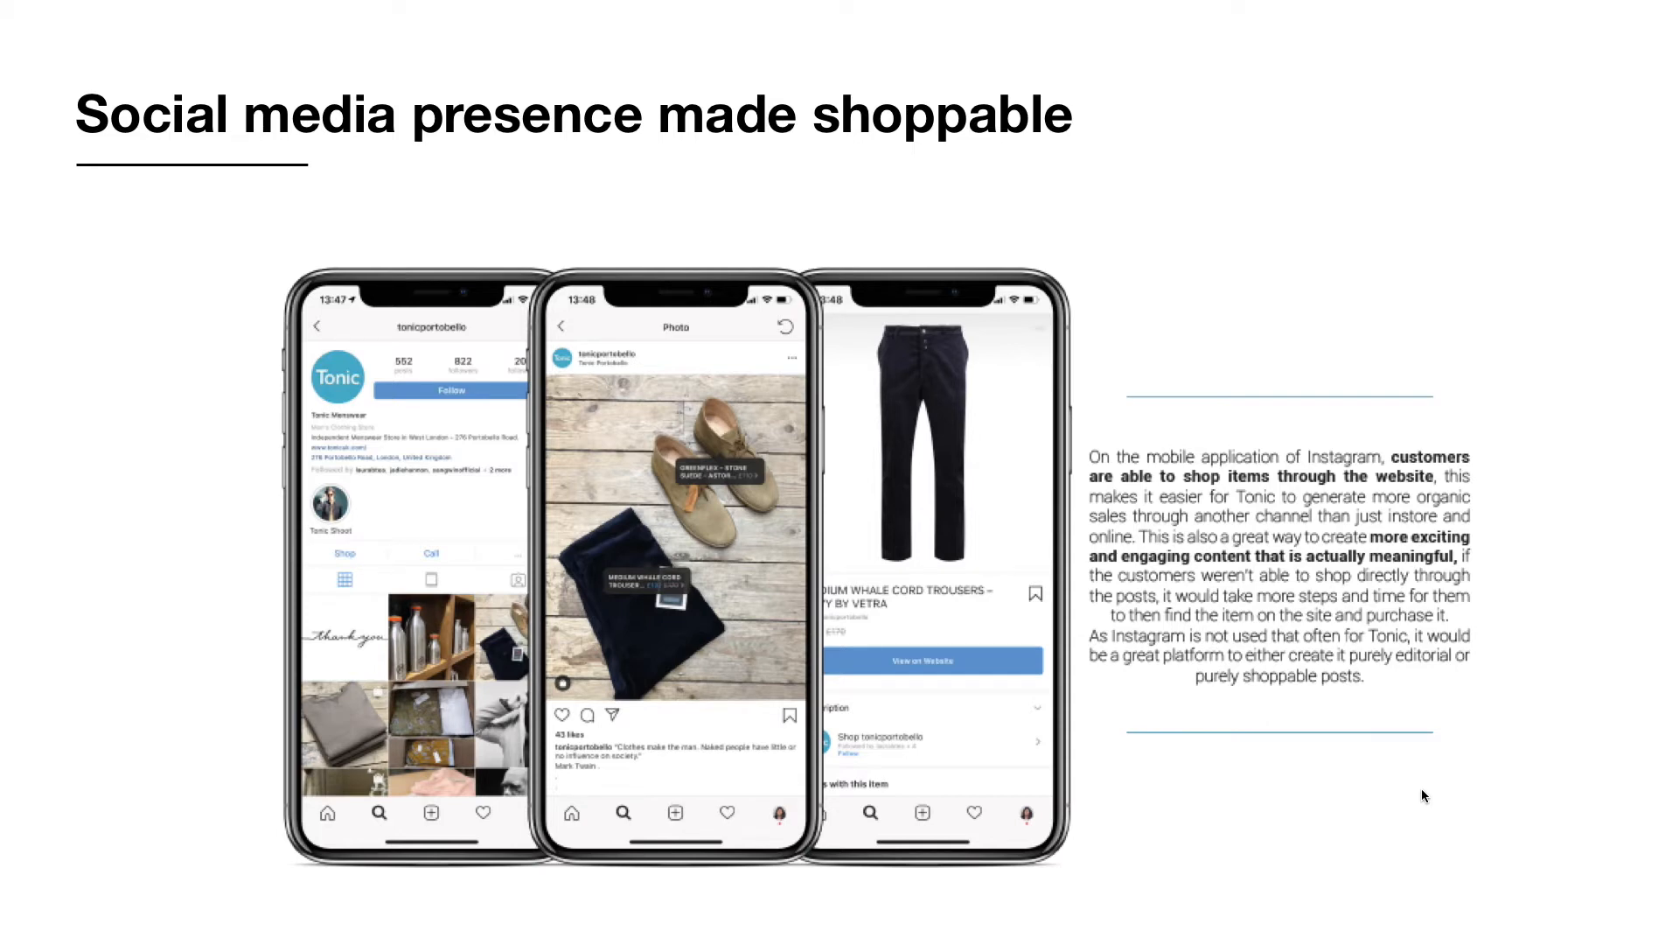
key("Right")
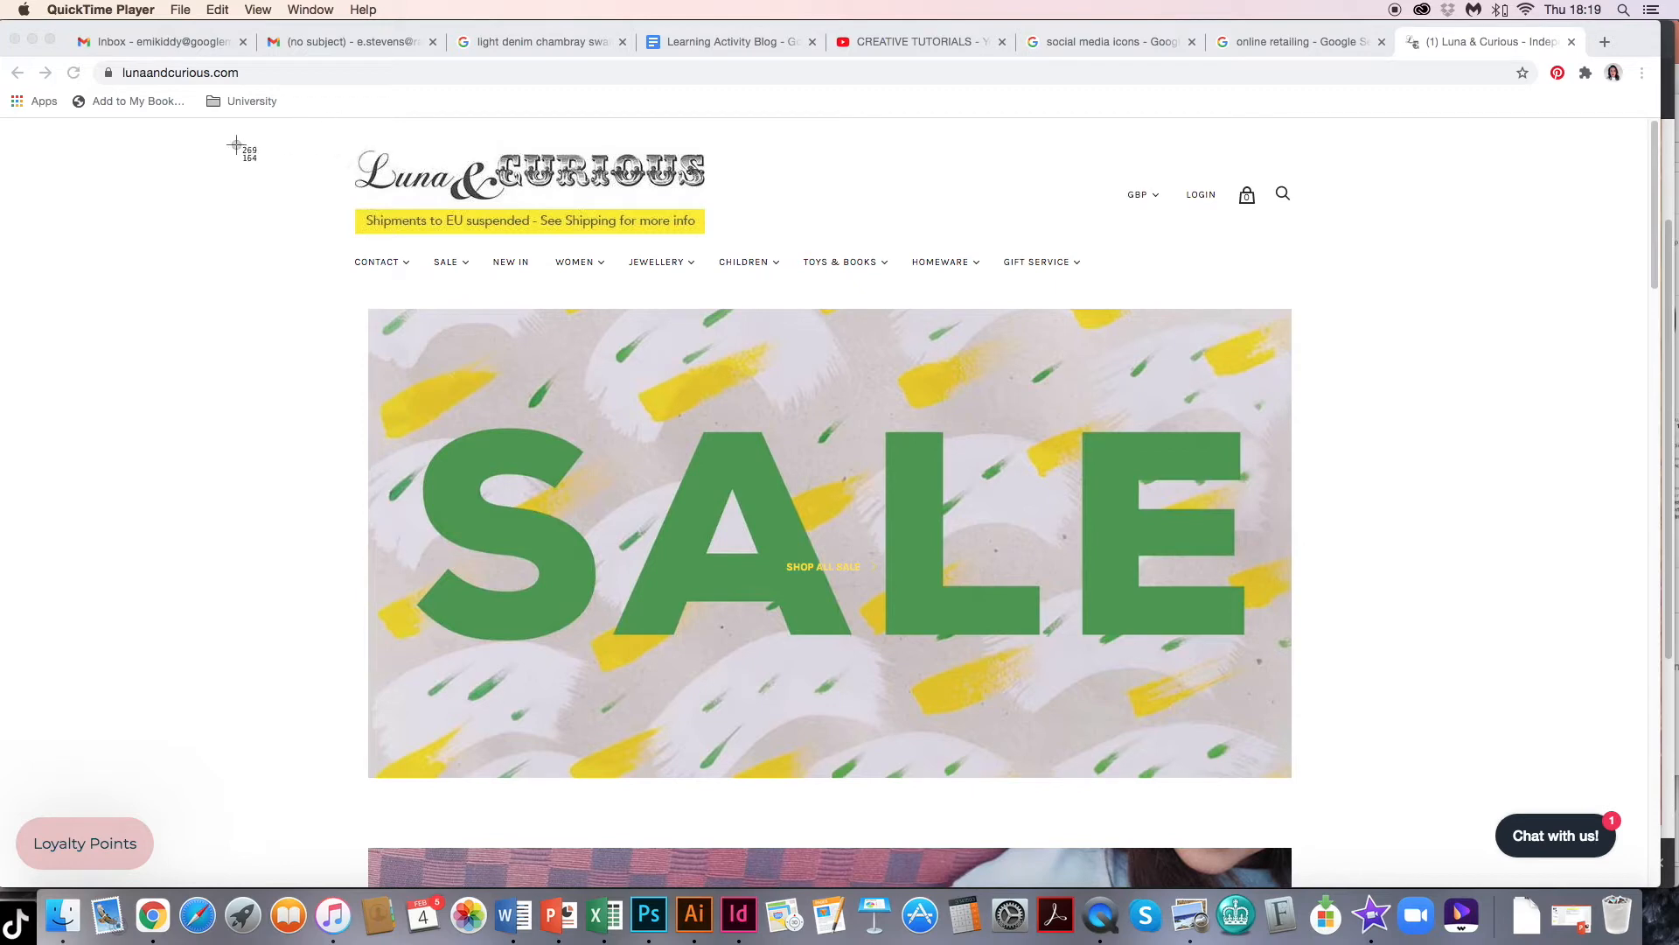
- Capture screenshots of the Luna & Curious homepage's top section and its footer, and open the shop's Facebook page
left_click_drag(5, 121, 1641, 880)
left_click(1655, 275)
left_click_drag(1656, 284, 1615, 869)
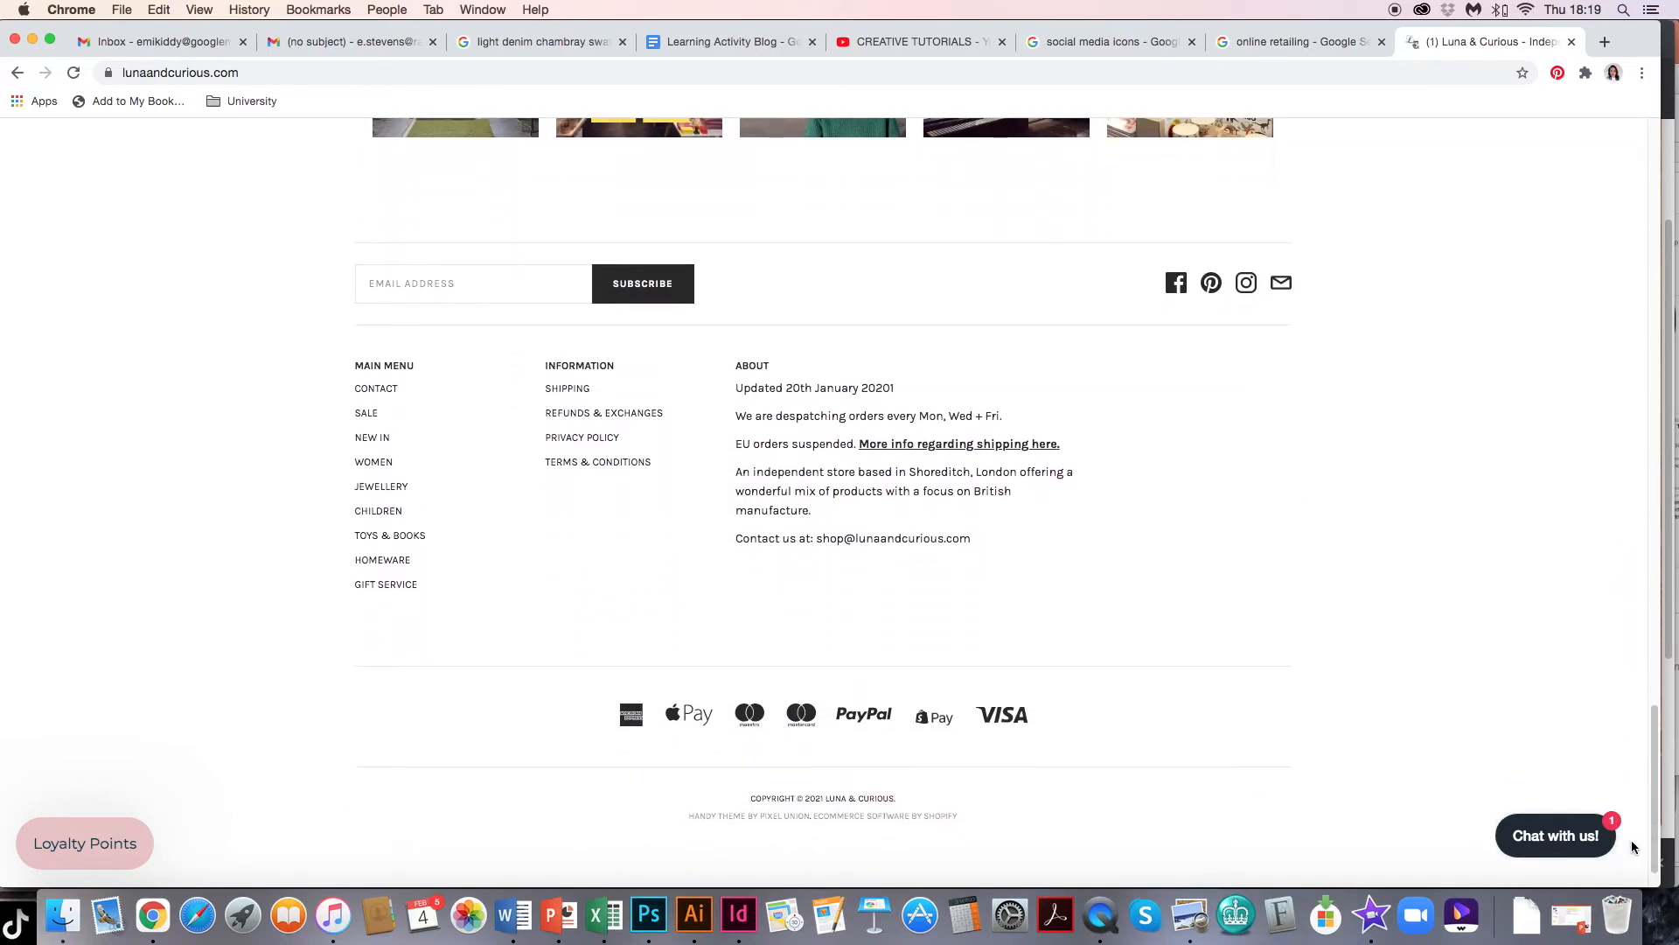
key("super+shift+4")
left_click_drag(5, 174, 1667, 897)
left_click(1177, 284)
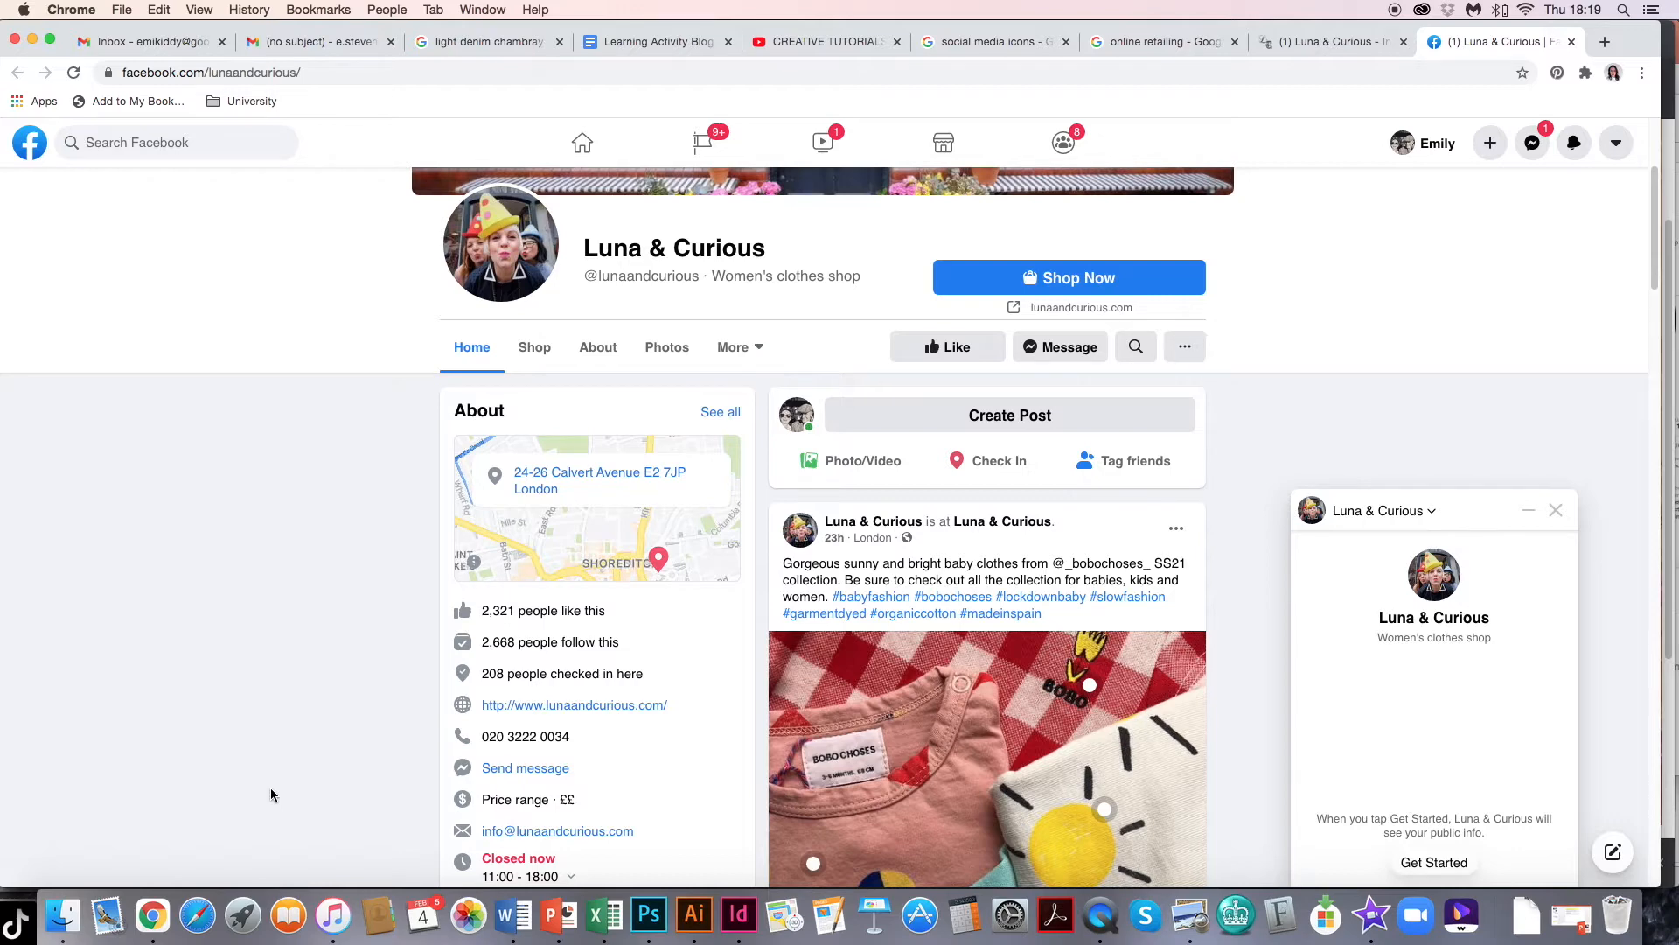
- Switch to Finder and open the social media screen grabs folder inside Website utilities on the Desktop
left_click(66, 932)
left_click_drag(1347, 71, 555, 228)
left_click(341, 381)
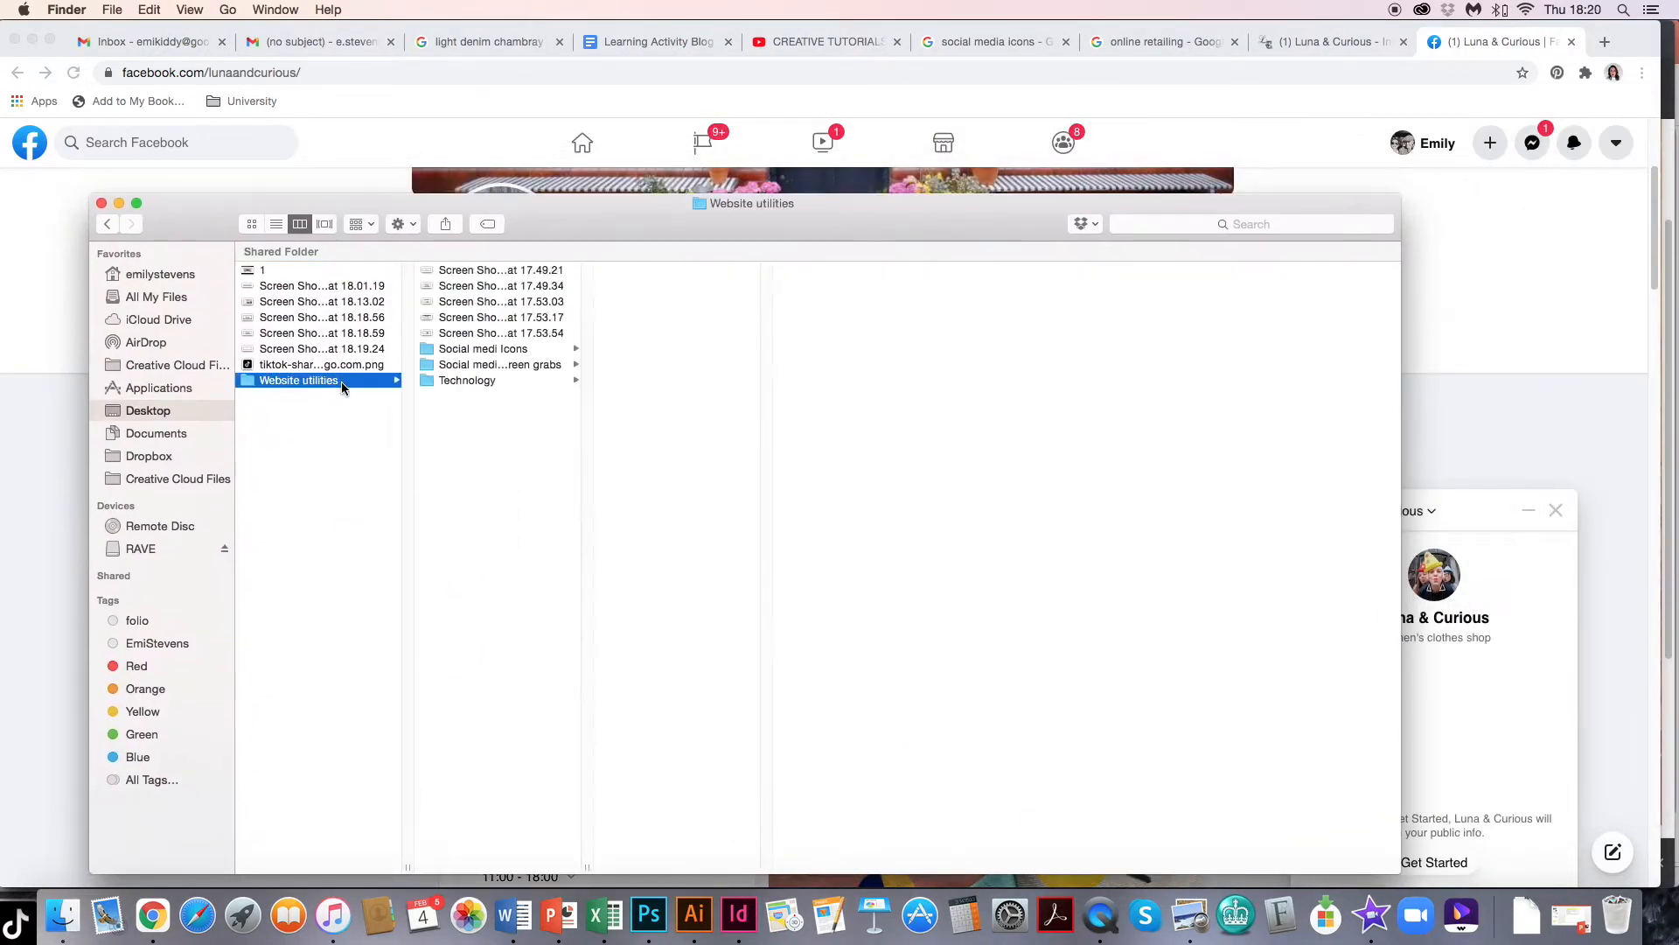
left_click(489, 350)
left_click(494, 366)
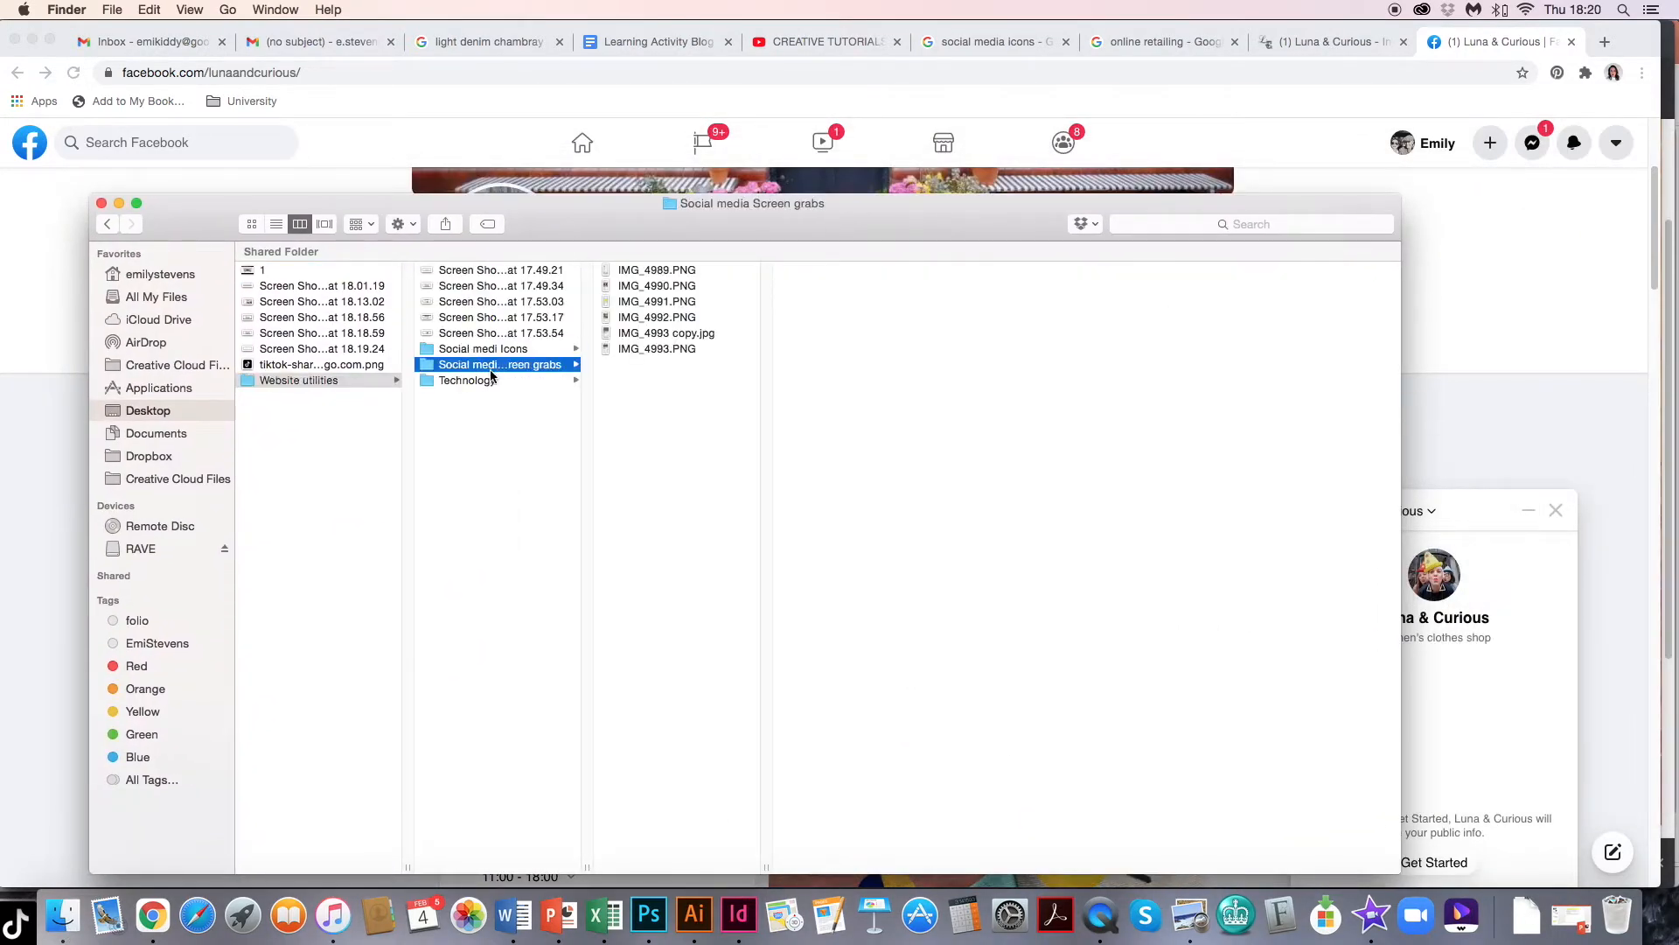
- Preview the phone screen grabs one after another from IMG_4993.PNG up to IMG_4989.PNG
left_click(644, 350)
key("space")
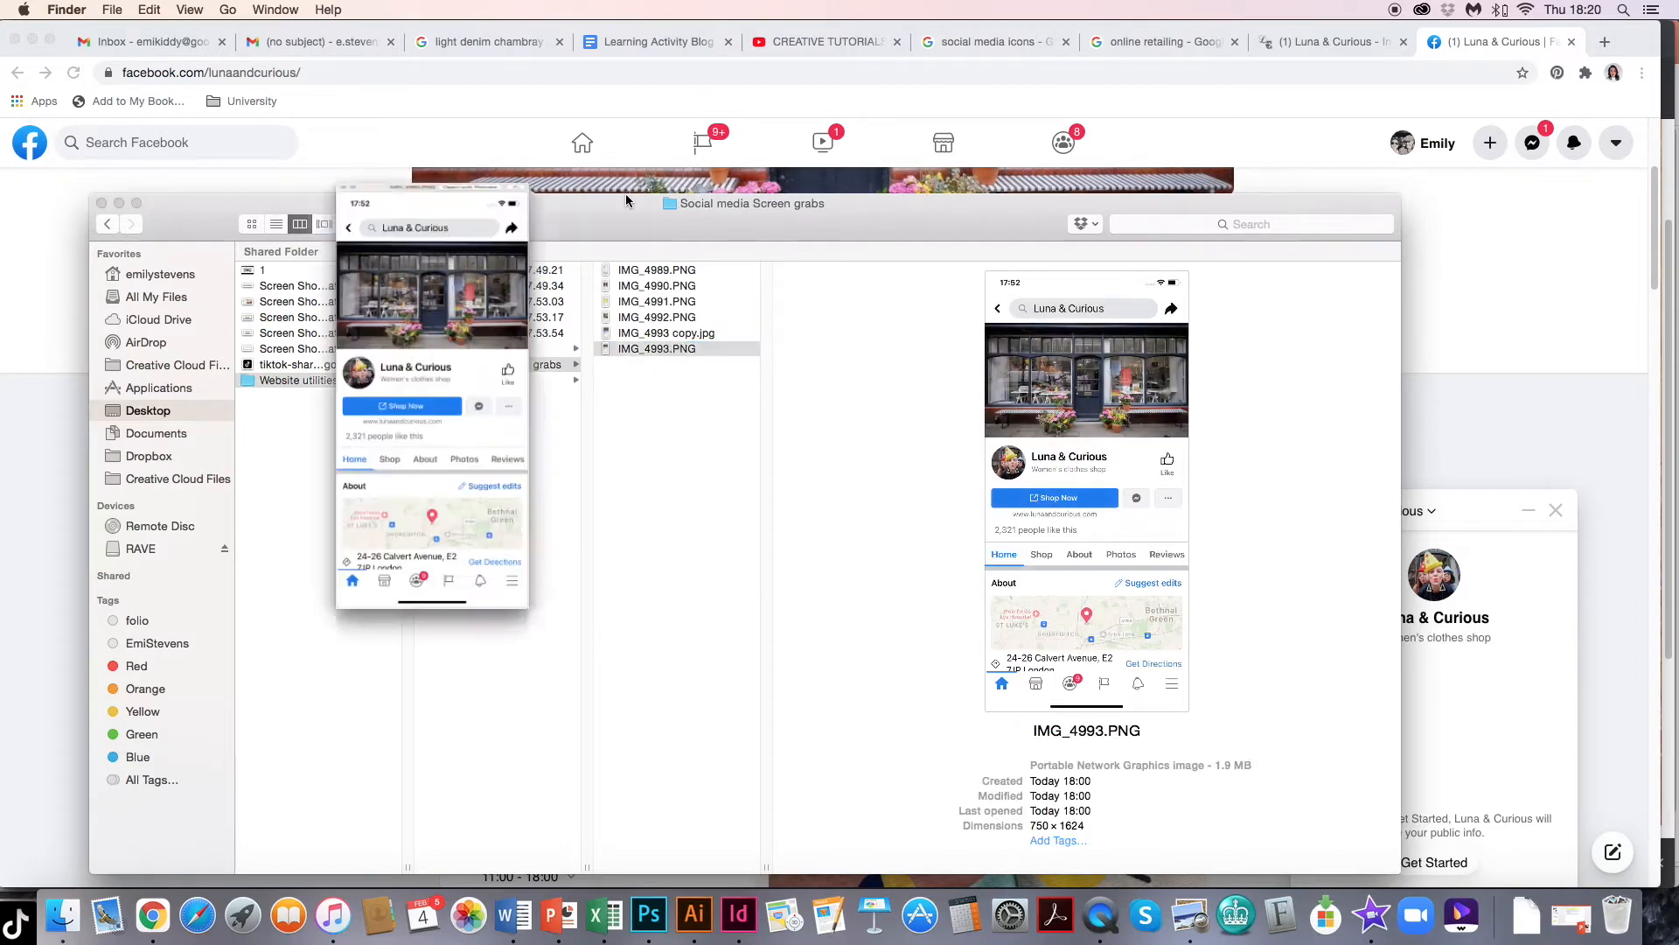
key("Up")
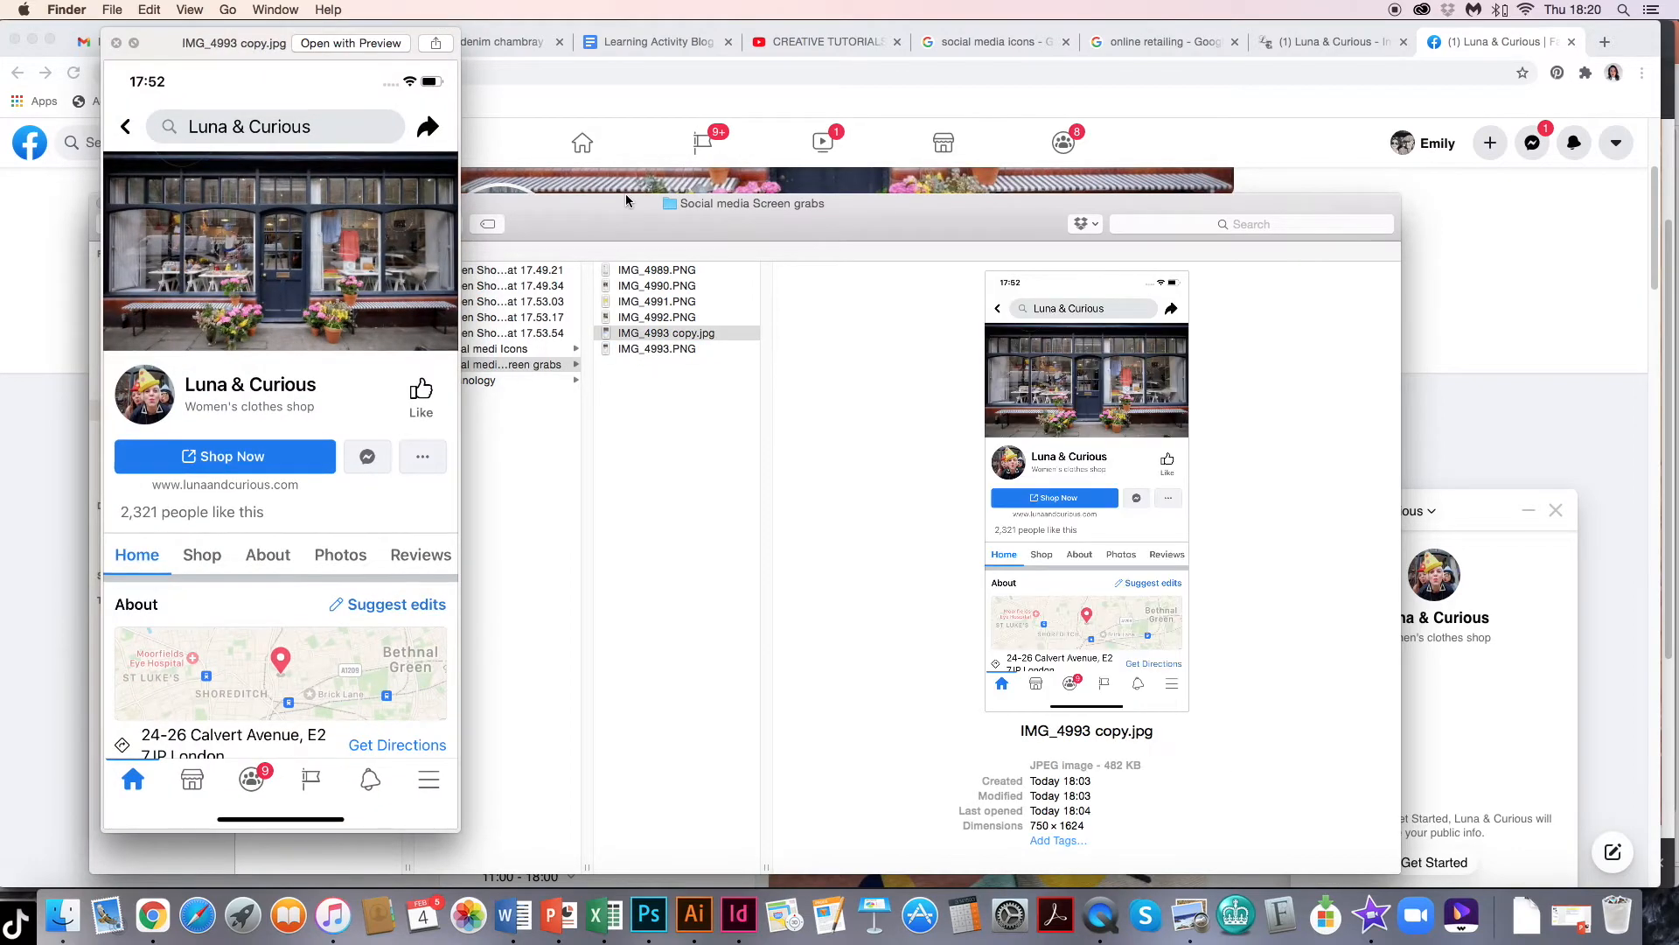
key("Up")
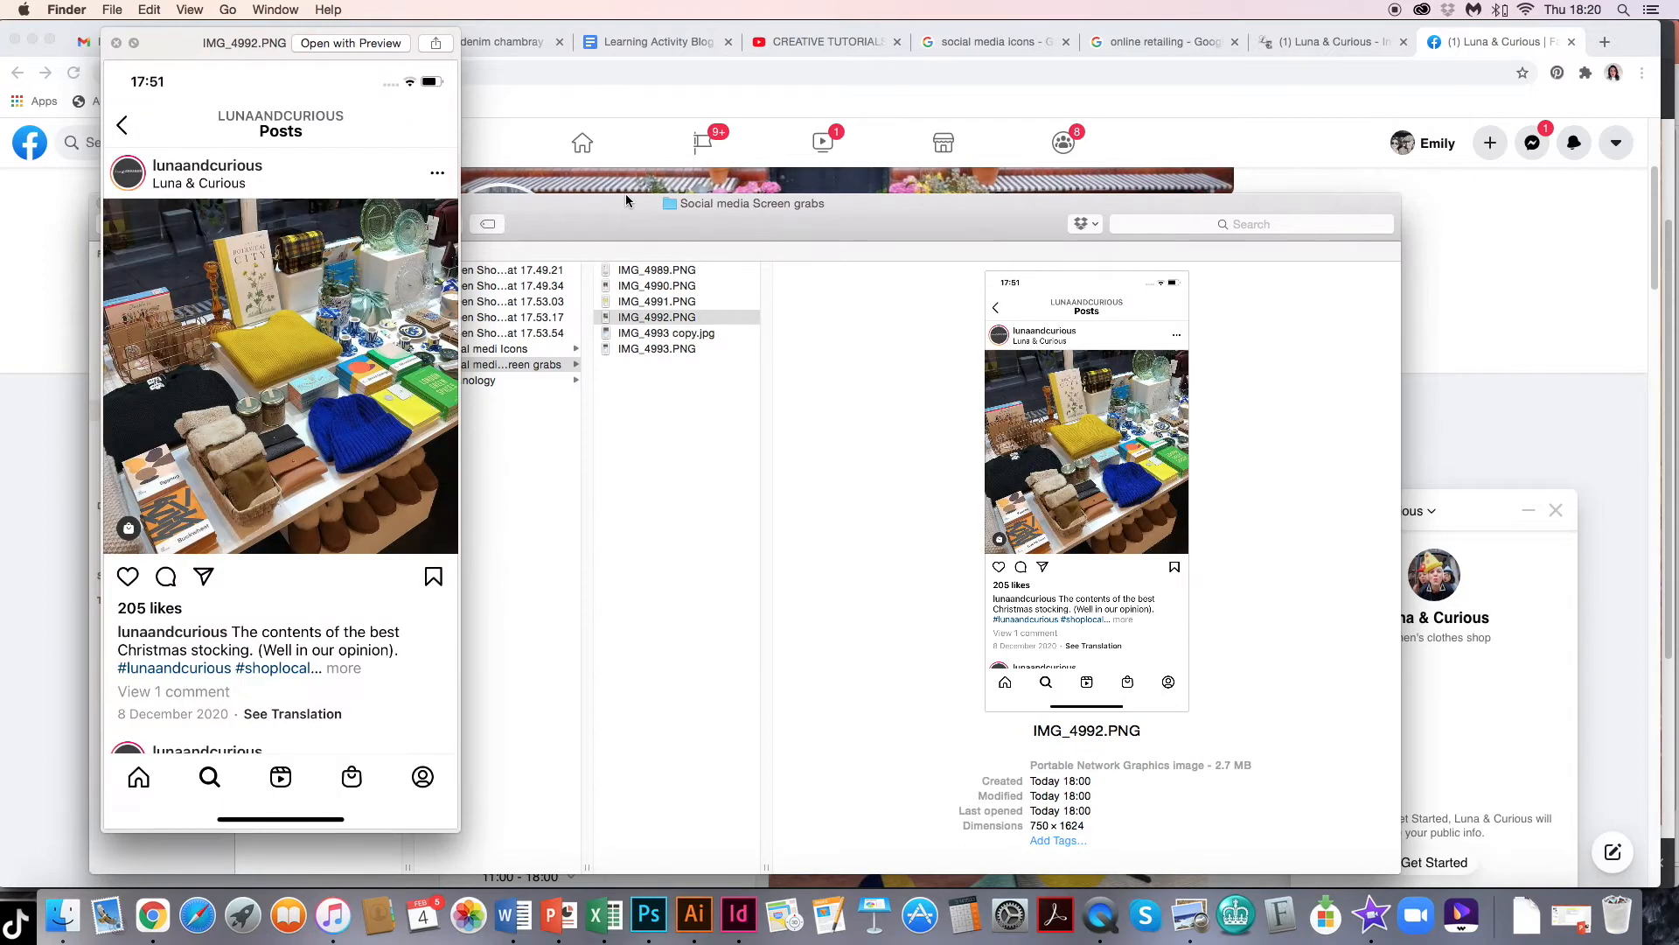
key("Up")
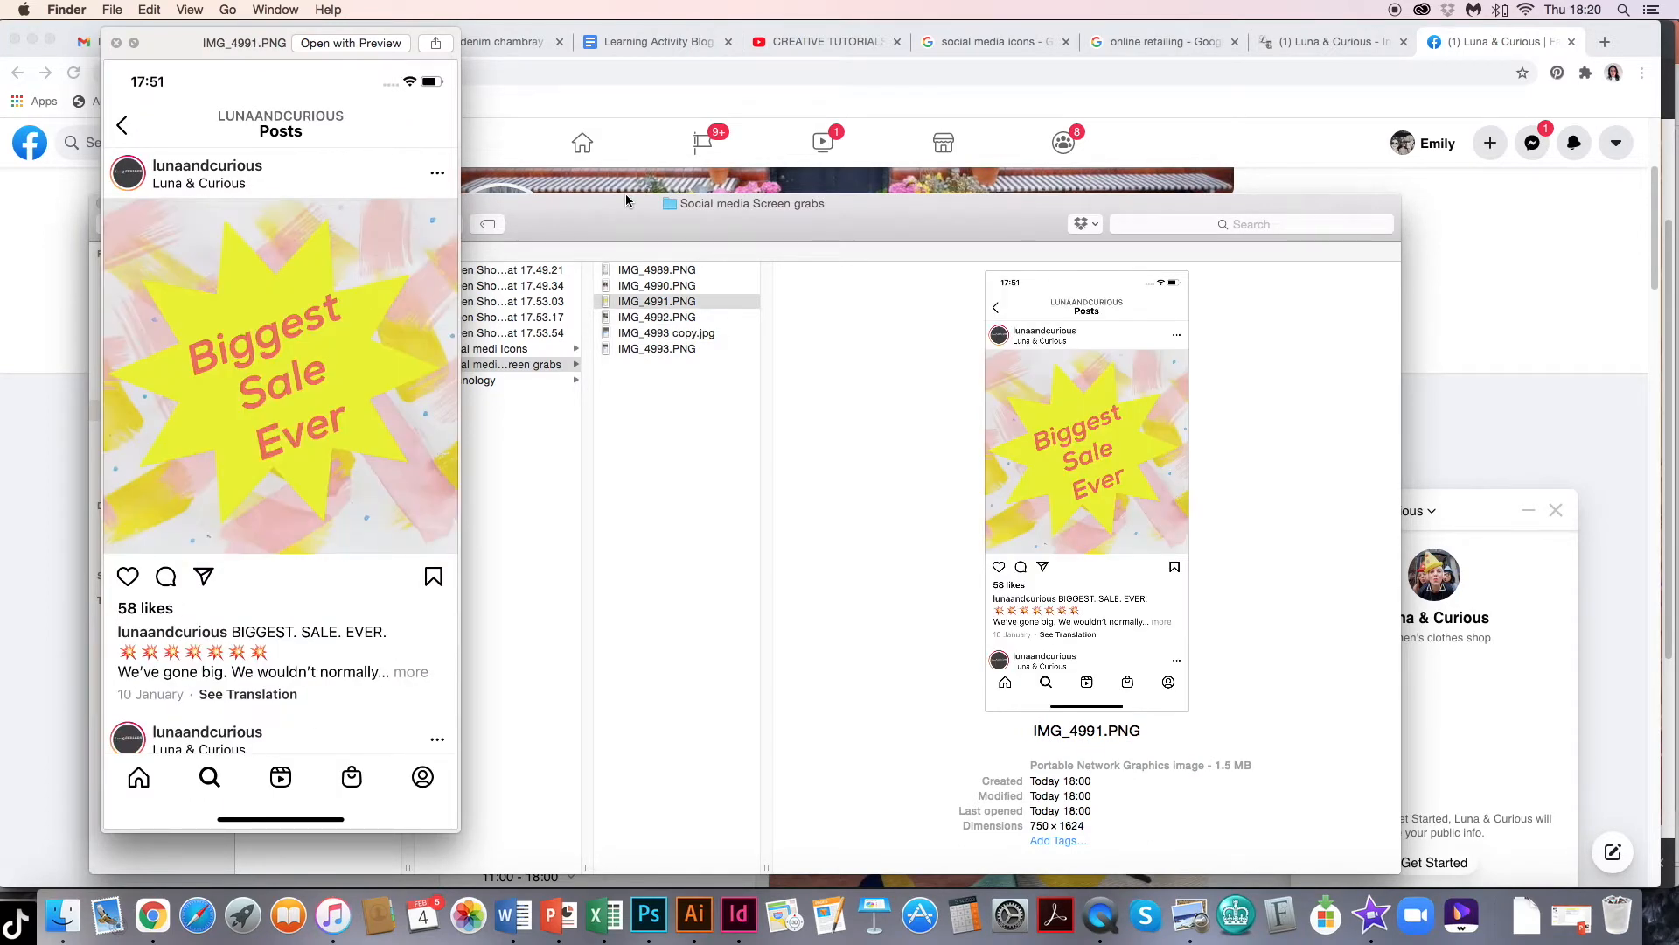
key("Down")
key("Up")
key("Up")
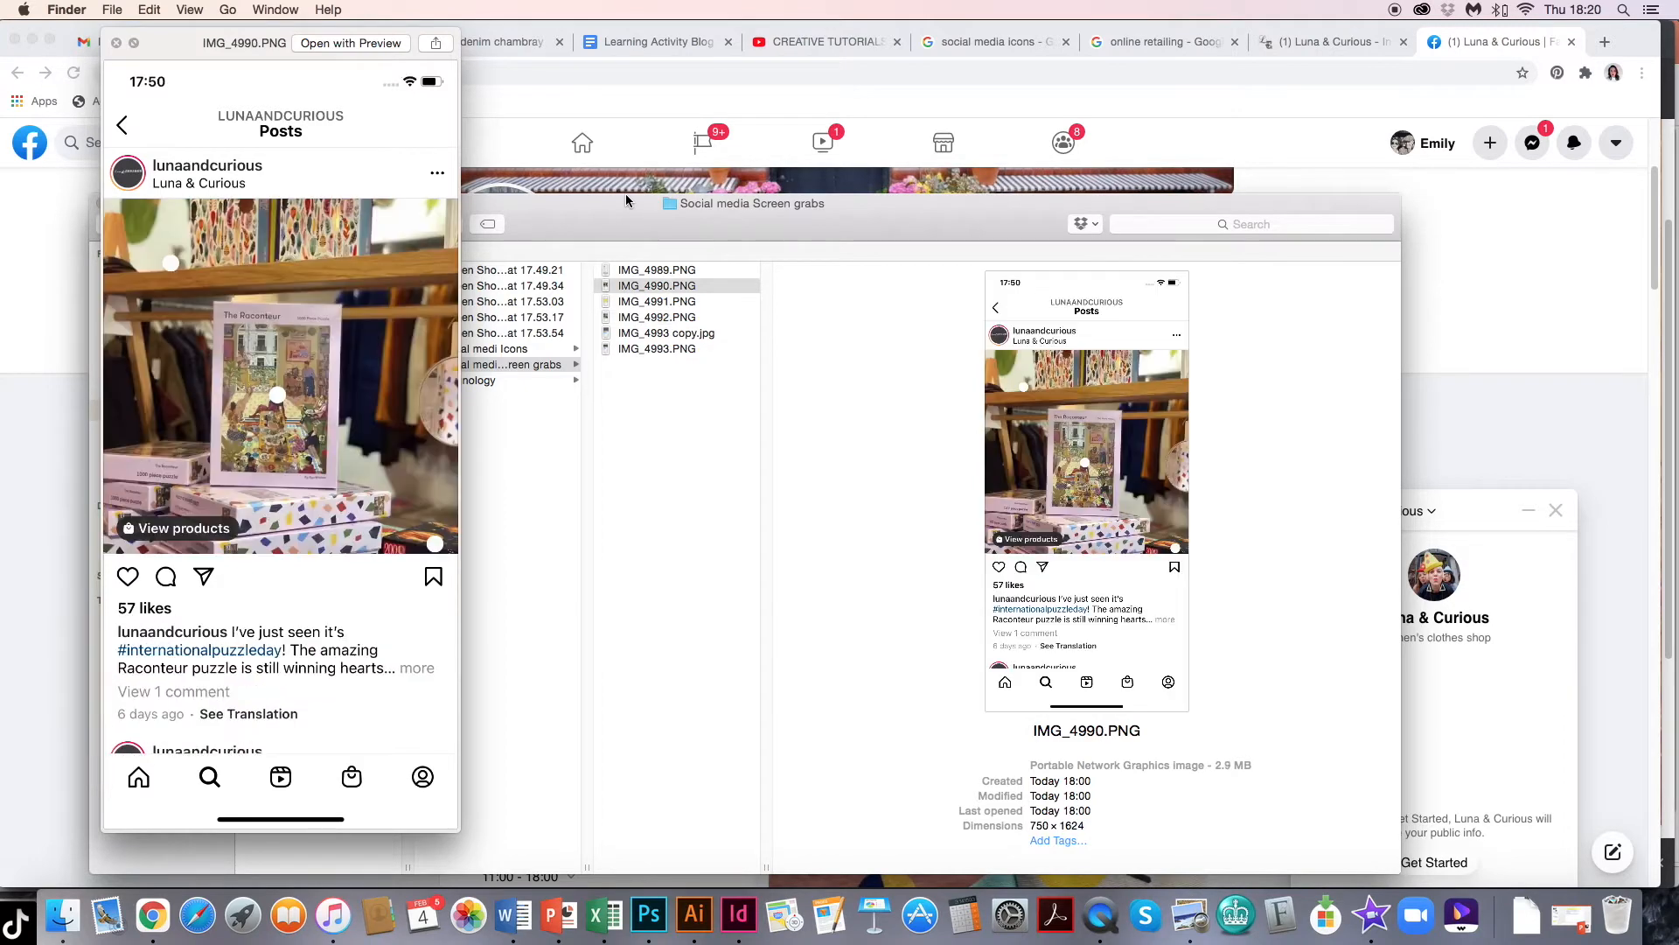
key("Up")
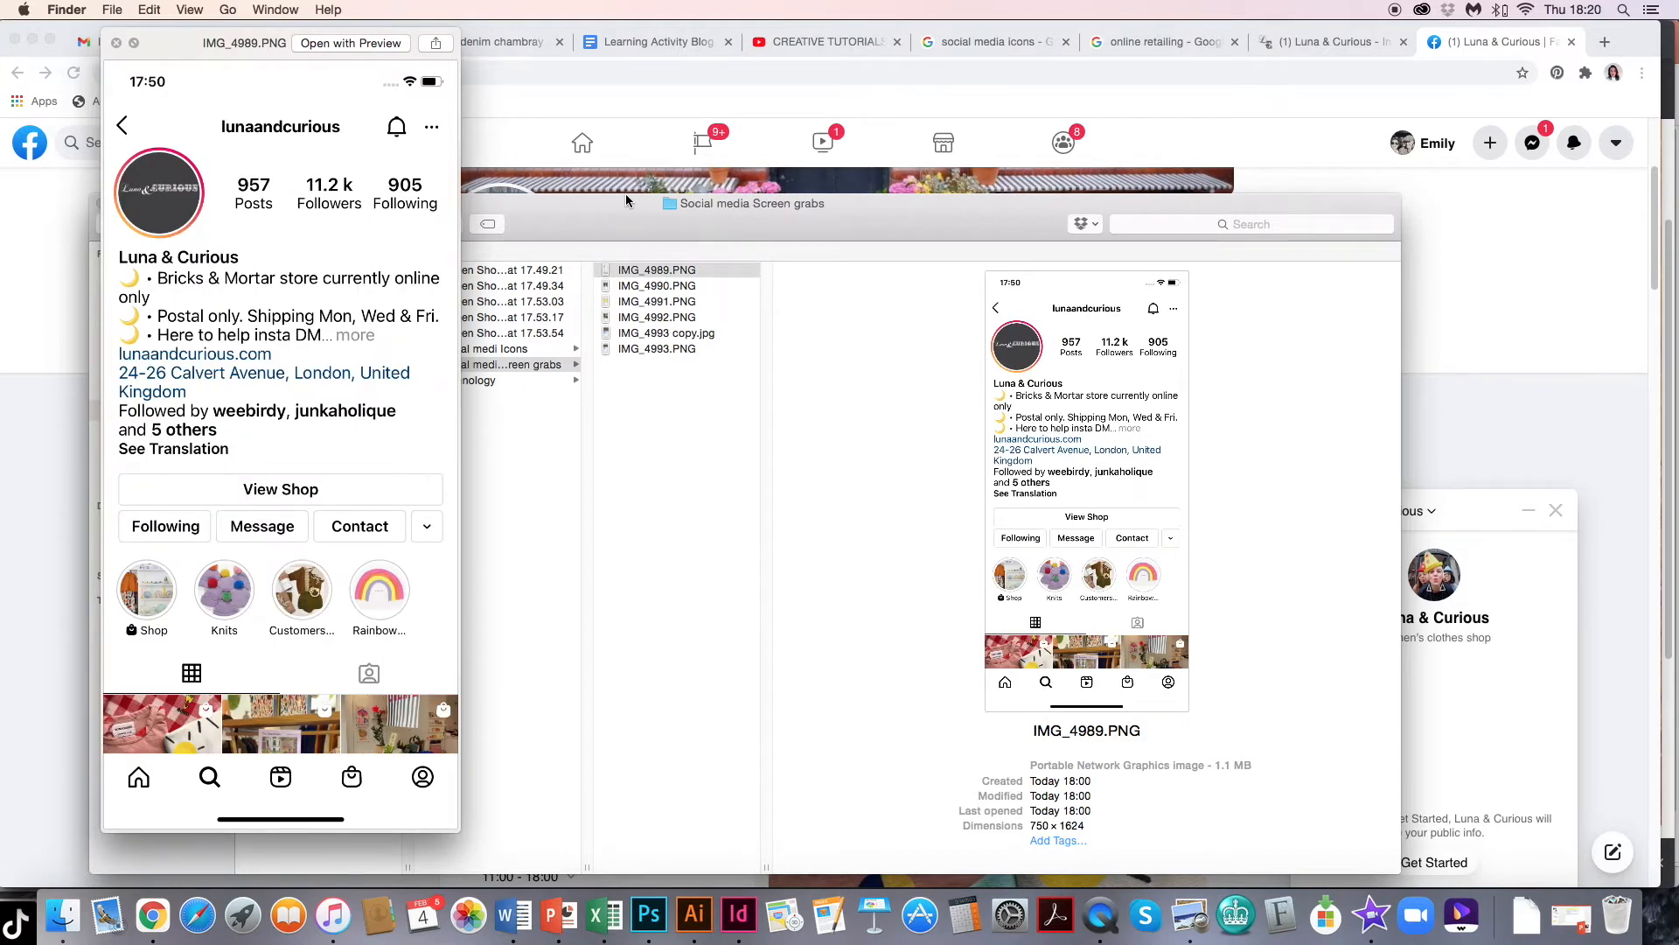
key("space")
- Preview the newly captured website screenshots in the Desktop folder
left_click(354, 346)
key("space")
key("Up")
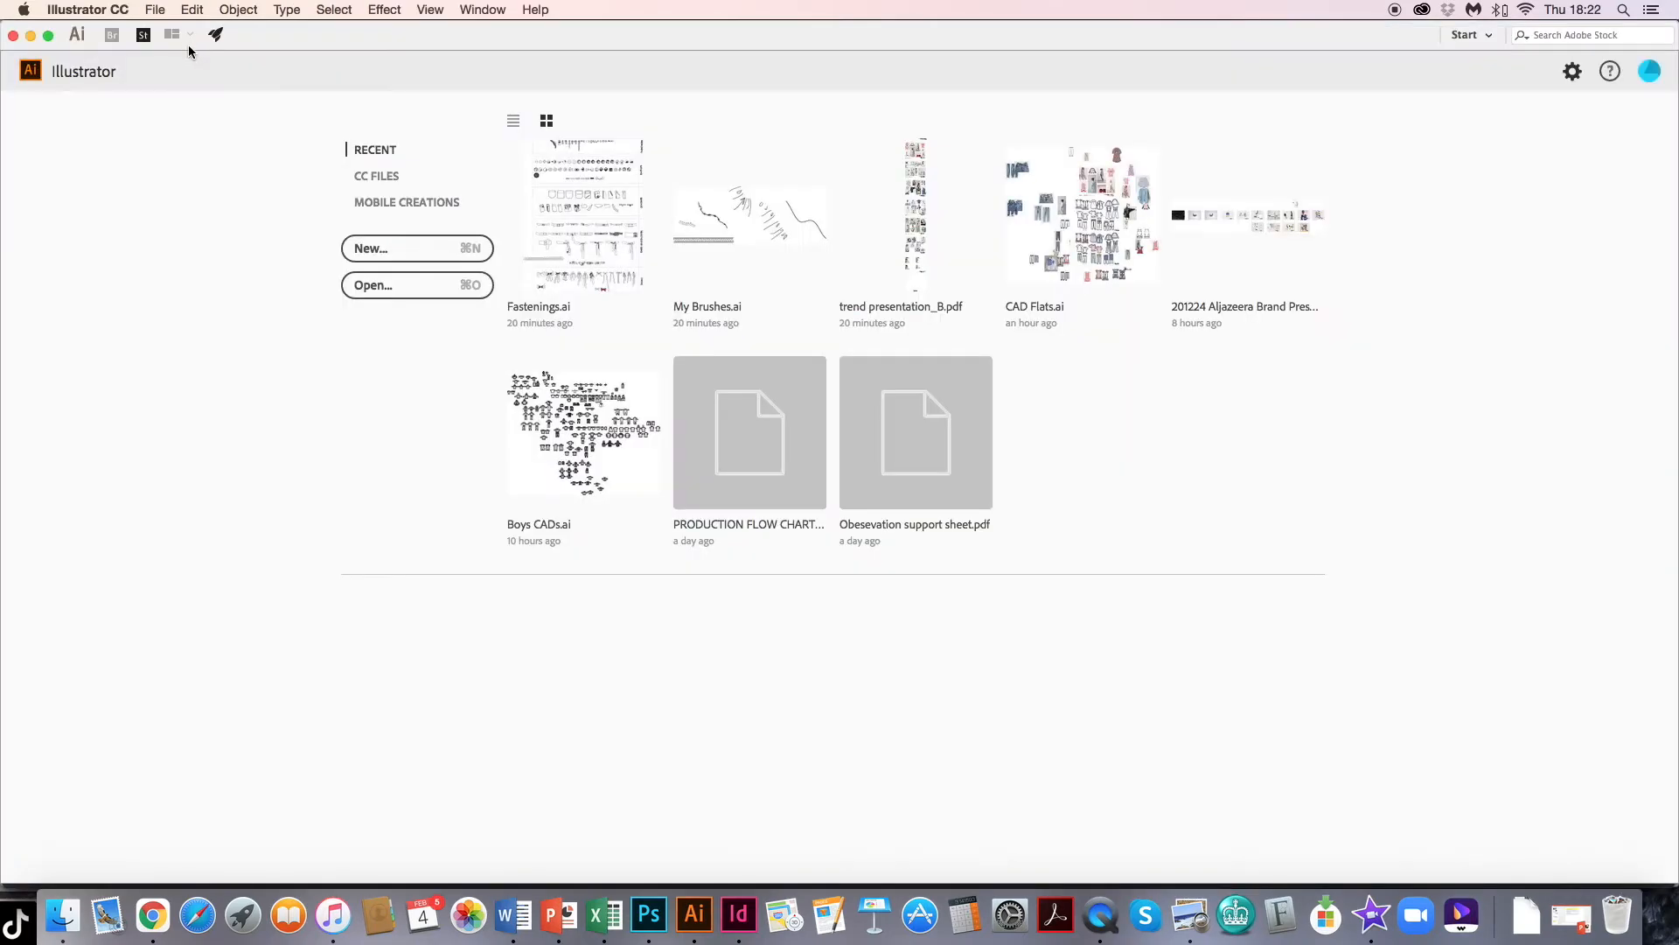
- Create a new A4 landscape document of 297 × 210 mm in CMYK Color with one artboard
left_click(158, 9)
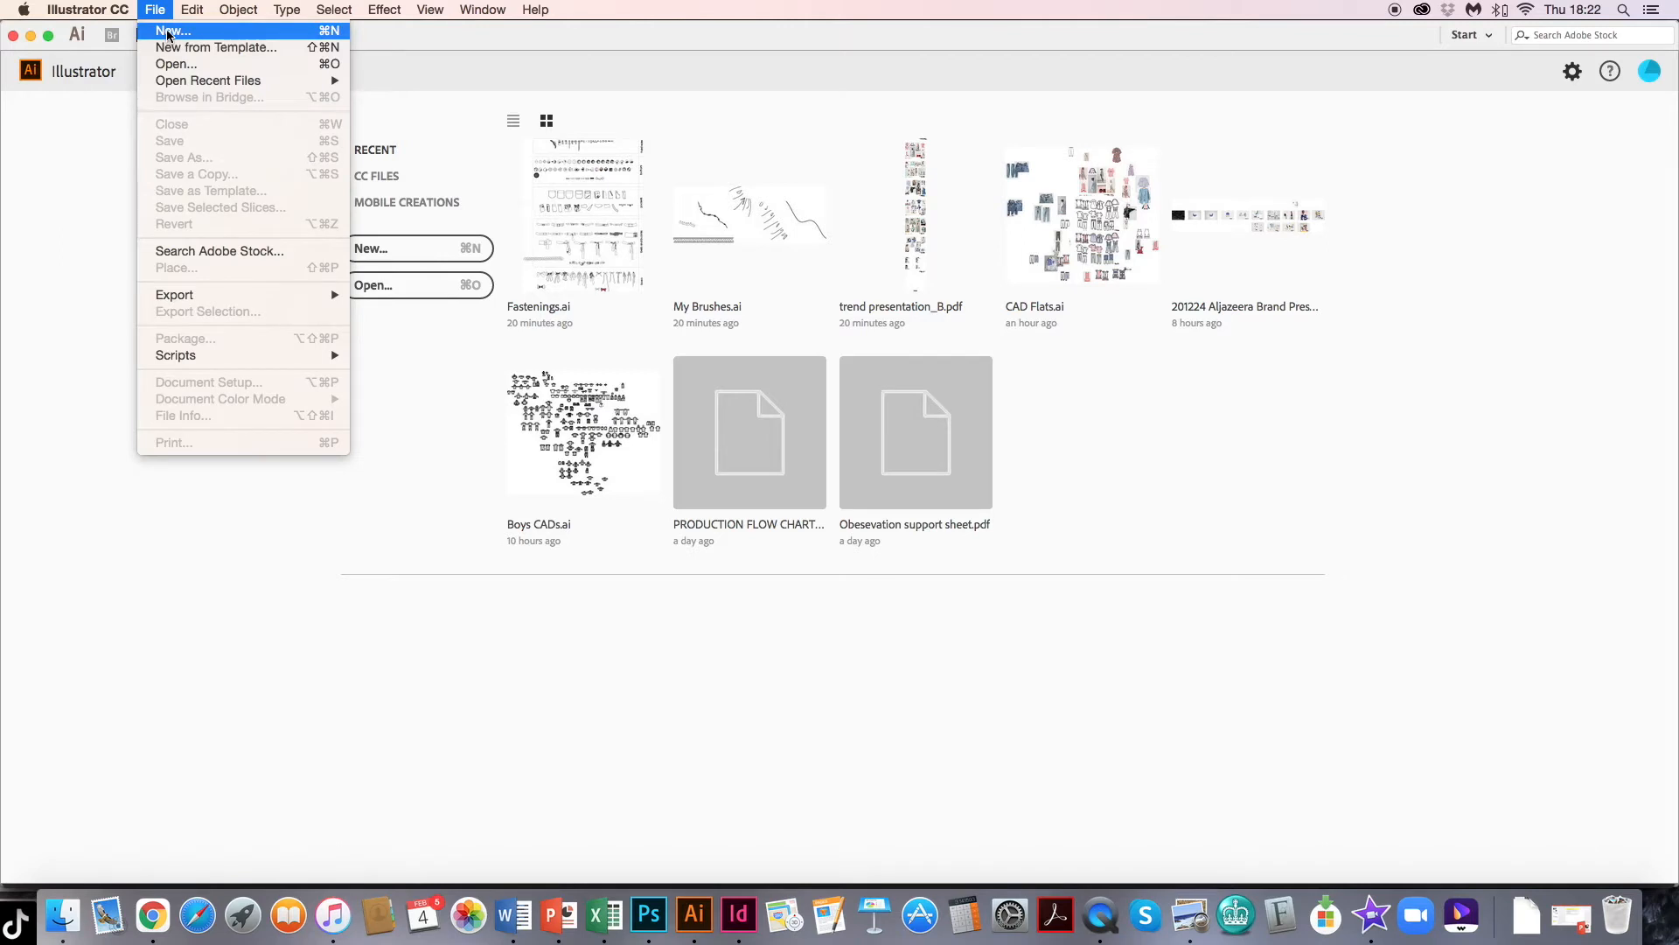
left_click(169, 31)
left_click(1178, 416)
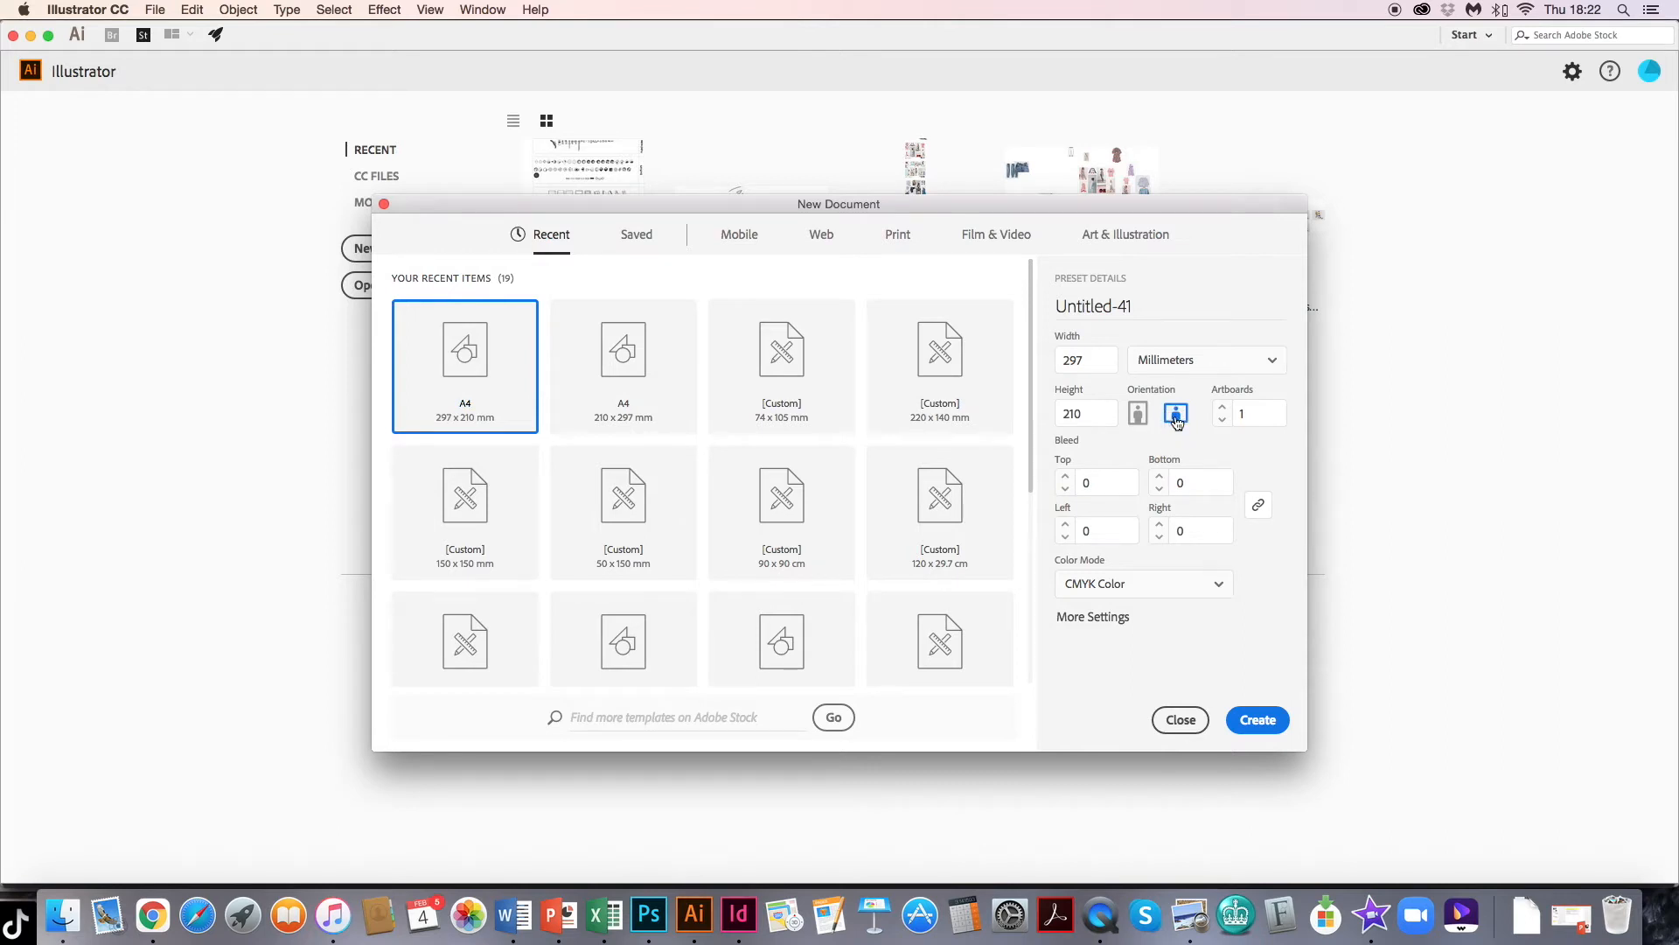
left_click(1262, 729)
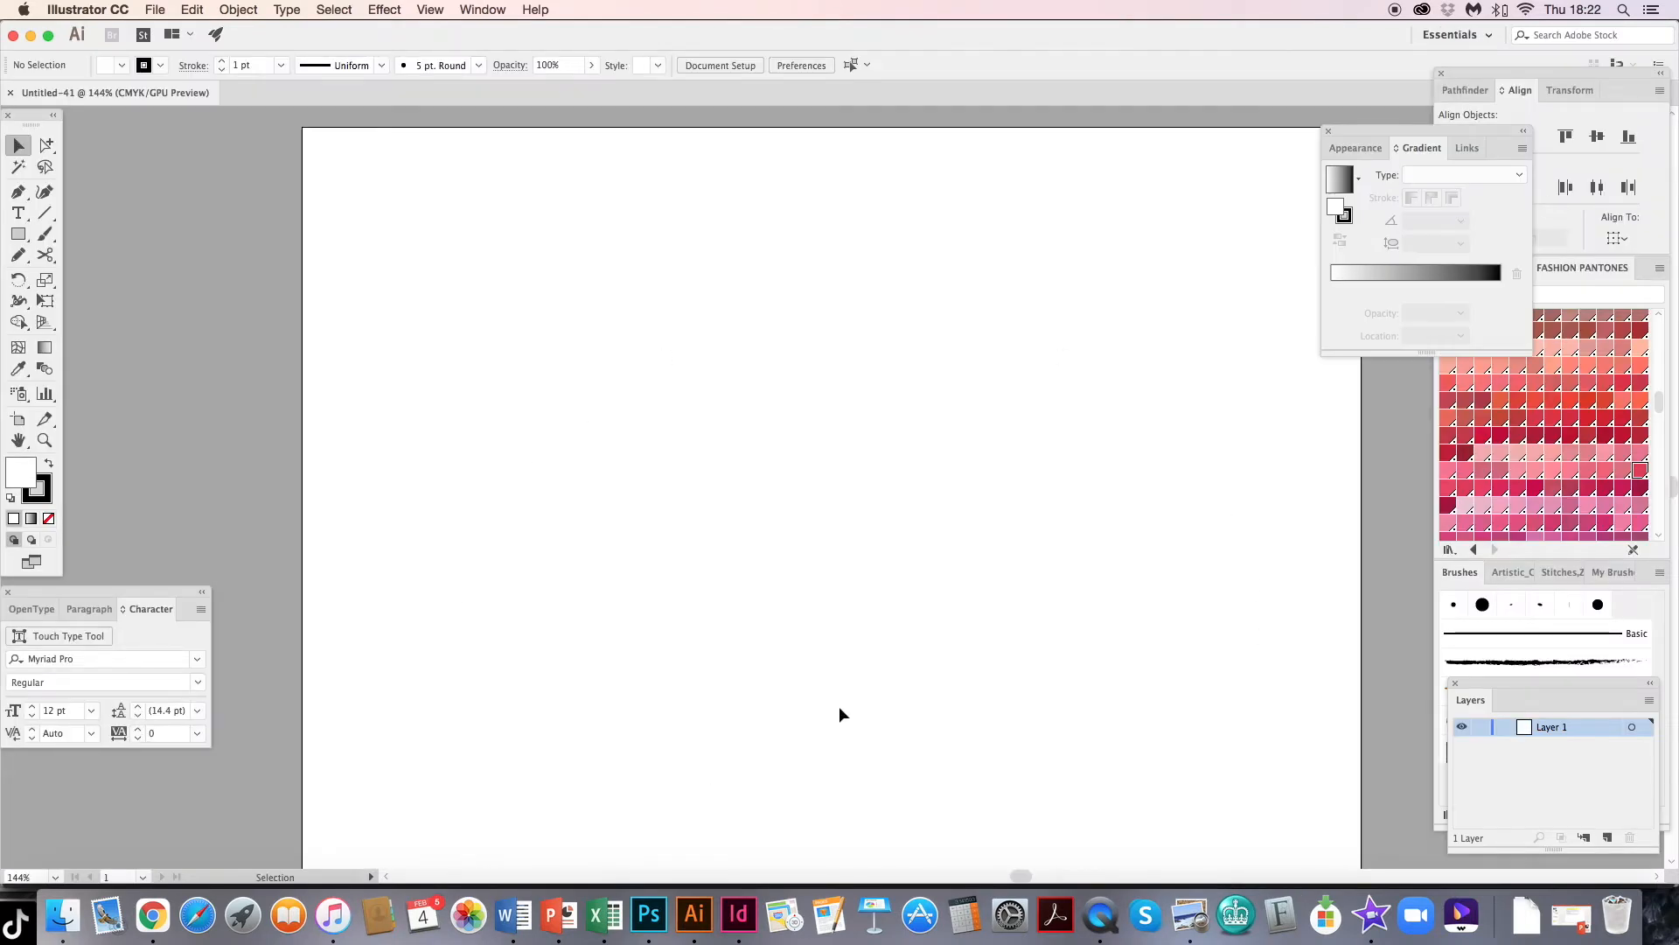
- Place the homepage screenshot taken at 17.49.34 from the Website utilities folder into the Illustrator document
left_click(61, 918)
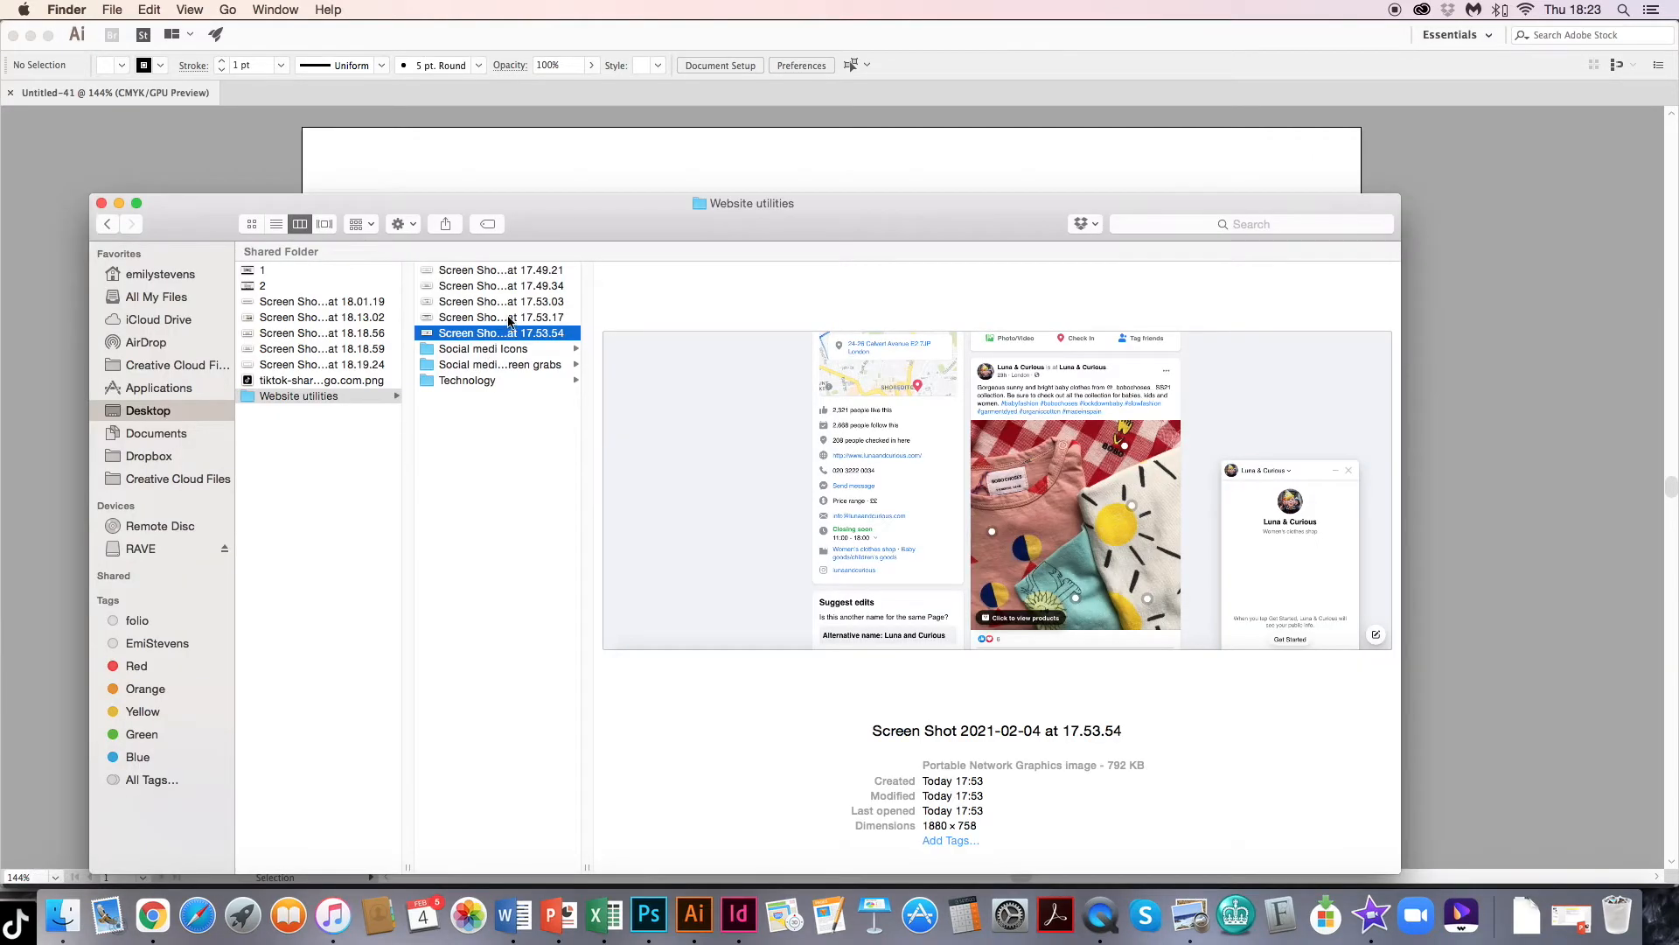
left_click(508, 318)
left_click(491, 381)
left_click(494, 365)
left_click(484, 287)
left_click_drag(481, 288, 658, 166)
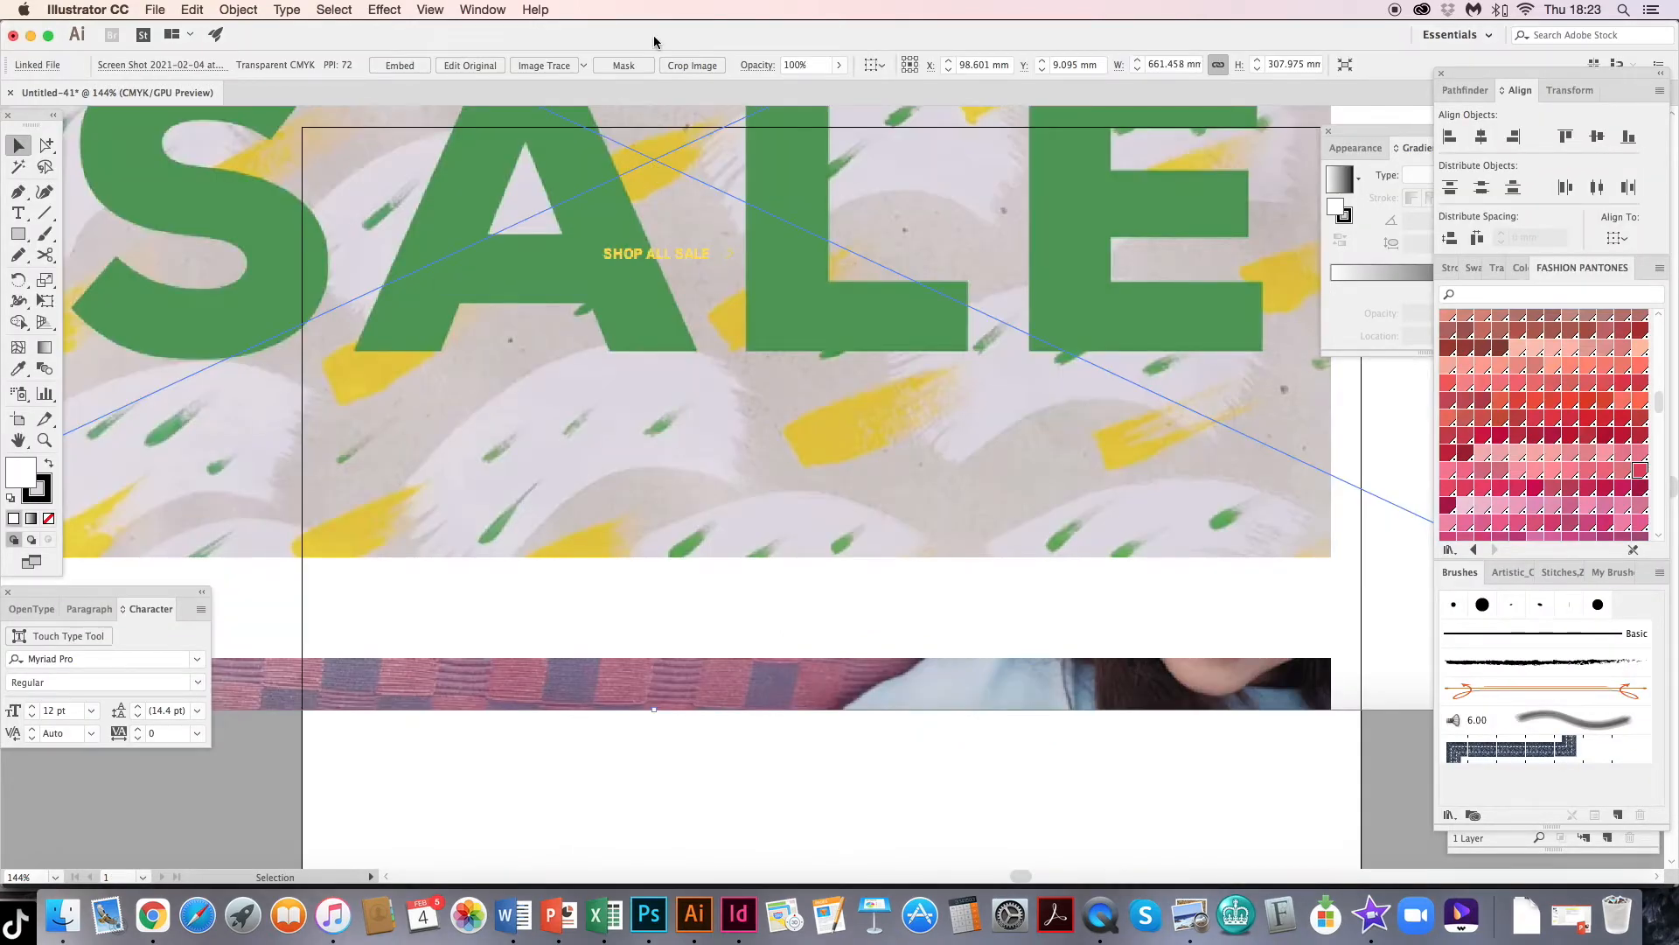
- Scale the homepage image proportionally to about 262 × 122 mm and position it in the upper part of the artboard
key("super+minus")
key("super+minus")
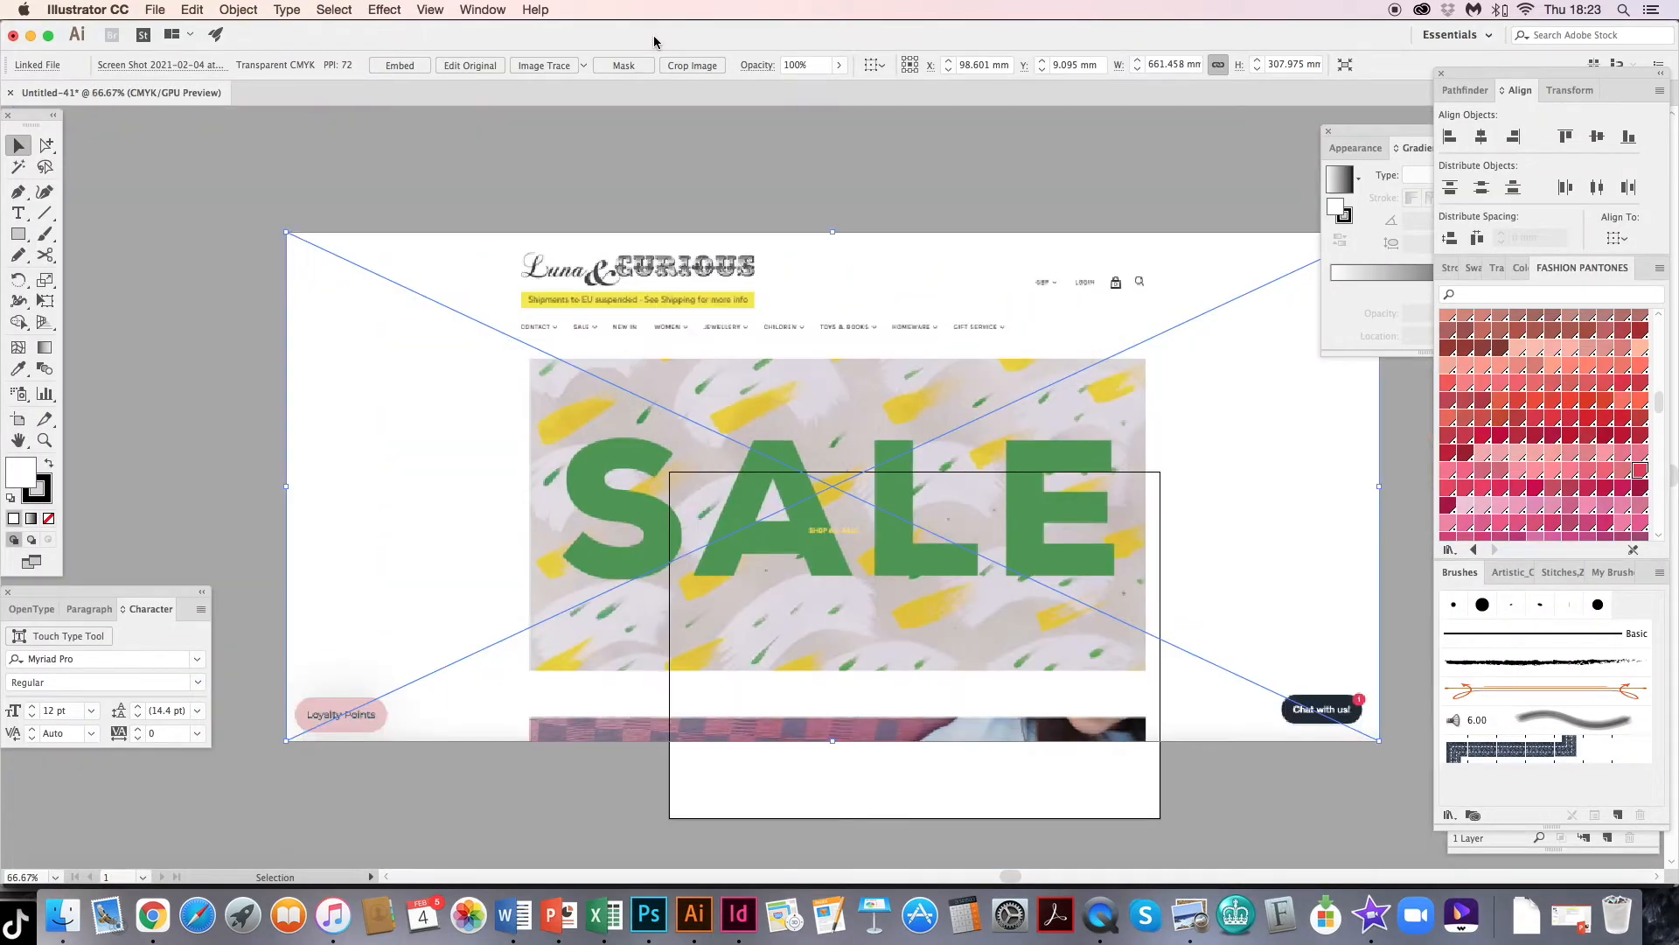
key("super+minus")
key("super+plus")
key("super+plus")
key("super+minus")
key("super+plus")
key("super+plus")
key("super+minus")
key("super+minus")
left_click_drag(286, 234, 563, 484)
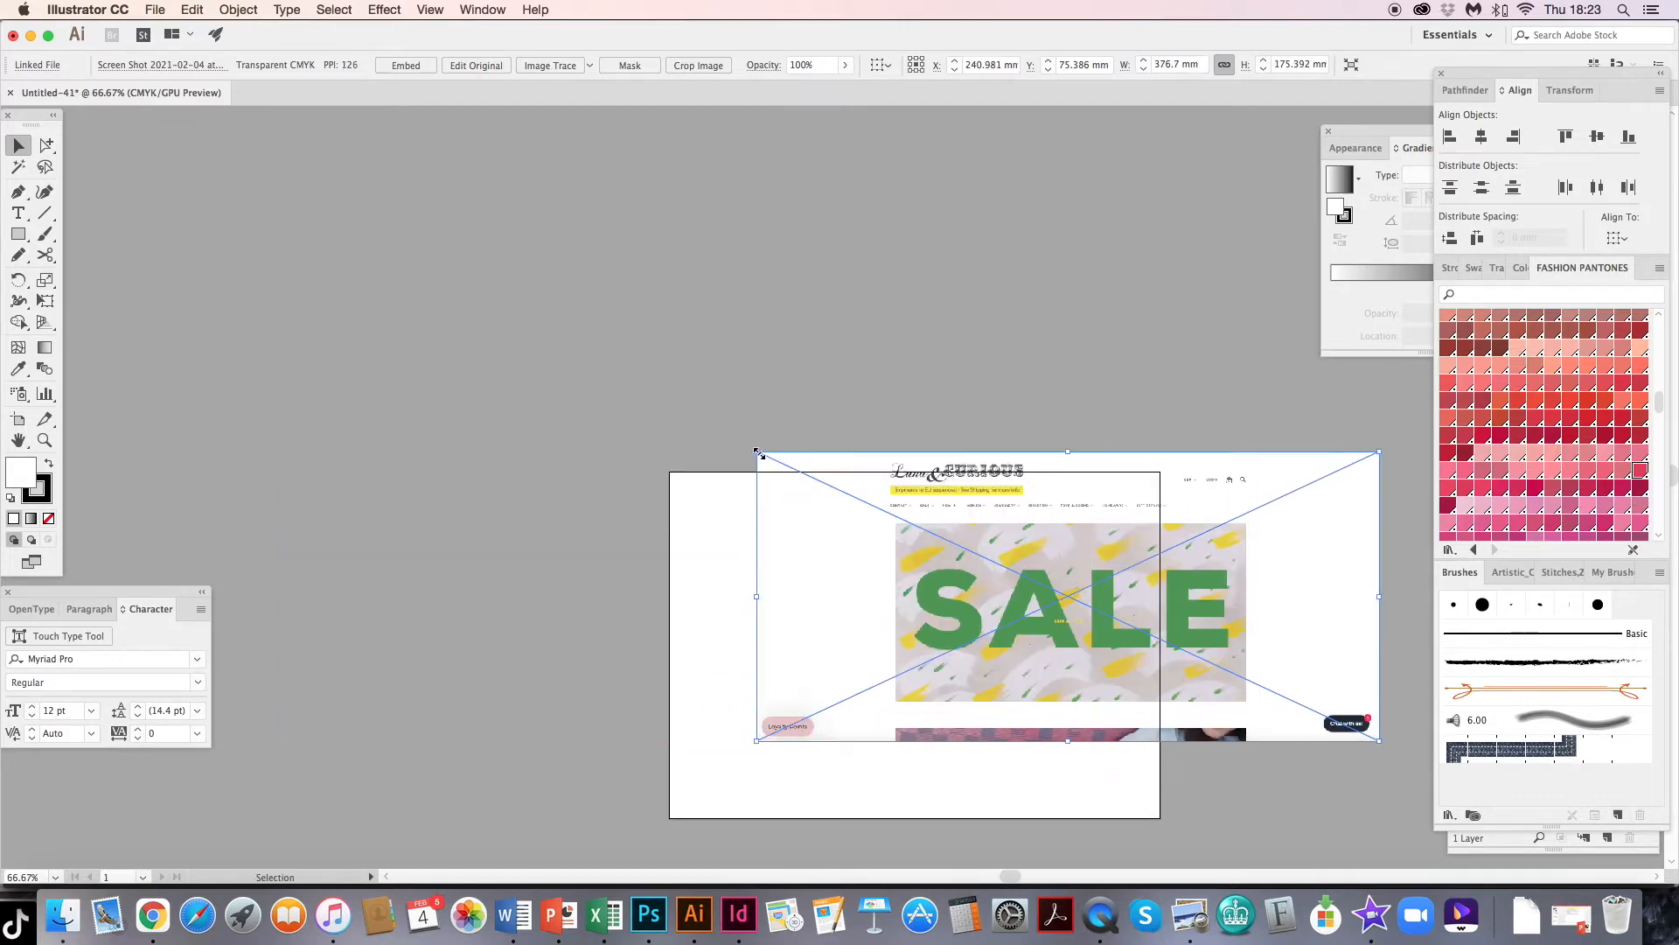
left_click_drag(758, 454, 1176, 412)
key("super+z")
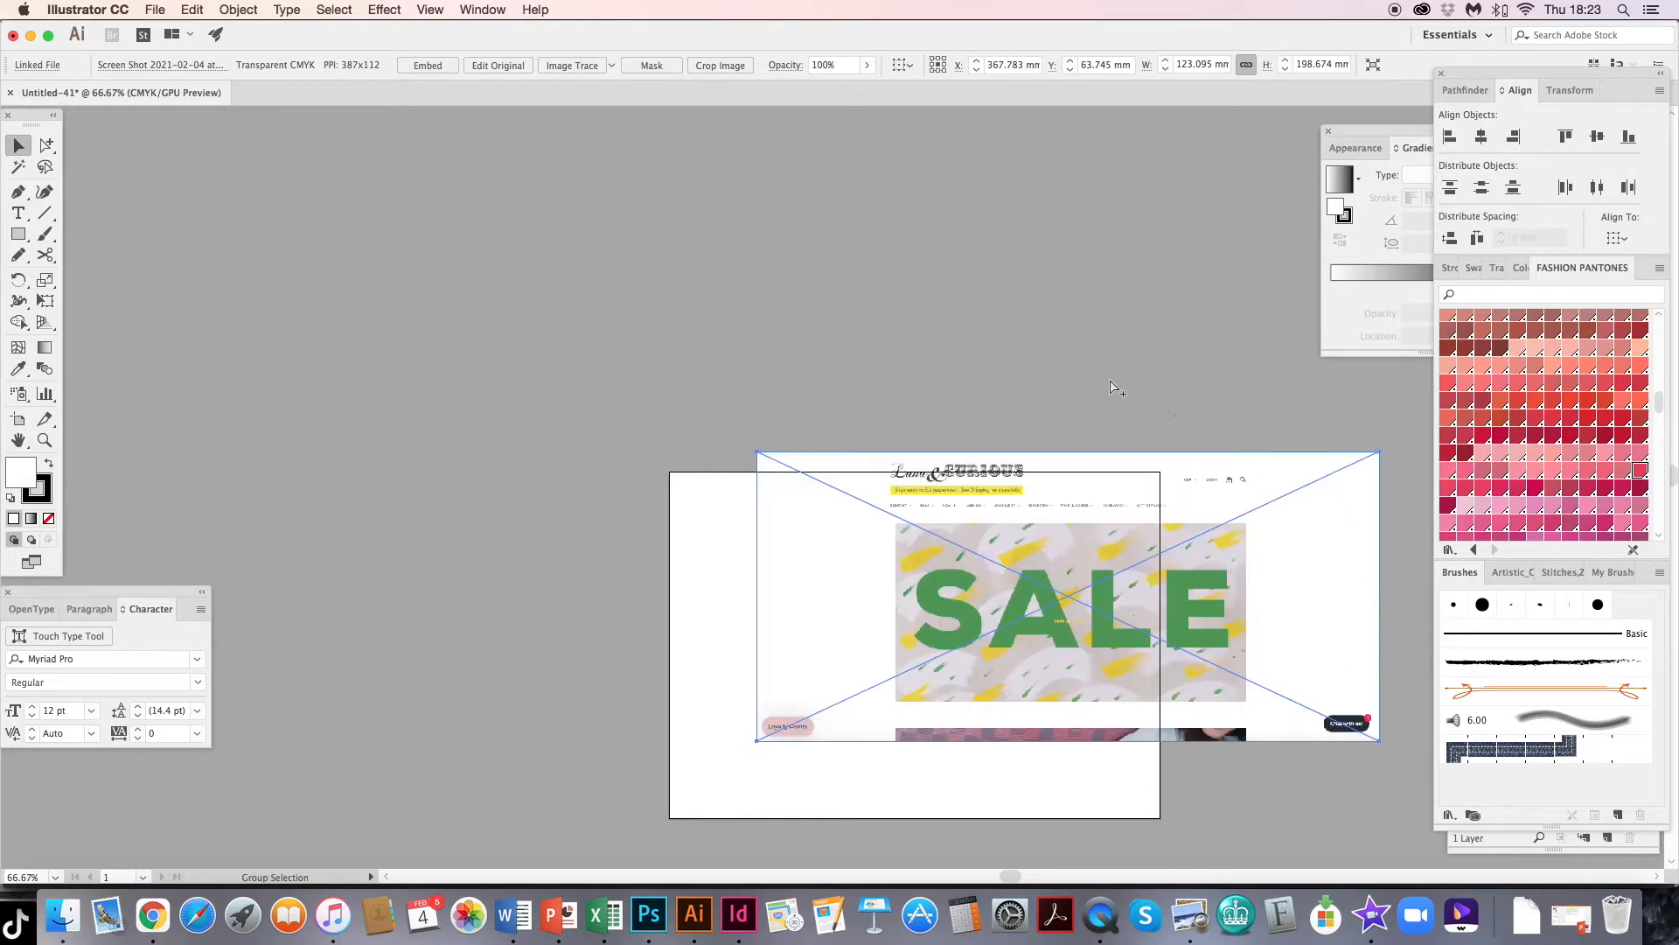
left_click_drag(756, 453, 952, 544)
left_click_drag(1146, 615, 901, 555)
key("super+=")
key("super+=")
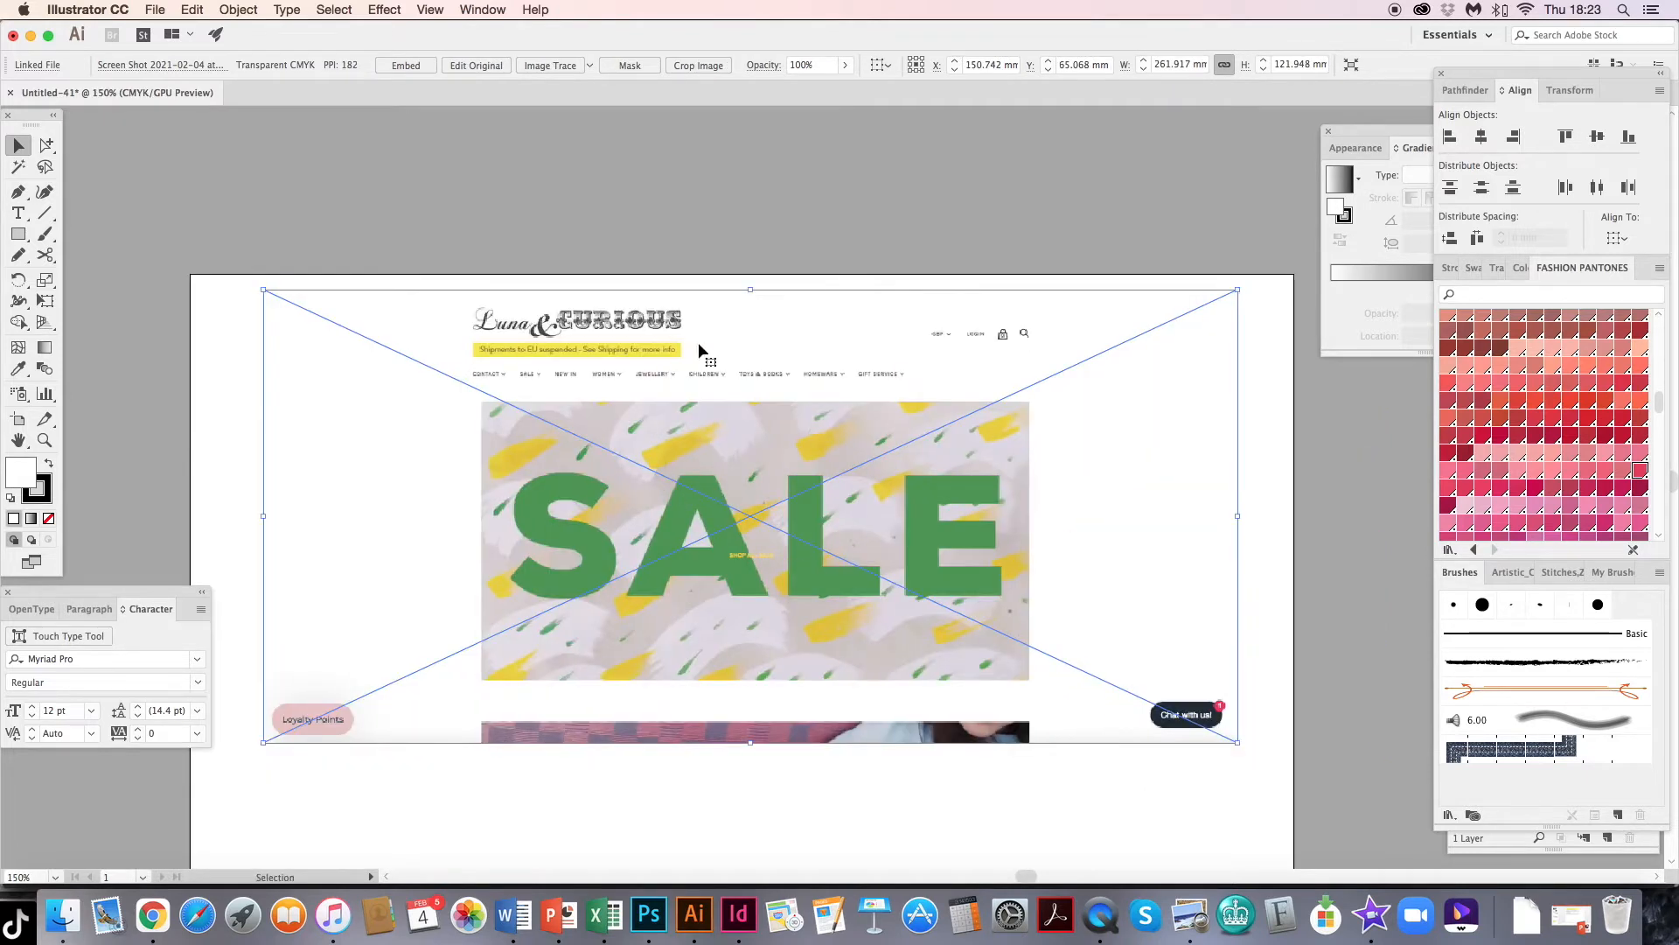
- Embed the homepage image in the document and move it slightly closer to the artboard's upper edge
left_click(417, 69)
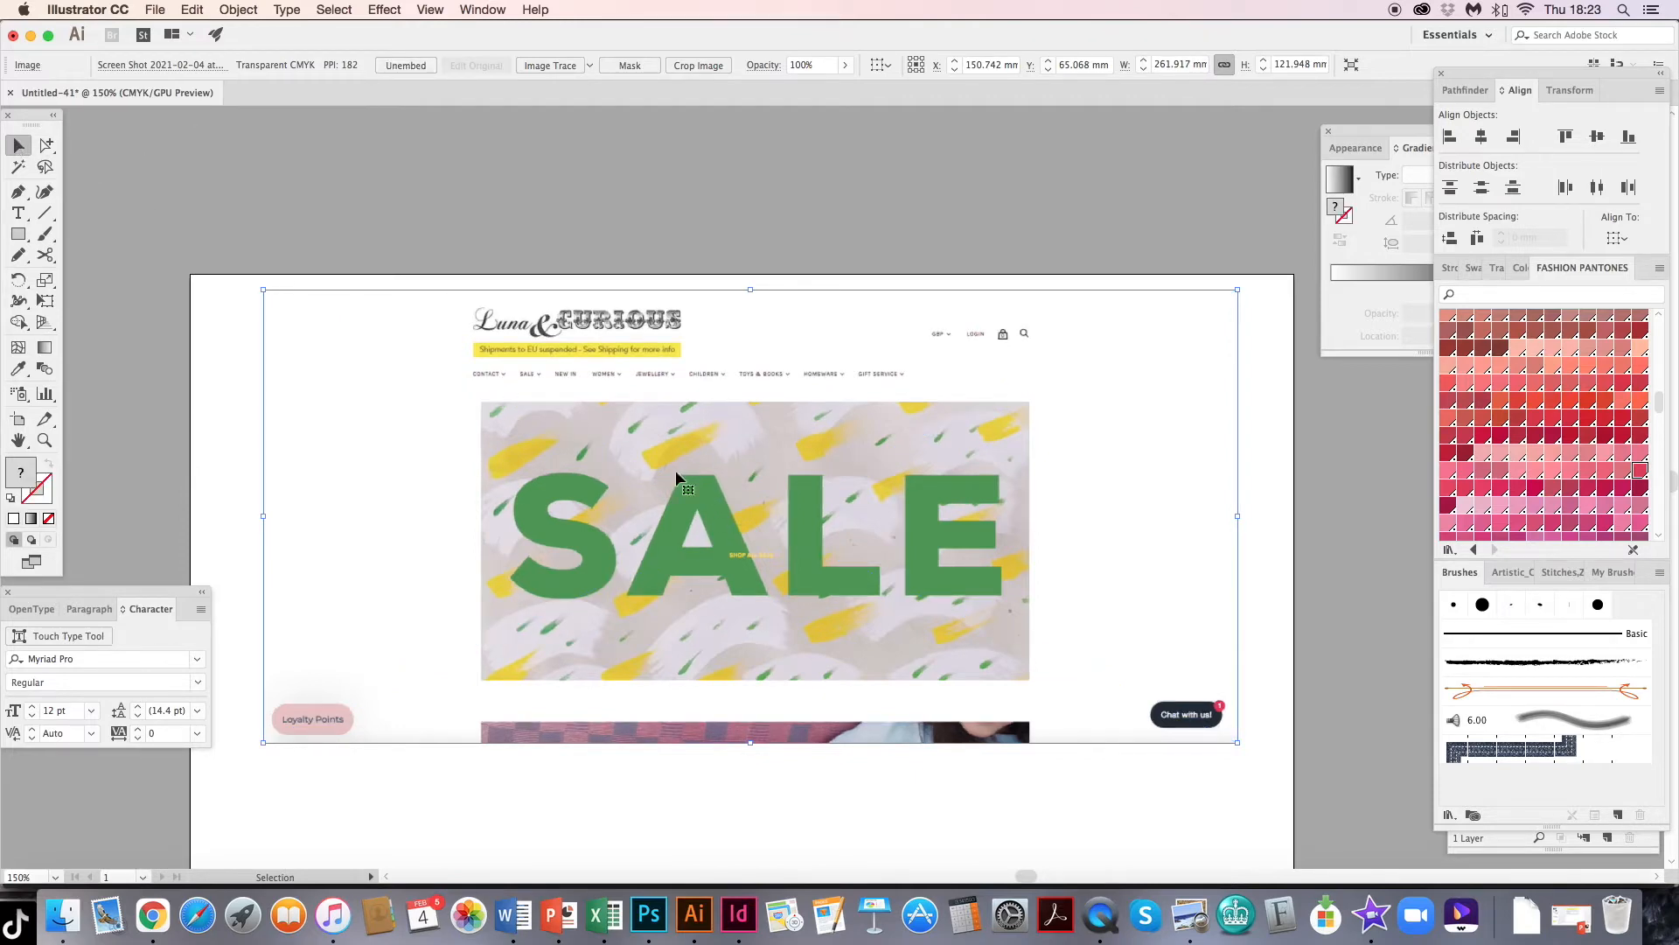
scroll(726, 507, "down", 2)
left_click_drag(740, 517, 740, 509)
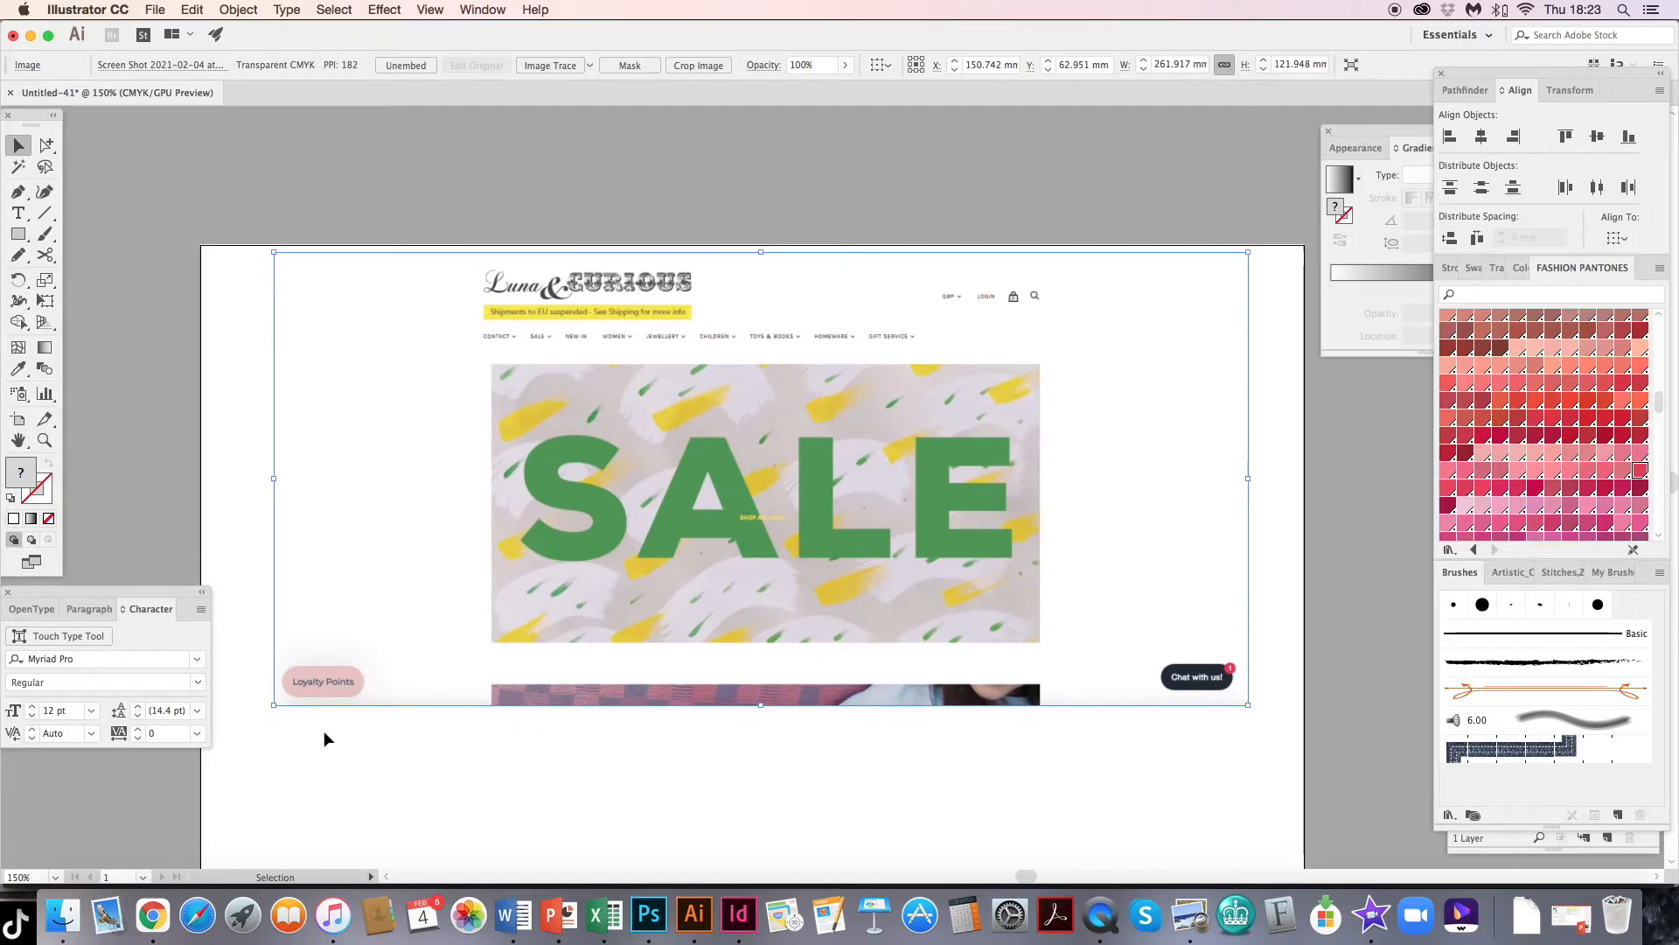
- Place the website footer screenshot taken at 18.19.24 from the Desktop folder into the Illustrator document
left_click(64, 918)
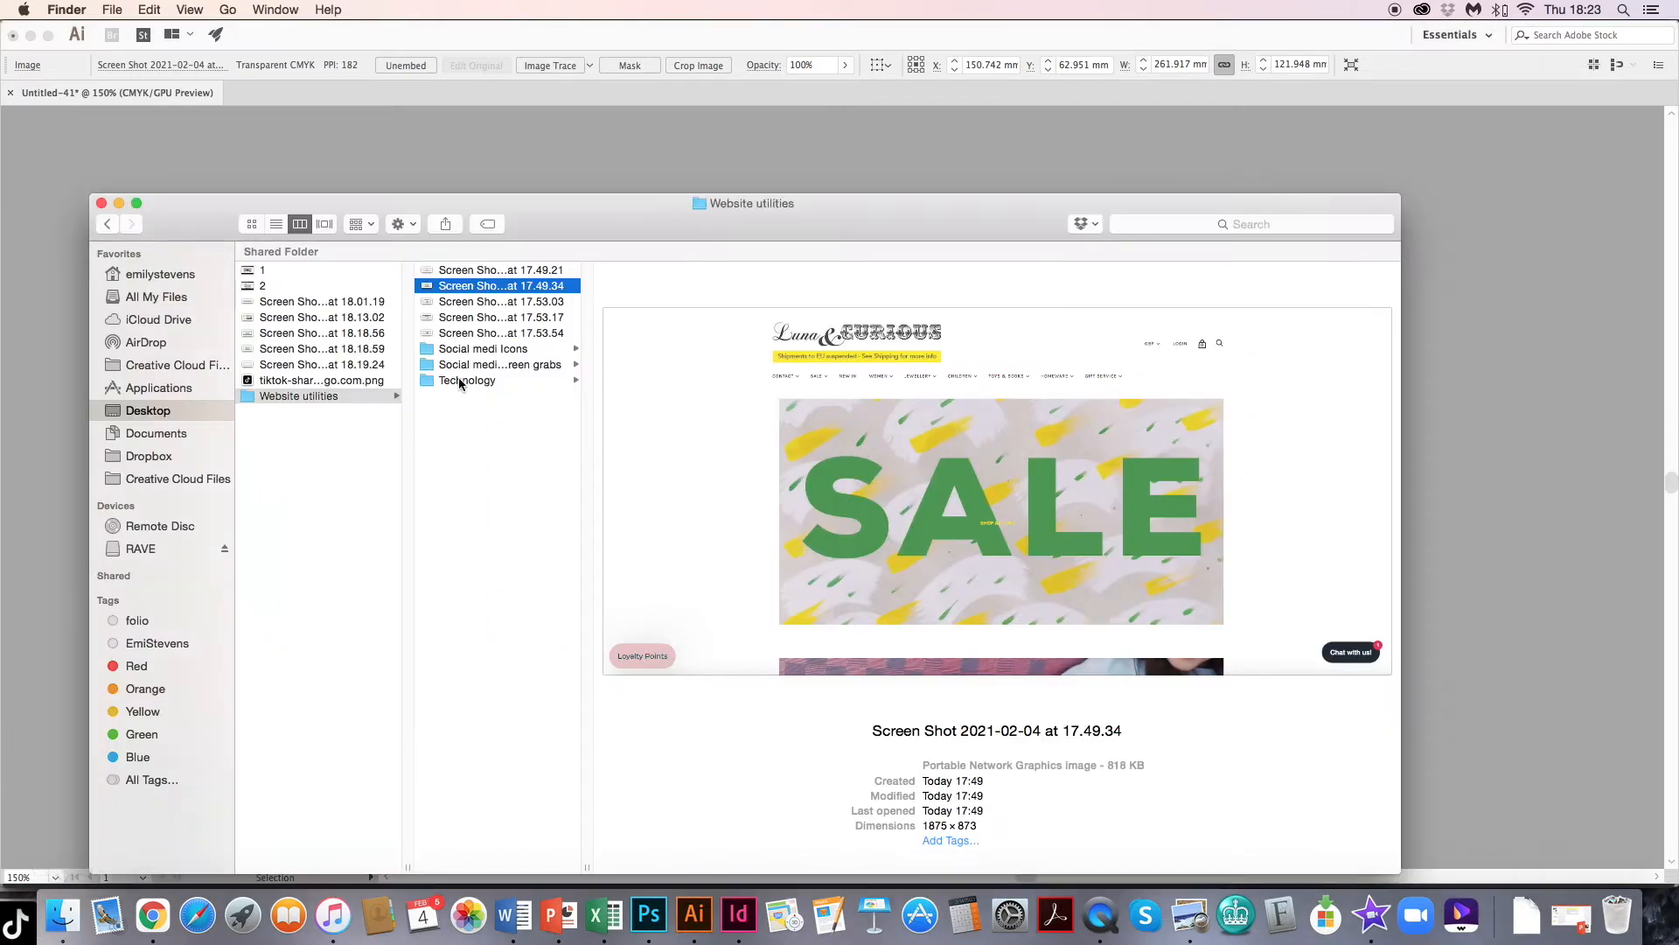
left_click(512, 306)
left_click(523, 287)
left_click(528, 271)
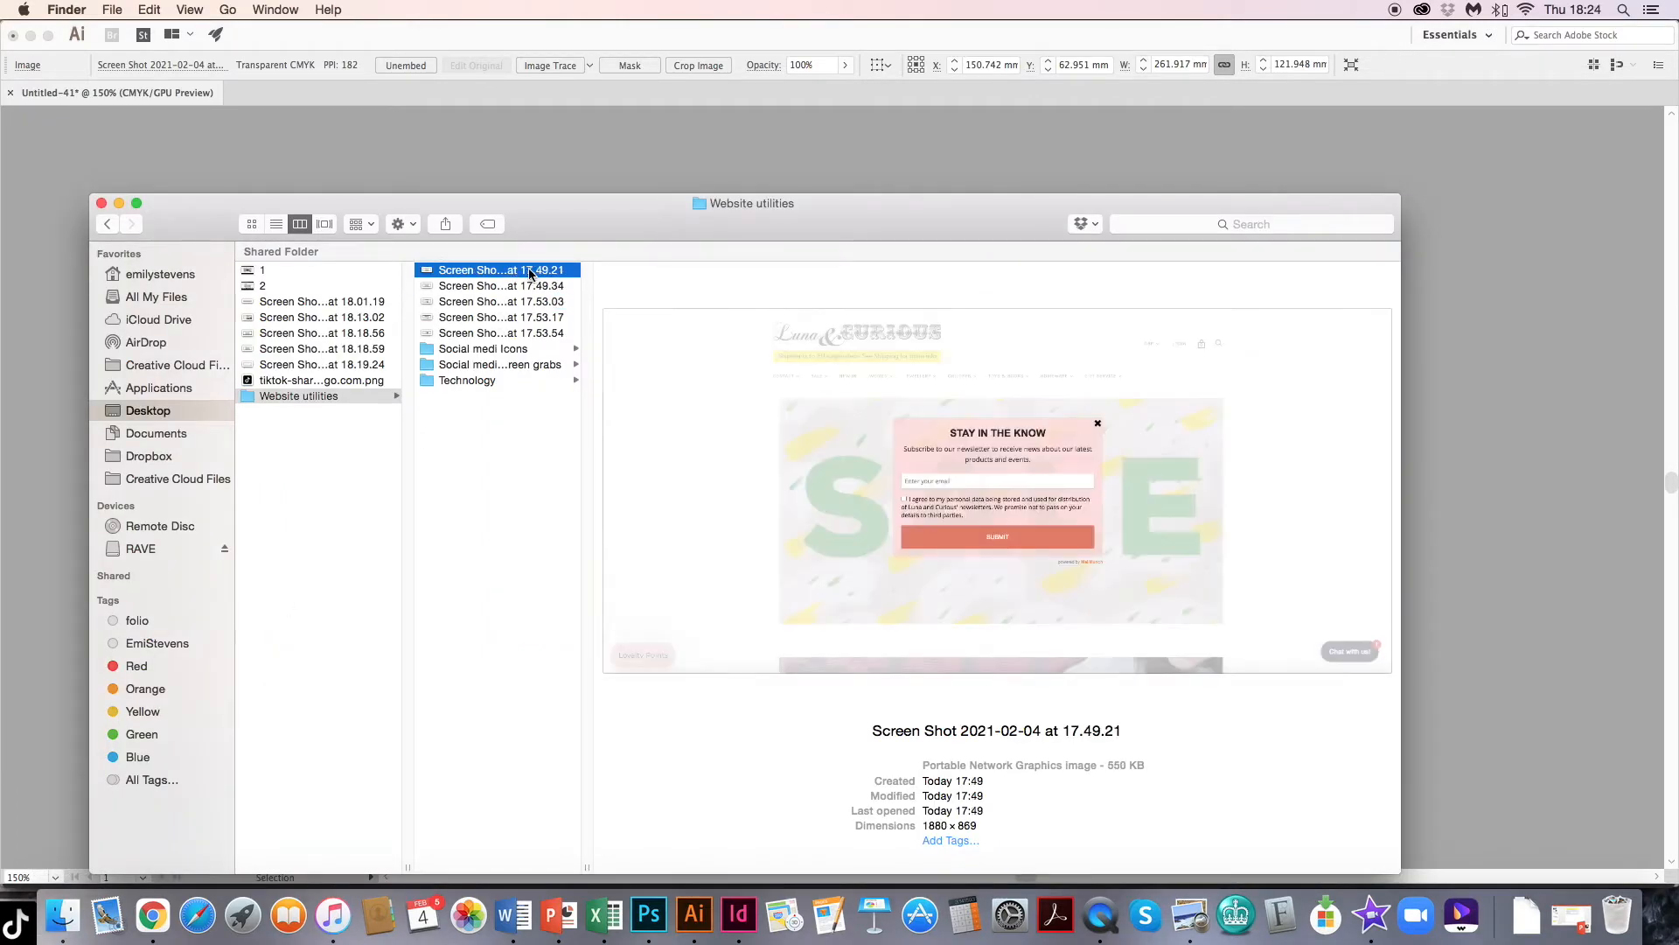
left_click(530, 319)
left_click(369, 364)
left_click_drag(369, 364, 596, 165)
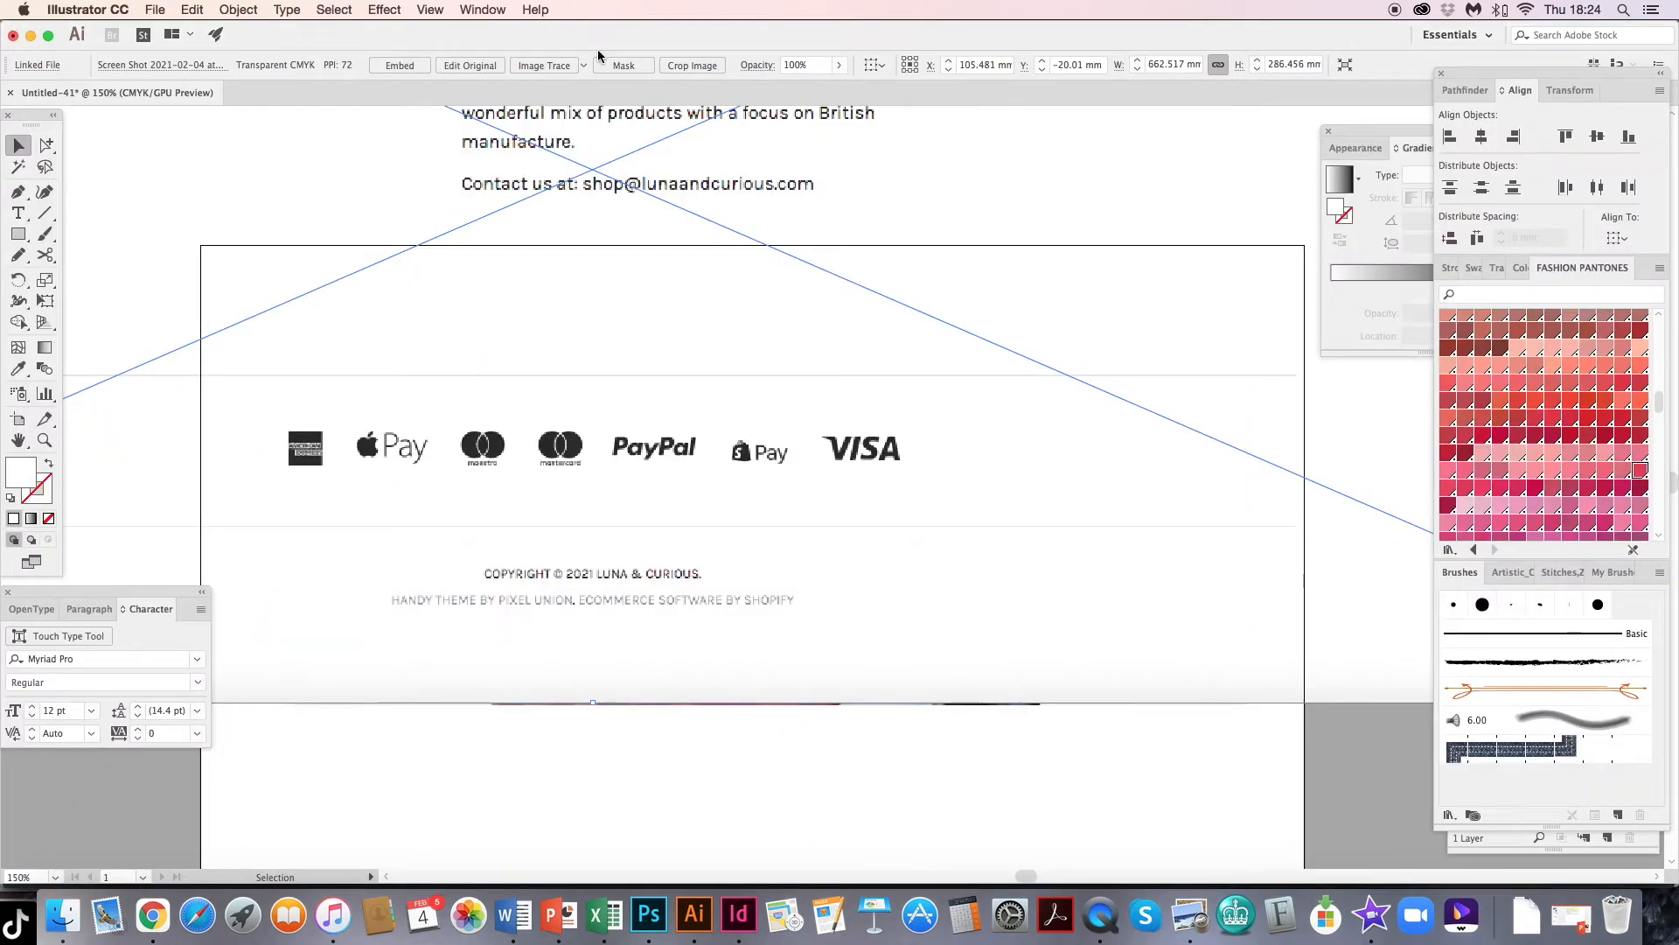
- Scale the footer image to about 263 × 114 mm directly beneath the SALE banner and embed it
key("super+minus")
key("super+minus")
left_click_drag(293, 502, 821, 769)
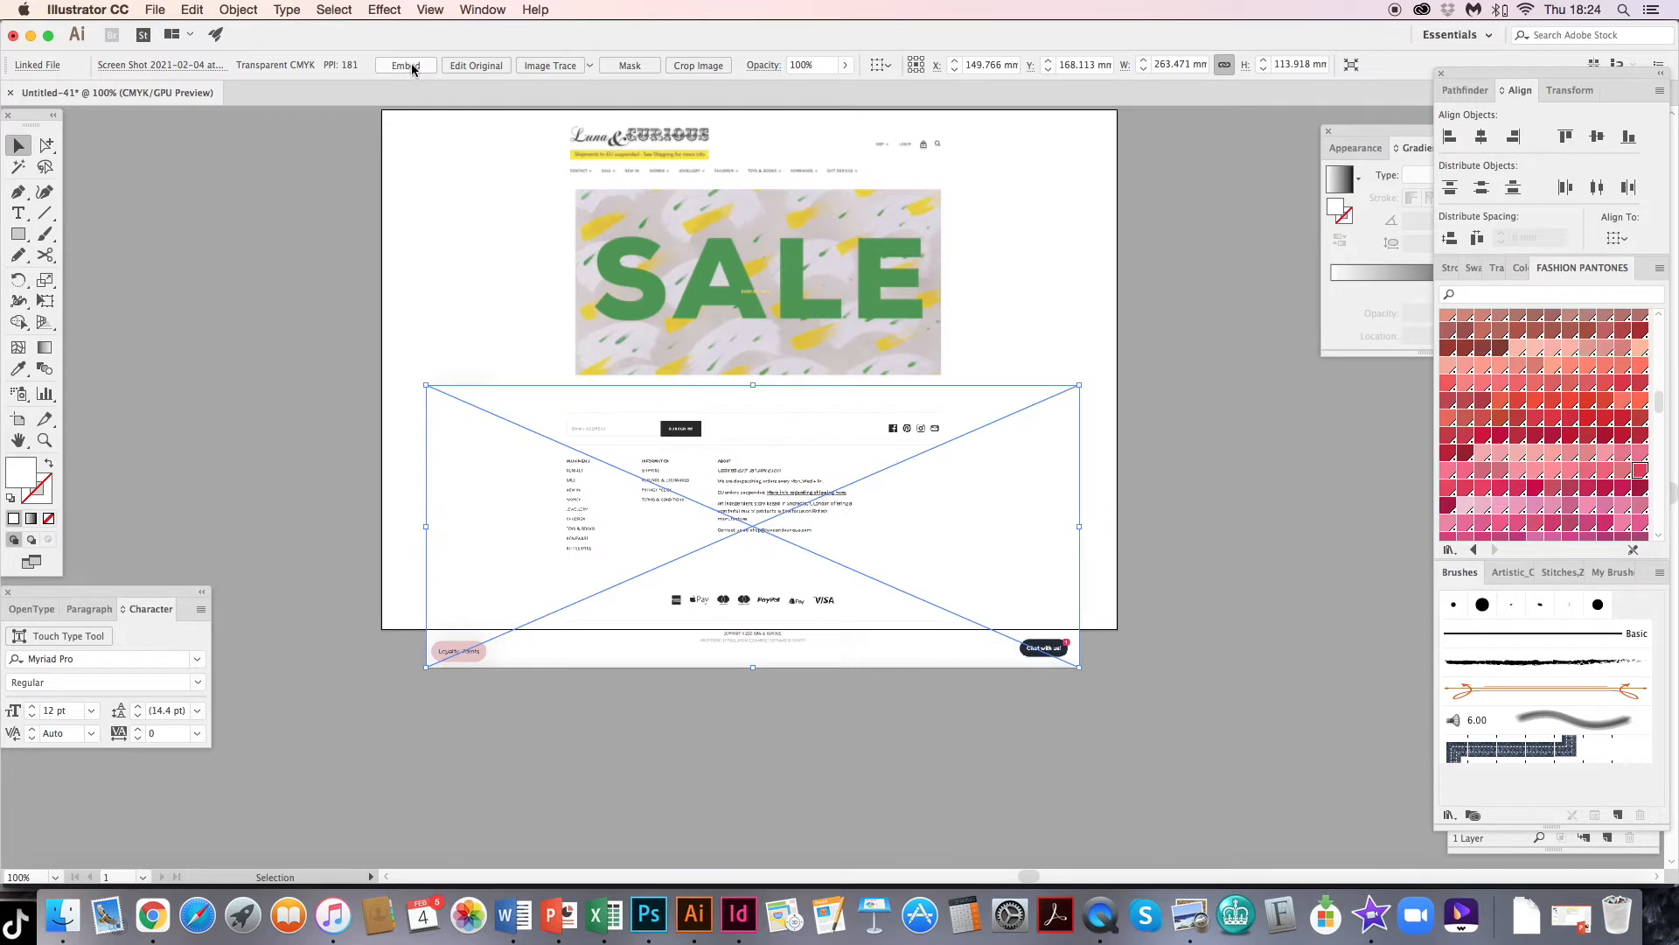
left_click(405, 65)
- Select the homepage and footer images together on the artboard
left_click_drag(1156, 292, 850, 486)
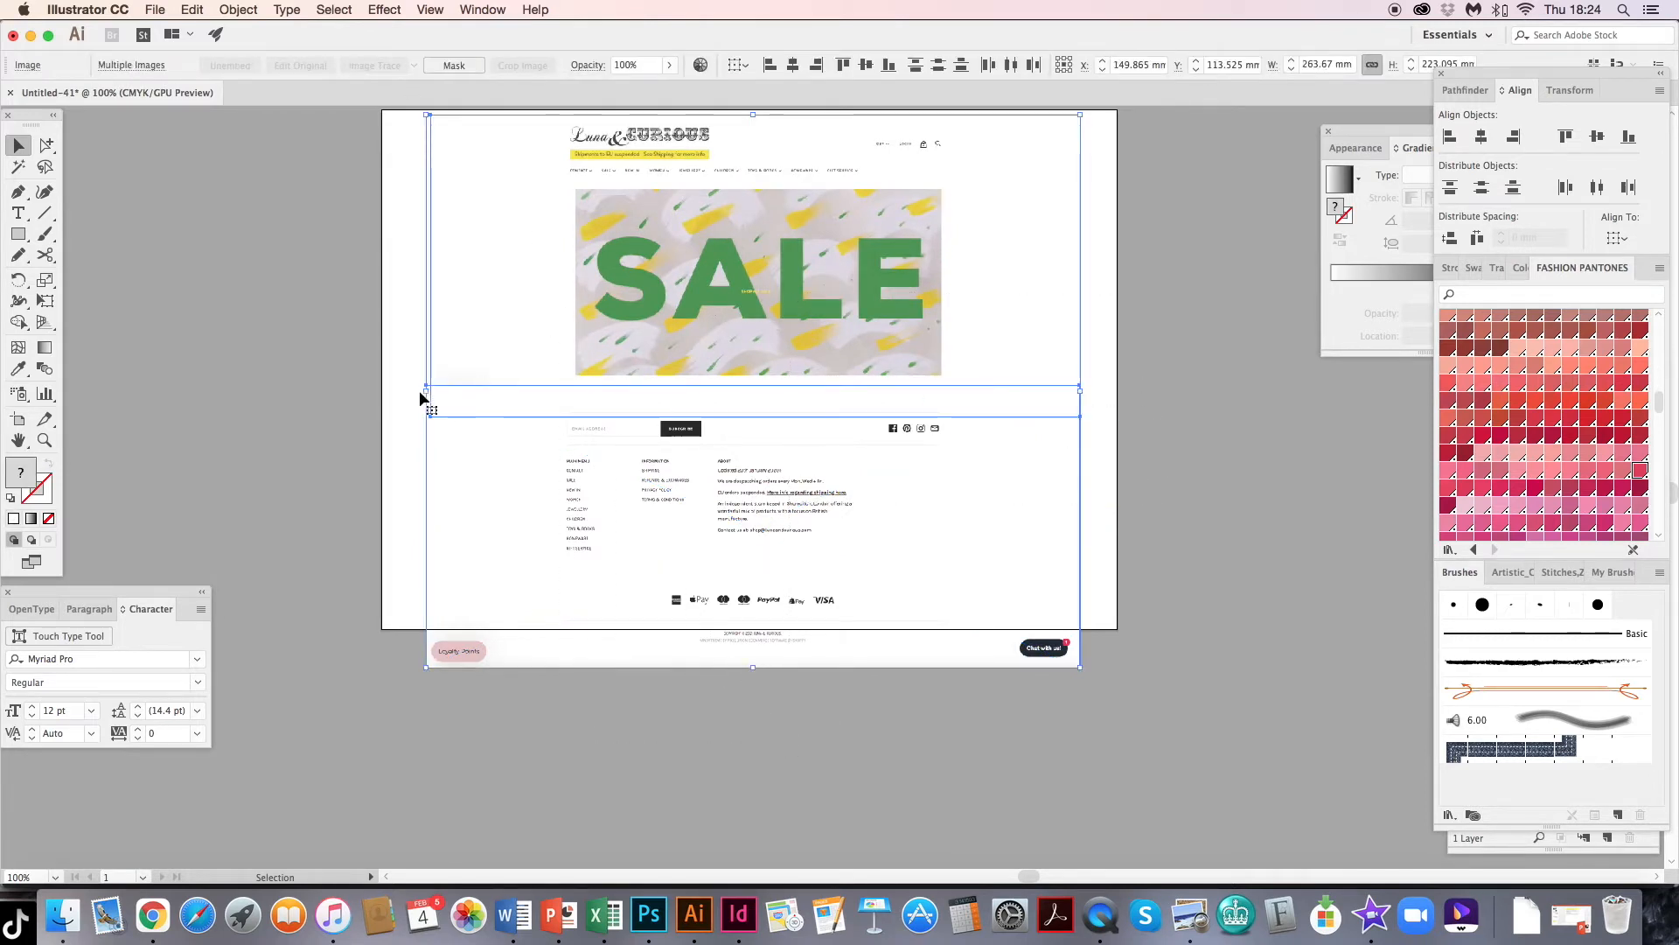
left_click(261, 311)
left_click_drag(240, 241, 549, 604)
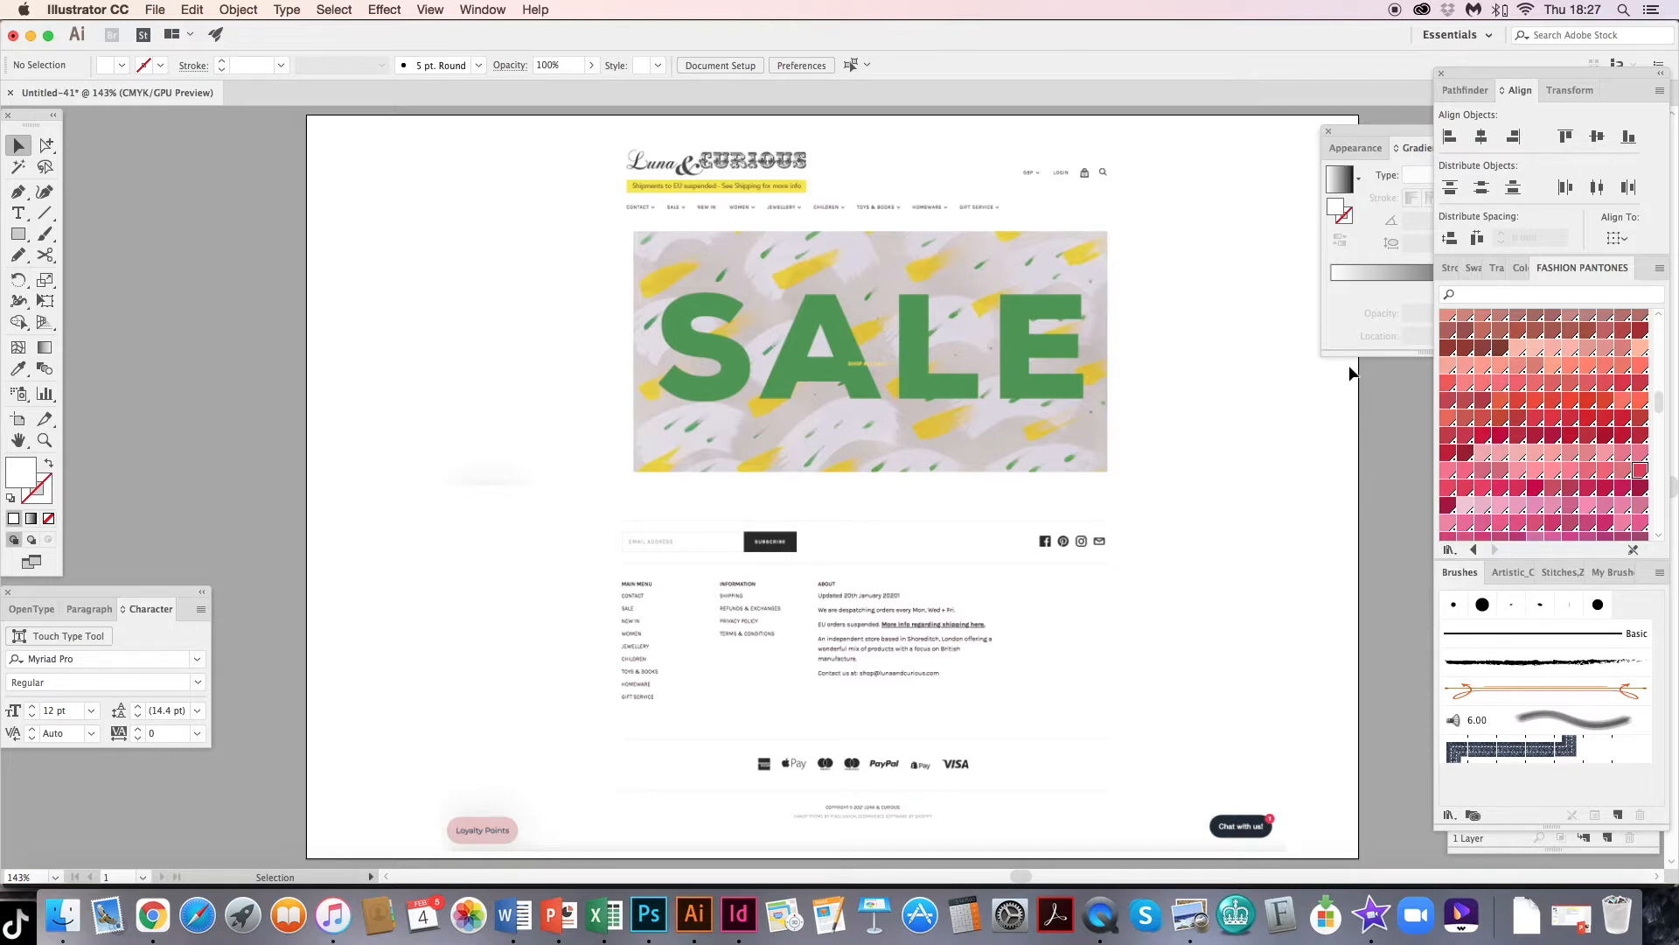
- Add a point text reading "Contact" in the blank area beneath the footer's information columns
scroll(854, 465, "right", 1)
key("super+=")
key("super+=")
key("super+=")
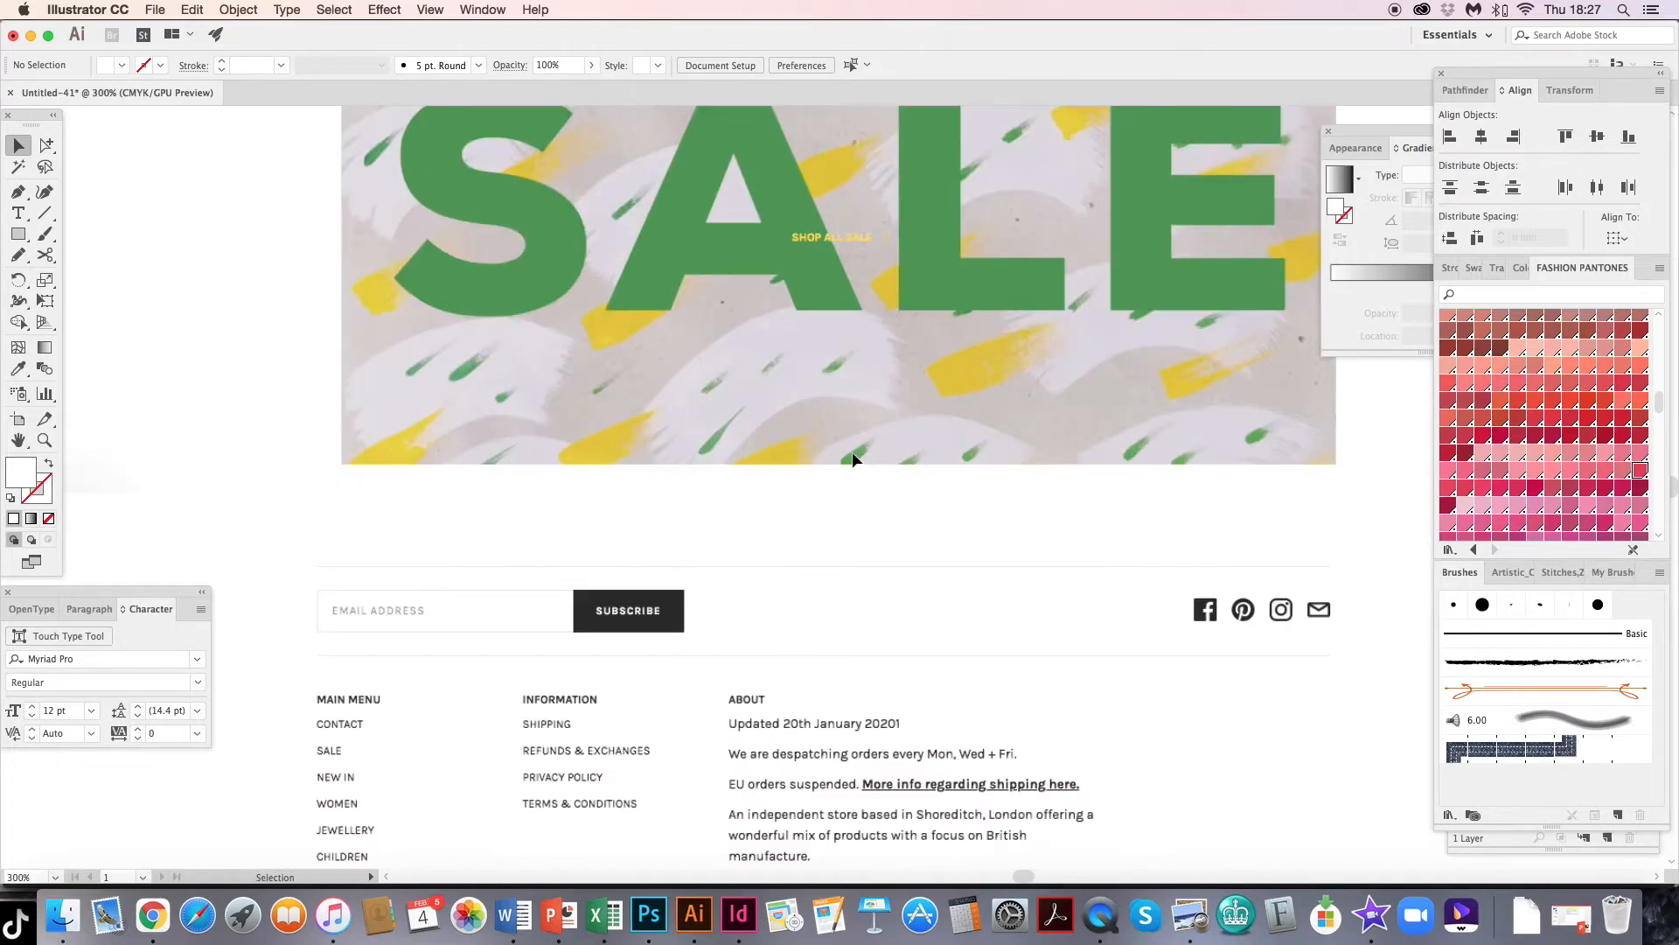
left_click_drag(429, 733, 454, 514)
left_click(21, 220)
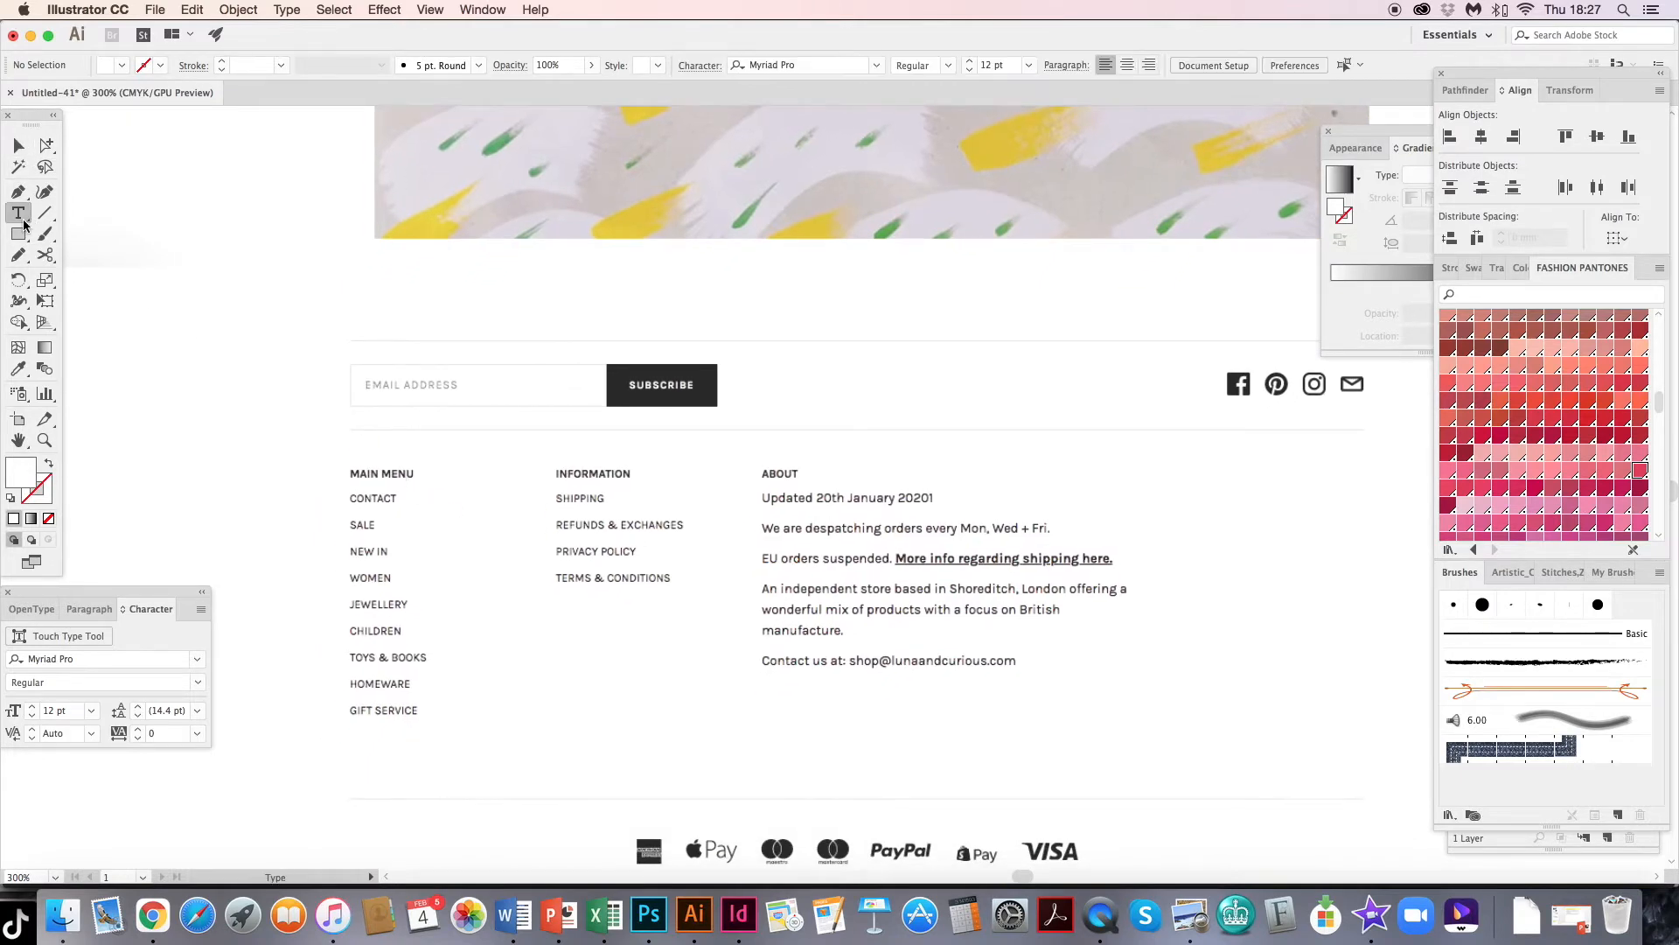
left_click(673, 735)
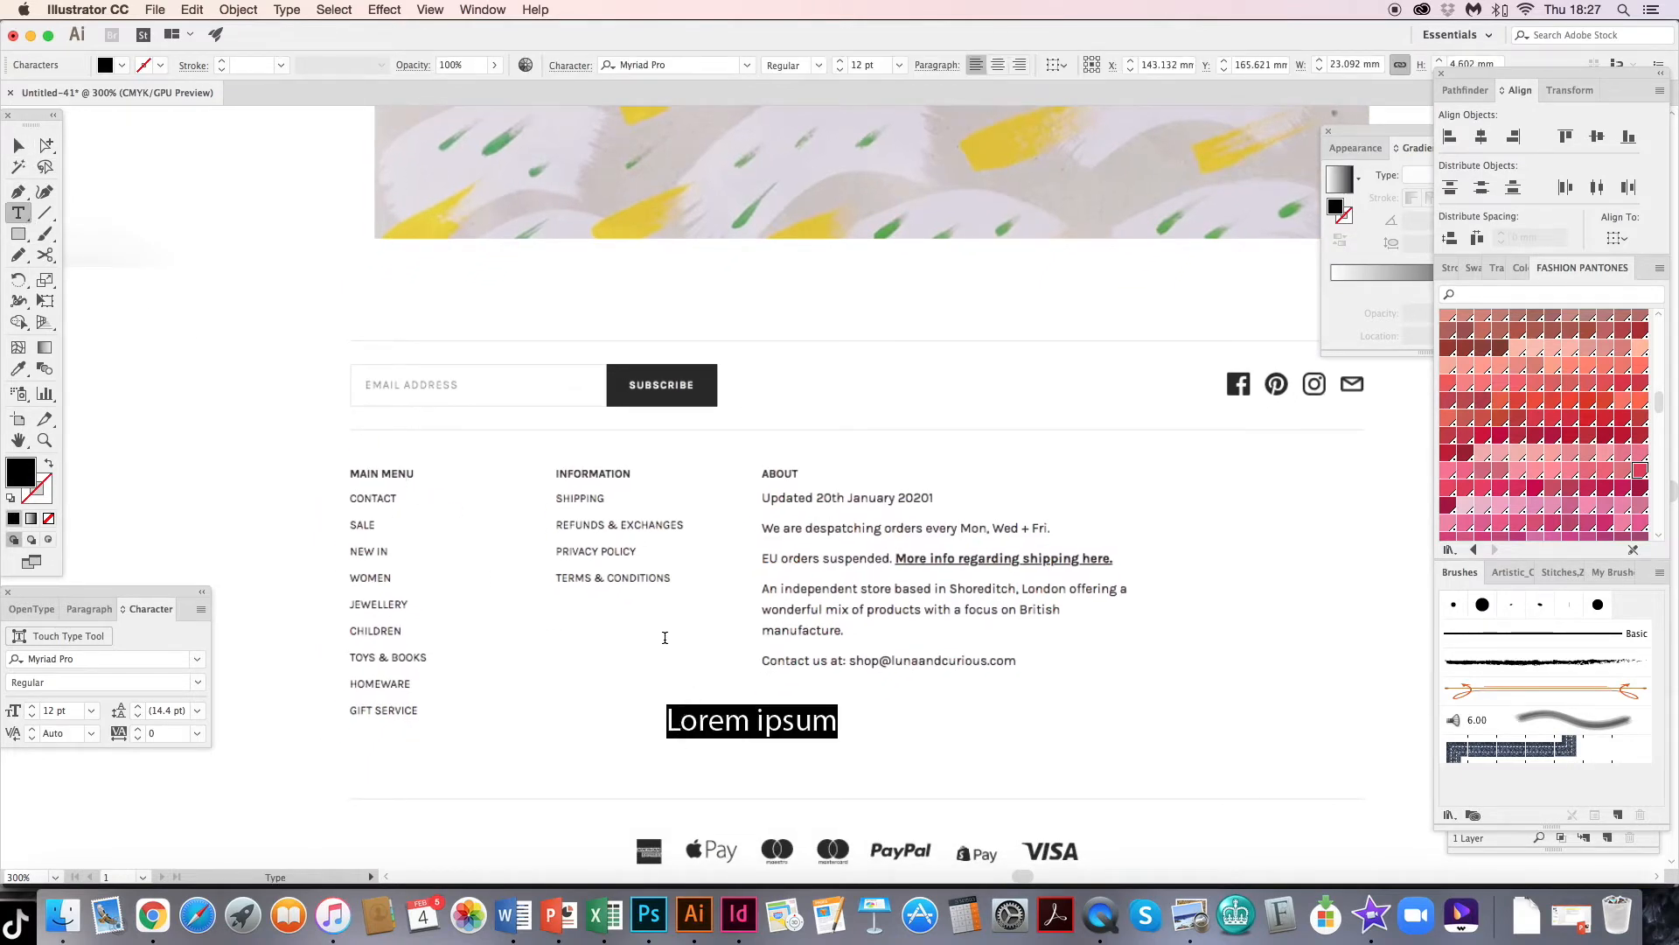
type("Contact")
key("Escape")
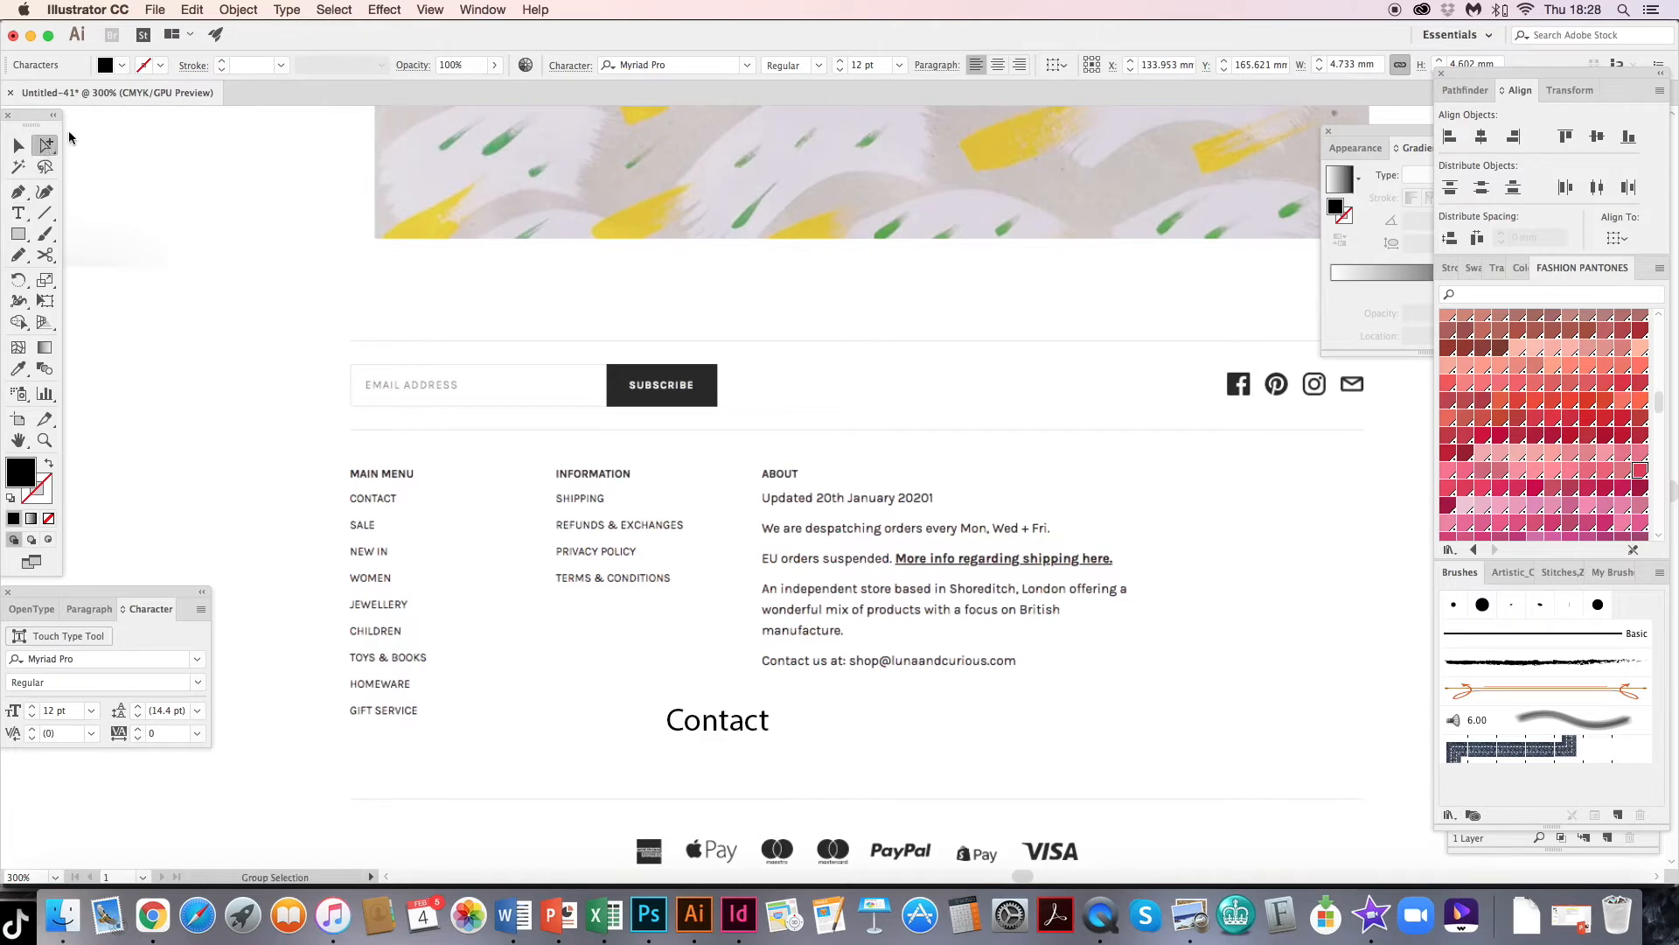
- Change the Contact text to uppercase and reduce it to 4.88 pt, placed just beneath the website's navigation bar
left_click(280, 10)
left_click(542, 261)
key("v")
left_click_drag(743, 720, 730, 721)
left_click_drag(462, 506, 457, 506)
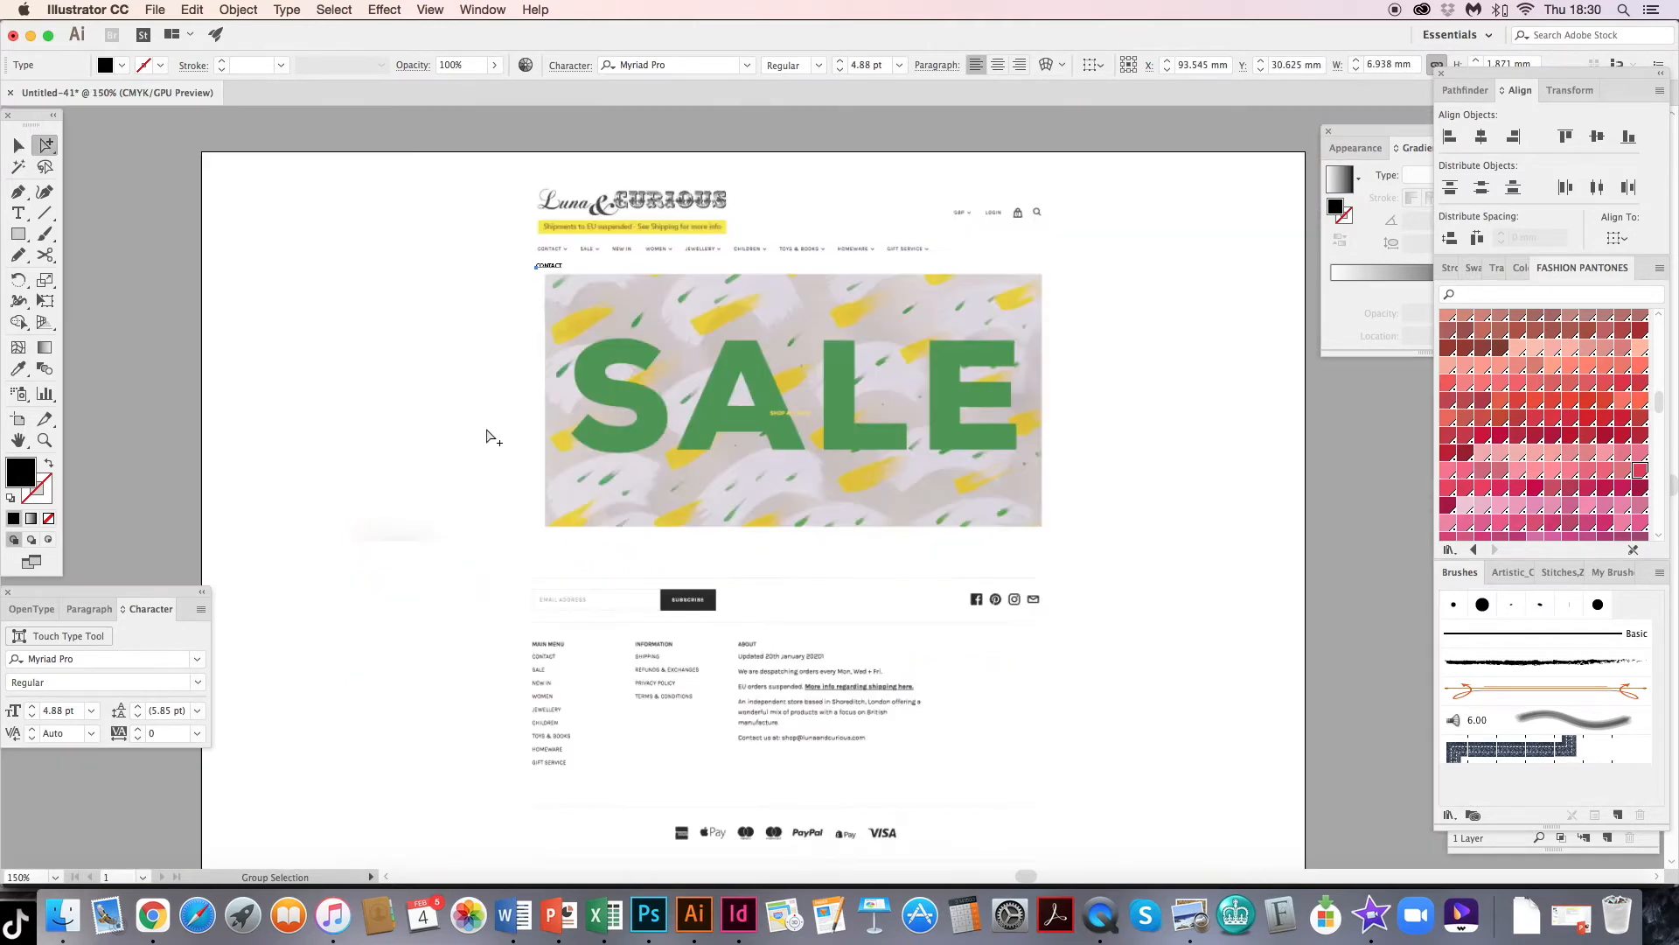
- Draw a rectangle about 109 × 3.6 mm covering the screenshot's original navigation menu text
key("super+equal")
key("super+equal")
key("super+equal")
left_click_drag(1004, 512, 501, 497)
key("super+minus")
left_click_drag(952, 446, 520, 394)
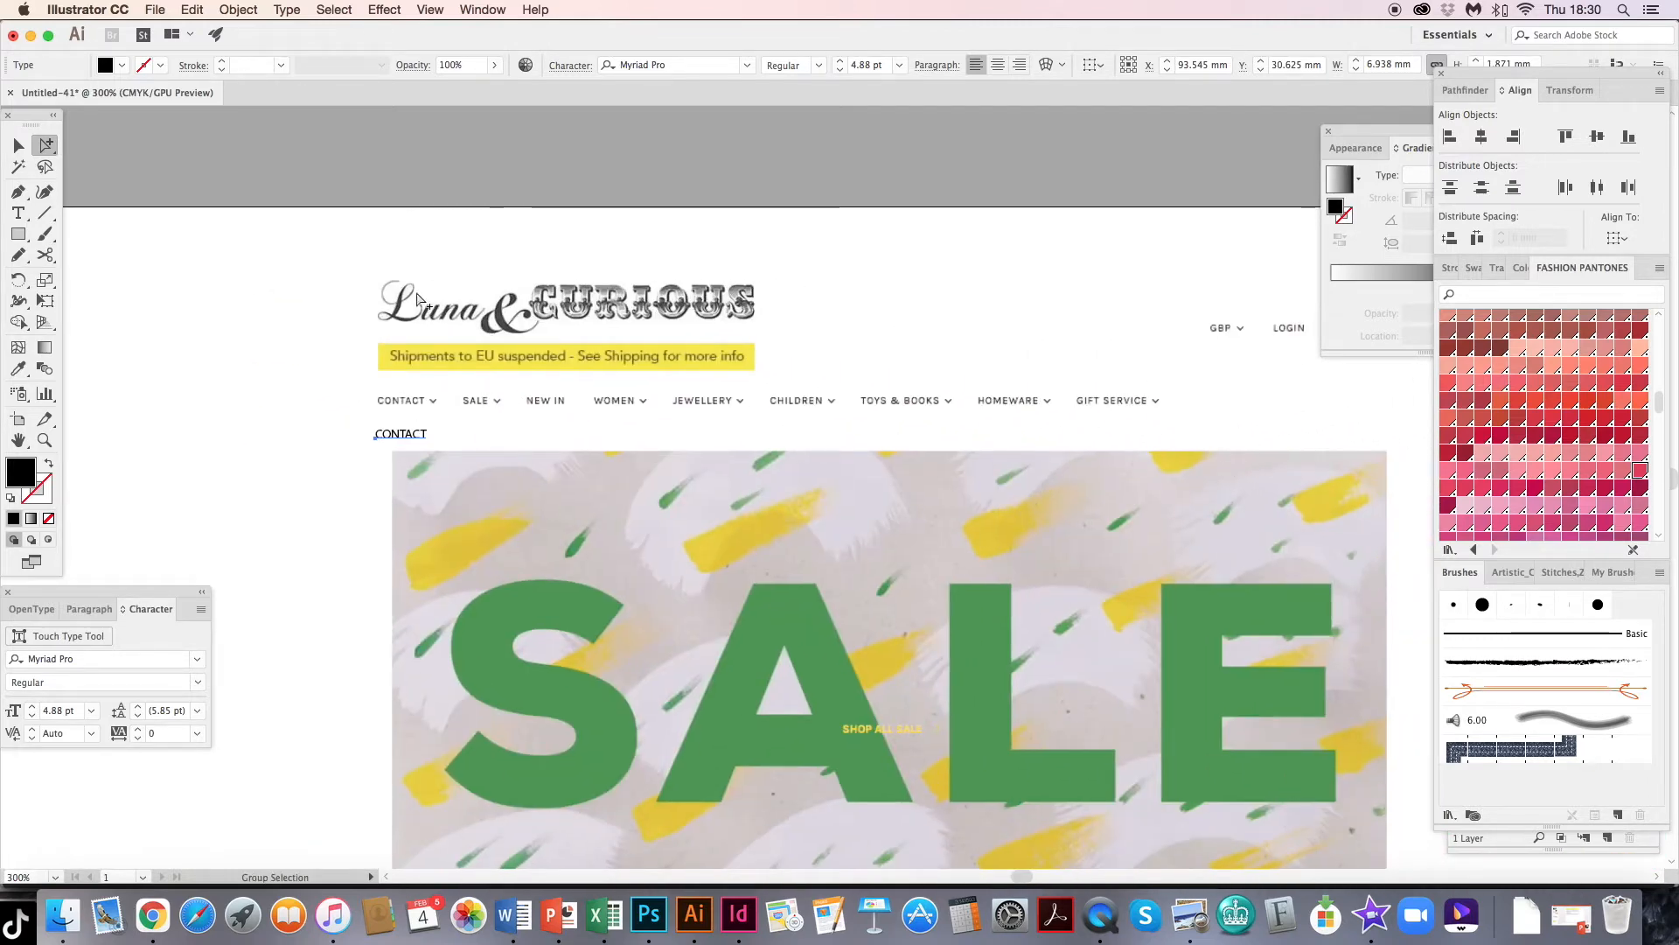
left_click(18, 235)
left_click_drag(371, 390, 1183, 417)
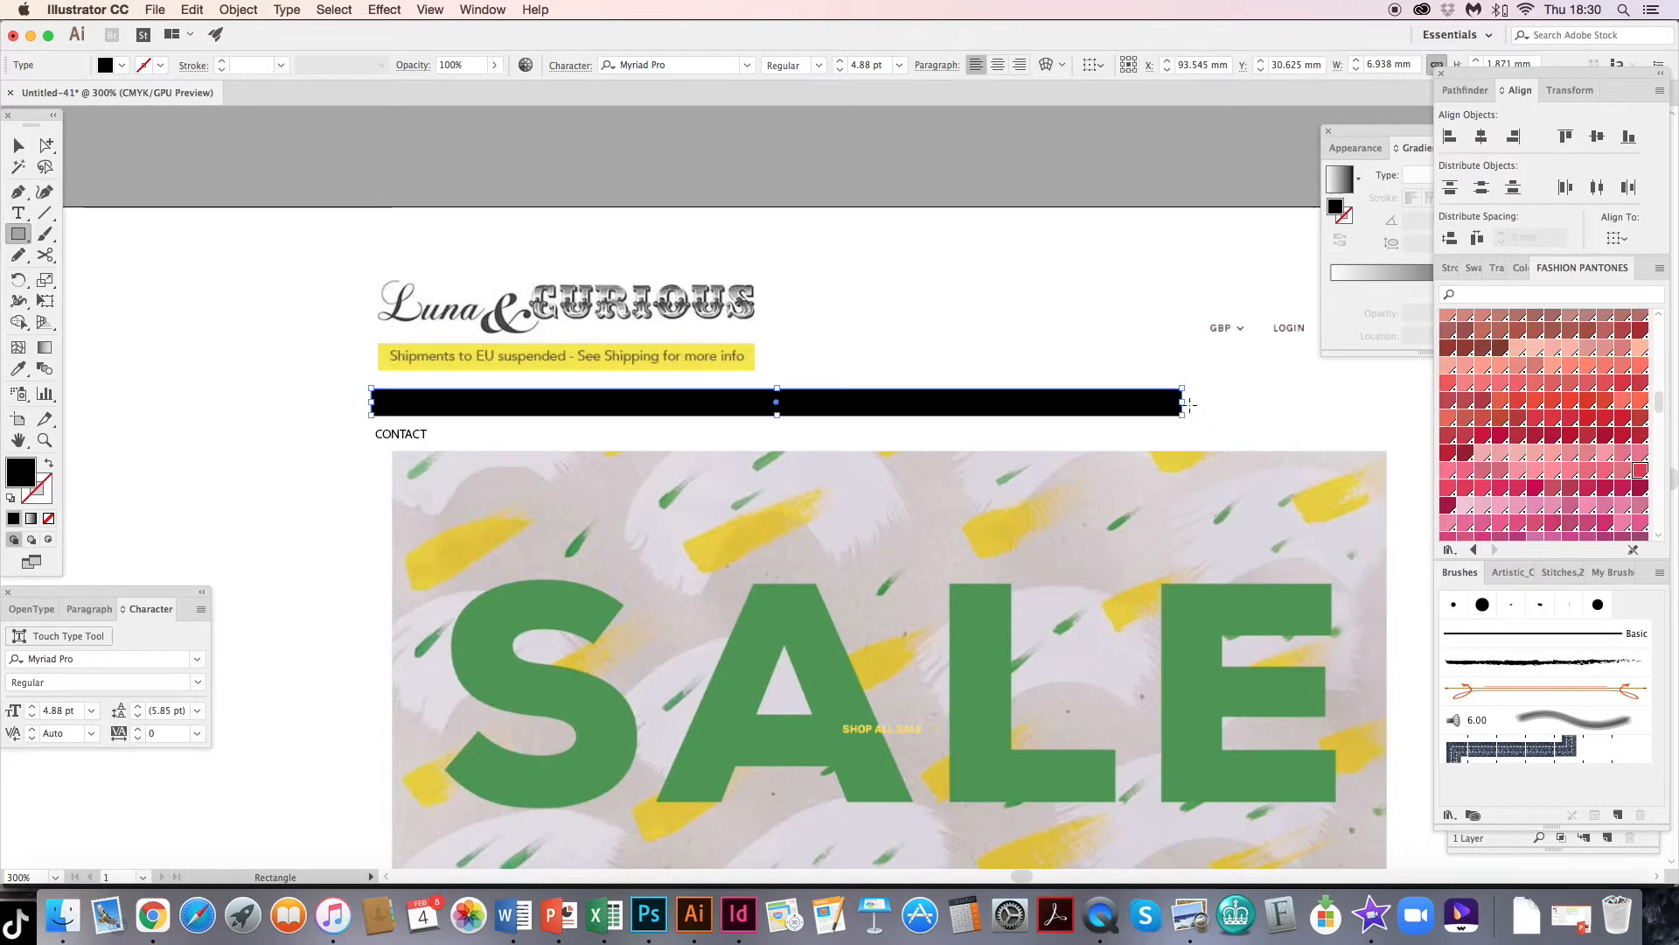
- Fill the rectangle with white sampled from the page background, and move the CONTACT text up onto the cleared menu row
left_click(17, 368)
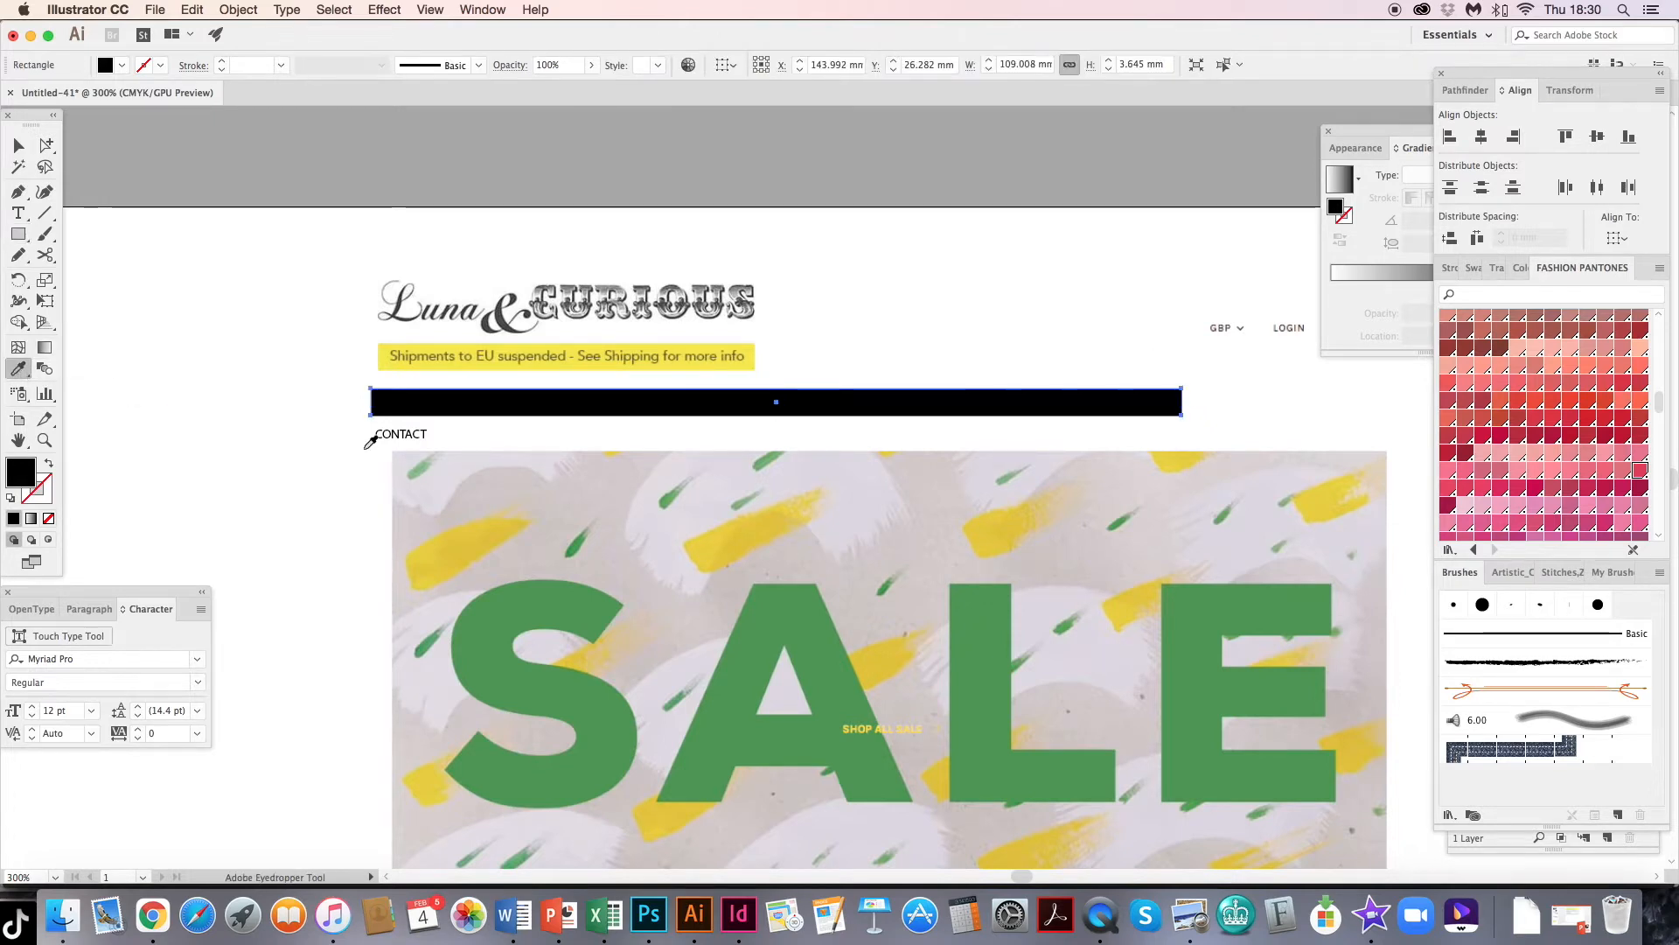
left_click(847, 372)
key("v")
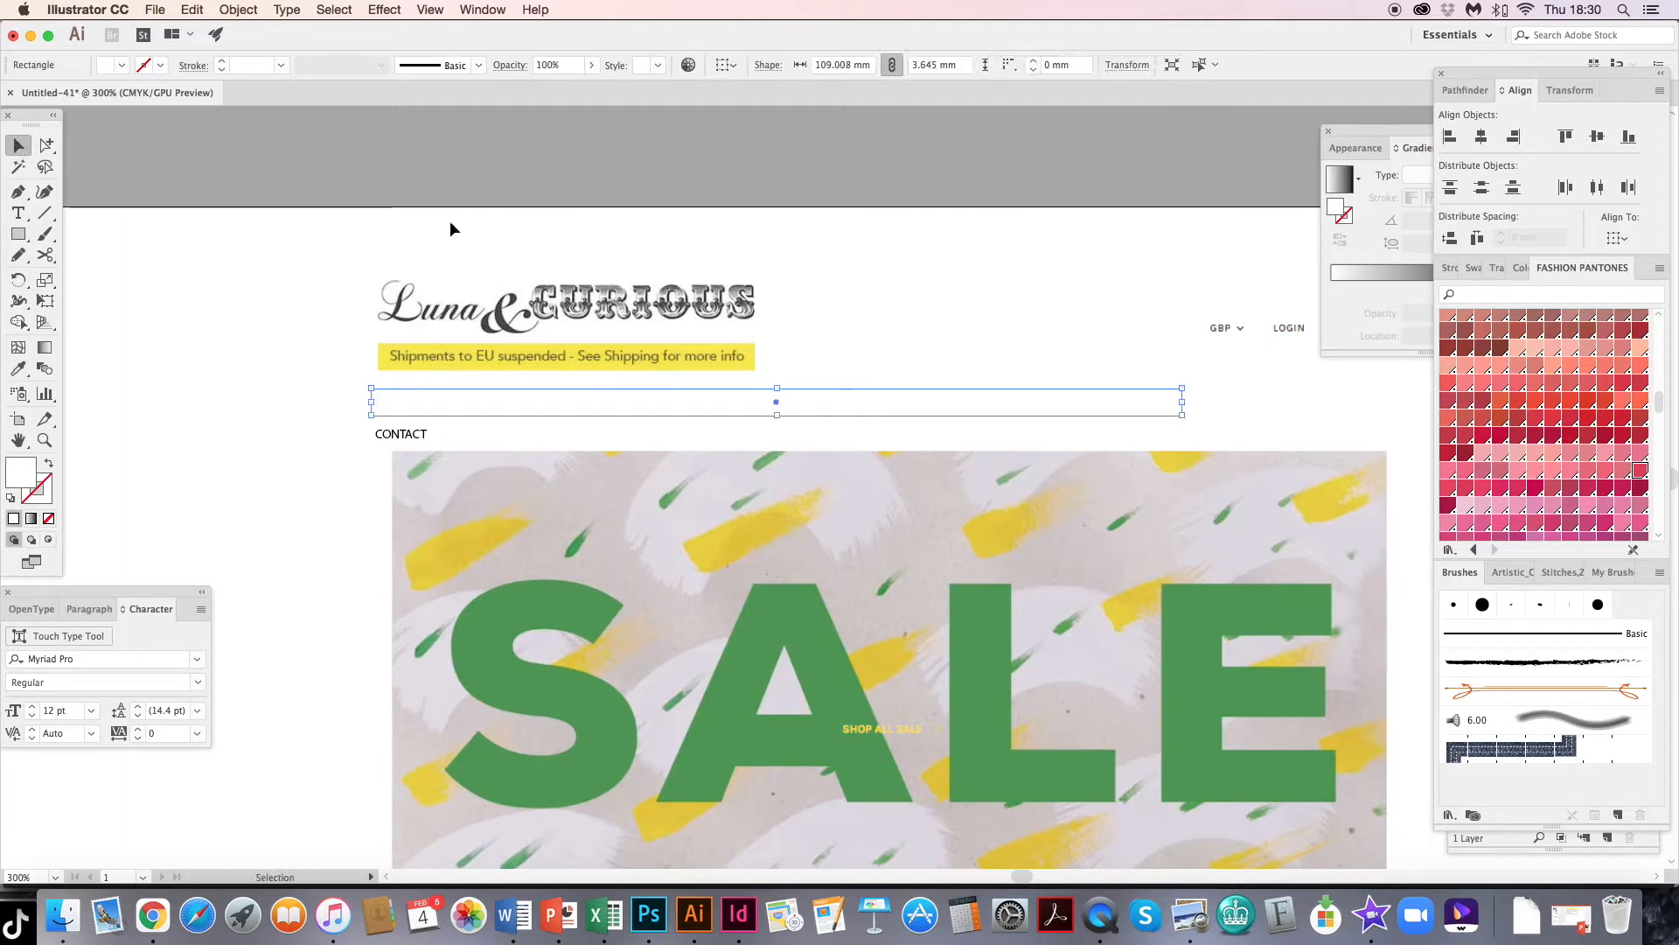
left_click(737, 193)
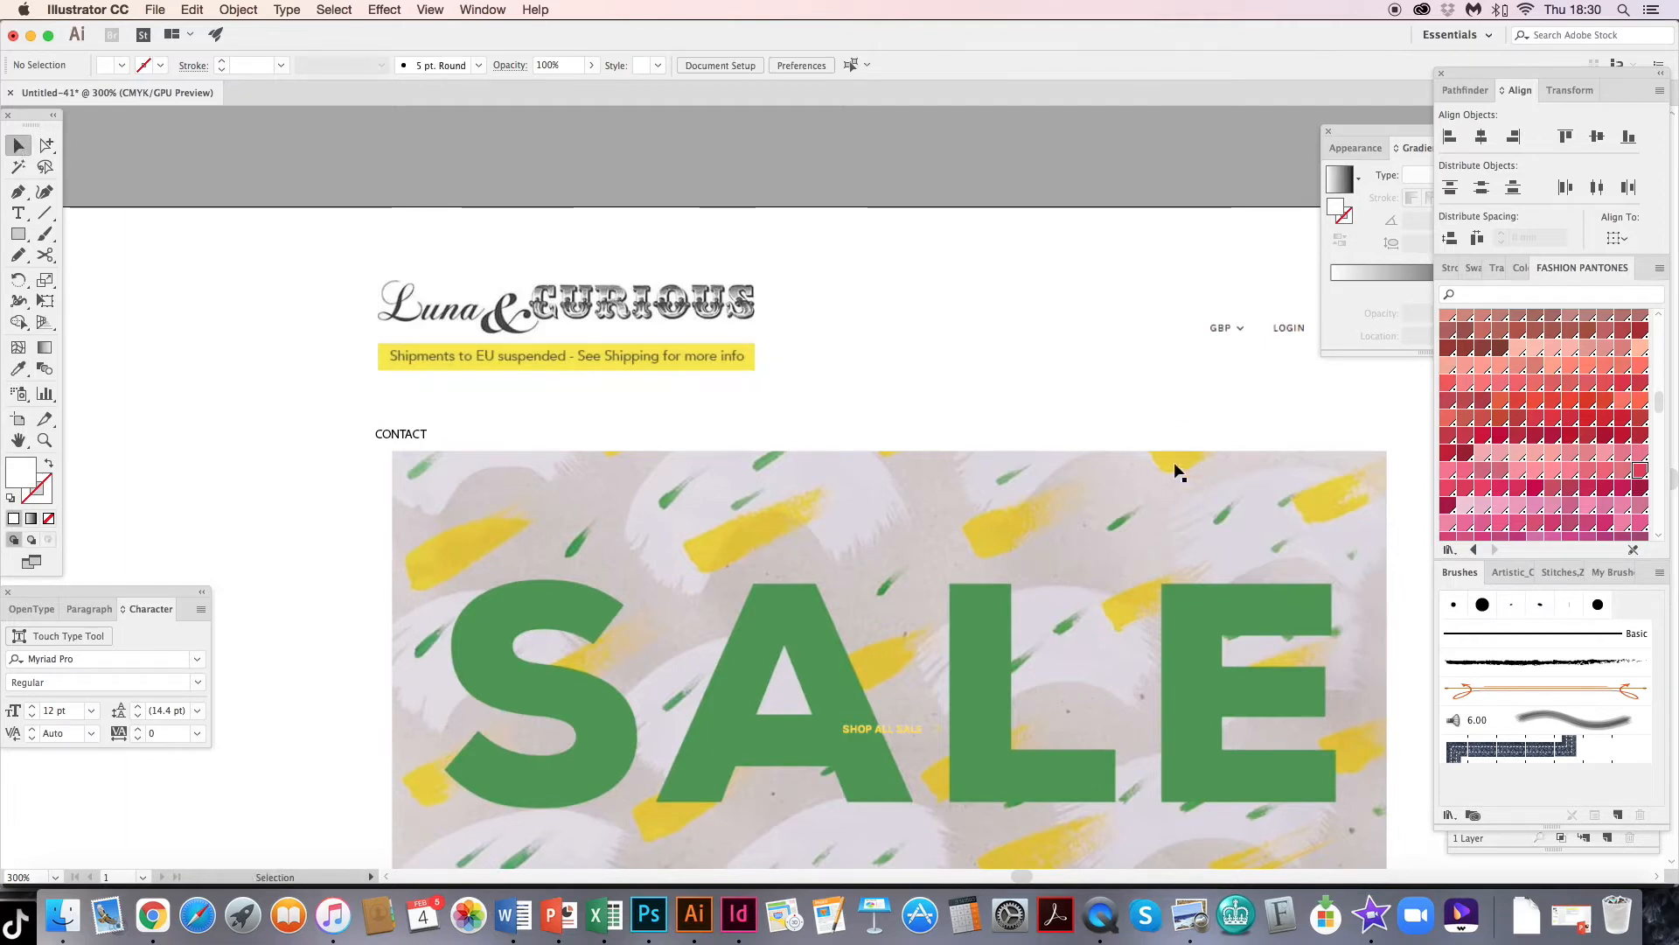
left_click_drag(428, 413, 427, 413)
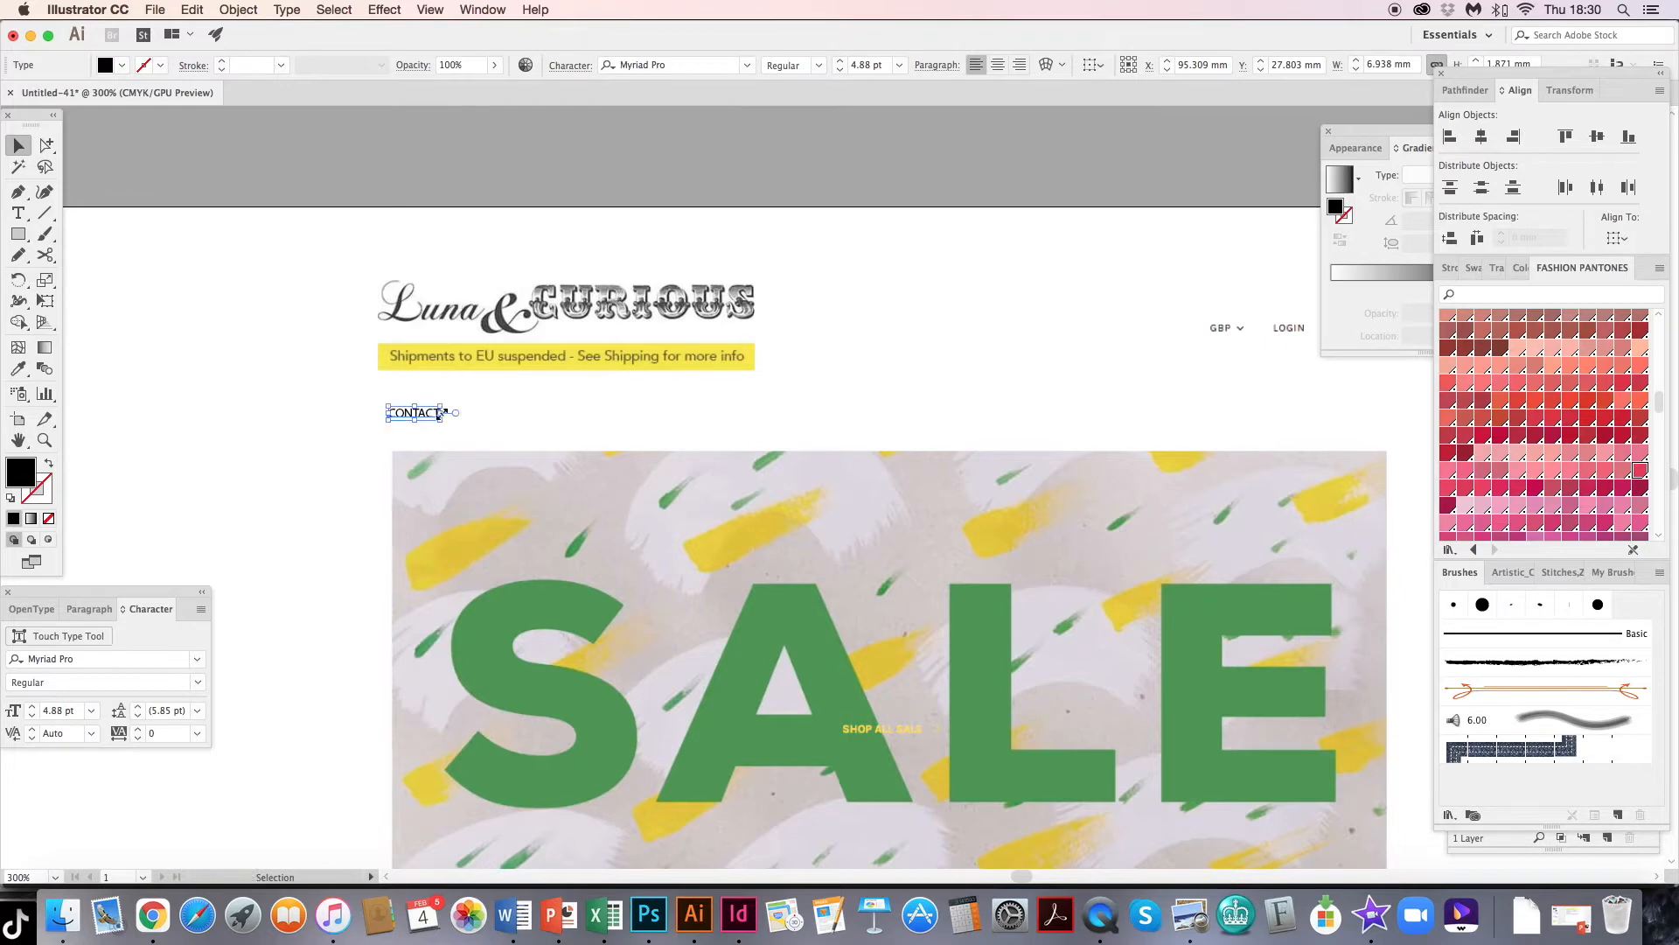
left_click(435, 428)
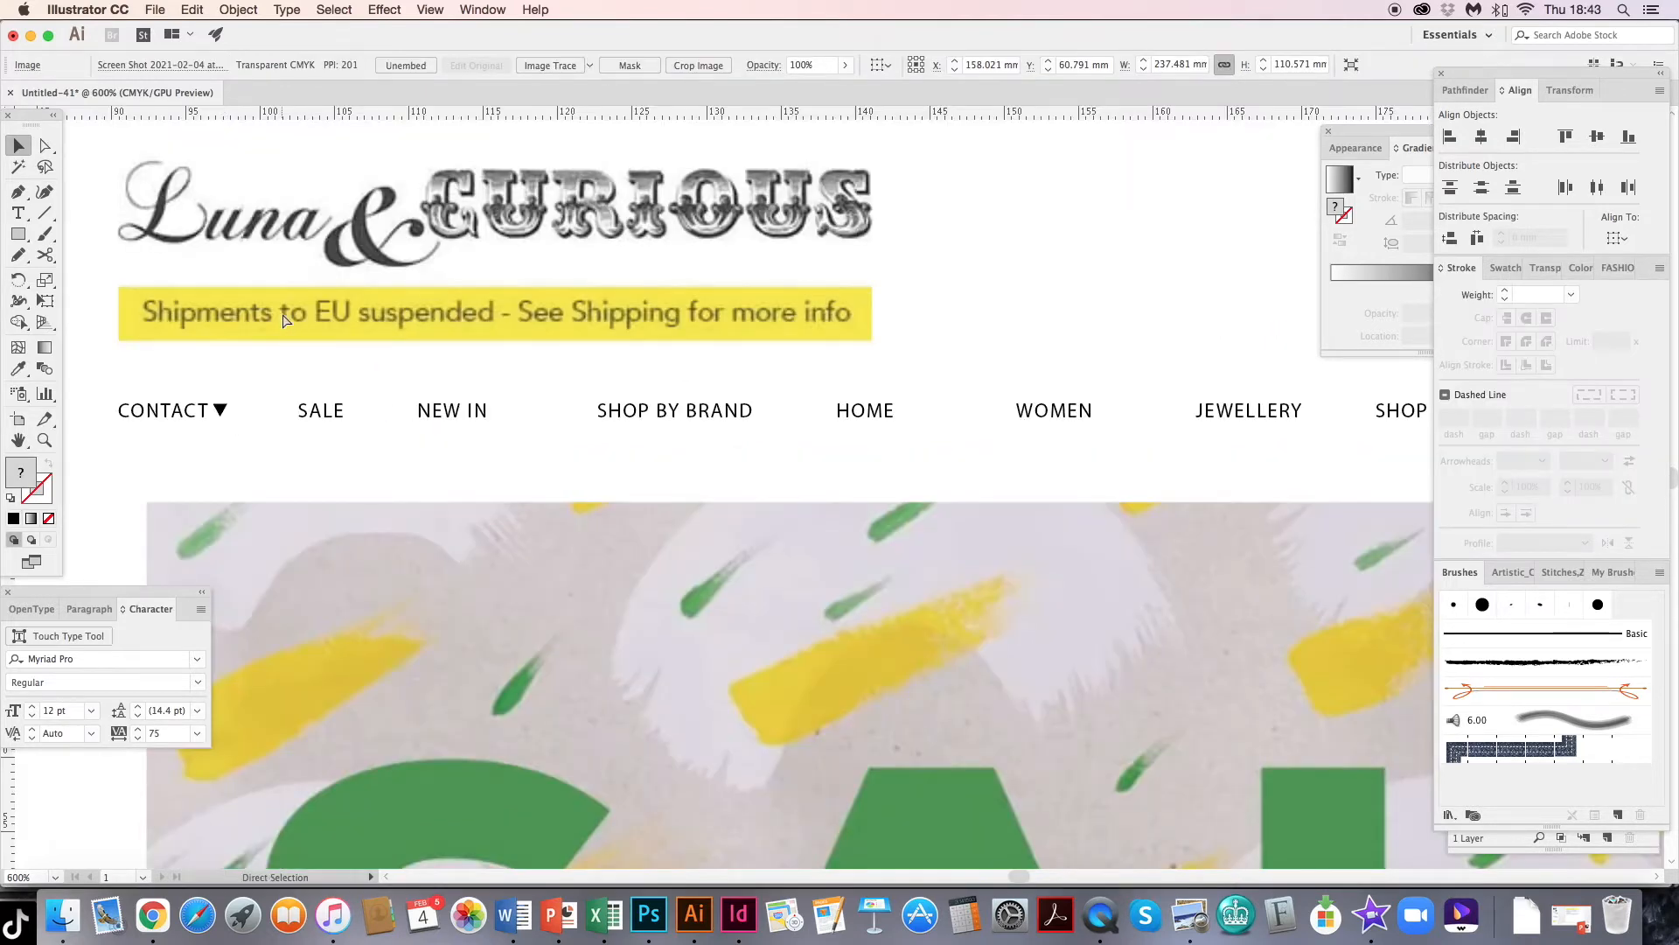
- Draw a trial black downward-pointing triangle between CONTACT and SALE with the Pen tool, and delete it
key("super+minus")
left_click_drag(824, 188, 847, 343)
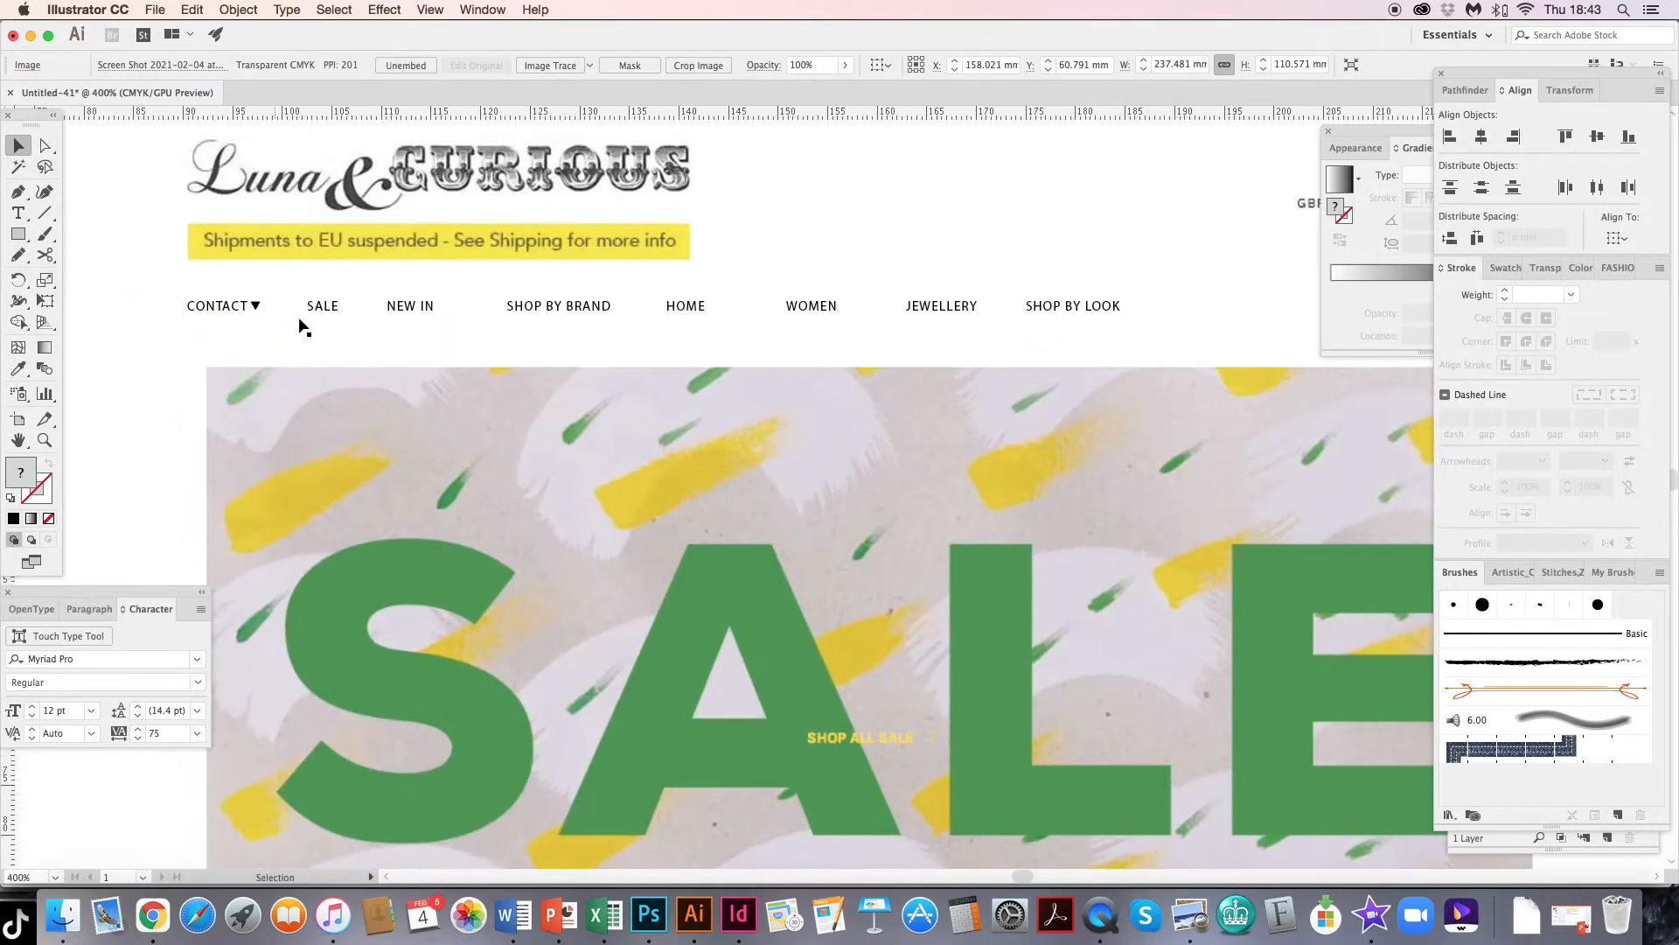
left_click(50, 442)
left_click_drag(281, 363, 476, 424)
left_click(18, 191)
left_click(277, 215)
left_click(299, 257)
left_click(321, 213)
left_click(277, 214)
left_click(19, 147)
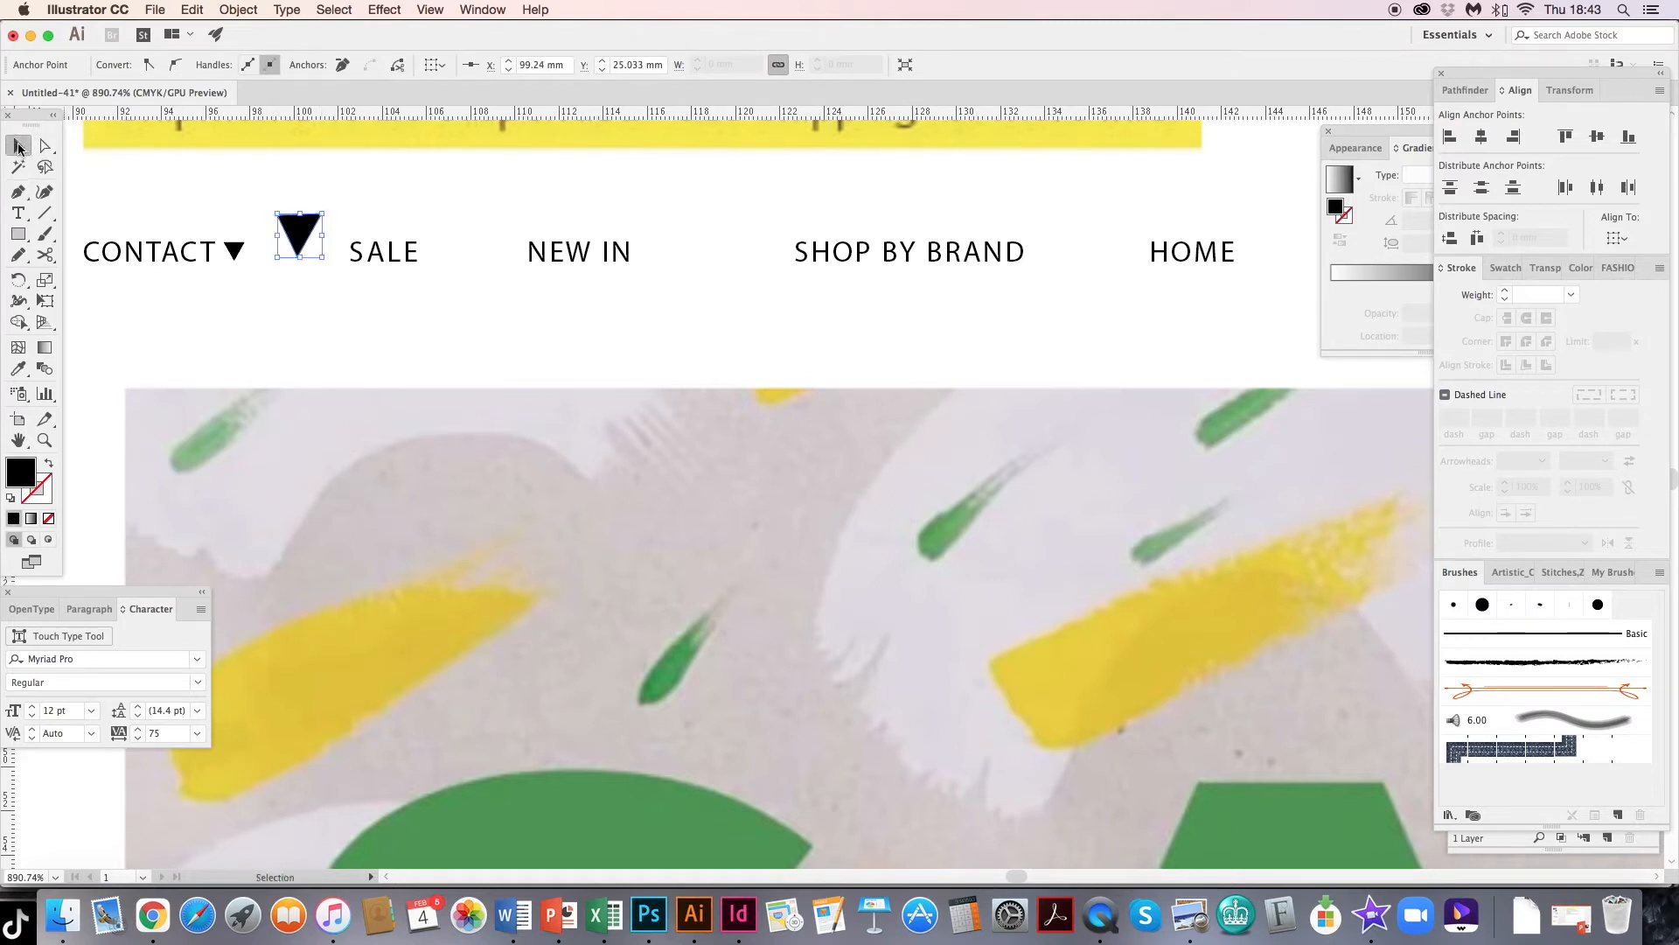
key("Delete")
- Copy the small CONTACT triangle beside the SALE, NEW IN, SHOP BY BRAND and HOME menu entries
left_click(237, 254)
left_click_drag(232, 260, 111, 302)
left_click_drag(112, 274, 609, 316)
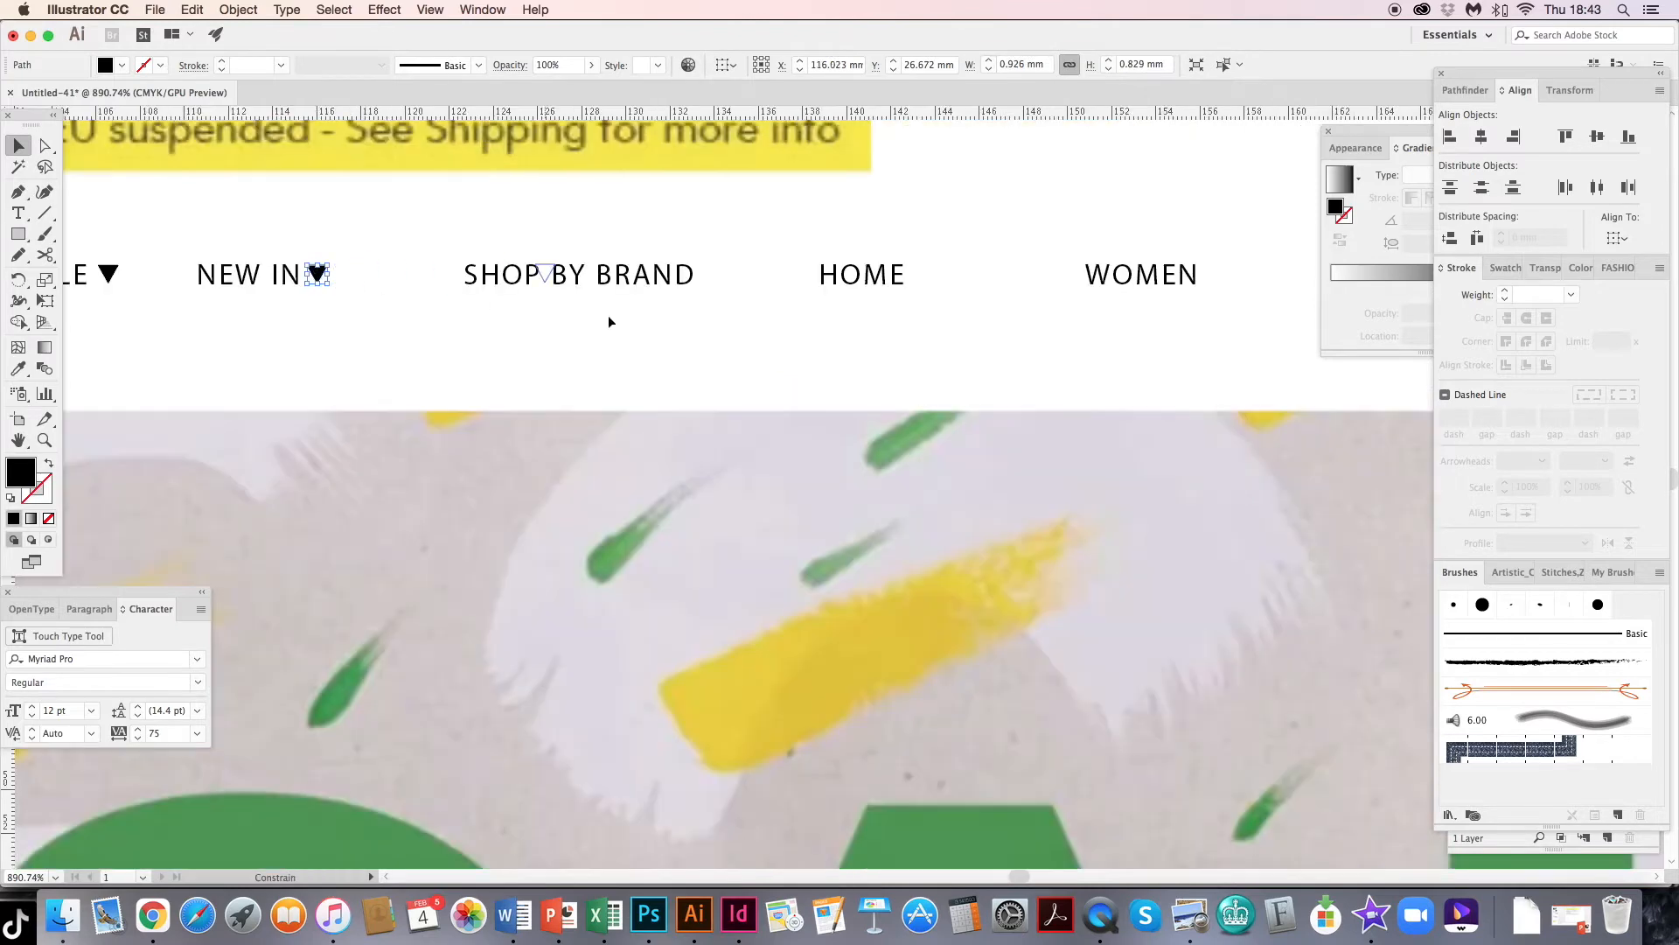
left_click_drag(709, 328, 709, 327)
scroll(695, 341, "right", 5)
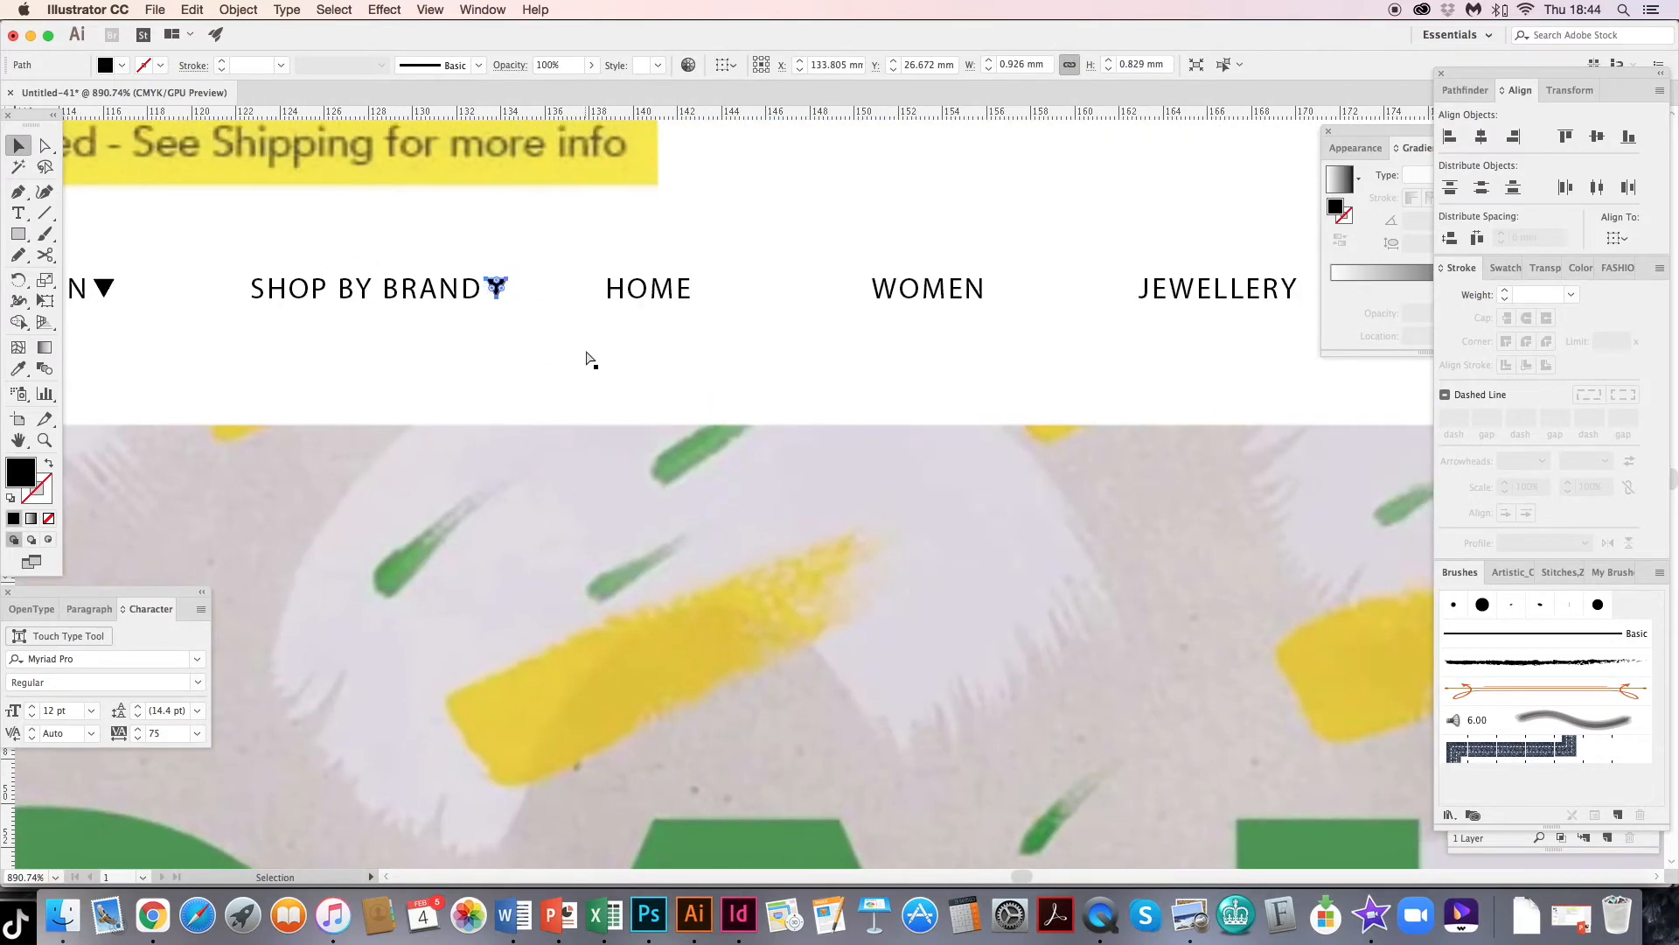
left_click_drag(502, 295, 473, 346)
left_click(461, 323)
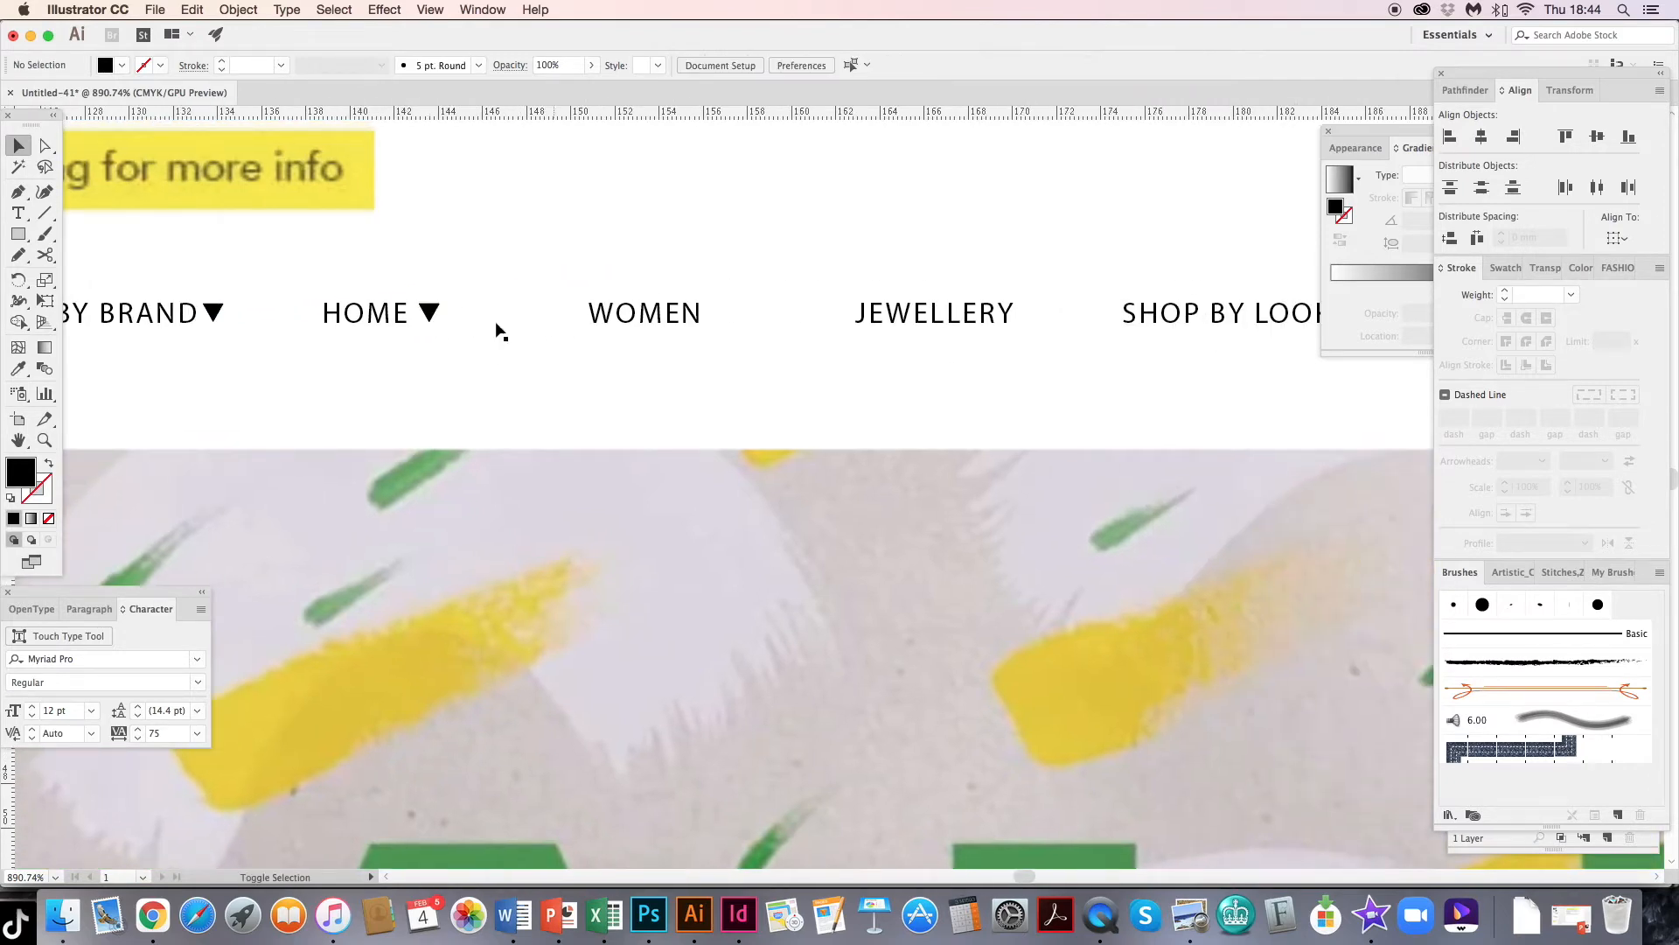
- Copy the dropdown triangle beside the WOMEN, JEWELLERY and SHOP BY LOOK menu entries
left_click_drag(715, 336, 724, 336)
key("space")
left_click_drag(760, 266, 473, 285)
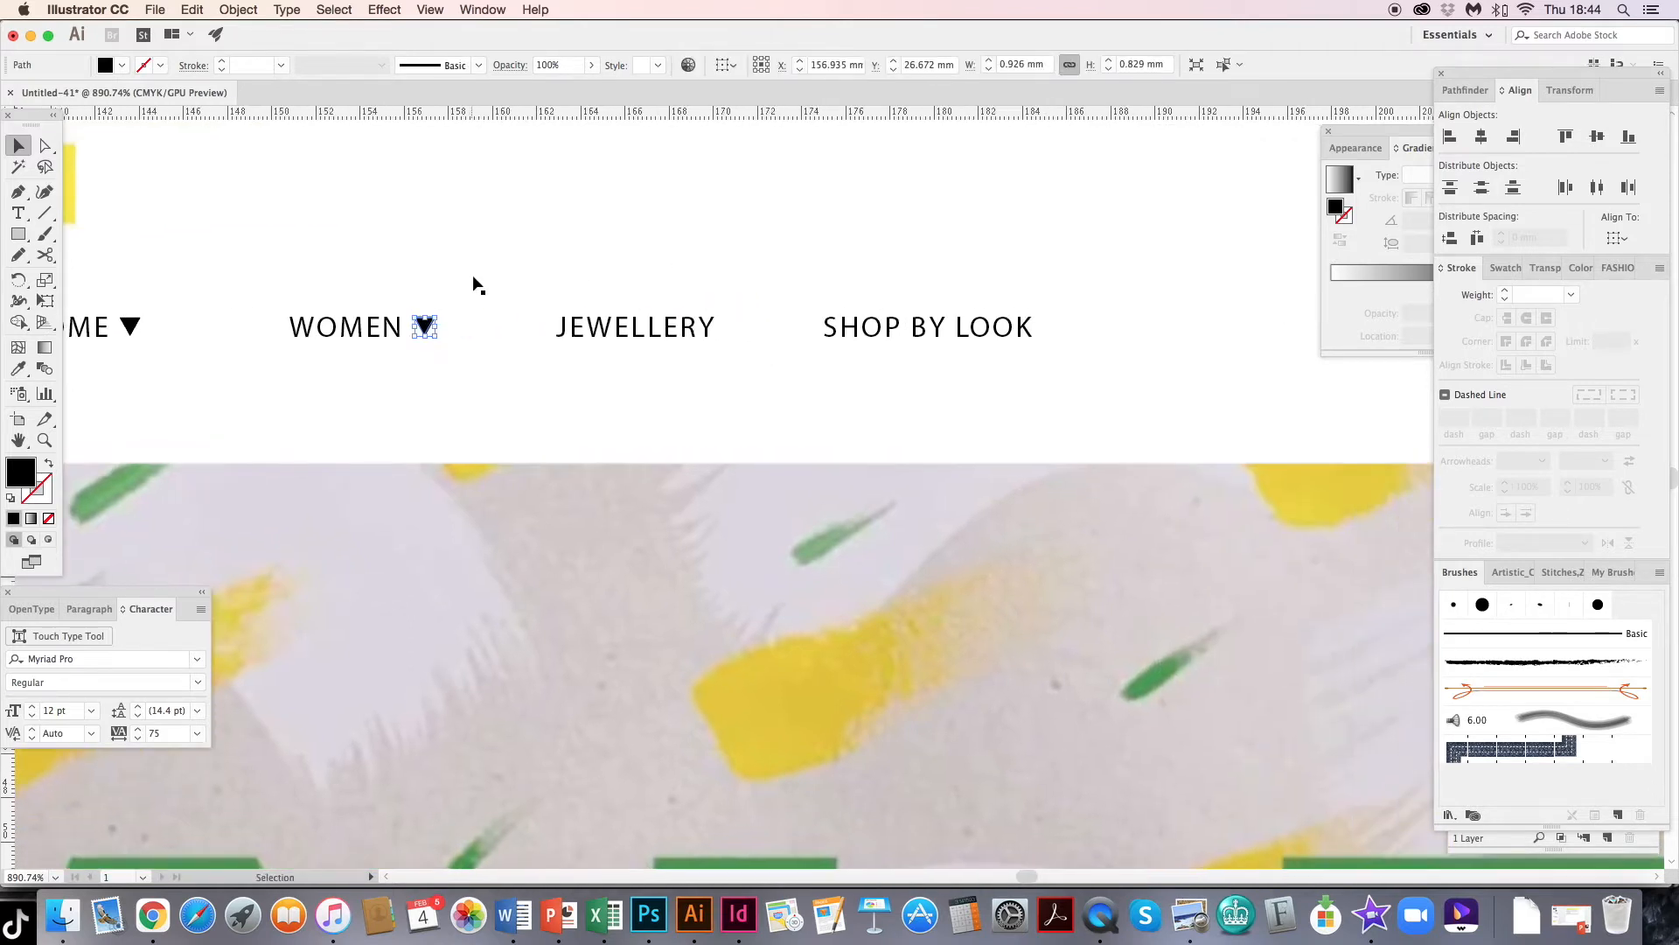
left_click(423, 330)
left_click(735, 338)
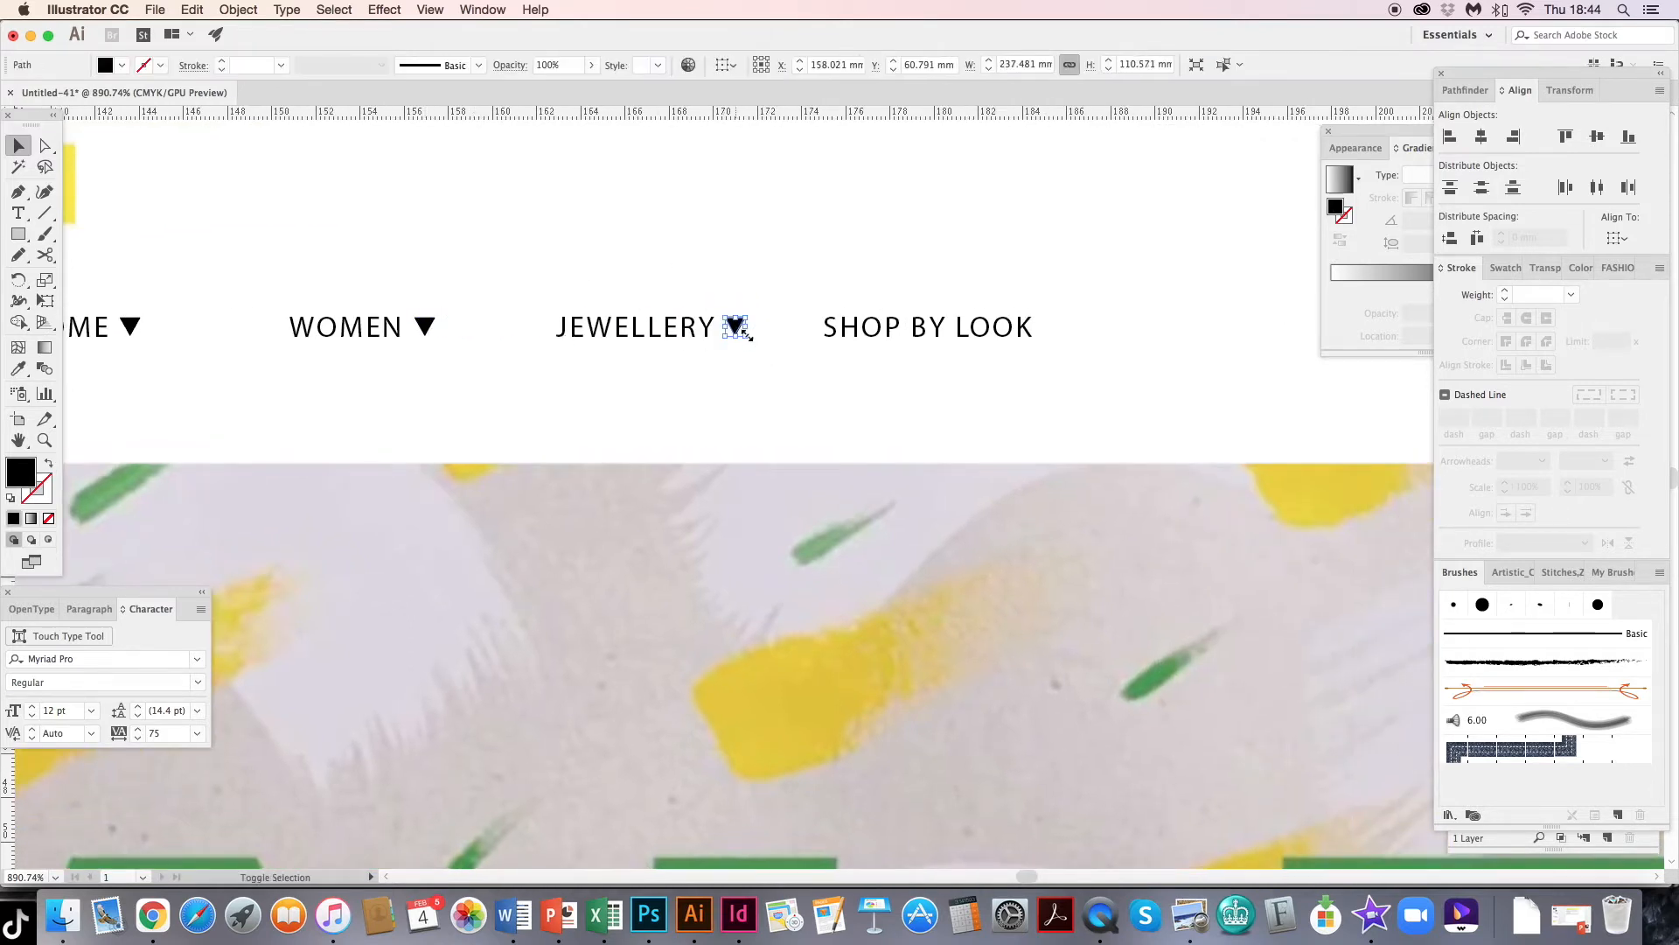
left_click_drag(735, 331, 792, 341)
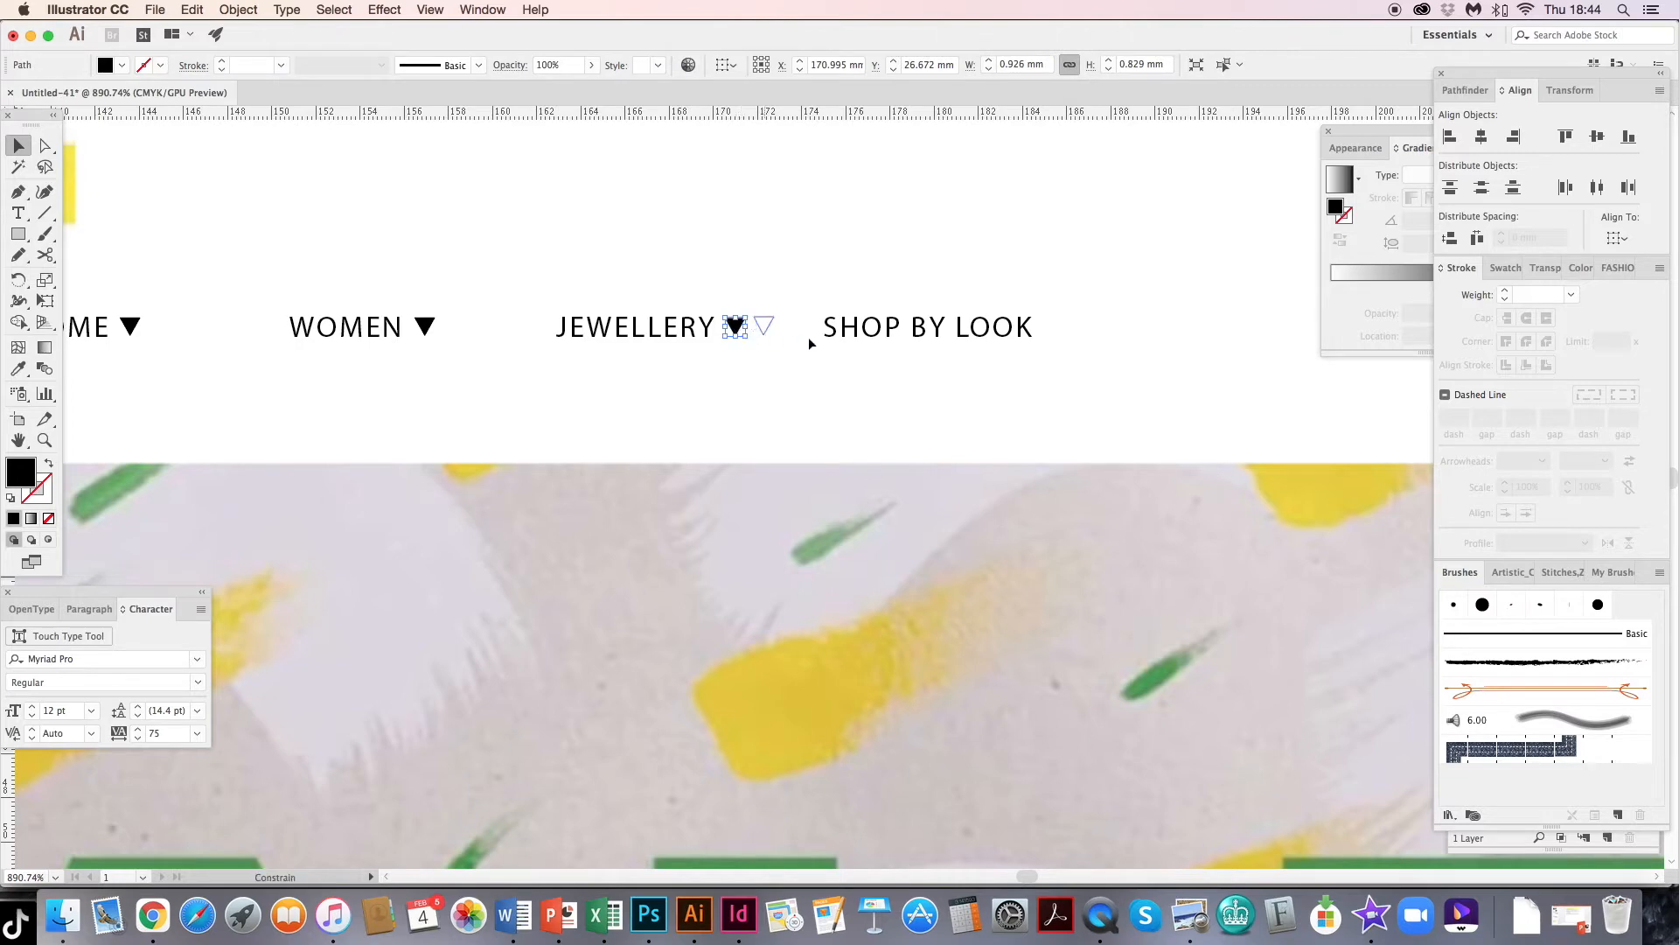
left_click_drag(1030, 372, 1056, 368)
key("super+minus")
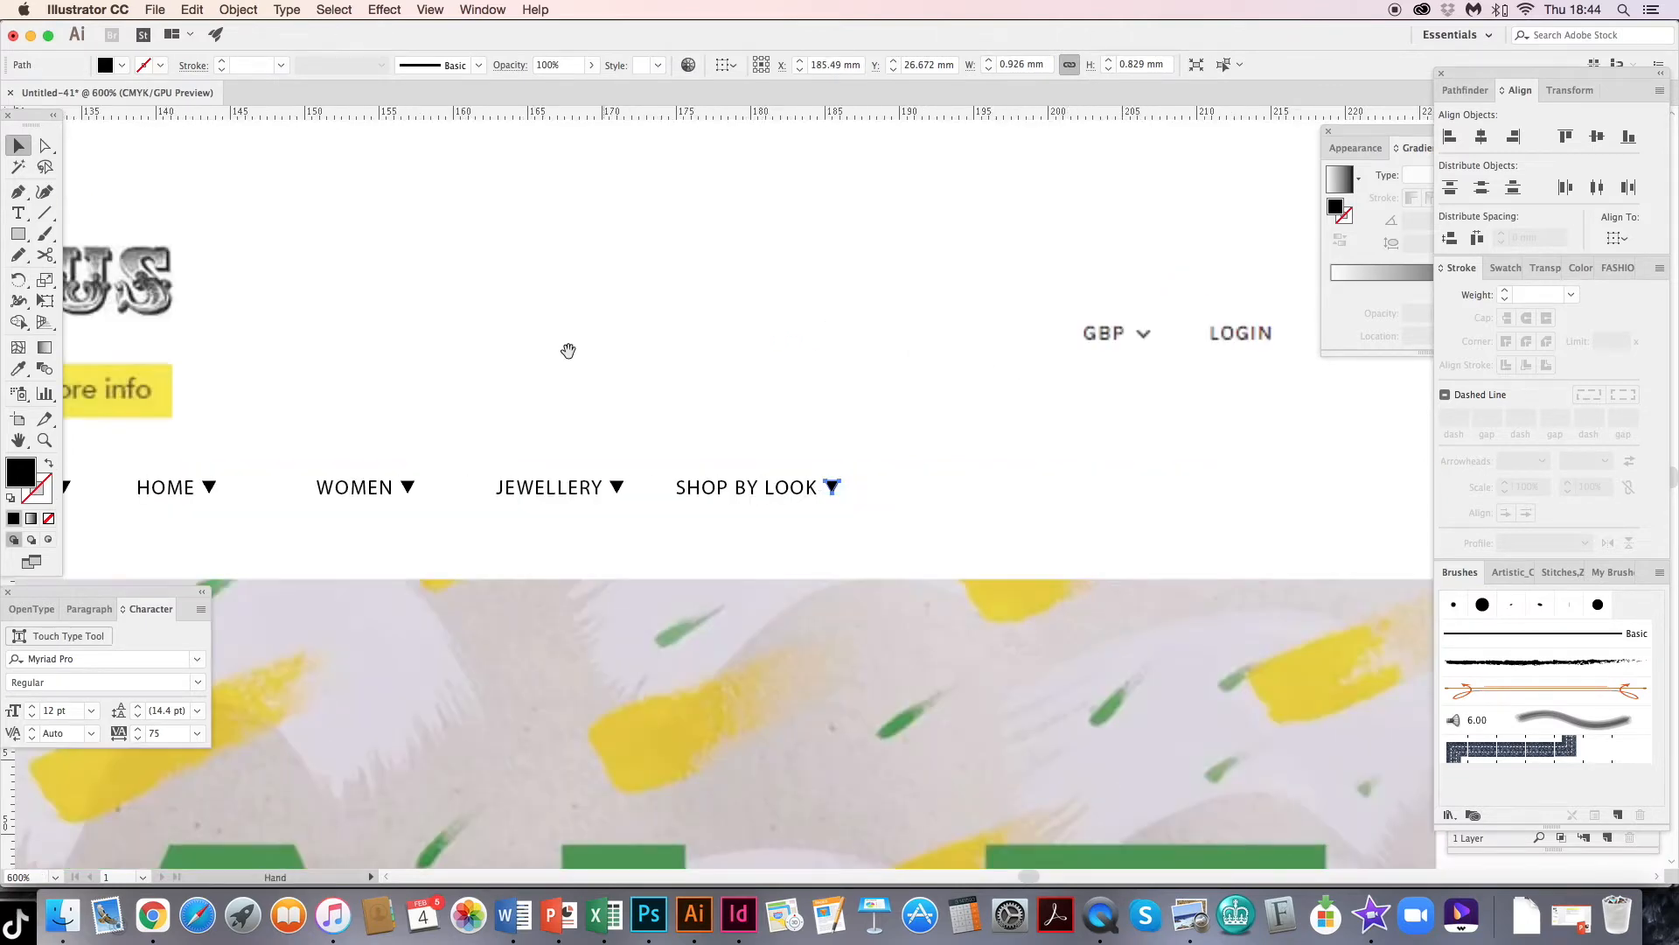
- Move the triangles beside HOME and NEW IN slightly above the menu row
left_click_drag(607, 251, 918, 236)
left_click_drag(693, 497, 896, 495)
left_click_drag(723, 471, 727, 453)
left_click_drag(314, 469, 315, 460)
key("super+minus")
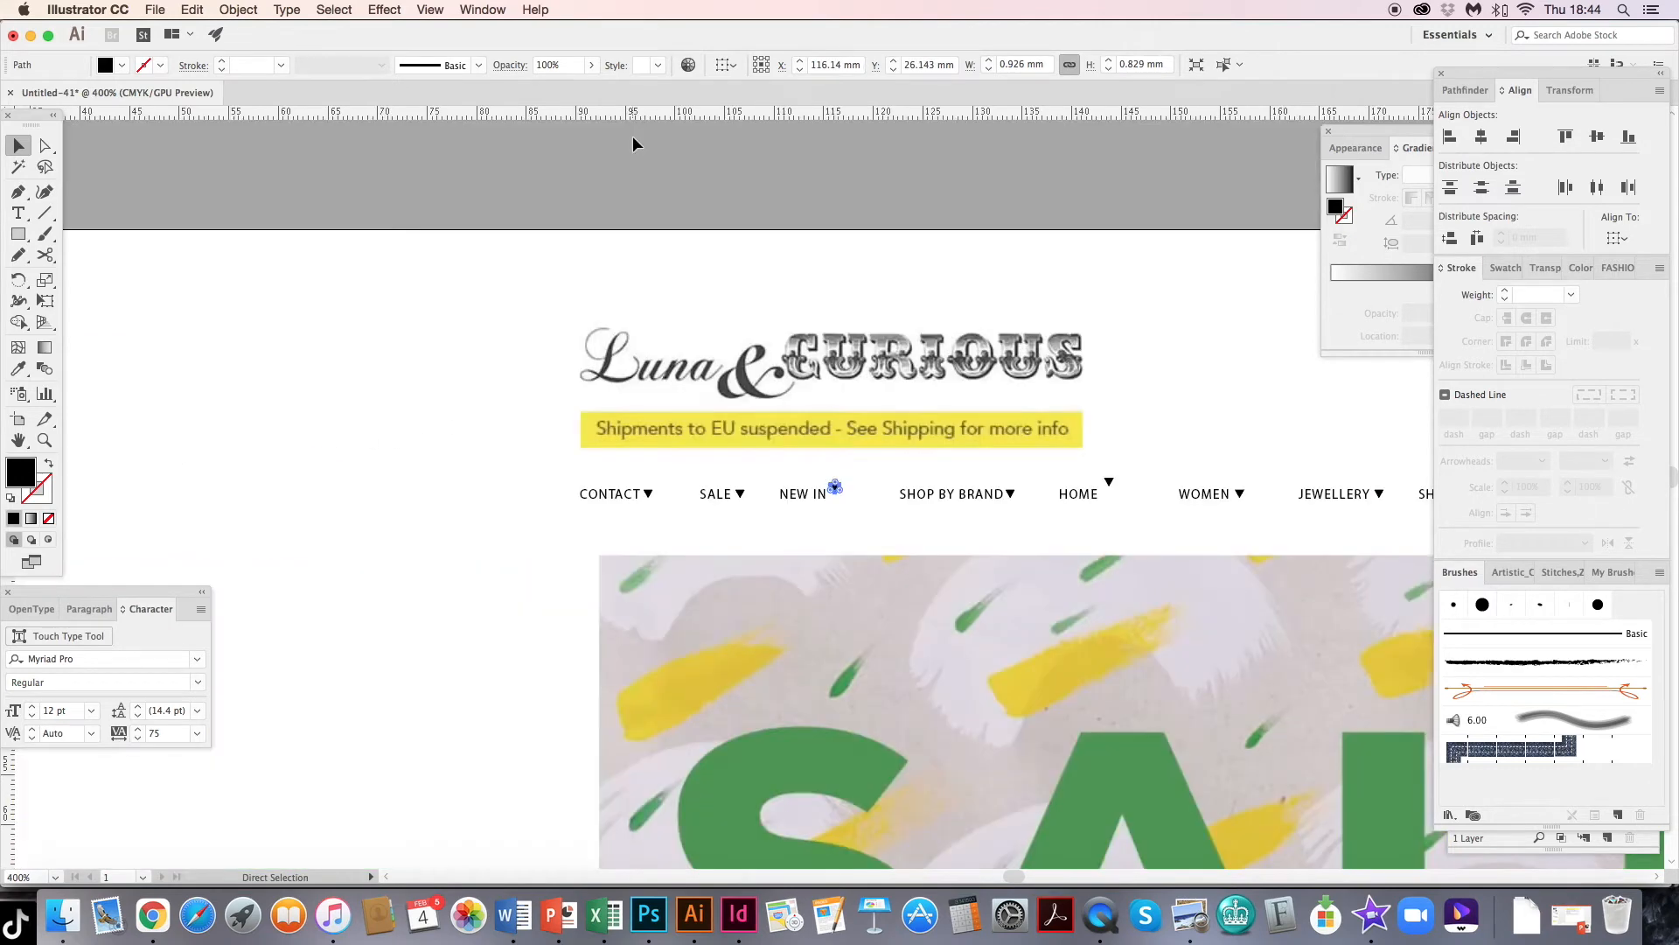
left_click_drag(816, 425, 542, 383)
left_click(919, 127)
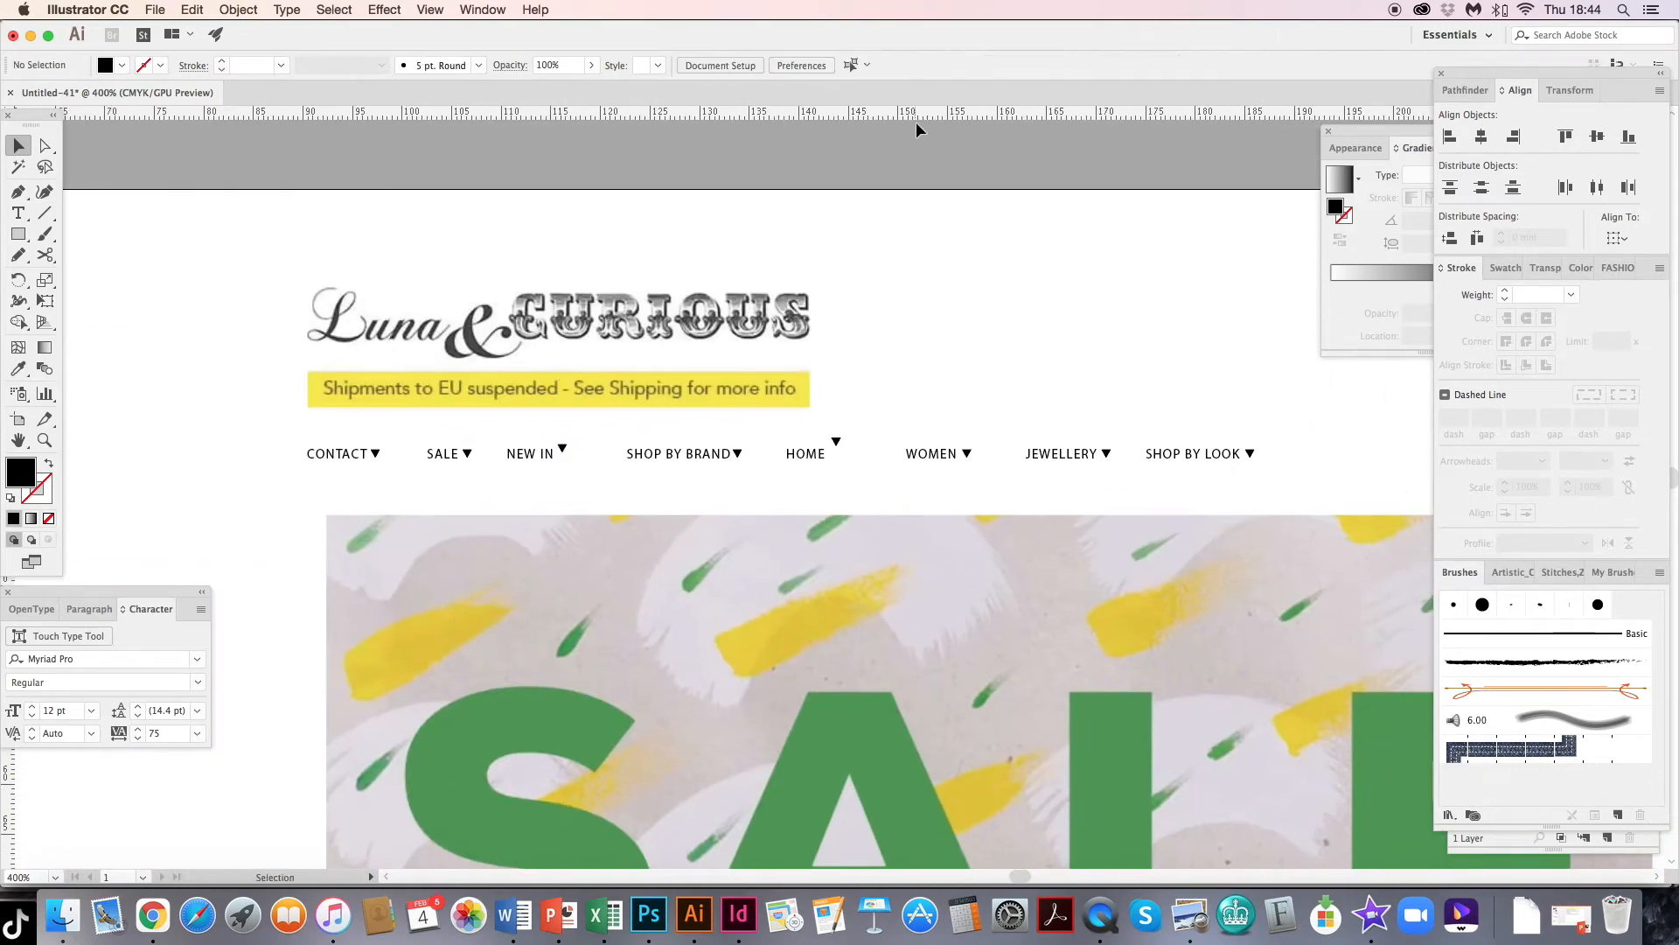
left_click_drag(687, 374, 605, 332)
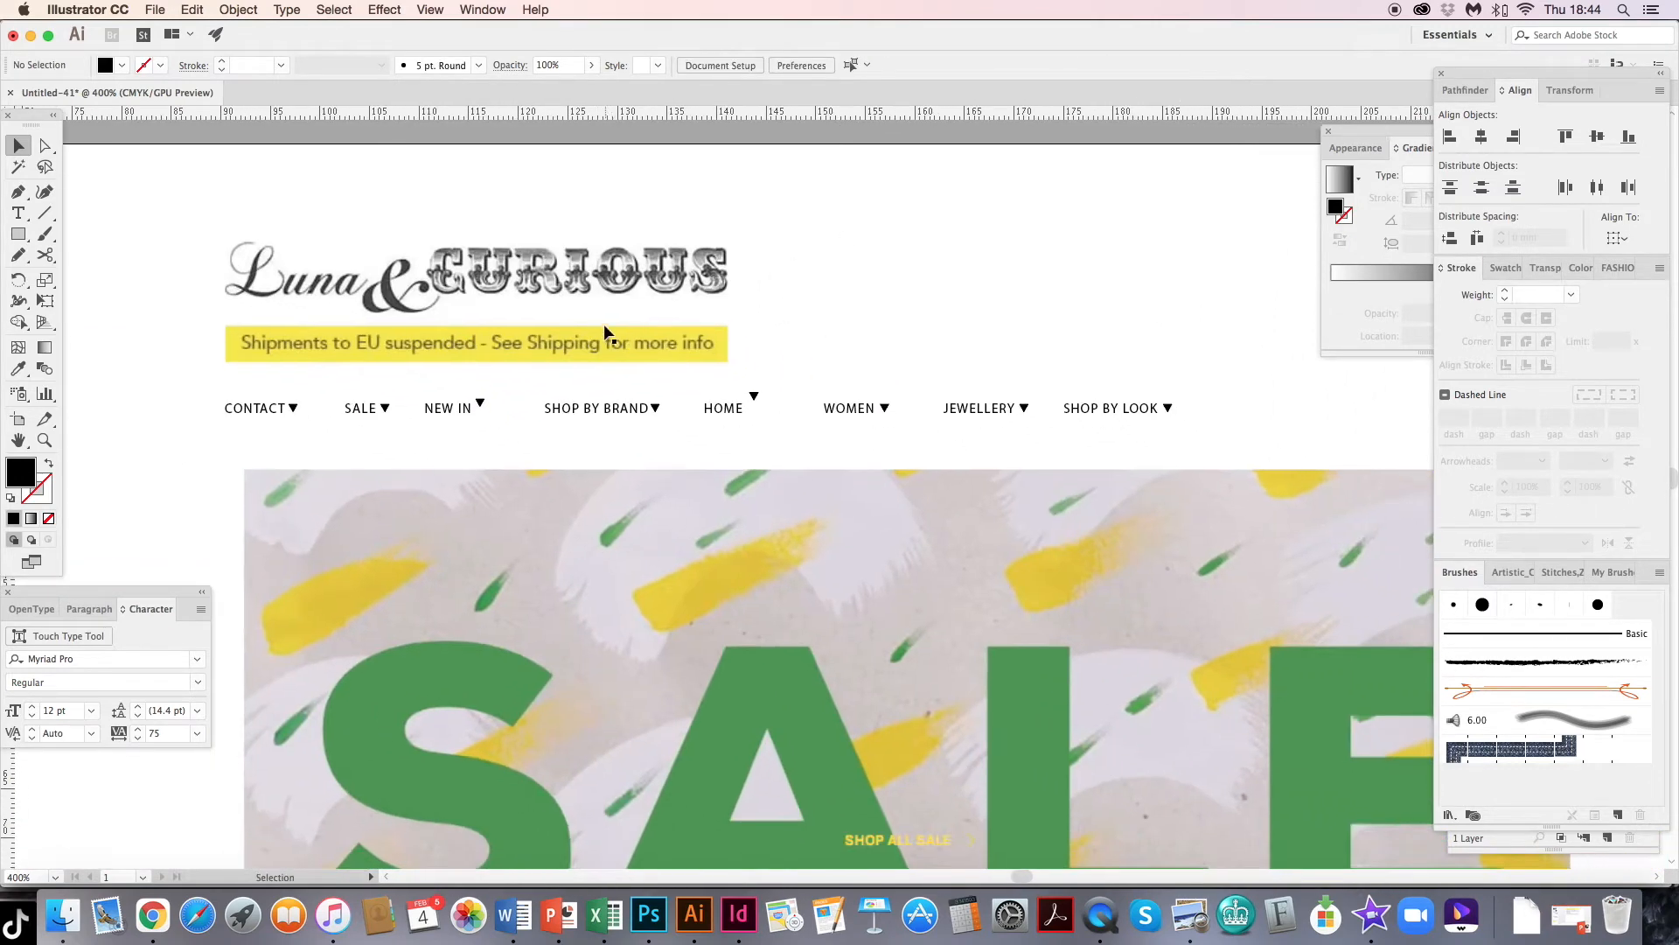
- Align the top edges of all eight dropdown triangles in the navigation menu
left_click(292, 409)
left_click(384, 408, "shift")
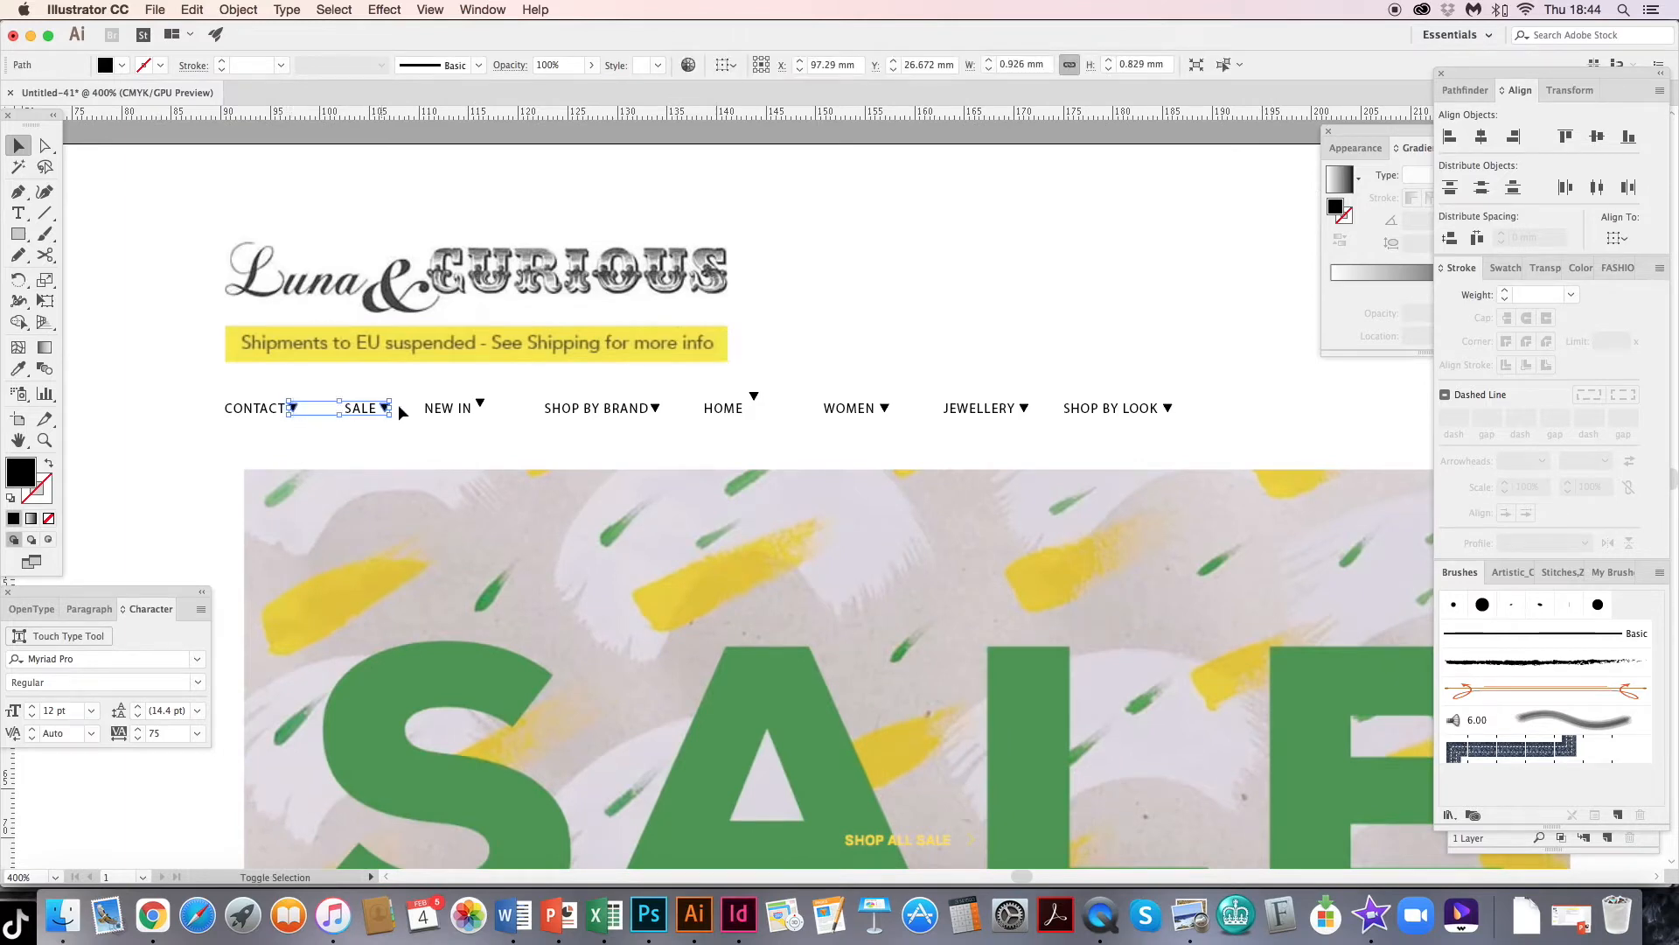
left_click(481, 406, "shift")
left_click(655, 408, "shift")
left_click(754, 396, "shift")
left_click(886, 408, "shift")
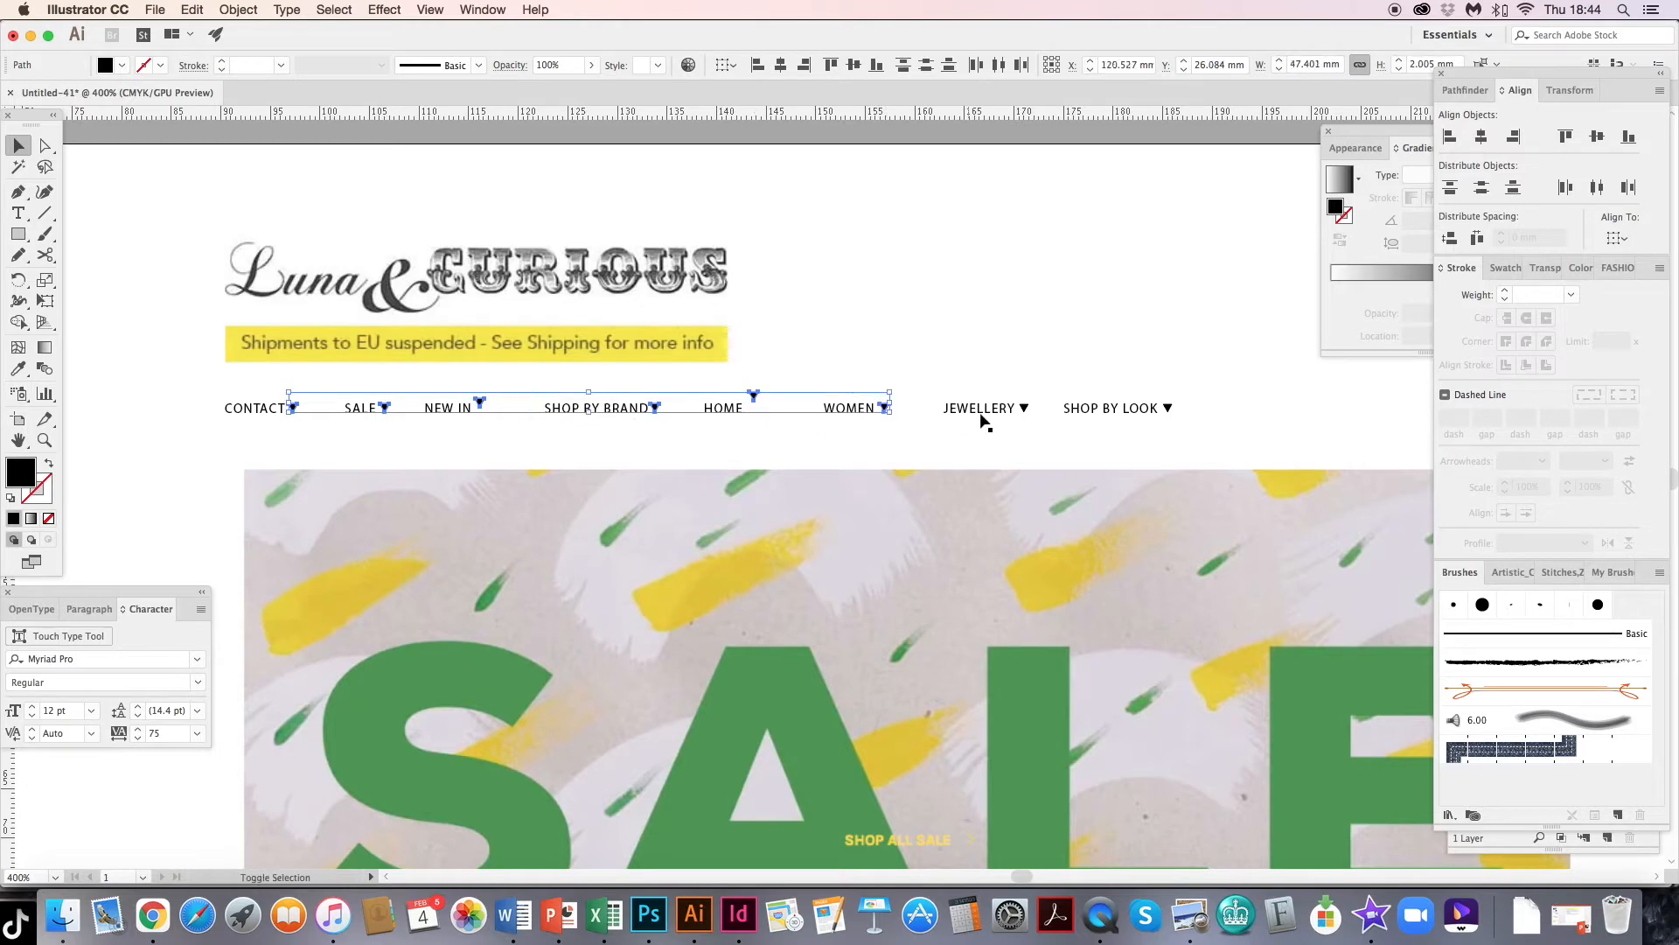
left_click(1024, 408, "shift")
left_click(1167, 409, "shift")
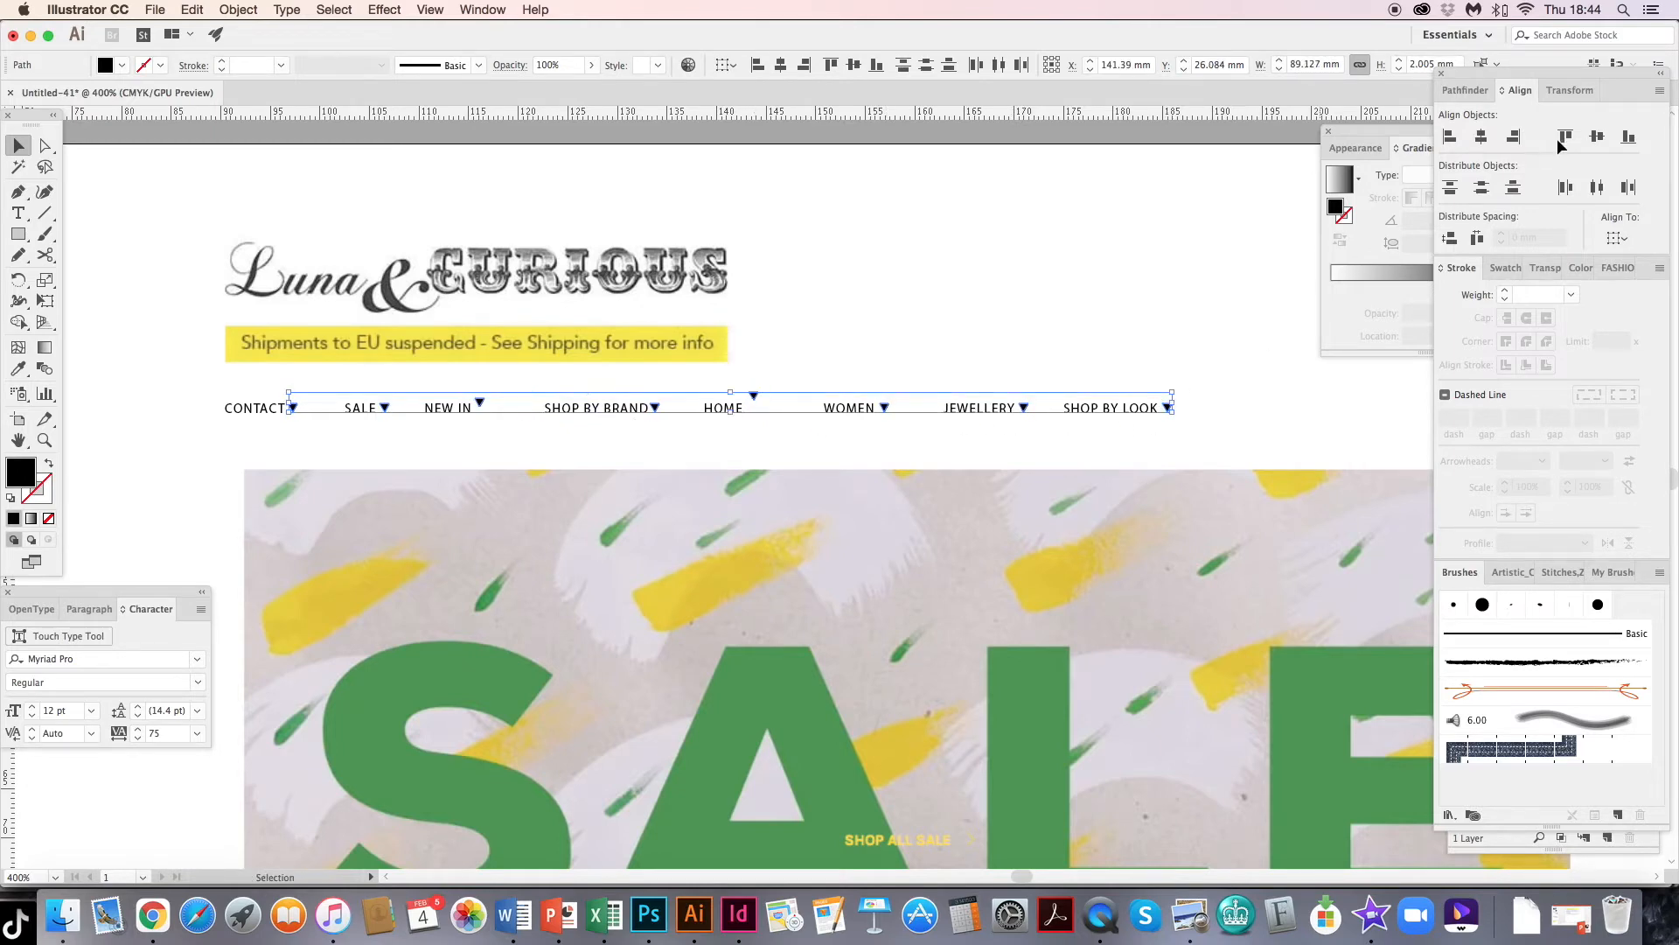
left_click(484, 10)
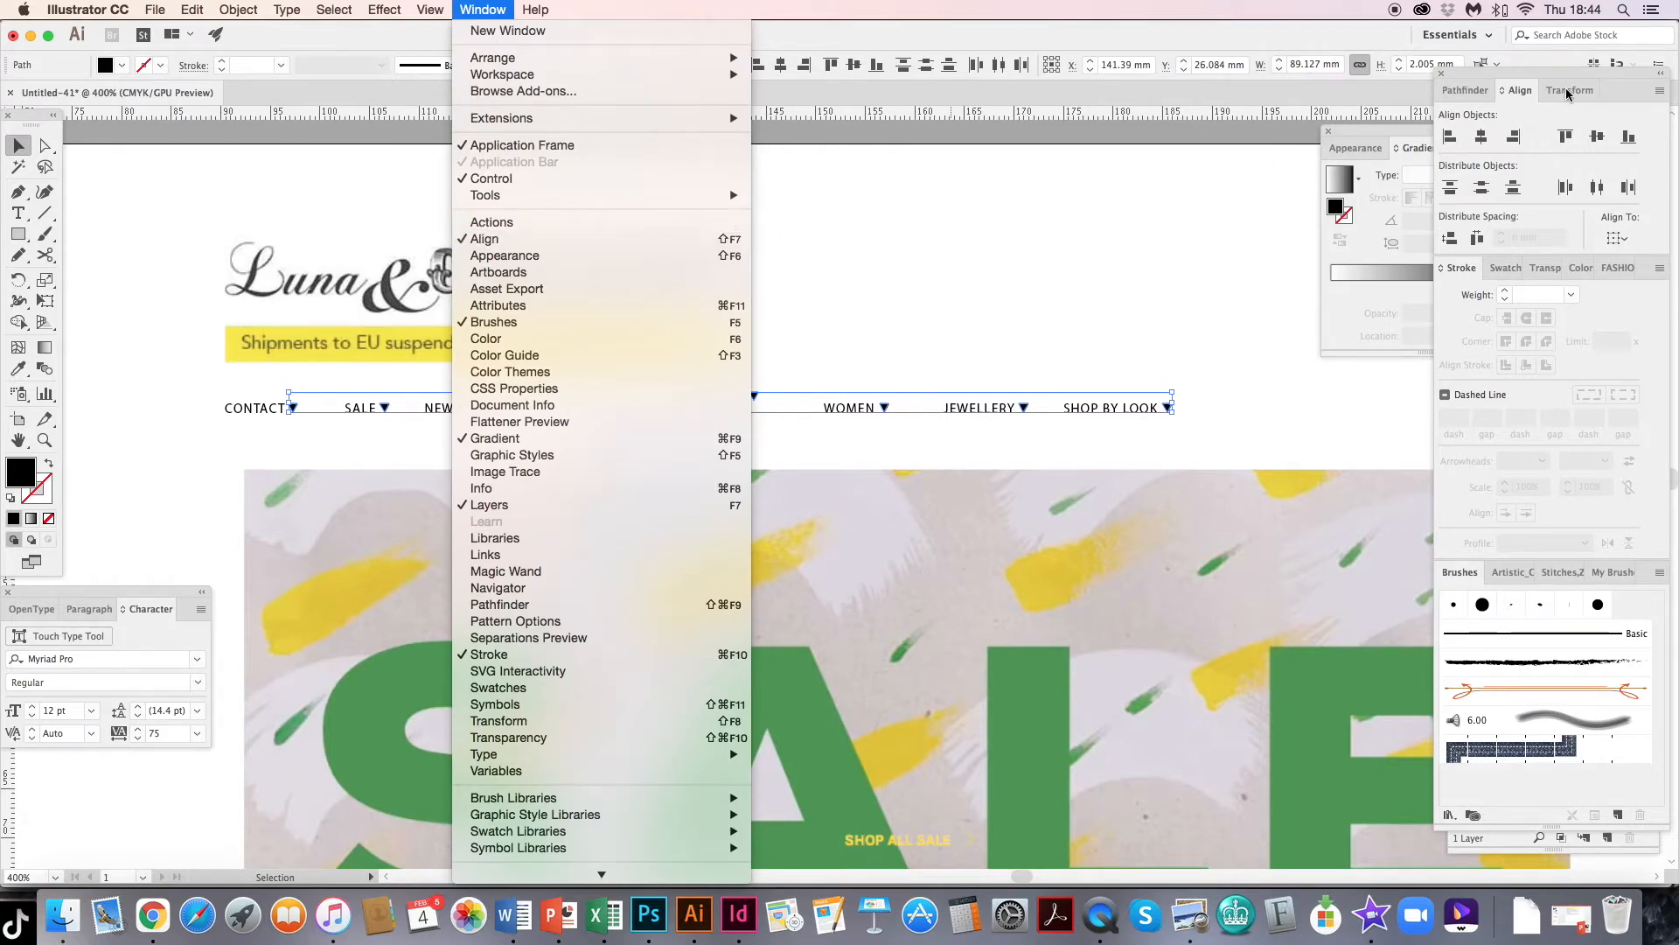
left_click(1566, 142)
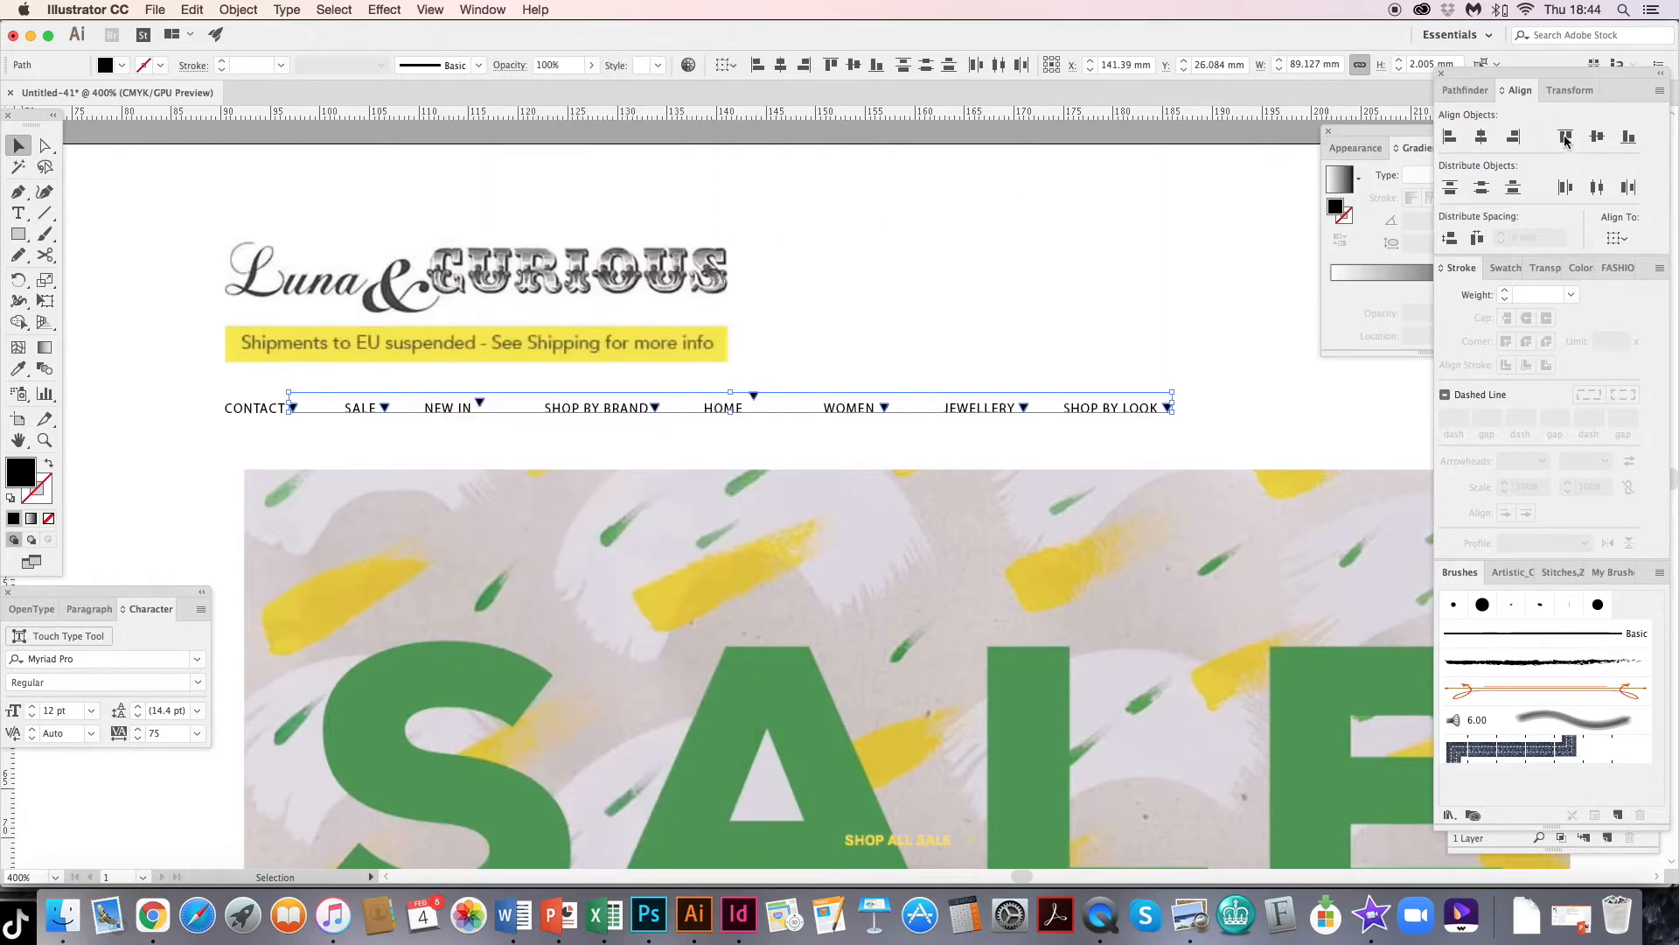
left_click(1566, 138)
- Move the aligned triangles down together until they sit level with the menu text, and deselect them
key("Down")
key("Down")
key("Down")
key("Down")
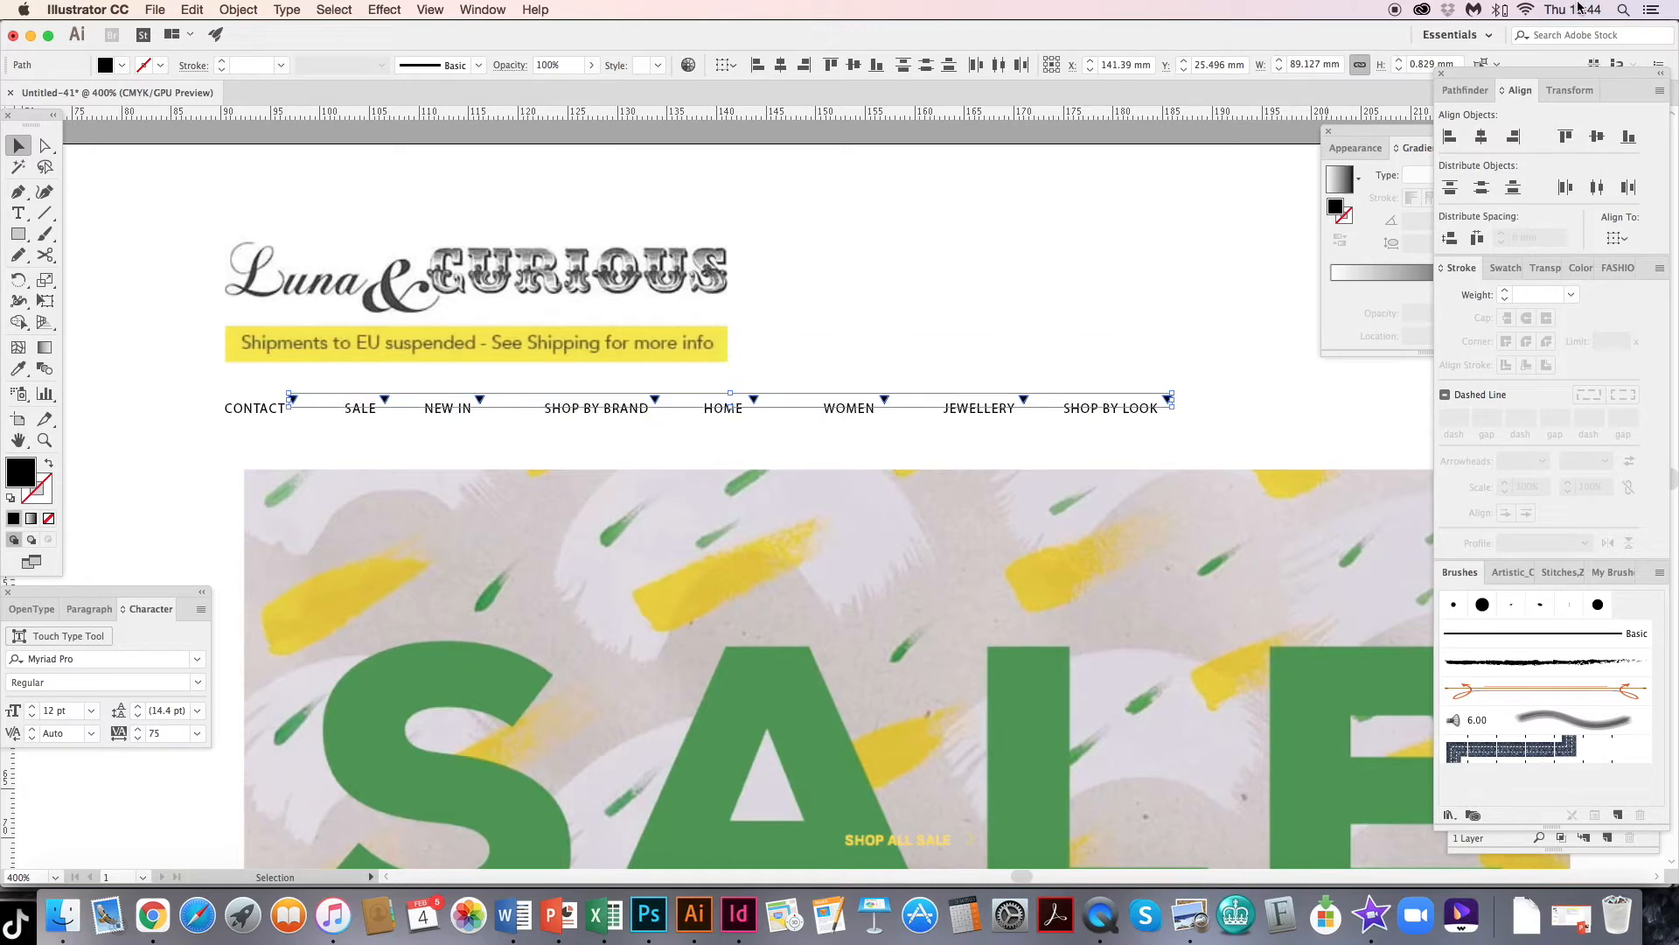
key("super+equal")
key("super+equal")
key("super+equal")
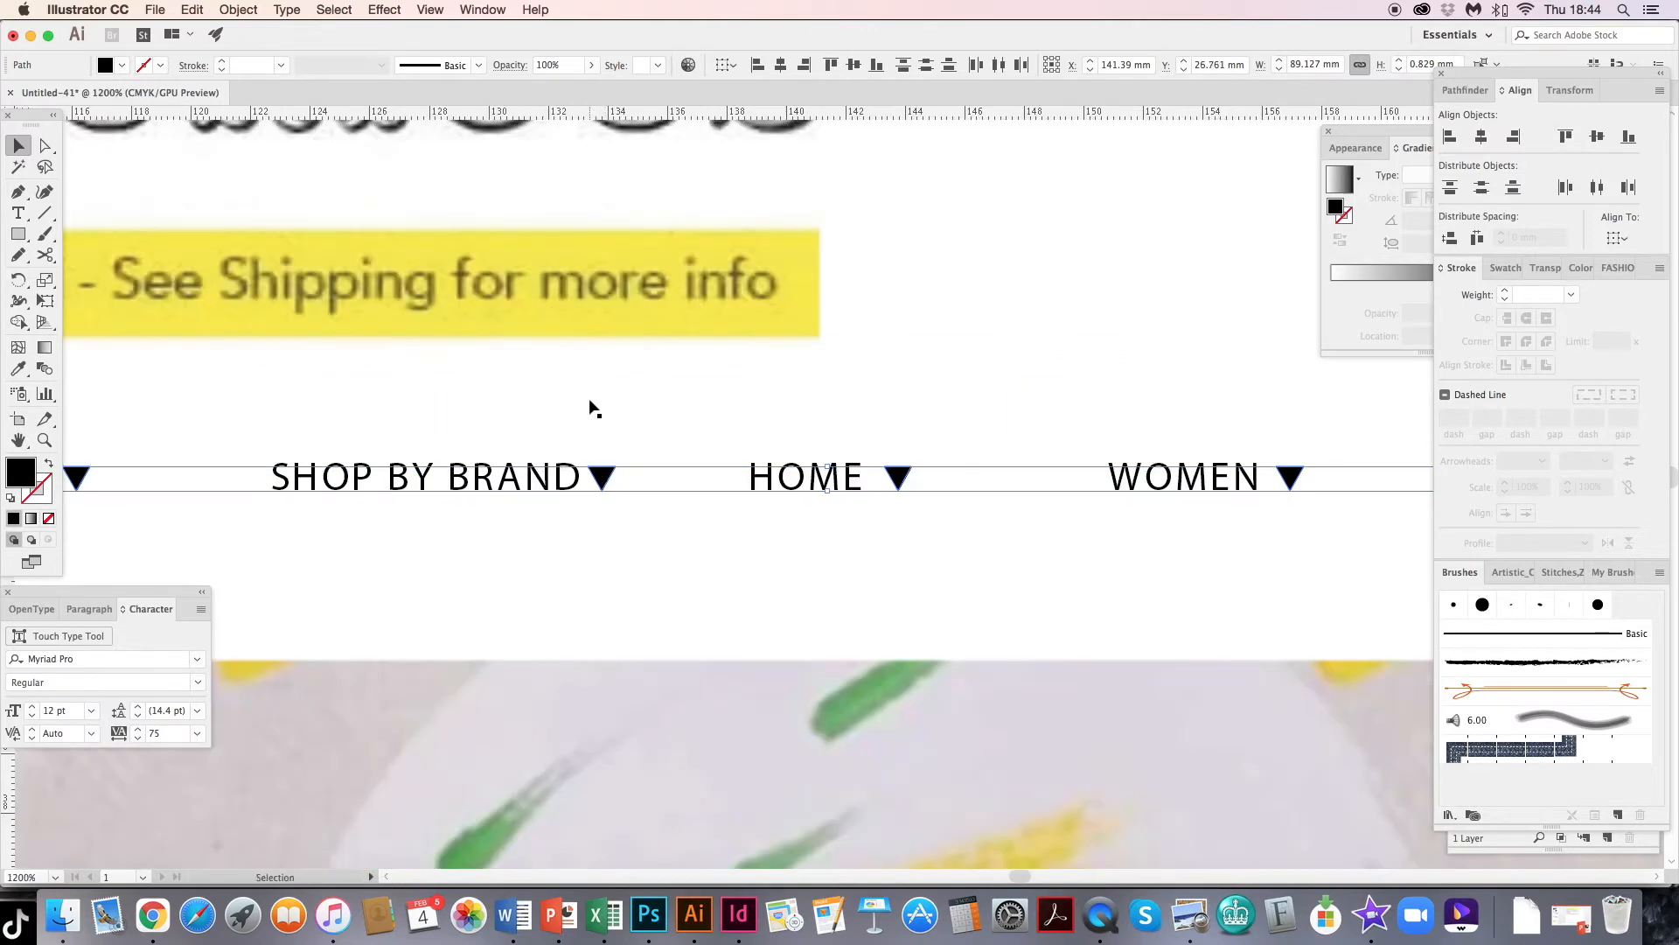
key("super+minus")
key("super+minus")
key("super+minus")
key("super+minus")
left_click(828, 245)
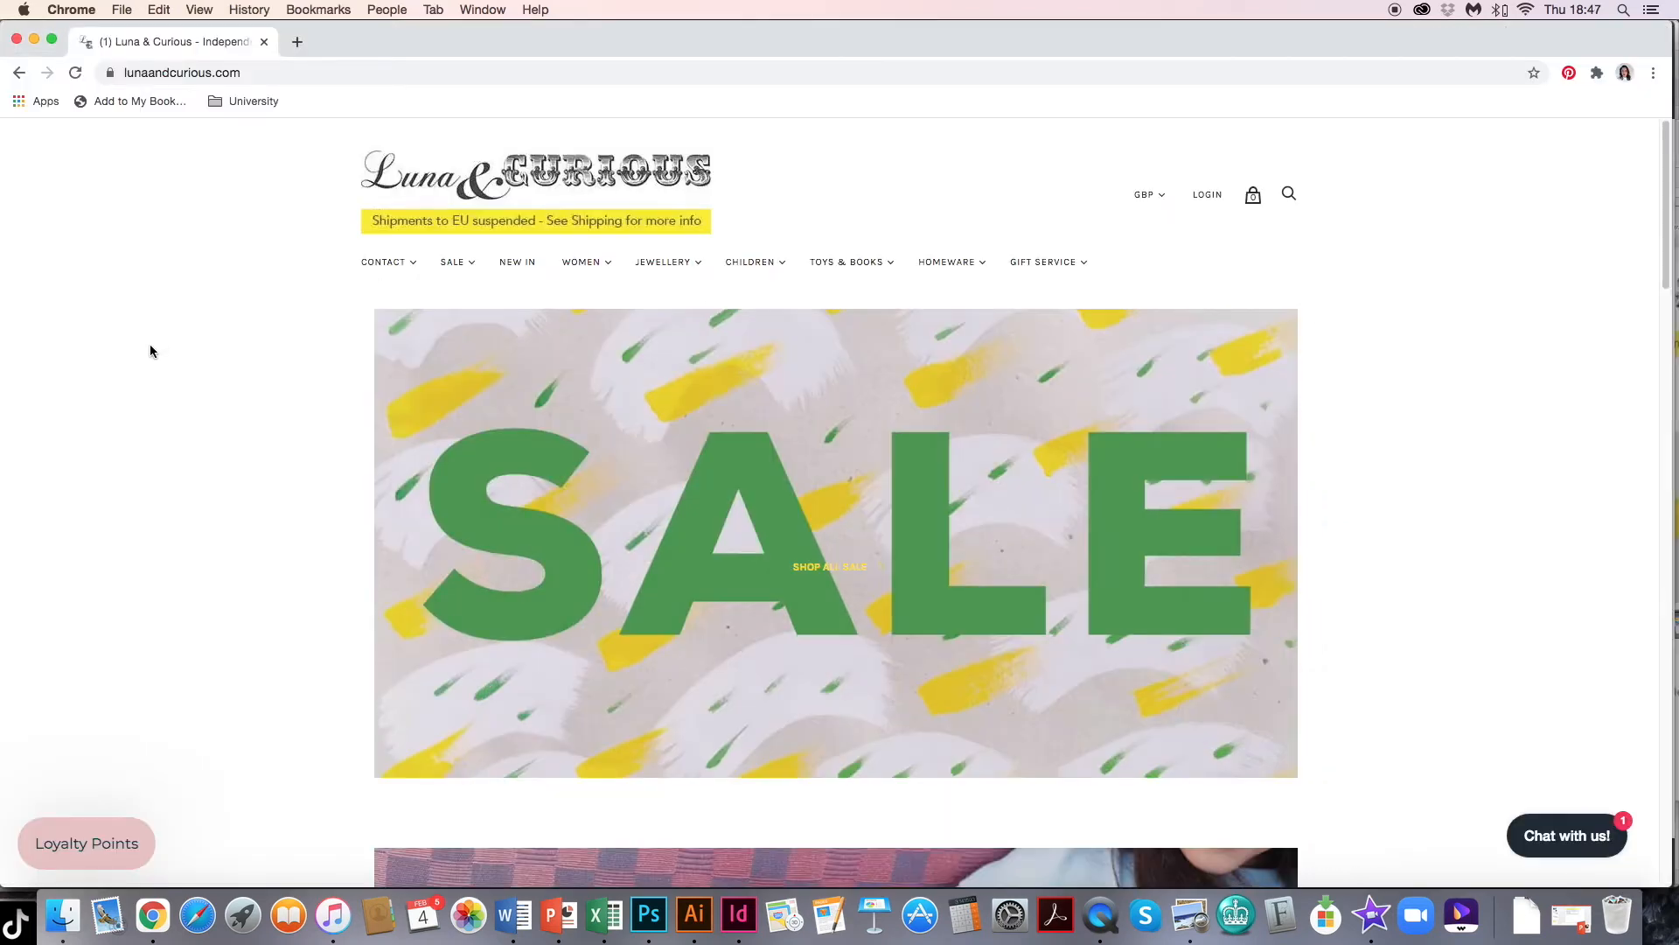
- Examine the CHILDREN dropdown on the Luna & Curious website, including its BABY 0-2 YRS and KIDS 2+ YRS submenus
mouse_move(769, 271)
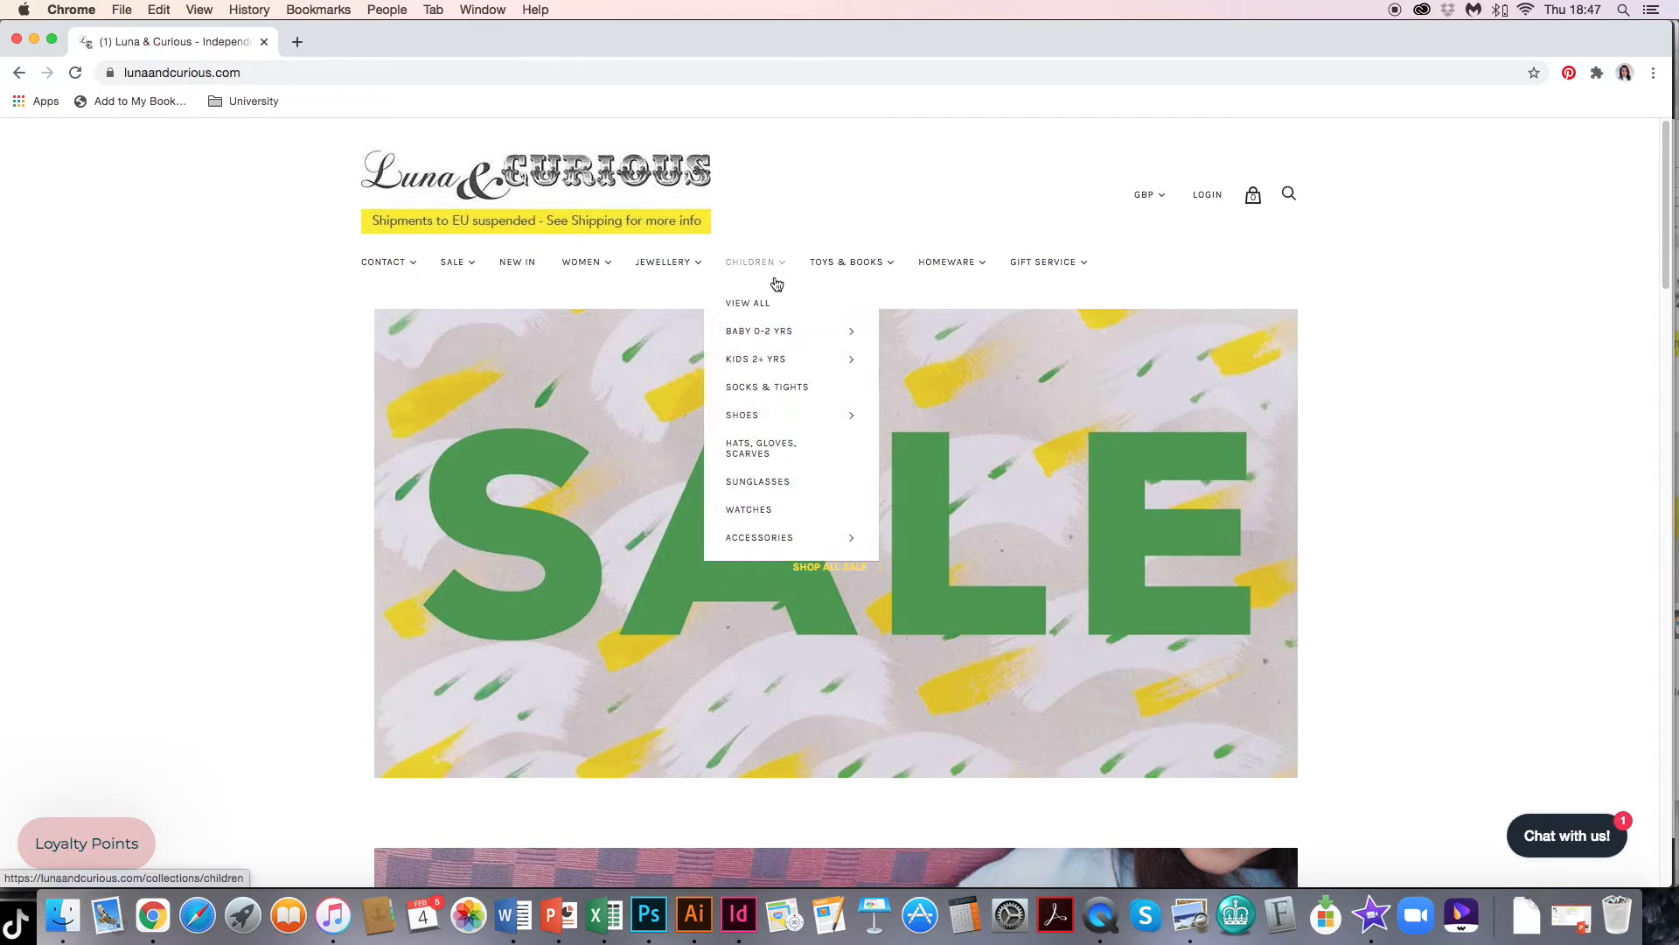
mouse_move(771, 332)
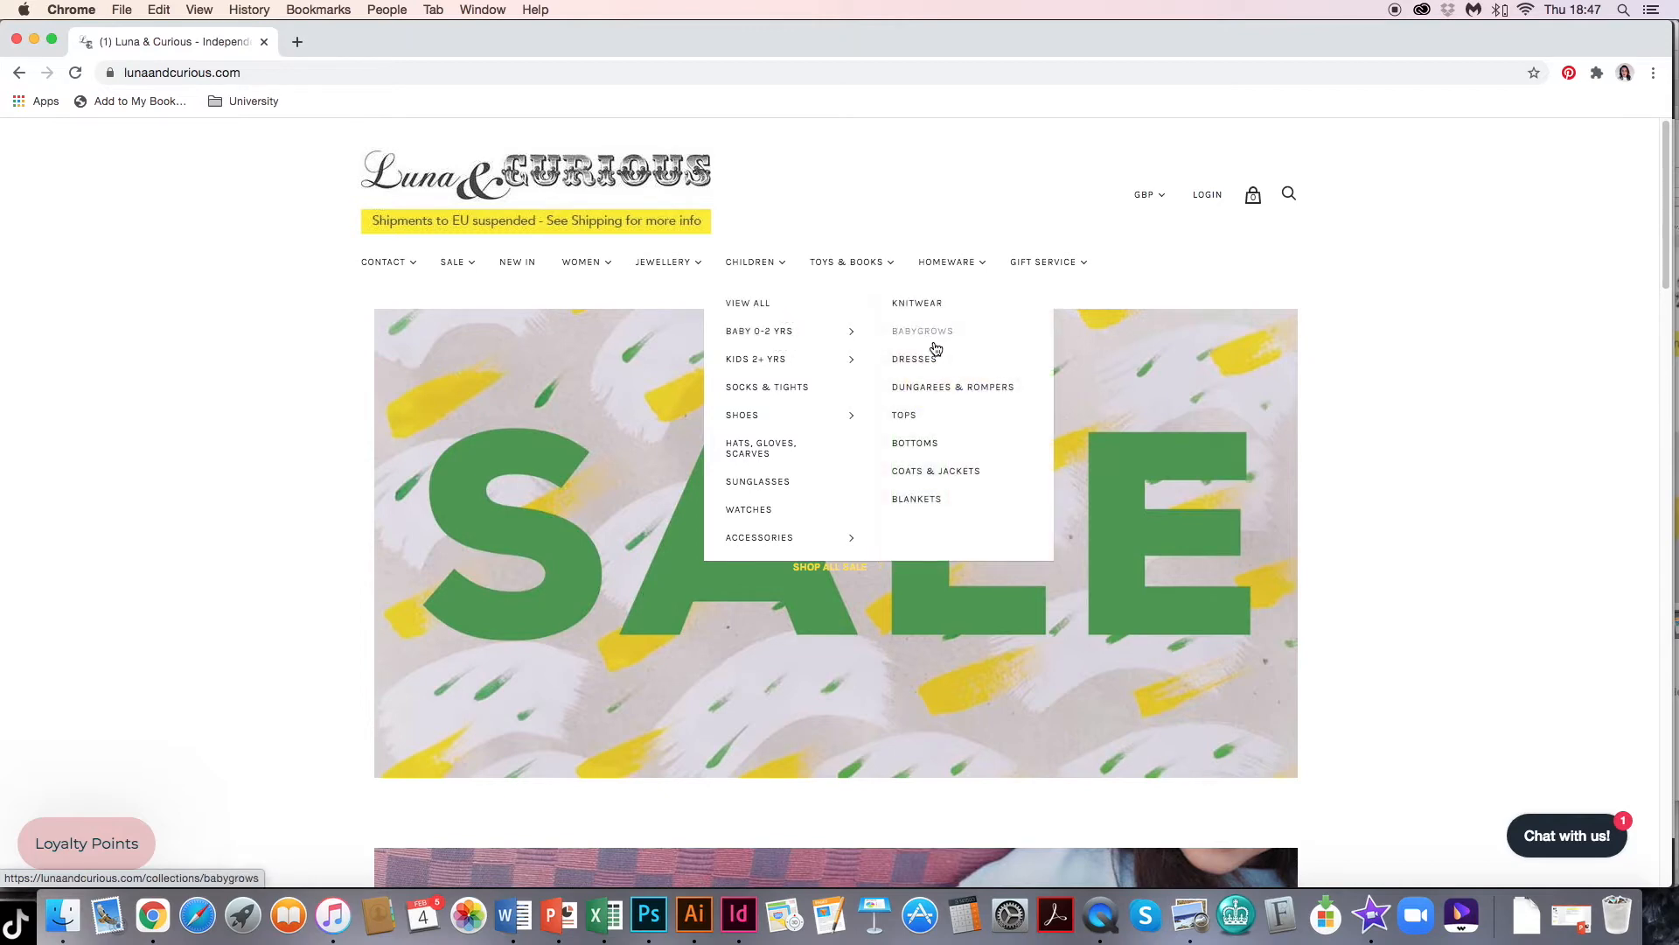
mouse_move(795, 359)
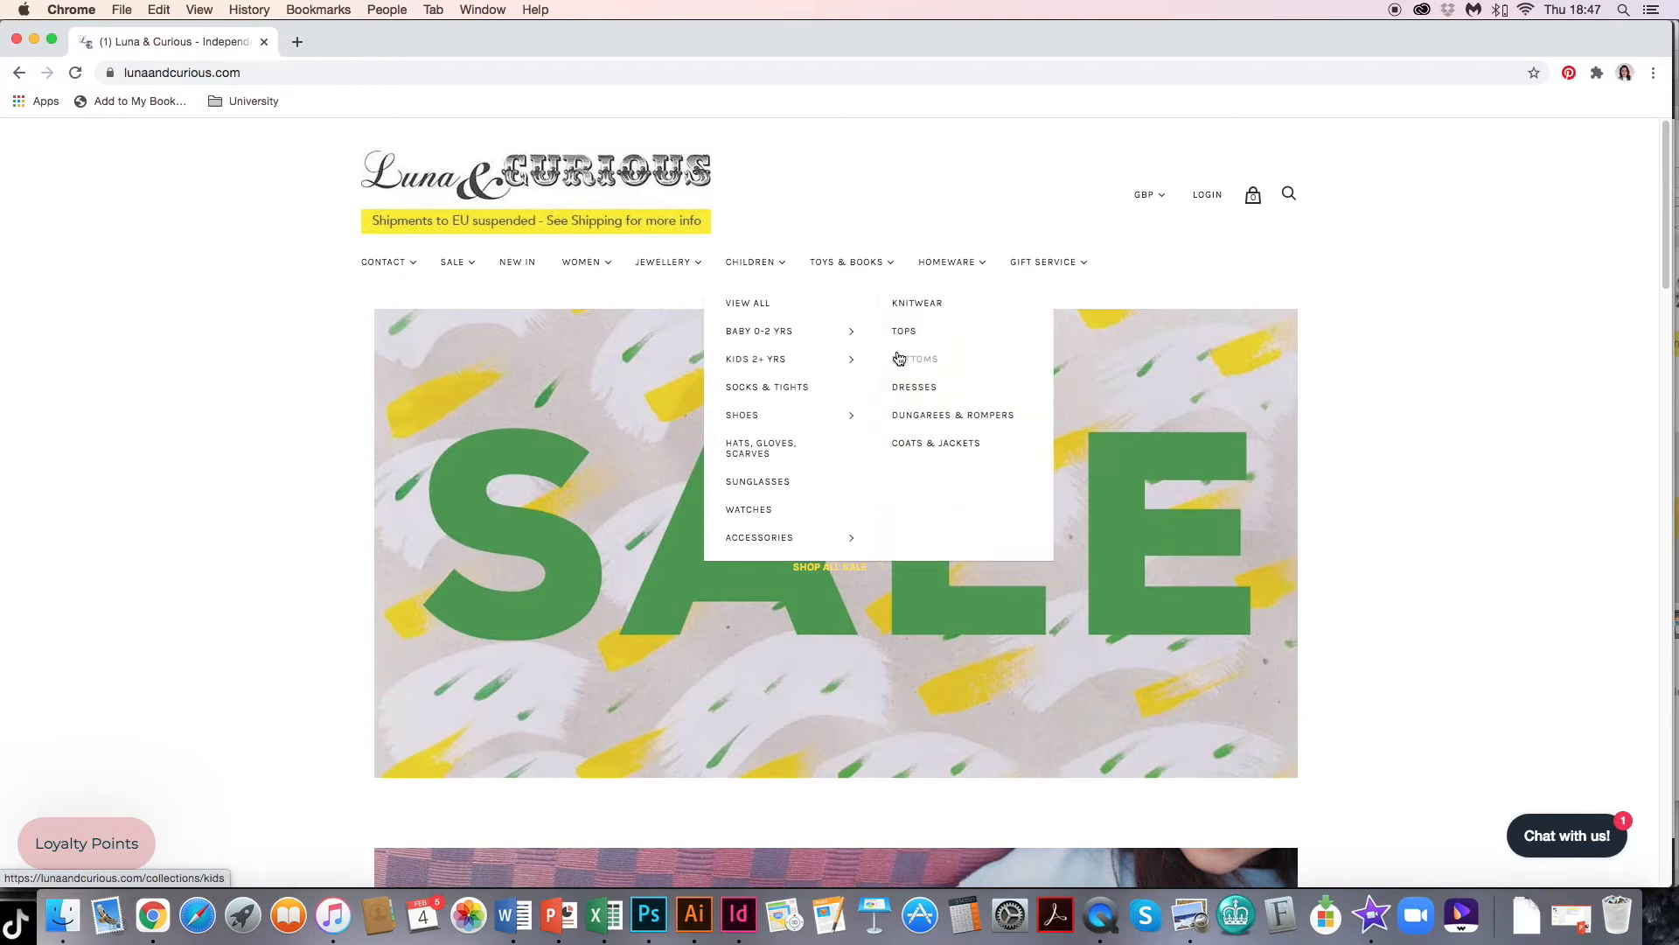
- Switch to Illustrator, draw a rectangle about 14.9 × 31.6 mm just below the WOMEN menu item, and fill it with white
left_click(694, 916)
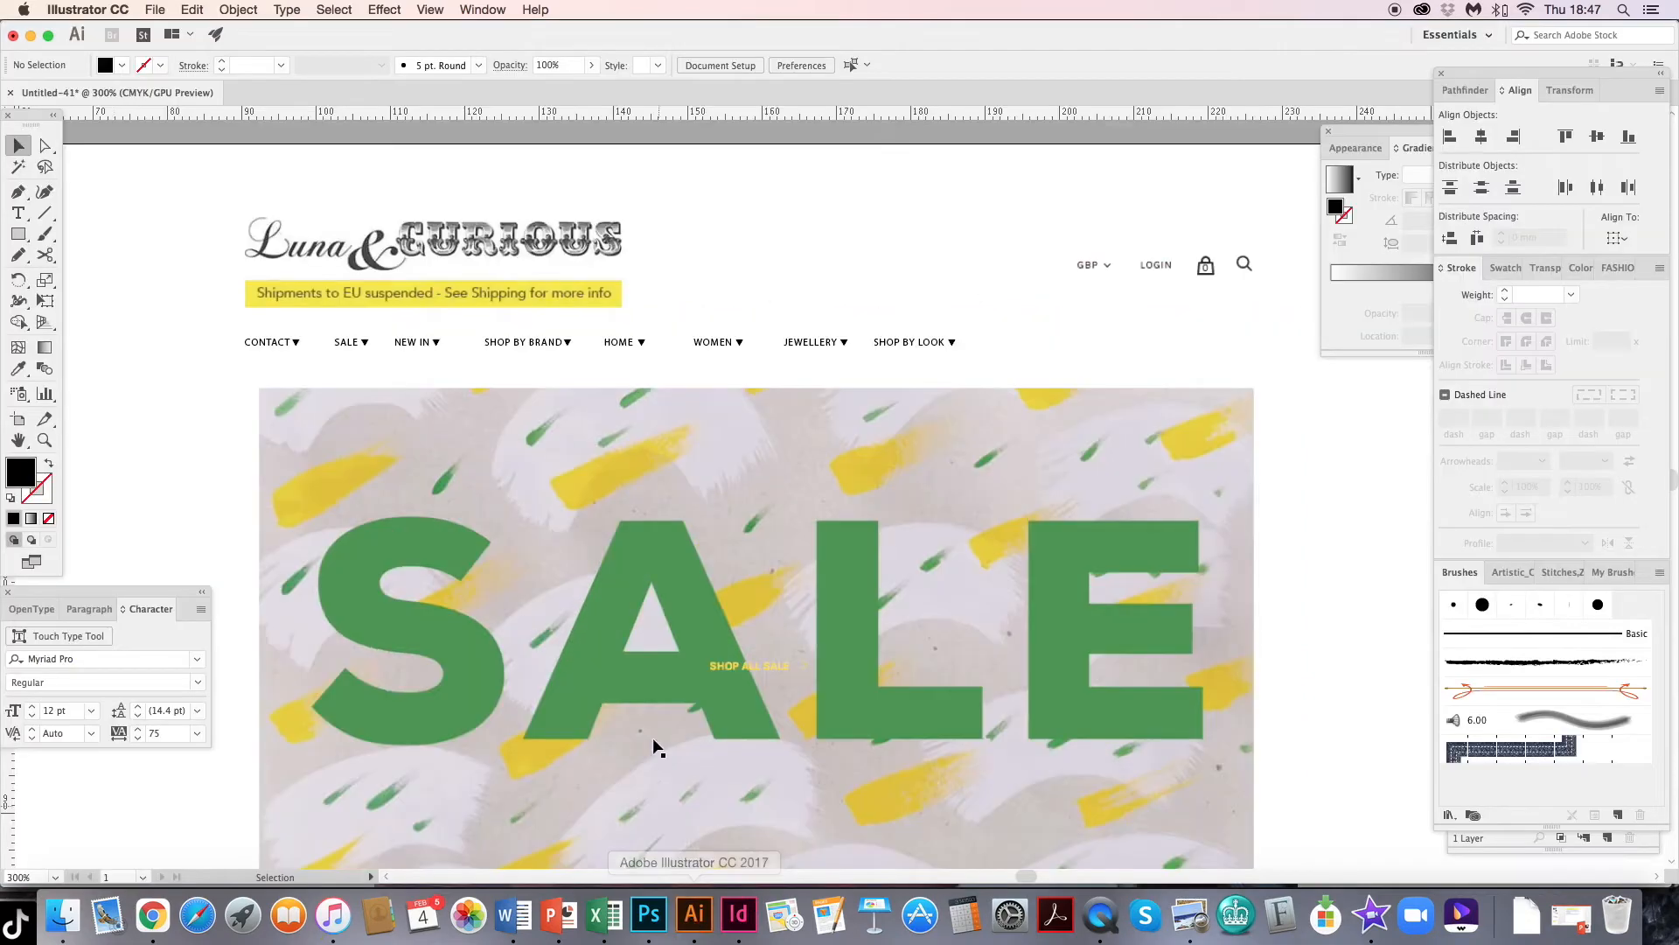
left_click(16, 236)
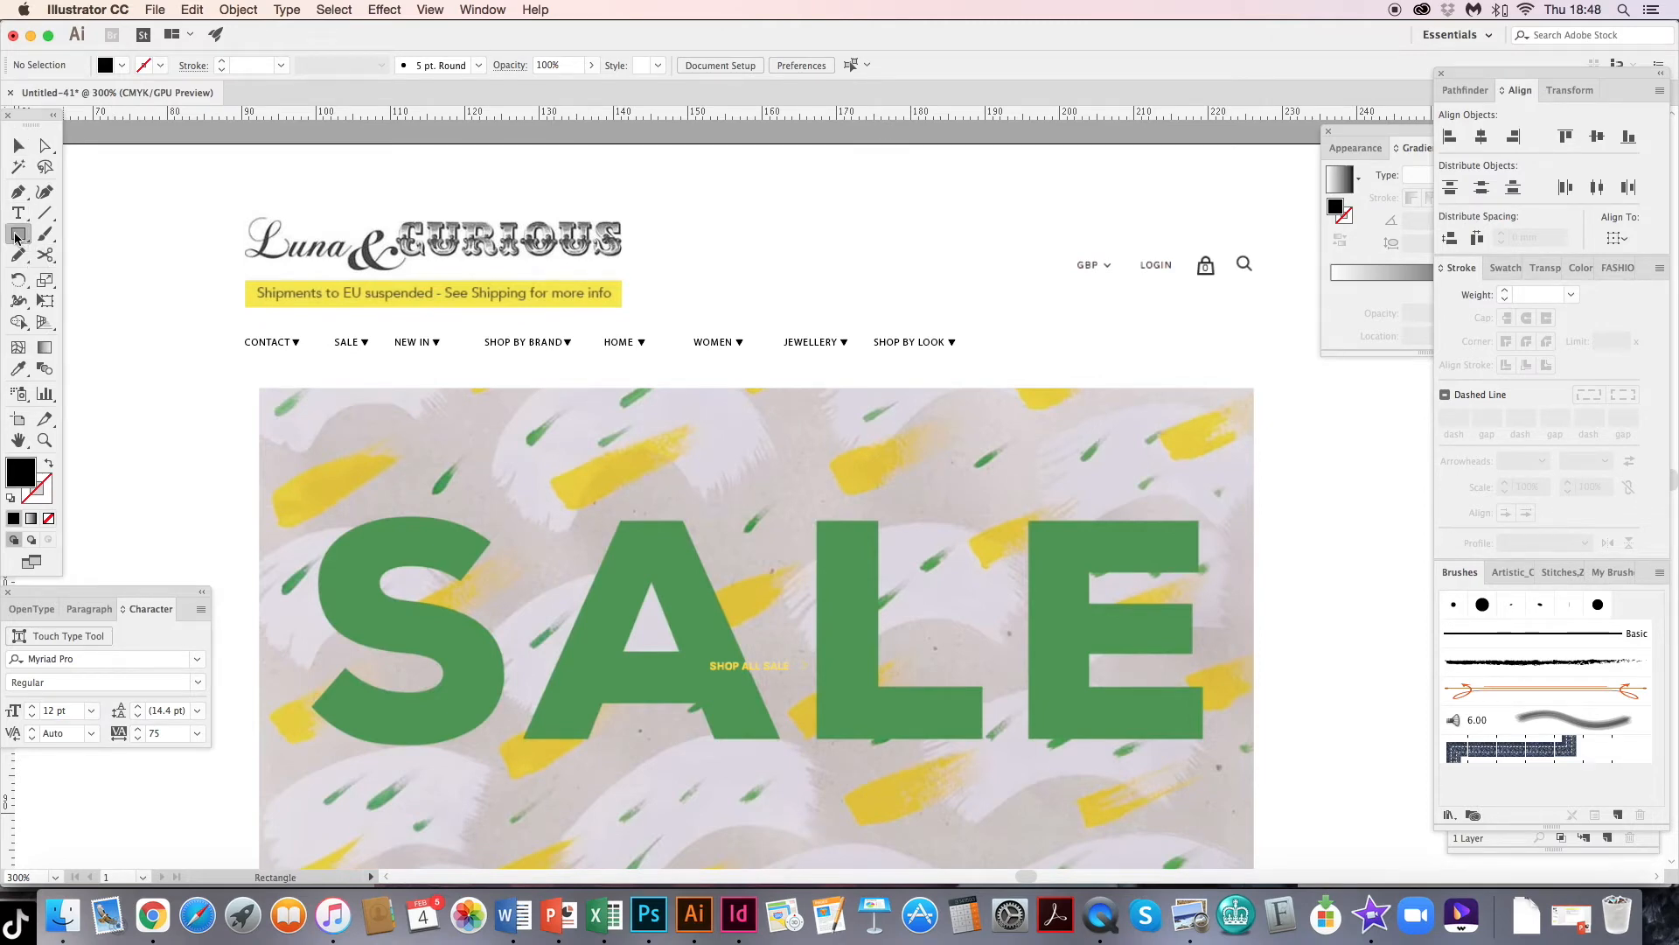
left_click(19, 237)
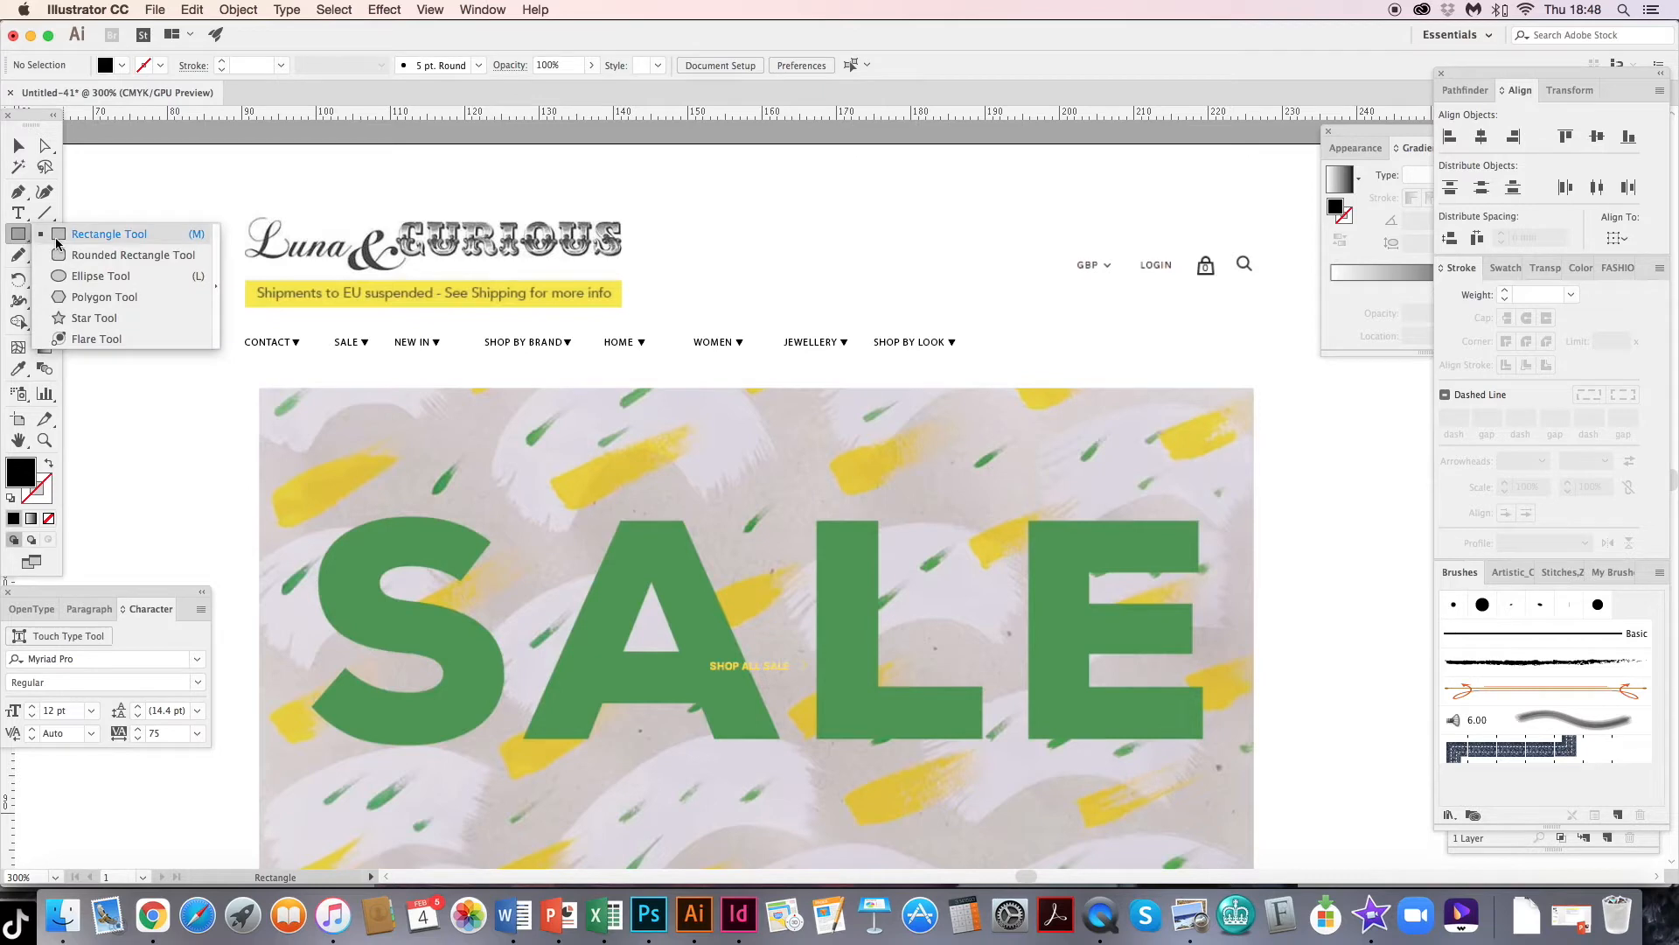
left_click(78, 278)
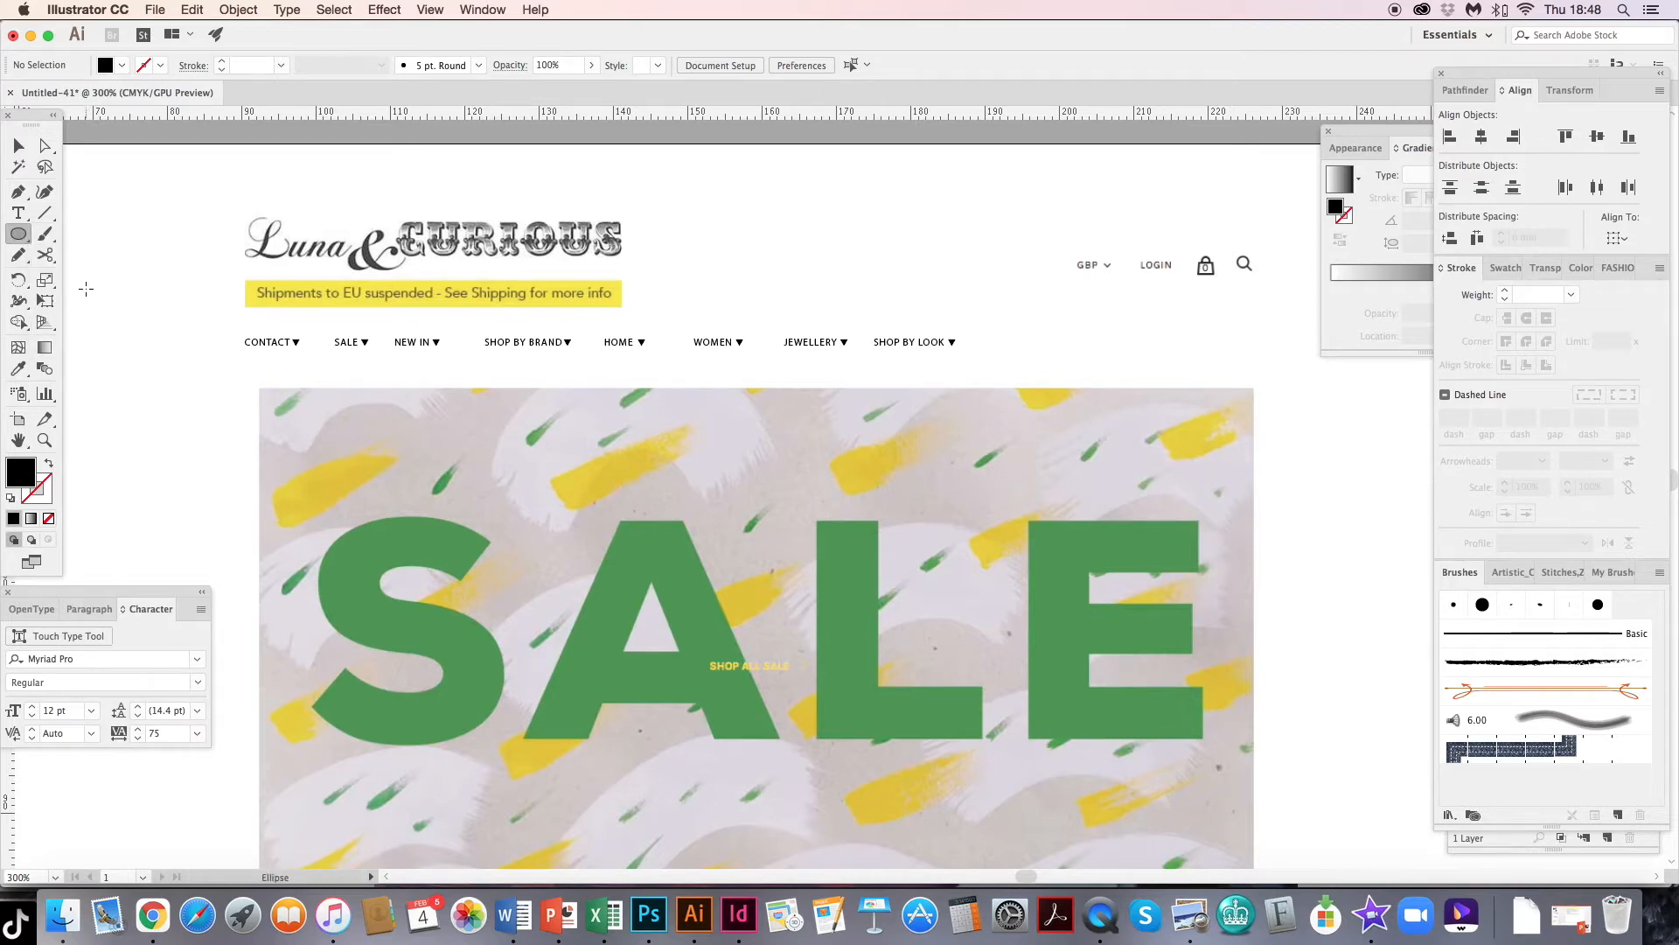
left_click(22, 240)
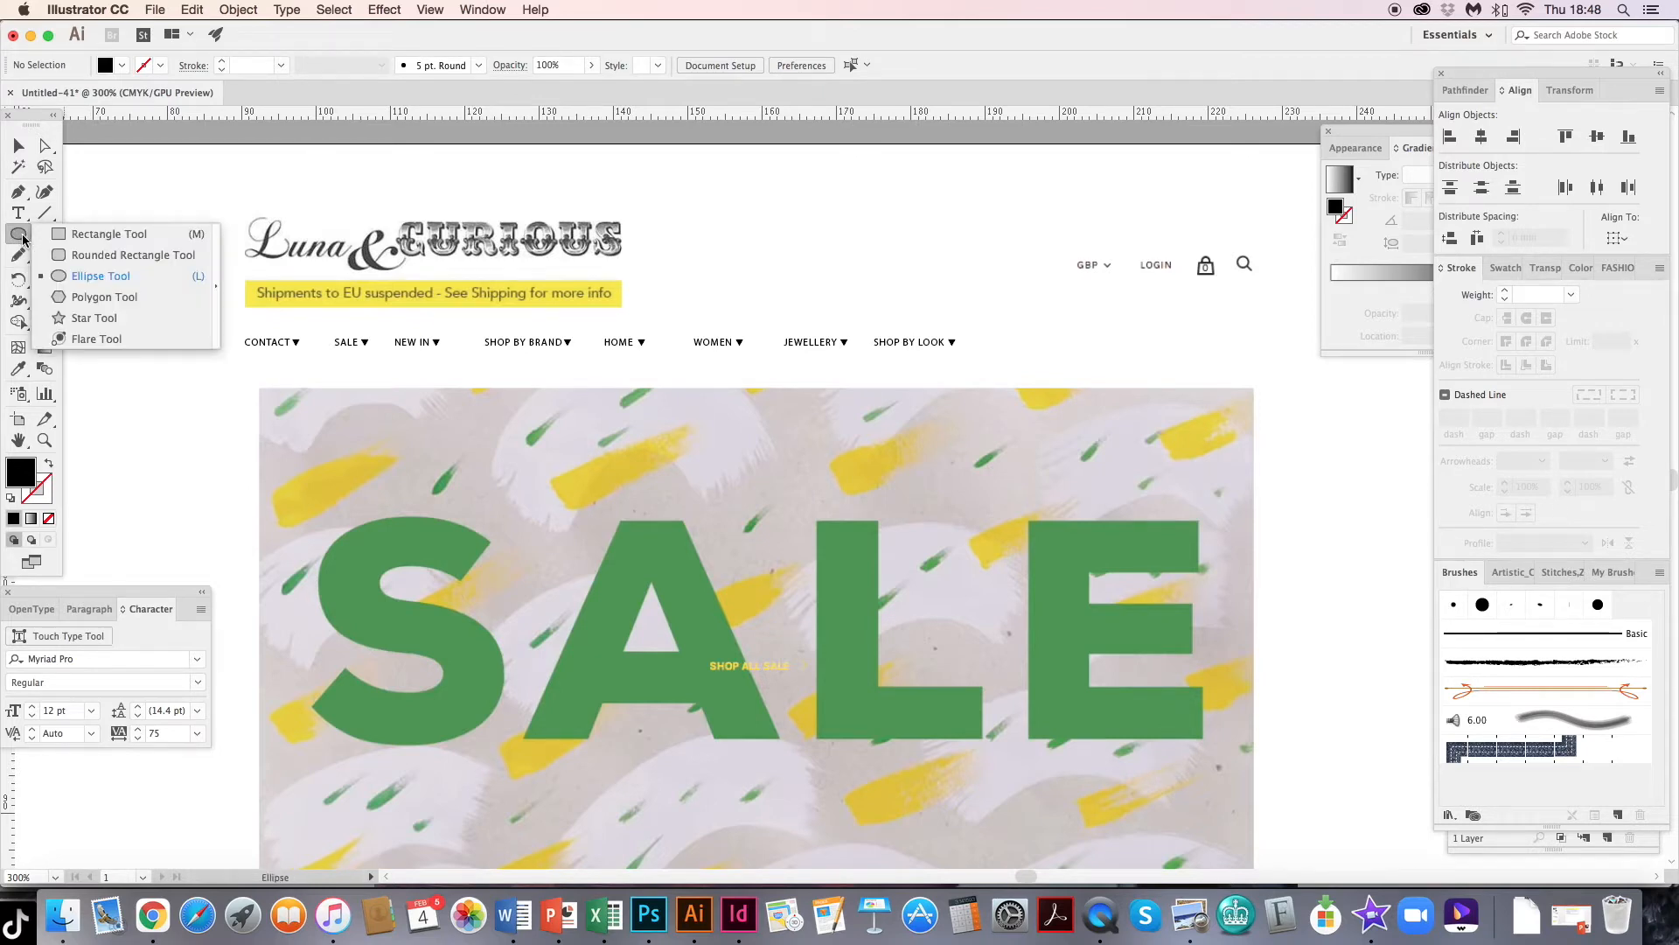
left_click(79, 234)
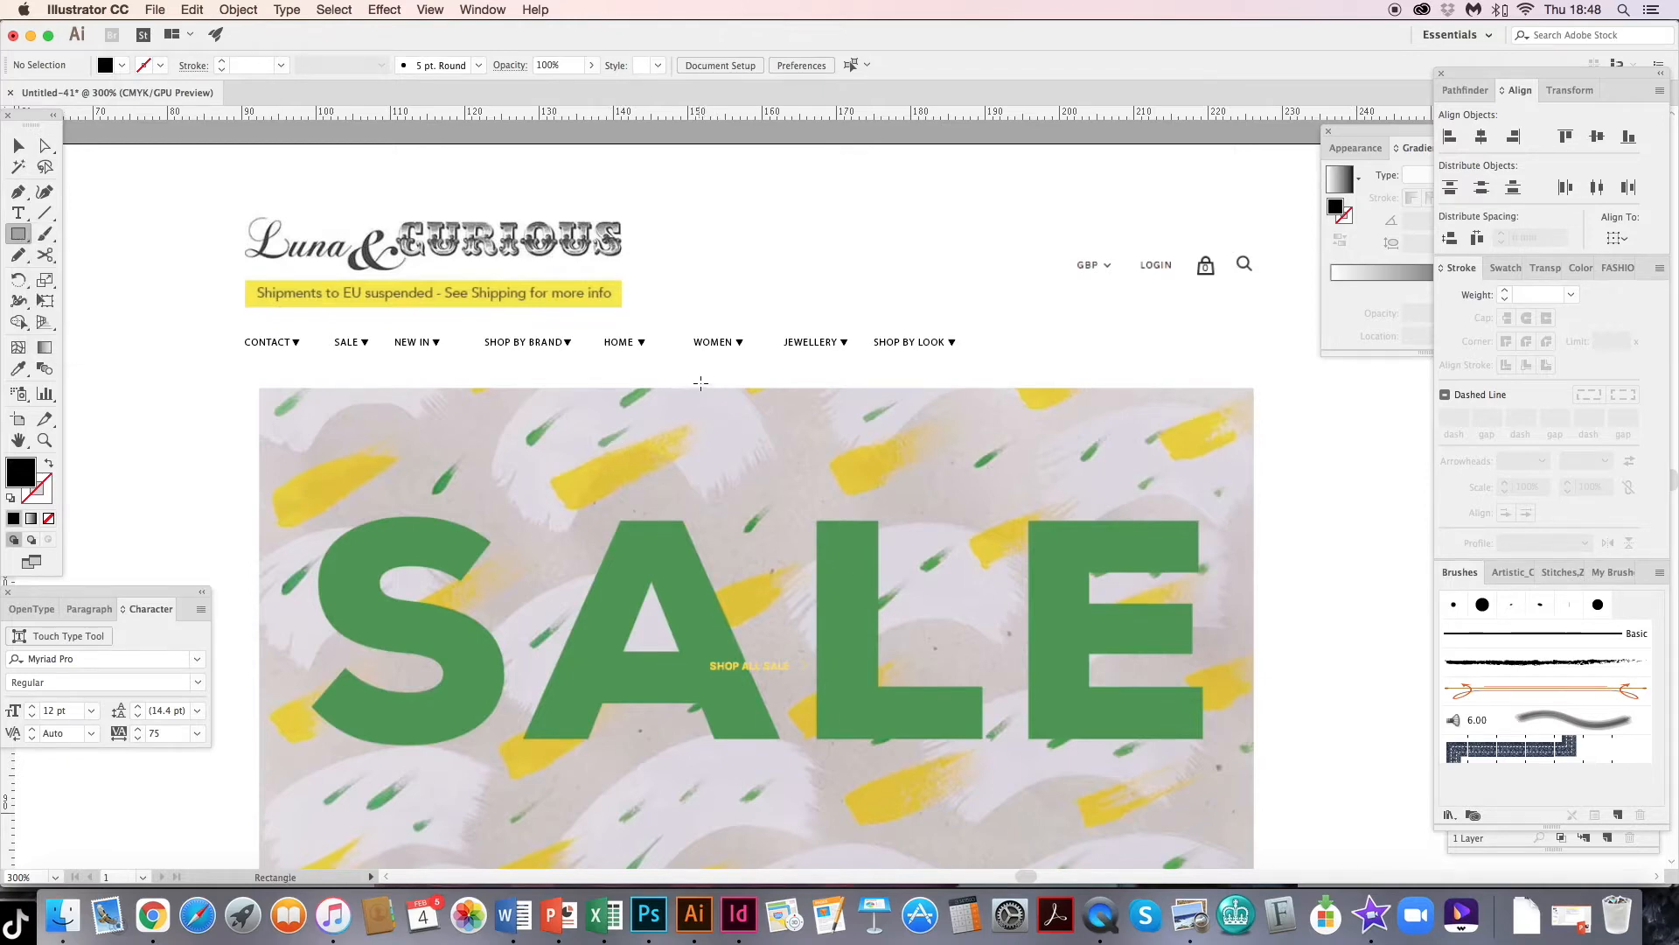
left_click_drag(670, 356, 781, 588)
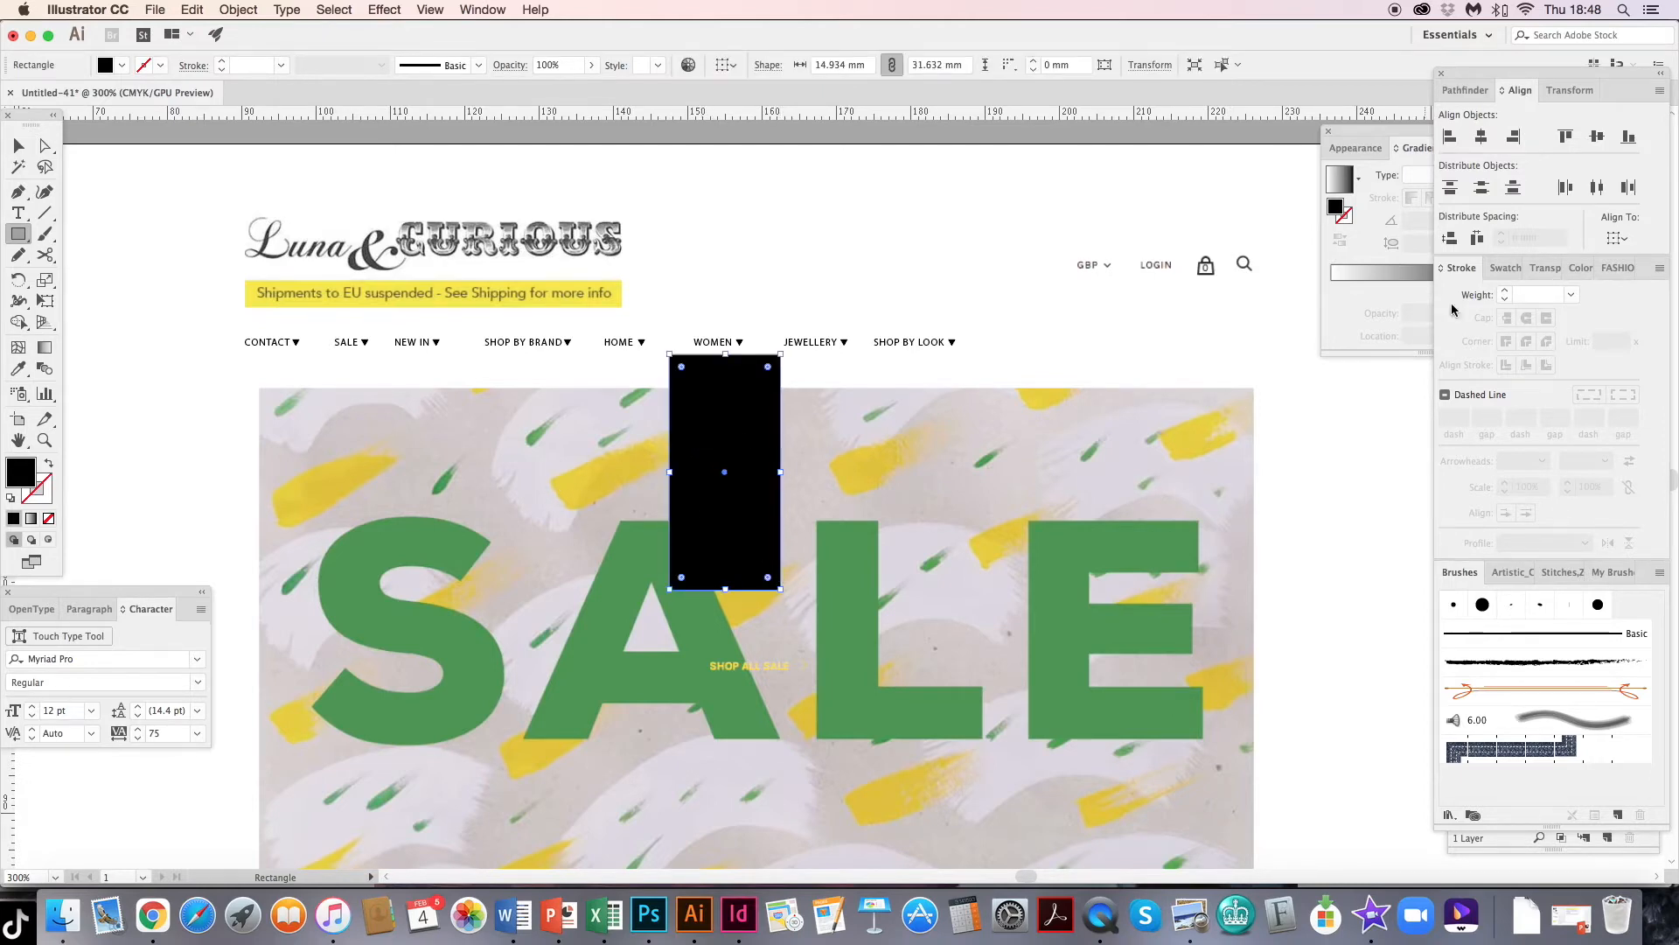
left_click(1504, 269)
left_click(1470, 325)
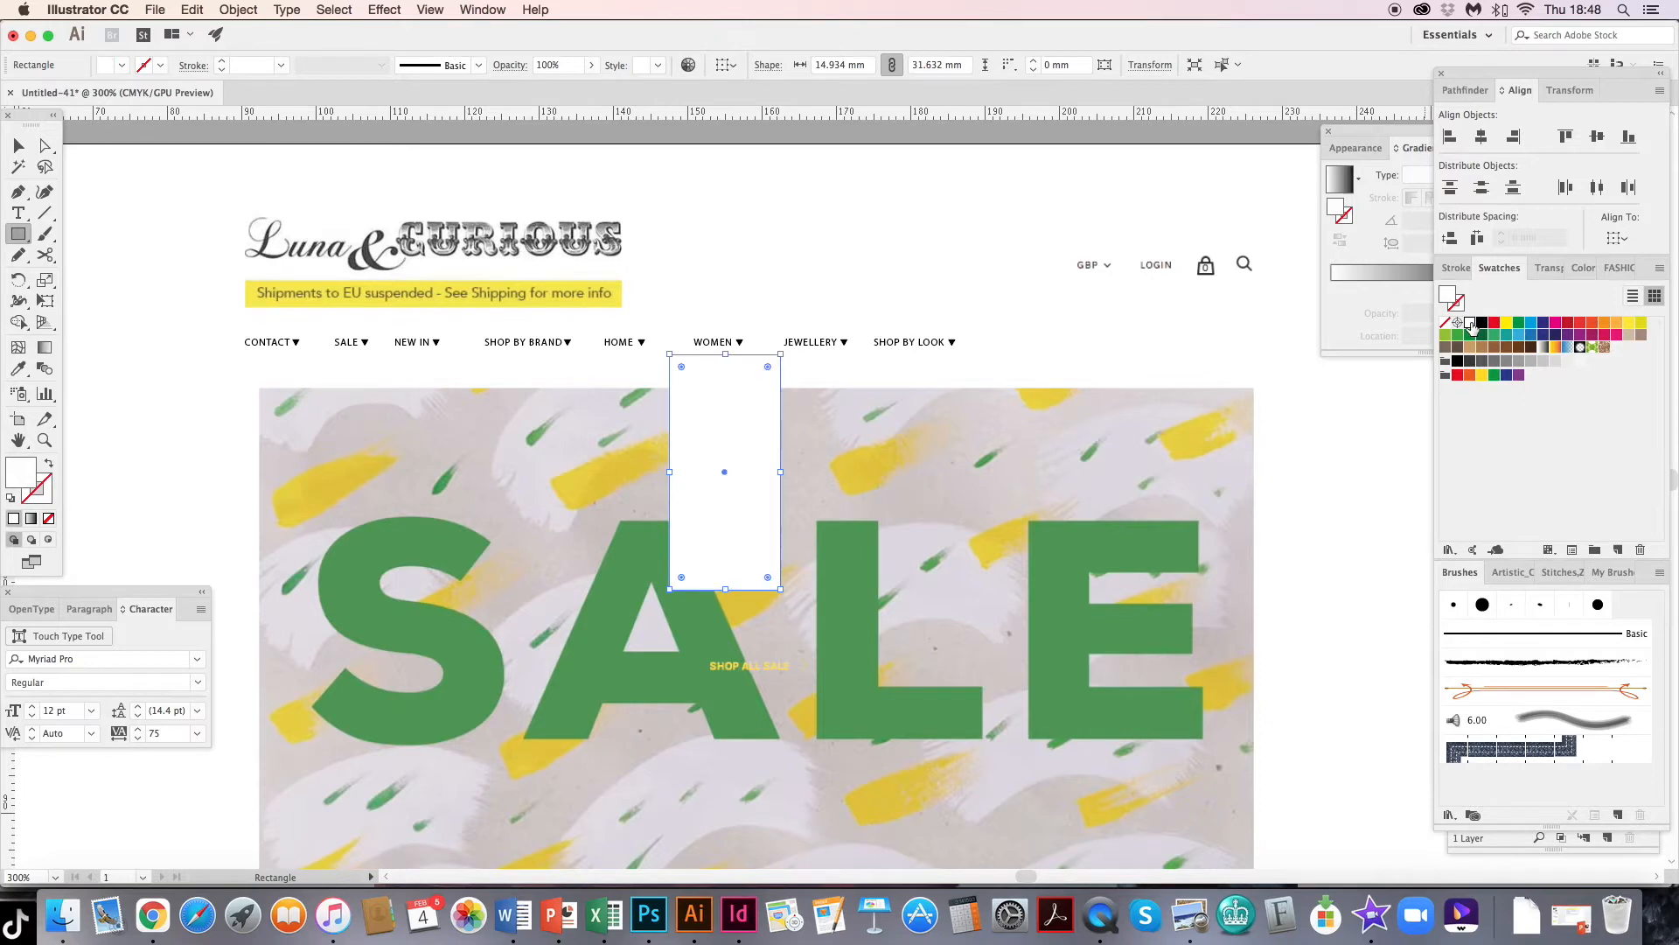
- Try a red stroke on the white rectangle below WOMEN, and set its stroke back to none
left_click(48, 481)
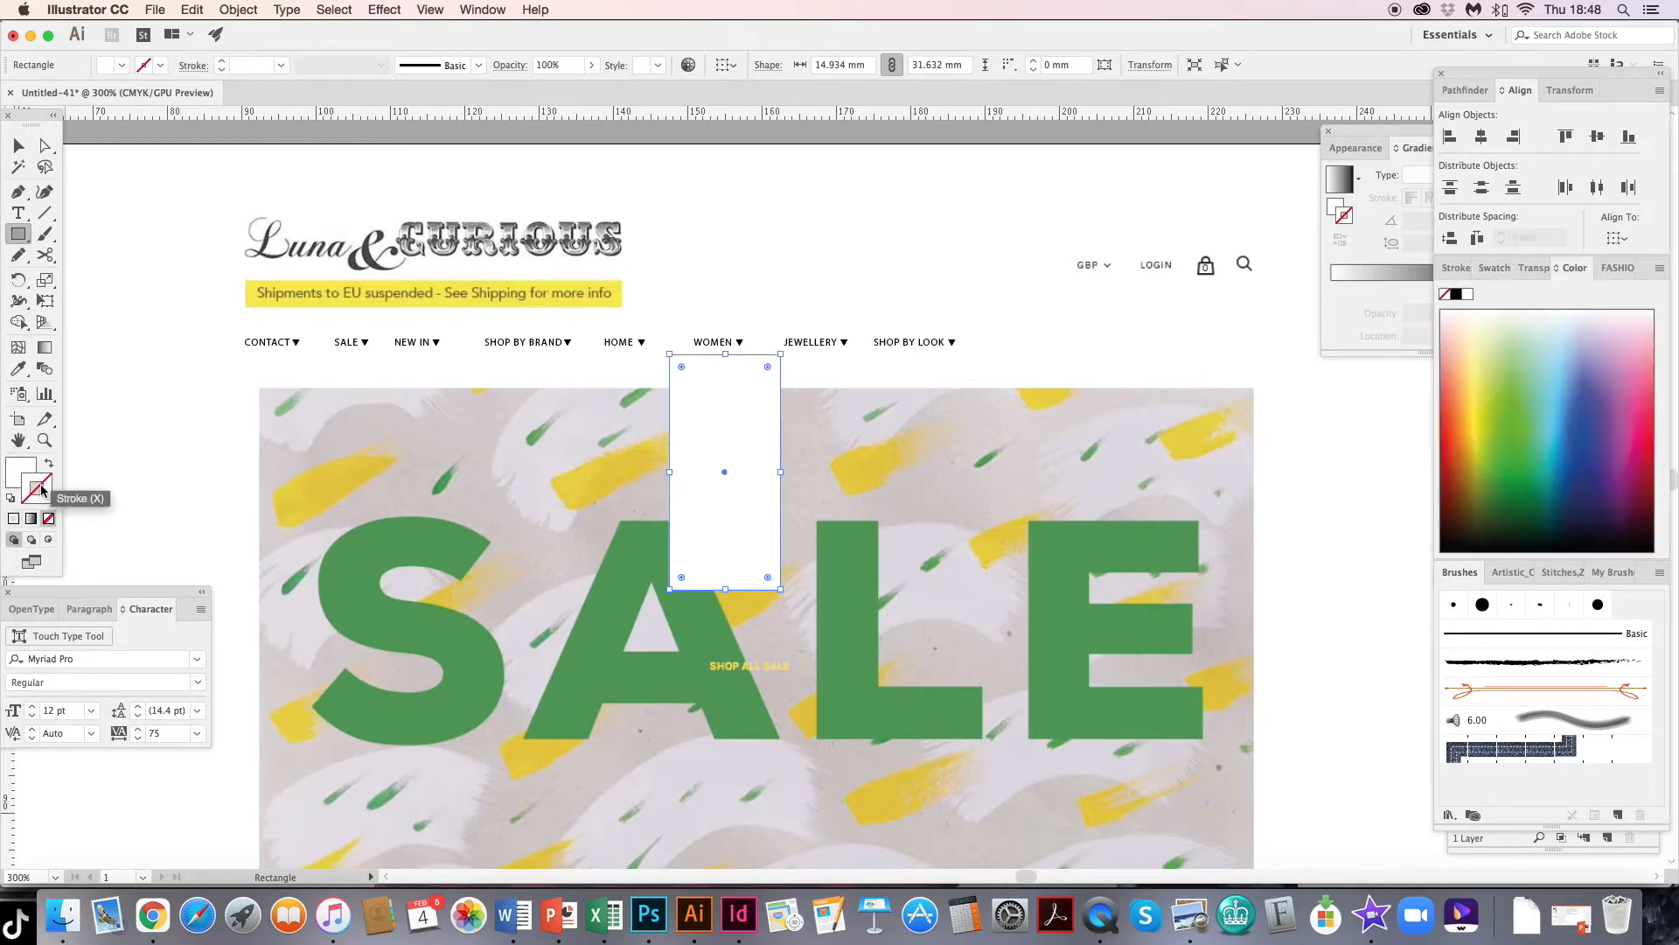
left_click(1499, 268)
left_click(1495, 324)
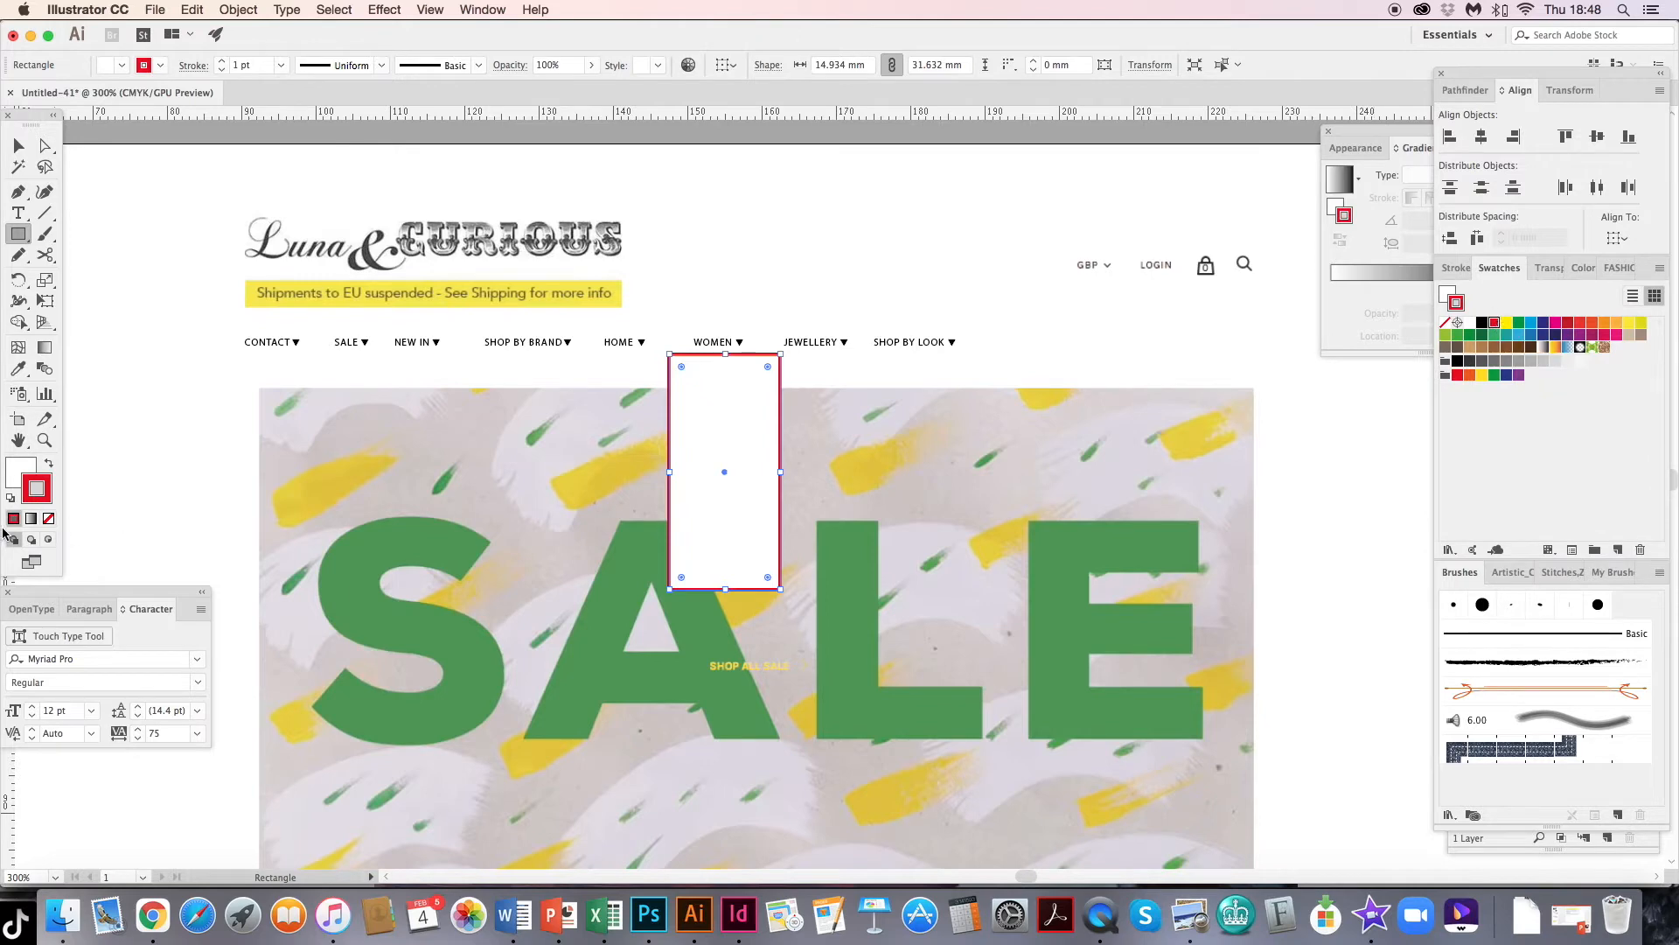
left_click(49, 518)
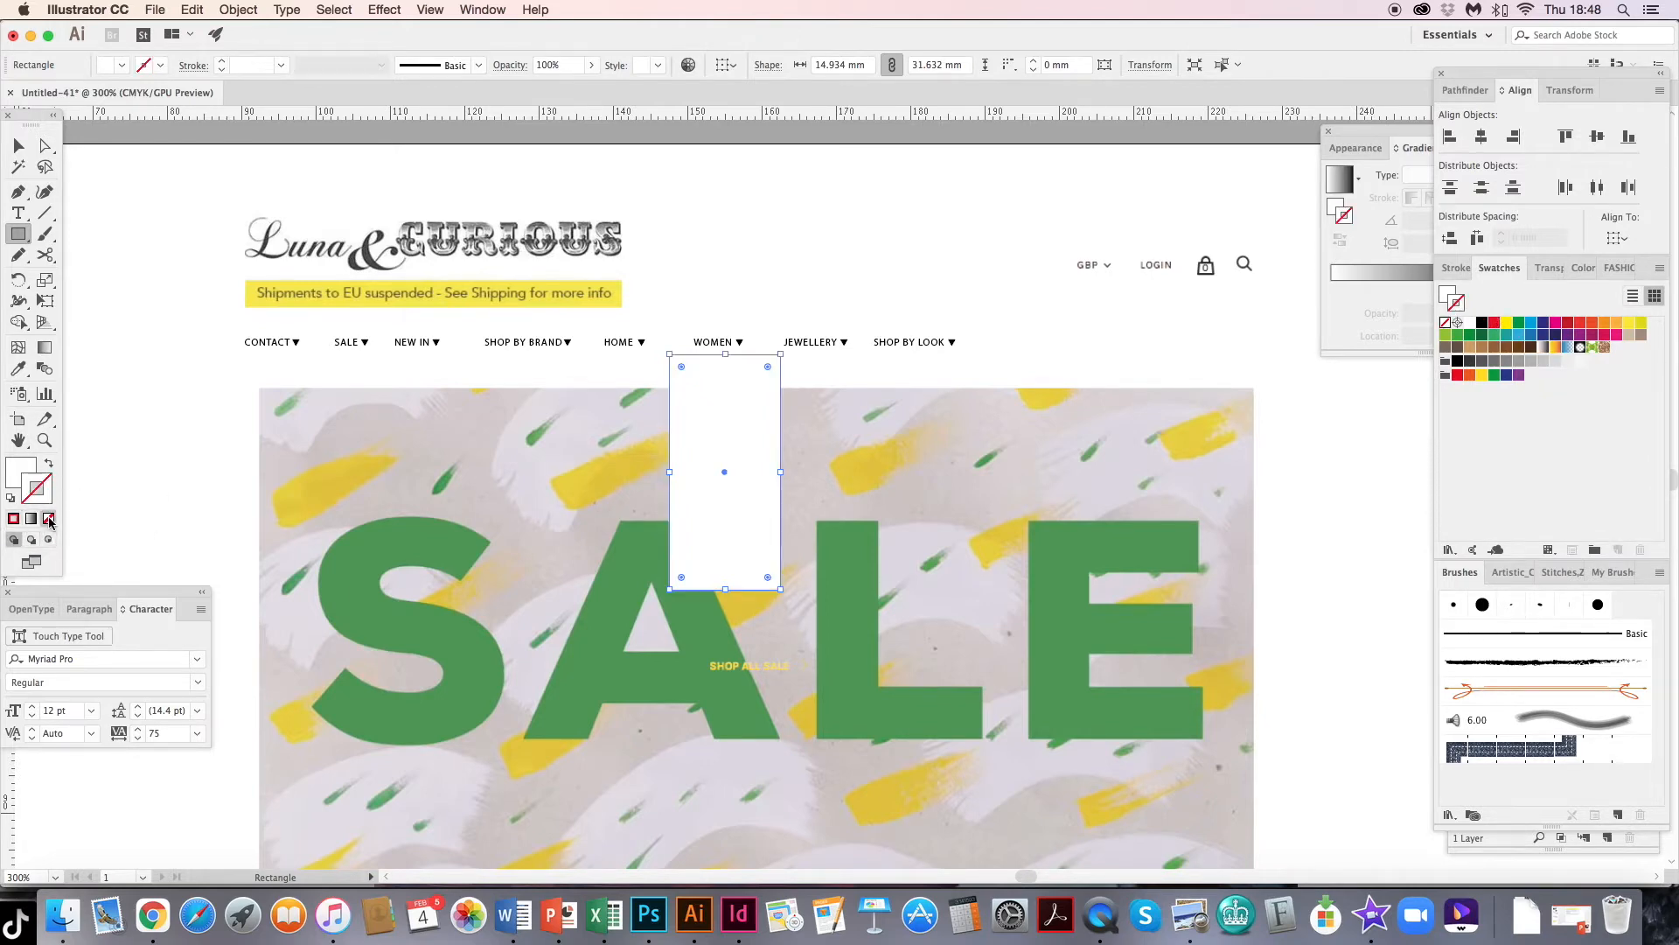
left_click(15, 470)
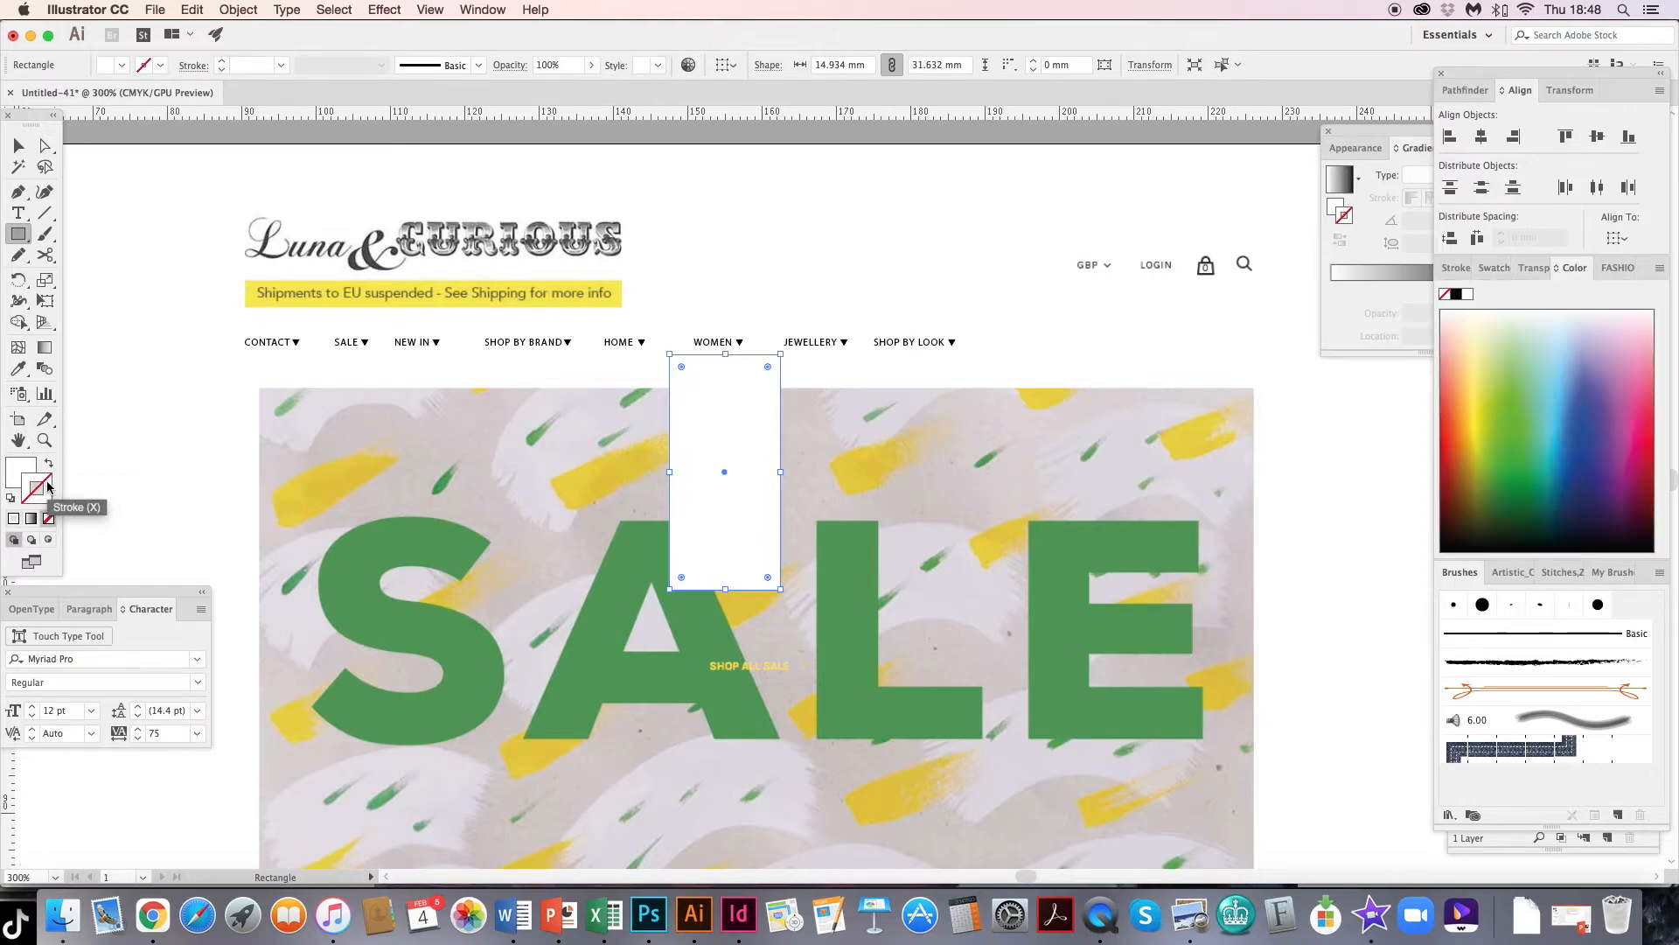
- Extend the white rectangle's left edge so it is about 16 mm wide, and leave the rectangle selected
left_click(19, 146)
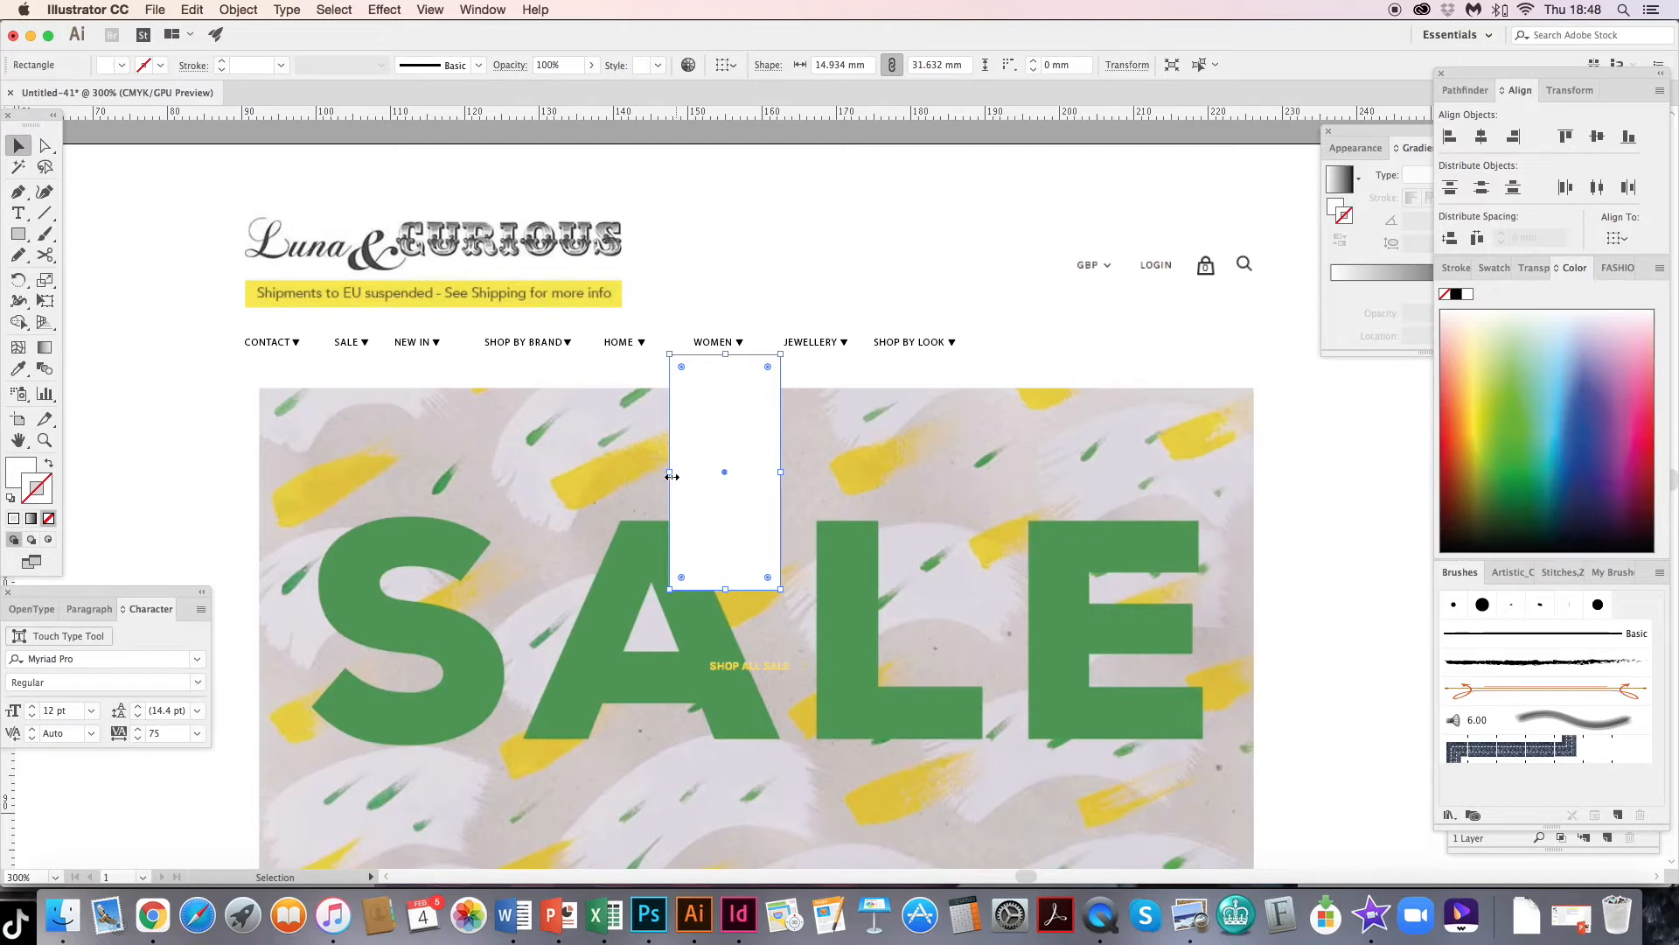
left_click_drag(670, 474, 661, 473)
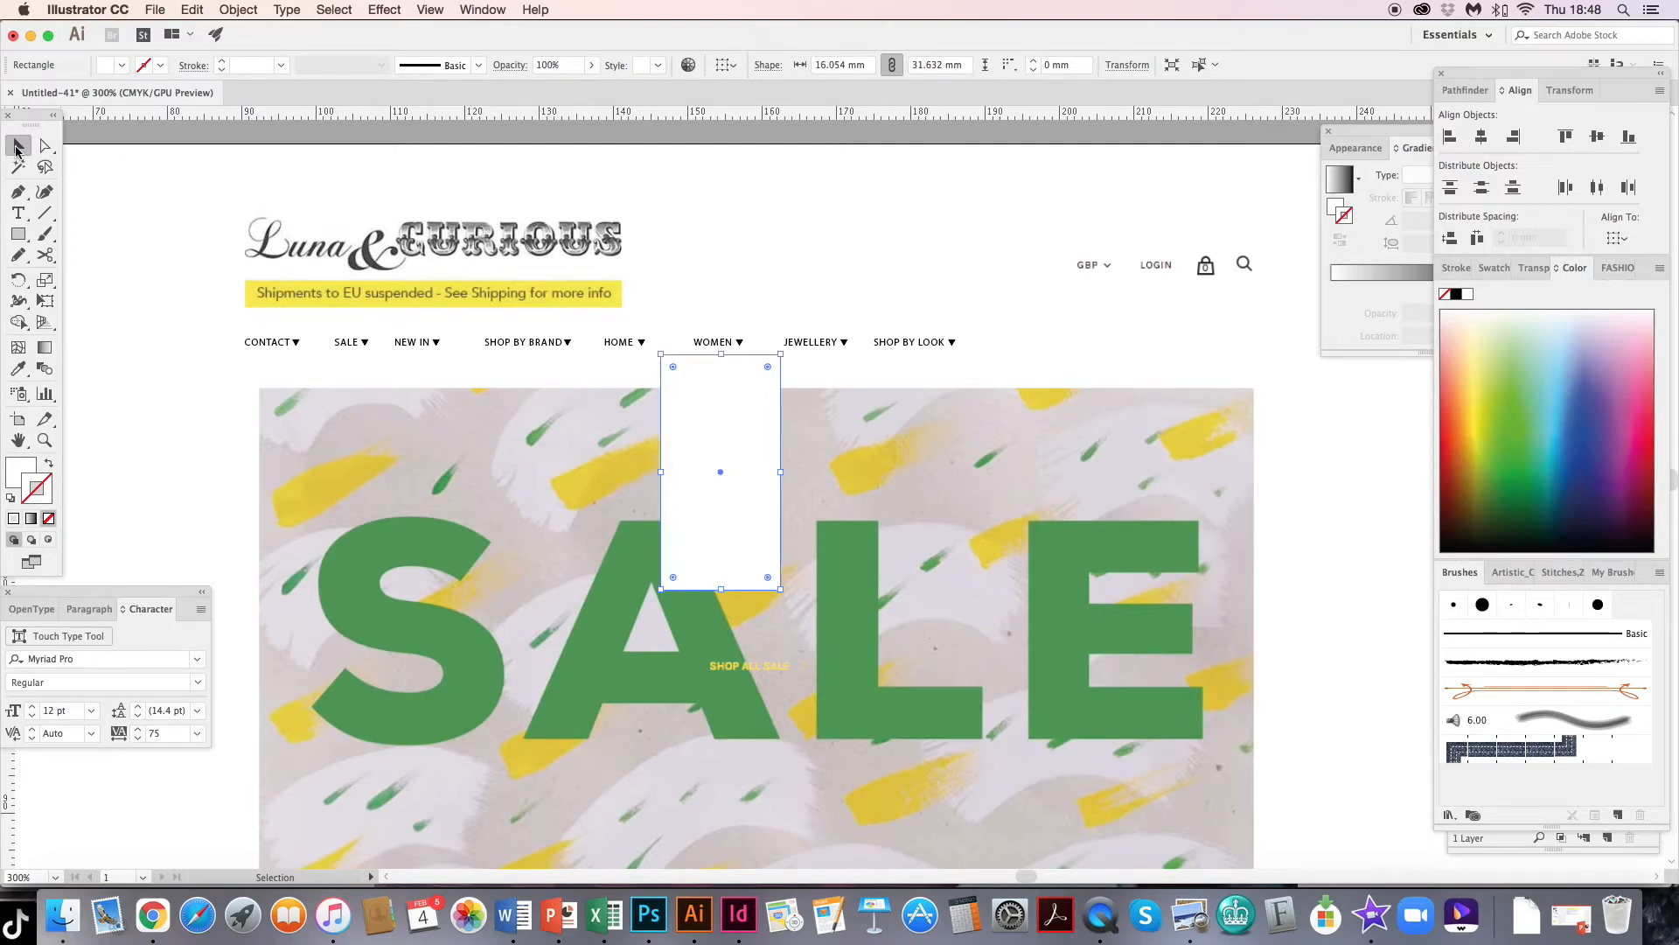
left_click(392, 492)
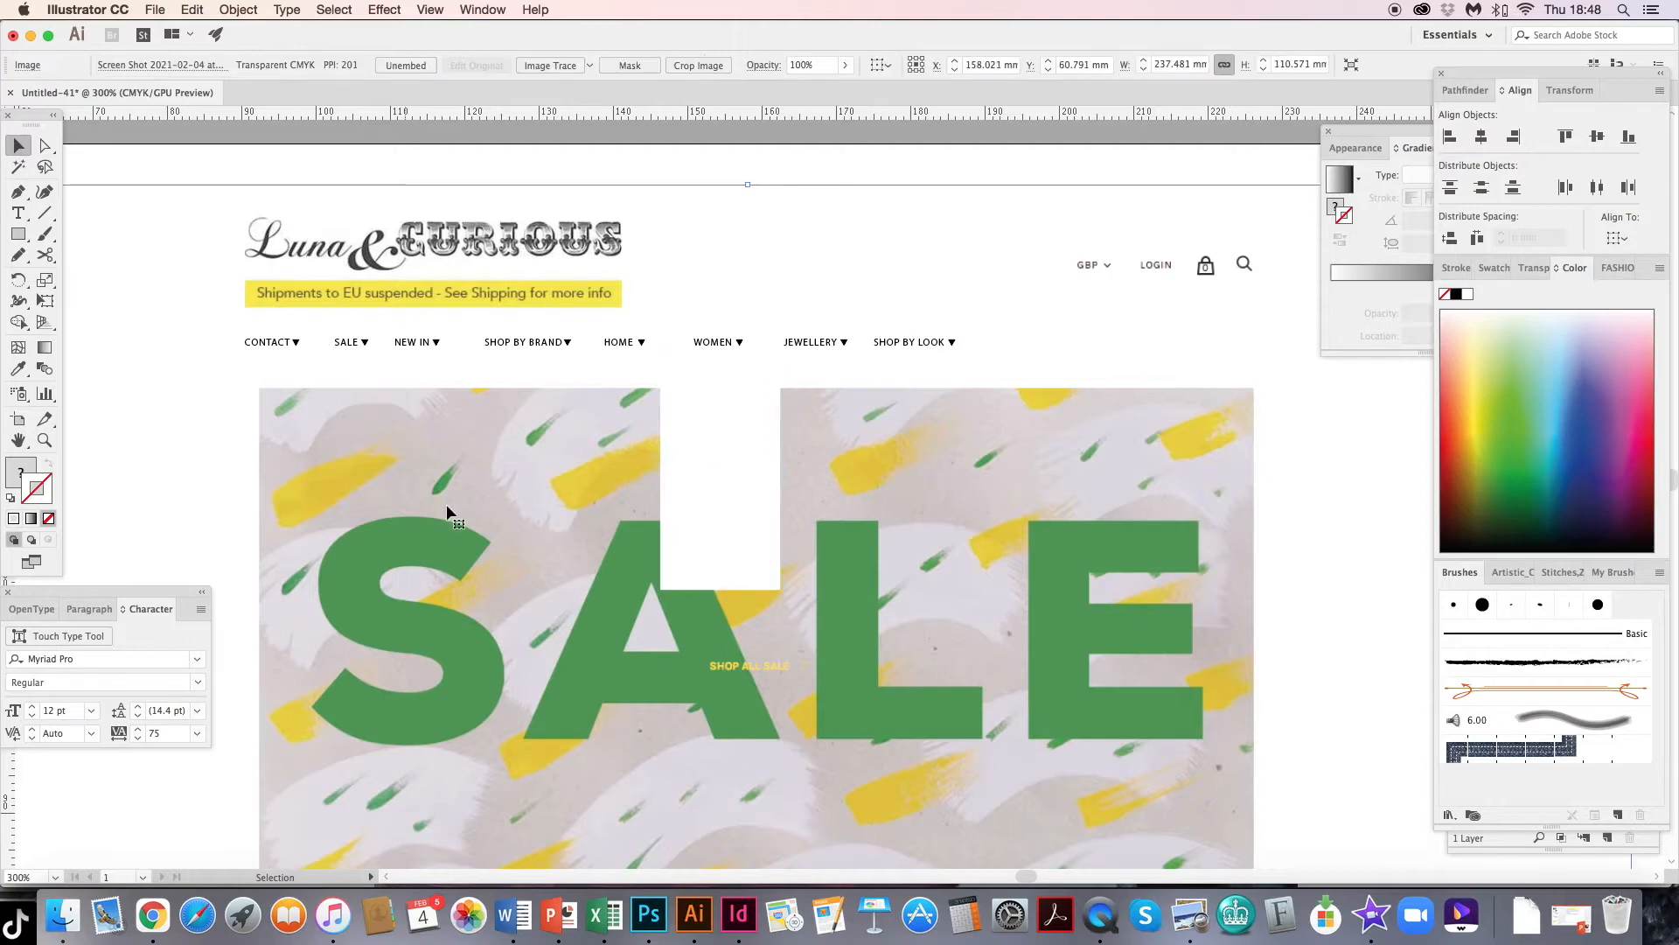
left_click(712, 510)
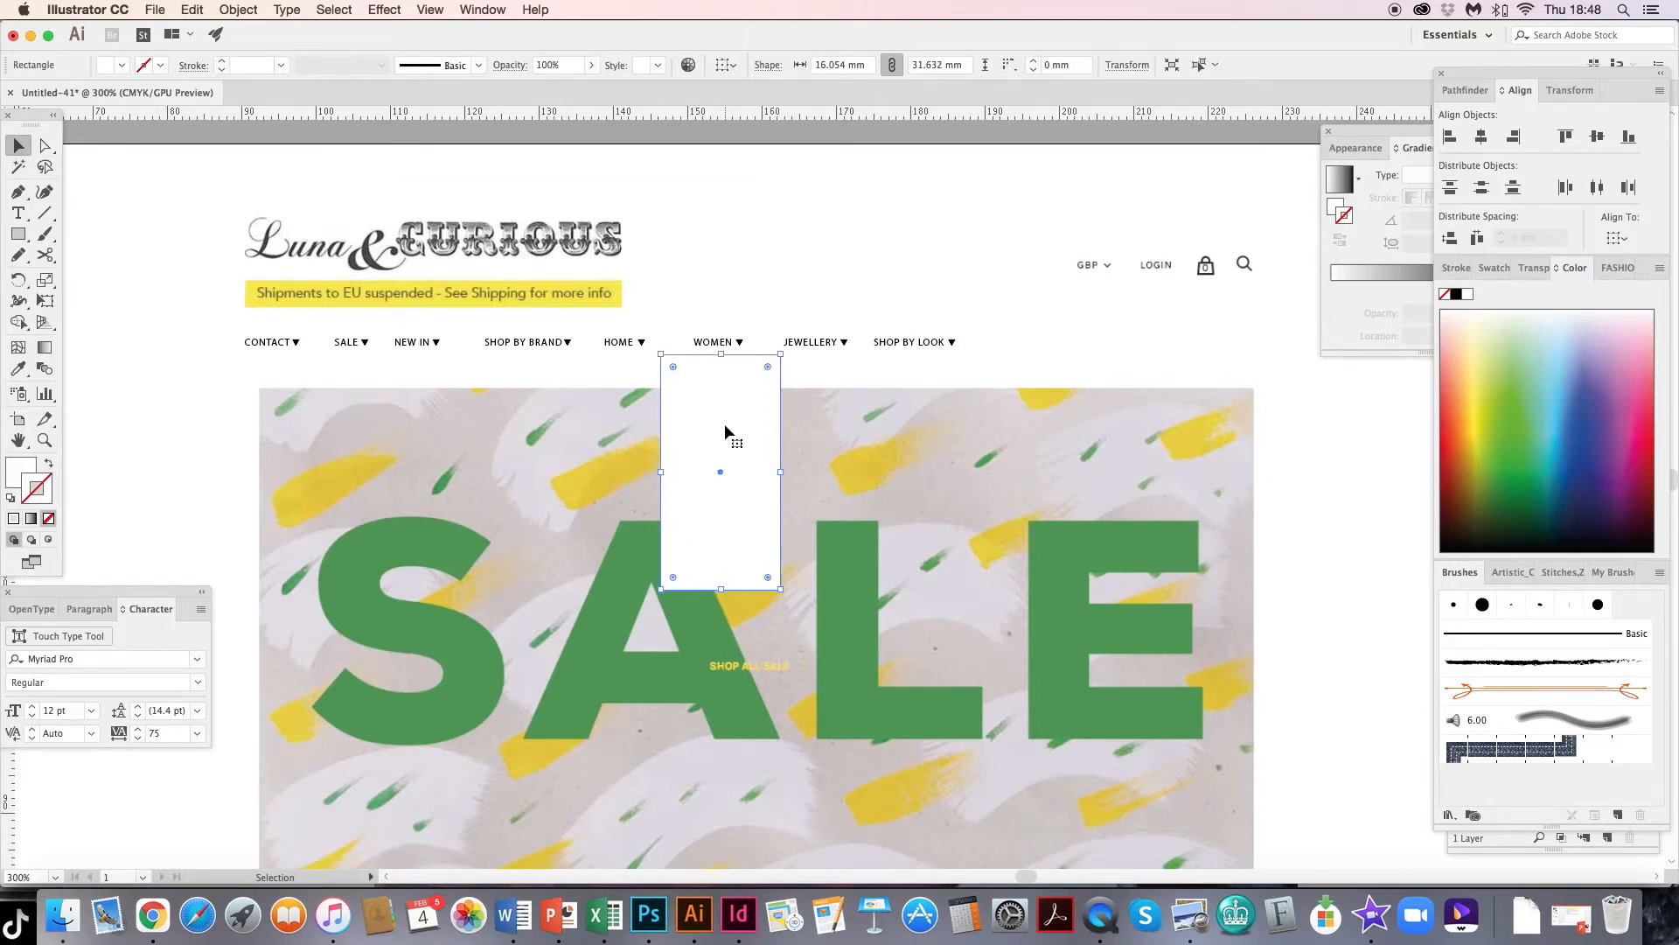
- Add a text list over the white rectangle reading JUMPERS, SKIRTS, JEANS, KNITWEAR, SHIRTS, JUMPSUITS and ACCESSORIES, sized about 7 pt
left_click(17, 215)
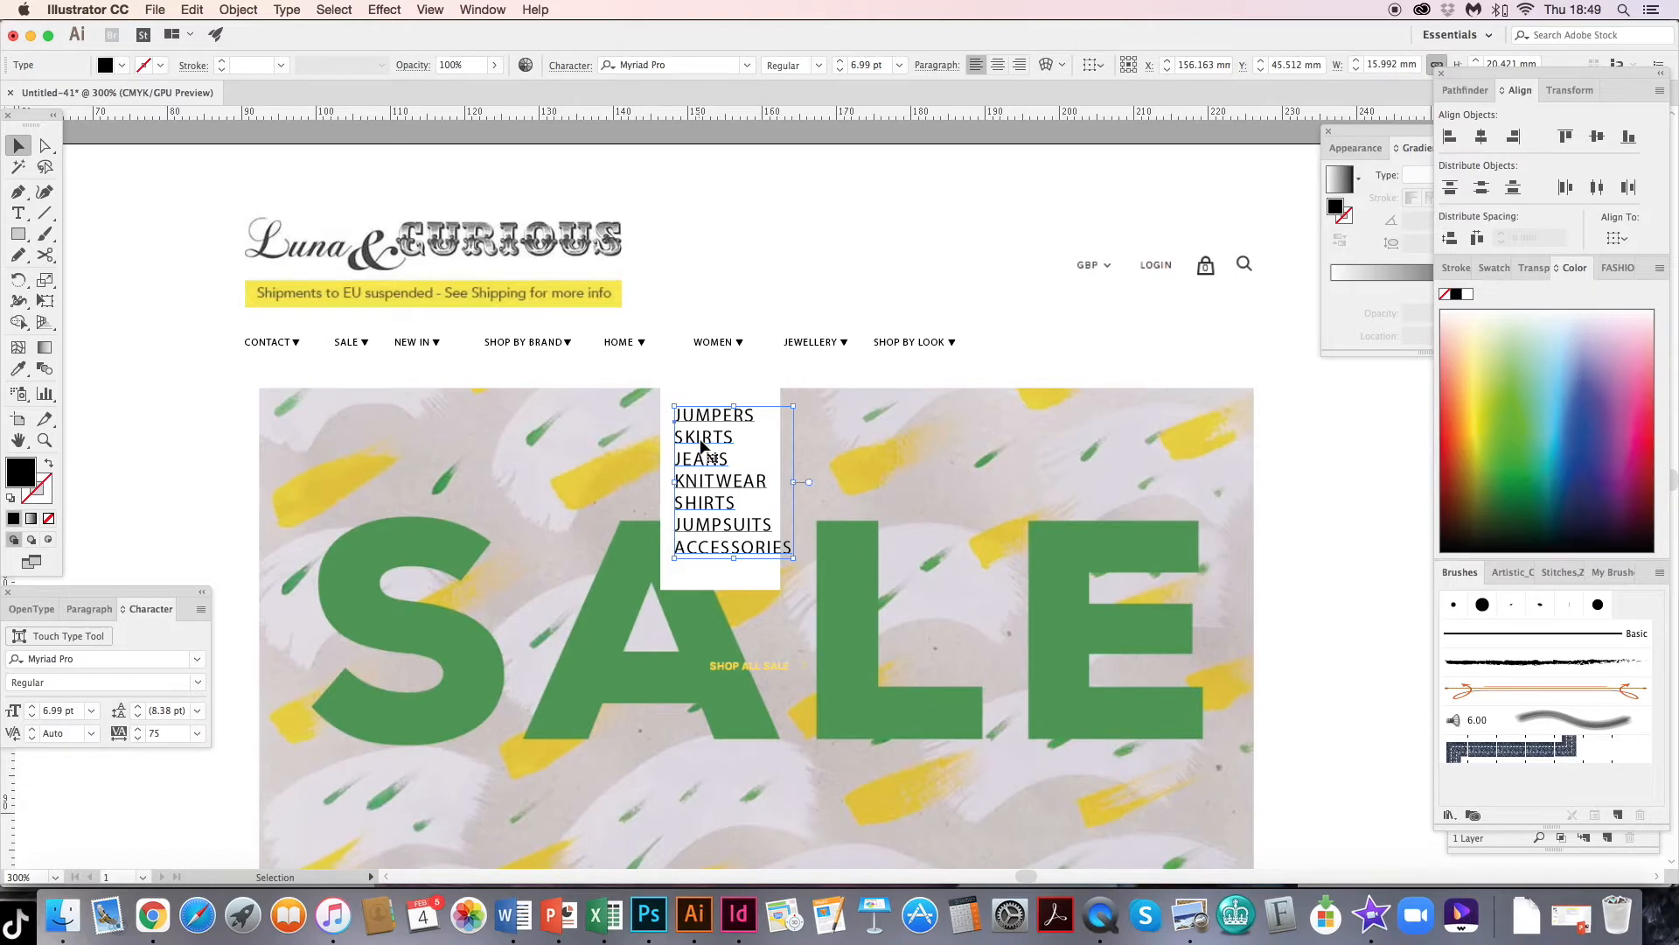
key("super+shift+a")
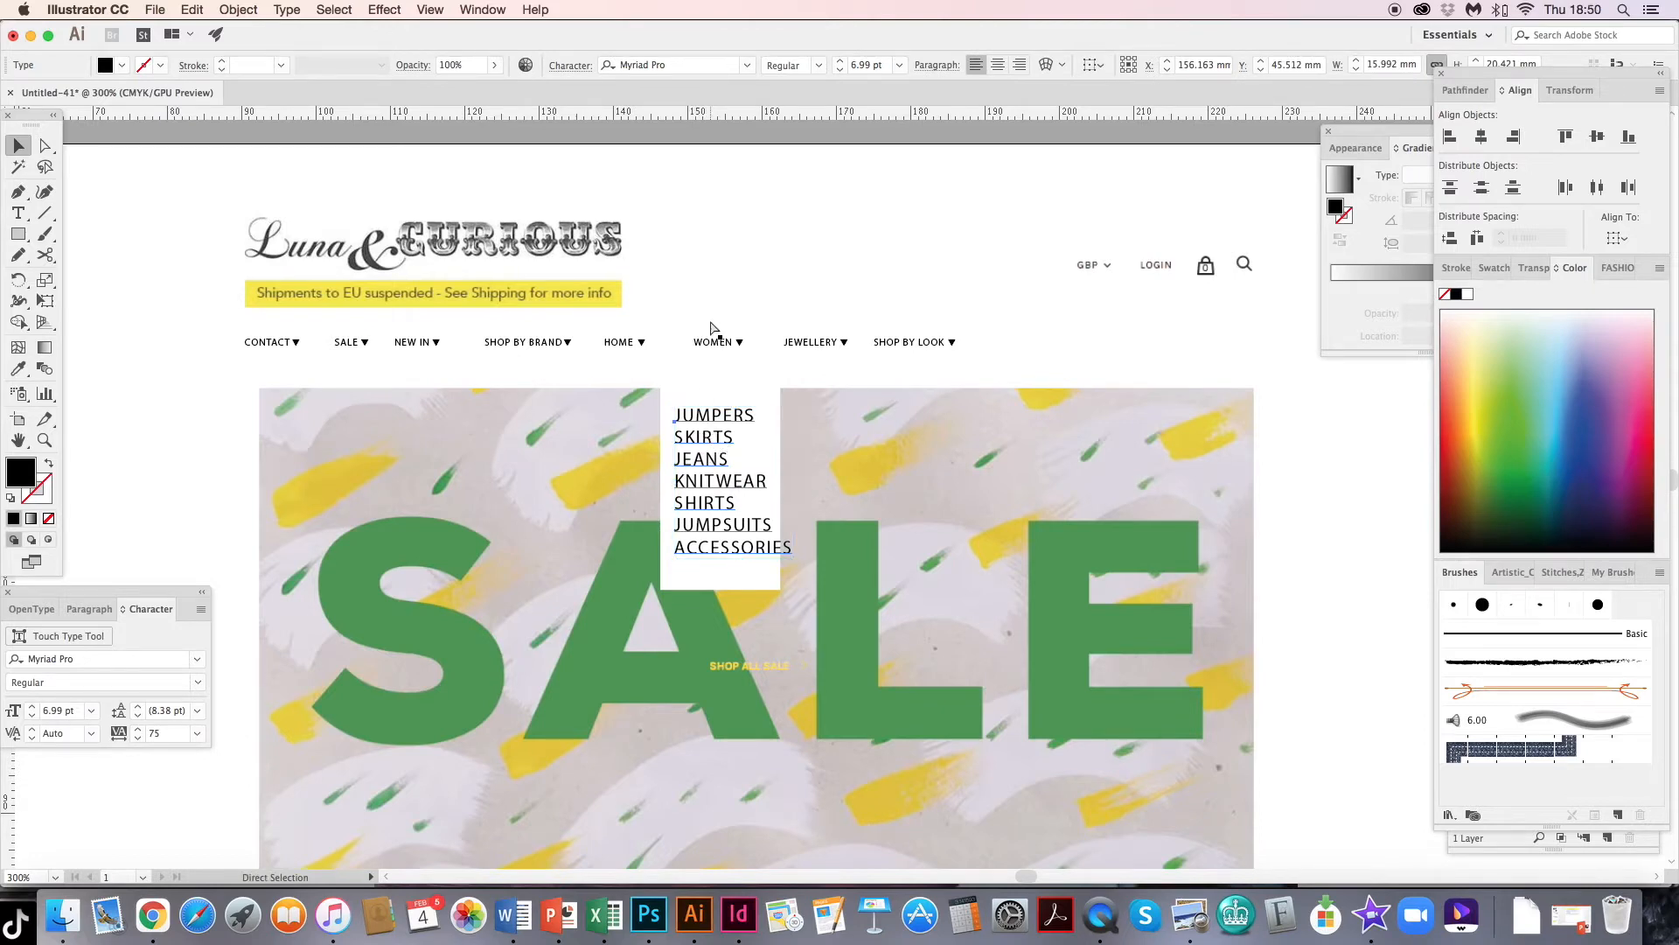
key("super+equal")
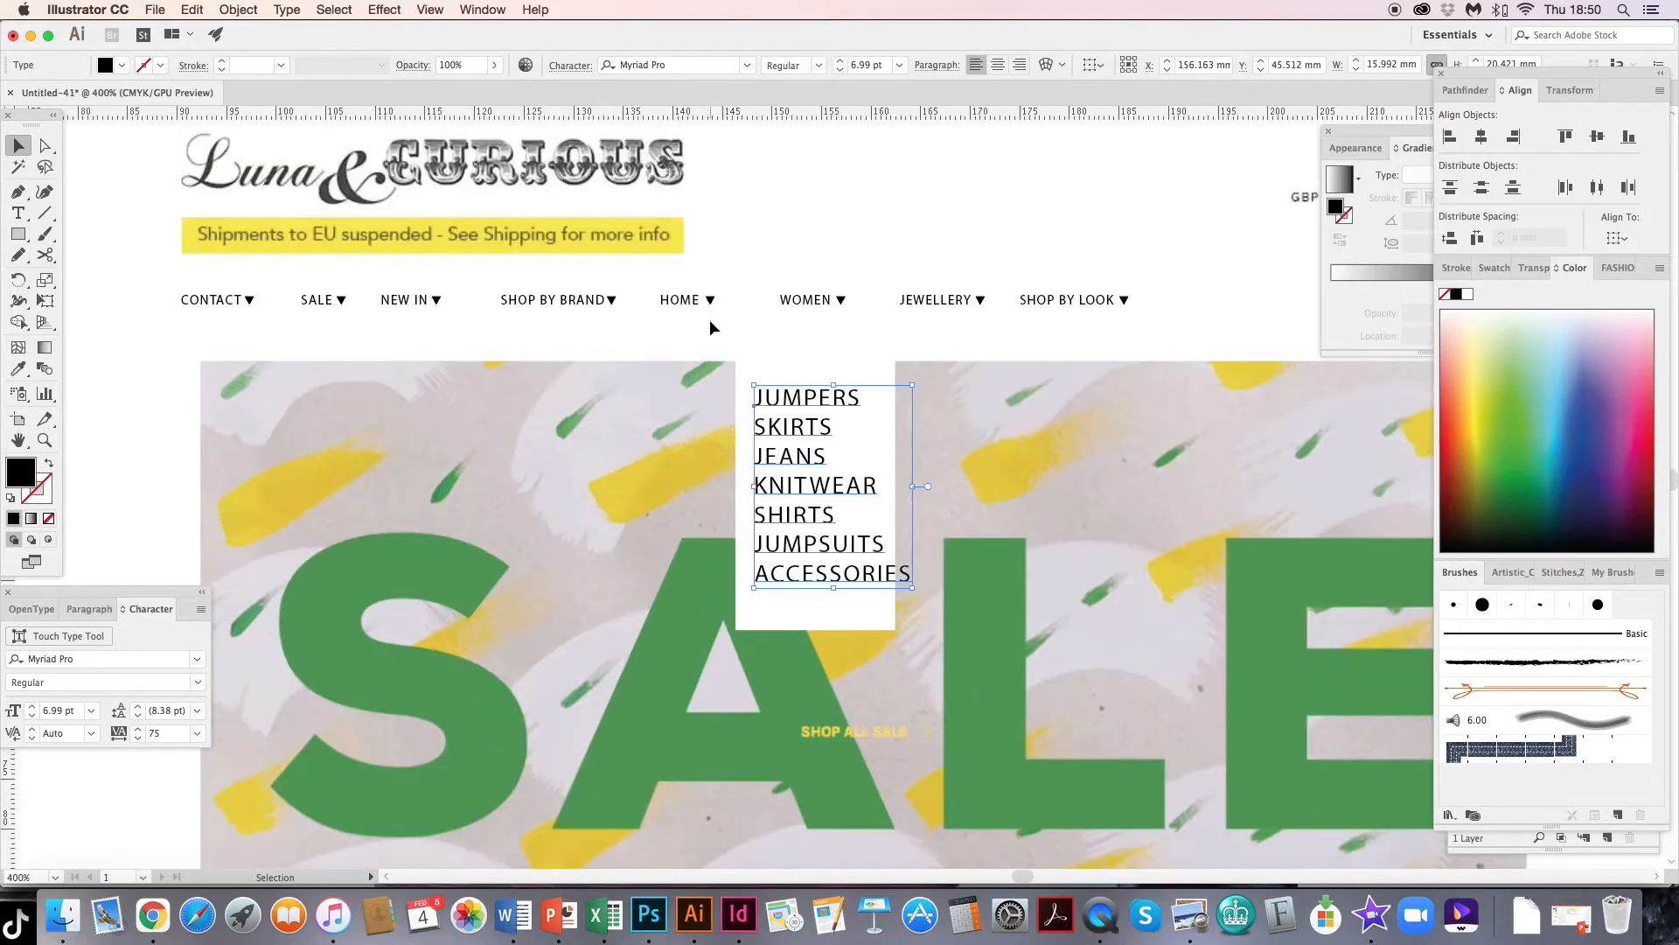
- Run the spelling check on the document's text and close the checker
left_click(289, 11)
mouse_move(193, 11)
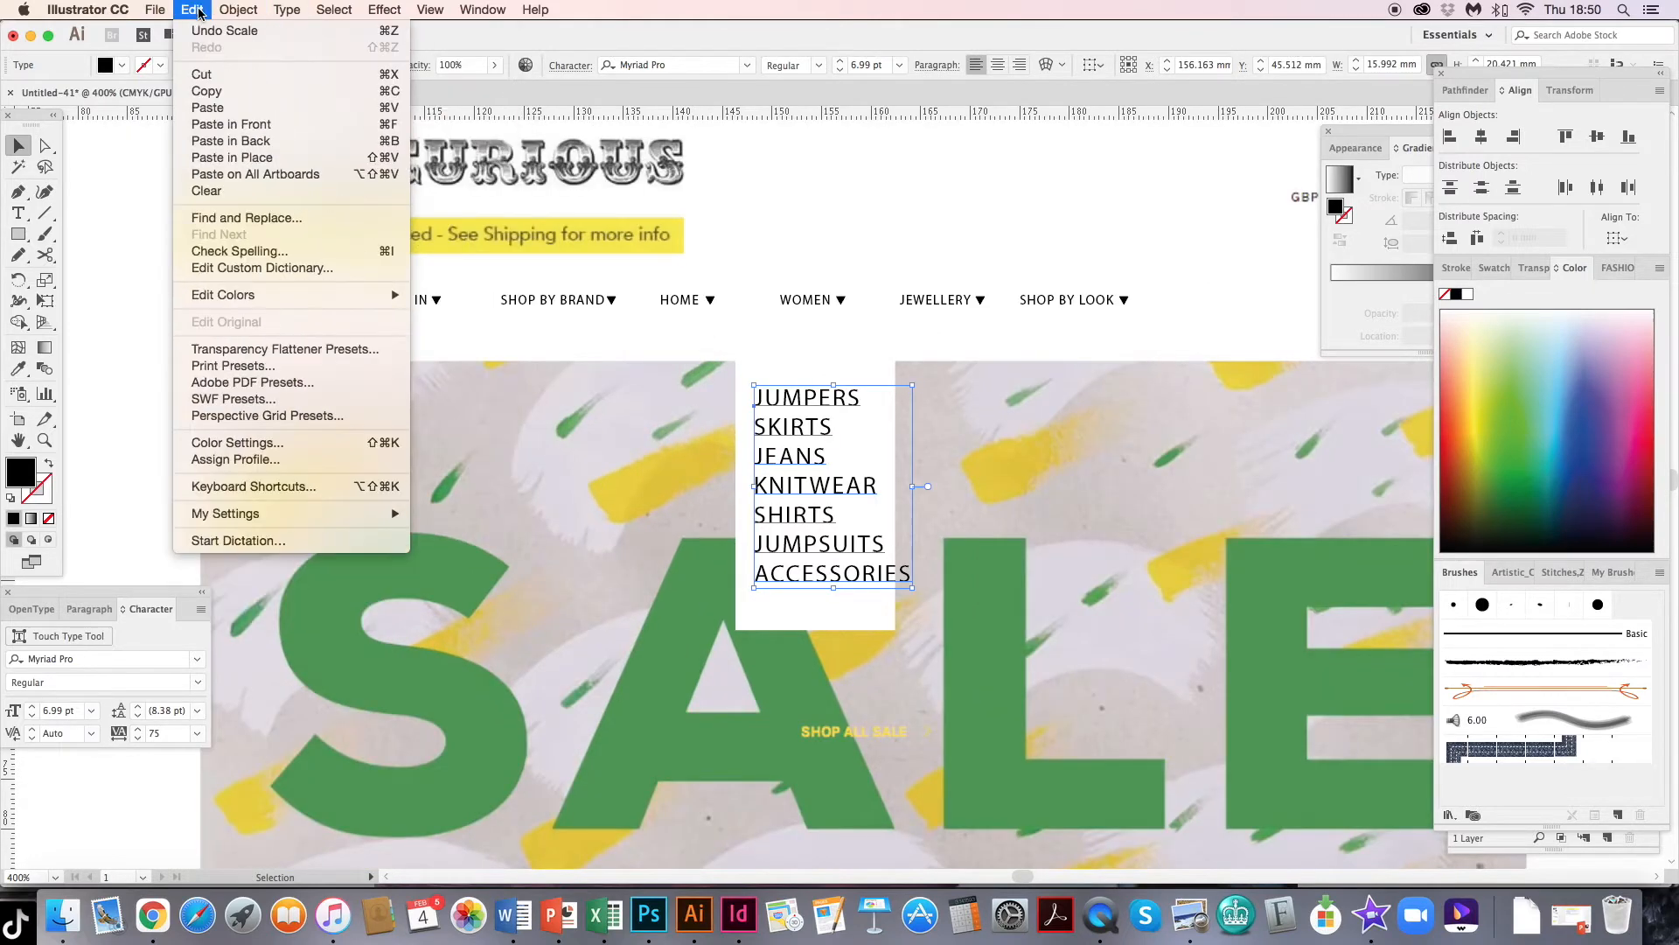
left_click(268, 251)
left_click(909, 300)
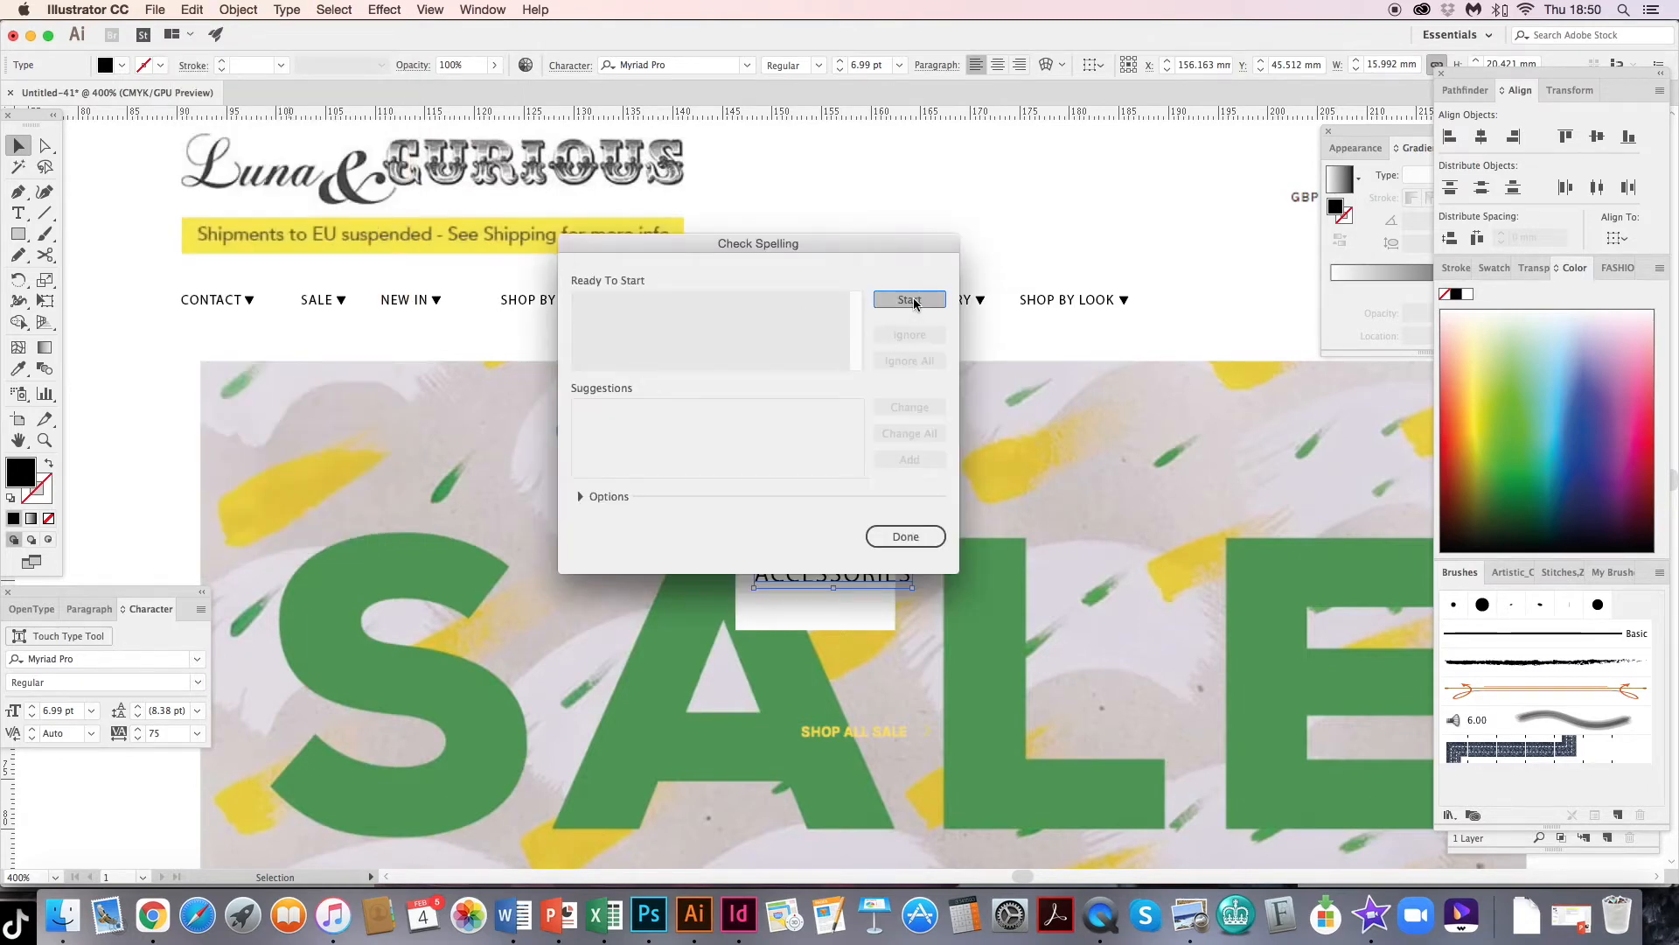
left_click(910, 537)
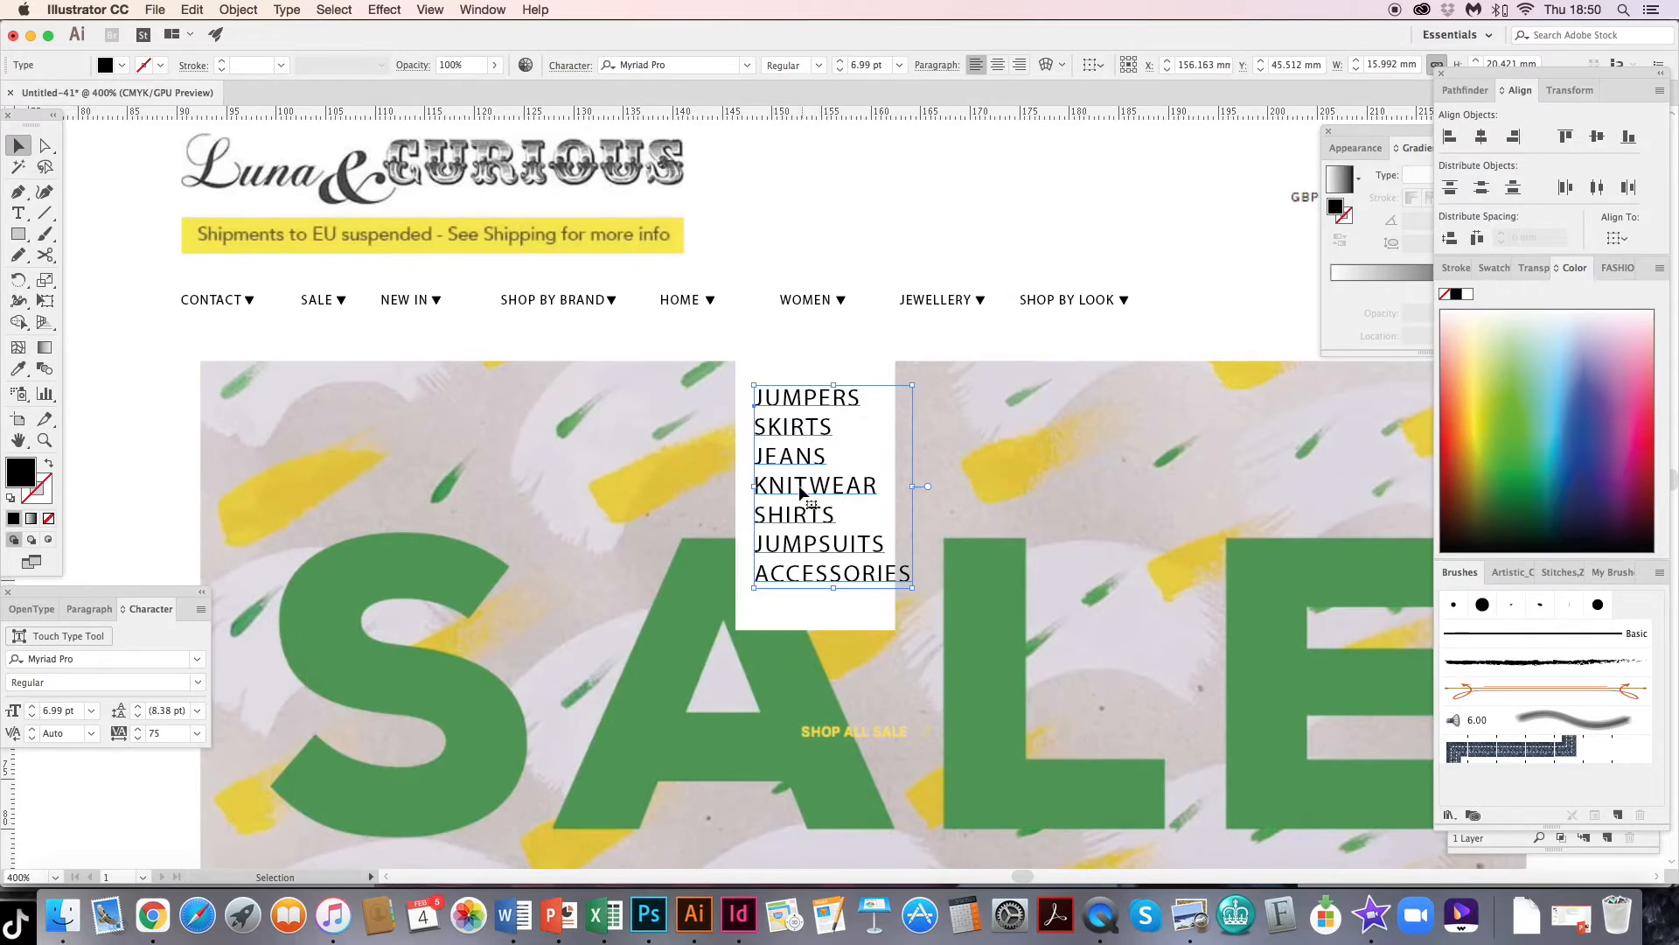
- Match the dropdown list's text formatting to the HOME menu item with the Eyedropper
left_click(18, 368)
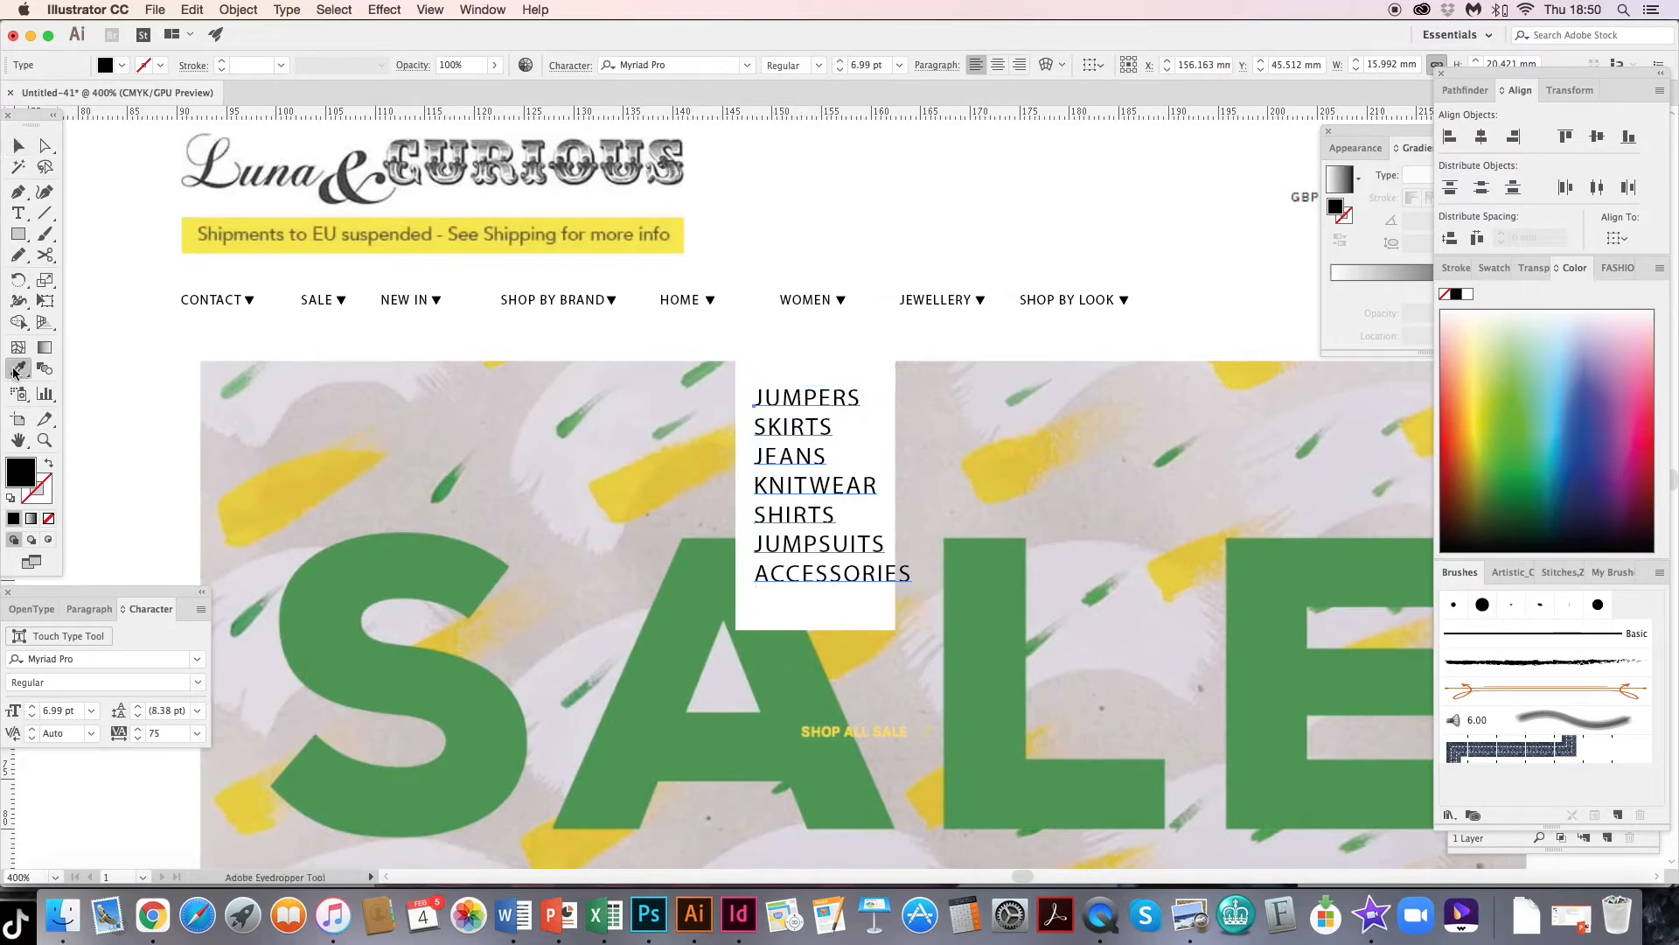
left_click(684, 297)
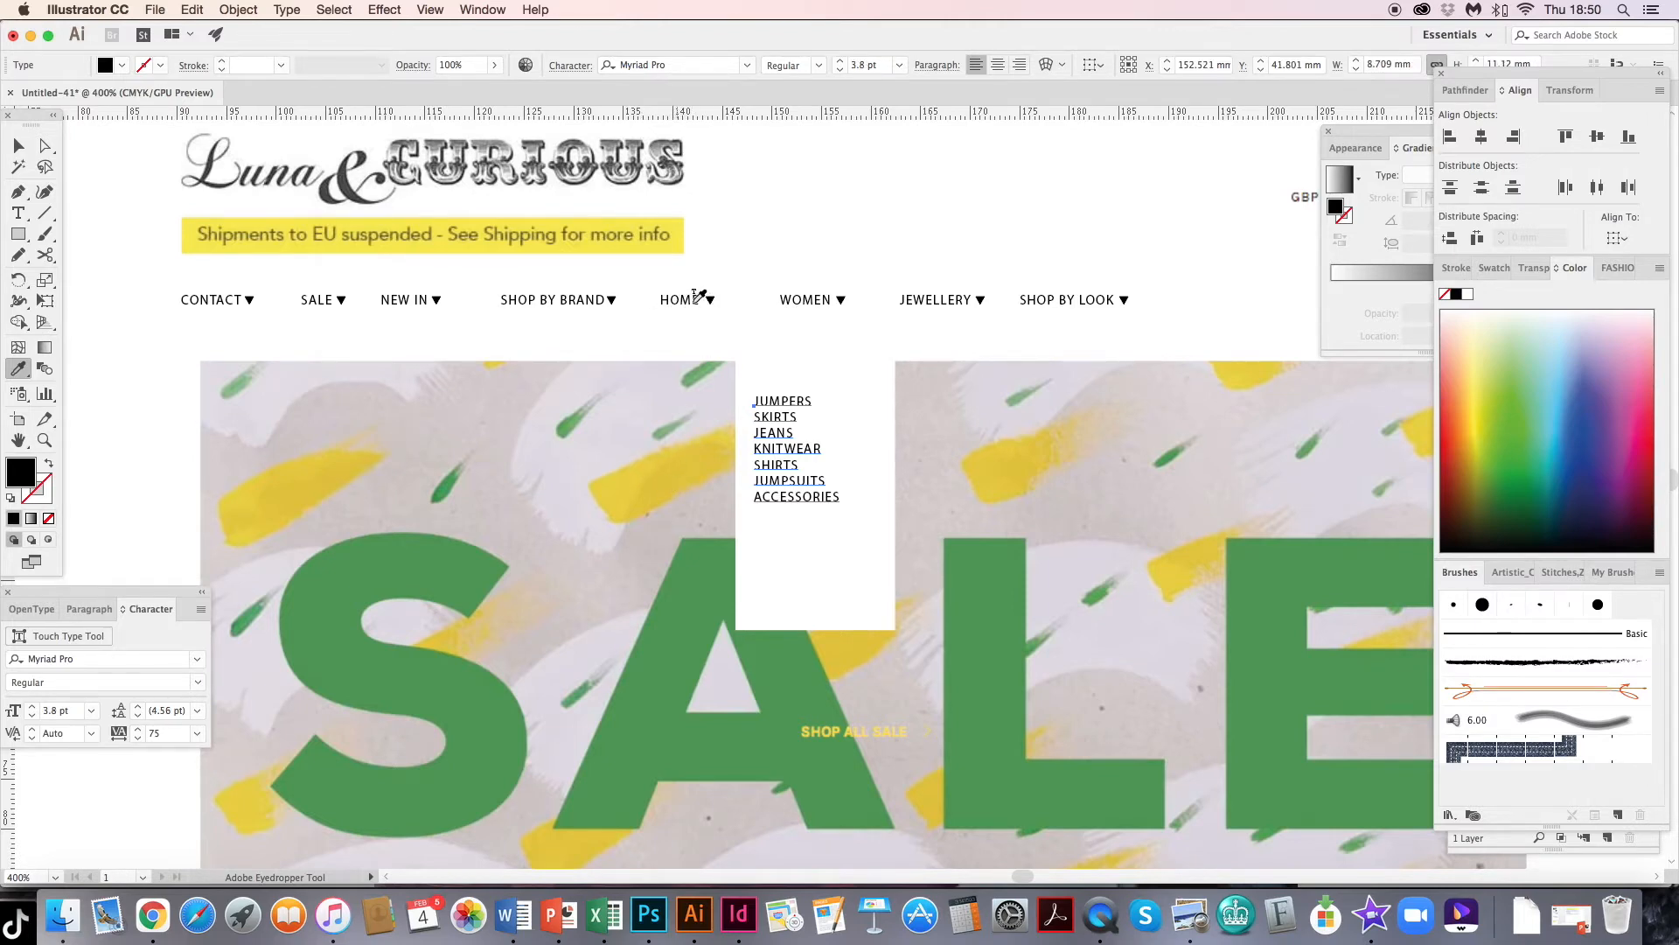
- Set the dropdown list's tracking to 100 in the character settings, after trying 200
left_click_drag(156, 599, 186, 602)
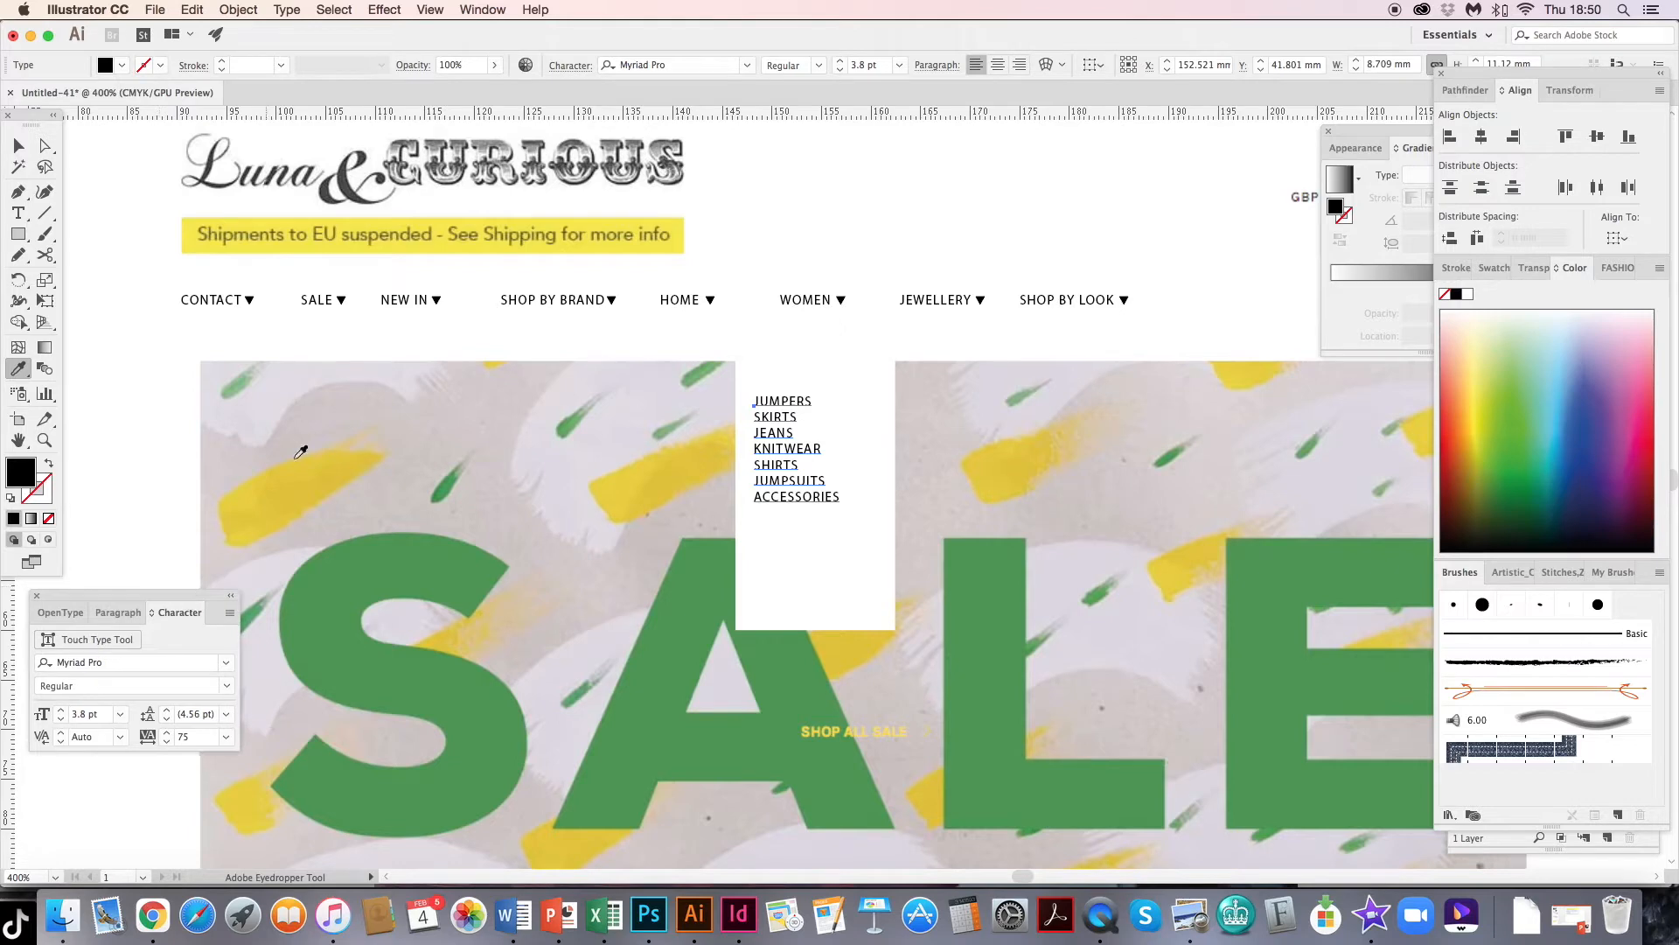
left_click(483, 9)
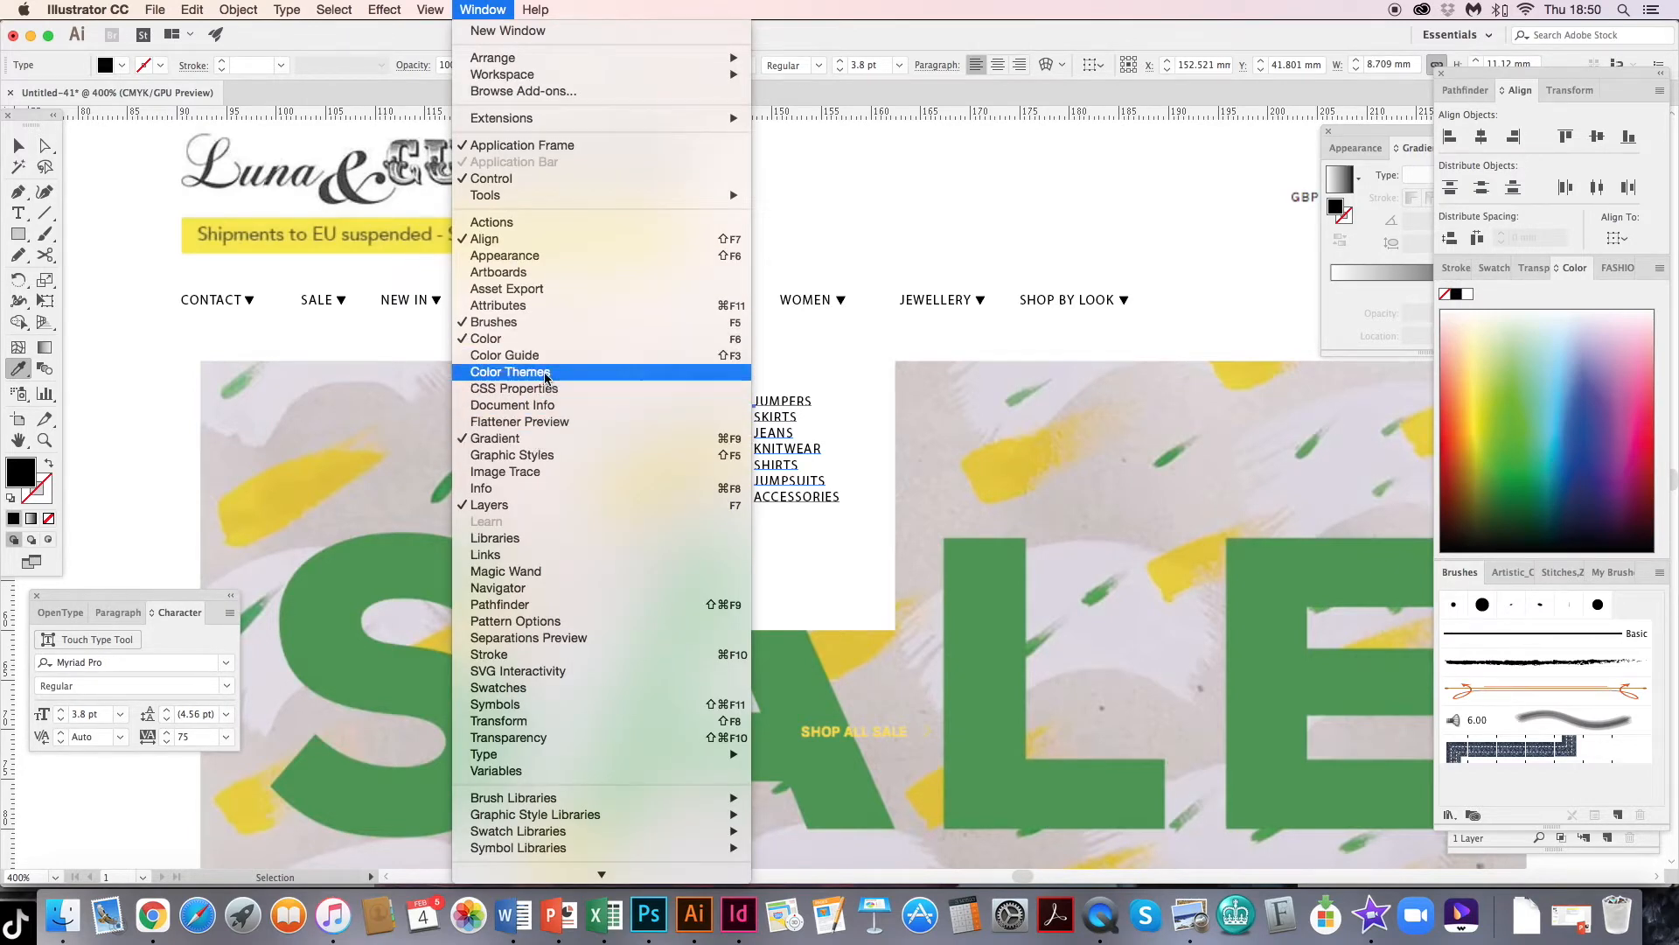
mouse_move(746, 756)
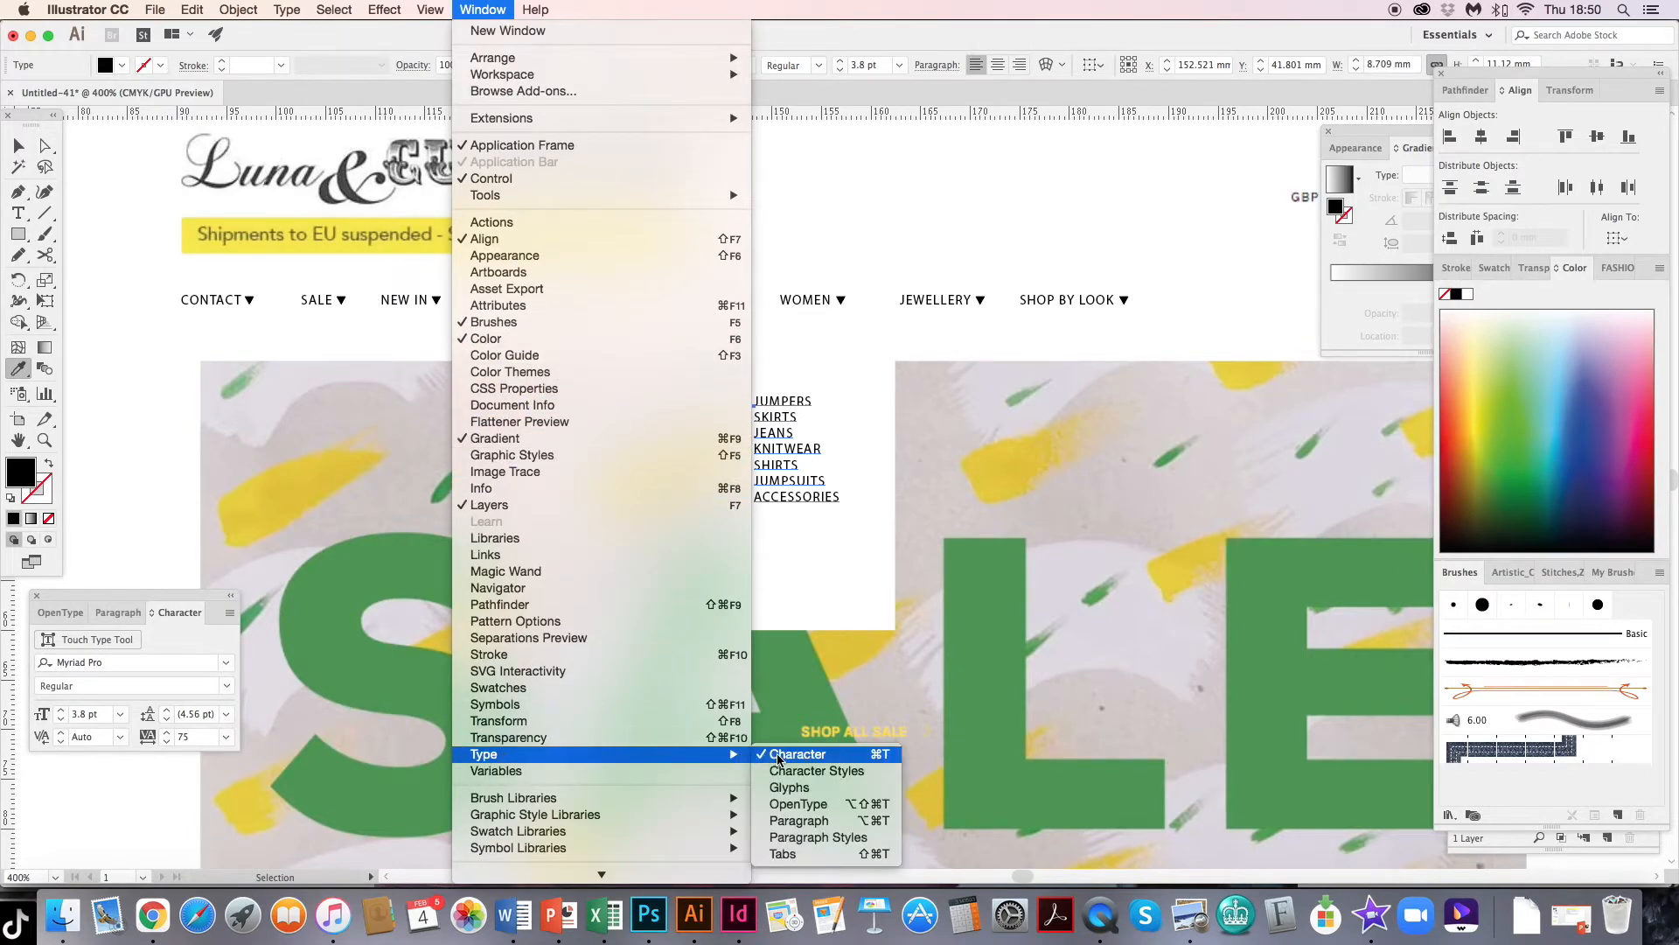
left_click(187, 611)
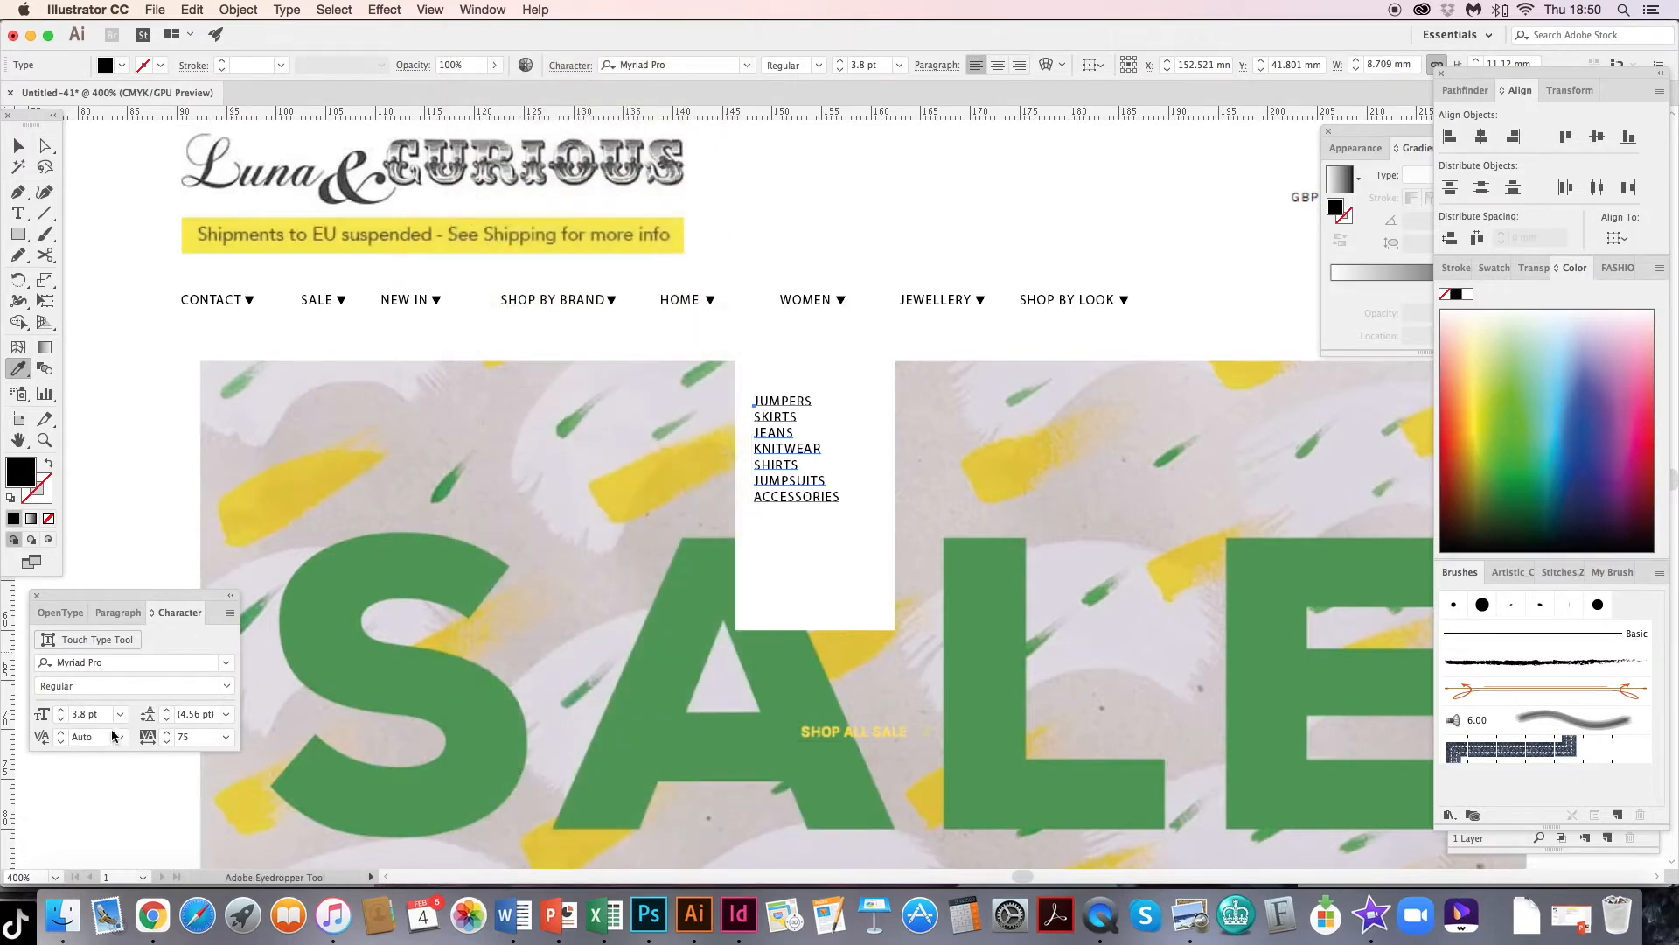
left_click(225, 737)
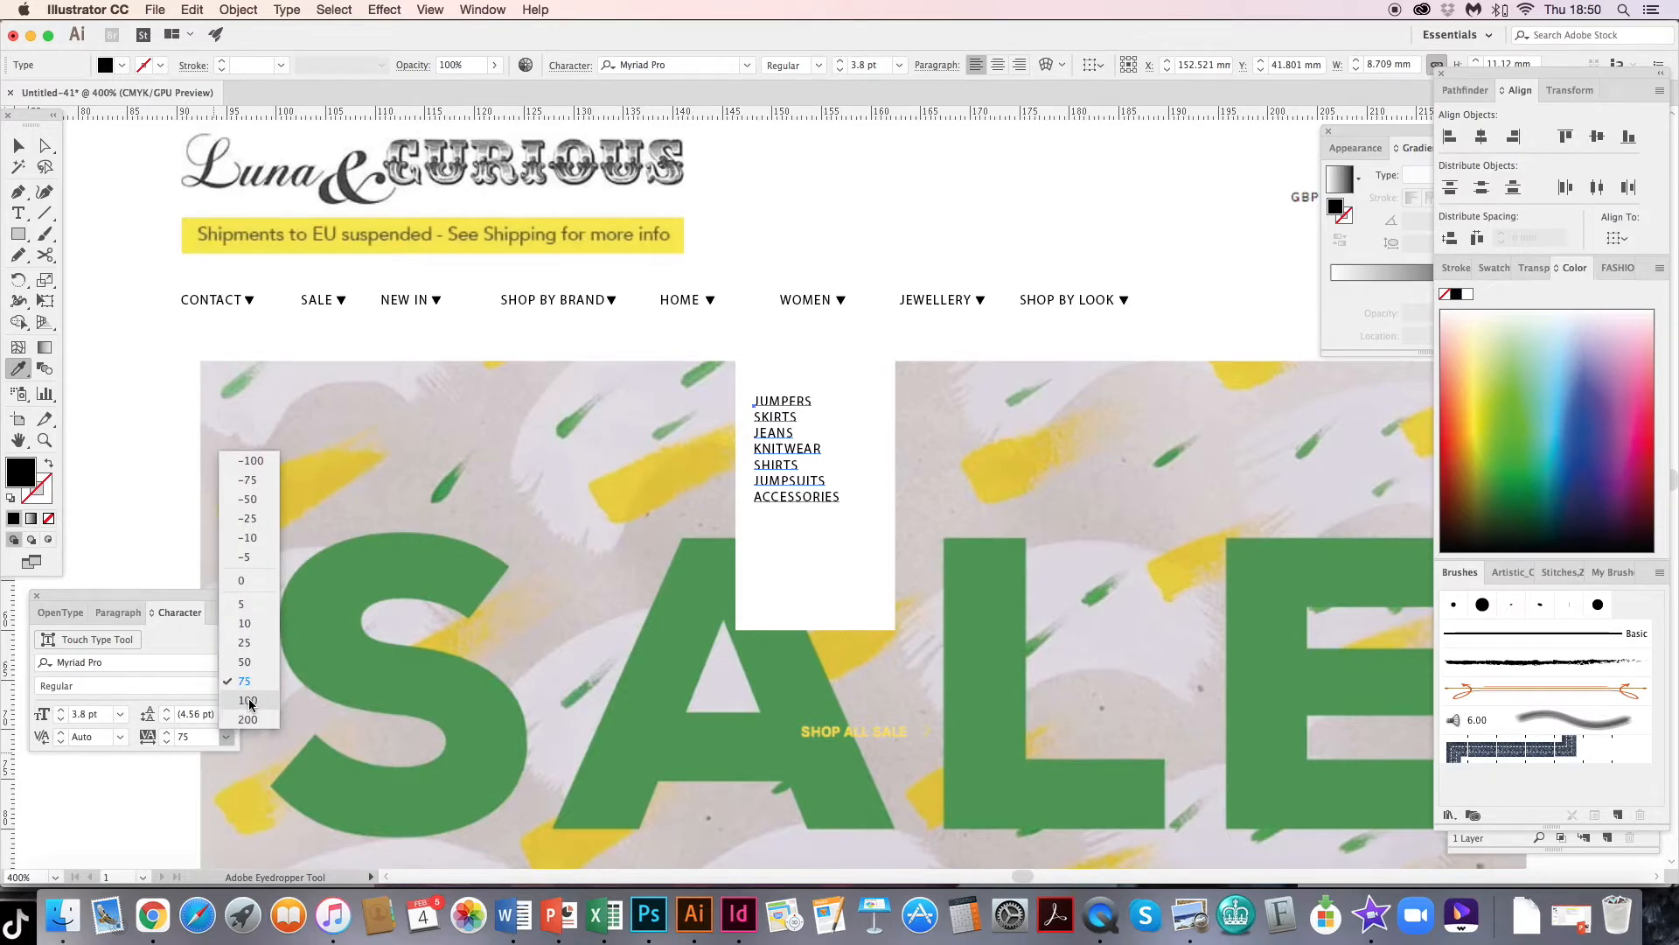
left_click(248, 702)
left_click(226, 737)
left_click(252, 722)
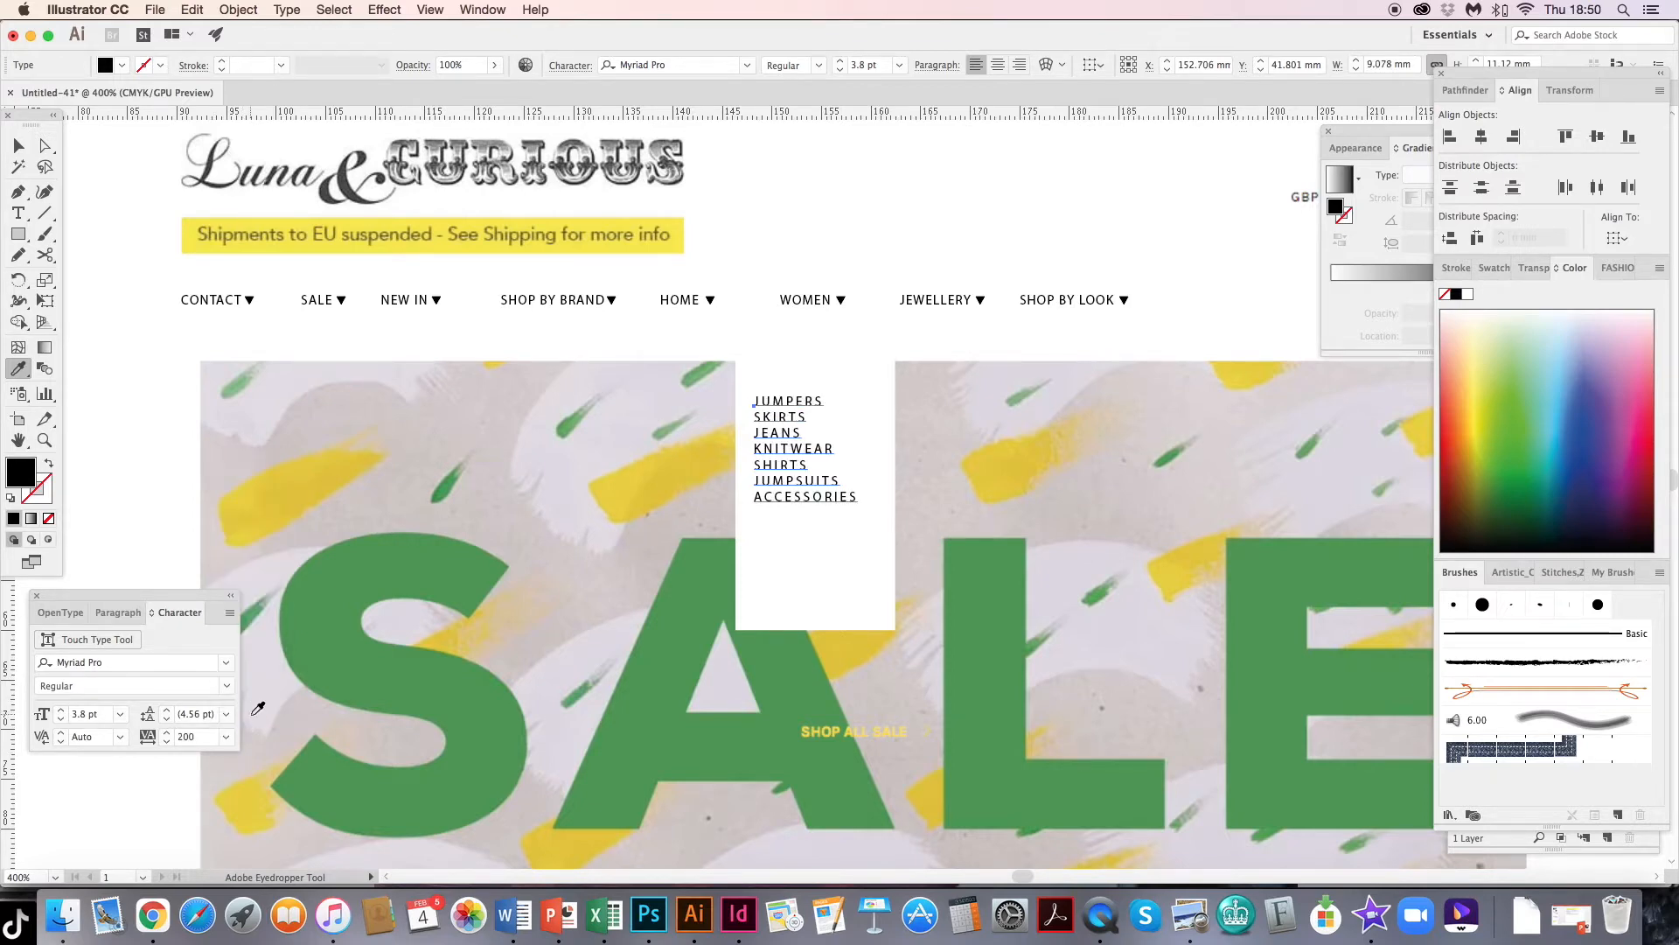
left_click(226, 736)
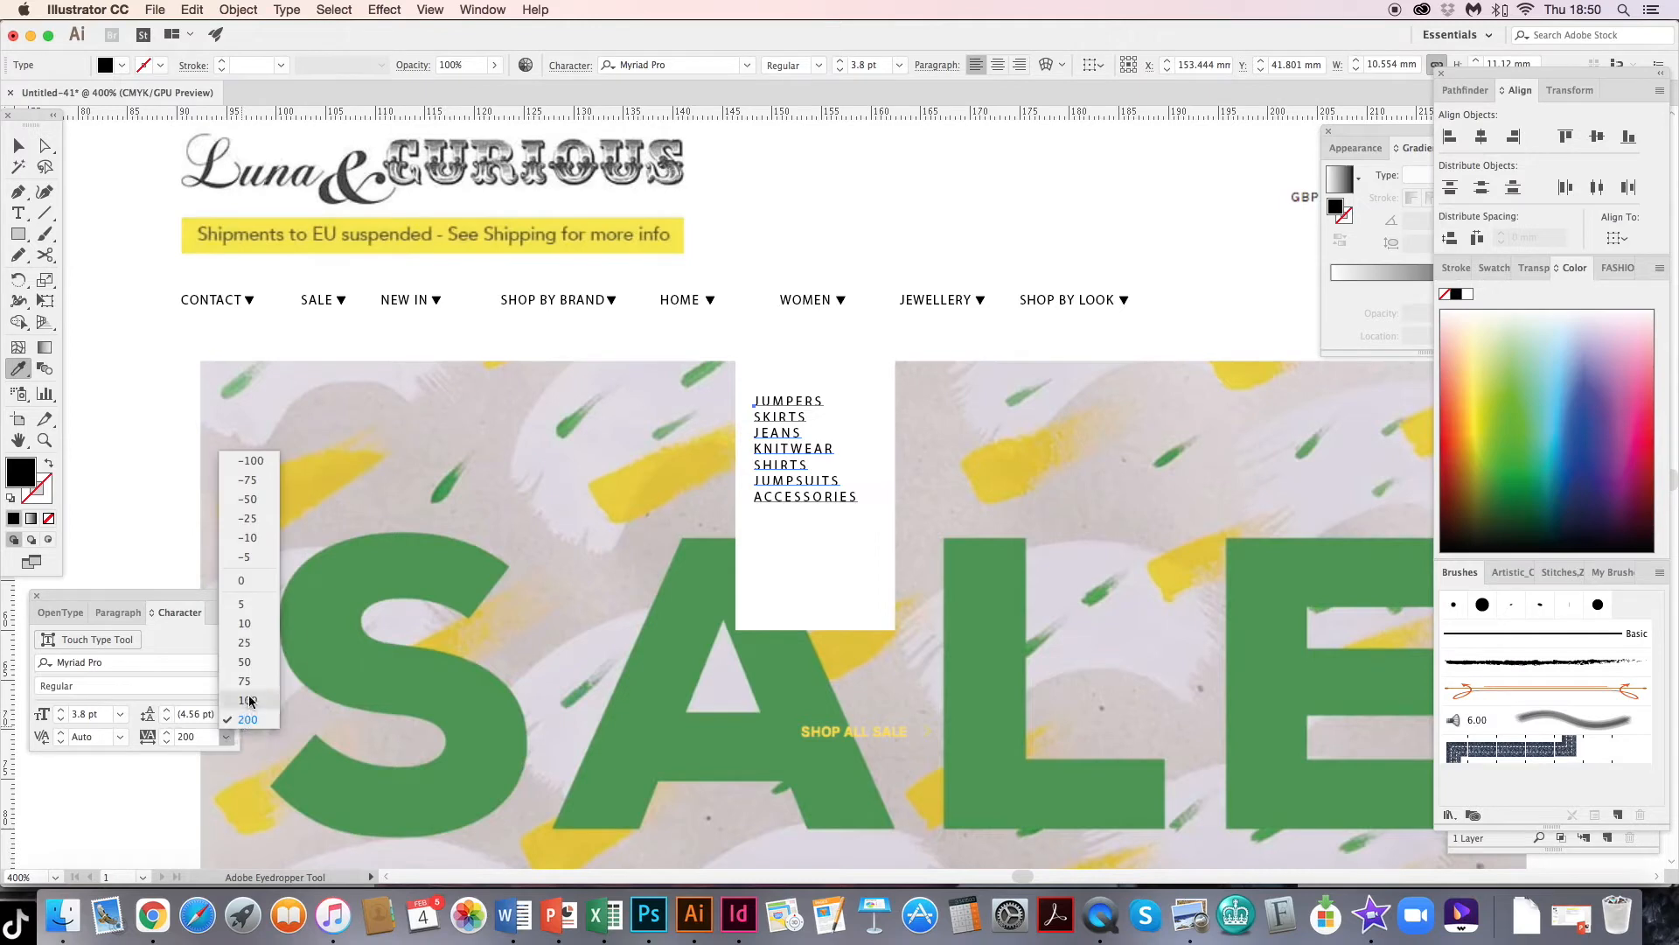
left_click(253, 704)
- Increase the dropdown list's leading to 8 pt to spread its lines apart
left_click(167, 708)
left_click(167, 708)
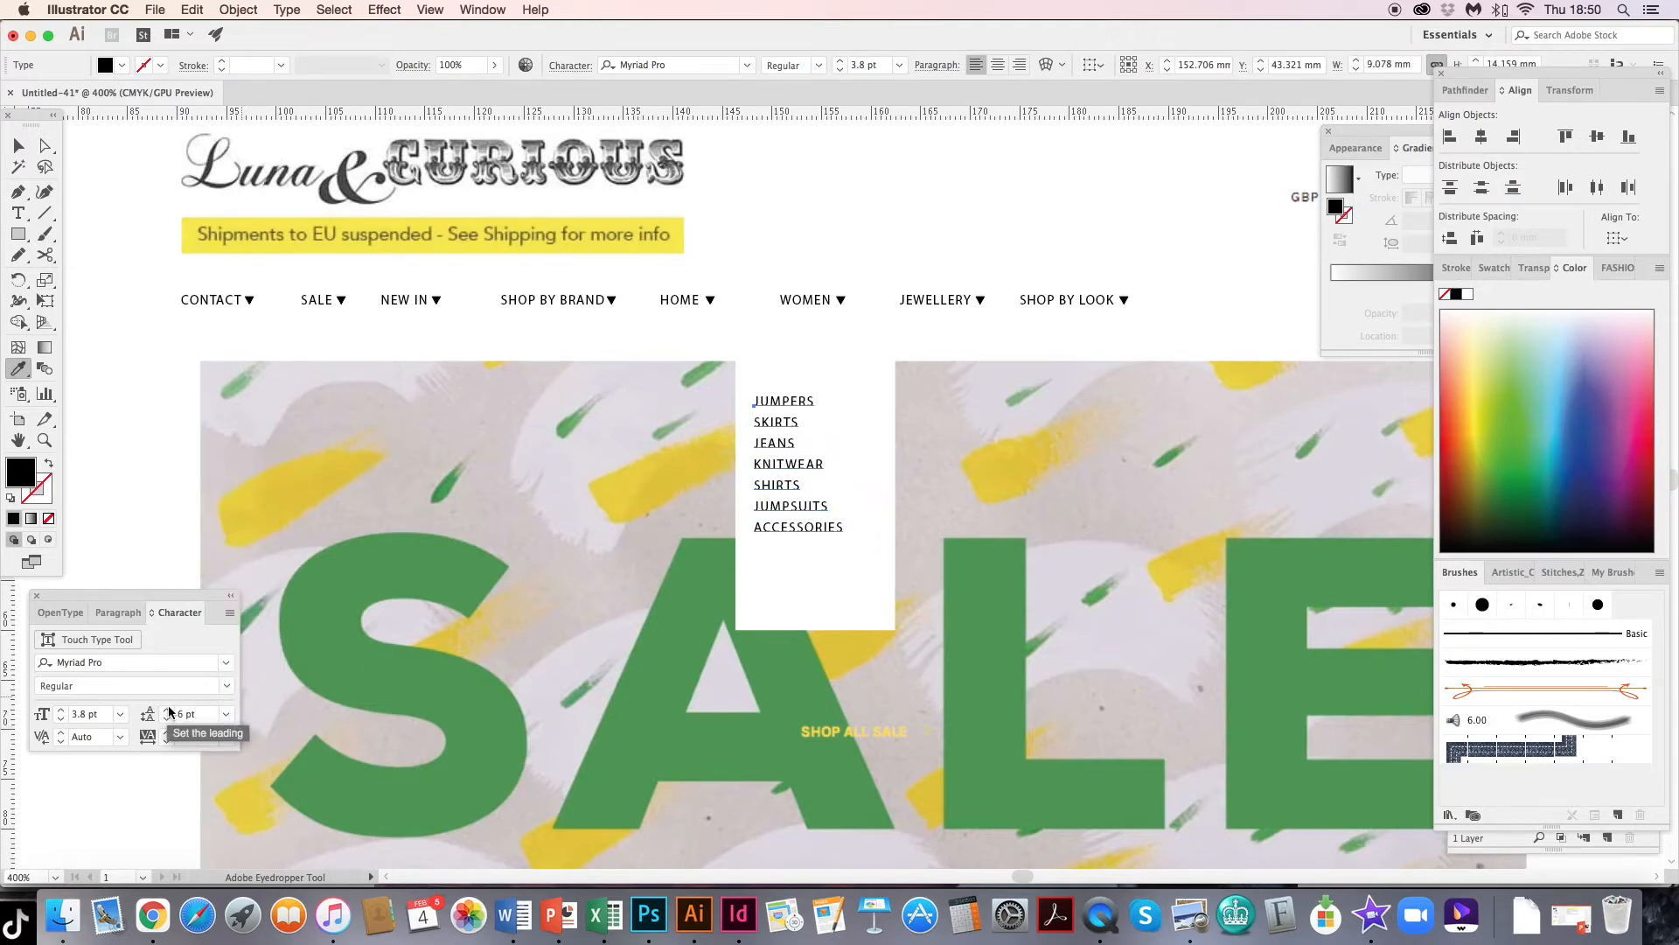
left_click(168, 709)
left_click(167, 710)
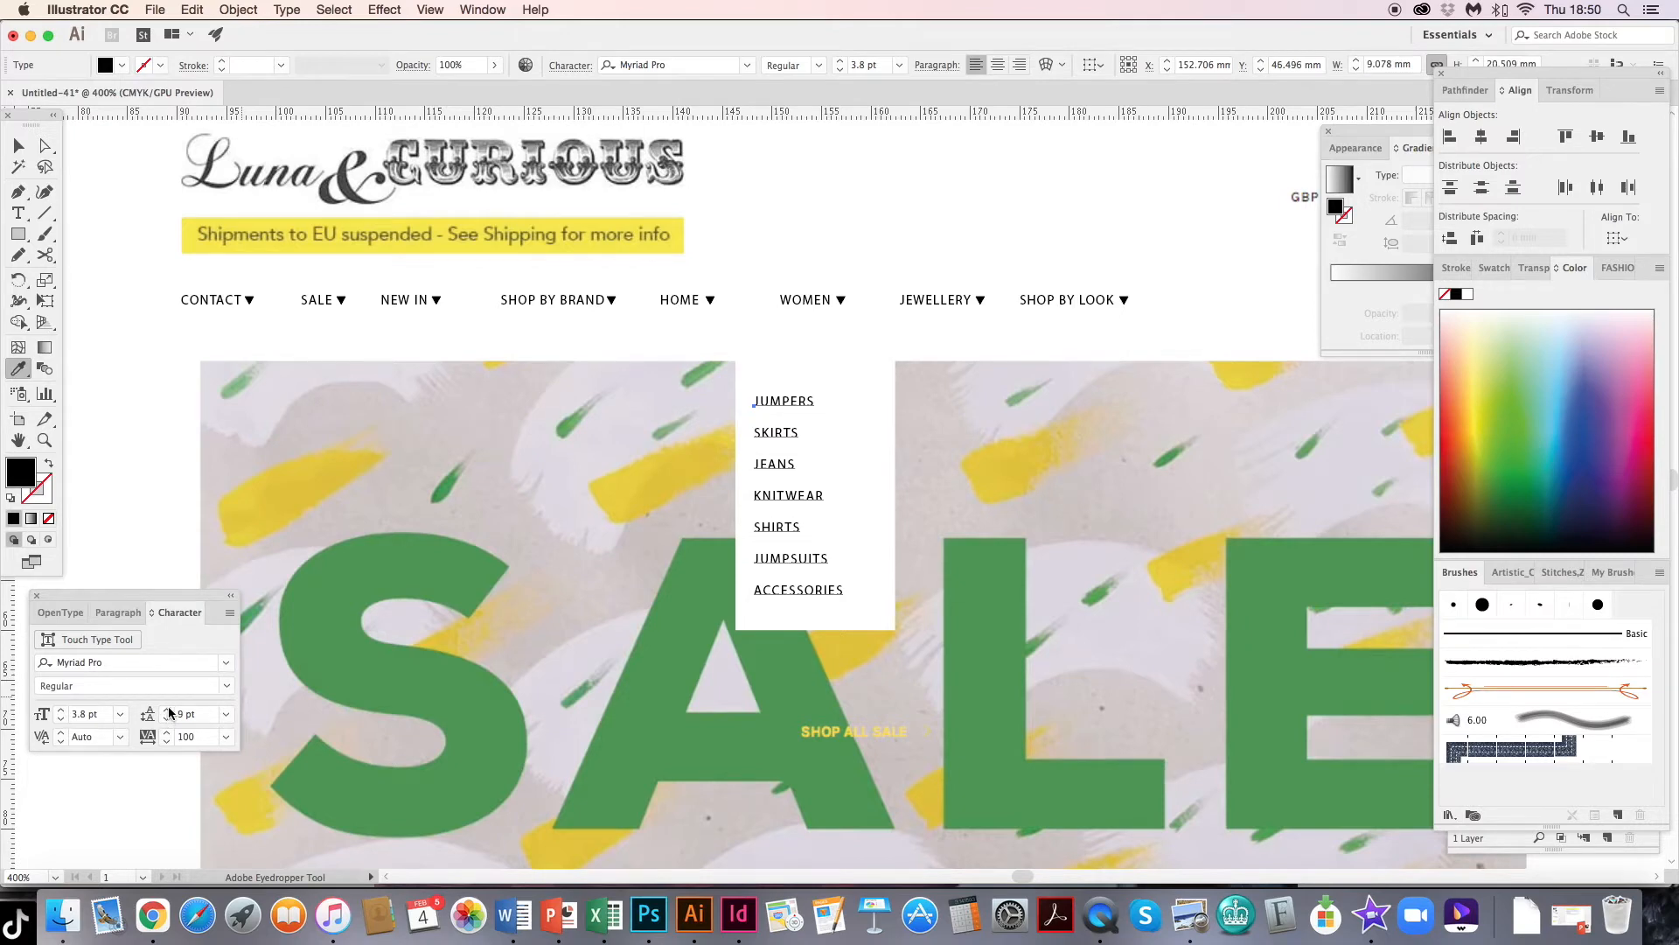
- Shift the text list slightly right inside the white rectangle, and move both together rightward to centre them under WOMEN
key("v")
left_click_drag(800, 427, 813, 424)
left_click(871, 376, "shift")
left_click_drag(868, 371, 882, 370)
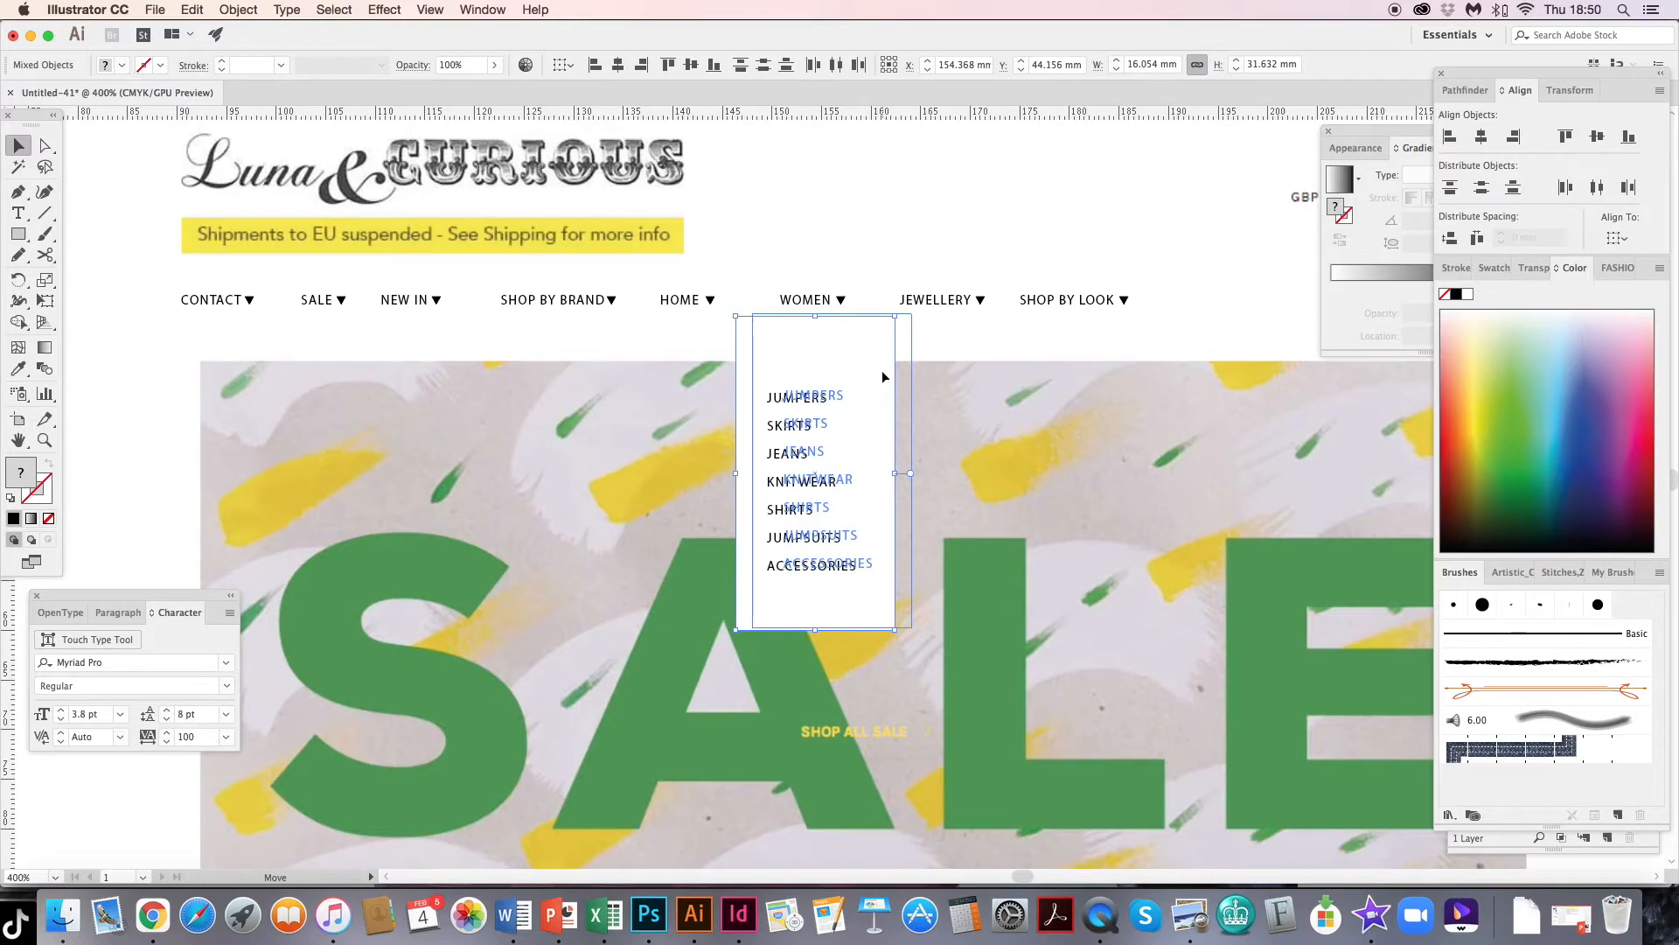
- Resize the white dropdown rectangle to about 14.17 × 24.72 mm so it fits closely around the clothing list
left_click(772, 649)
left_click(808, 610)
left_click_drag(910, 628, 897, 589)
left_click_drag(753, 314, 757, 317)
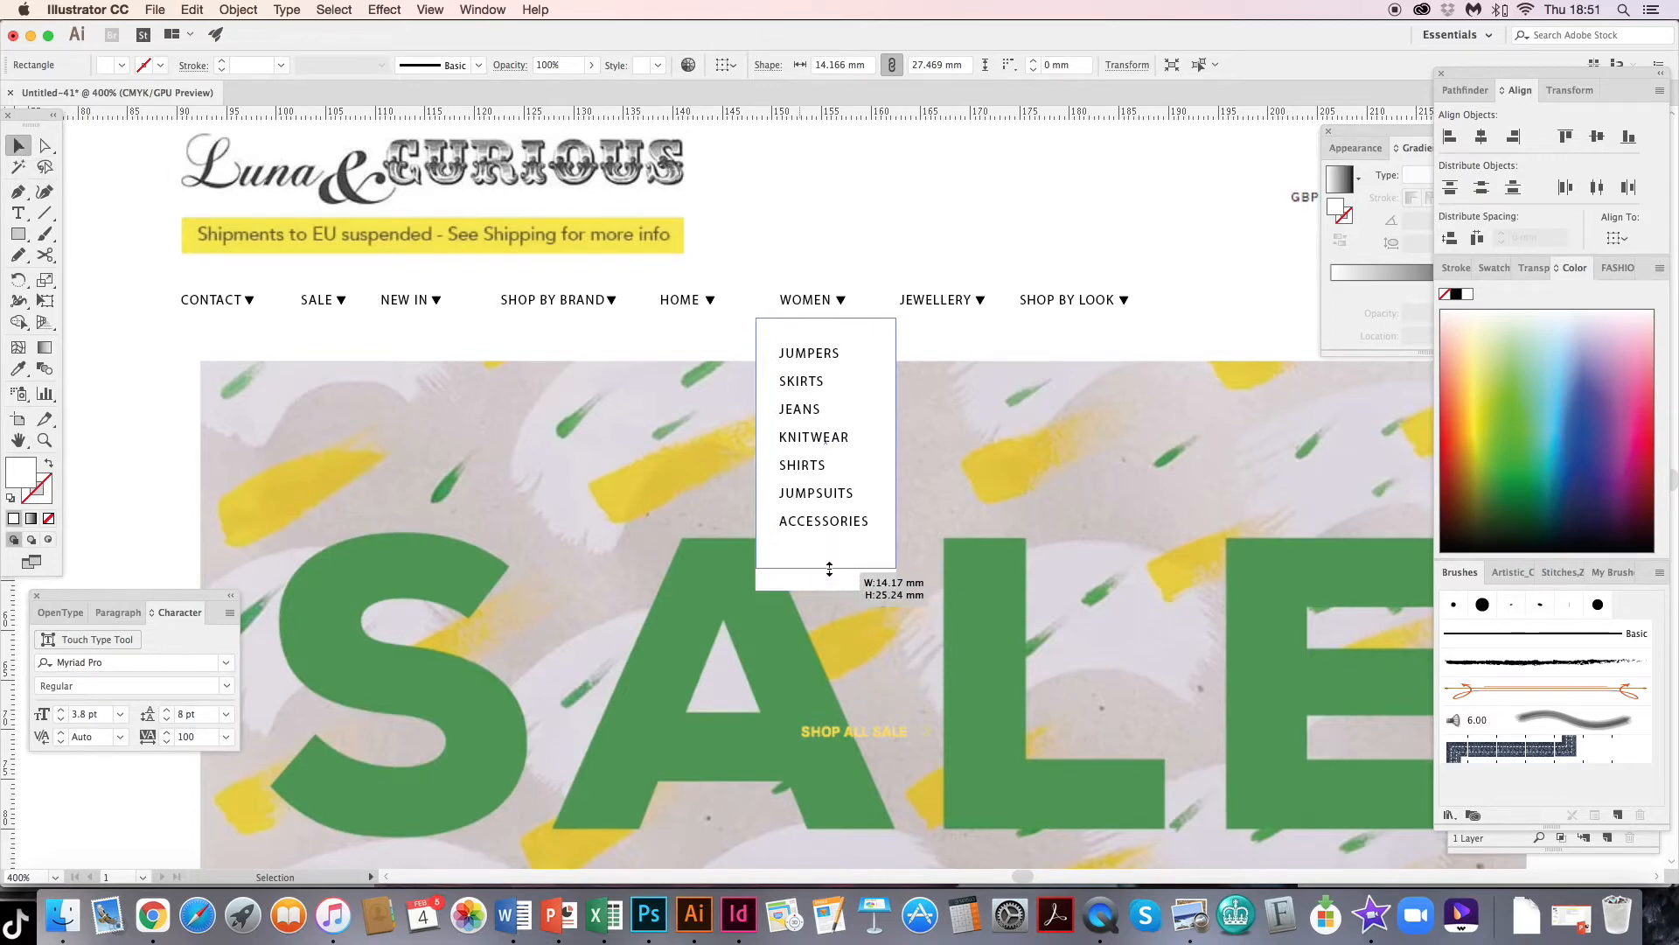
left_click_drag(825, 590, 825, 562)
left_click_drag(865, 440, 790, 492)
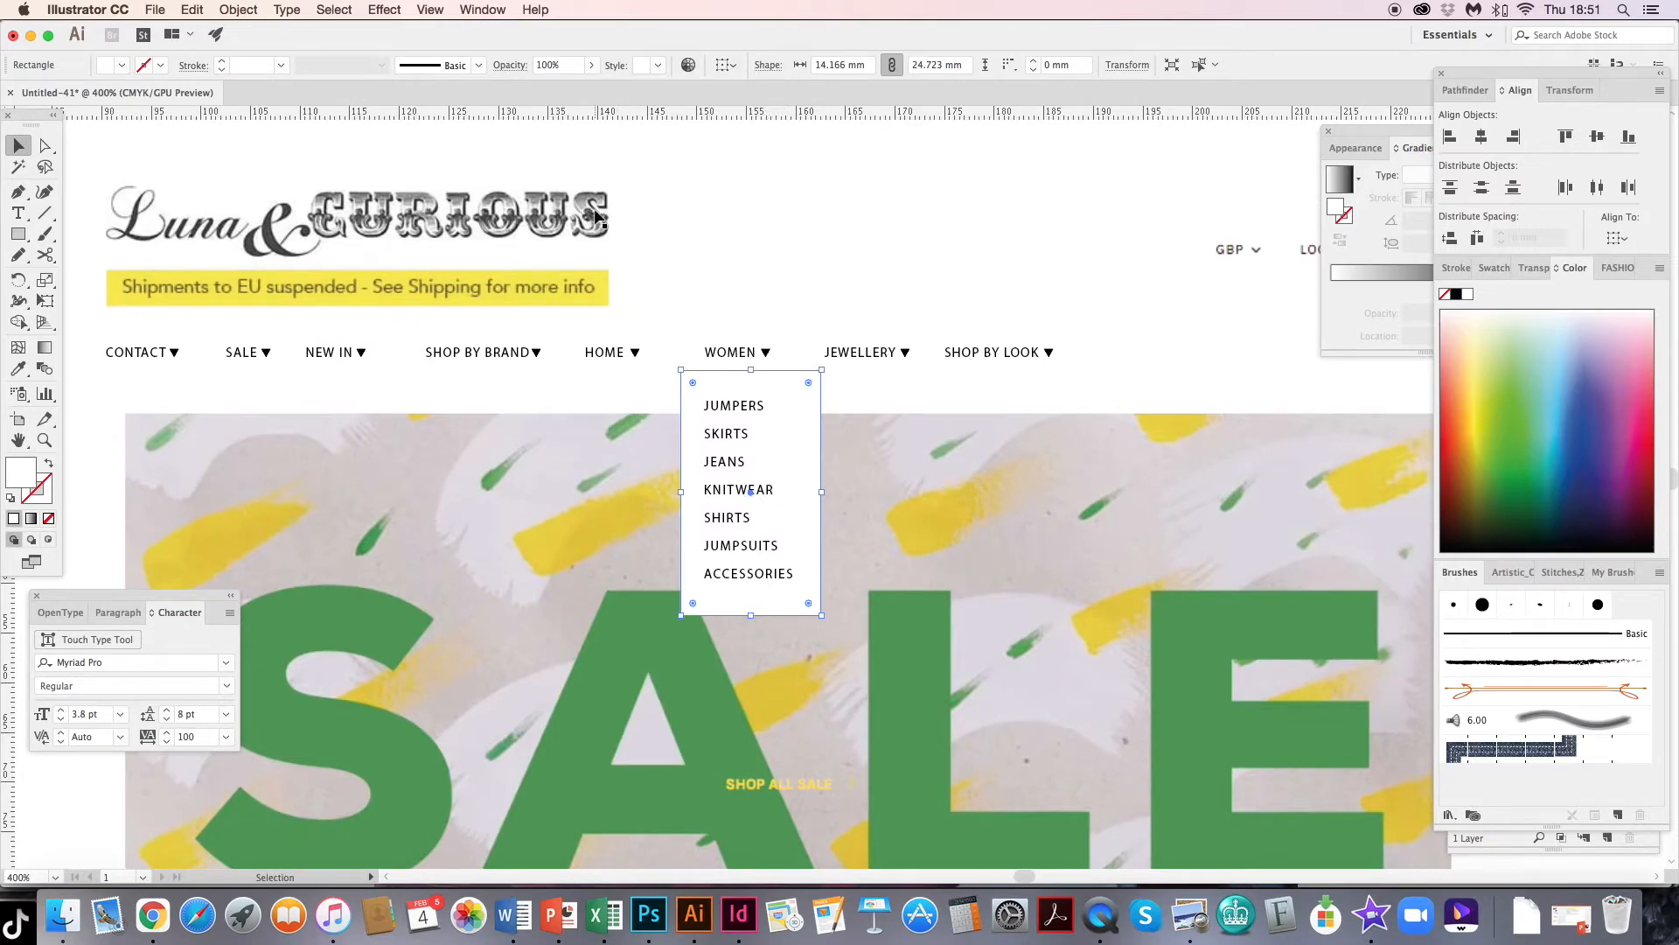
- Recolour the word KNITWEAR in the dropdown list with the grey swatch C=0 M=0 Y=0 K=50
left_click(698, 175)
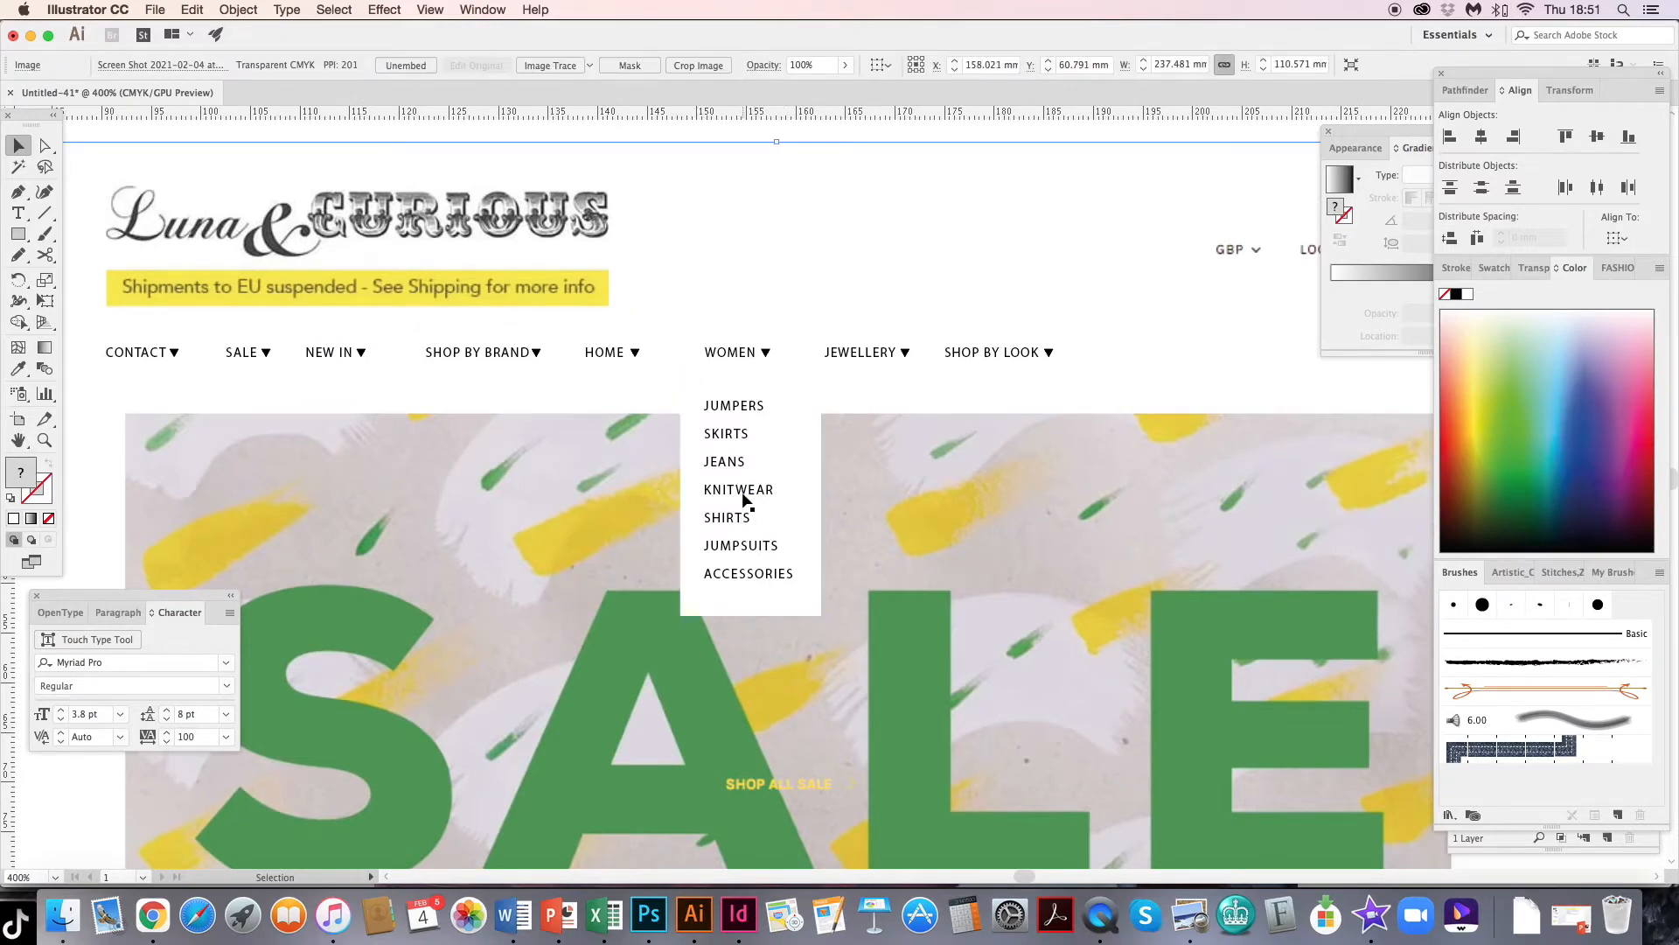
key("t")
left_click(770, 487)
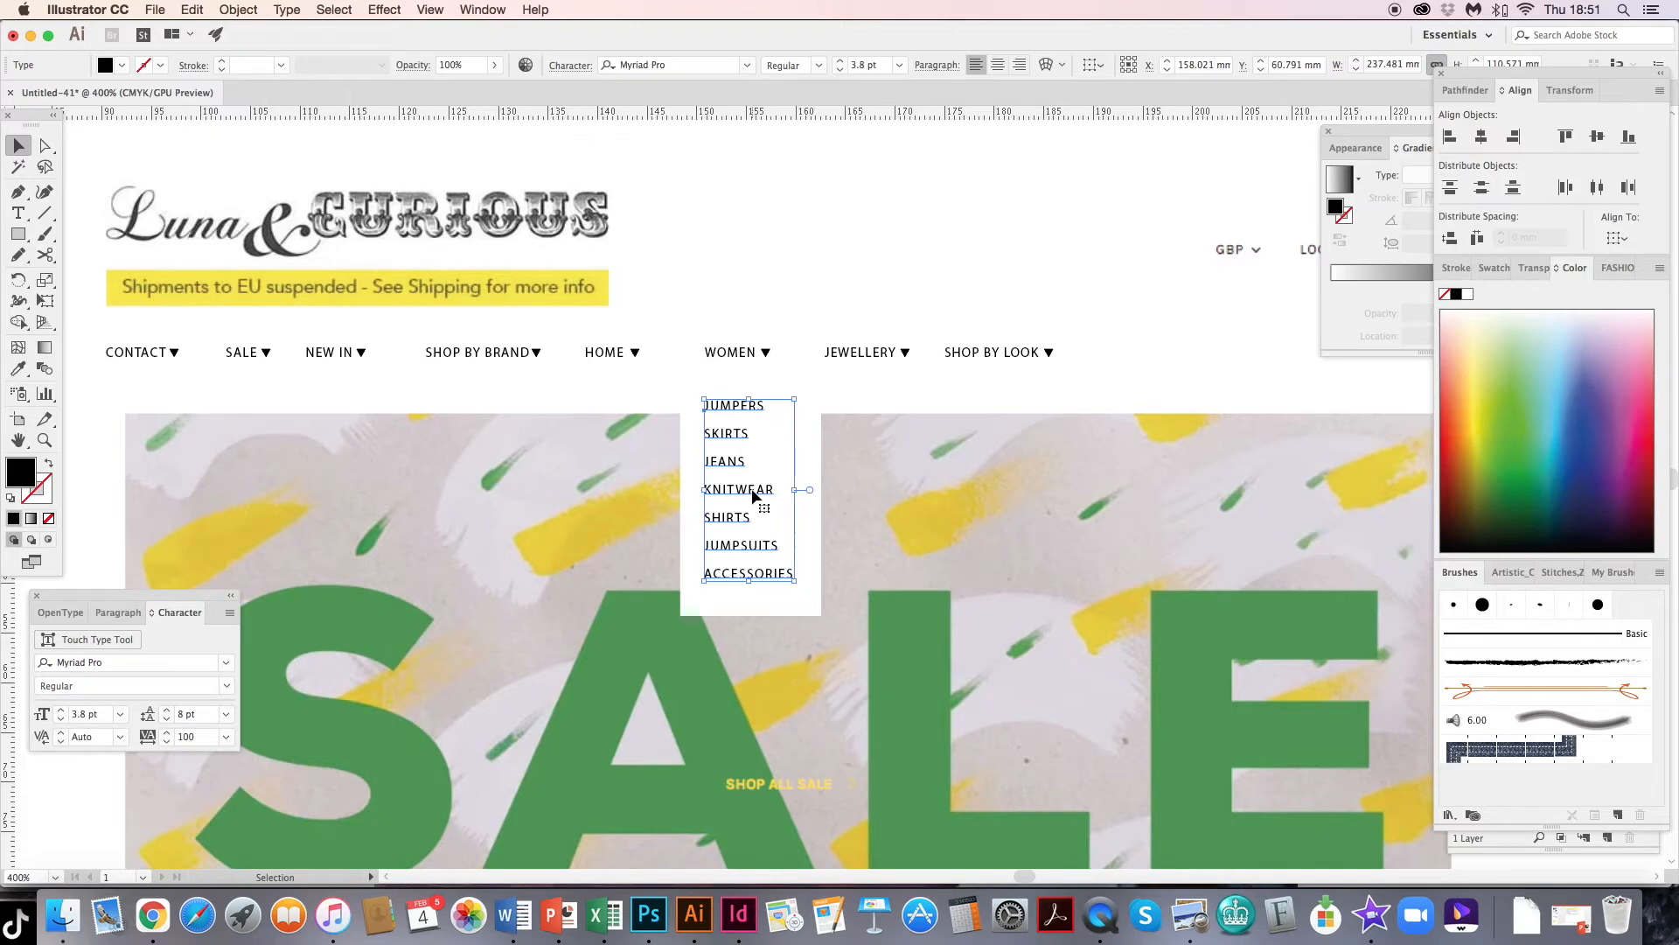
left_click_drag(766, 489, 710, 488)
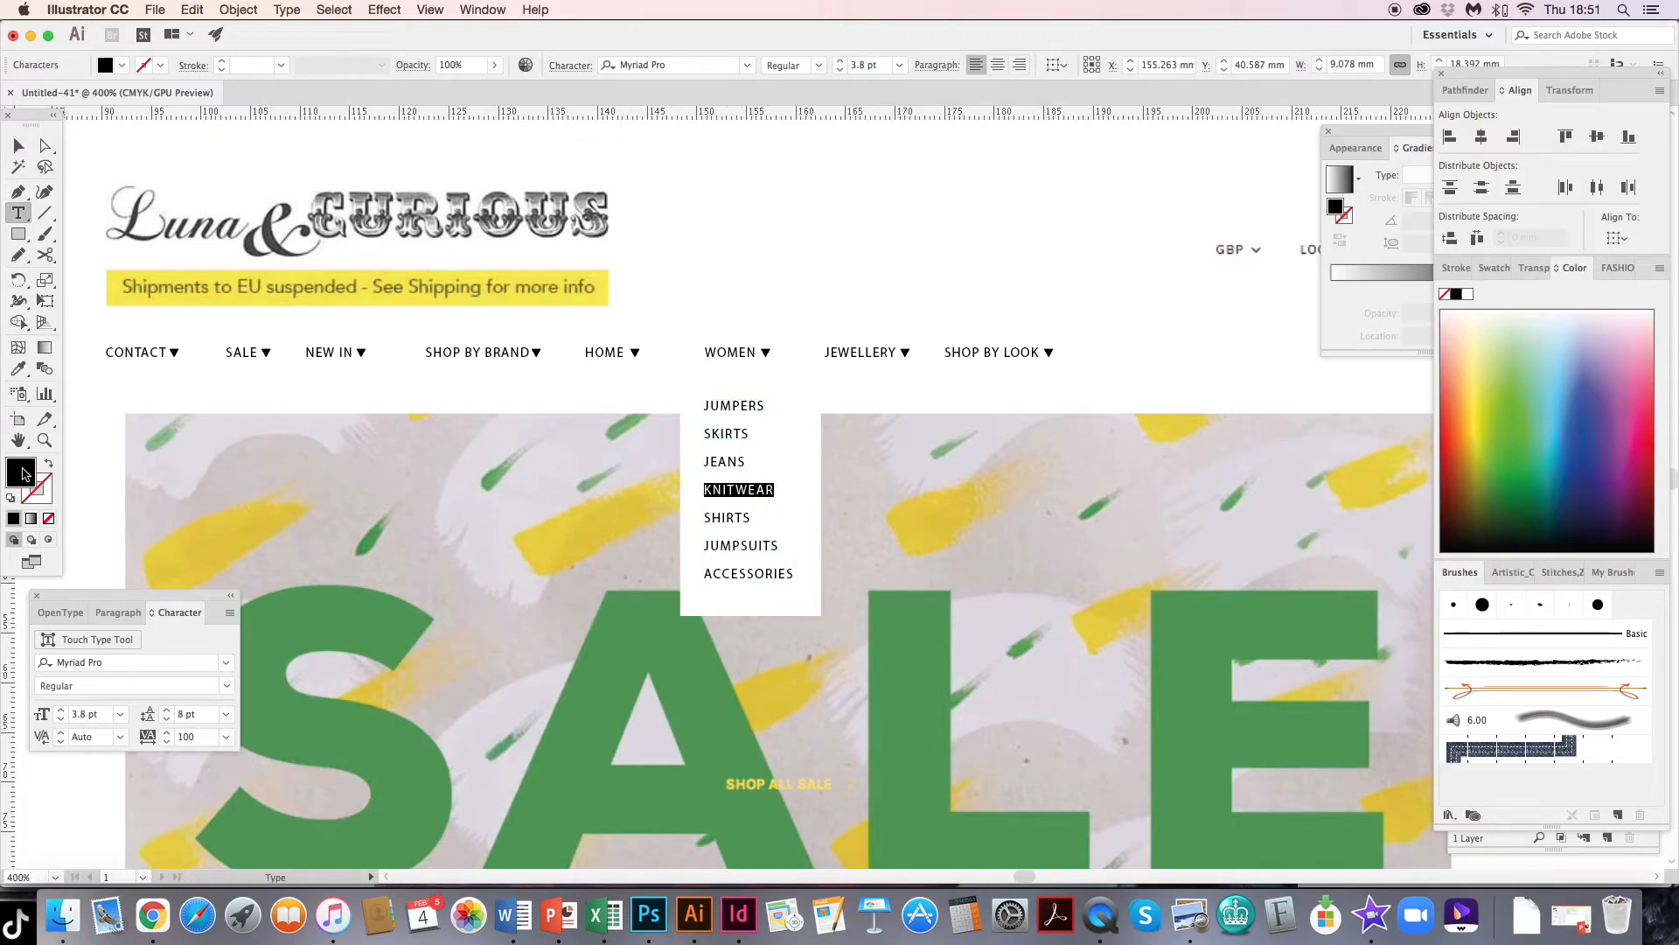
left_click(1499, 270)
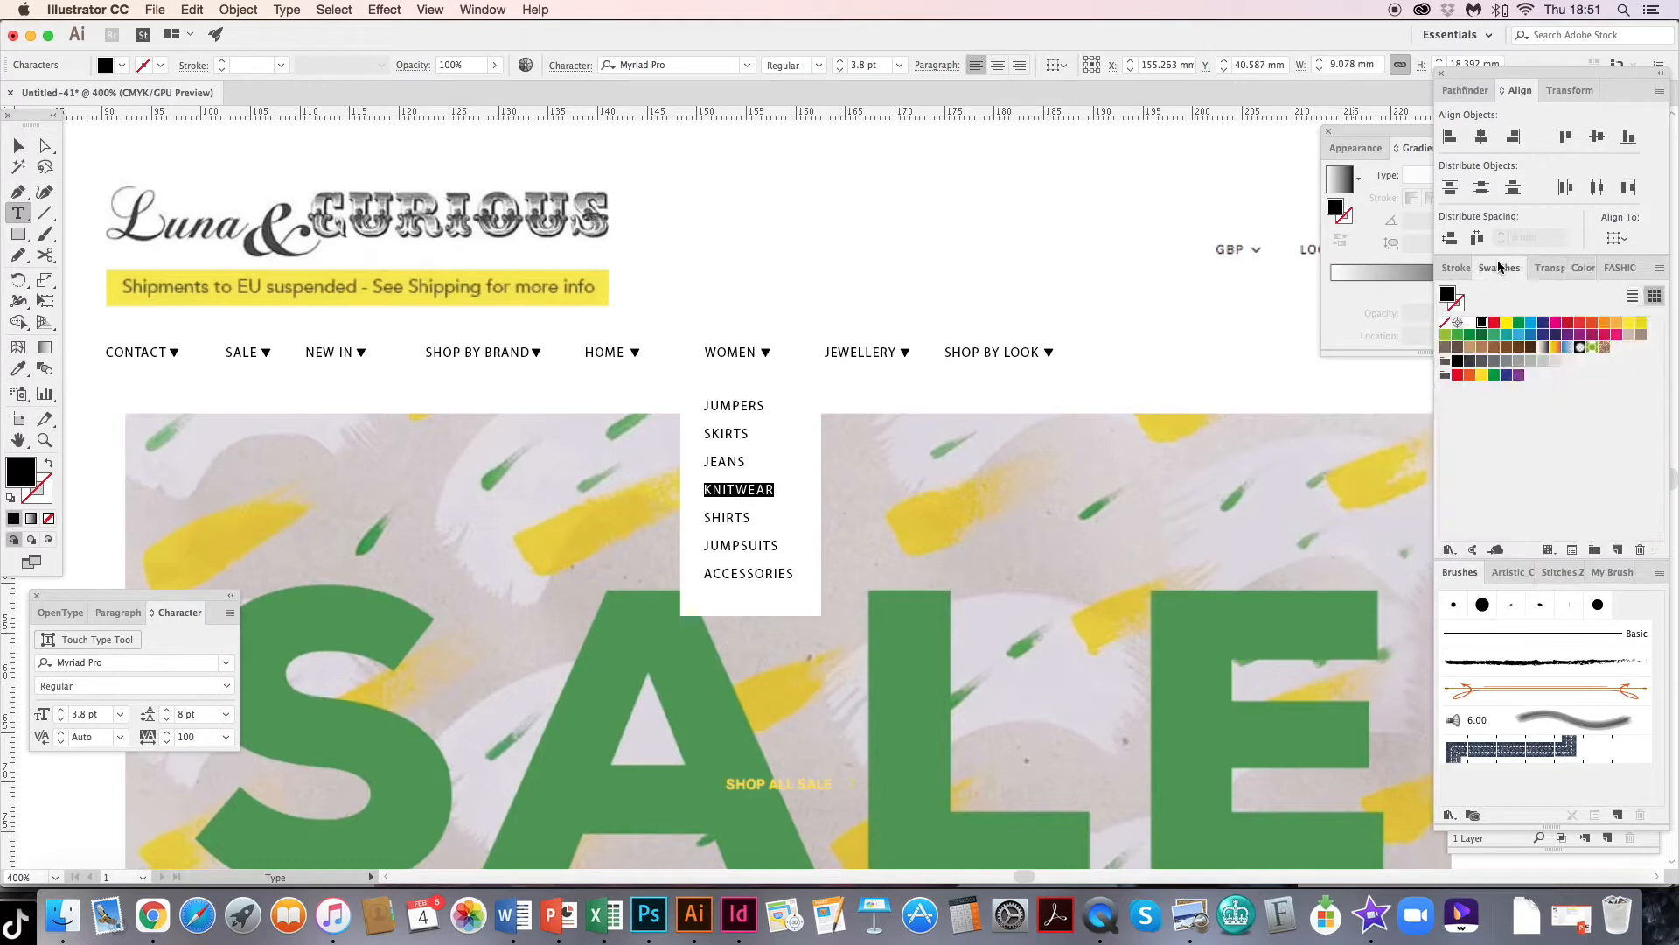
left_click(36, 497)
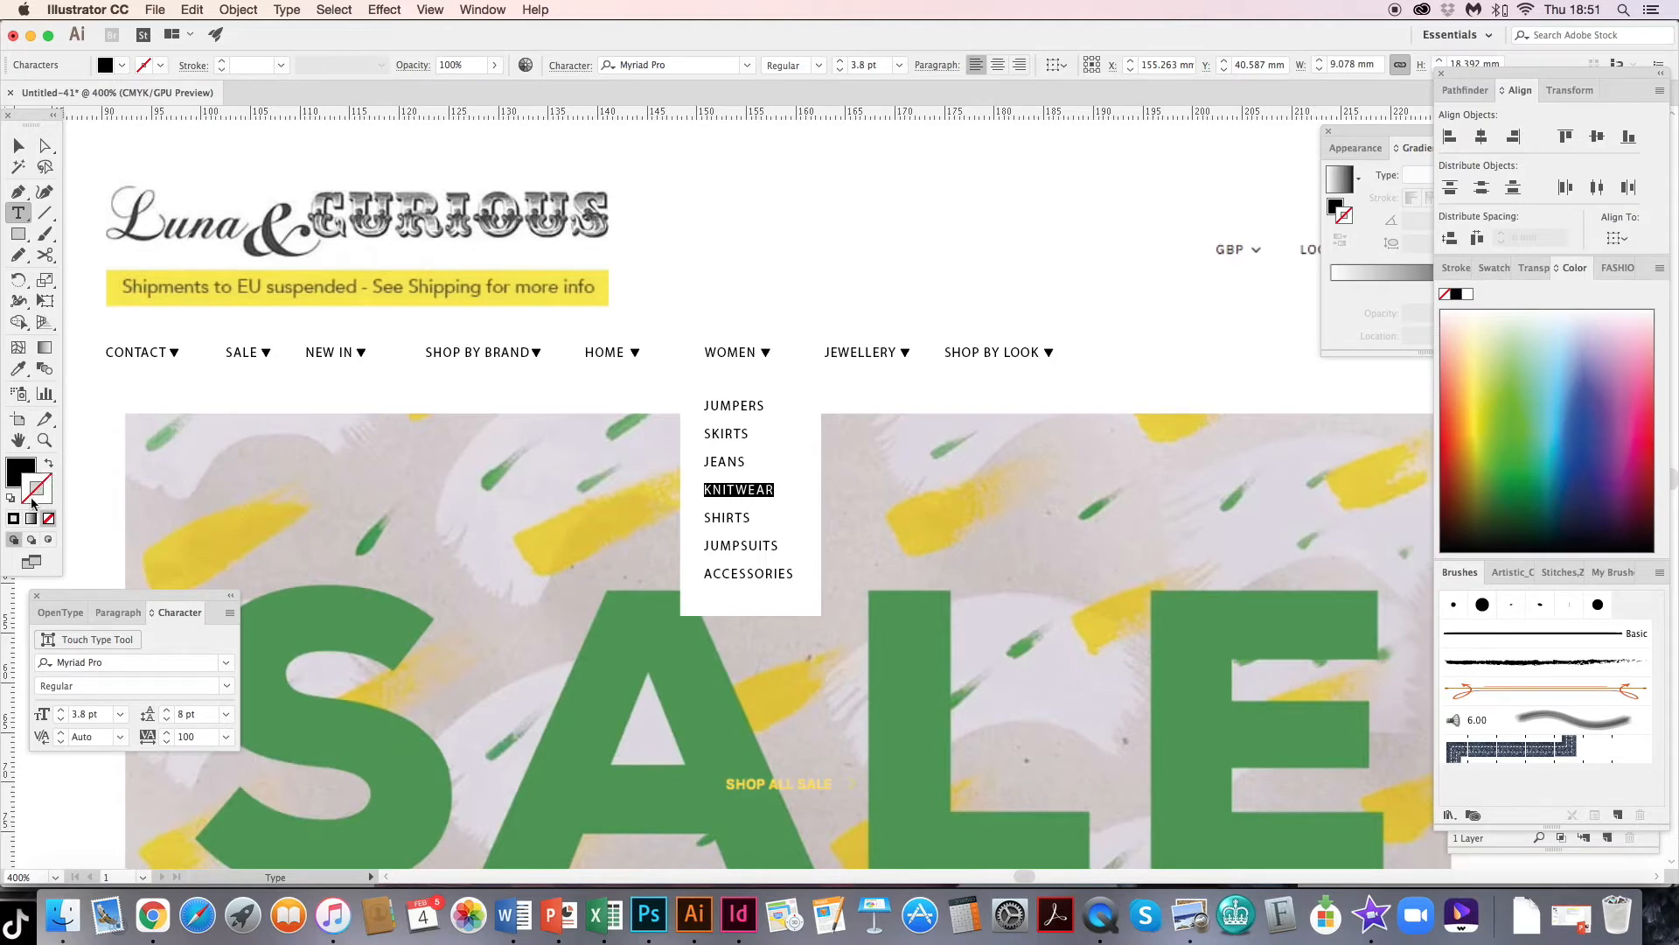
left_click(26, 469)
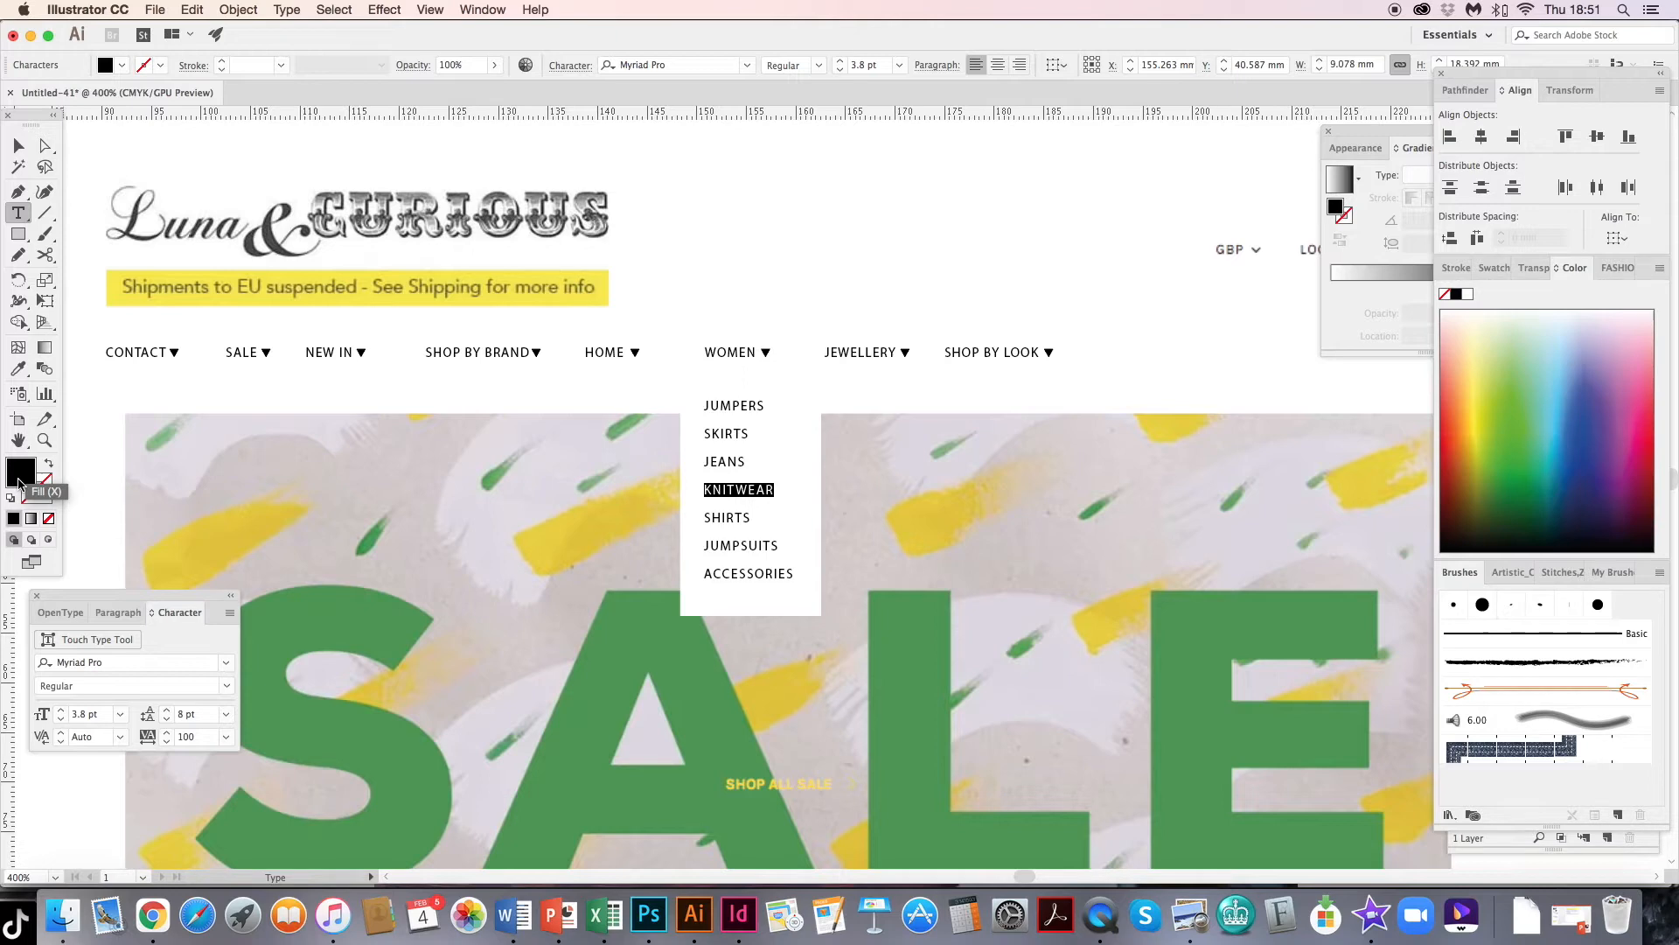
left_click(1495, 269)
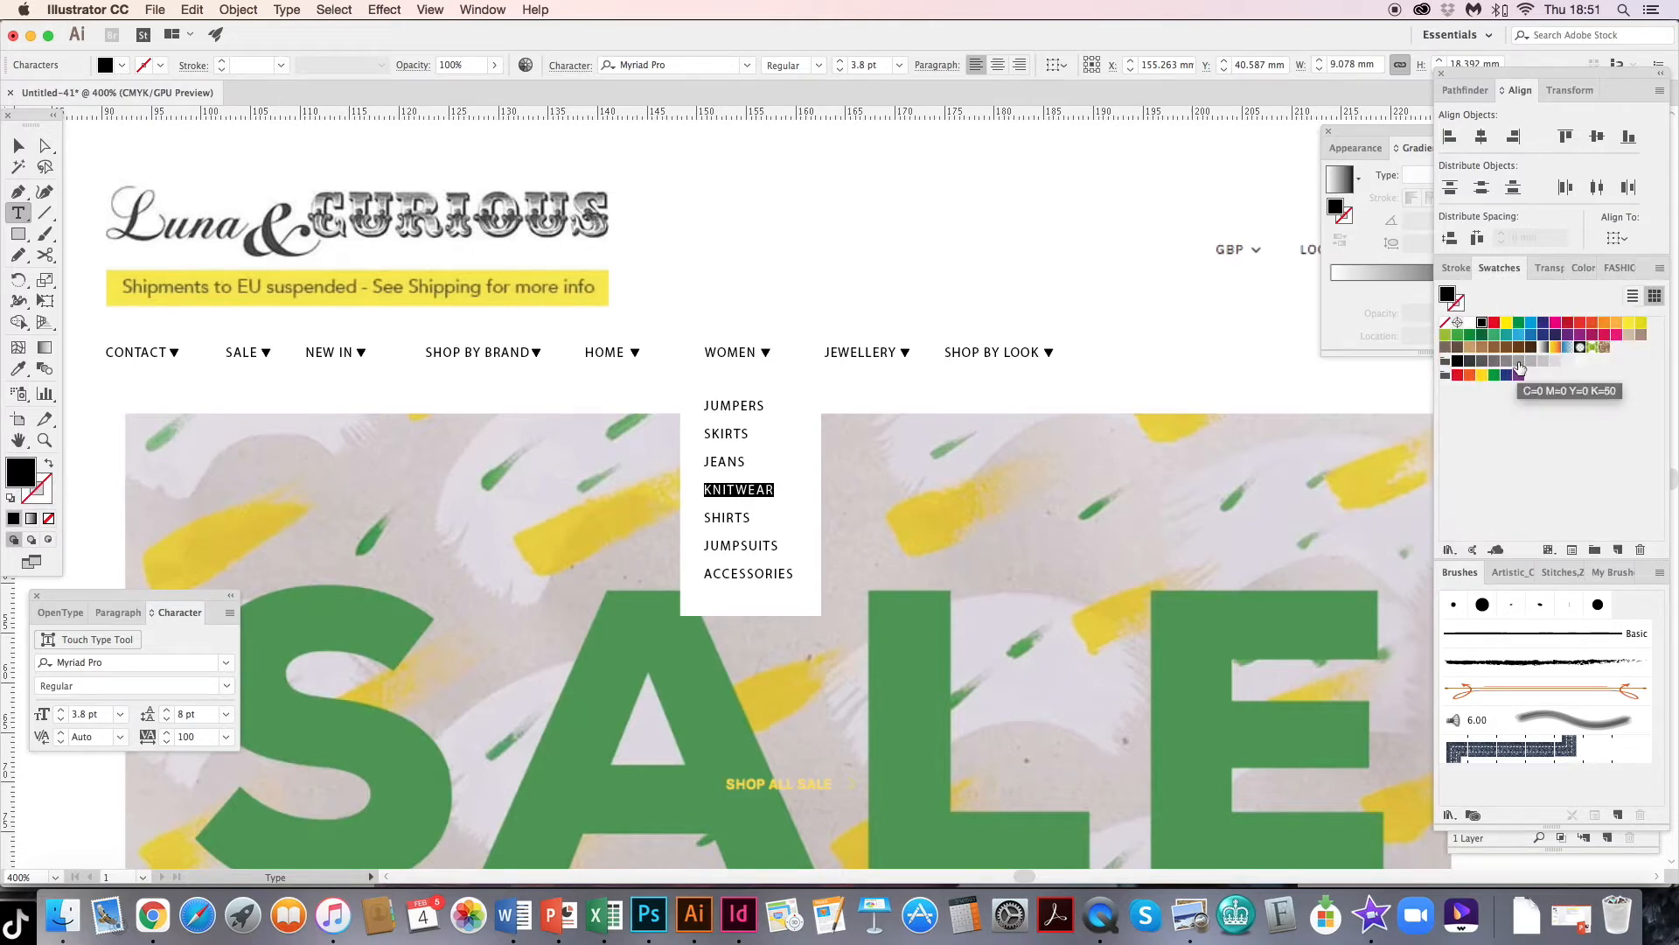
left_click(1520, 367)
left_click(17, 147)
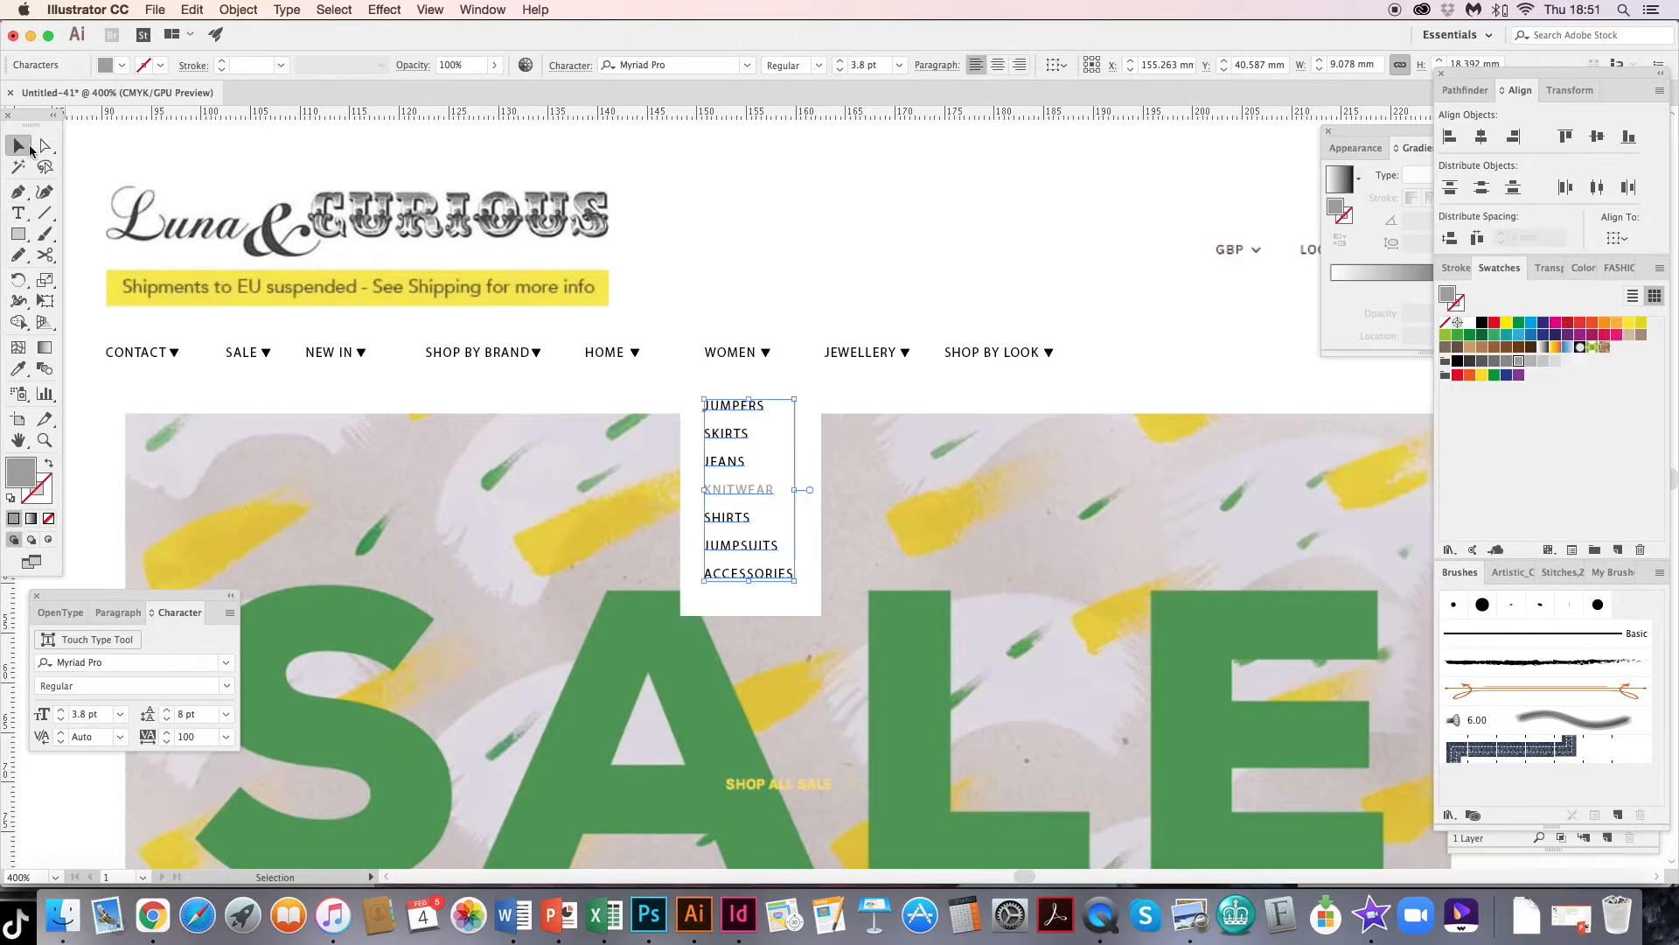
left_click(921, 227)
- Duplicate the white dropdown rectangle, place the copy right of KNITWEAR and resize it to about 12 × 15.7 mm
left_click(801, 486)
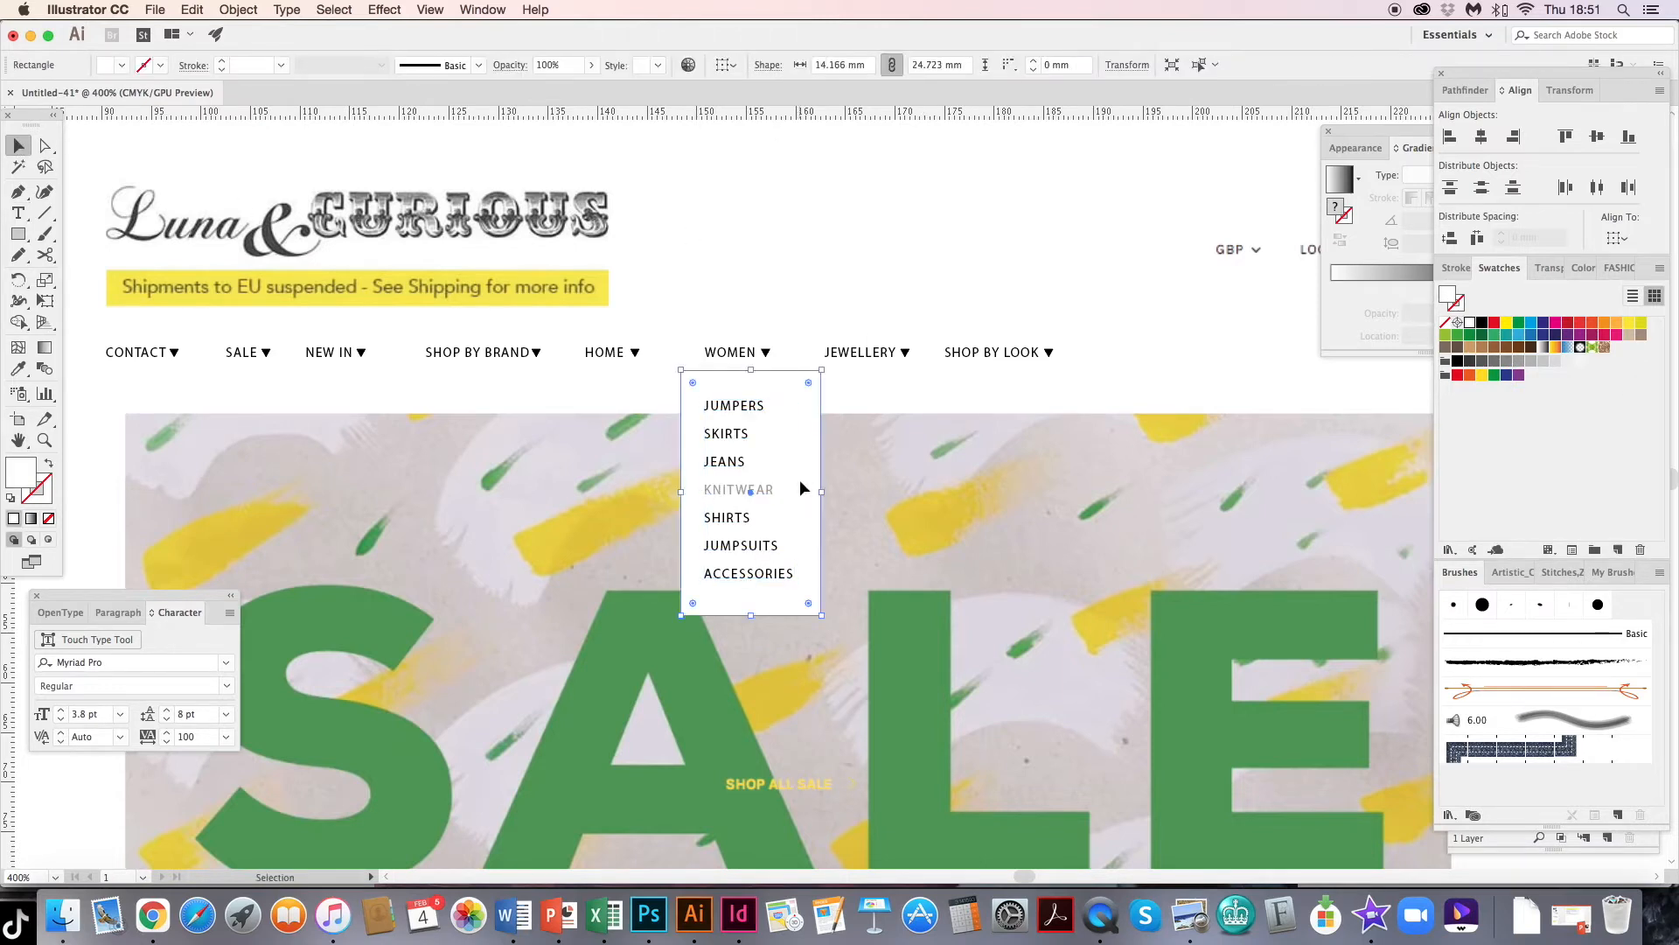
key("a")
key("super+v")
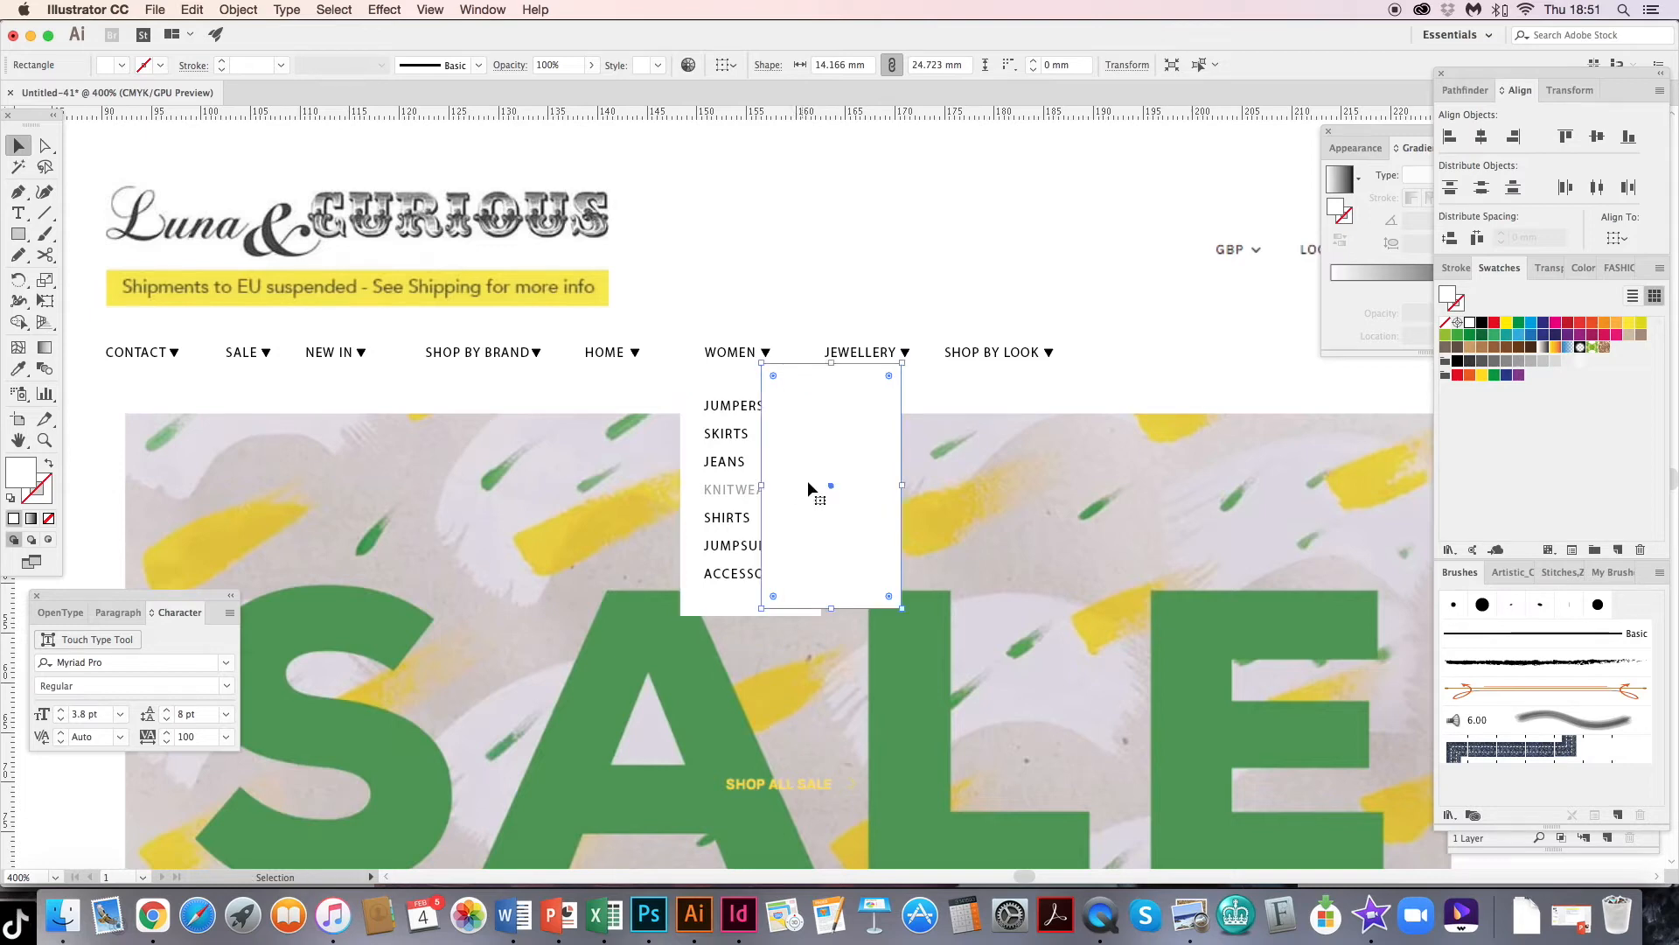
left_click_drag(837, 465, 892, 502)
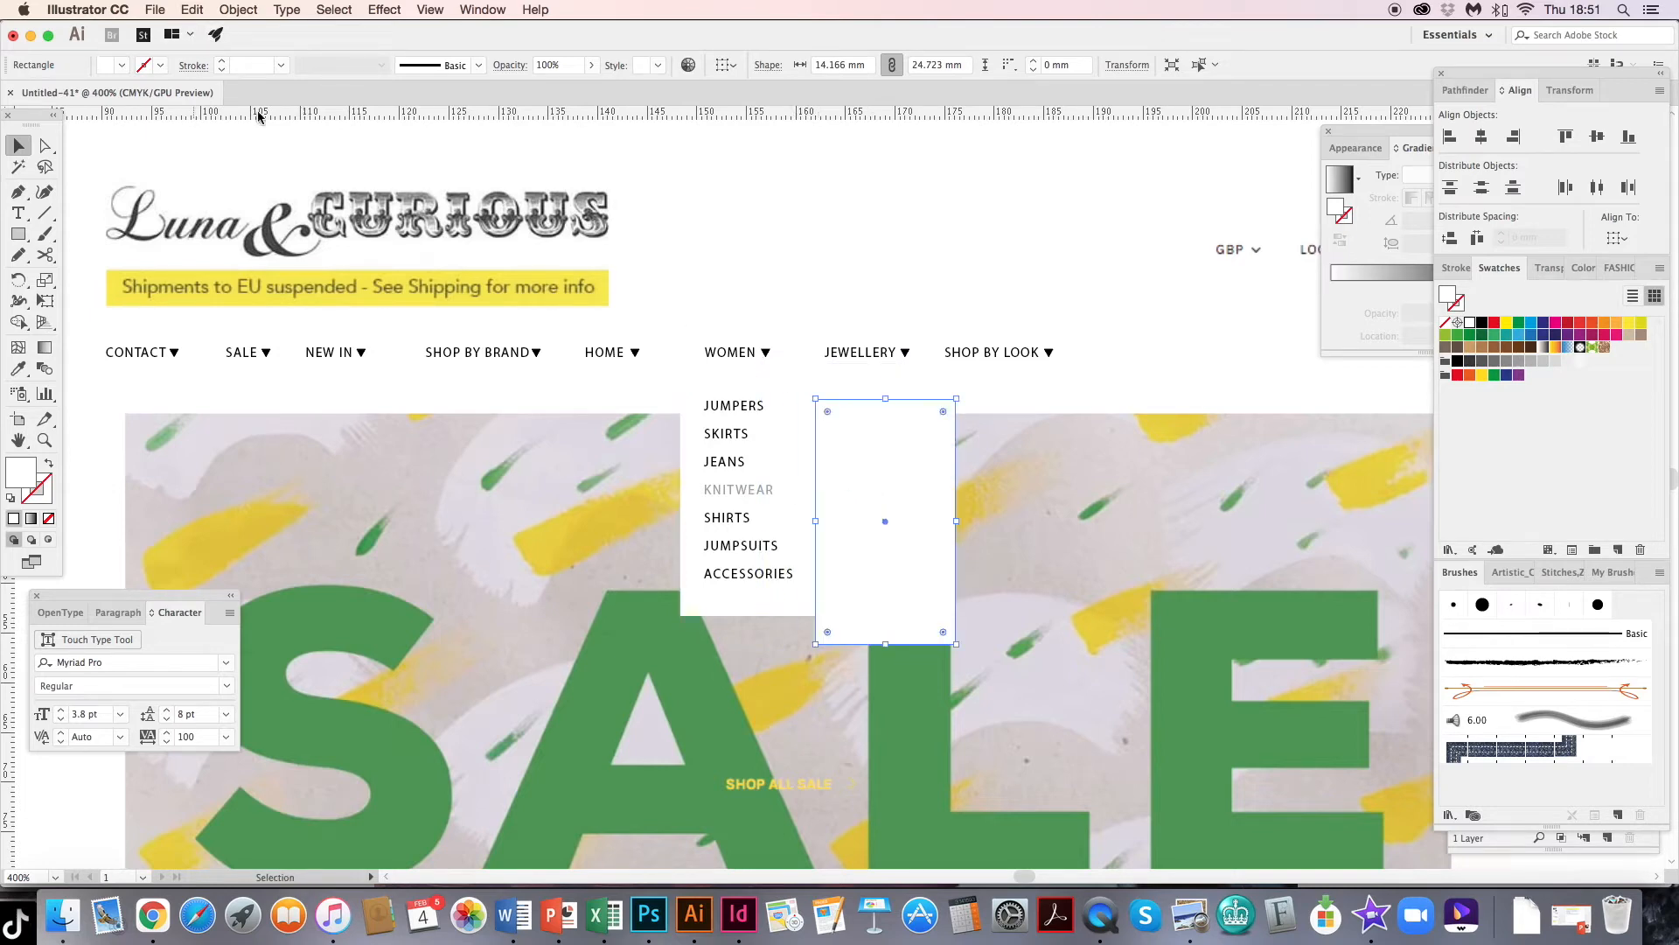
left_click_drag(956, 644, 934, 554)
left_click_drag(874, 483, 887, 499)
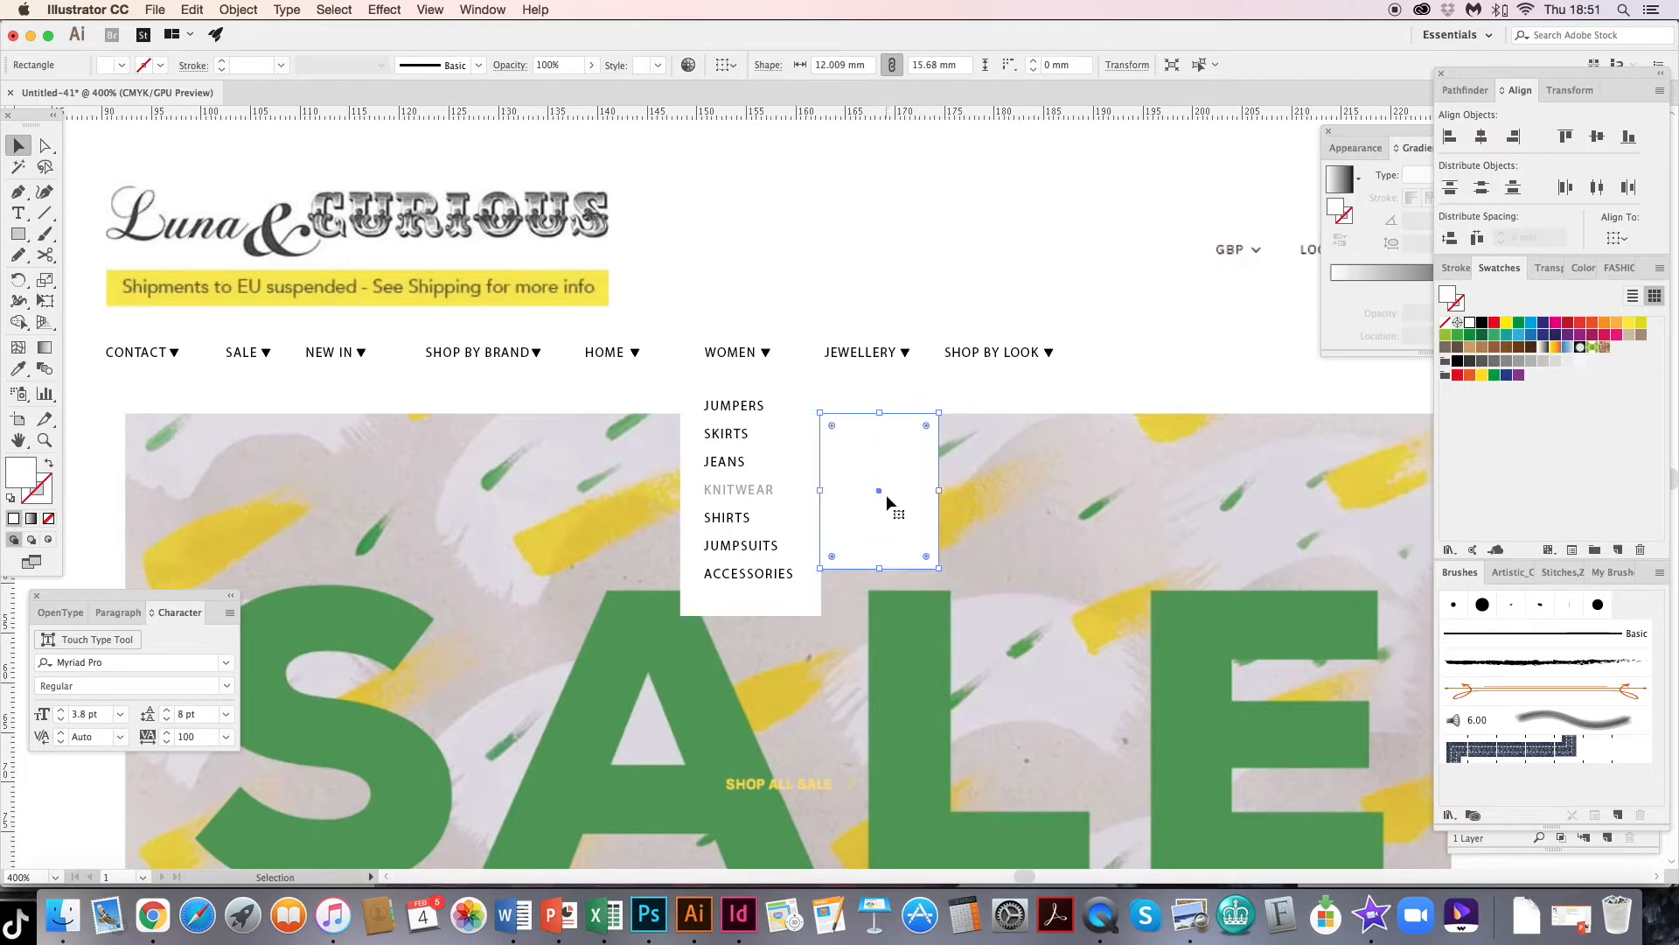
- Copy the clothing list into the smaller rectangle and change its entries to SCARF, JUMPERS, HATS and GLOVES
left_click(719, 411)
key("ctrl+c")
key("ctrl+v")
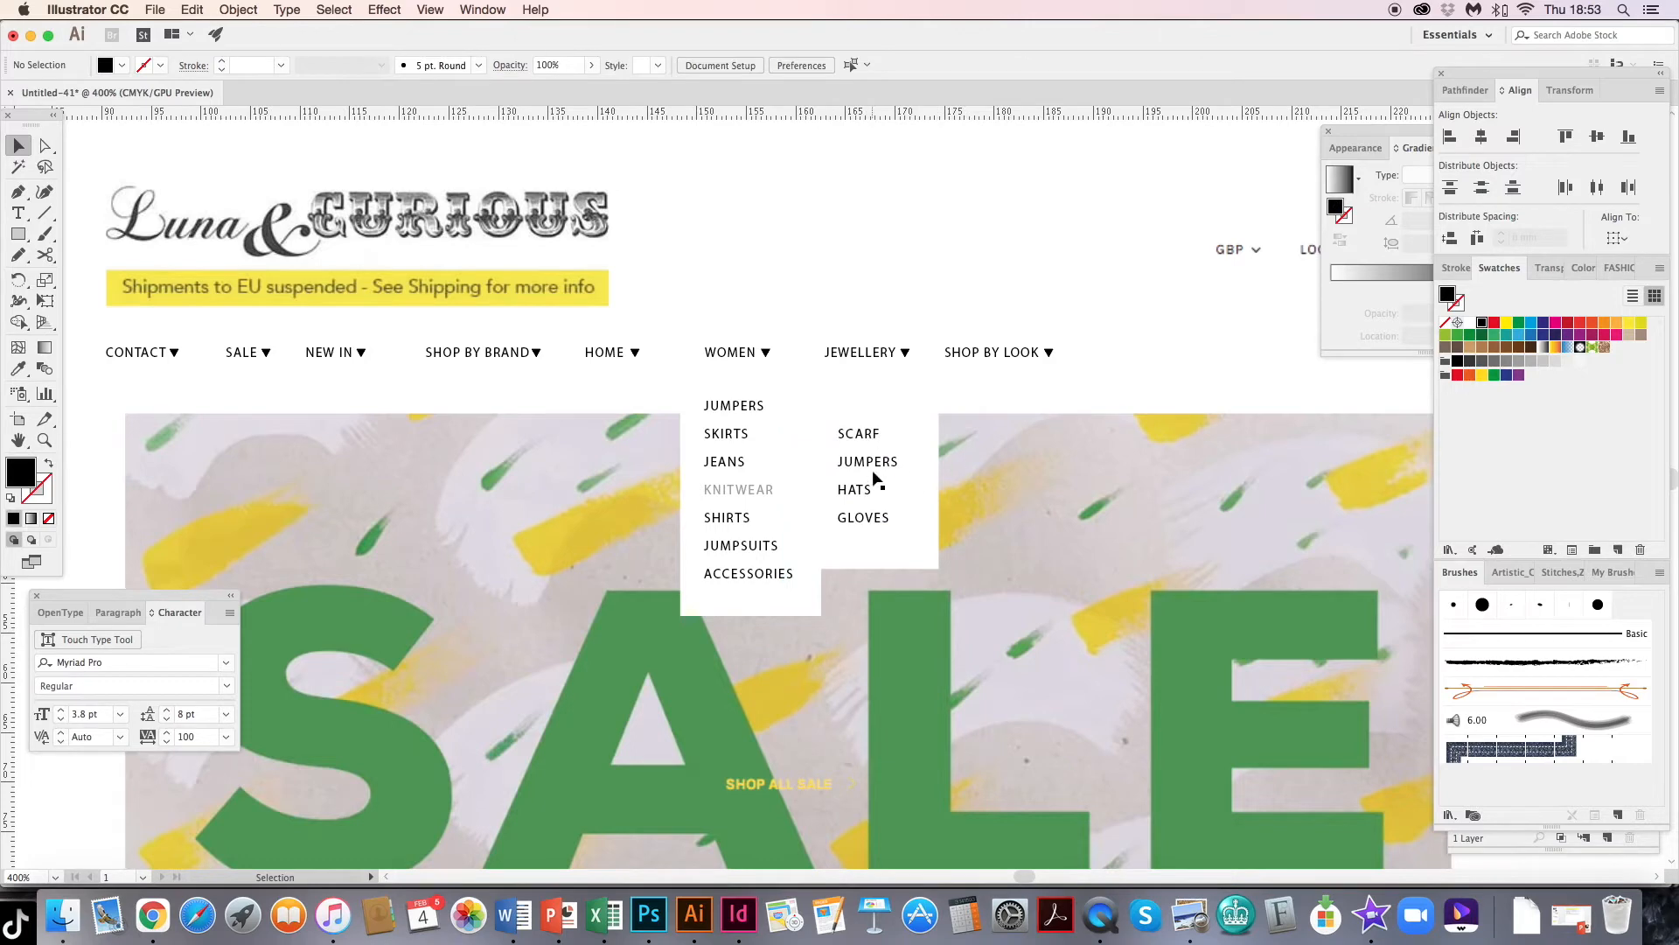
left_click(1064, 239)
- Apply a Multiply drop shadow to the main dropdown rectangle with 32% opacity, 0.5 mm X and Y offsets and 1.76 mm blur
left_click(770, 612)
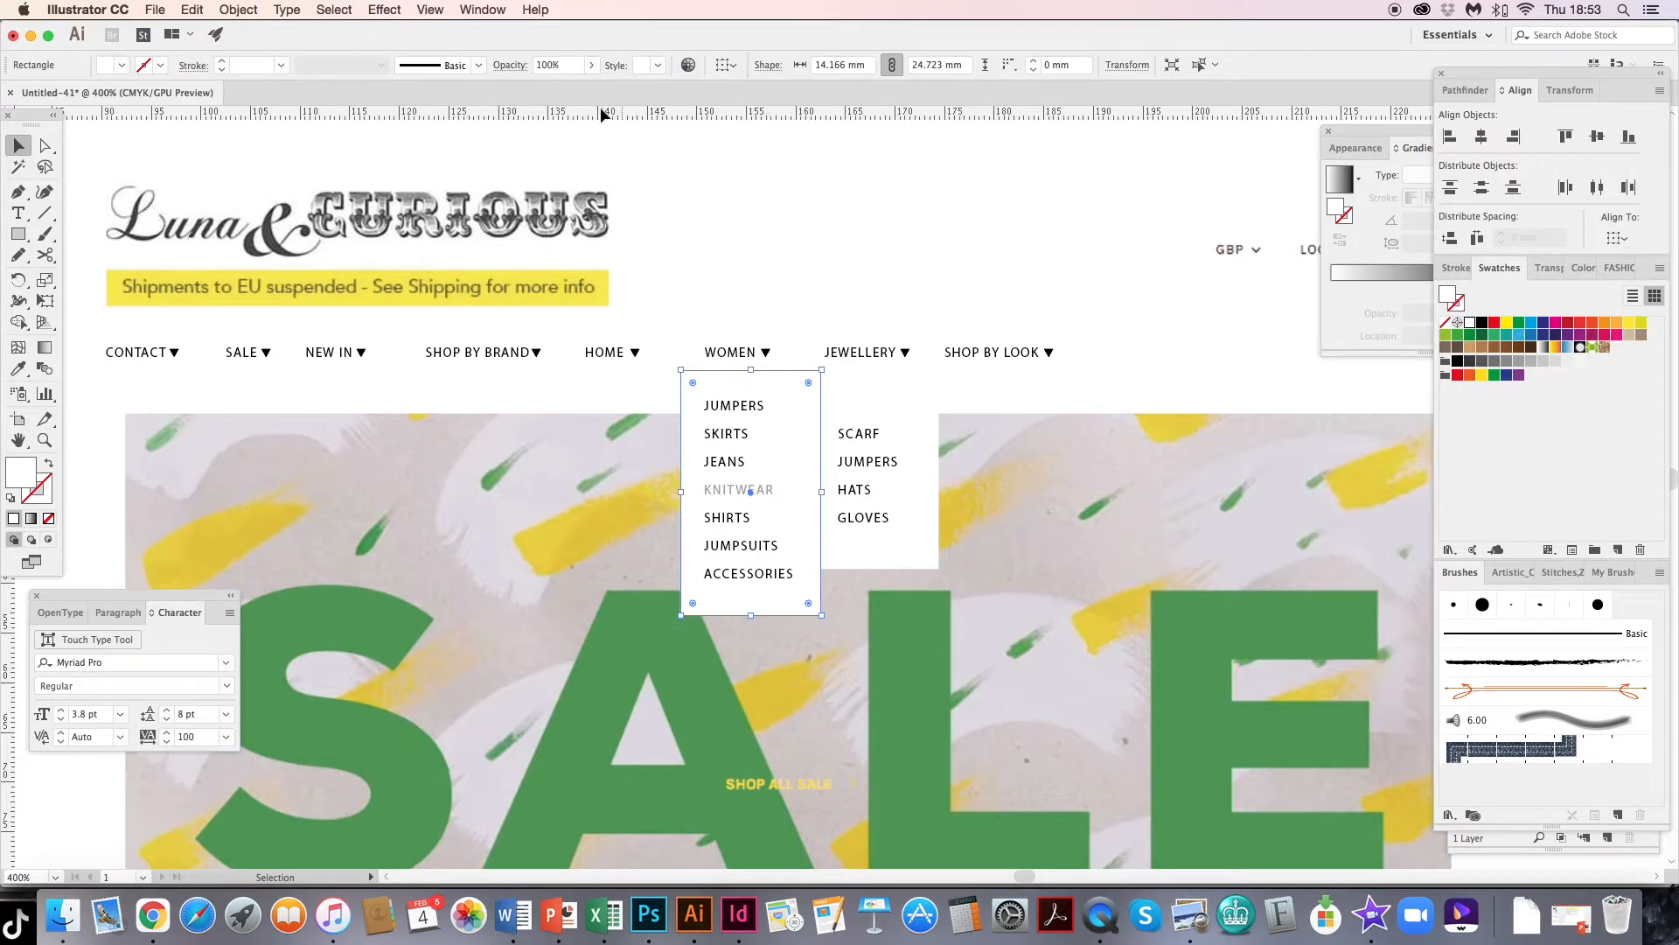
left_click(382, 9)
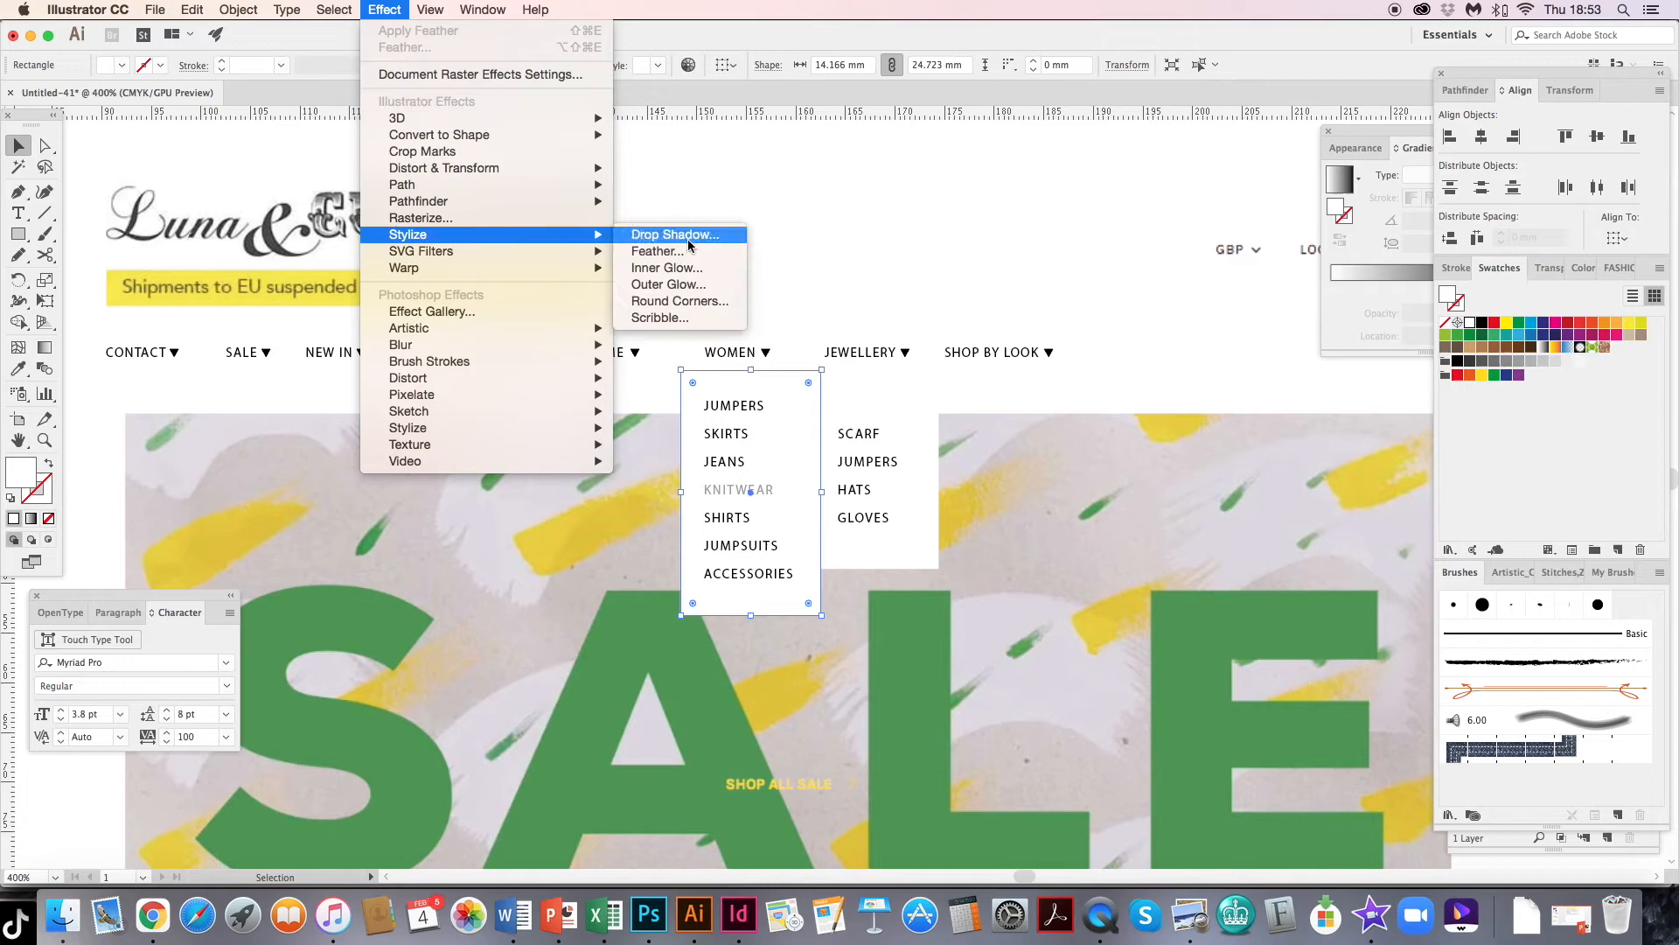
left_click(688, 241)
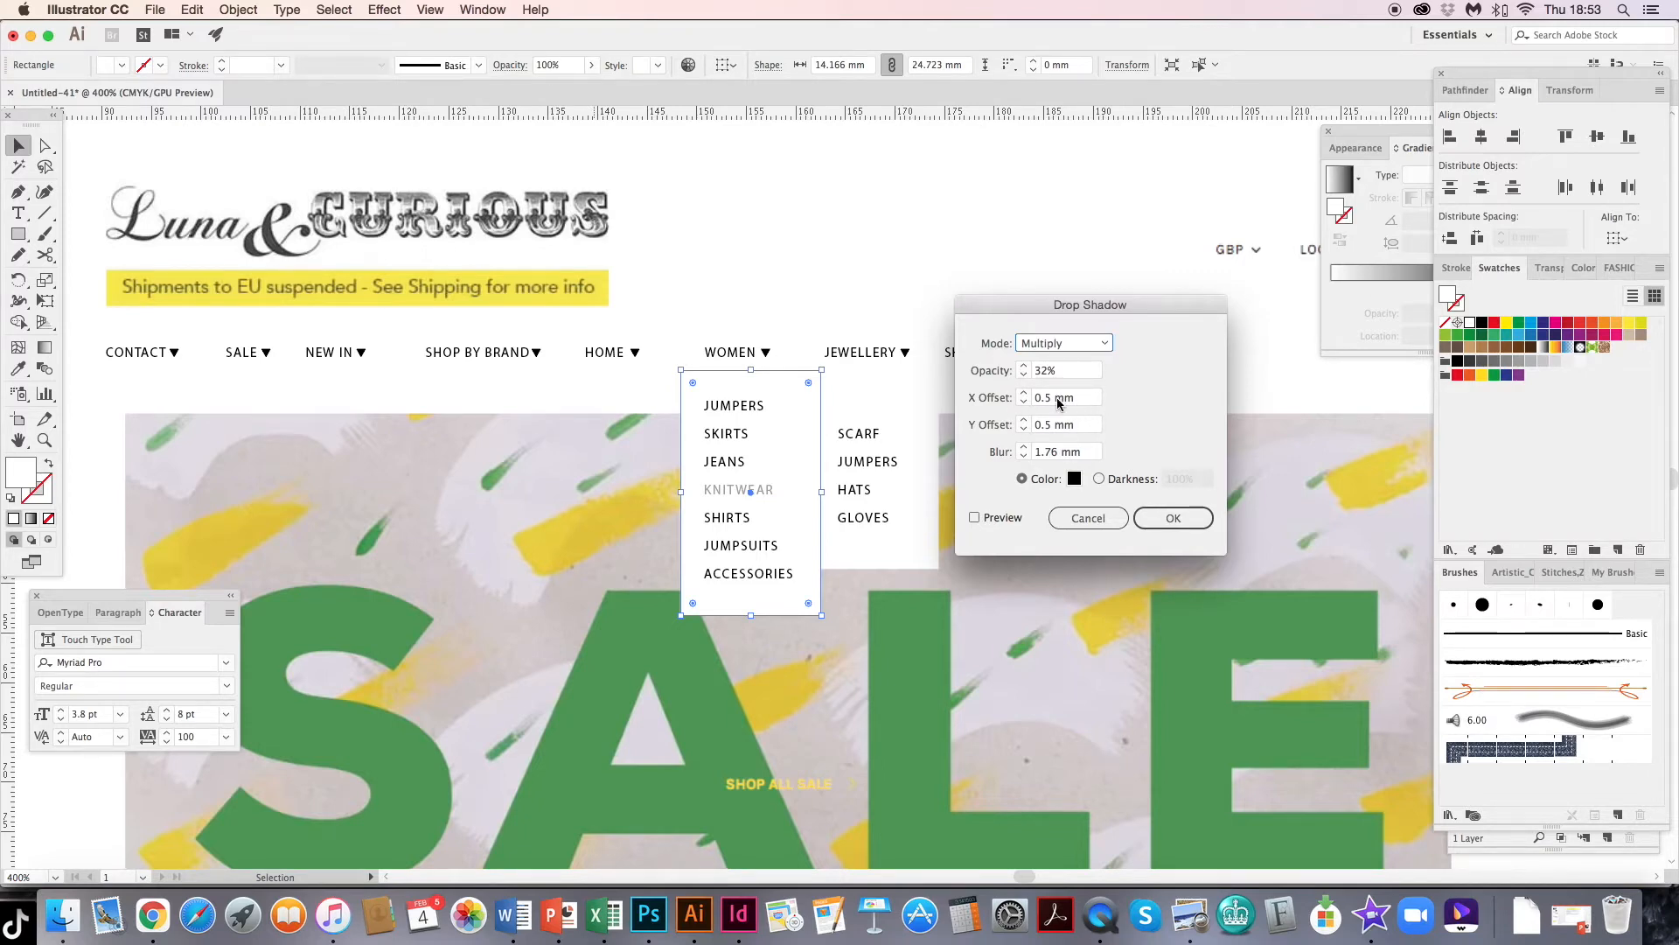
left_click(1173, 517)
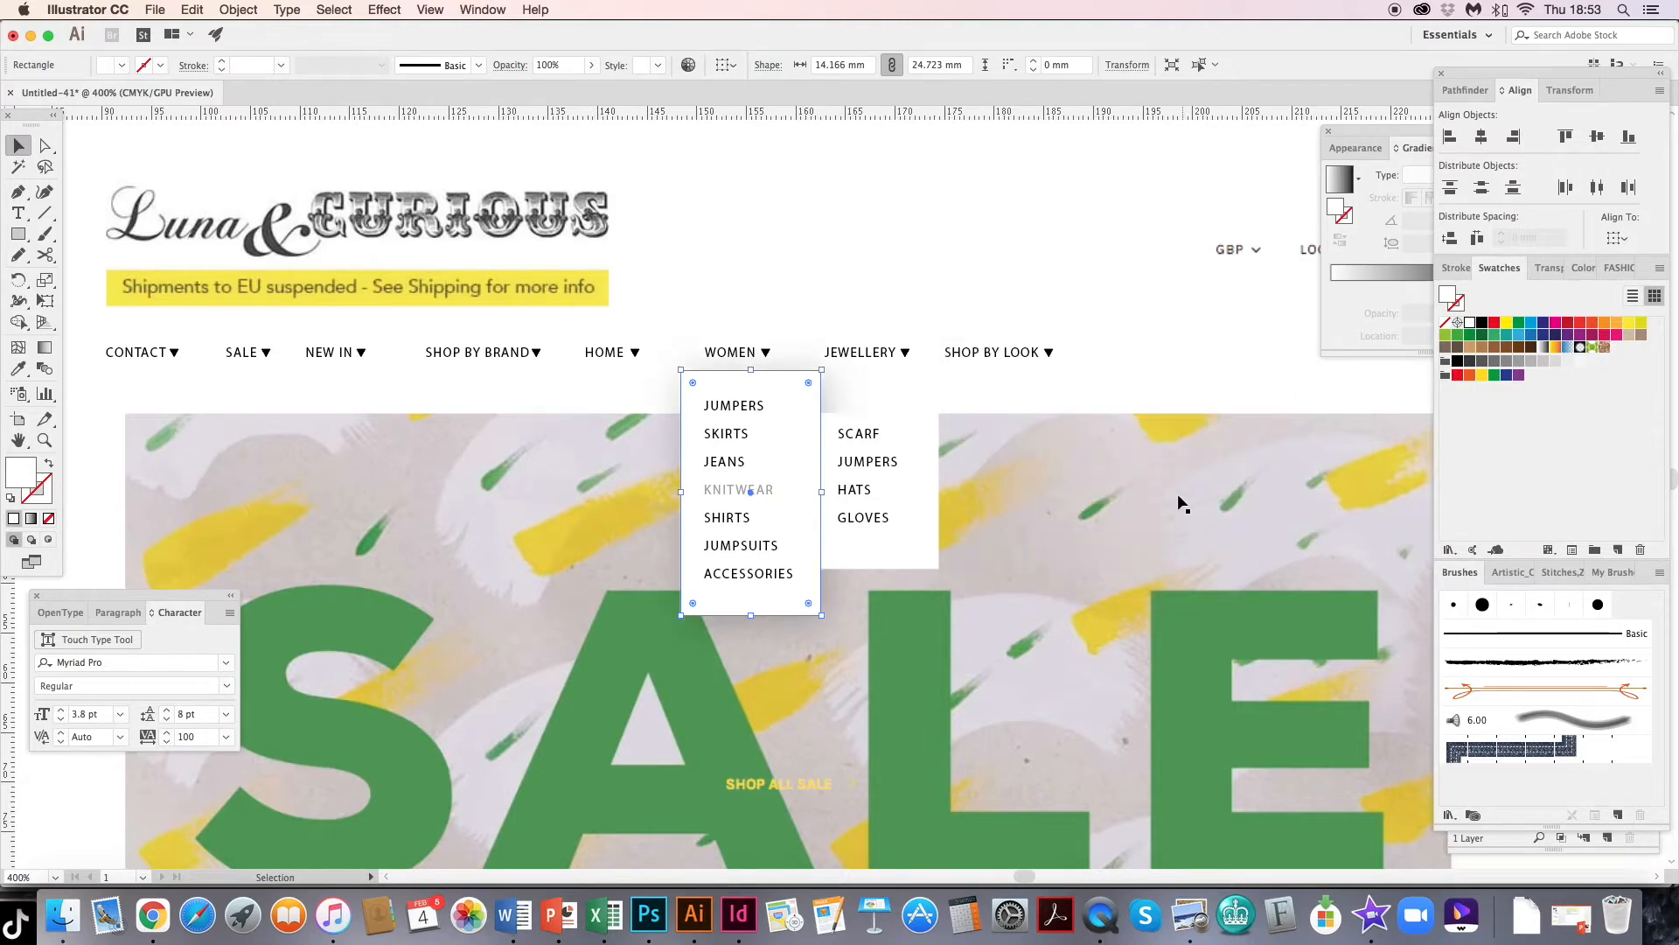
left_click(861, 266)
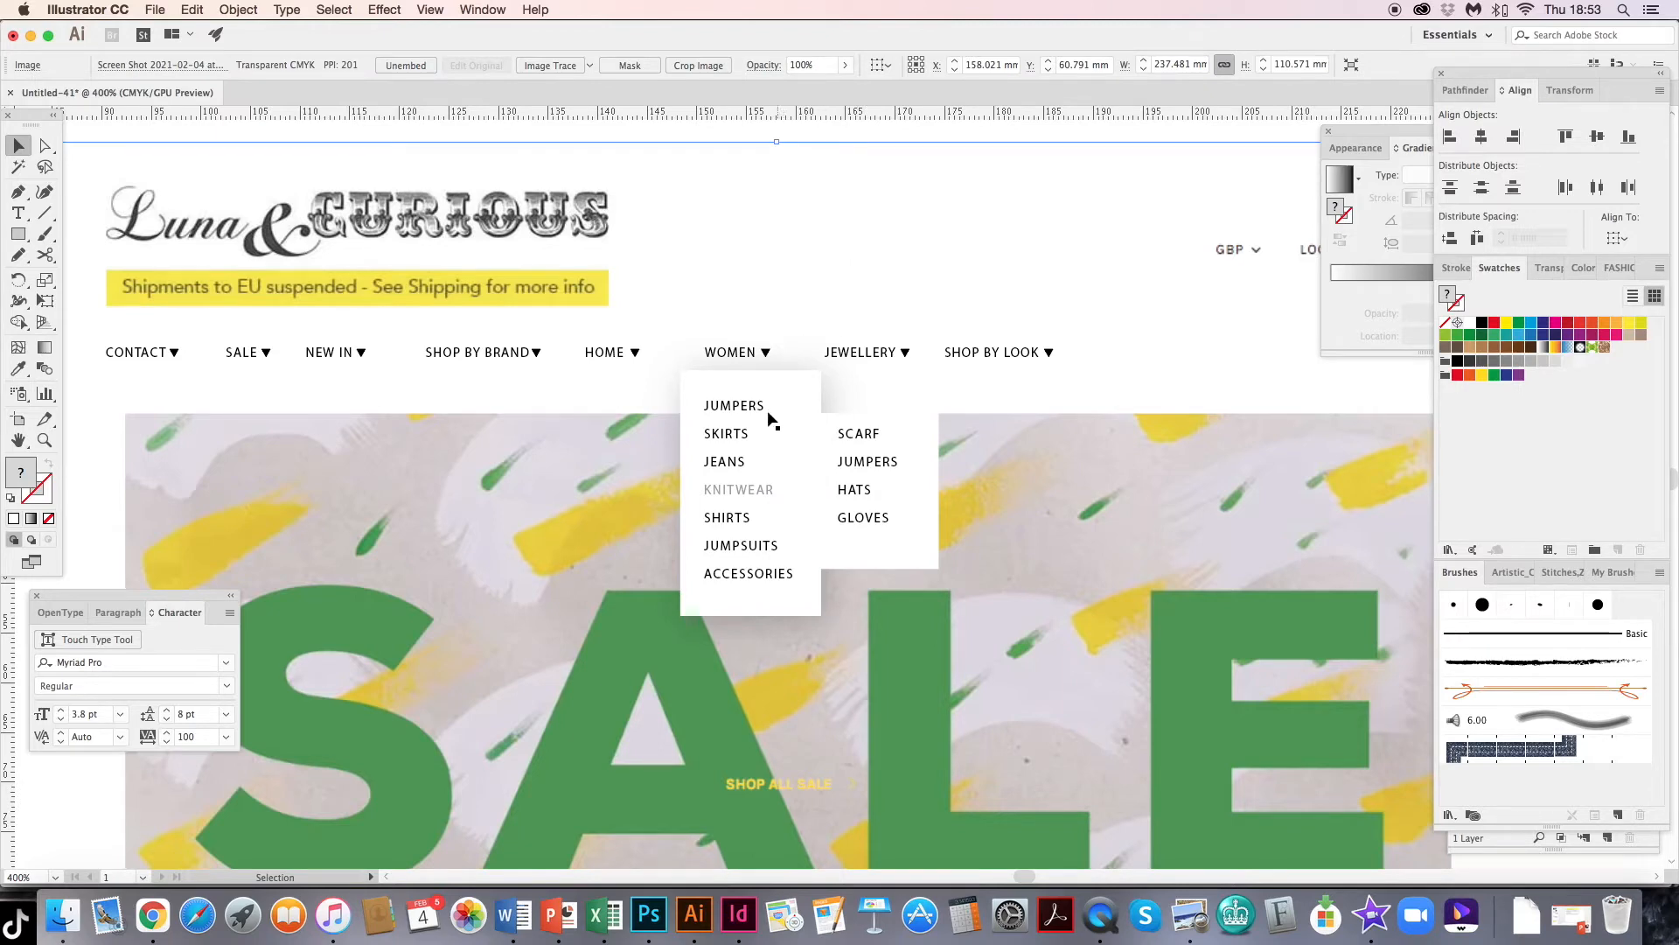
- Extend the dropdown rectangle up over WOMEN to about 13.15 × 28.58 mm and bring the navigation text to the front
left_click(735, 579)
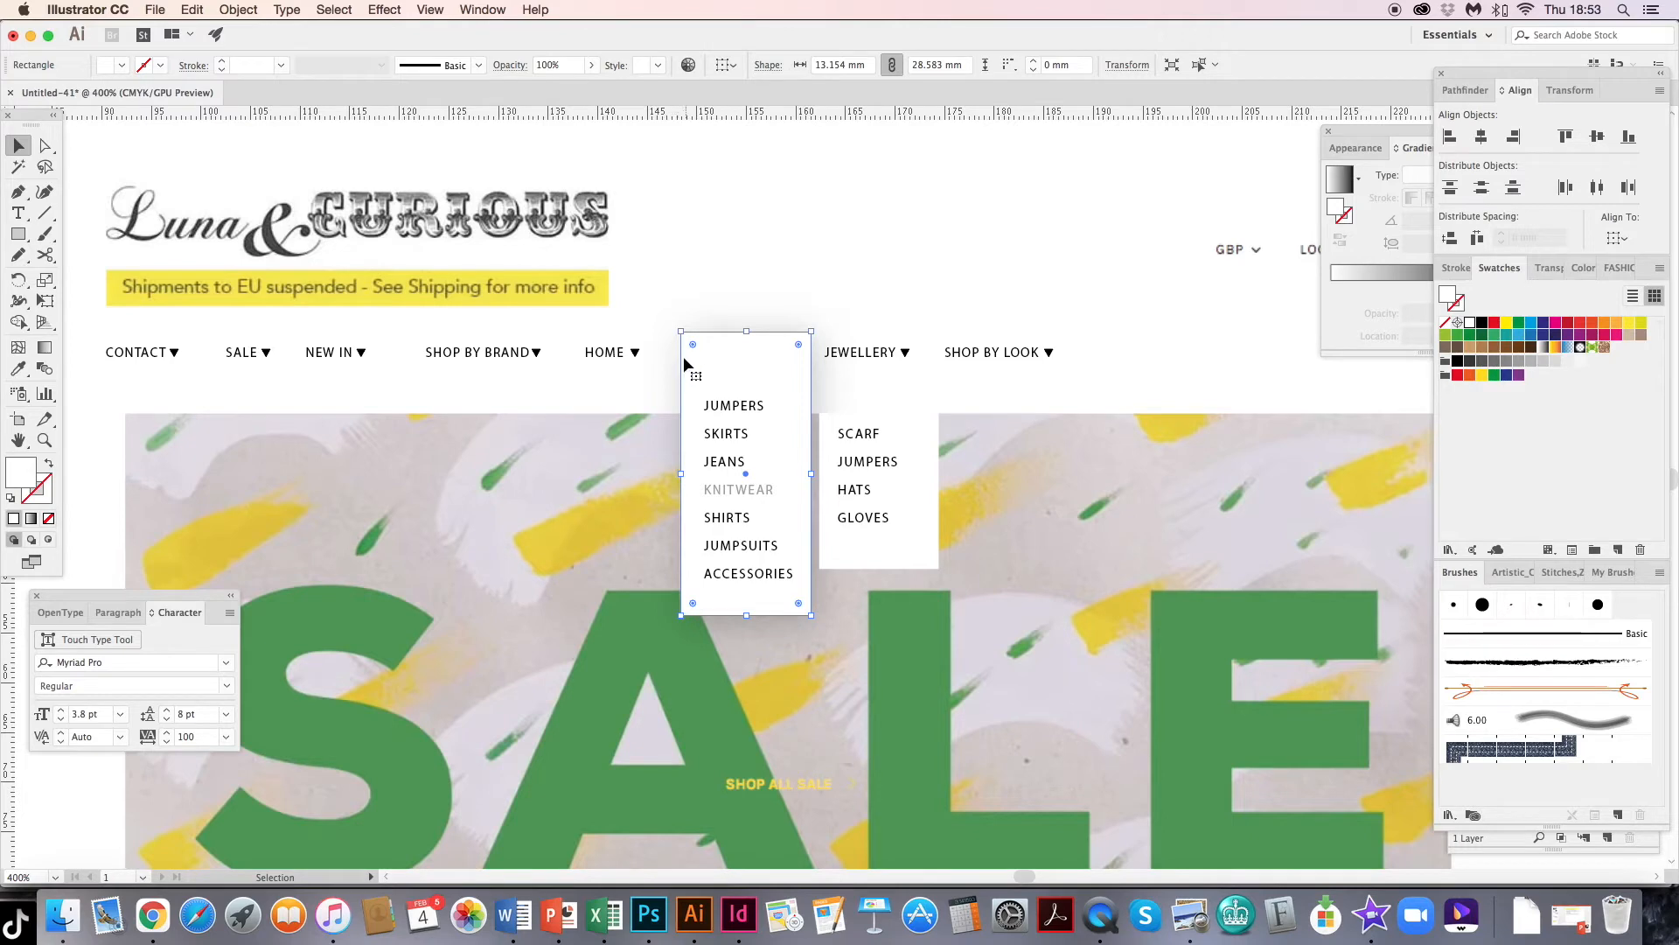
left_click(603, 359)
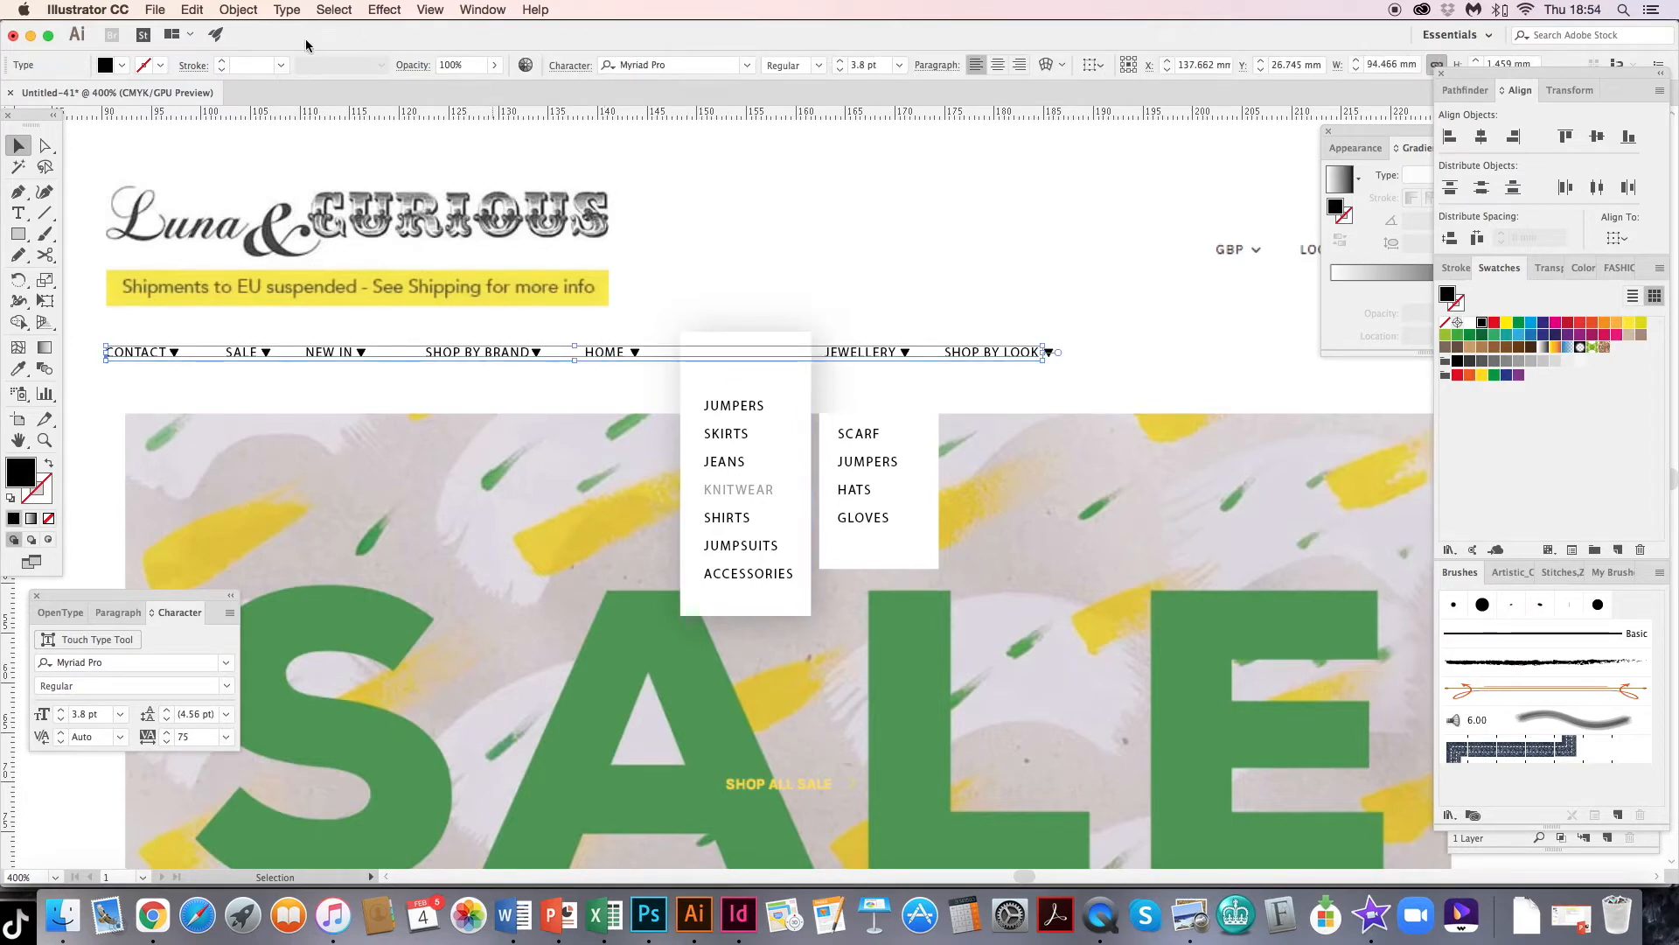
left_click(240, 10)
mouse_move(271, 48)
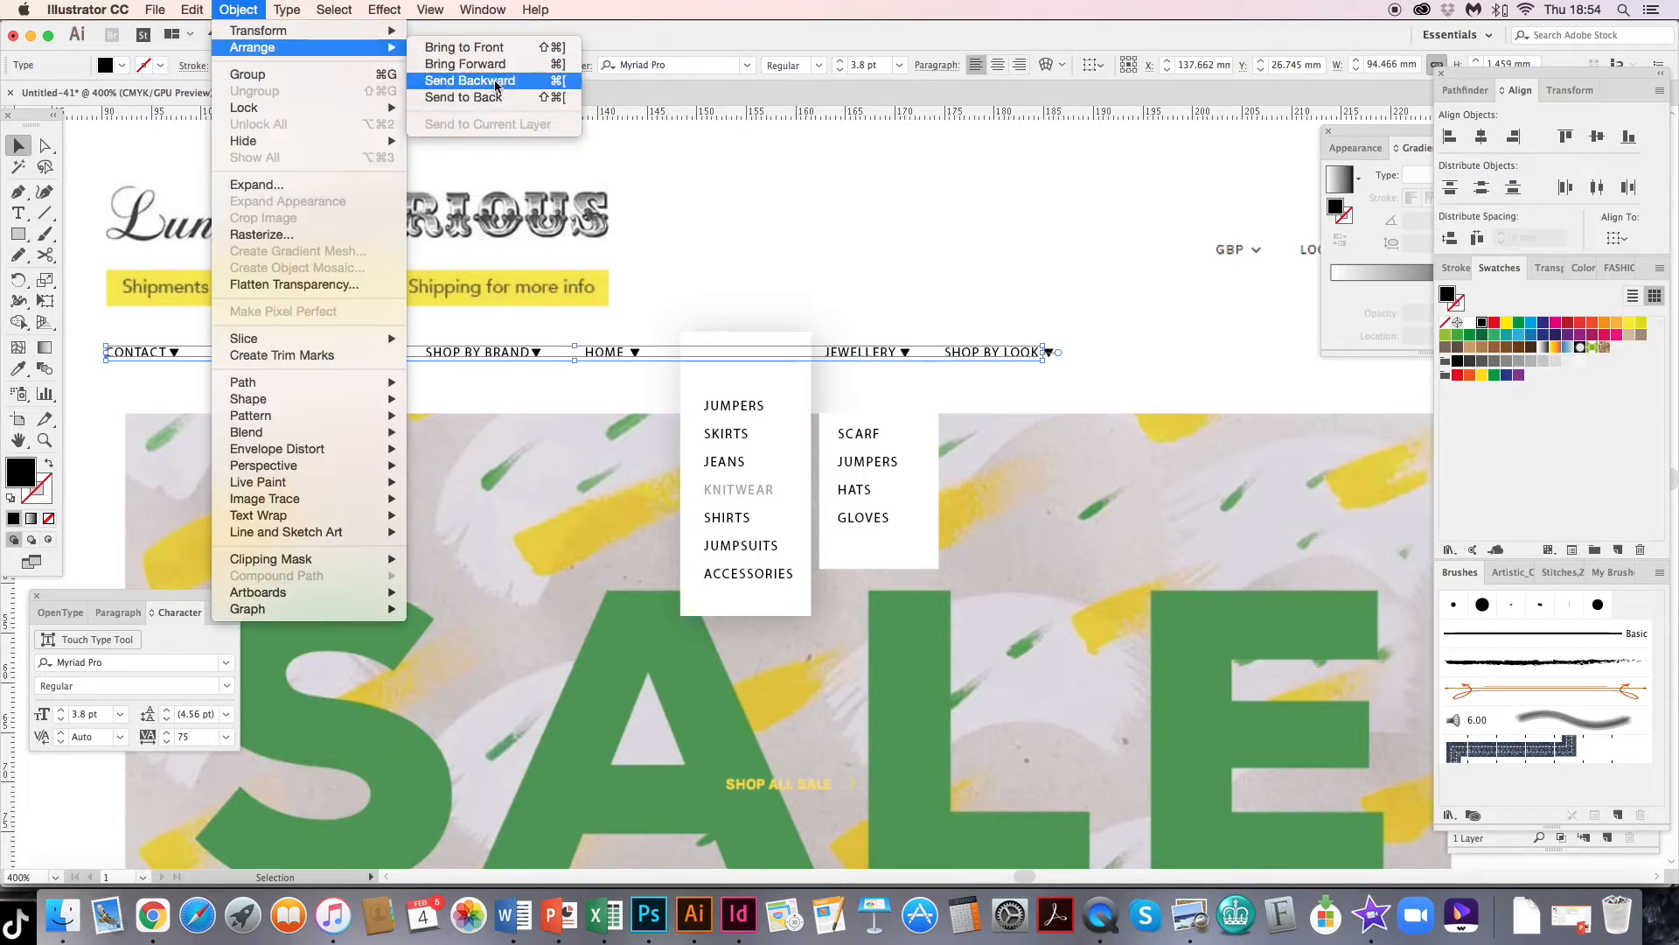
left_click(499, 48)
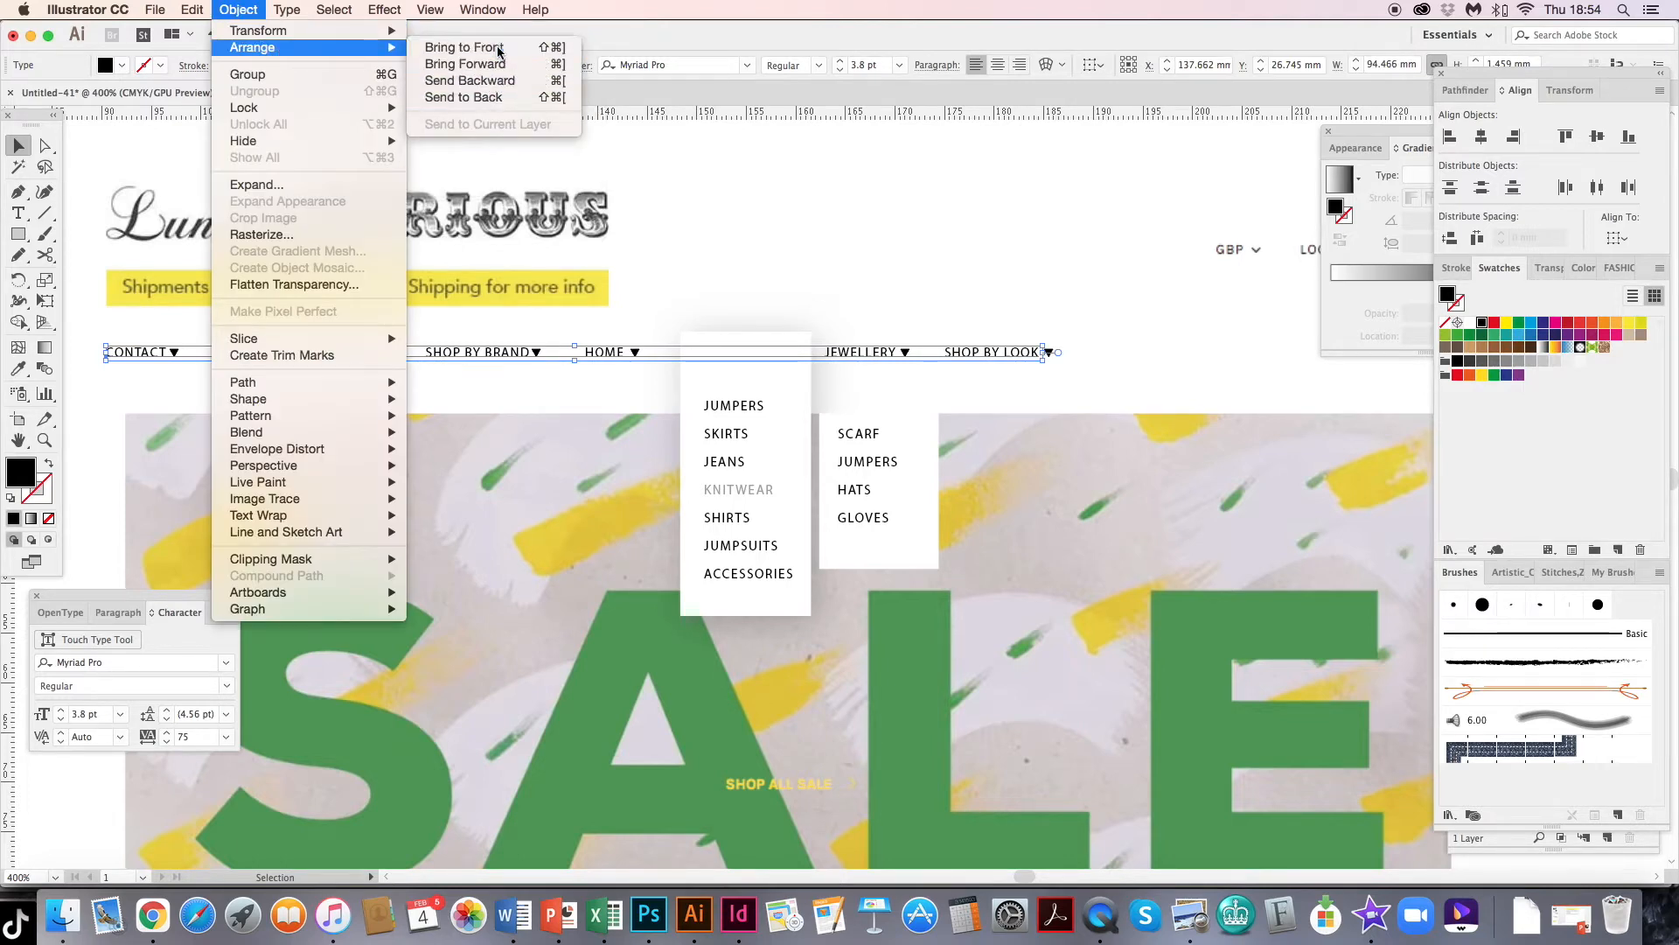
- Temporarily hide the dropdown rectangle and the navigation text to expose the triangle beside WOMEN
left_click(791, 398)
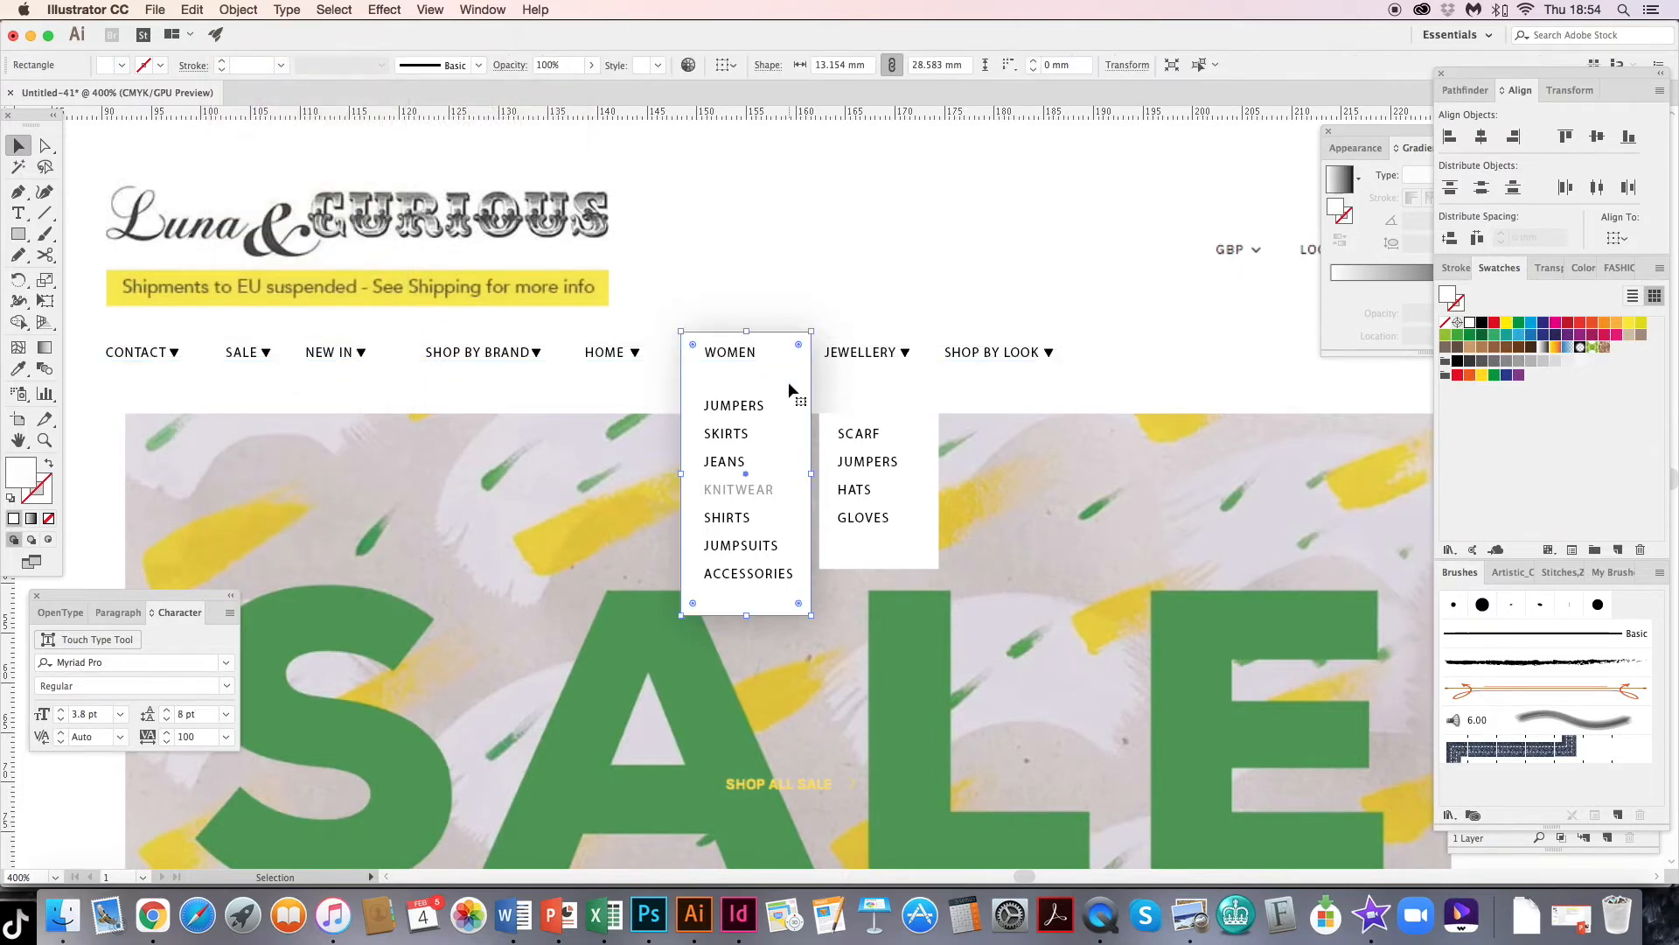
key("Delete")
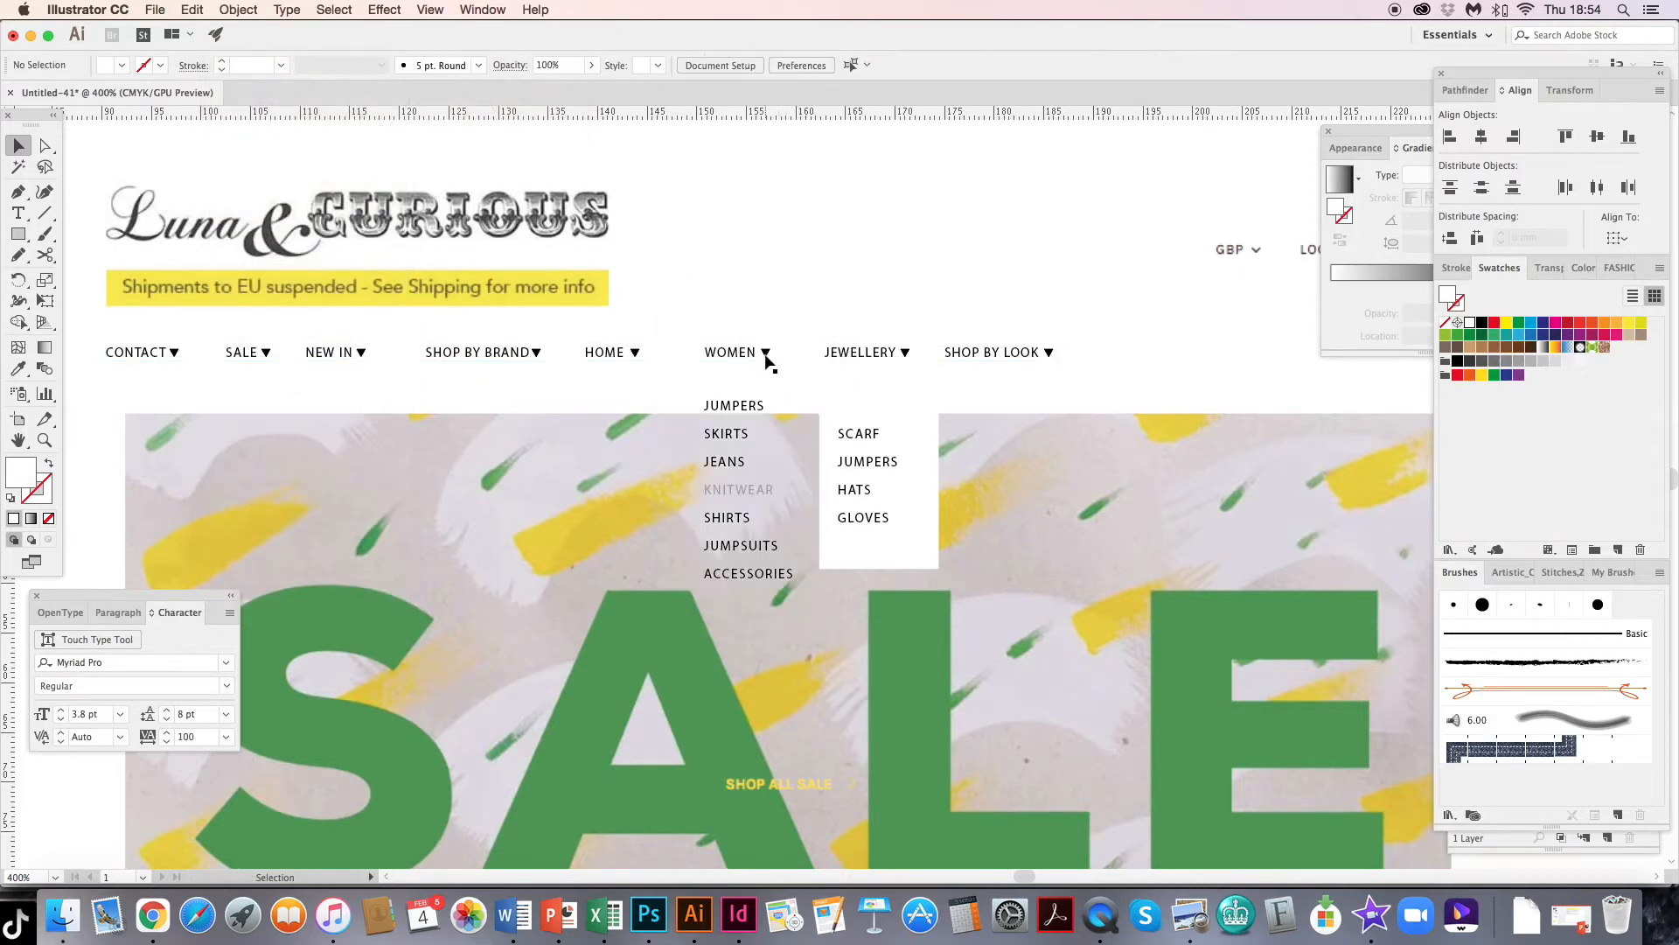
key("super+z")
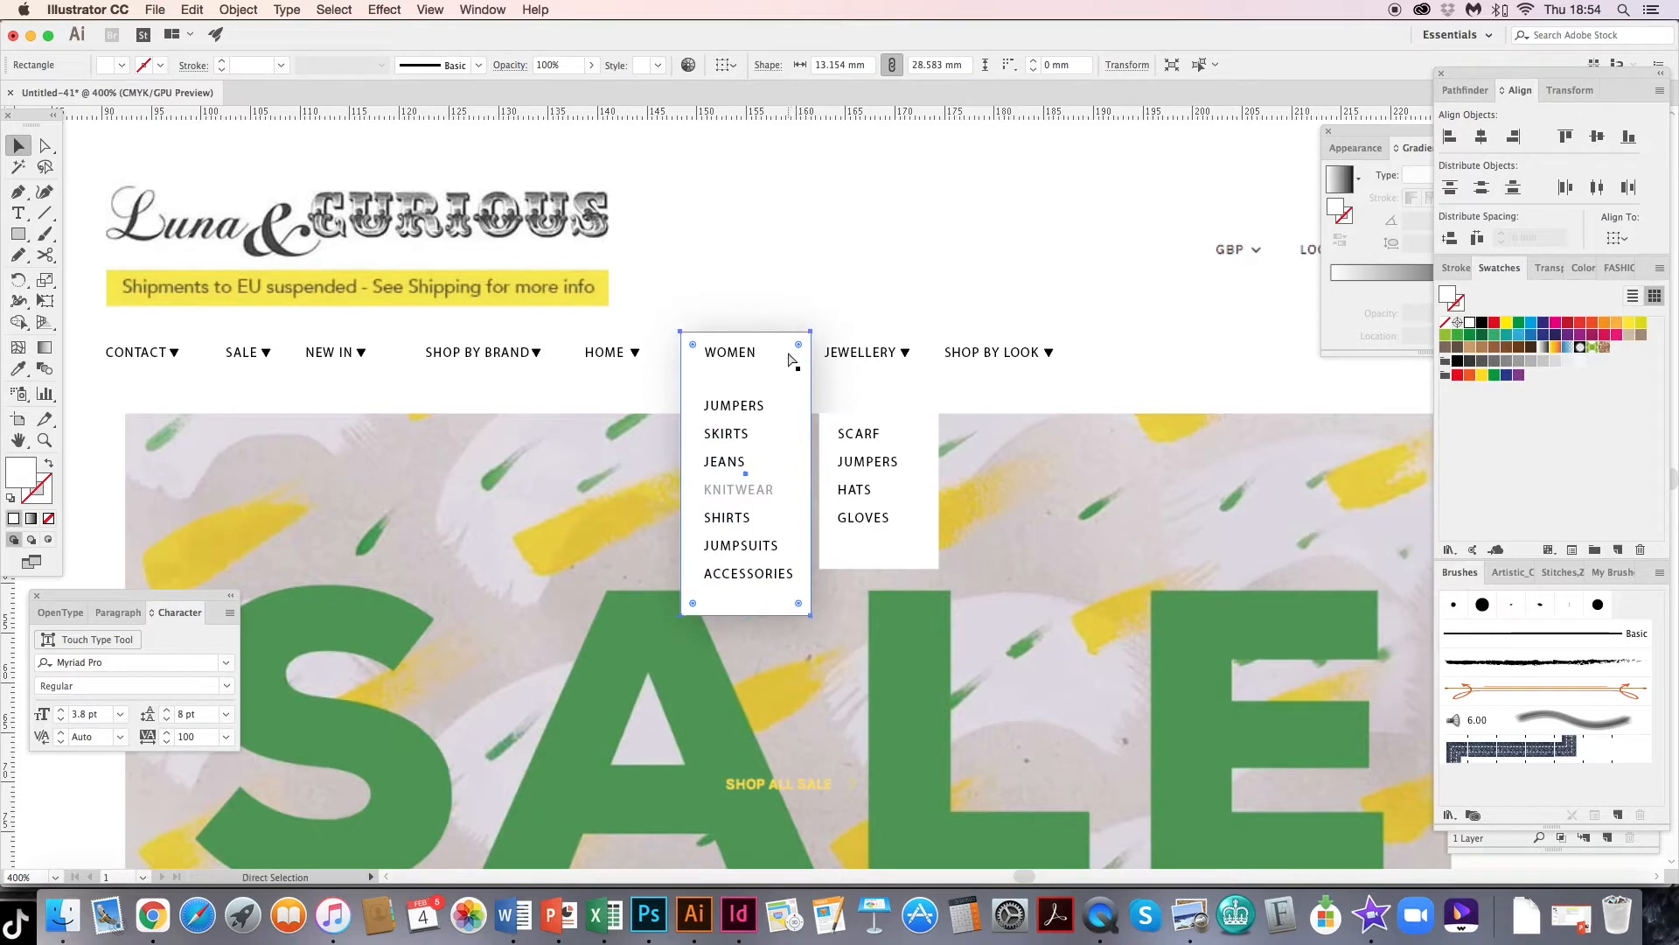
key("Delete")
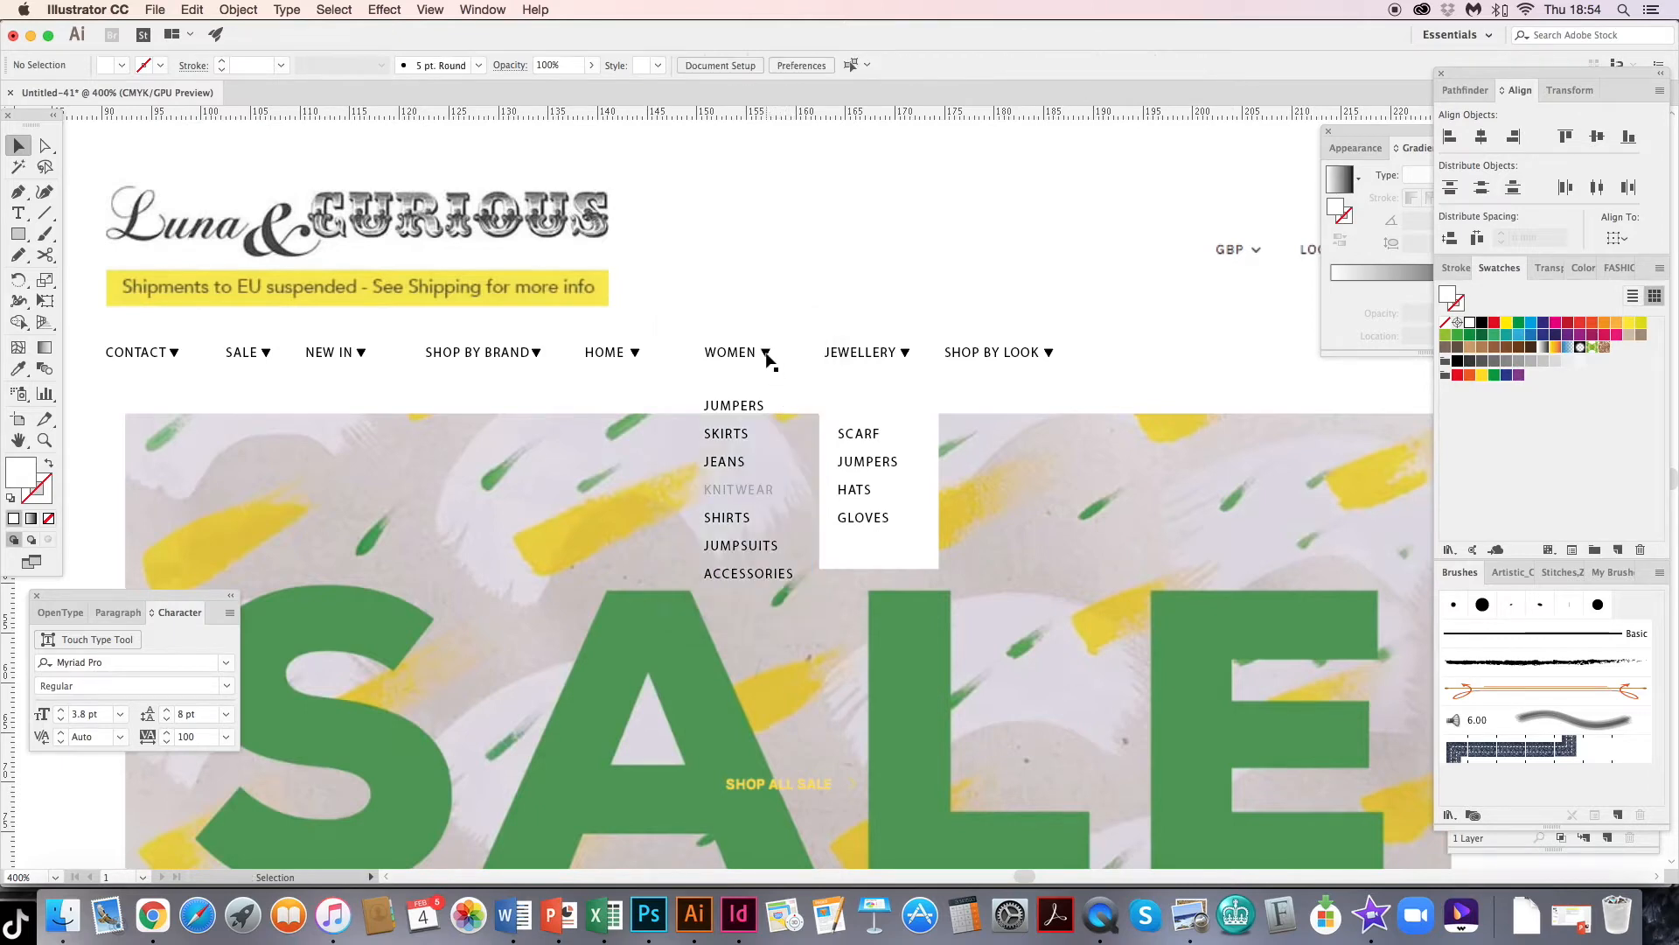
left_click(767, 356)
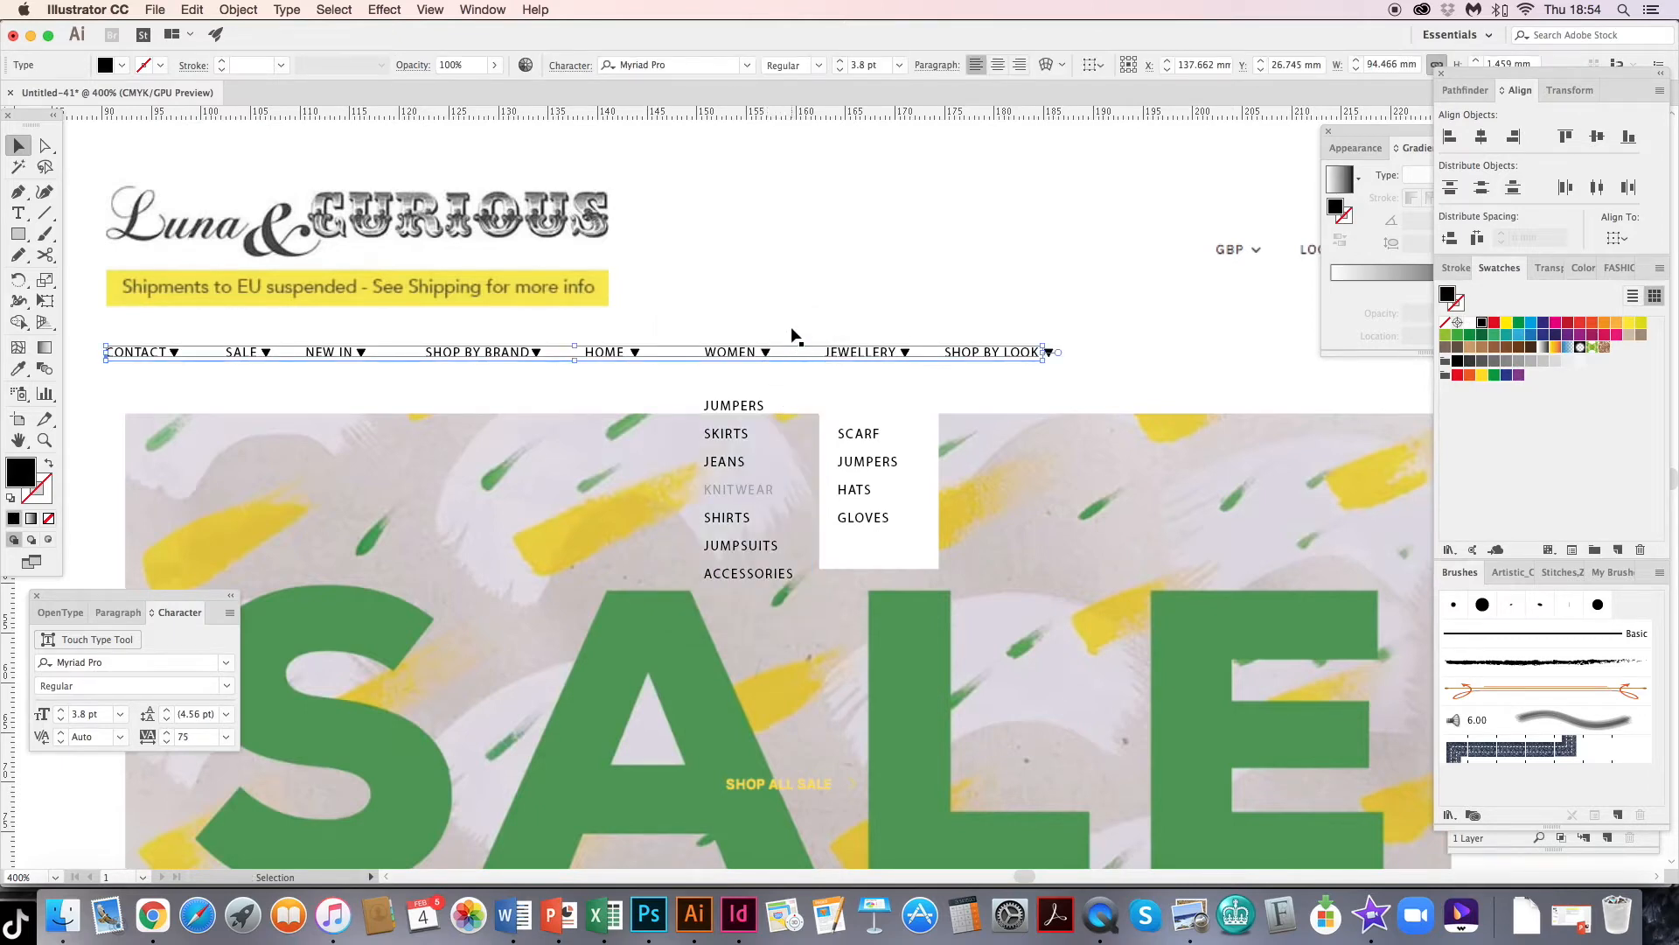
key("Delete")
- Bring the WOMEN triangle to the front and show all hidden objects again
left_click(767, 352)
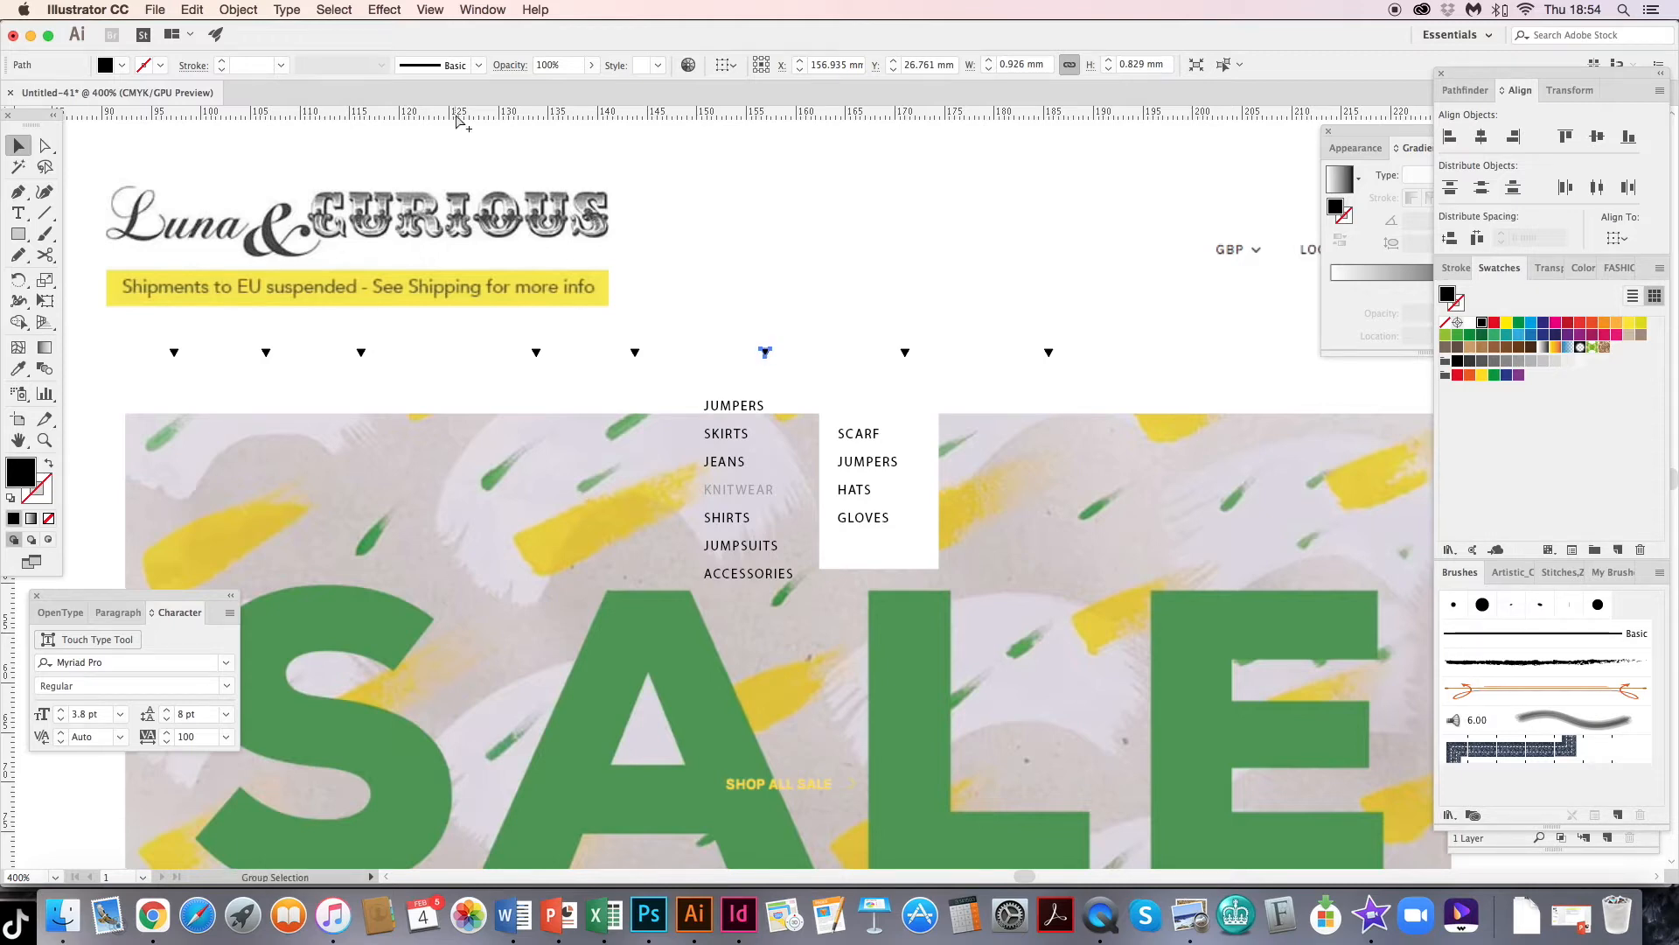
key("alt+super+3")
left_click(837, 253)
- Select the submenu rectangle with its SCARF to GLOVES list and move both left against the main WOMEN dropdown
left_click_drag(784, 414, 828, 412)
left_click(846, 401)
left_click_drag(854, 469, 872, 476)
left_click(878, 501)
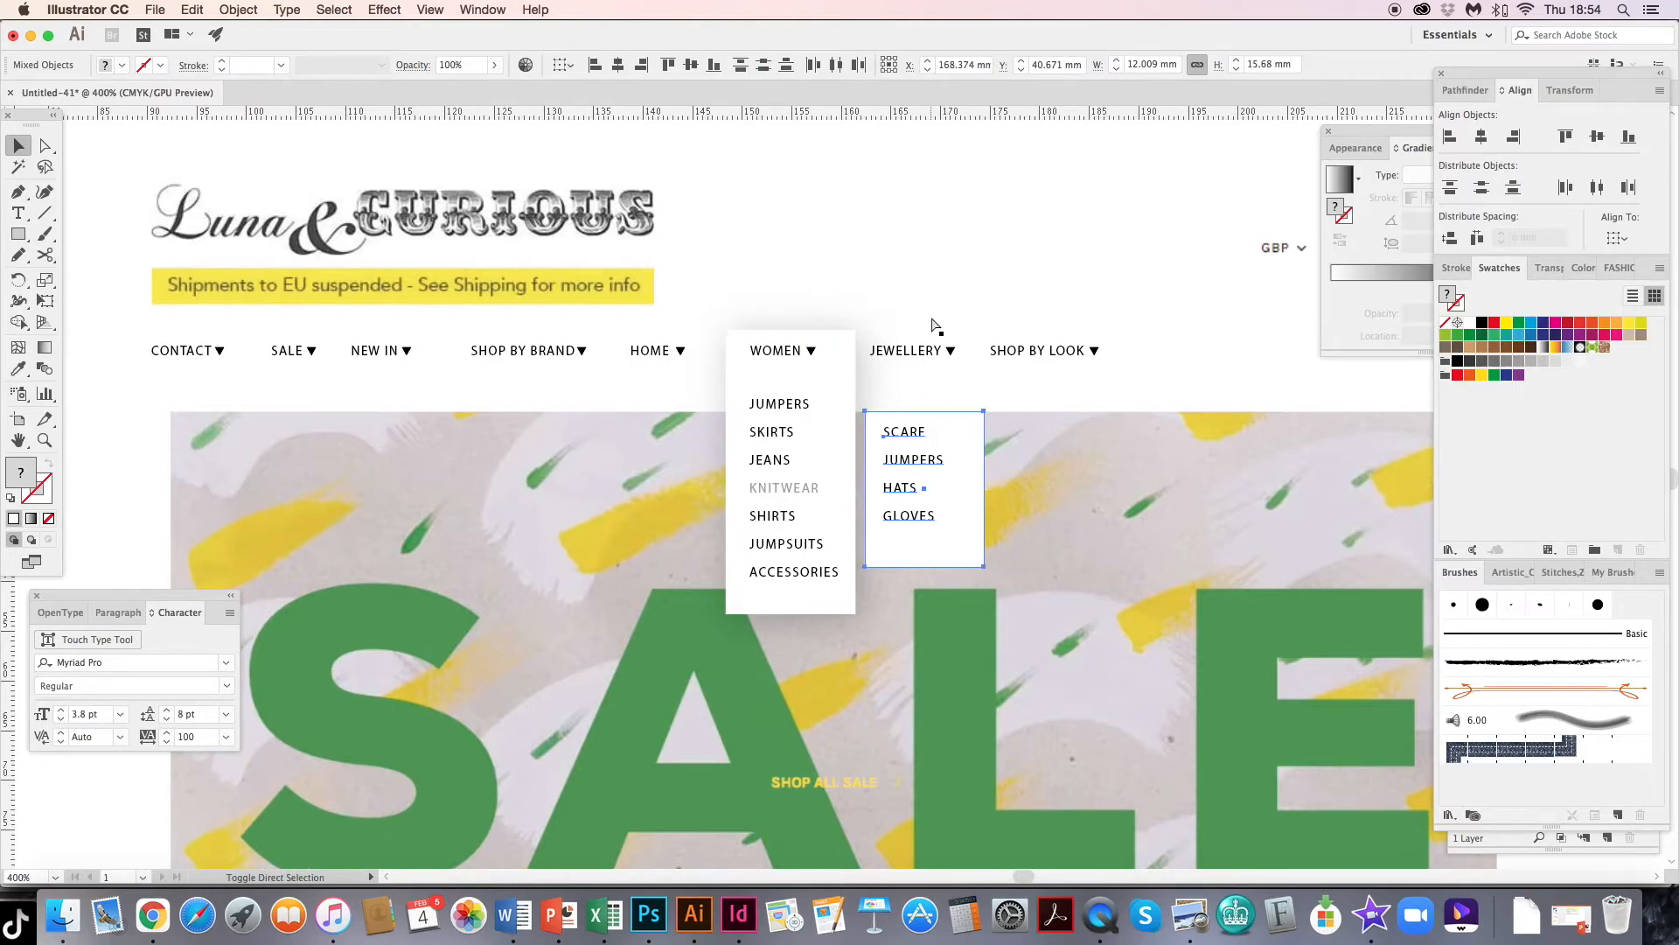
left_click_drag(904, 431, 887, 431)
left_click(1053, 199)
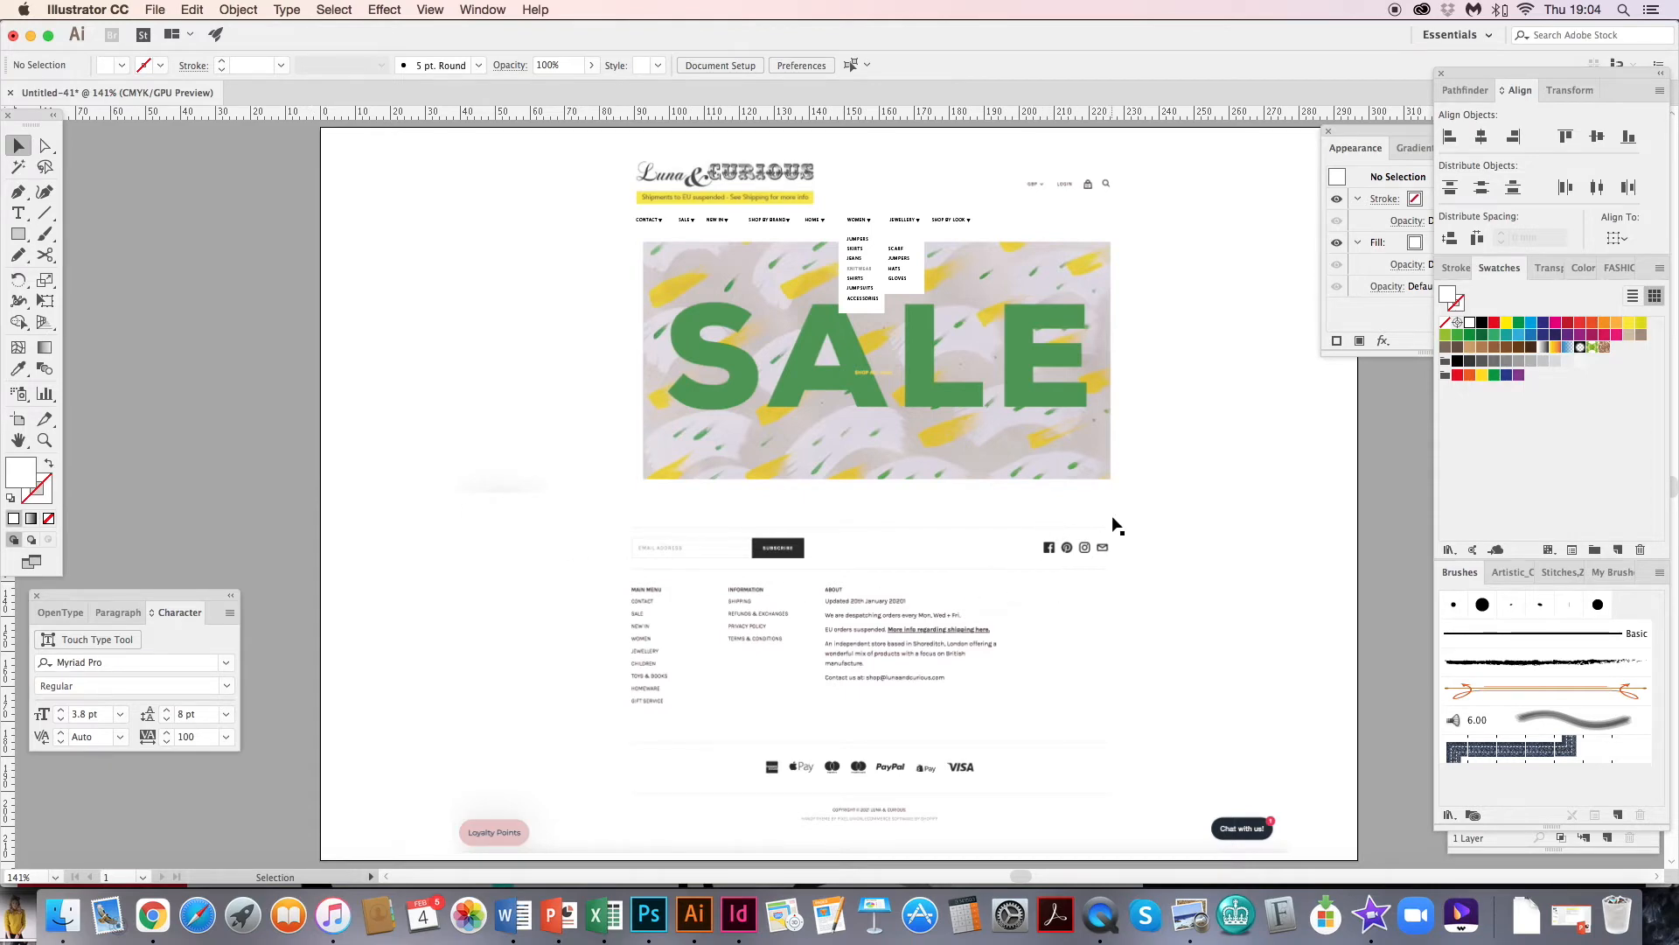
- Place the TikTok logo screenshot from the Desktop folder into the website mock-up
scroll(1115, 525, "up", 3)
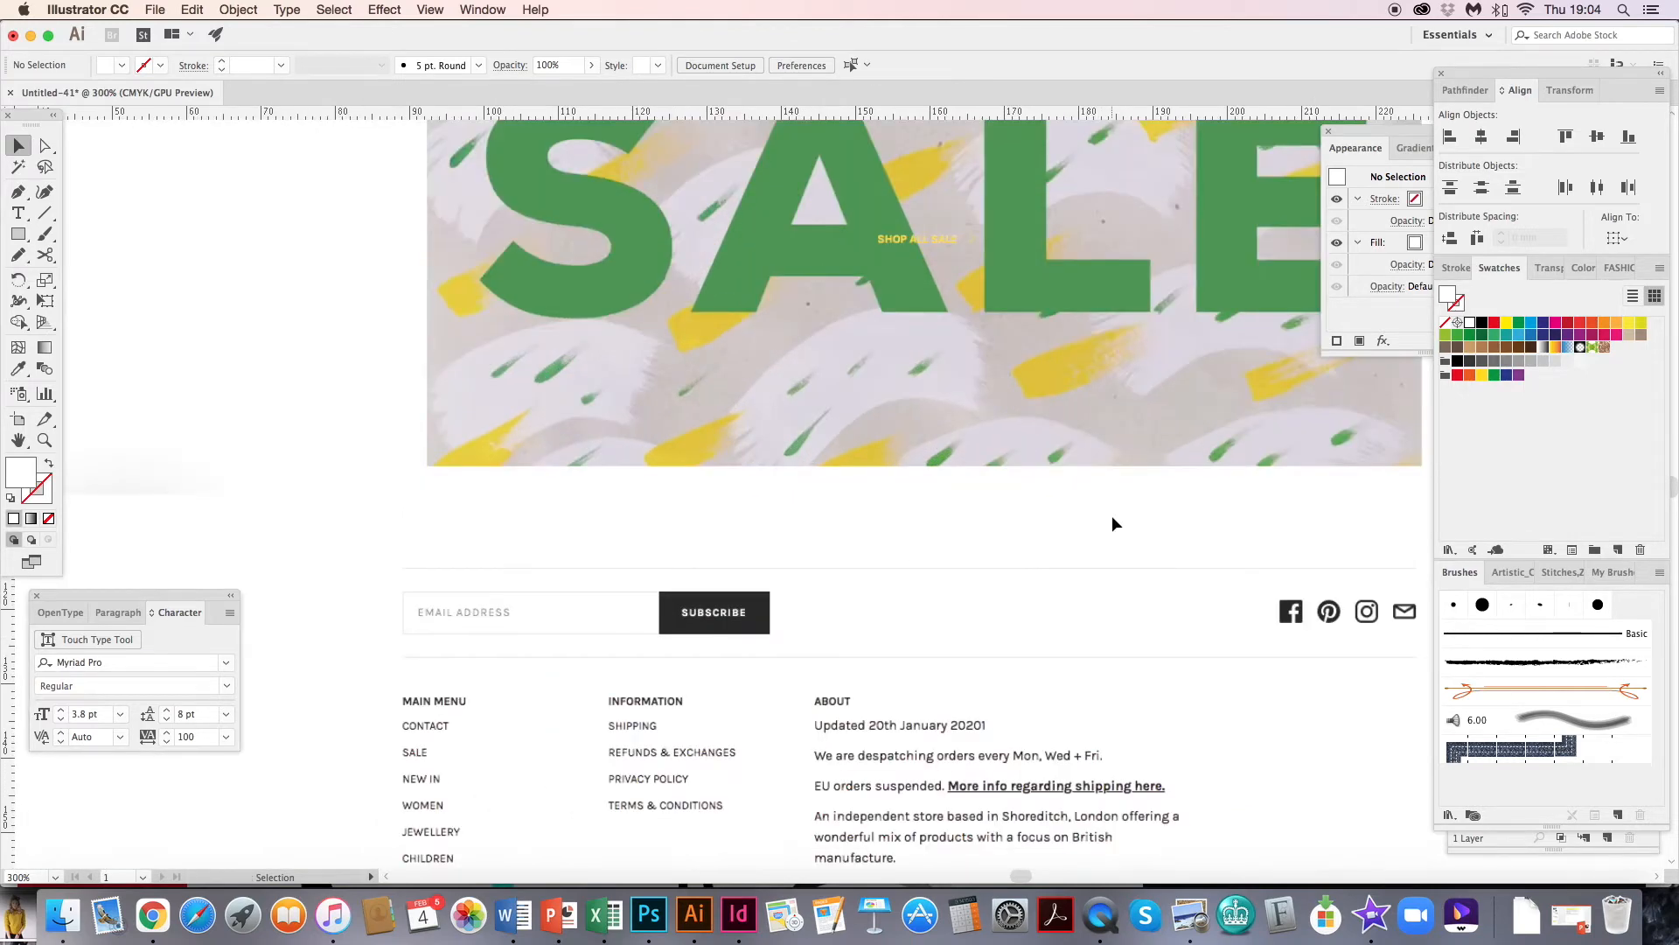
scroll(982, 562, "right", 5)
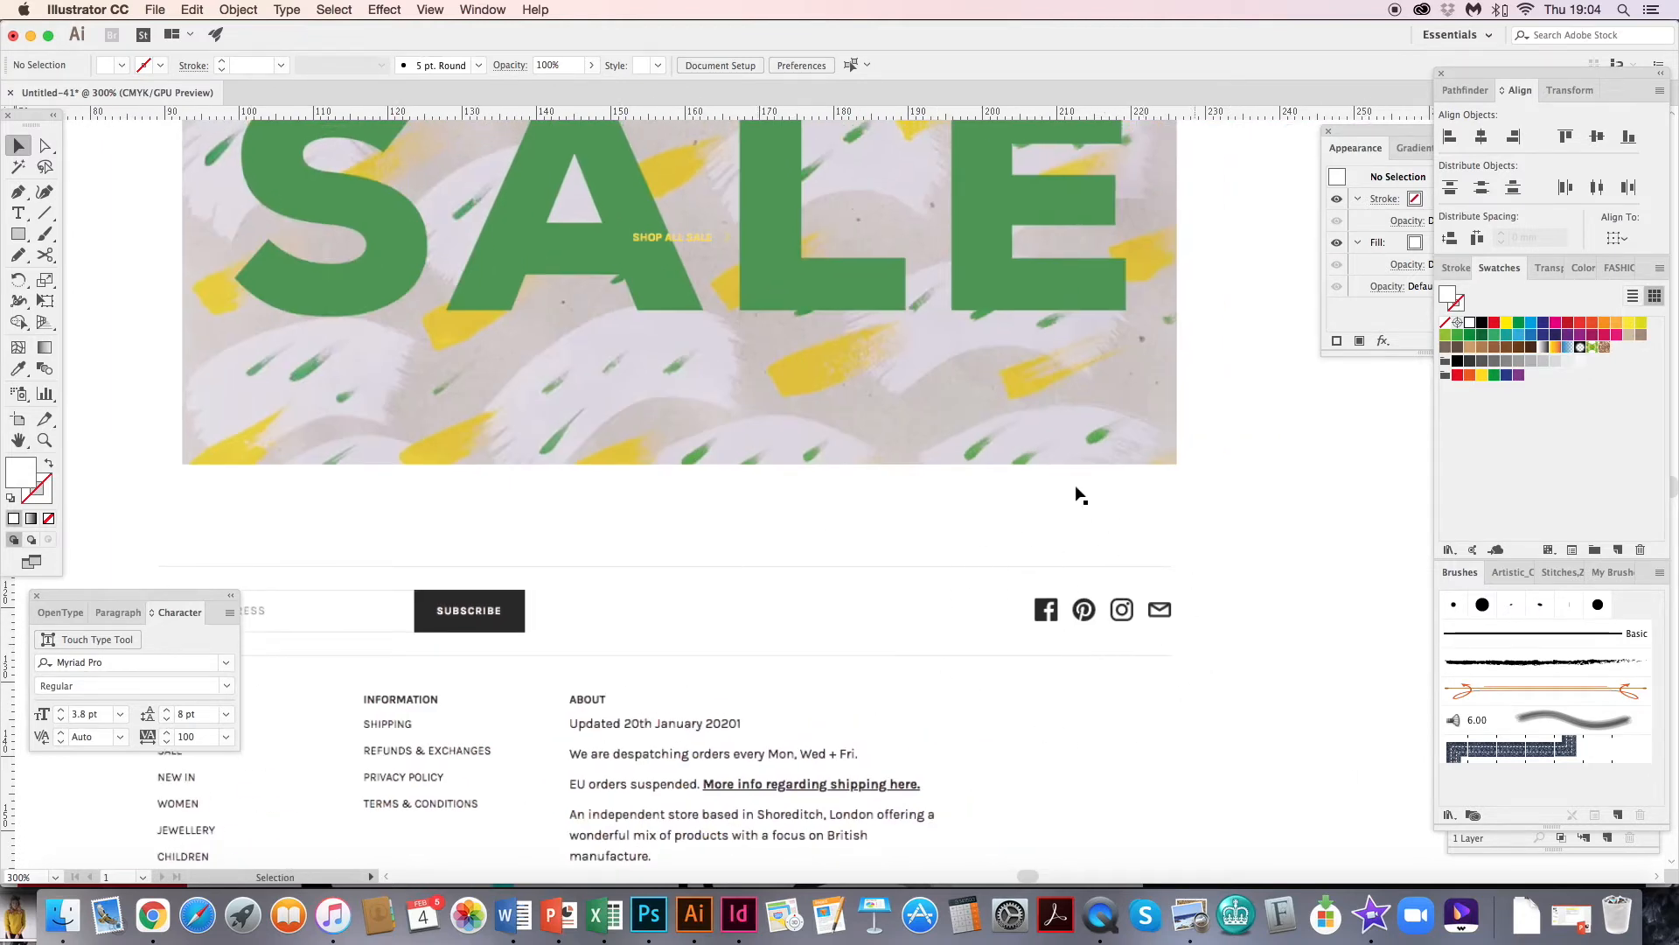
left_click(61, 916)
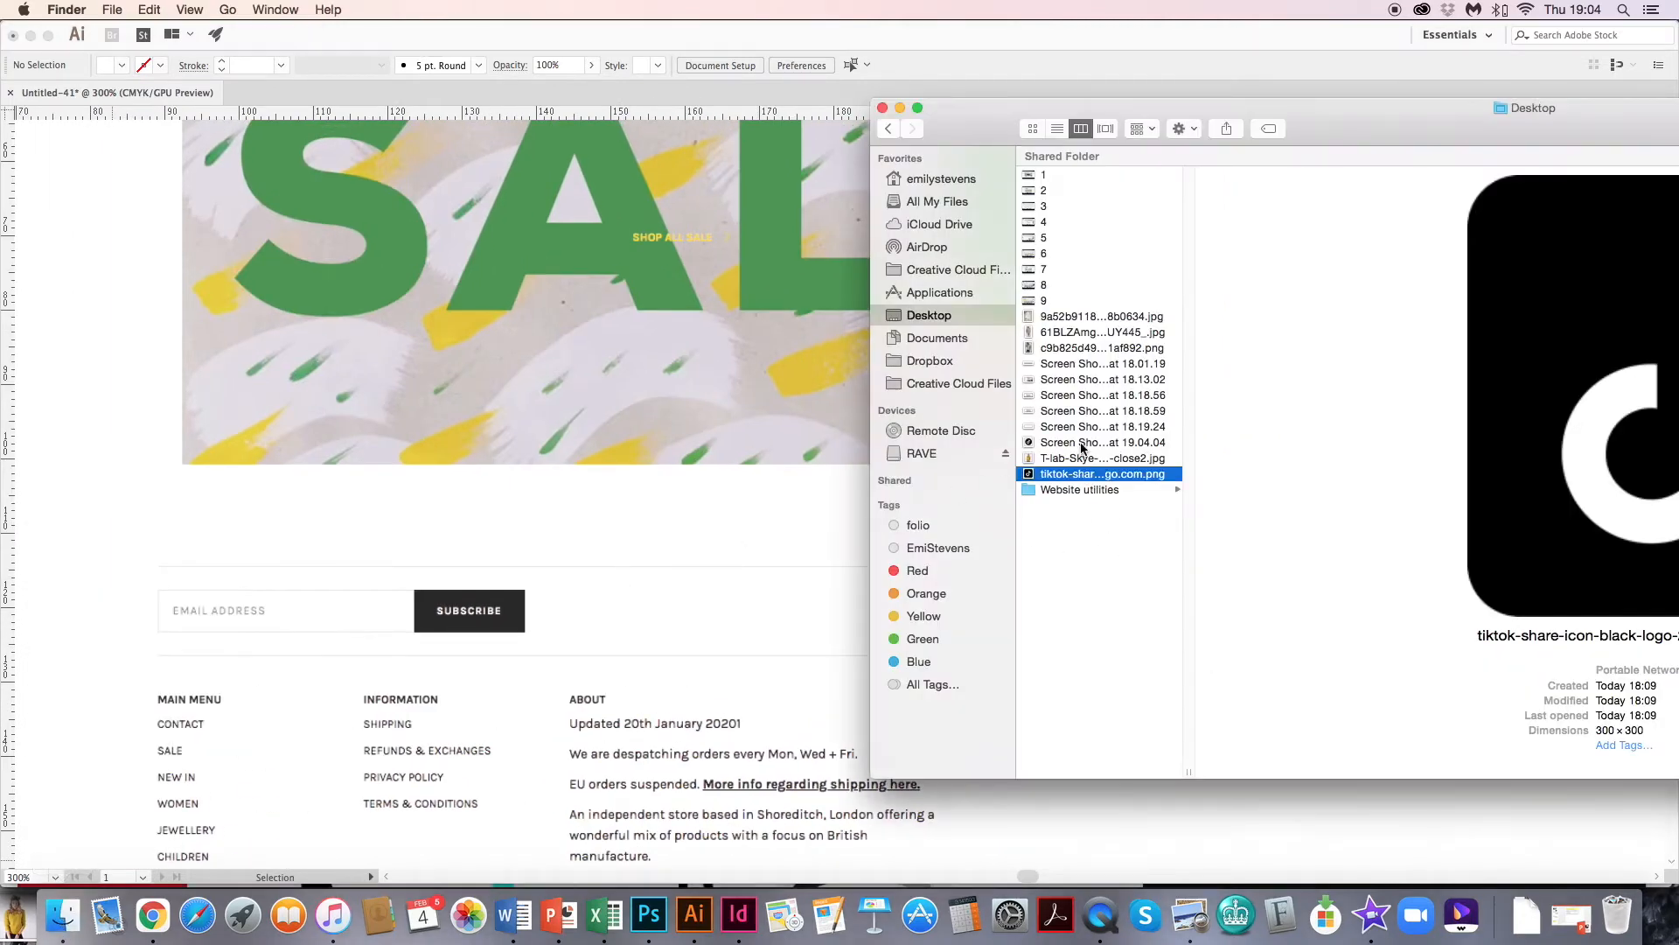
left_click(1084, 442)
left_click_drag(1344, 121, 1150, 92)
left_click_drag(950, 420, 581, 515)
key("super+minus")
key("super+minus")
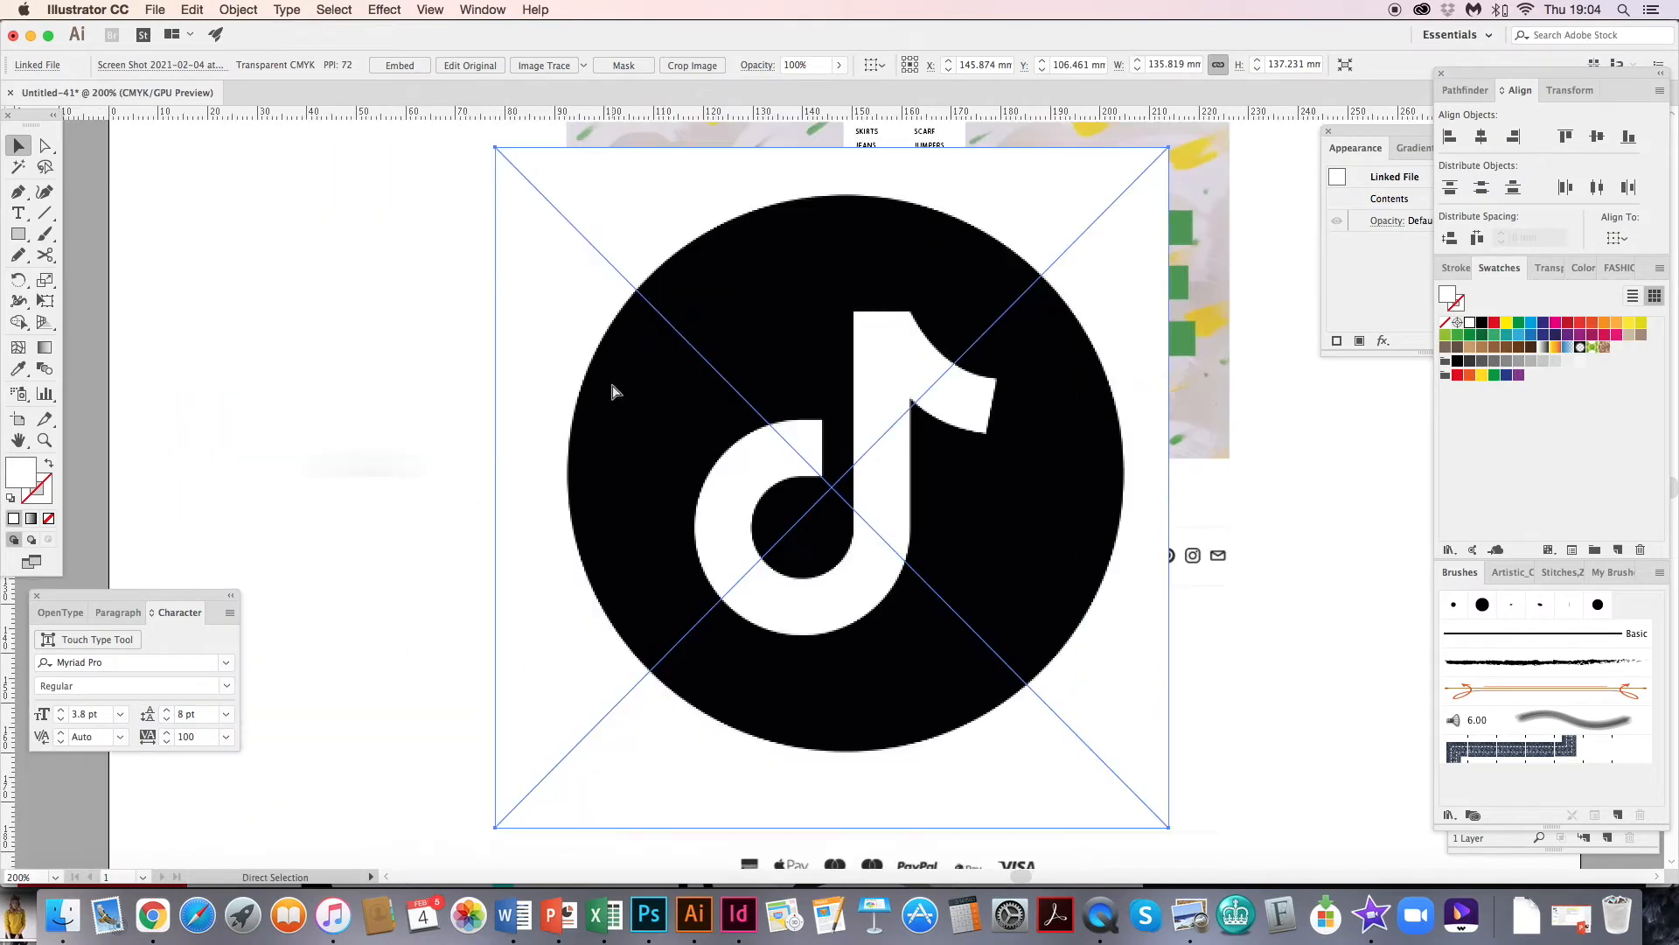
- Embed the TikTok logo image, scale it down to about 51.4 × 52 mm and move it onto the SALE banner's left edge
left_click(399, 67)
left_click_drag(1085, 233, 767, 559)
left_click_drag(729, 654, 450, 498)
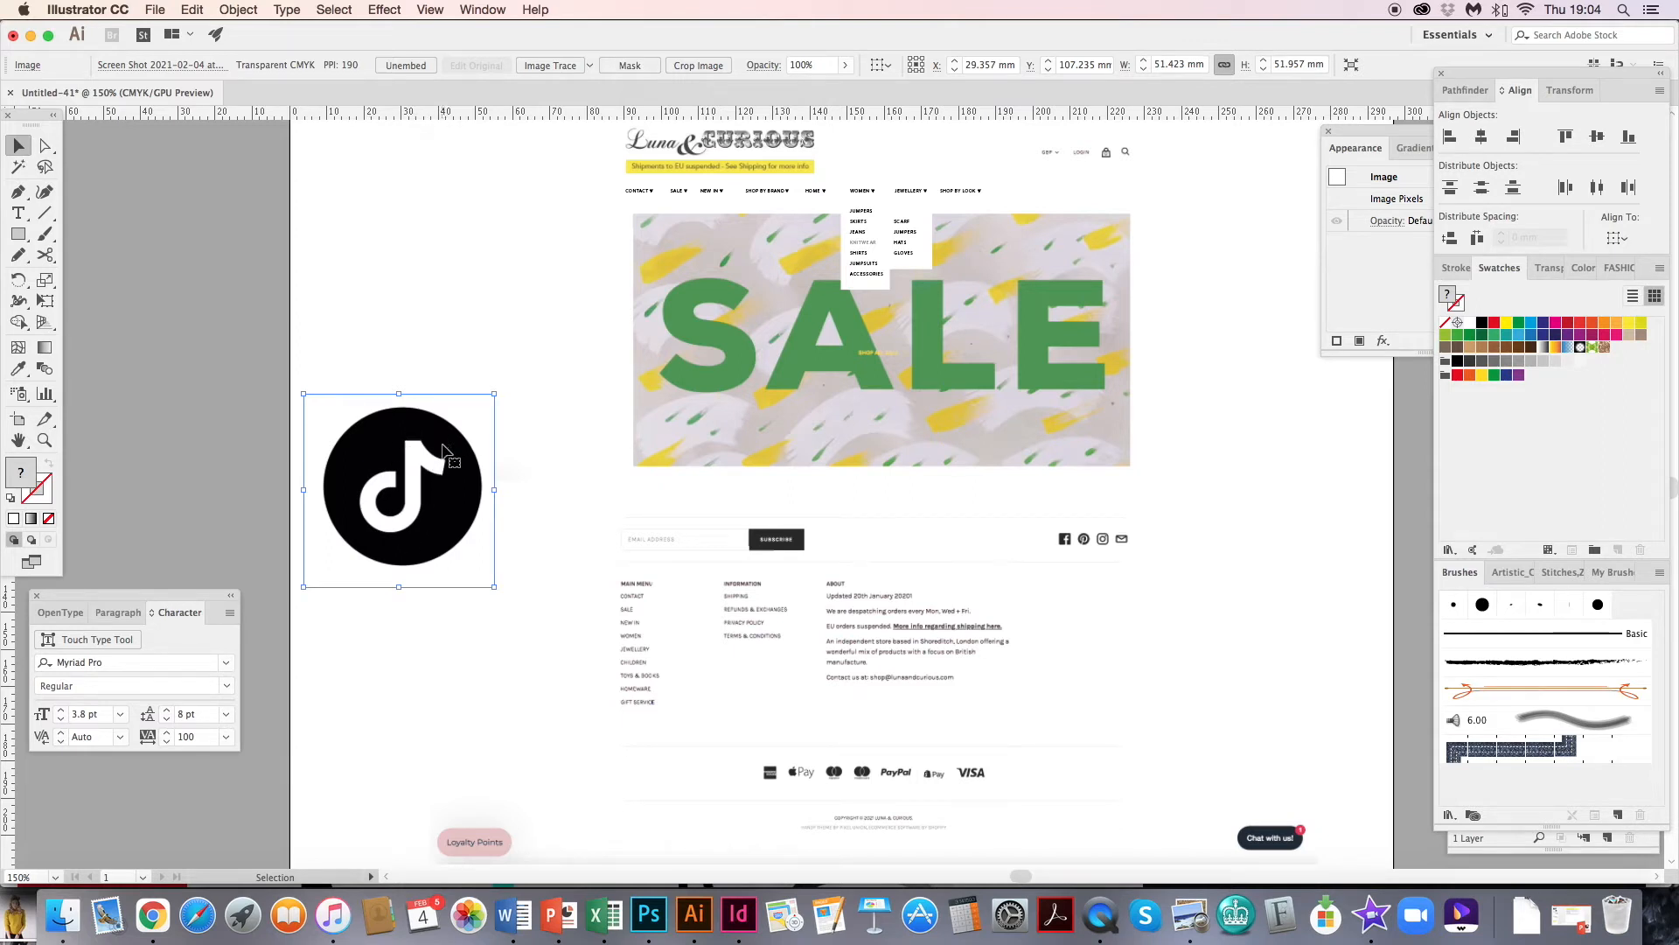
left_click_drag(454, 461, 662, 411)
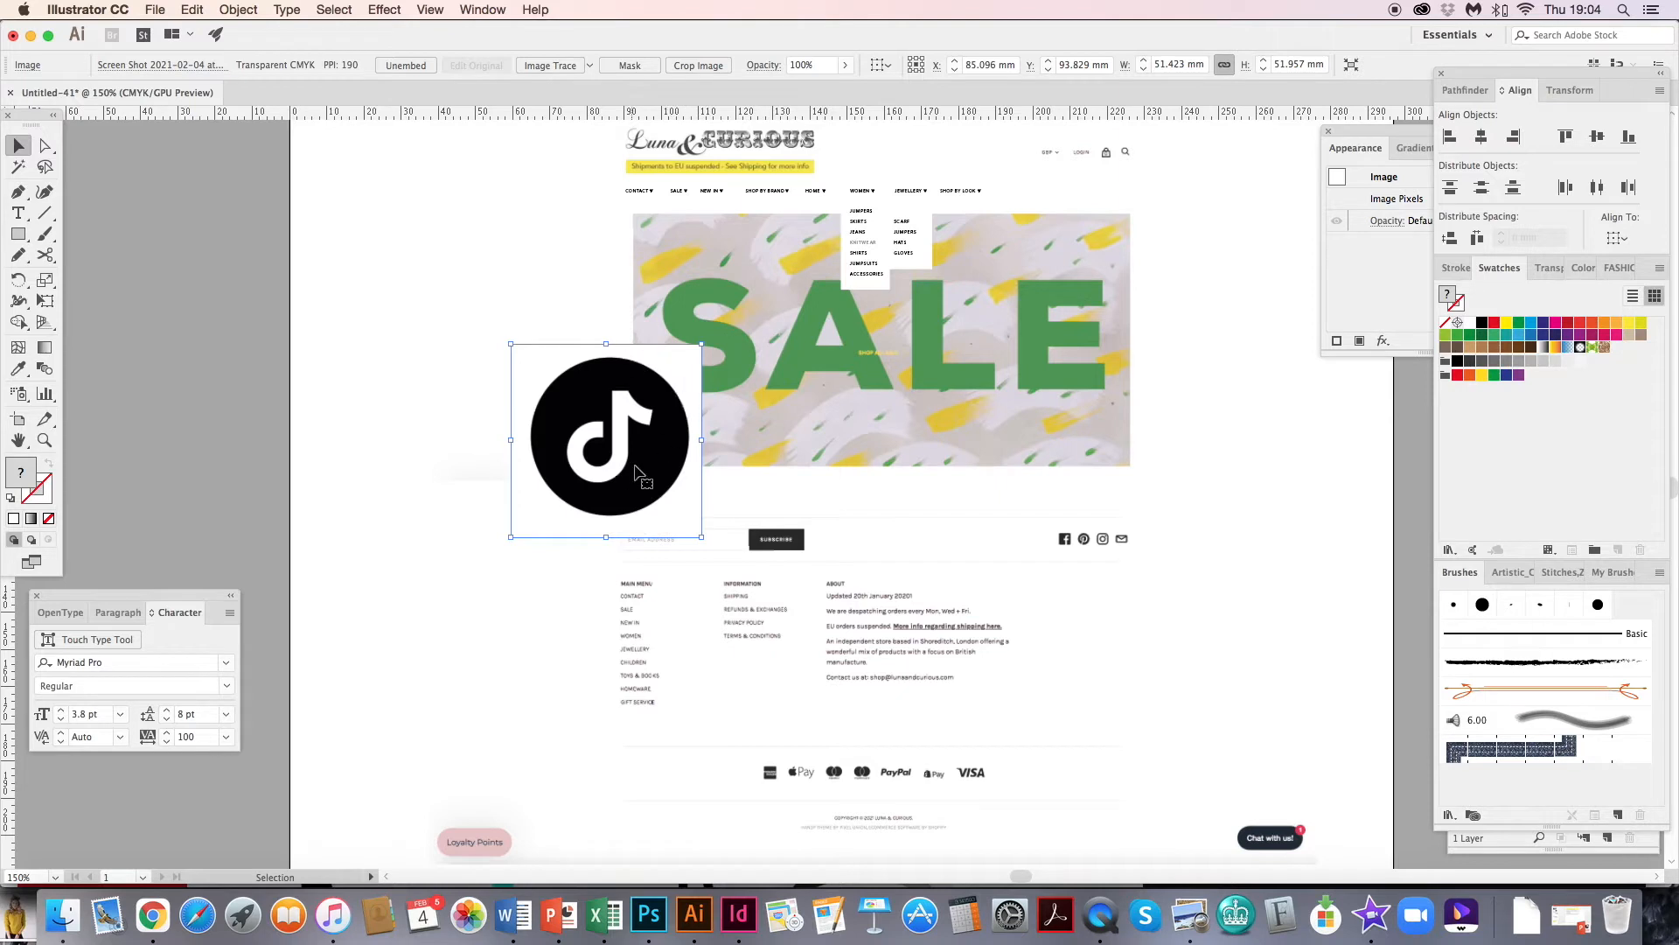
- Trace the TikTok logo with the Silhouettes preset and expand it into shapes, testing a green fill and undoing it
left_click(590, 66)
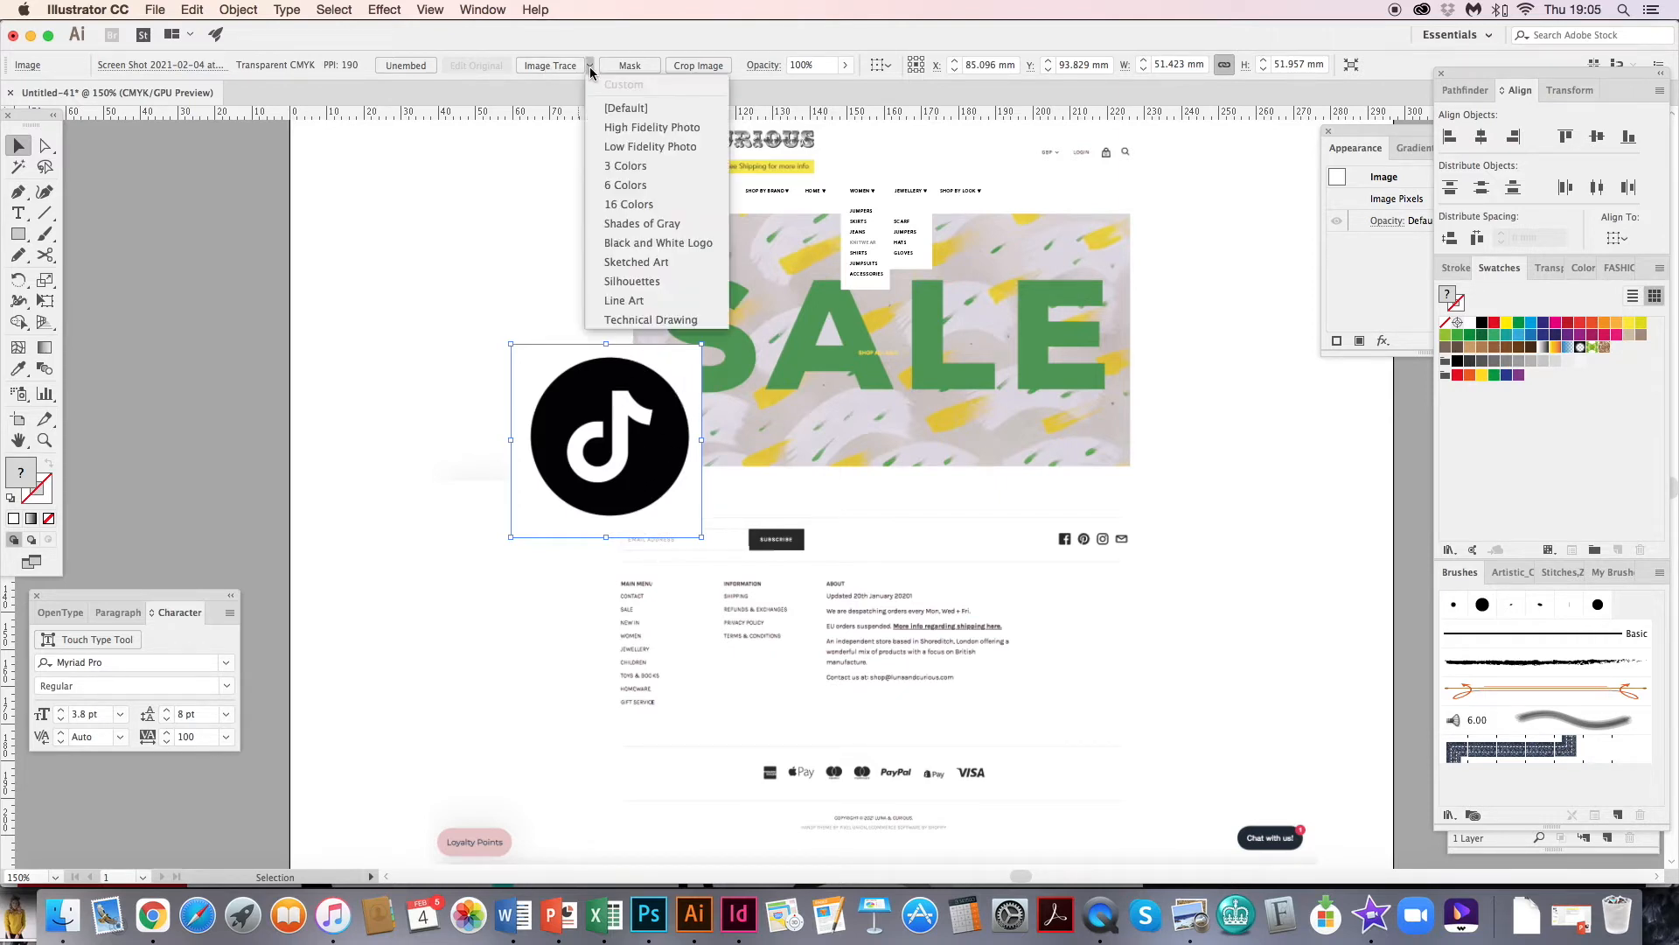
left_click(637, 281)
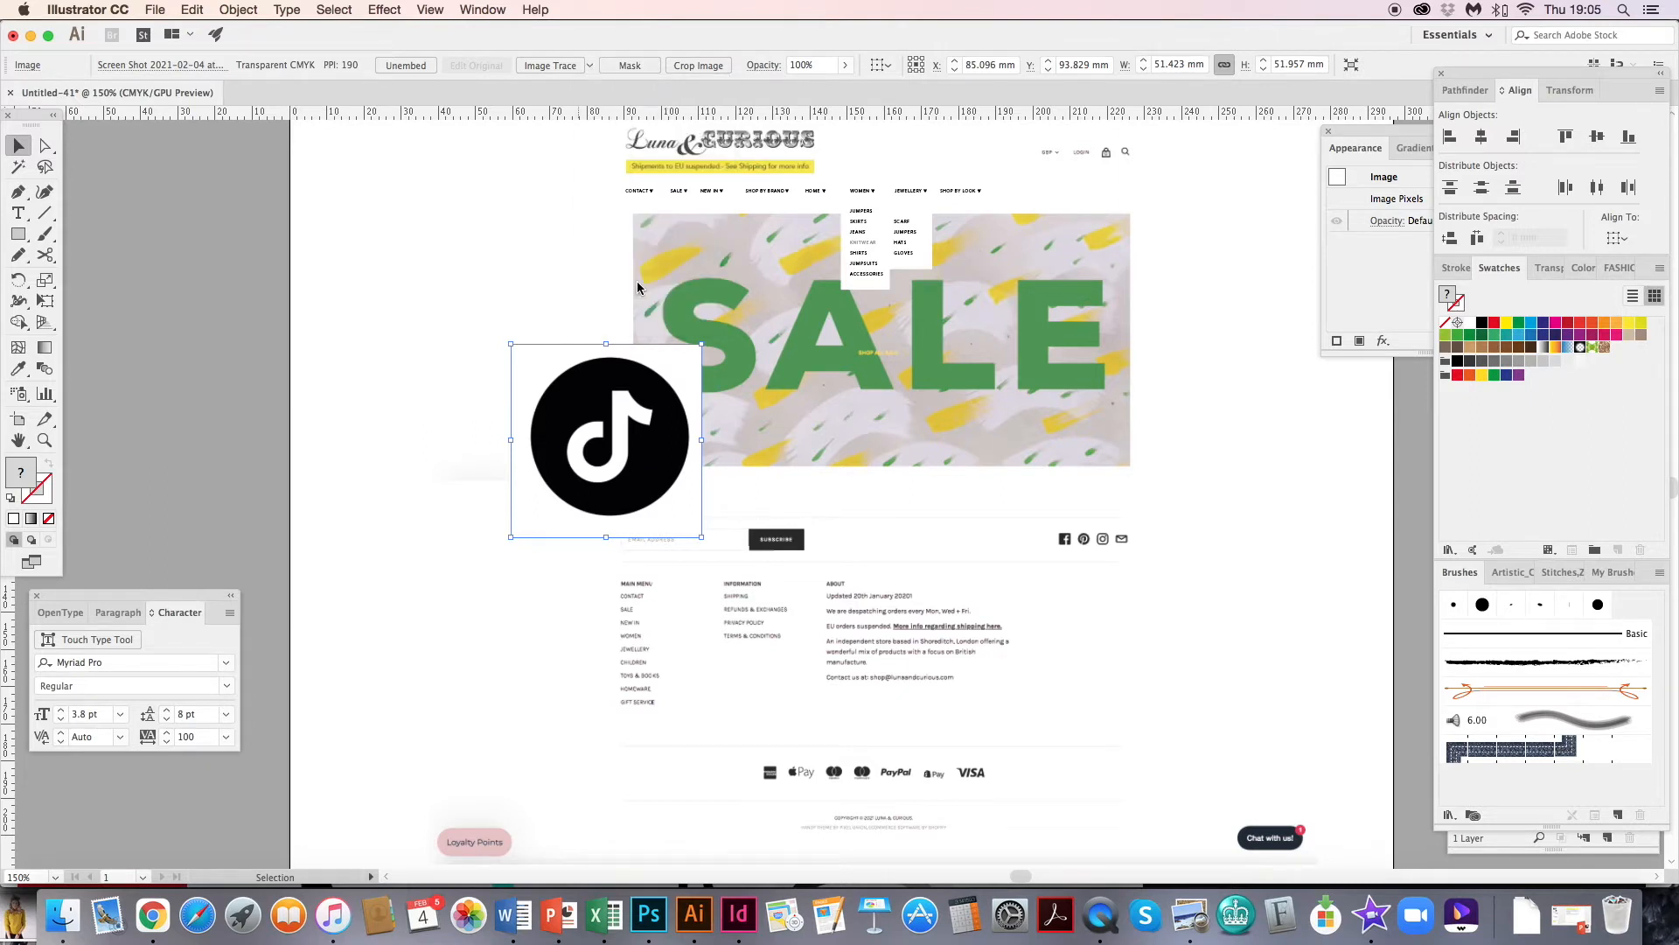
left_click_drag(594, 473, 634, 433)
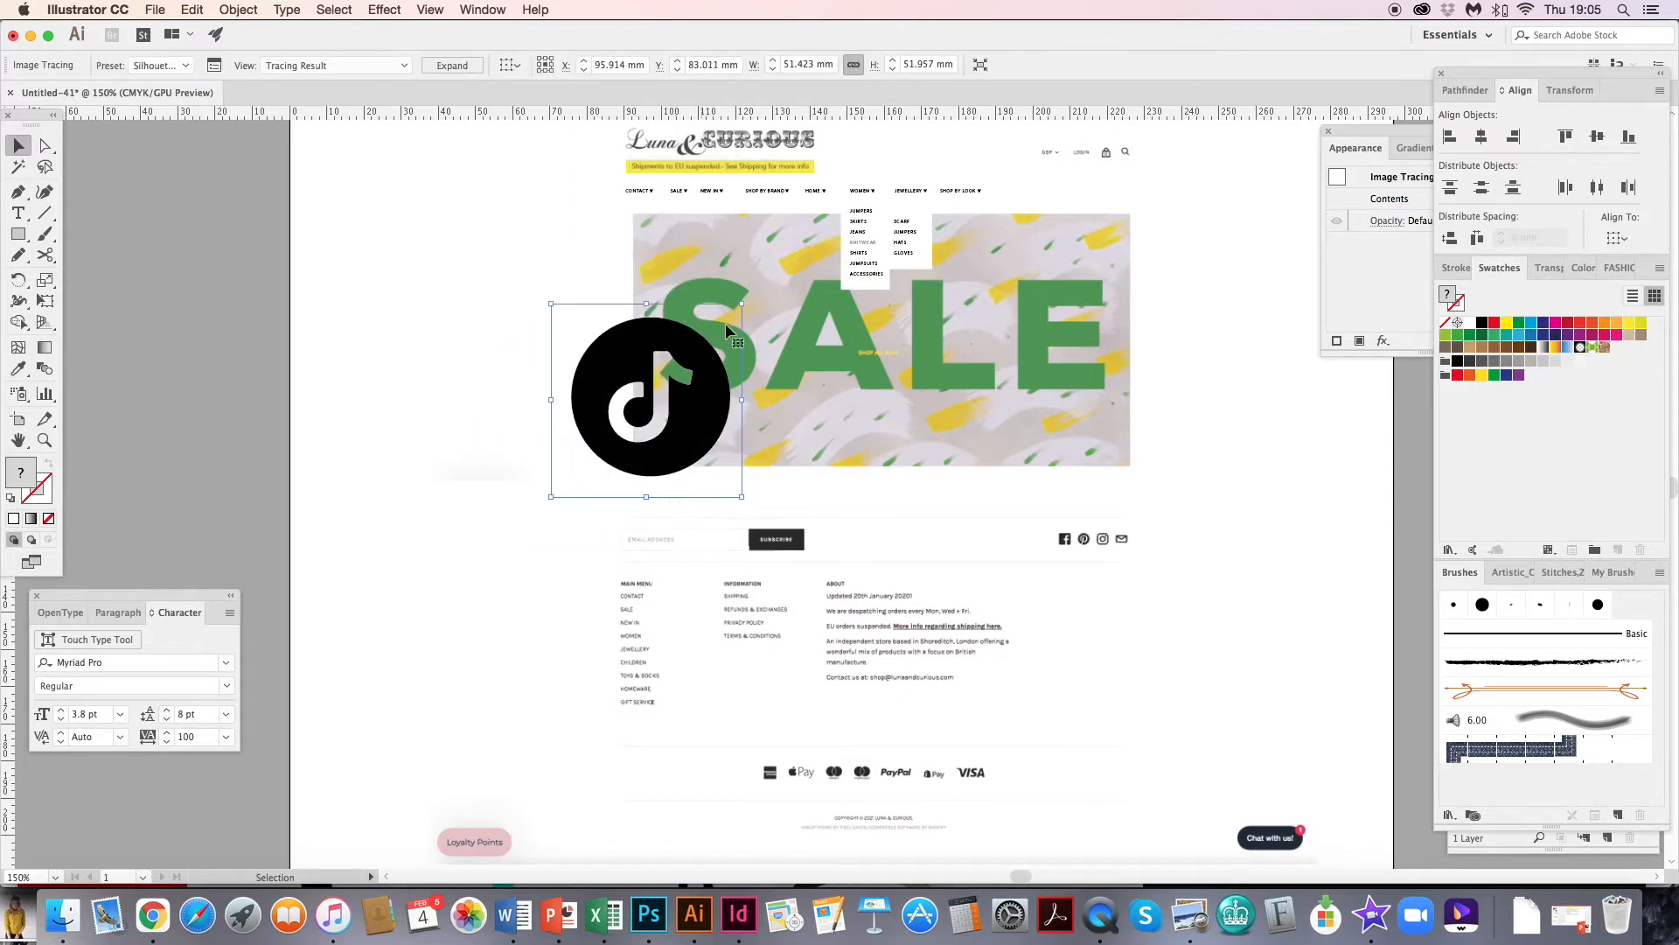
left_click(452, 70)
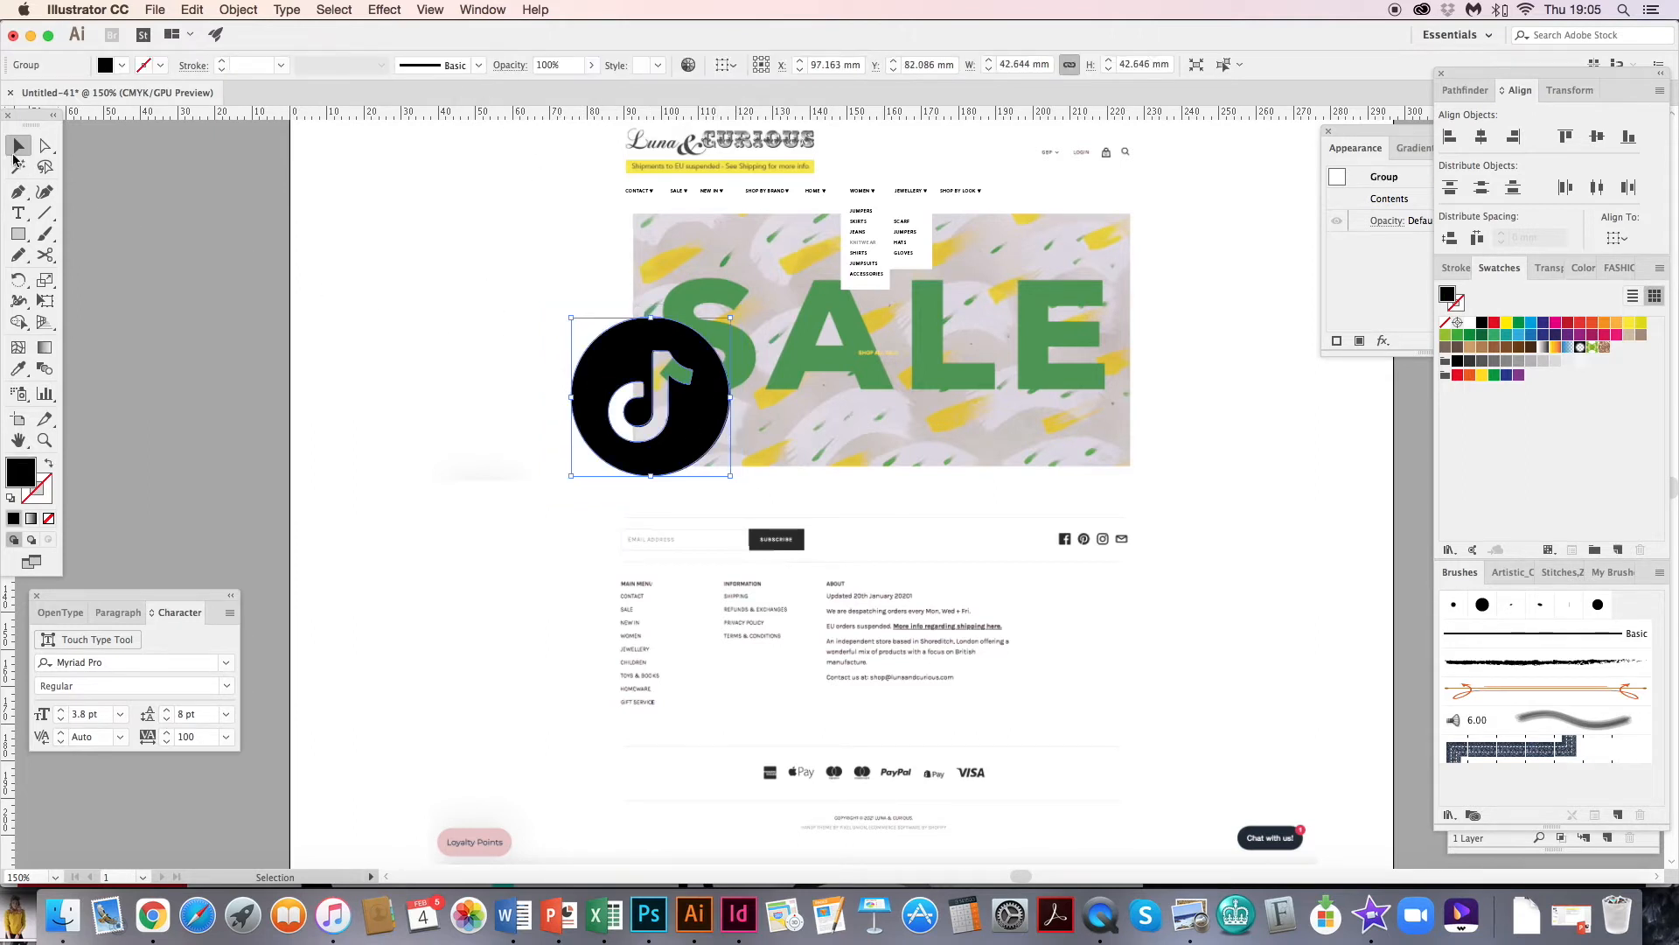
left_click(1518, 324)
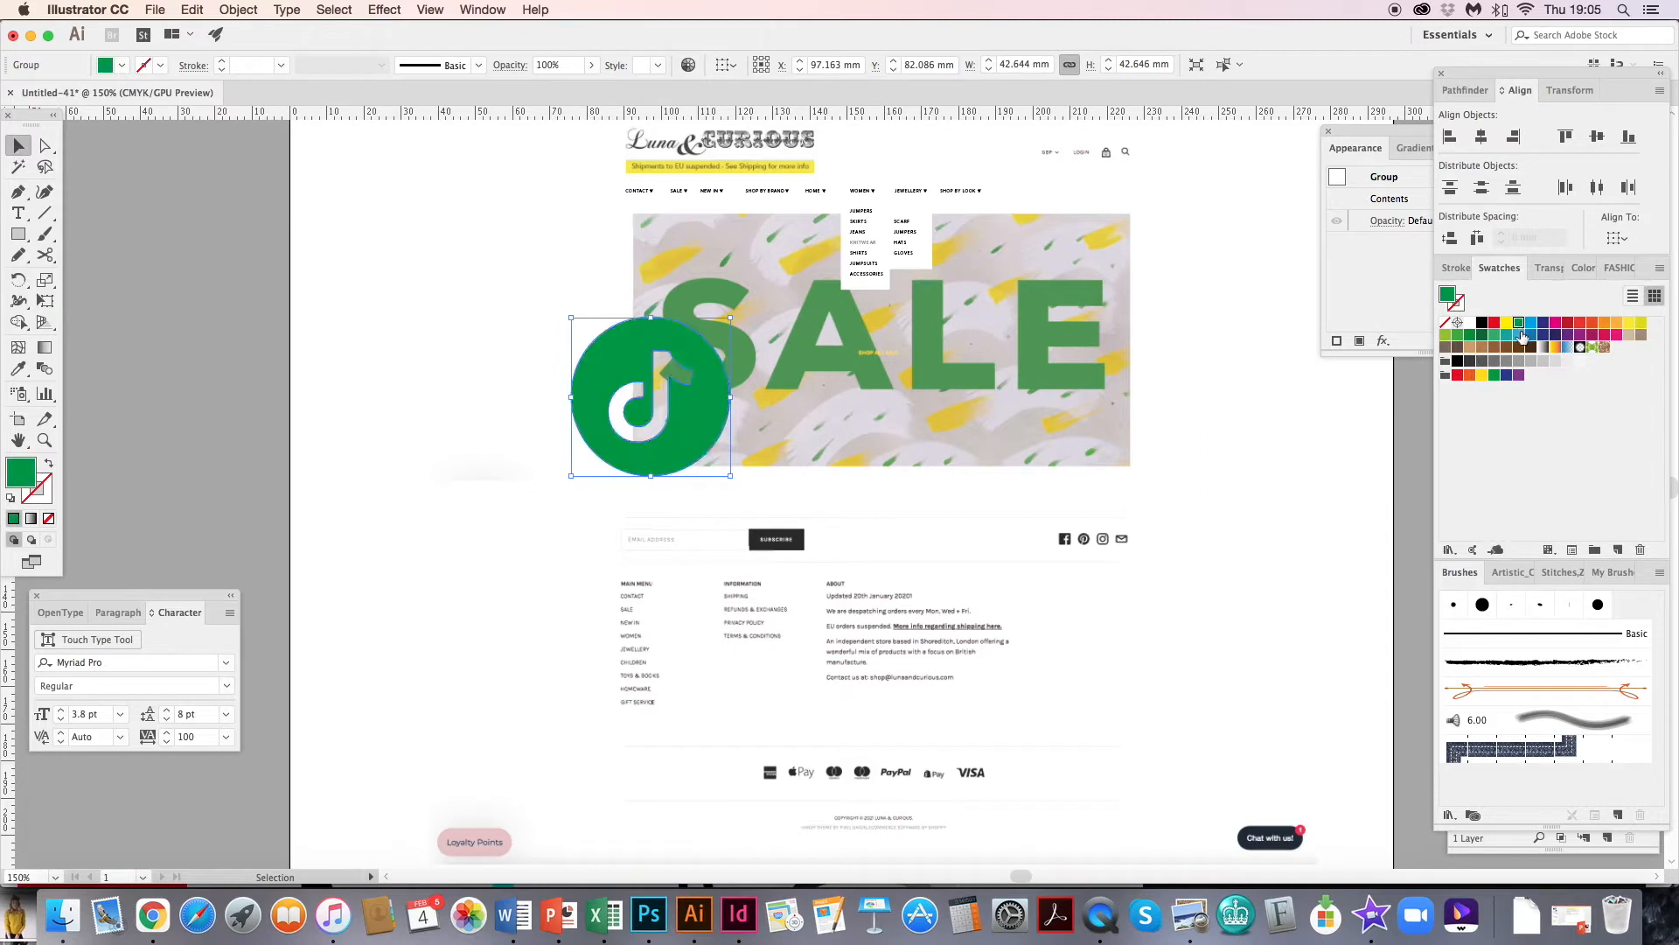
key("super+z")
- Scale the black TikTok logo down to icon size and place it beside the Facebook icon in the footer's social row
left_click_drag(570, 318, 980, 536)
key("super+equal")
key("super+equal")
key("super+equal")
key("super+equal")
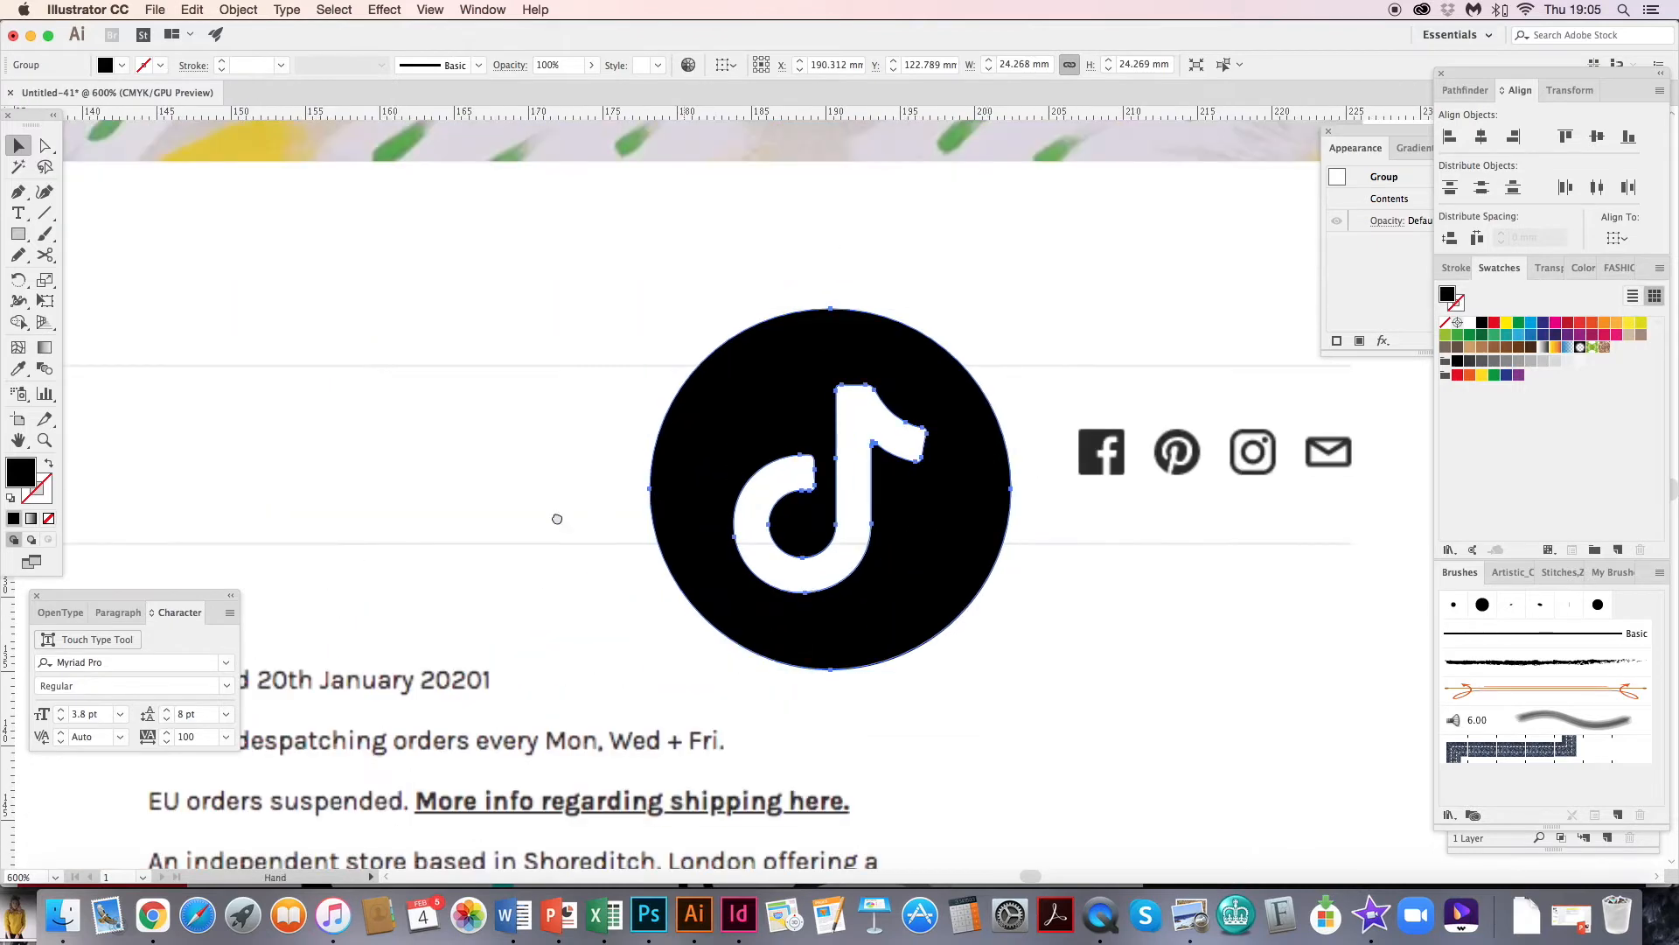
left_click_drag(557, 519, 360, 524)
left_click_drag(452, 493, 847, 477)
left_click(836, 382)
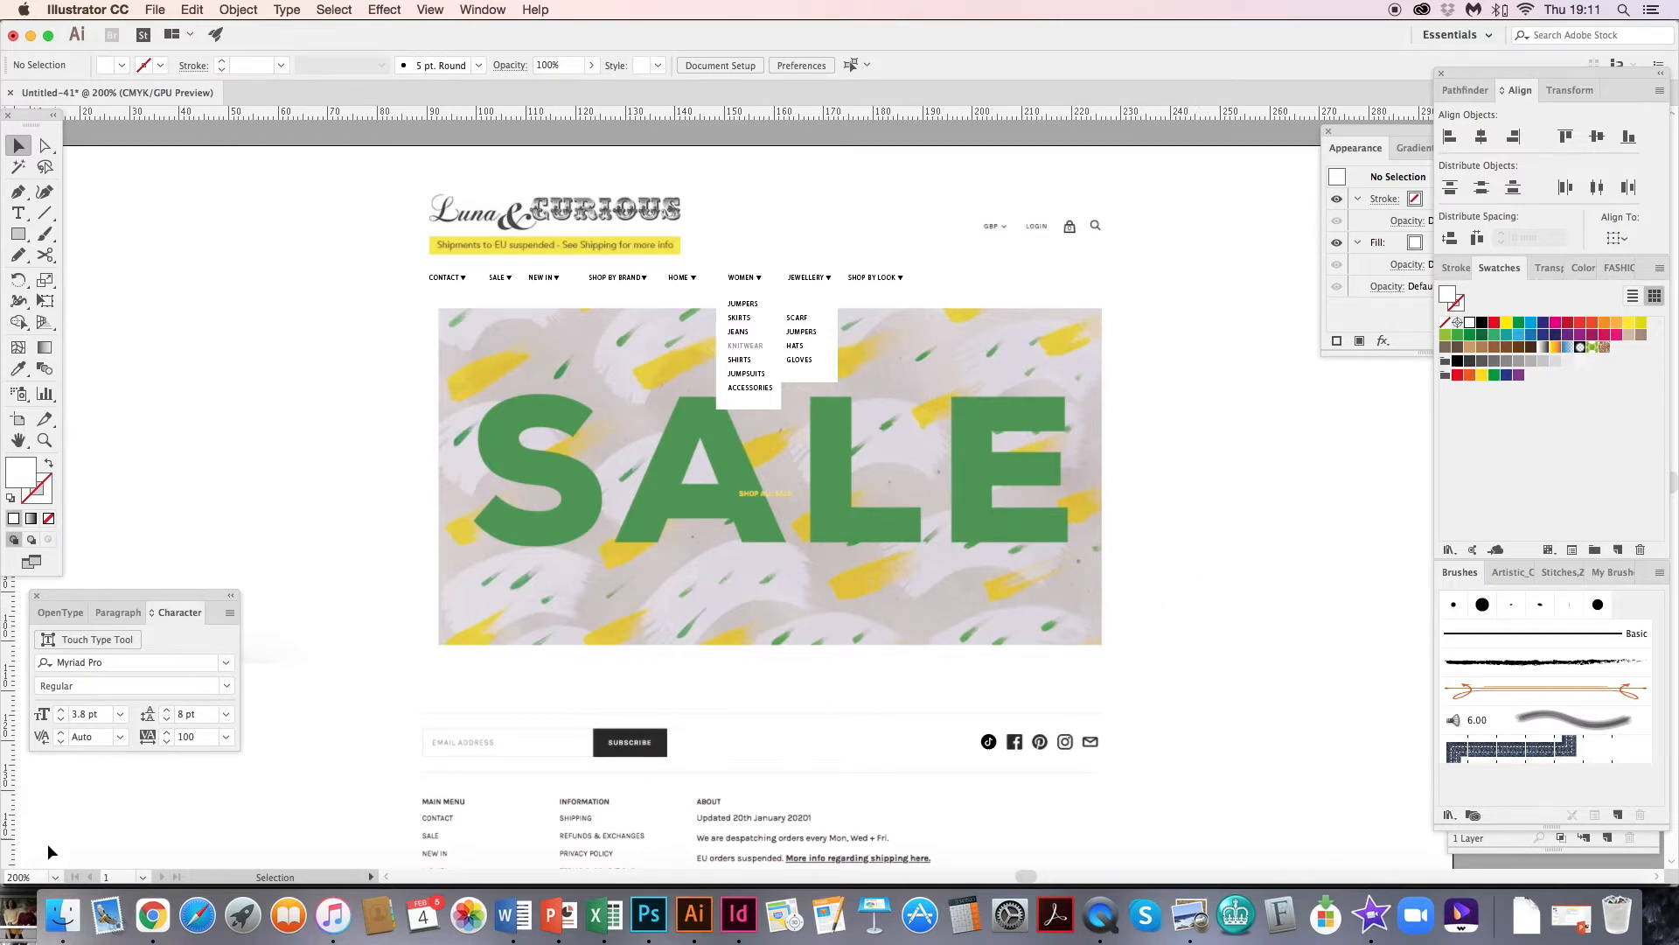
- Place the w-knit-hero.jpg photo, embed it and scale it down to about 90.8 × 56.7 mm
left_click_drag(18, 918, 800, 466)
key("super+minus")
key("super+minus")
key("super+minus")
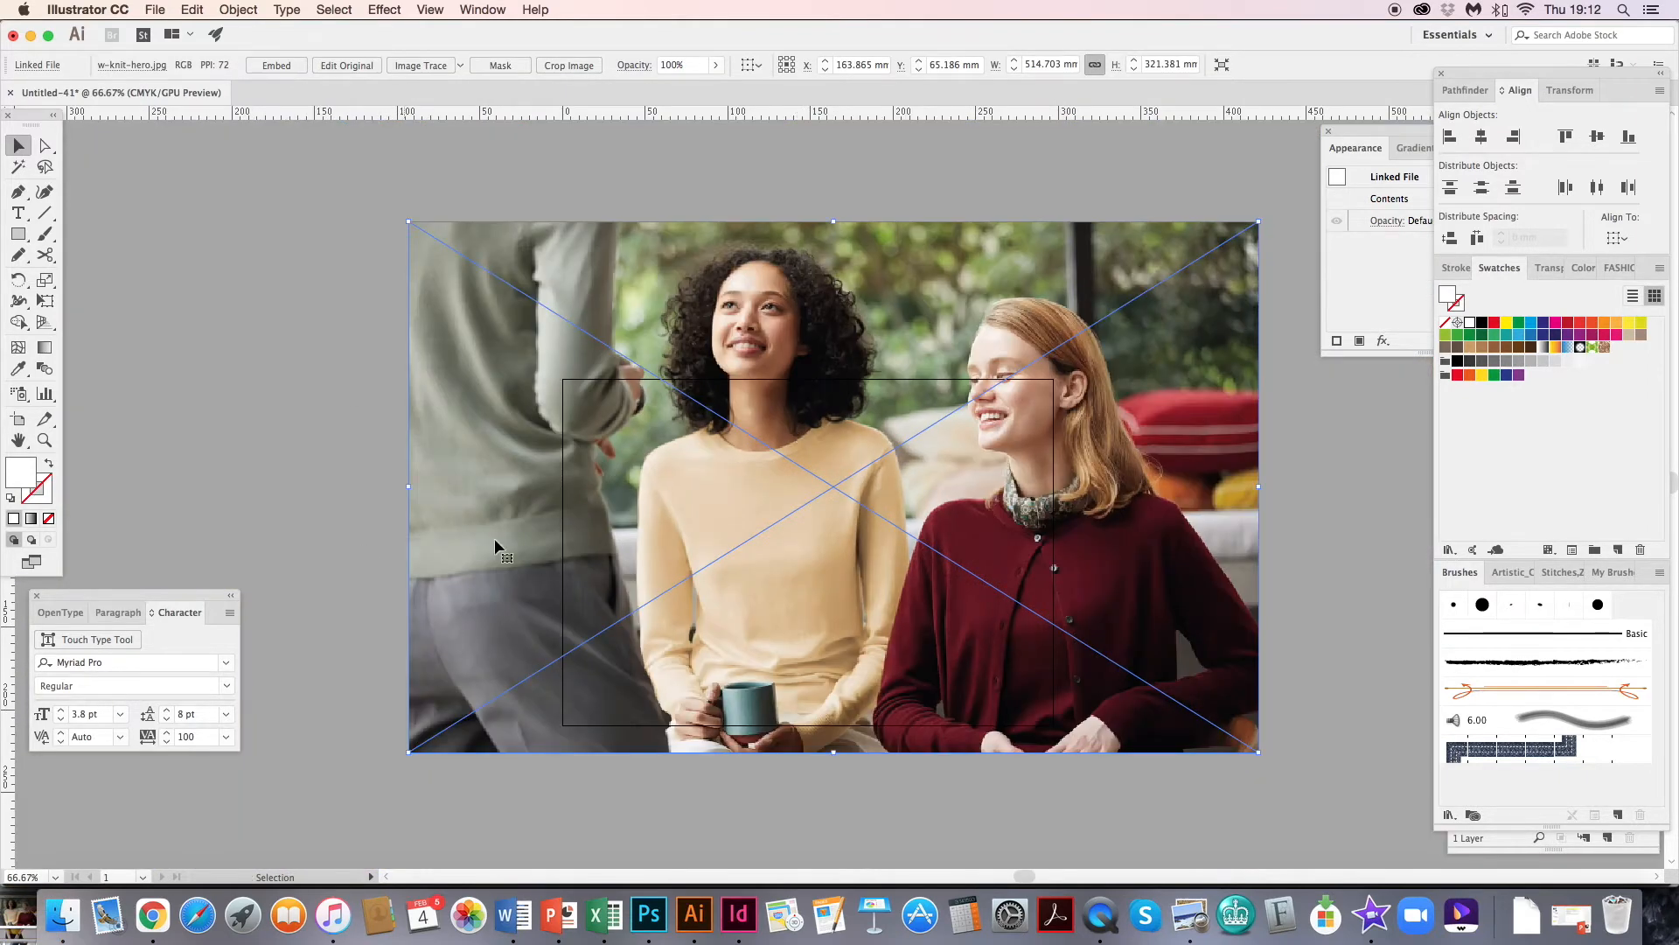
left_click(277, 67)
left_click_drag(408, 224, 766, 529)
- Position the knitwear photo over the SALE banner and enlarge it to about 137.24 × 85.69 mm to cover the banner
key("super+plus")
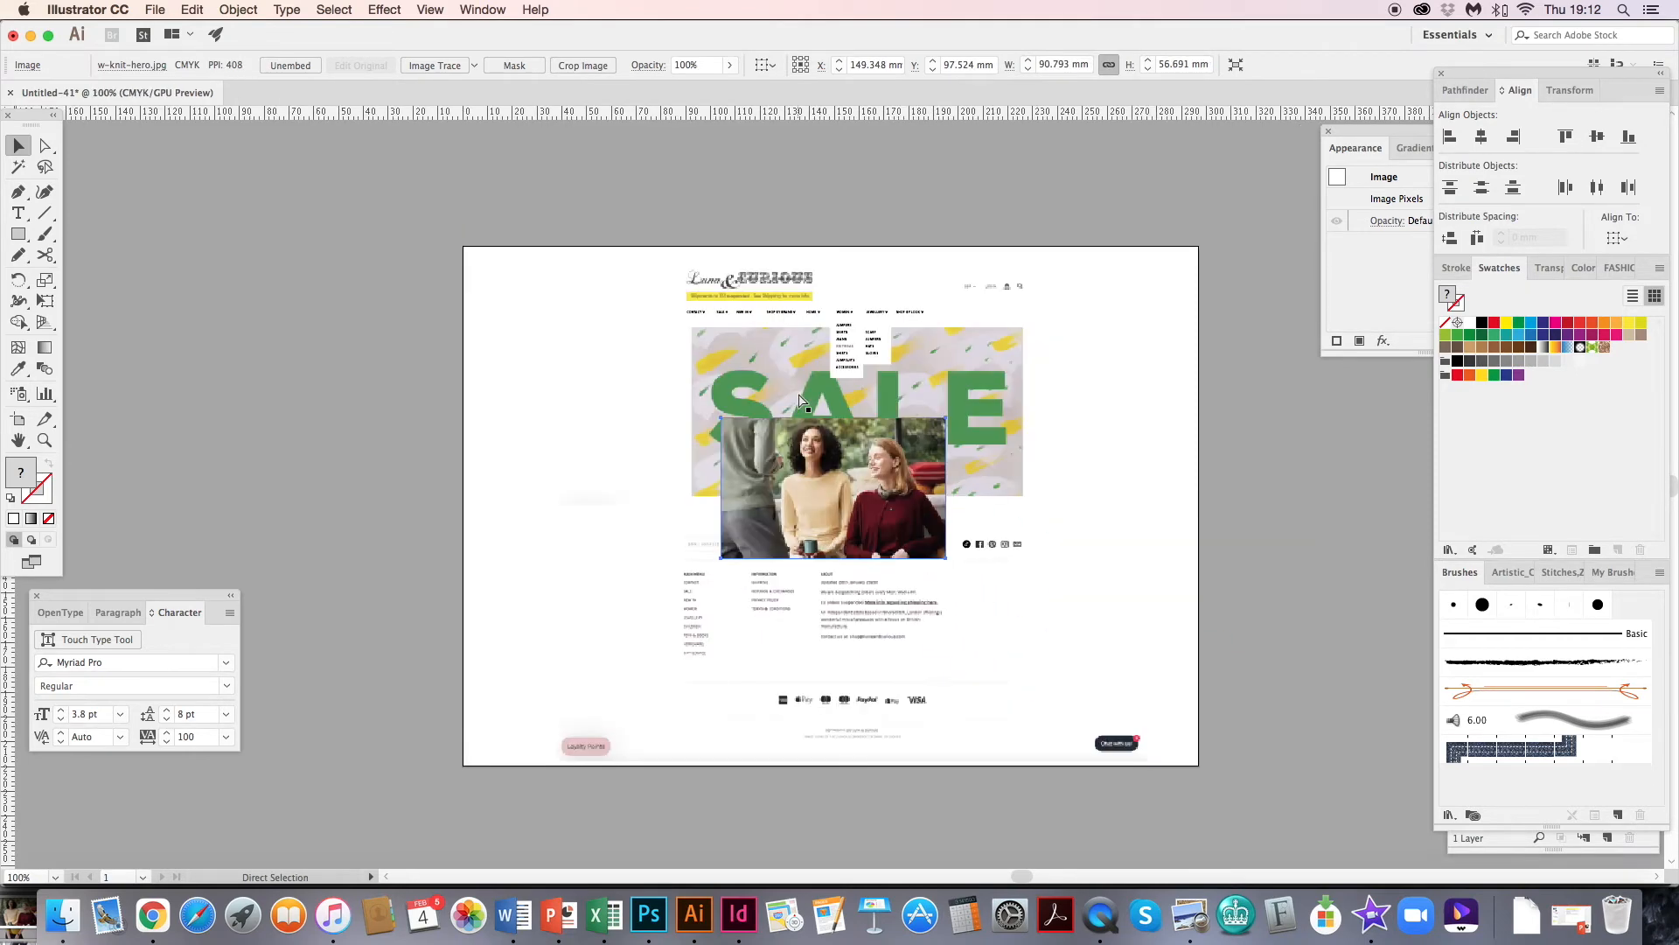
key("super+plus")
key("super+plus")
left_click_drag(799, 400, 660, 539)
left_click_drag(585, 593, 520, 404)
left_click_drag(850, 575, 1148, 721)
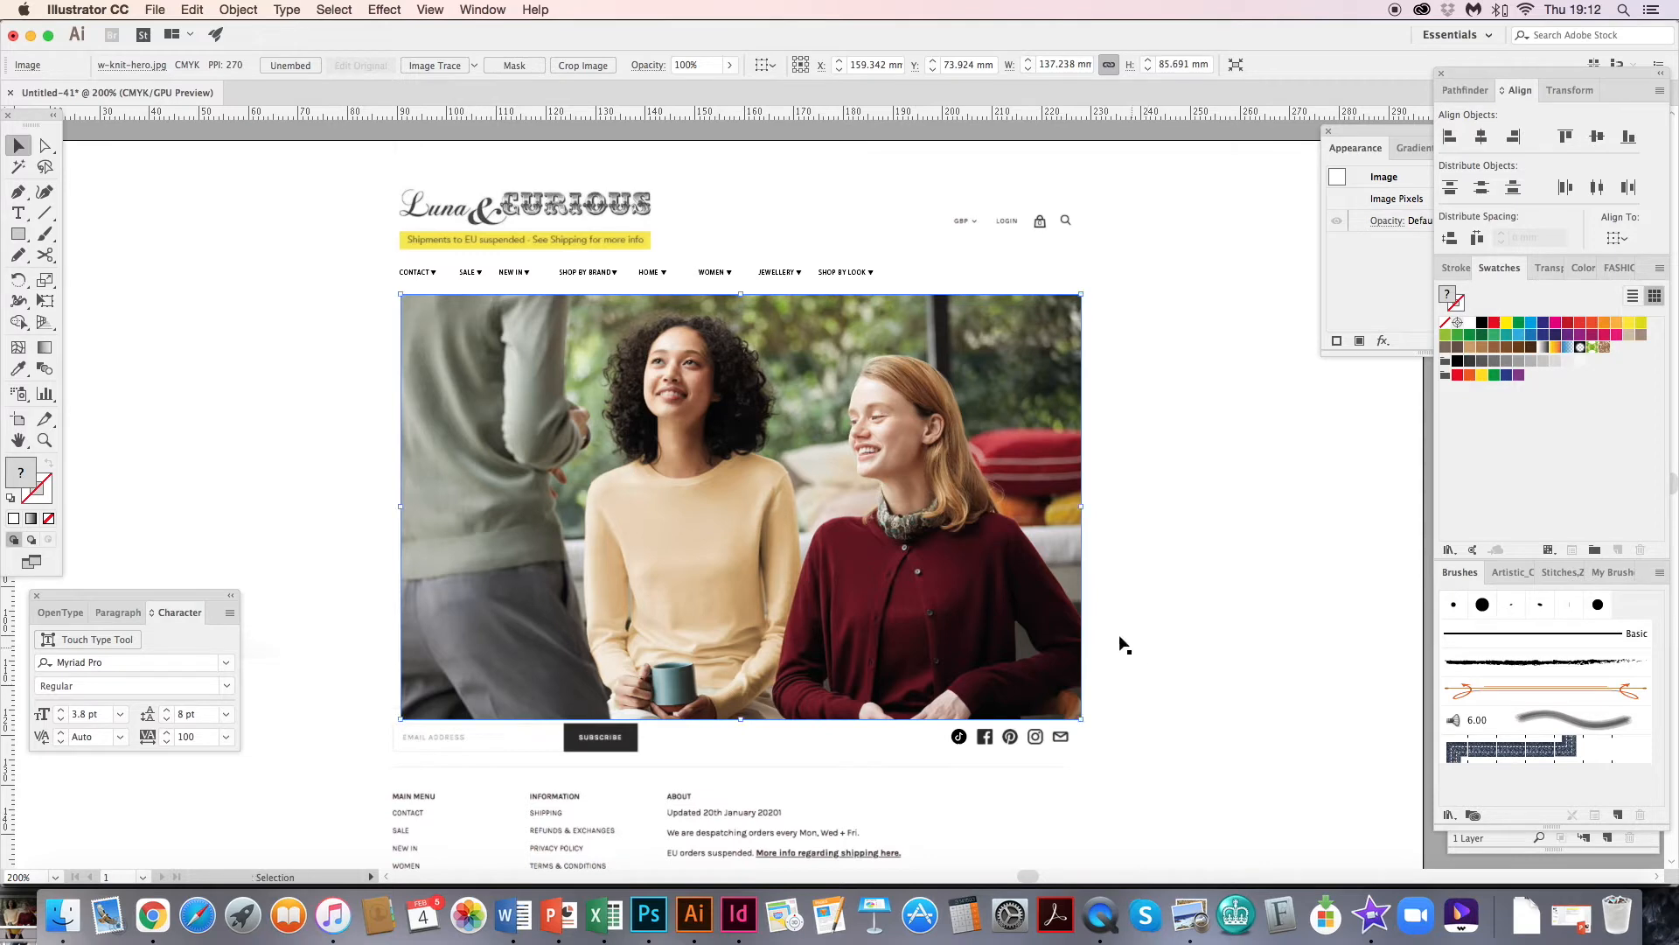
- Temporarily hide the knitwear photo to expose the SALE banner underneath
left_click(1104, 499)
left_click(986, 470)
key("Delete")
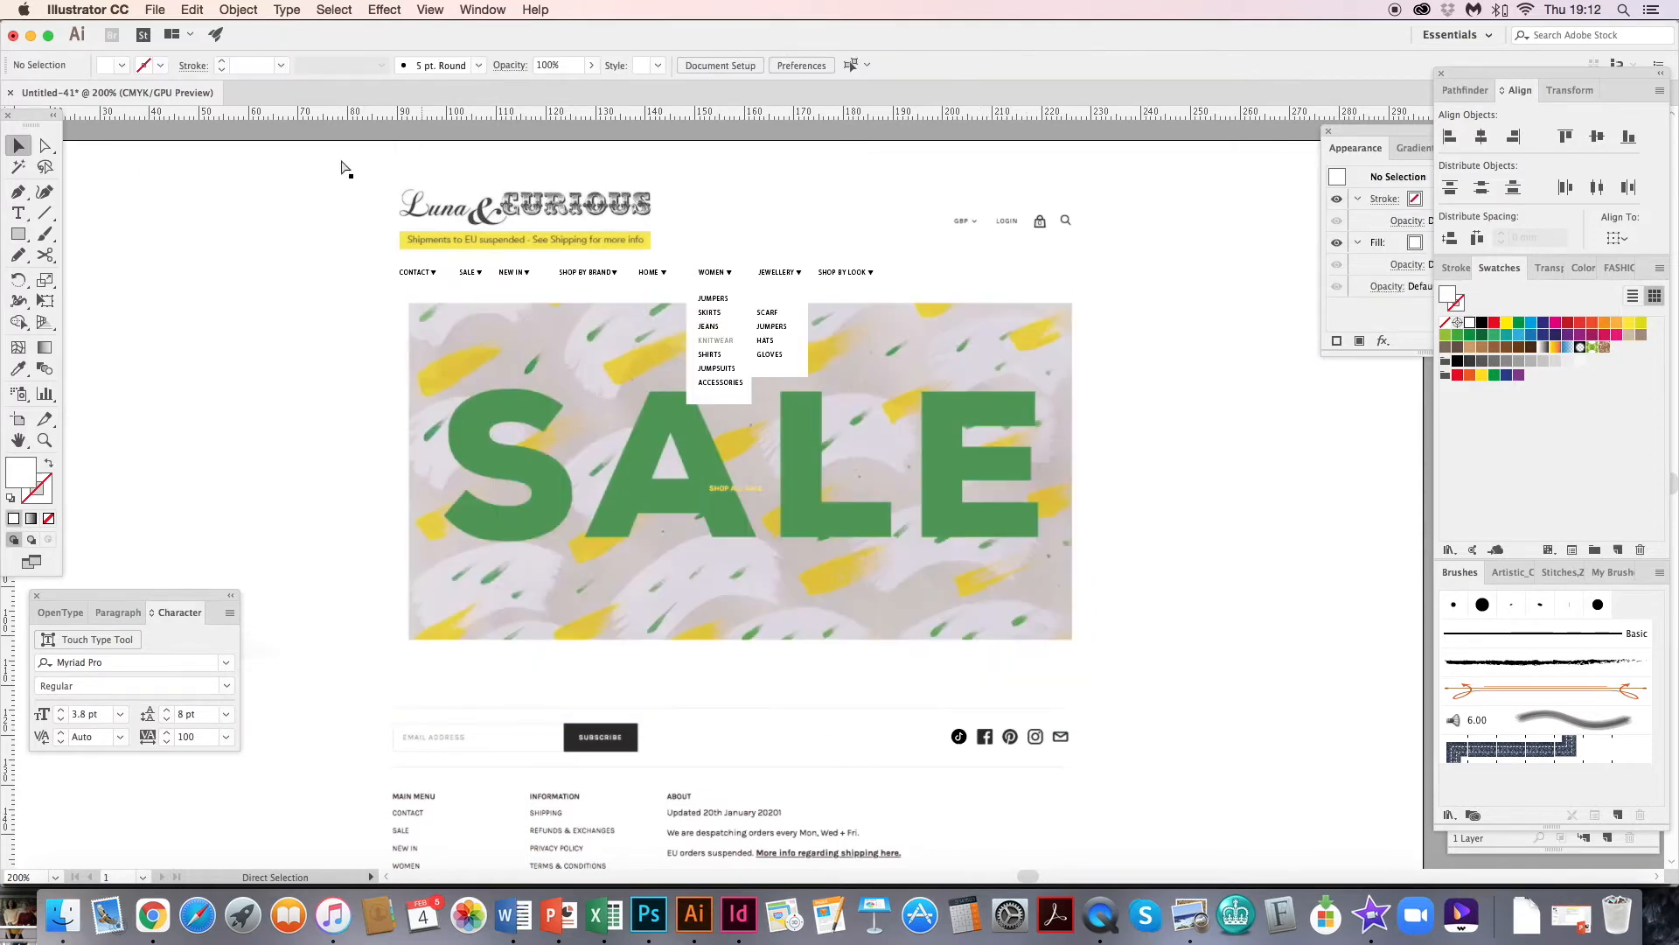
left_click(237, 10)
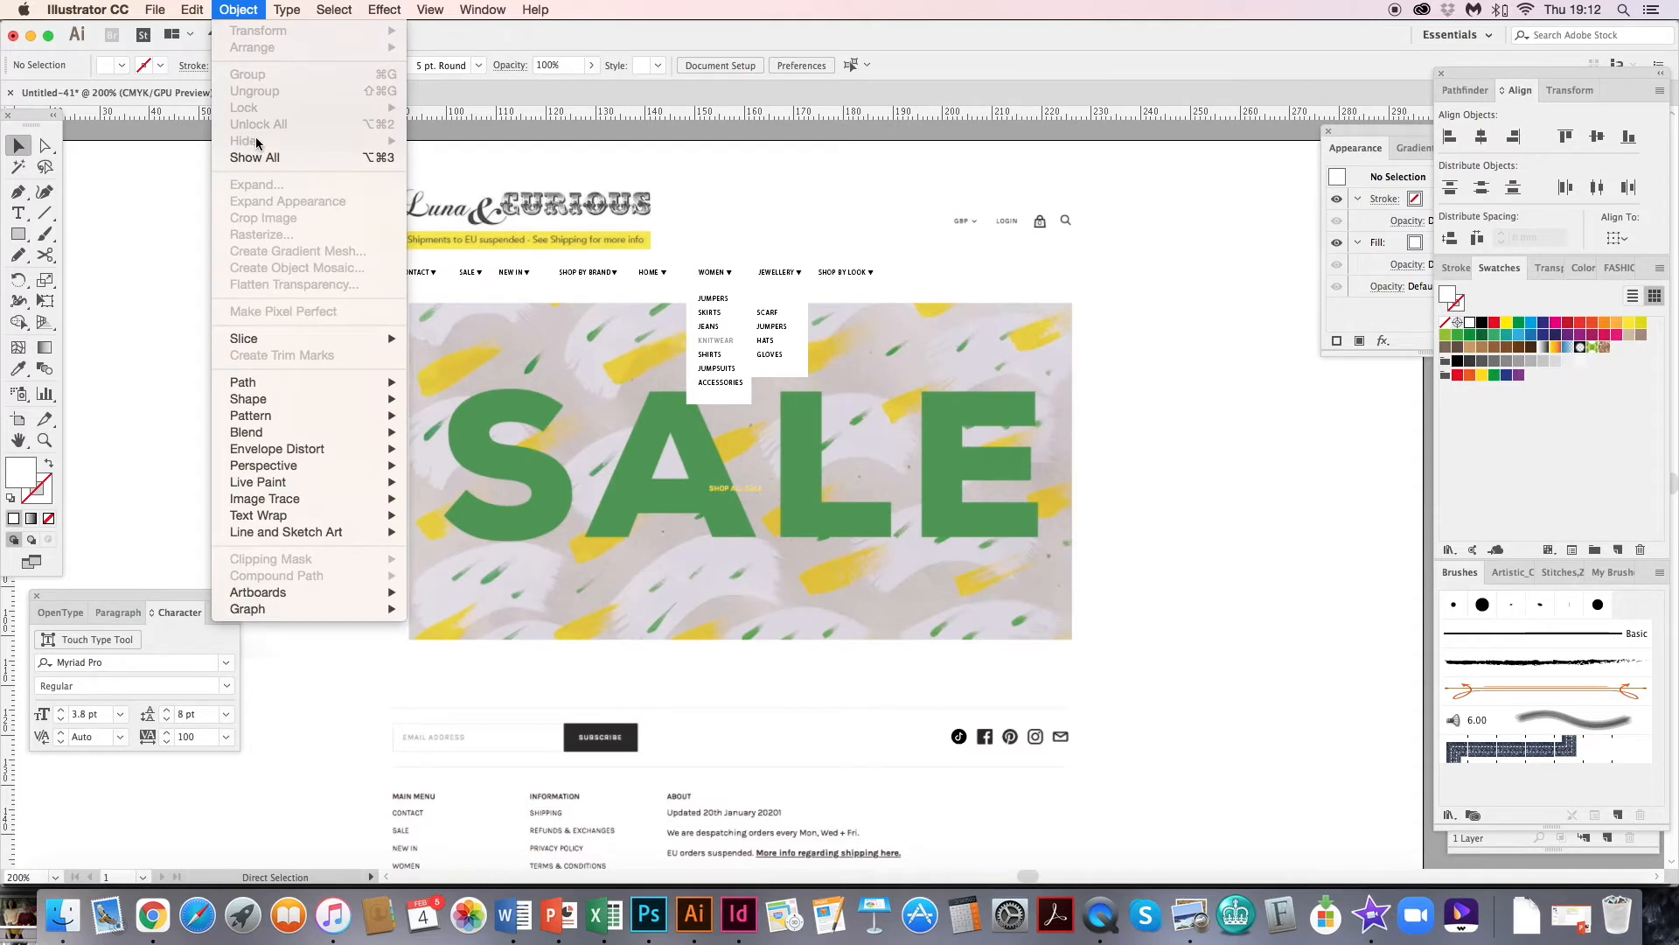
left_click(91, 173)
- Draw a white rectangle about 134.33 × 68.14 mm exactly over the SALE banner
left_click(19, 233)
left_click_drag(409, 304, 1075, 642)
left_click(19, 146)
left_click_drag(407, 302, 408, 303)
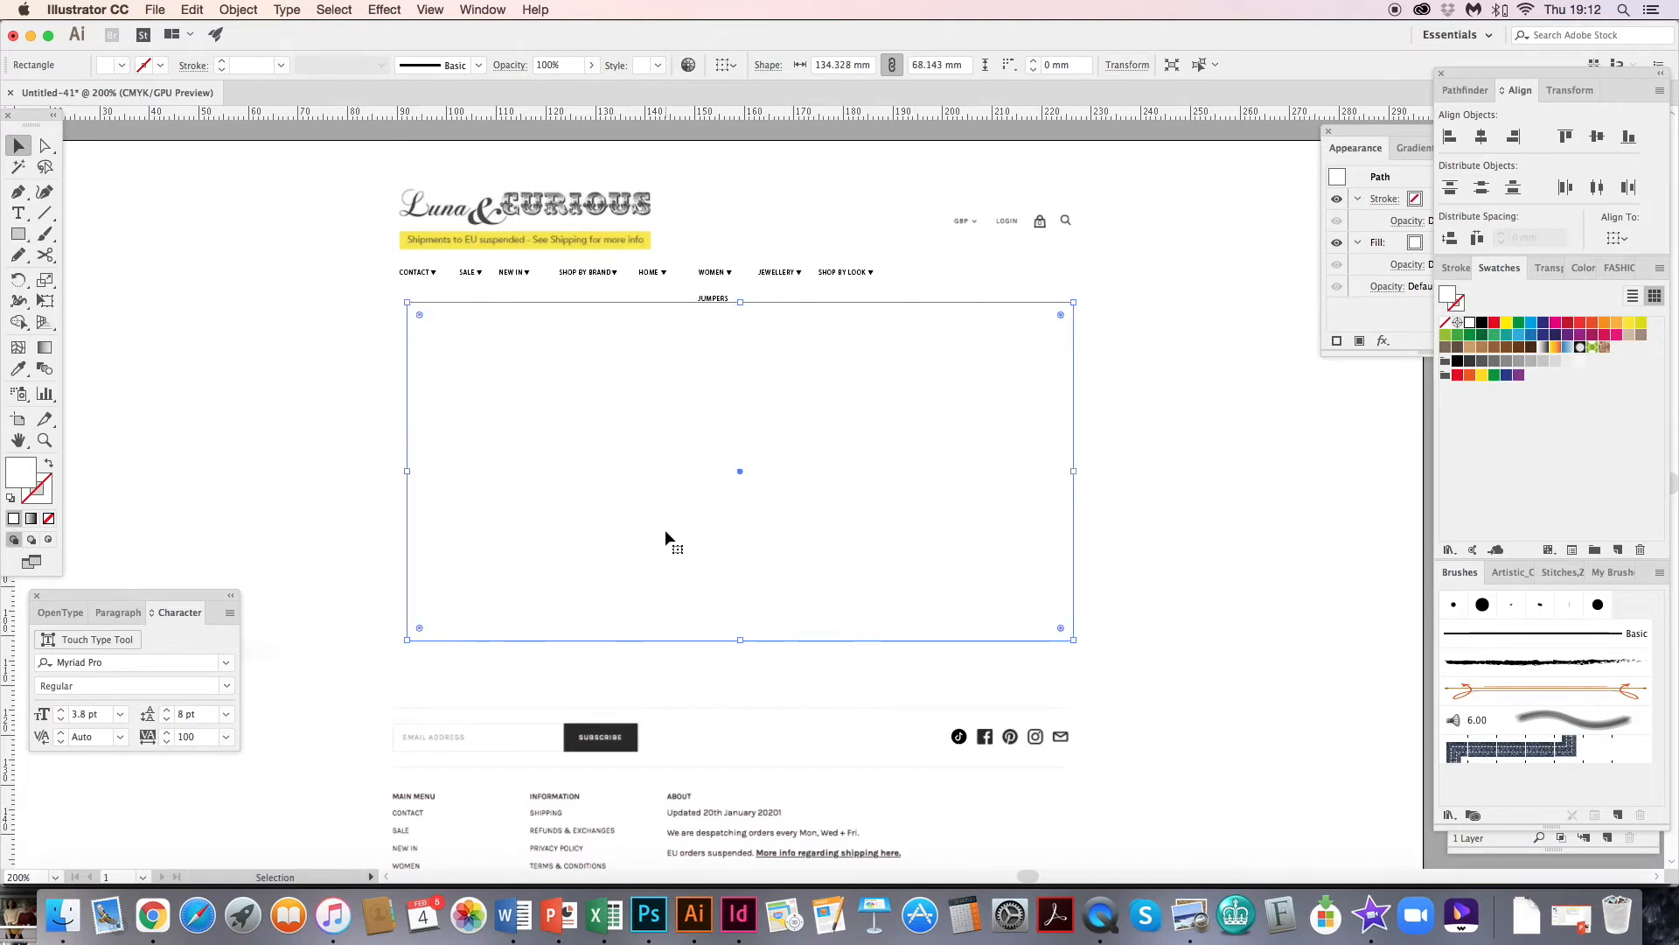
- Show the hidden knitwear photo again behind the white rectangle
key("super+b")
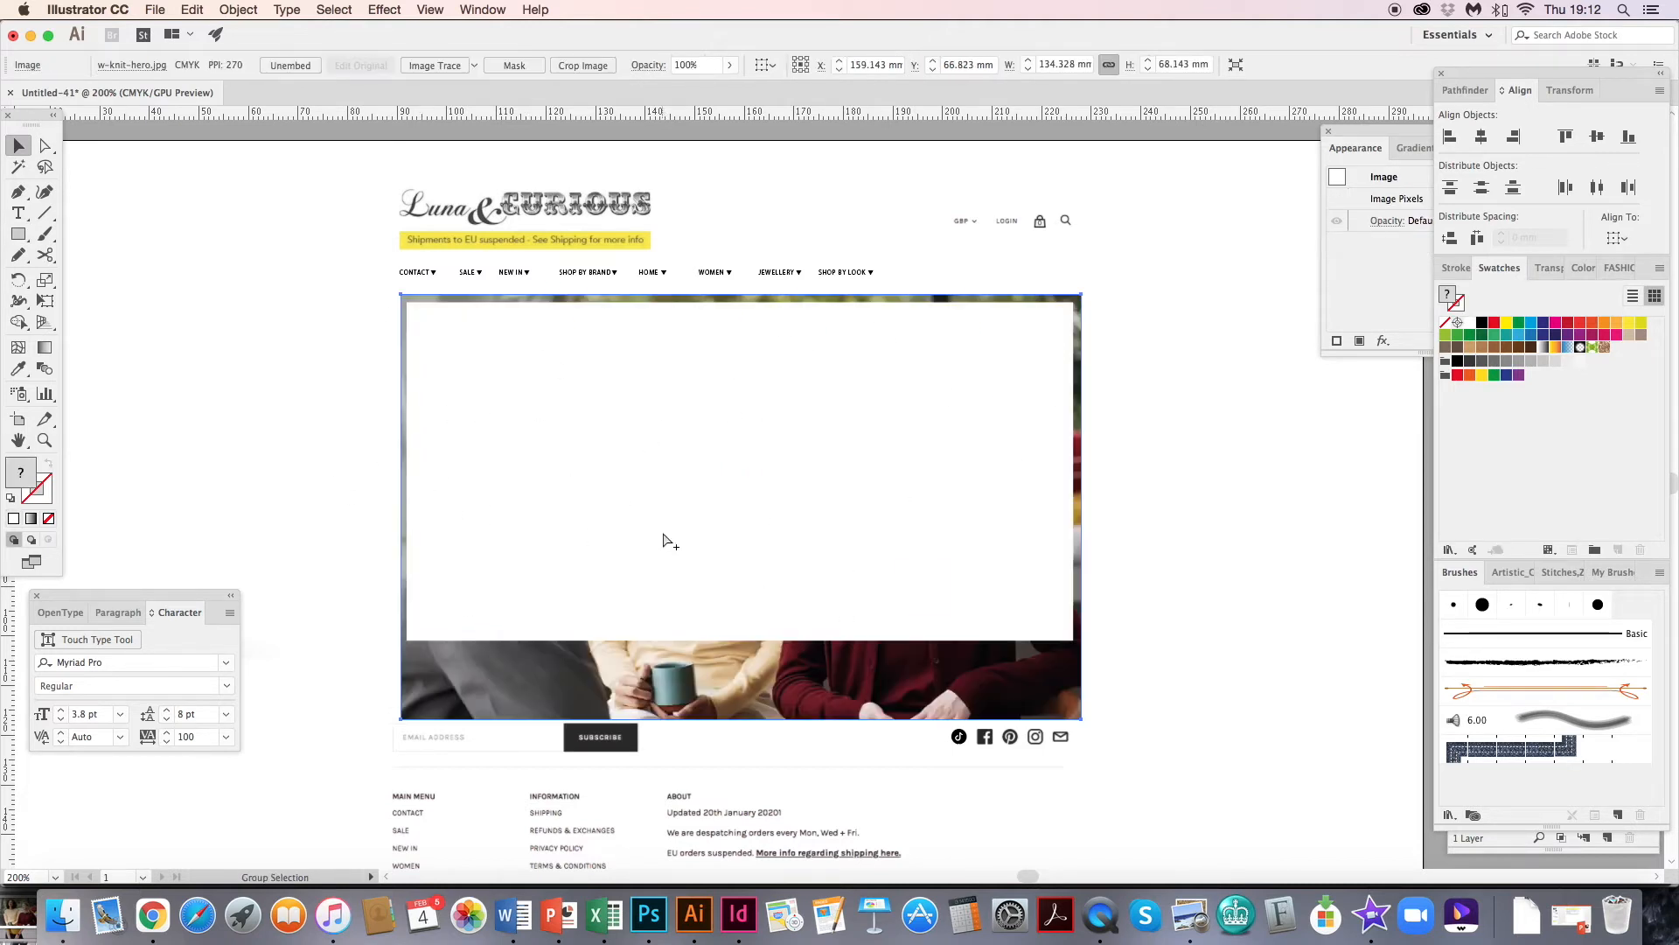
left_click(238, 9)
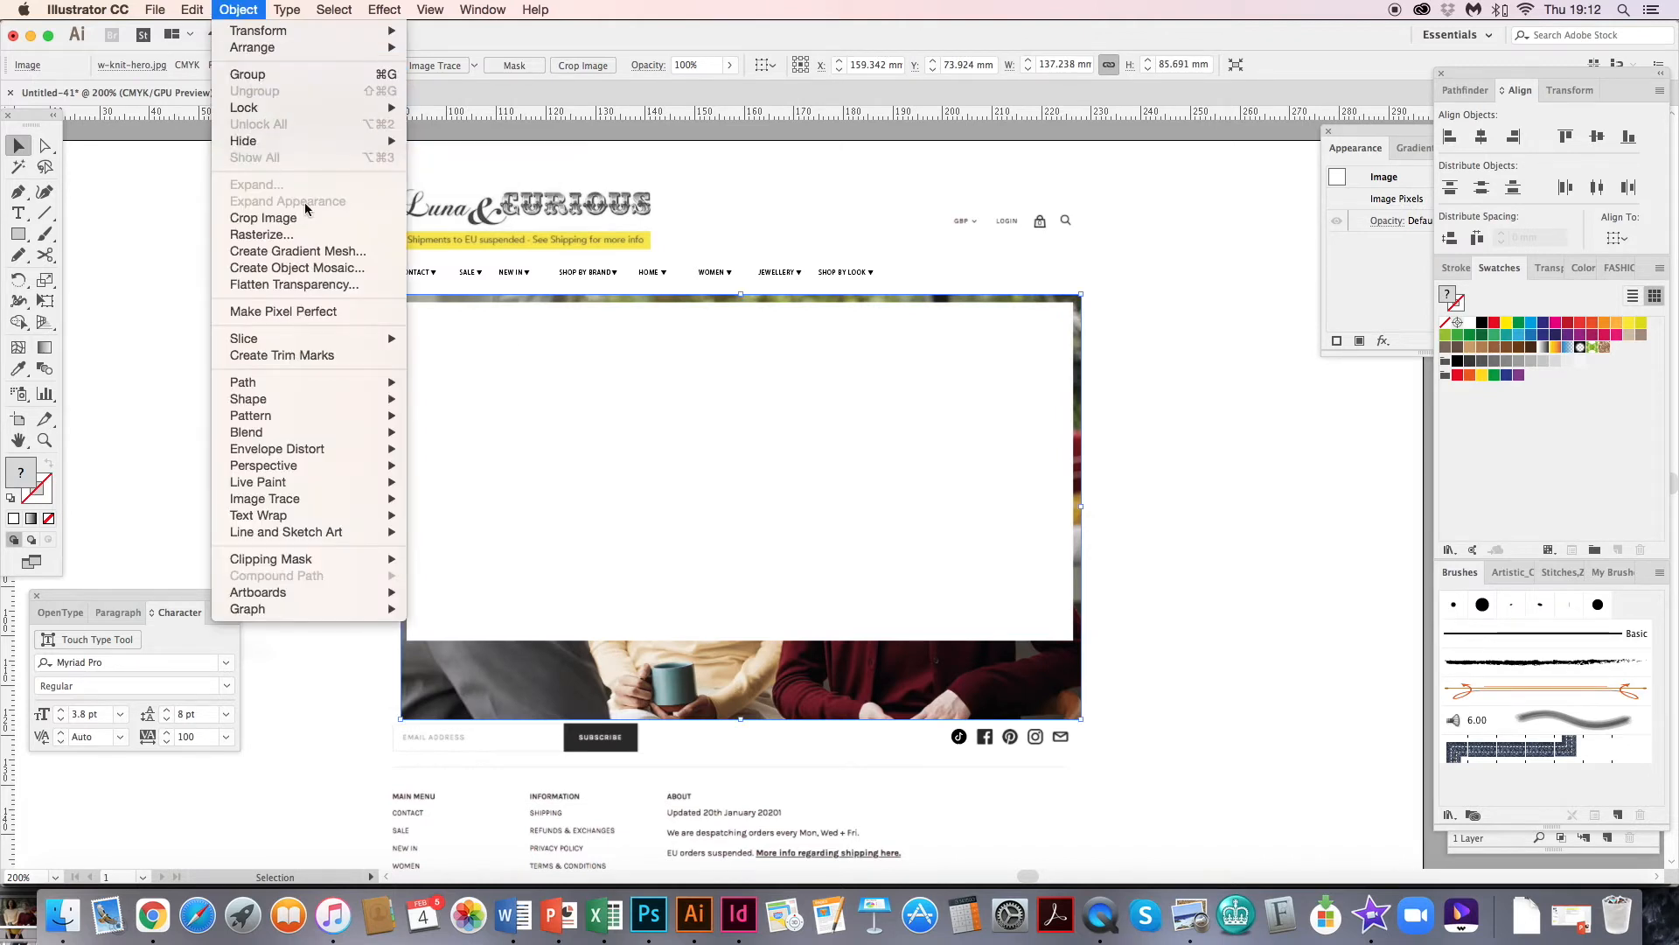
left_click(501, 433)
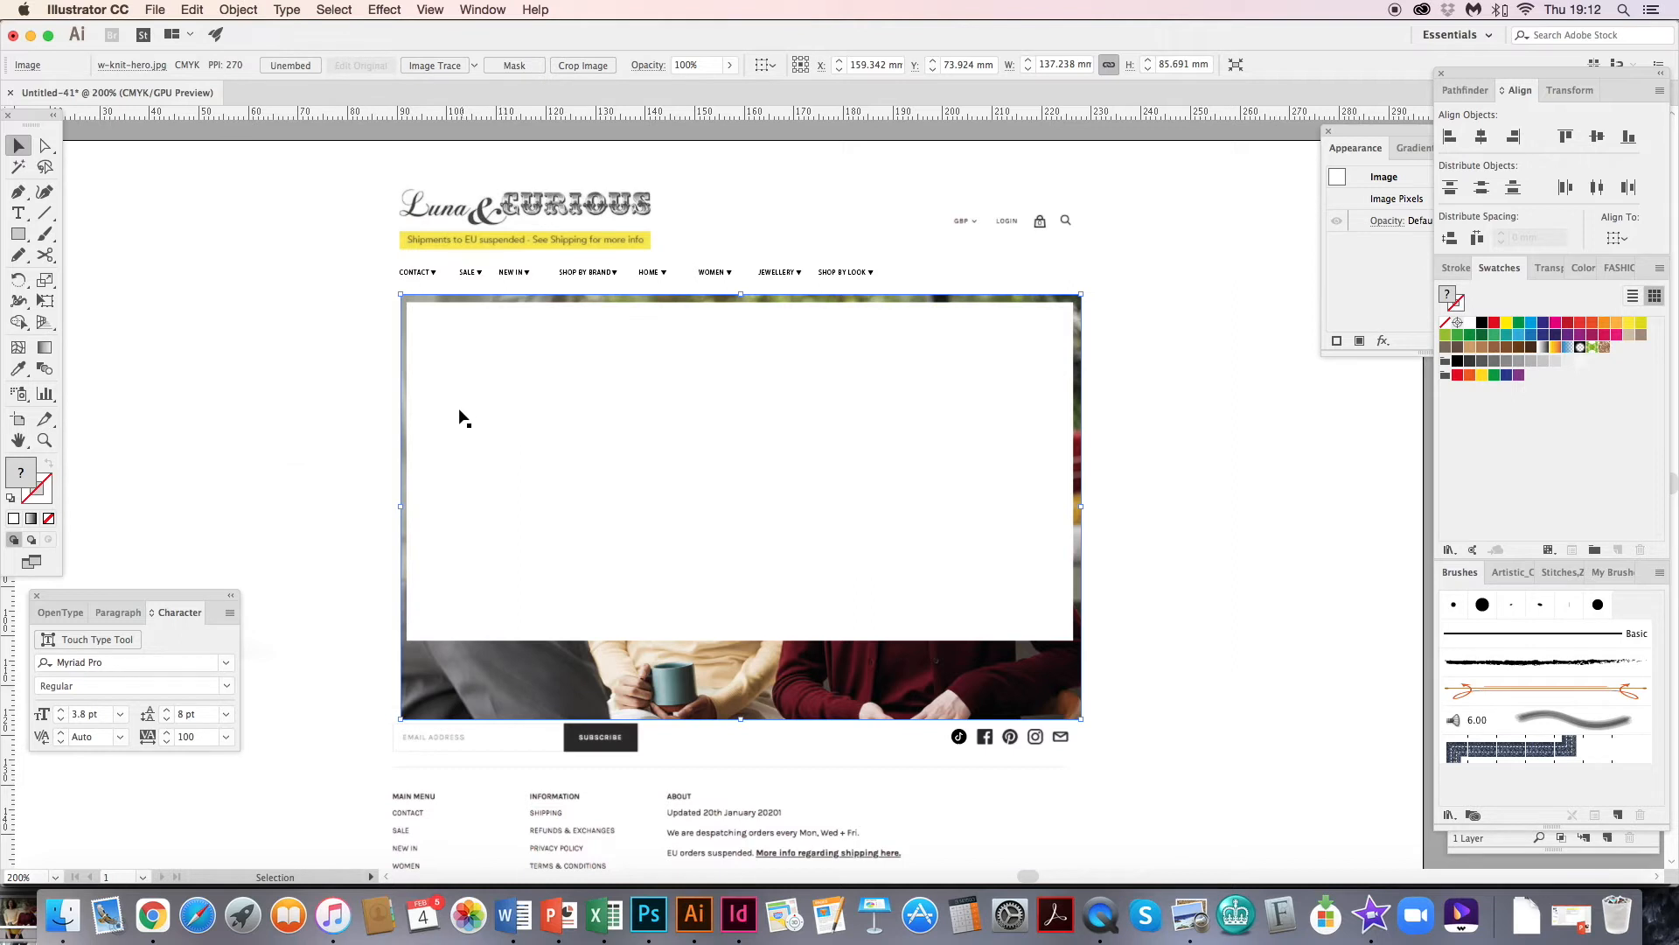
- Select the white rectangle together with the knitwear photo and make a clipping mask that crops the photo to the banner area
left_click(462, 378)
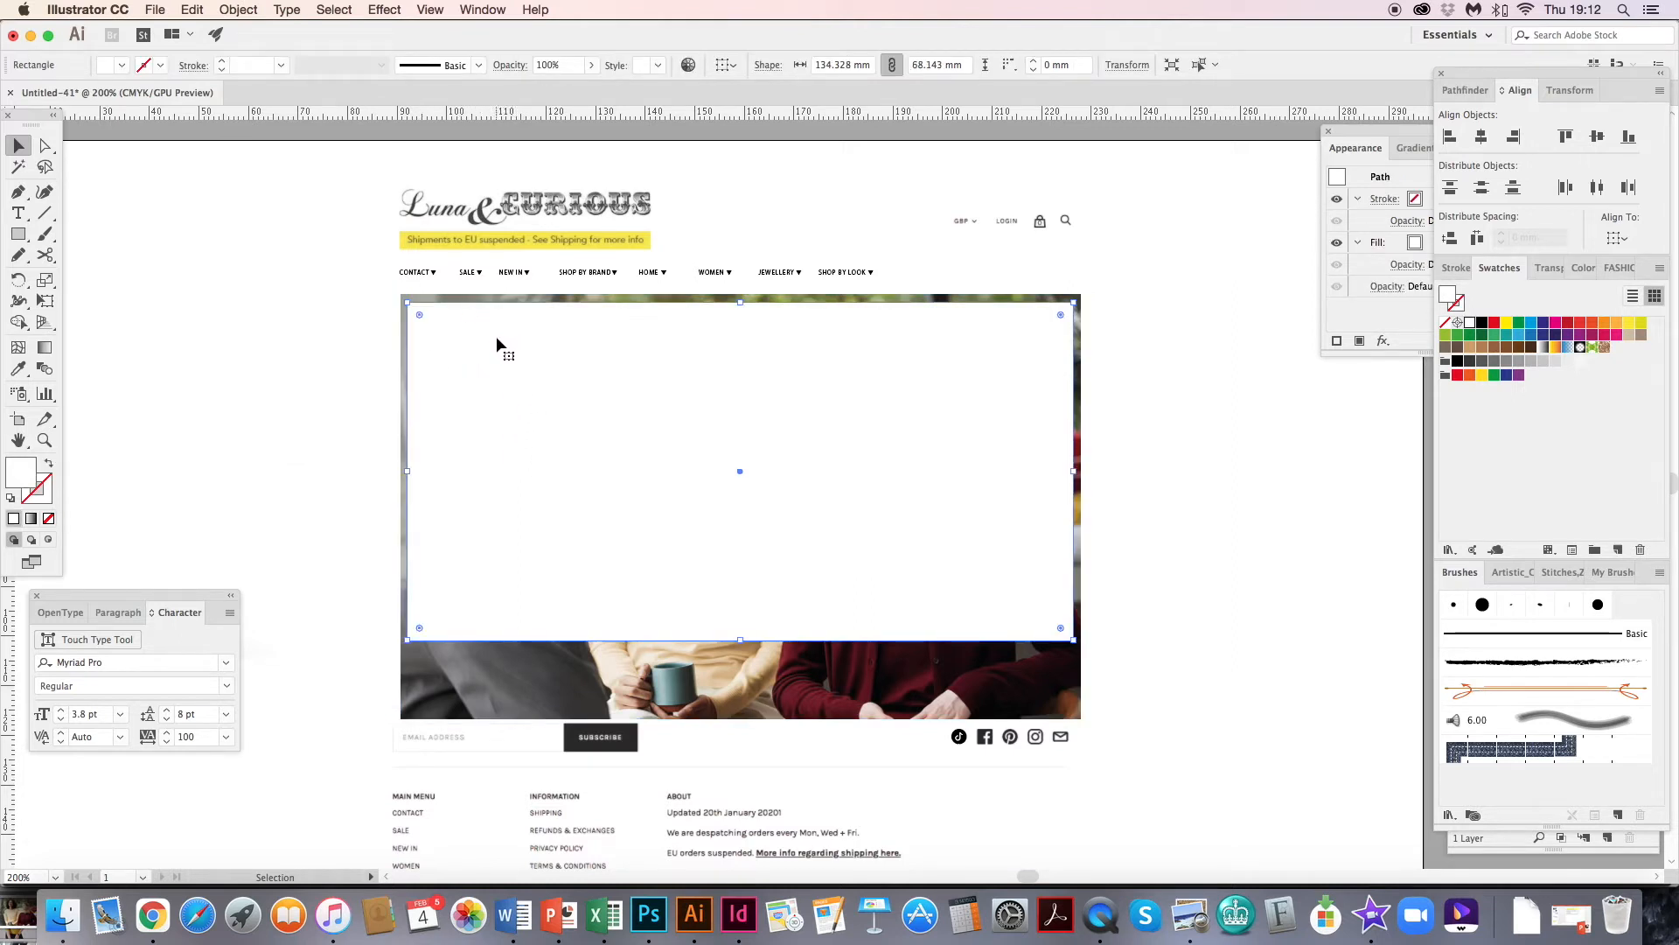
left_click(467, 684, "shift")
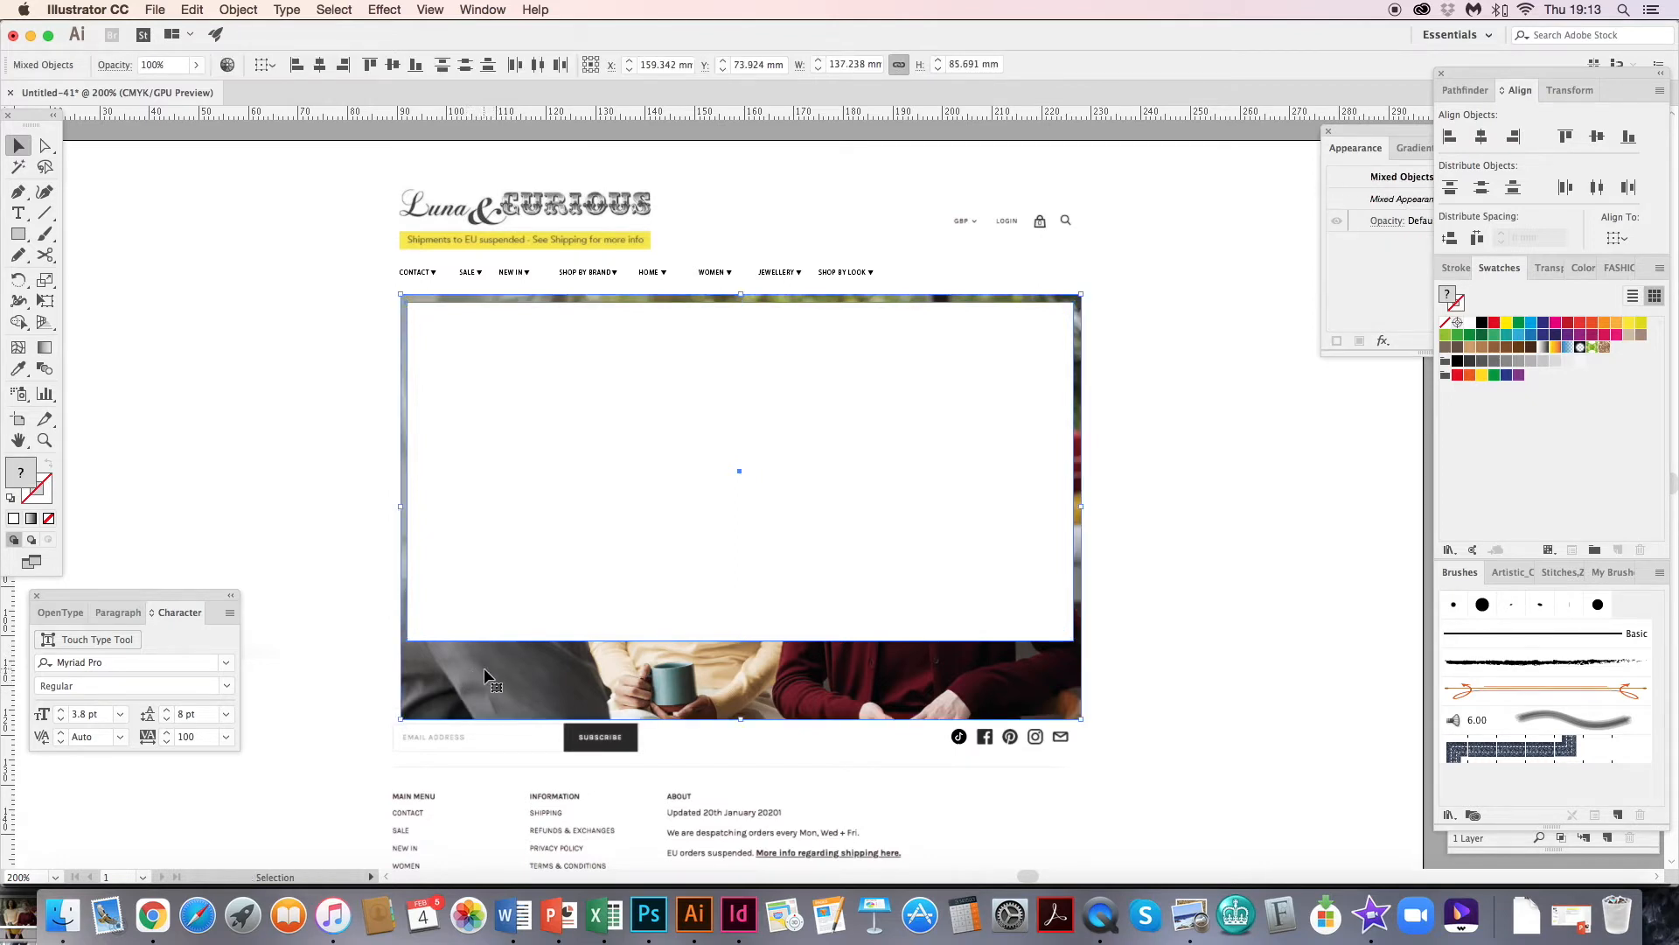
mouse_move(486, 673)
left_mouse_down()
mouse_move(570, 668)
mouse_move(494, 665)
left_mouse_up()
key("super+z")
key("super+z")
key("a")
key("super+7")
key("v")
left_click(239, 9)
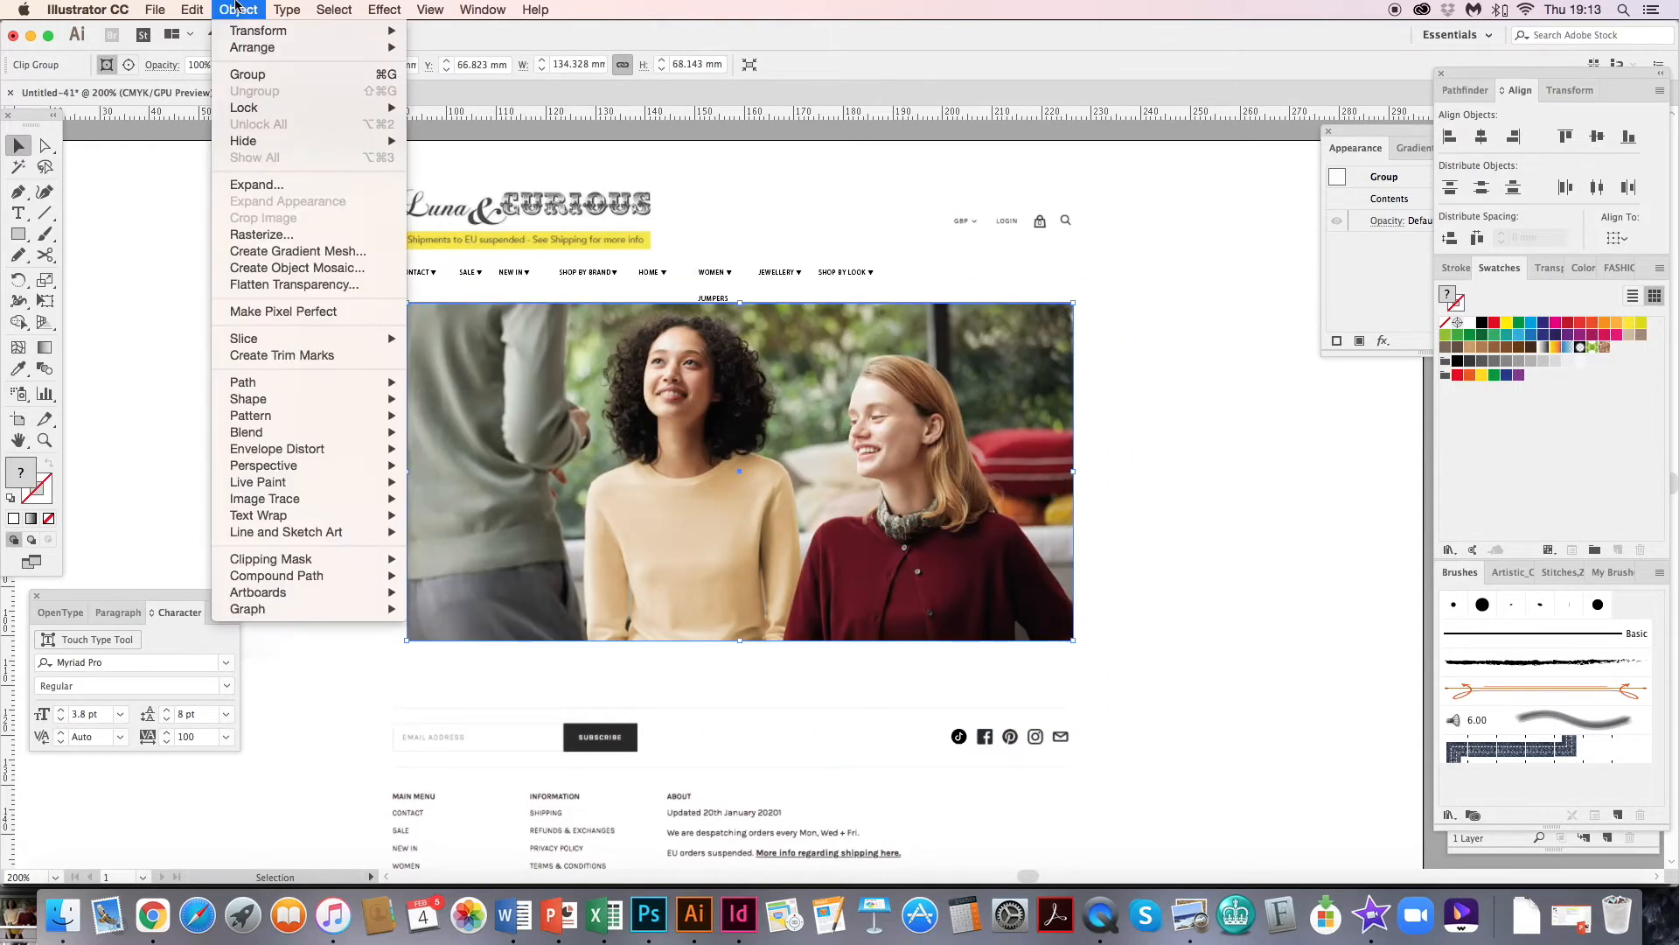
mouse_move(366, 560)
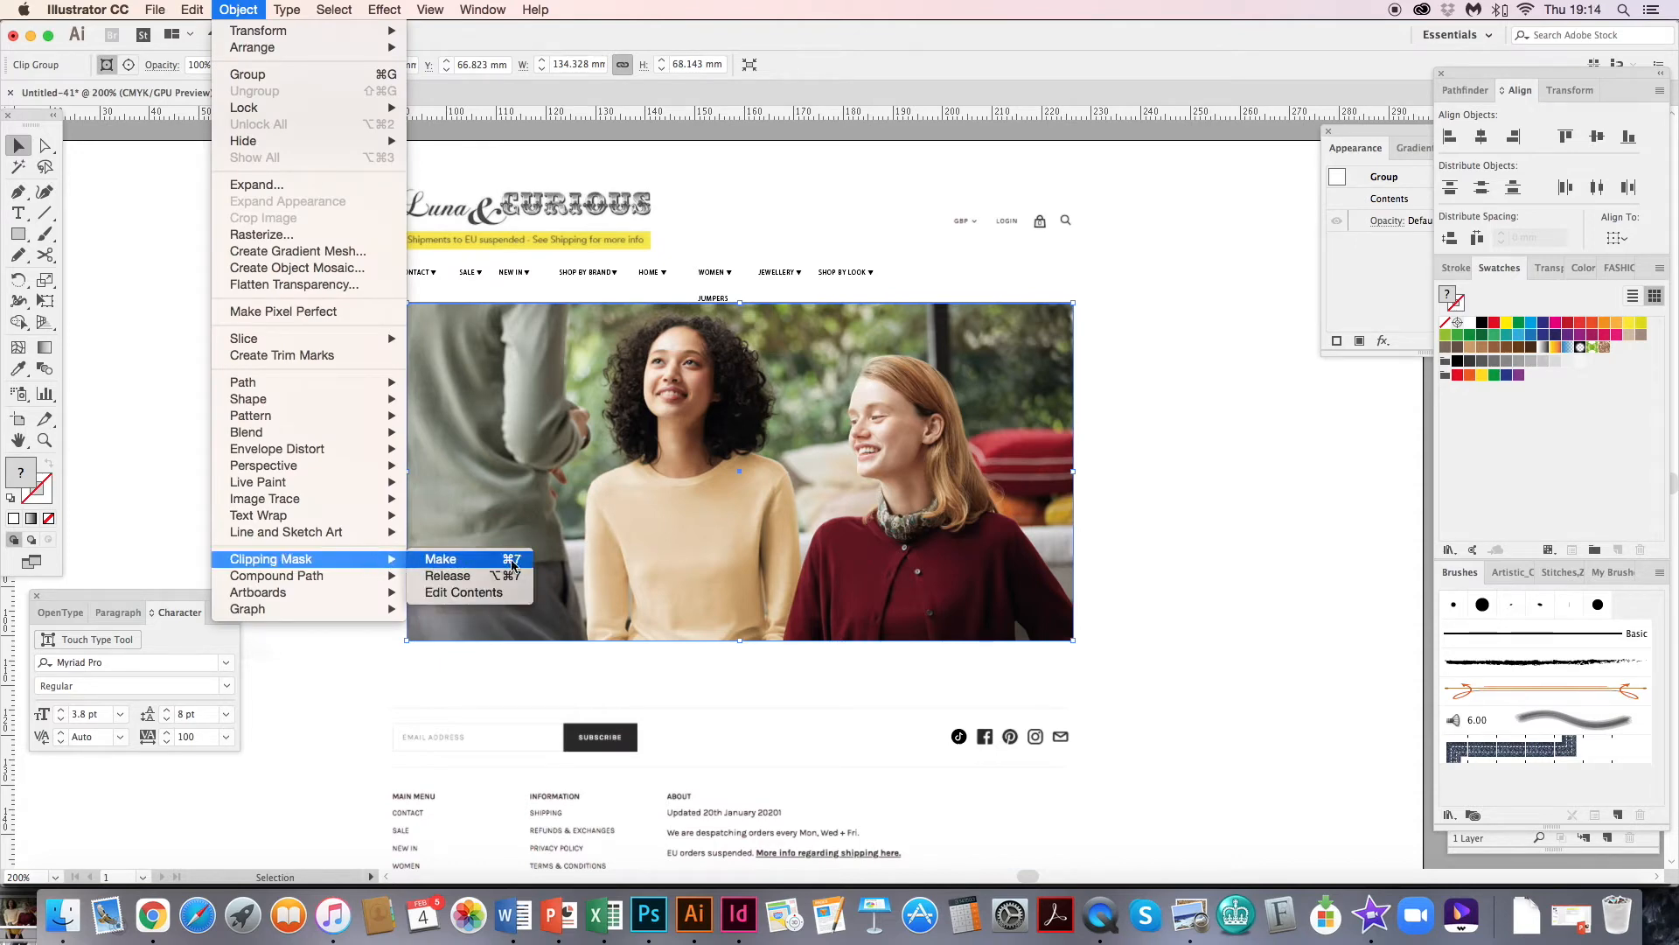
left_click(1197, 315)
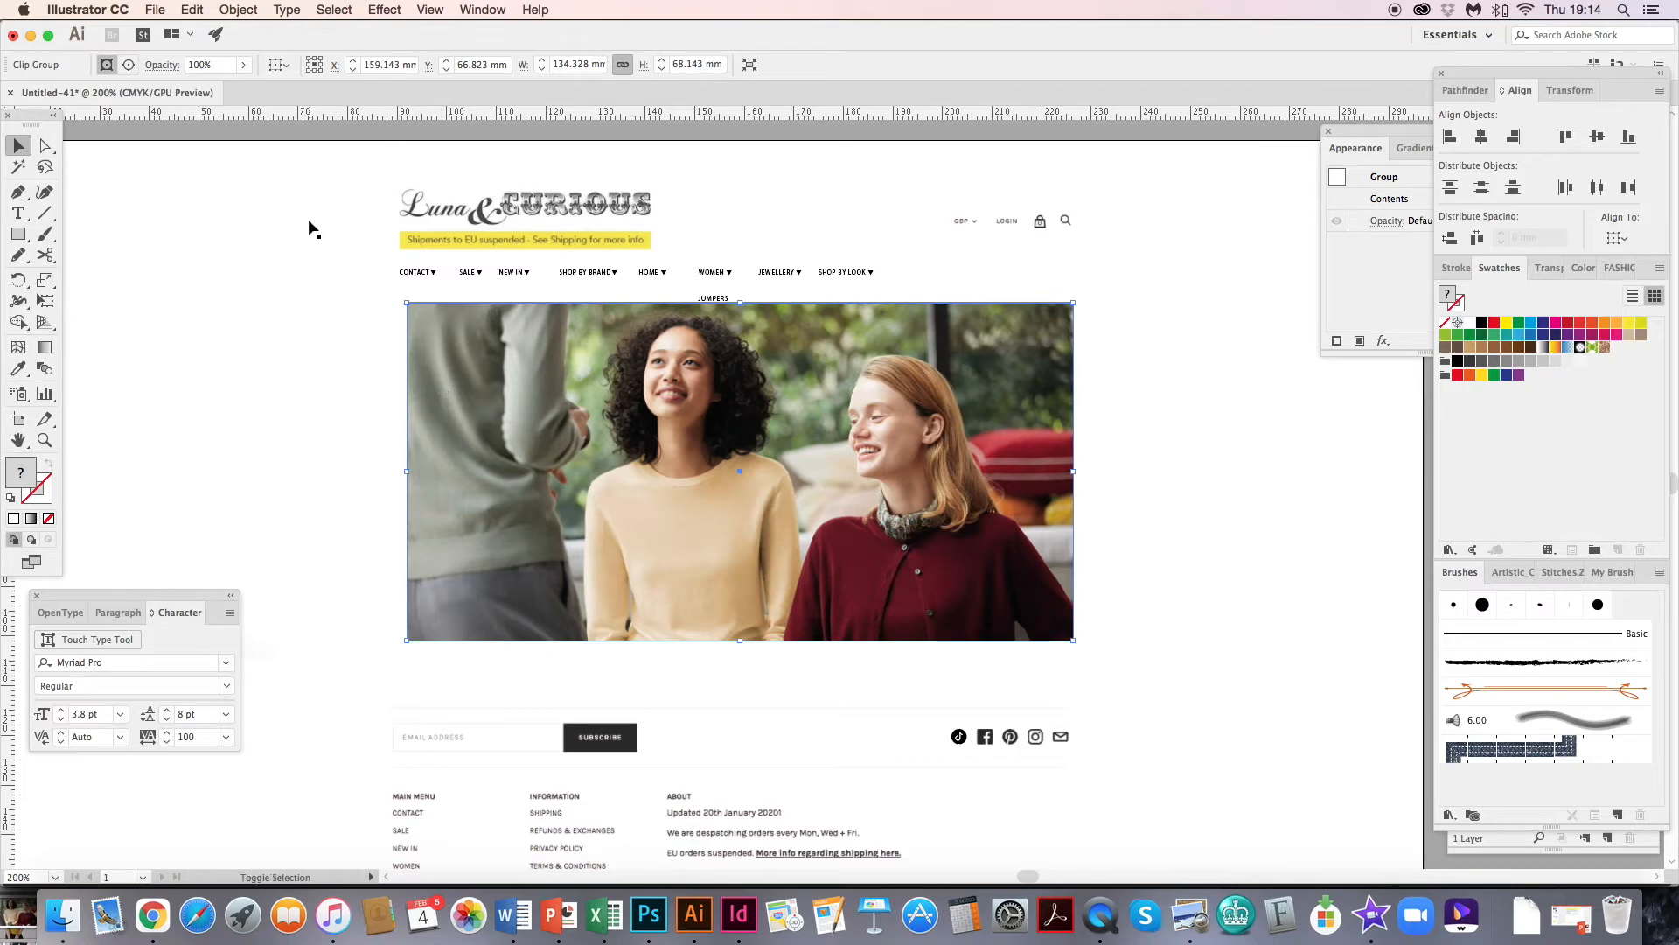
left_click_drag(435, 203, 311, 179)
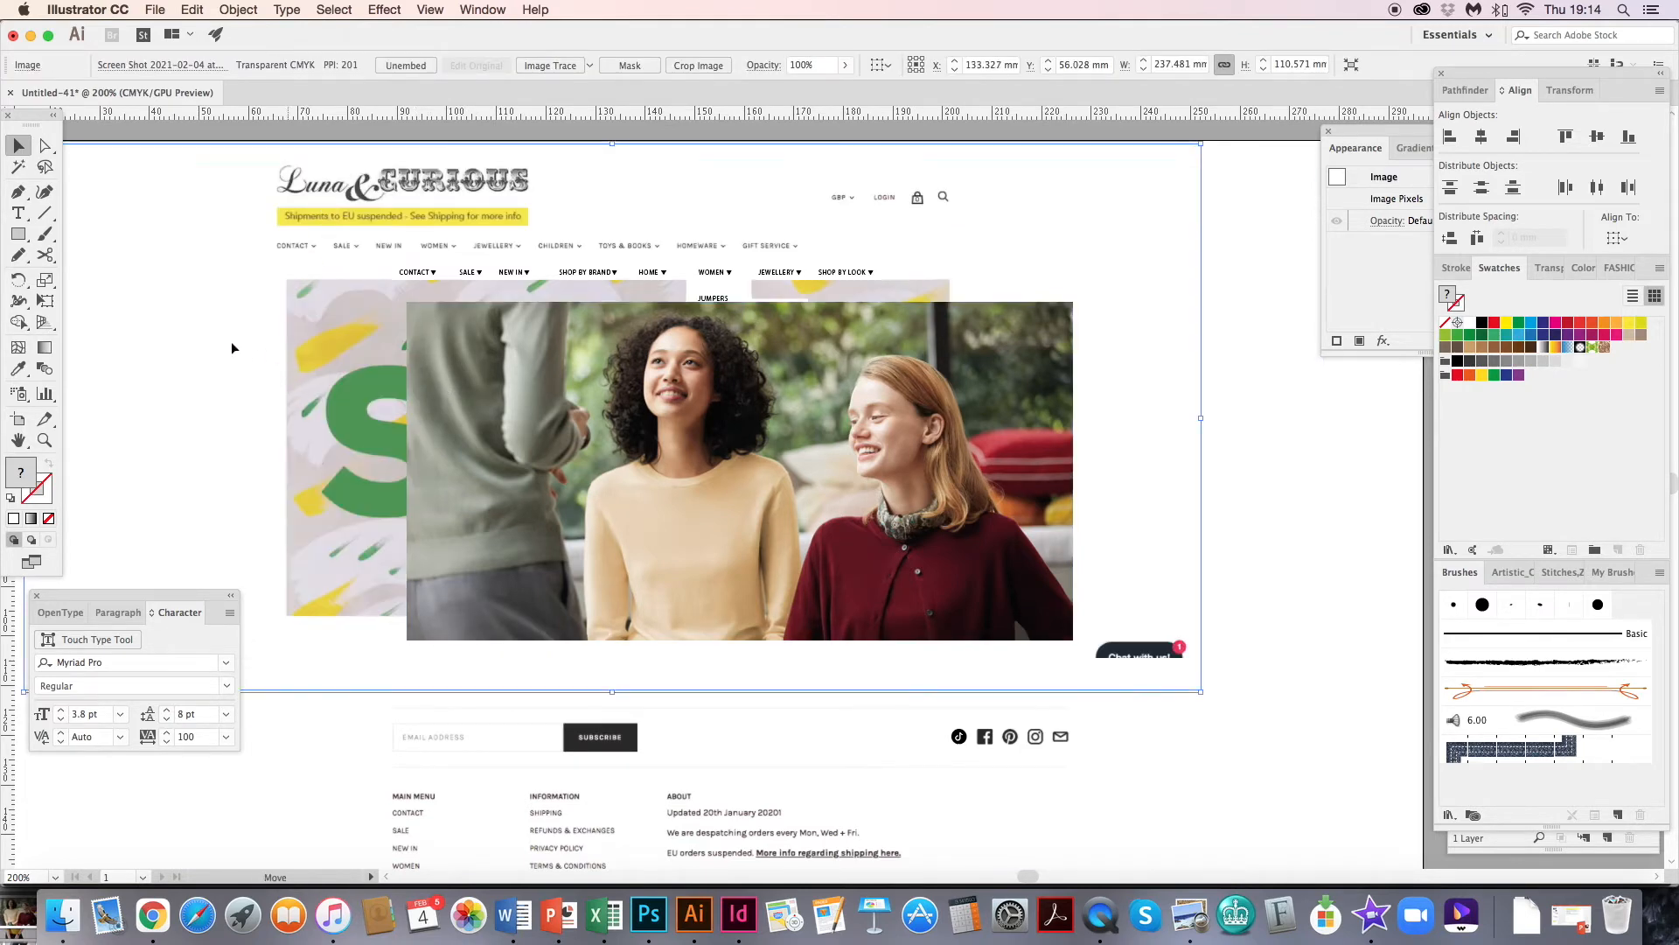
key("super+z")
key("super+shift+z")
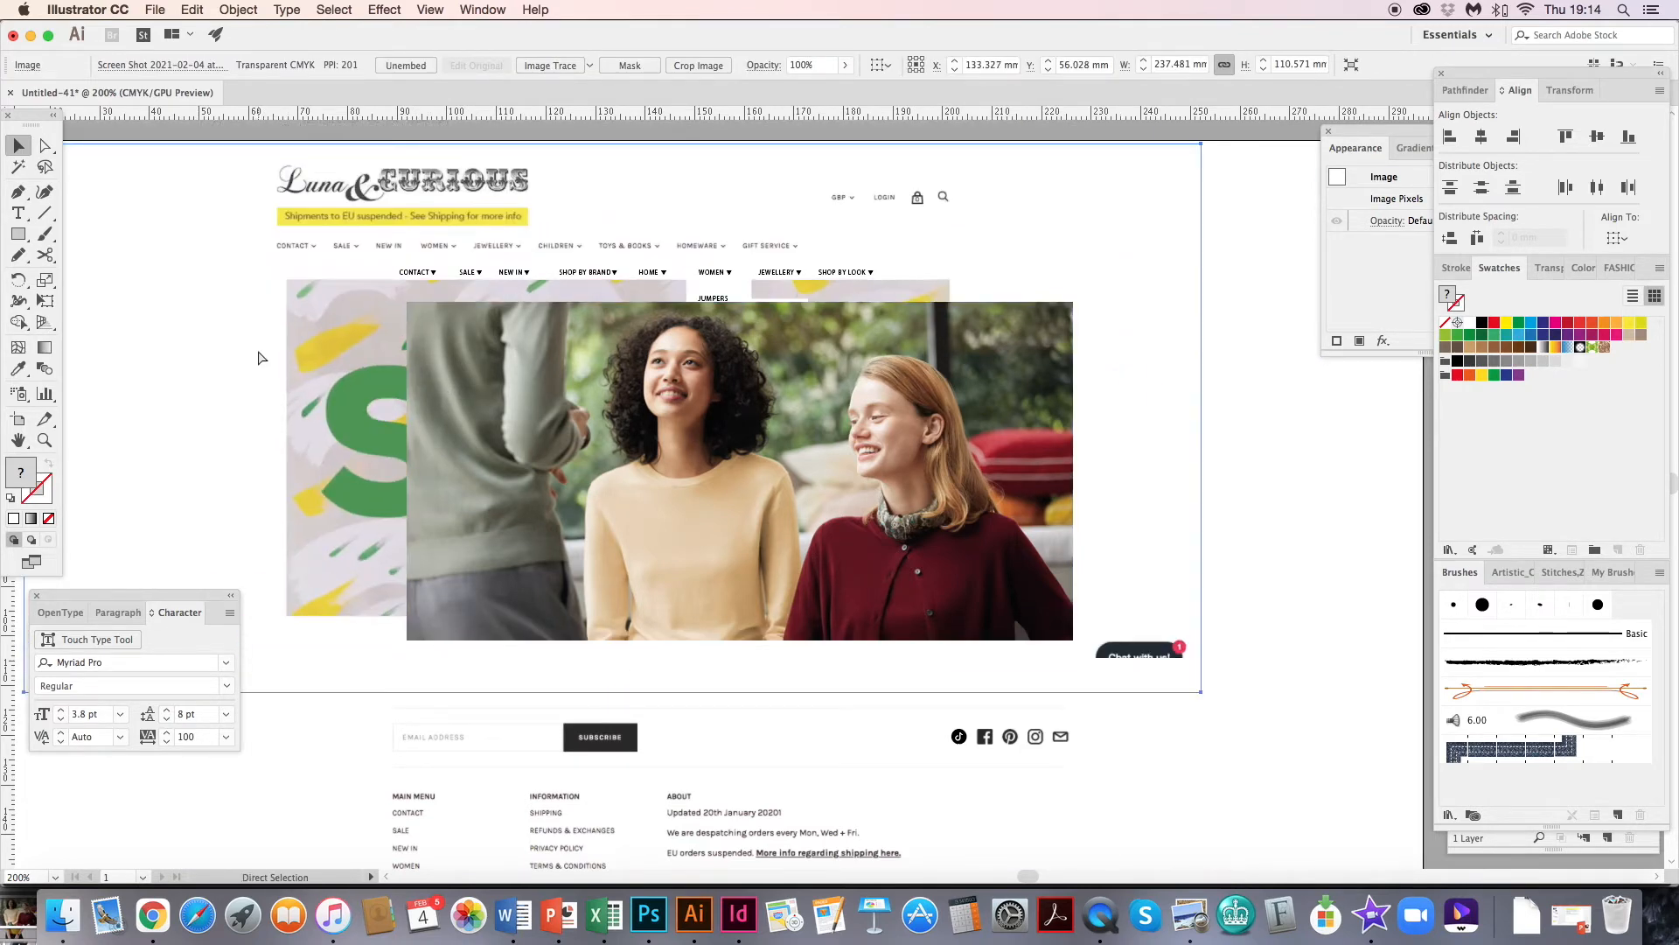
key("super+z")
- Send the clipped knitwear photo and the background website screenshot to the back, behind the WOMEN dropdown and submenu
left_click(448, 418)
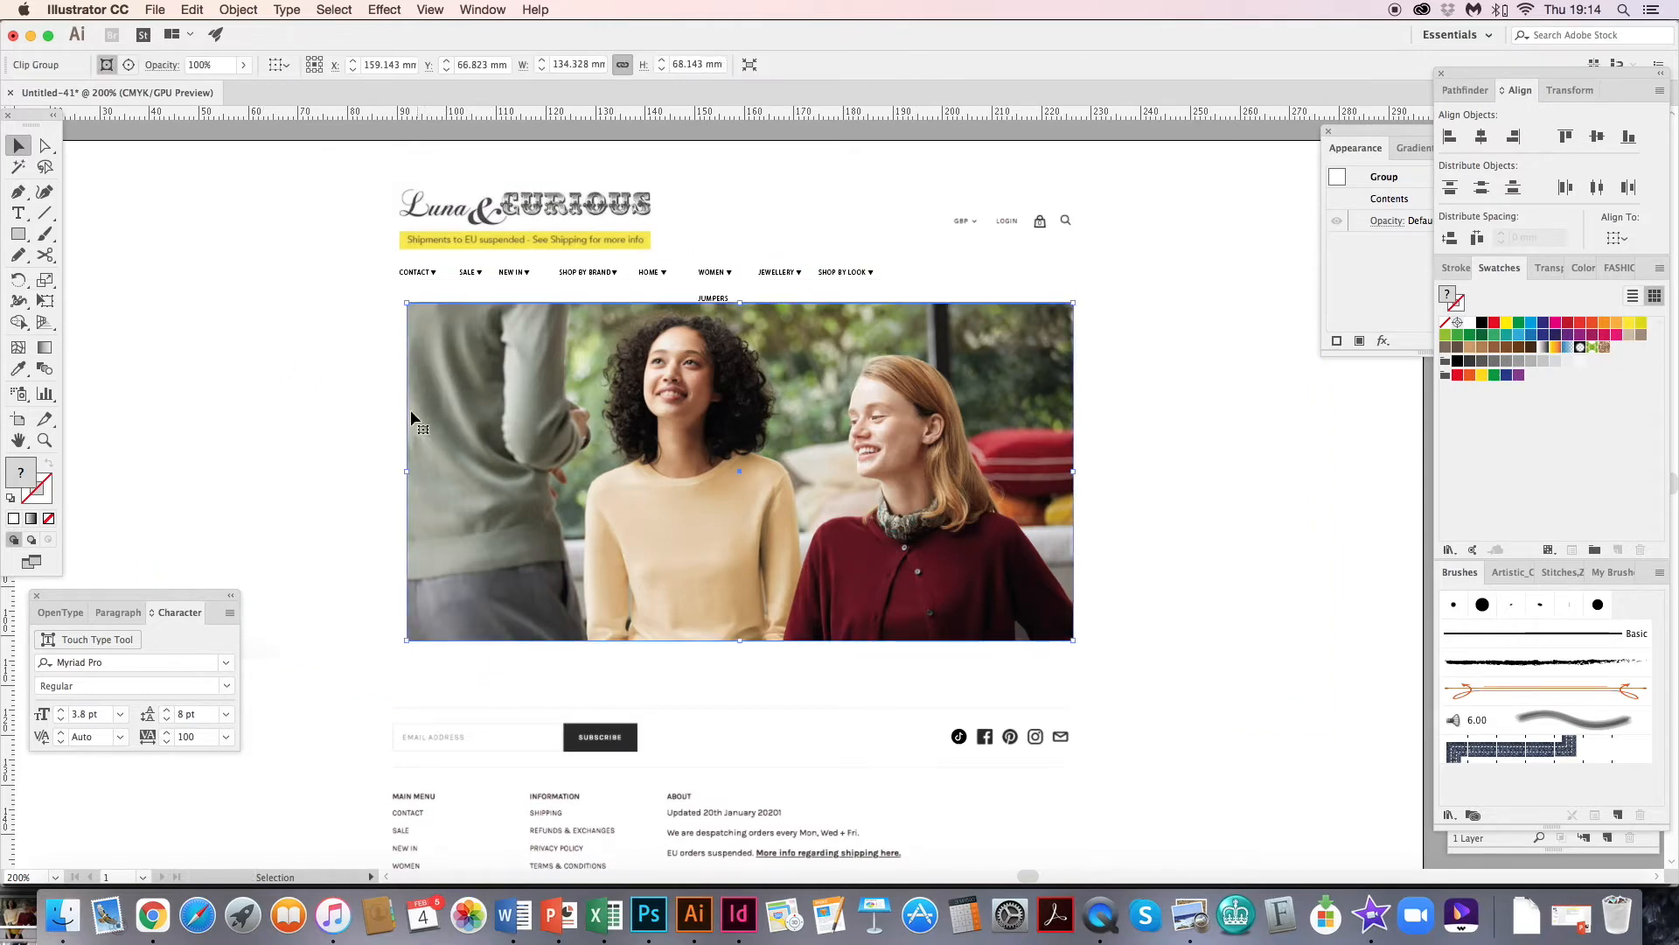
left_click(343, 225, "shift")
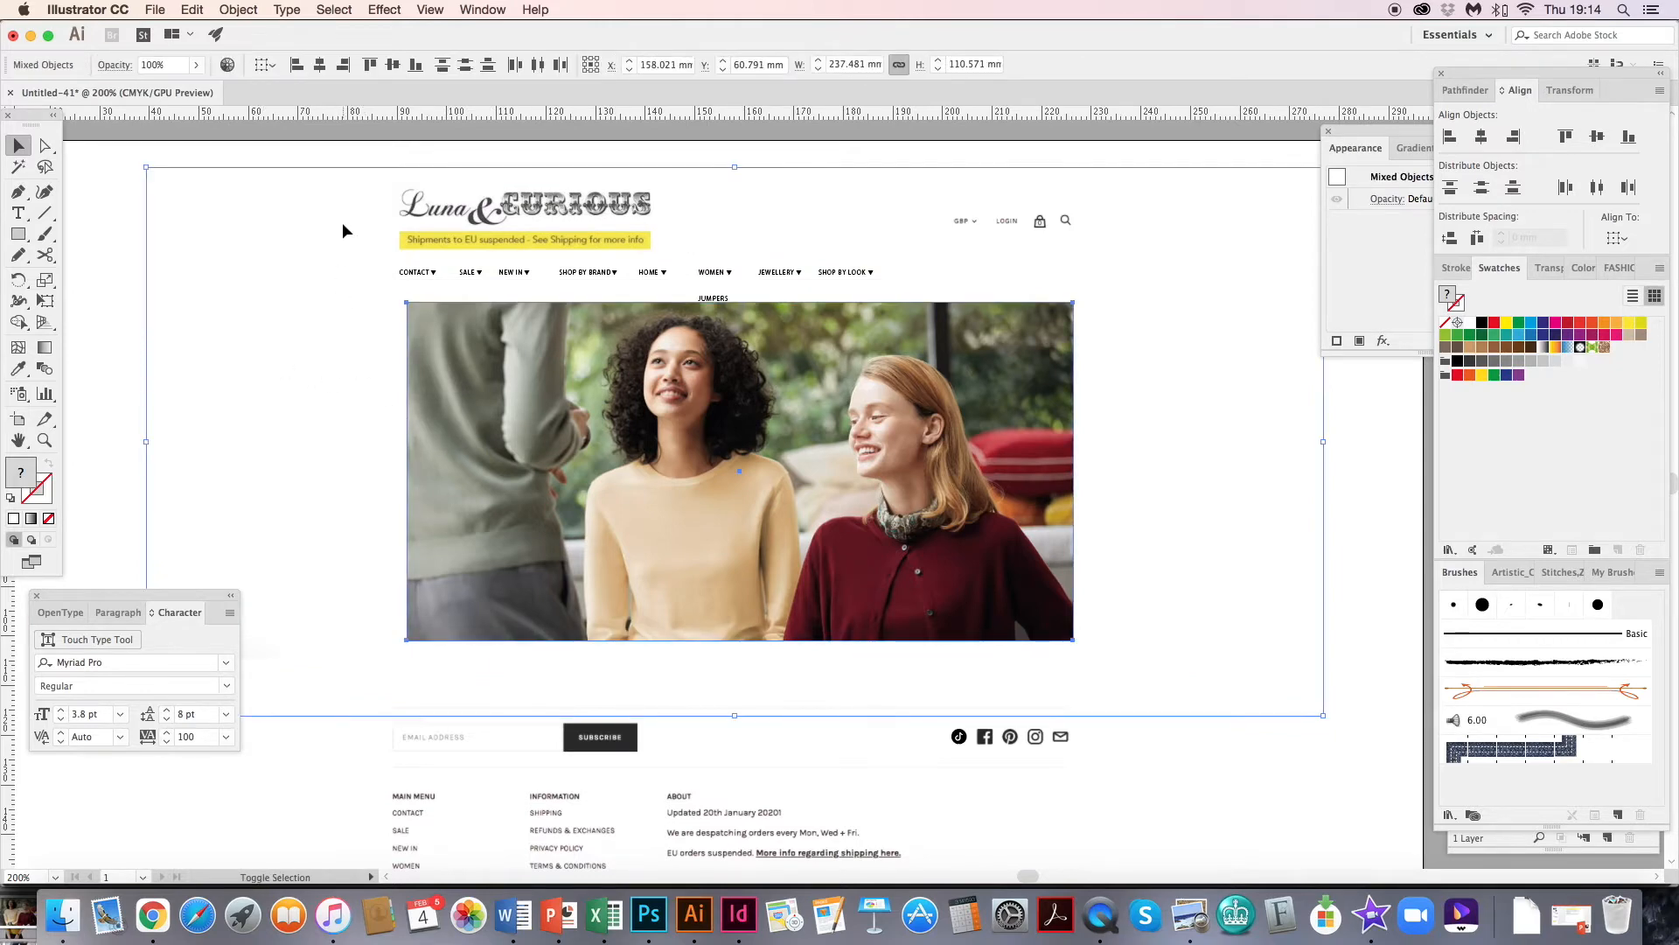
left_click(238, 10)
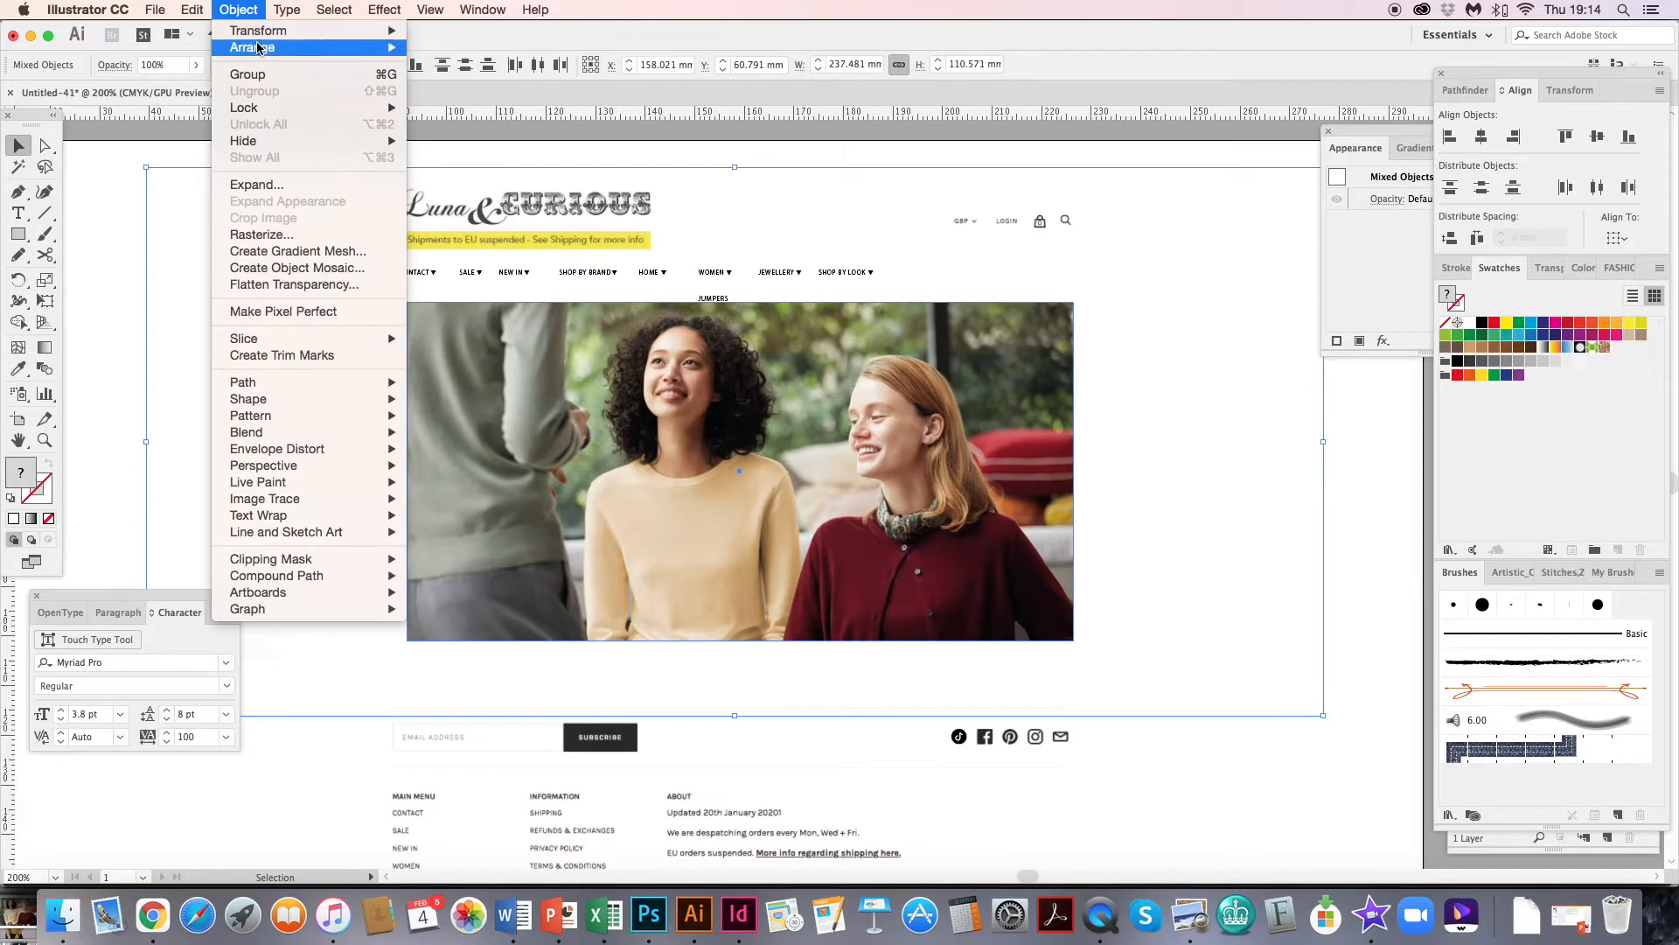
mouse_move(288, 48)
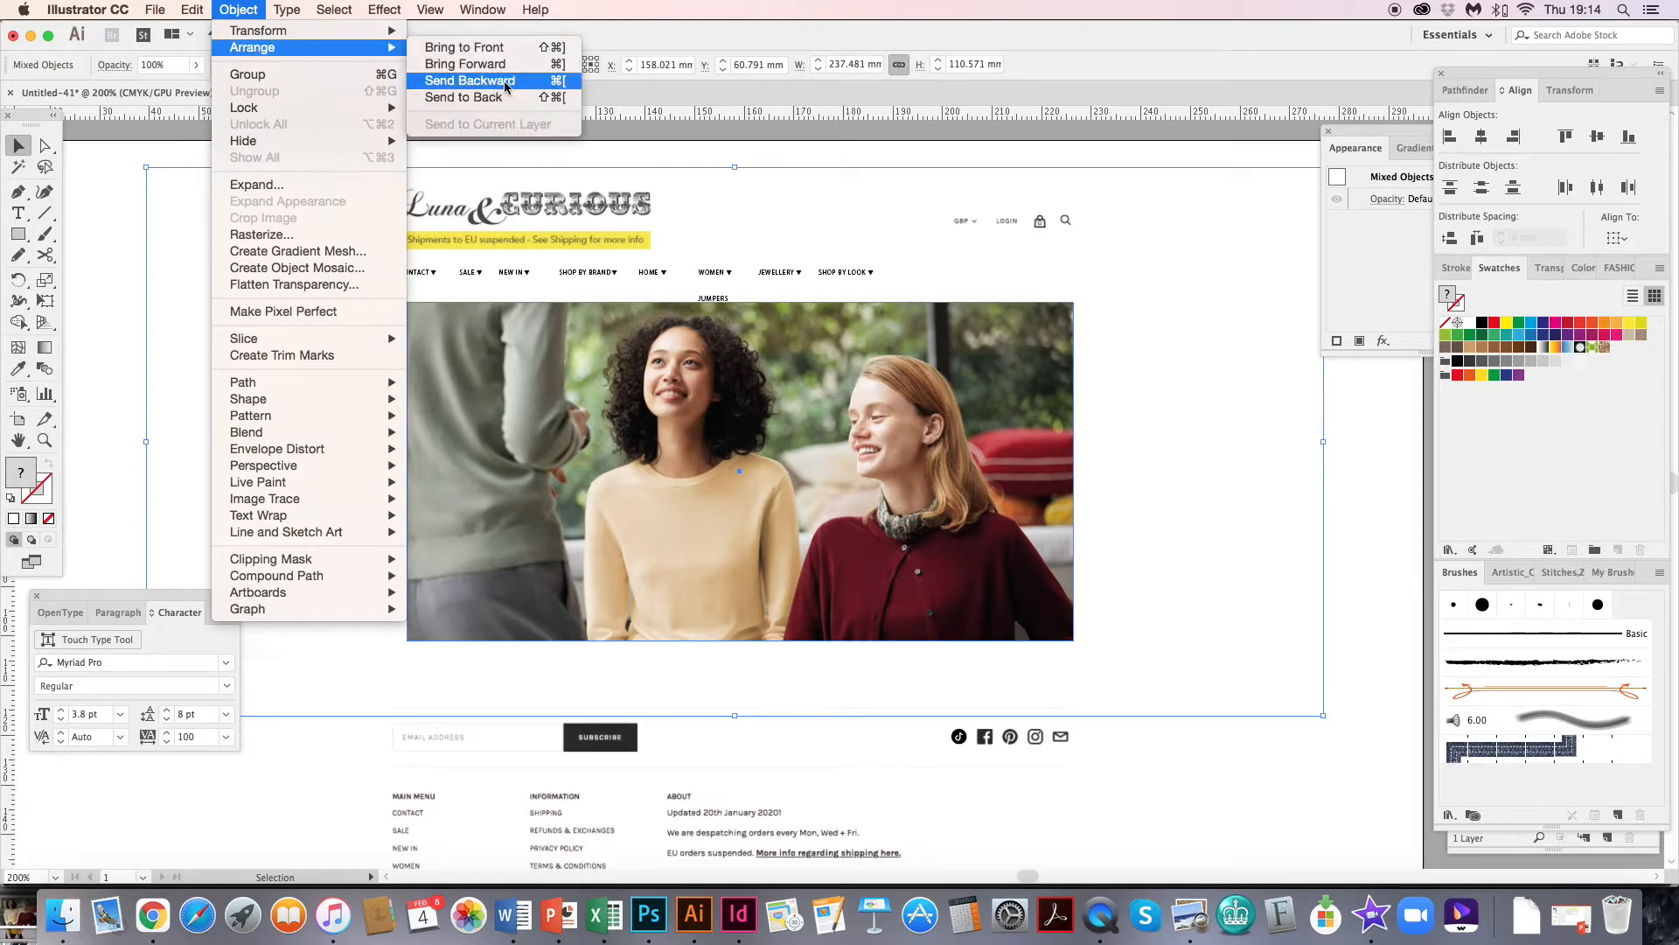
left_click(472, 97)
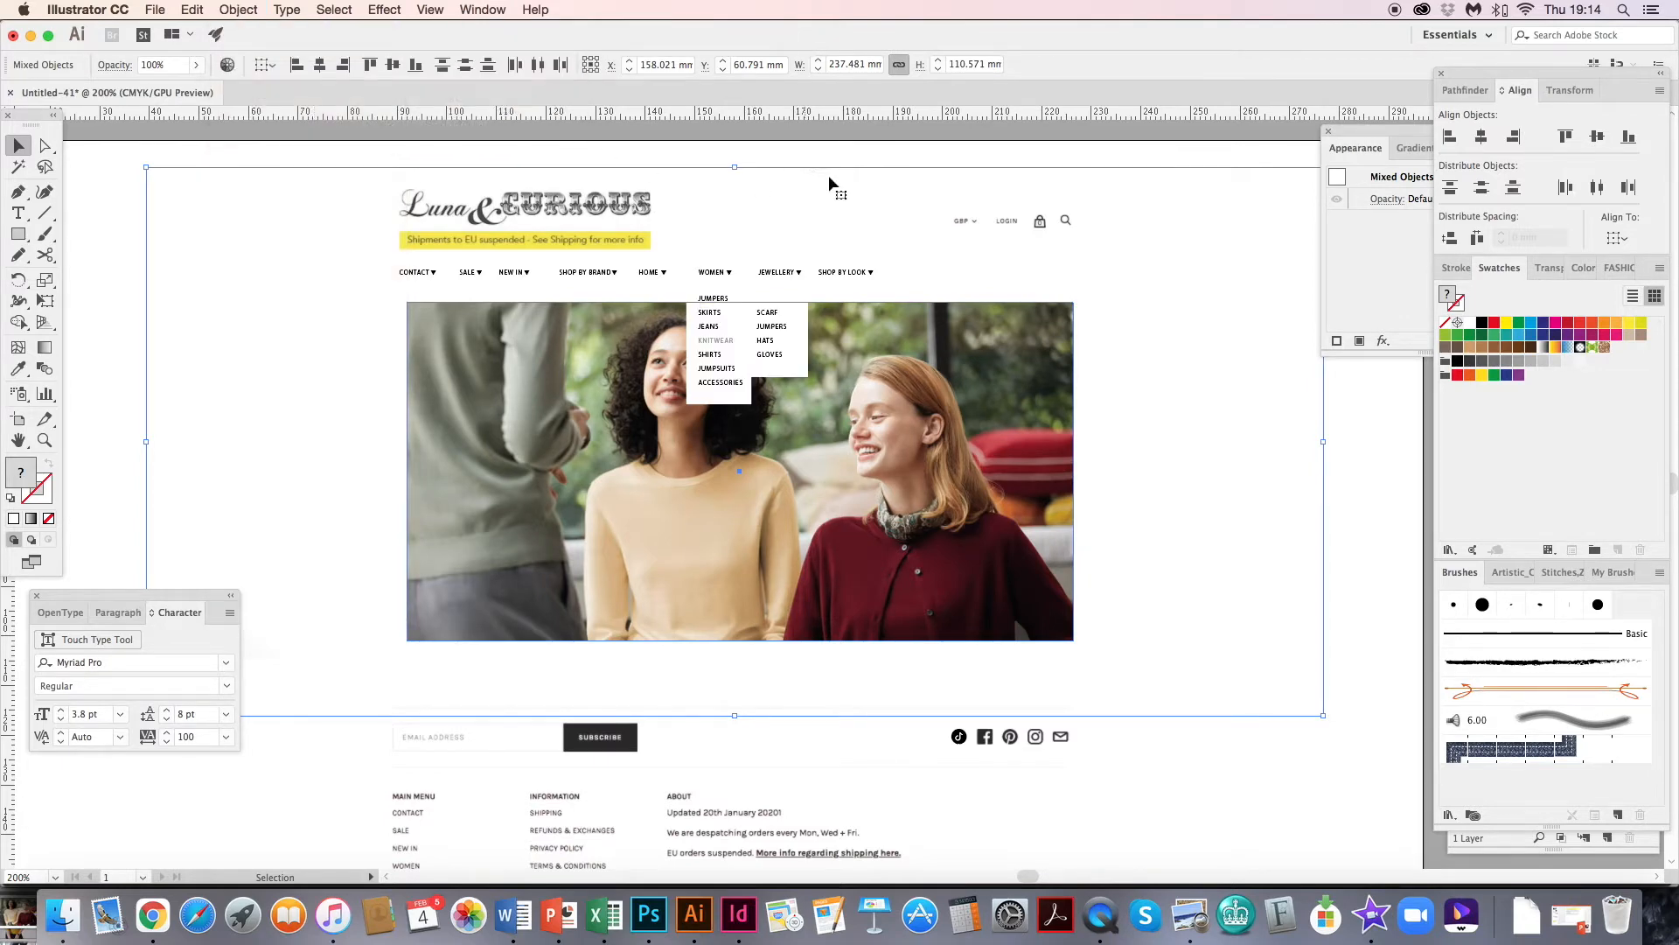
left_click(829, 152)
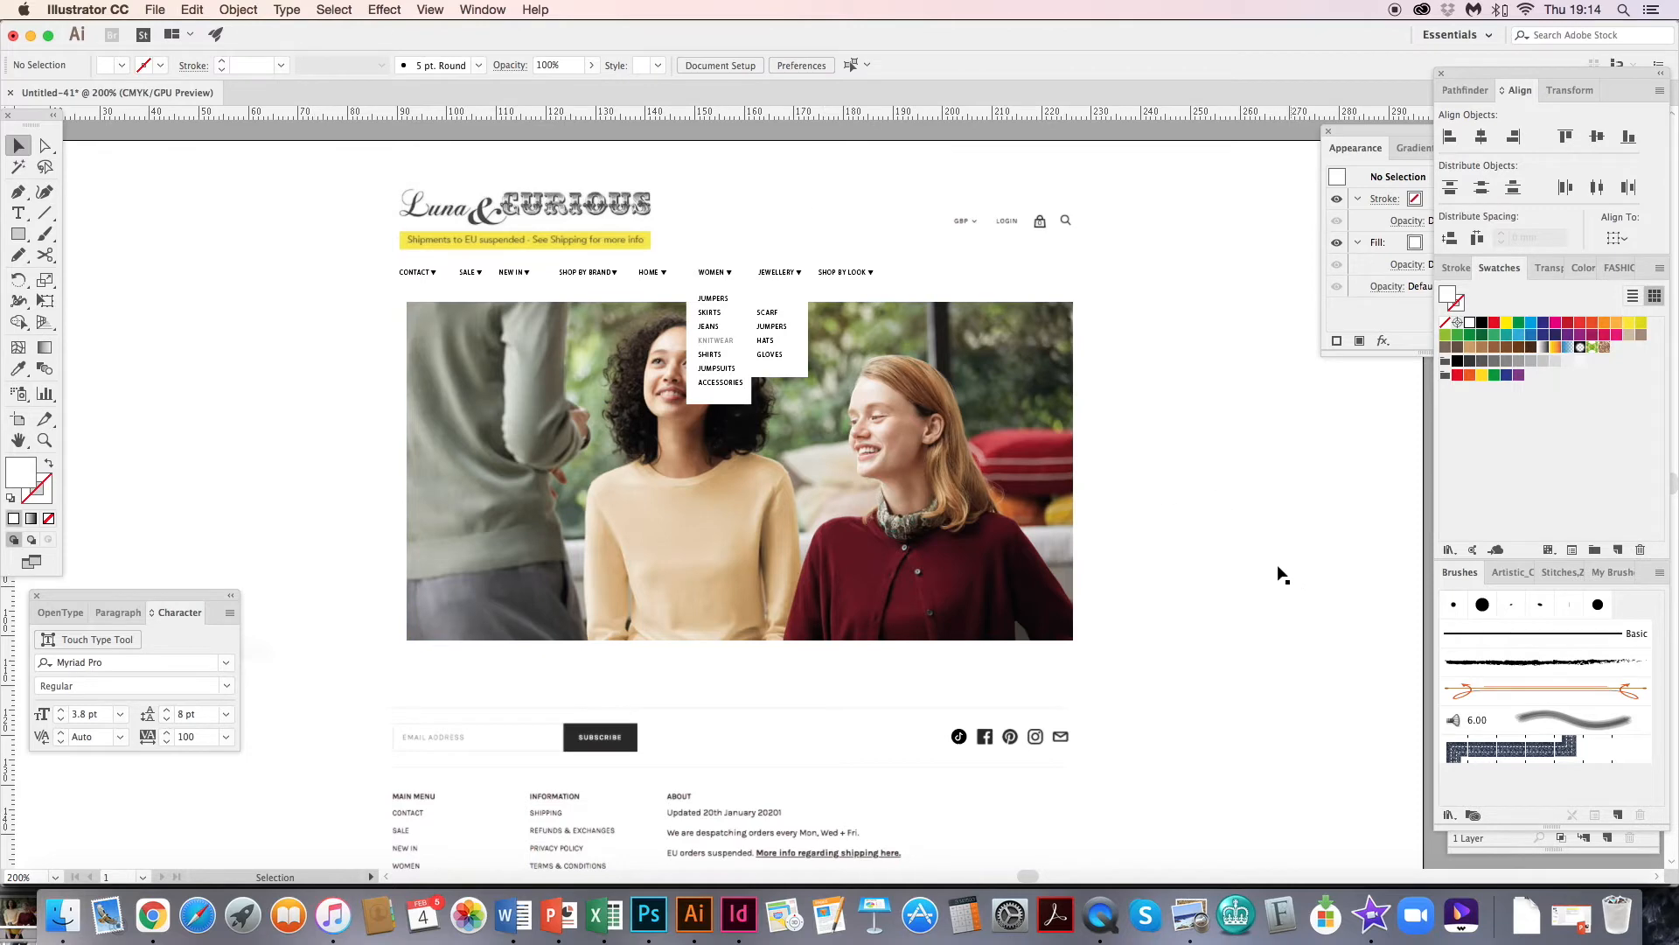
- Delete the clipped knitwear hero photo that covers the SALE banner
scroll(1181, 481, "down", 3)
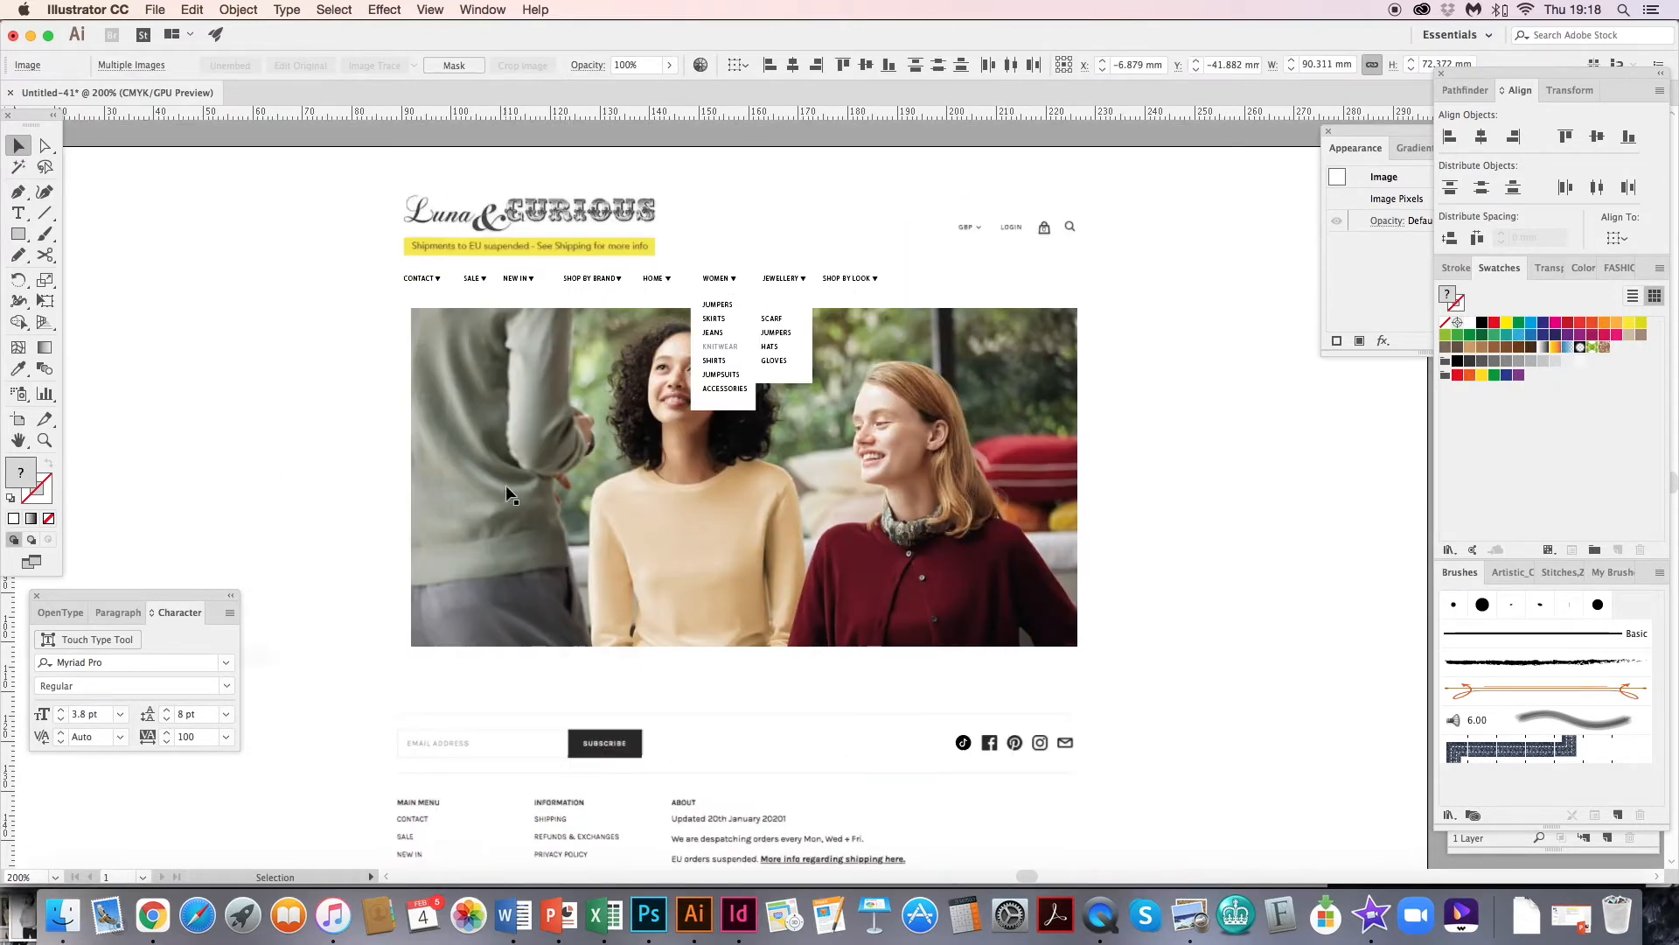
left_click(515, 459)
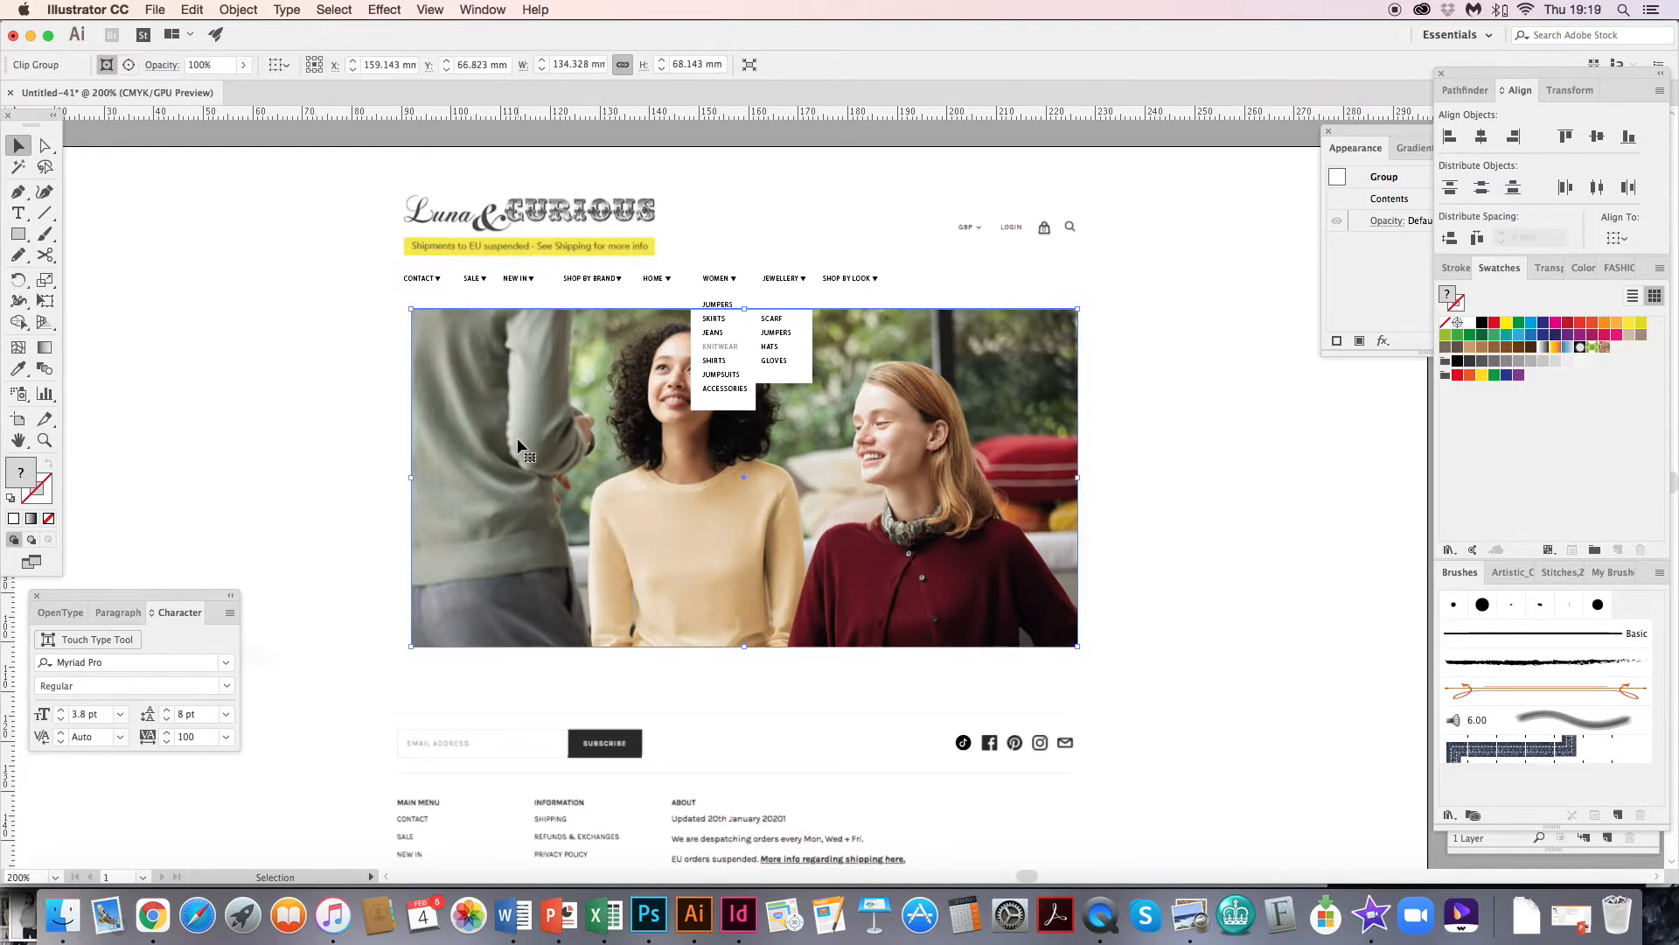
key("Delete")
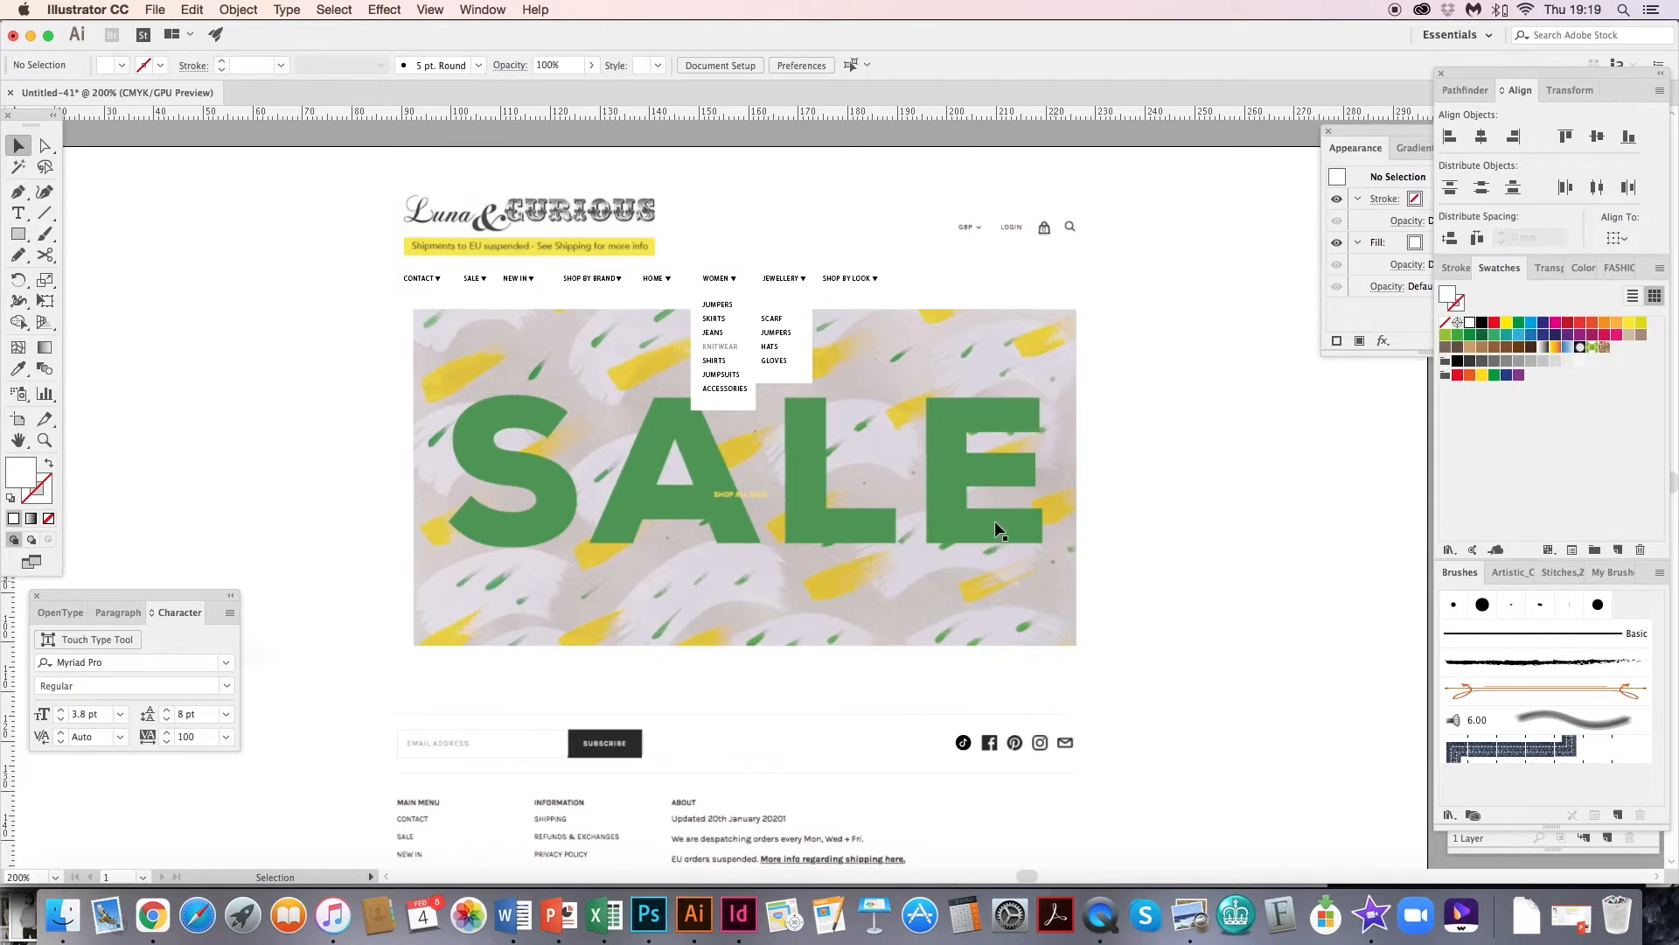
- Draw a white rectangle about 137.76 × 70.15 mm that fully covers the SALE banner, and hide it
key("m")
left_click_drag(402, 302, 1086, 649)
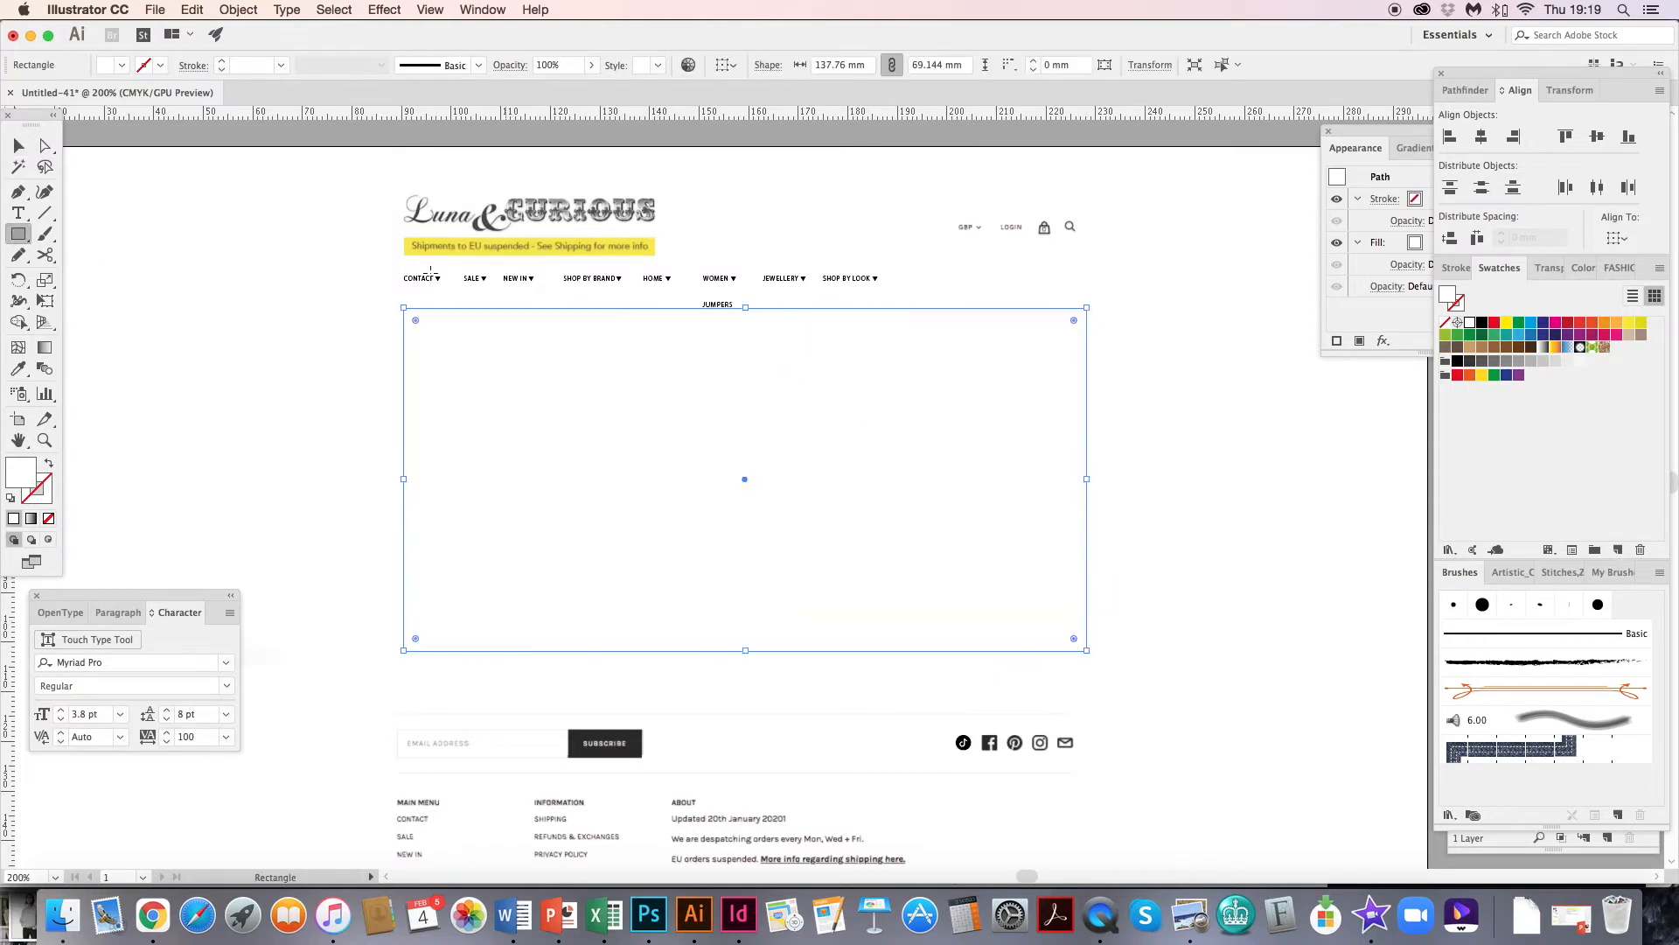
left_click(20, 145)
left_click_drag(750, 308, 751, 301)
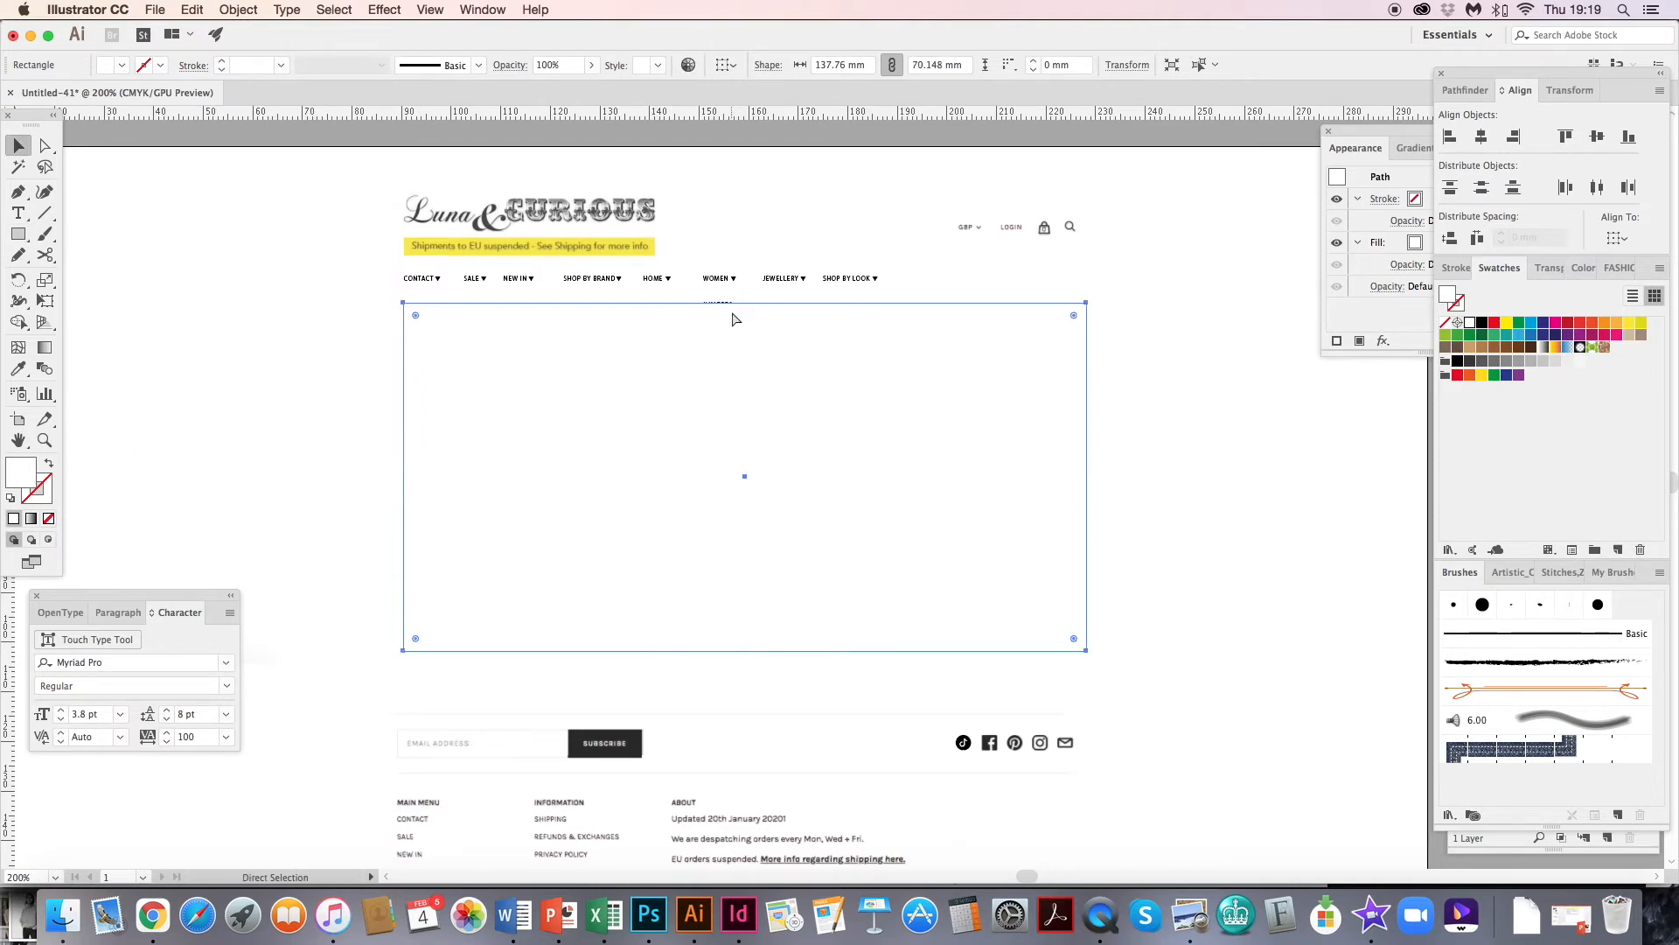
key("Delete")
- Select the WOMEN dropdown and its submenu without the background screenshot and move them onto the pasteboard above the page
scroll(1088, 537, "up", 2)
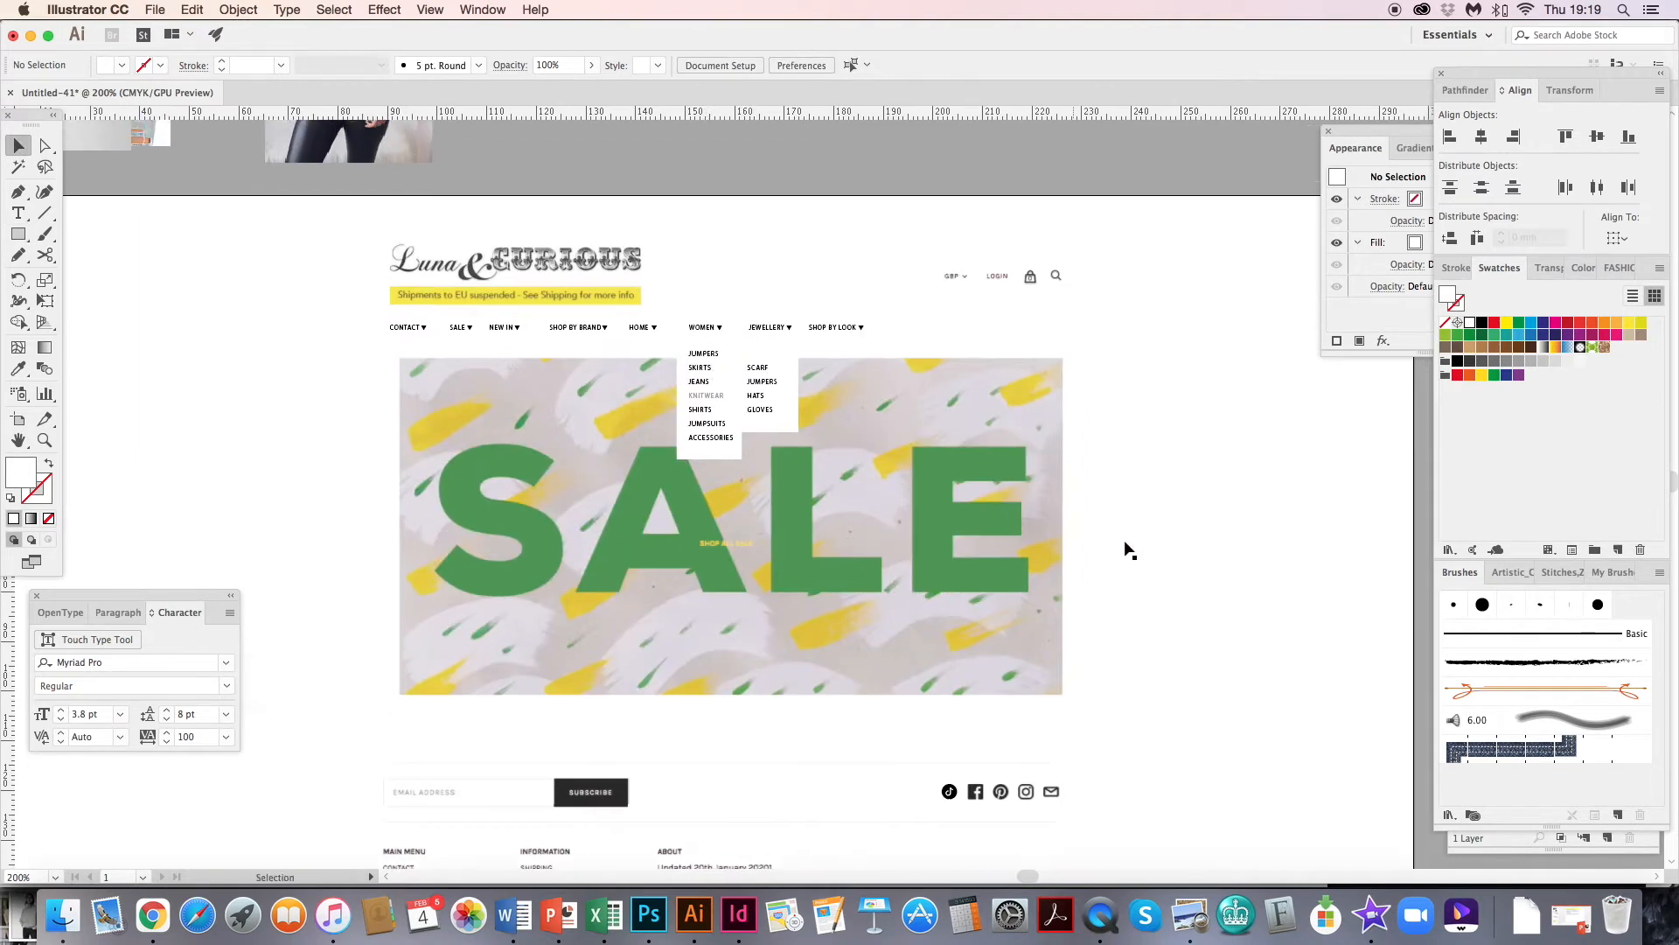
left_click(1176, 543)
left_click_drag(1342, 555, 662, 349)
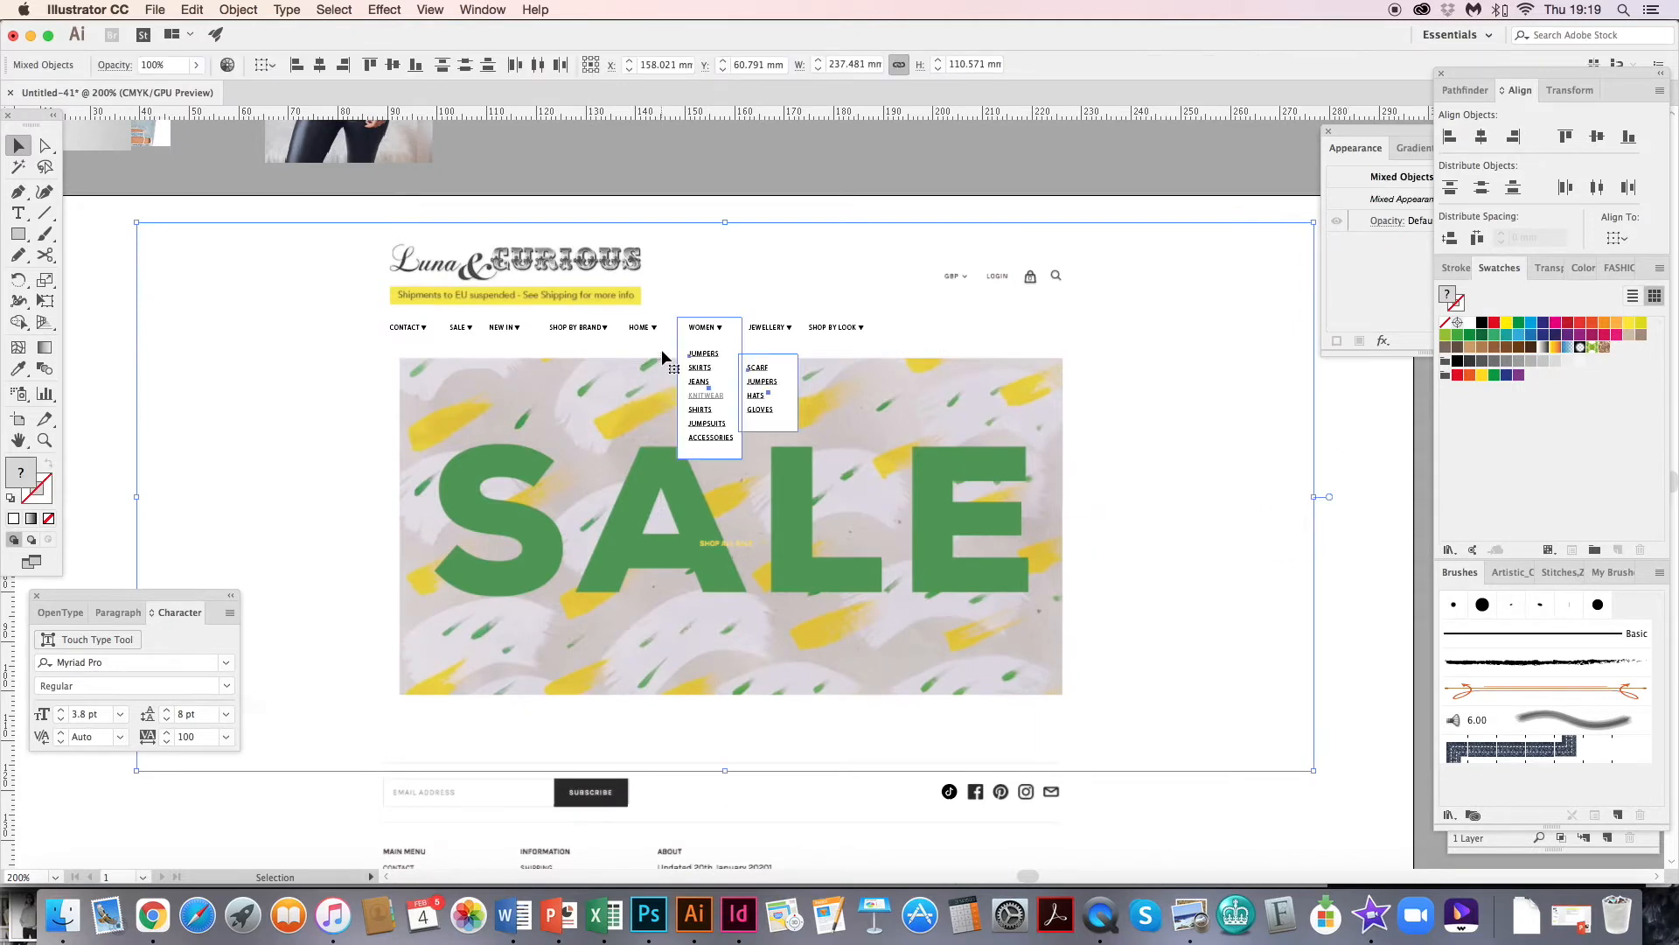
left_click(223, 271, "shift")
left_click(282, 308, "shift")
left_click(324, 386, "shift")
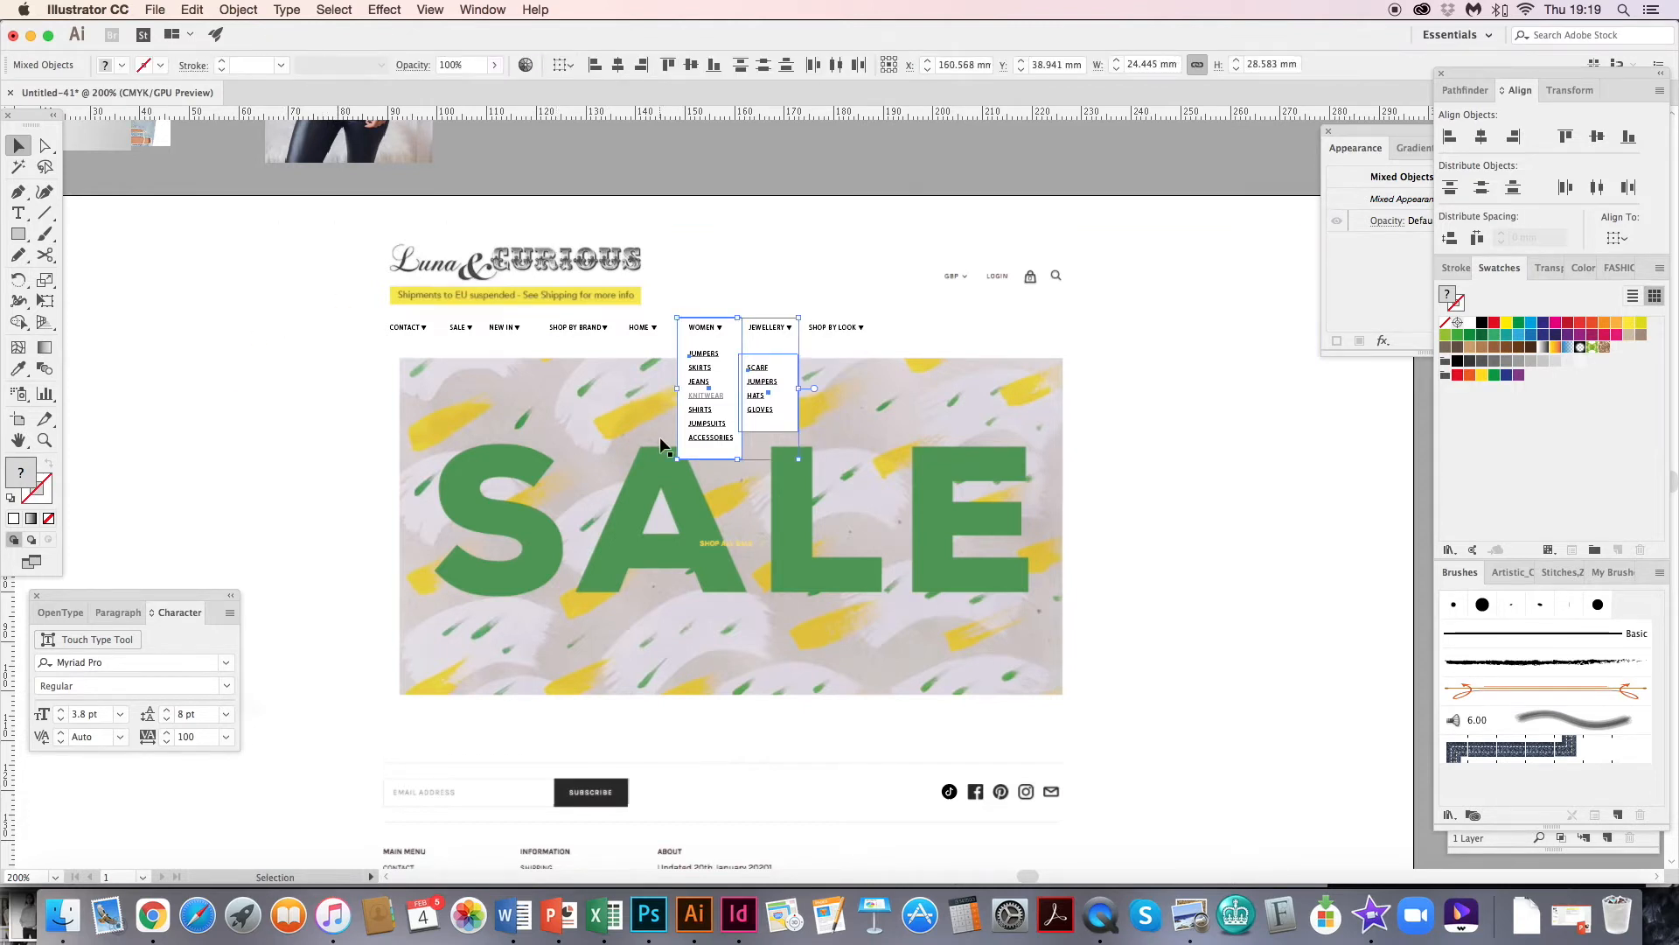
scroll(326, 391, "up", 2)
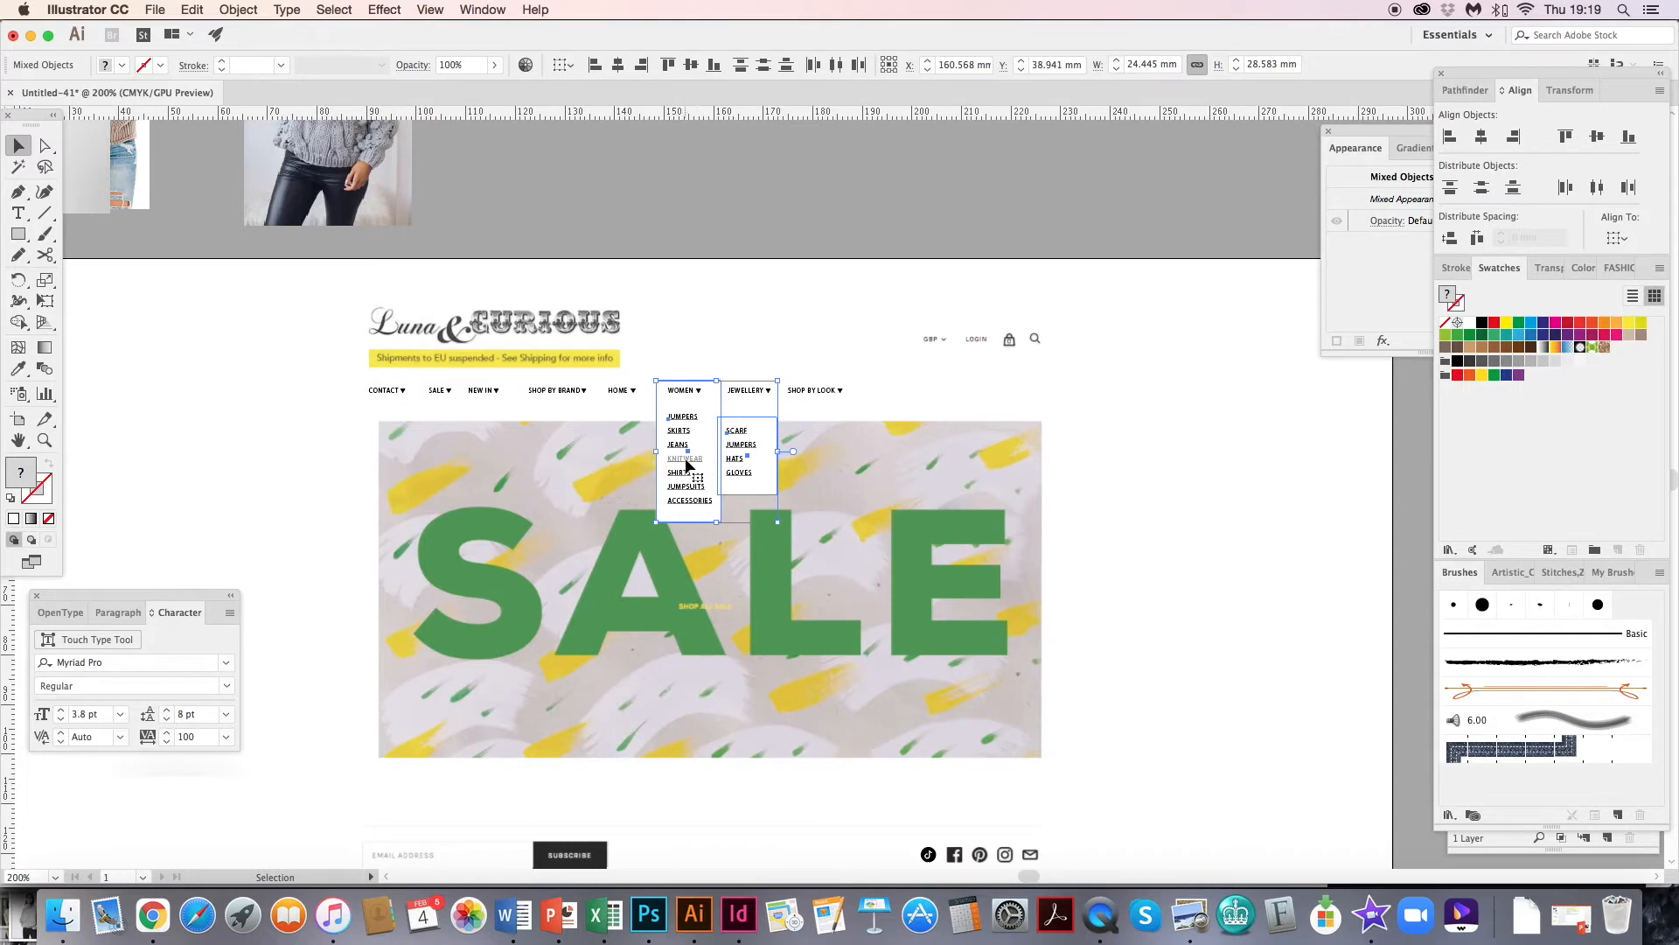
left_click_drag(688, 467, 847, 215)
- Group the dropdown and submenu and shift the group slightly further right on the pasteboard
key("super")
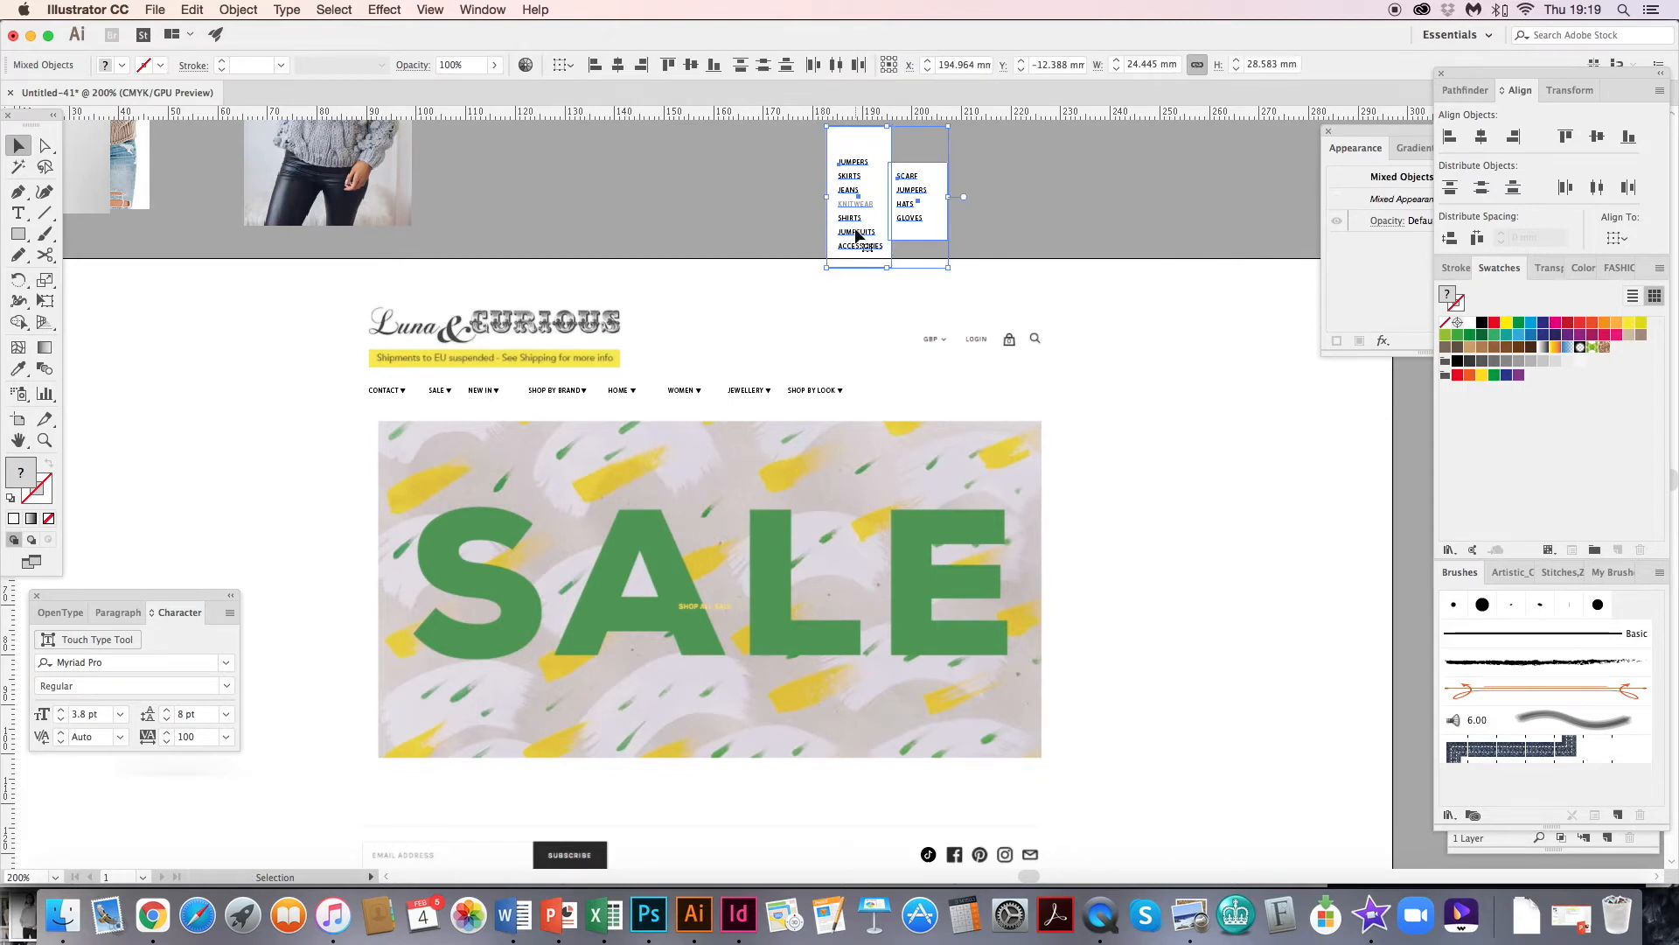
key("super+g")
left_click(741, 232)
left_click_drag(848, 233, 900, 232)
key("space")
left_click_drag(668, 411, 725, 371)
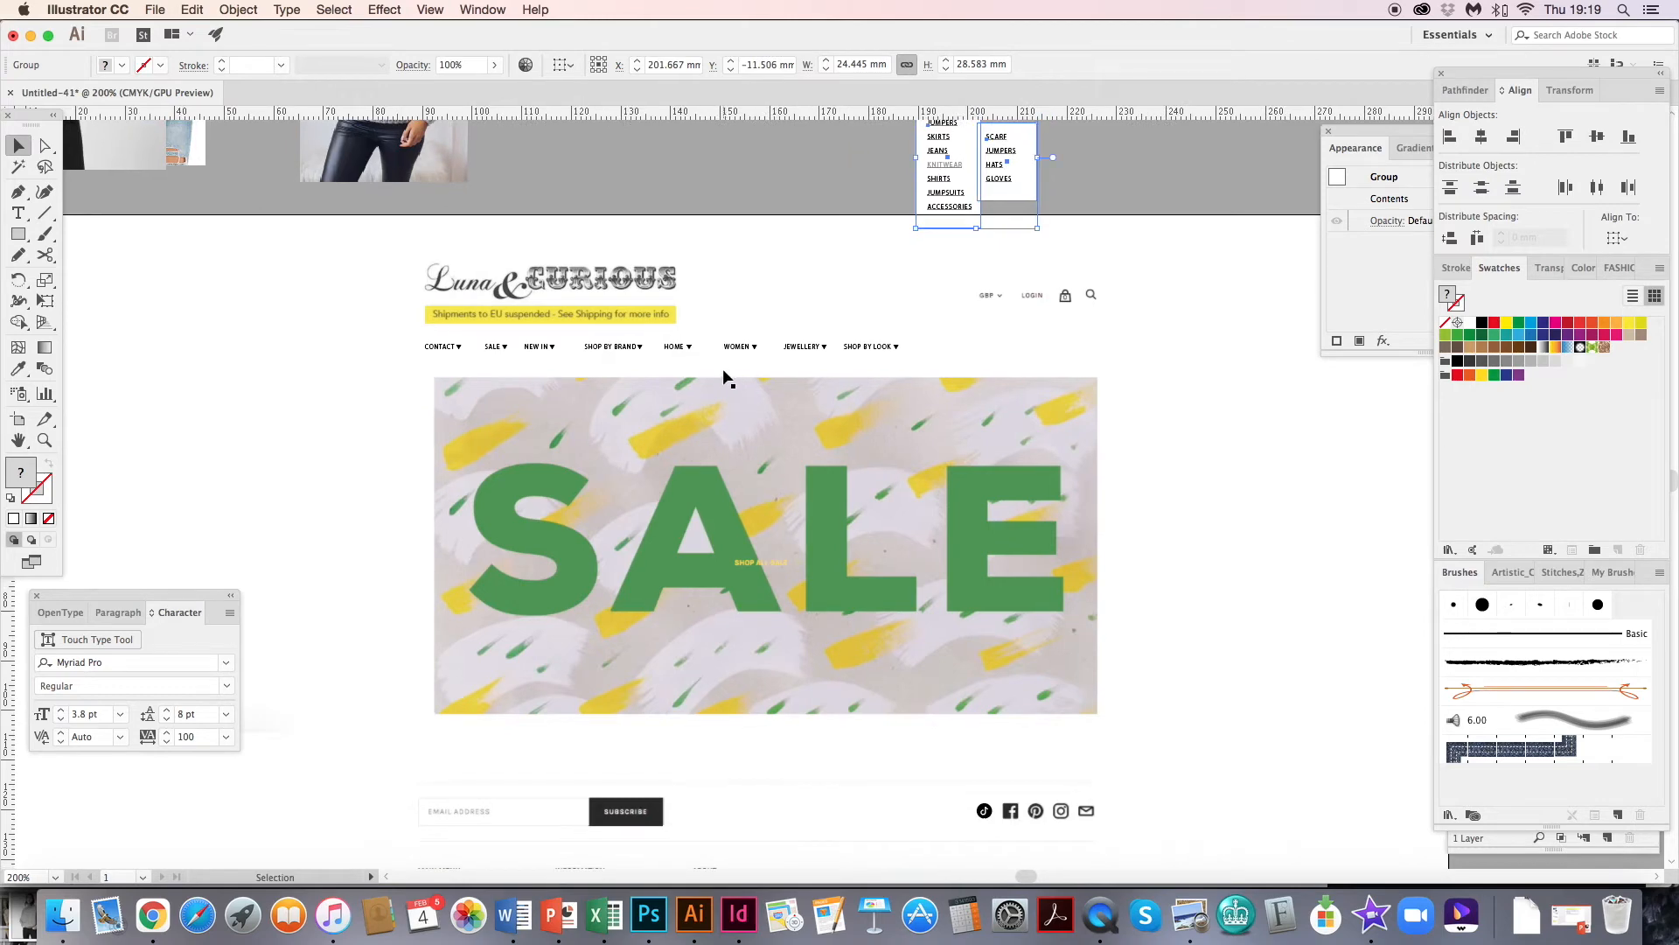
- Show the hidden white rectangle again so that it covers the SALE banner
key("super")
key("alt+super+3")
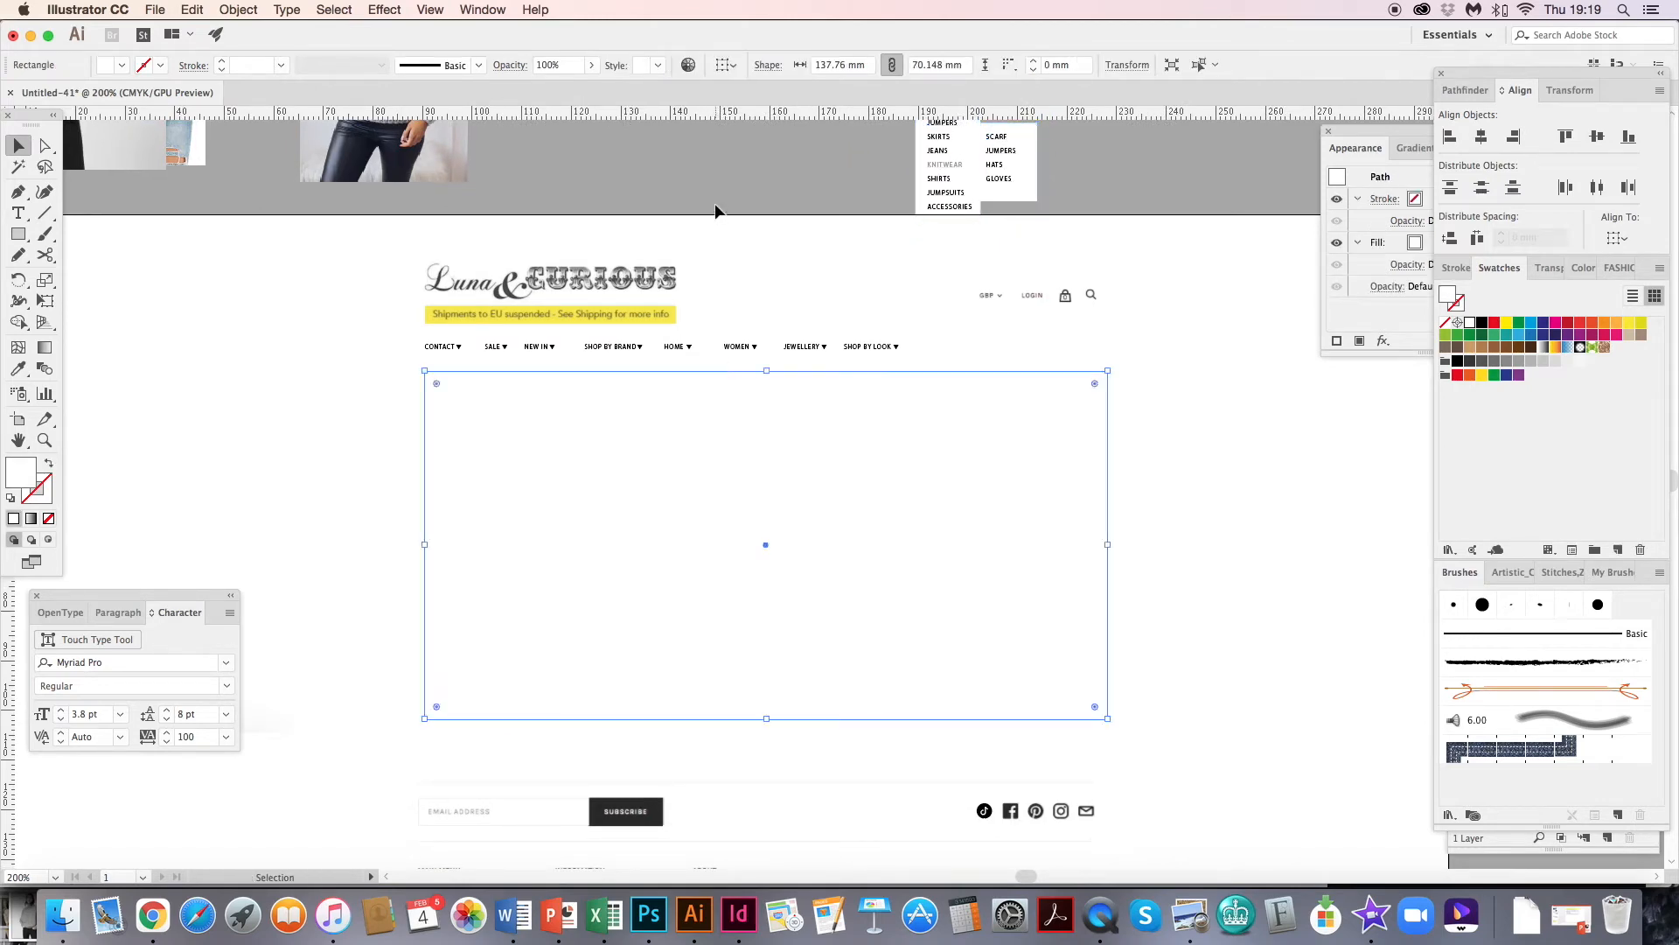
left_click(722, 188)
- Draw a dark blue rectangle about 33.34 × 52.21 mm below the navigation, aligned with the left edge of the logo
key("space")
left_click_drag(667, 357, 695, 311)
key("m")
left_click(1544, 326)
left_click_drag(453, 360, 619, 618)
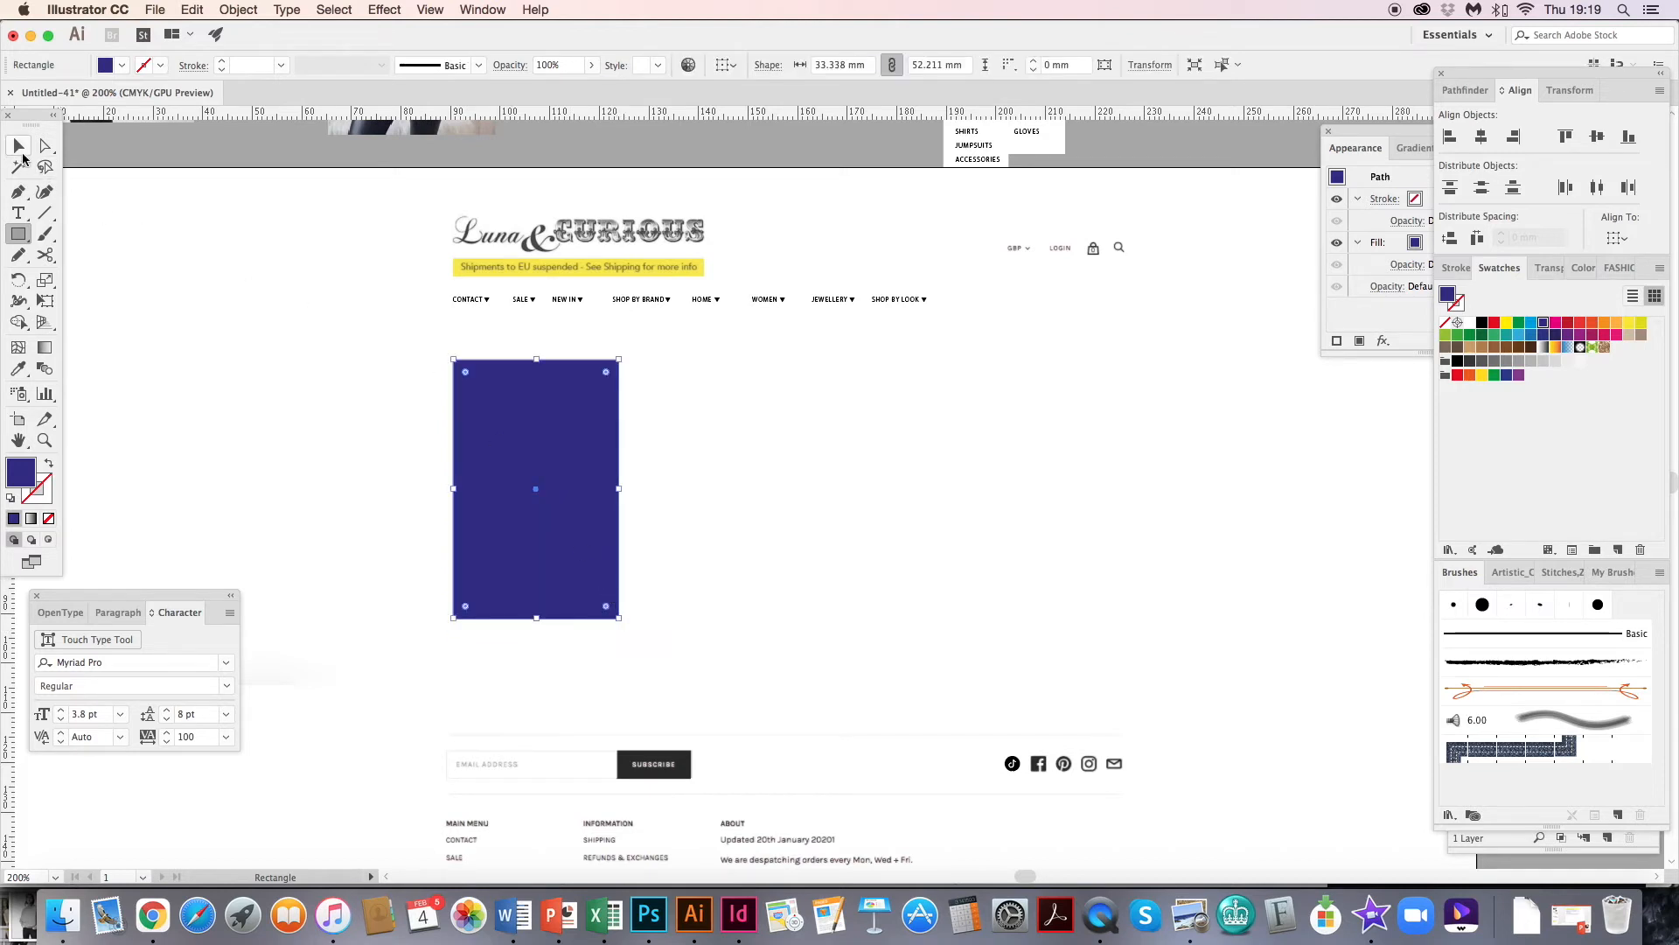
- Duplicate the dark blue rectangle sideways to make a row of four
key("v")
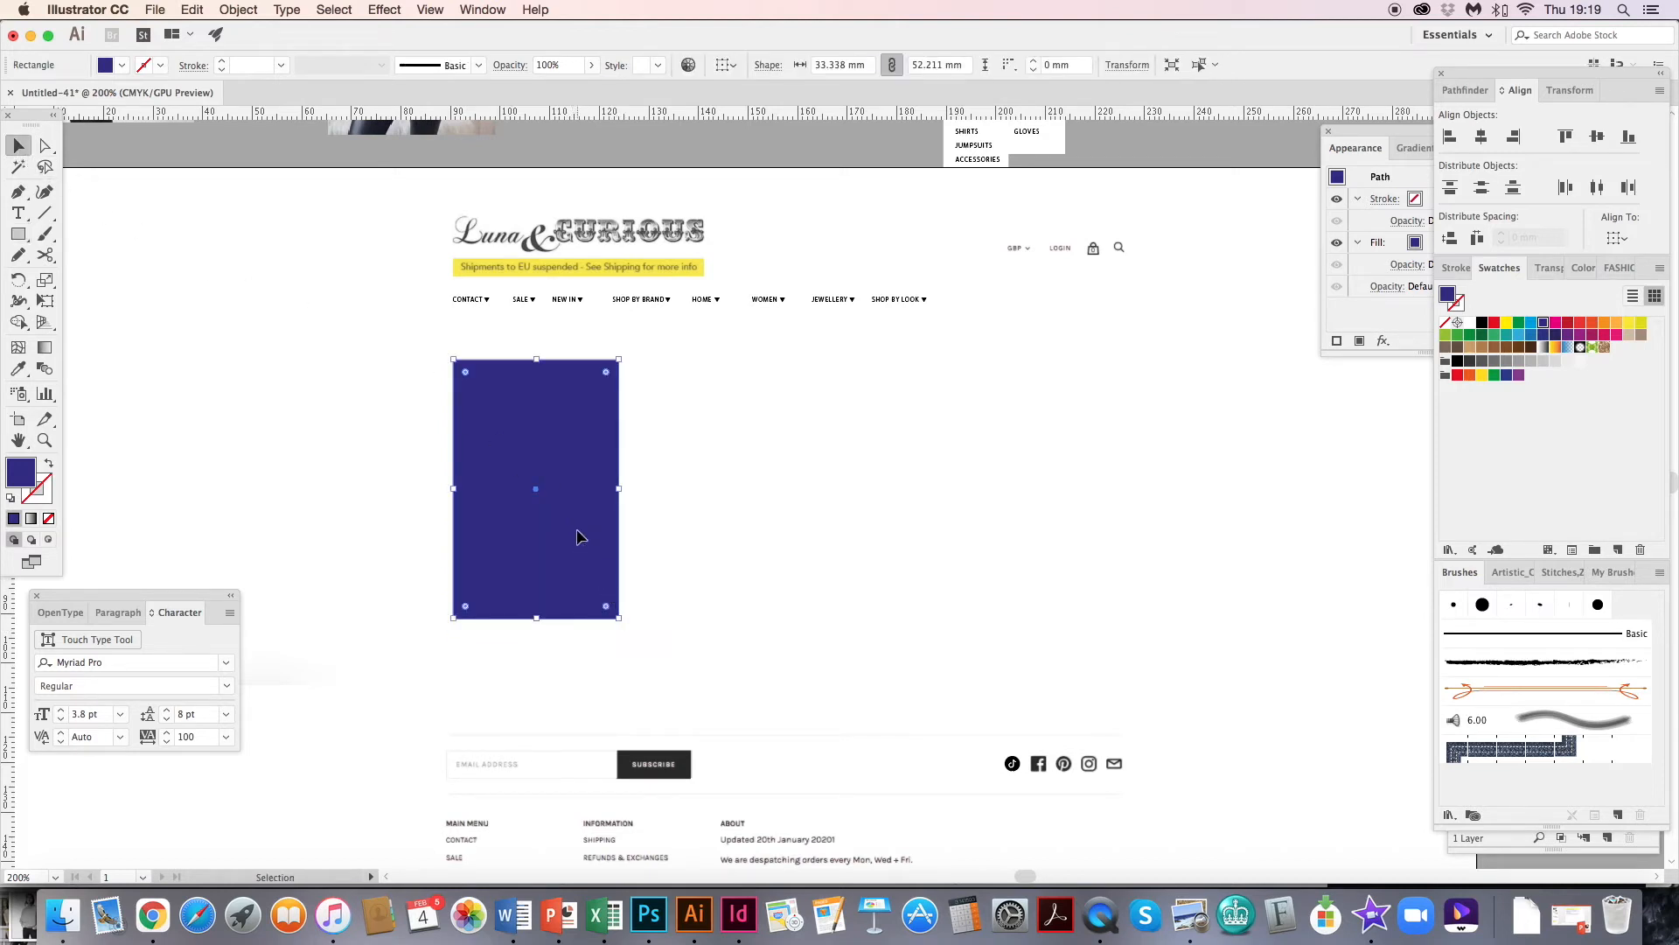
key("a")
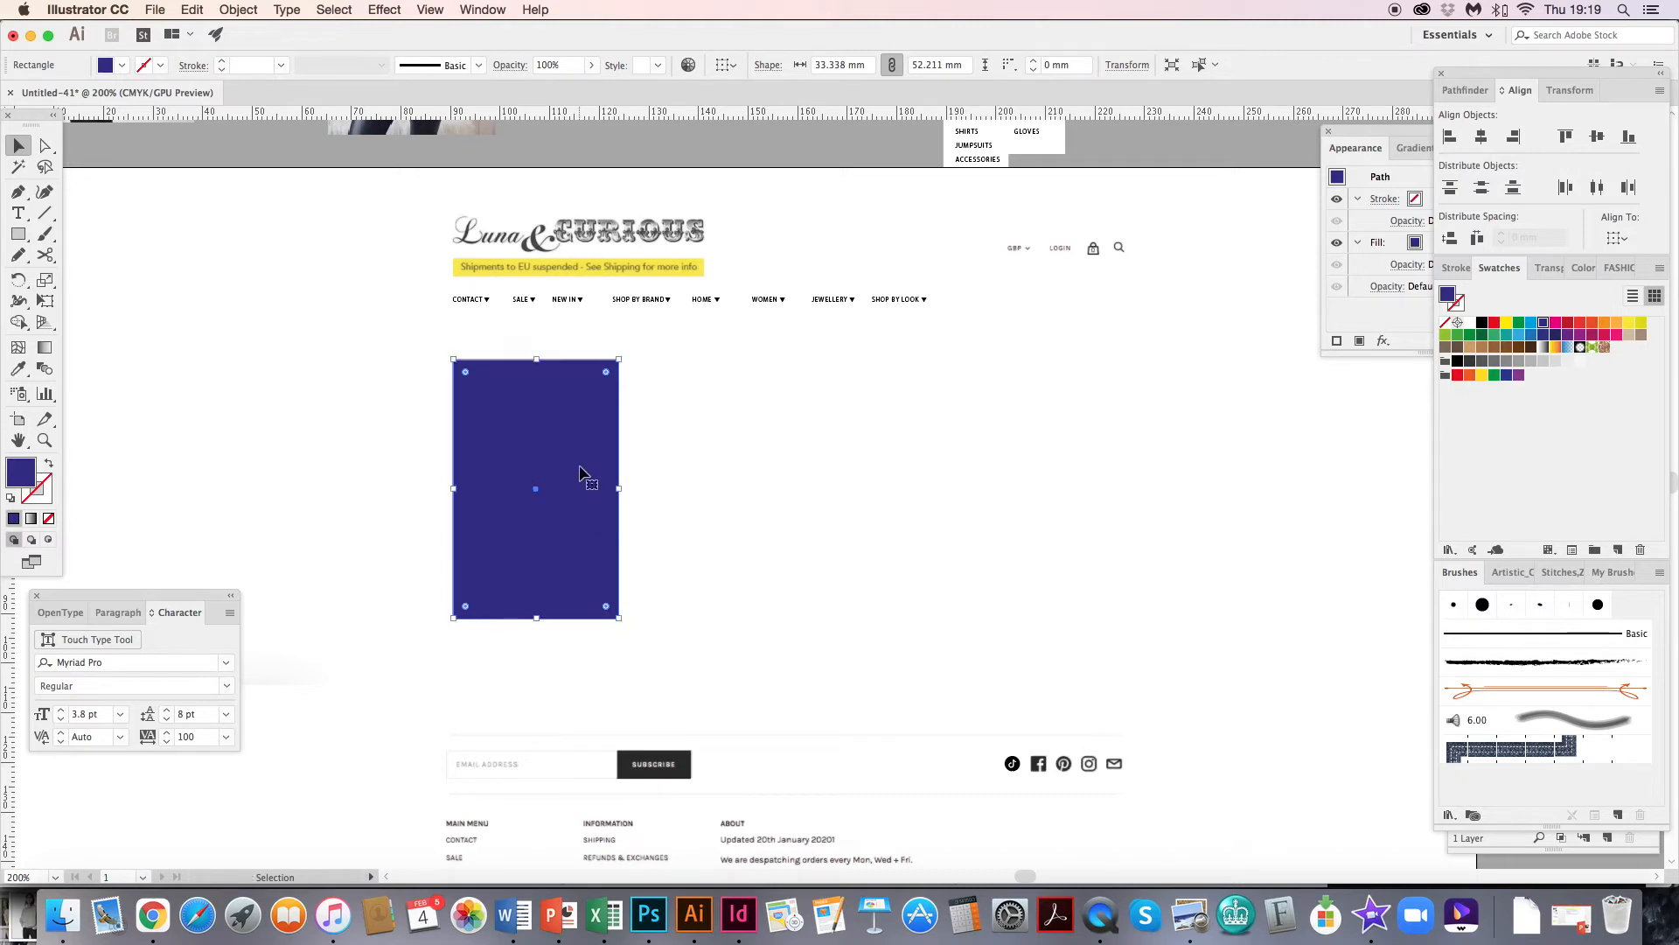
key("v")
left_click_drag(577, 479, 769, 480)
left_click(586, 492, "shift")
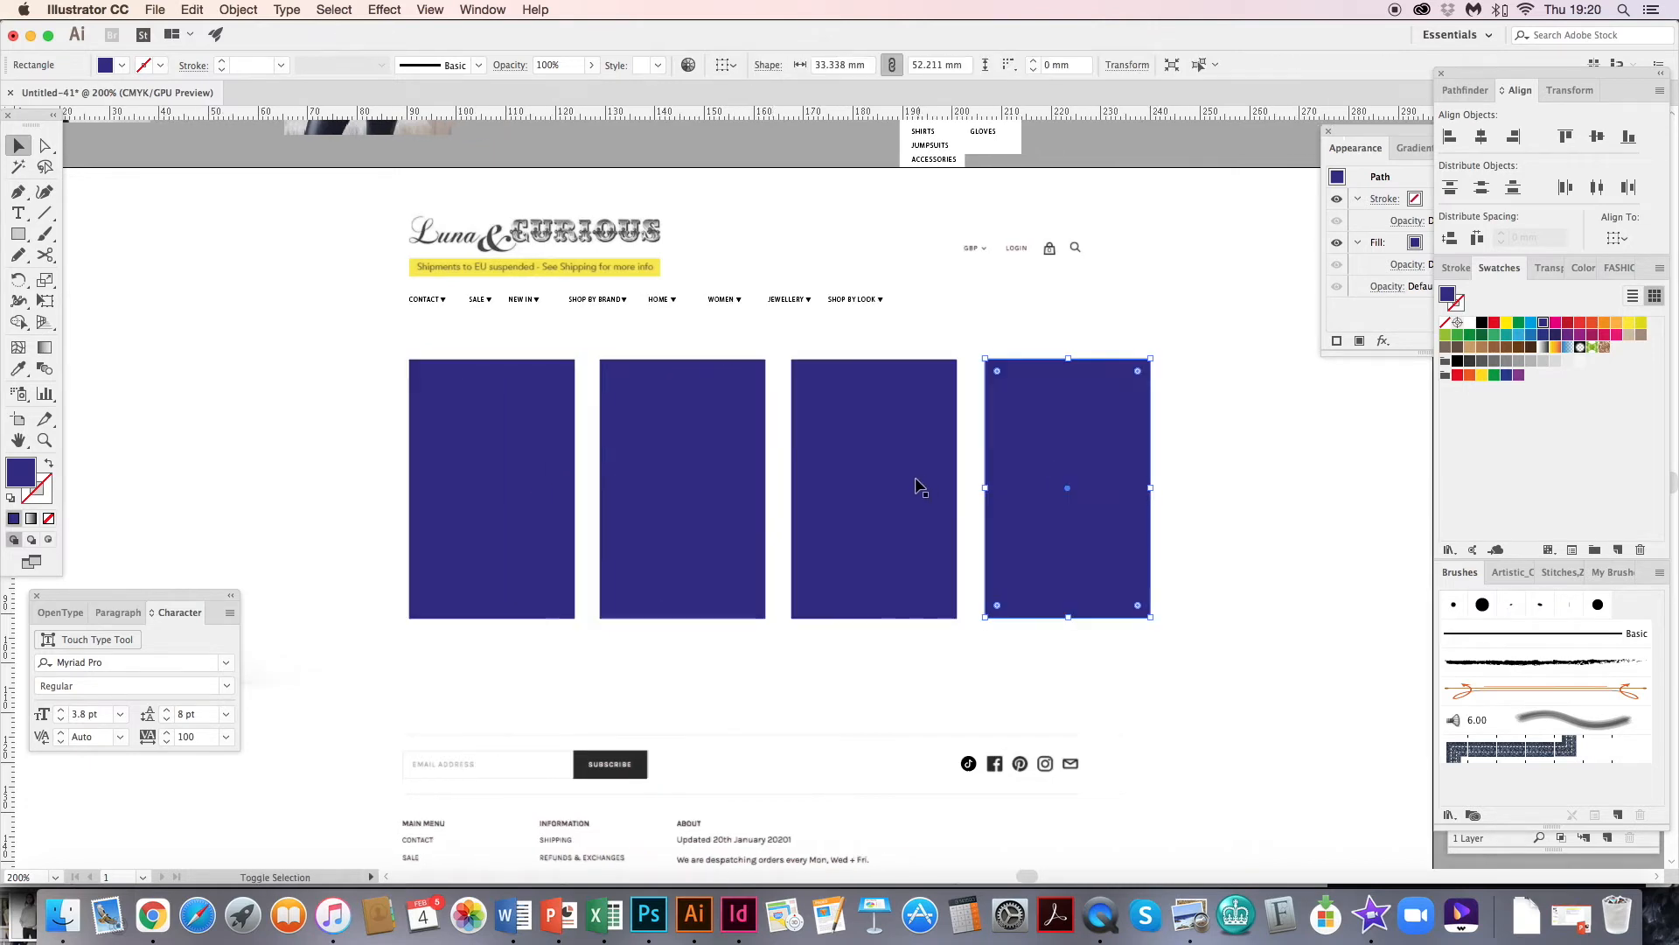
- Select all four blue rectangles and align their top edges
left_click(915, 481, "shift")
left_click(687, 496, "shift")
left_click(490, 507, "shift")
left_click(1566, 138)
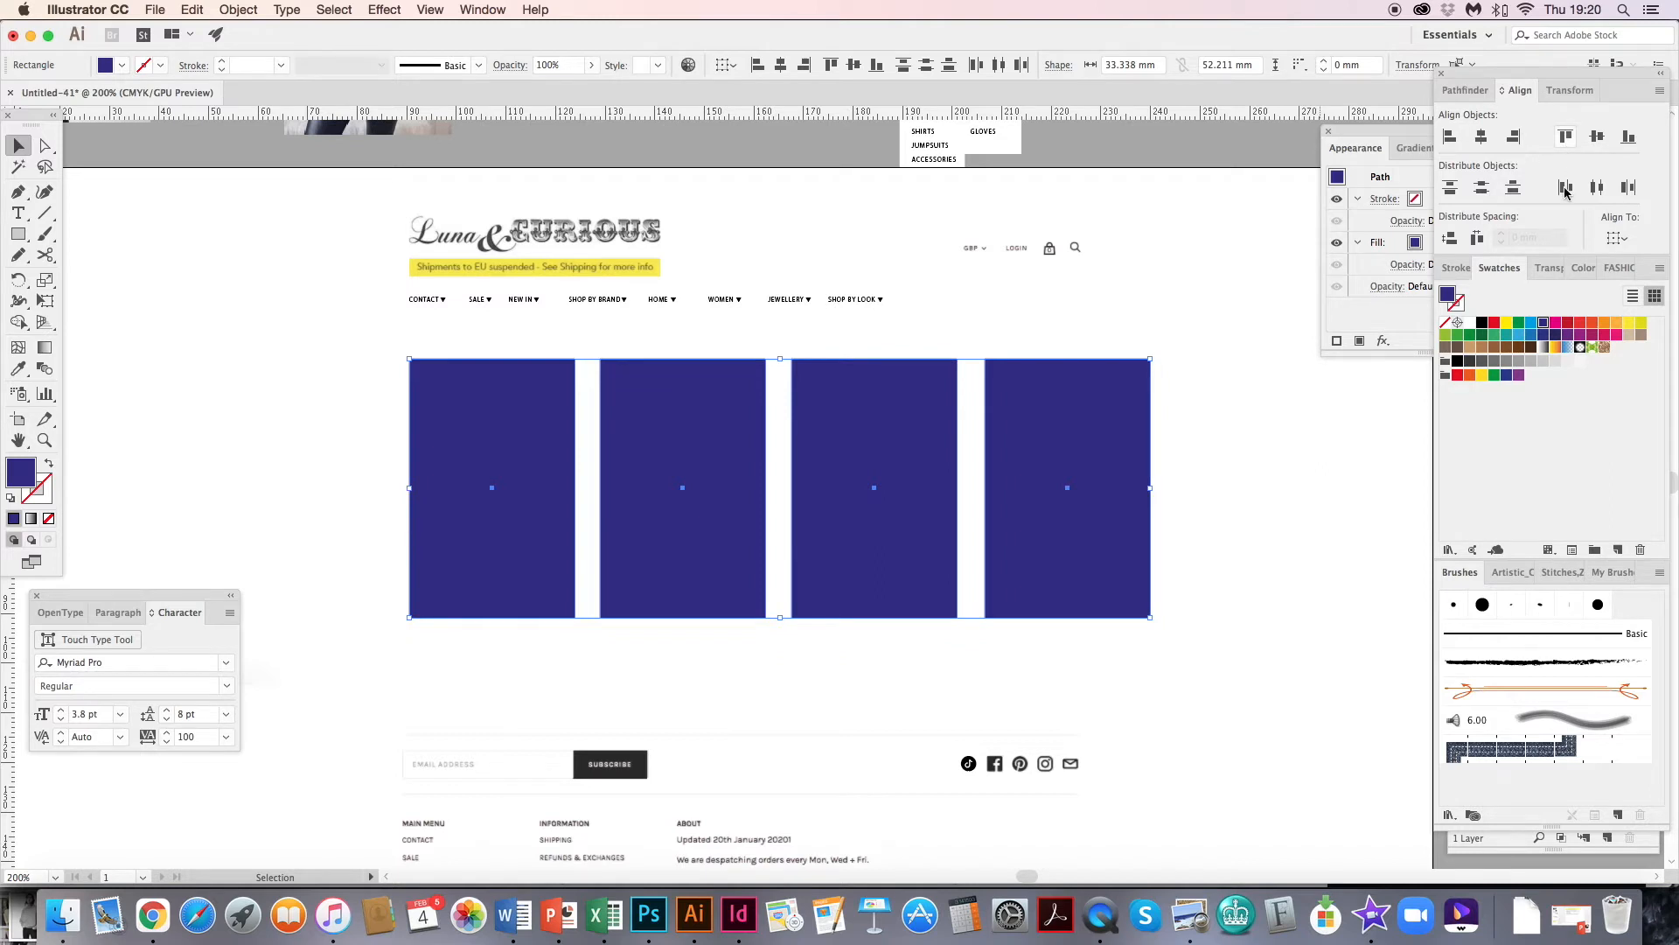
- Distribute the four rectangles evenly by their left edges and scale the row proportionally so each is about 31.13 × 48.76 mm
left_click(1565, 189)
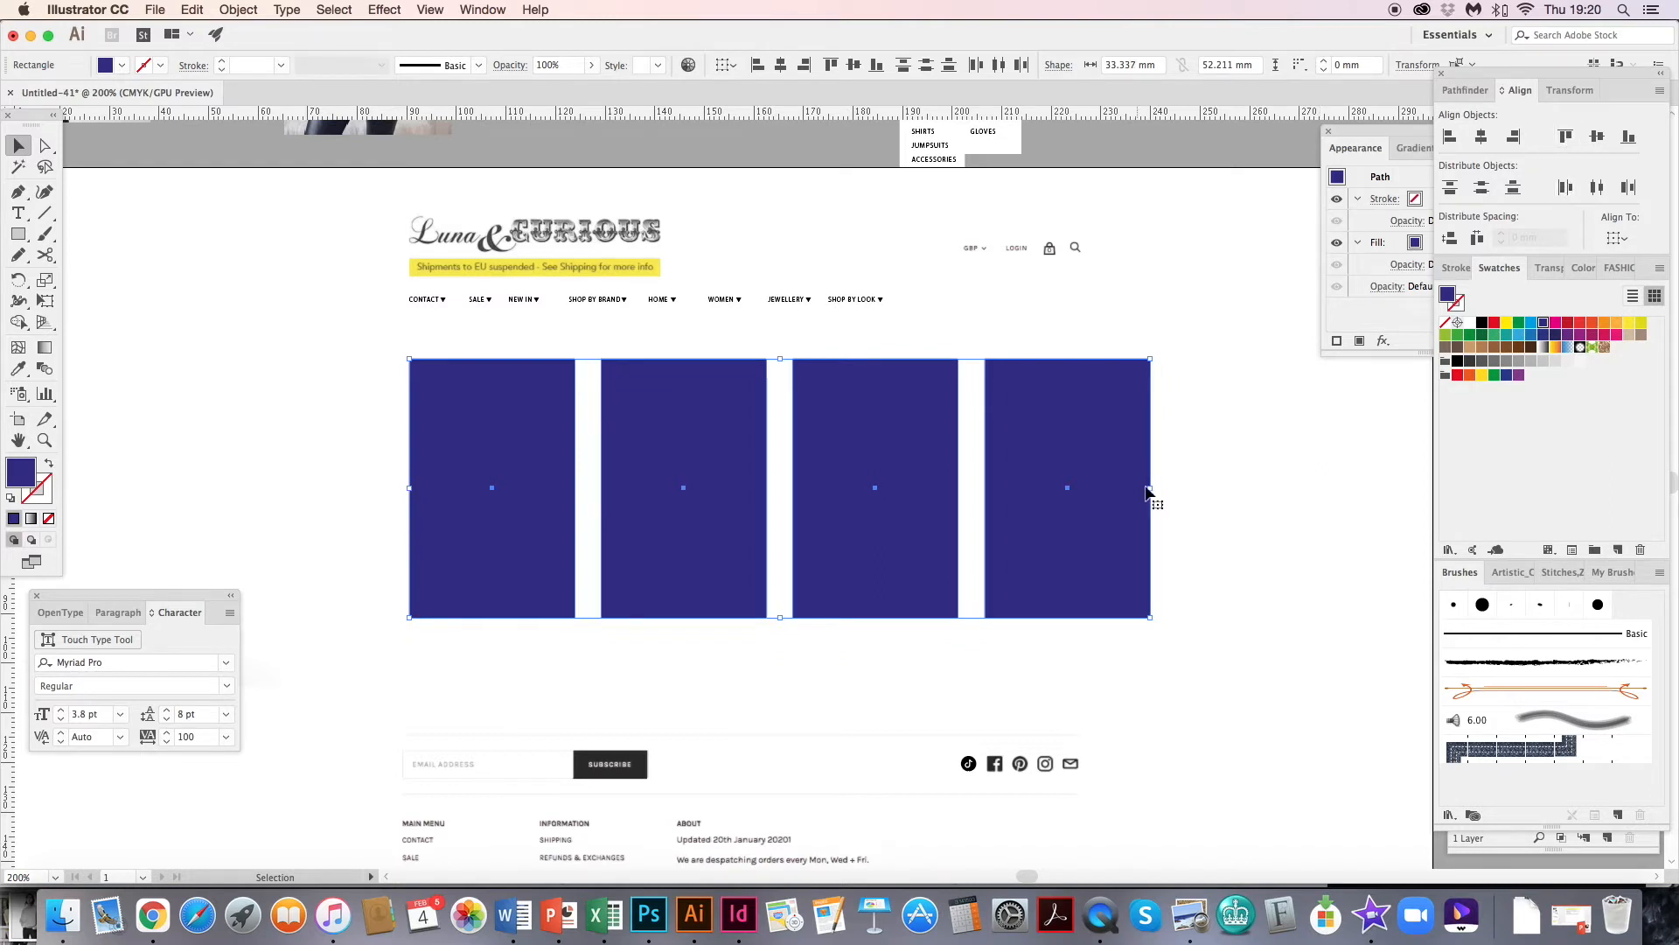
left_click_drag(1150, 488, 1102, 488)
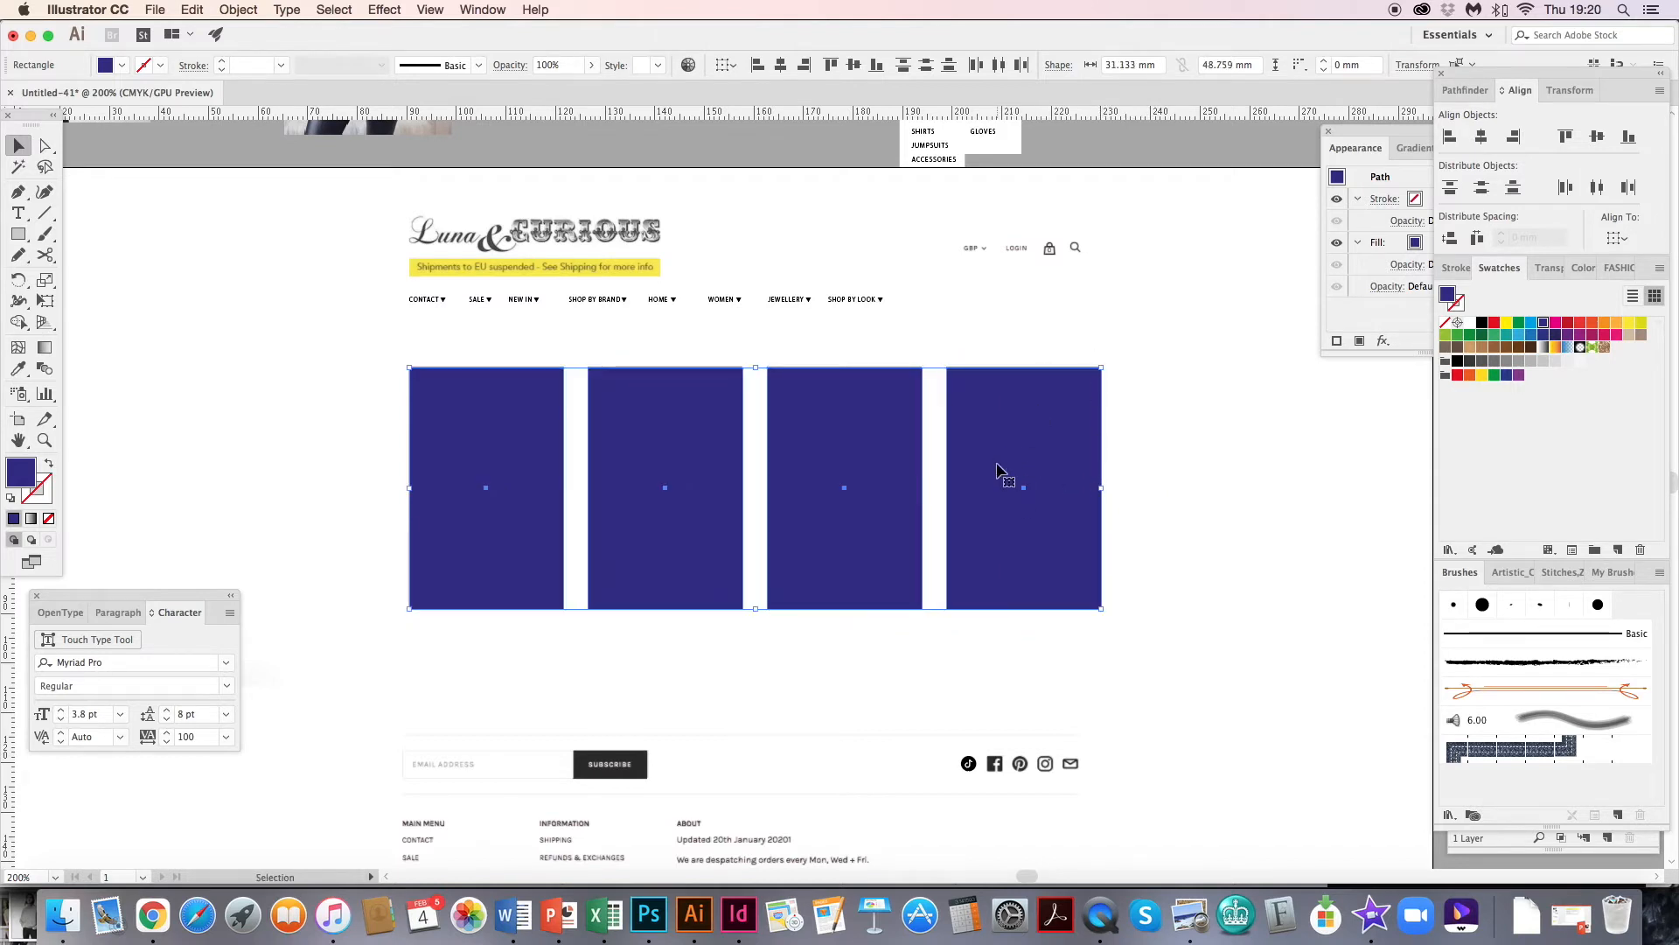
left_click(1148, 264)
- Pull the grey cable-knit photo and the beige jumper photo clear of the others on the pasteboard and embed both
left_click_drag(627, 256, 636, 372)
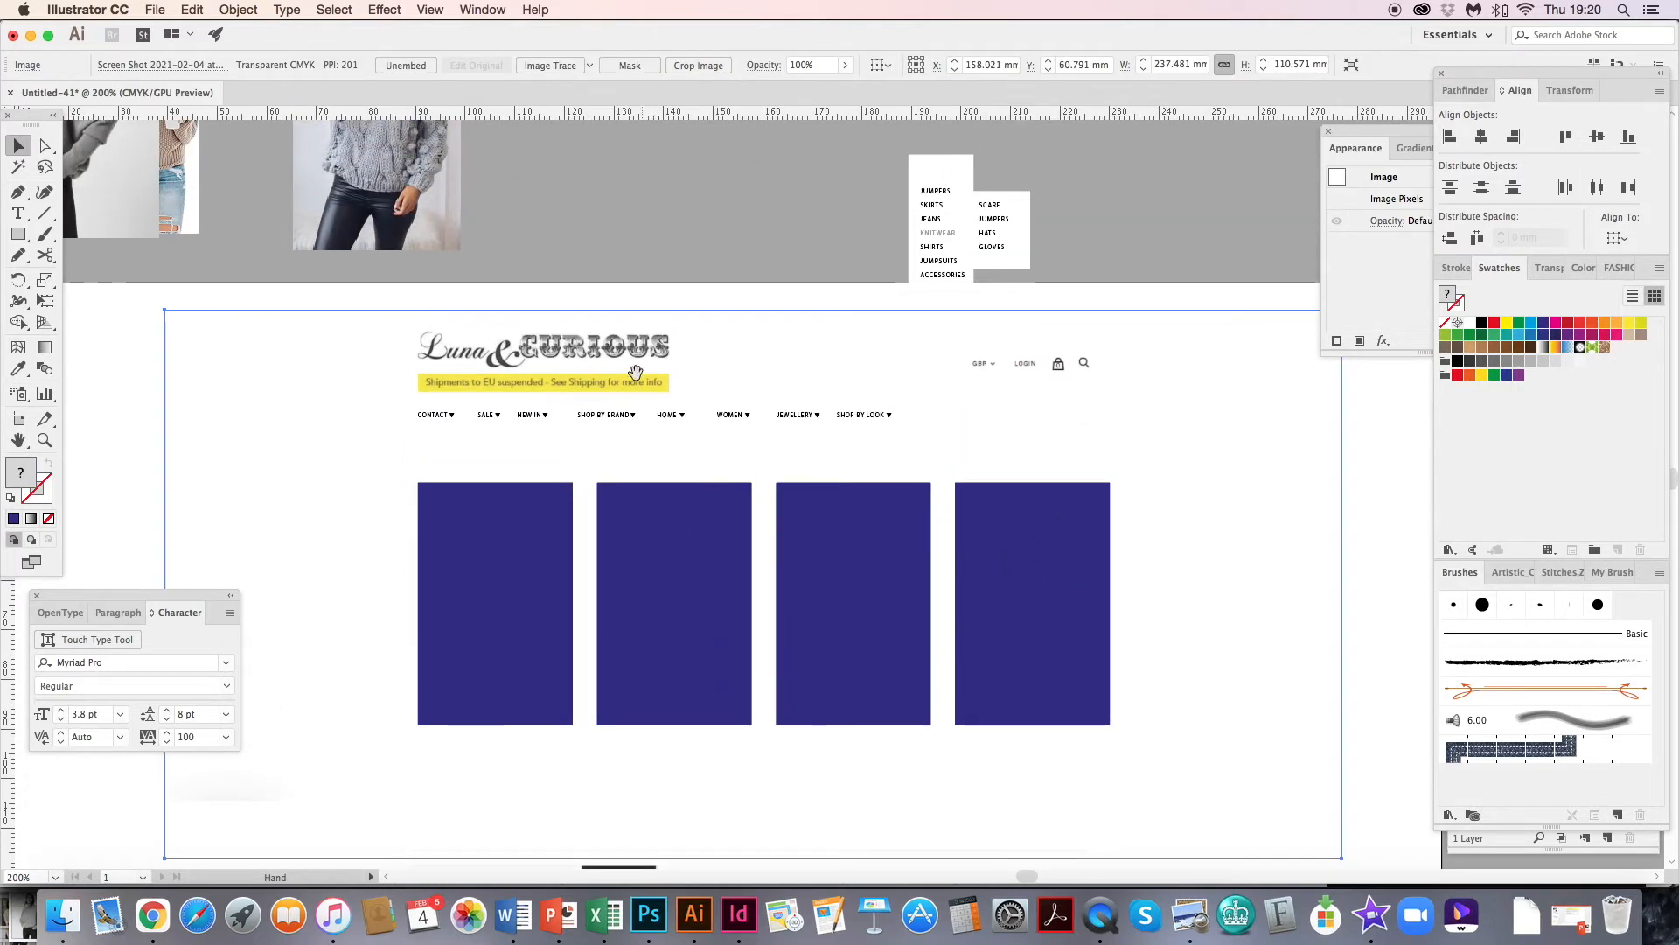
left_click_drag(360, 238, 340, 540)
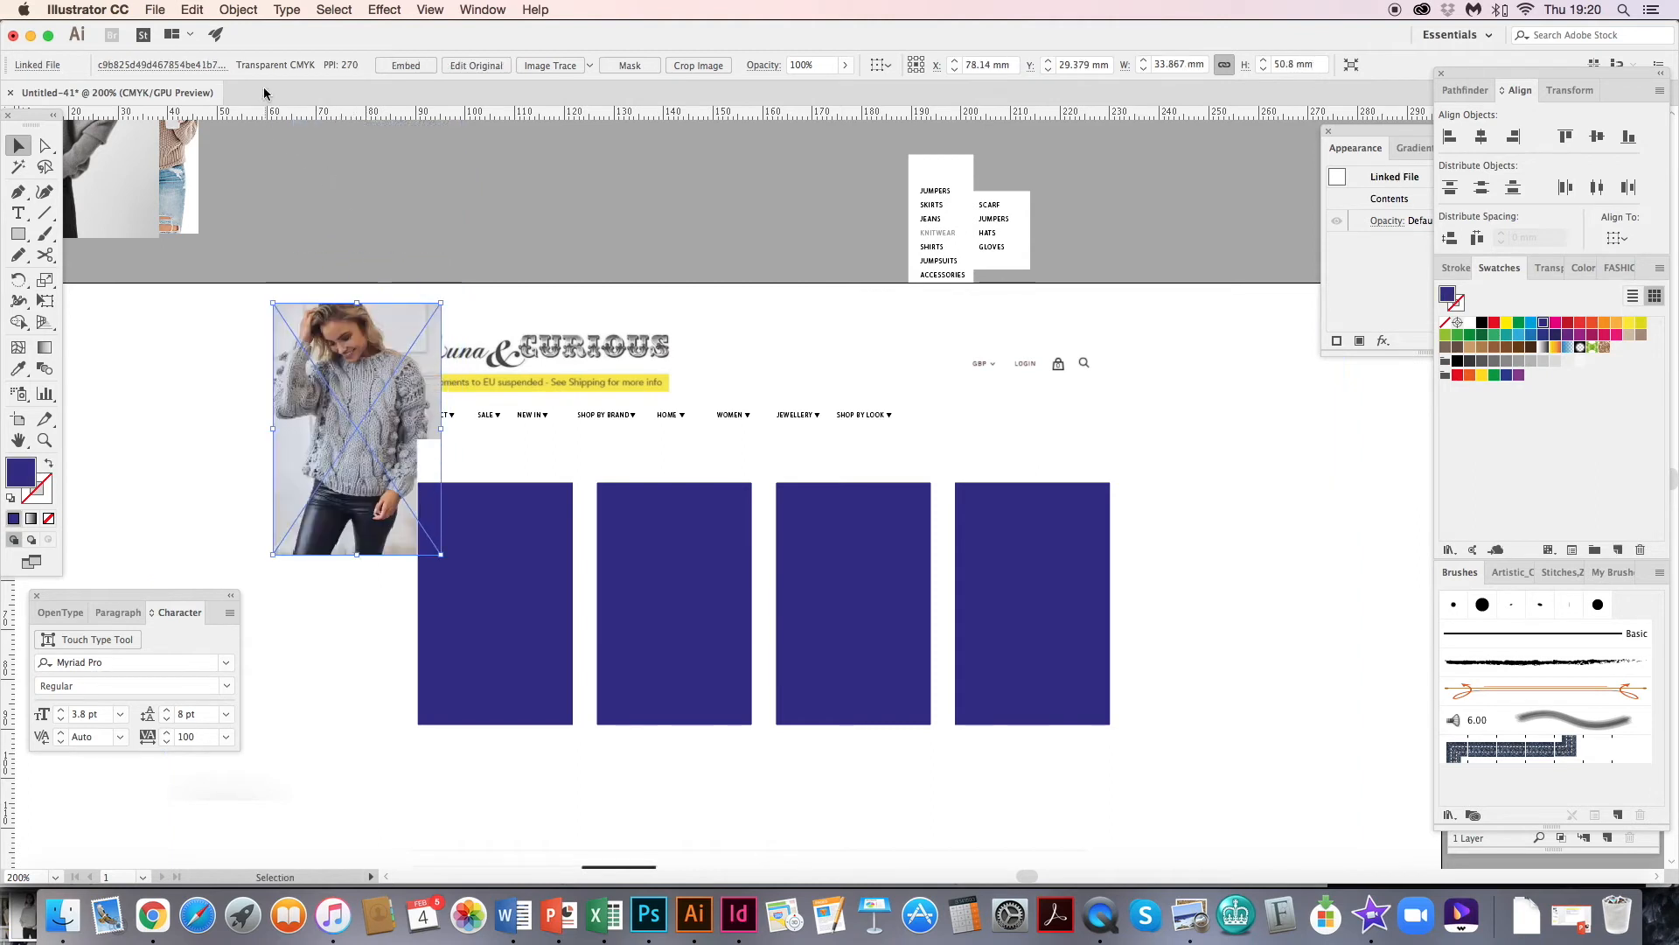
left_click_drag(188, 207, 293, 221)
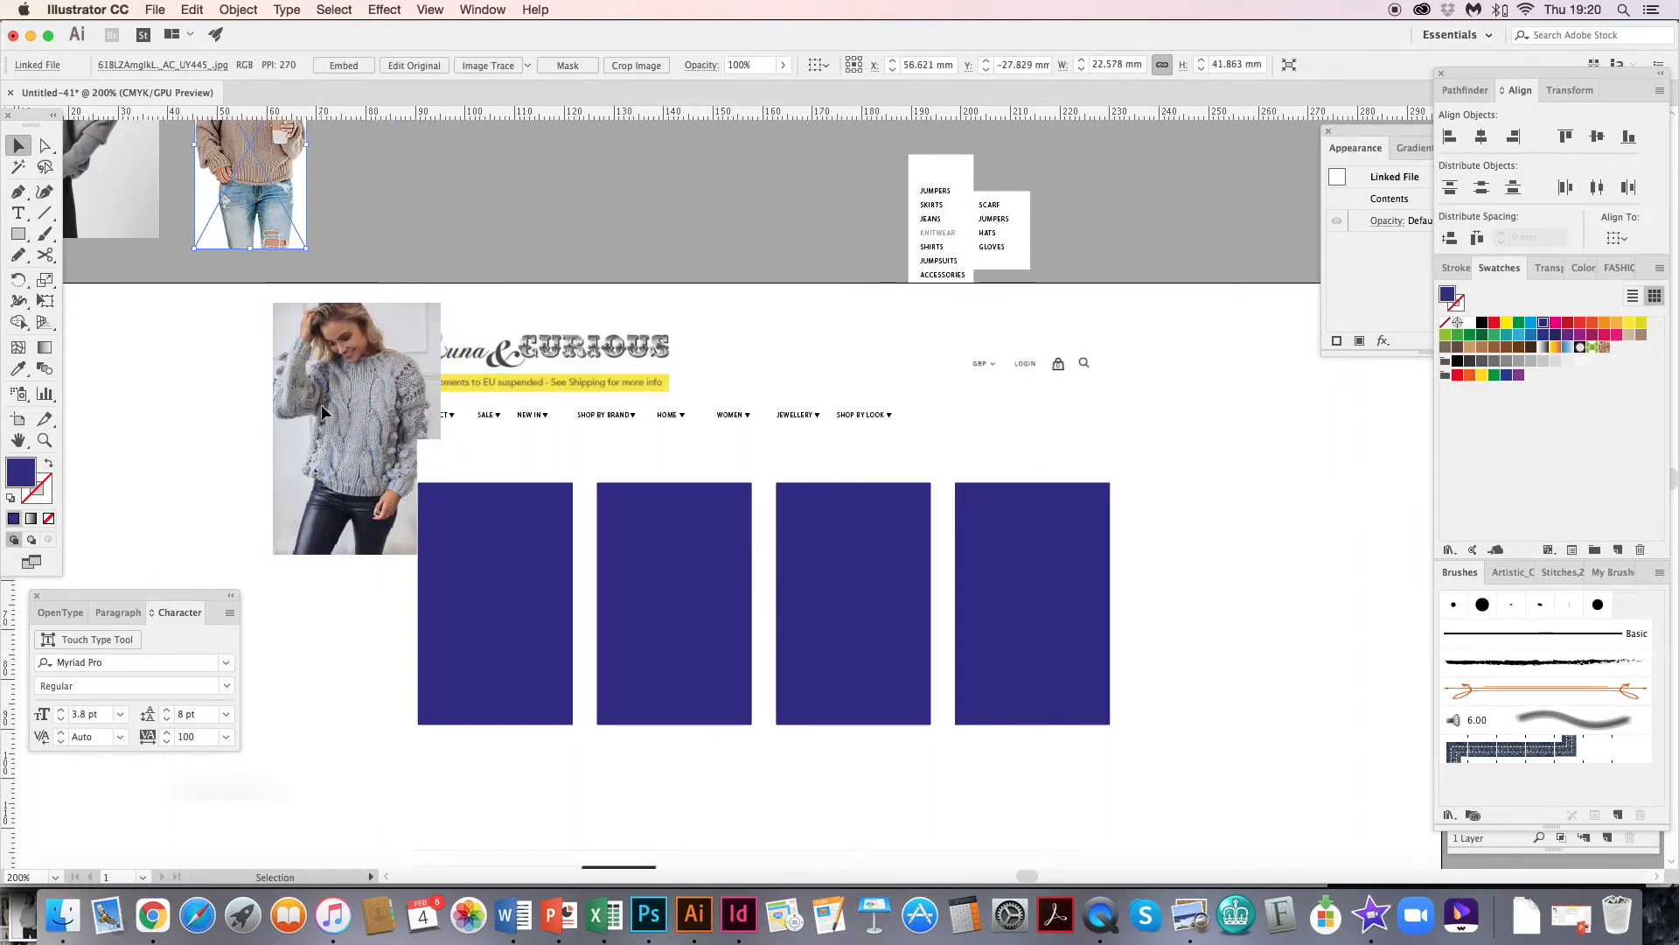
left_click(431, 546, "shift")
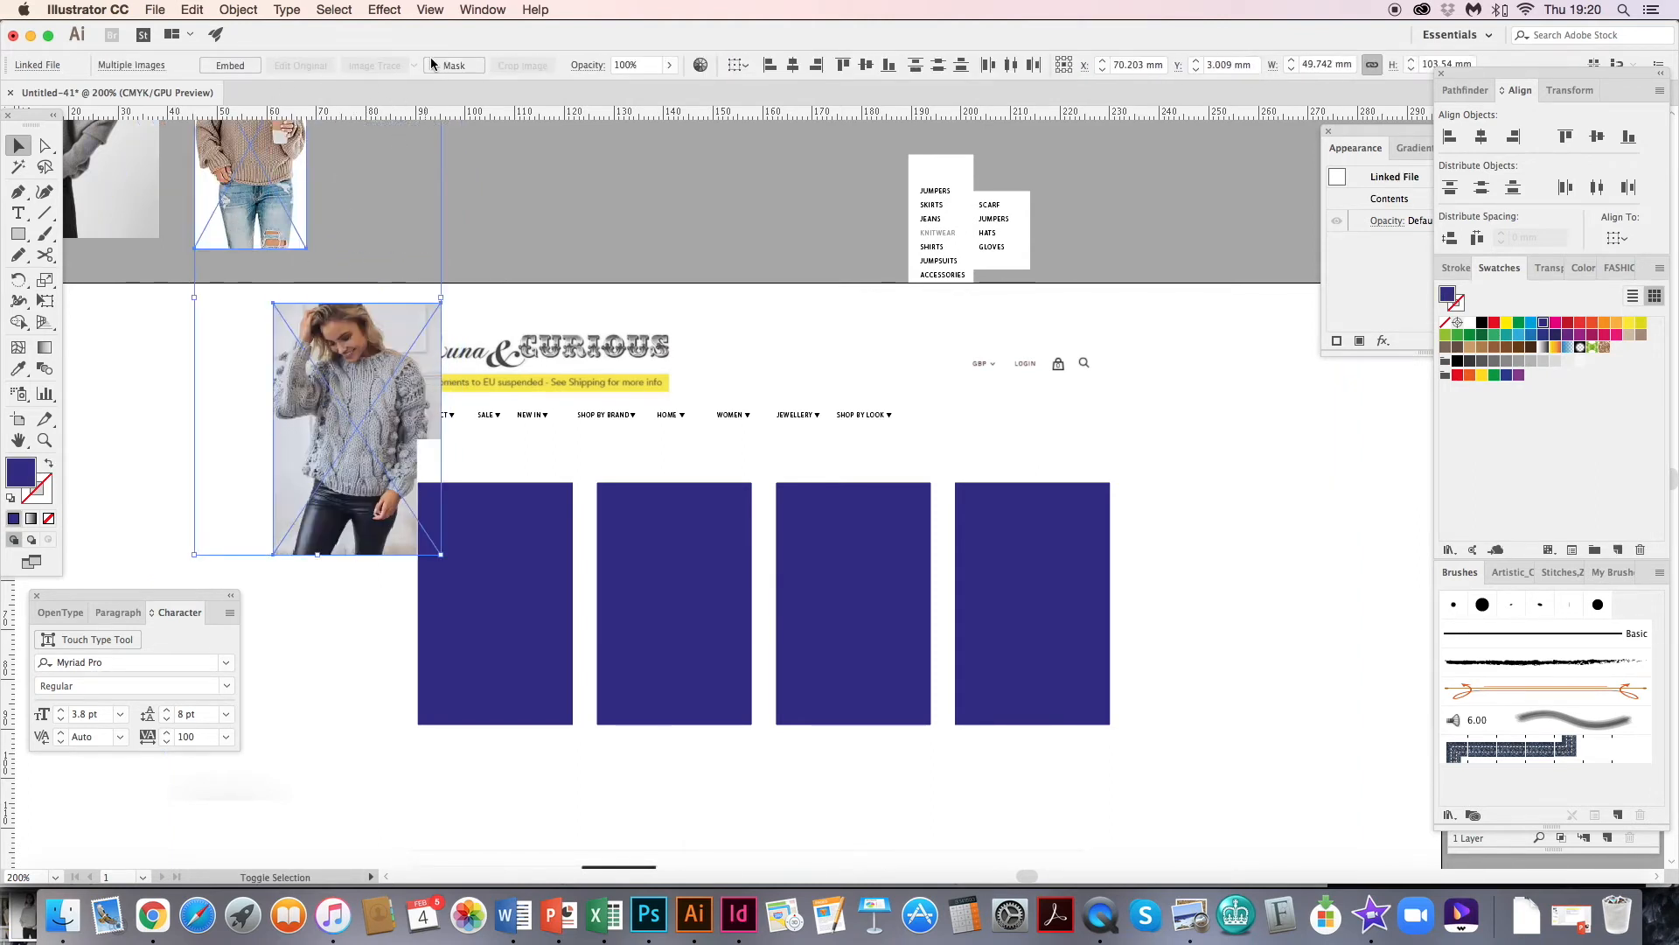
left_click(453, 316)
- Move the cable-knit photo to the first blue rectangle and send the white rectangle and background website screenshot to the back
left_click_drag(334, 475, 442, 616)
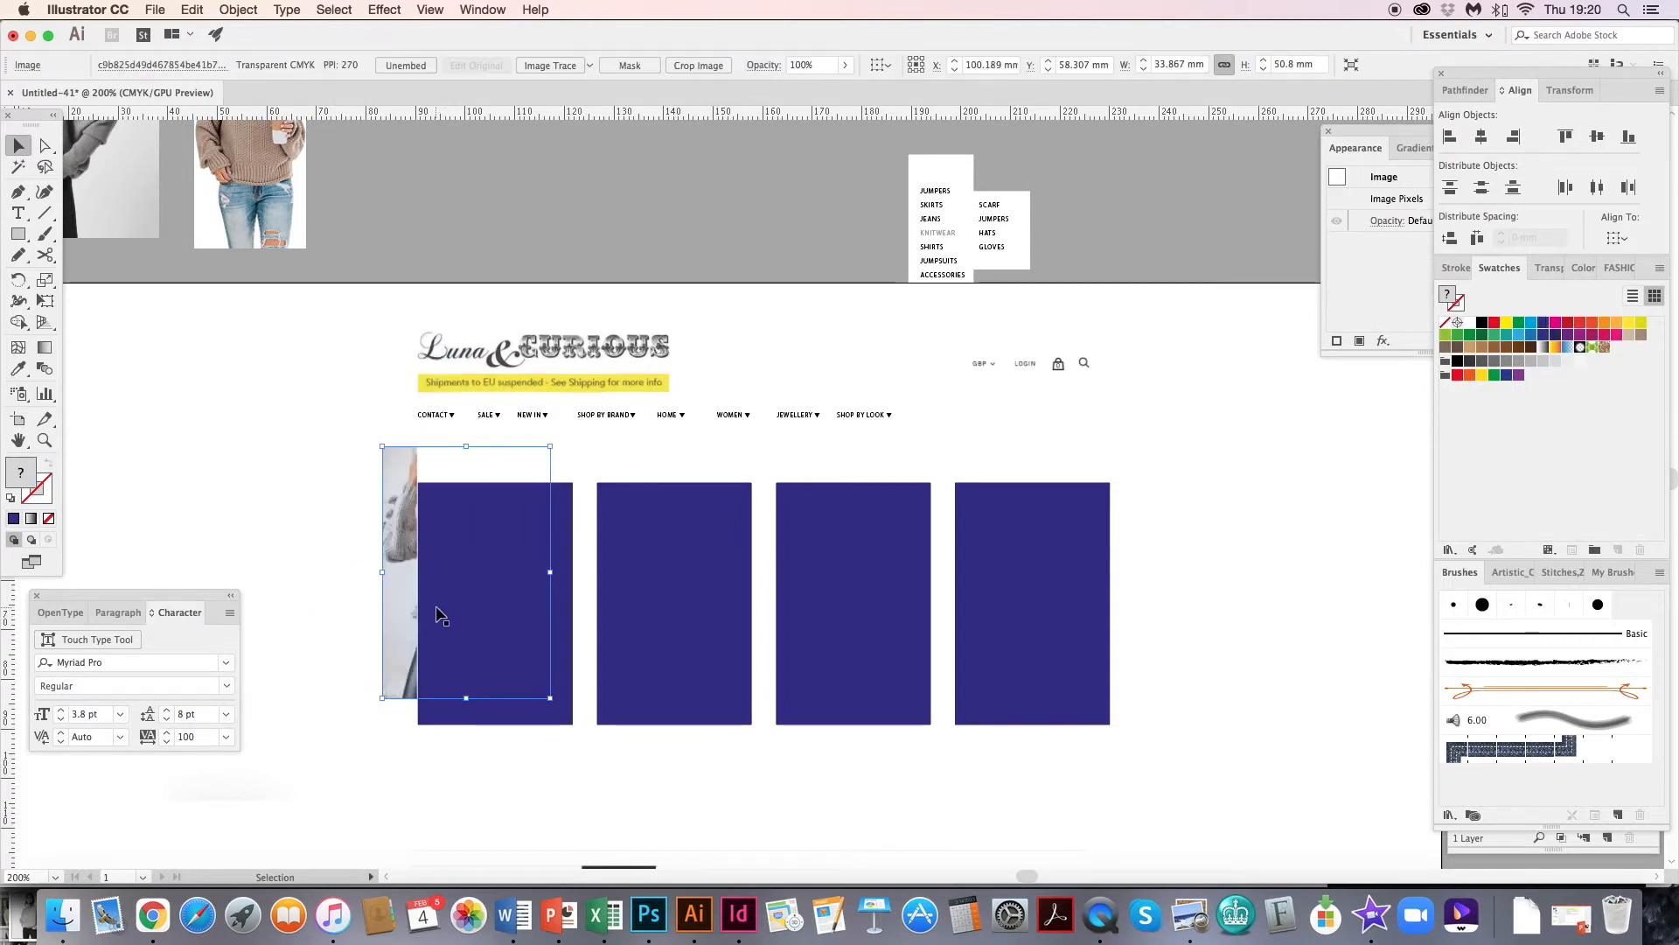
left_click(440, 472)
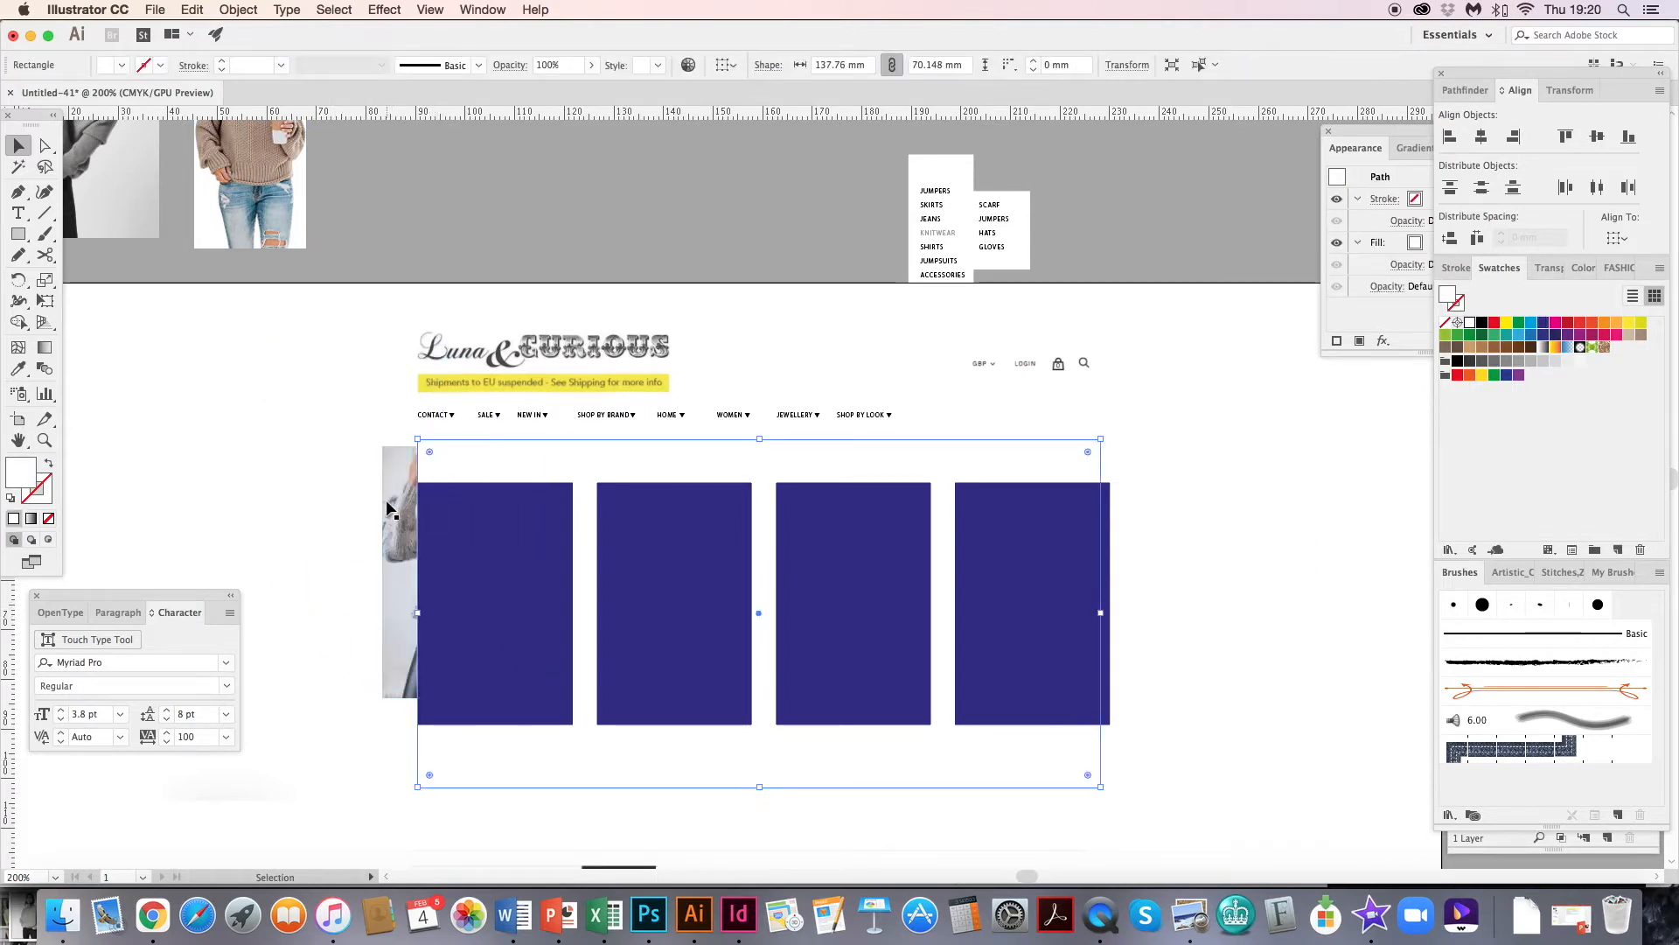
left_click(530, 223)
left_click(442, 469)
left_click(366, 353, "shift")
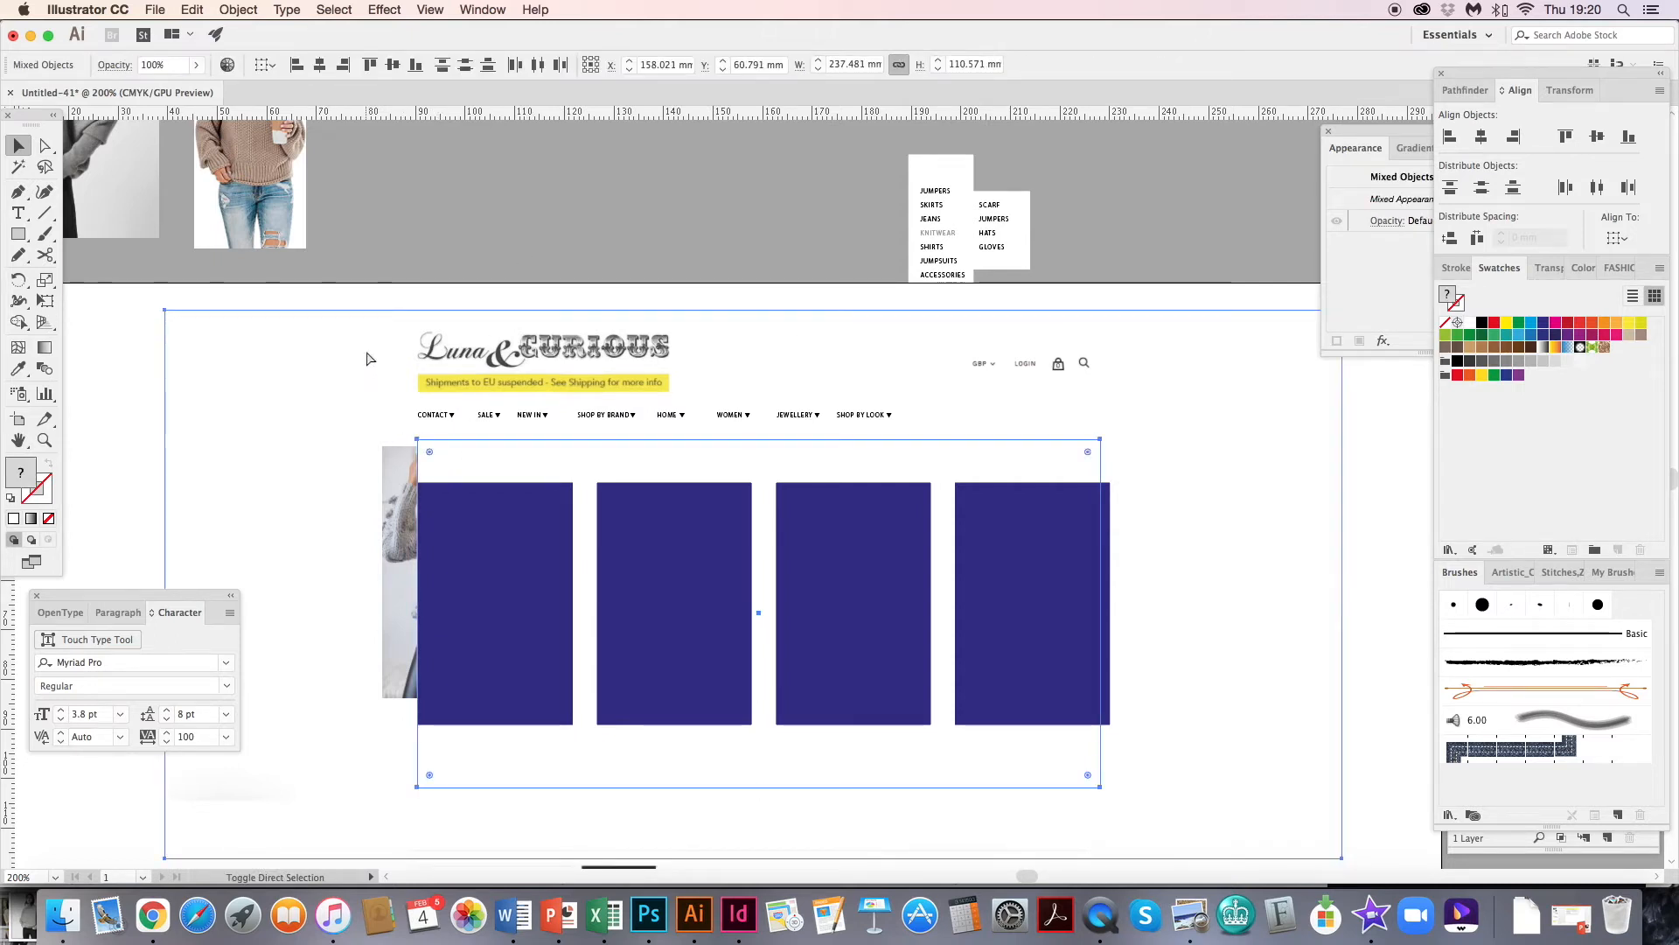
key("super+shift+[")
- Enlarge the cable-knit photo to about 35.45 × 53.18 mm and position it behind the first blue rectangle, overlapping all its edges
left_click(580, 237)
left_click_drag(484, 560, 515, 488)
left_click_drag(534, 387, 564, 403)
left_click_drag(607, 641, 616, 648)
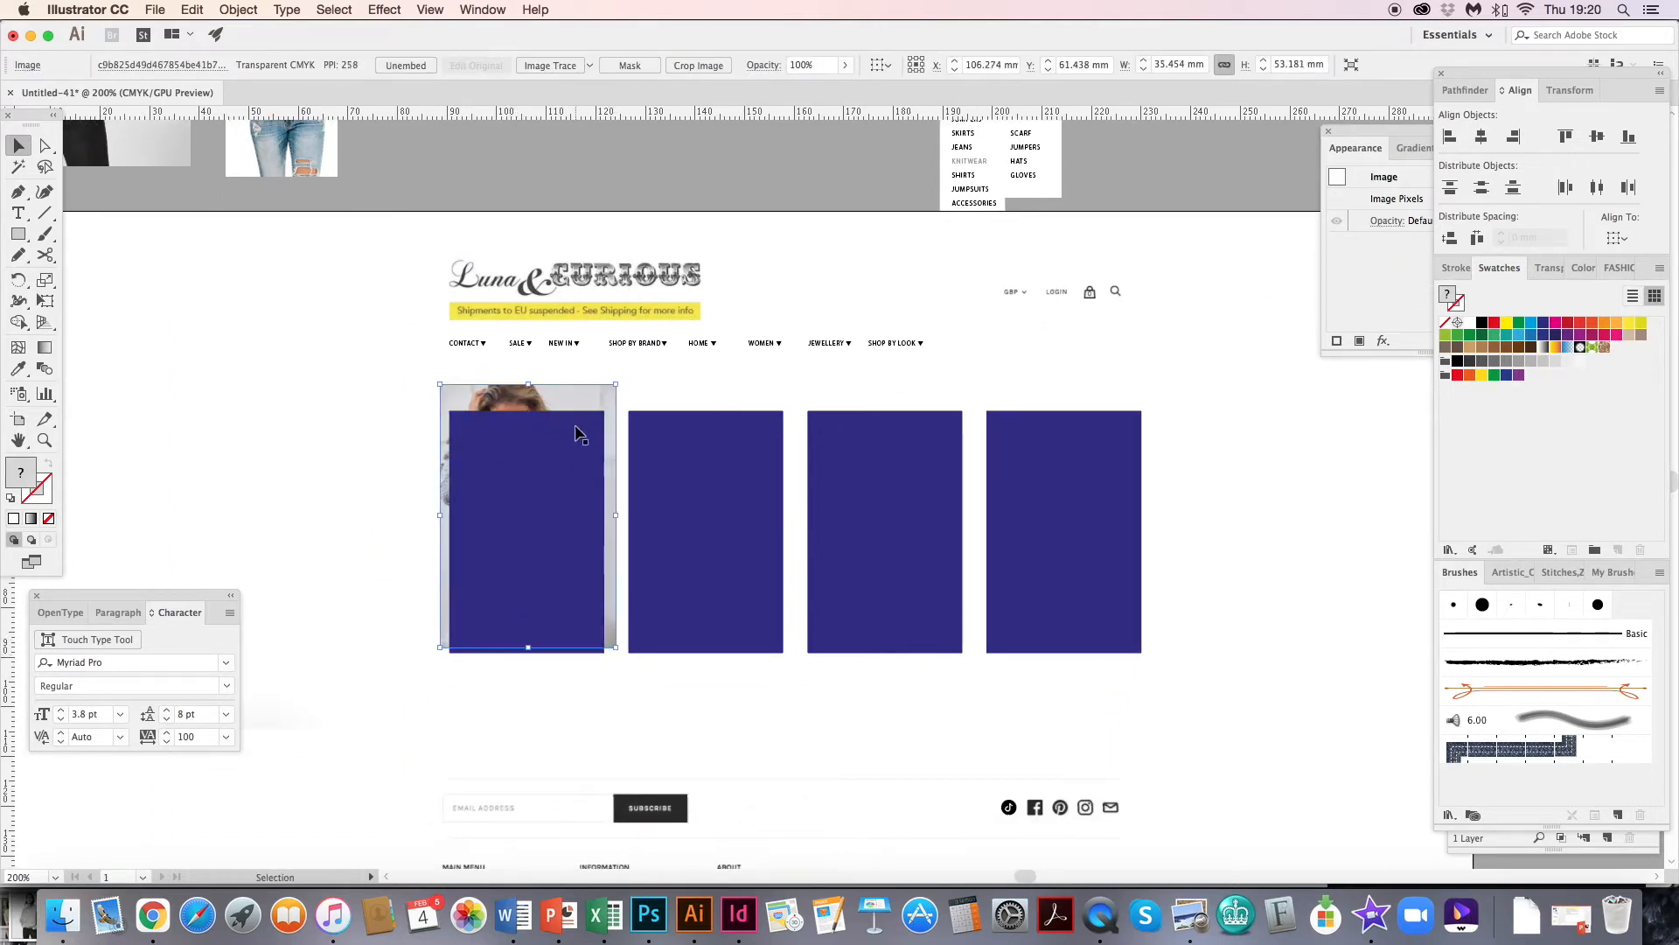
left_click_drag(588, 402, 587, 414)
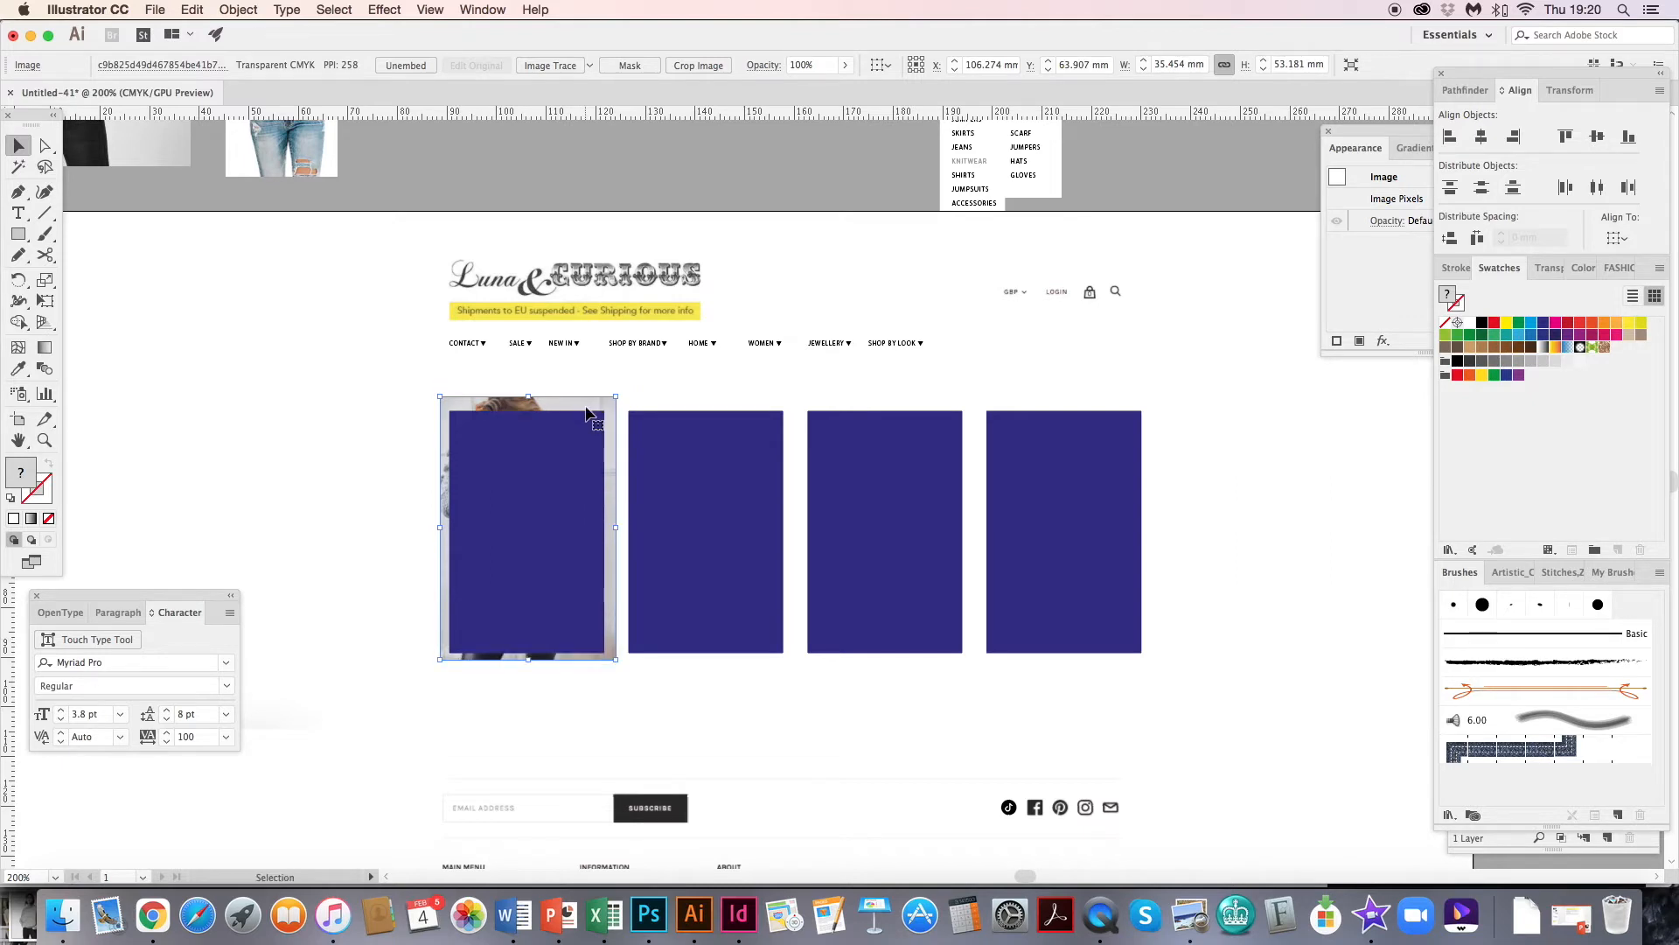
- Make a clipping mask from the first blue rectangle and the cable-knit photo behind it
left_click(575, 444)
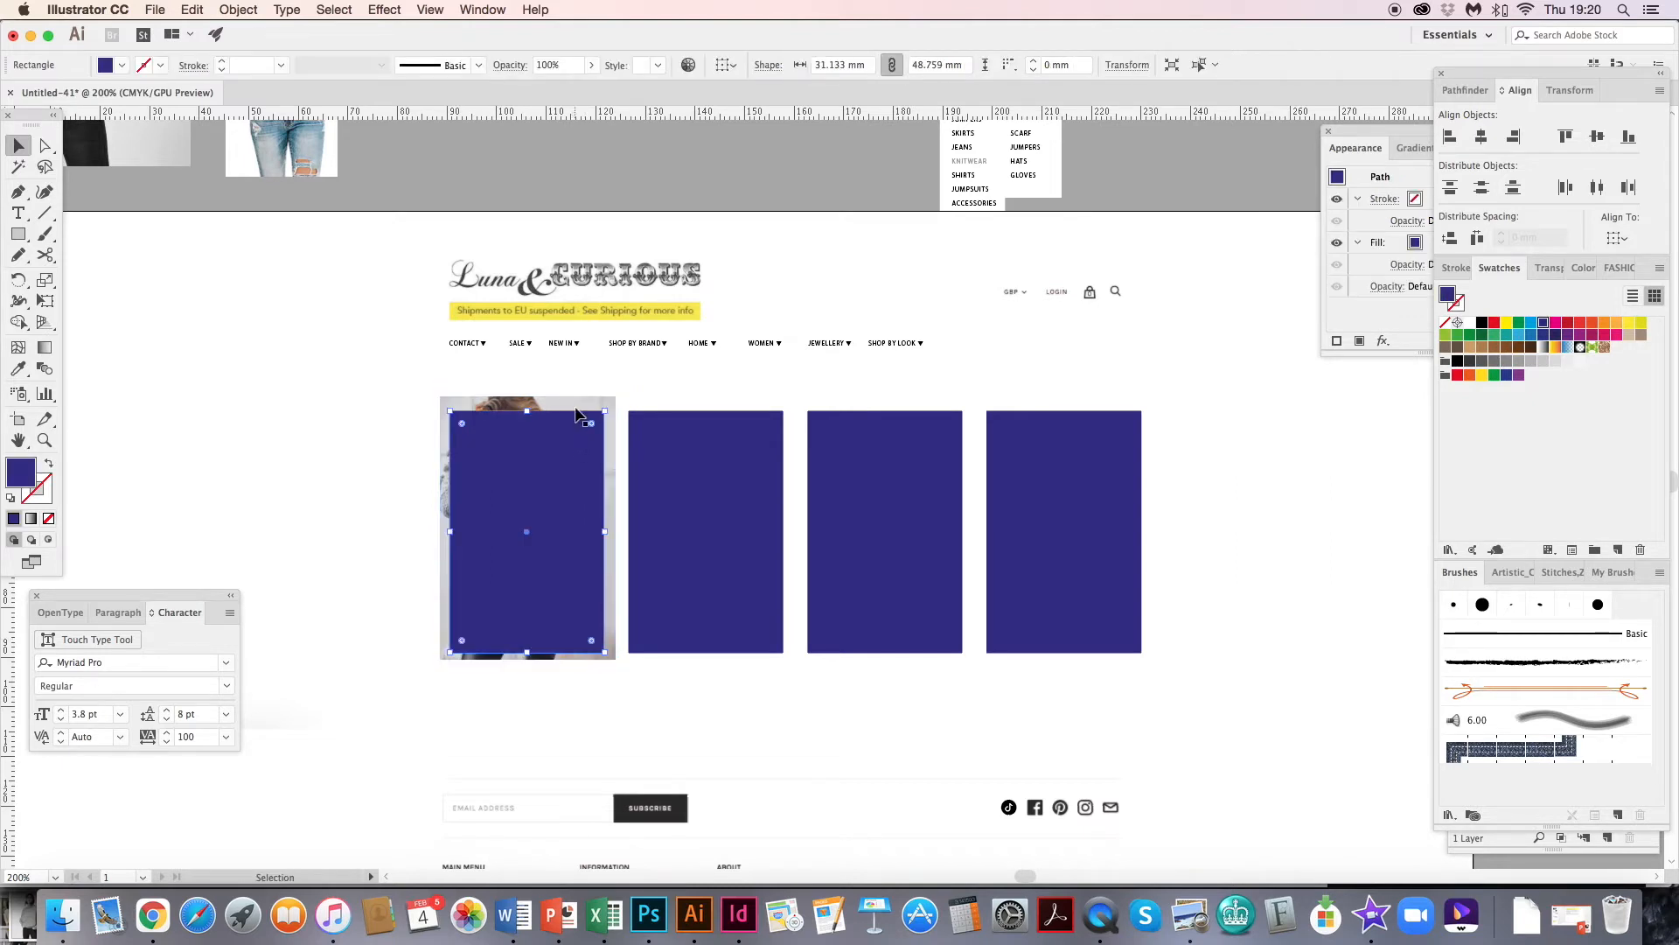
left_click(575, 407, "shift")
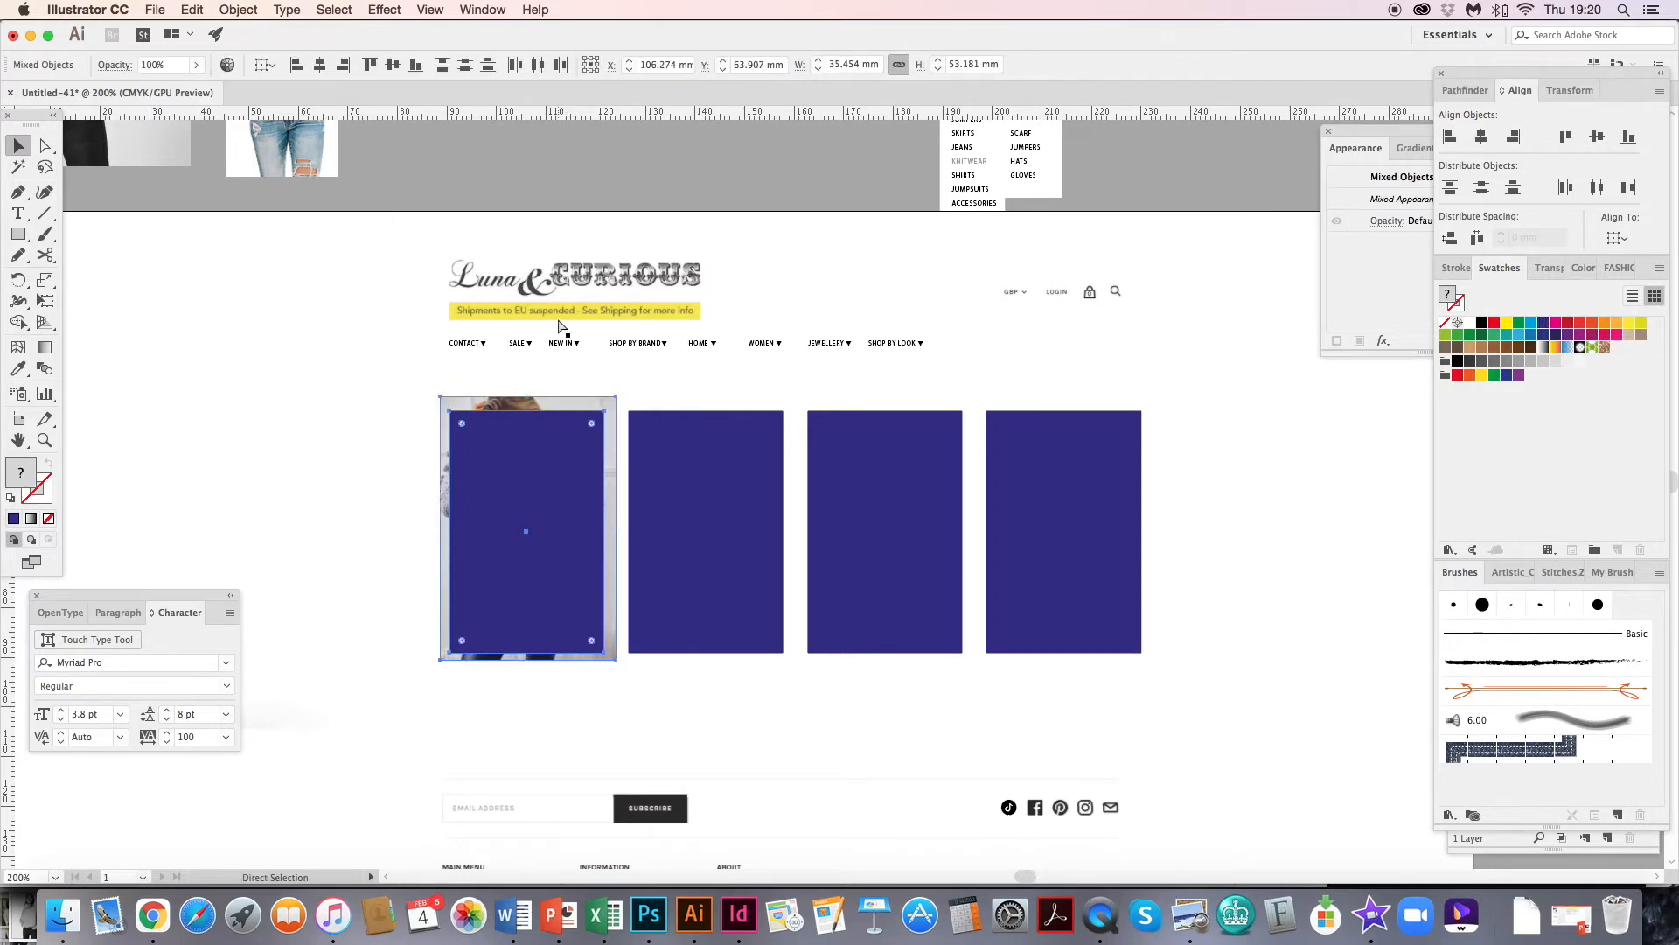
key("super+7")
left_click(239, 10)
mouse_move(302, 558)
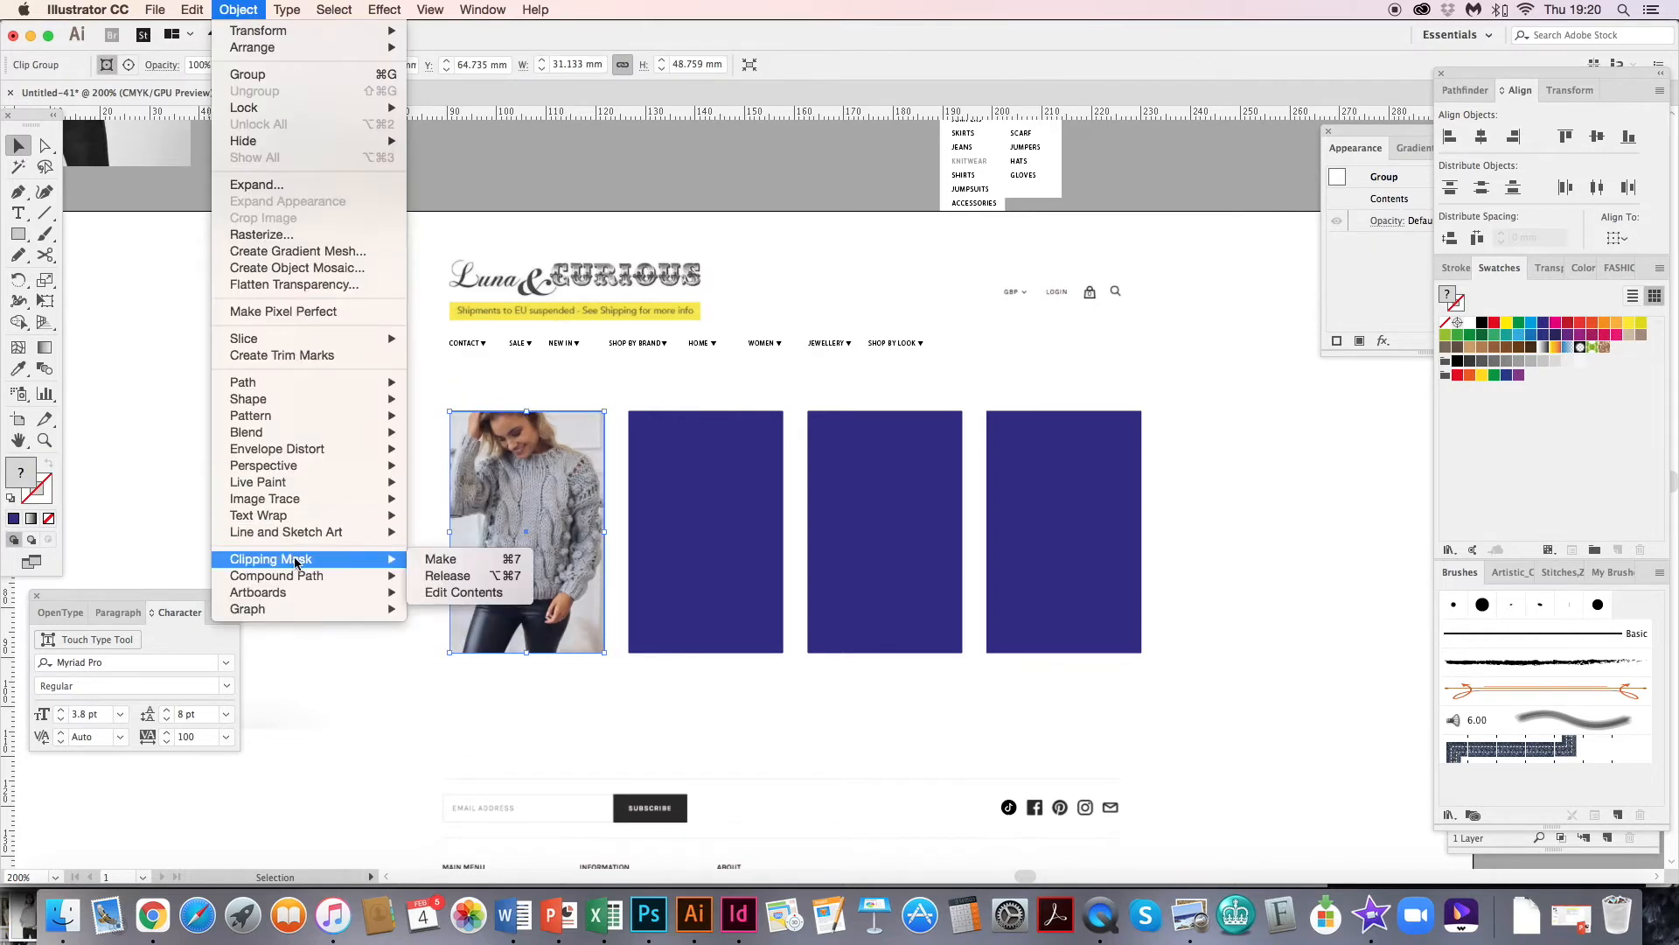
left_click(576, 184)
- Move the grey roll-neck jumper photo to the second blue rectangle and bring the photo to the front
left_click_drag(151, 159, 746, 601)
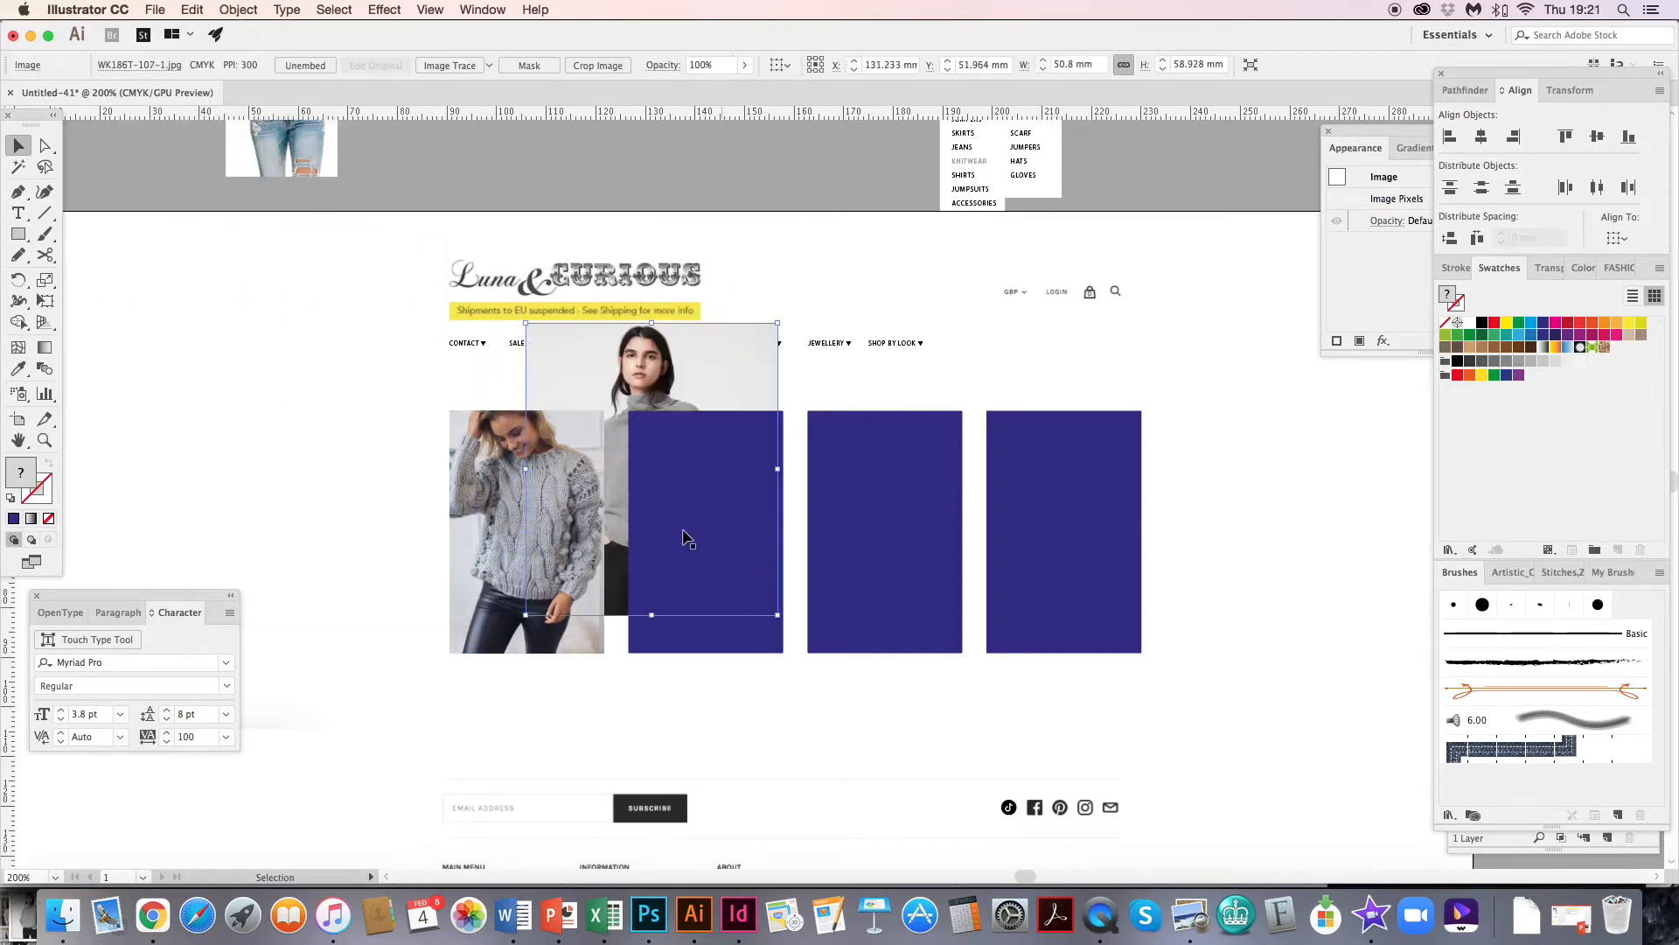
scroll(682, 537, "right", 5)
scroll(682, 536, "down", 2)
left_click_drag(509, 313, 557, 338)
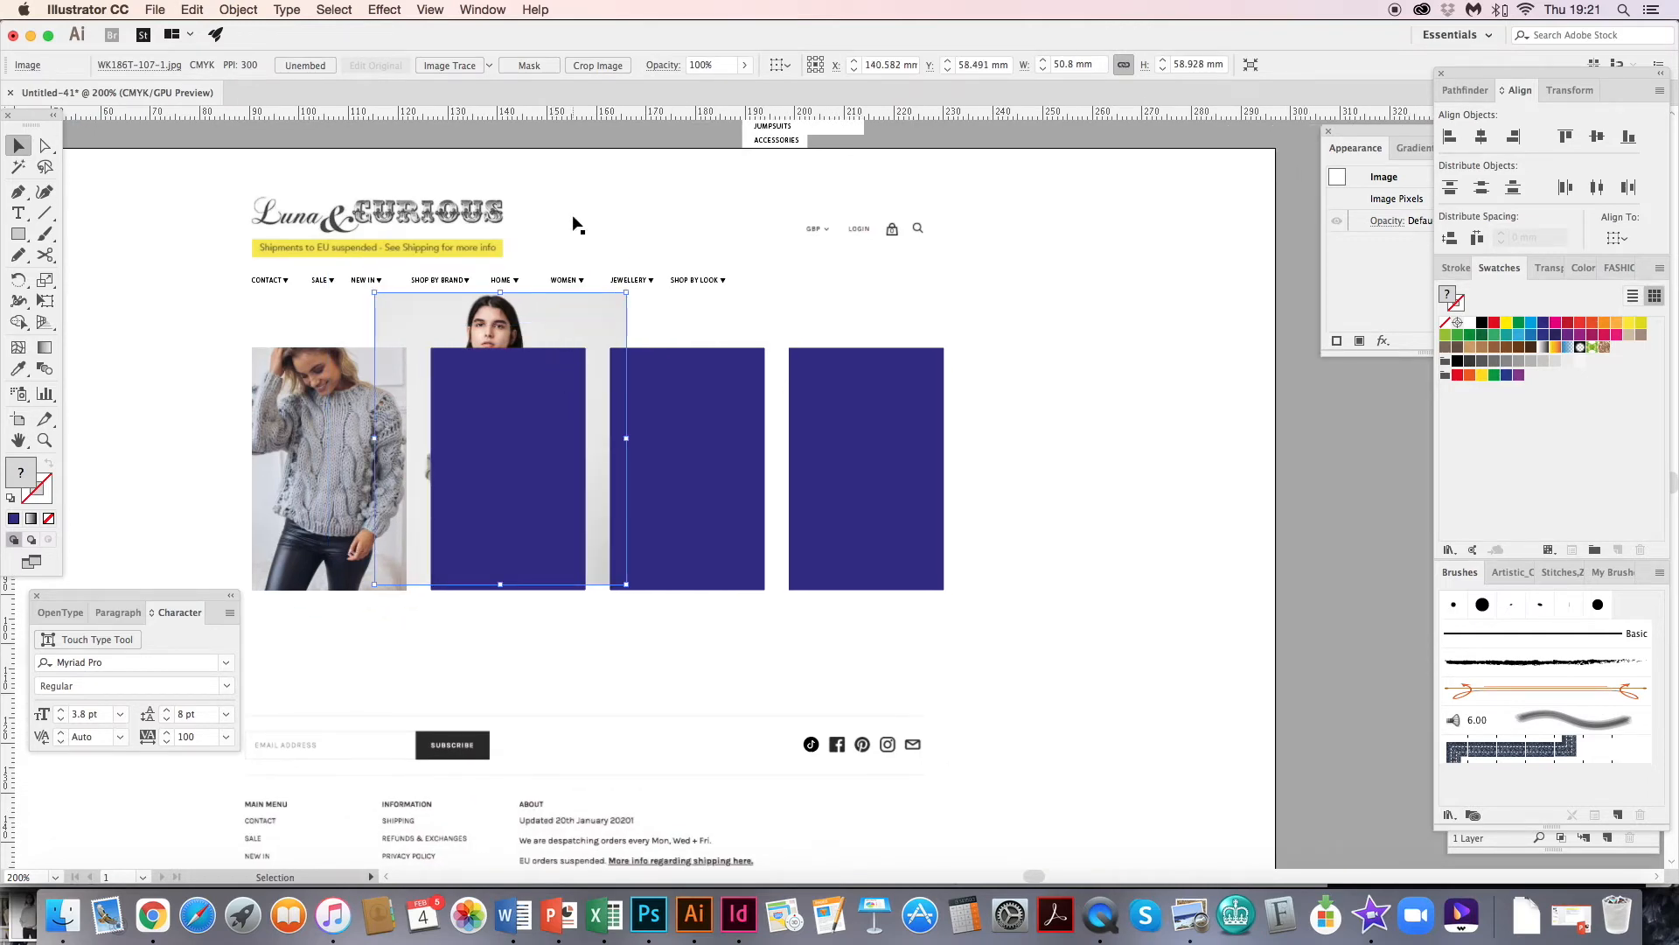
key("super+shift+bracketright")
left_click_drag(581, 447, 504, 460)
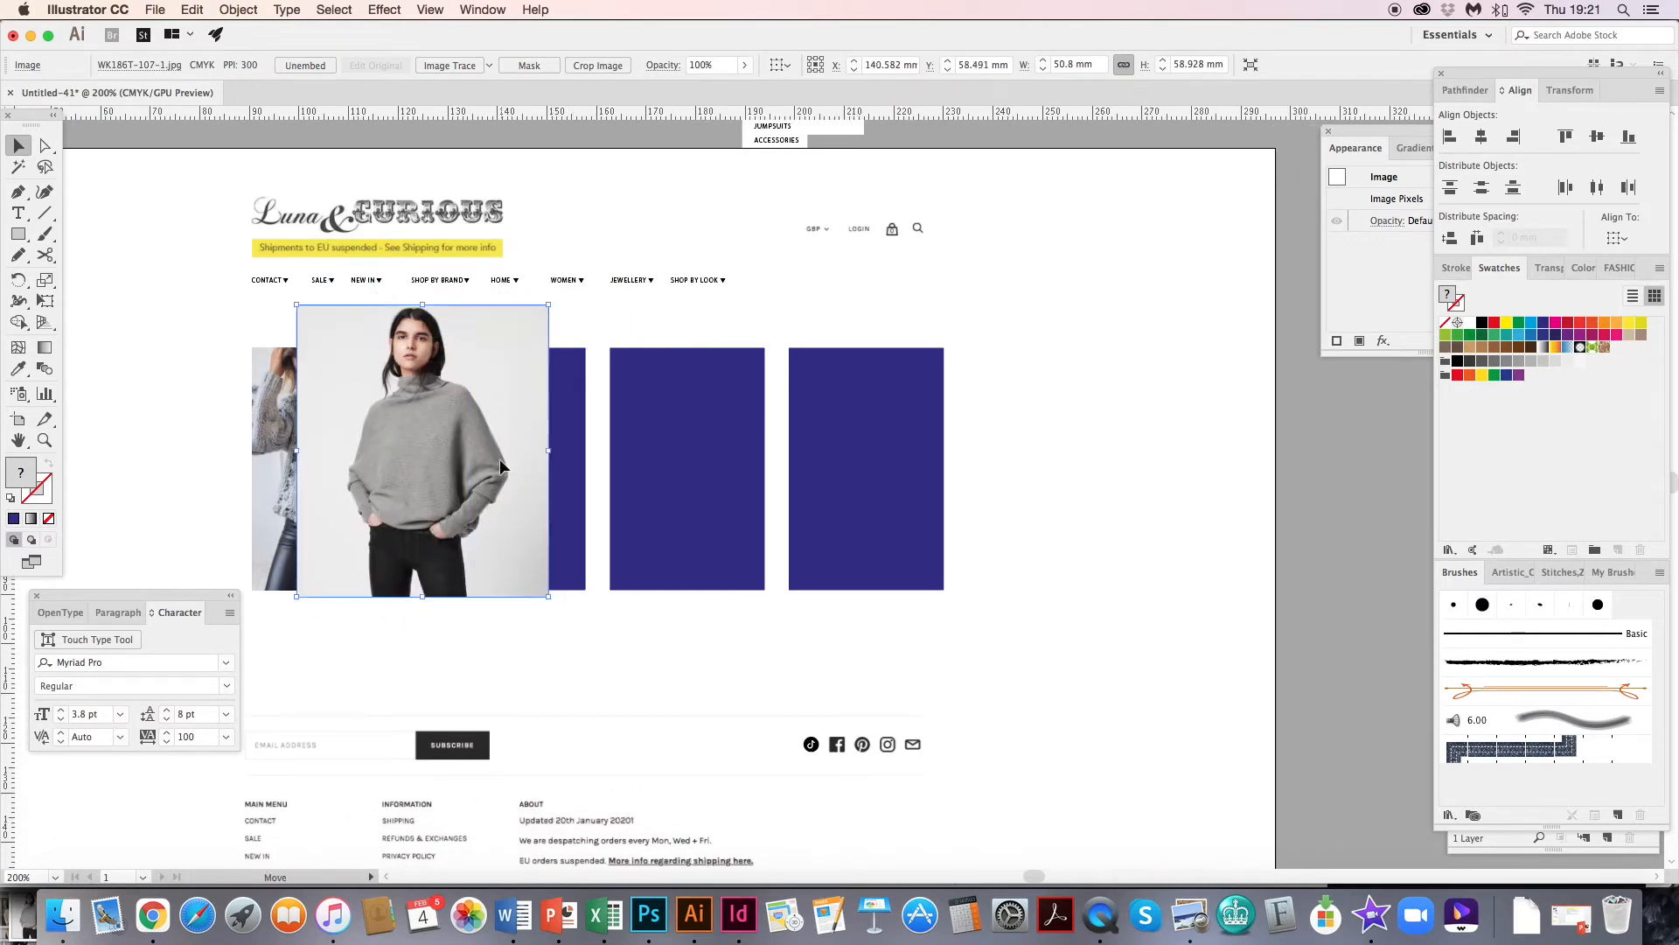
- Bring the second blue rectangle to the front, over the grey roll-neck jumper photo
left_click(570, 450)
left_click(238, 10)
mouse_move(257, 48)
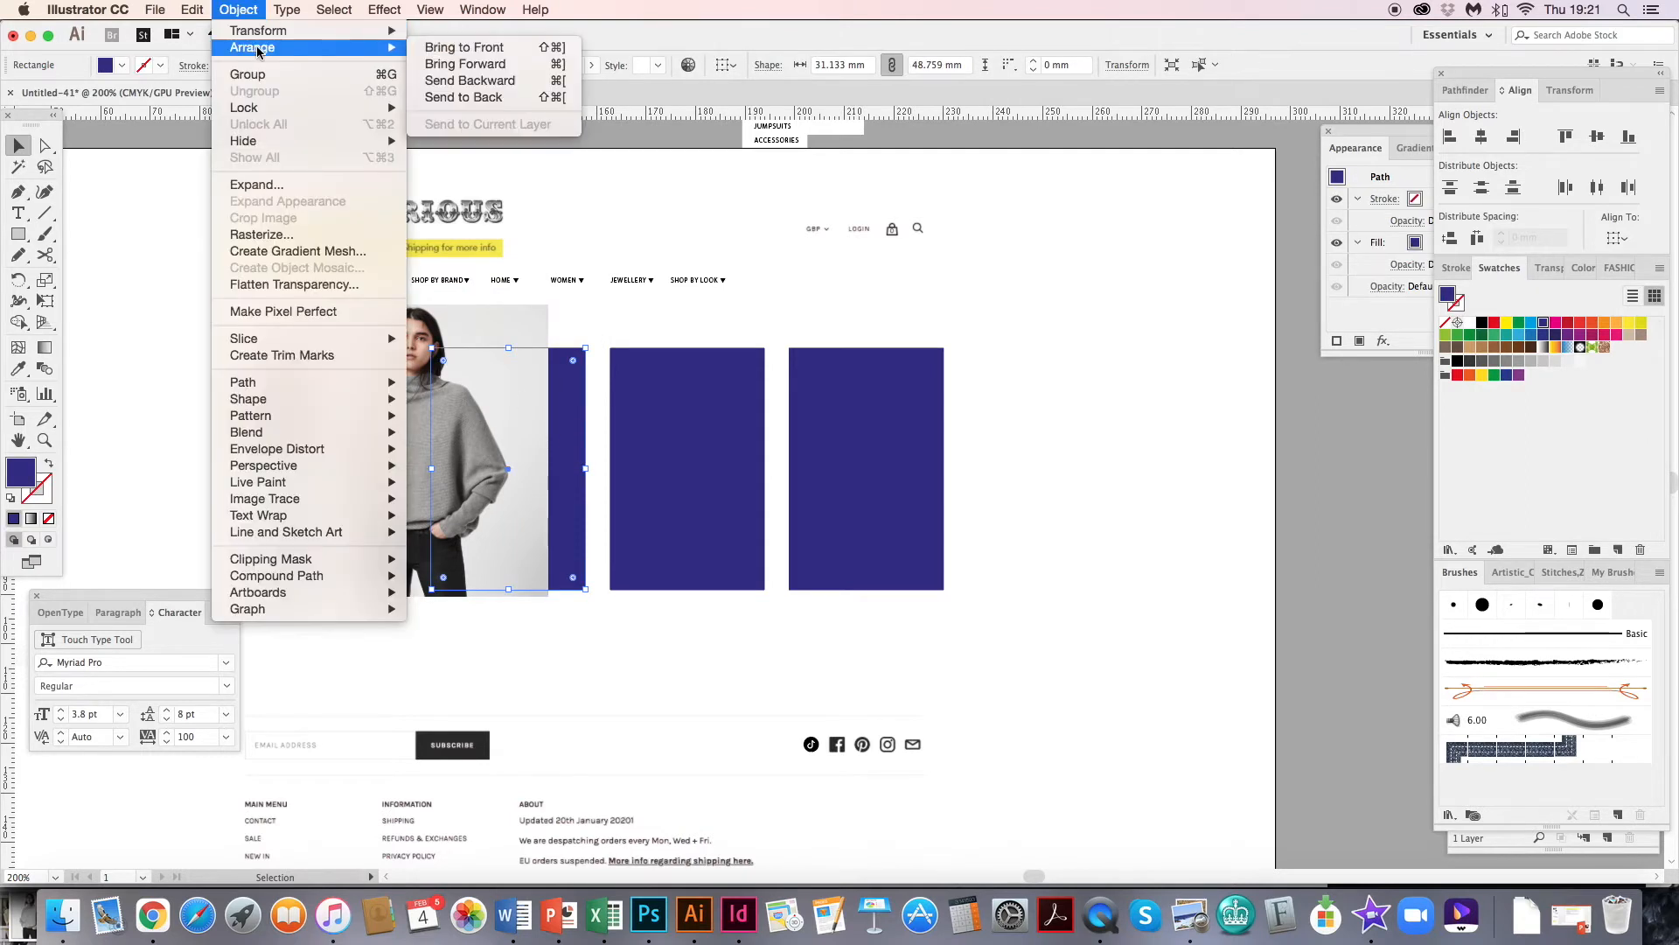
left_click(507, 49)
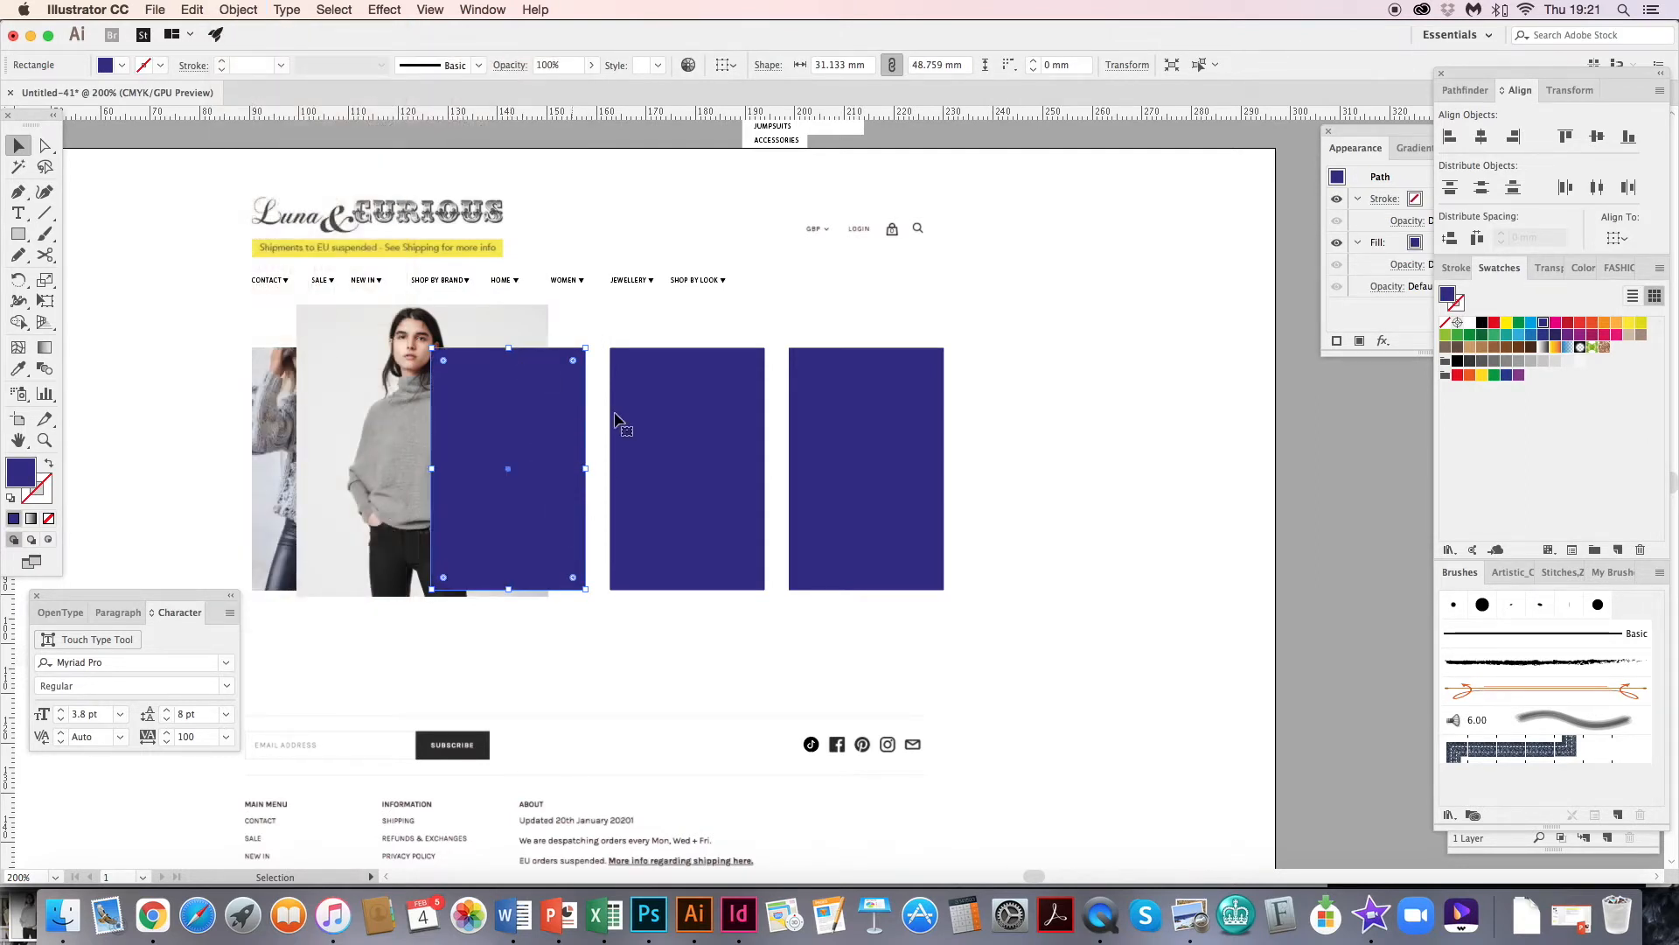
left_click(672, 320)
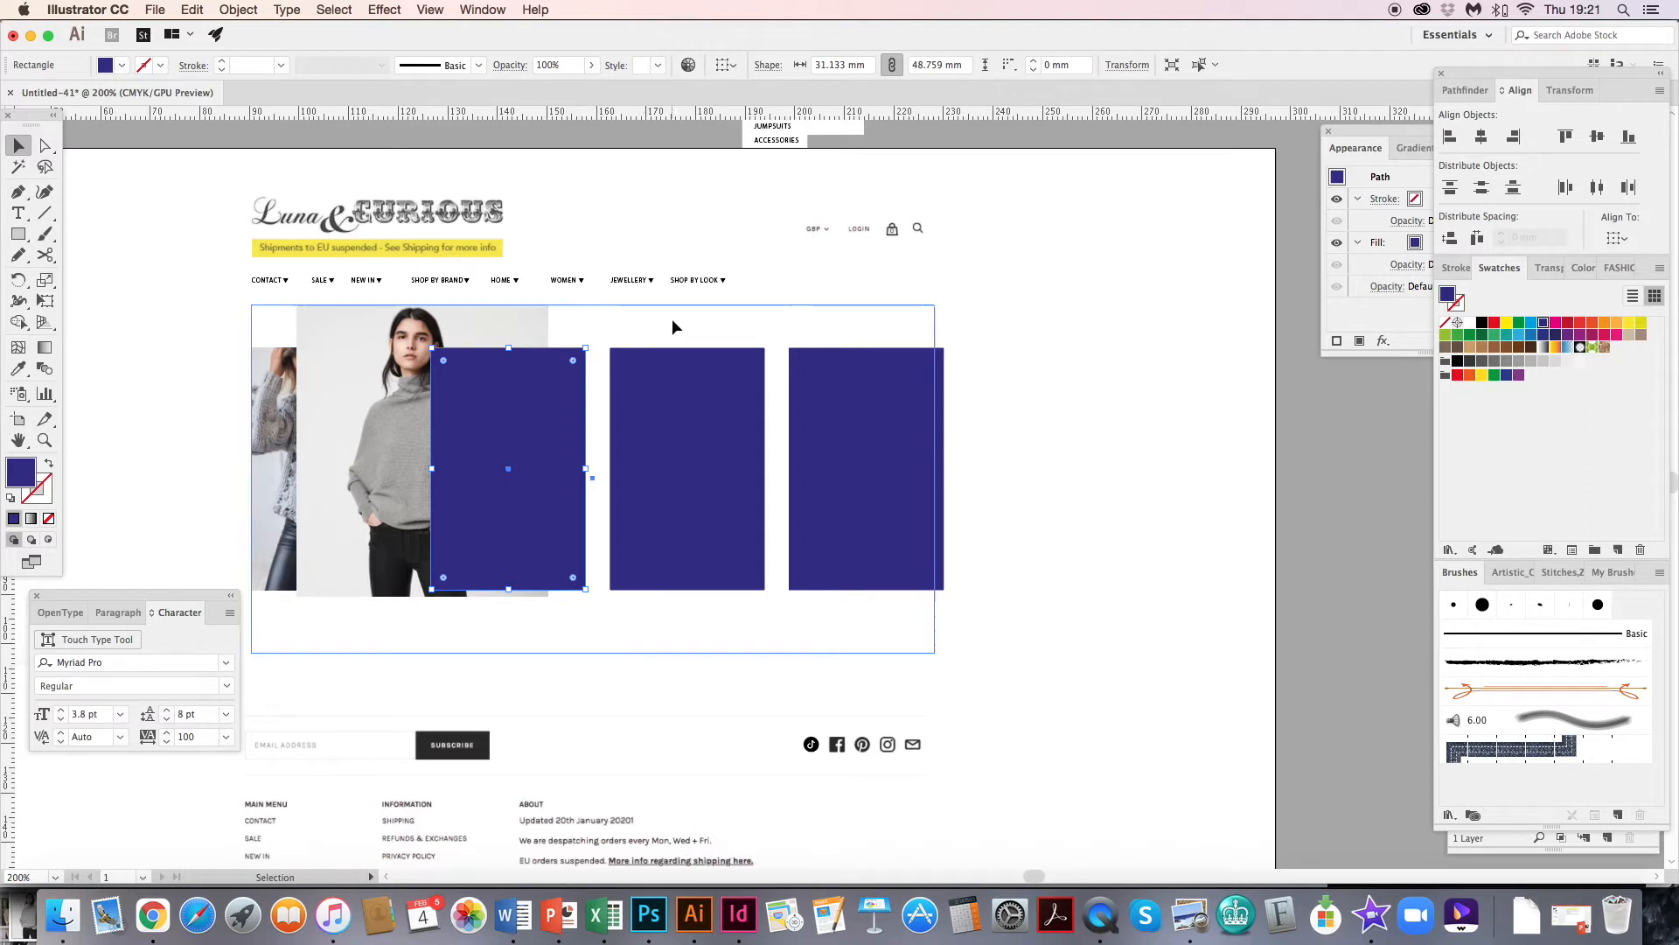
left_click(801, 288)
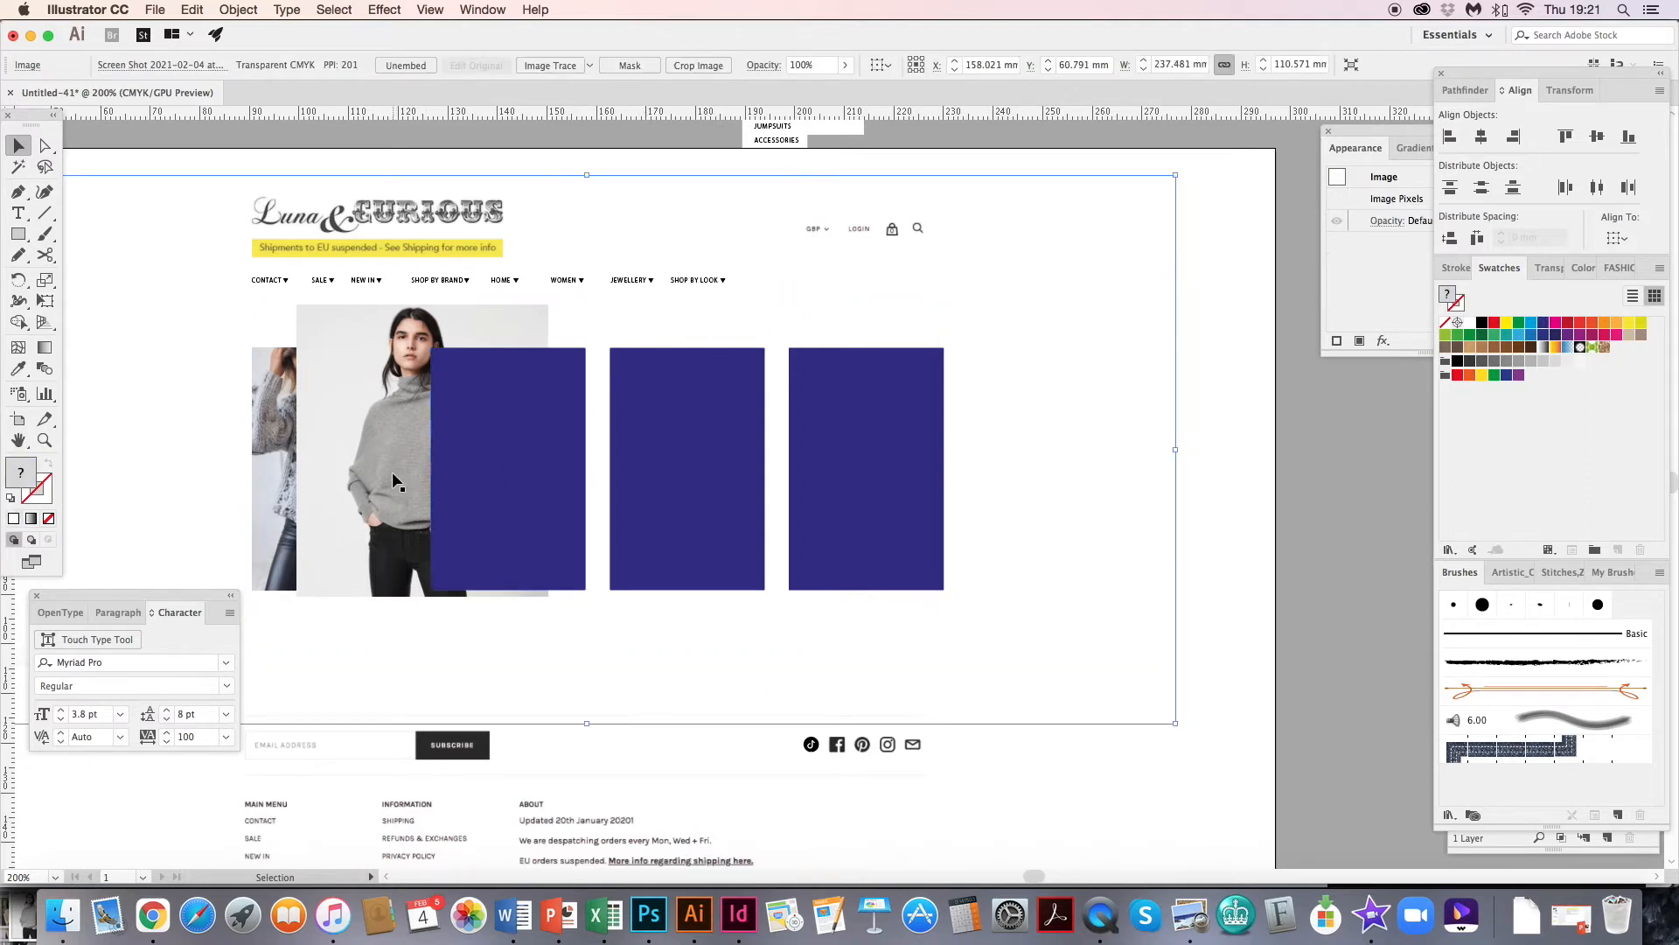
- Shrink the grey roll-neck photo to about 44.45 × 51.56 mm behind the second blue rectangle and clip it to that rectangle
left_click(370, 510)
left_click_drag(370, 510, 407, 512)
left_click_drag(364, 457, 407, 479)
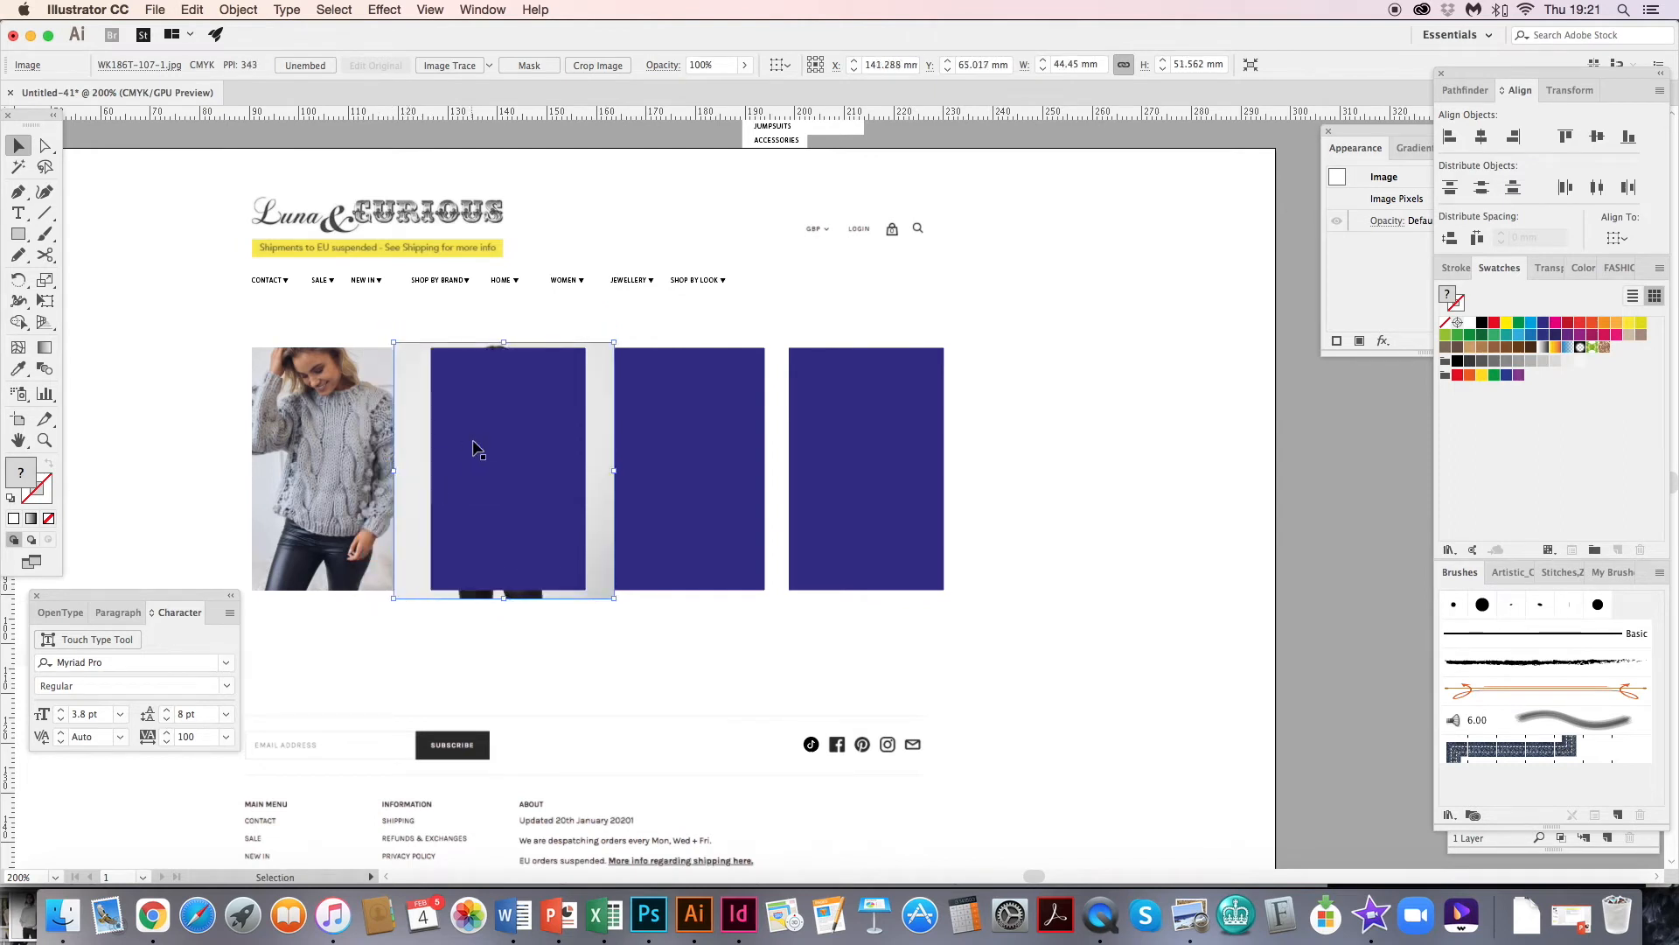
left_click(475, 437)
left_click(413, 422, "shift")
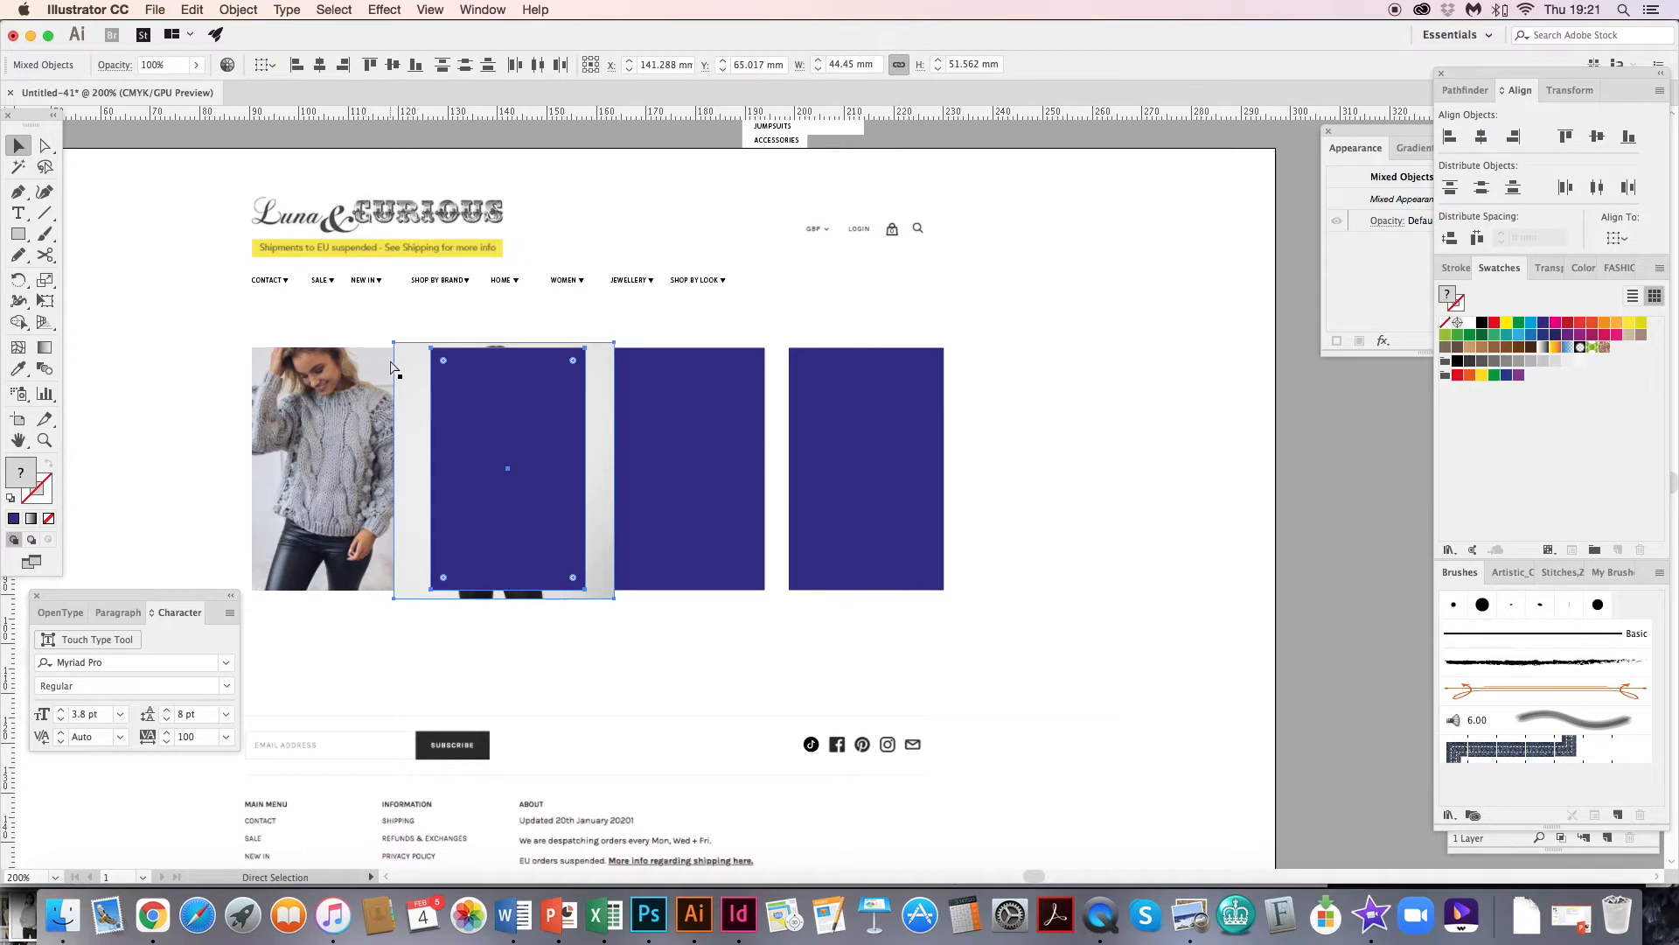
key("super+7")
- Fit the brown jumper photo behind the third blue rectangle at about 32.11 × 59.53 mm and clip it to that rectangle
scroll(390, 364, "up", 3)
scroll(391, 364, "left", 1)
left_click_drag(479, 410, 737, 685)
left_click_drag(732, 499, 724, 435)
left_click_drag(659, 571, 645, 570)
left_click(688, 543, "shift")
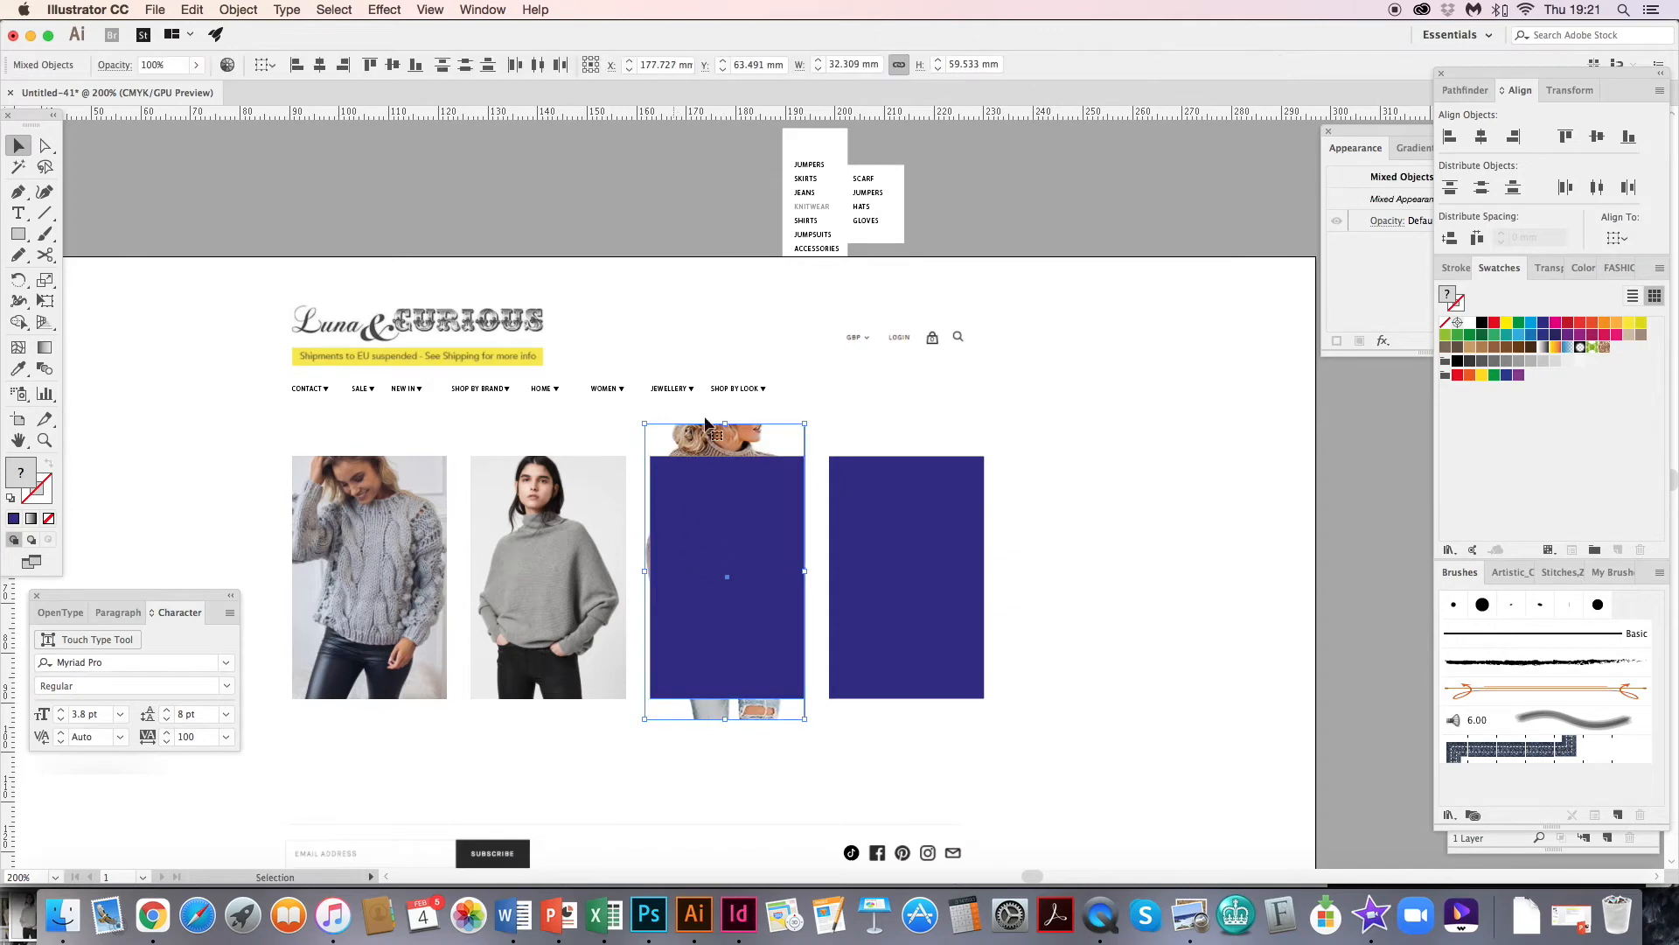
key("super+7")
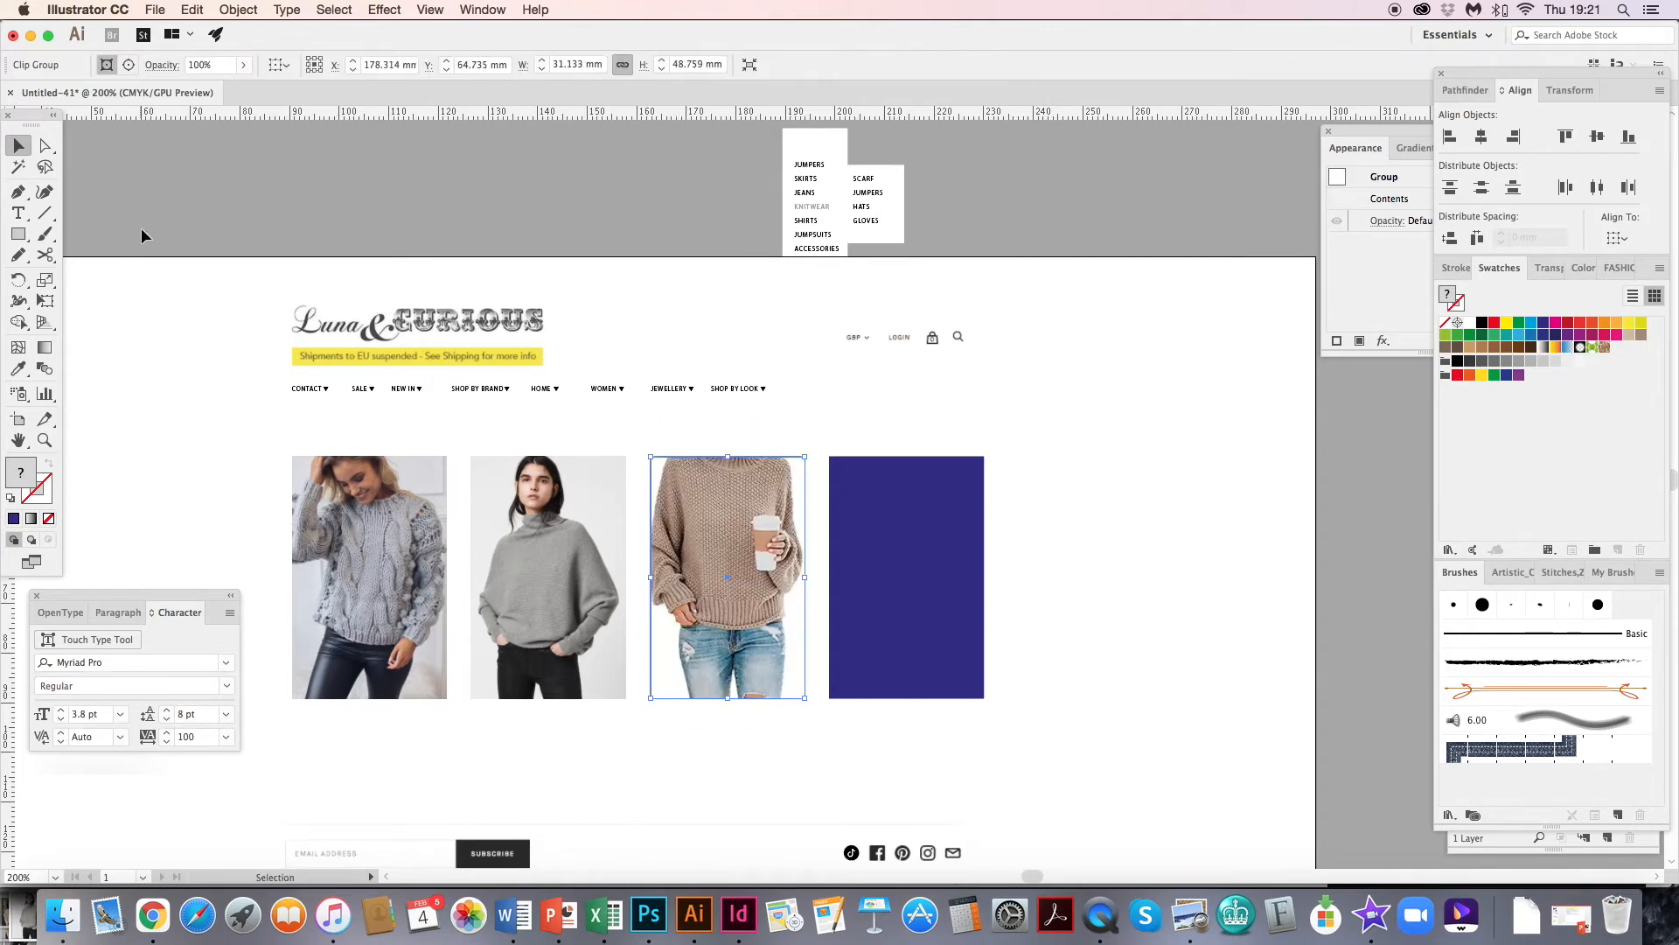
- Move the cream jumper photo behind the last blue rectangle, shrink it to just overlap all edges, and make a clipping mask
left_click_drag(141, 236, 386, 368)
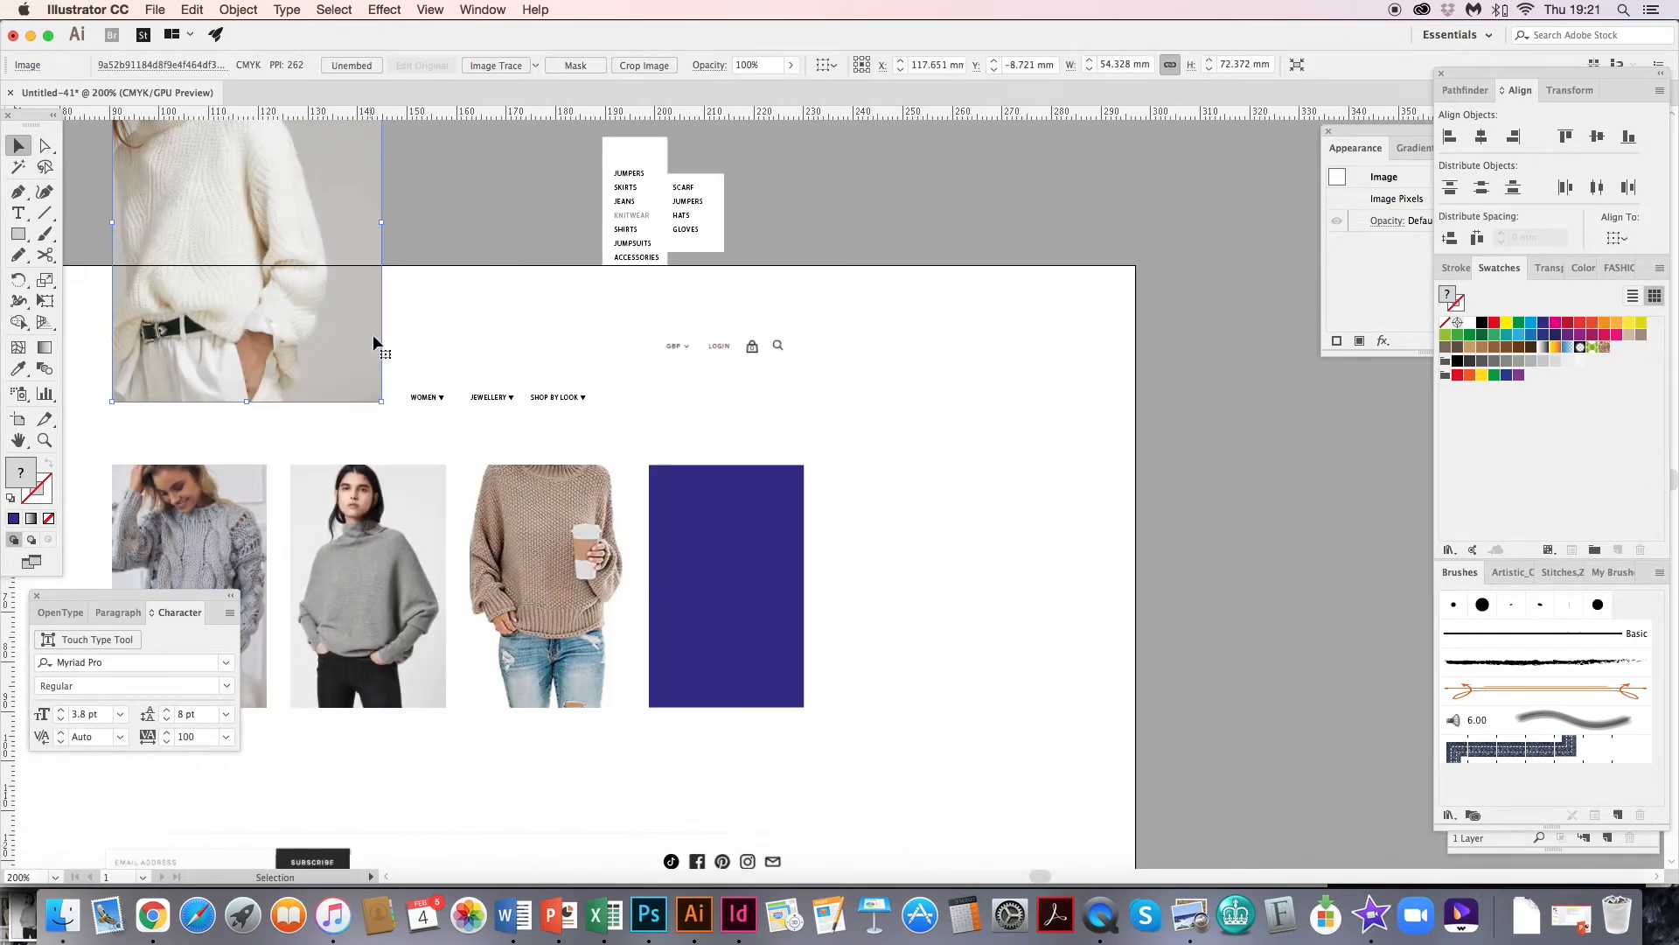
left_click_drag(376, 345, 892, 659)
left_click_drag(897, 358, 811, 490)
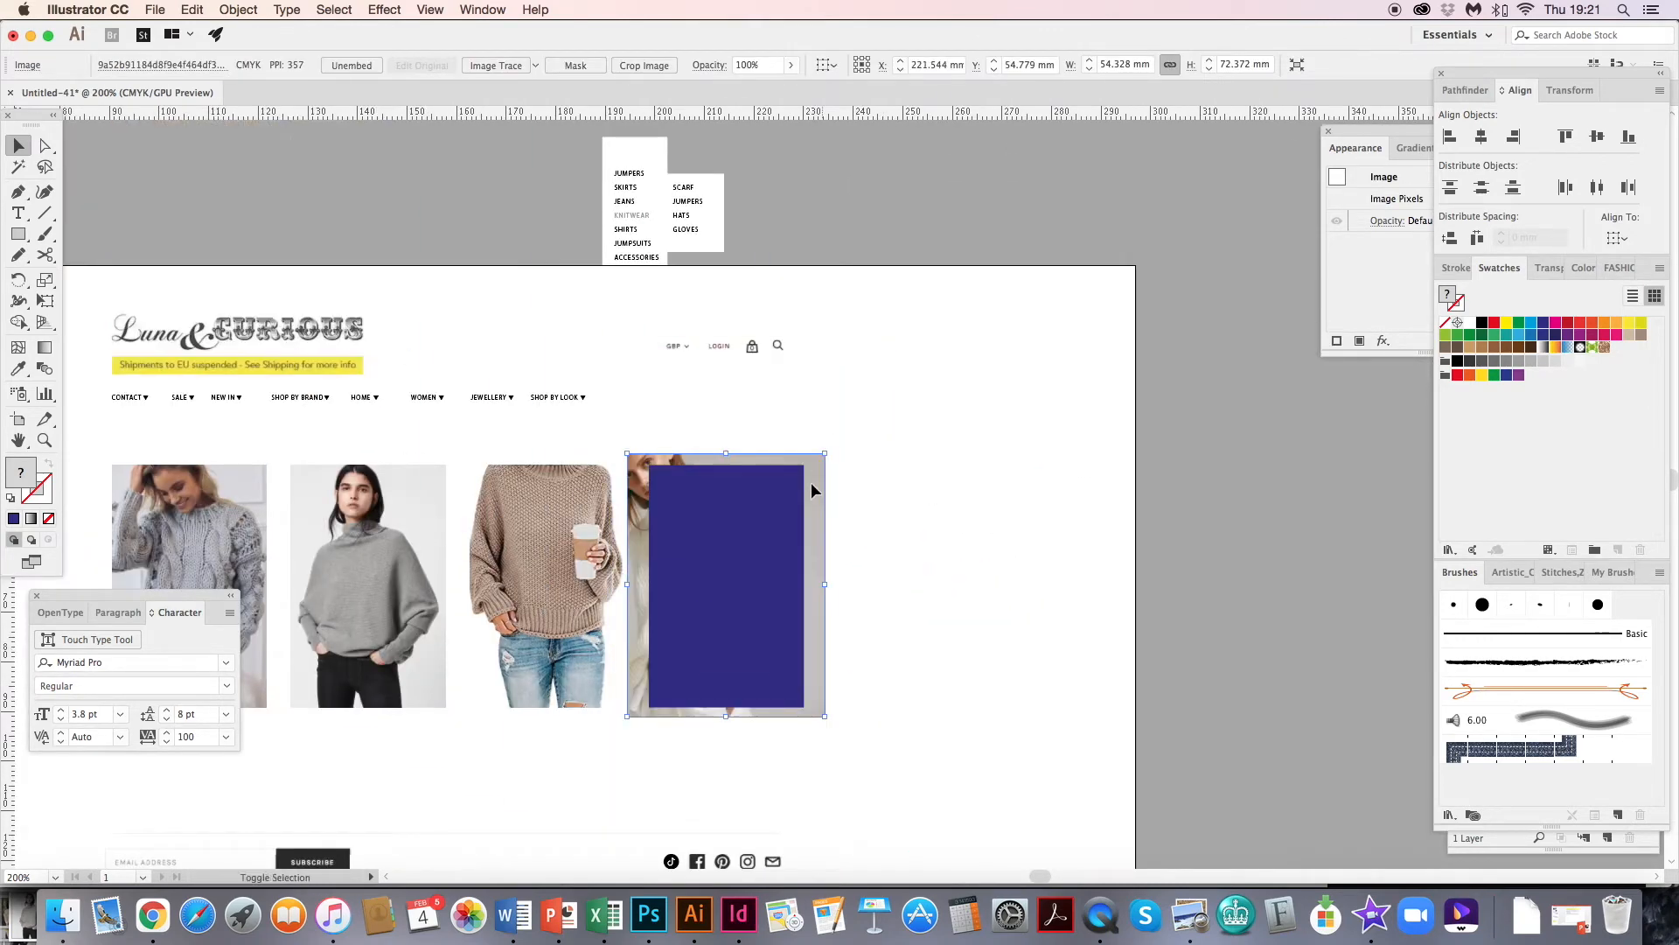
left_click(726, 549, "shift")
key("super+7")
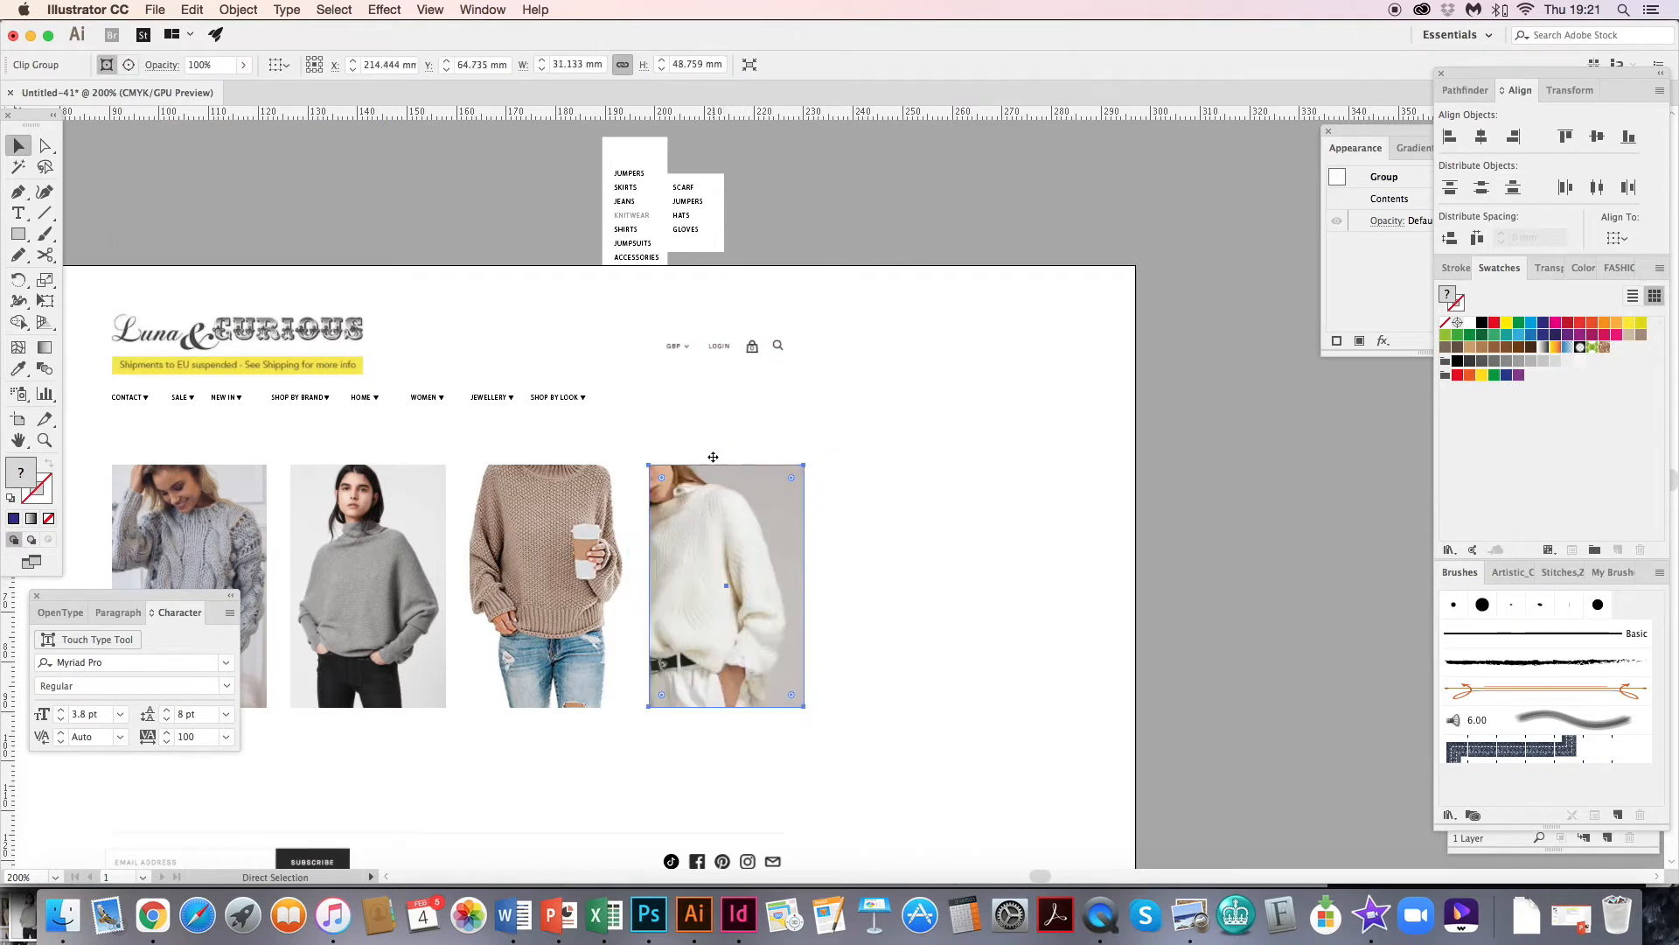
- Reposition the brown jumper photo inside its clipping mask to about X 176.04 mm, Y 66.49 mm using Direct Selection
left_click(46, 143)
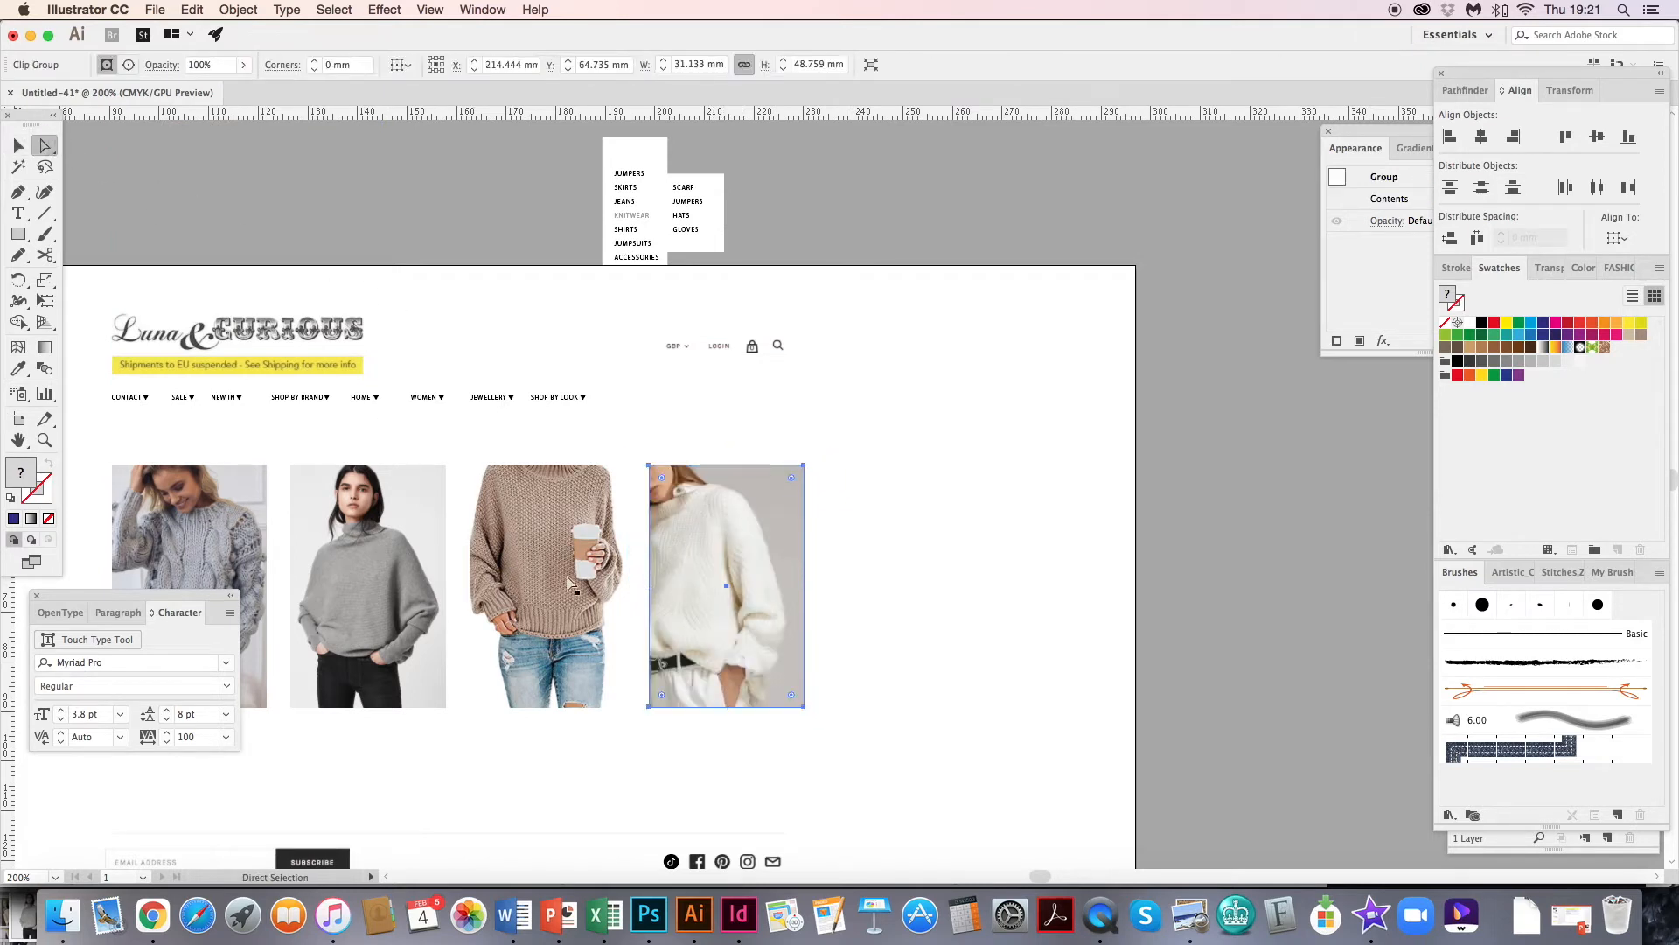
key("v")
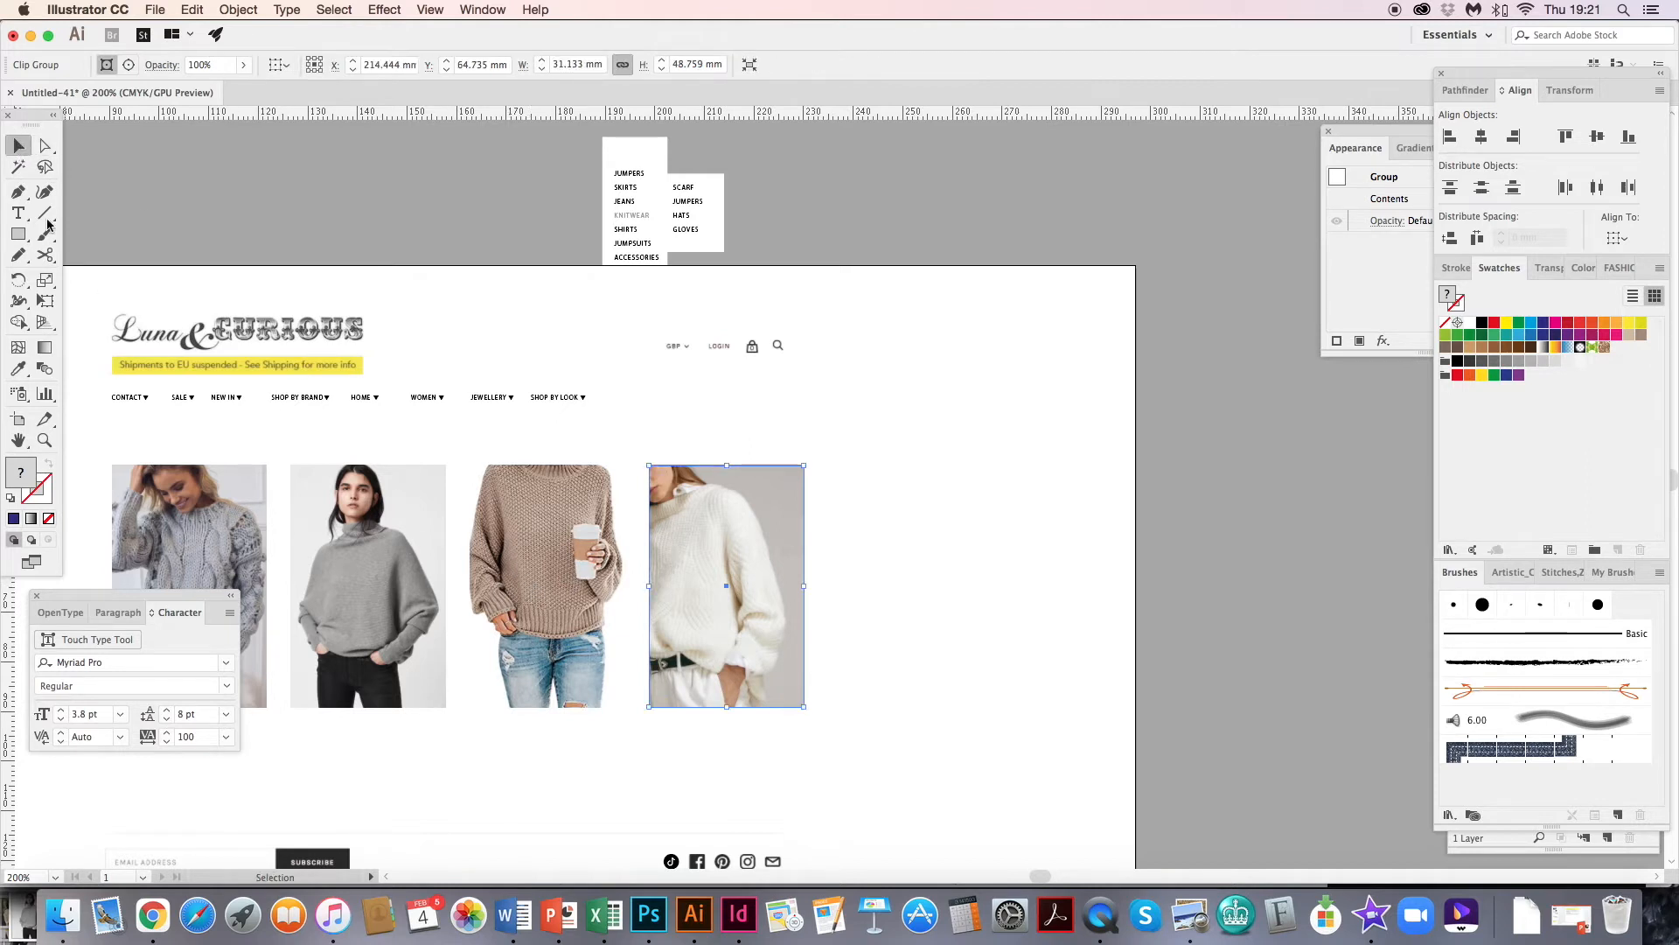
left_click(46, 145)
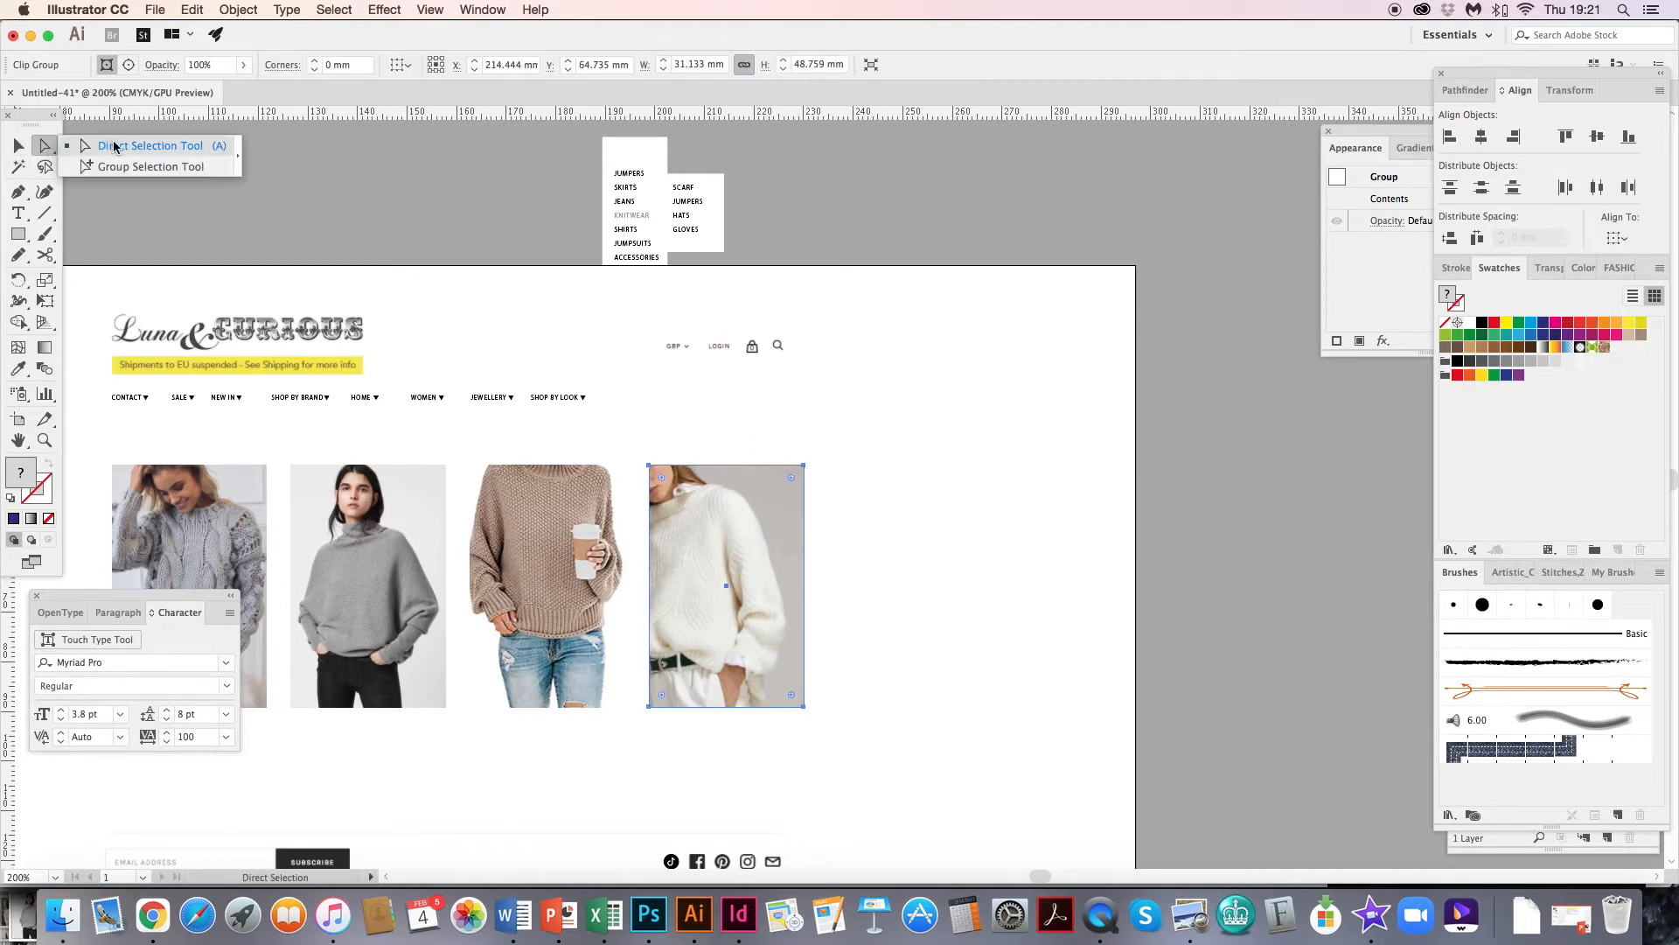
left_click(267, 200)
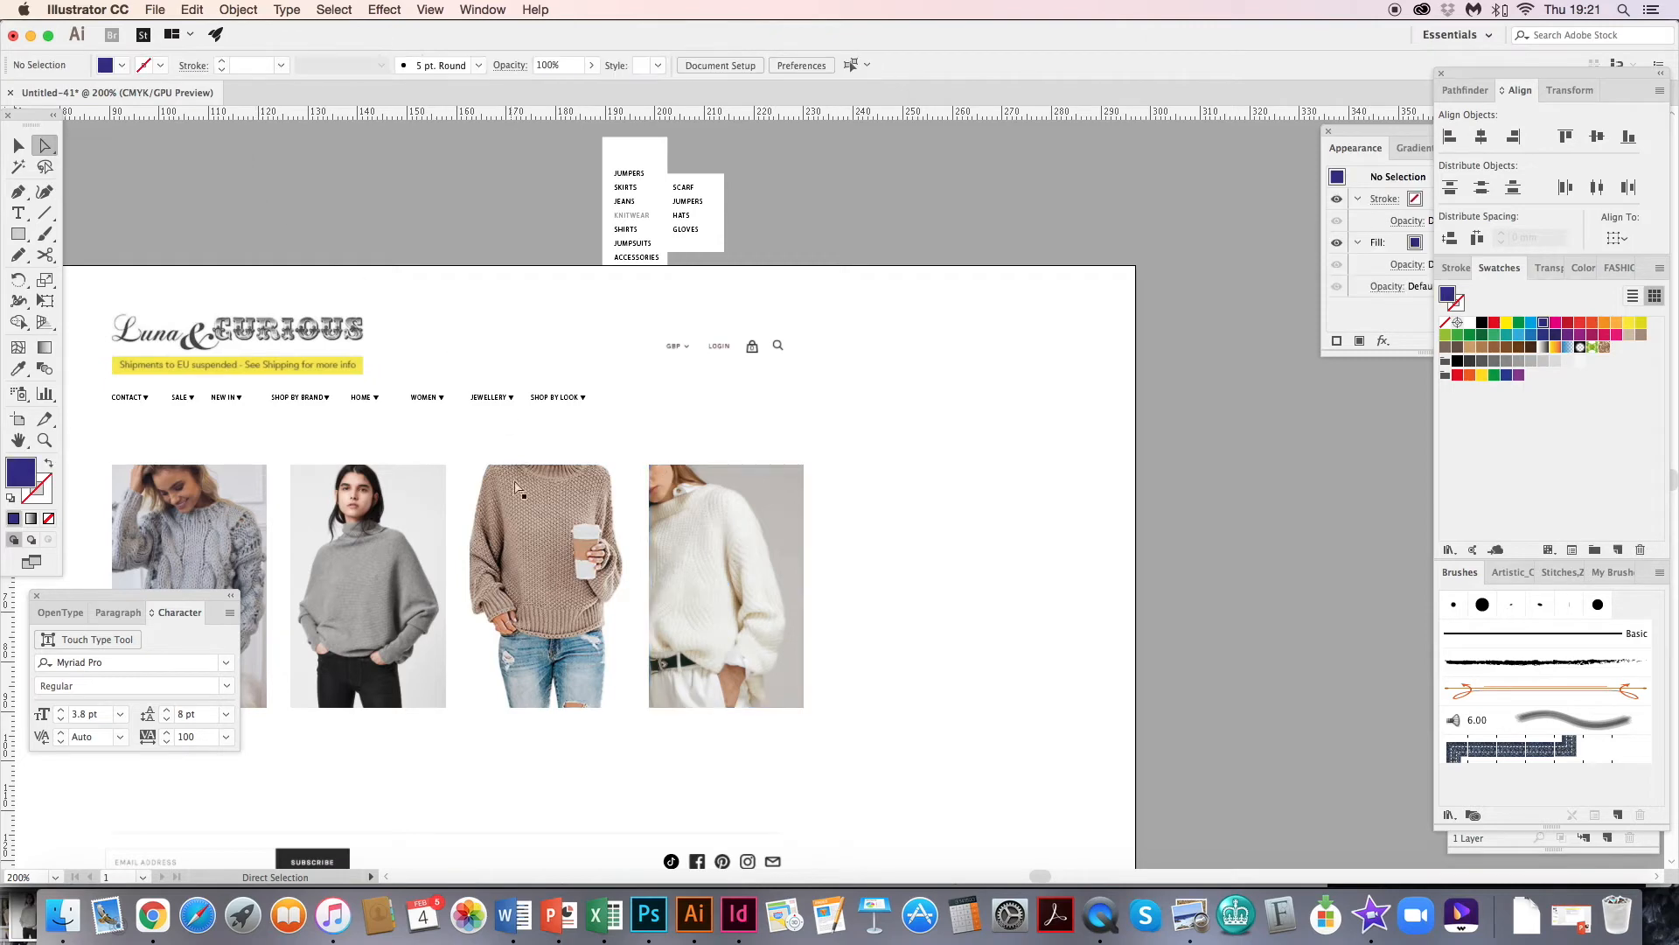
left_click(522, 528)
left_click_drag(531, 526, 528, 526)
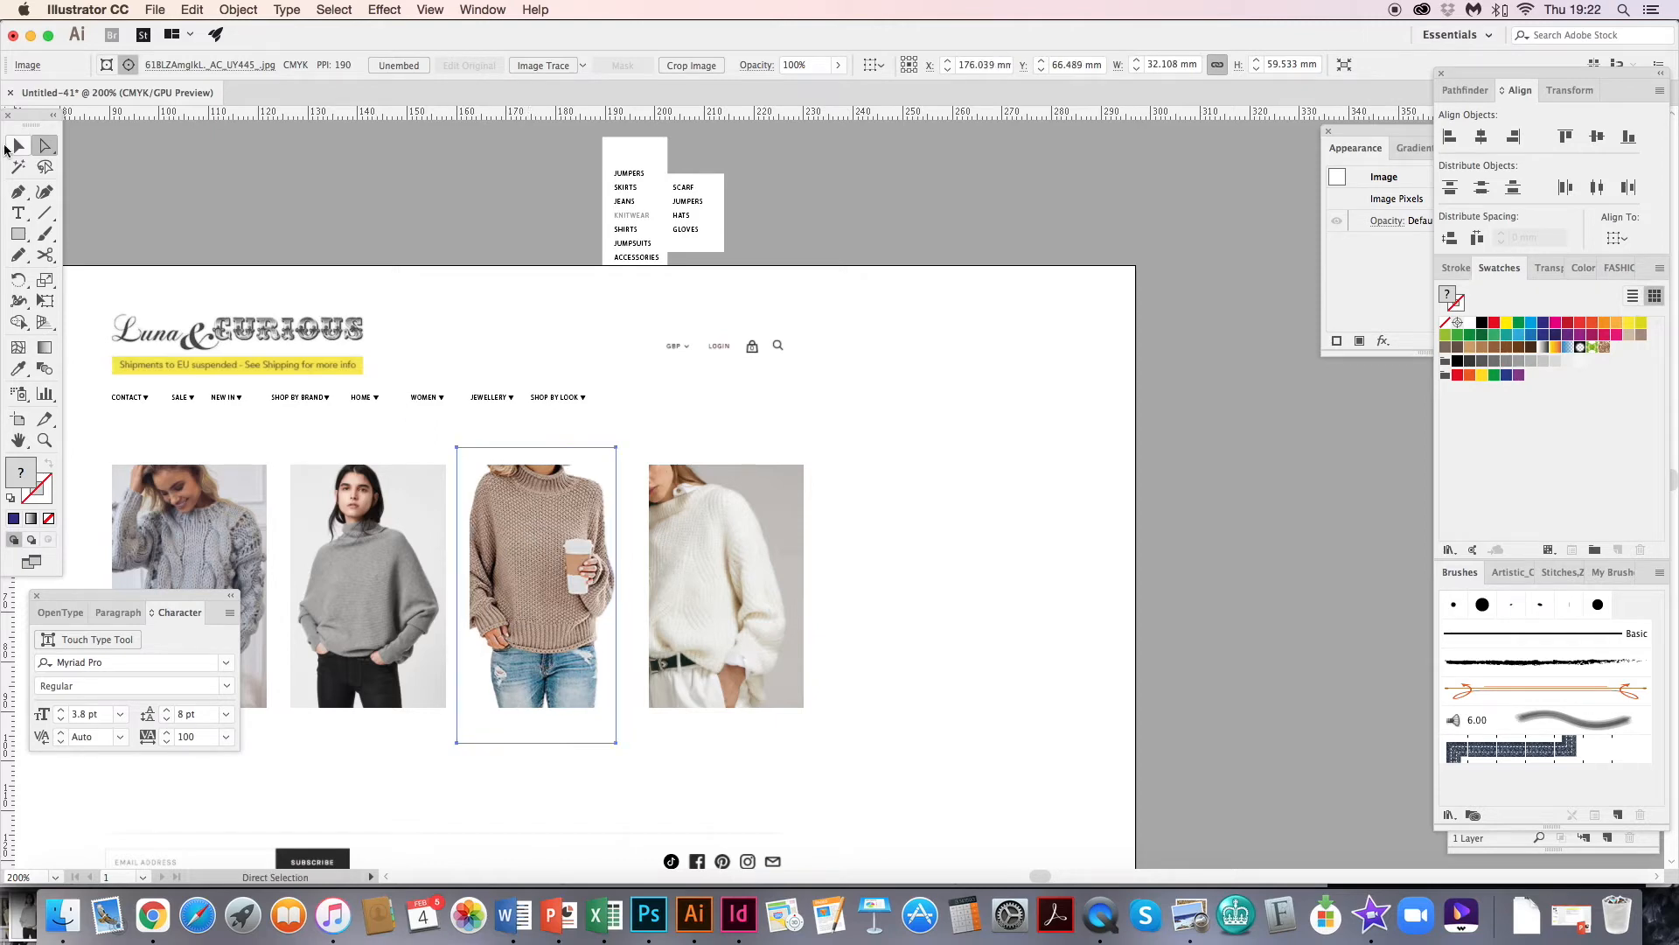
- Lower the brown jumper photo inside its clipping mask to about Y 67.72 mm and deselect it
left_click(15, 147)
left_click_drag(620, 601, 774, 609)
left_click(43, 146)
left_click(359, 231)
left_click(551, 516)
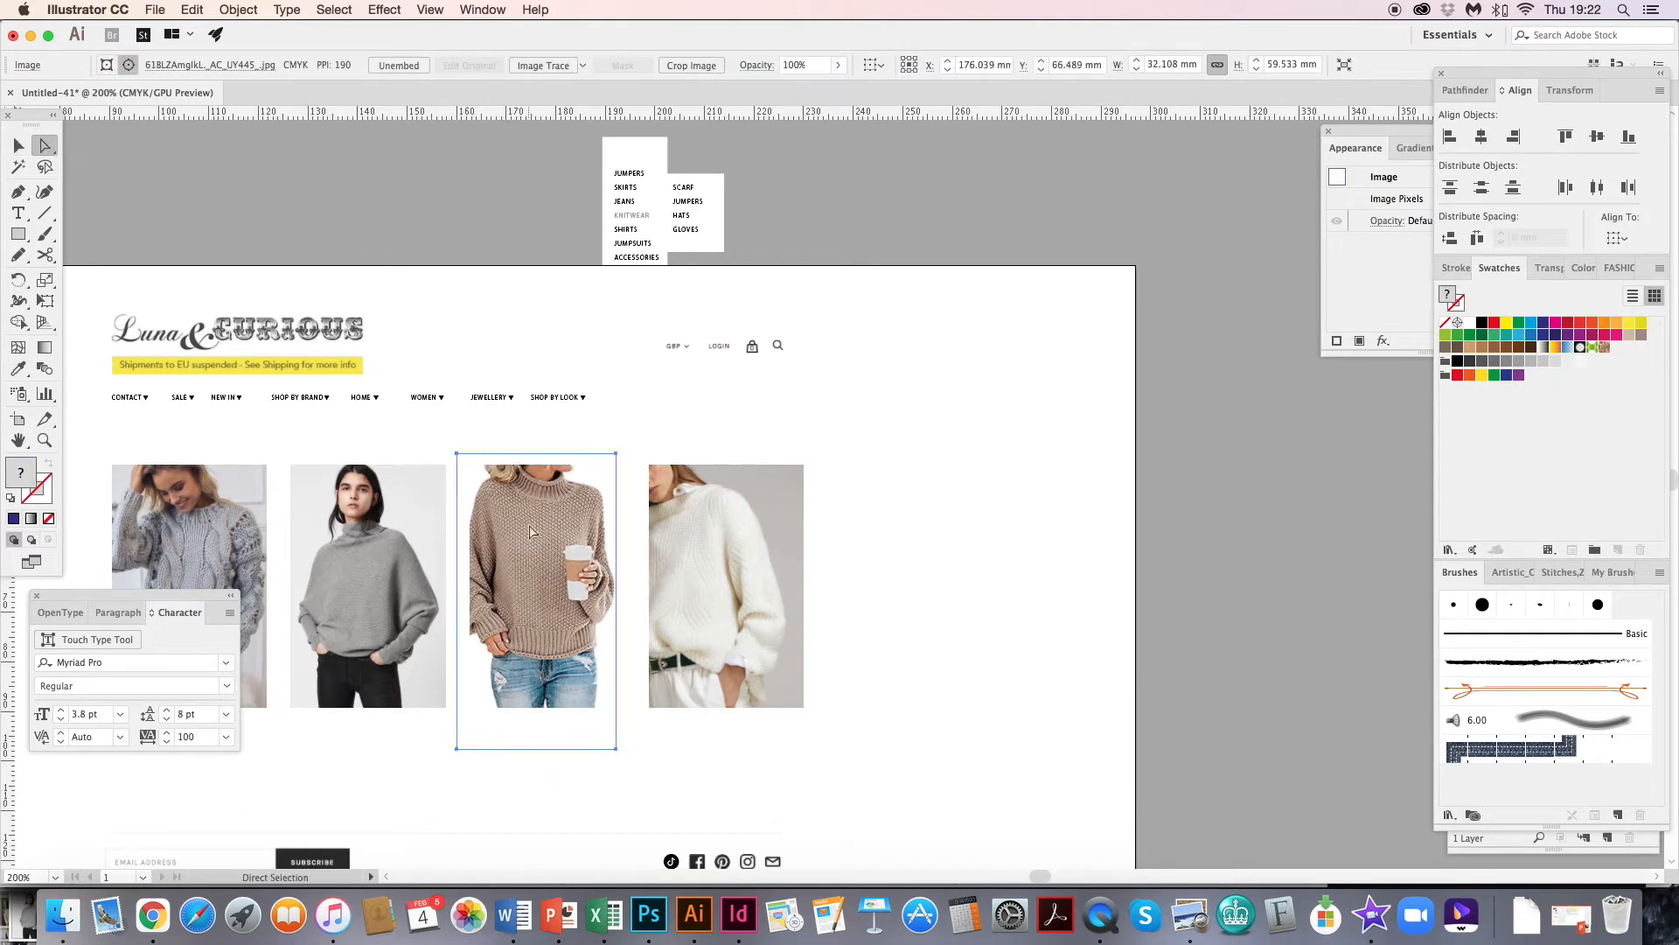
left_click(45, 147)
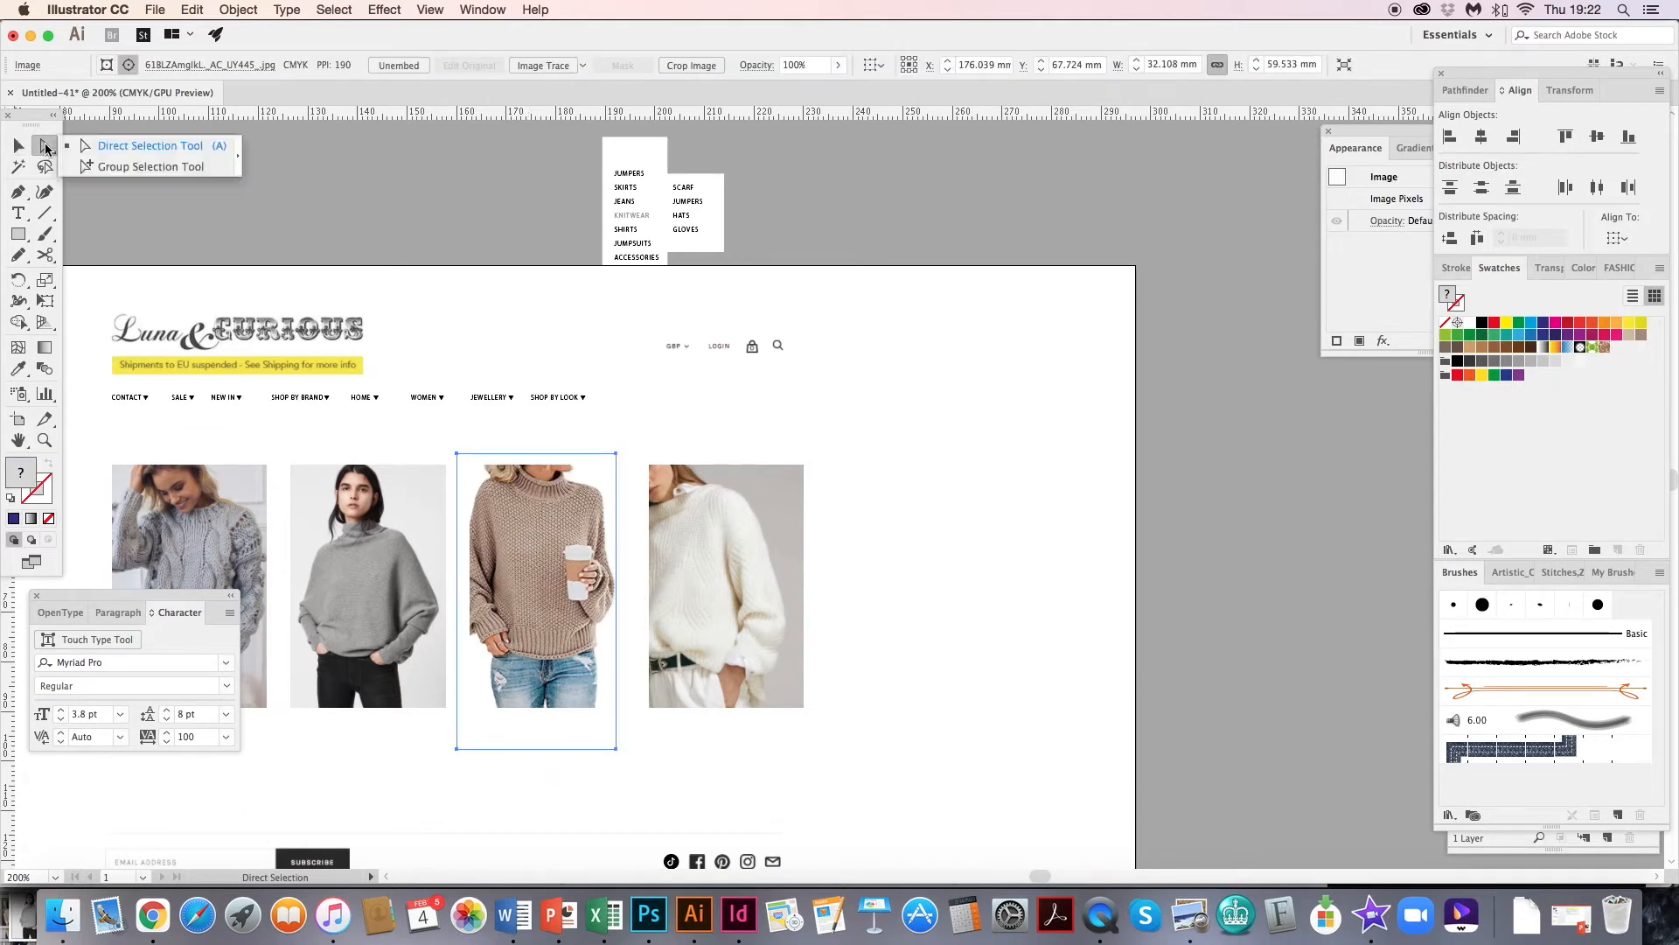
left_click(119, 150)
left_click(838, 238)
- Move the dropdown menu group under WOMEN at about X 161.63 mm, Y 39.12 mm and bring it to the front
key("v")
scroll(540, 285, "left", 5)
left_click(846, 234)
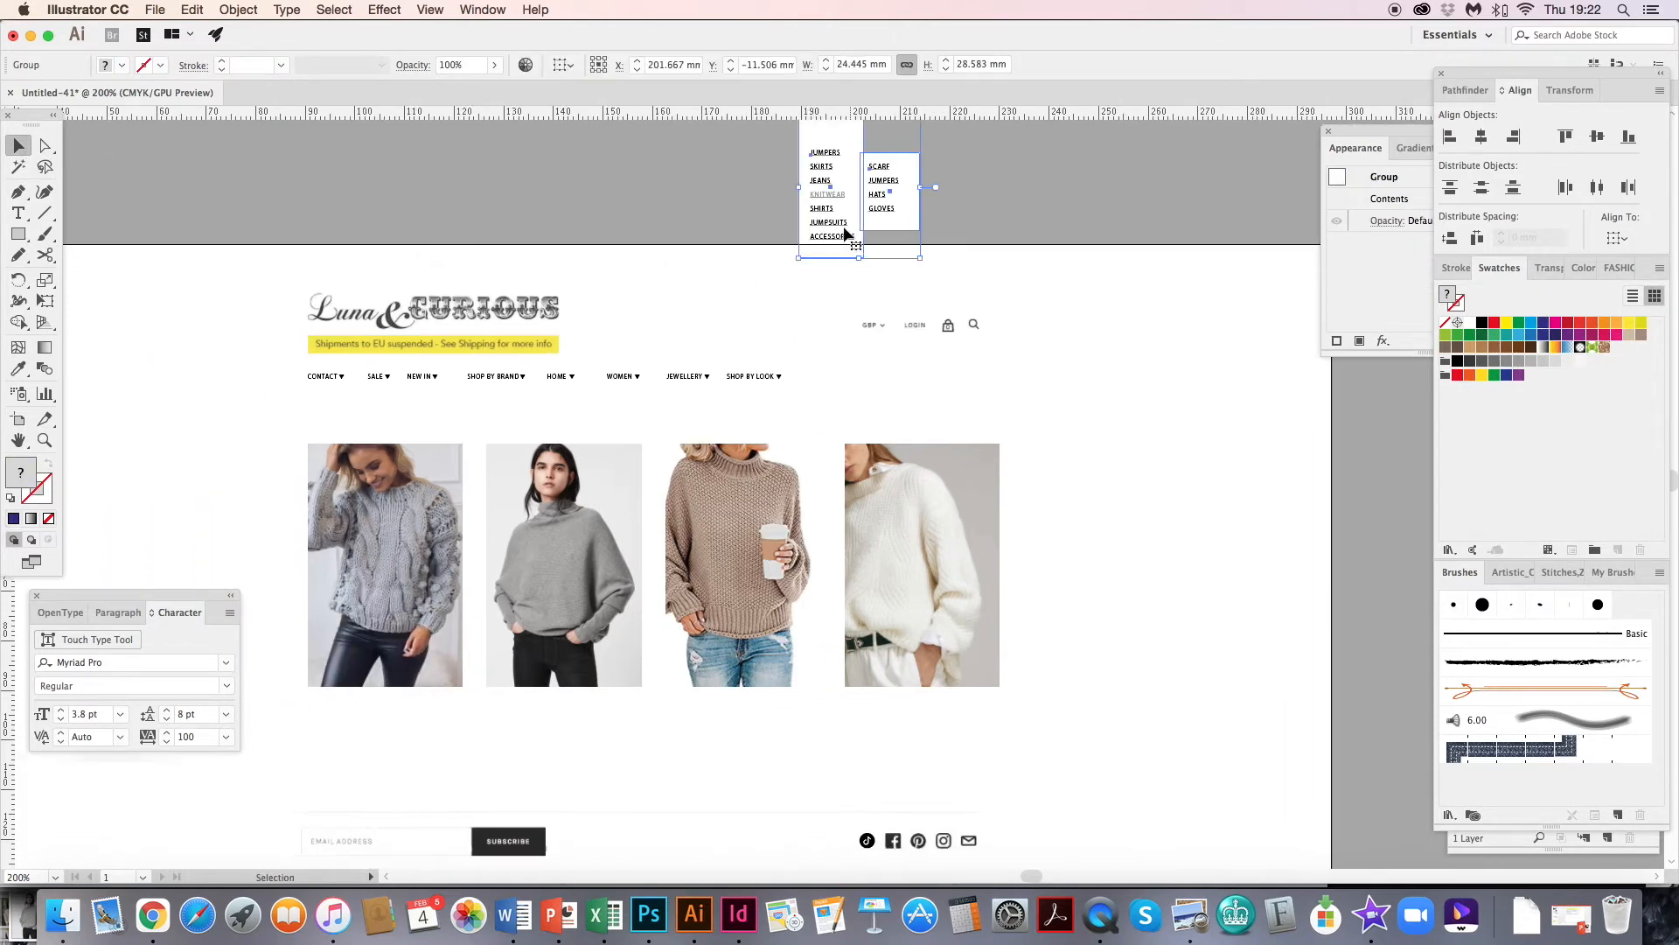
left_click_drag(846, 234, 639, 464)
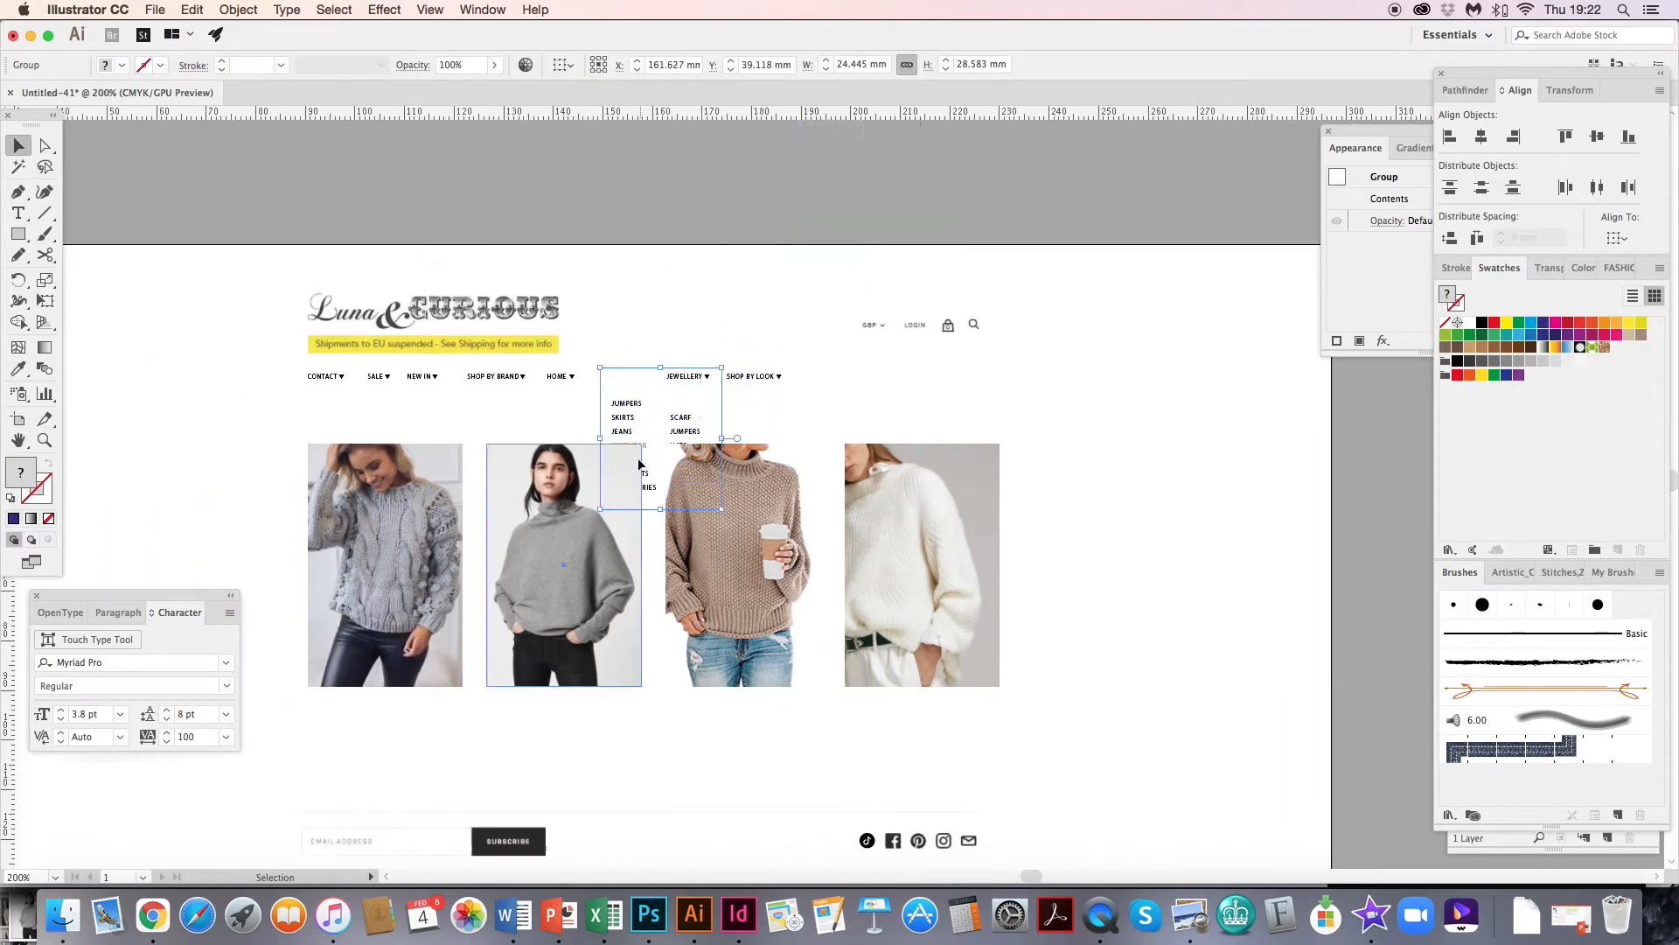
left_click(639, 465)
left_click(676, 421)
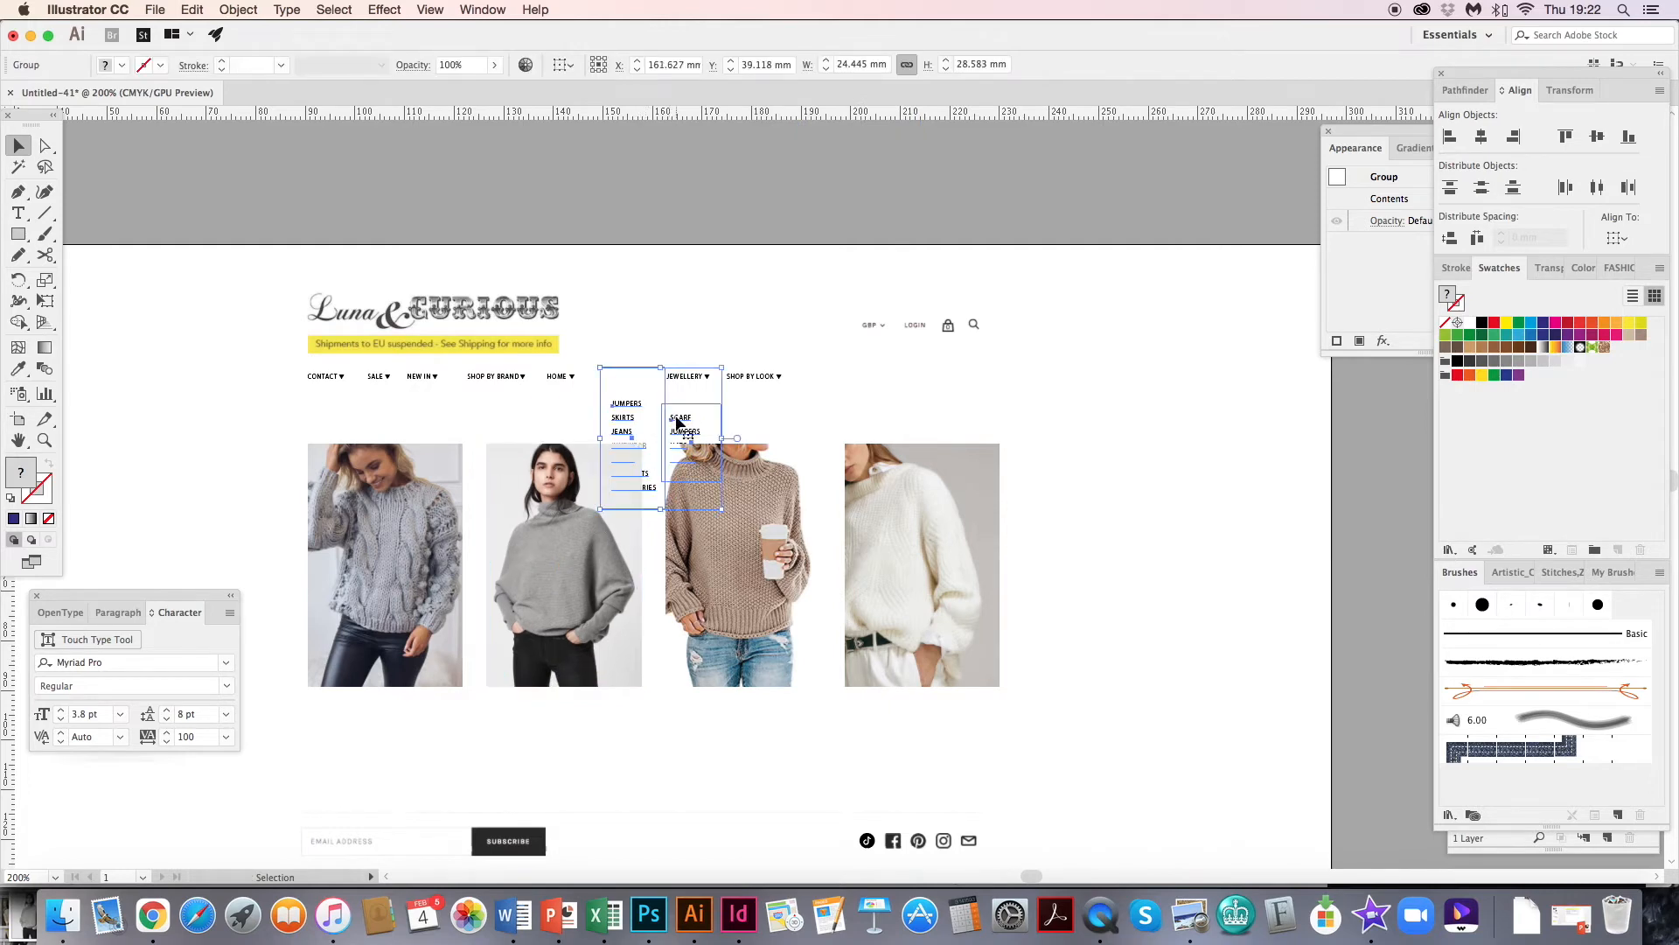
left_click(238, 9)
mouse_move(263, 48)
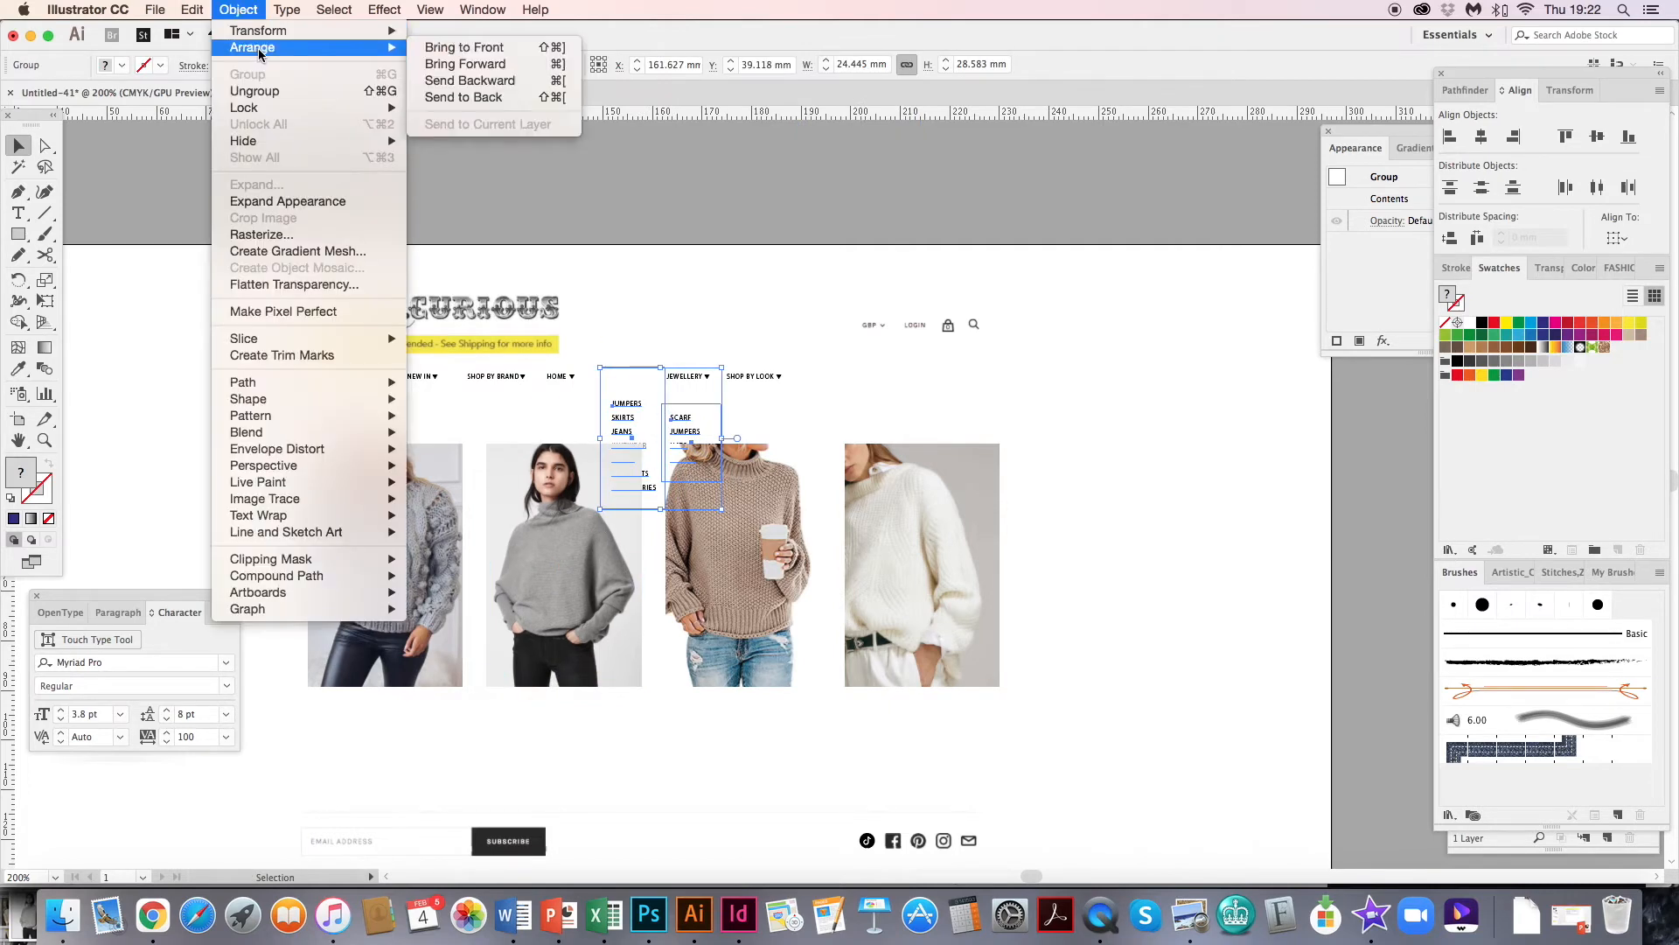
left_click(509, 49)
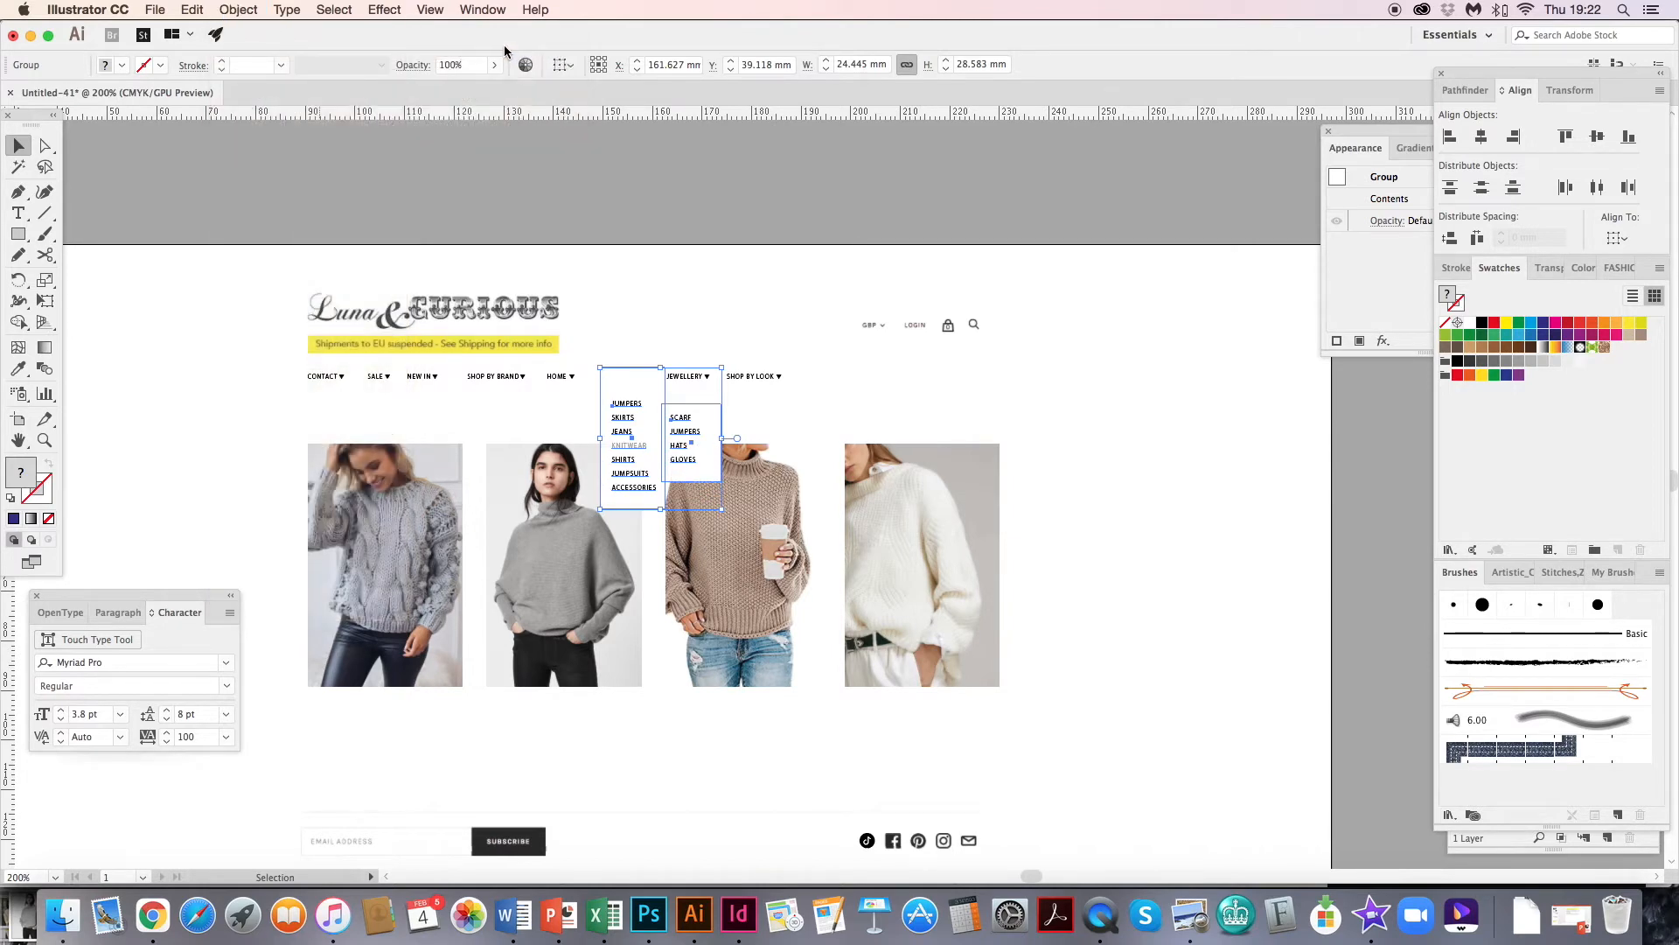
- Hide the dropdown menu group that covers the arrow beside WOMEN in the navigation bar
left_click(548, 378)
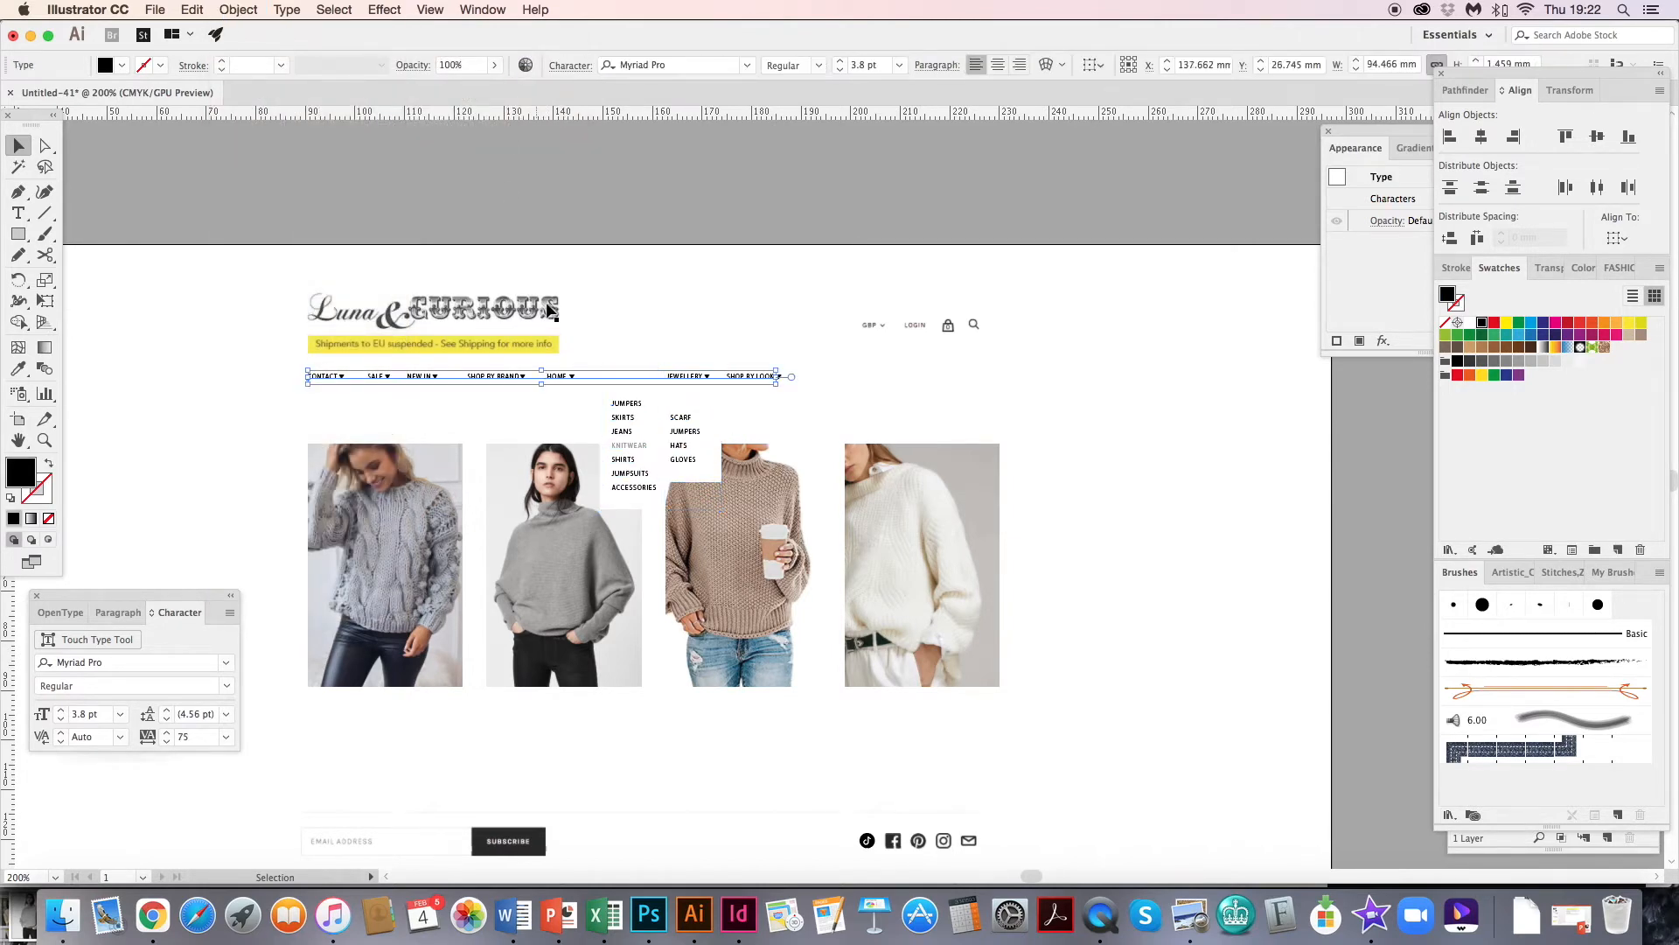
key("super+plus")
key("super+plus")
key("super+plus")
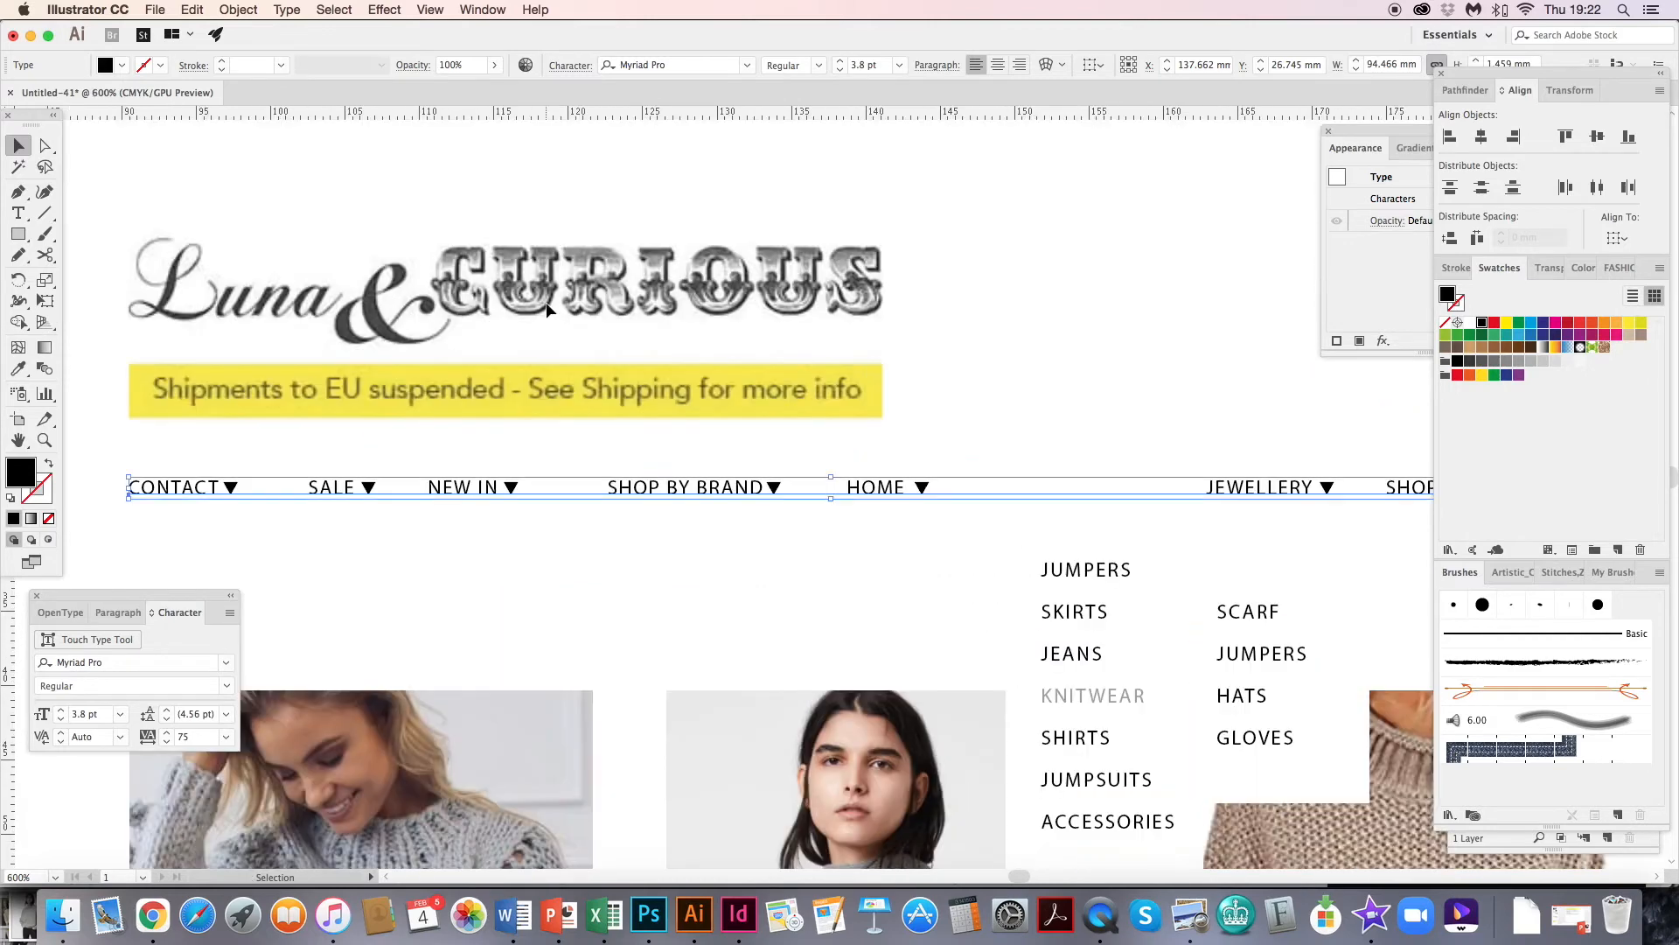
key("space")
left_click_drag(1040, 532, 735, 534)
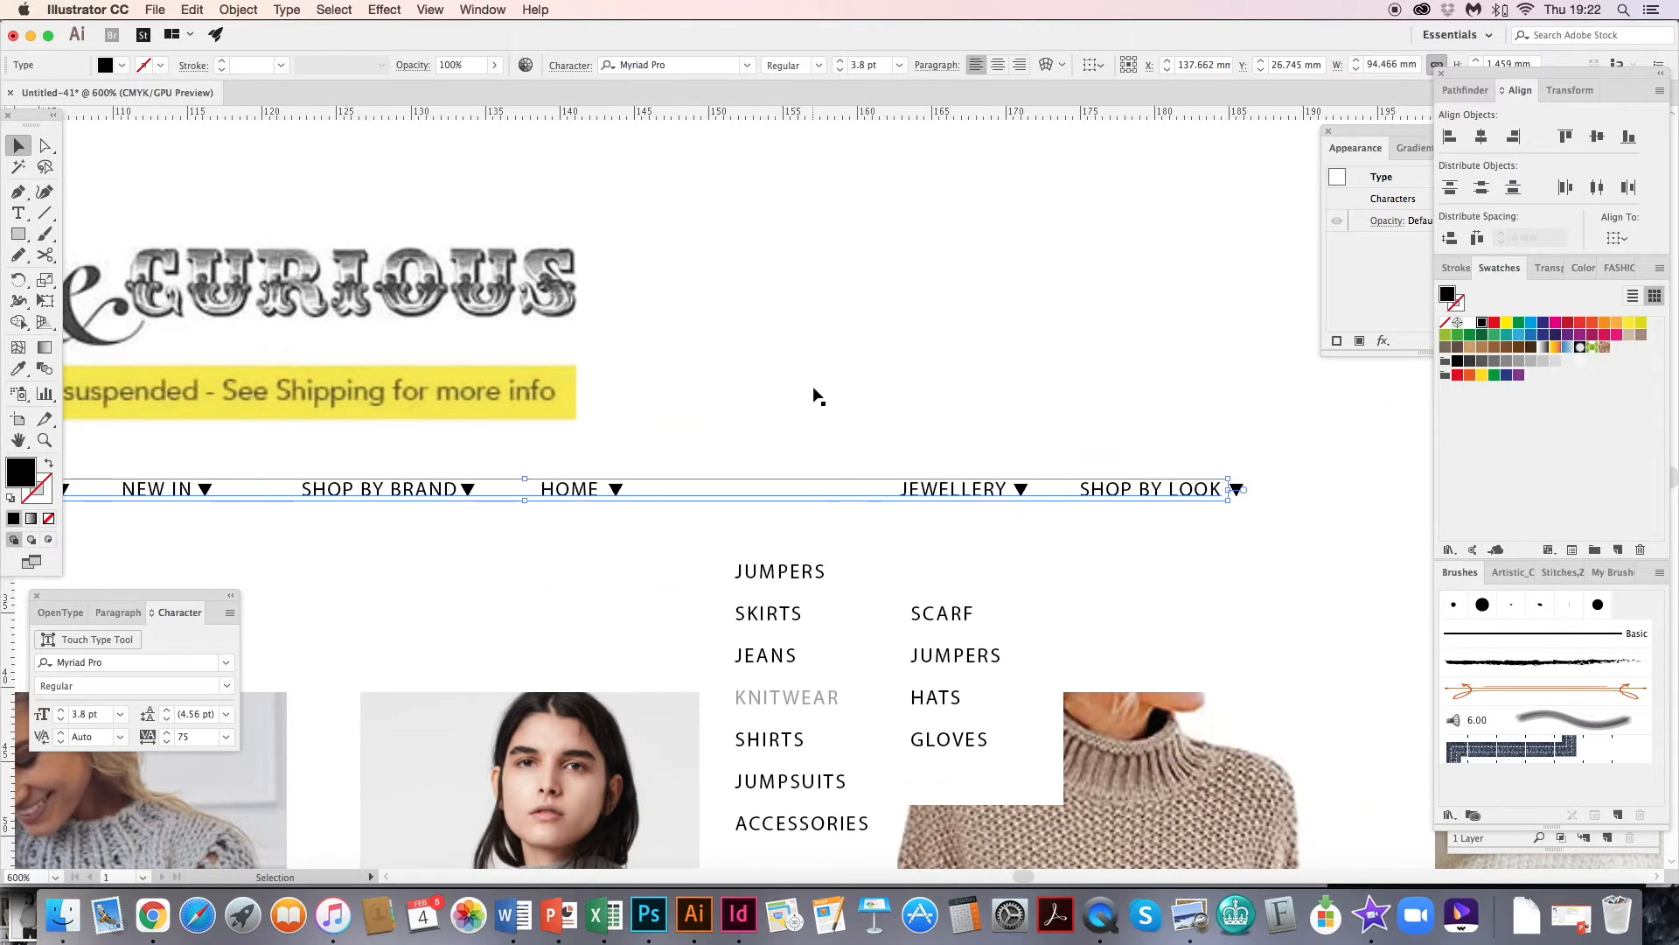
left_click(795, 543)
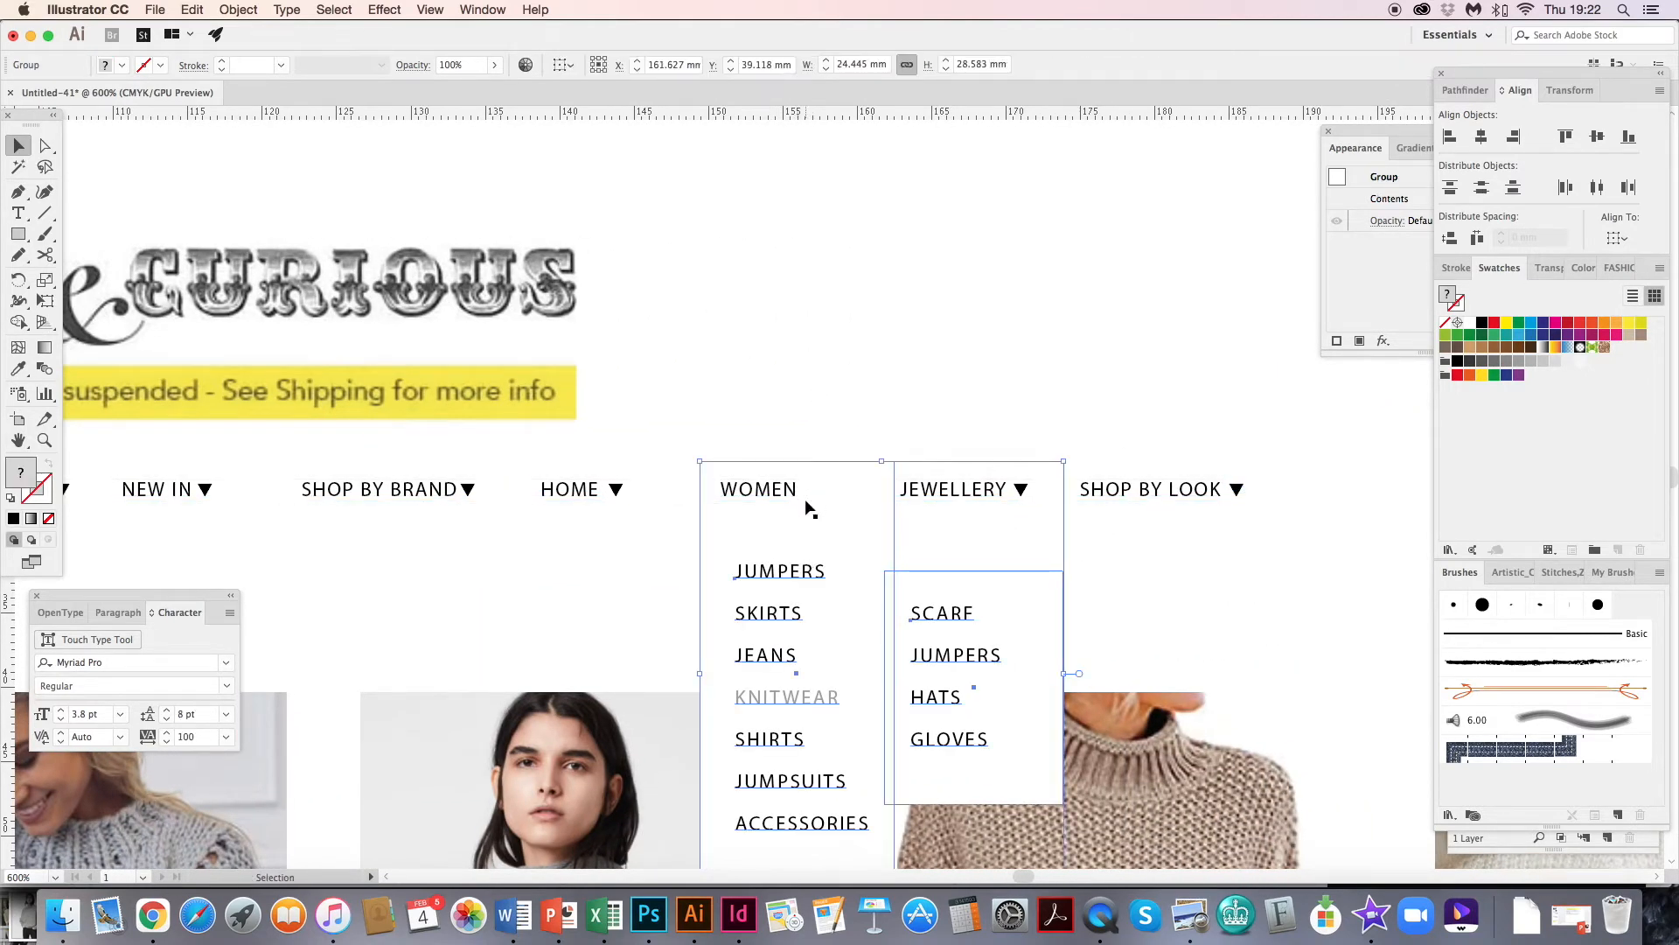
key("a")
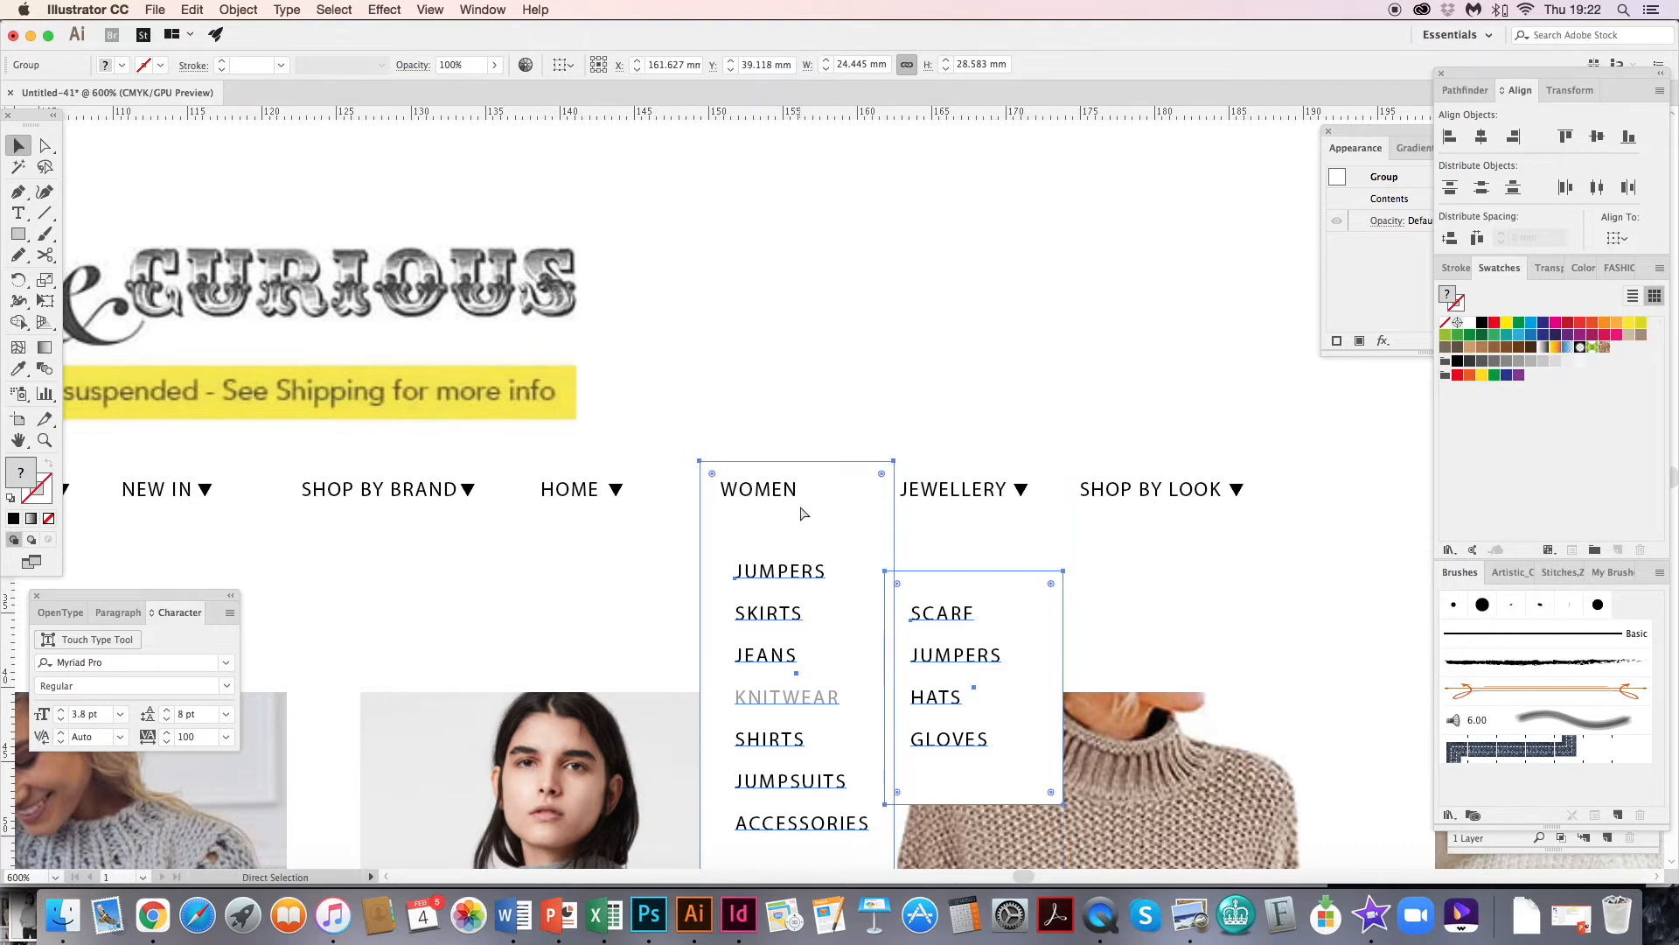
key("super+x")
- Bring the black arrow beside WOMEN to the front, hiding the navigation text to reach it and showing all hidden objects again
left_click(816, 498)
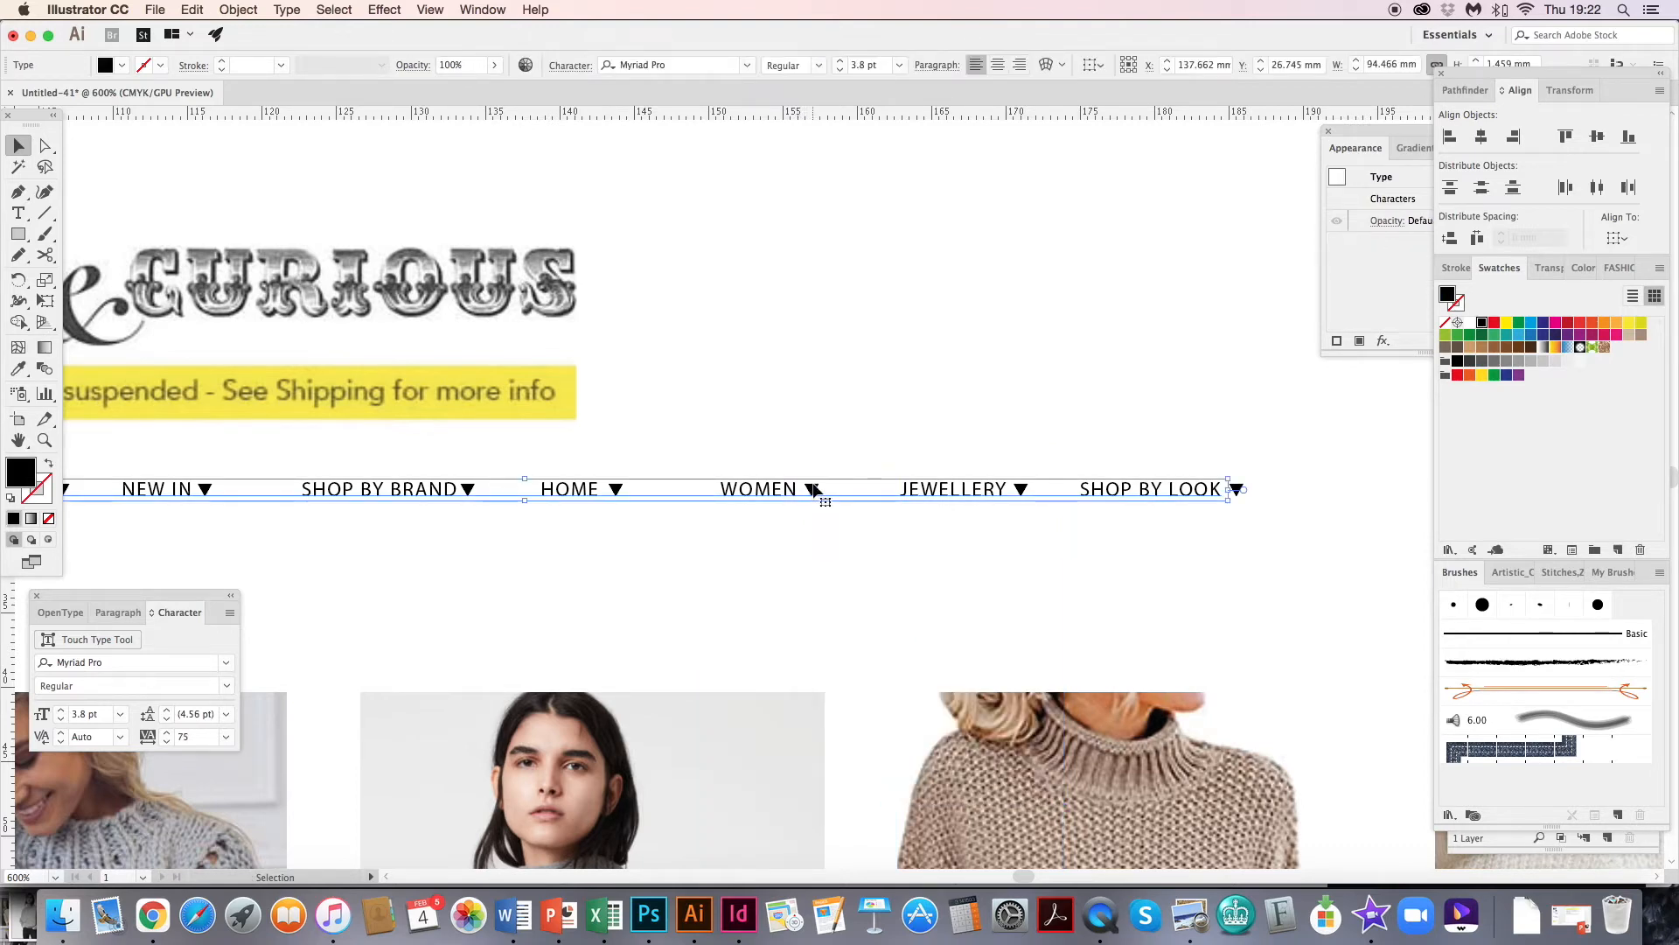
key("super+3")
left_click(814, 490)
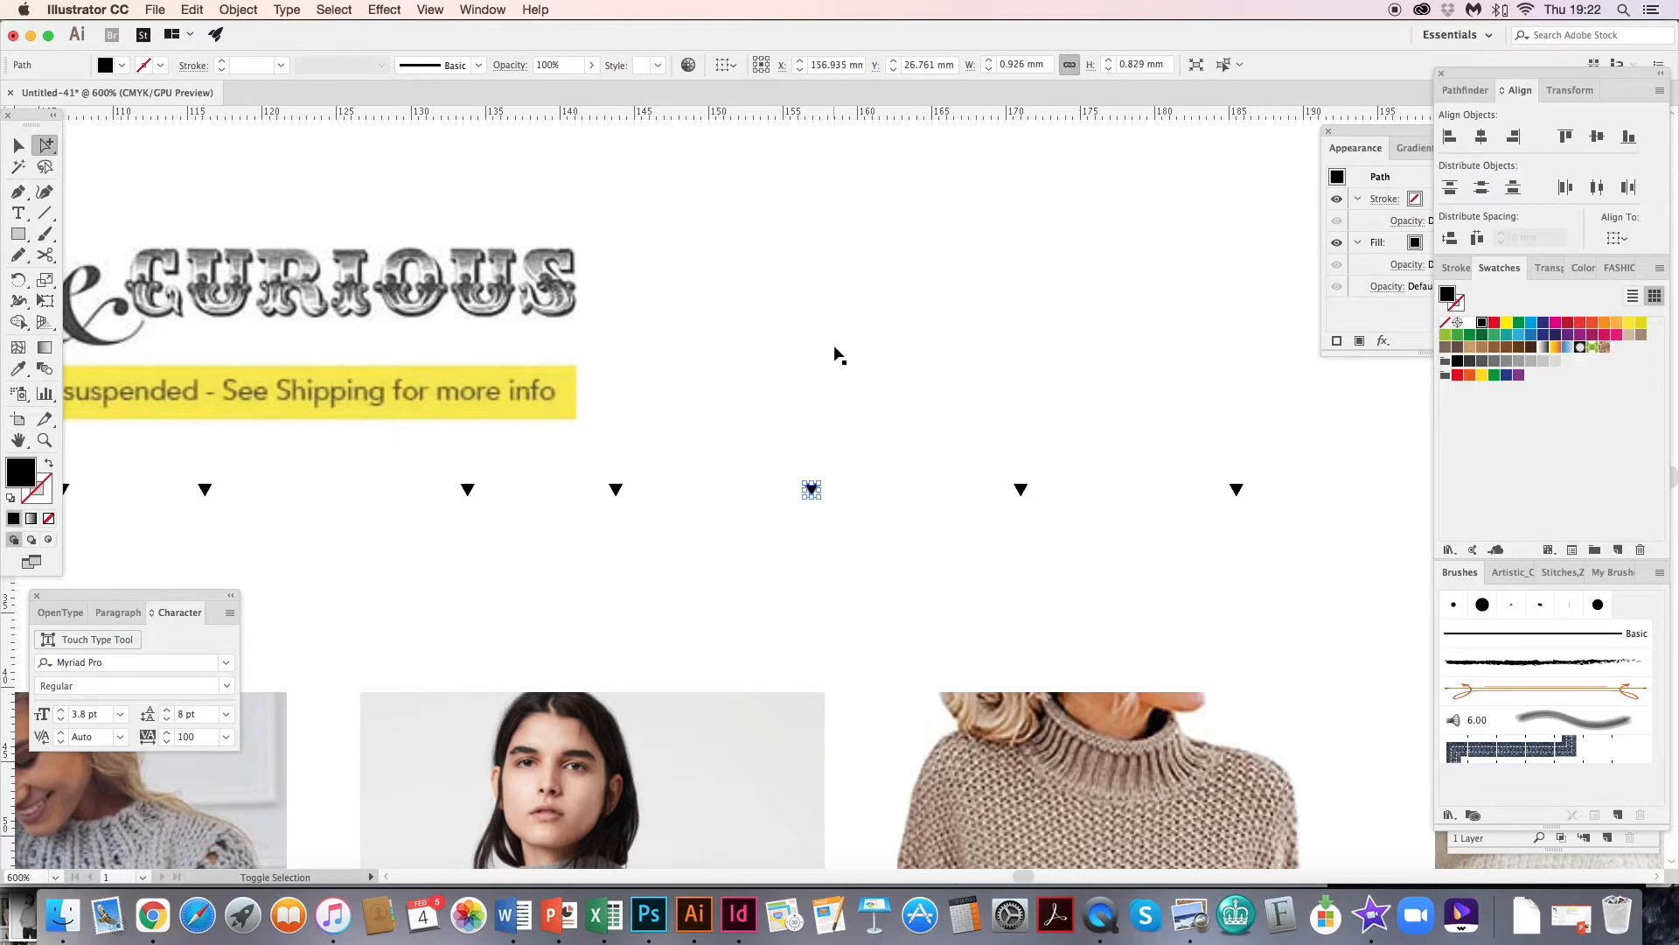
key("super+alt+3")
left_click(19, 145)
key("super+0")
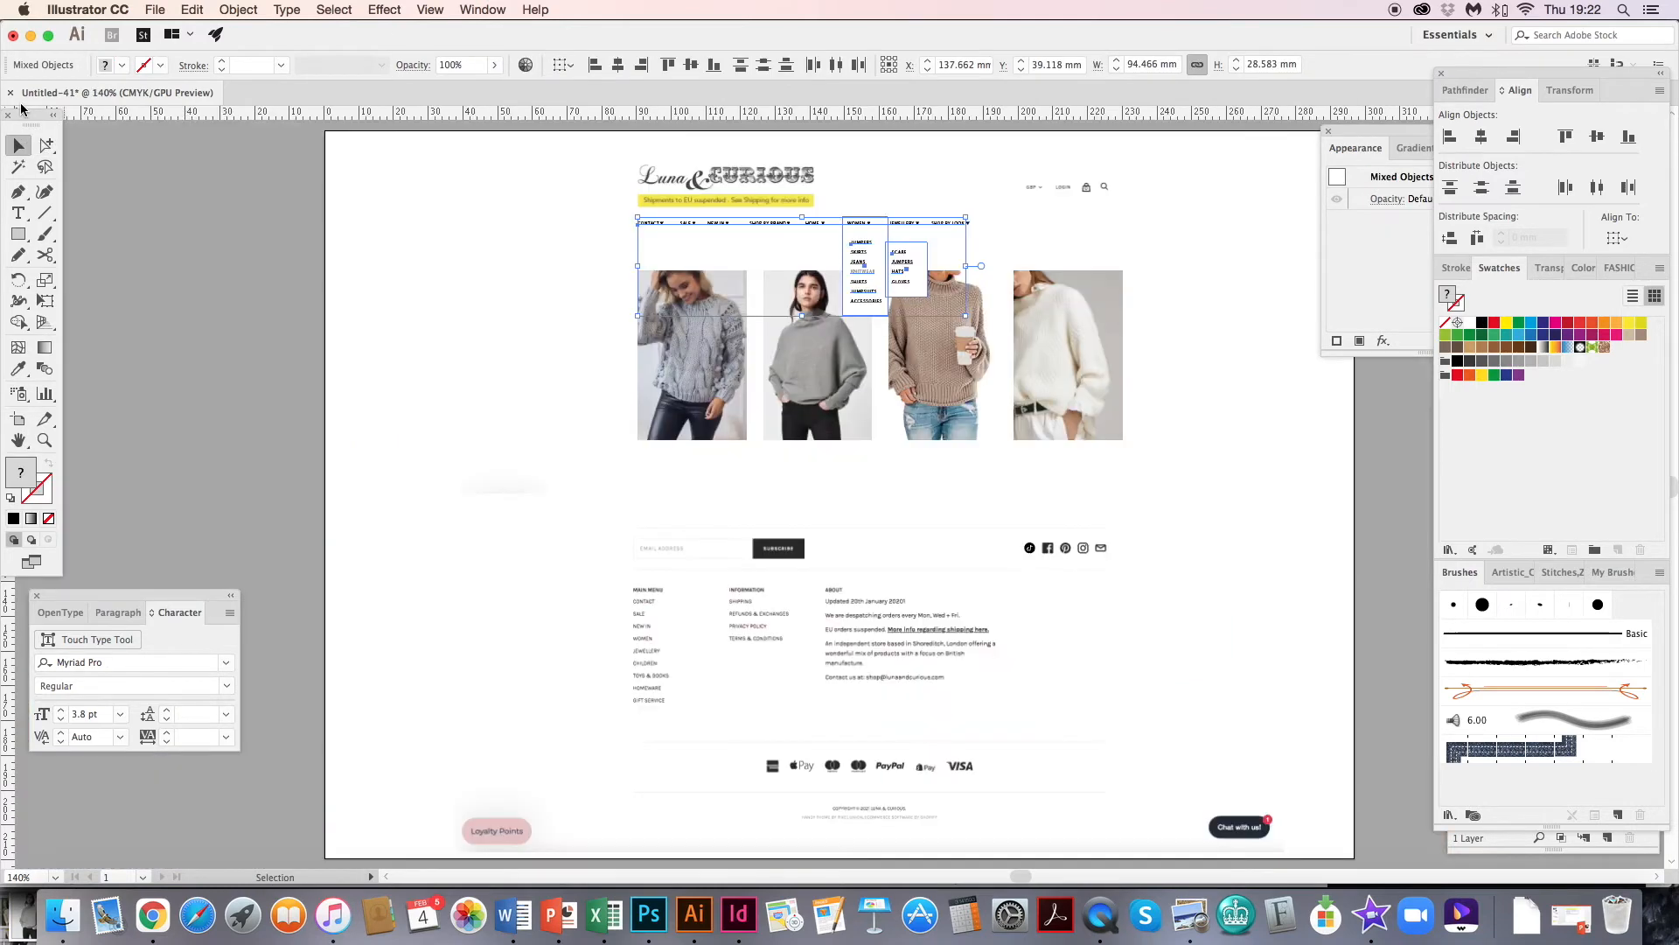
left_click(1249, 436)
left_click_drag(899, 551, 742, 567)
key("super+shift+a")
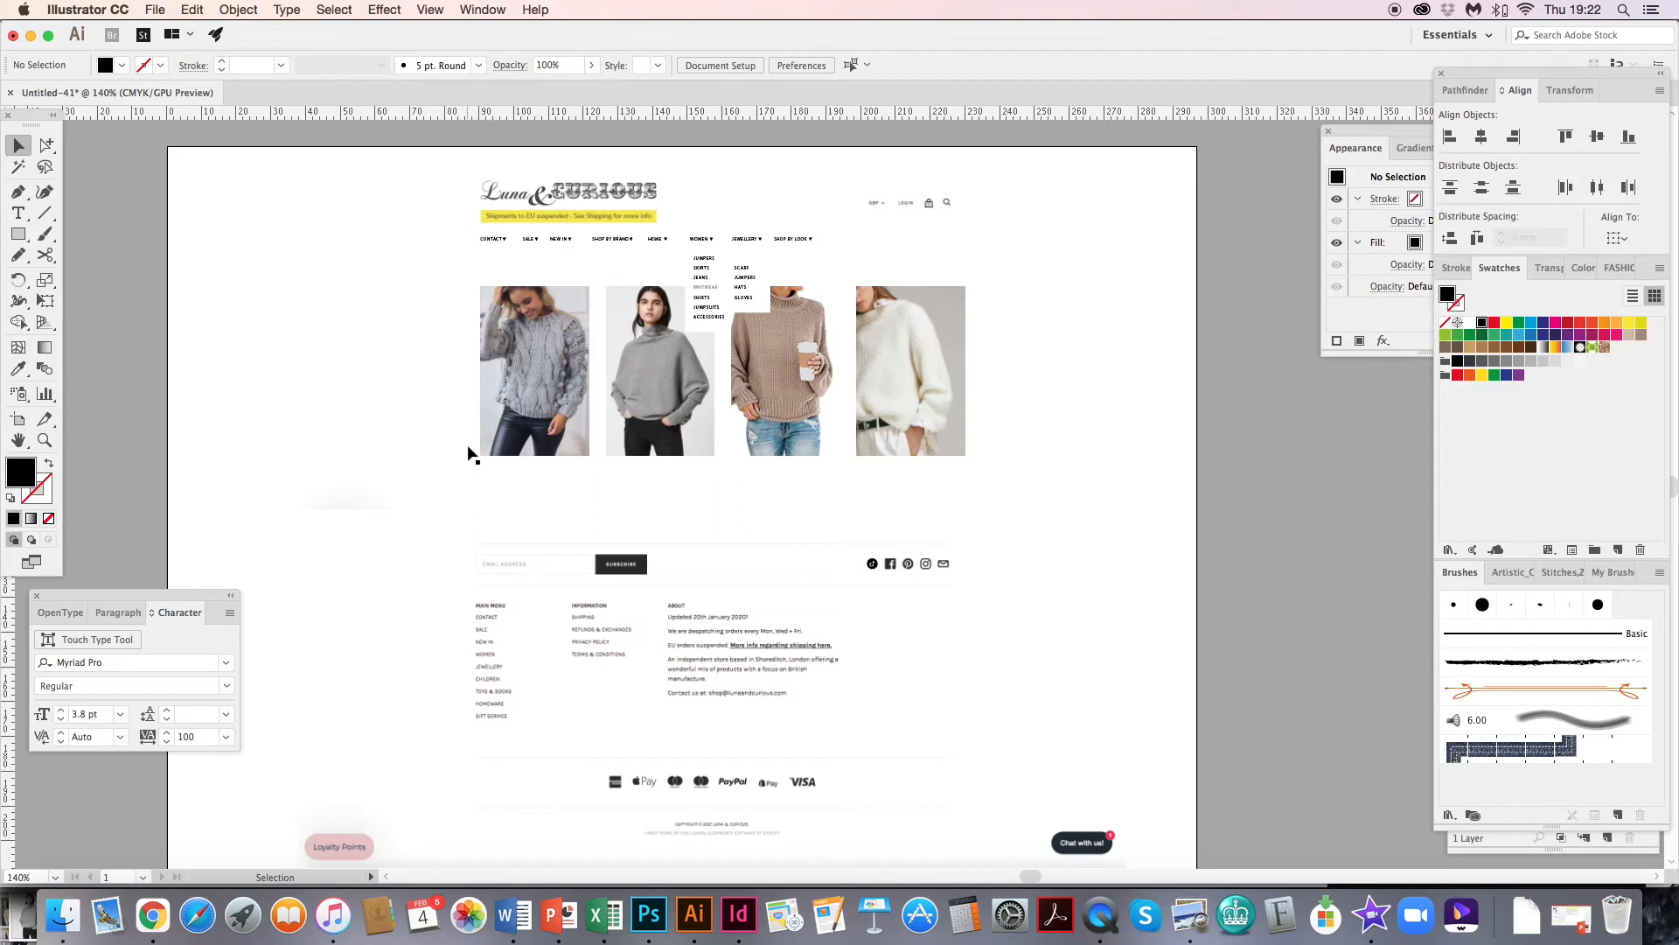
left_click(522, 330)
key("Delete")
left_click(525, 329)
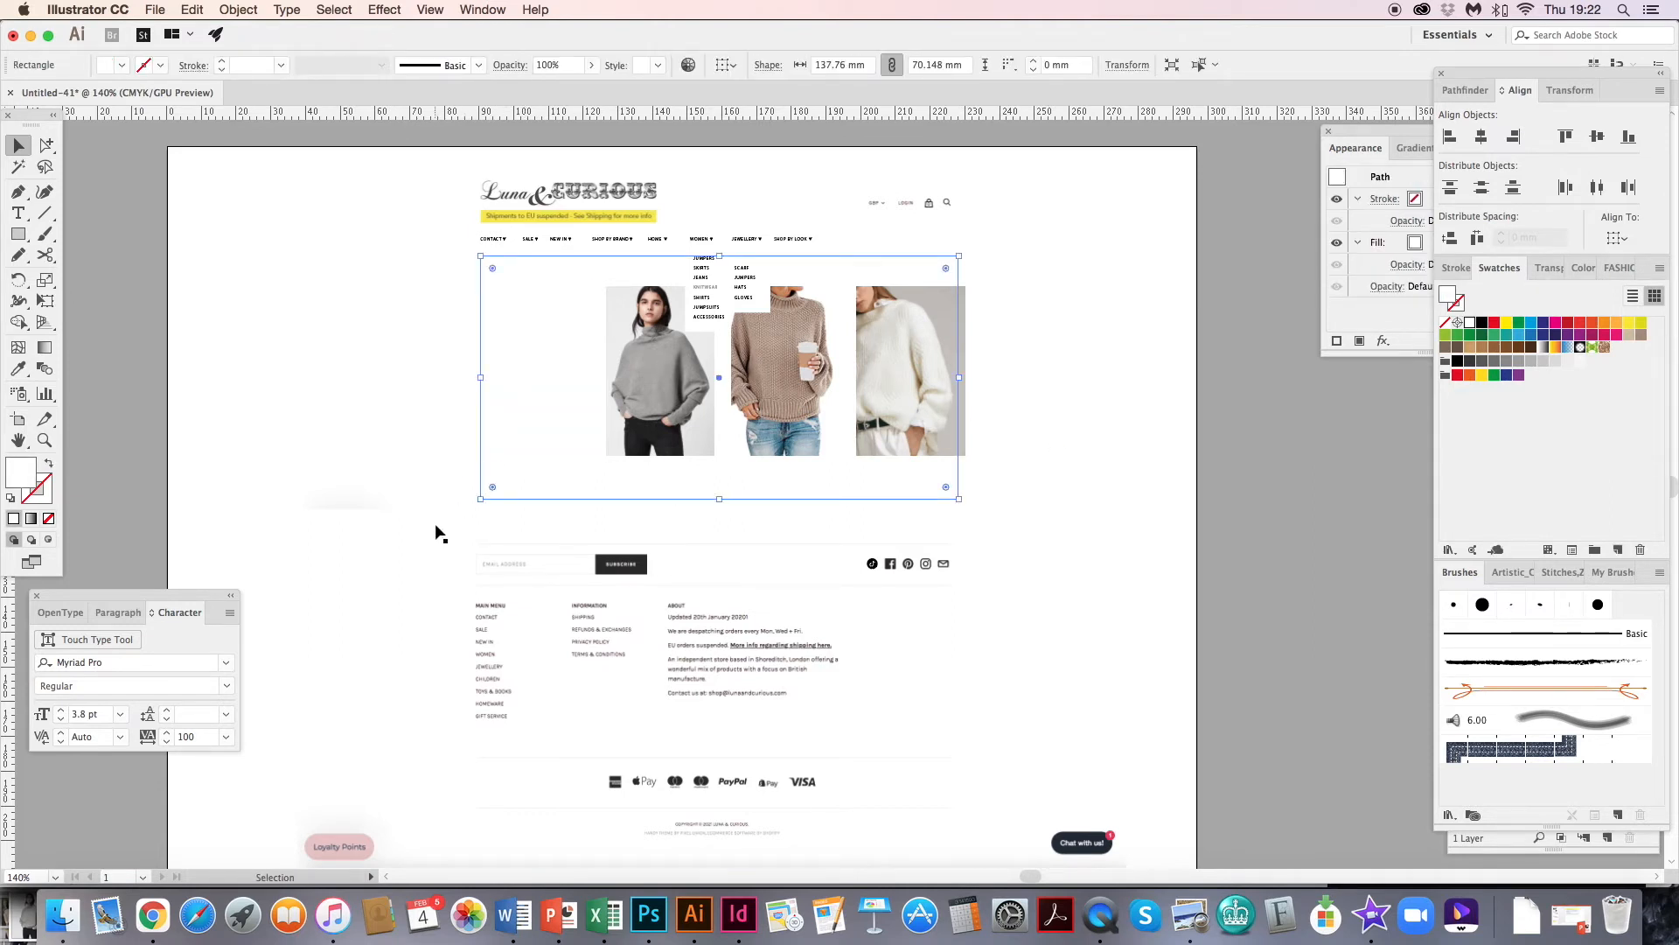
key("Delete")
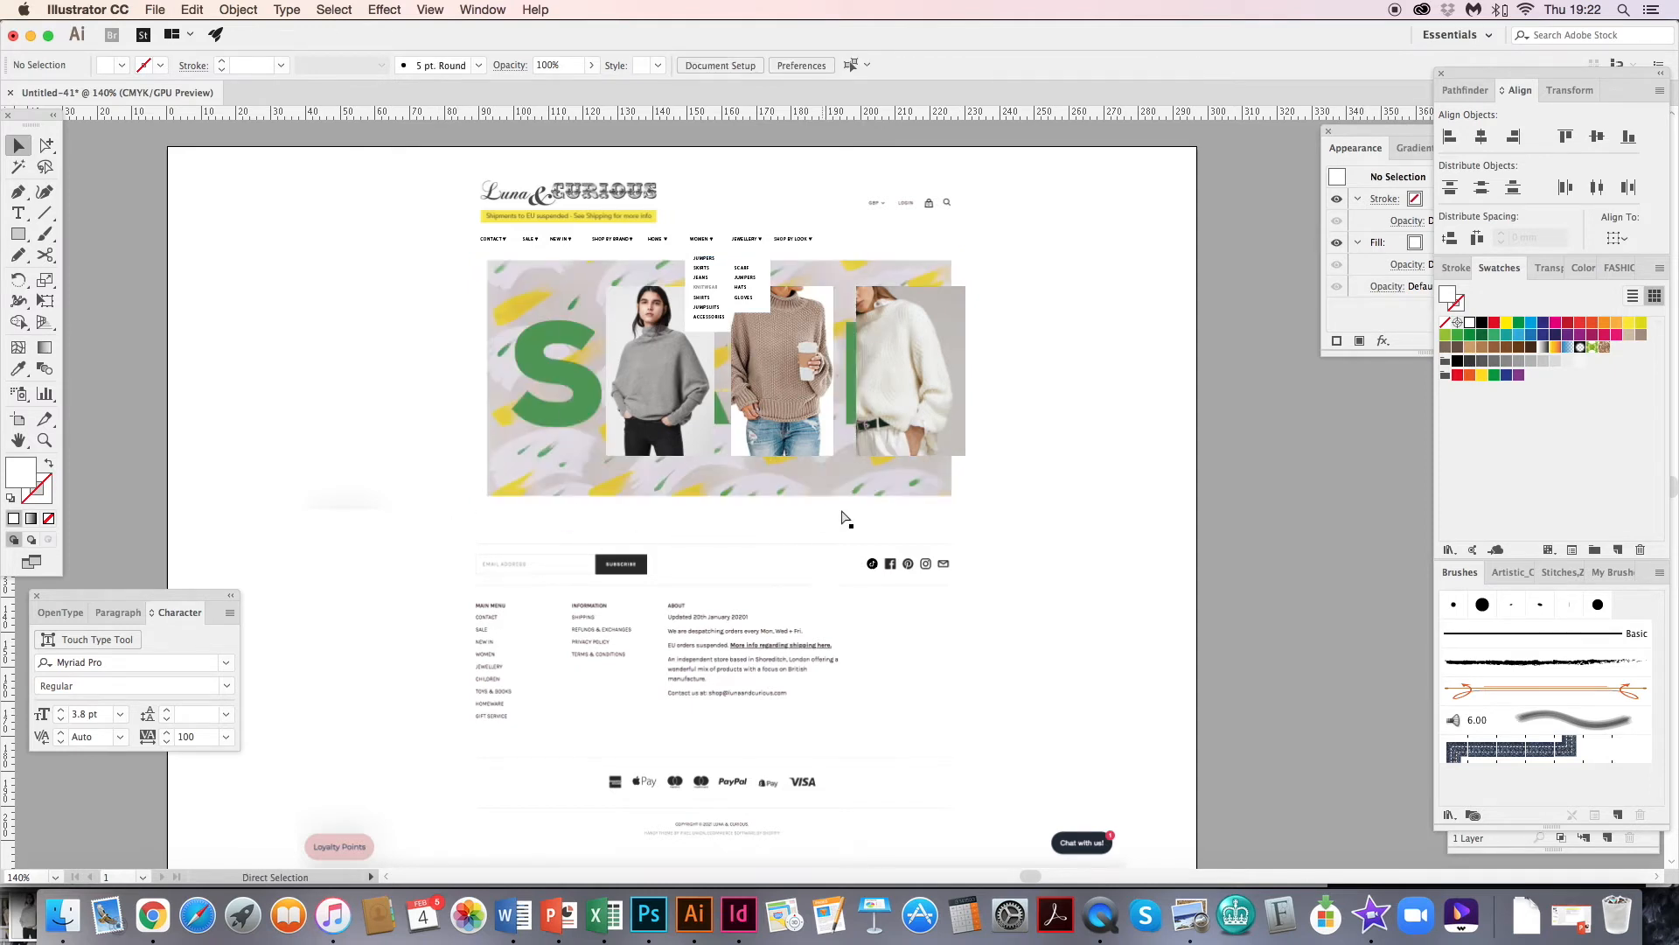
key("super+z")
key("super+z")
- Clear the SALE banner from behind the four knitwear photos and narrow the photo row to about 139.5 mm wide
left_click(1103, 392)
left_click(873, 414)
left_click(775, 414, "shift")
left_click(656, 424, "shift")
left_click(529, 425, "shift")
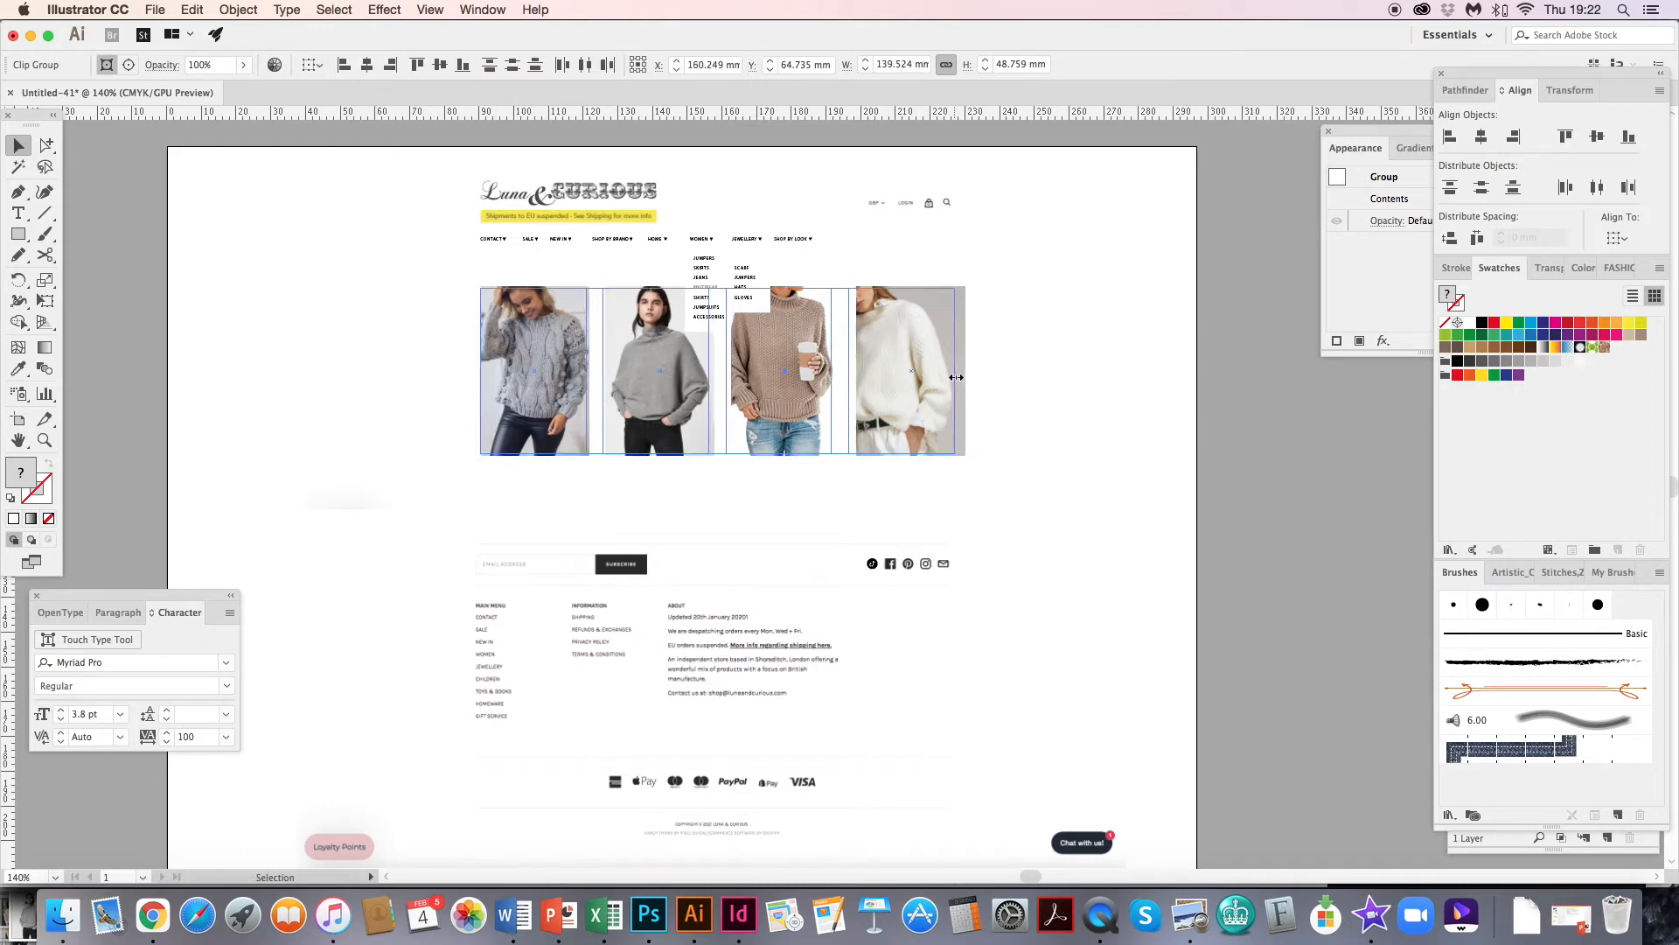
left_click_drag(965, 371, 954, 371)
left_click(1177, 349)
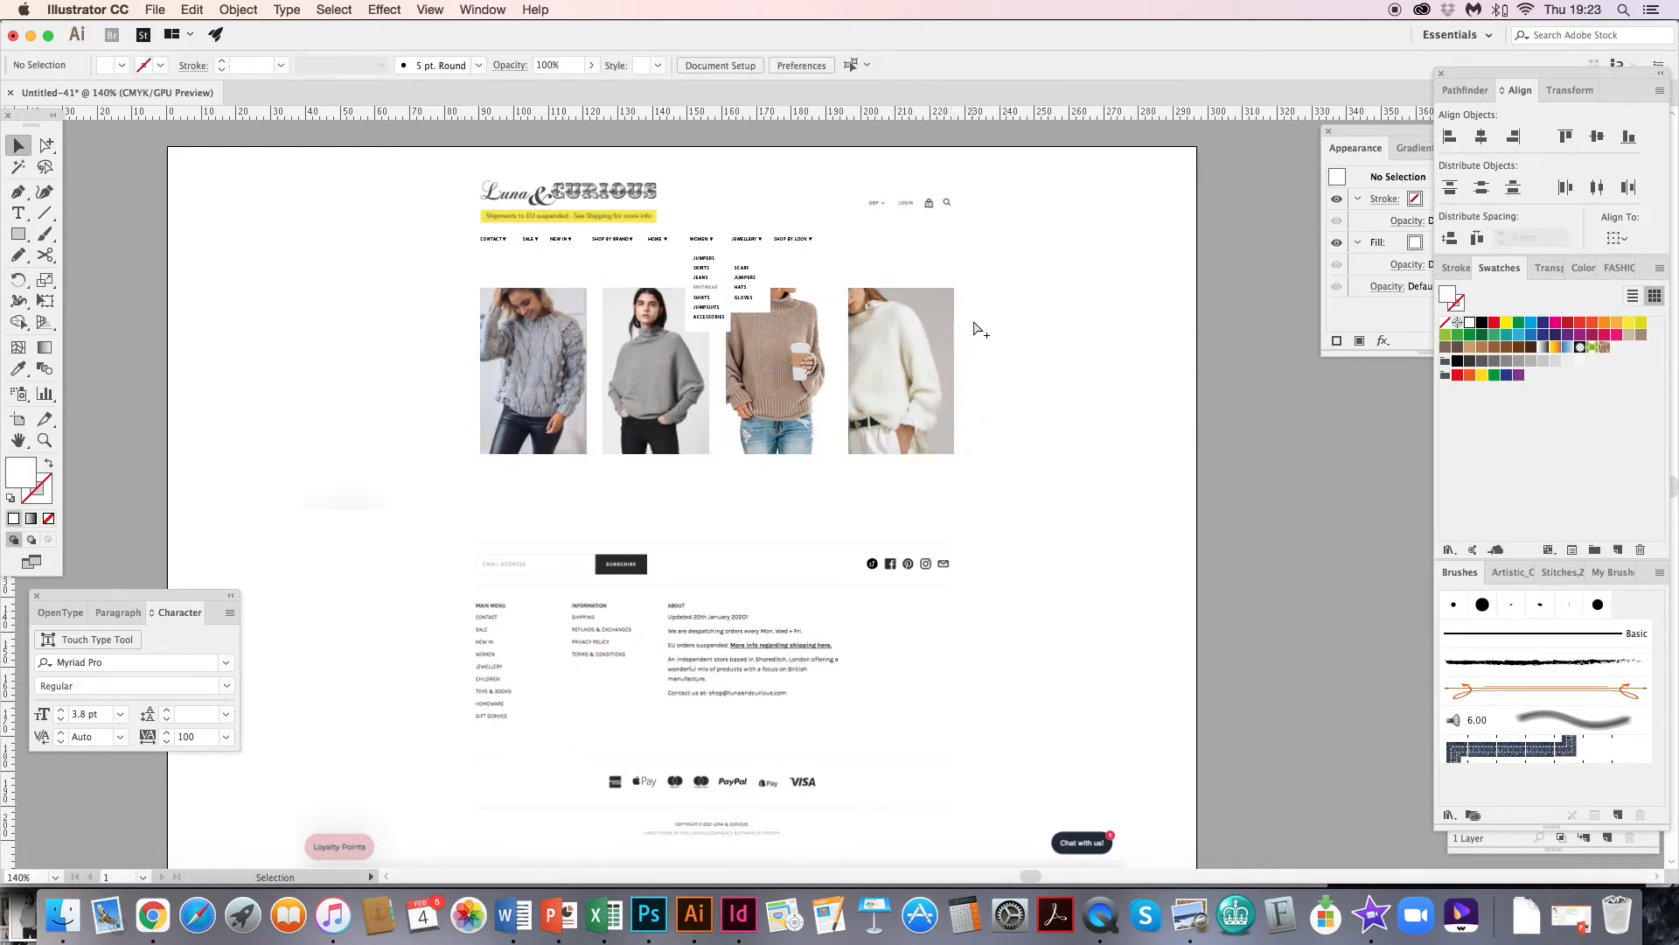
- Add a text area about 33 by 21 mm and place it directly beneath the cable knit jumper photo, aligned with the photo's left edge
key("super+plus")
key("super+plus")
key("super+plus")
left_click_drag(323, 499, 596, 585)
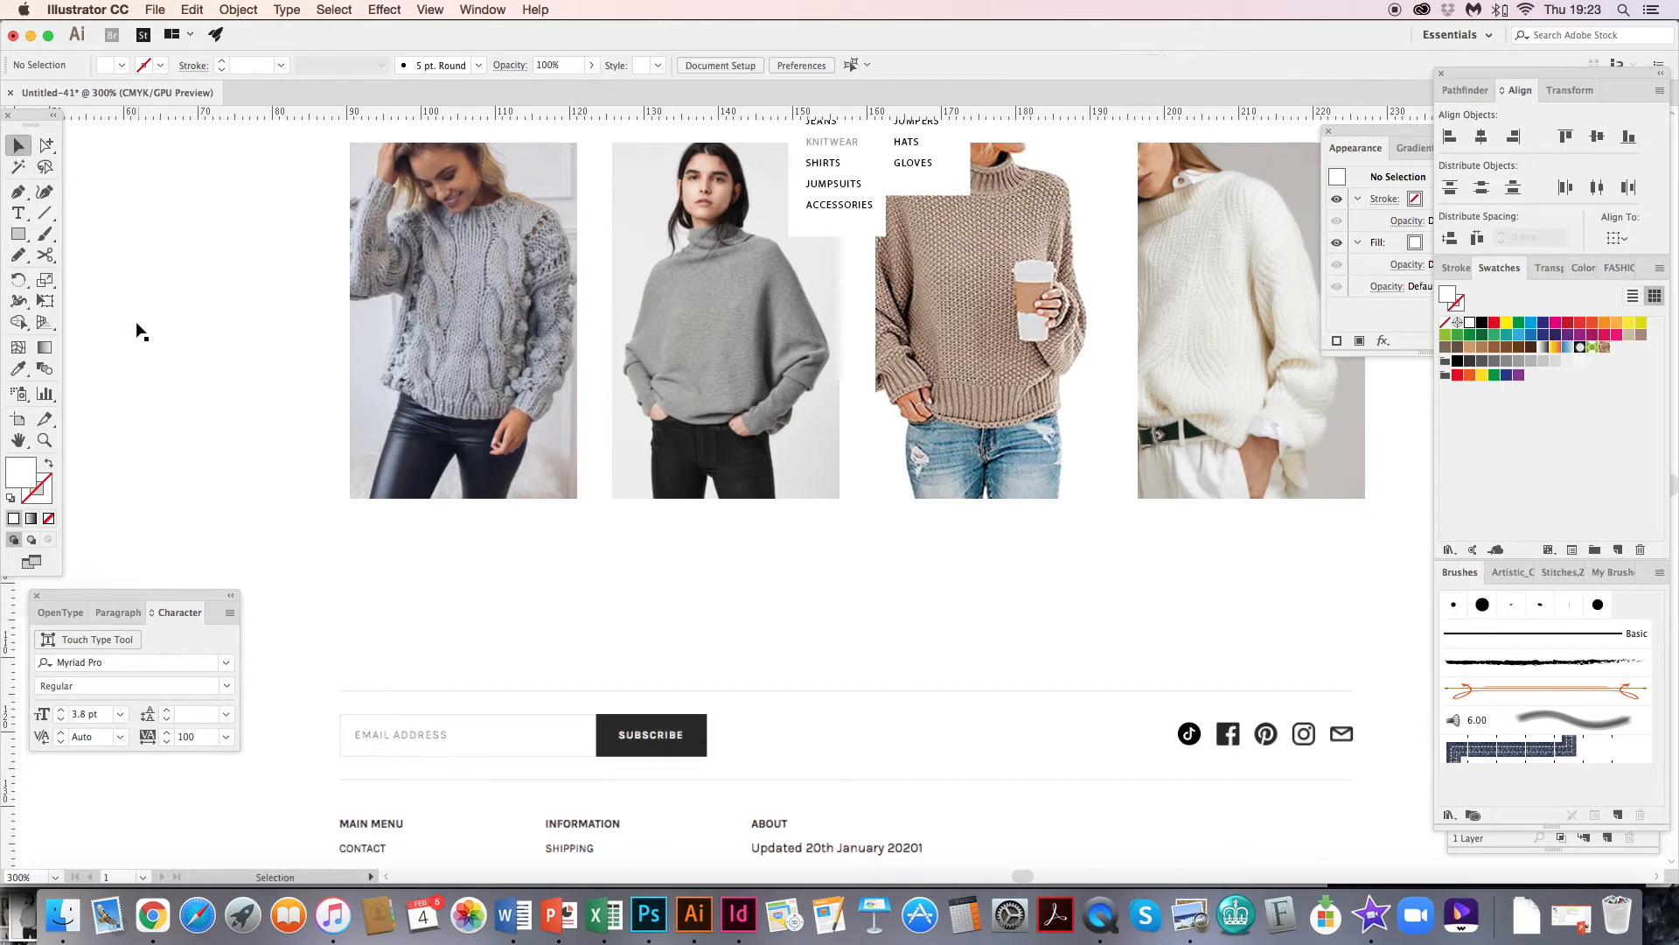
left_click(19, 213)
left_click_drag(252, 486, 521, 446)
left_click_drag(202, 392, 449, 551)
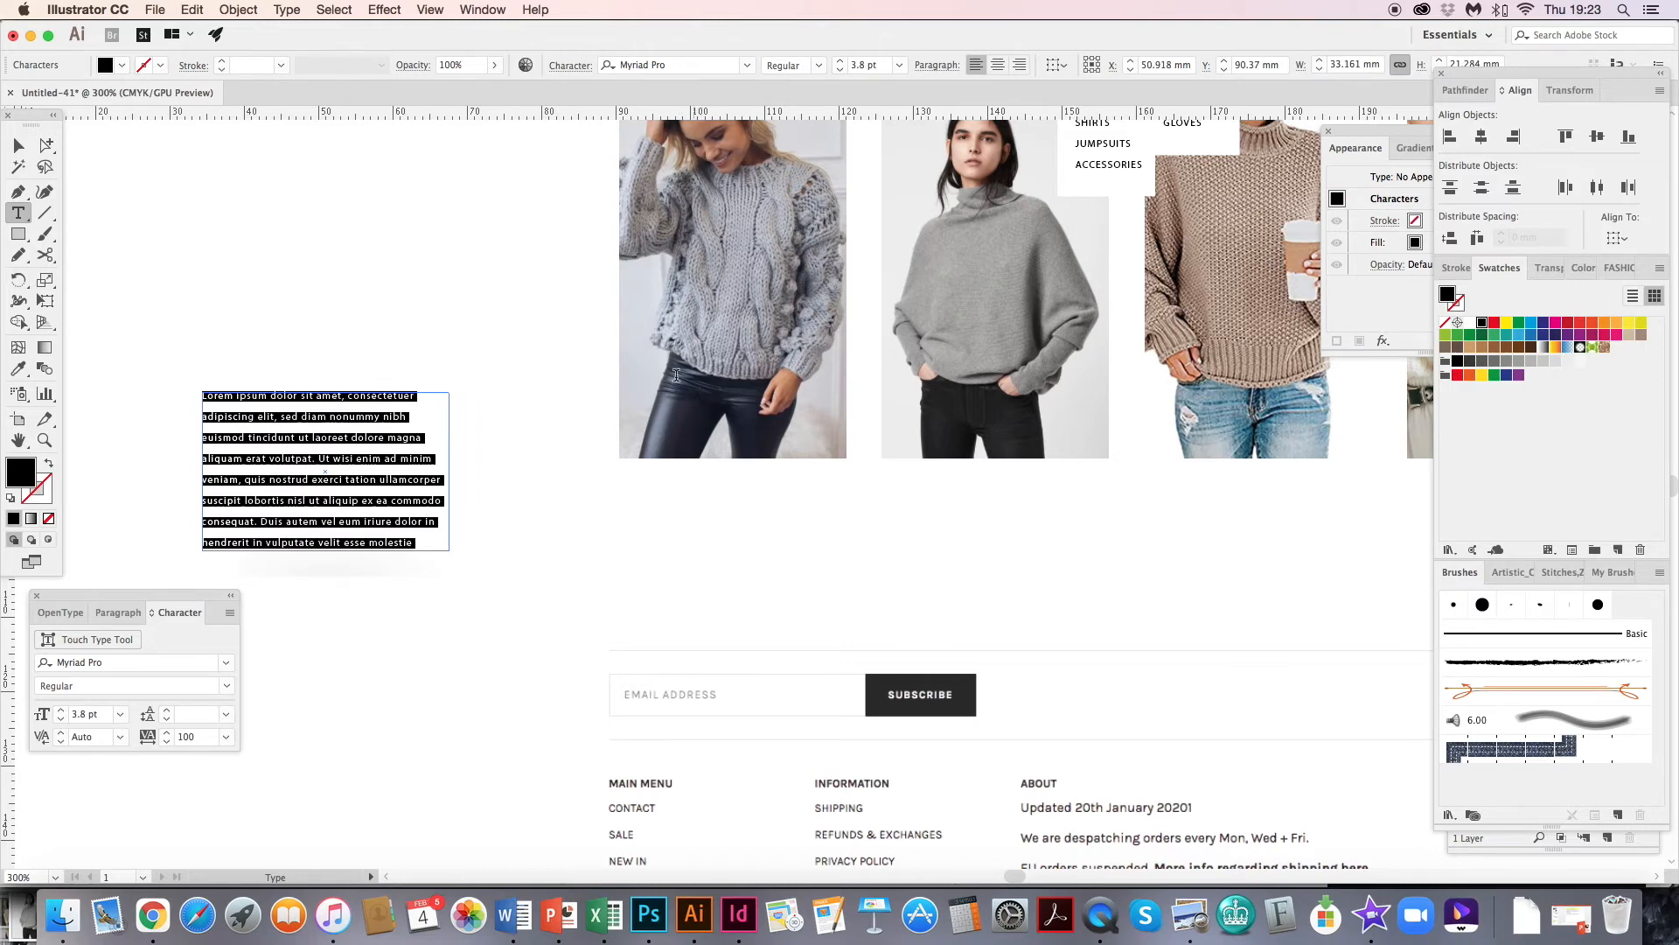
left_click(18, 145)
left_click_drag(221, 393, 636, 469)
left_click_drag(757, 541, 503, 632)
- Replace the placeholder text with CABLE KNIT JUMPER, £45.00, an empty line and ADD TO BASKET on separate lines
double_click(507, 630)
key("super+a")
type("CA")
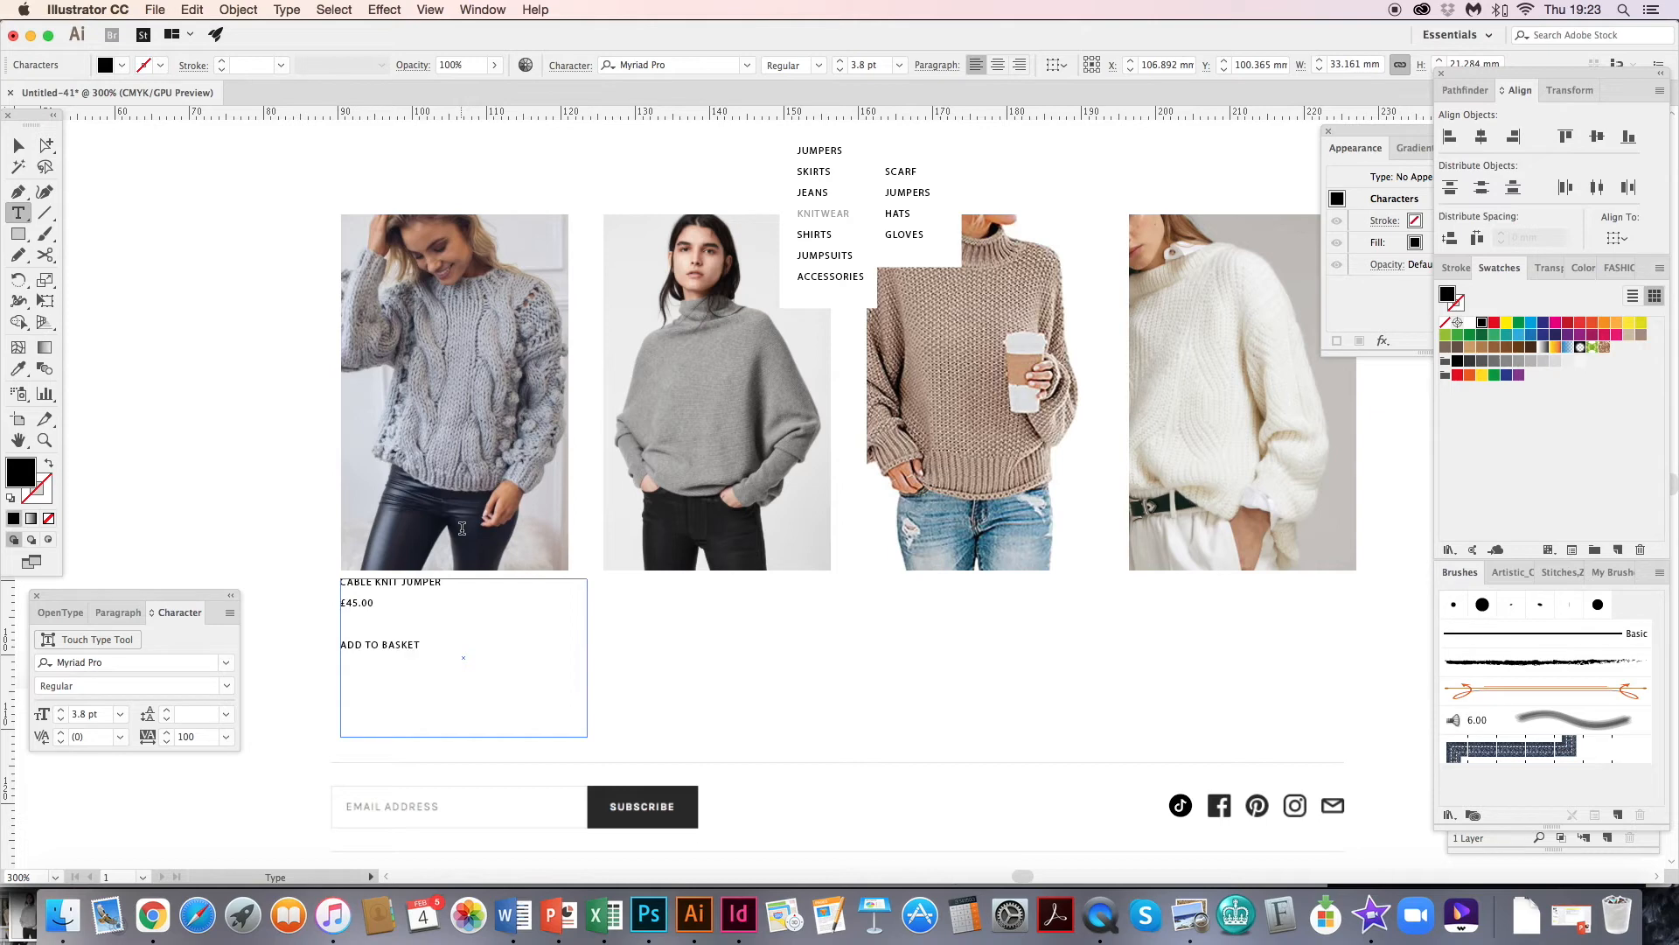
left_click(18, 145)
- Draw a horizontal line about 16.8 mm long between the £45.00 price and ADD TO BASKET
left_click(338, 534)
left_click_drag(289, 567, 356, 508)
left_click(45, 213)
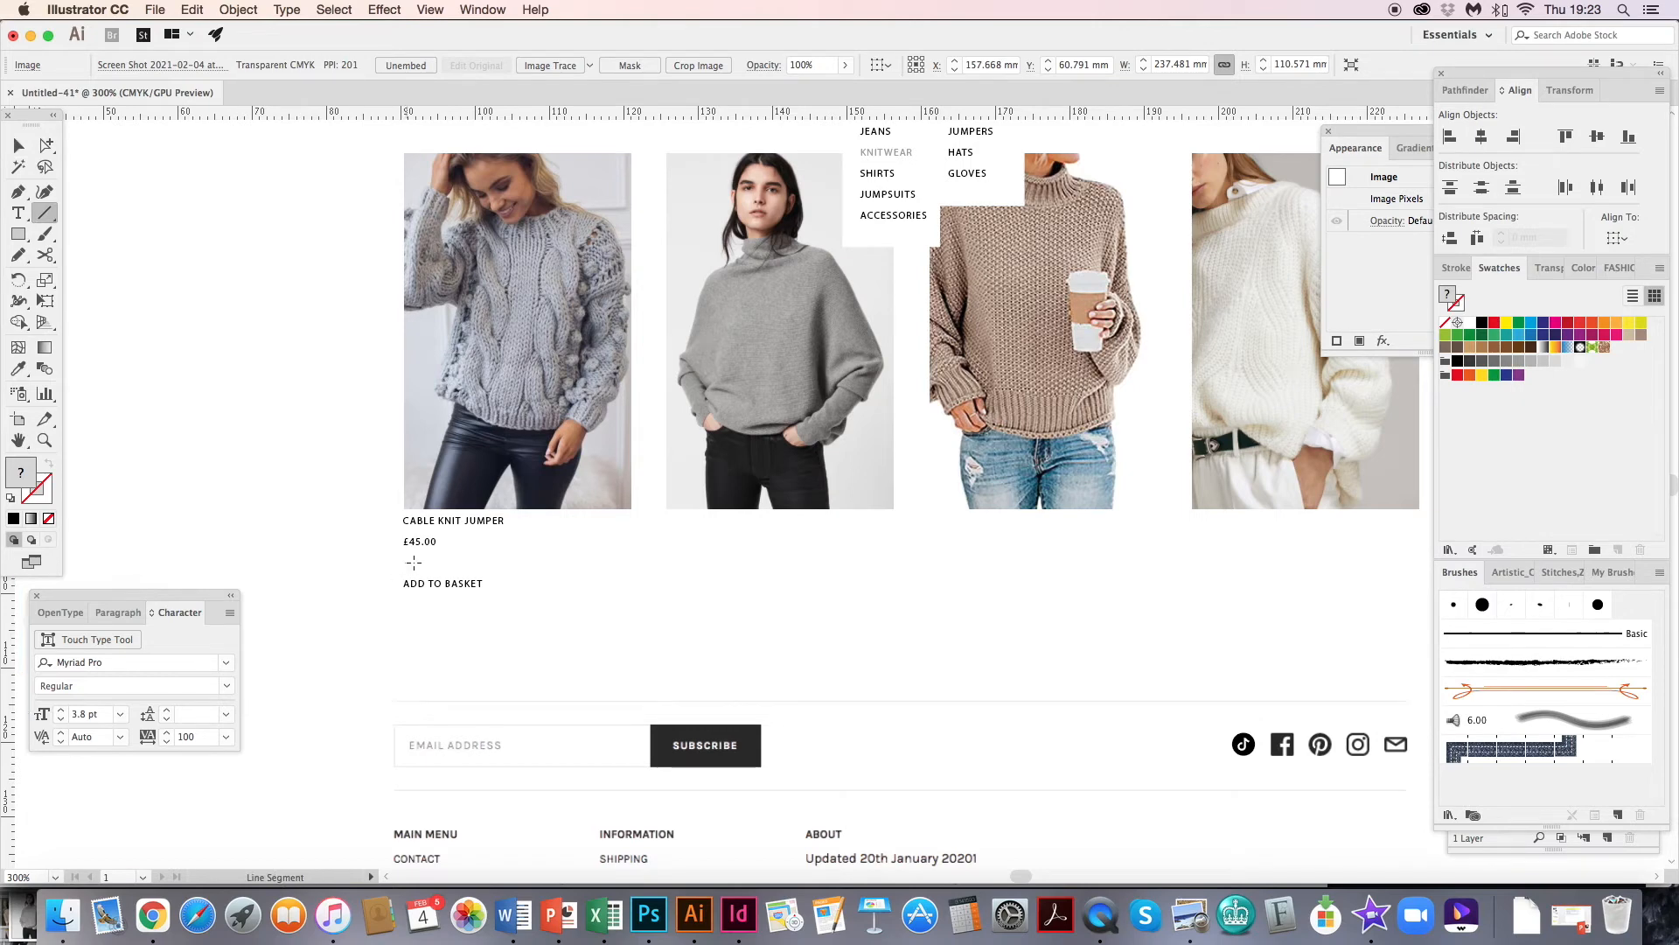
left_click_drag(534, 571, 531, 563)
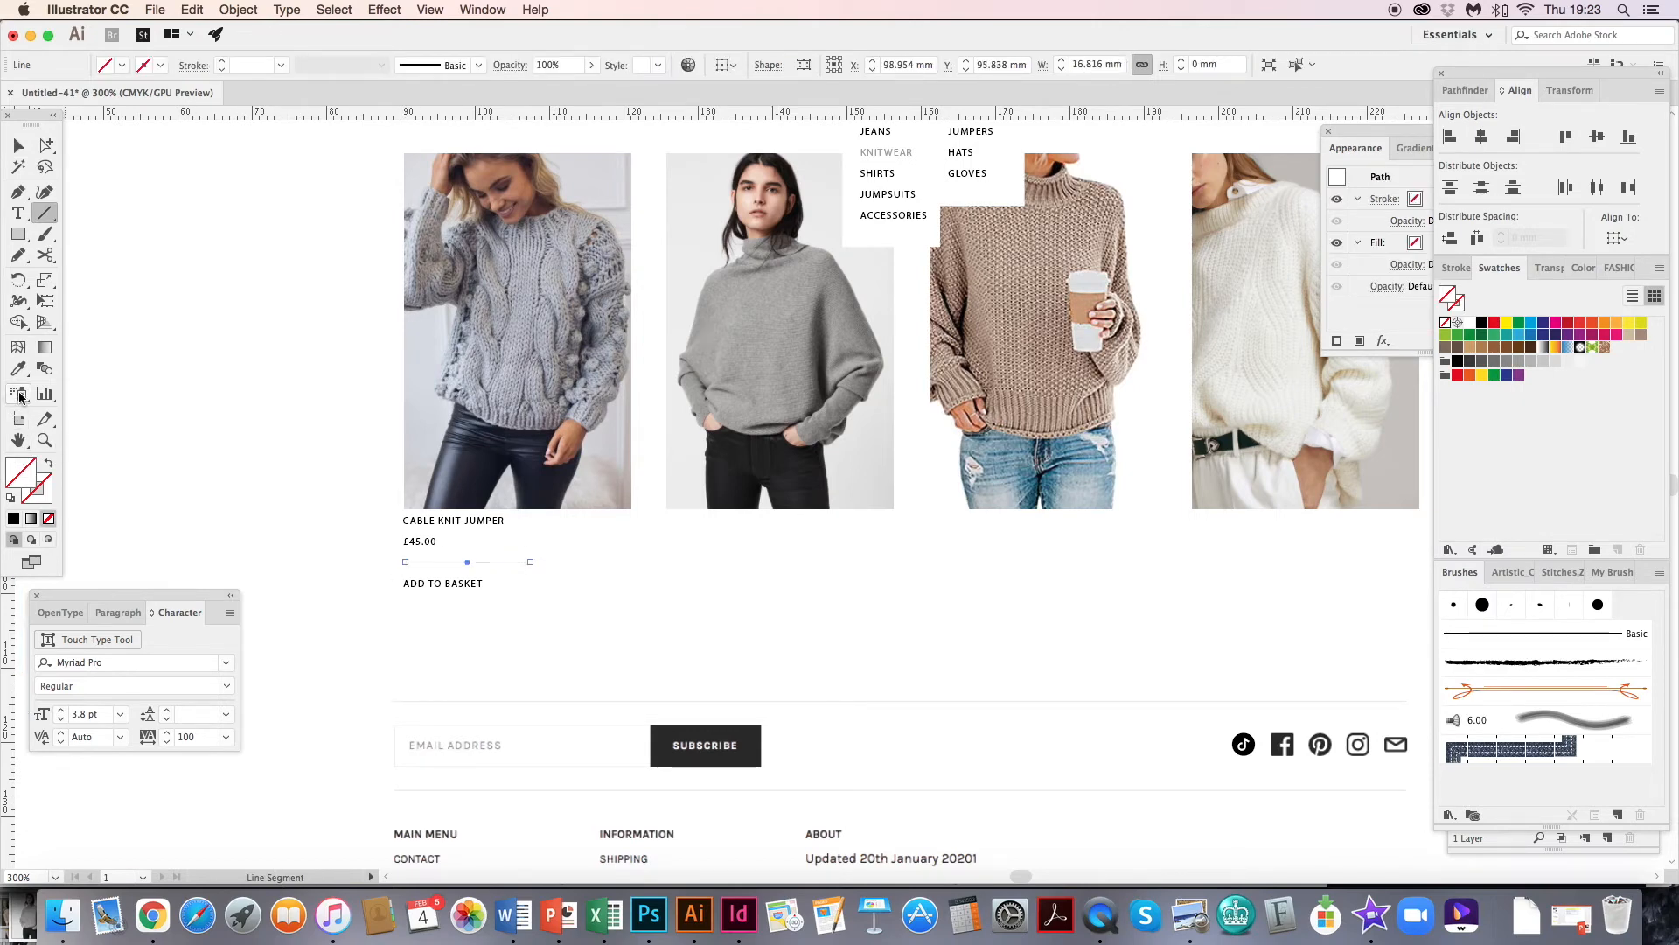
- Give the divider line a black stroke with a weight of 0.25 pt
left_click(13, 518)
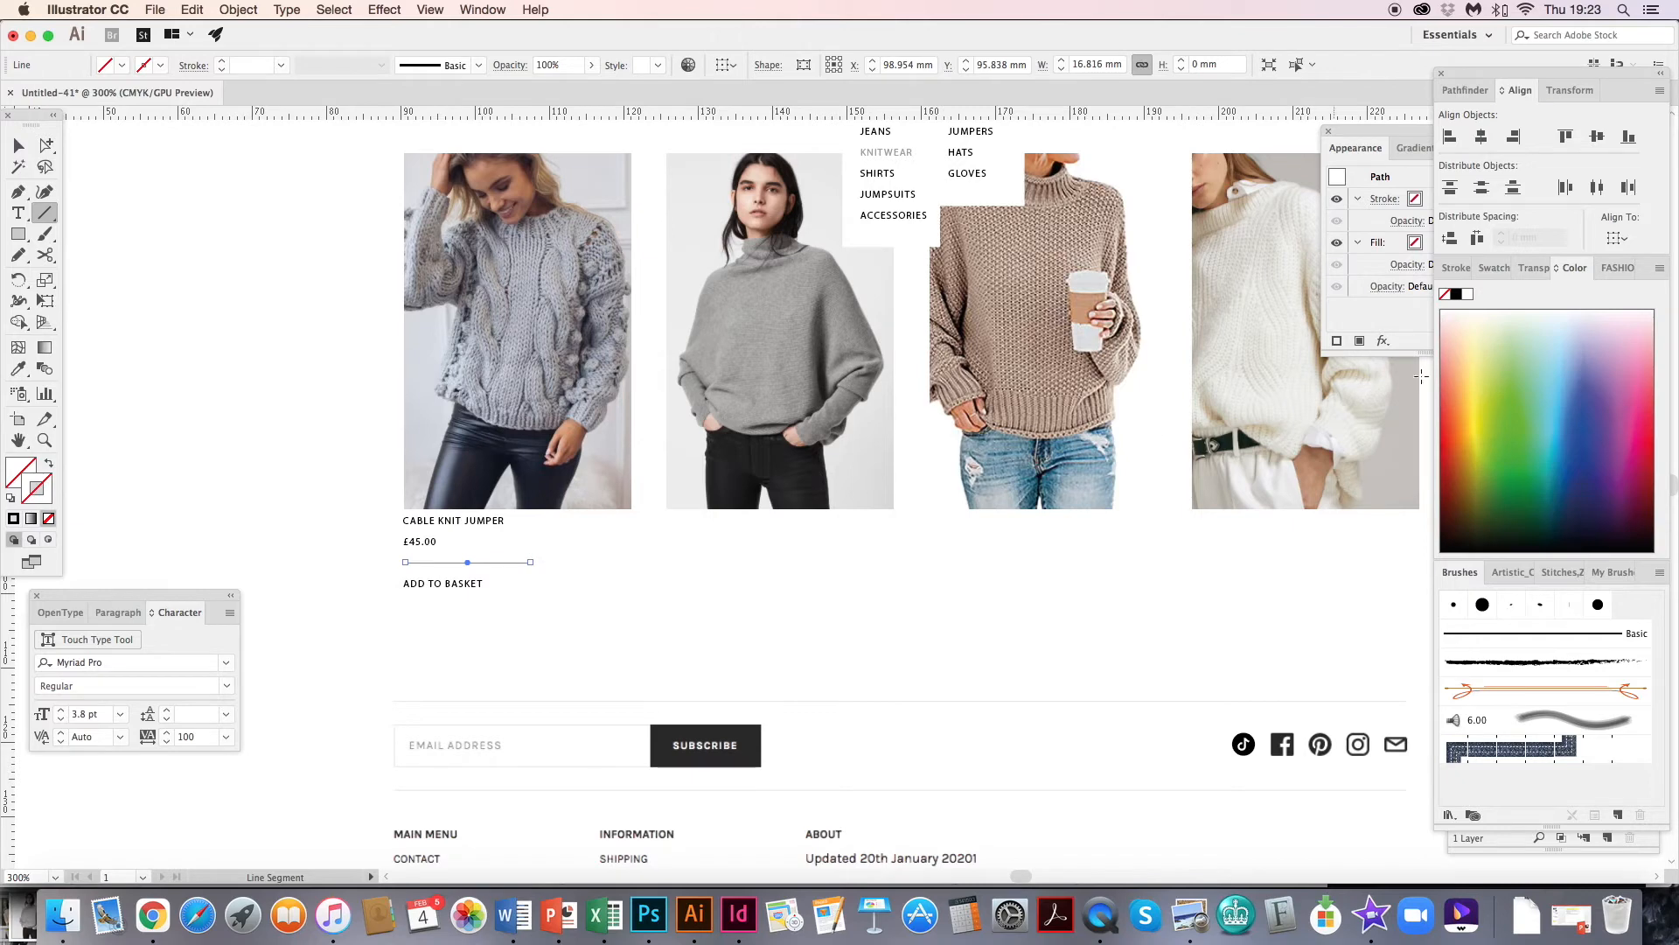
left_click(1494, 268)
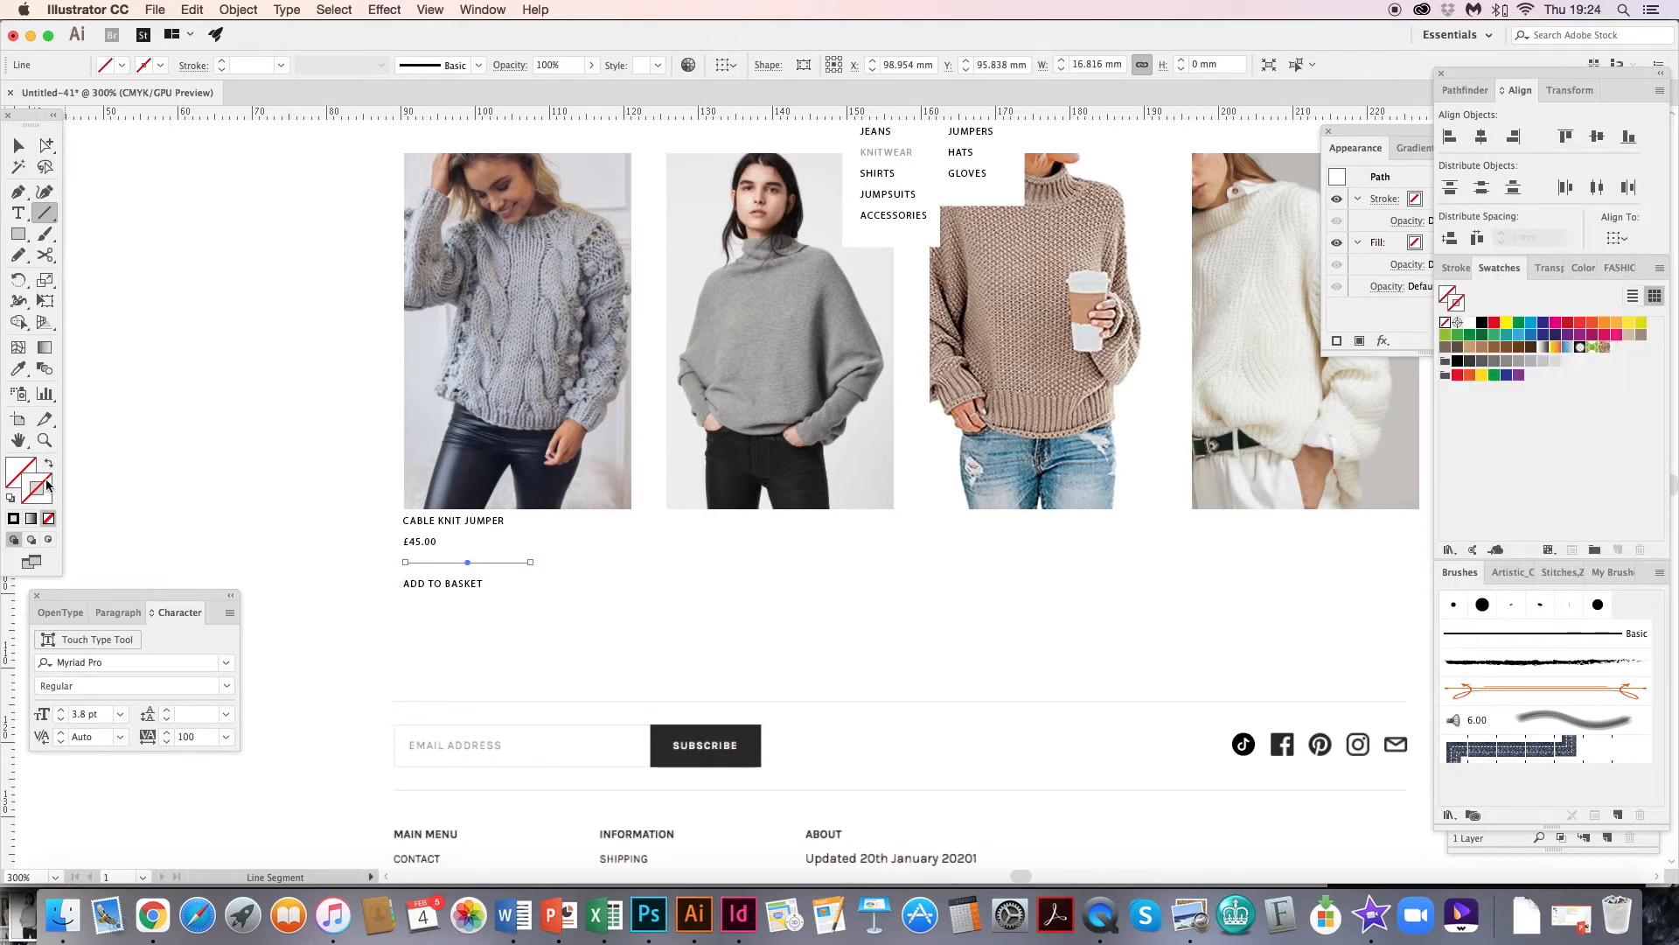
left_click(1482, 323)
left_click(1468, 270)
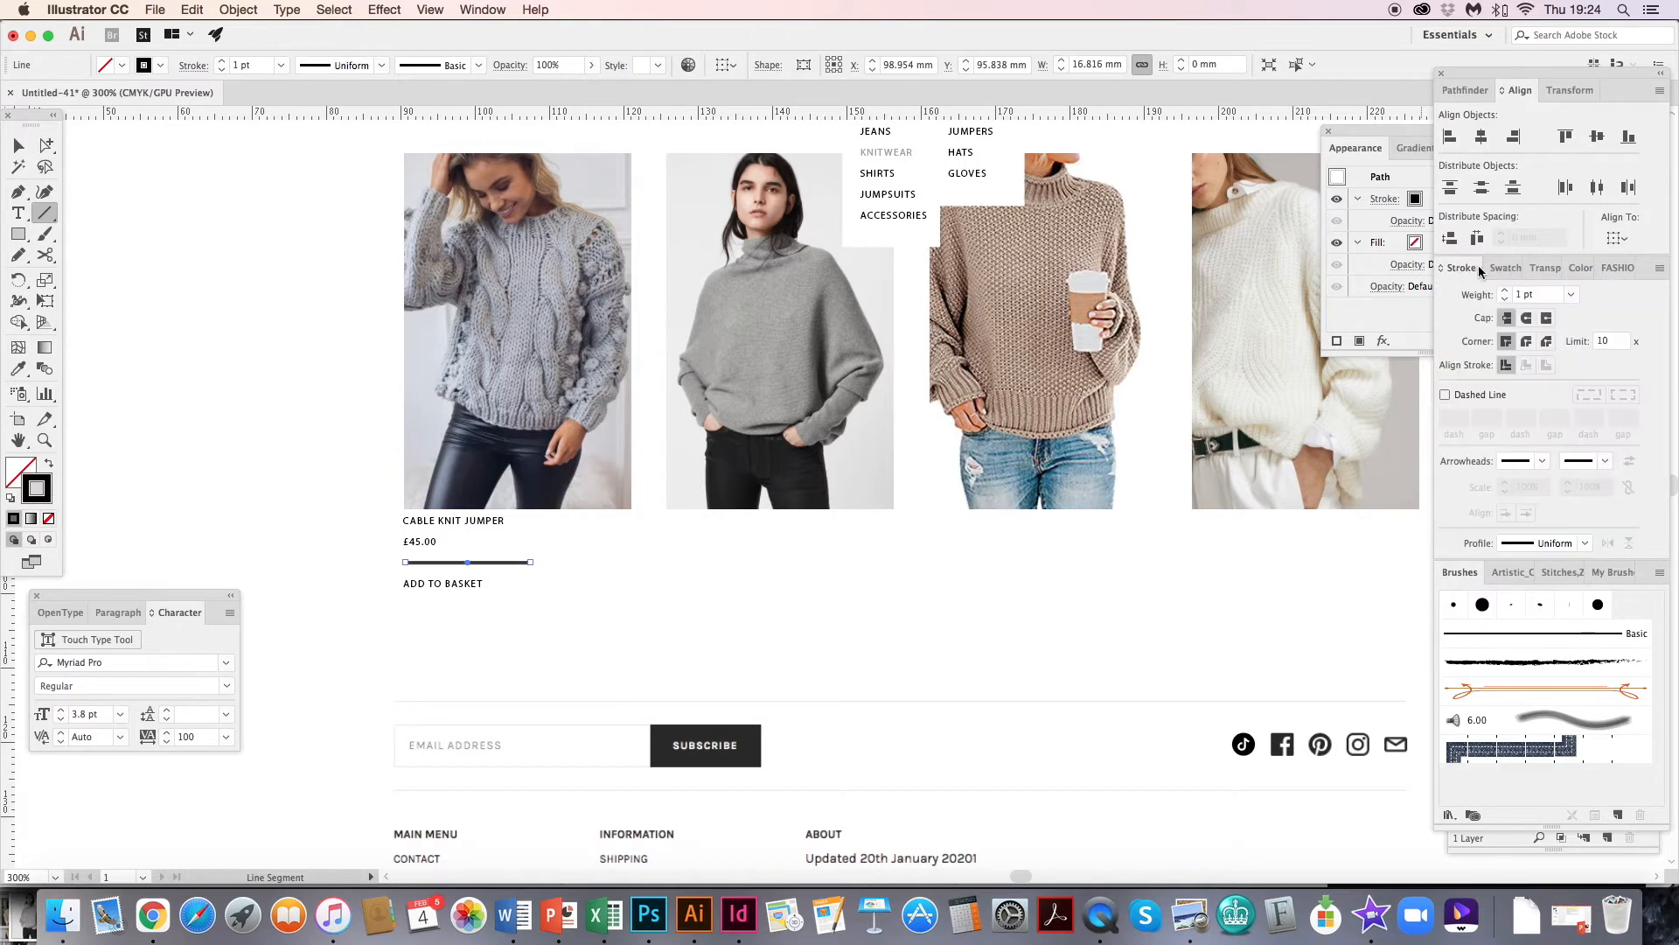
left_click(1573, 297)
left_click(1587, 312)
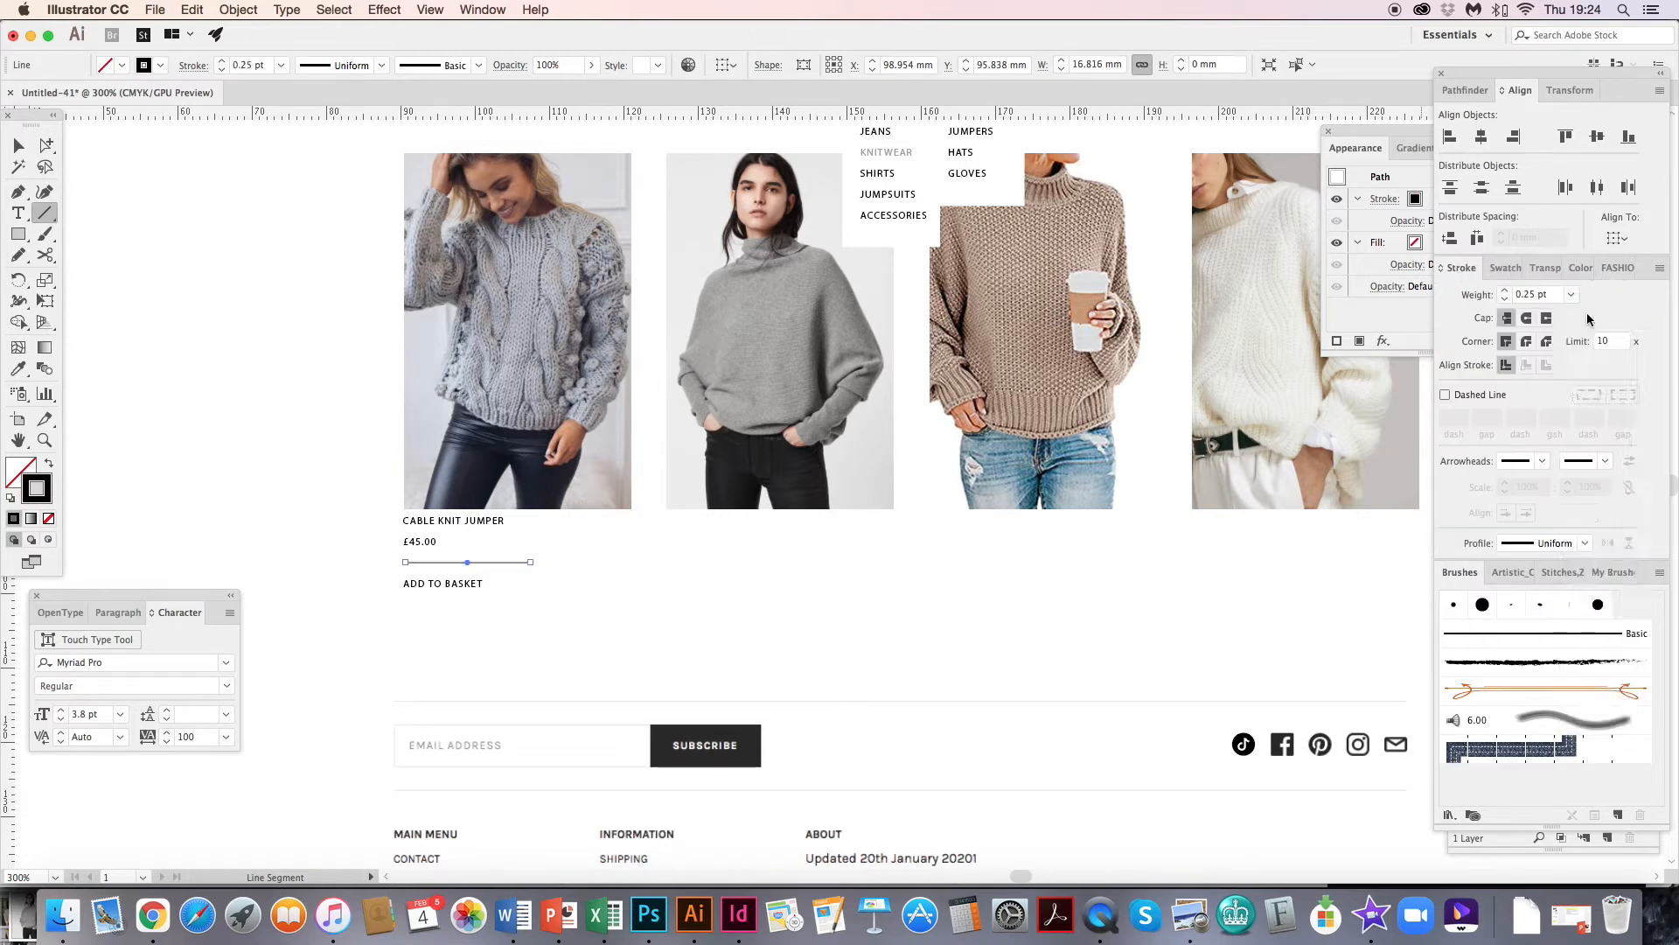
- Shift the divider line slightly to about X 98.82 mm, Y 96.01 mm, in line with the text's left edge
left_click(47, 147)
key("super+plus")
key("super+plus")
key("super+plus")
left_click_drag(842, 492, 840, 495)
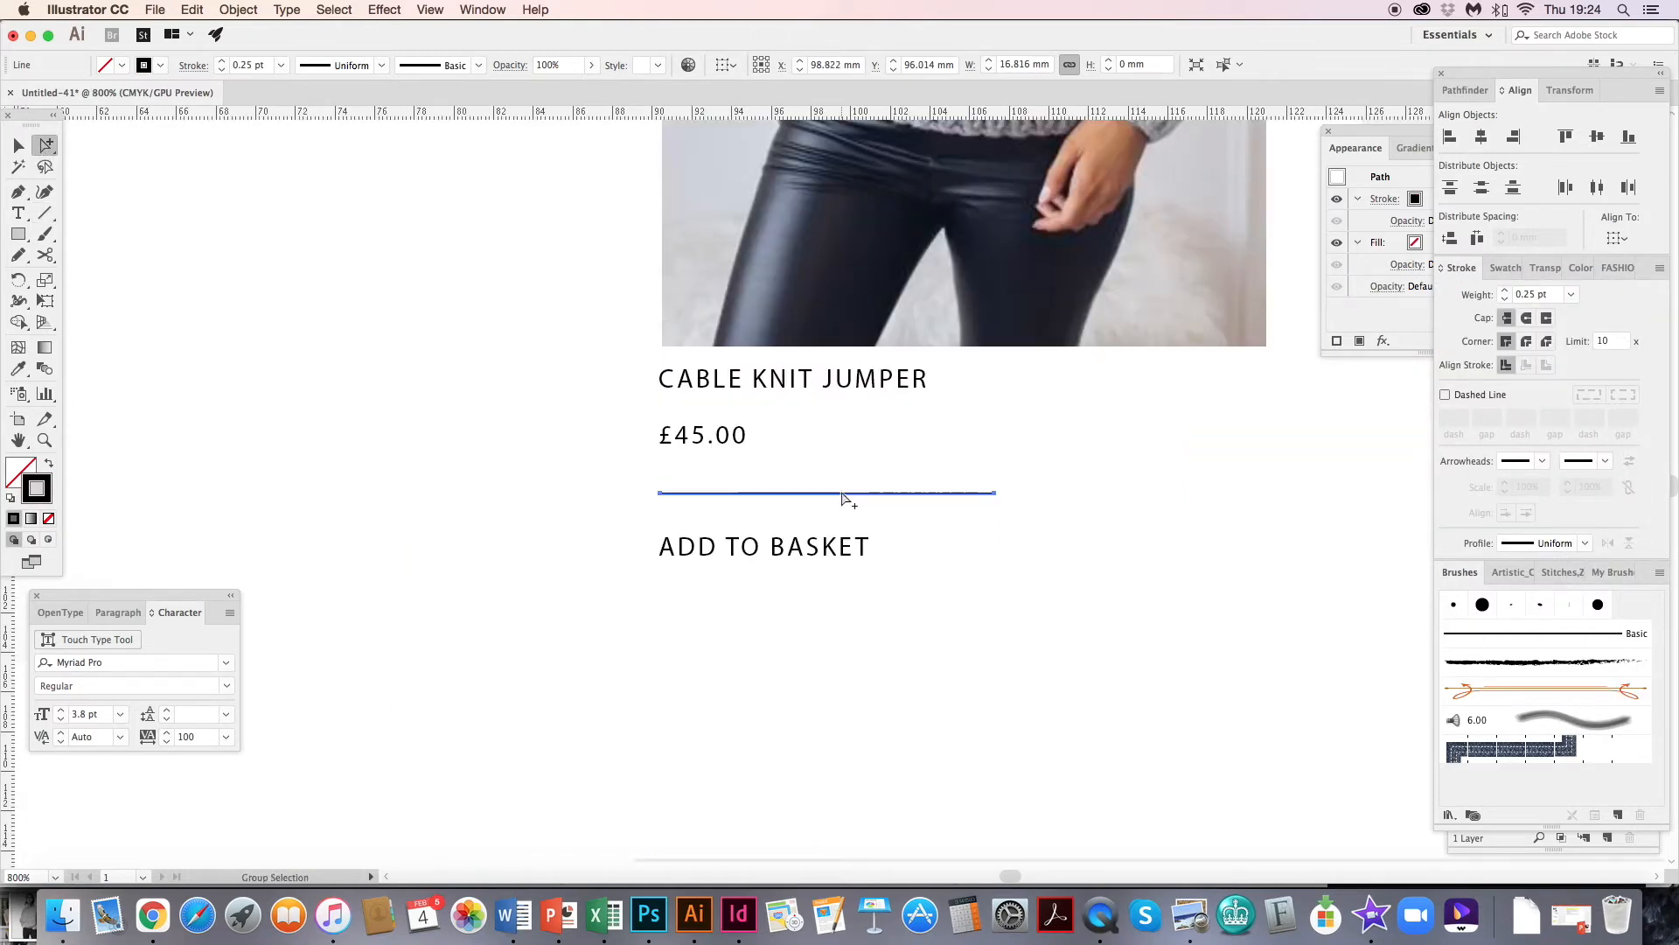
- Duplicate the product text and its divider line beneath the second, third and fourth knitwear photos
key("super+minus")
key("super+minus")
key("super+minus")
key("super+minus")
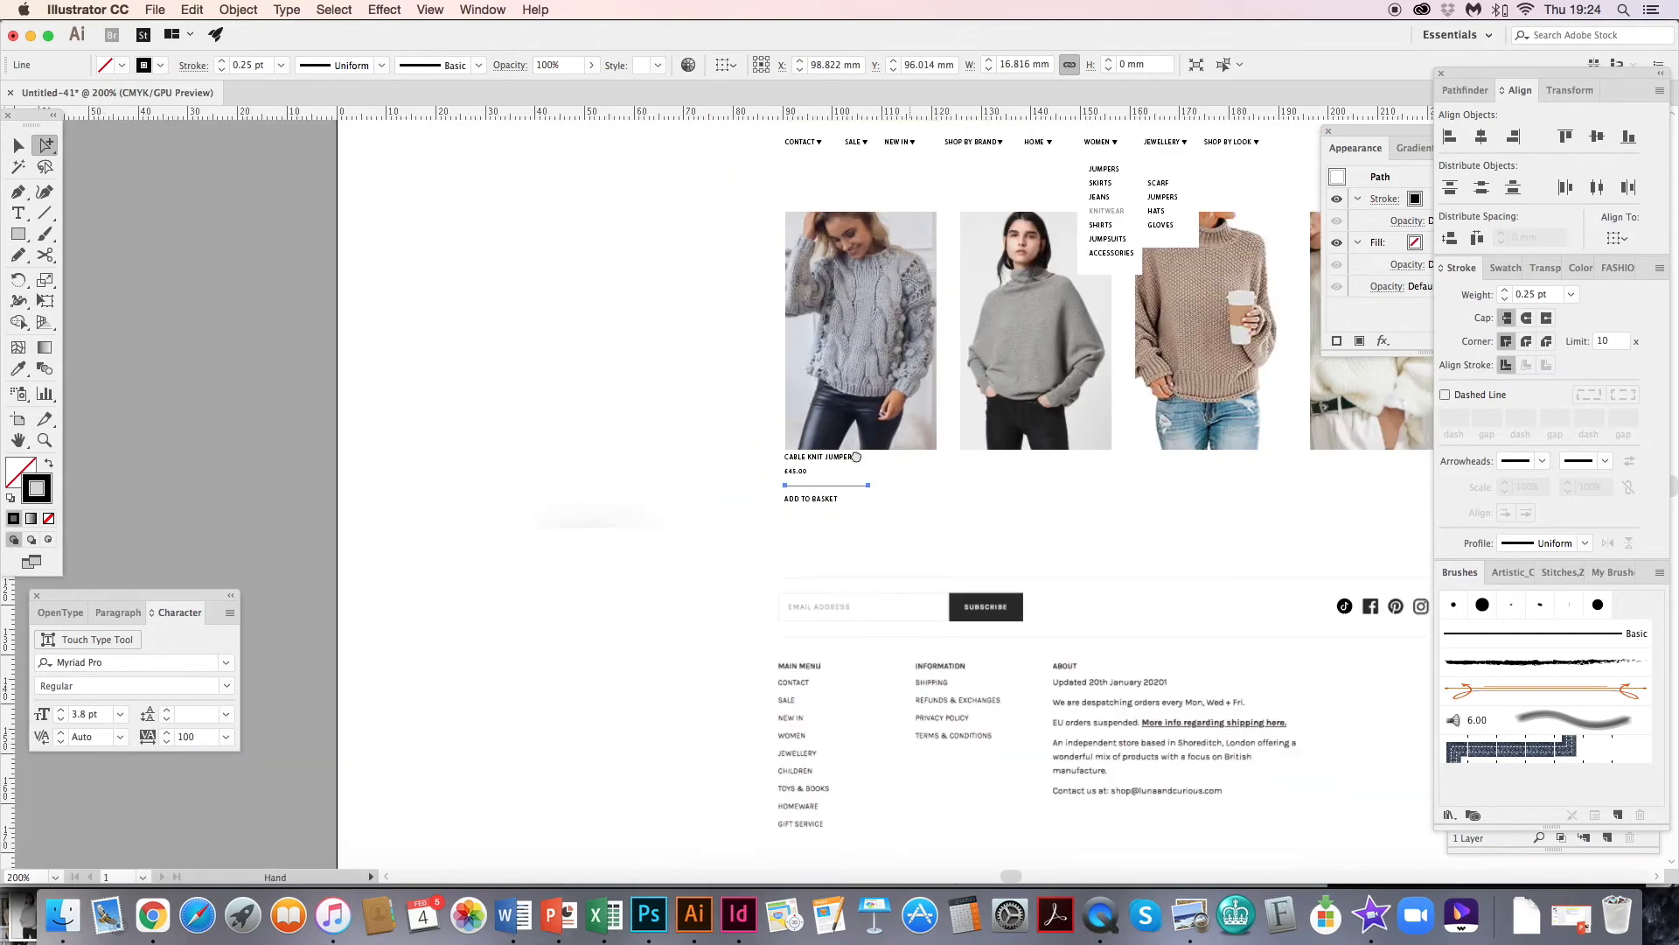
left_click_drag(903, 405, 492, 466)
key("v")
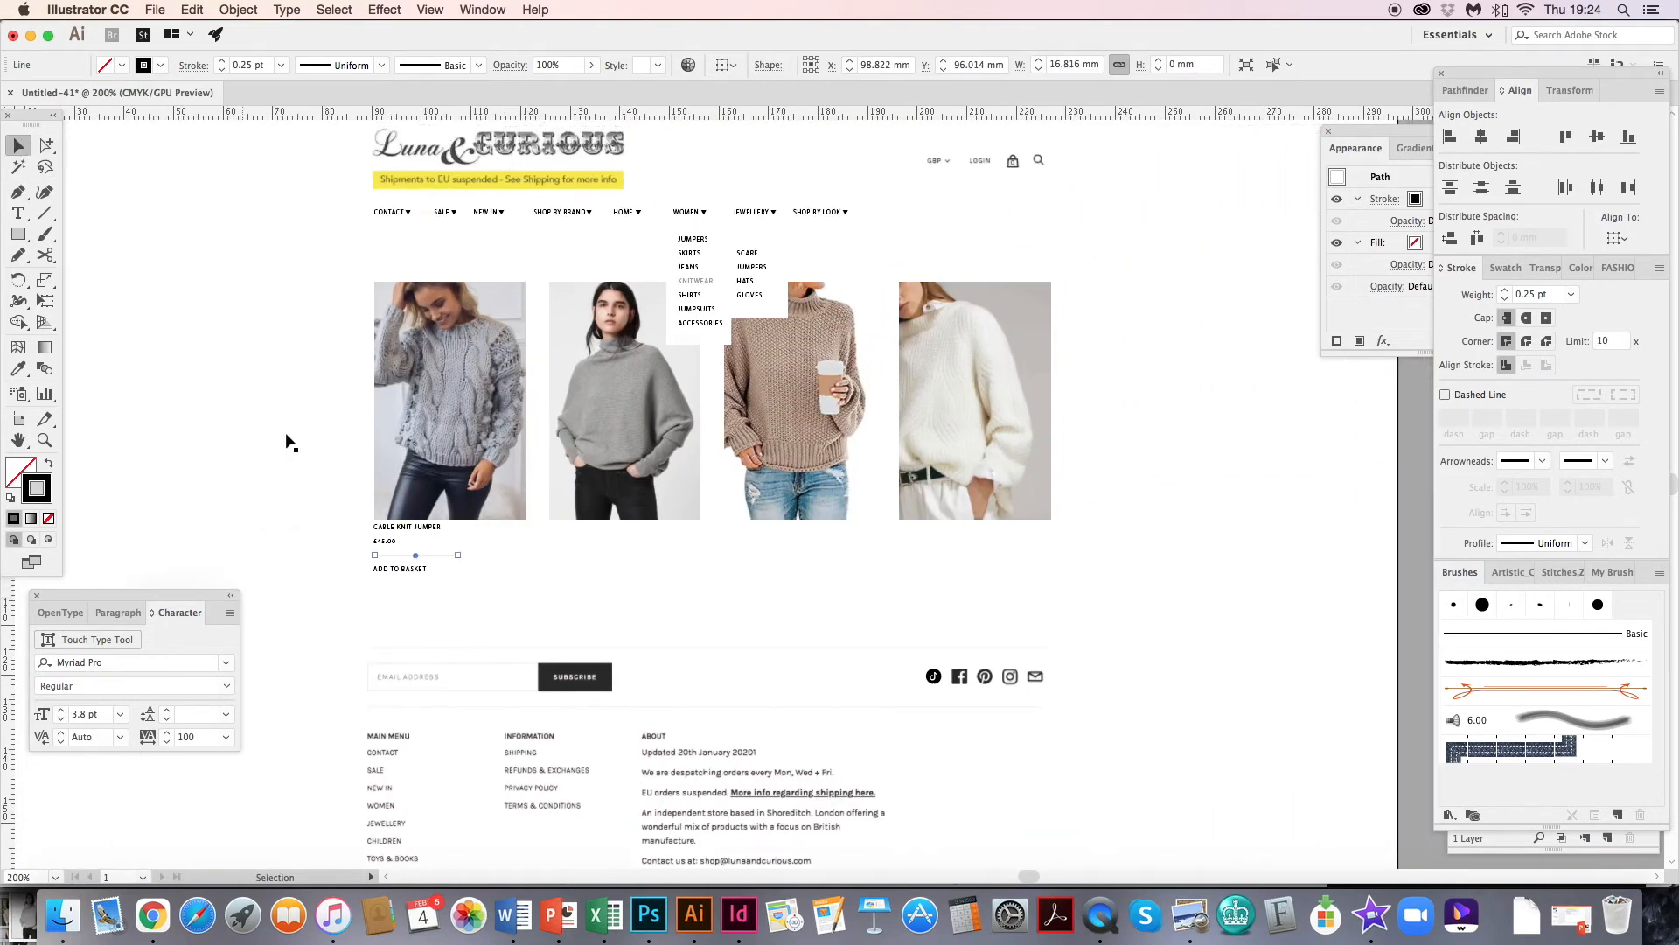
left_click(390, 530, "shift")
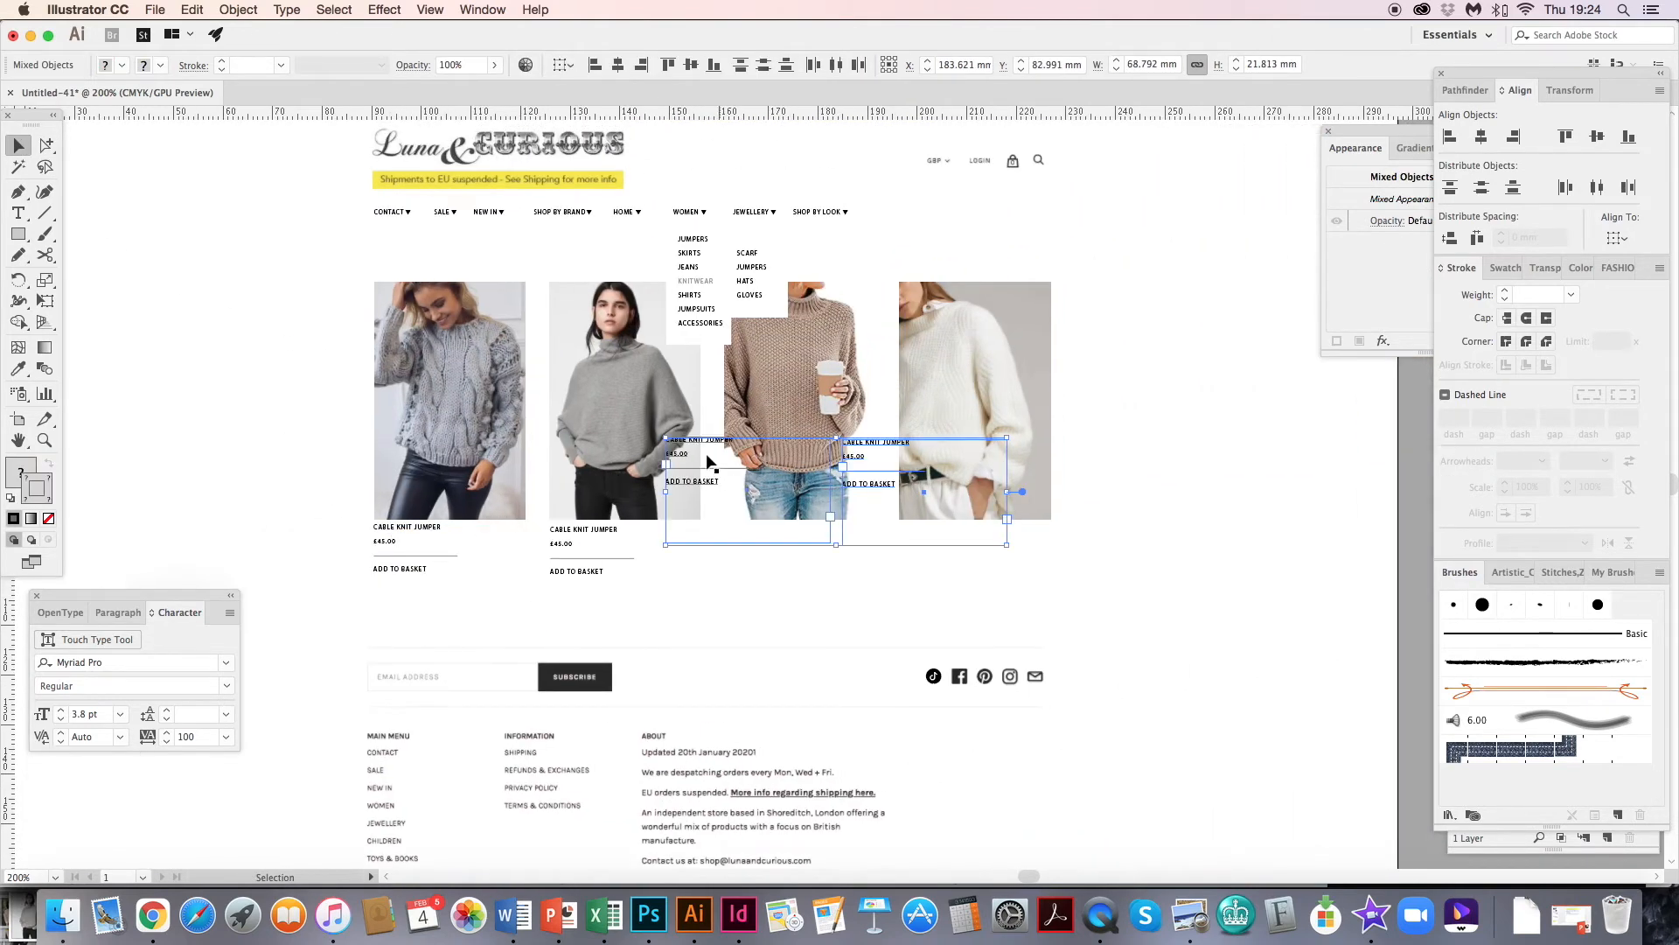
left_click_drag(699, 441, 758, 535)
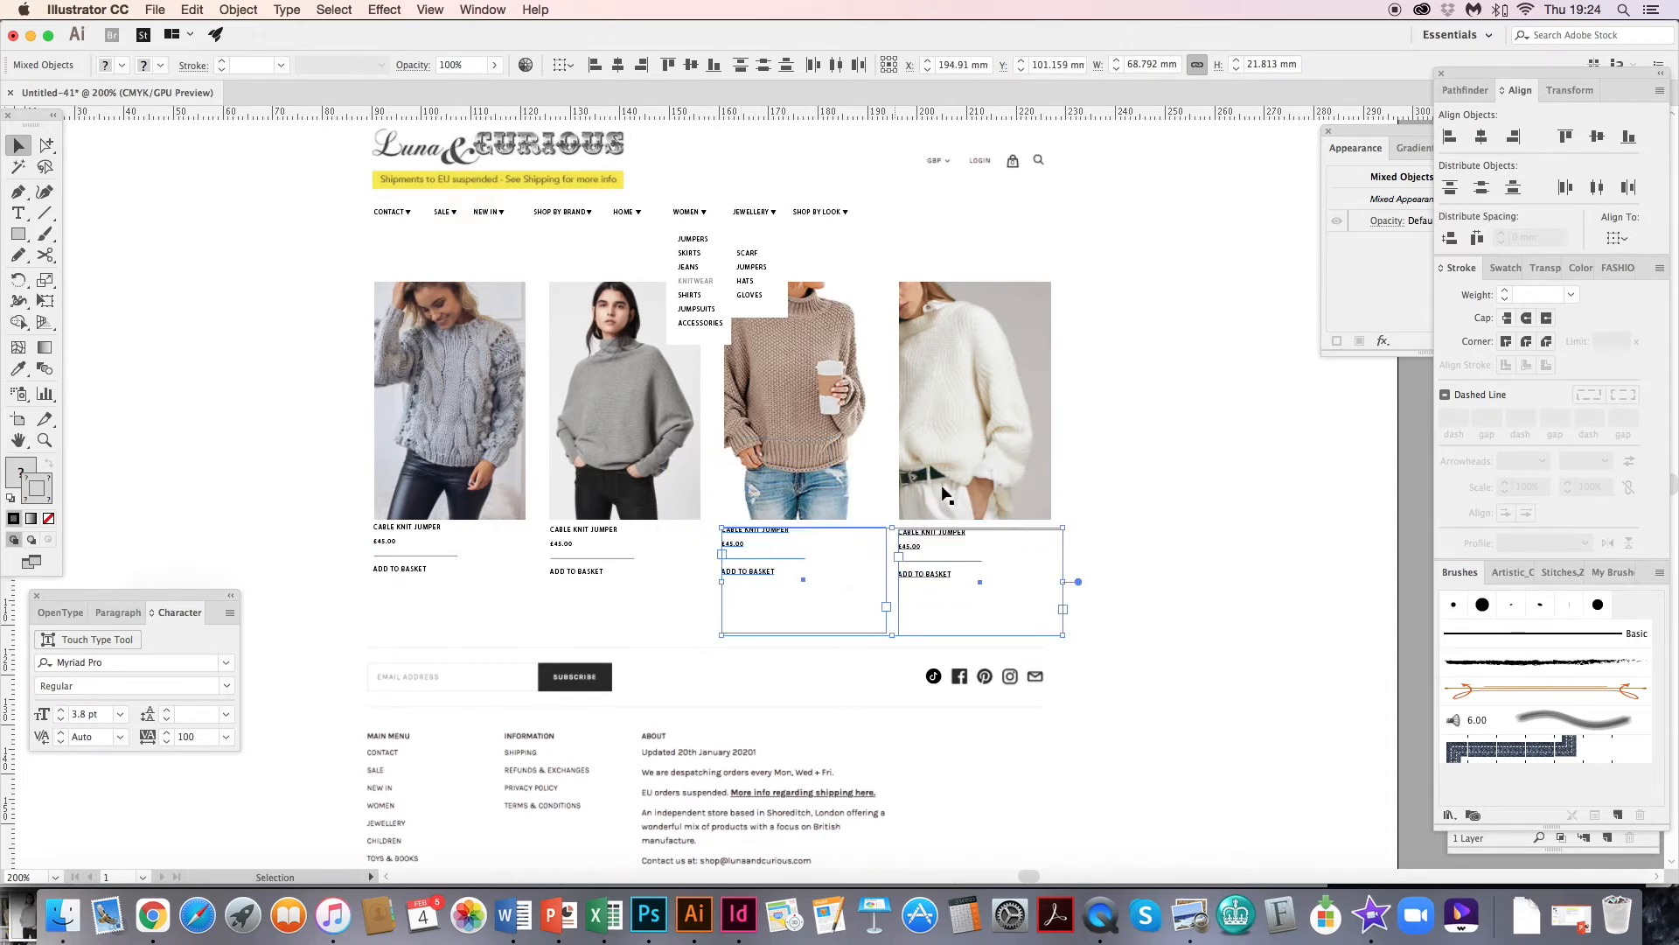
left_click(1104, 461)
- Align the top edges of the four product text blocks under the photos, dismissing the iCloud password prompt without logging in
left_click(924, 511)
key("super+shift+a")
left_click(927, 530)
left_click(737, 528, "shift")
left_click(585, 529, "shift")
left_click(416, 531, "shift")
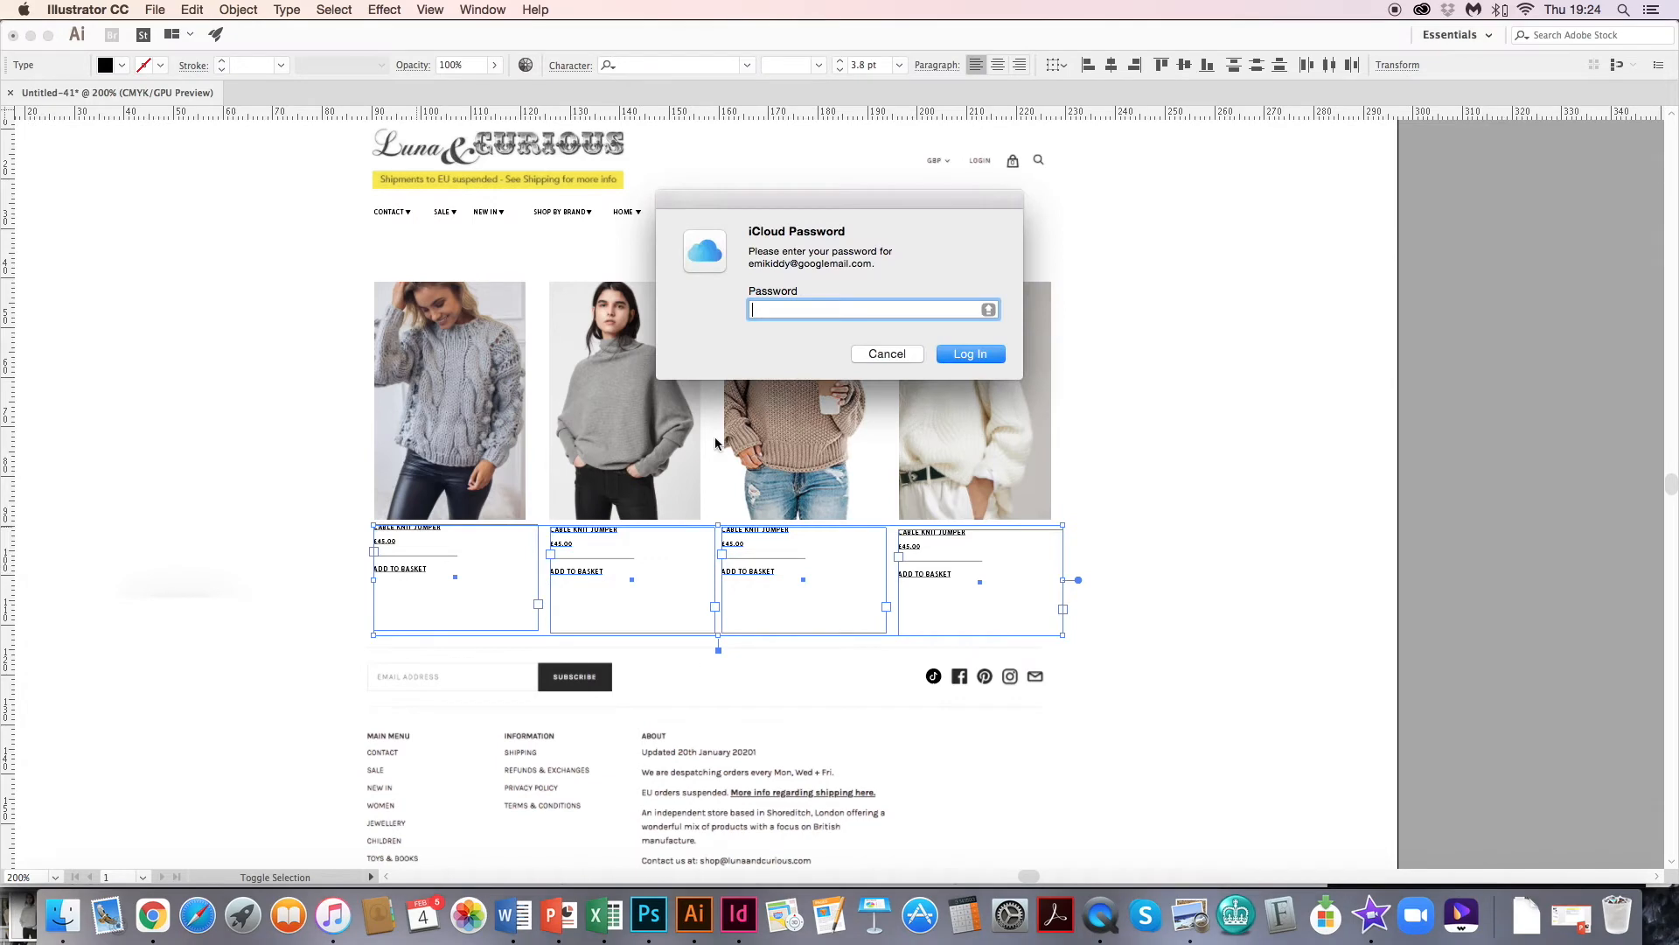
left_click(886, 356)
left_click(754, 534)
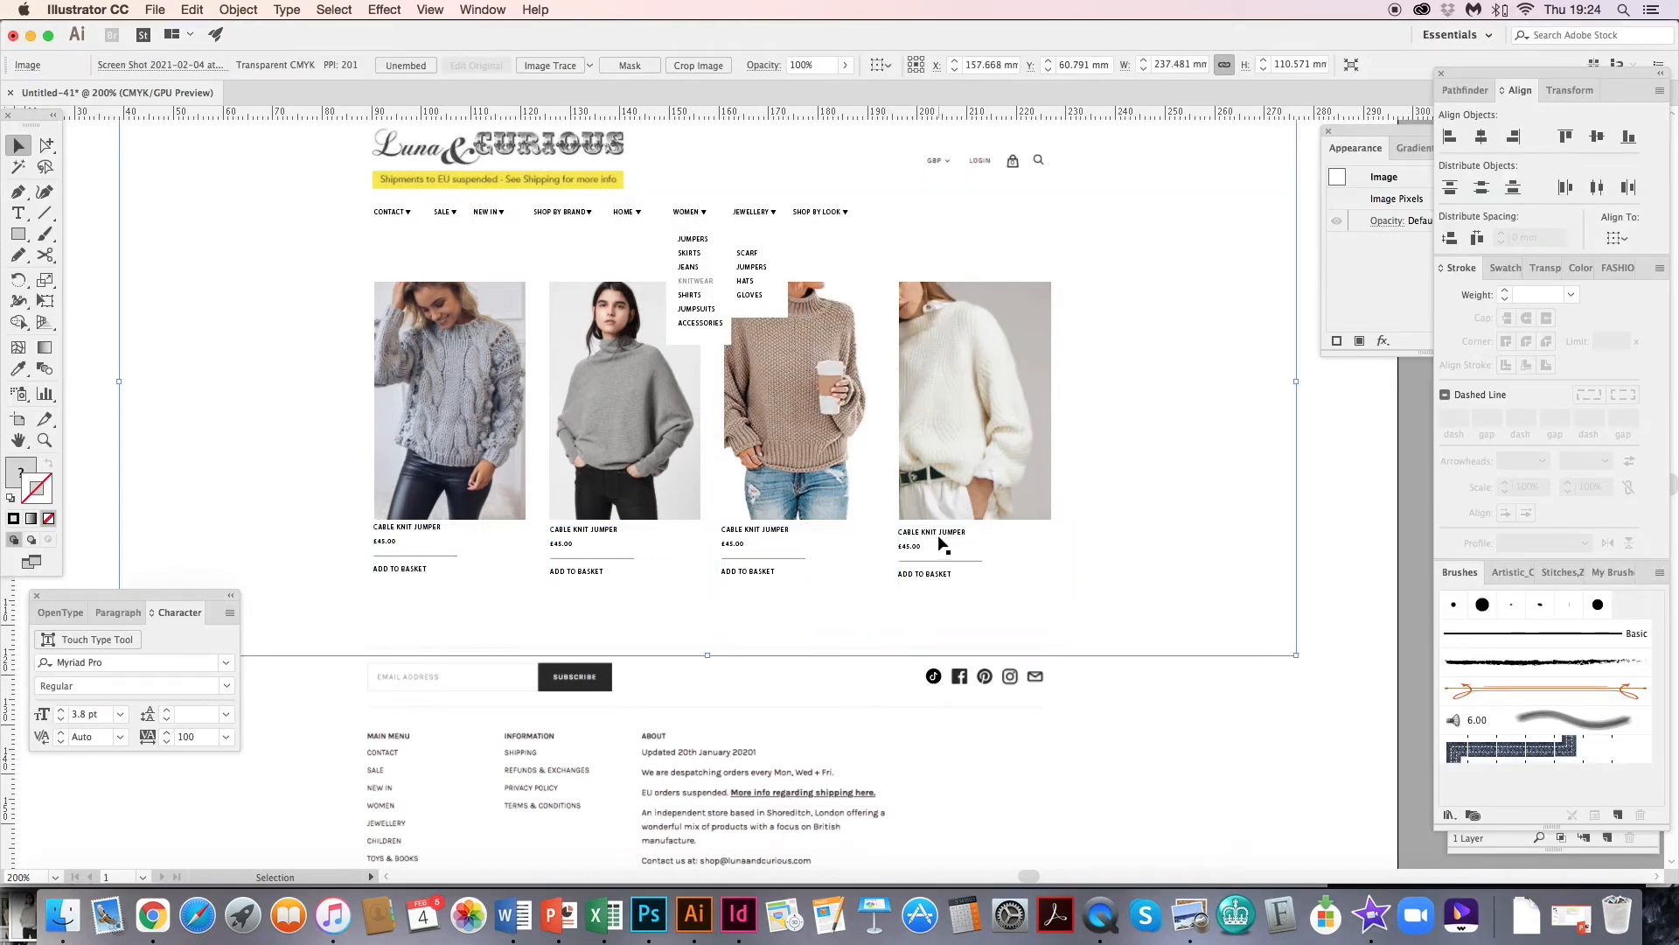
left_click(756, 532, "shift")
left_click(613, 536, "shift")
left_click(416, 535, "shift")
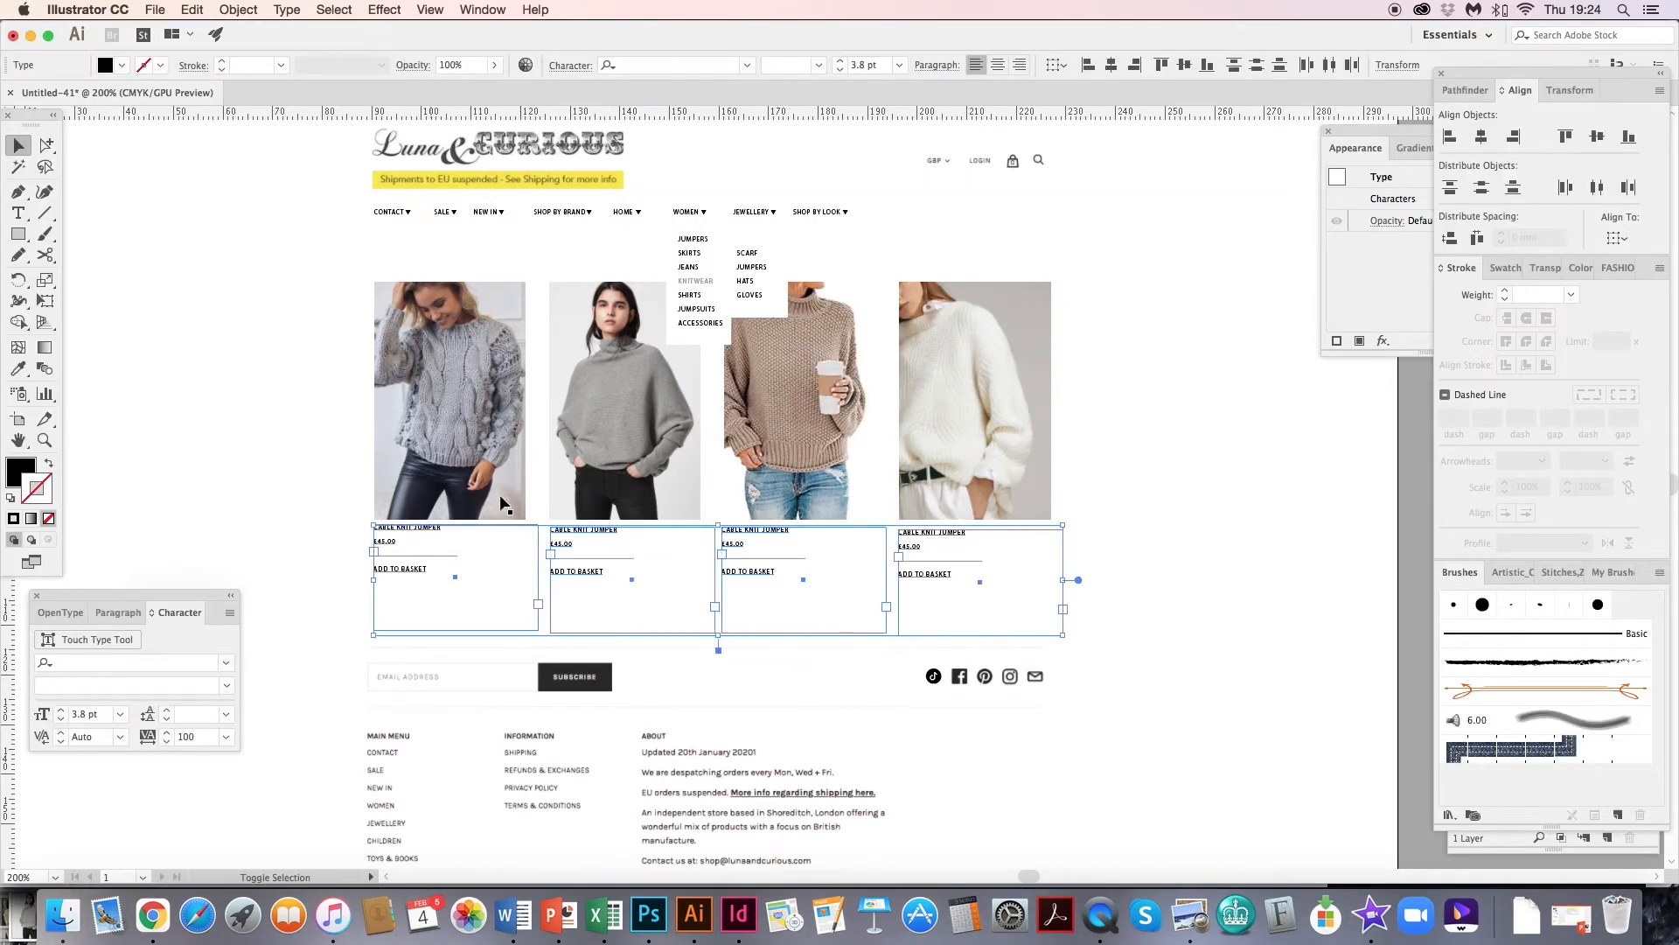
left_click(1565, 137)
- Align the four divider lines above ADD TO BASKET at Y 96.014 mm, deselect them and fit the artboard in the window
left_click(46, 145)
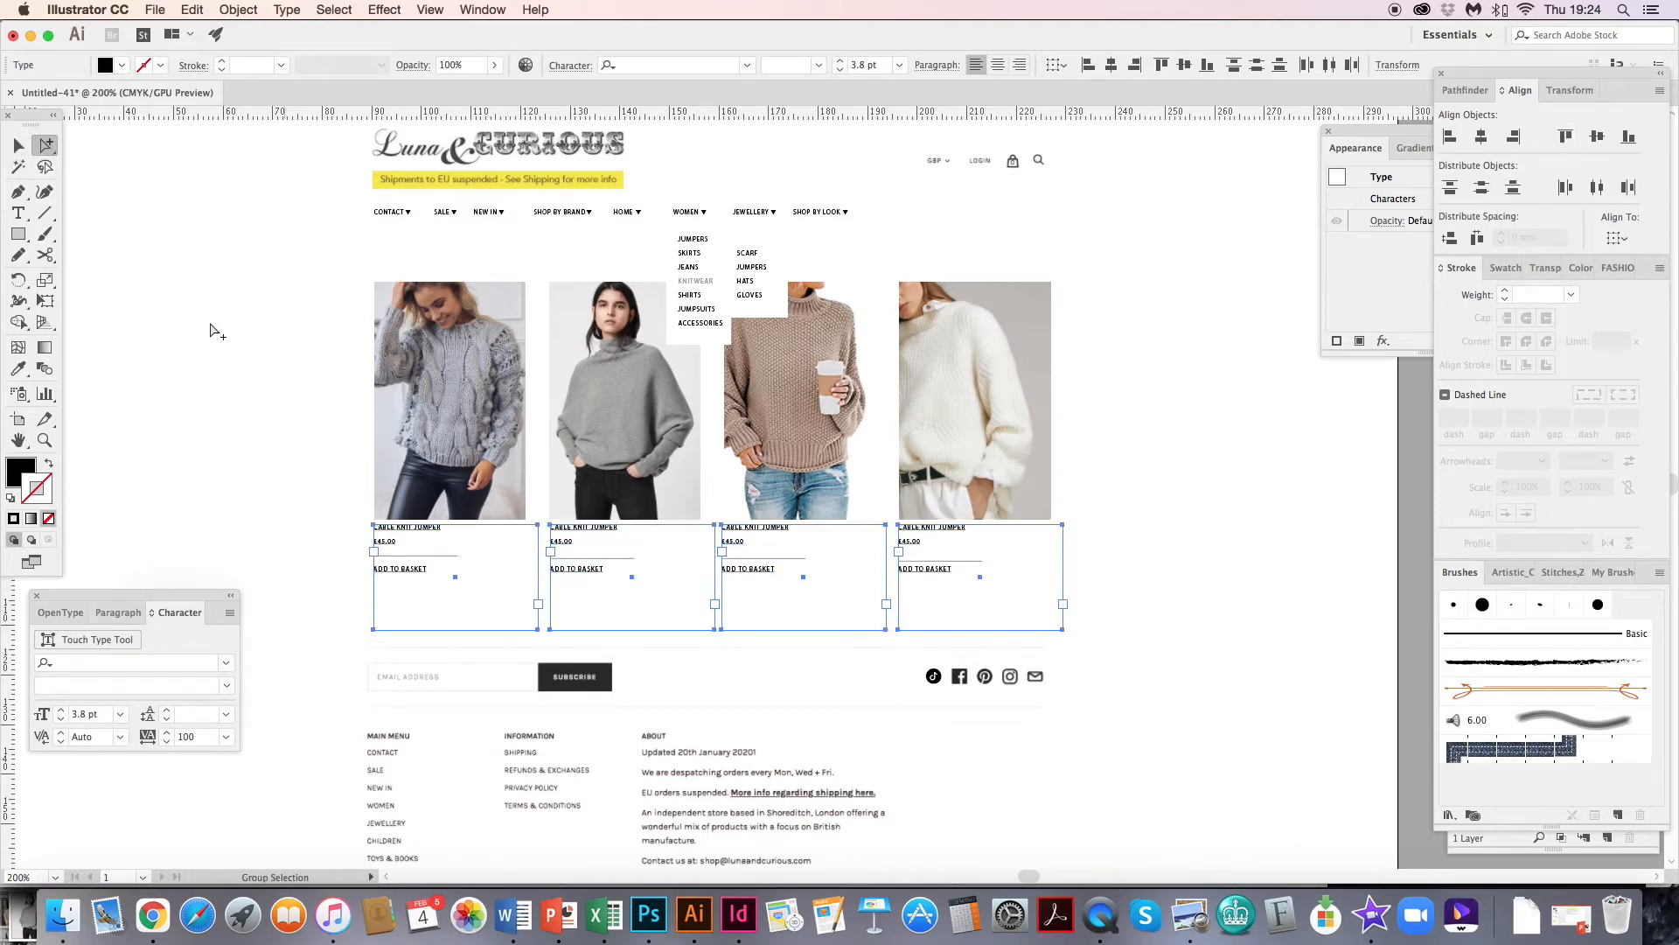
left_click(444, 555)
left_click(589, 558, "shift")
left_click(765, 558, "shift")
left_click(1220, 369)
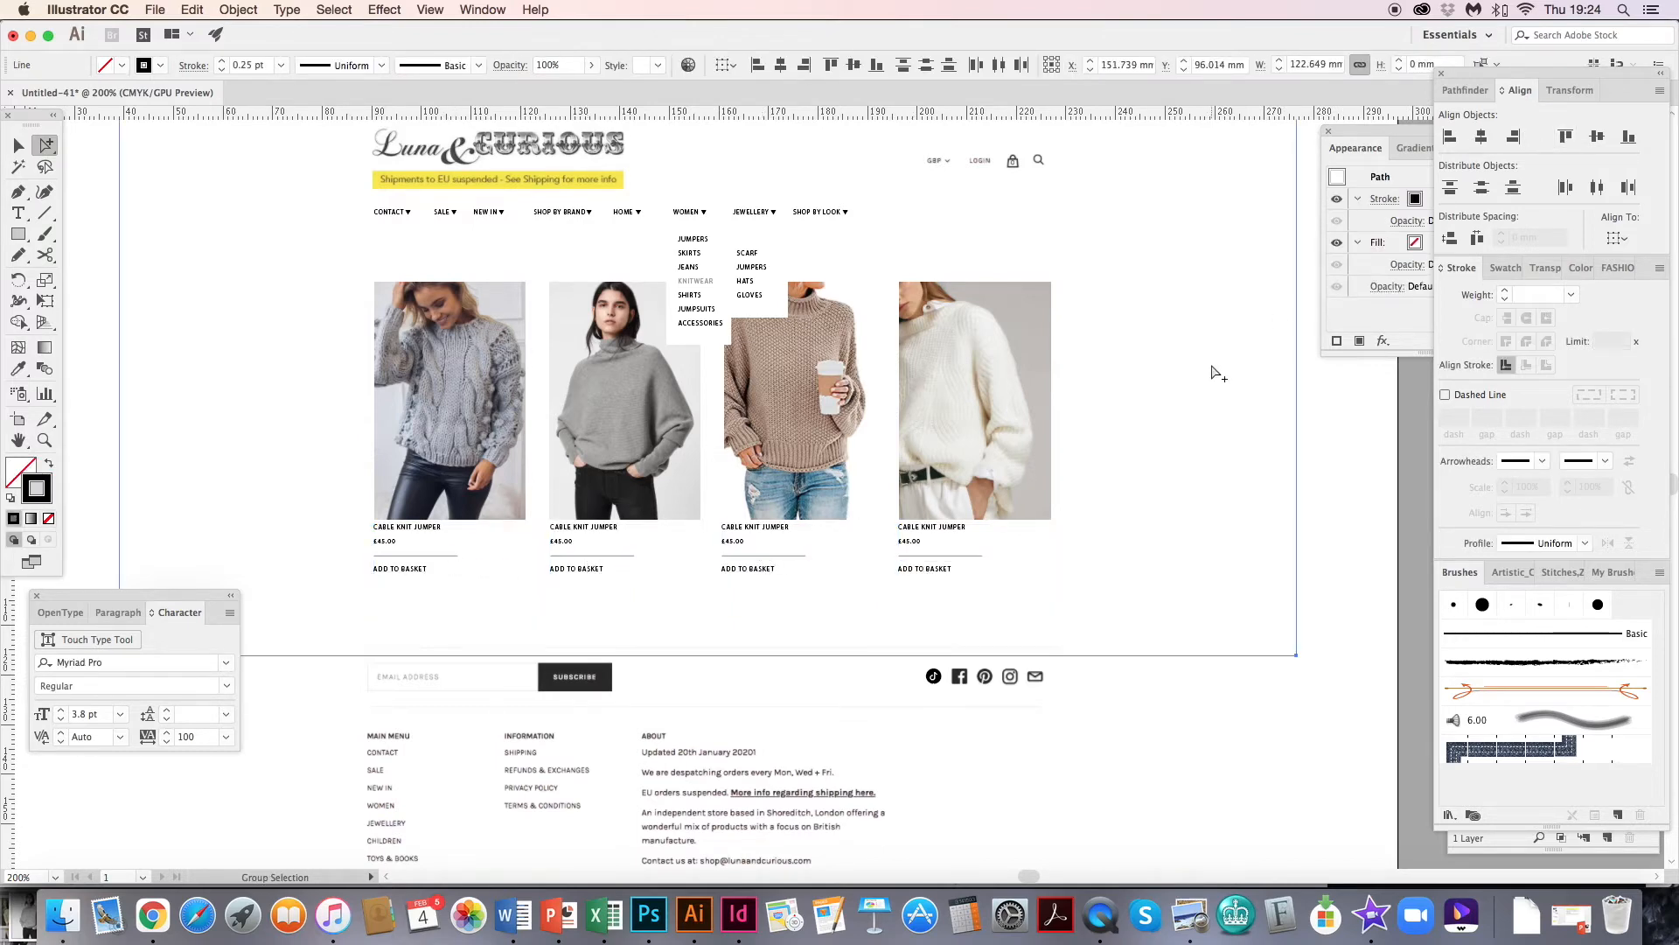
left_click(1327, 540)
key("super+0")
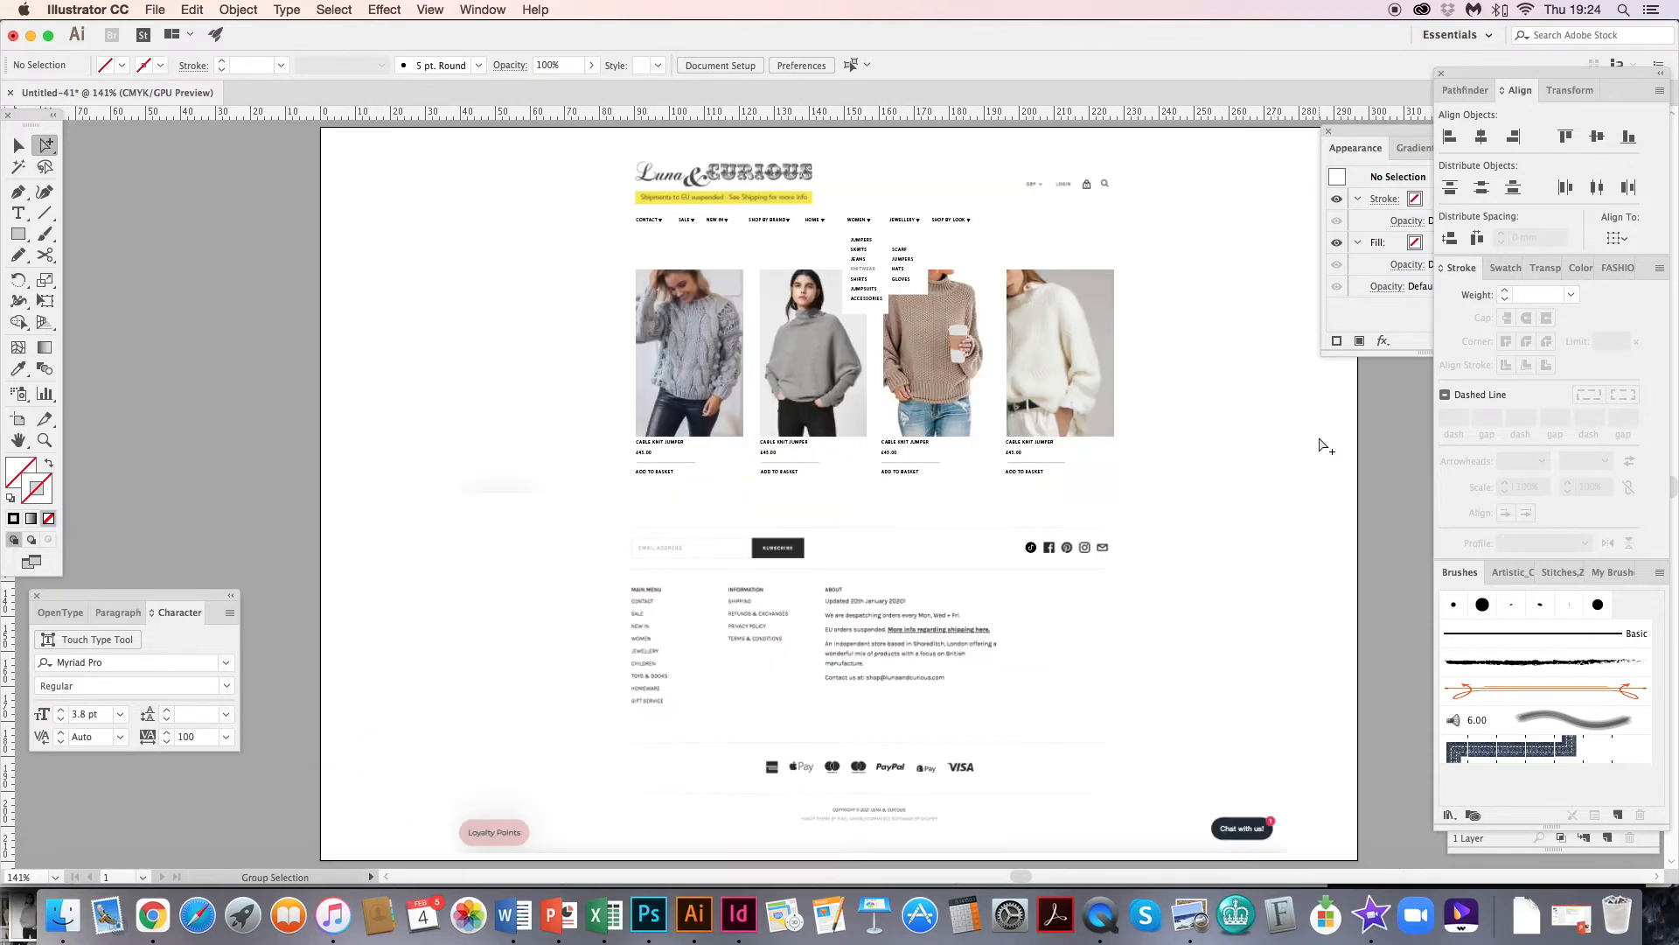
- Save the web page layout as L&C example.ai in the Website utilities folder with the Illustrator CC version options
left_click_drag(856, 437, 678, 448)
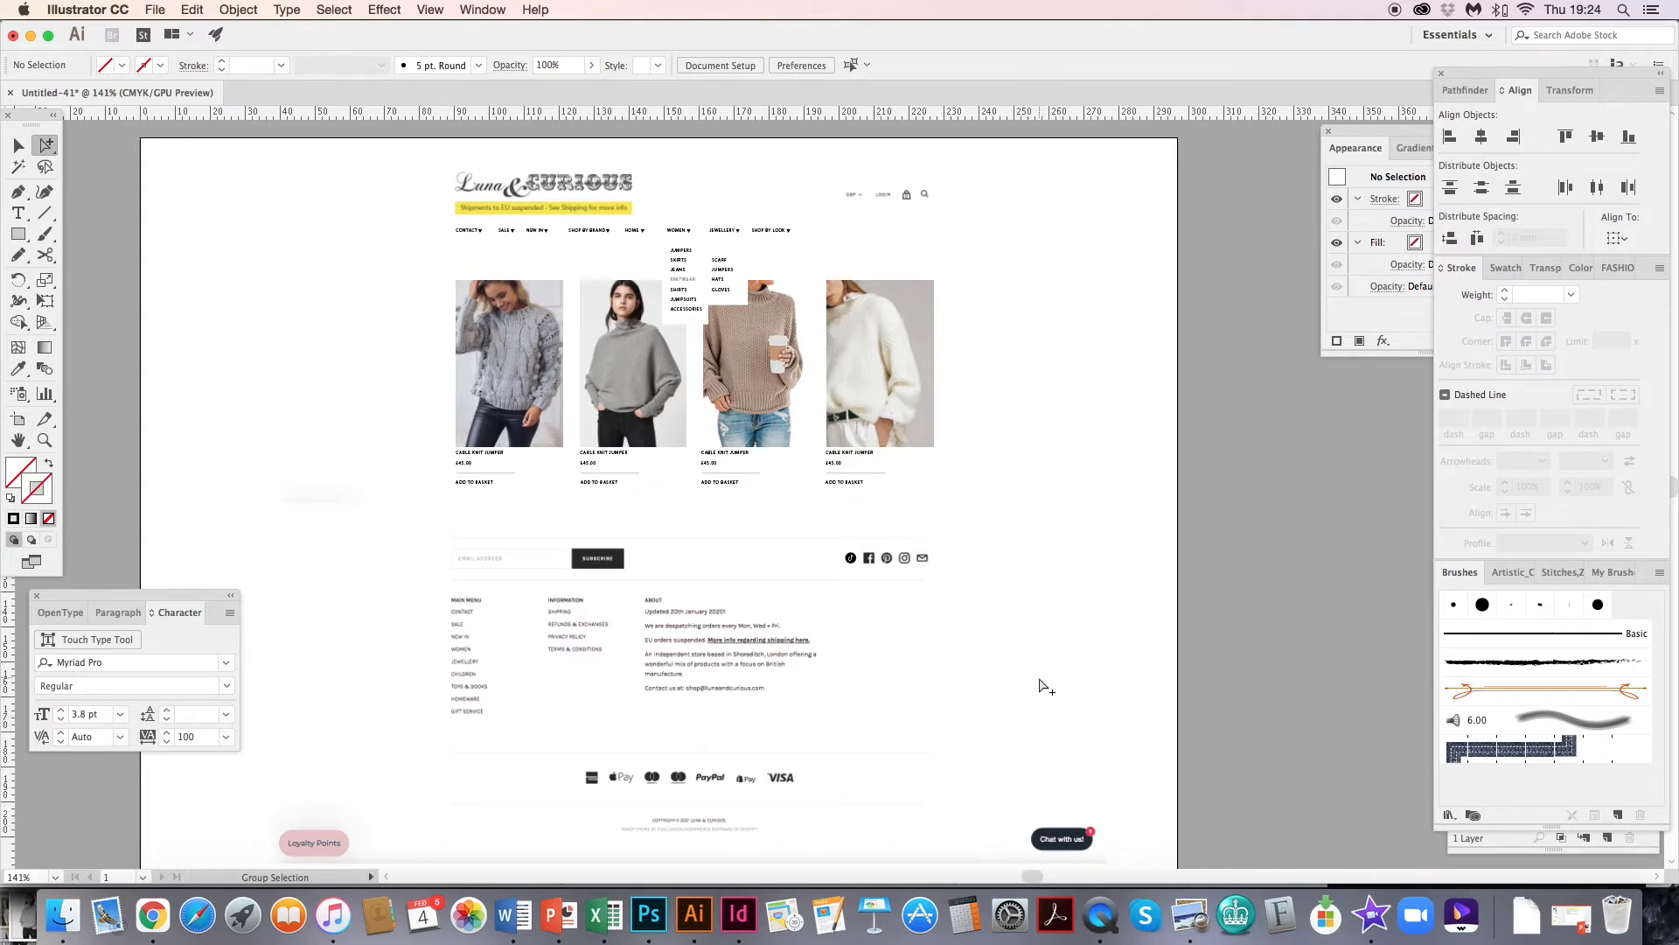
key("super+shift+s")
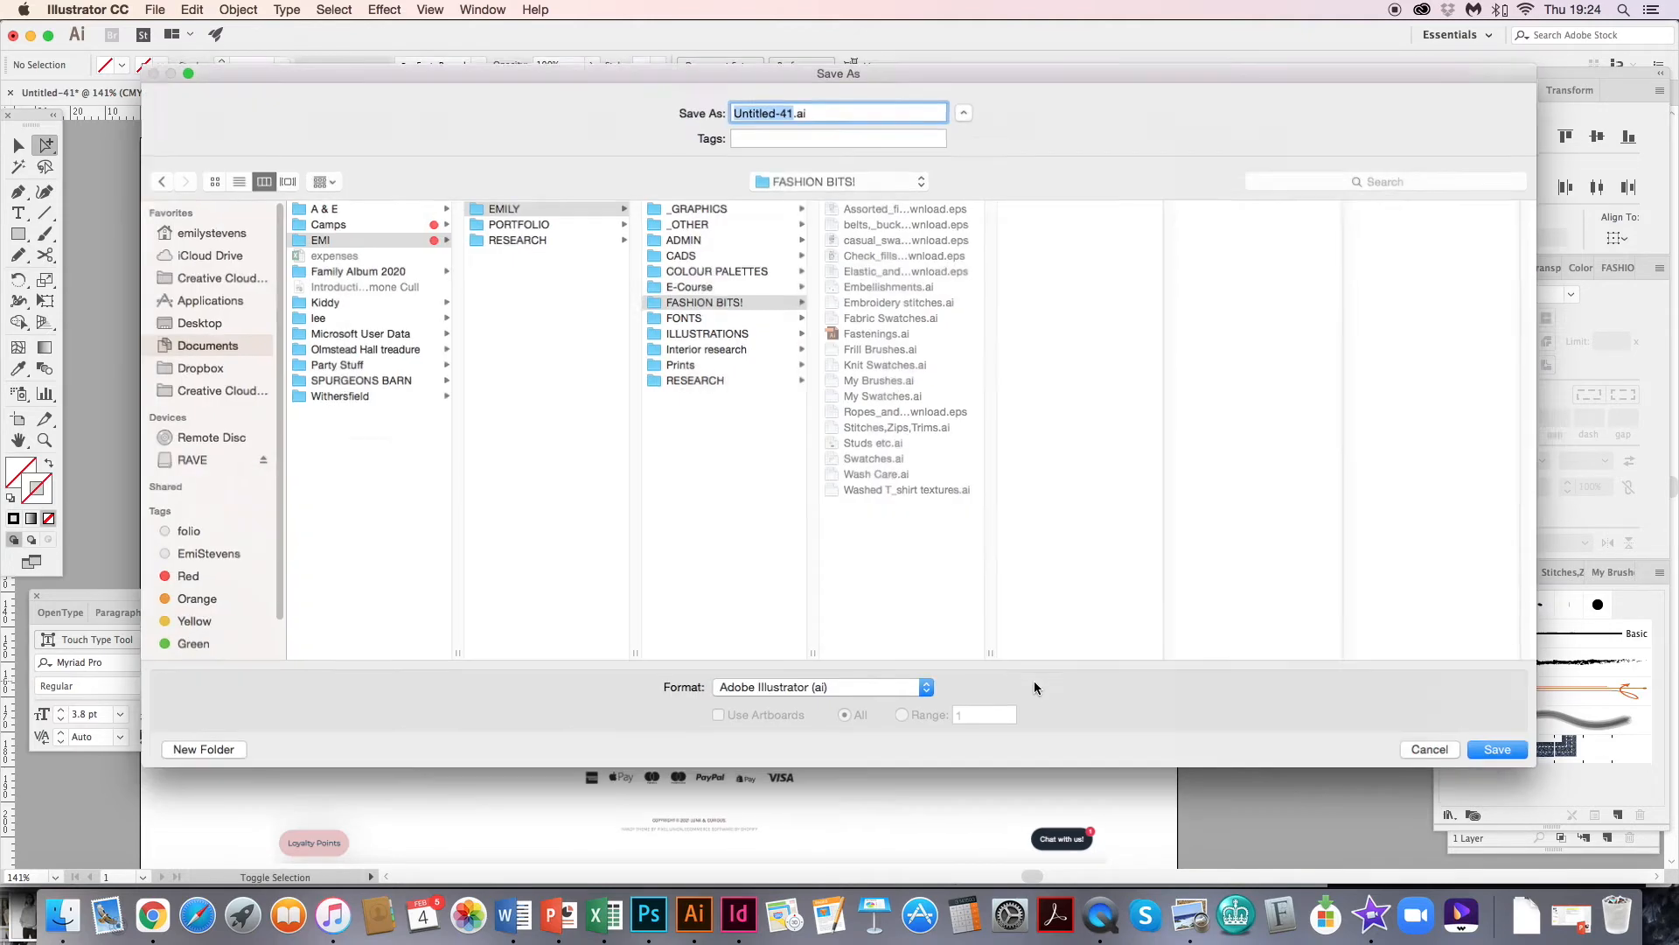
left_click(1504, 752)
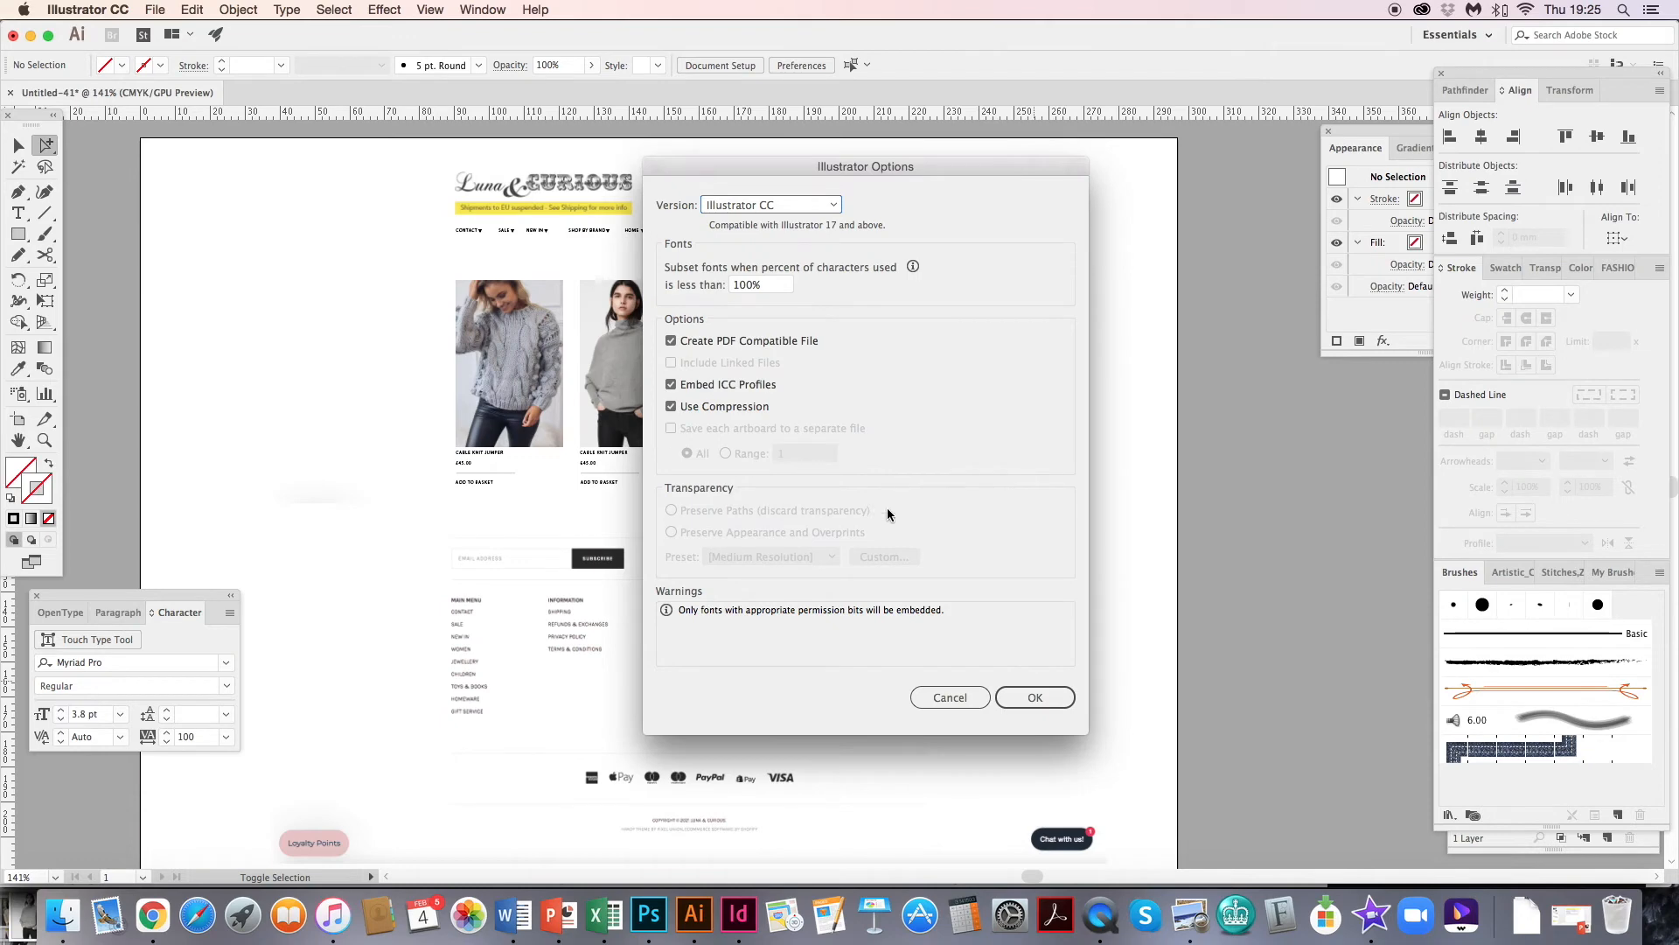
left_click(1041, 694)
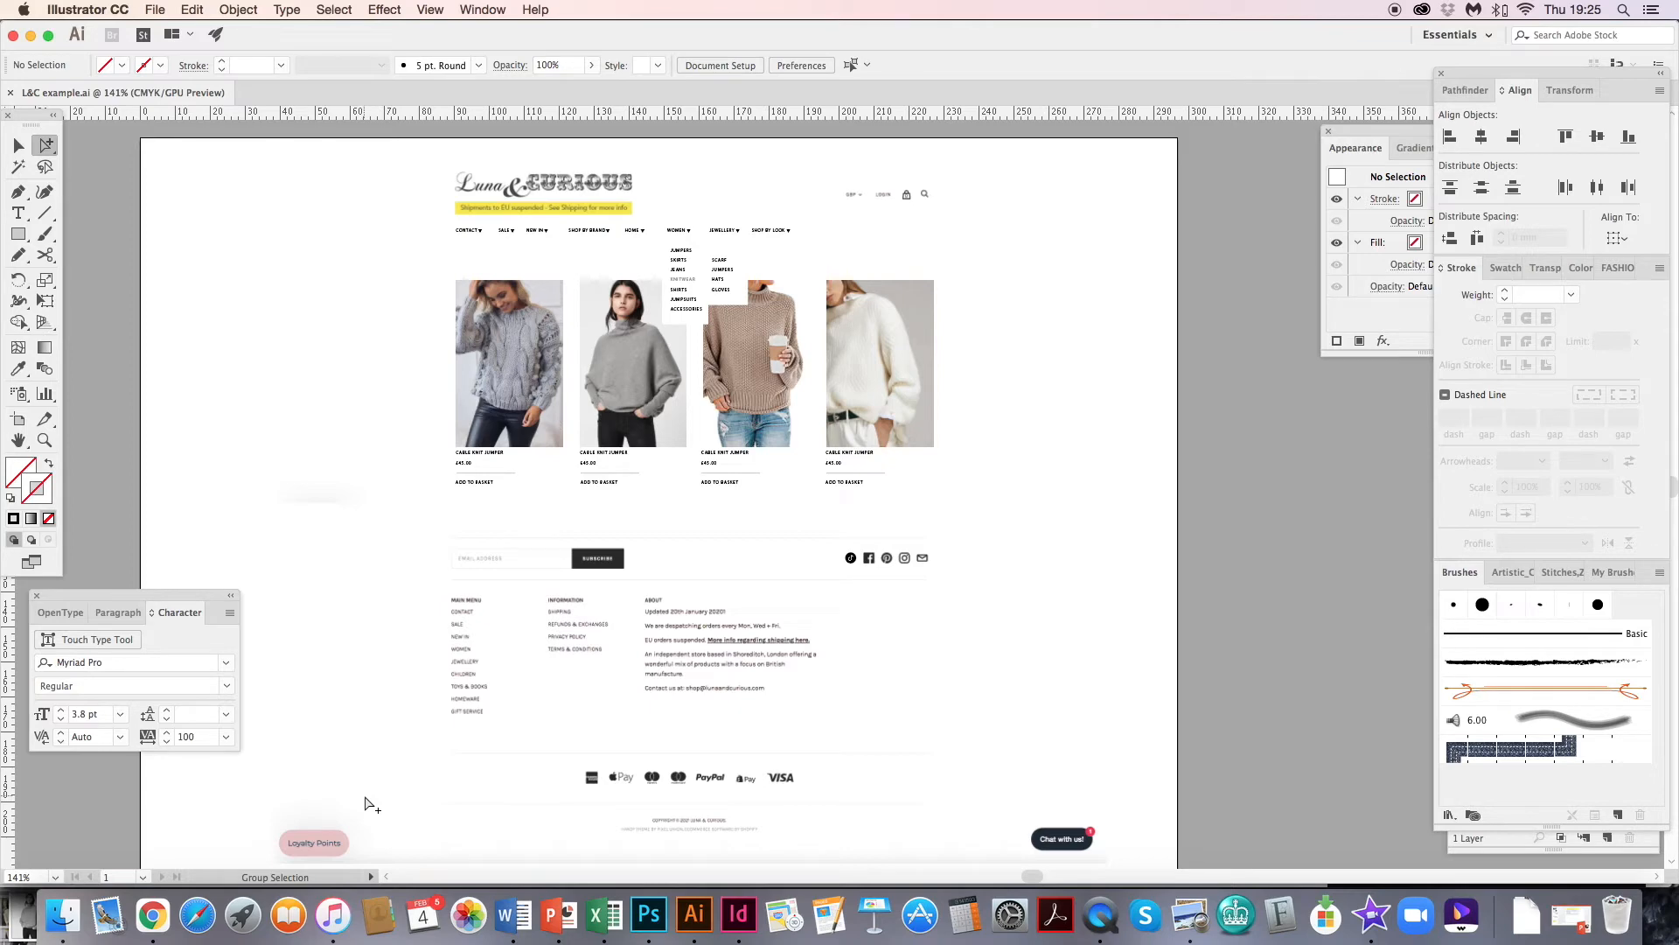
- Export the layout to the Website utilities folder as a JPEG with the RGB color model, Maximum quality 10 and High (300 ppi) resolution
left_click(154, 10)
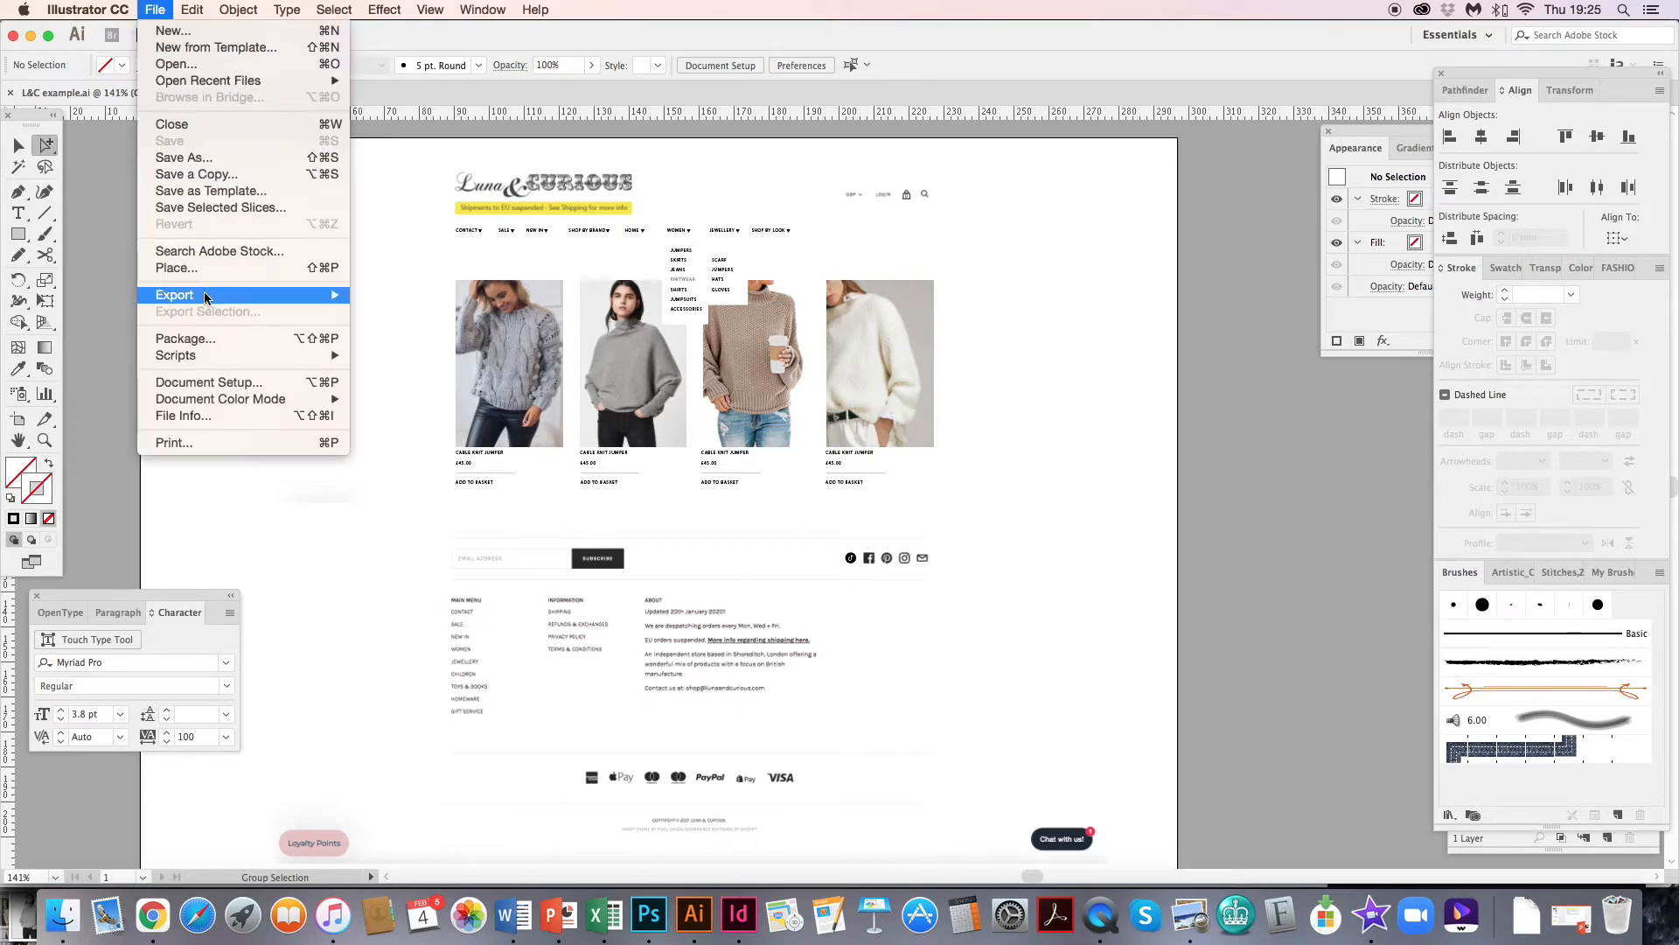
mouse_move(205, 299)
left_click(398, 313)
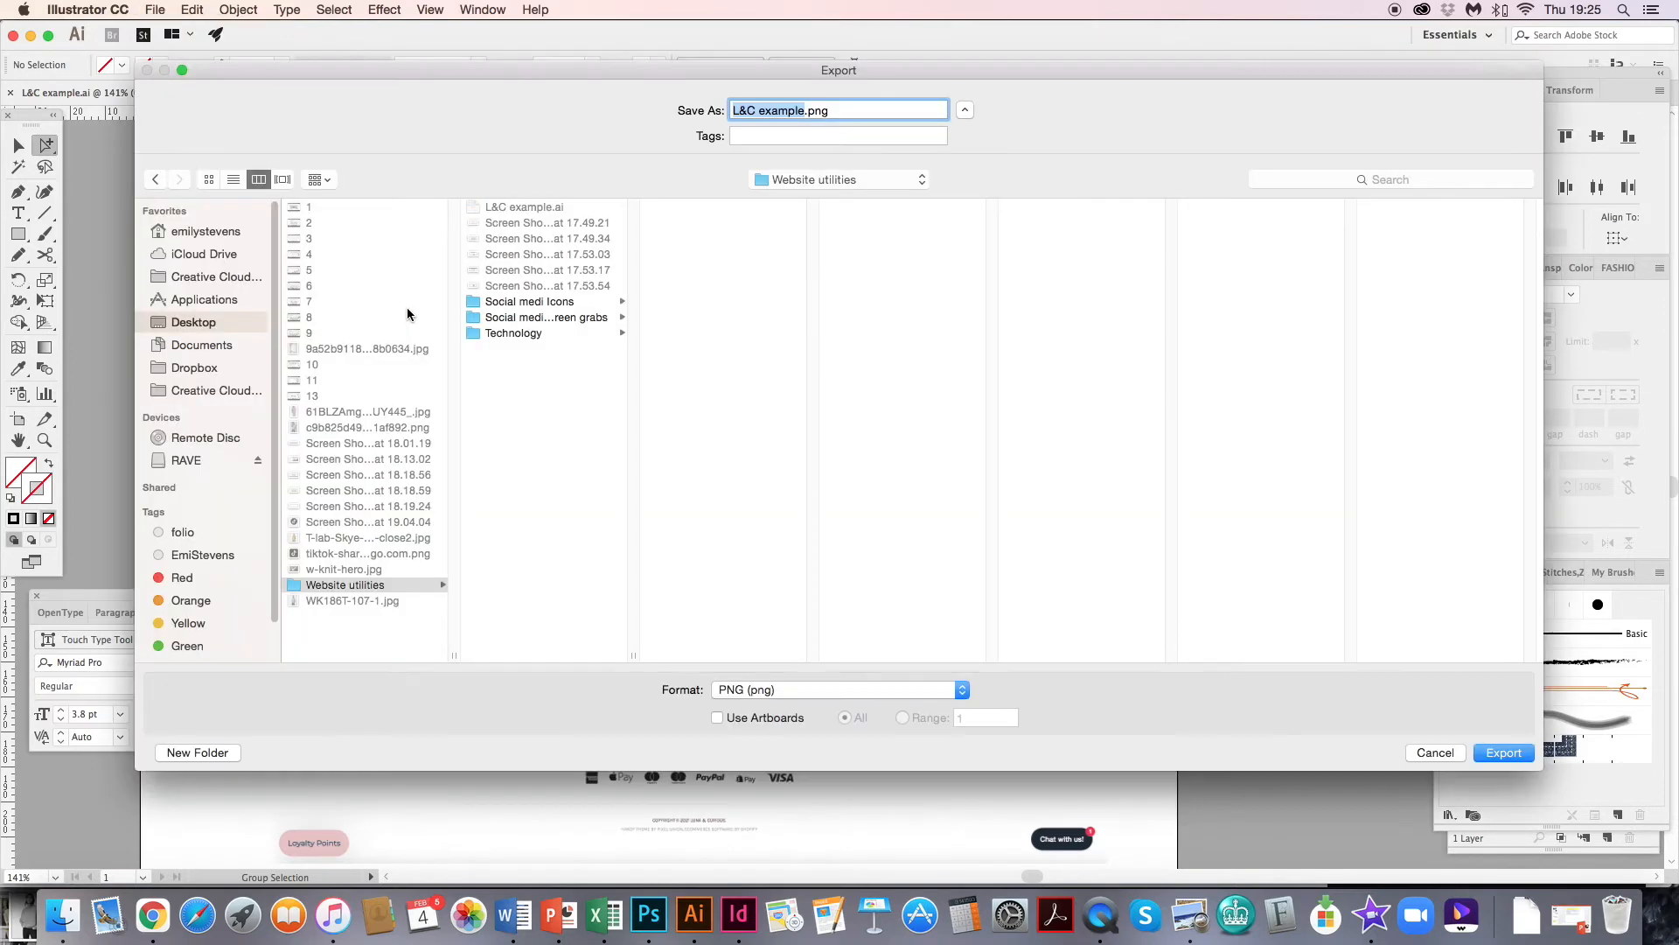
left_click(763, 691)
left_click(754, 793)
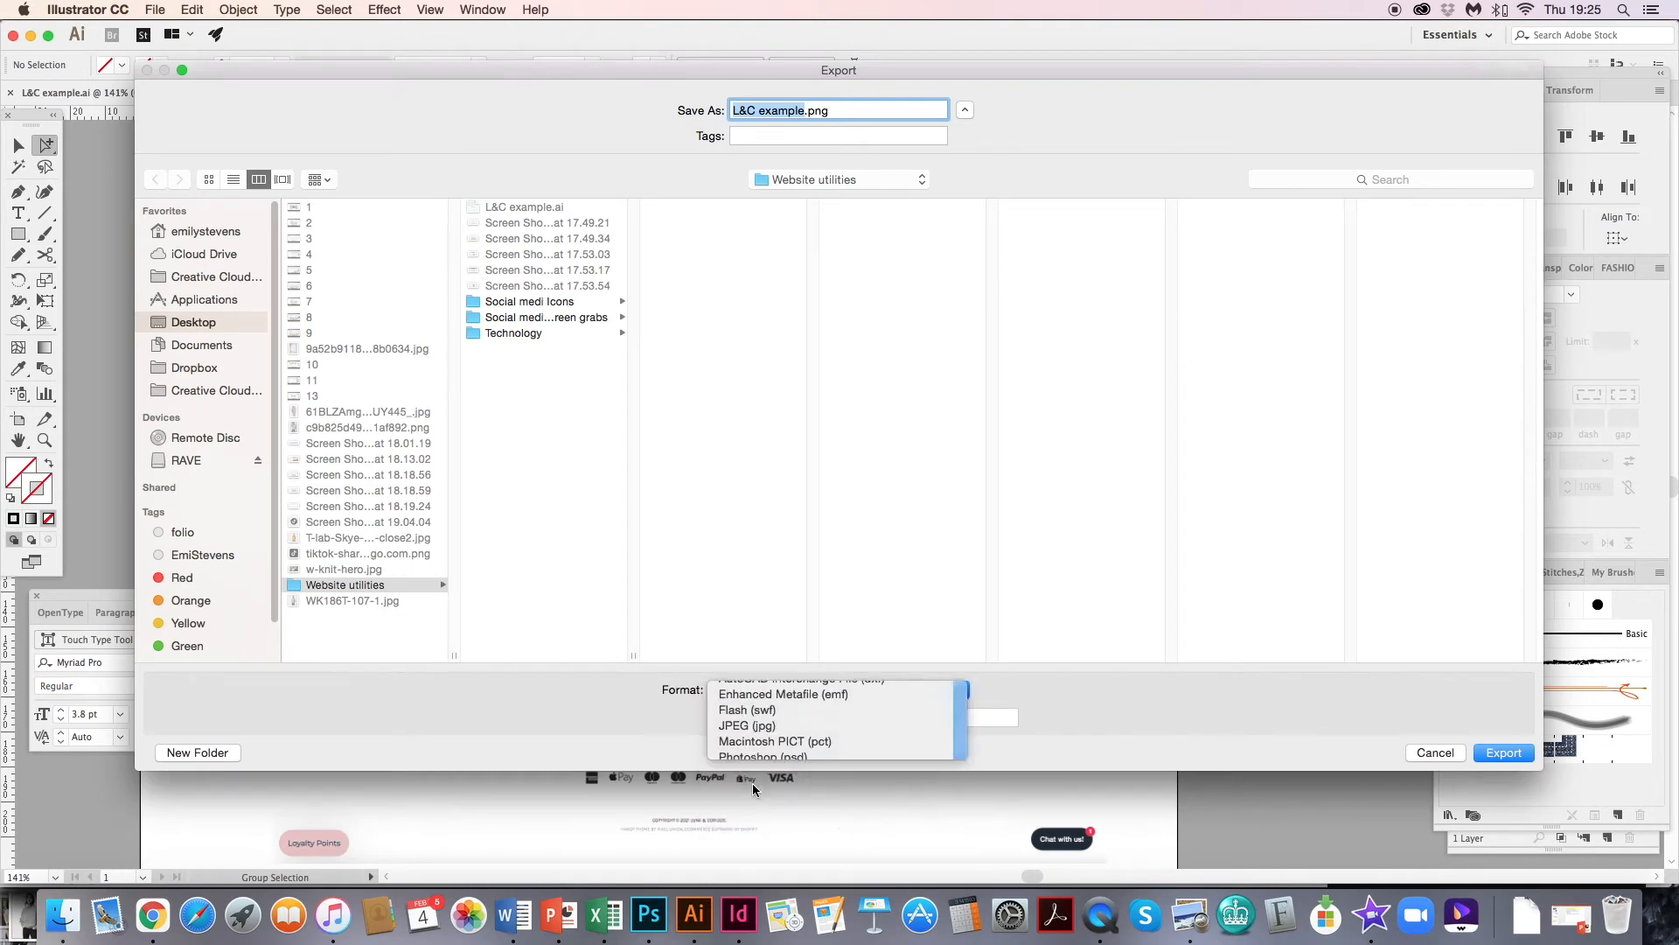
left_click(1504, 754)
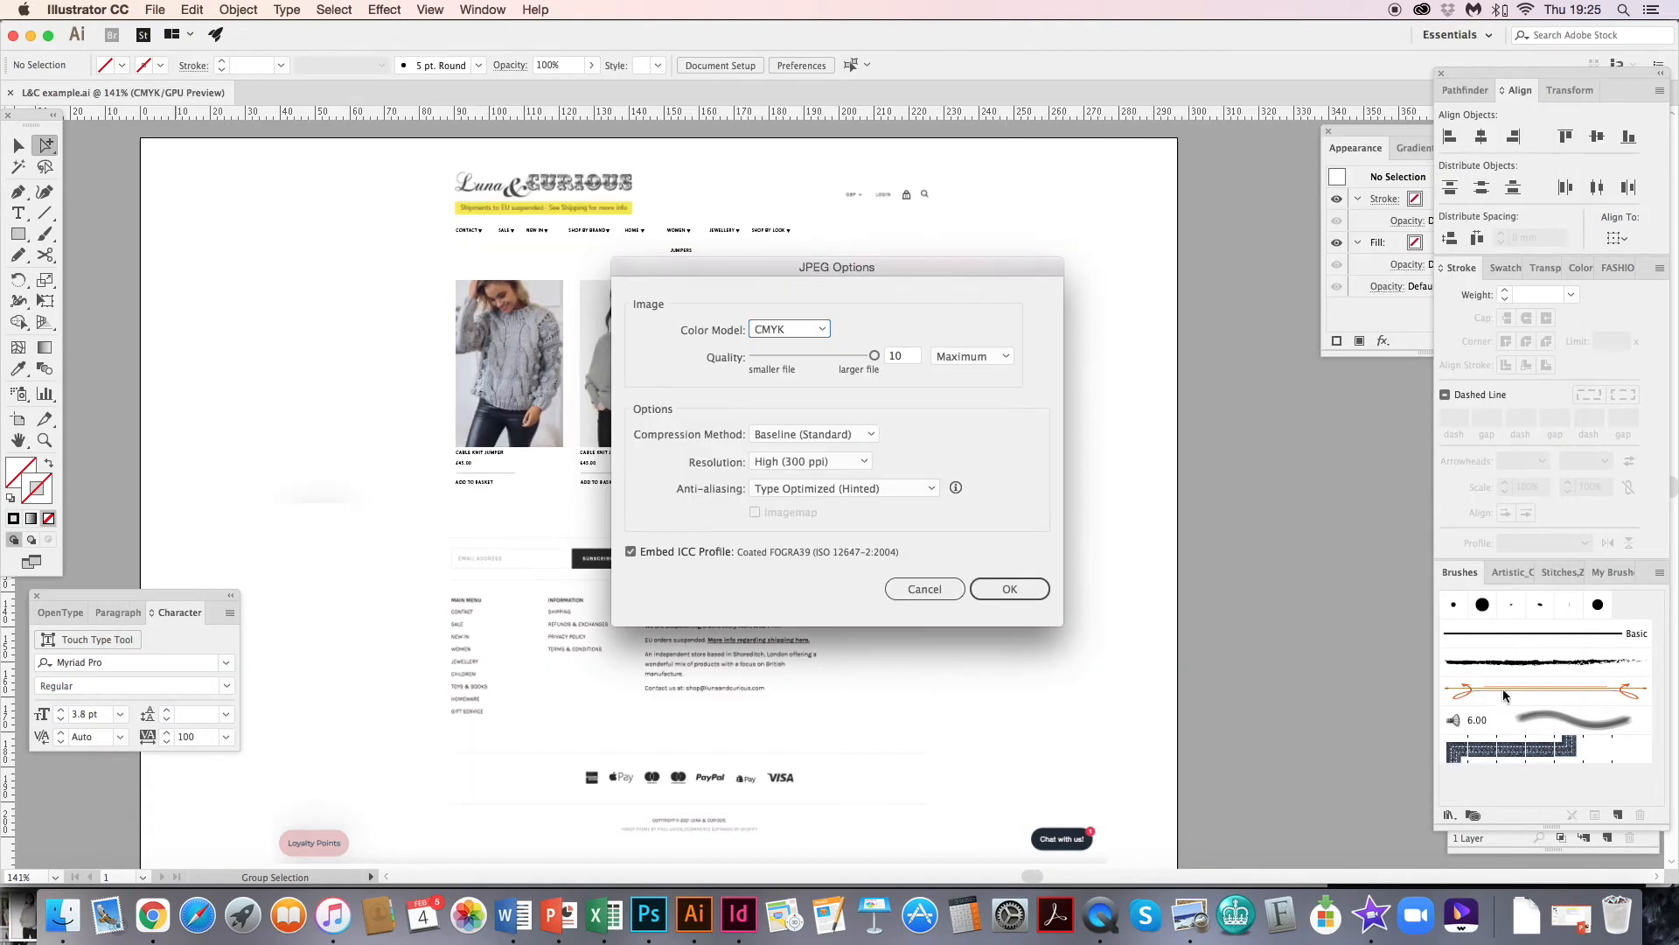
left_click(775, 329)
left_click(761, 346)
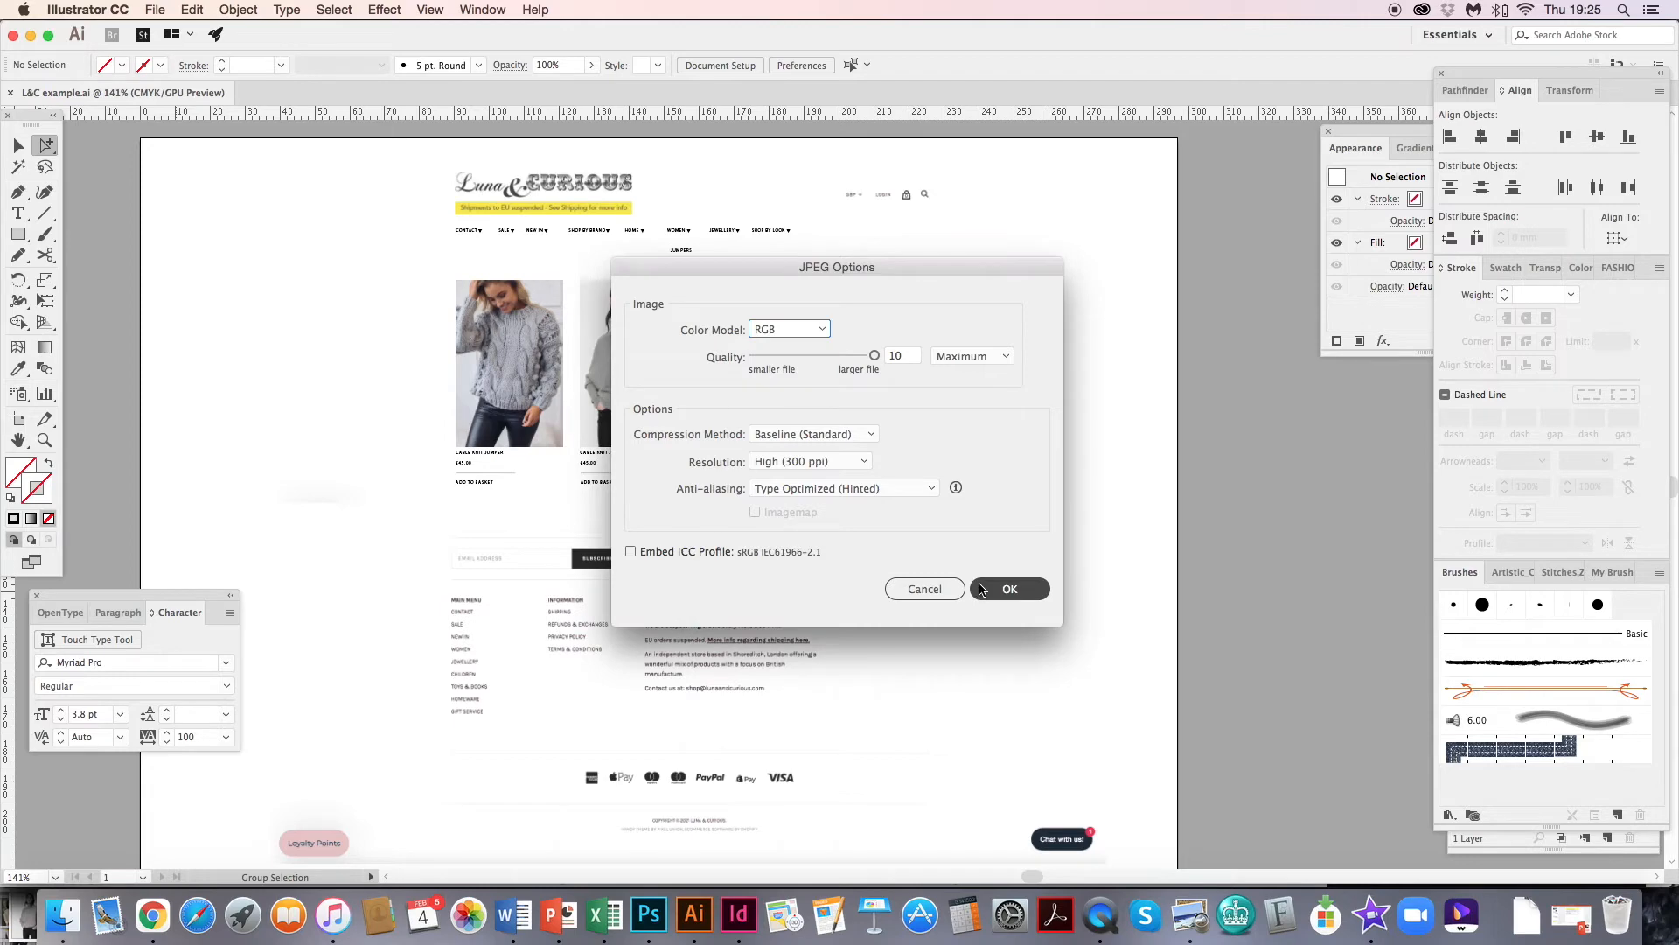
left_click(1019, 599)
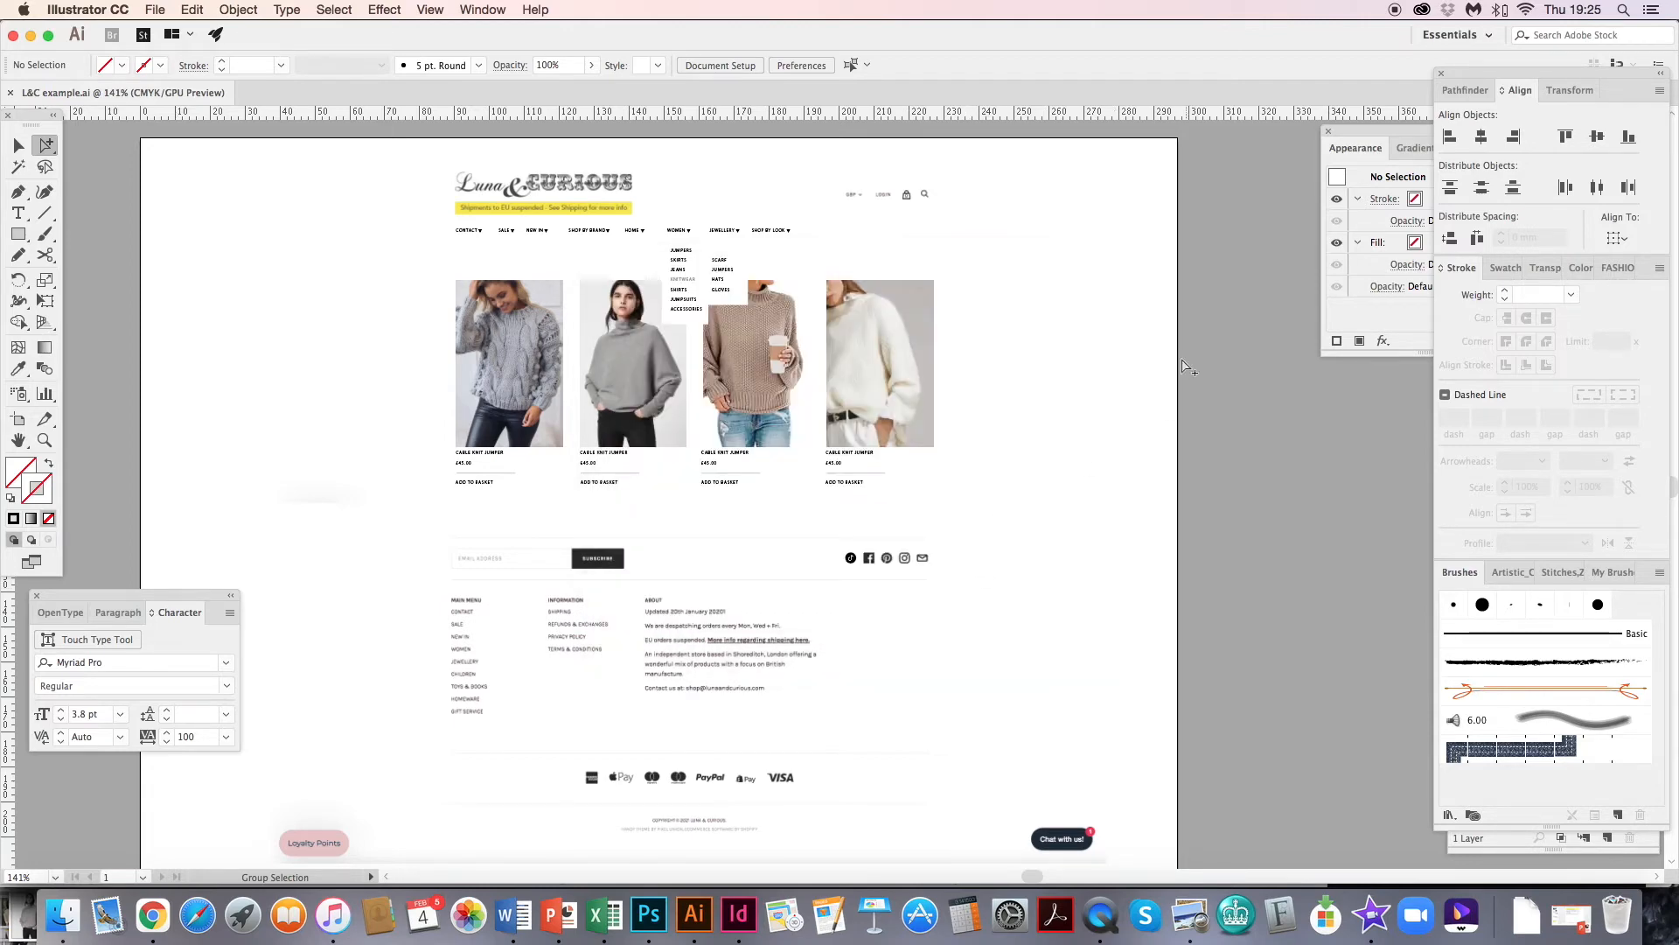
- Switch to the Creating Online Retailing Mock-Ups presentation in PowerPoint and show slide 2 full screen
key("super+Tab")
left_click(208, 303)
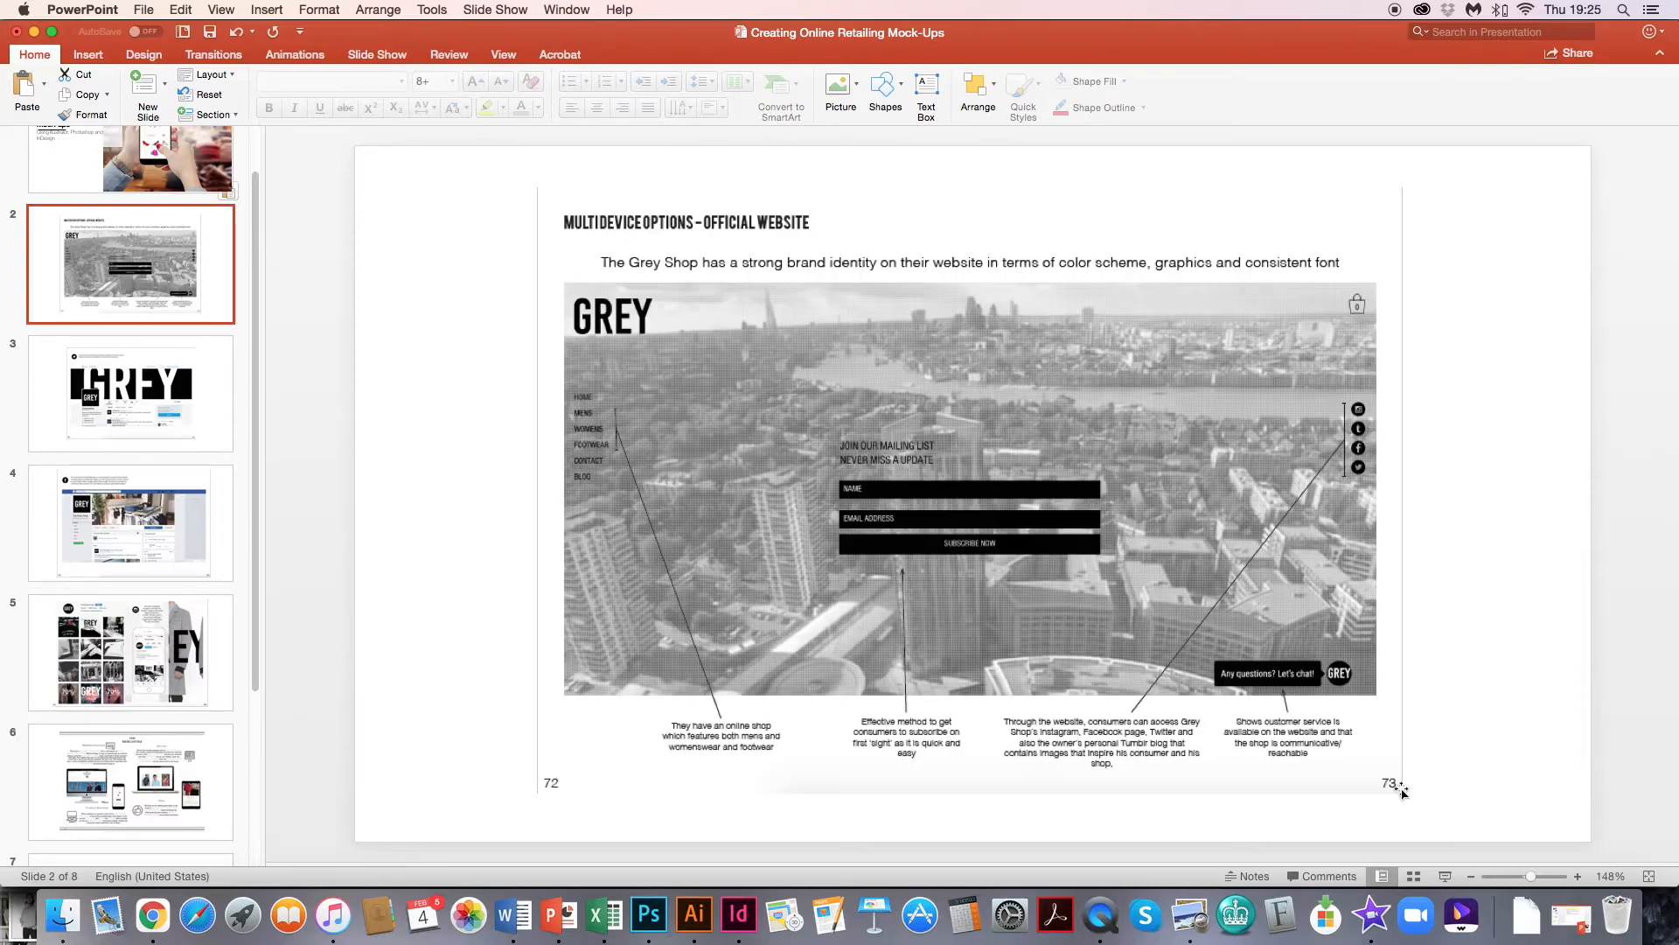
left_click(1445, 876)
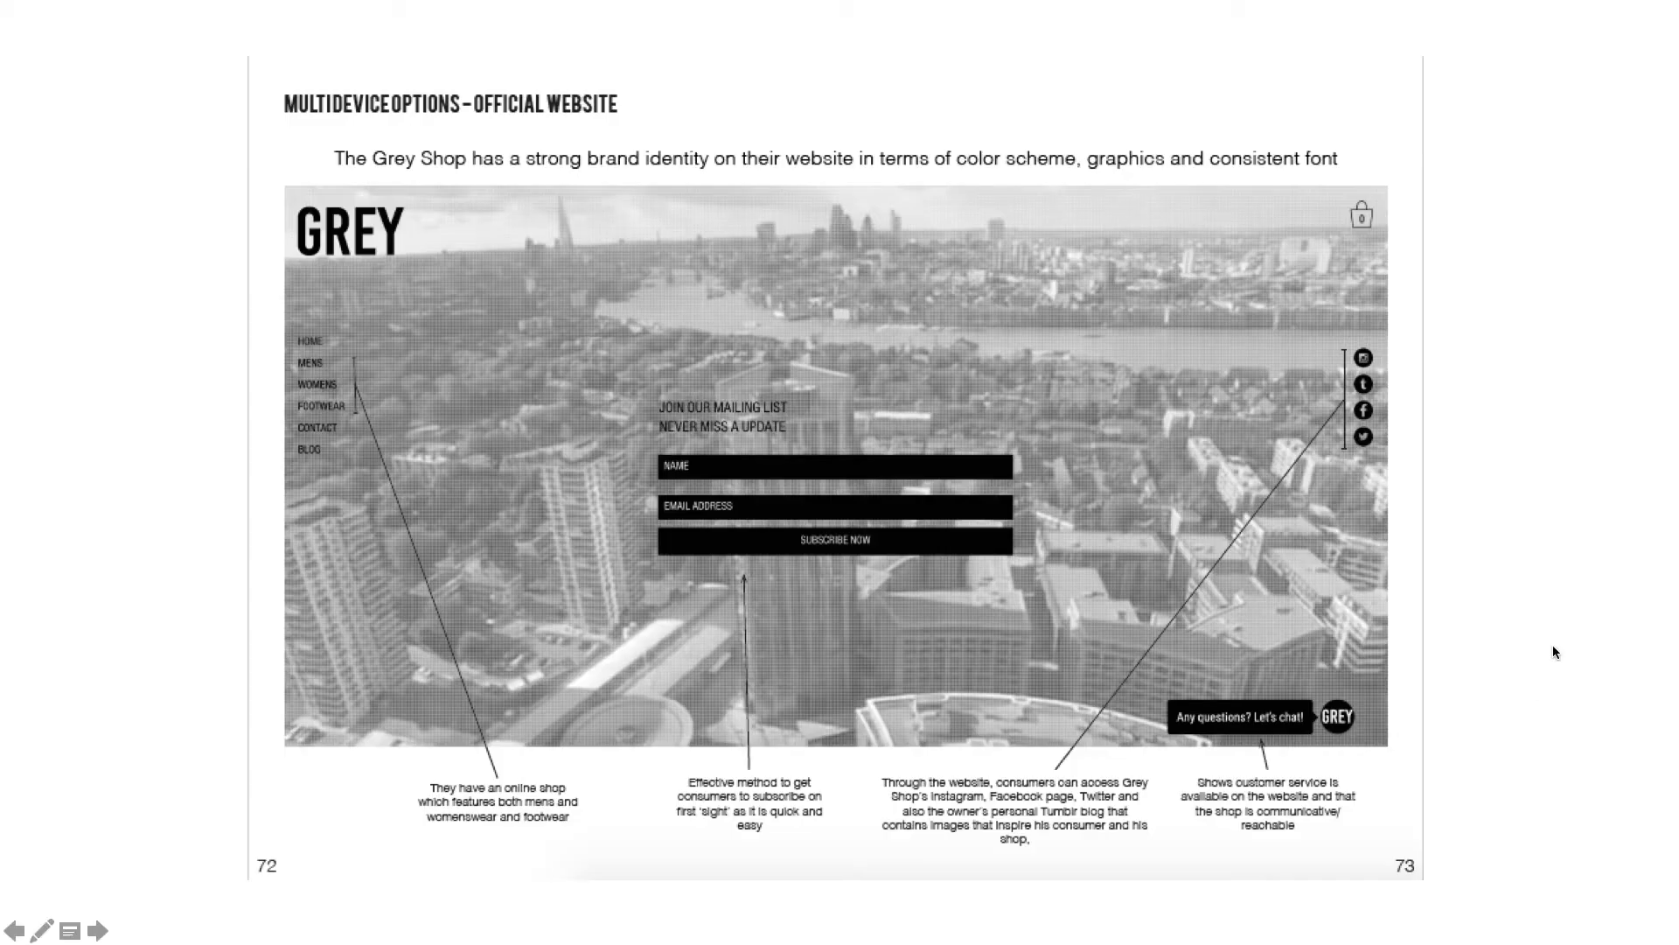
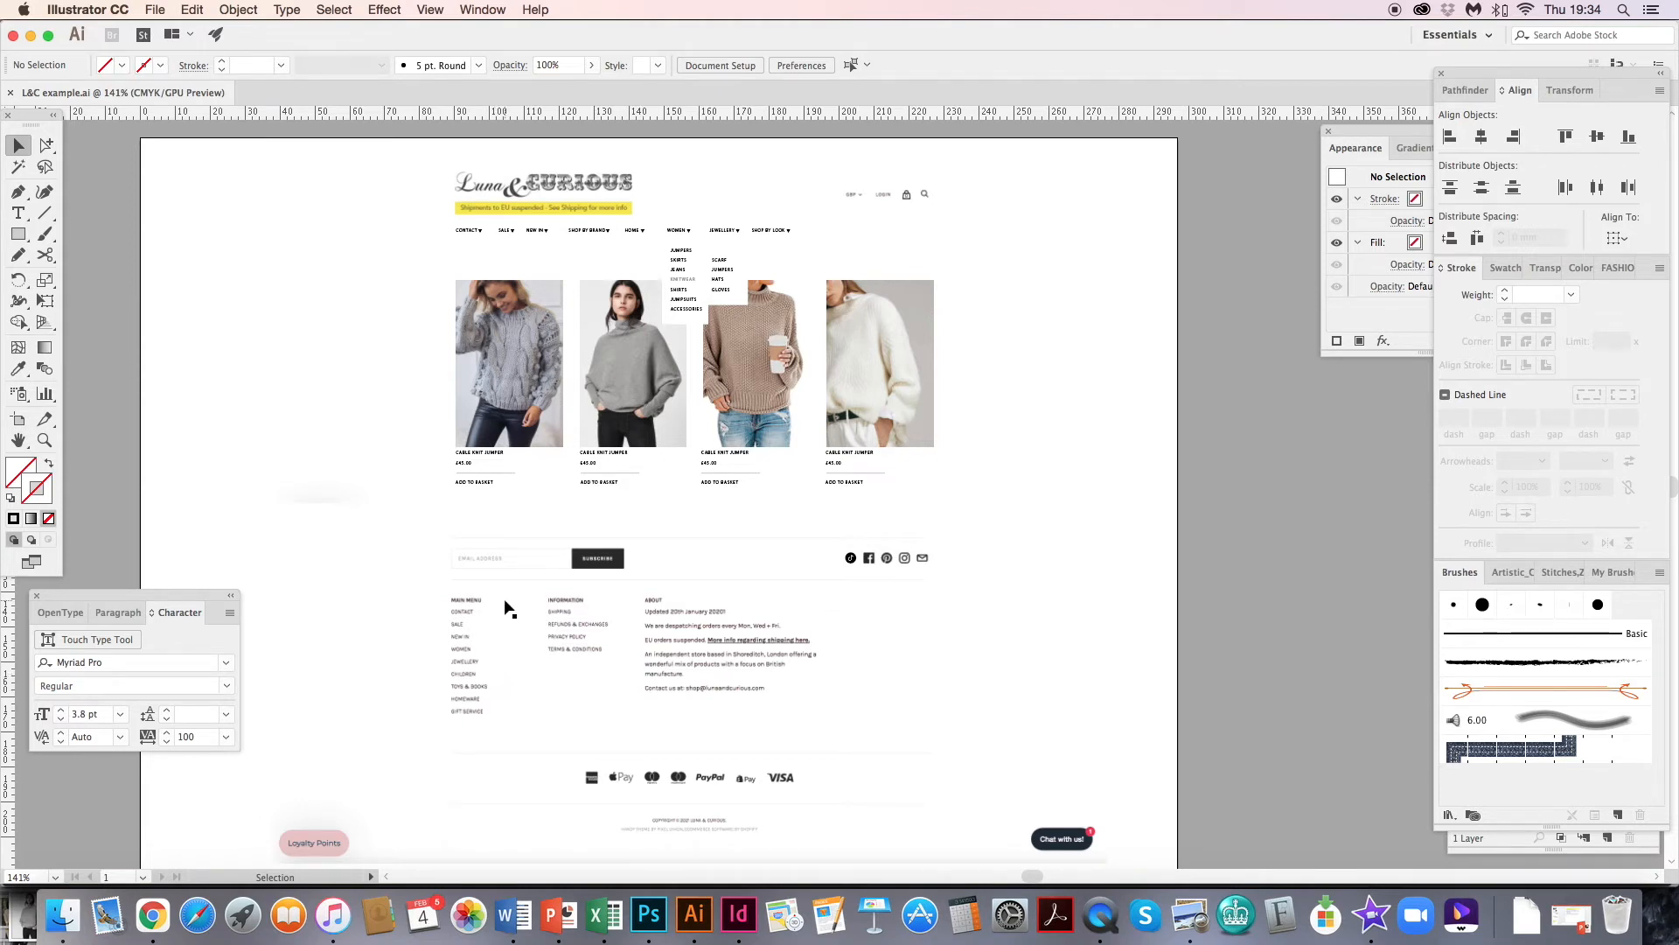
- Group all the web page artwork in L&C example.ai and shift the group slightly up and left on the artboard
key("super+1")
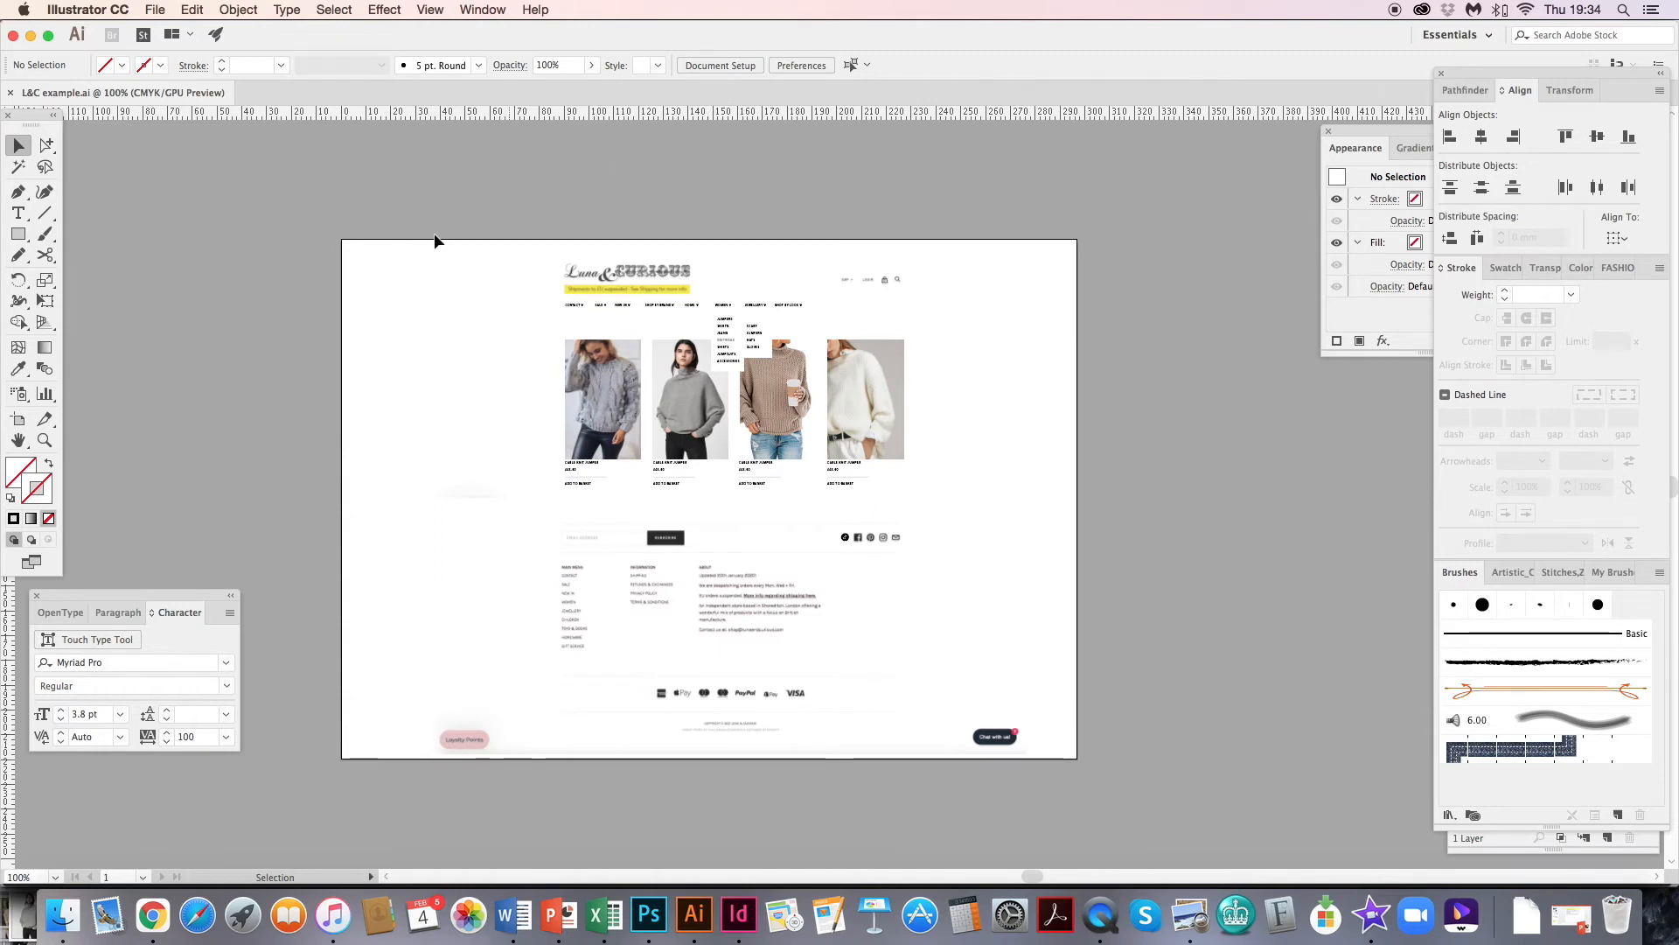
left_click(238, 9)
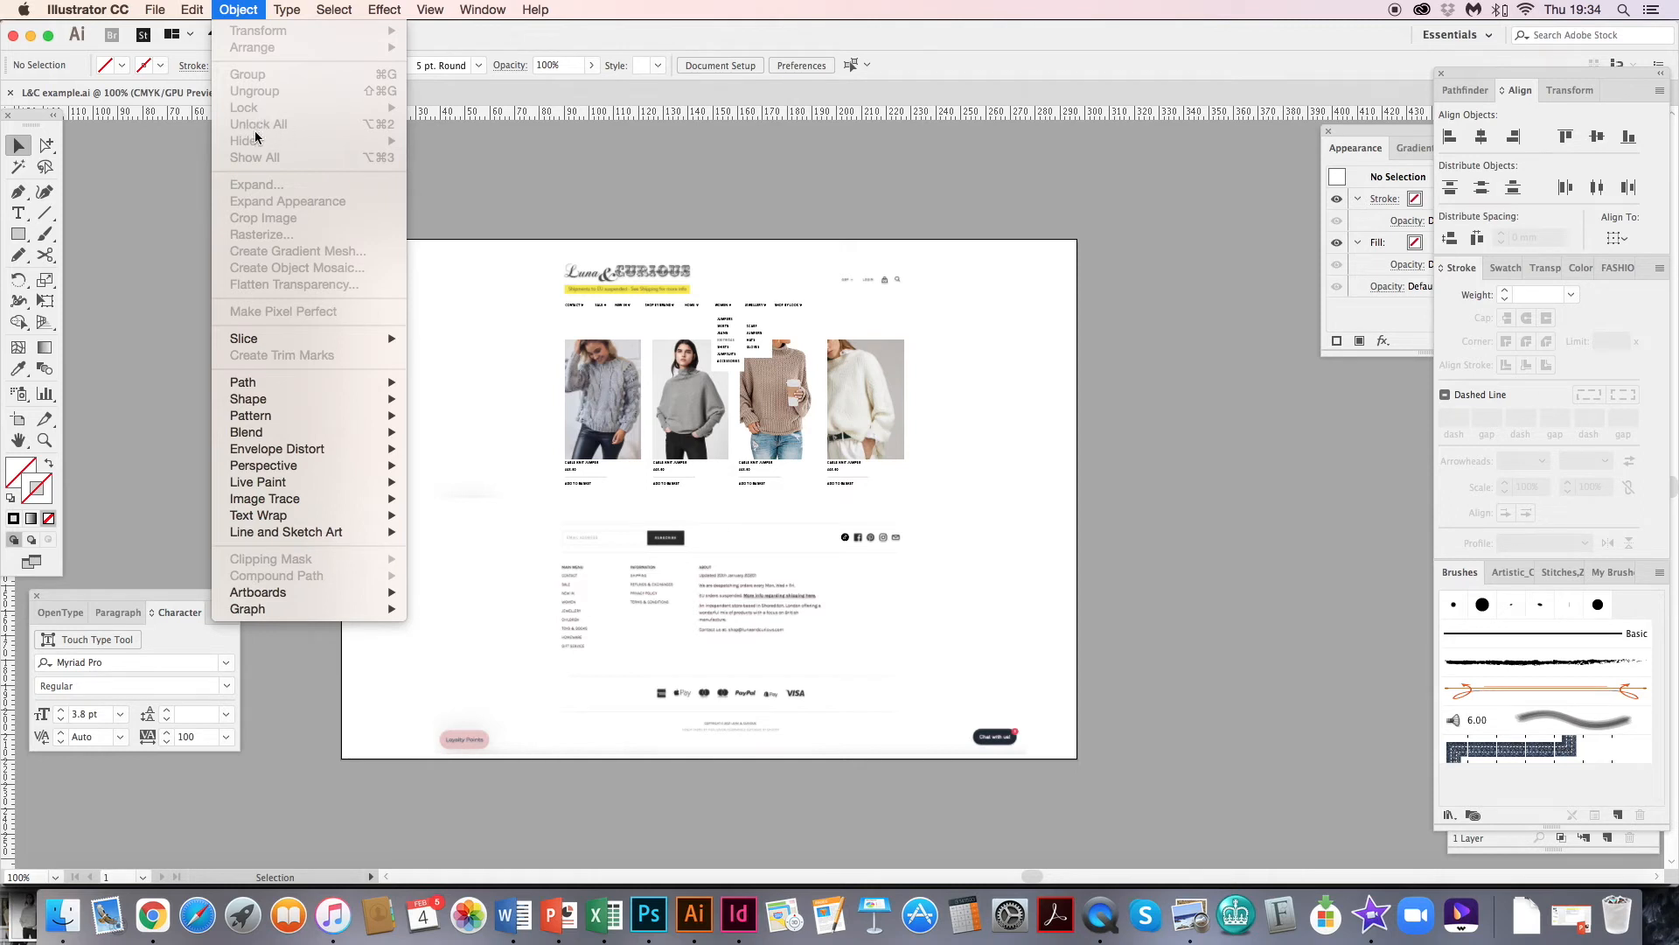
left_click(543, 227)
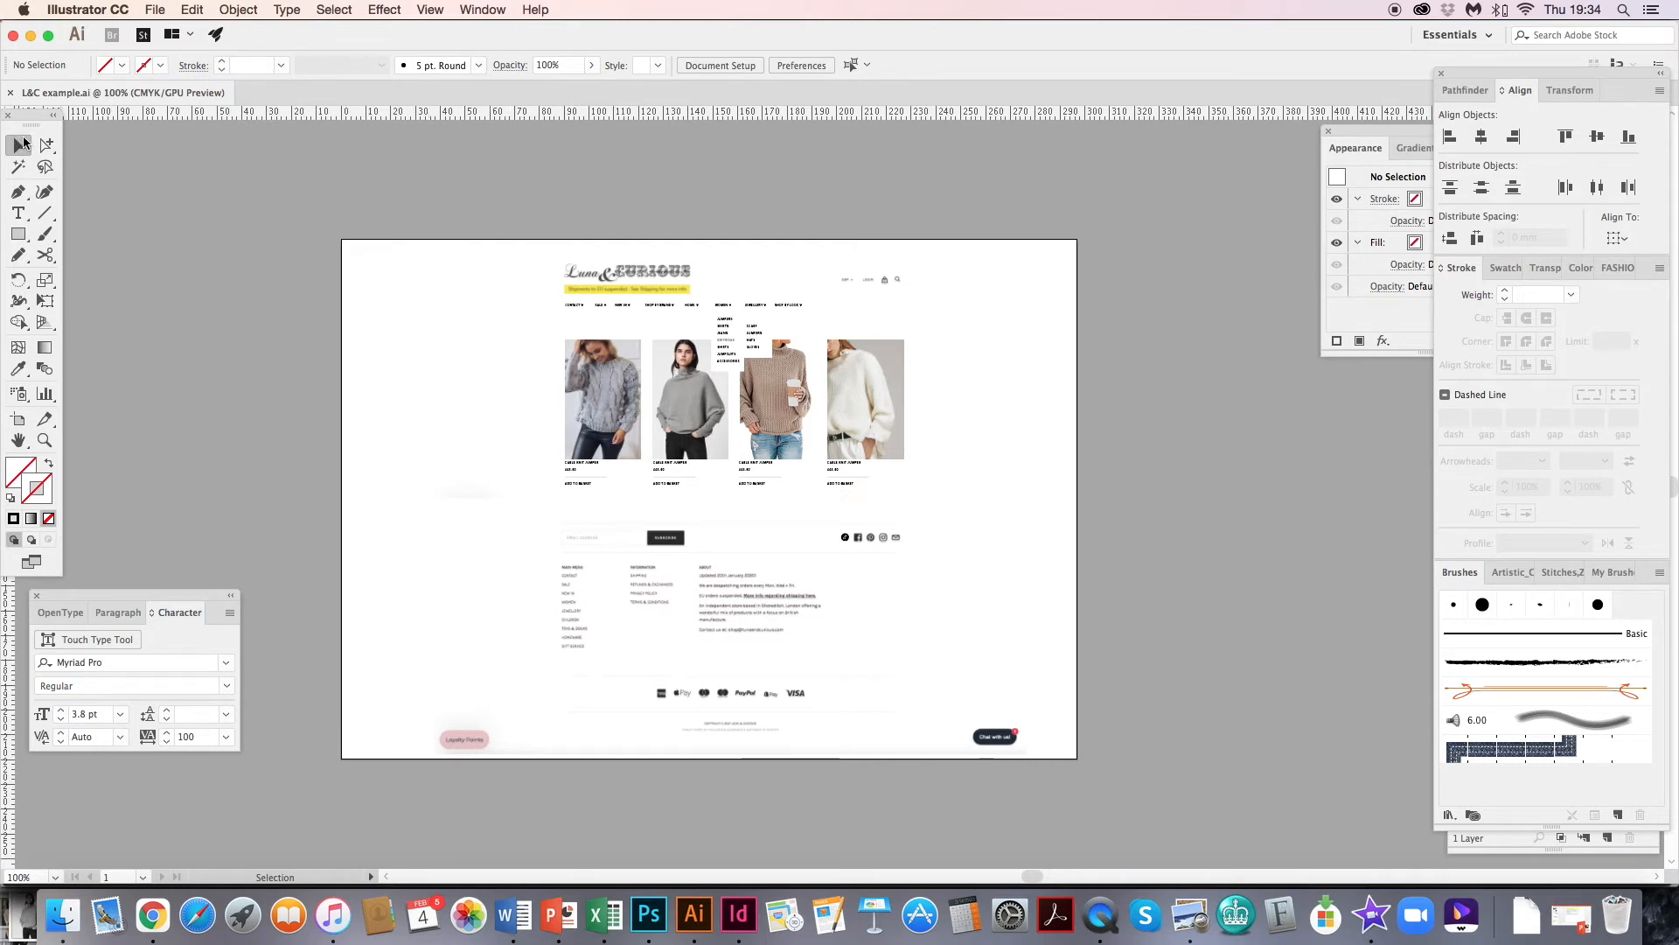
left_click_drag(273, 142, 1177, 799)
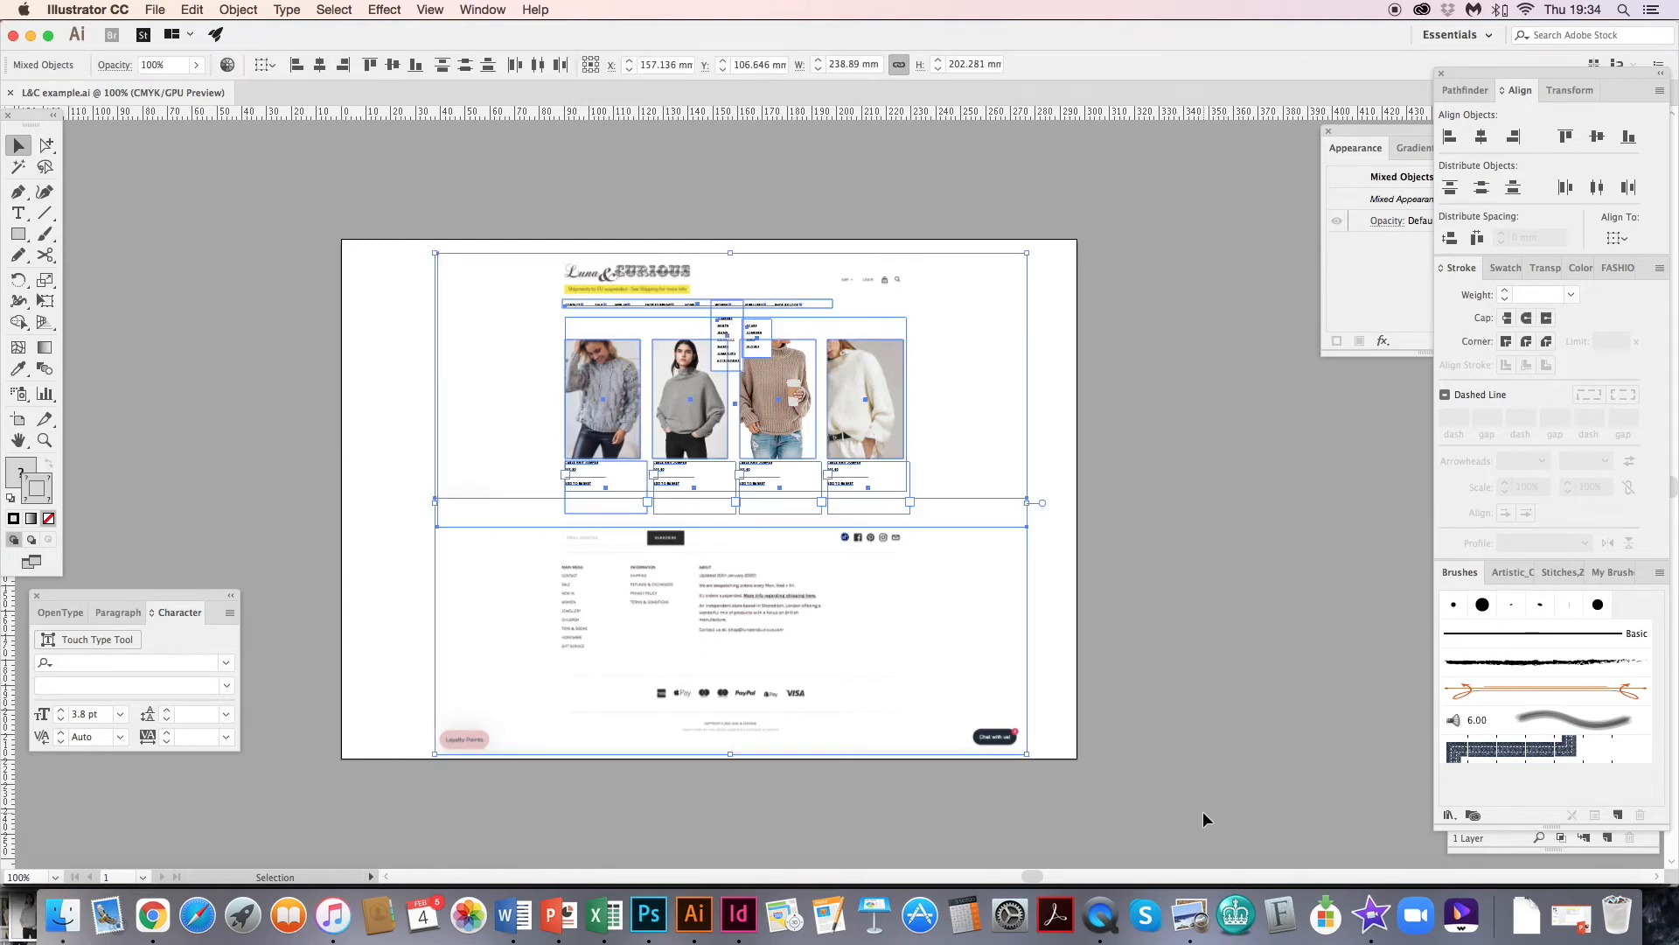
key("super")
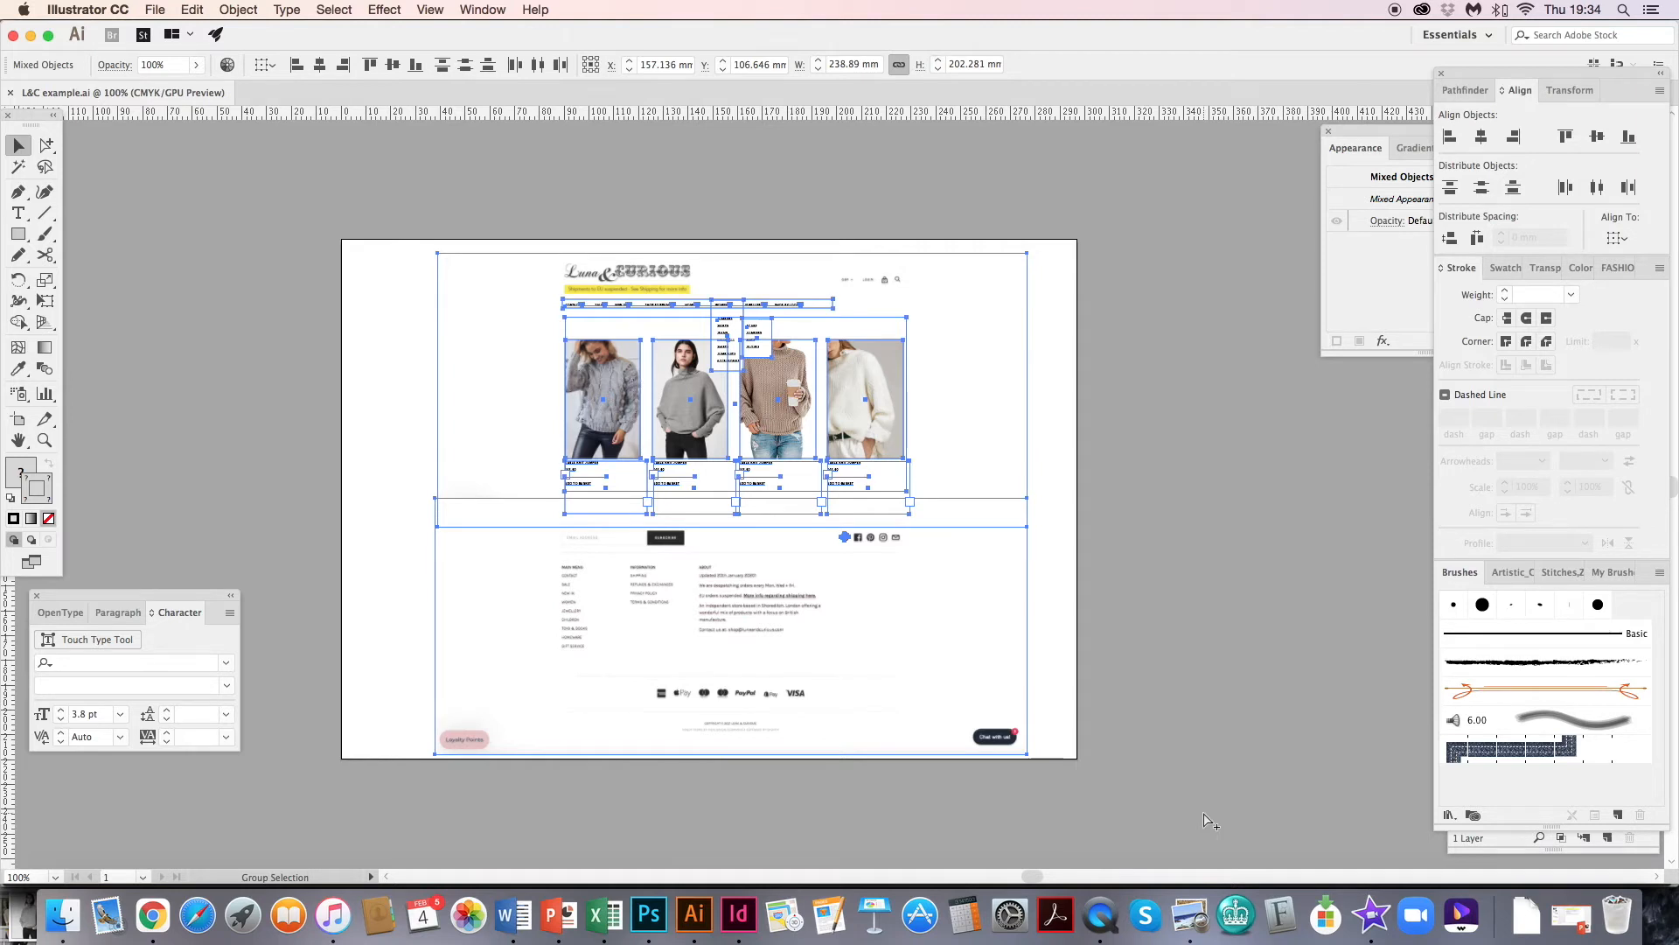
left_click(503, 459)
left_click(484, 481)
left_click_drag(635, 551, 659, 559)
mouse_move(742, 494)
left_mouse_down()
mouse_move(688, 473)
mouse_move(771, 496)
mouse_move(745, 498)
left_mouse_up()
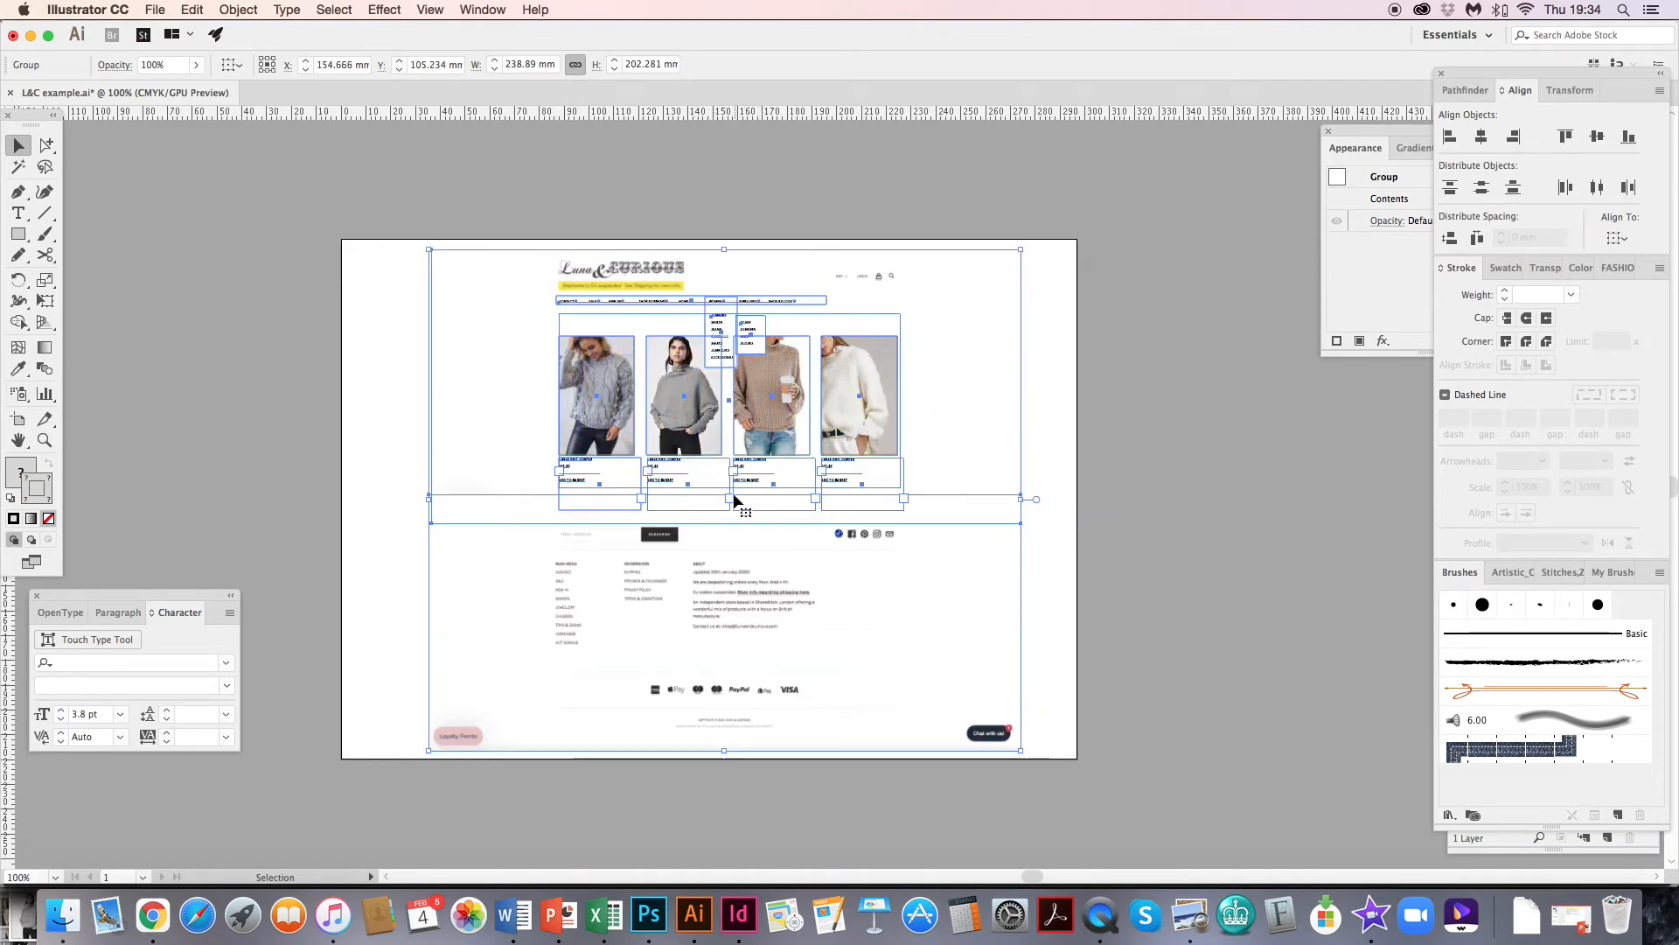
left_click(320, 471)
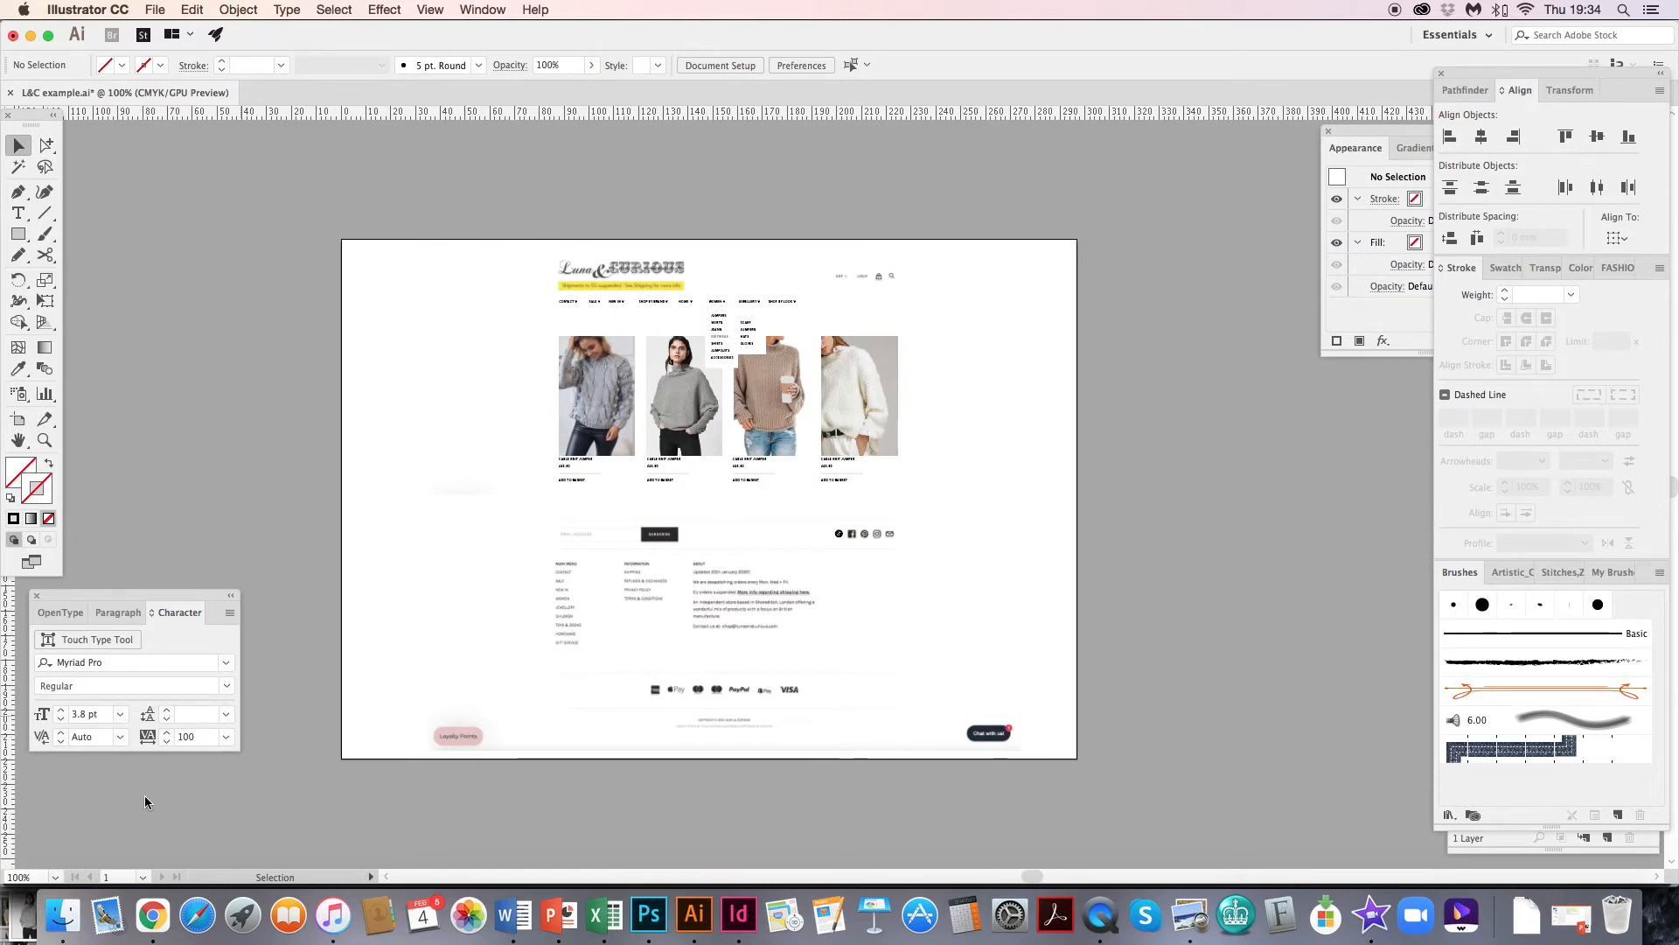
- Switch to Finder and open the Technology folder inside Website utilities on the Desktop
left_click(65, 918)
left_click_drag(1482, 83, 531, 170)
left_click(358, 600)
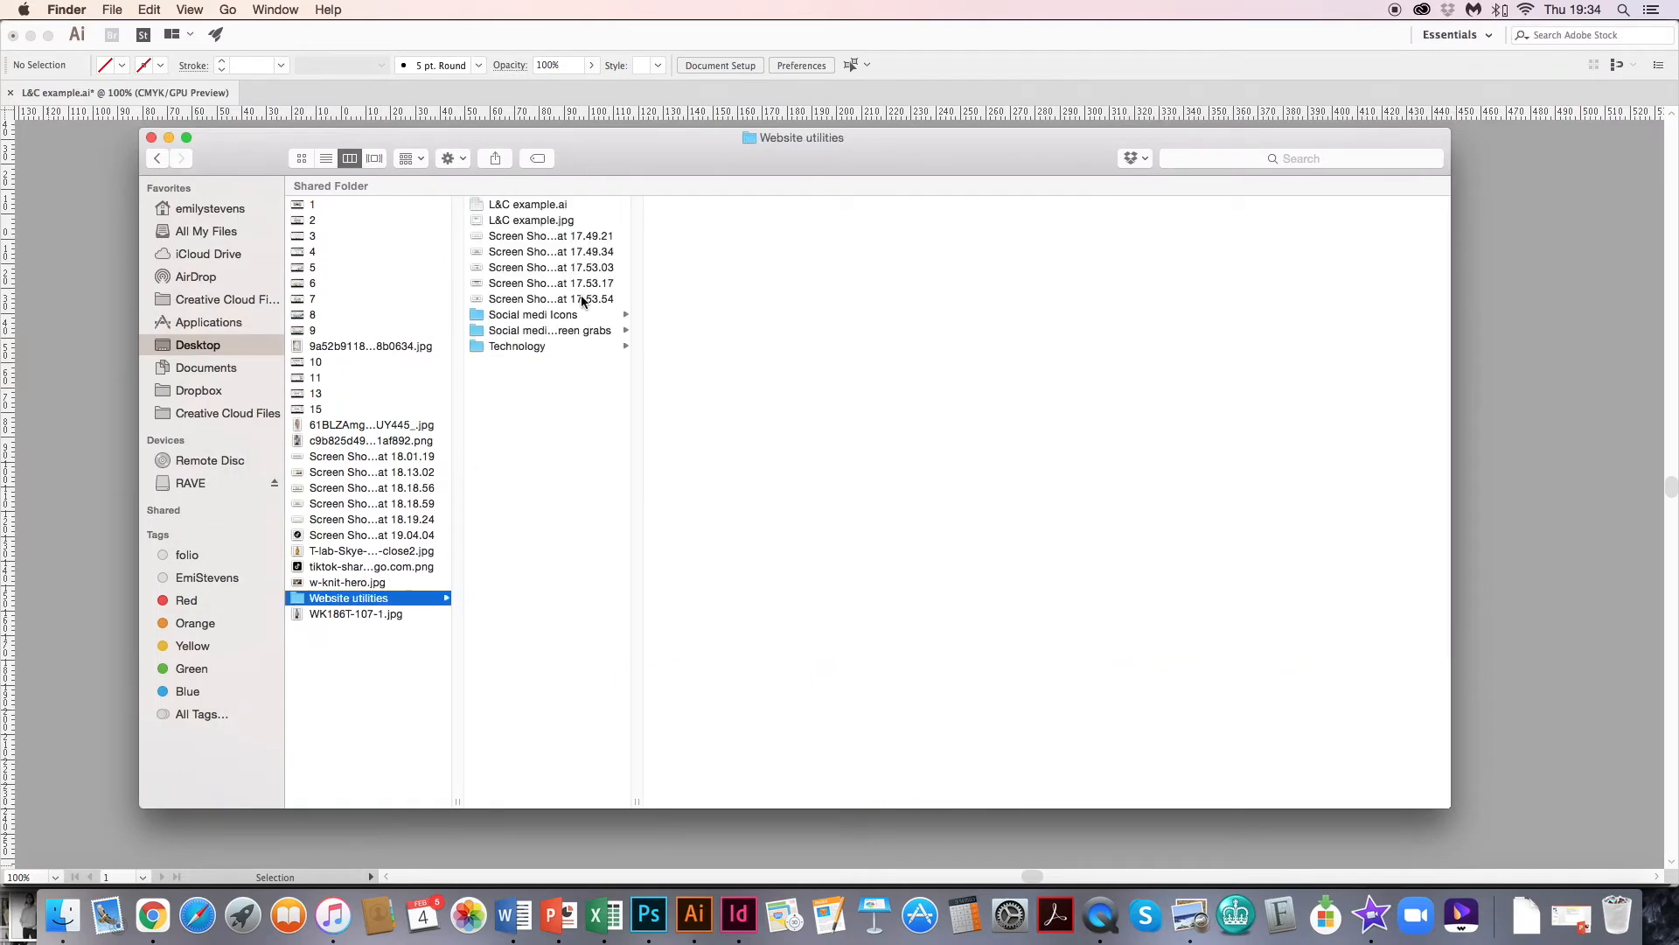
left_click(544, 347)
- Preview the device images i phone.jpg, i mac.jpg and i mac laptop.png in the Technology folder
left_click(697, 236)
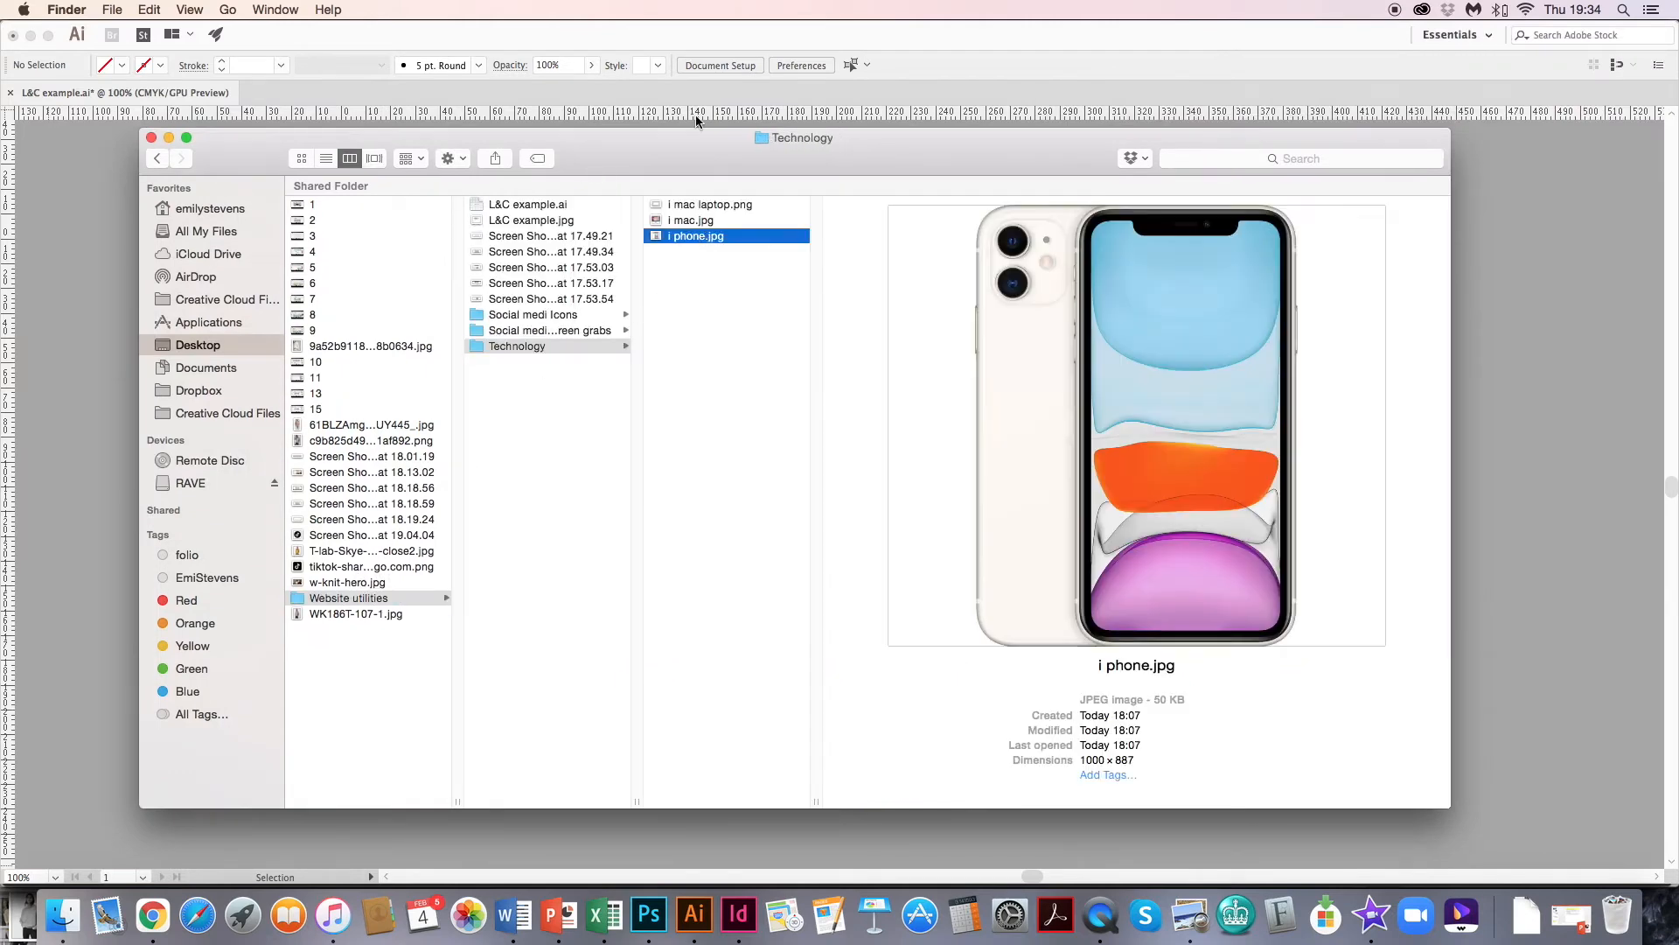
key("space")
key("Up")
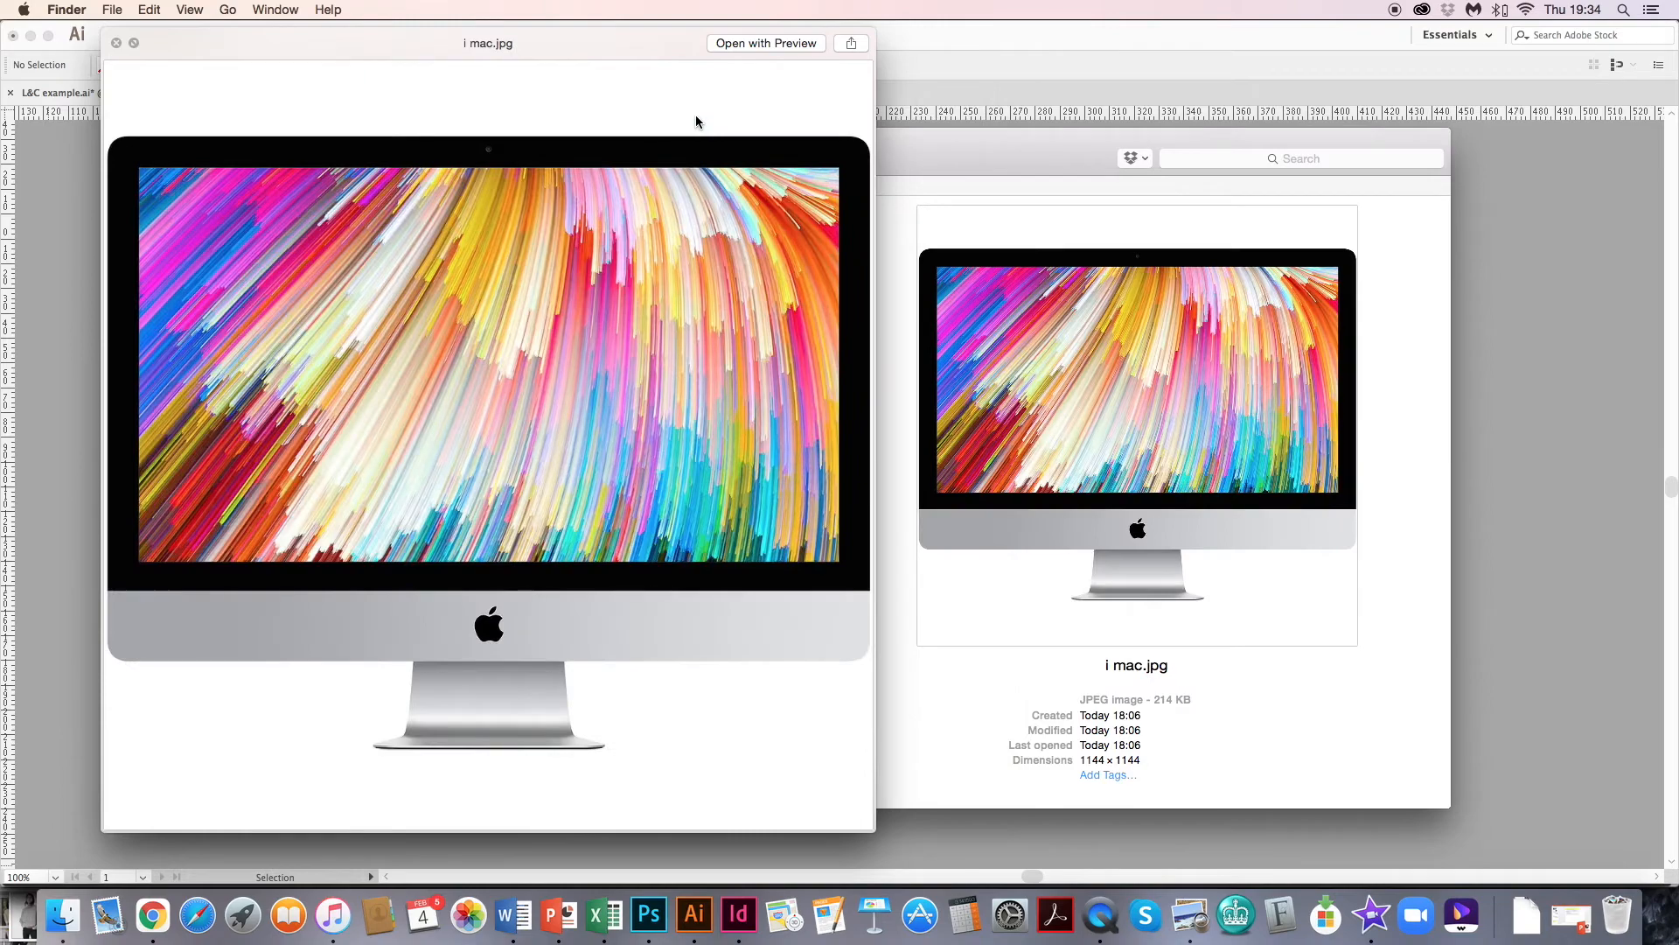
key("Up")
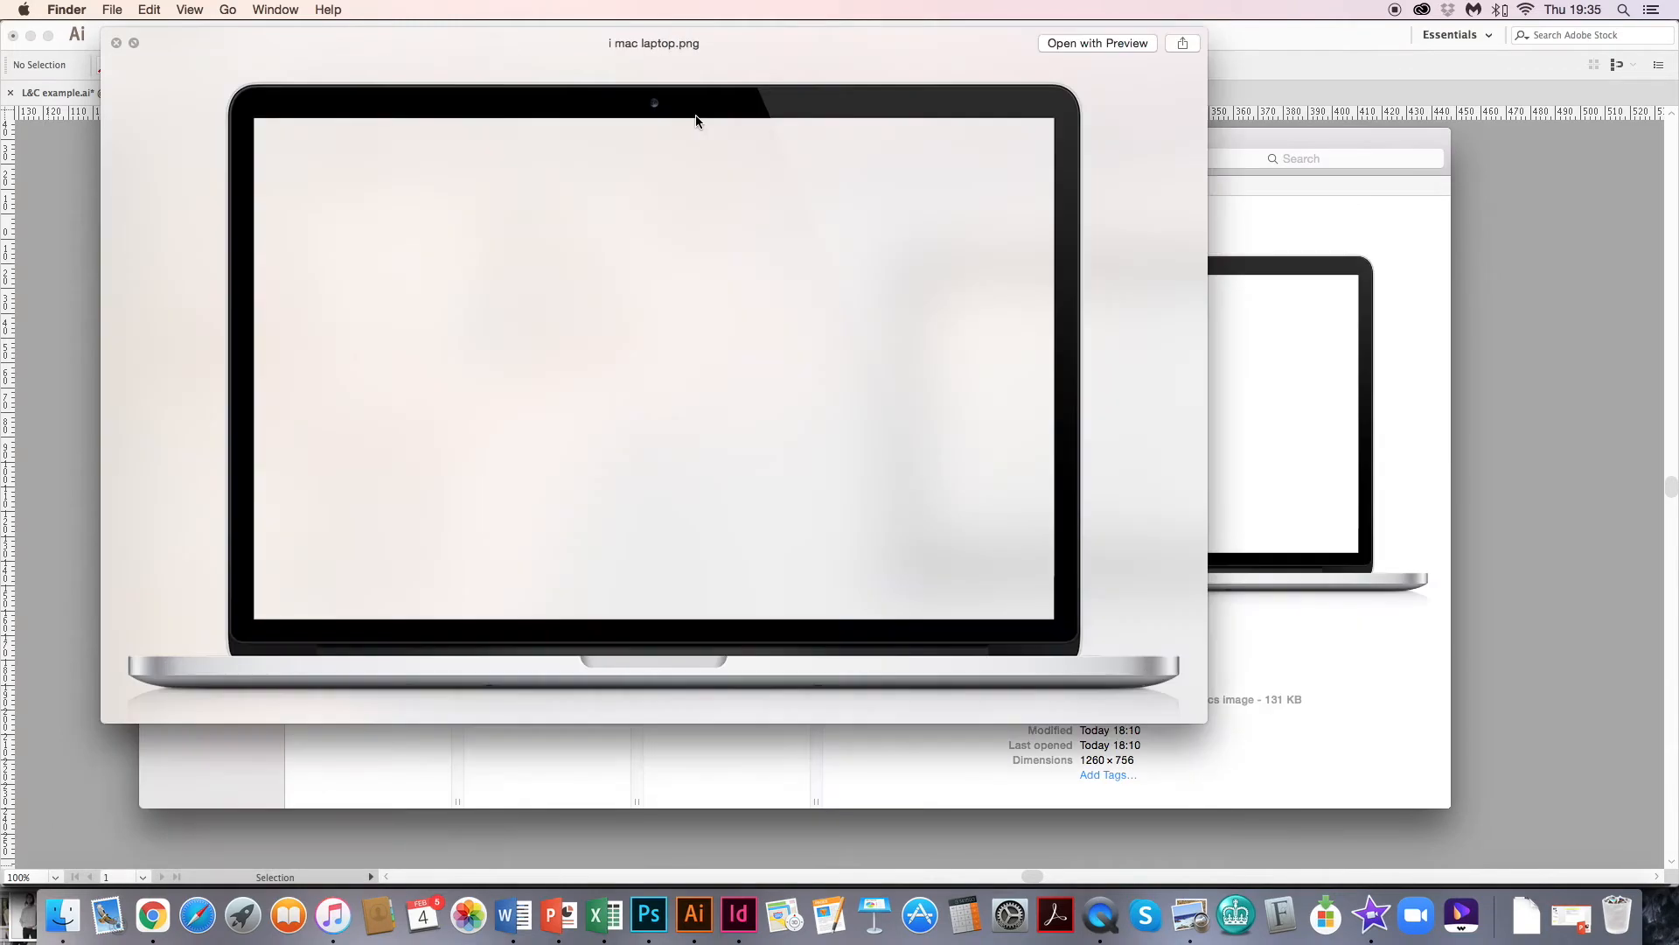
key("Down")
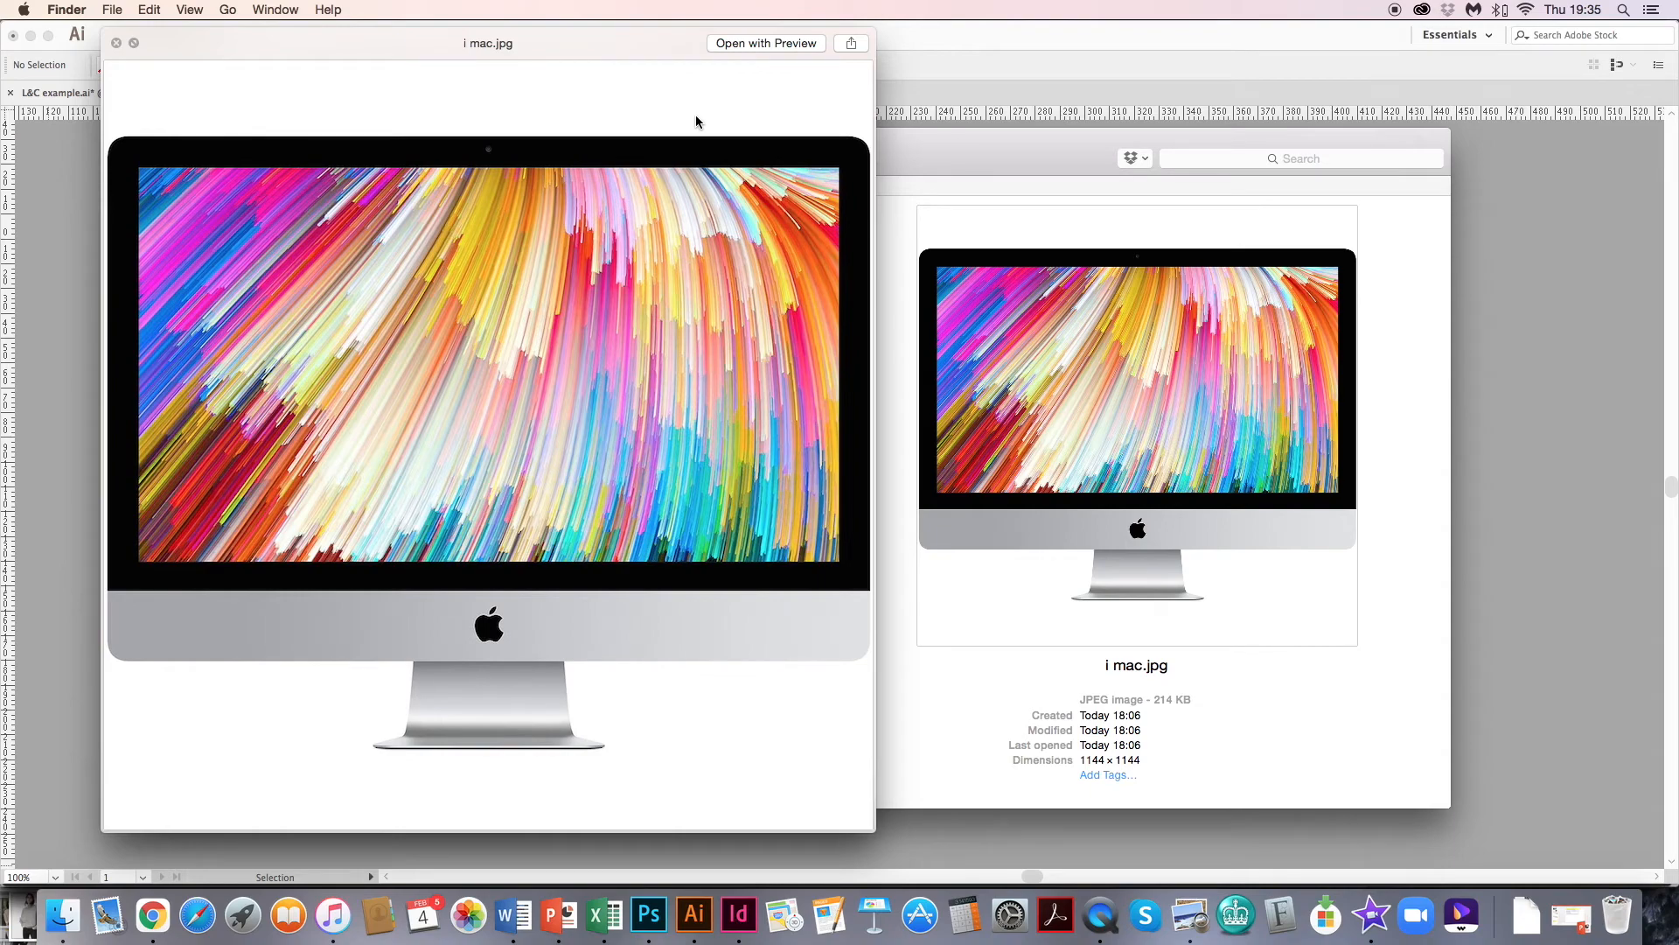
key("space")
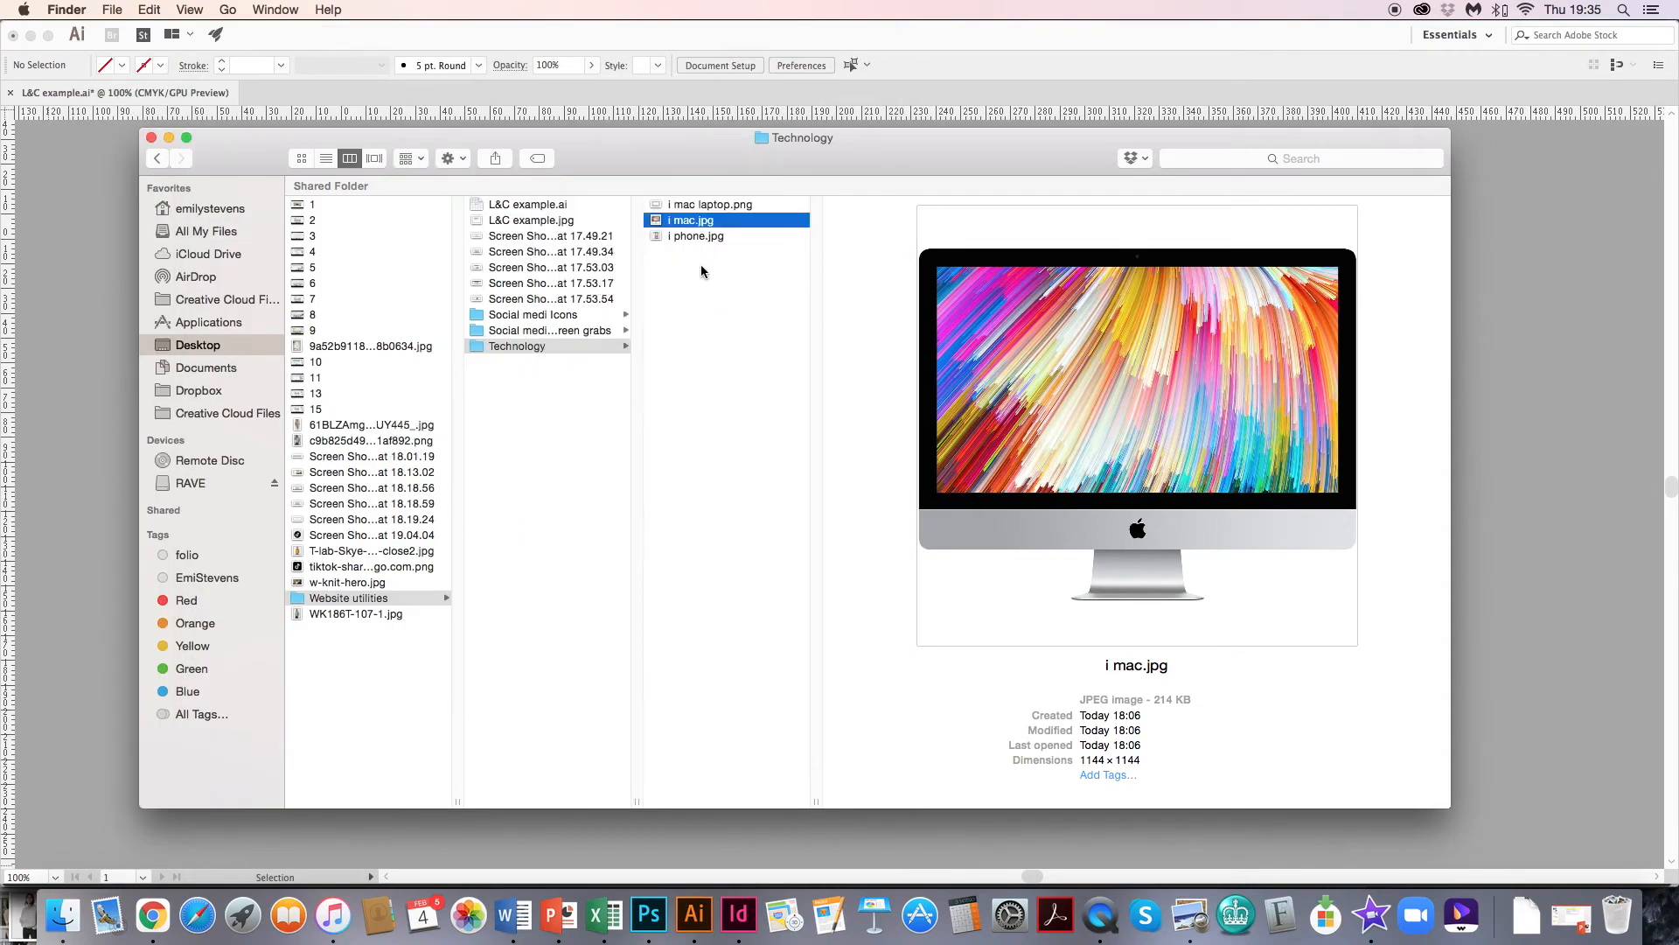
- Open i mac.jpg in Photoshop and widen the document window to fill the screen
left_click_drag(695, 221, 648, 918)
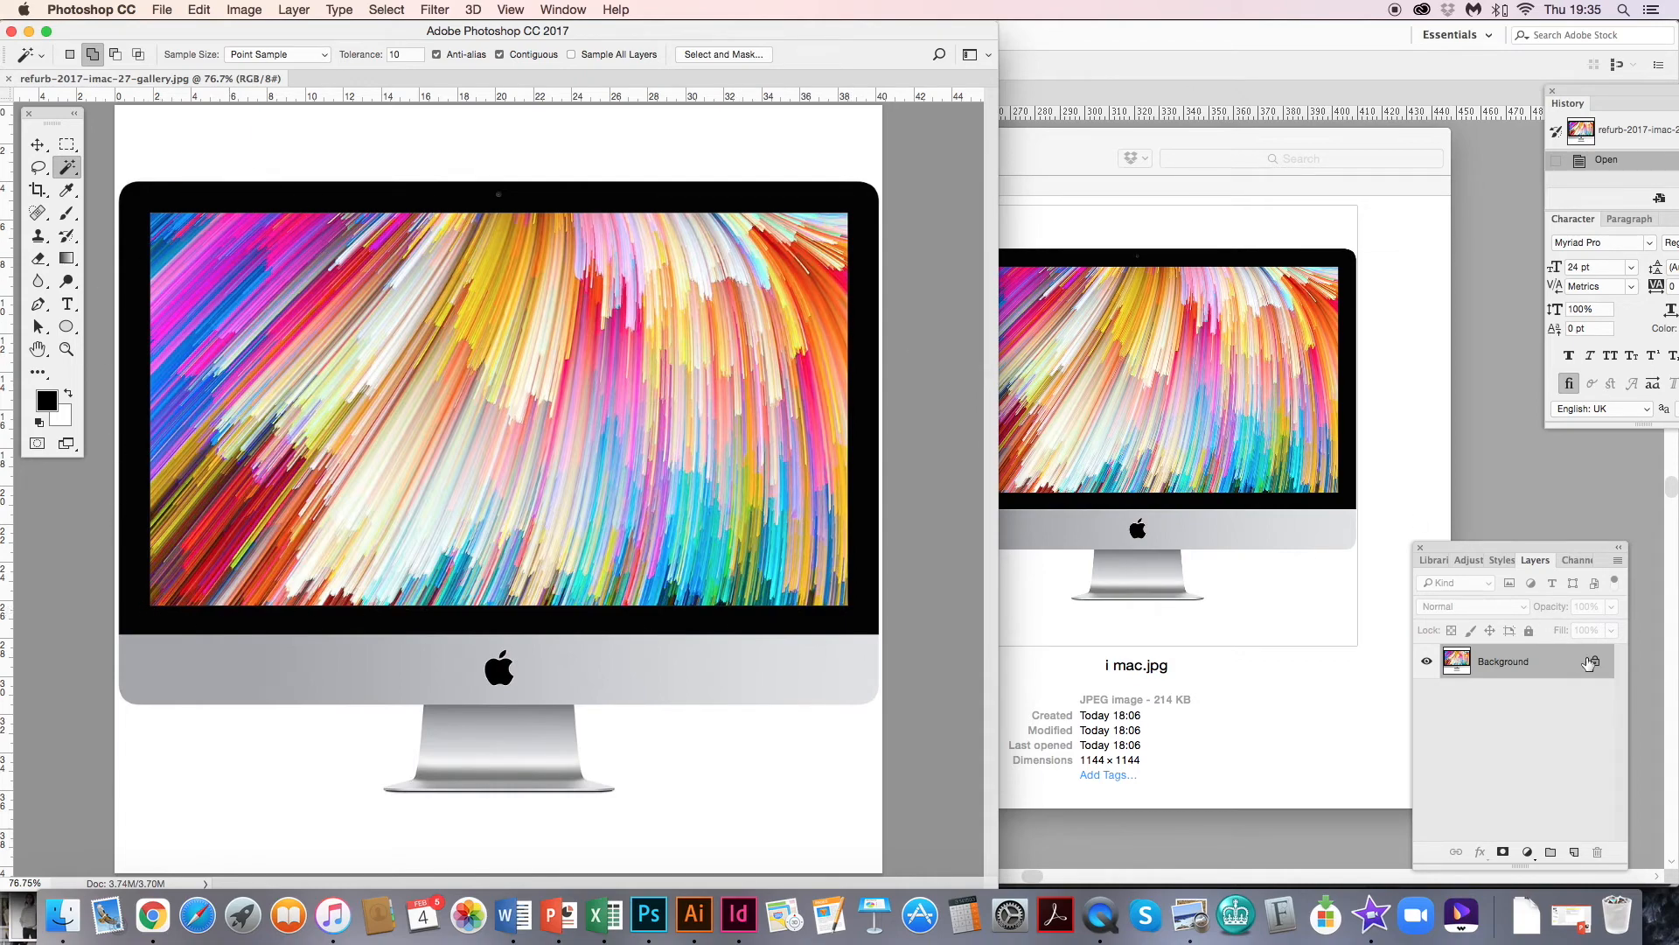
left_click_drag(997, 881, 1671, 875)
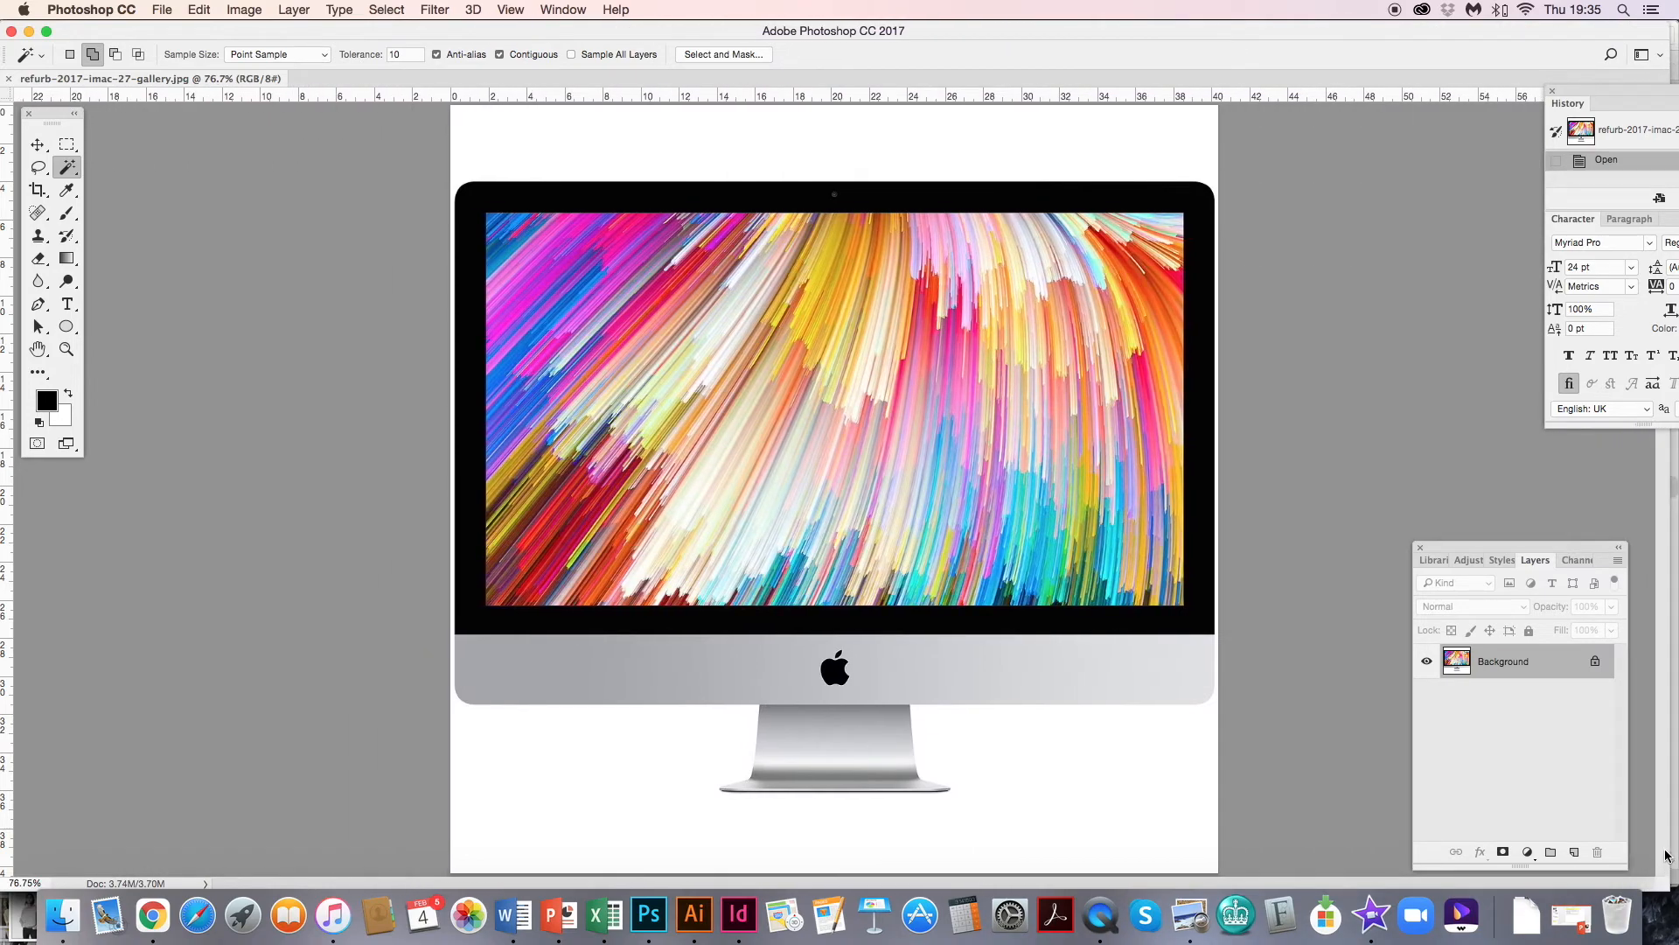
left_click_drag(1539, 540, 1528, 524)
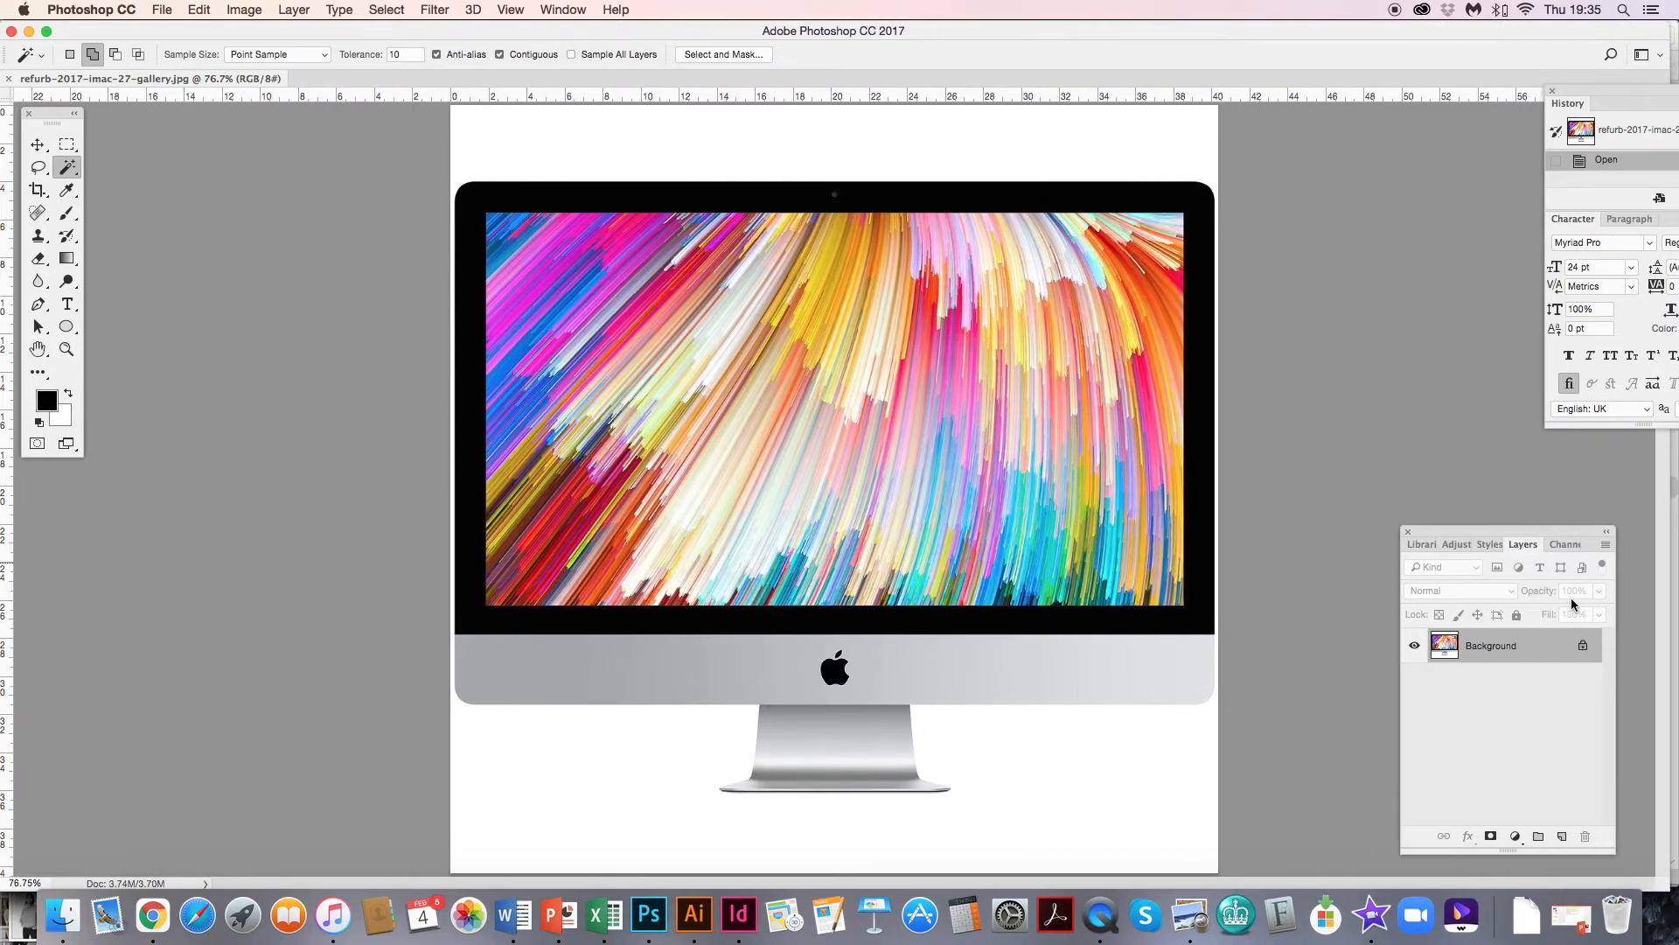
- Unlock the Background layer and delete the colourful display image inside the iMac's black frame using a Rectangular Marquee selection
left_click(1583, 647)
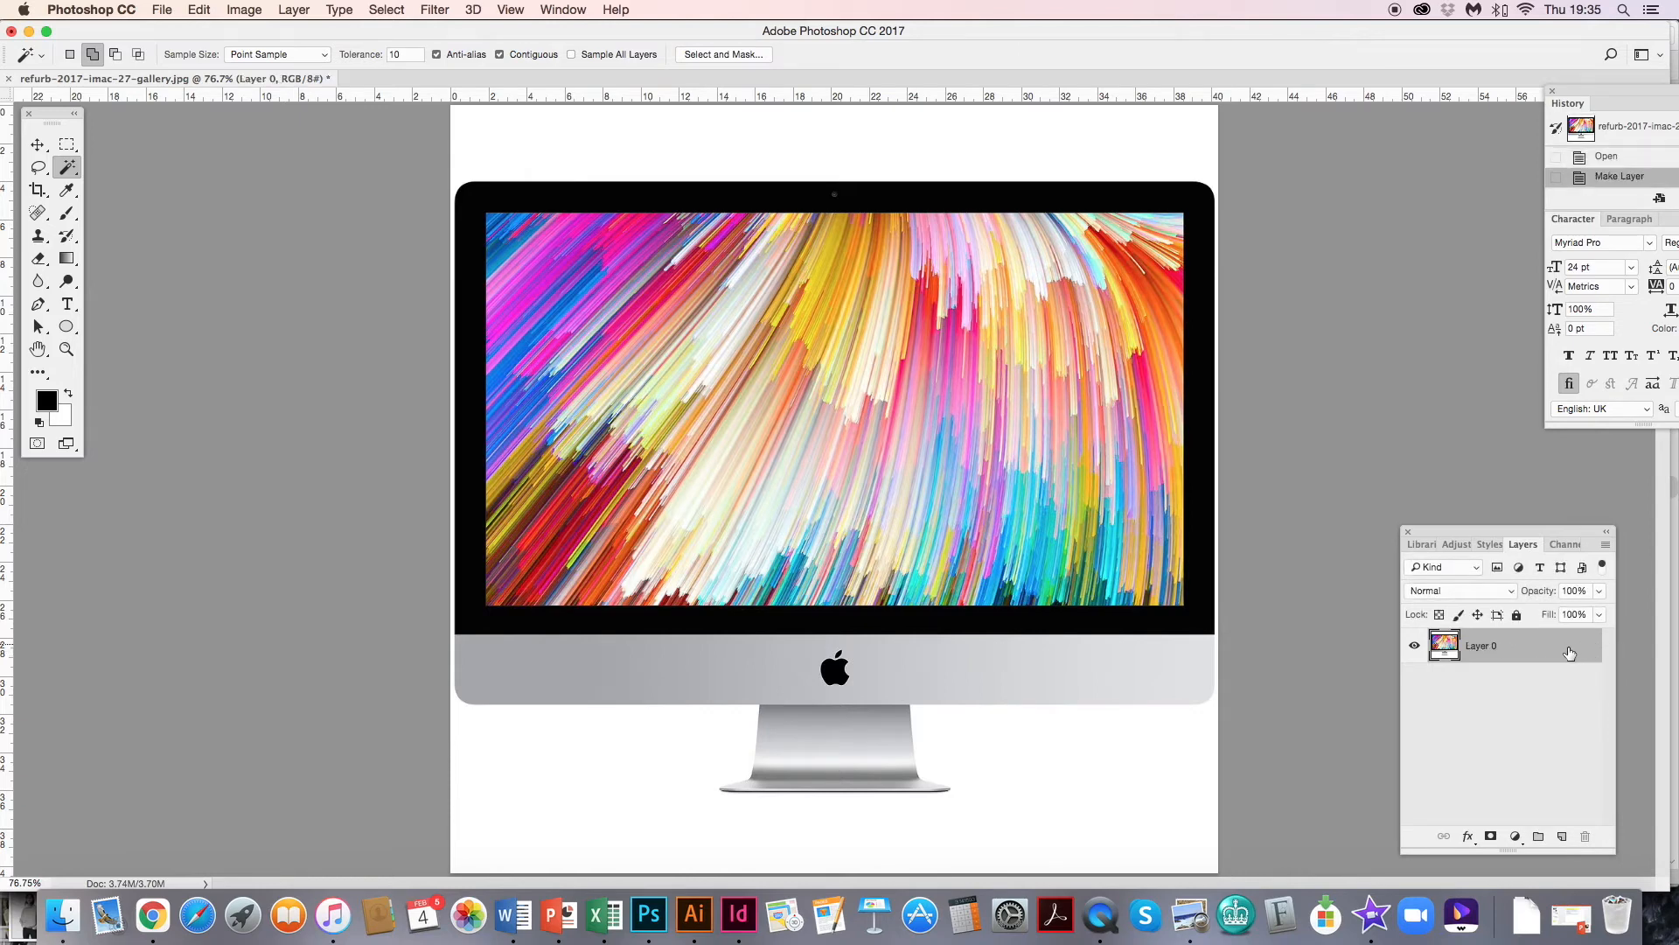
left_click(66, 146)
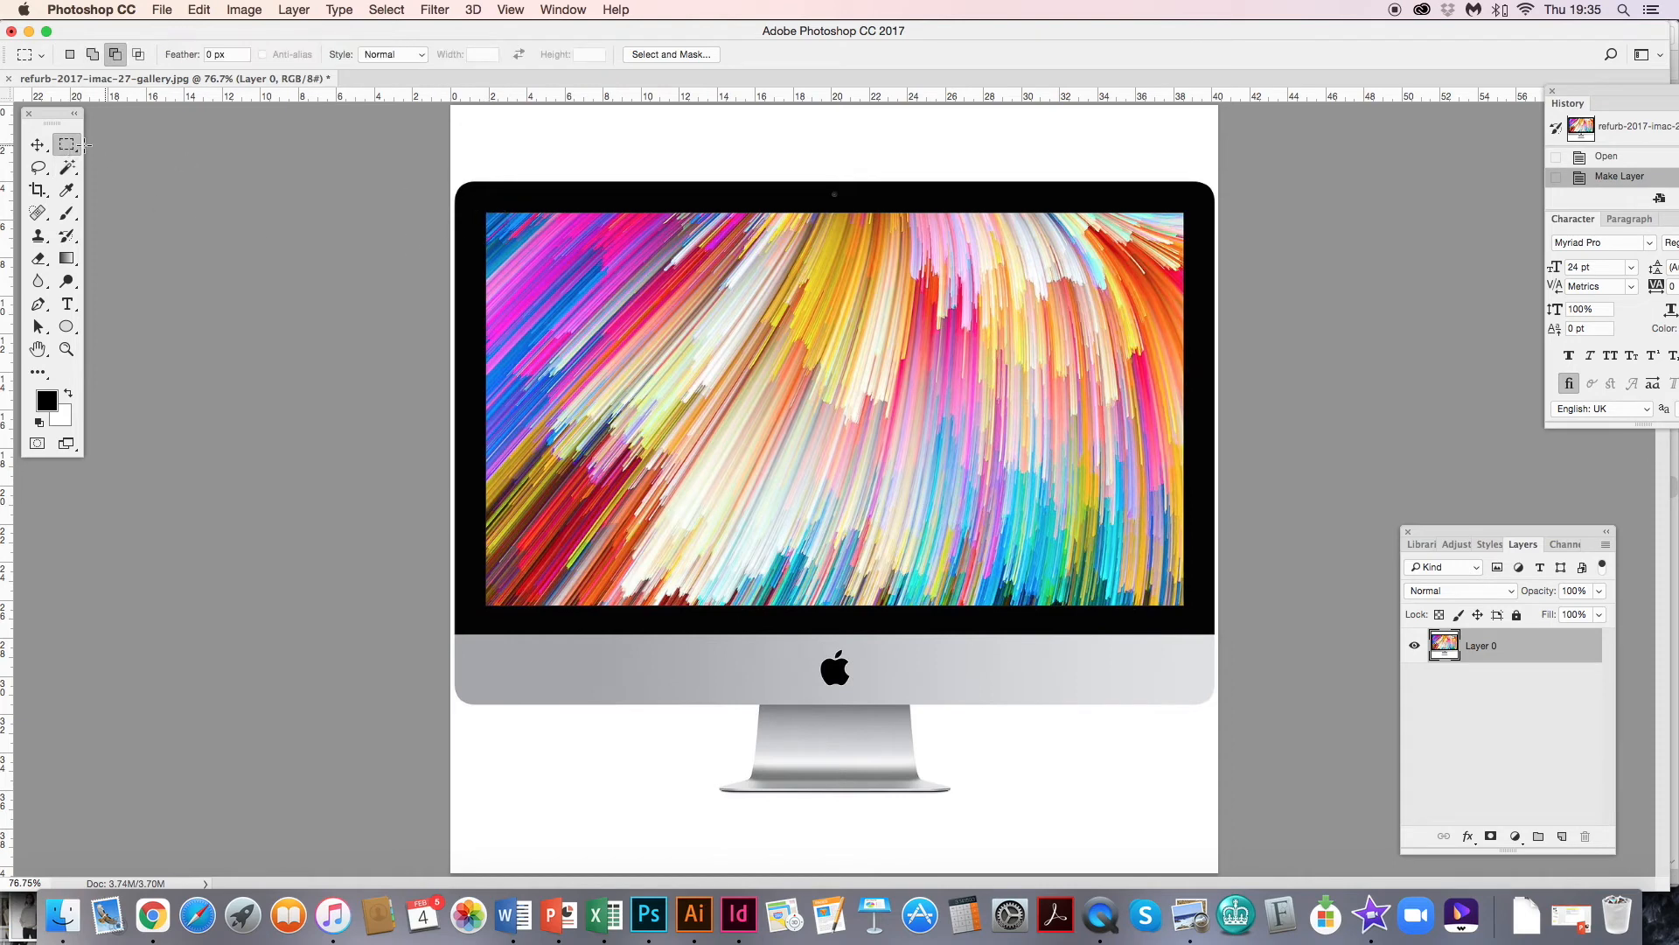
left_click_drag(68, 149, 157, 150)
key("super+equal")
key("super+equal")
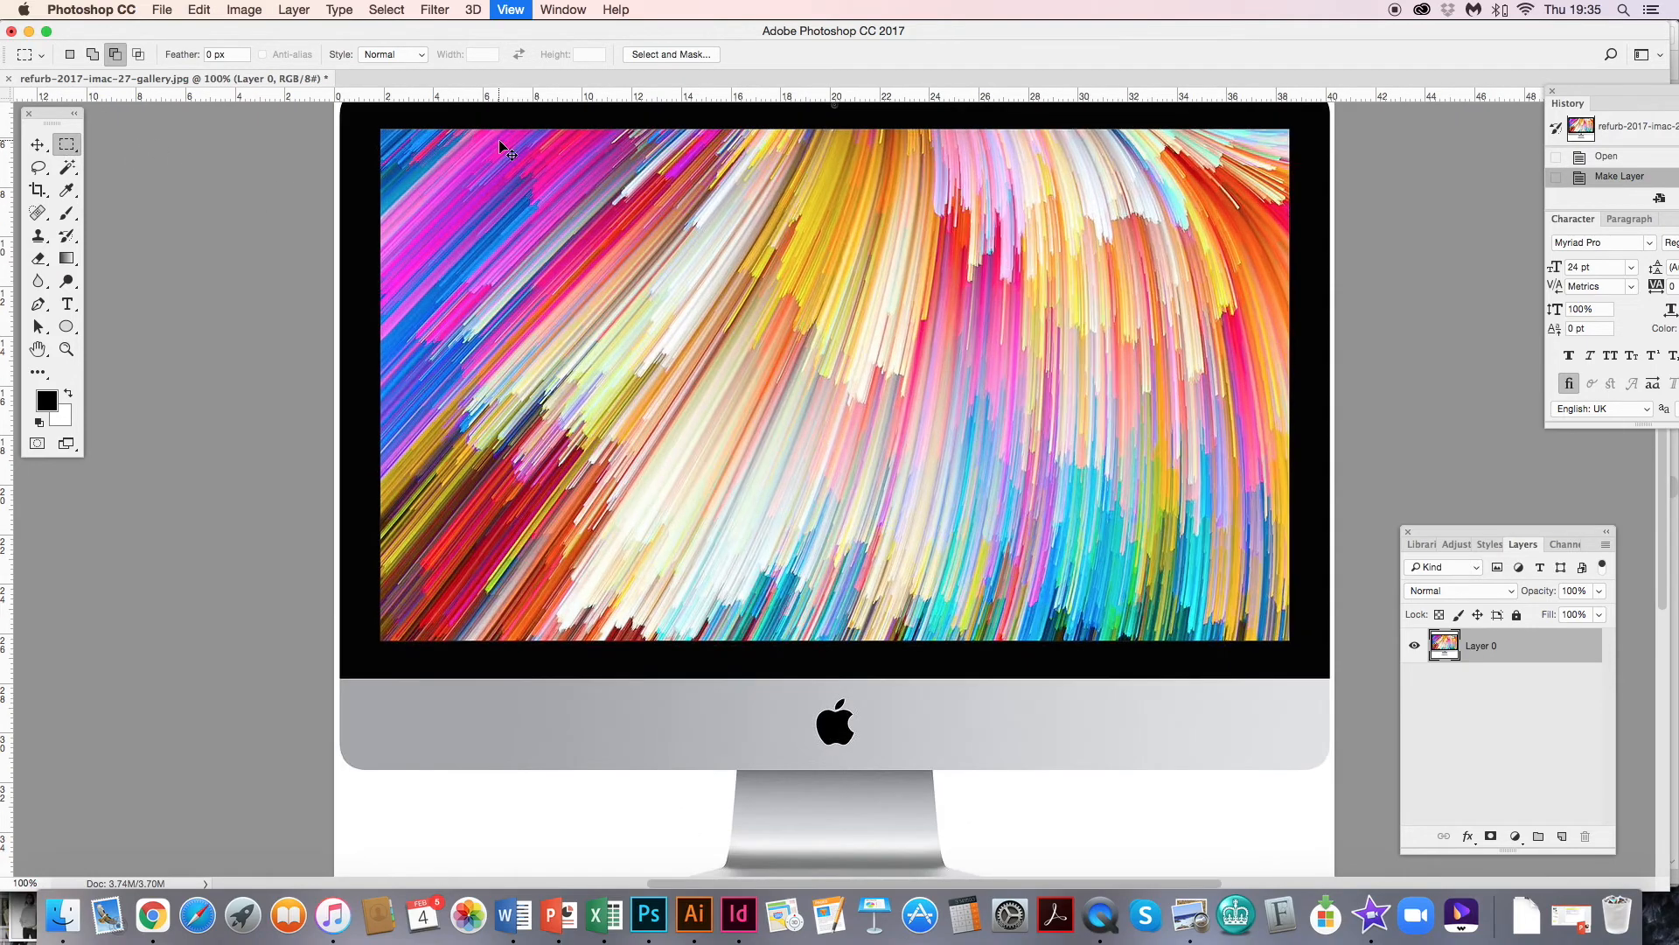
key("super+minus")
scroll(498, 317, "right", 2)
left_click_drag(284, 210, 1194, 722)
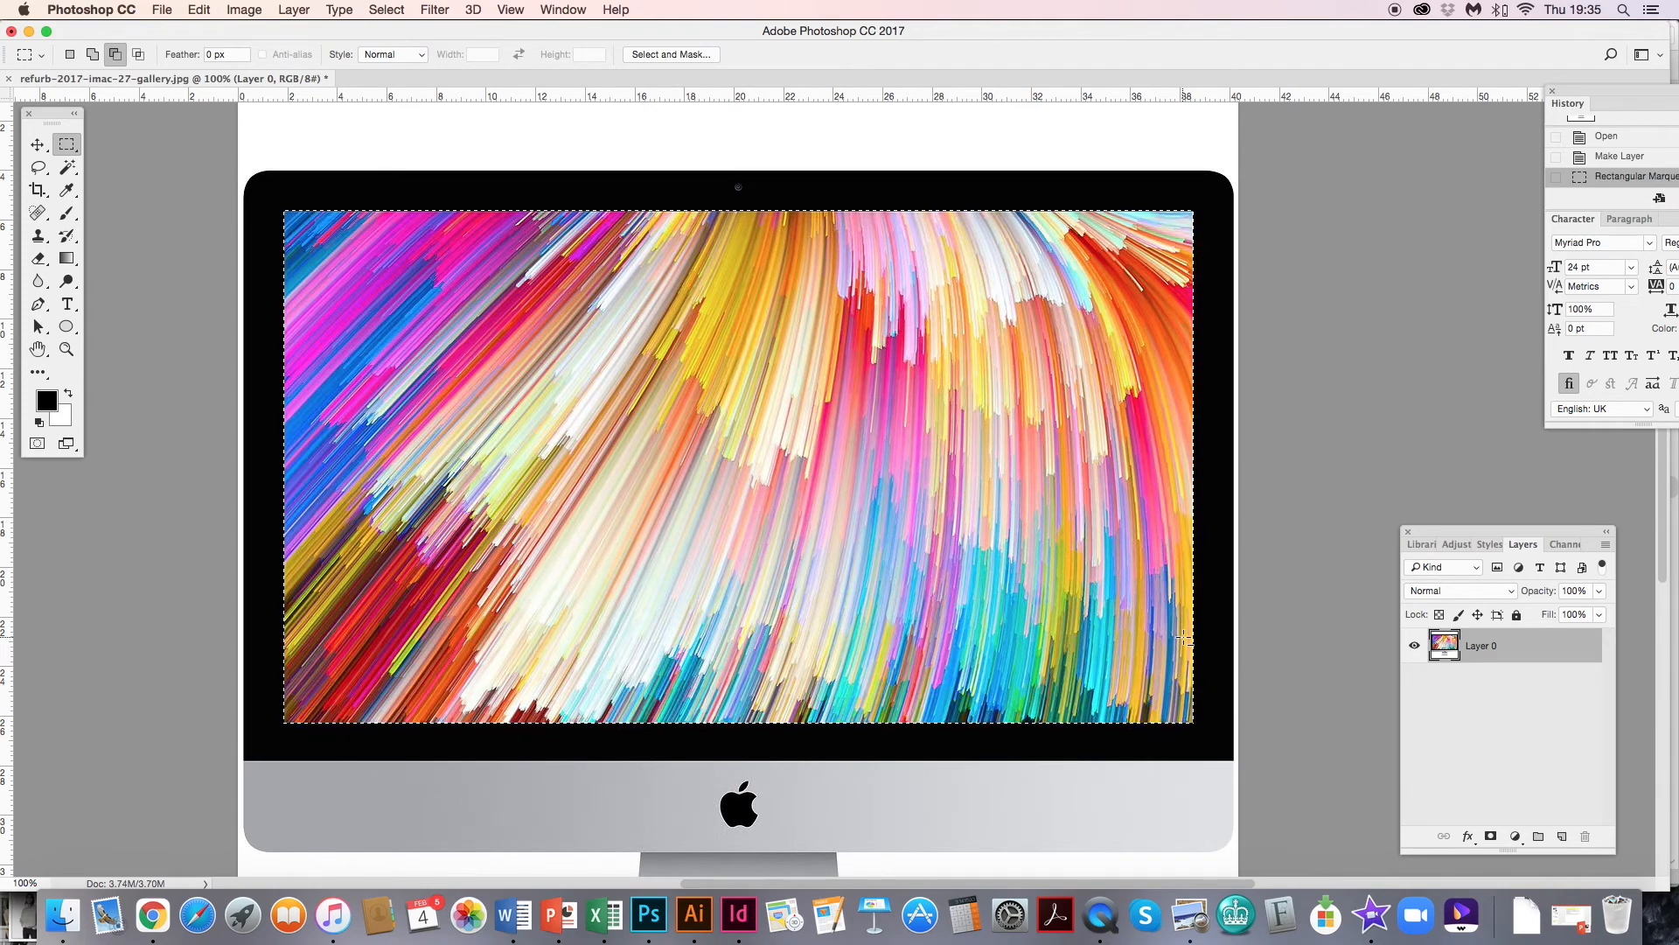
key("Delete")
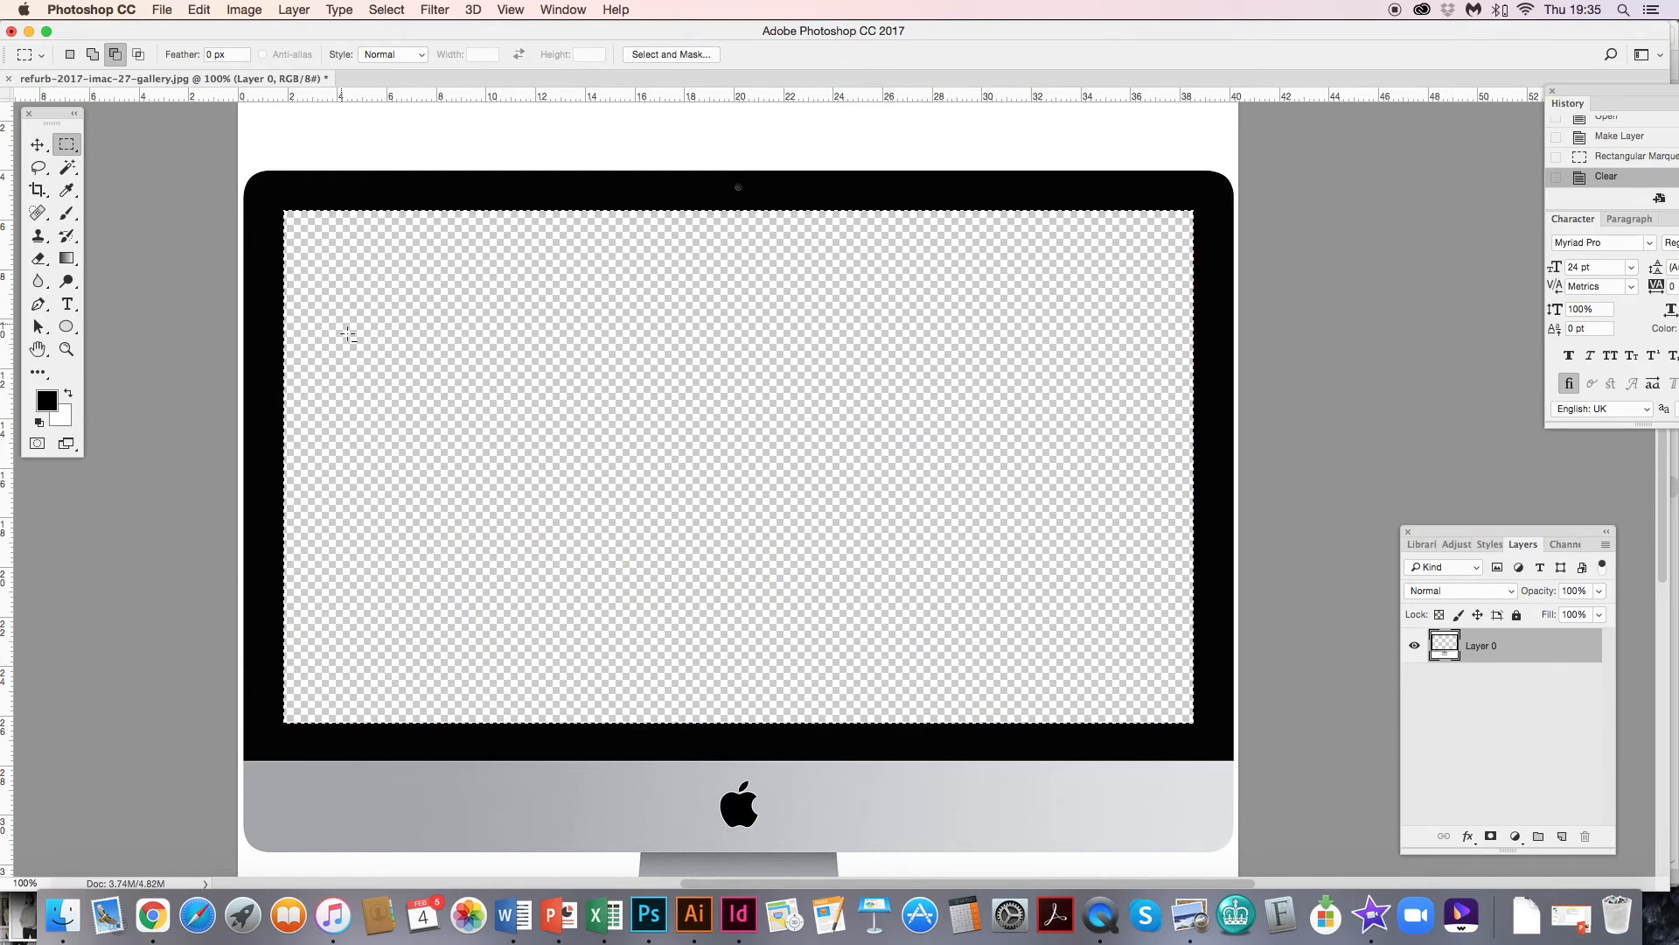
- Select the white background around the iMac with the Magic Wand at tolerance 10, delete it, and clear the selection
left_click(68, 166)
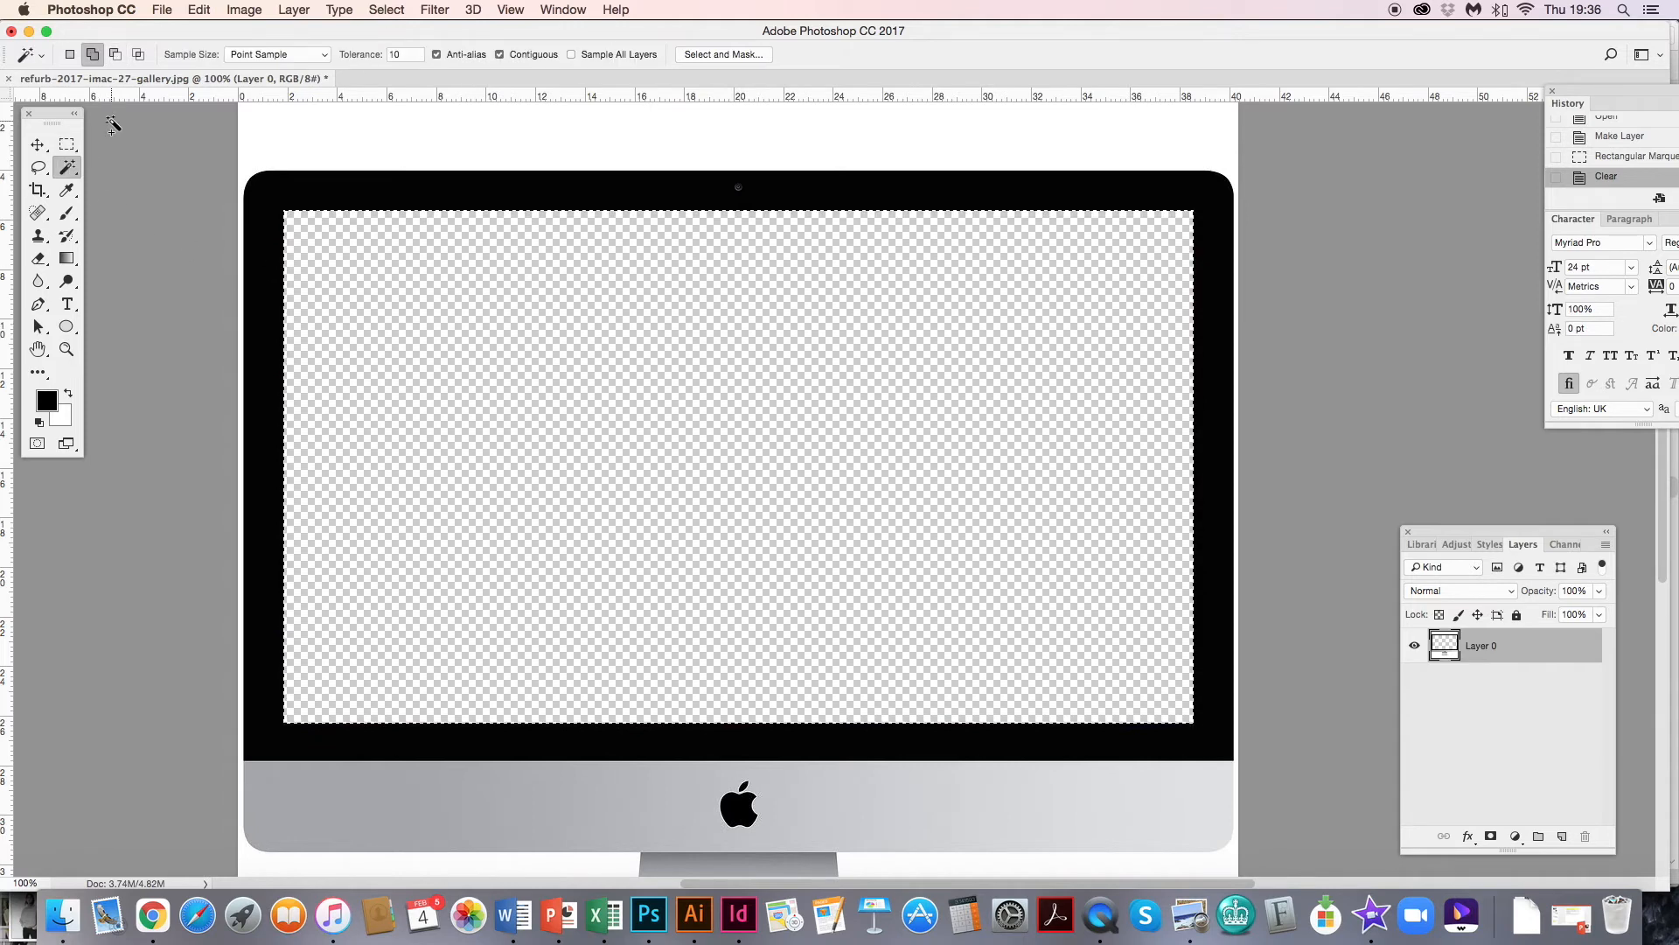
key("super+0")
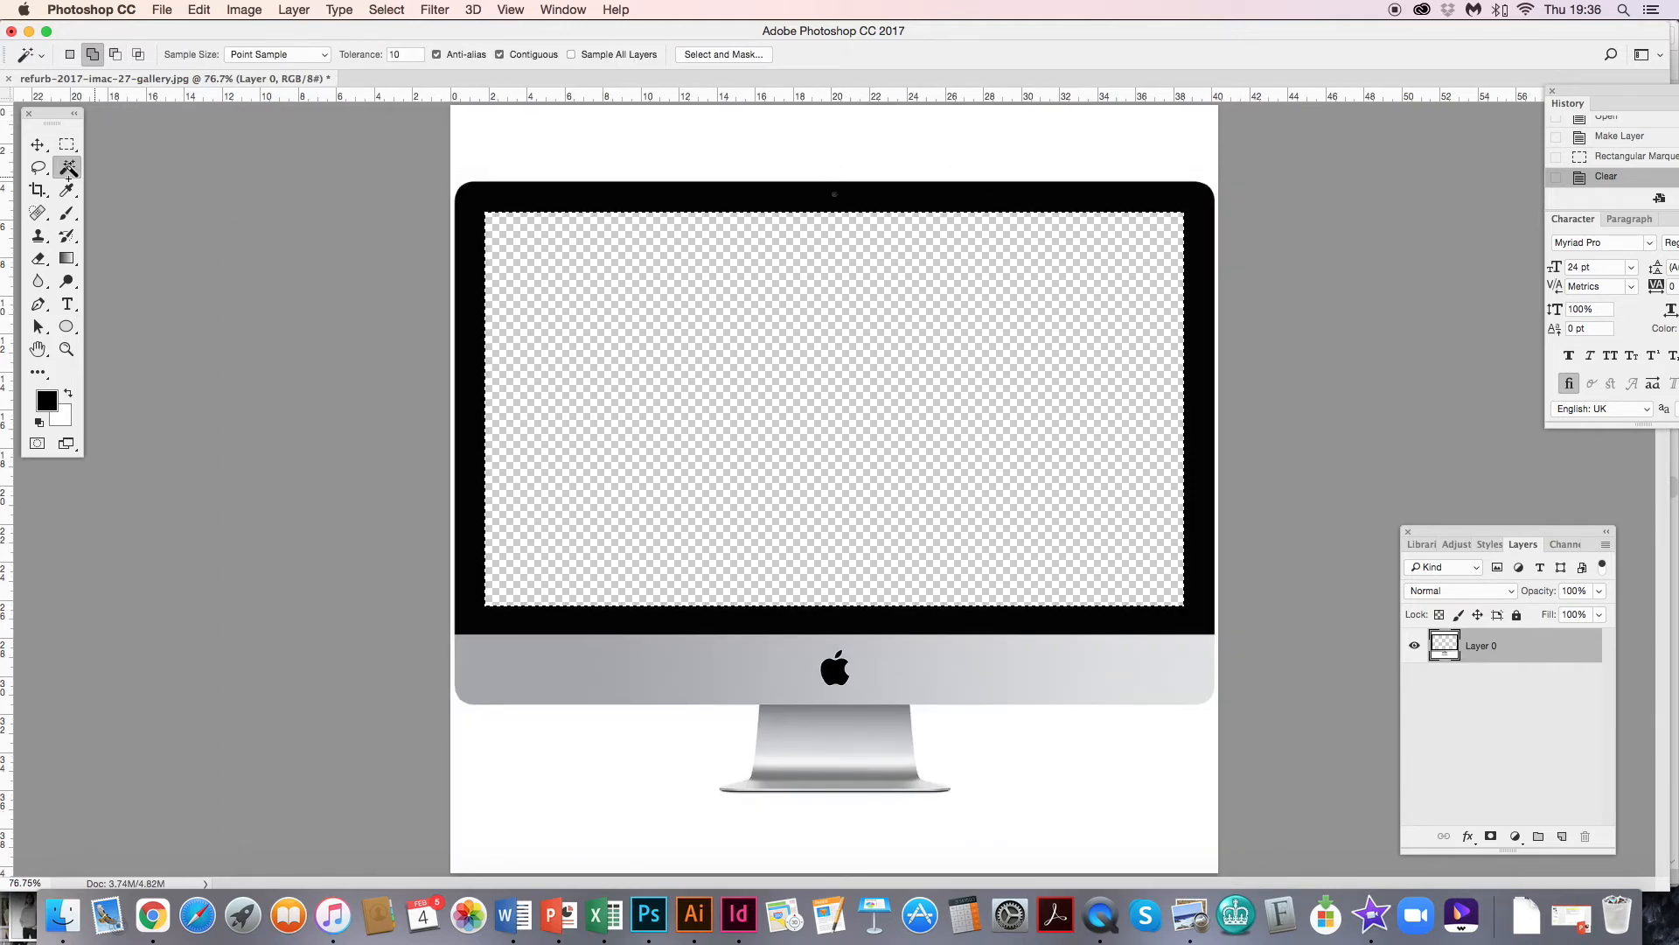
left_click(74, 170)
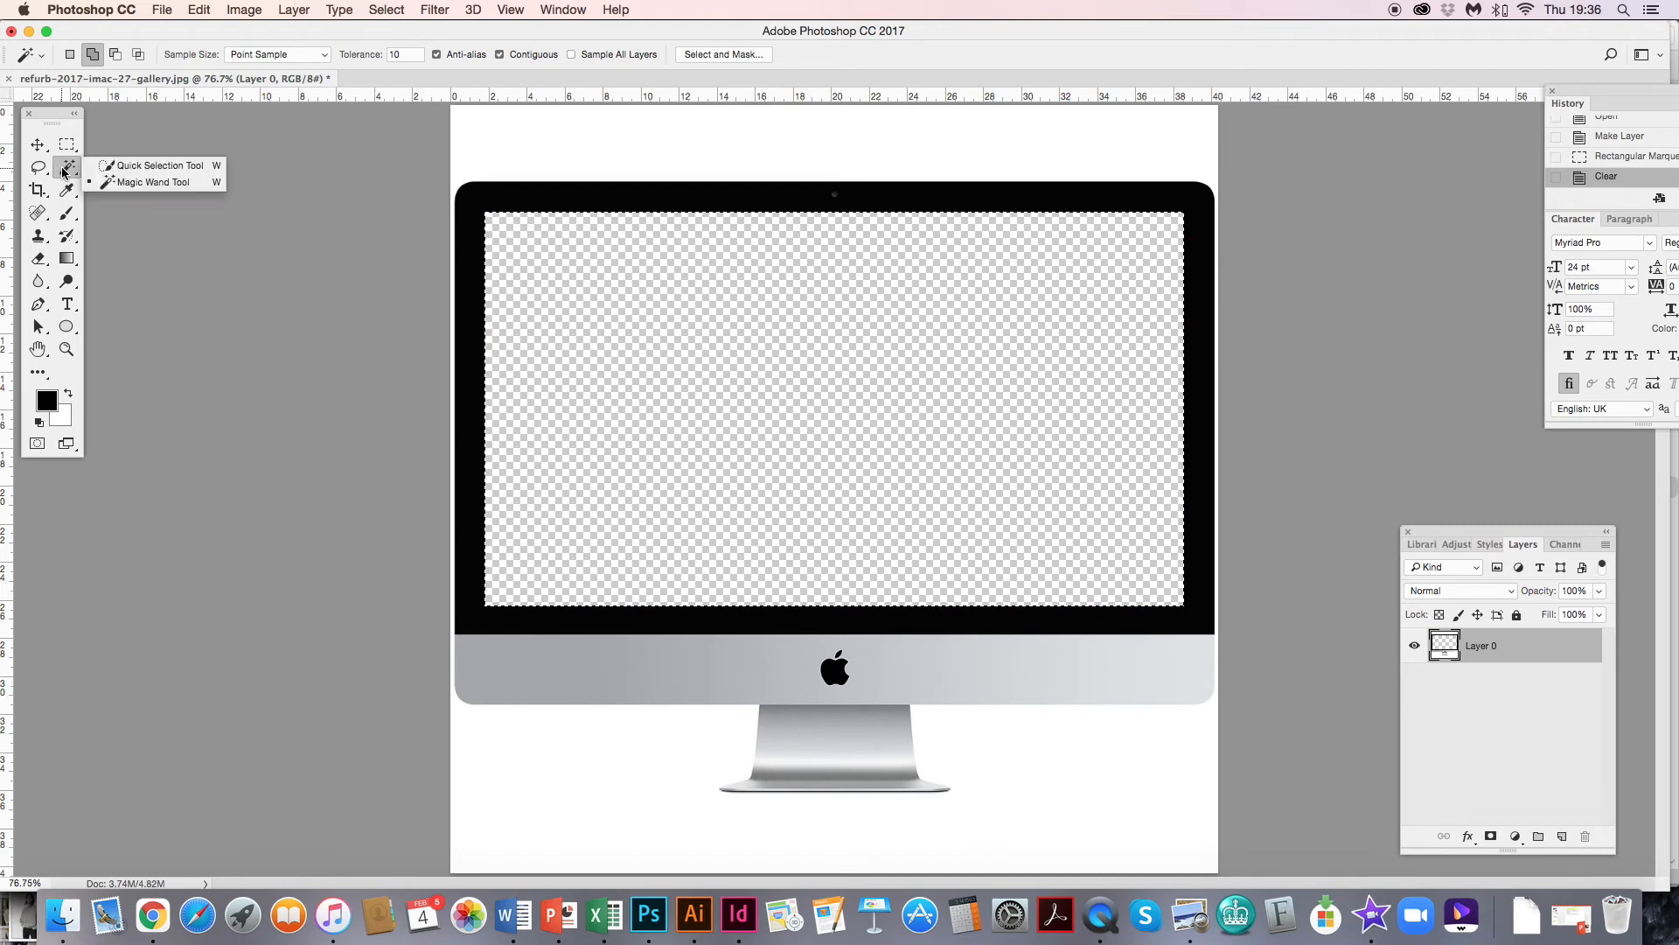
left_click(129, 183)
left_click(484, 154)
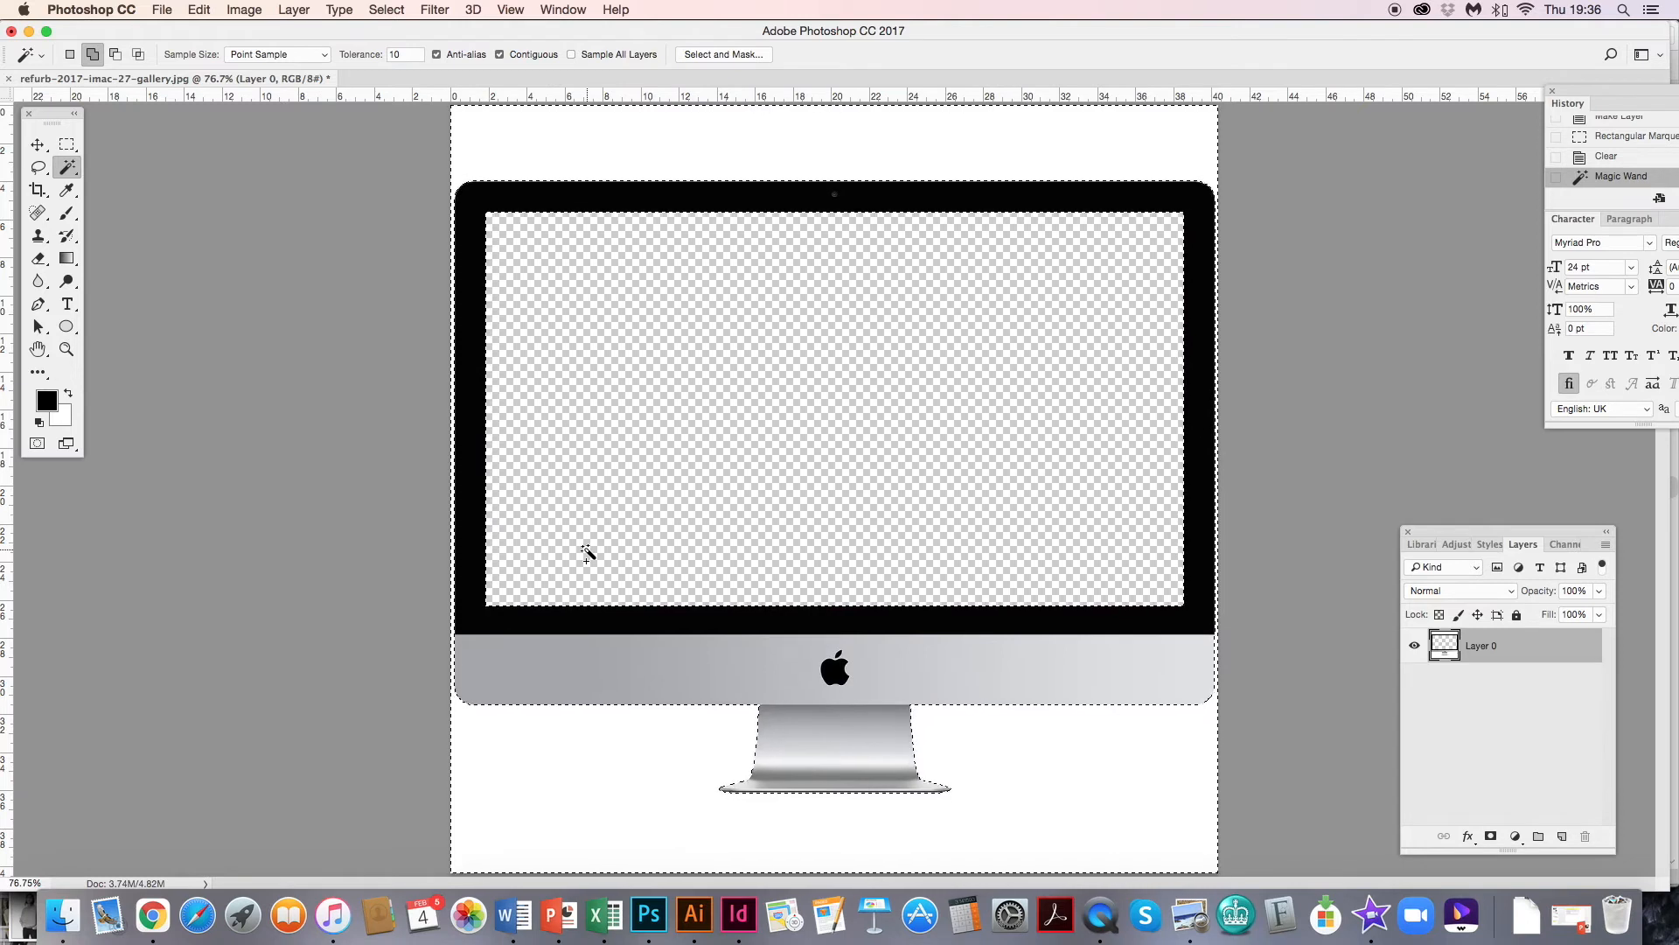
key("Delete")
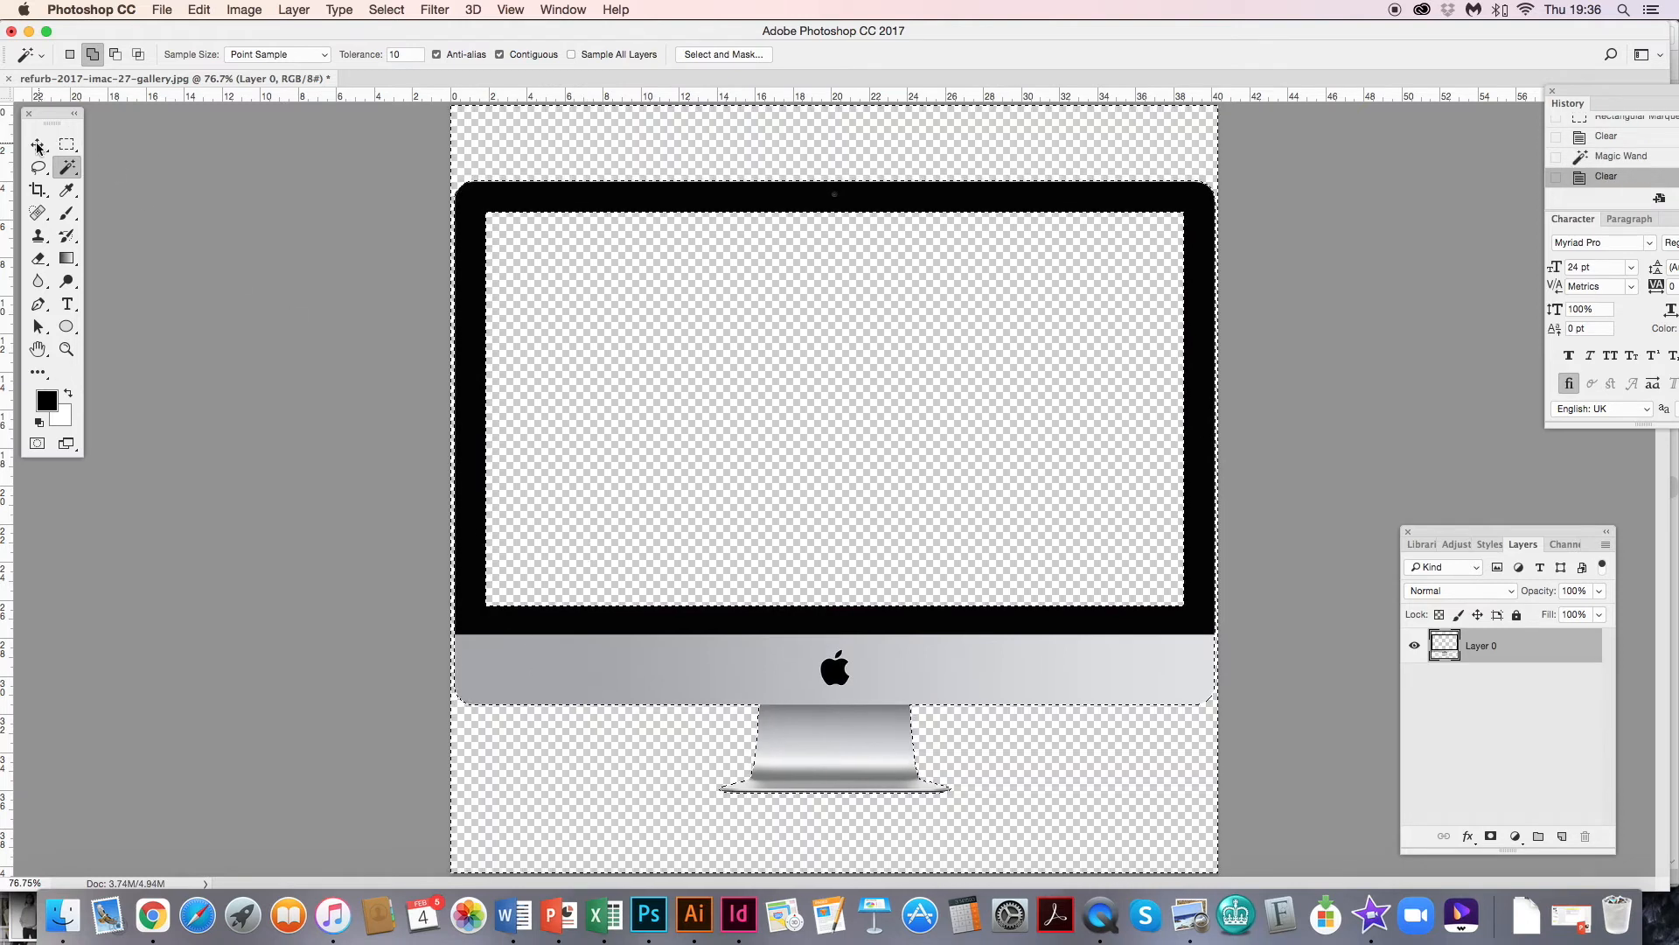
left_click(38, 146)
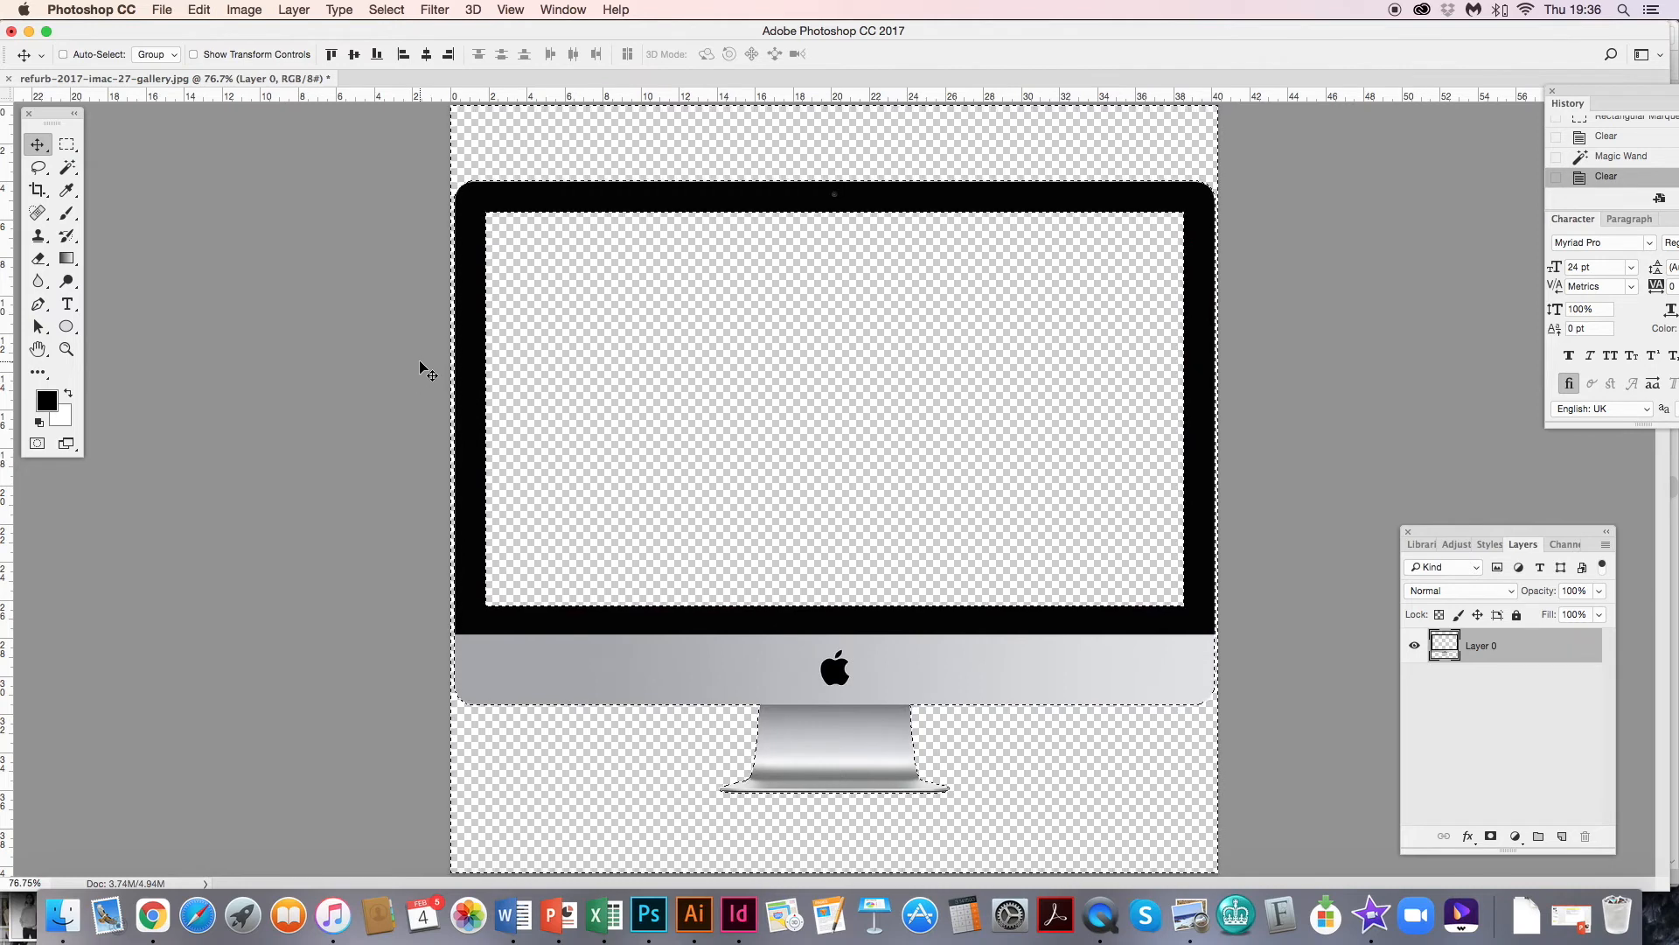
key("super")
key("super+d")
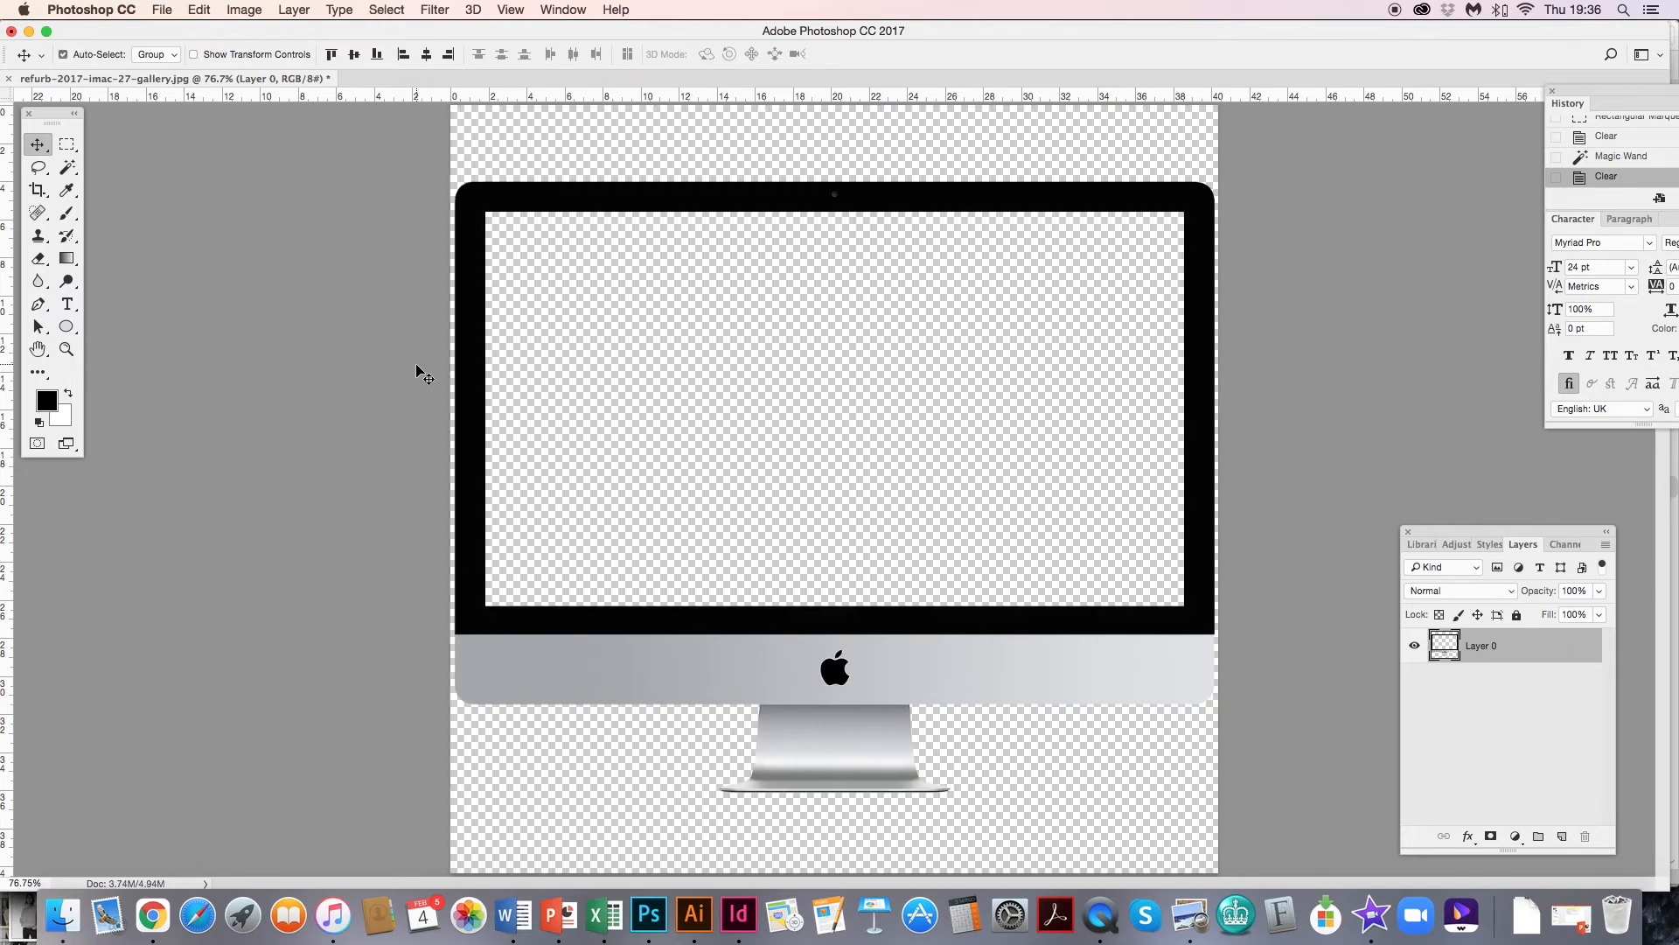
- Crop the empty canvas above and below the iMac, keeping a narrow margin around it
left_click(41, 194)
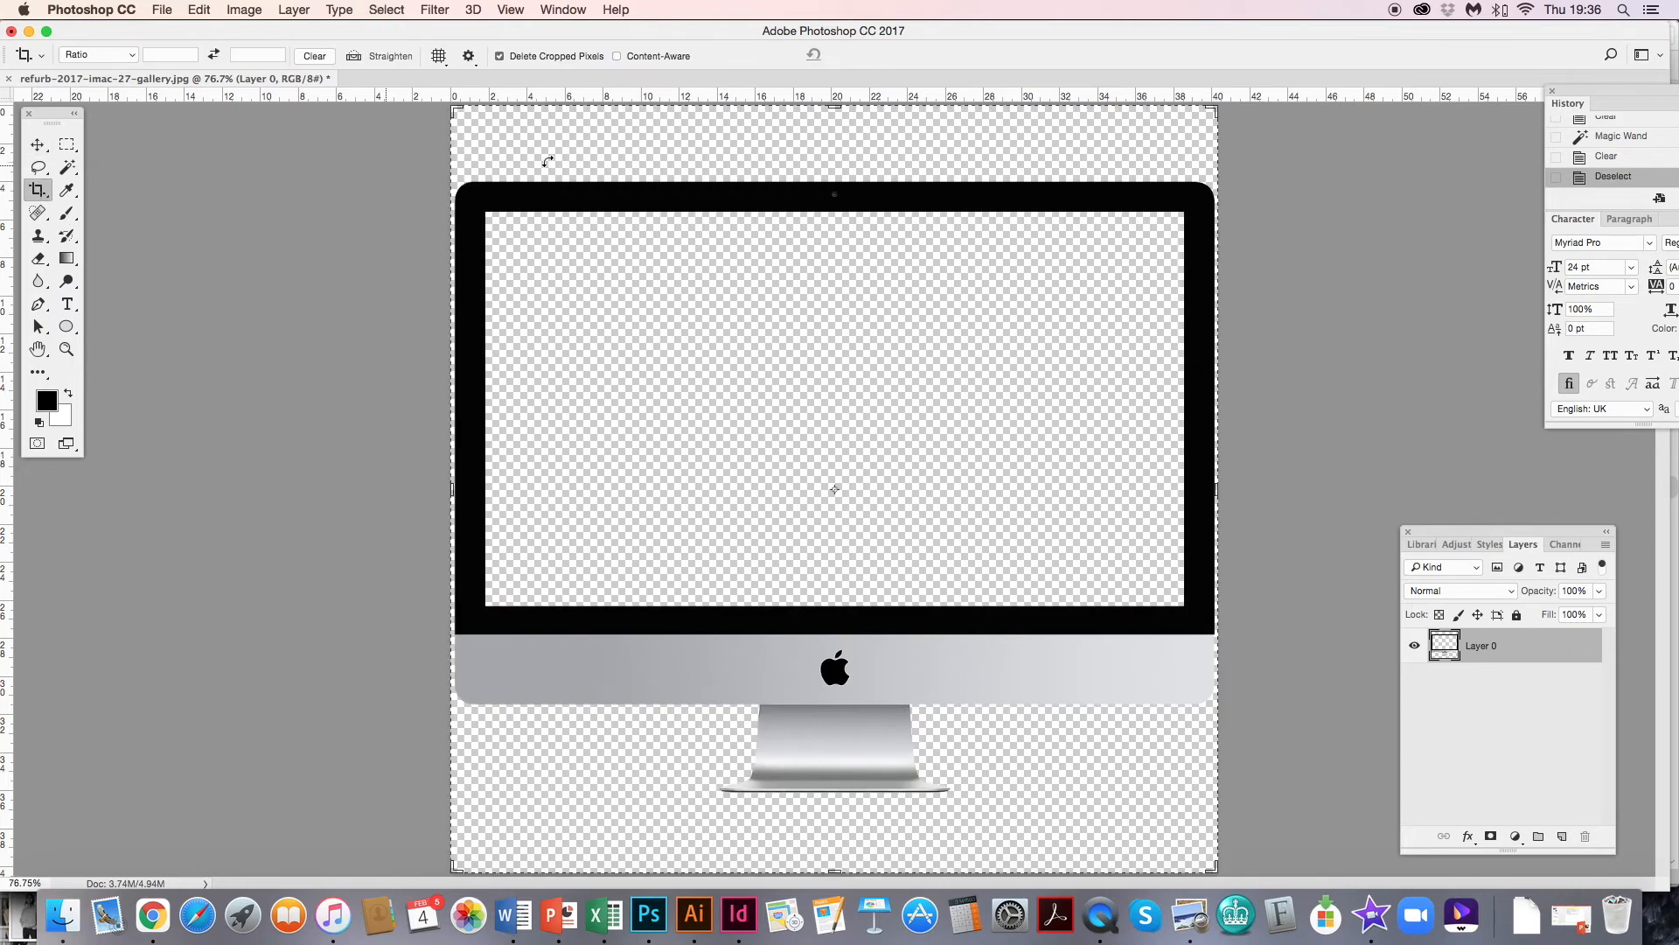
left_click_drag(834, 105, 835, 136)
left_click_drag(835, 840, 839, 781)
key("Return")
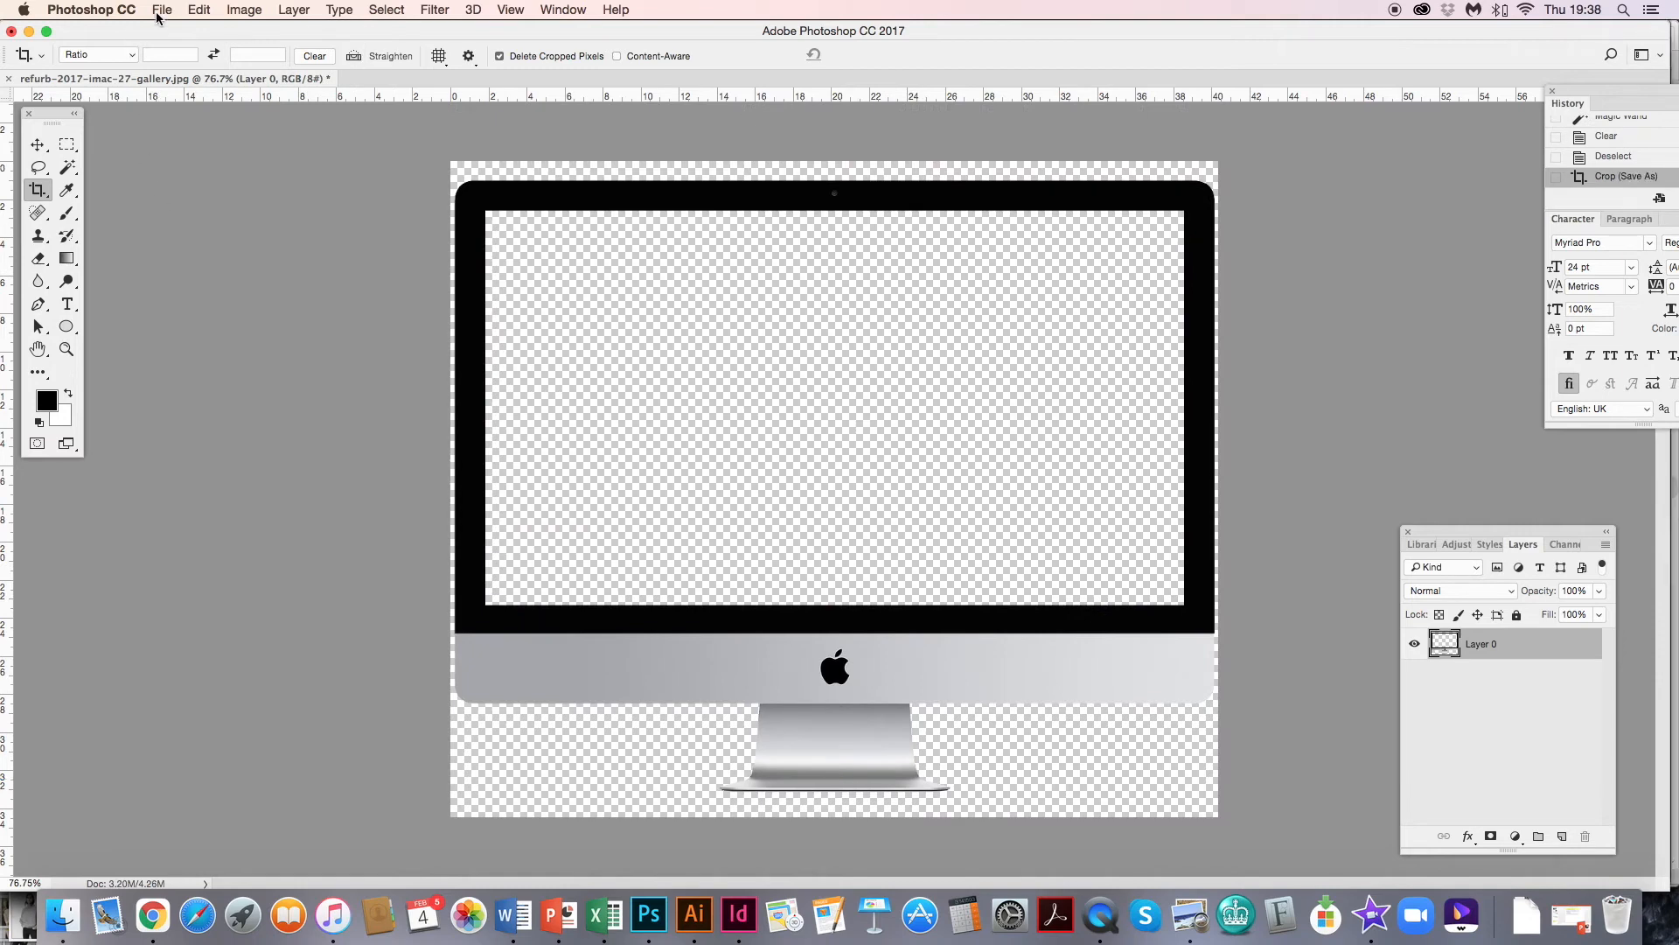
- Save the cut-out as i mac 2.png in the Technology folder, in PNG format with smallest compression and no interlacing
left_click(162, 10)
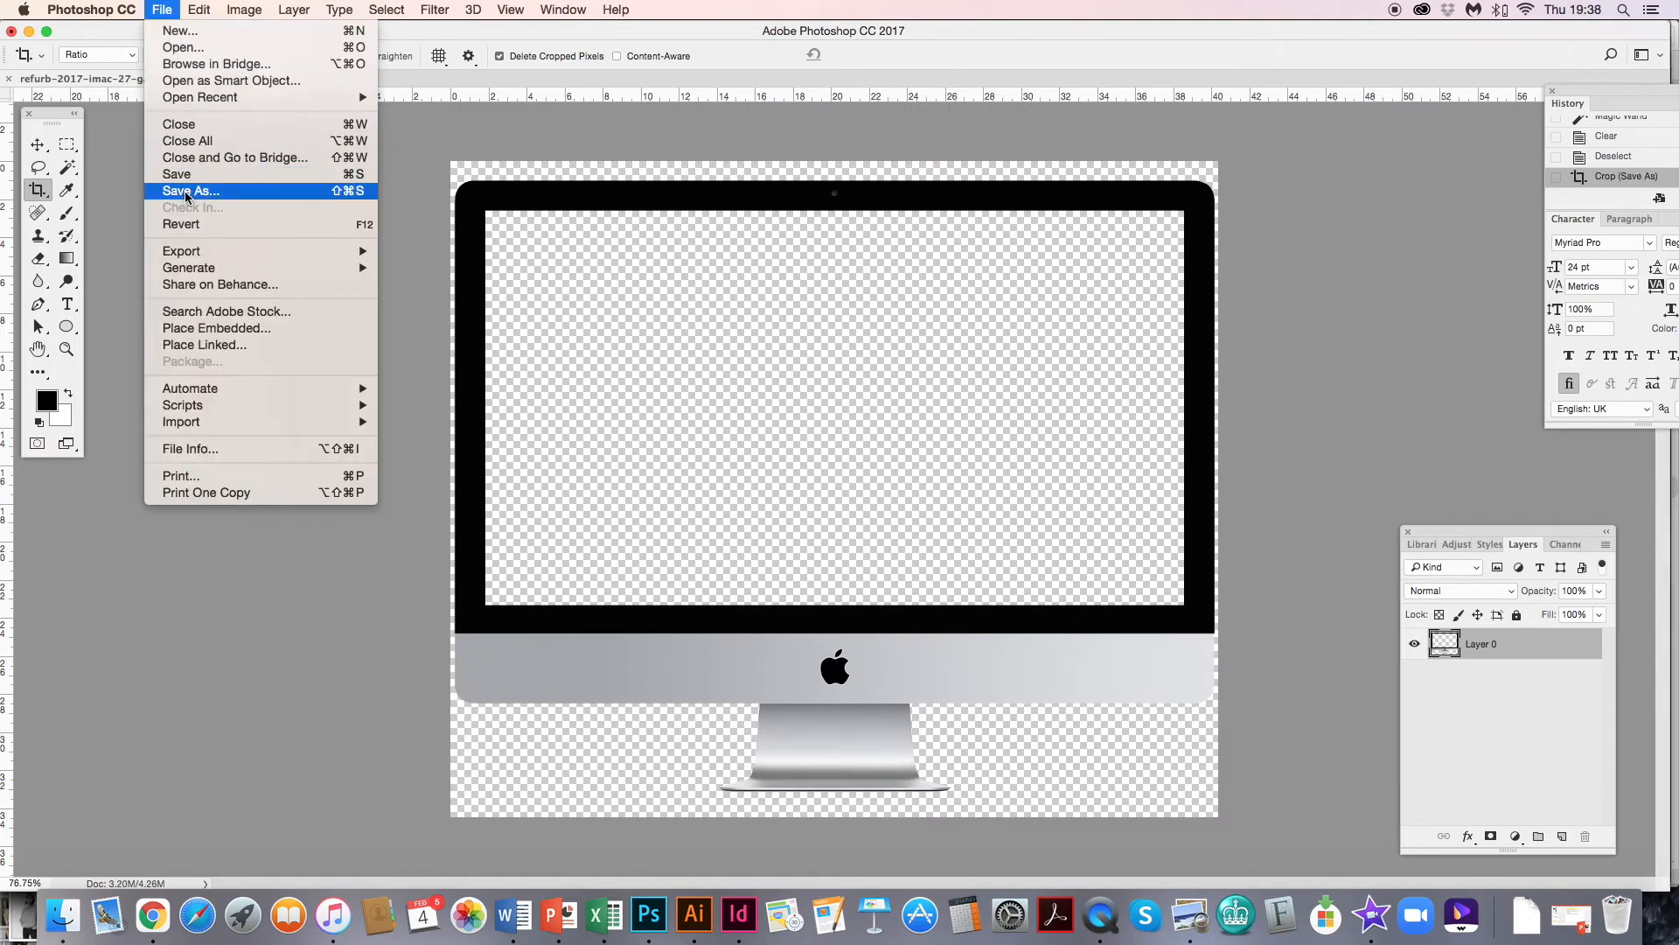
left_click(186, 197)
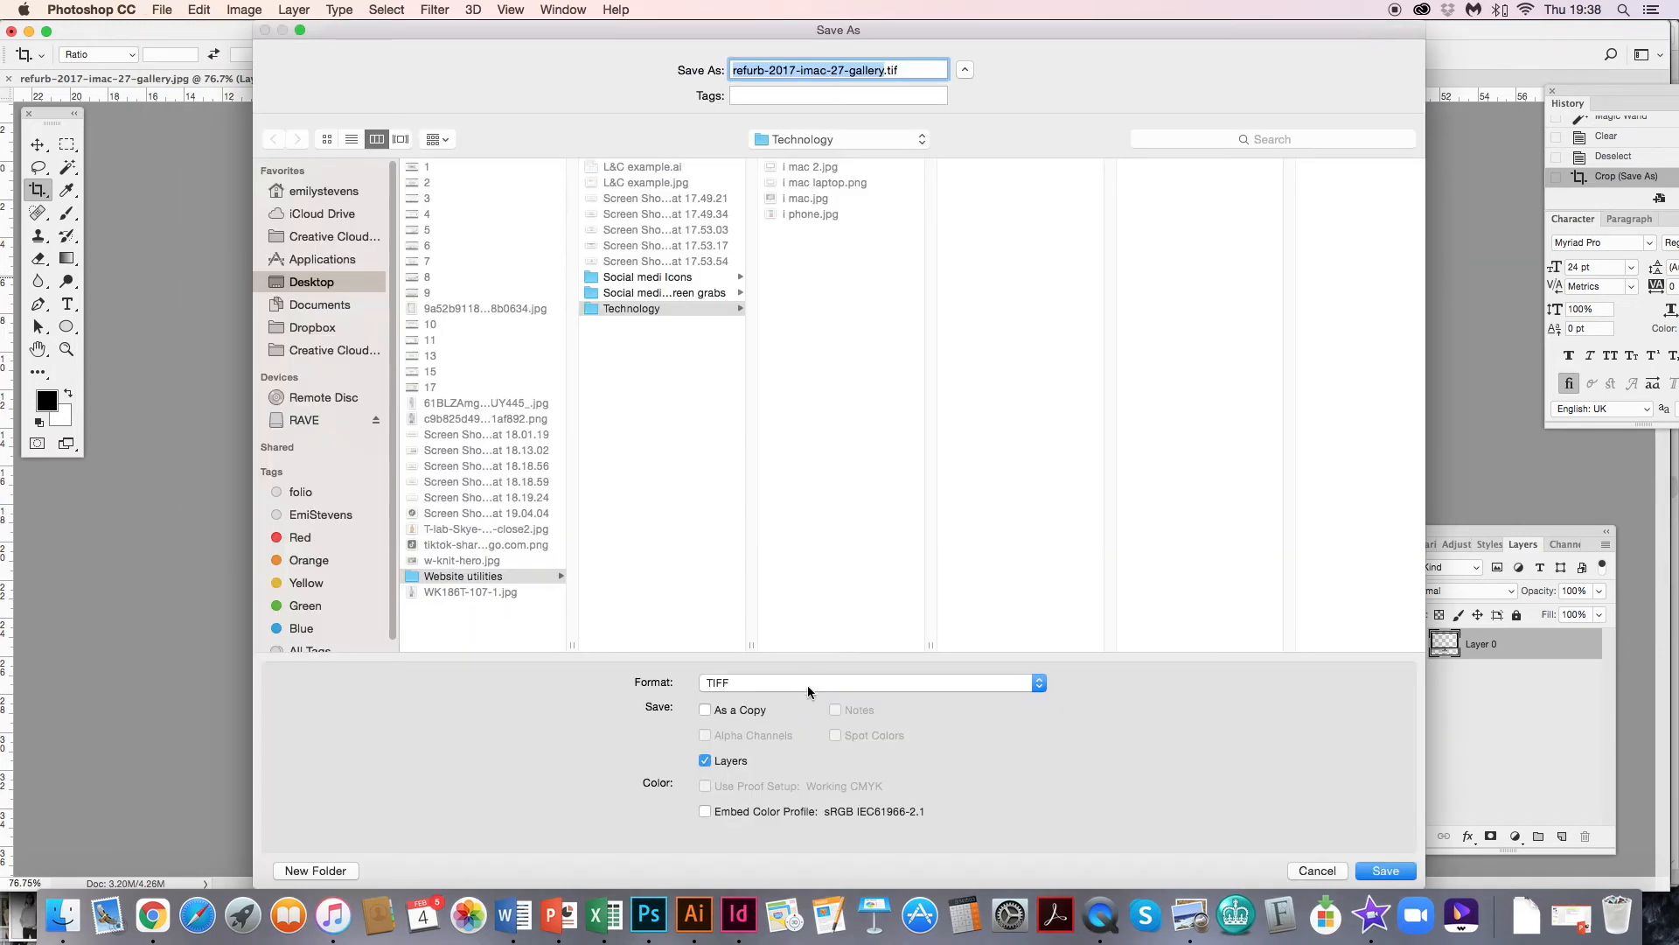
left_click(806, 685)
left_click(754, 620)
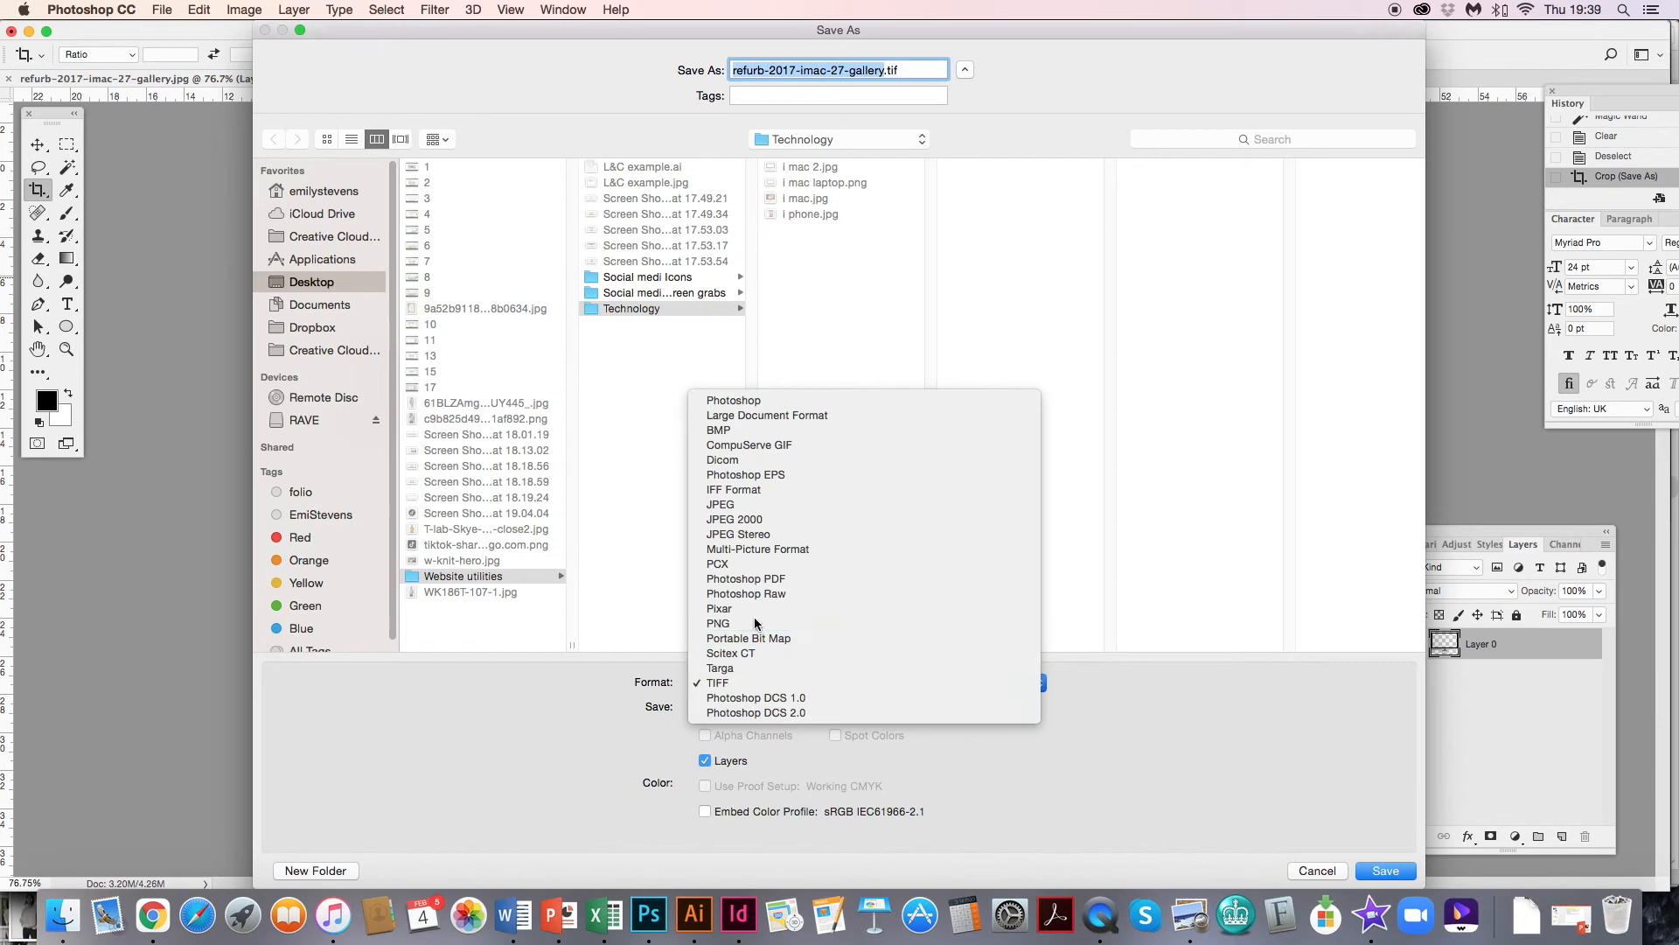
key("Return")
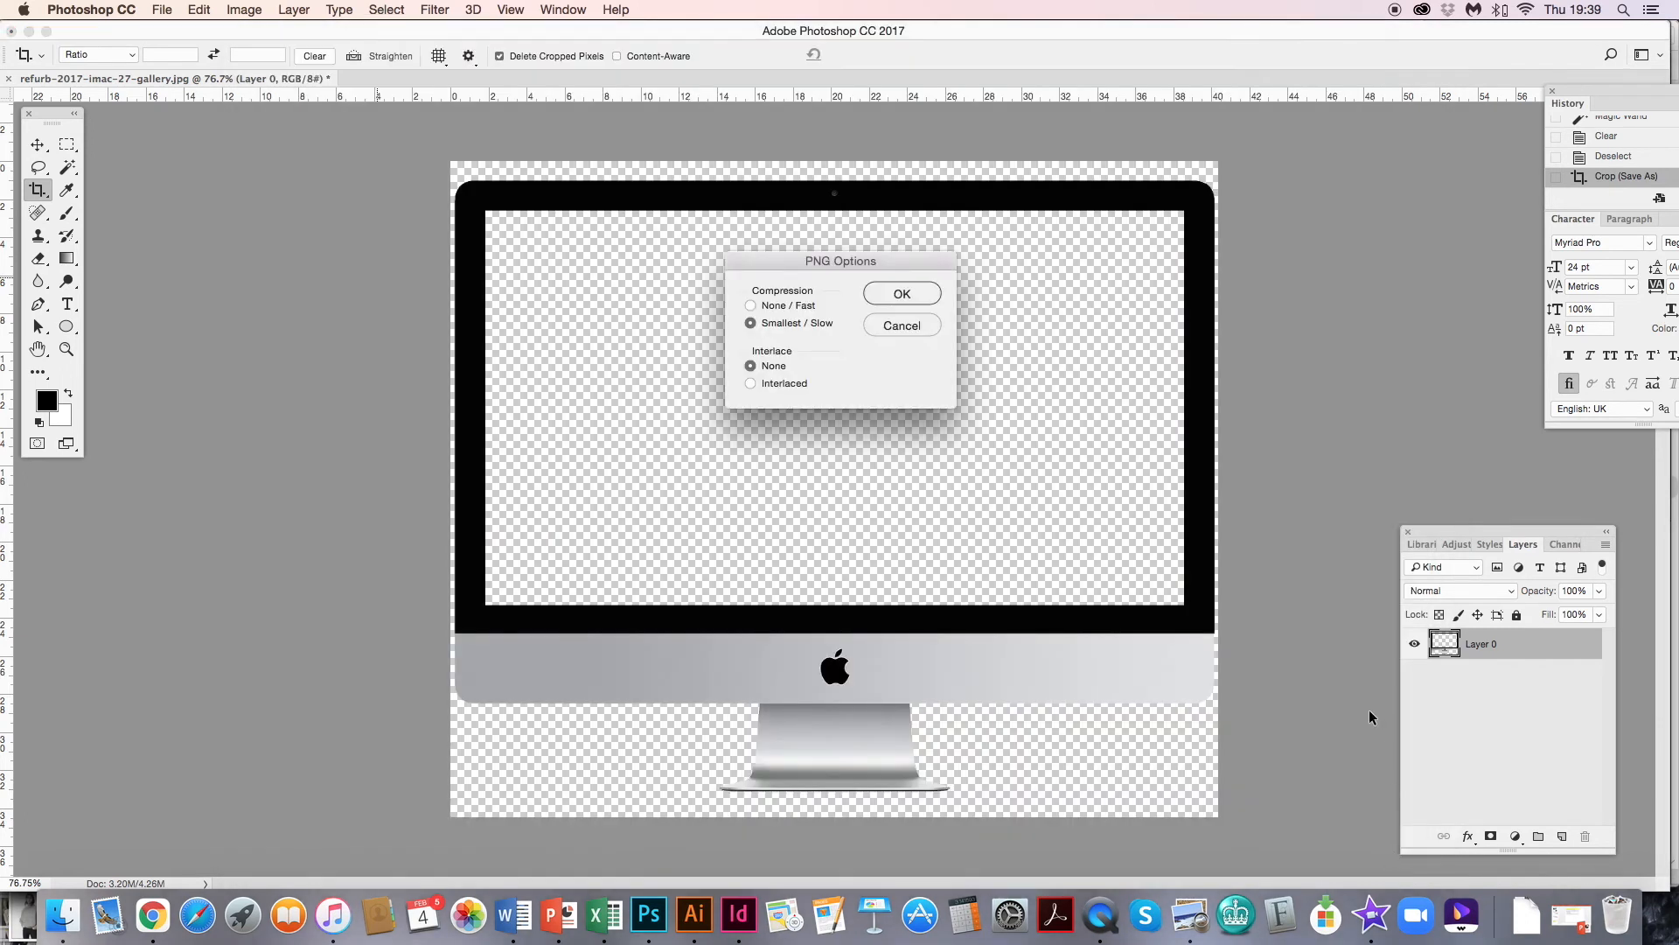
left_click(904, 294)
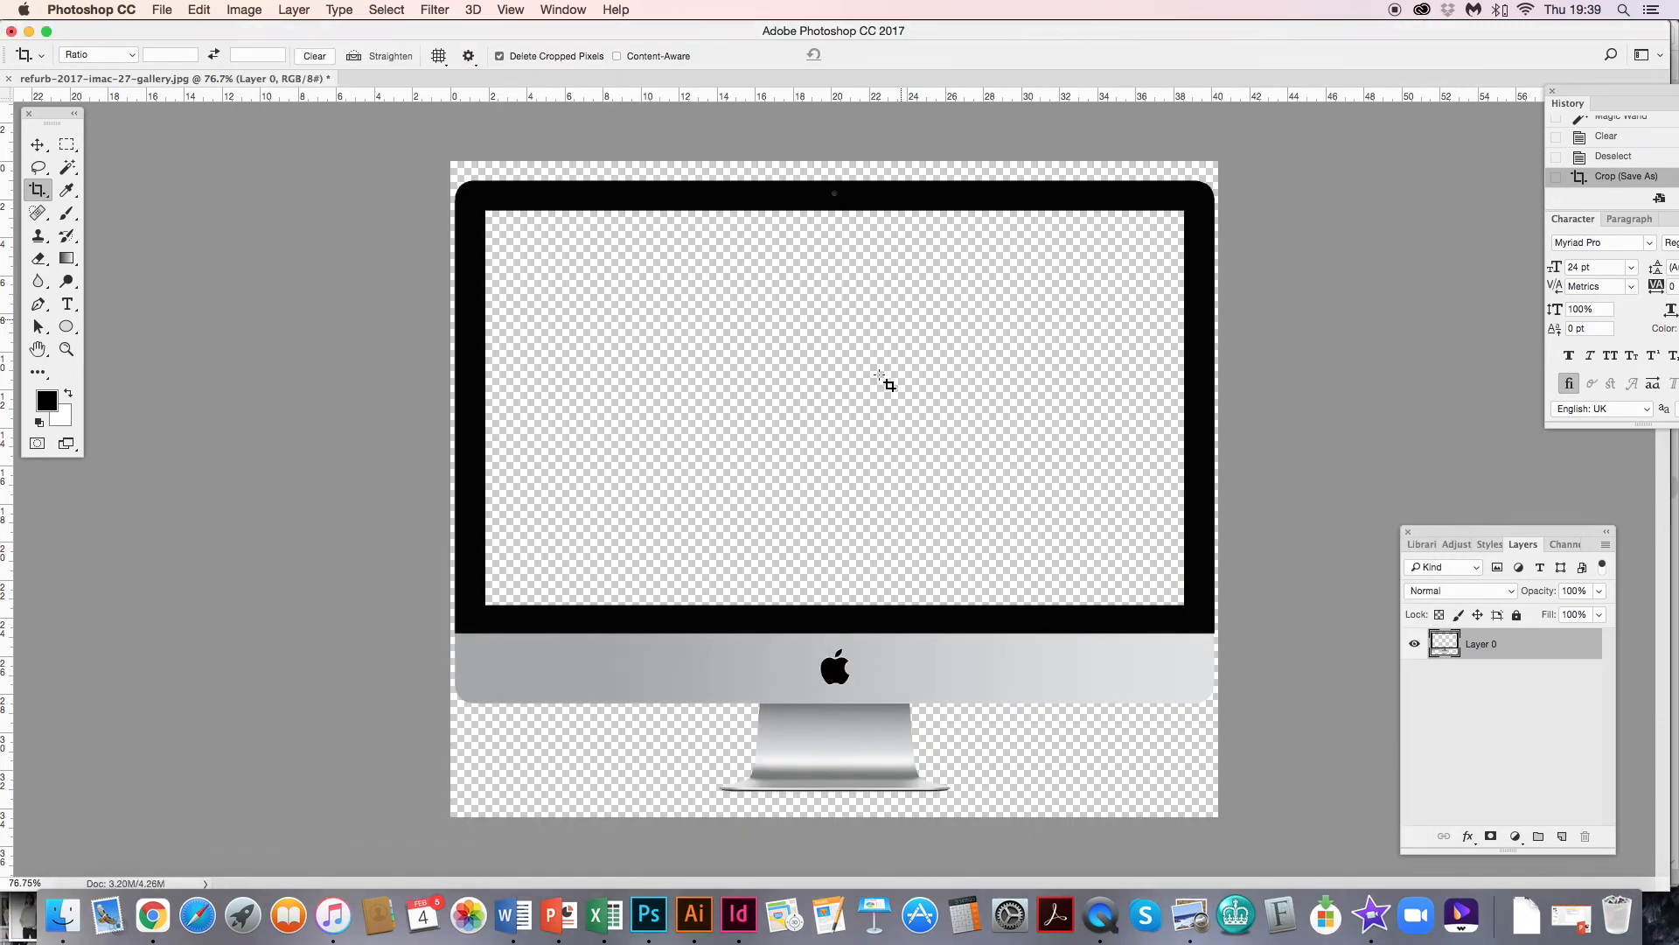
- Switch to Illustrator and place i mac 2.png from Finder's Website utilities > Technology folder into the L&C example document
left_click(693, 914)
left_click(63, 915)
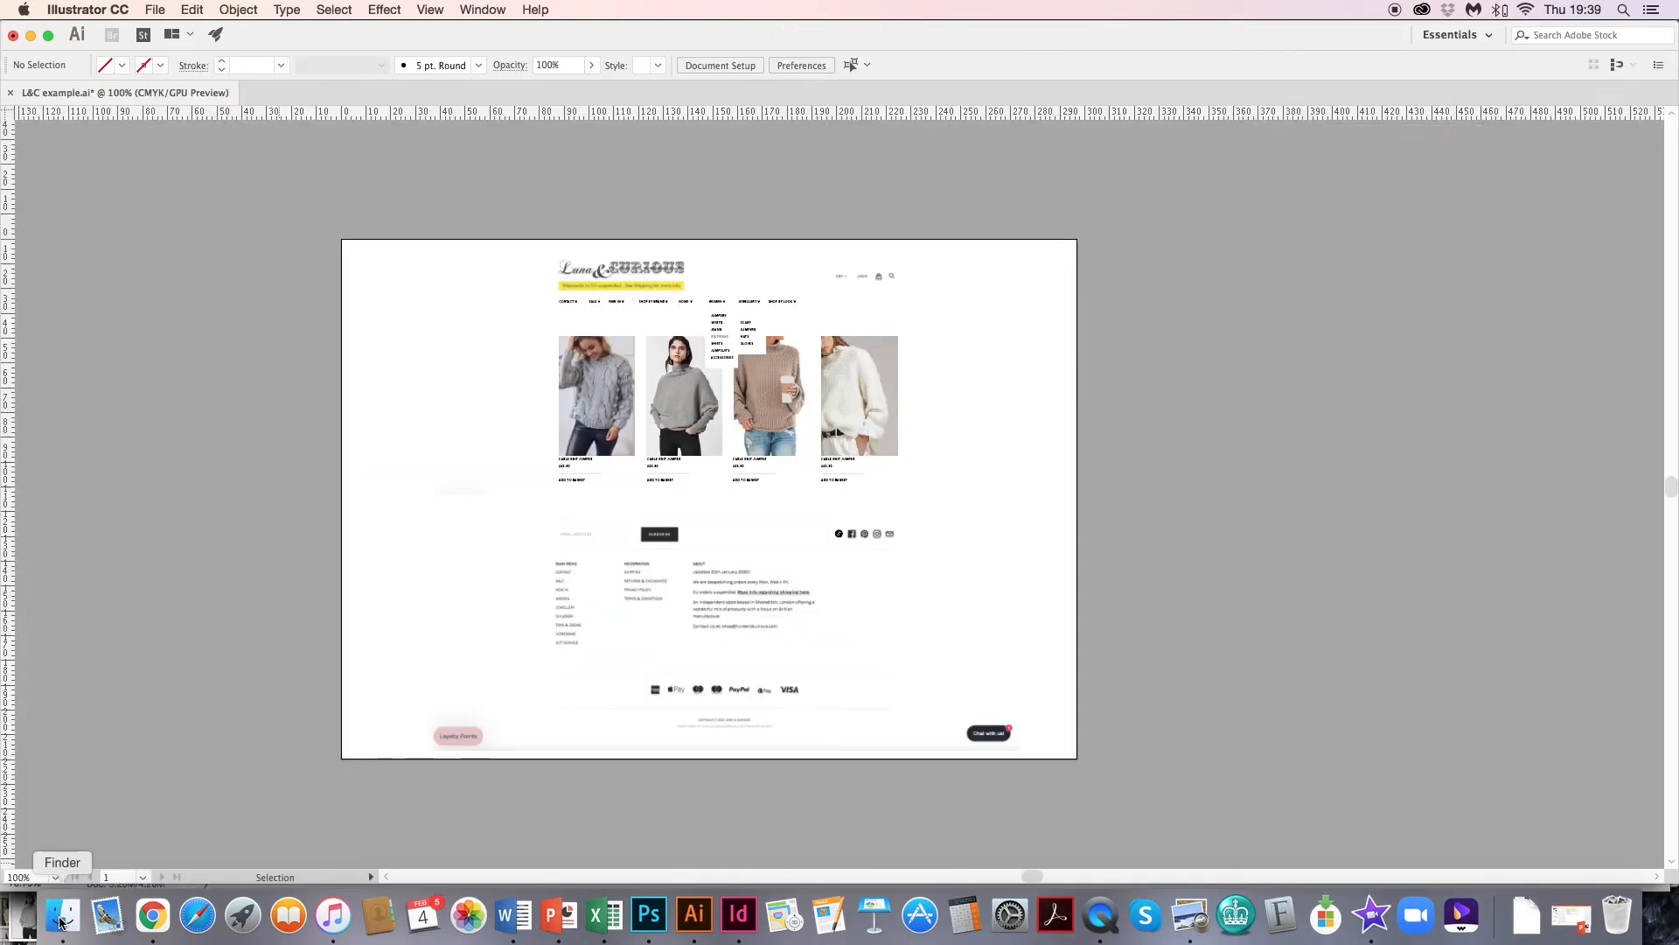
left_click(327, 613)
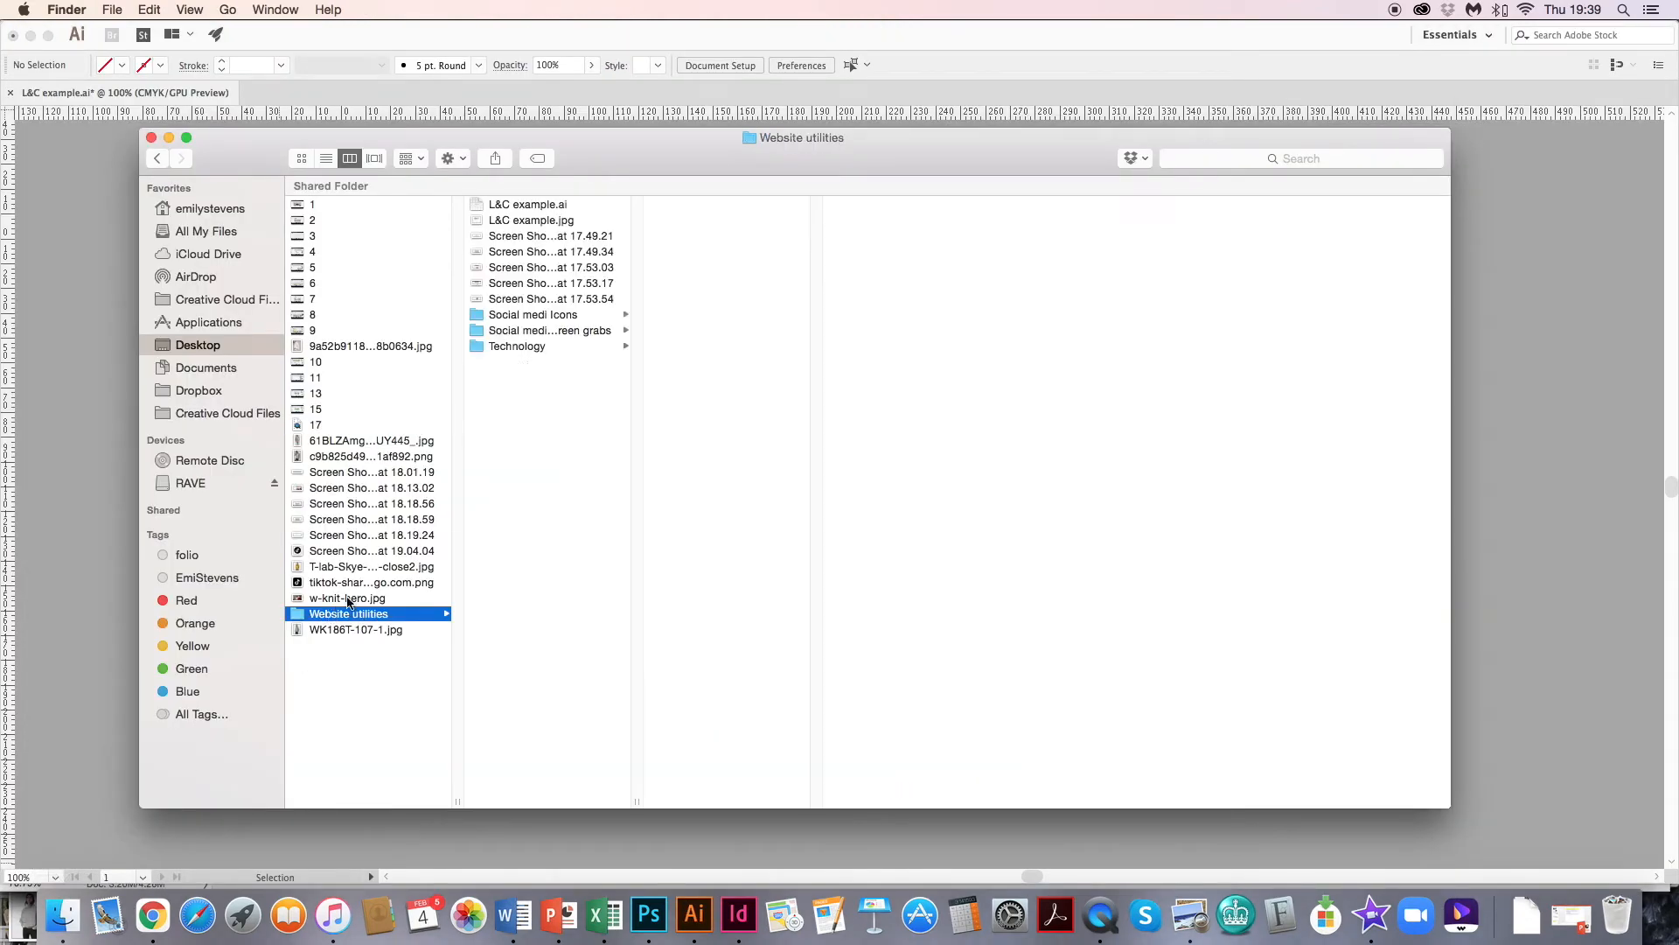
left_click(533, 347)
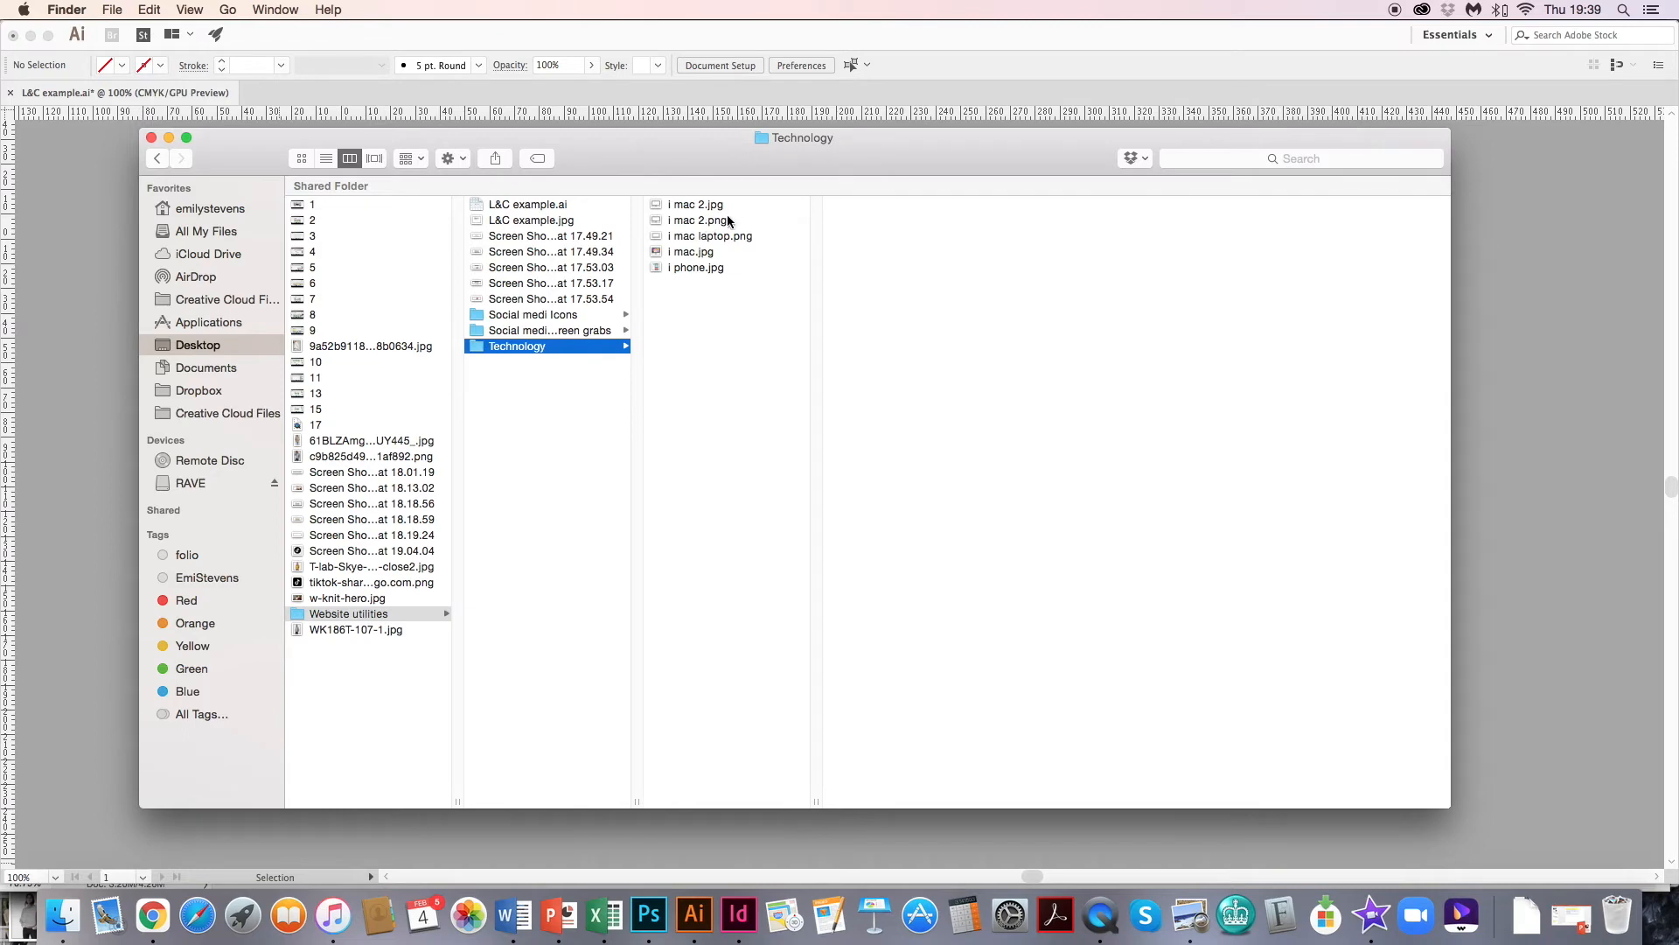
left_click(726, 221)
left_click_drag(707, 224, 681, 479)
- Scale the placed iMac image down proportionally to about 208 × 177 mm and embed it in the document
key("super+minus")
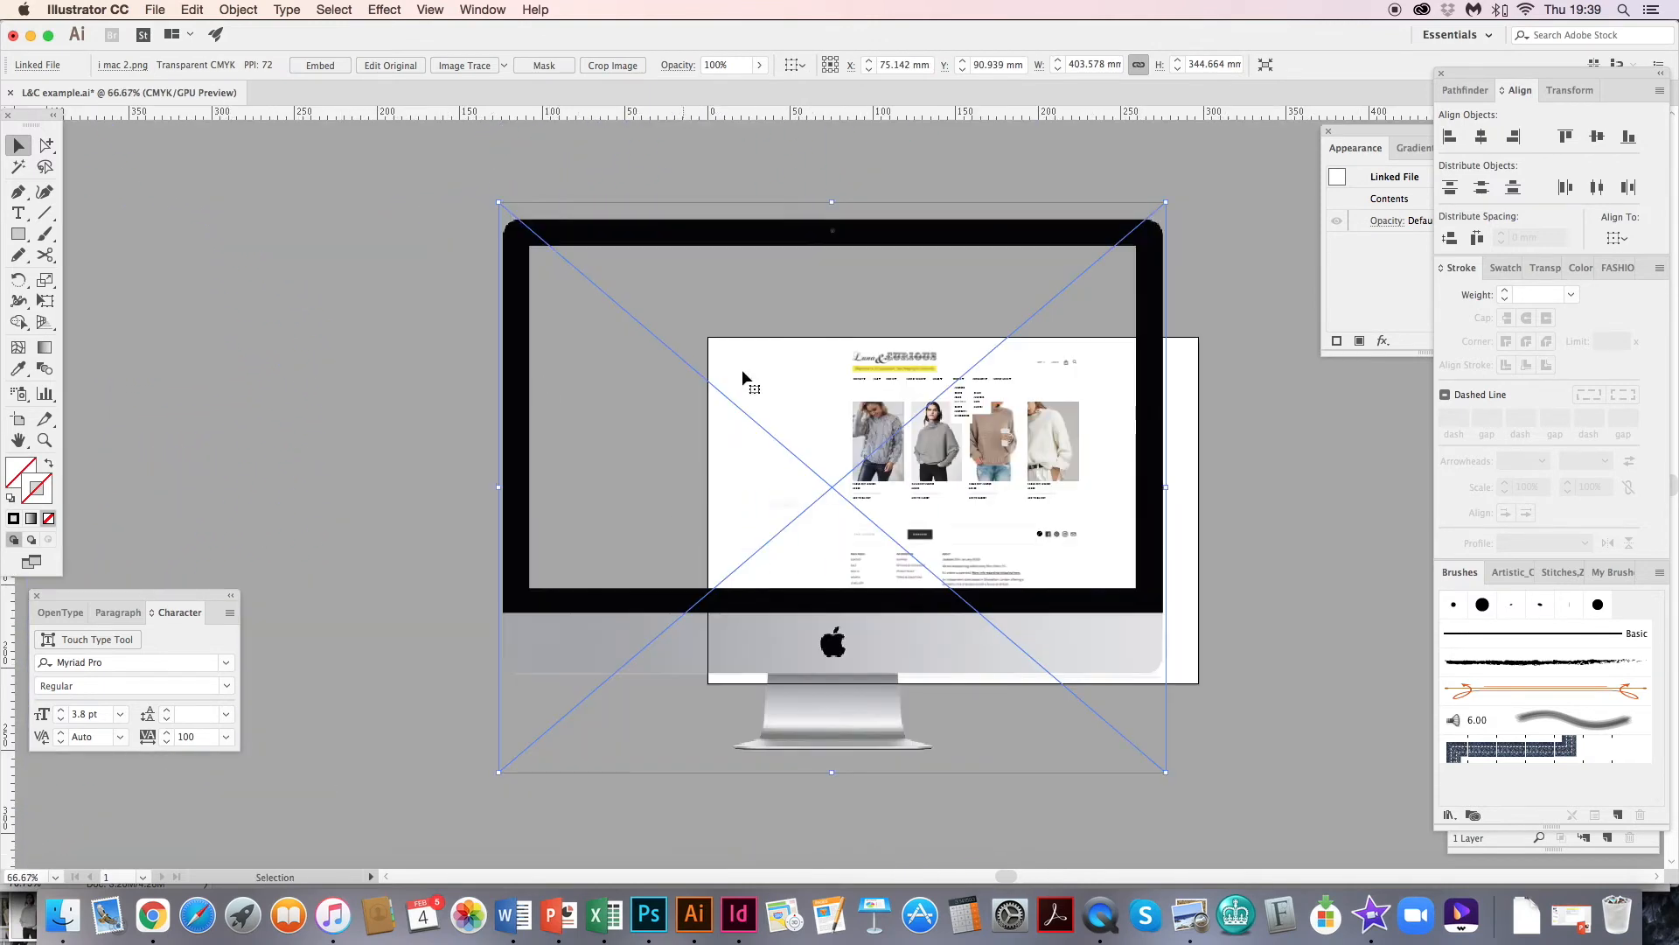
left_click_drag(498, 202, 822, 480)
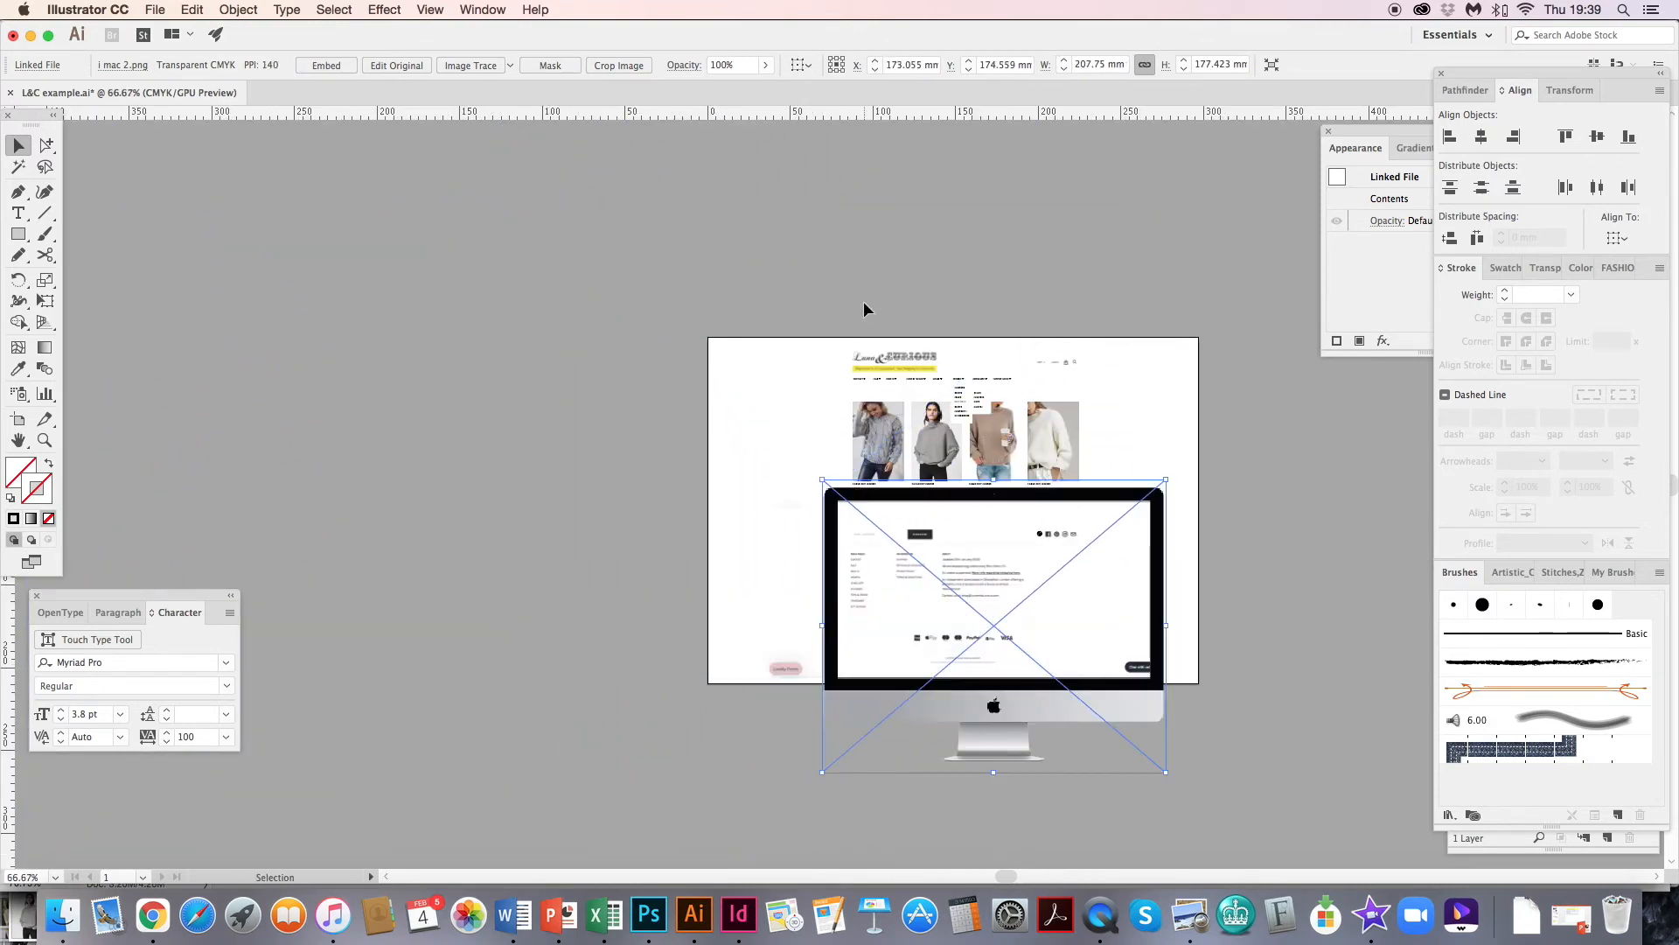
key("super+plus")
key("super+plus")
left_click(340, 71)
- Move the iMac image up over the middle of the web page layout so its screen covers the product photos
scroll(752, 424, "up", 5)
scroll(753, 424, "right", 2)
left_click_drag(817, 597, 780, 407)
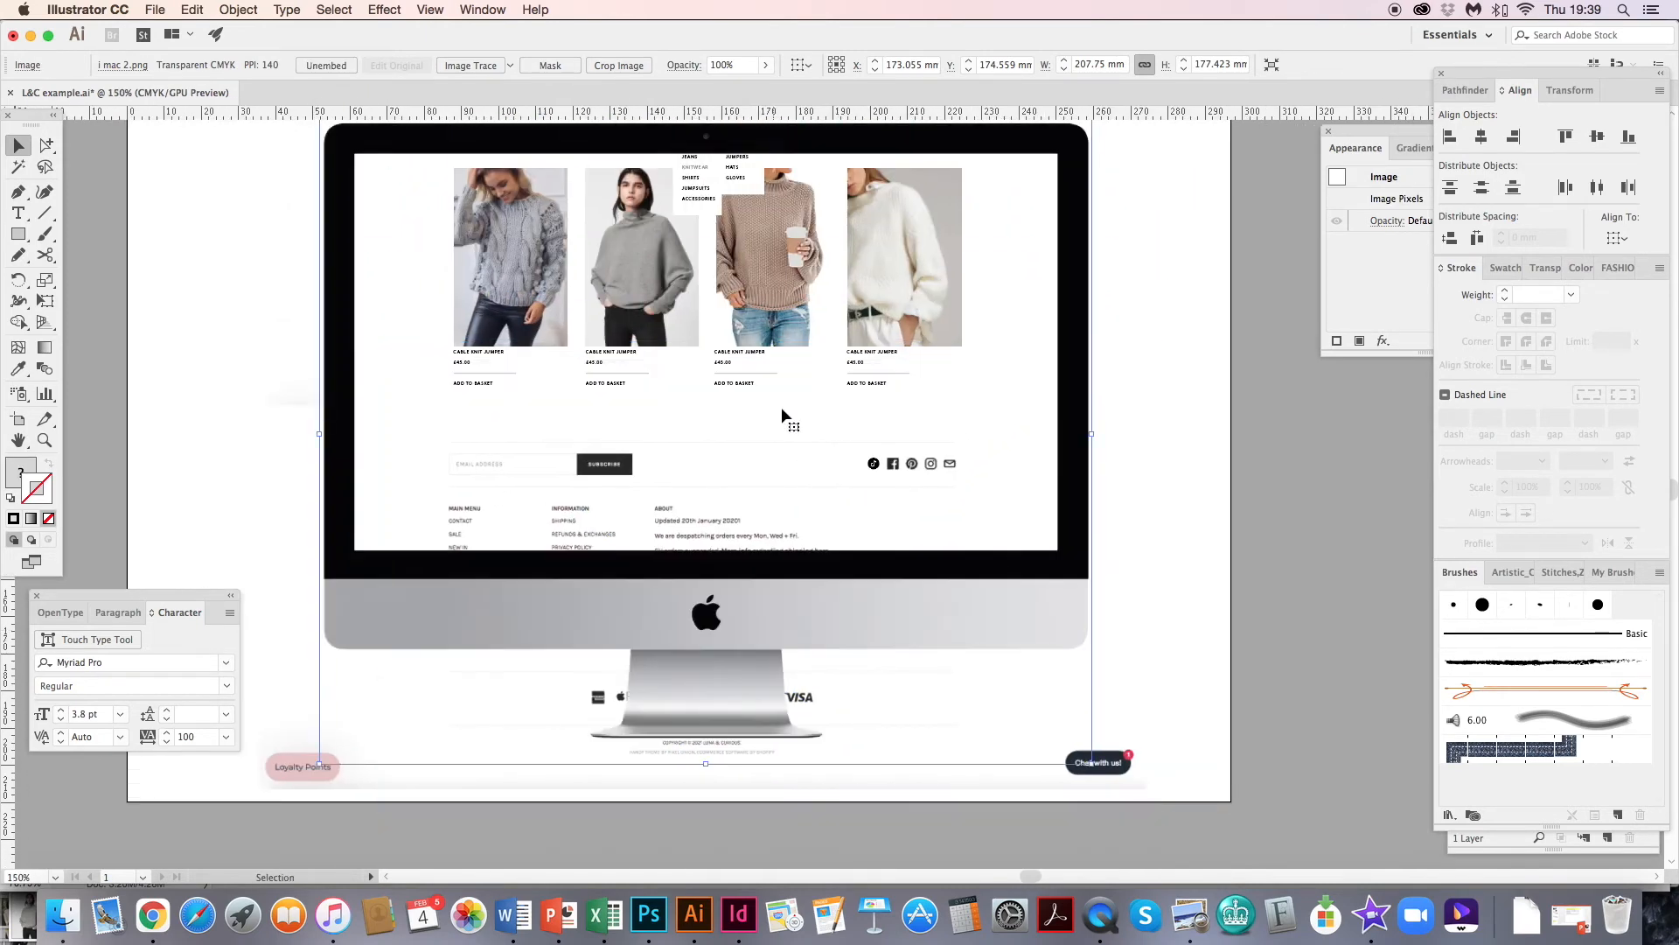
scroll(789, 398, "up", 2)
key("super+minus")
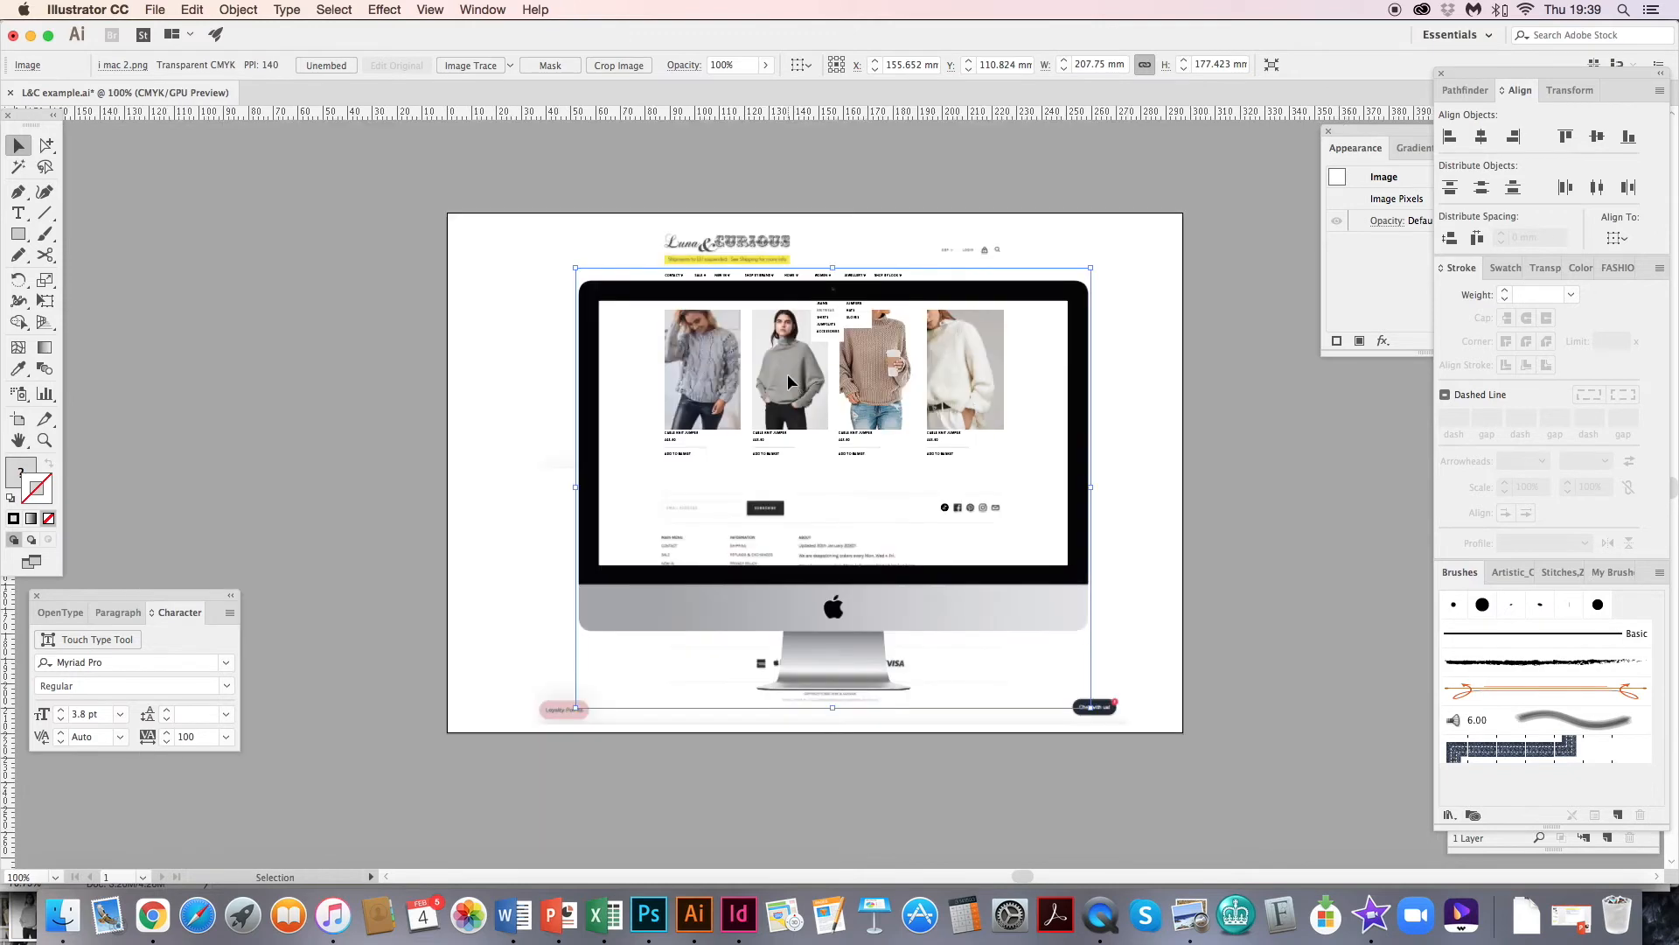
key("space")
left_click_drag(869, 459, 783, 502)
left_click_drag(833, 600, 837, 582)
- Scale the grouped web page layout down to about 133 × 113 mm so it fits inside the iMac screen
left_click(643, 284)
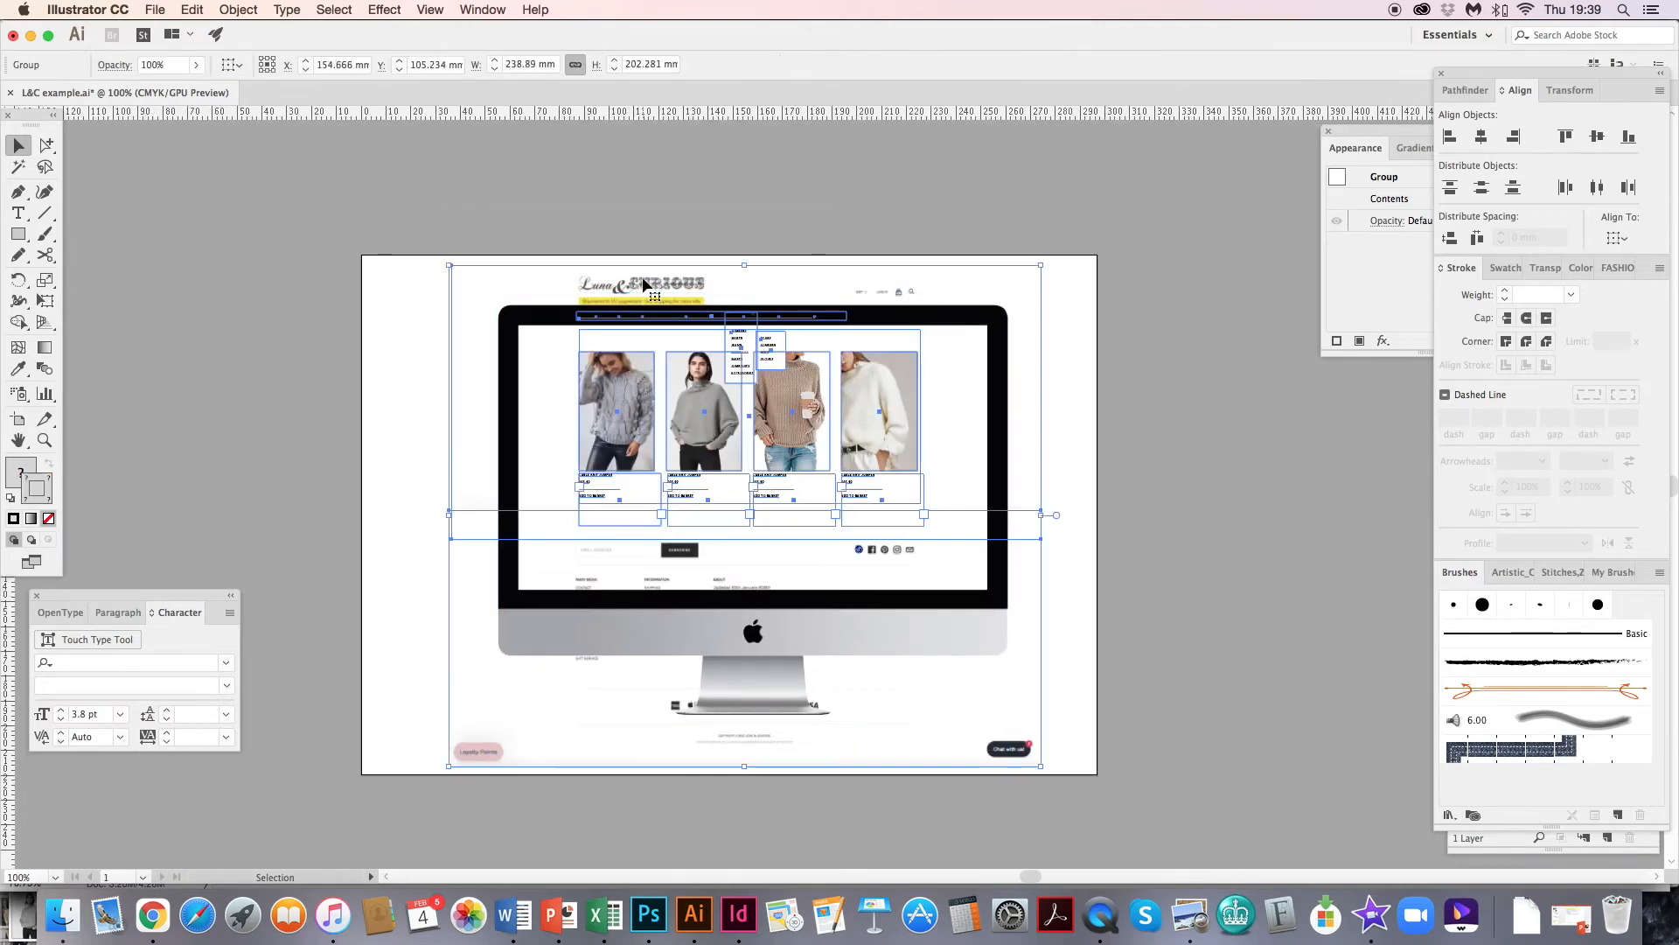
left_click_drag(744, 766, 735, 655)
left_click_drag(745, 266, 744, 325)
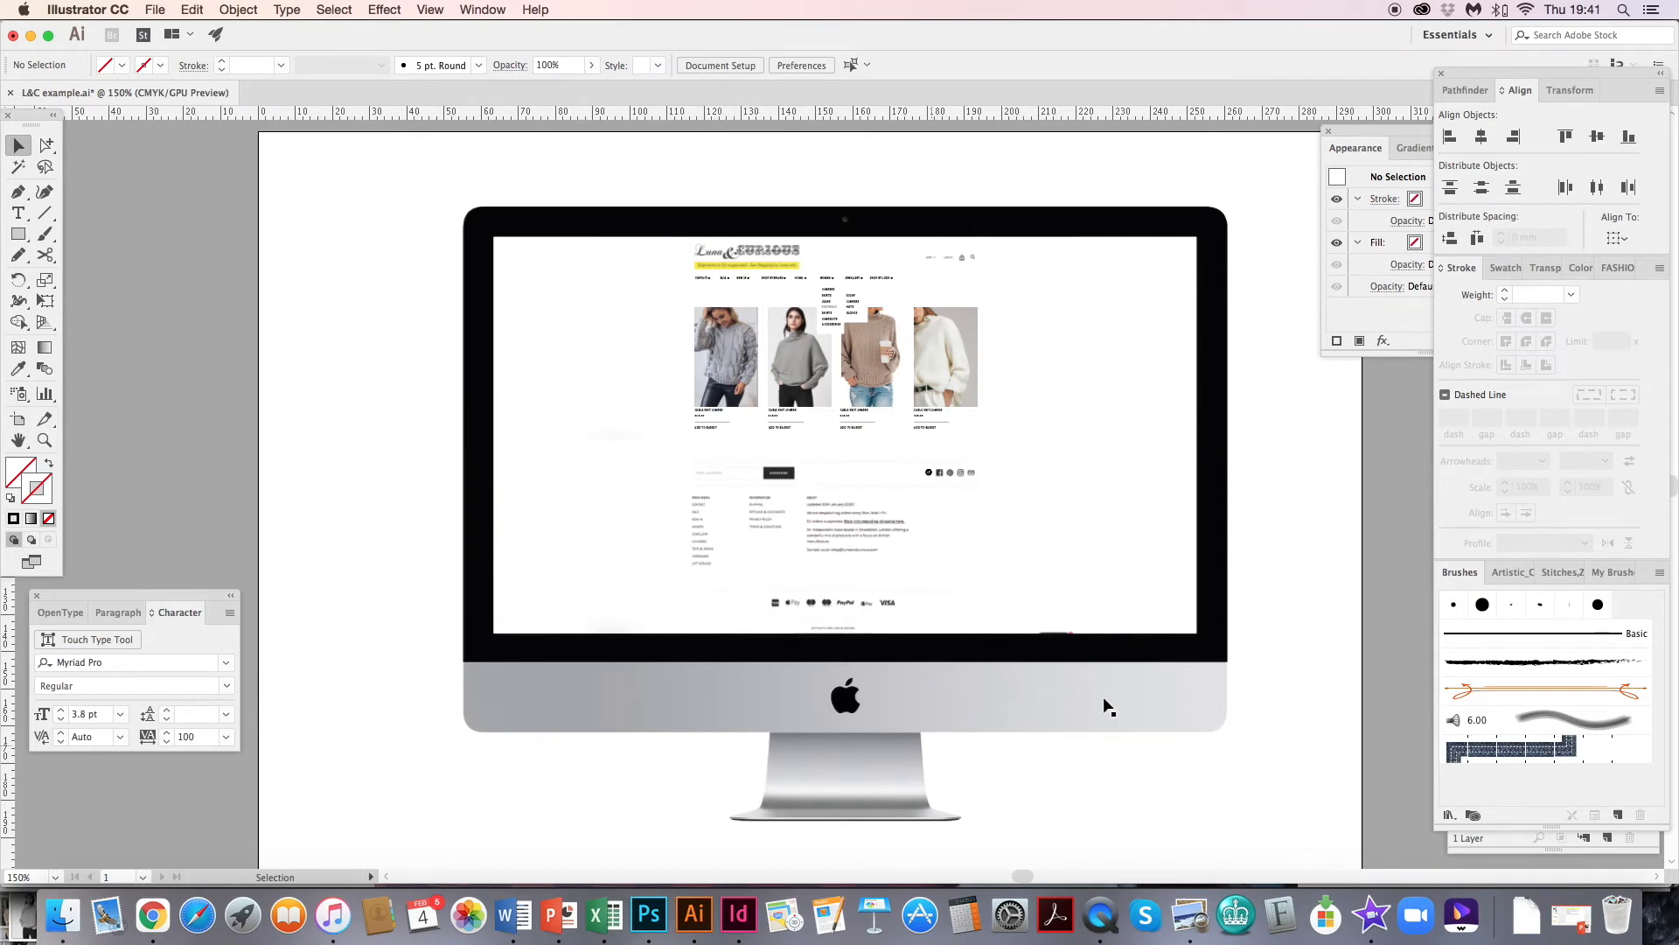
- Select the web page group behind the iMac and shift it slightly sideways to centre it in the screen
left_click(851, 331)
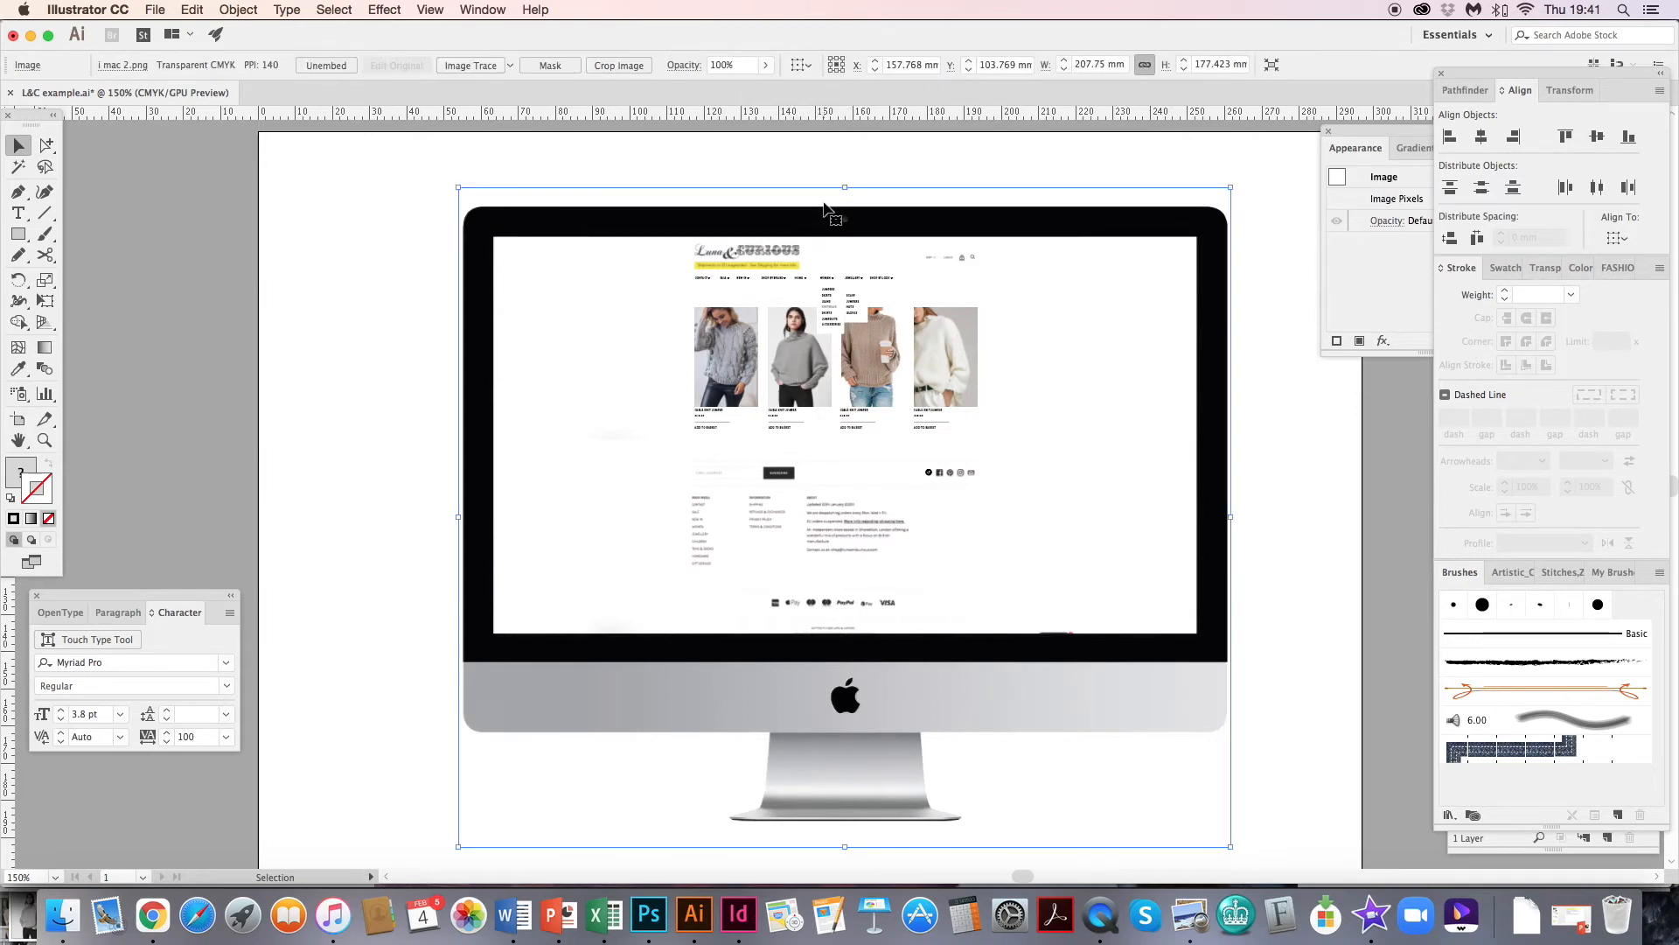
left_click(843, 157)
left_click(812, 324)
left_click(811, 332)
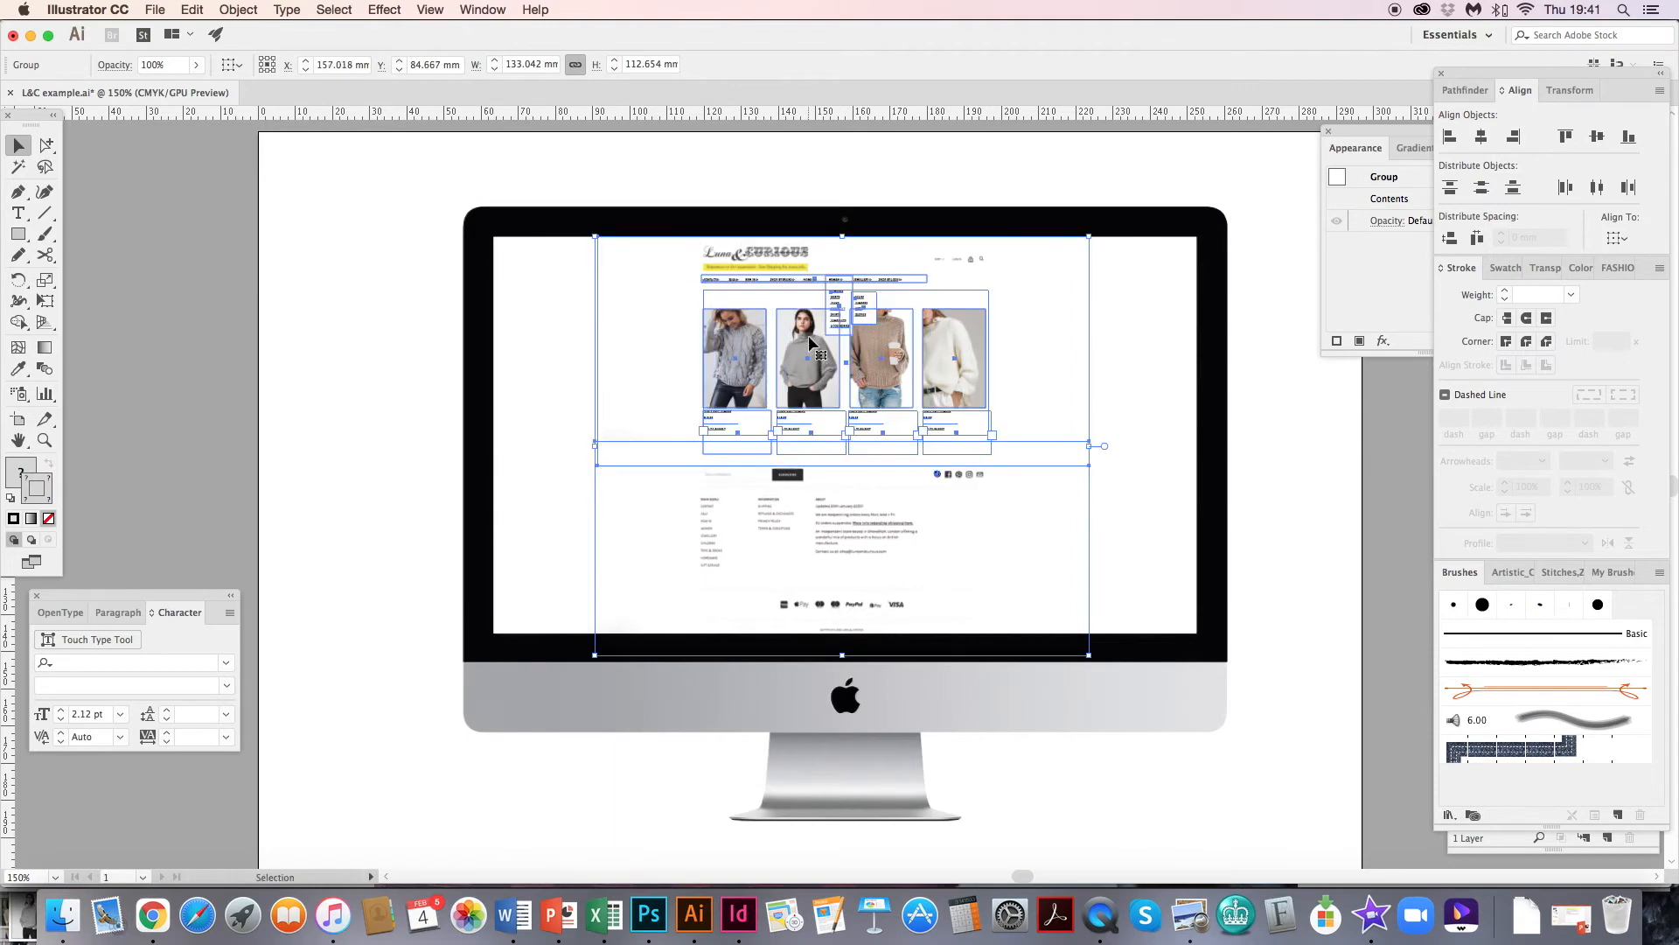
left_click(262, 700)
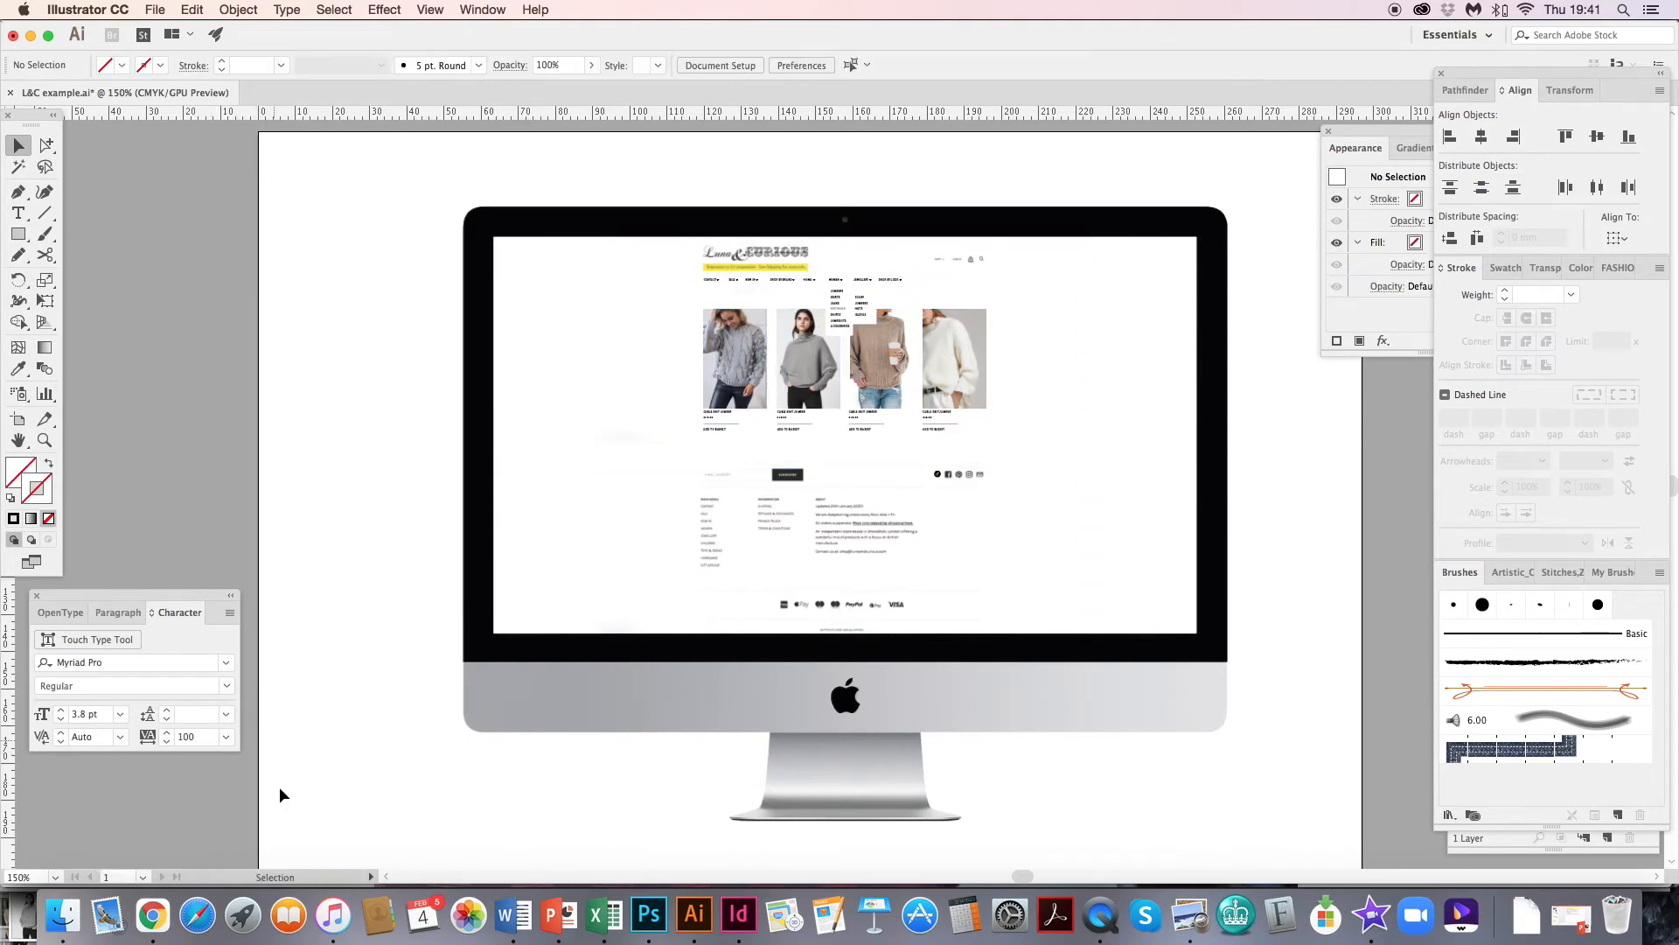
- Check the Luna & Curious homepage in Chrome, return to Illustrator, and try enlarging the web page group to about 175 × 148 mm
left_click(150, 921)
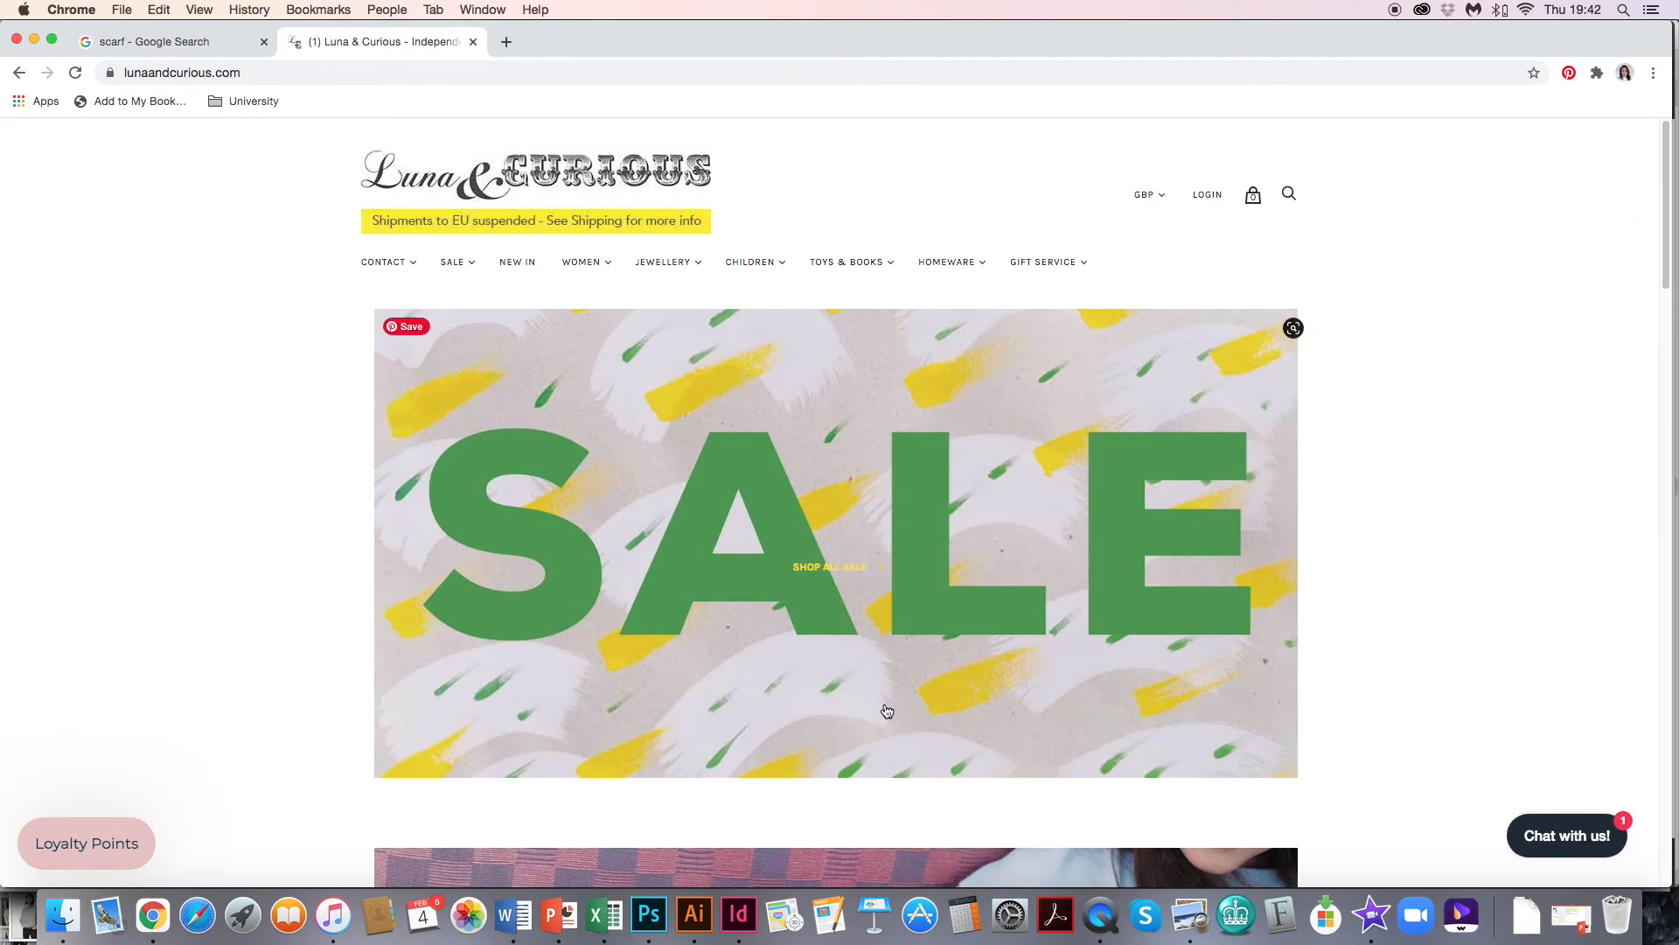
left_click(694, 915)
left_click(801, 573)
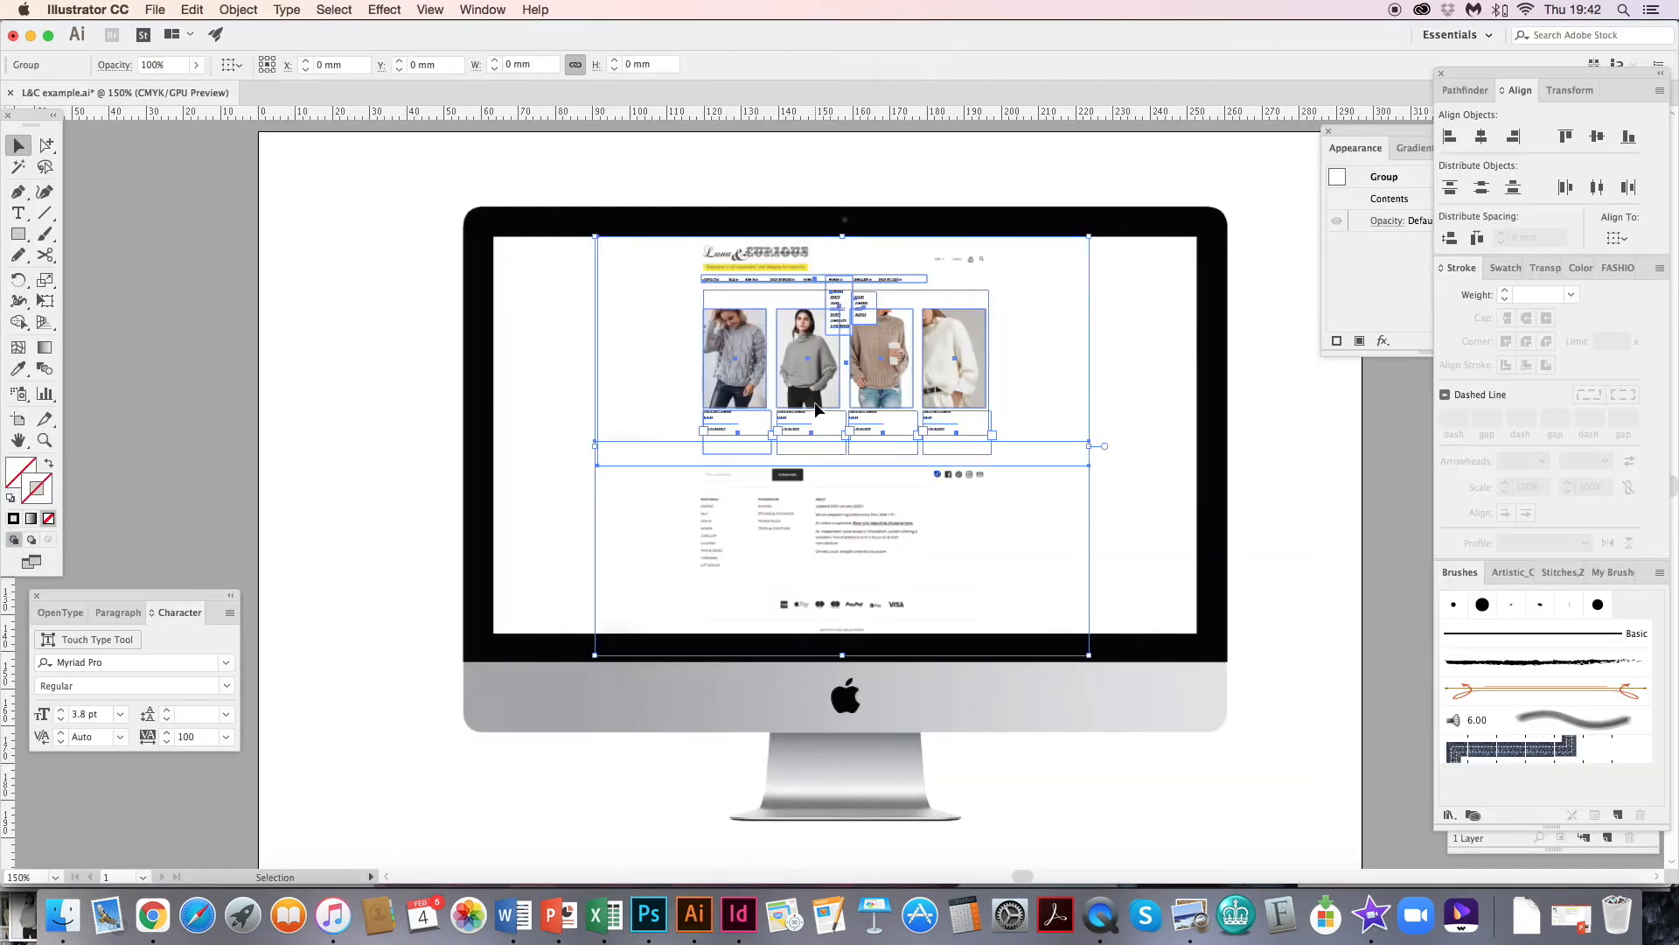
left_click_drag(845, 675, 842, 788)
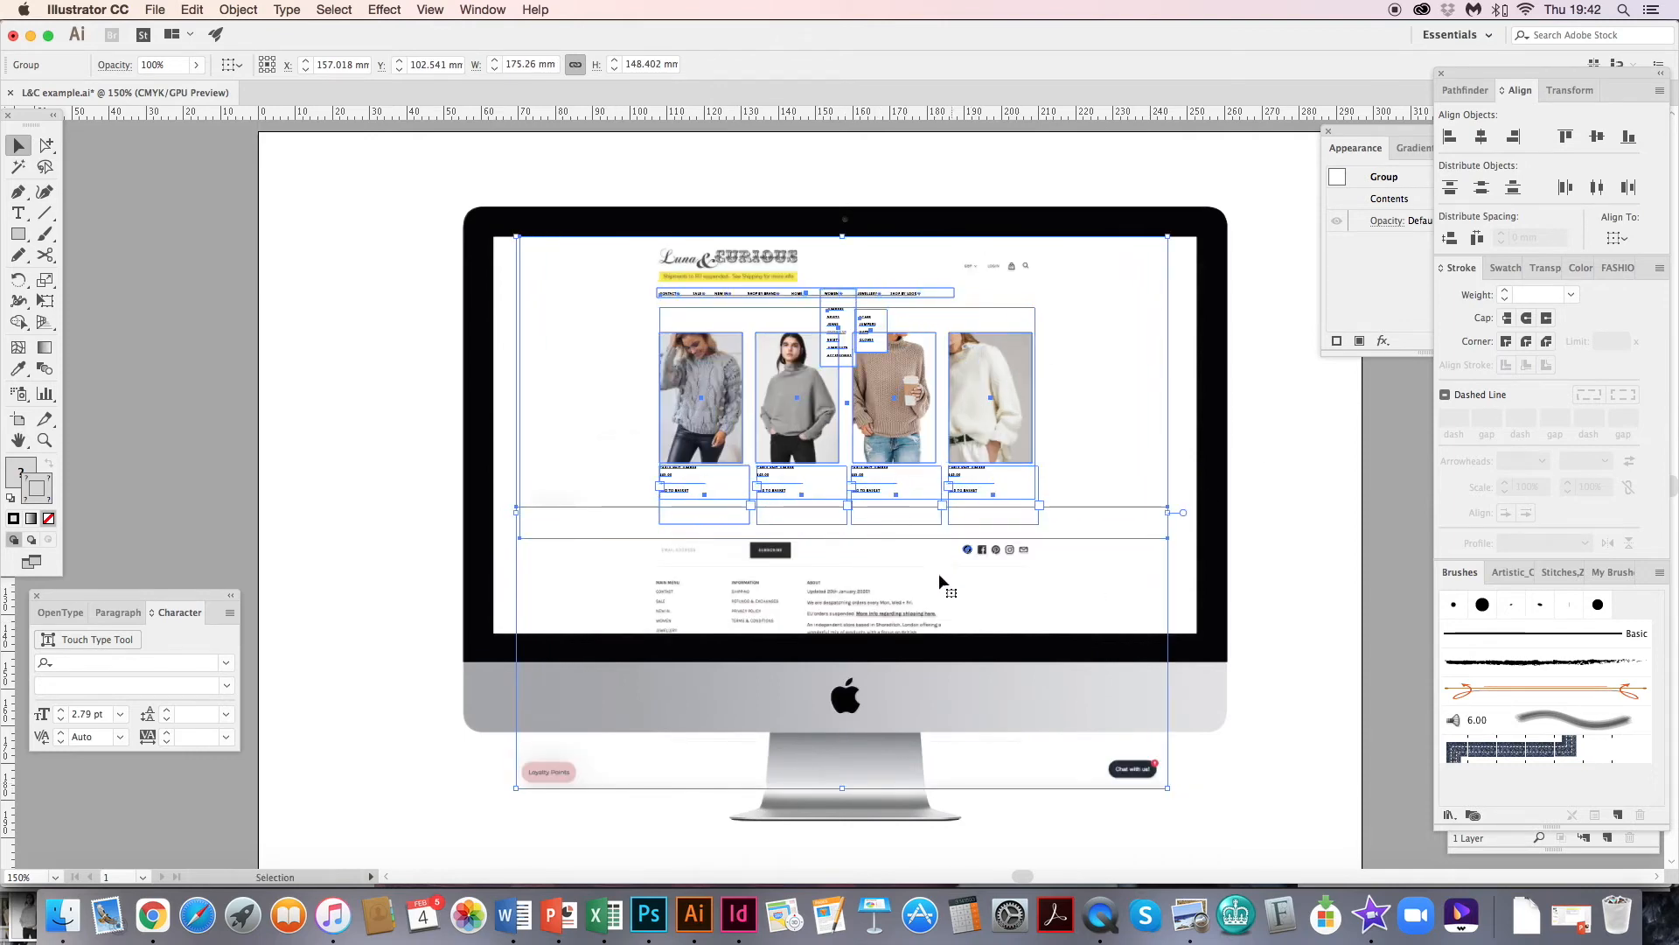
key("super+z")
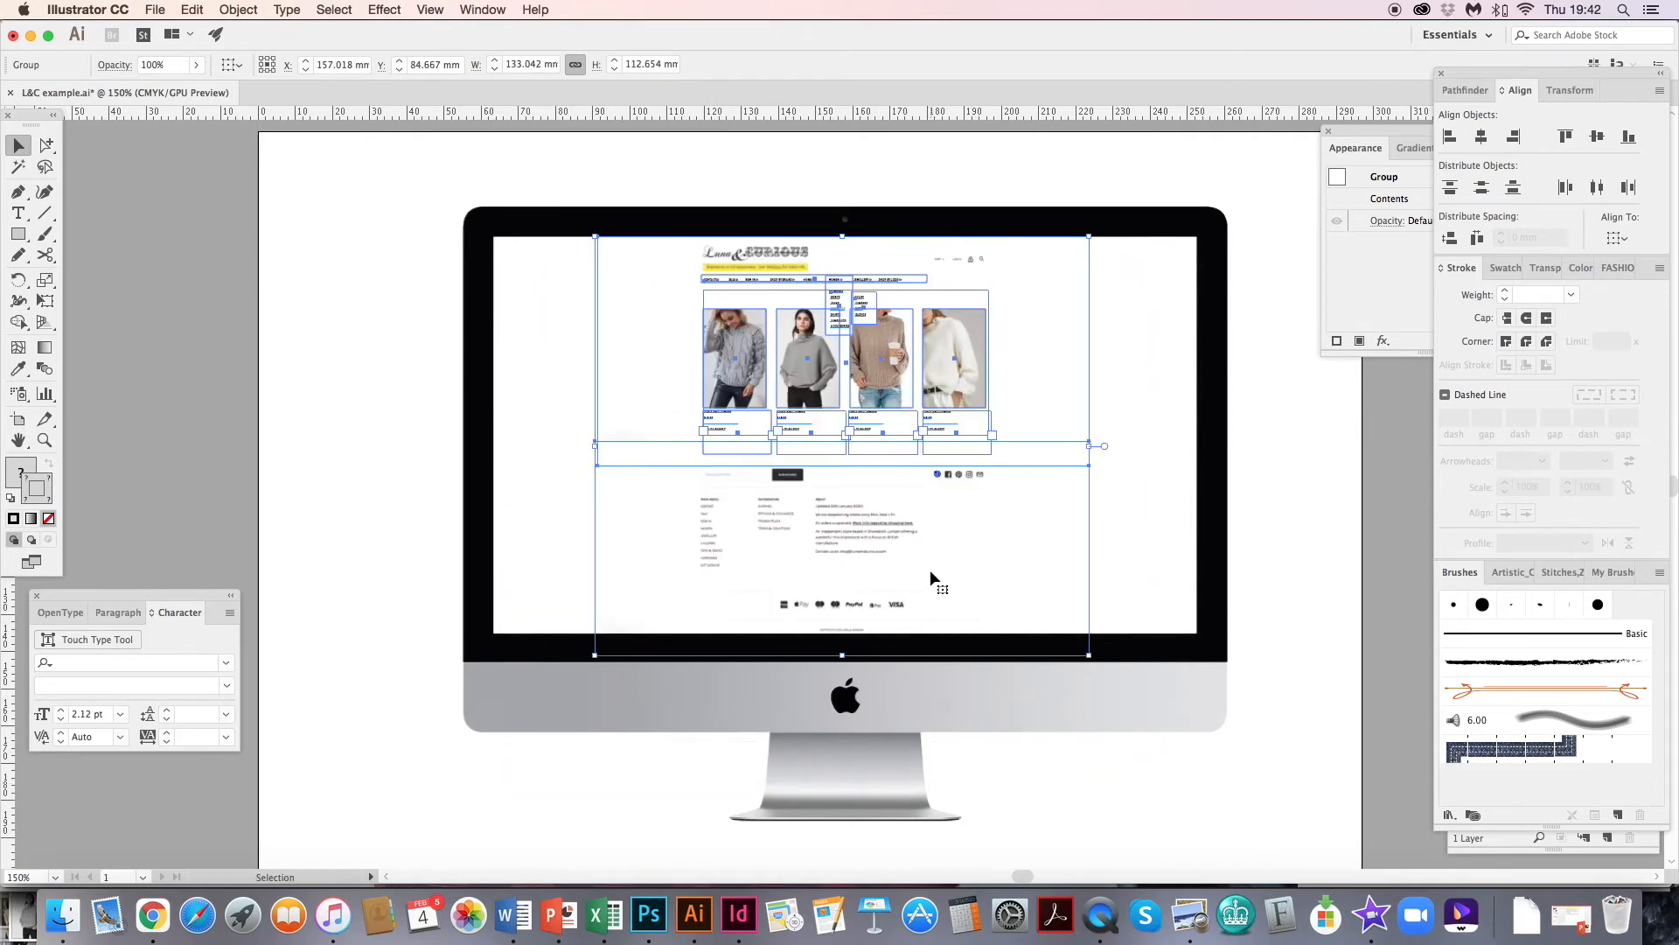
left_click(303, 360)
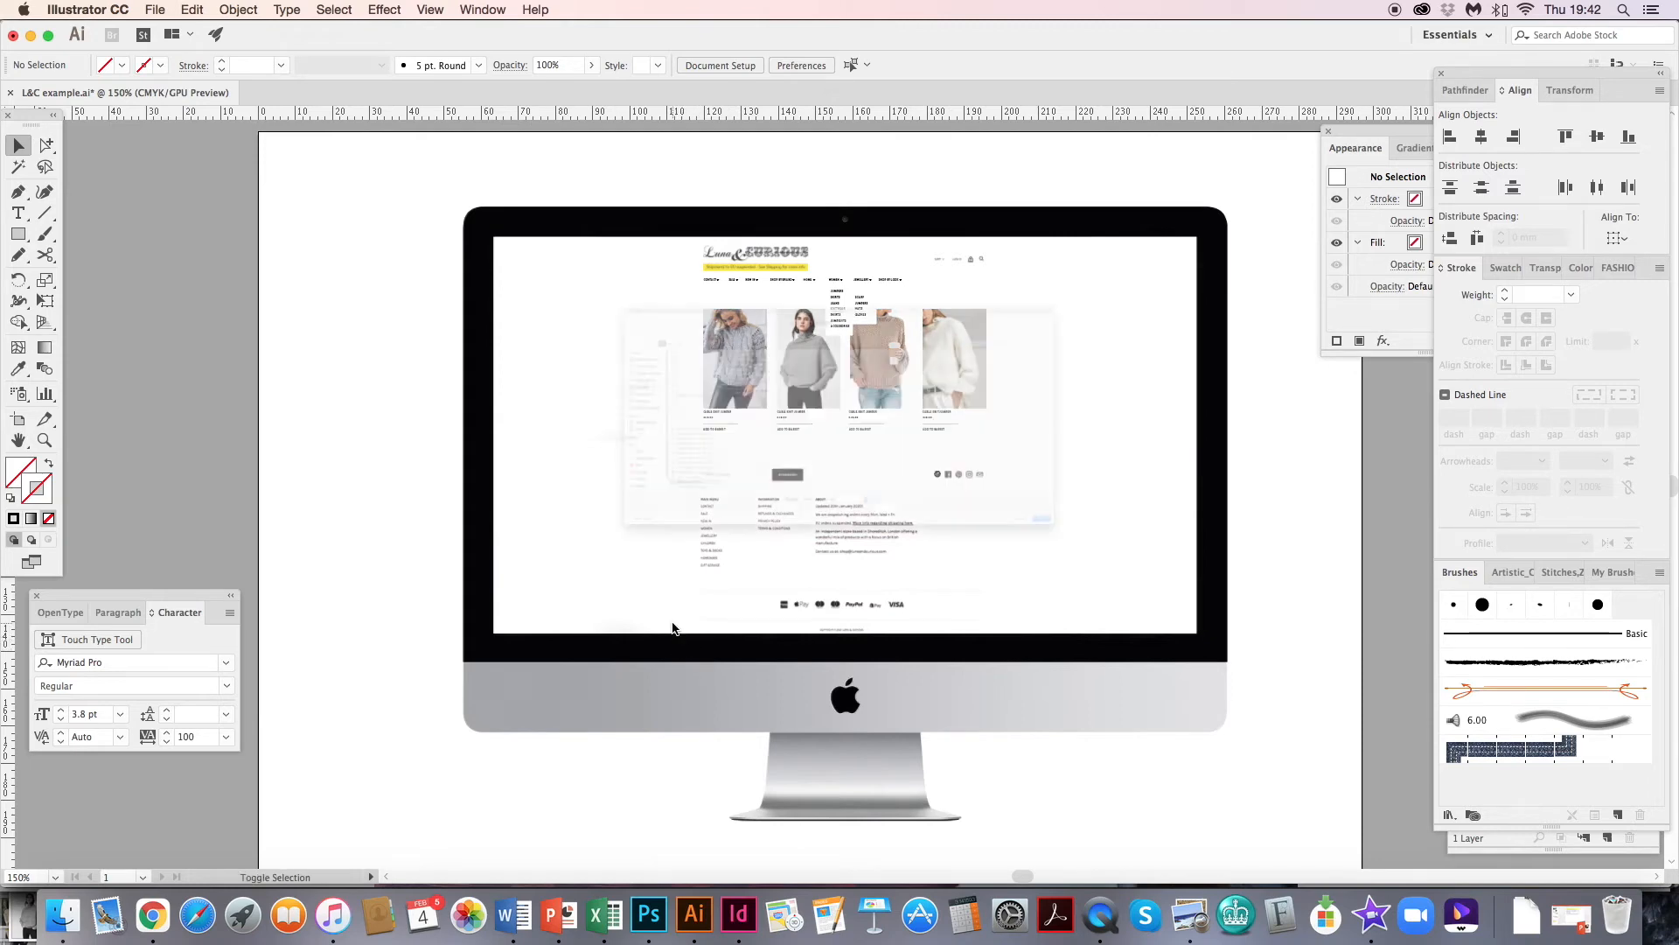
- Save the mock-up as L&C example 2.ai in the Website utilities folder, in Adobe Illustrator format with the default options
key("super+shift+s")
key("Right")
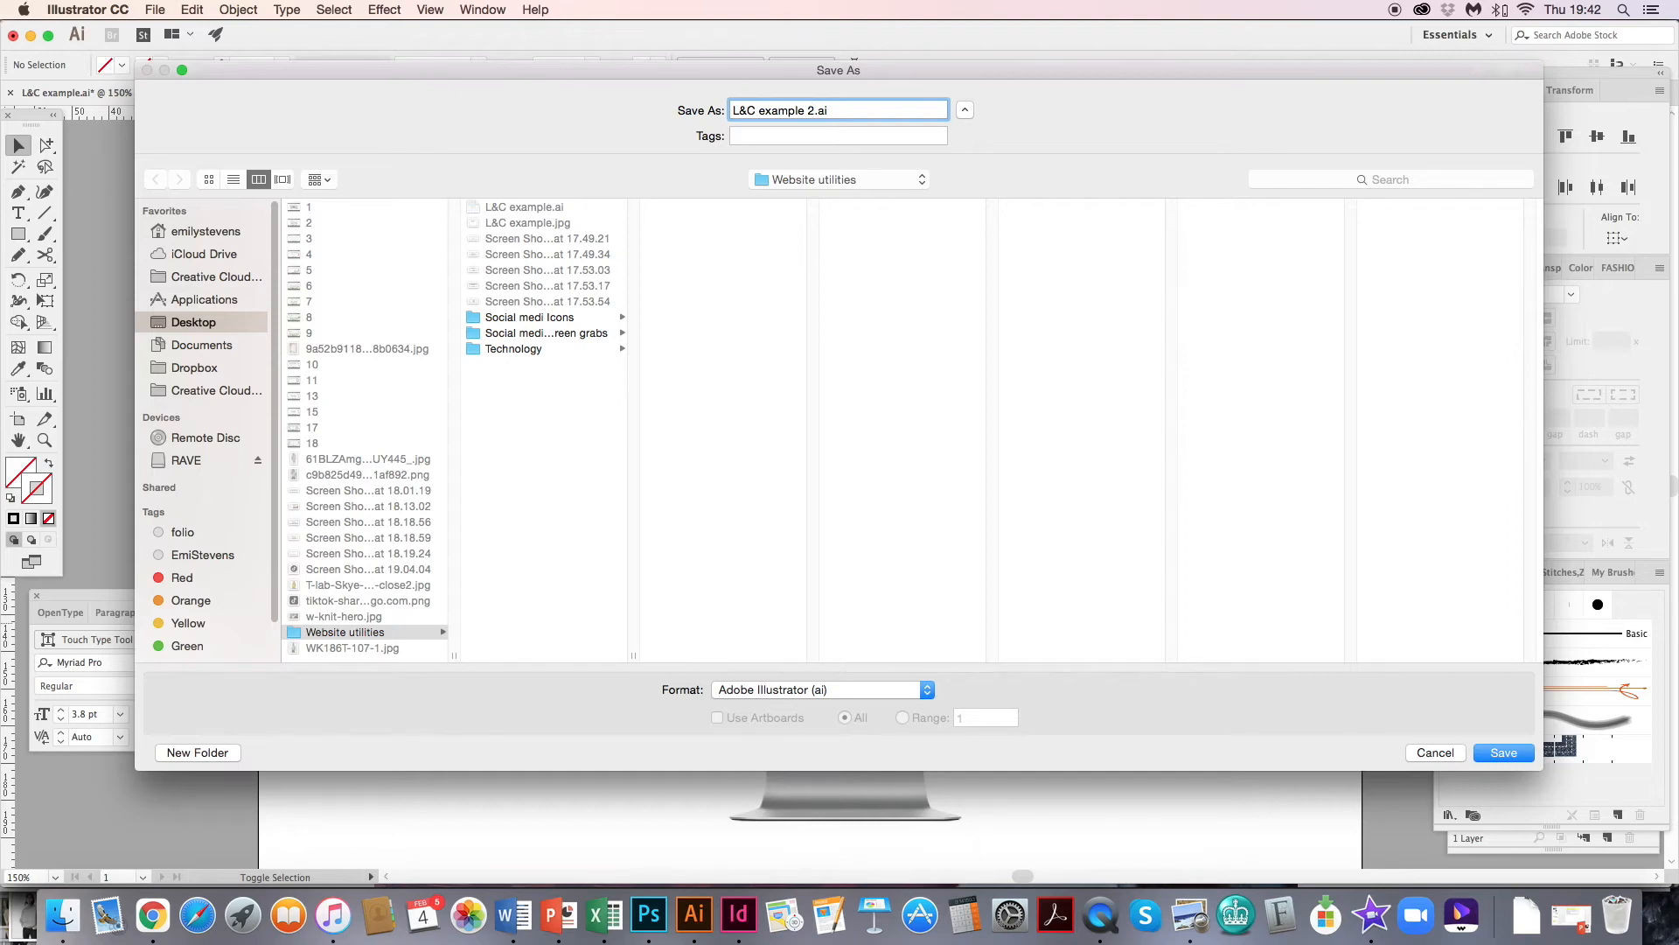
key("Return")
key("Return")
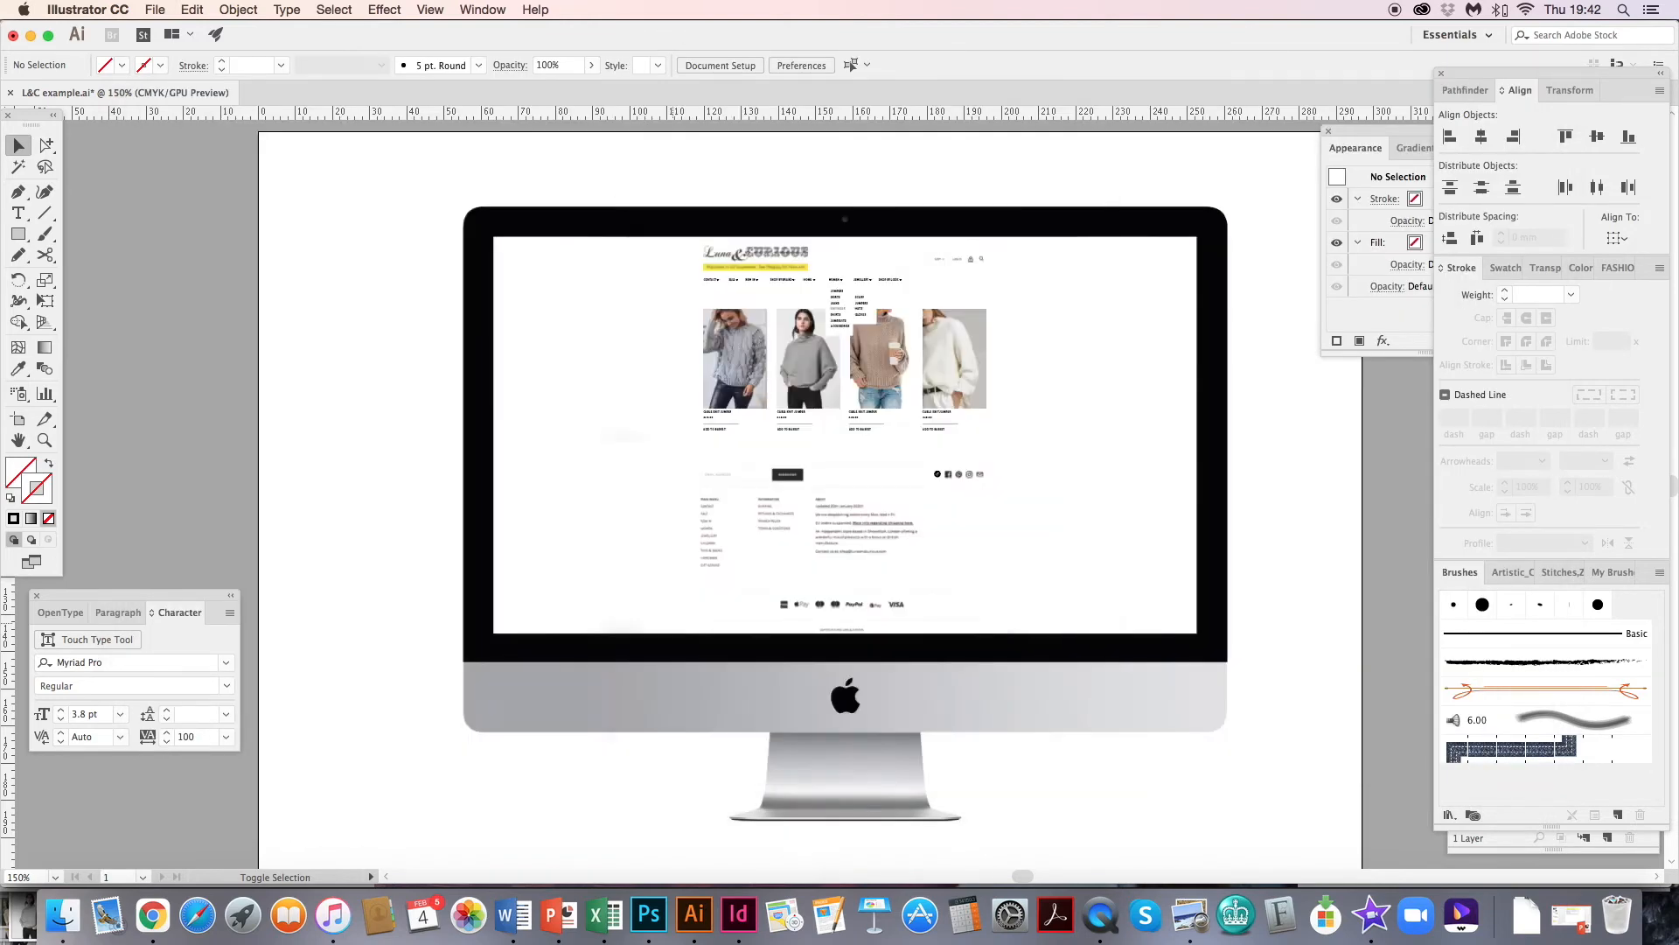
- Export the mock-up as L&C example 2.jpg to the Website utilities folder in JPEG format with the RGB color model
left_click(154, 10)
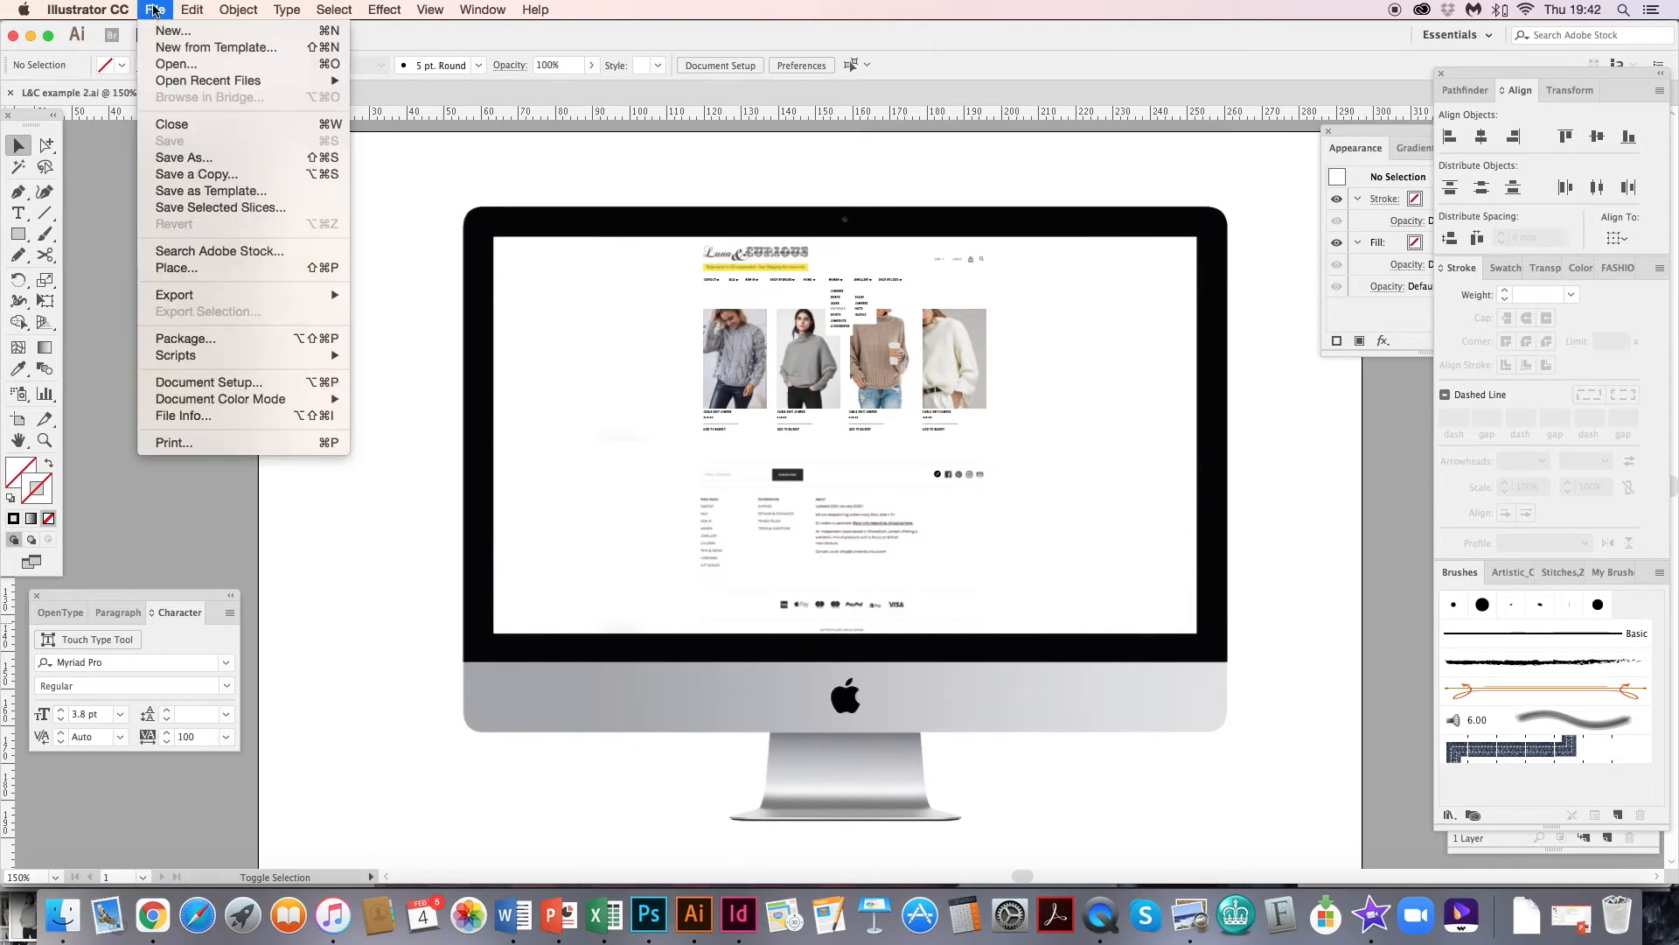
mouse_move(186, 295)
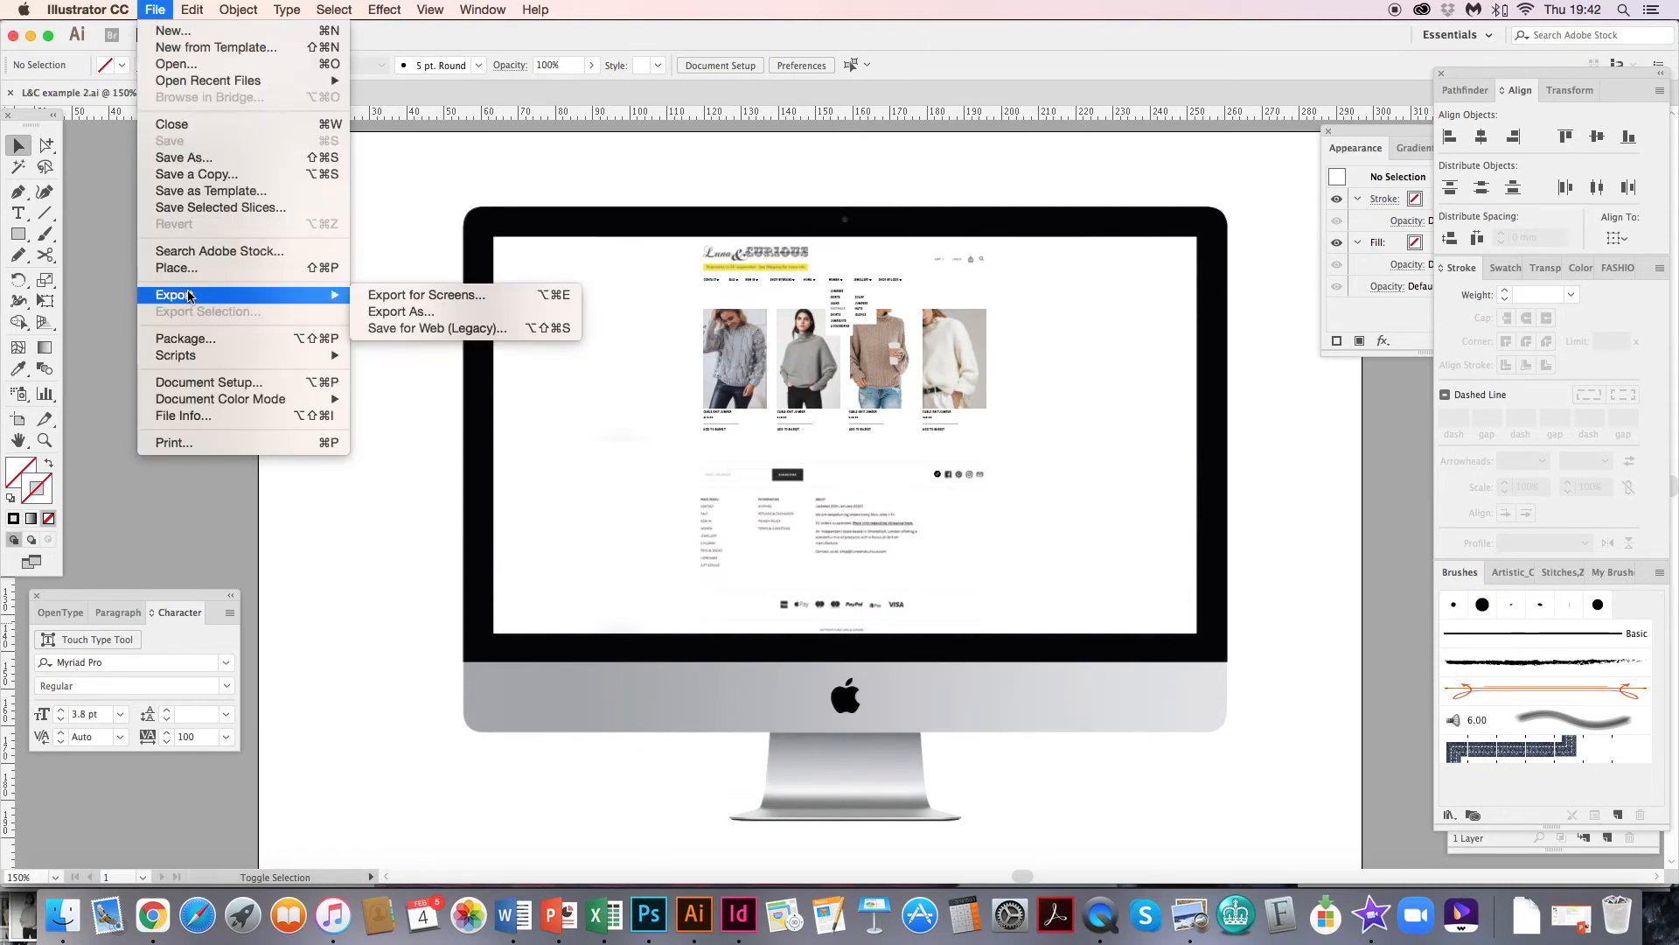
left_click(405, 313)
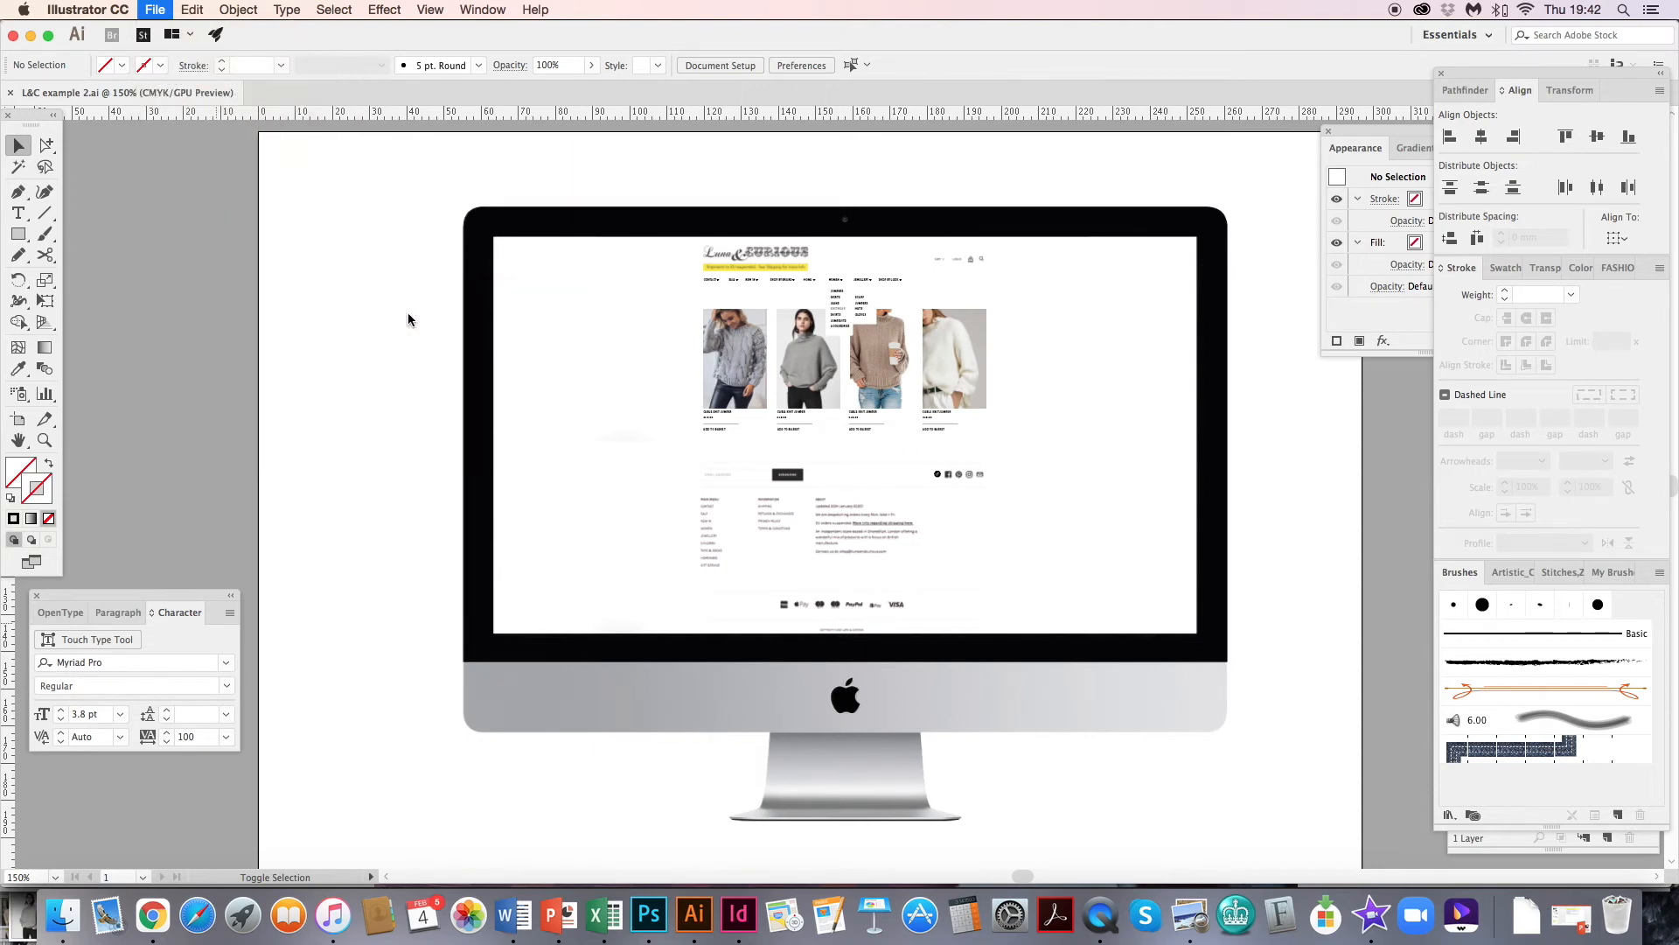
left_click(748, 693)
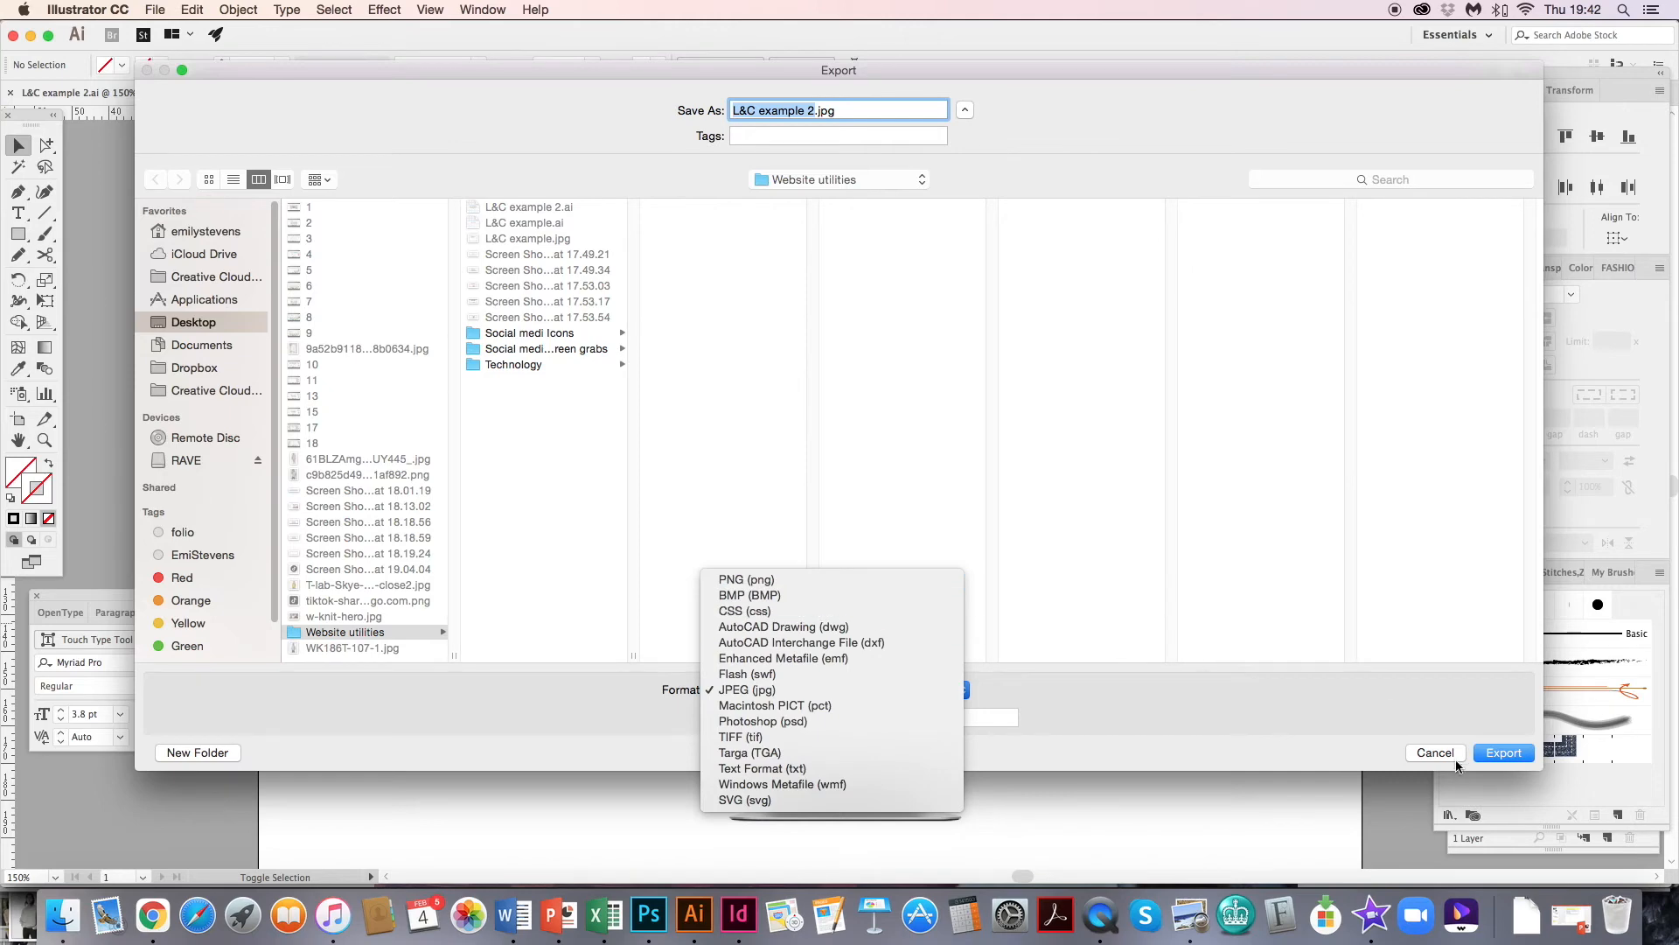
left_click(1501, 761)
left_click(1501, 753)
left_click(789, 329)
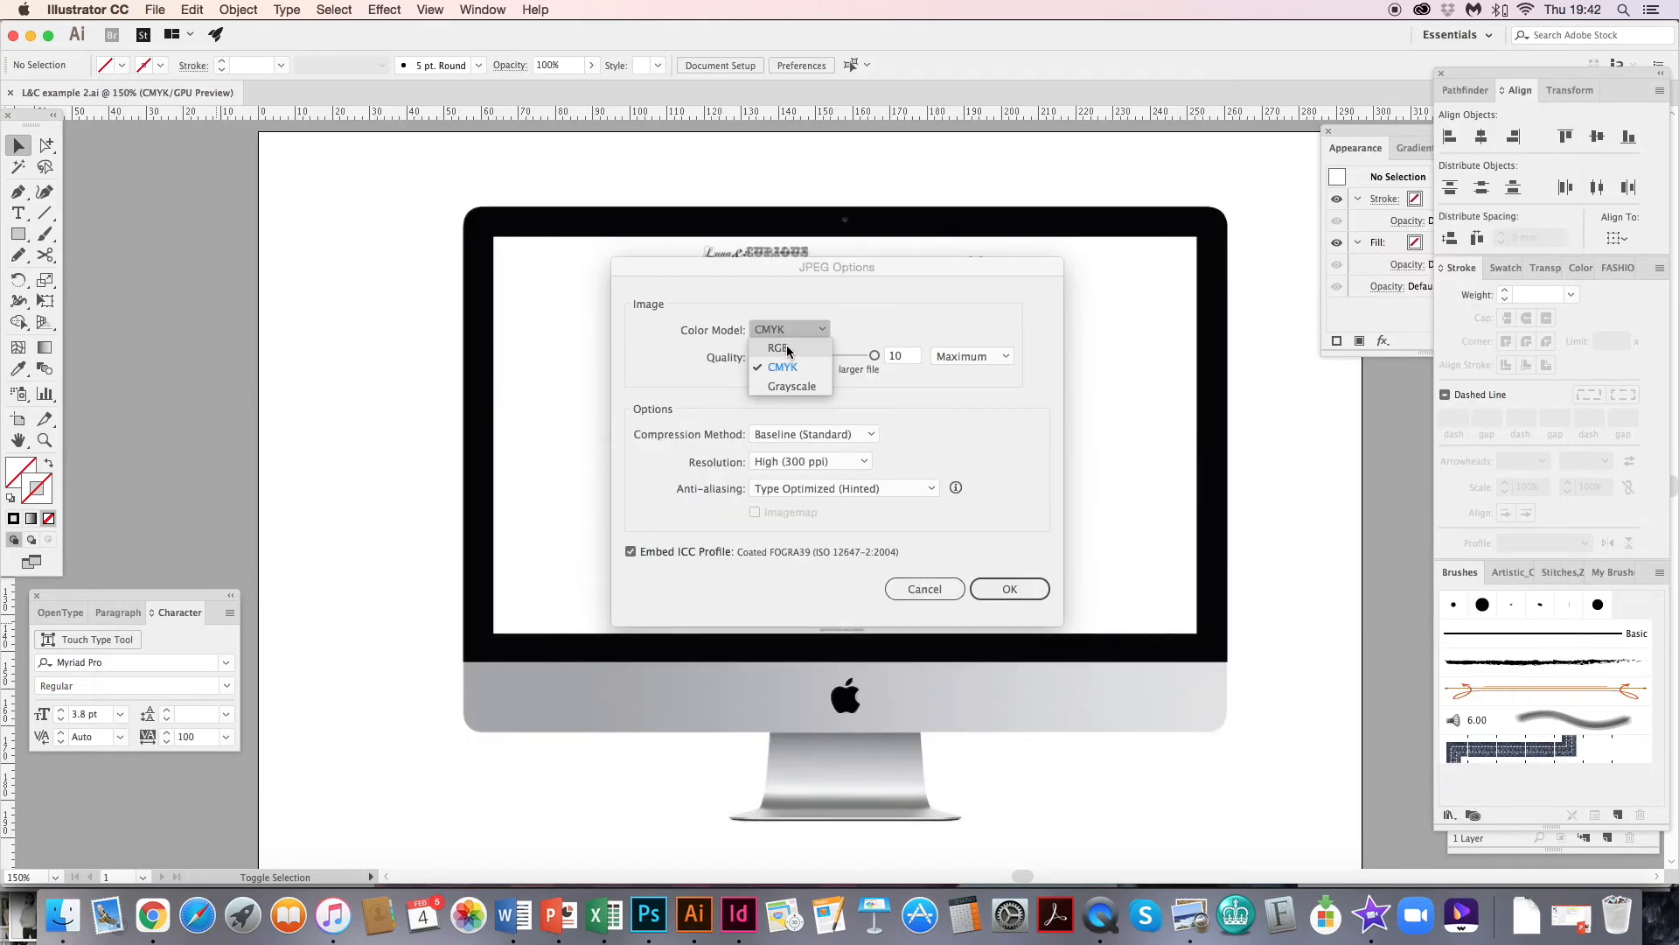
left_click(788, 348)
left_click(991, 591)
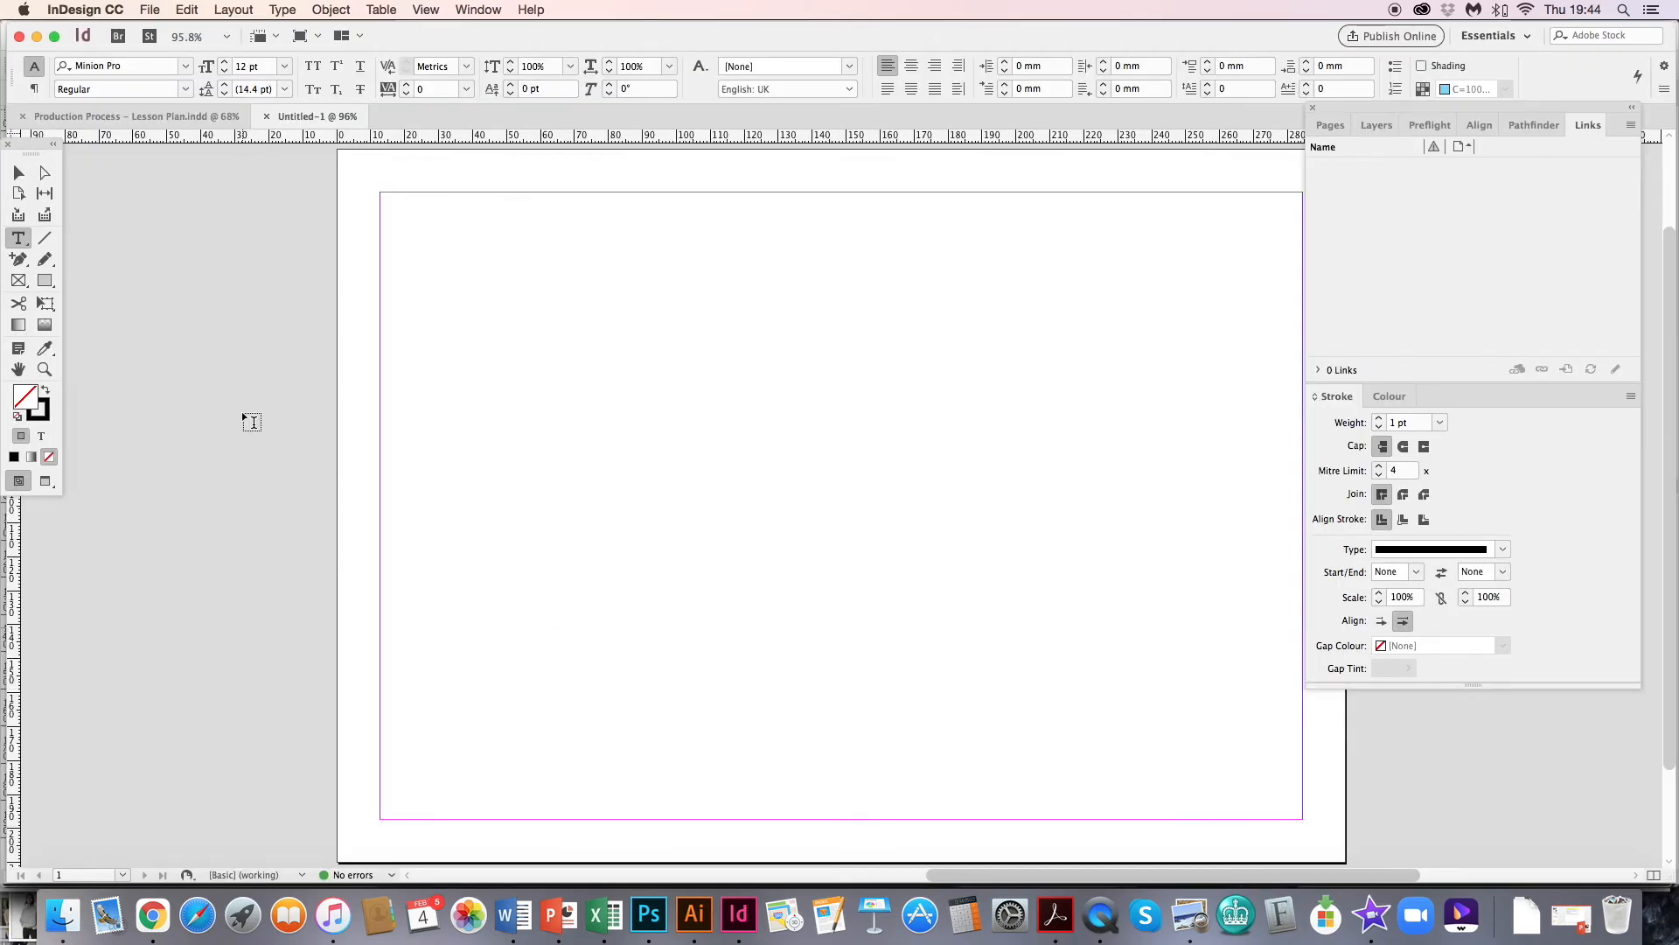
- Switch to InDesign, place L&C example 2.png from the Website utilities folder at about 187 × 160 mm, and shift it towards the page centre
key("v")
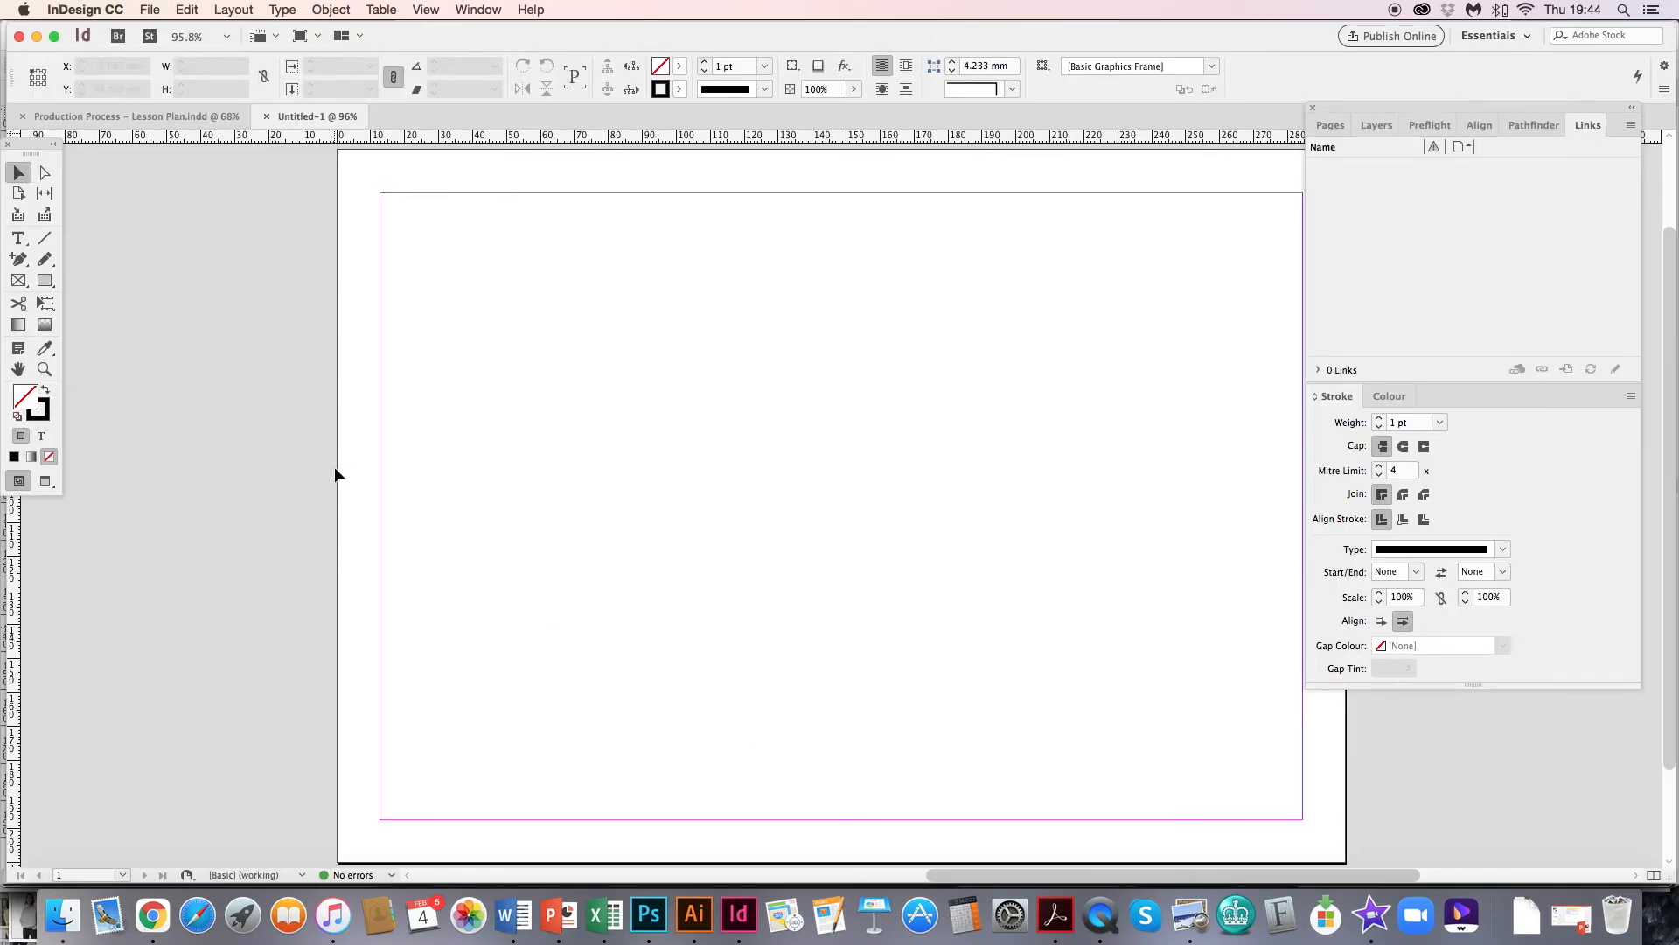
left_click_drag(462, 440, 382, 439)
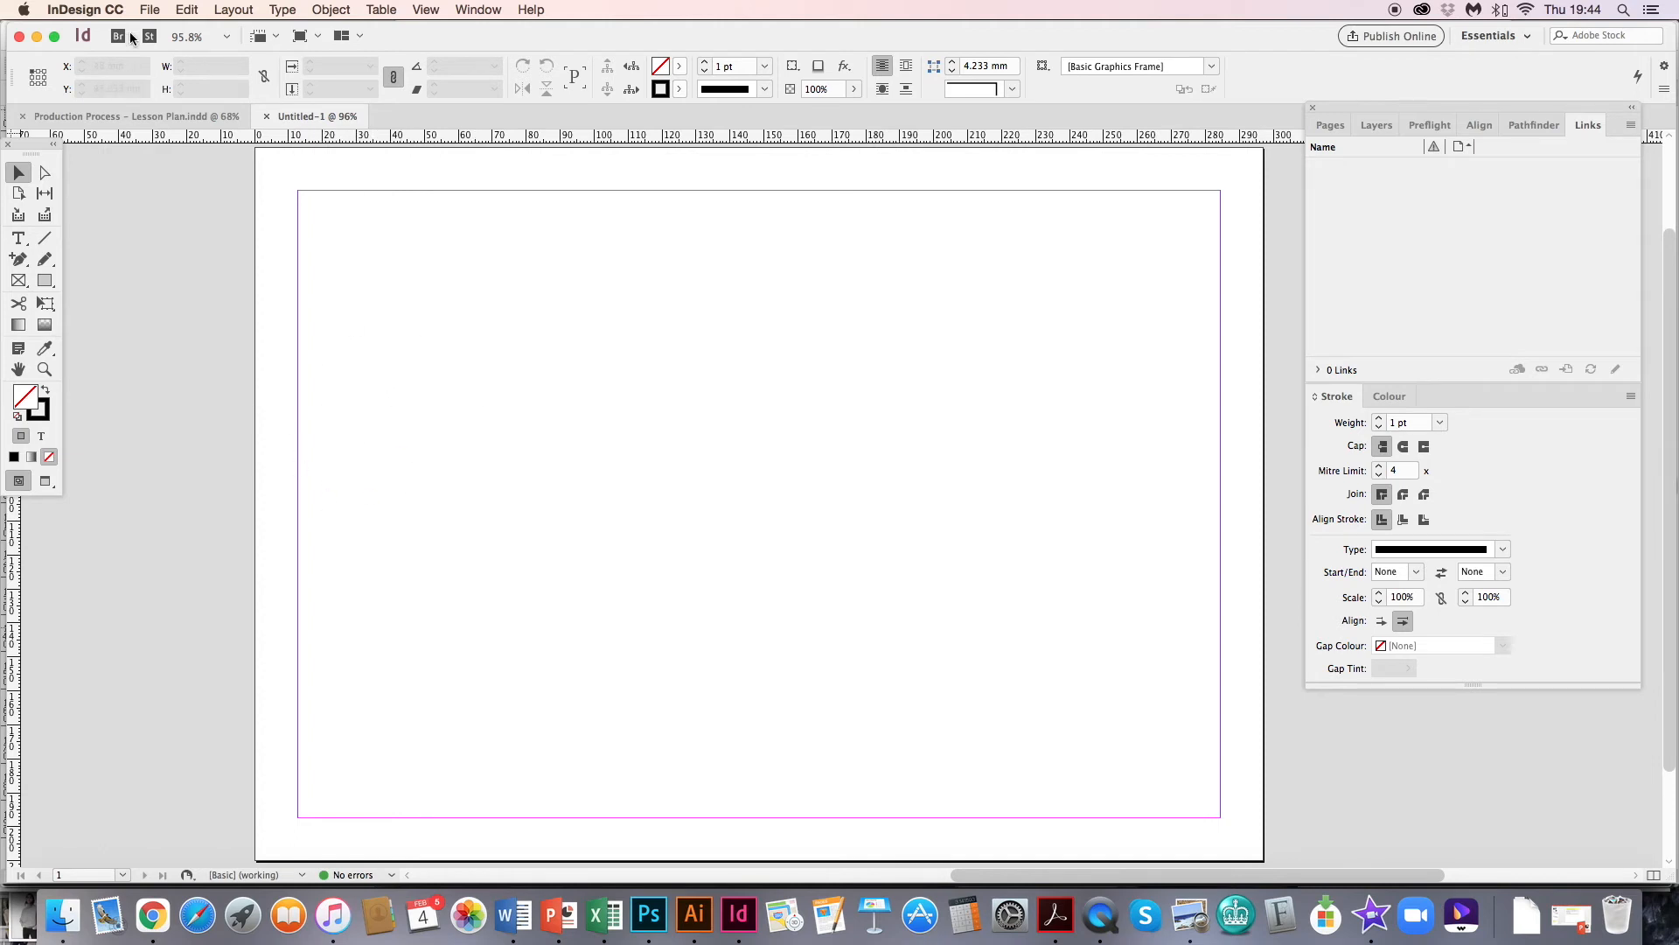
key("super+minus")
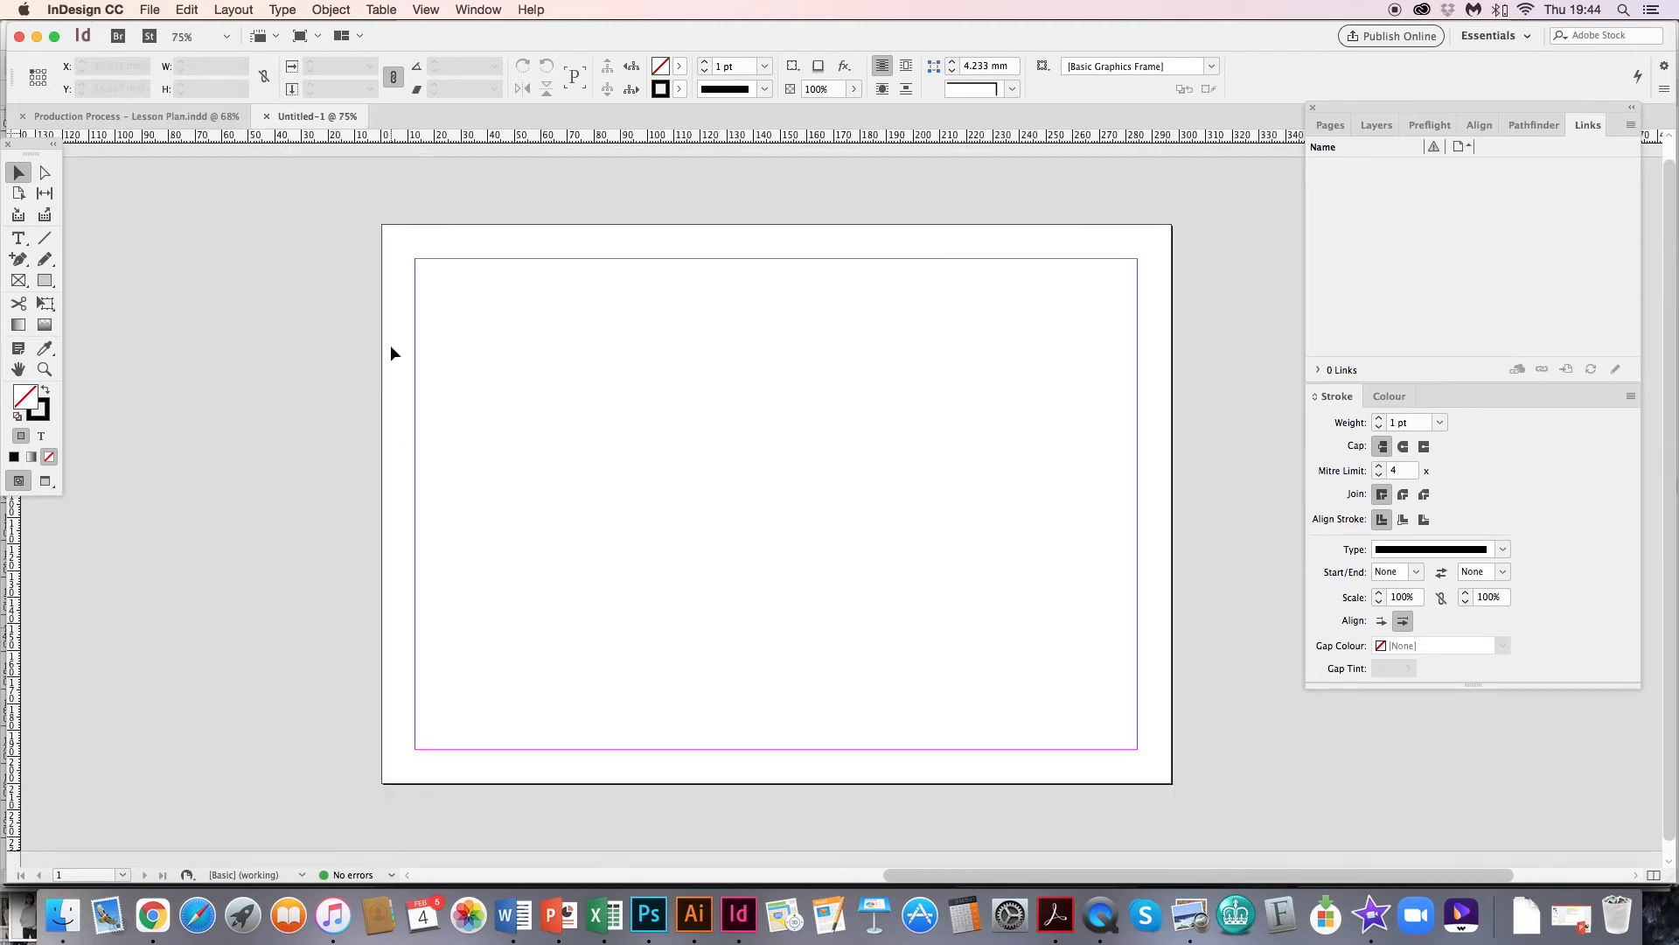
key("super+equal")
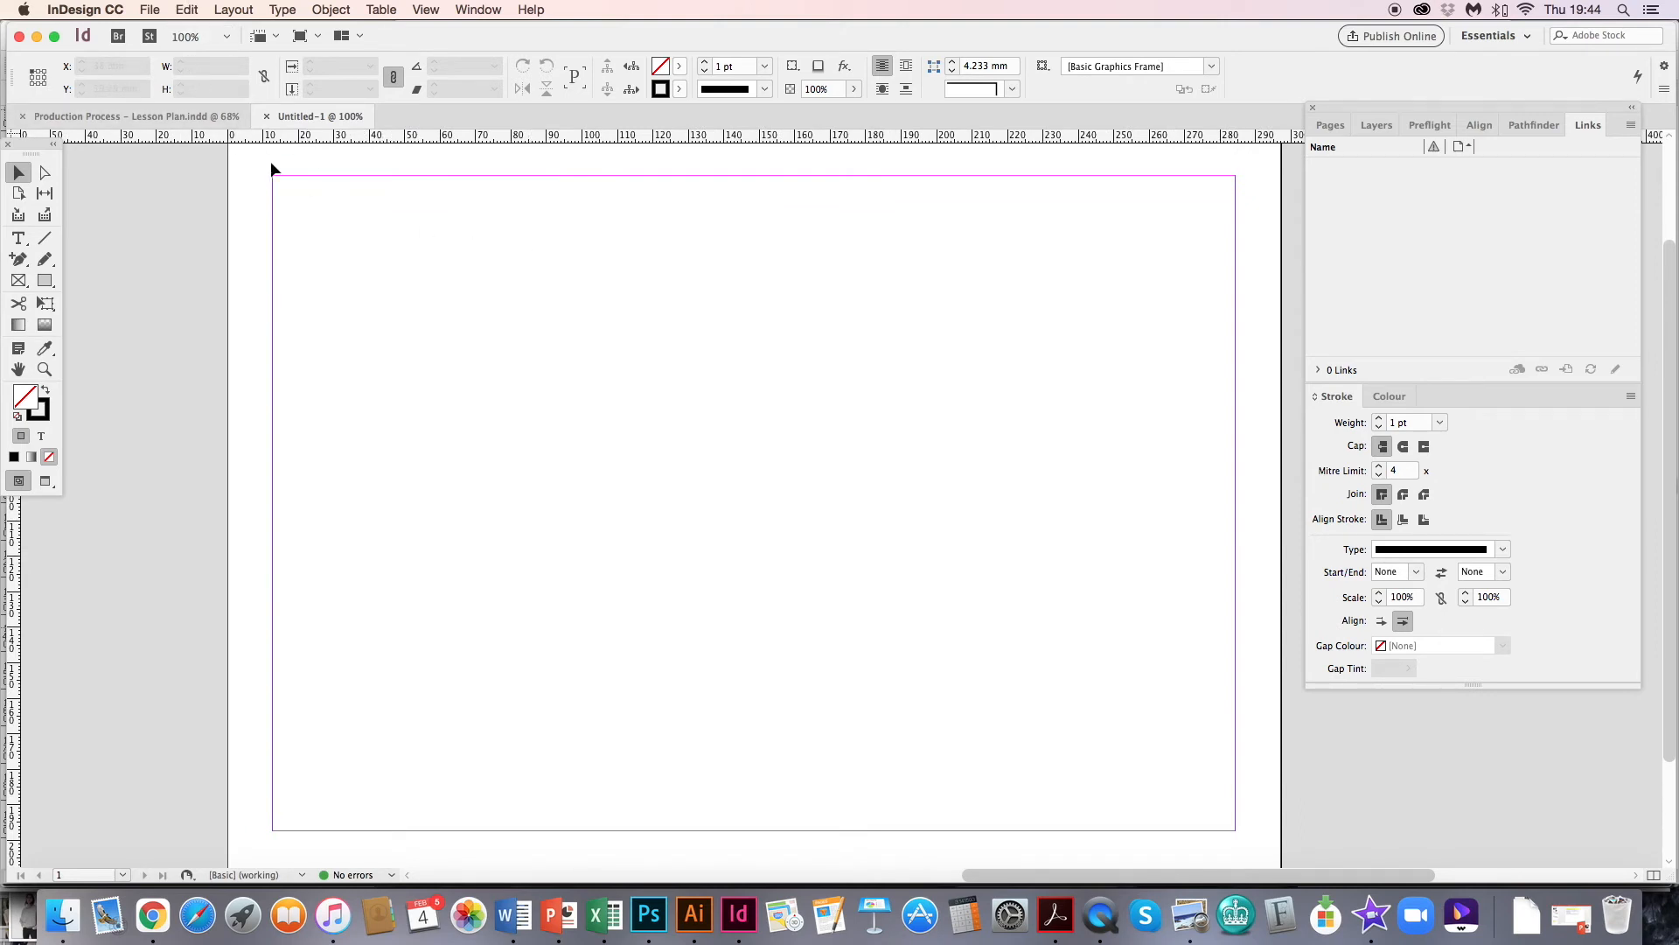
key("super+d")
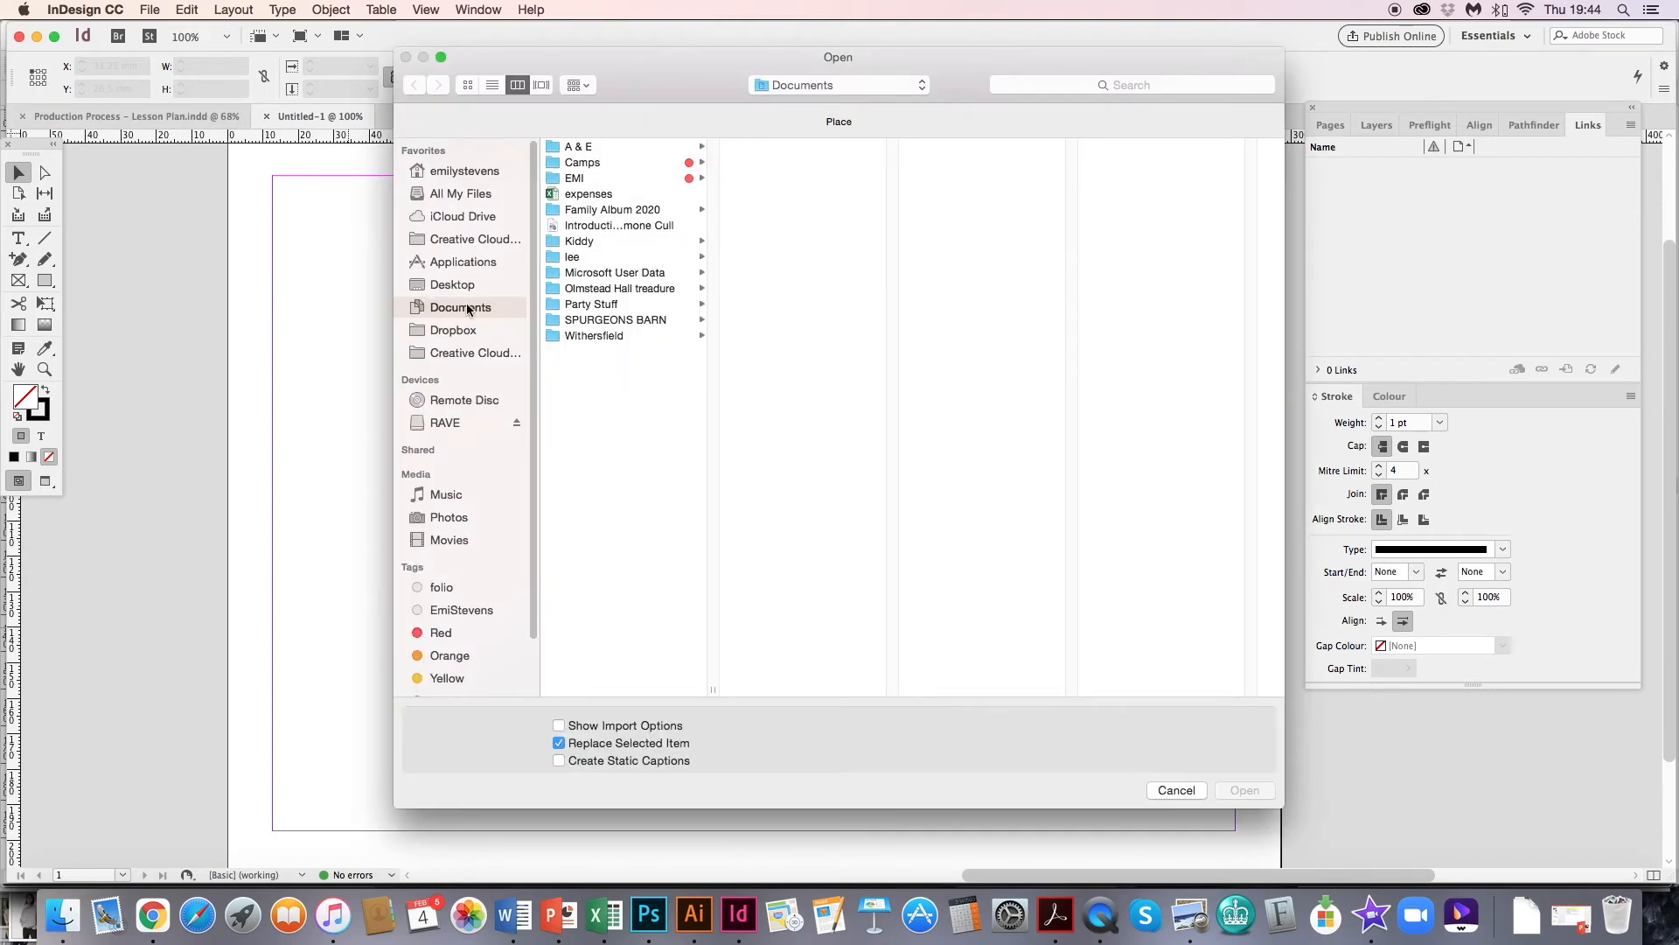
left_click(468, 287)
left_click(468, 305)
left_click(468, 286)
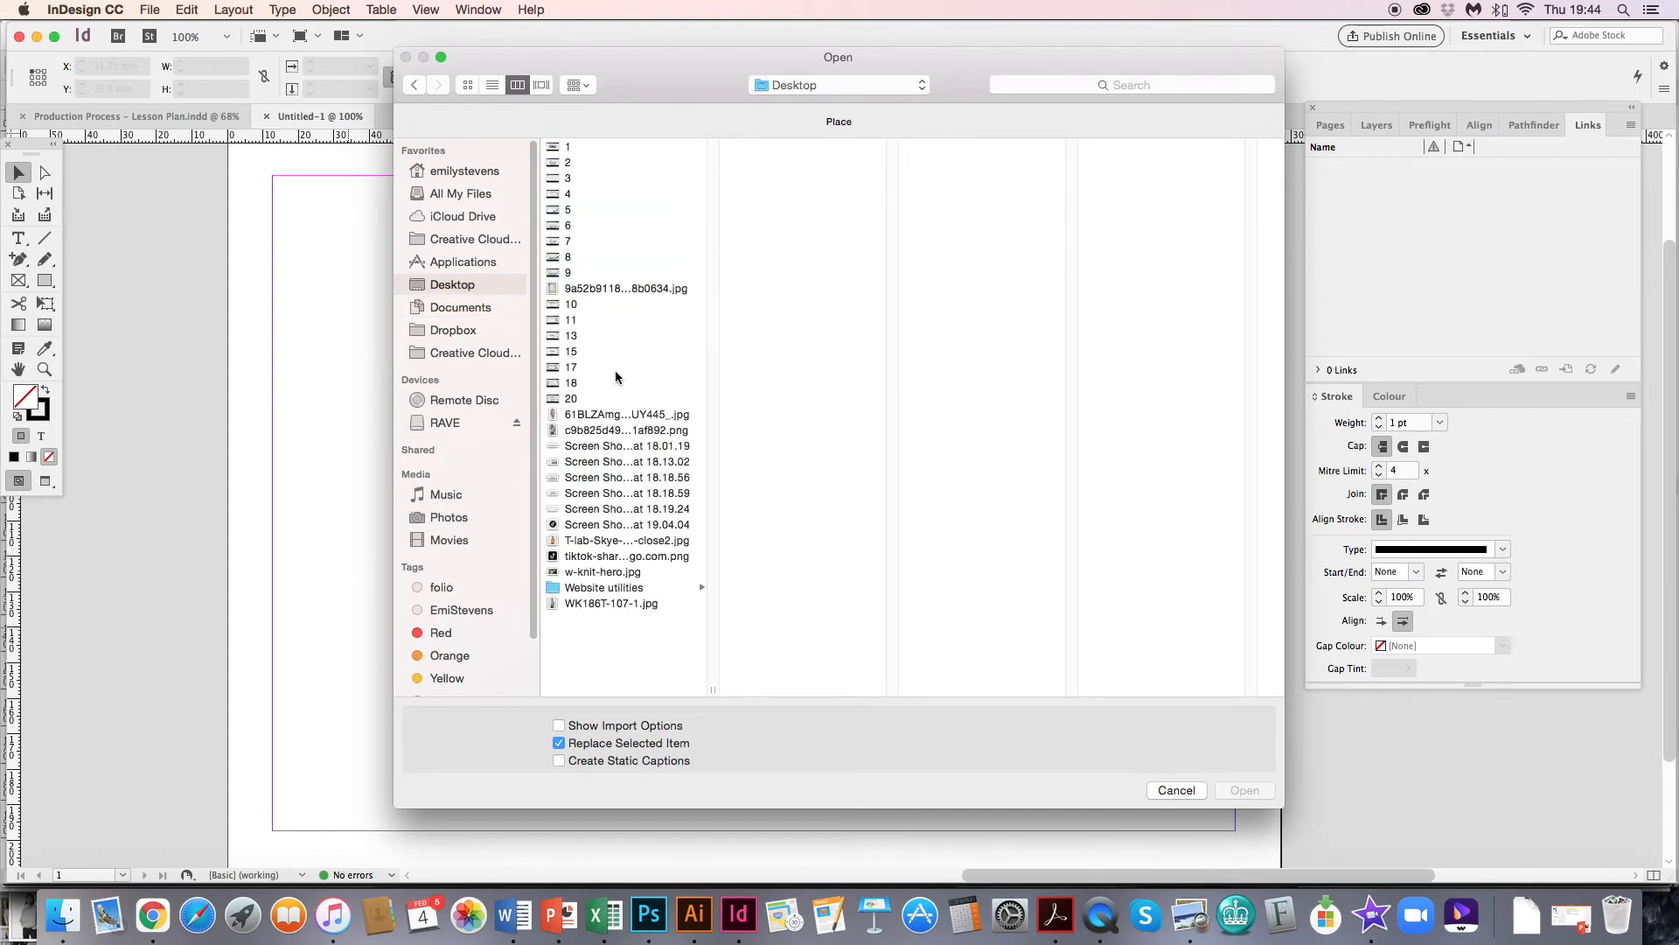
left_click(594, 588)
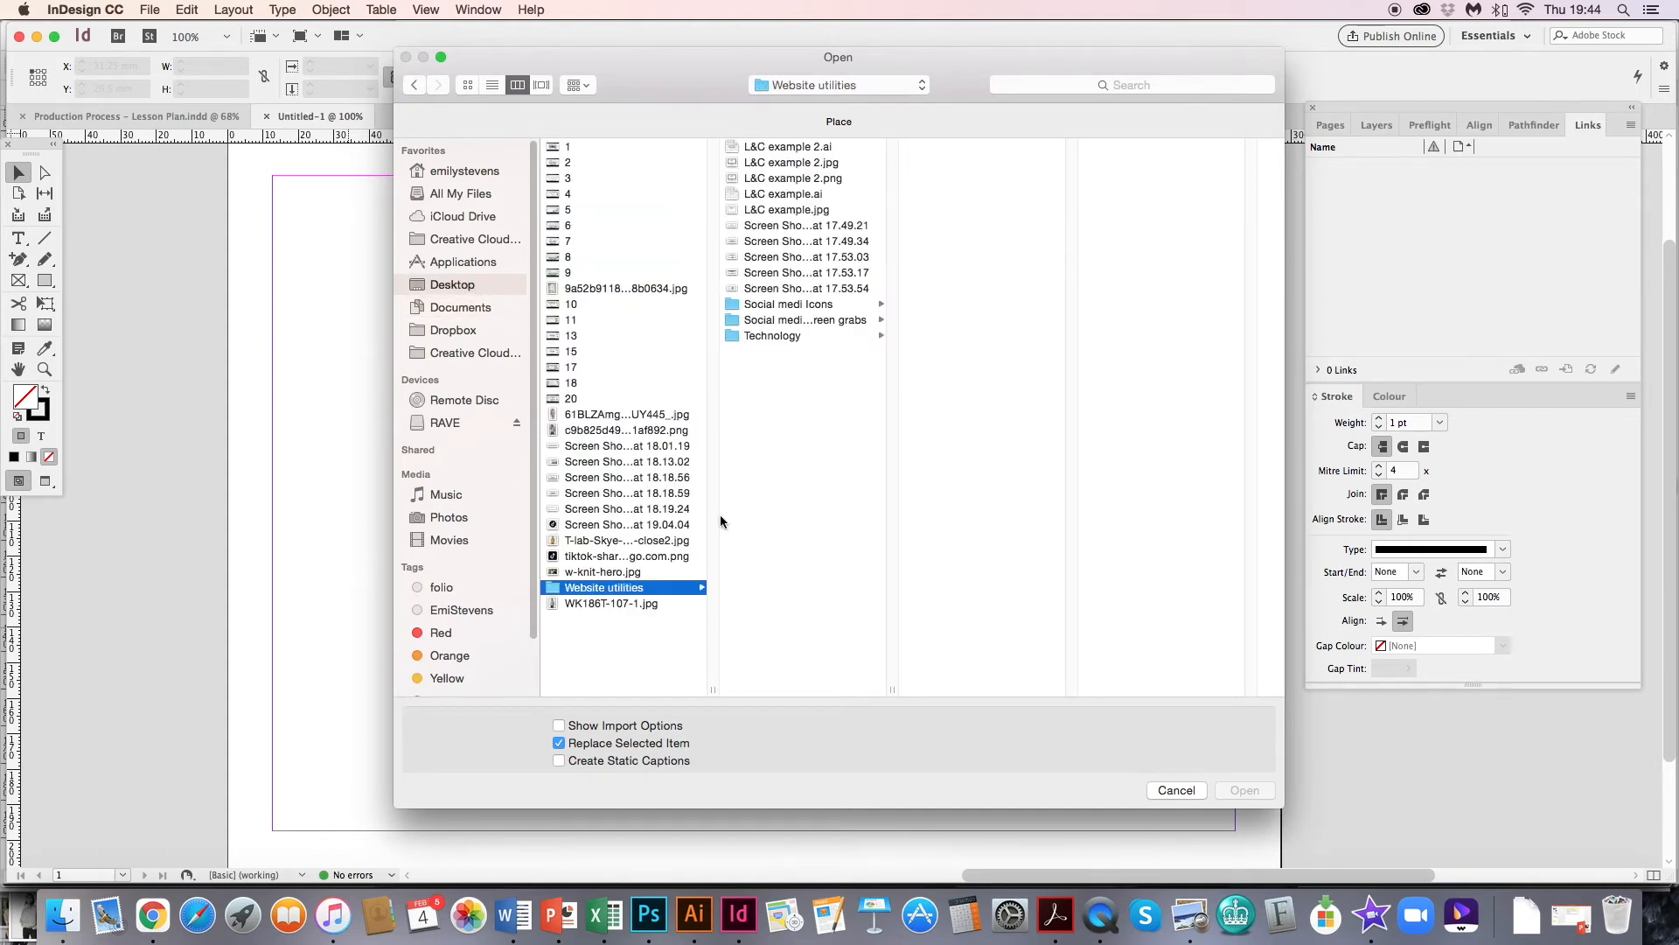
left_click(816, 305)
left_click(830, 179)
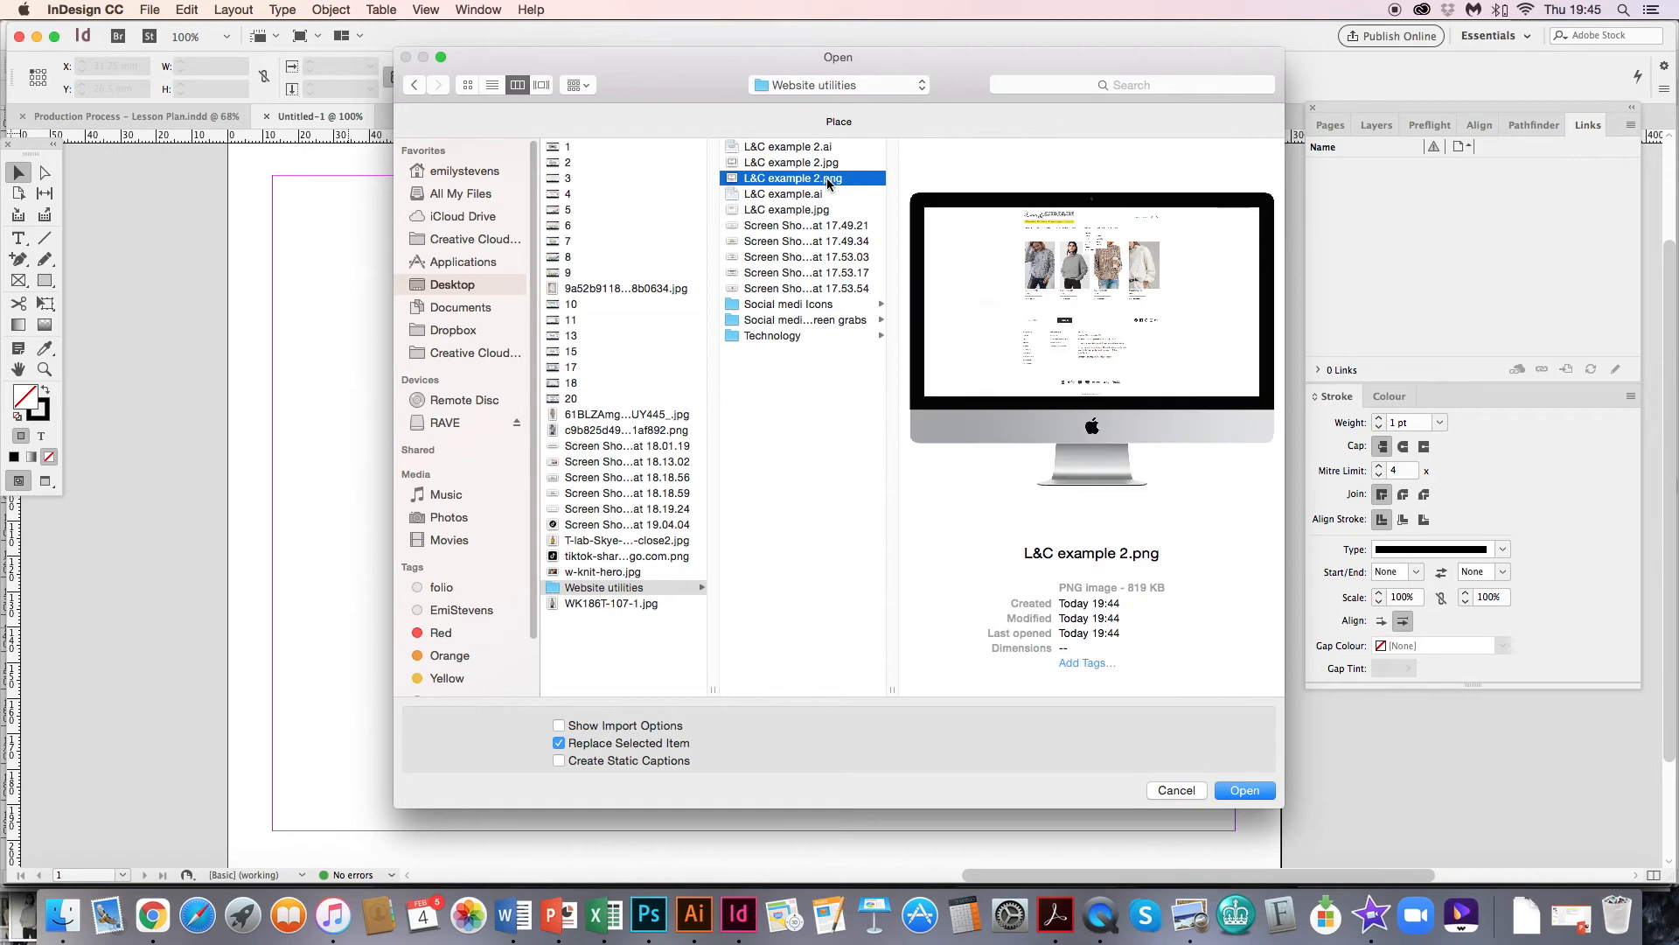
left_click(1242, 791)
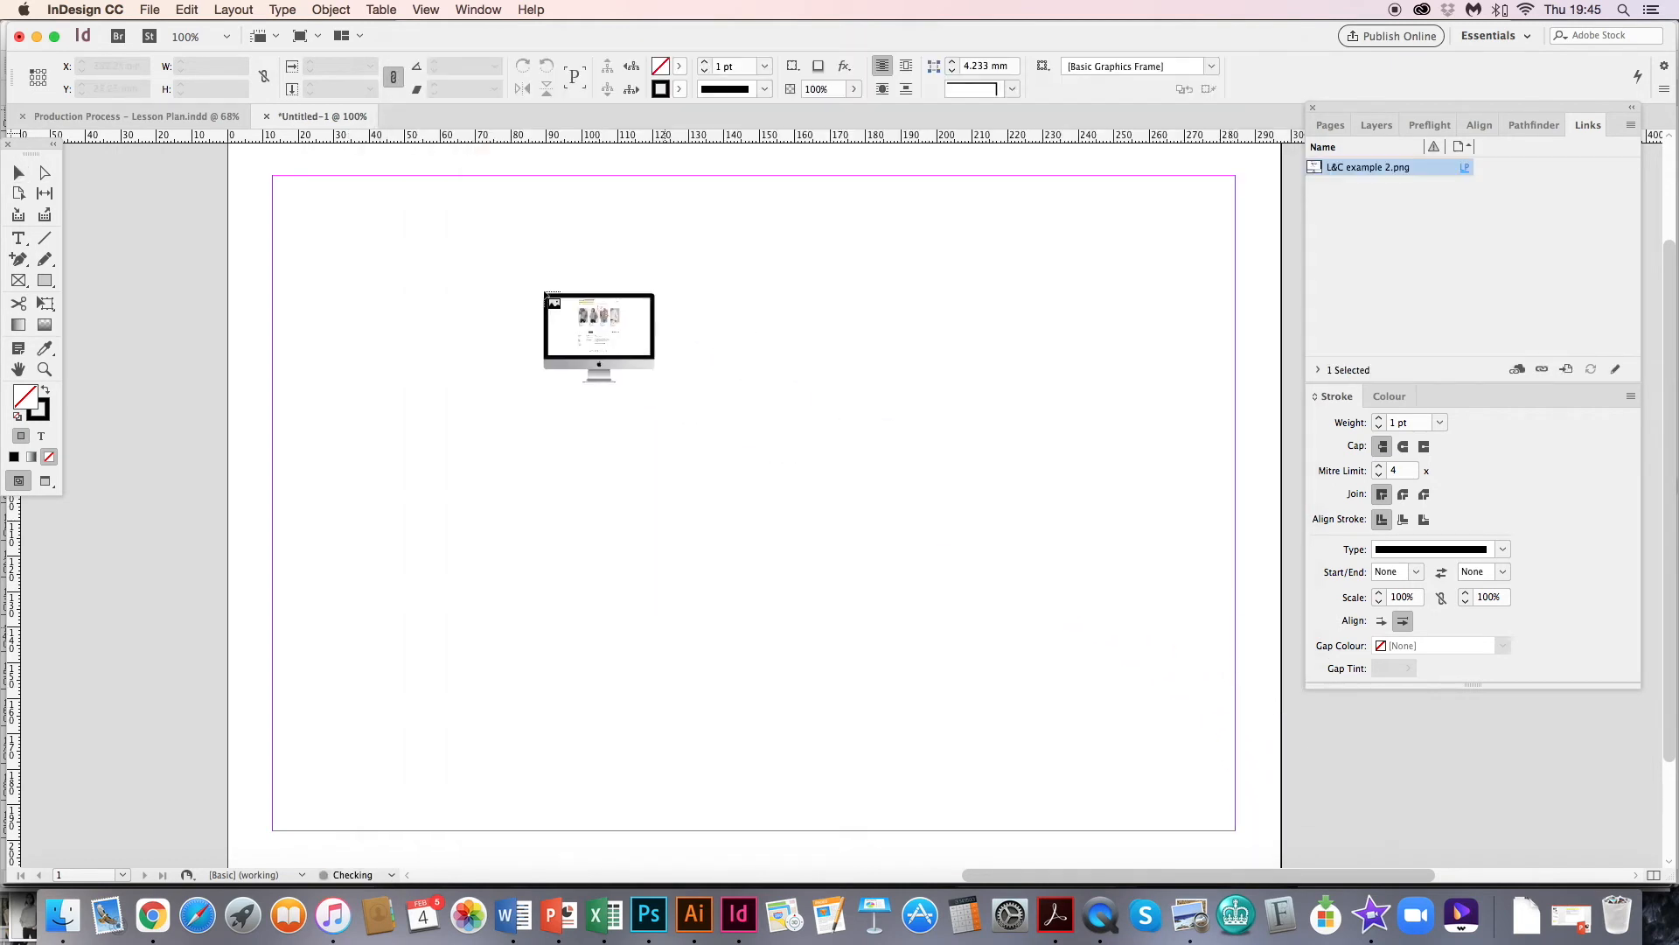
left_click_drag(387, 206, 1046, 717)
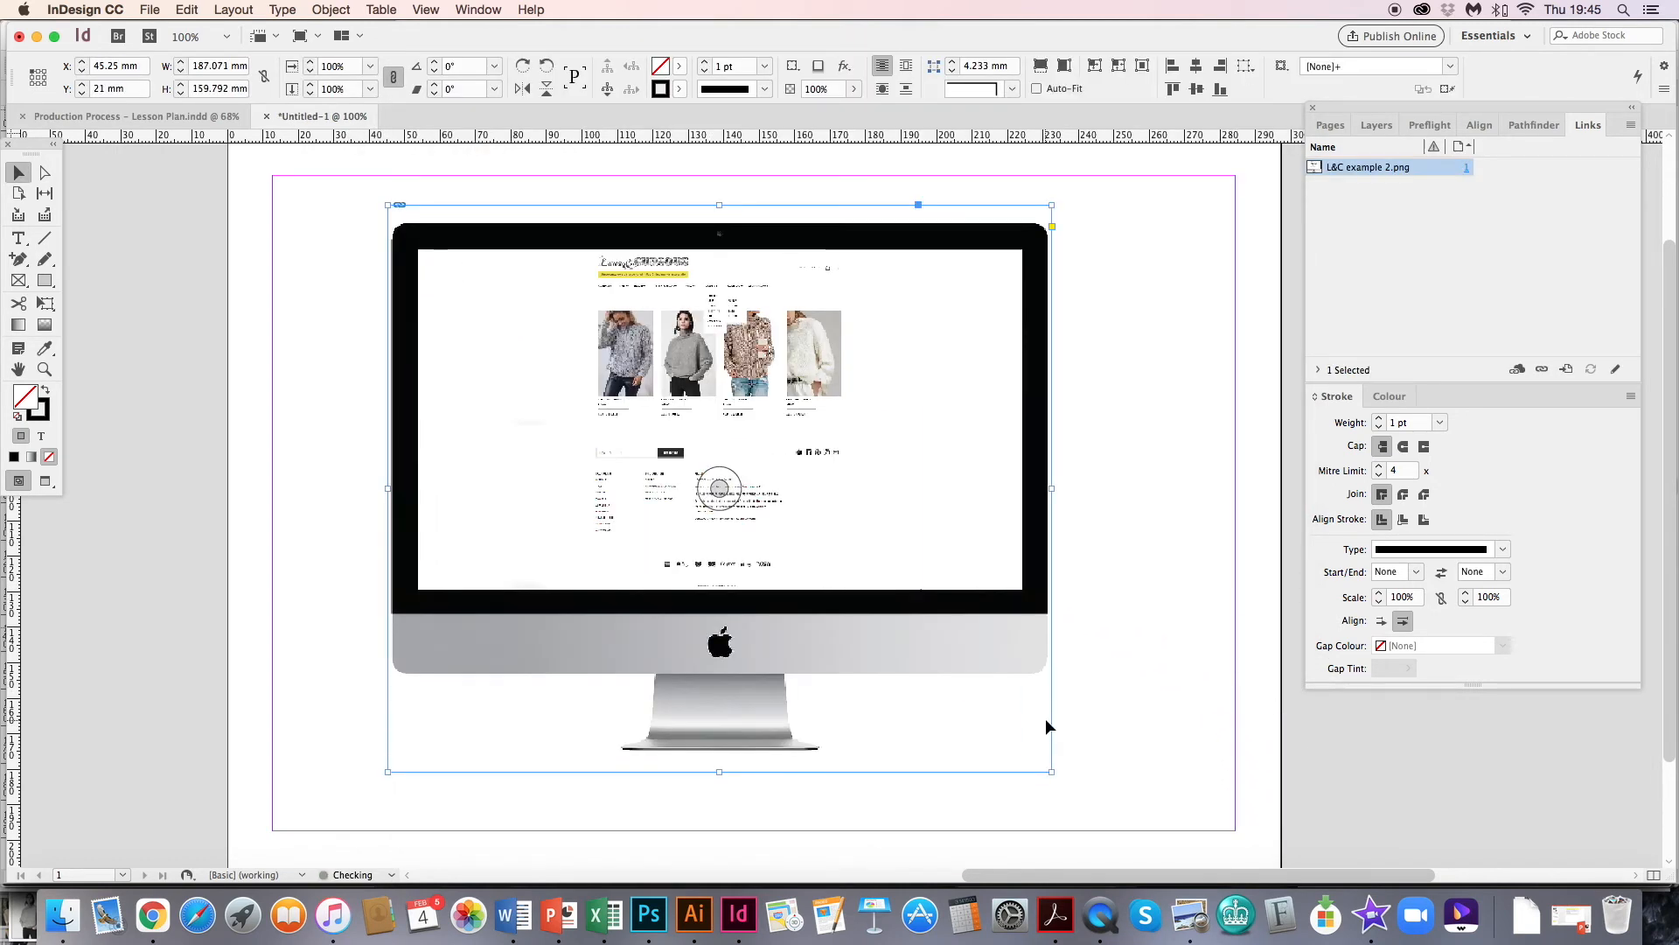
left_click_drag(938, 640, 962, 646)
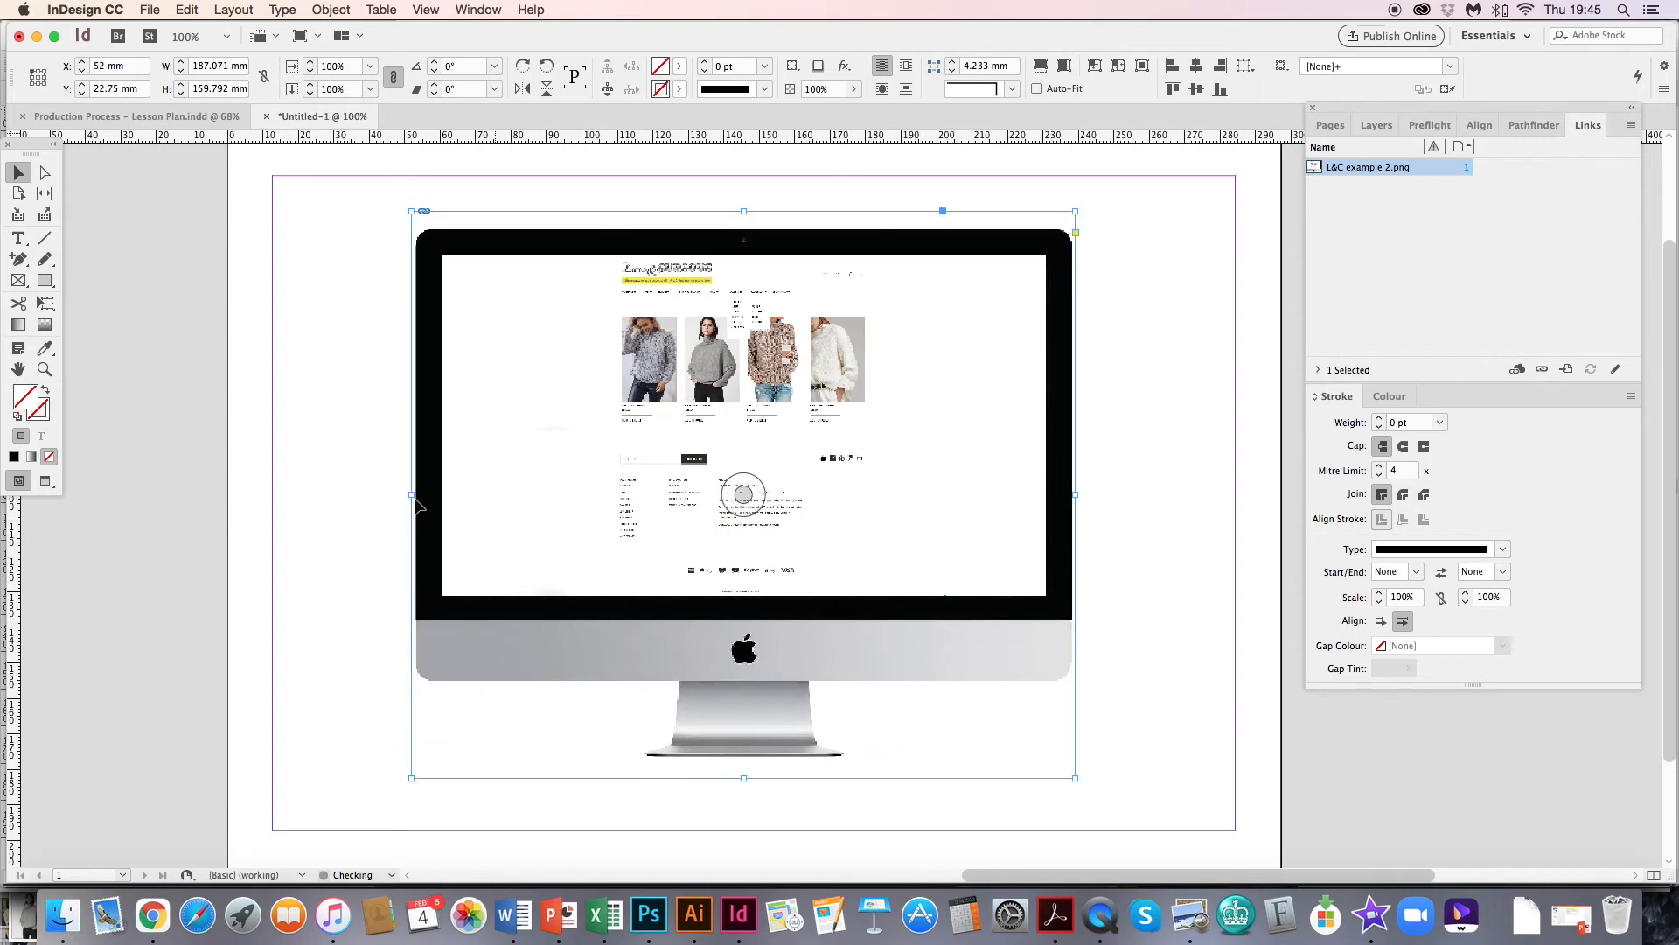
- Show the page in preview mode, set display performance to High Quality Display, and deselect the image
left_click(49, 484)
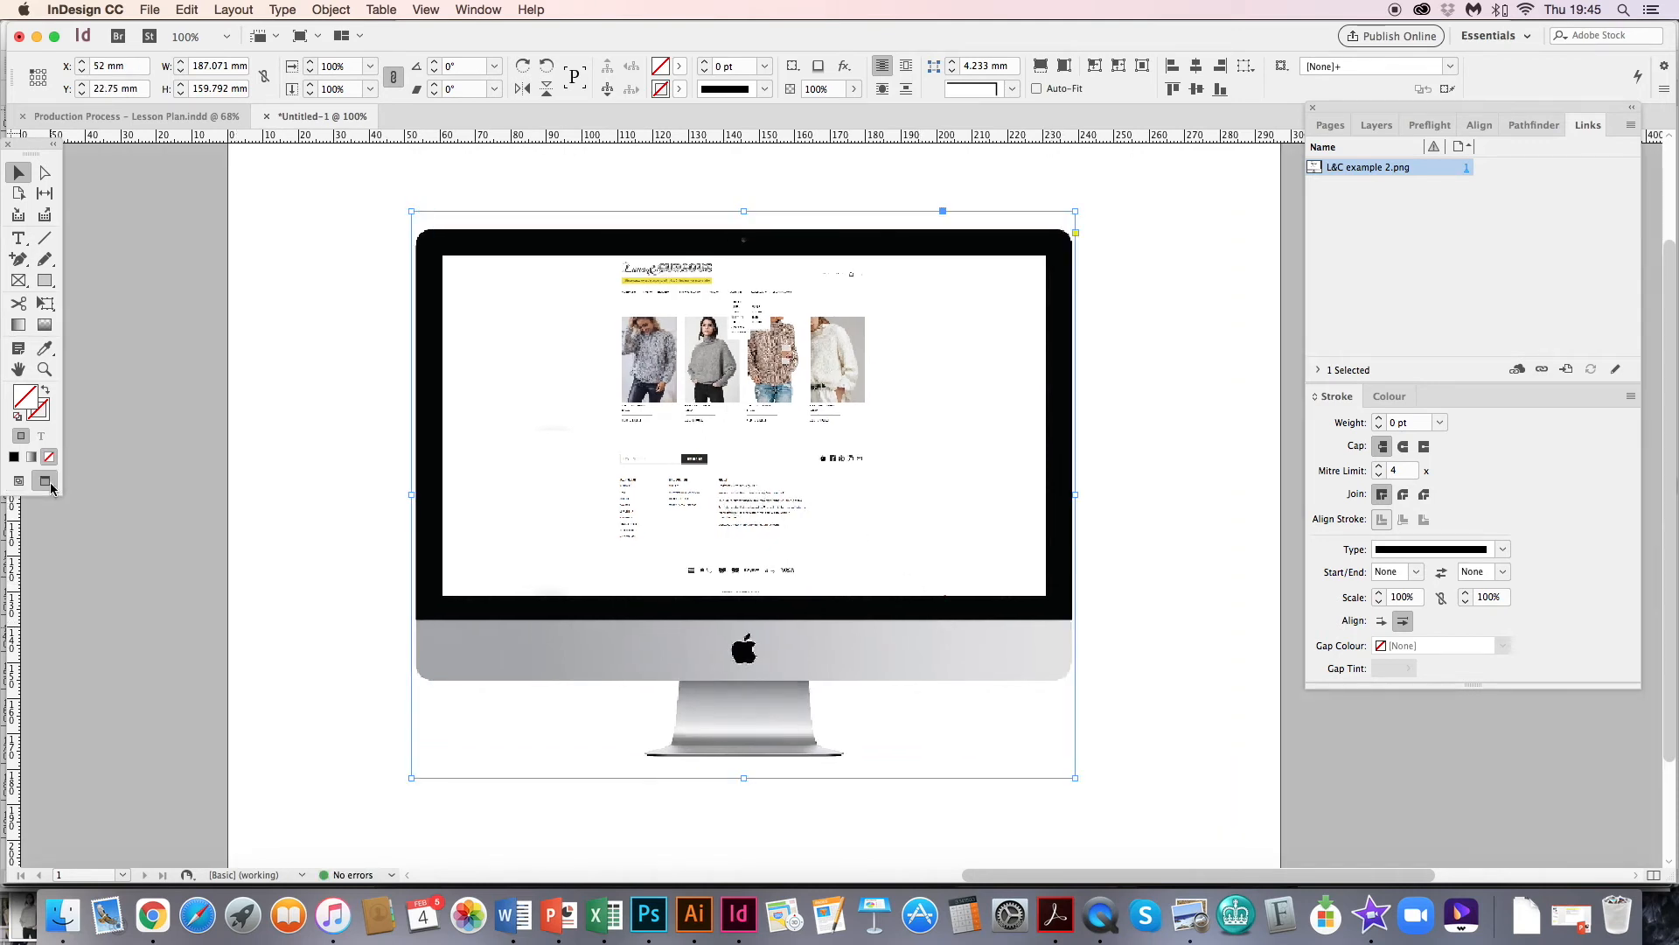
left_click(425, 10)
mouse_move(499, 285)
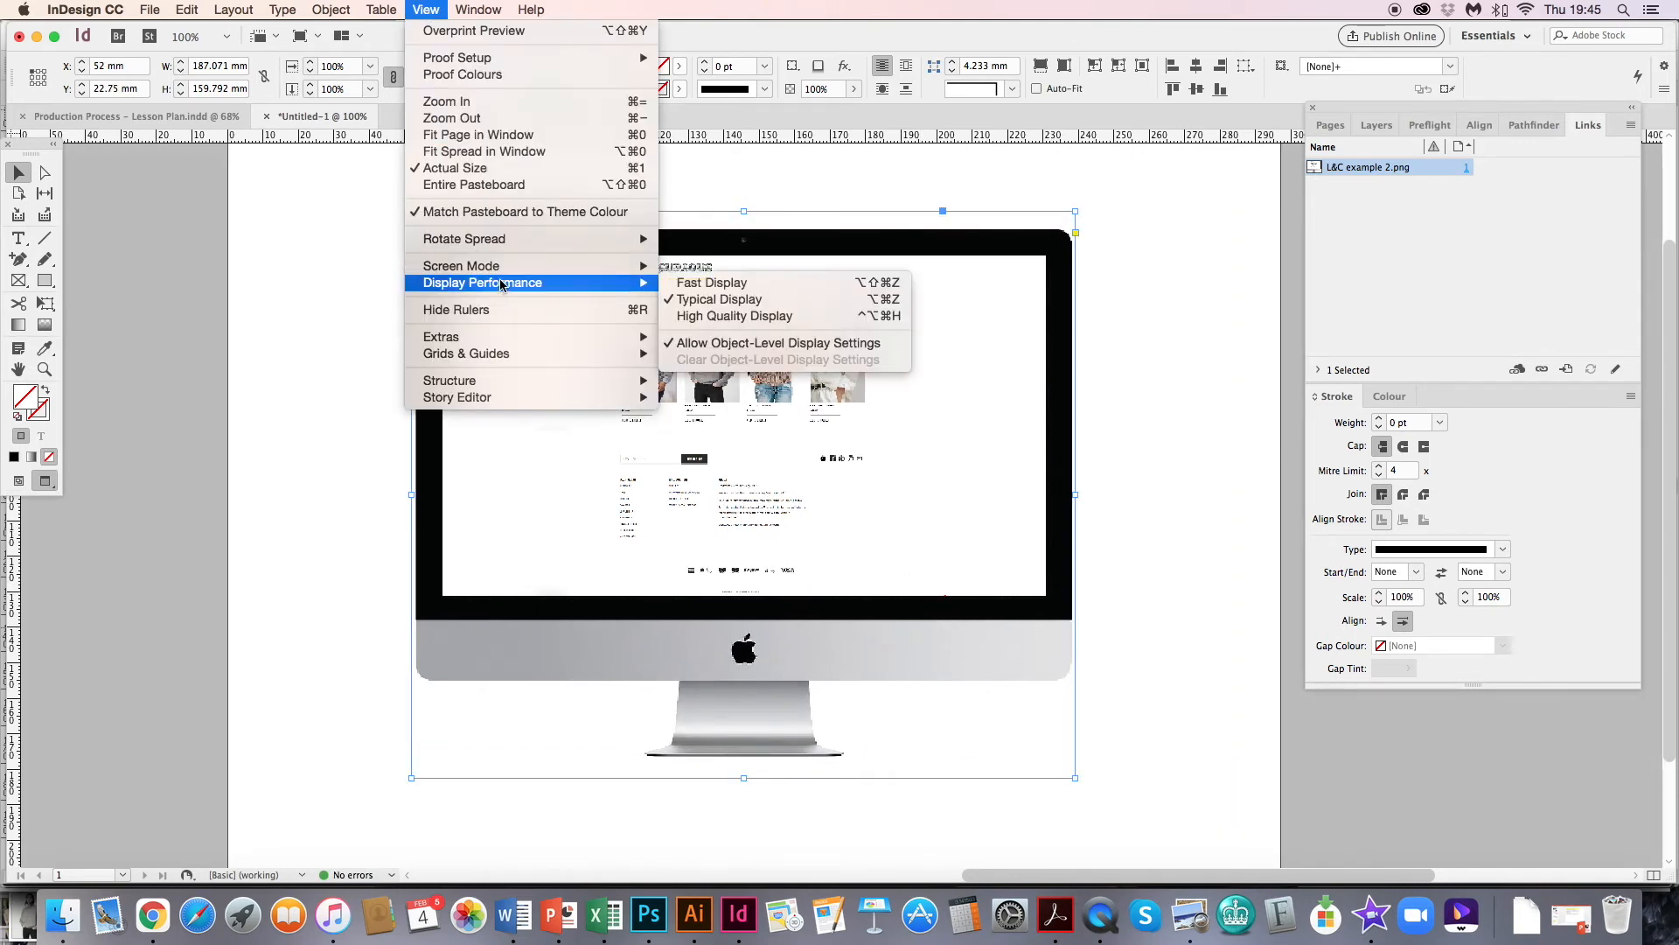
left_click(732, 315)
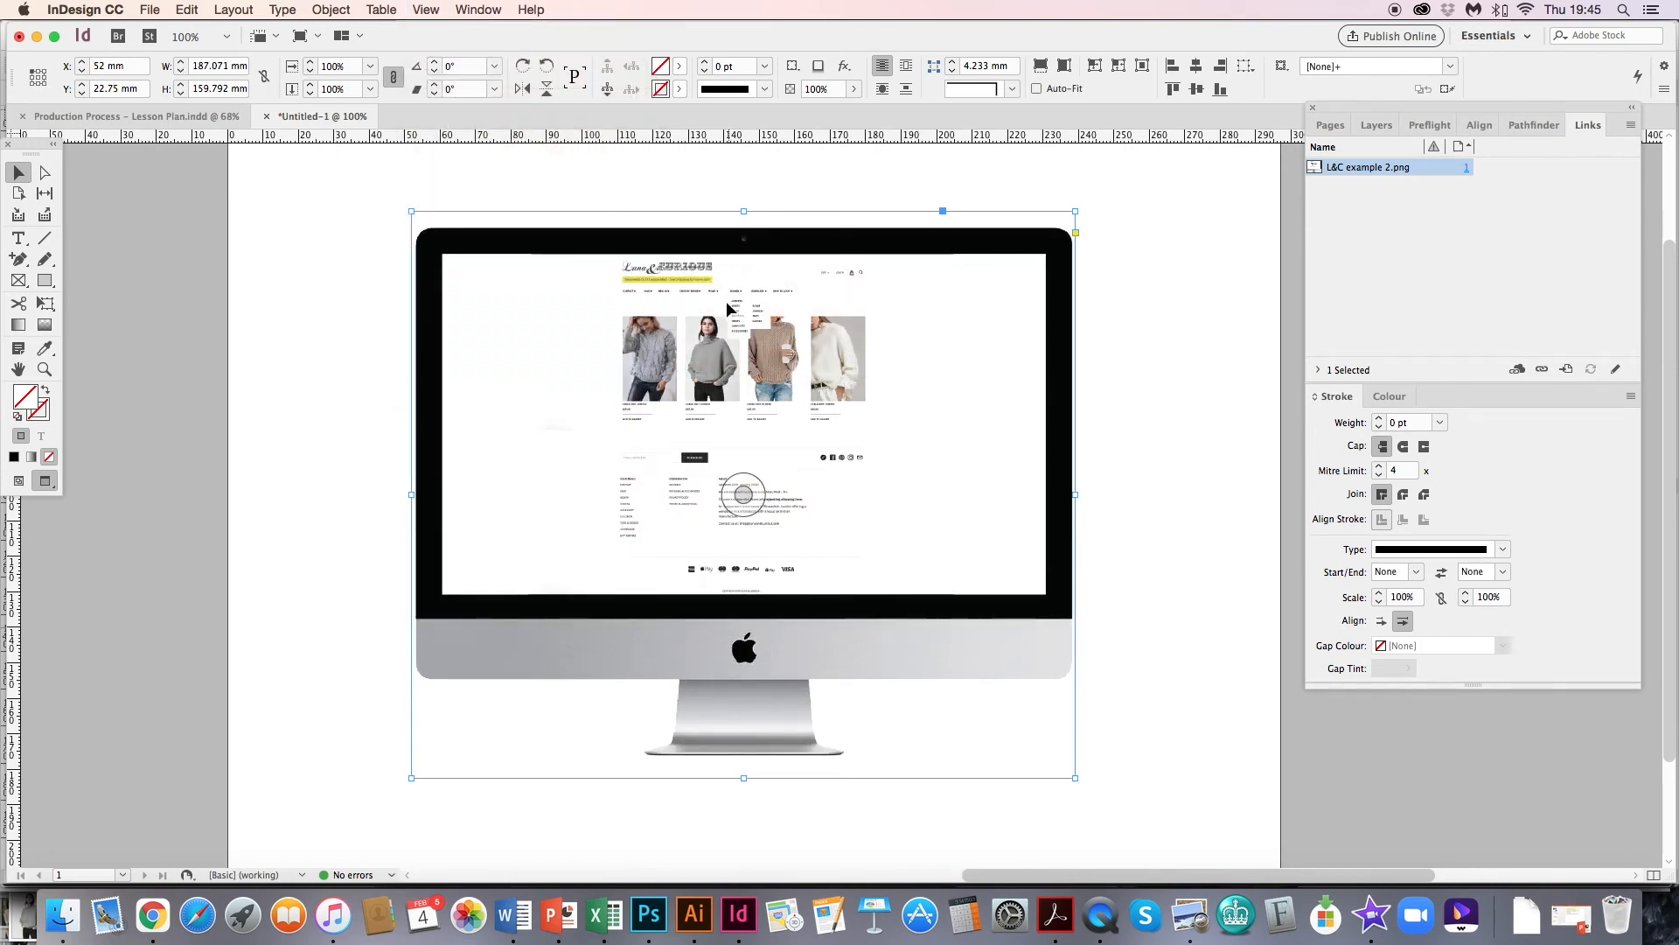
left_click(311, 340)
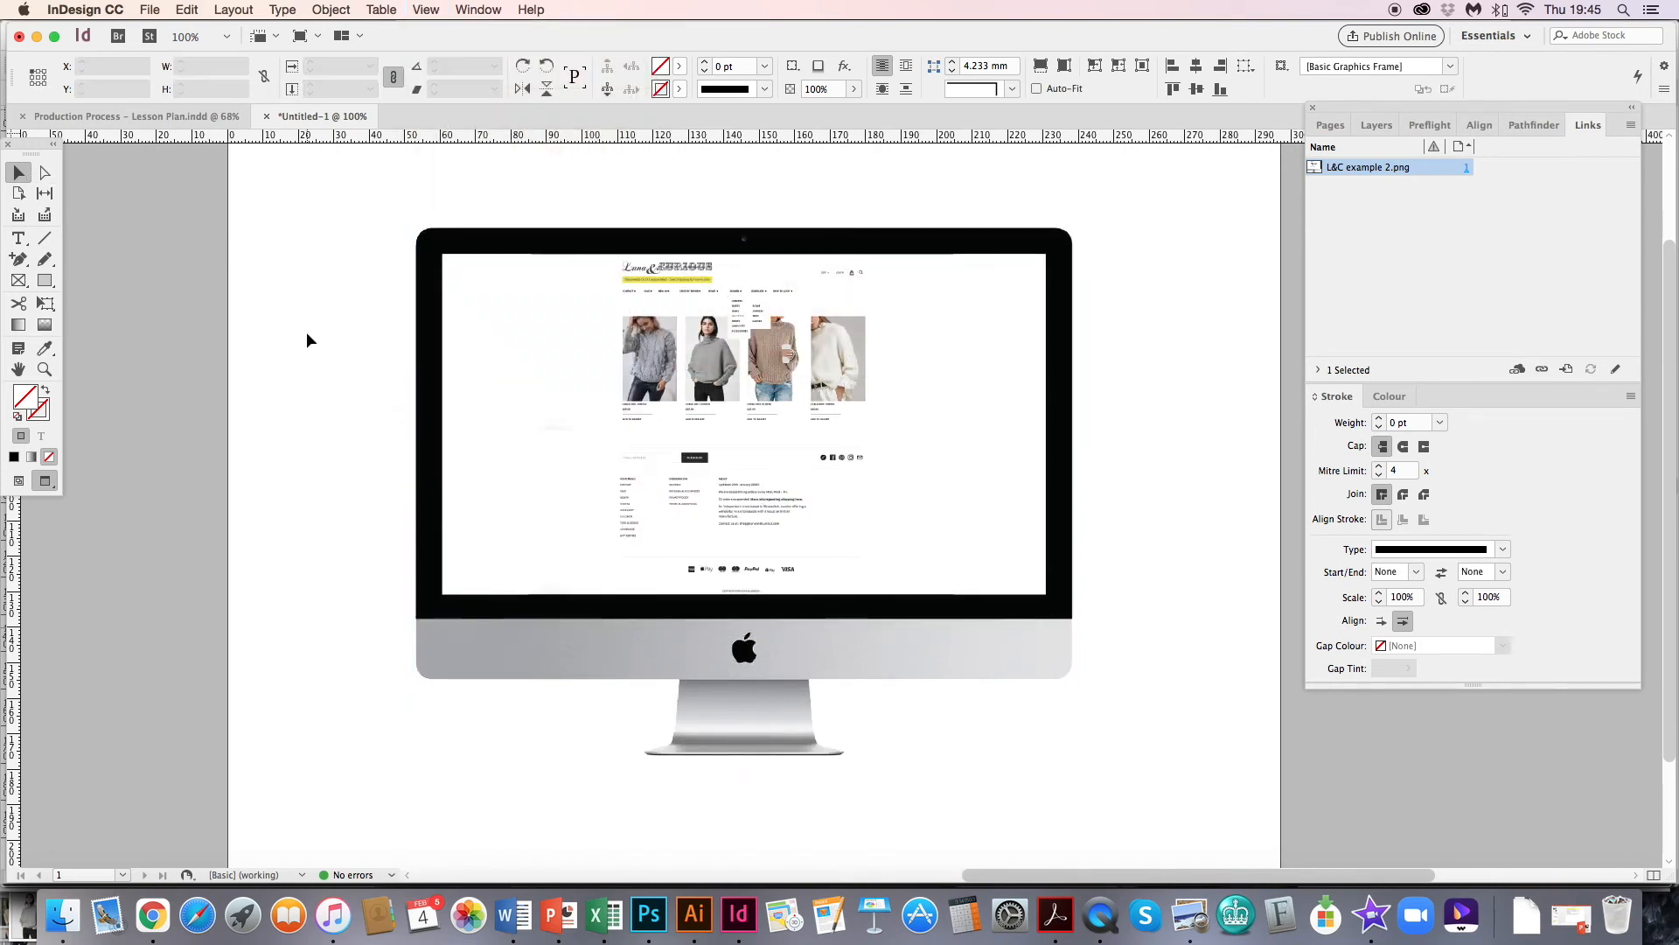
- Draw a line about 83 mm long from the social media icons out past the iMac, with a Curved start arrowhead
left_click(45, 237)
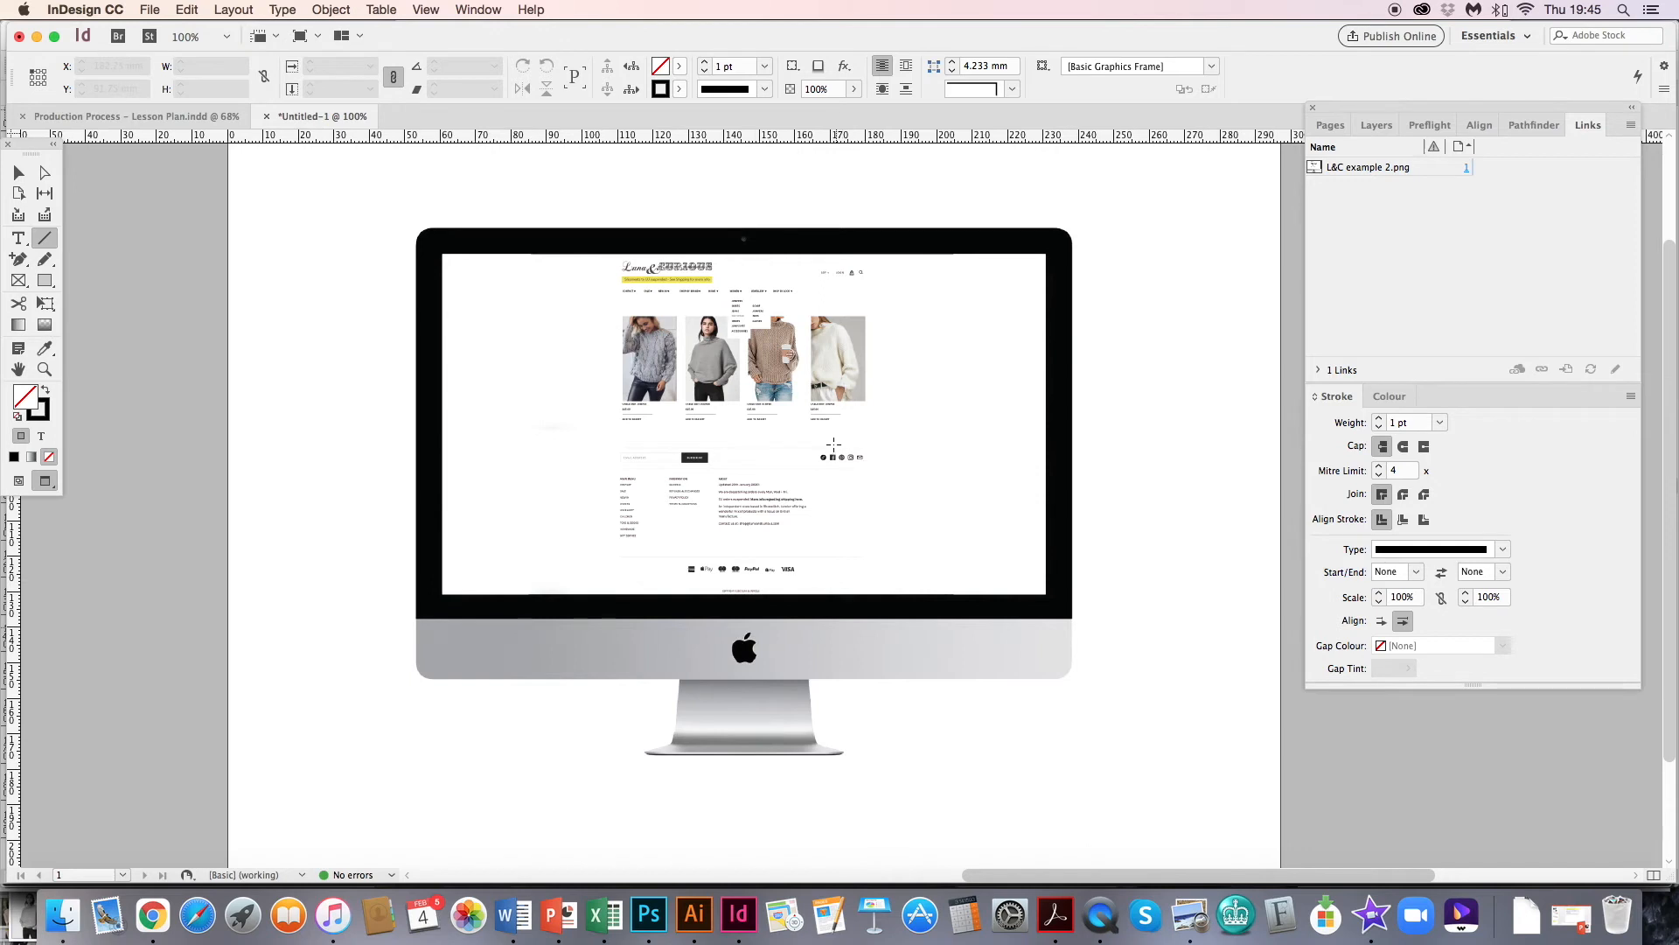
left_click_drag(834, 448, 1115, 360)
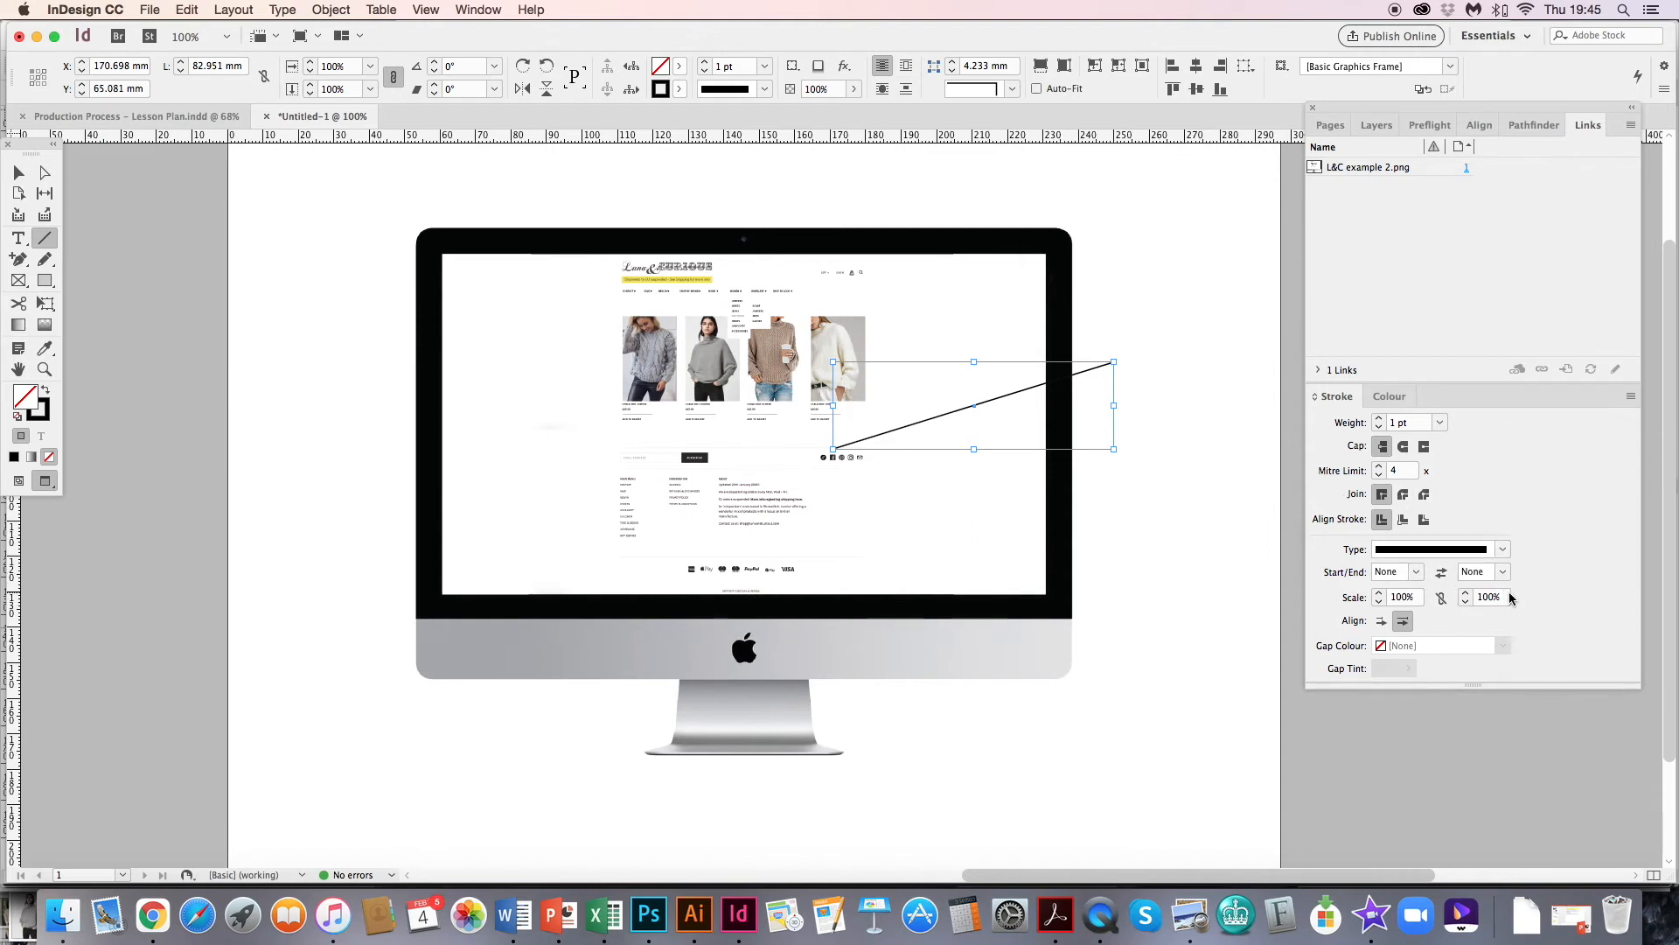
left_click(1416, 579)
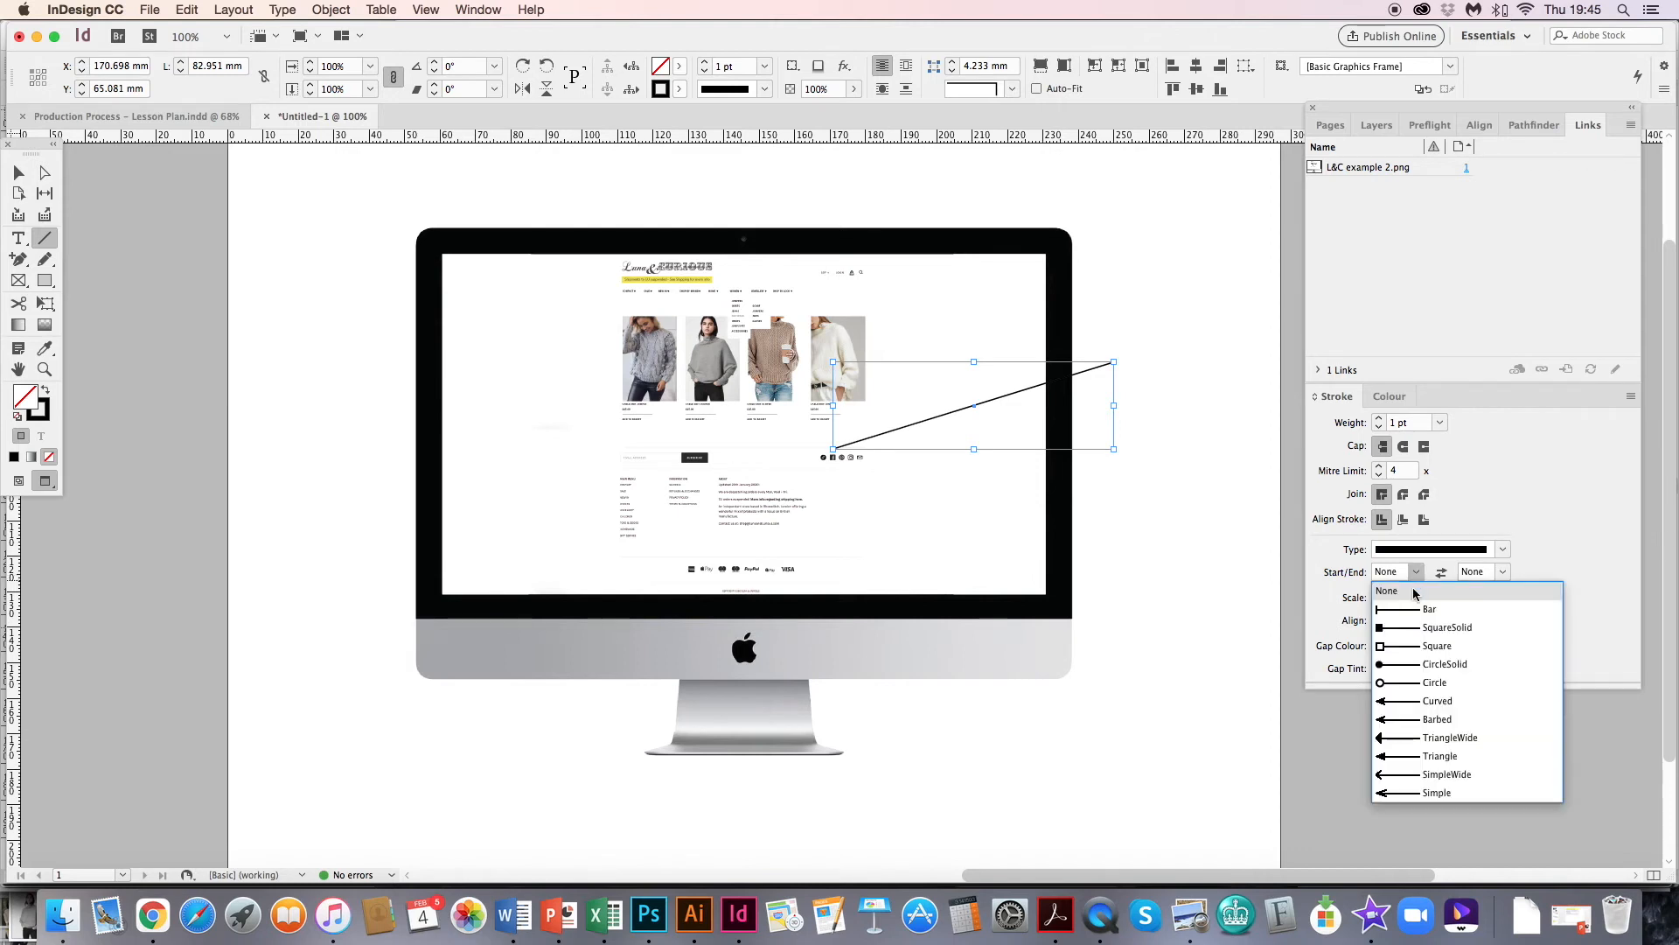
left_click(1423, 629)
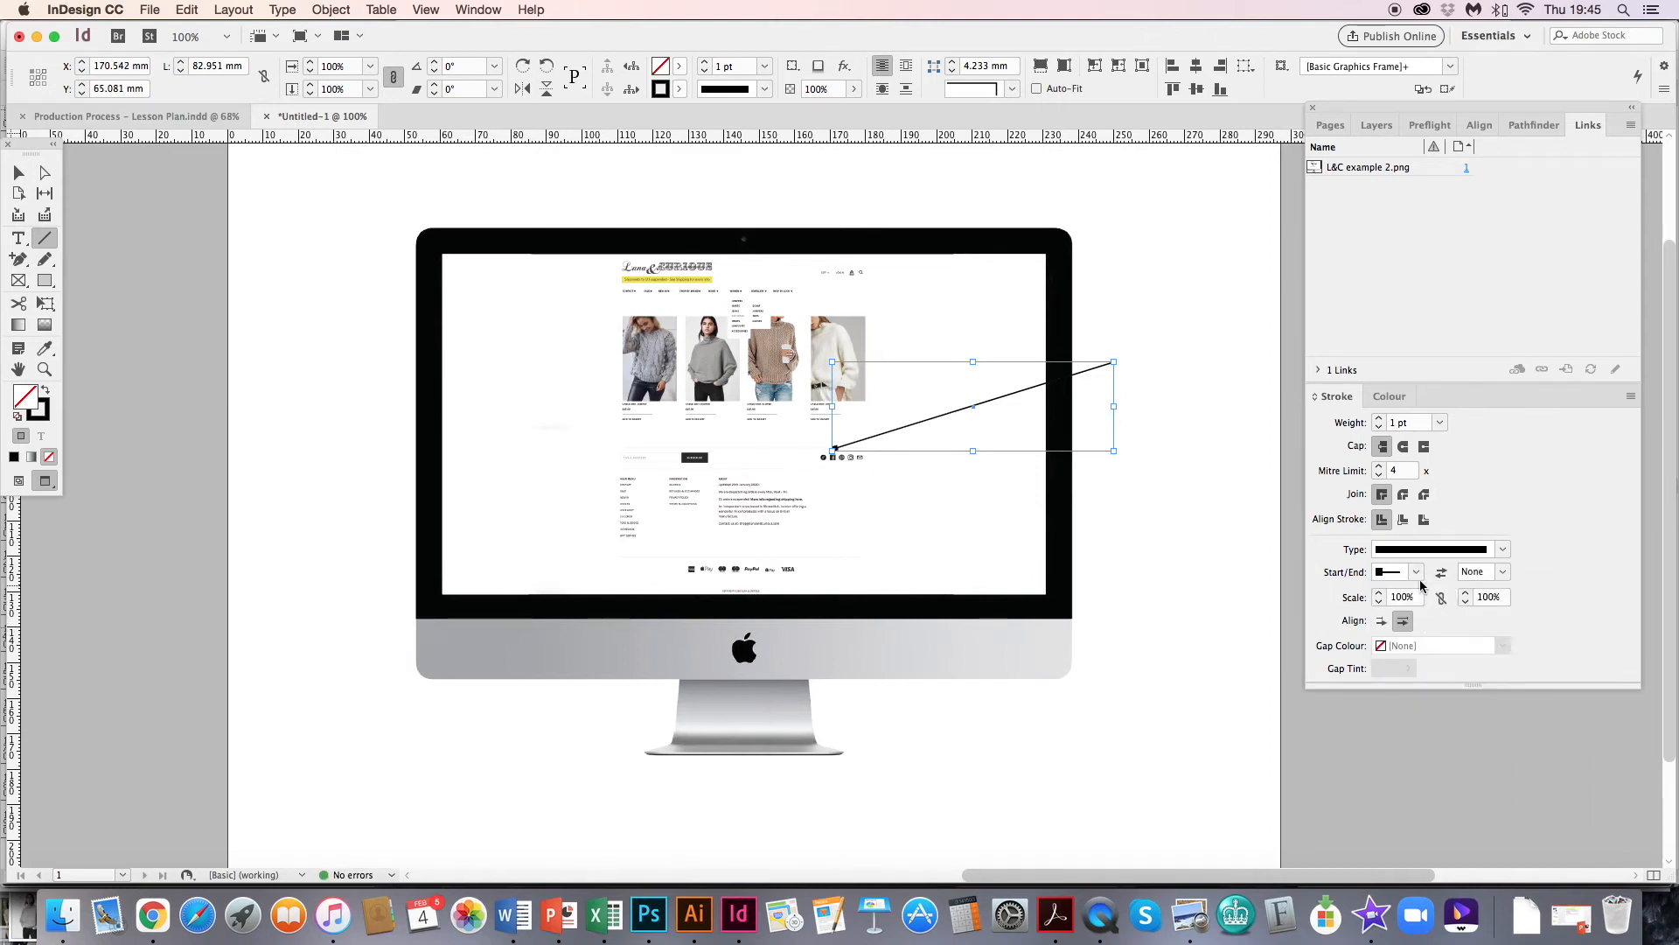
left_click(1416, 572)
left_click(1413, 700)
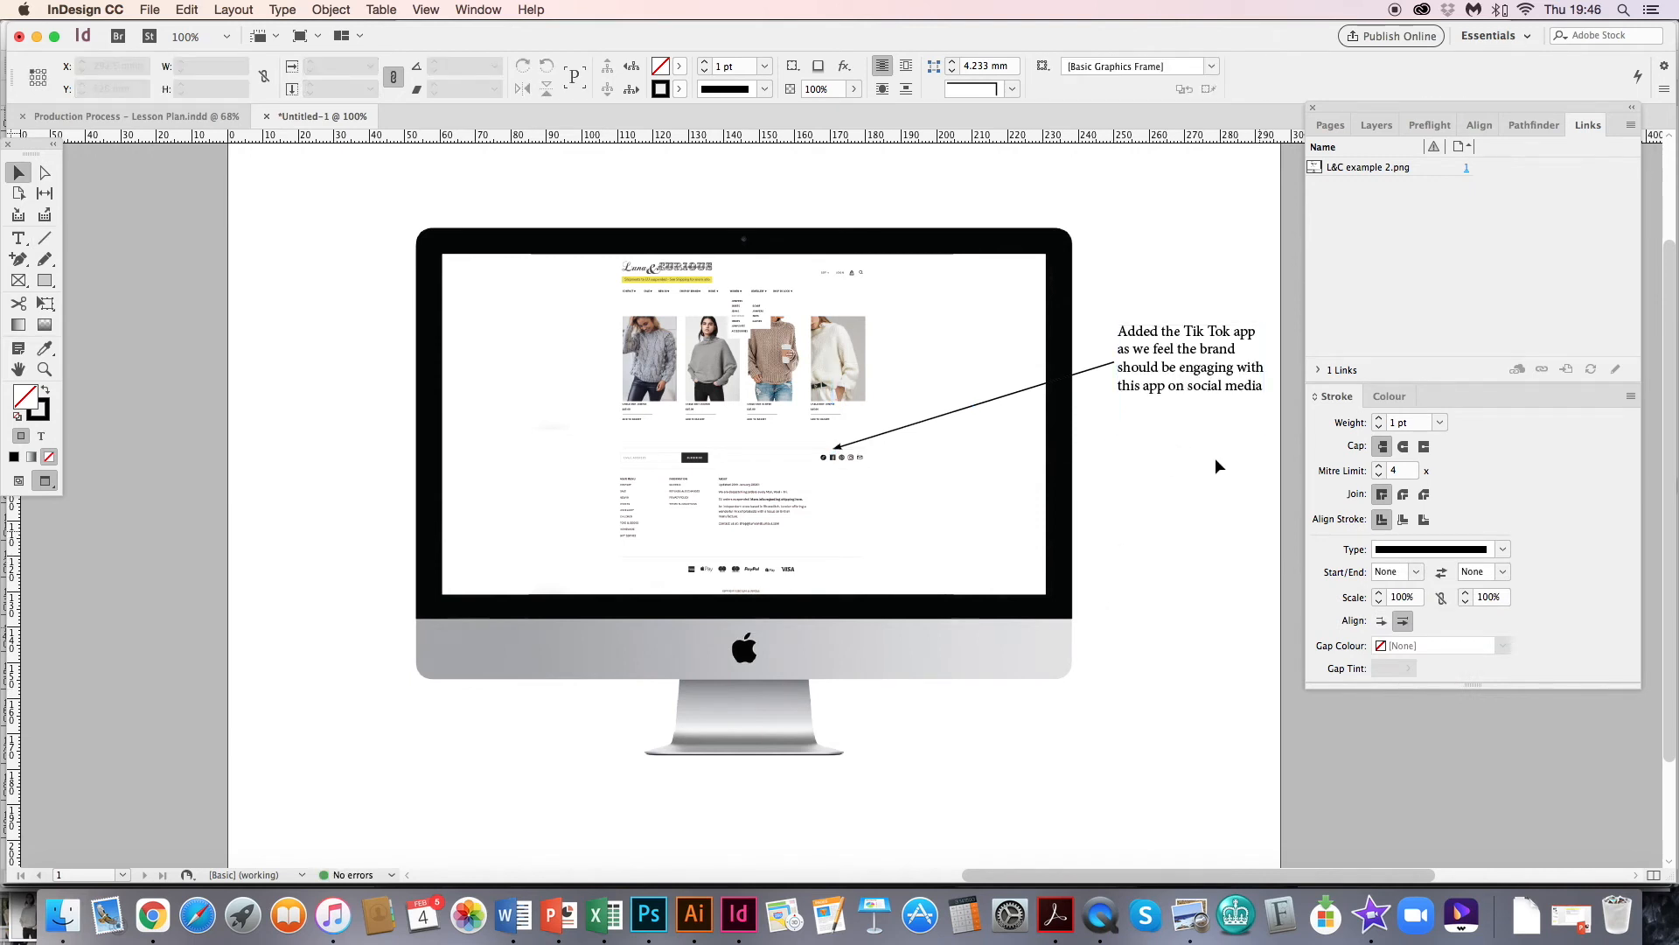
- Nudge the Tik Tok note text frame slightly away from the arrow's tail and deselect it
left_click(1153, 389)
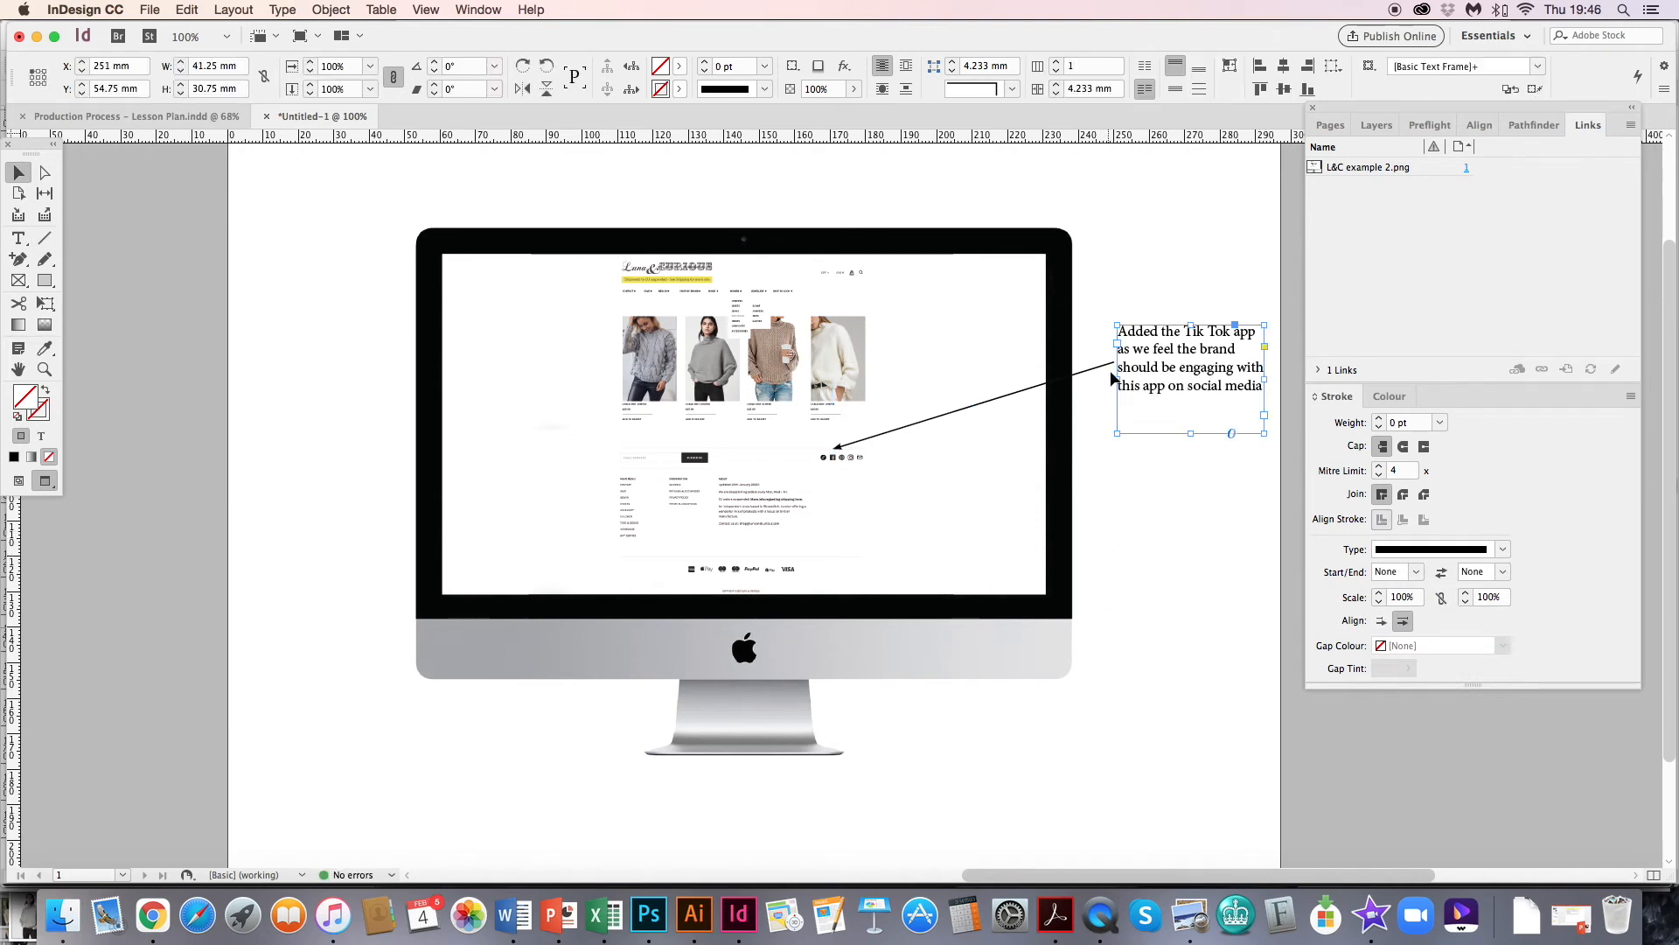
left_click(1264, 299)
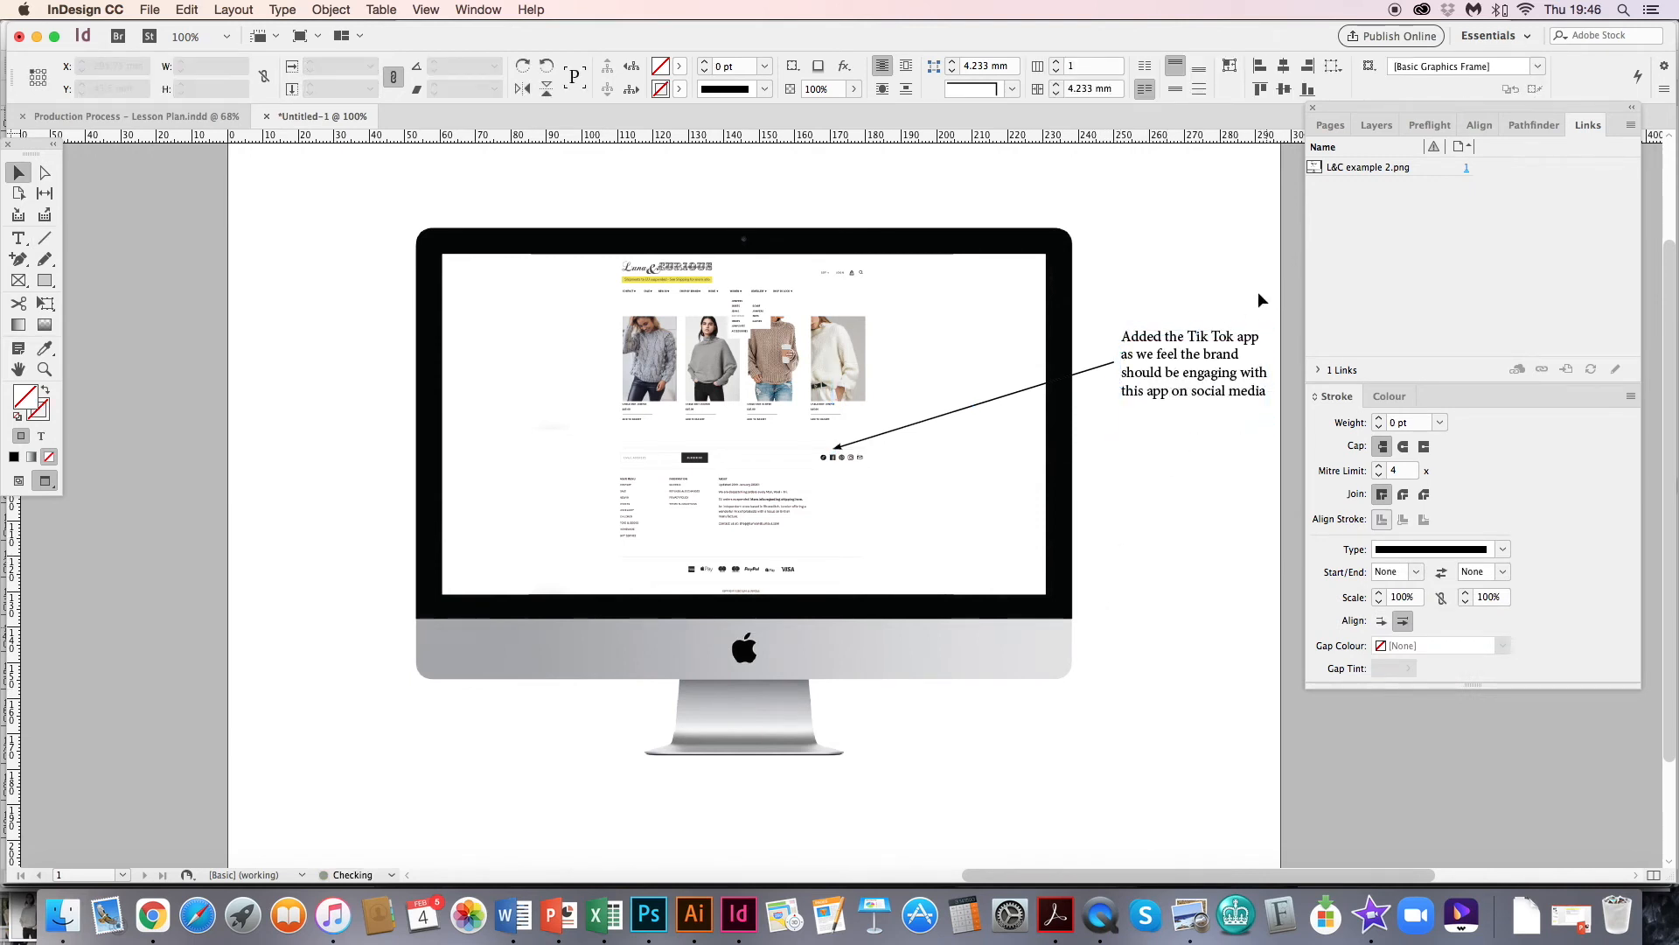
scroll(1157, 305, "right", 2)
scroll(1158, 305, "right", 1)
- Draw a line about 64 mm long from below the iMac up to the web page footer, with a Curved start arrowhead
key("backslash")
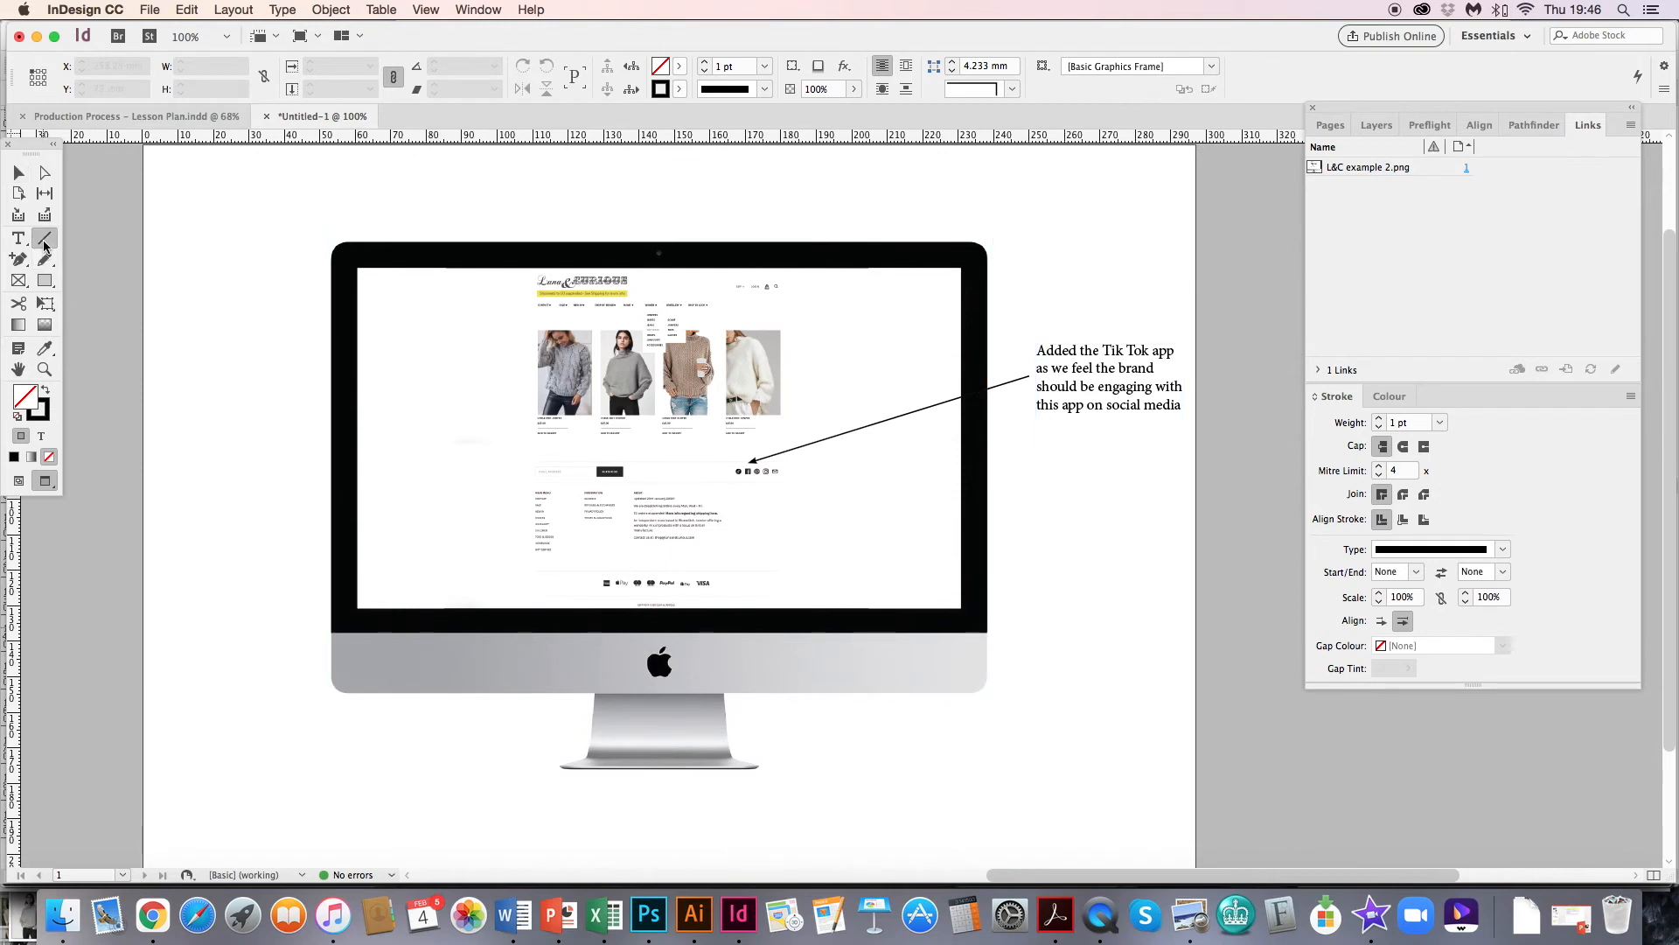
left_click_drag(944, 715, 759, 592)
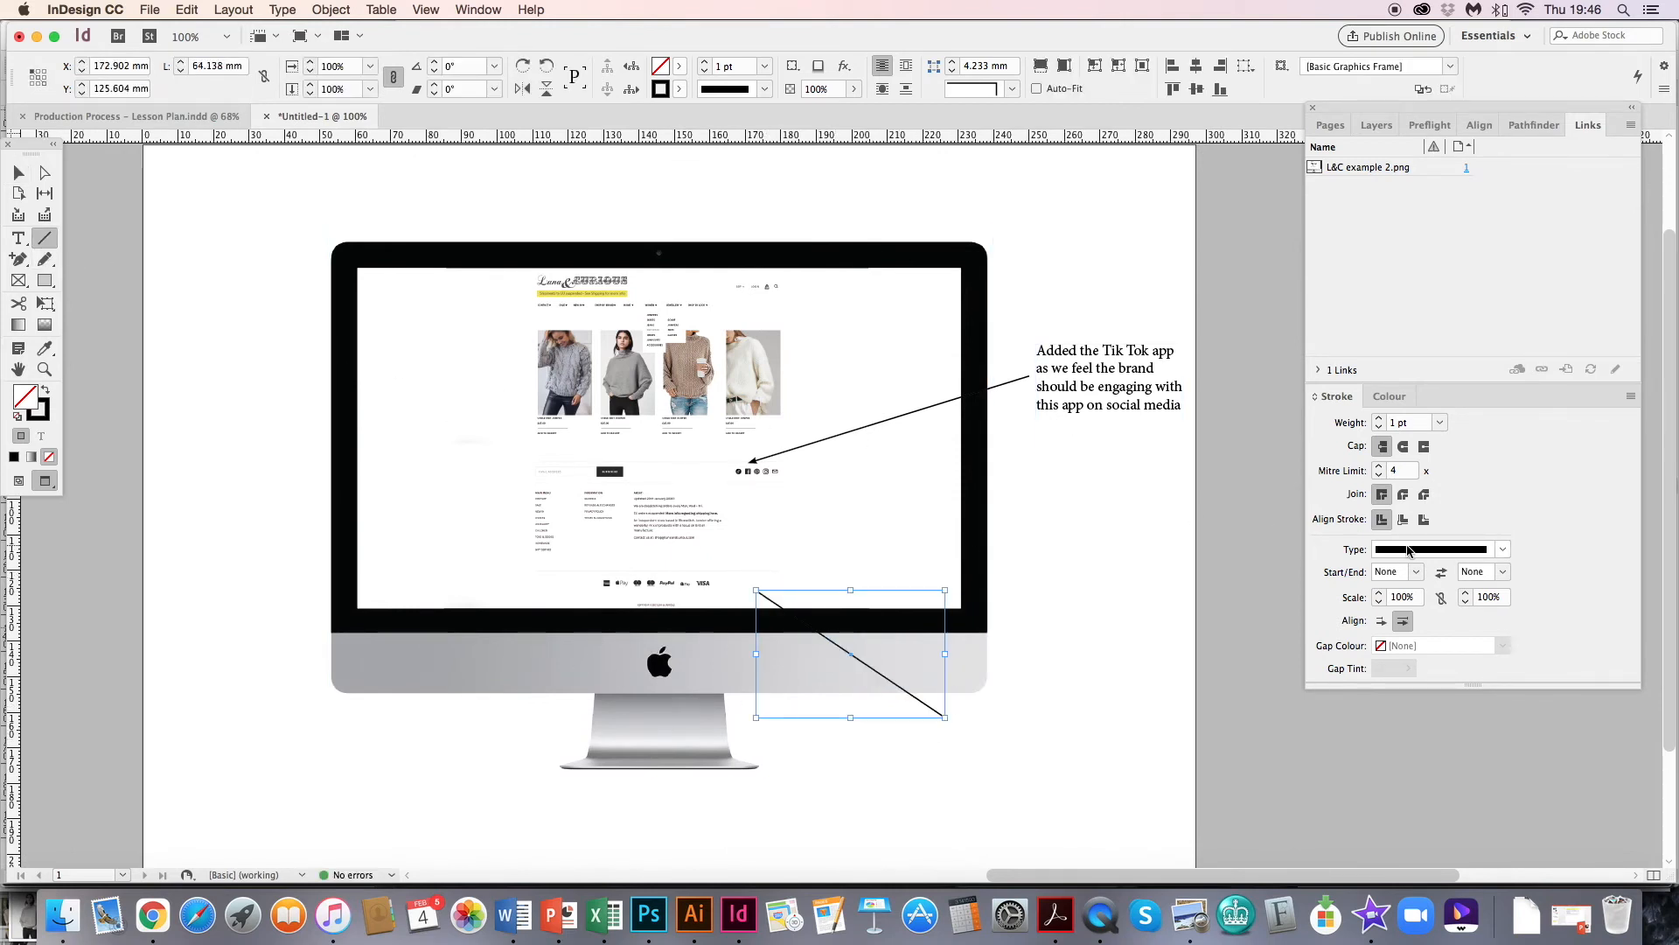
left_click(1417, 572)
left_click(1411, 704)
- Draw a line about 99 mm long from beside the iMac to the web page's navigation menu, with a Curved arrowhead at its end only
mouse_move(290, 398)
left_mouse_down()
mouse_move(691, 322)
mouse_move(631, 318)
left_mouse_up()
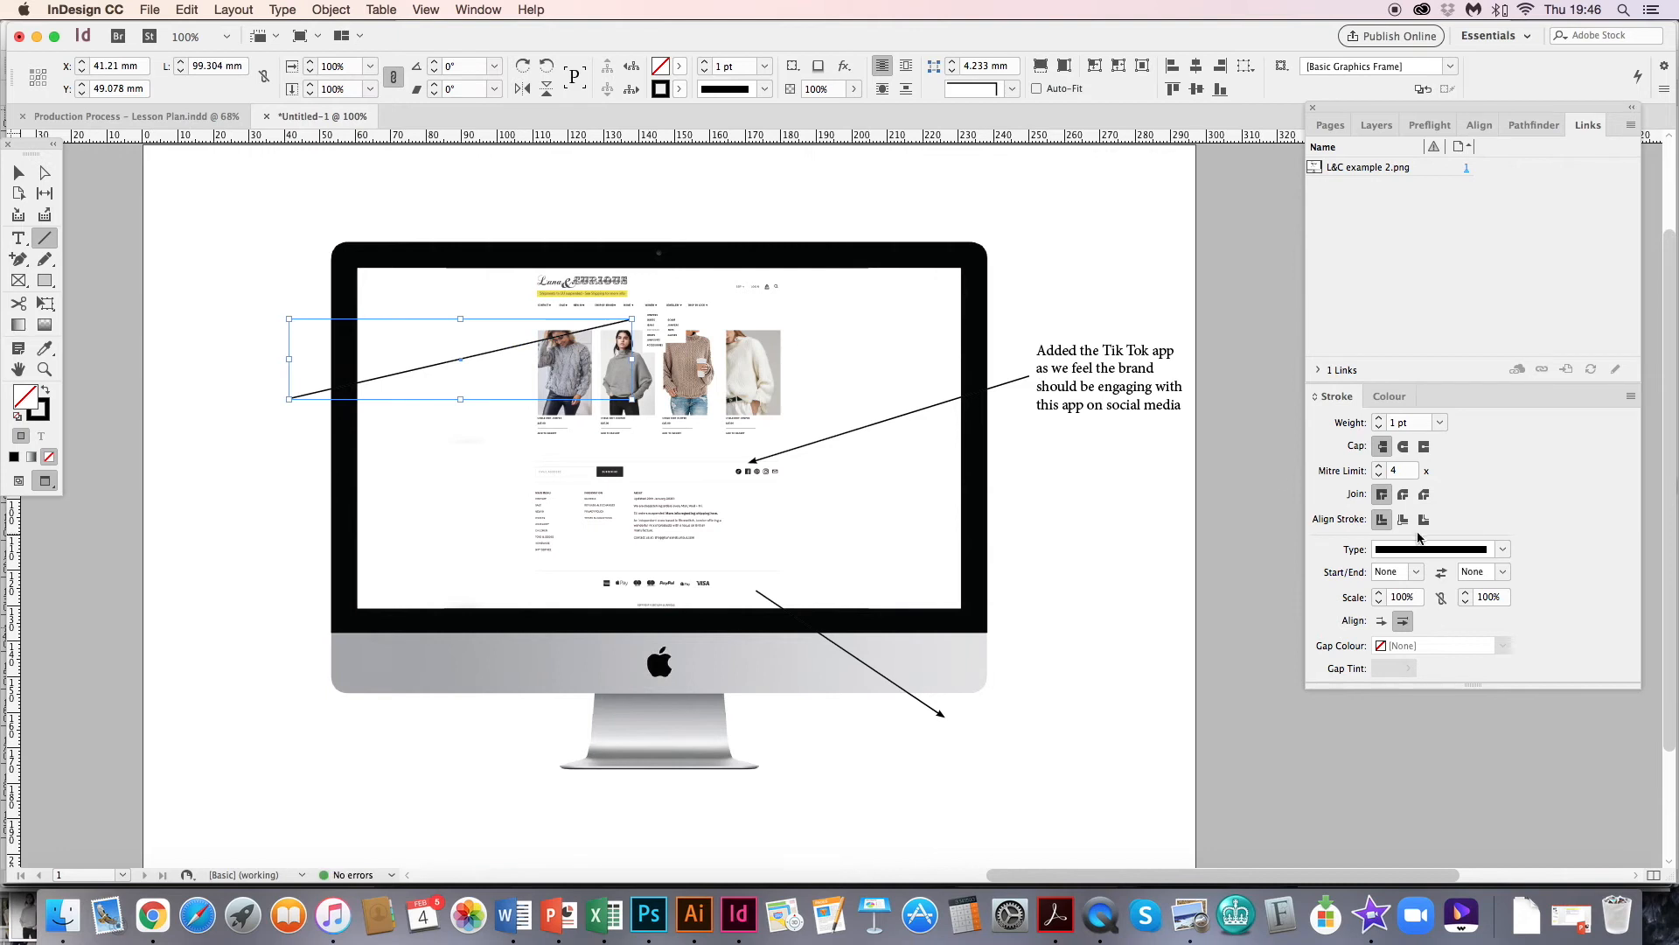
left_click(1415, 574)
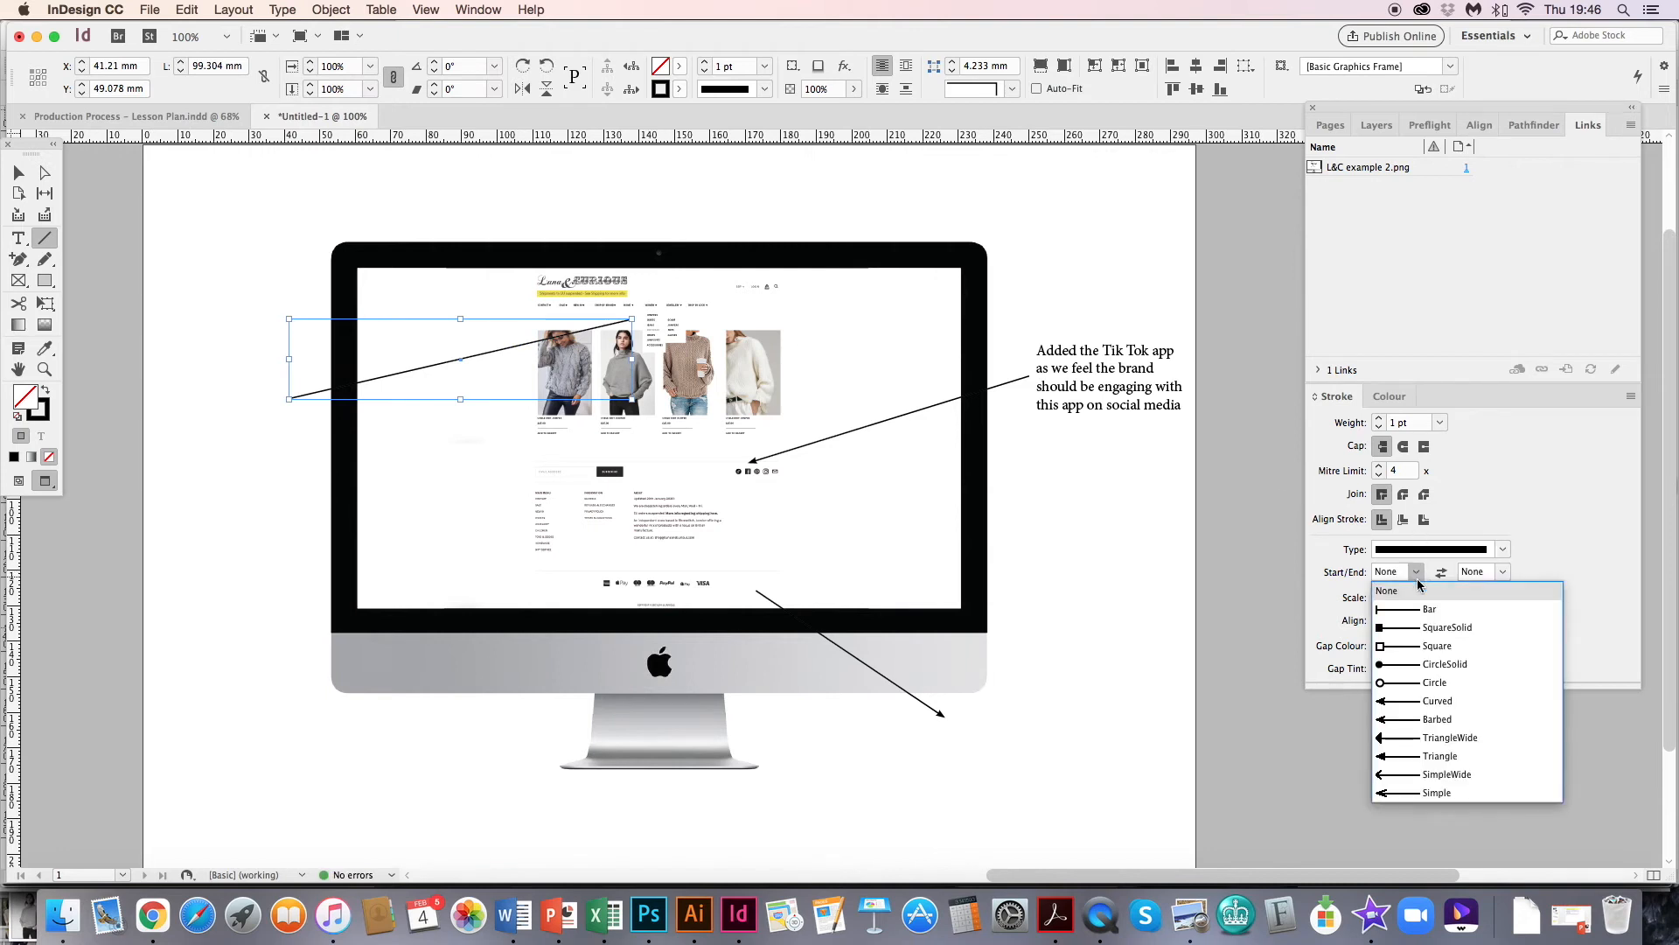
left_click(1434, 702)
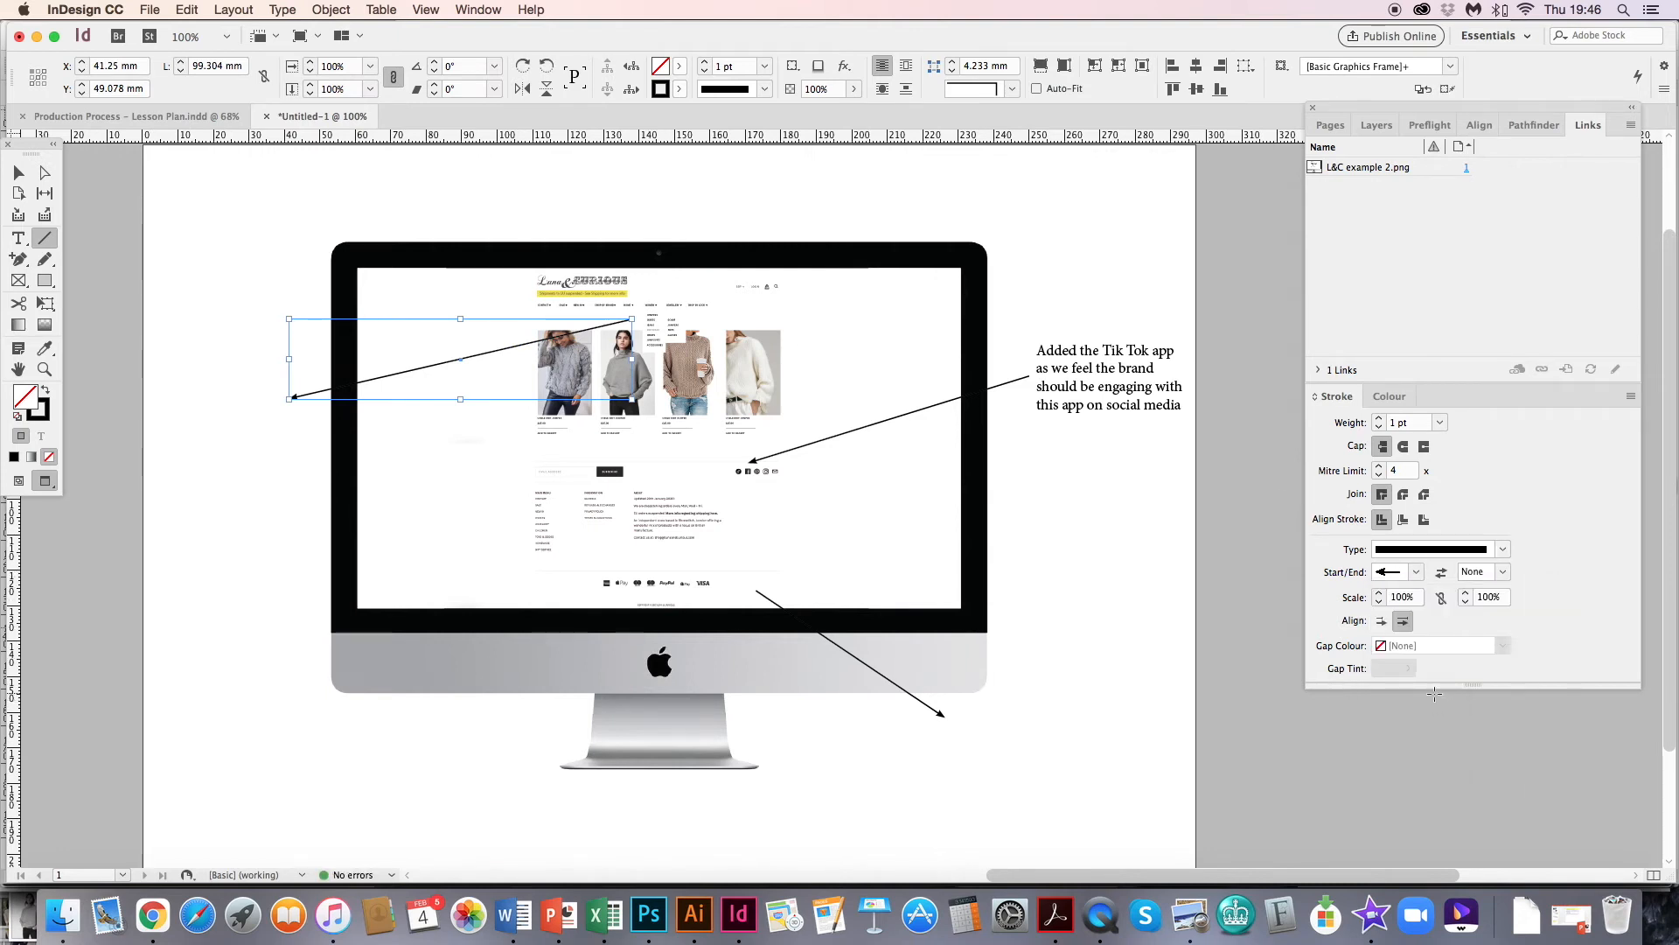
left_click(1502, 573)
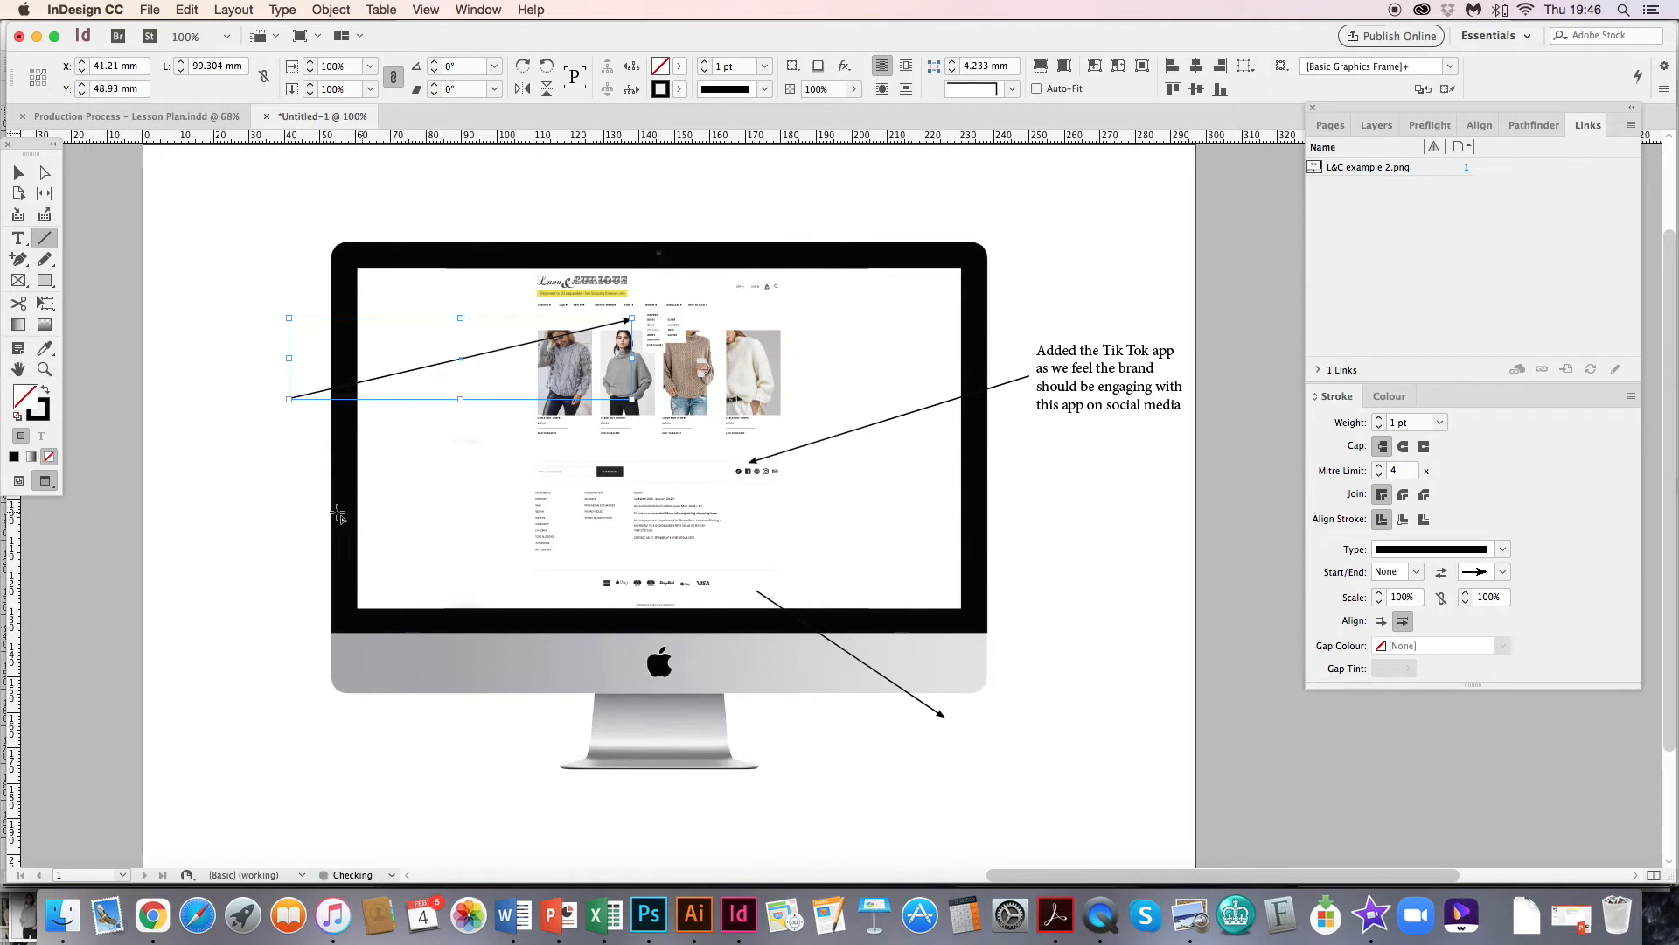
- Draw a line about 102 mm long from beside the iMac to the product images, with a Curved arrowhead at its end
left_click_drag(277, 556, 608, 410)
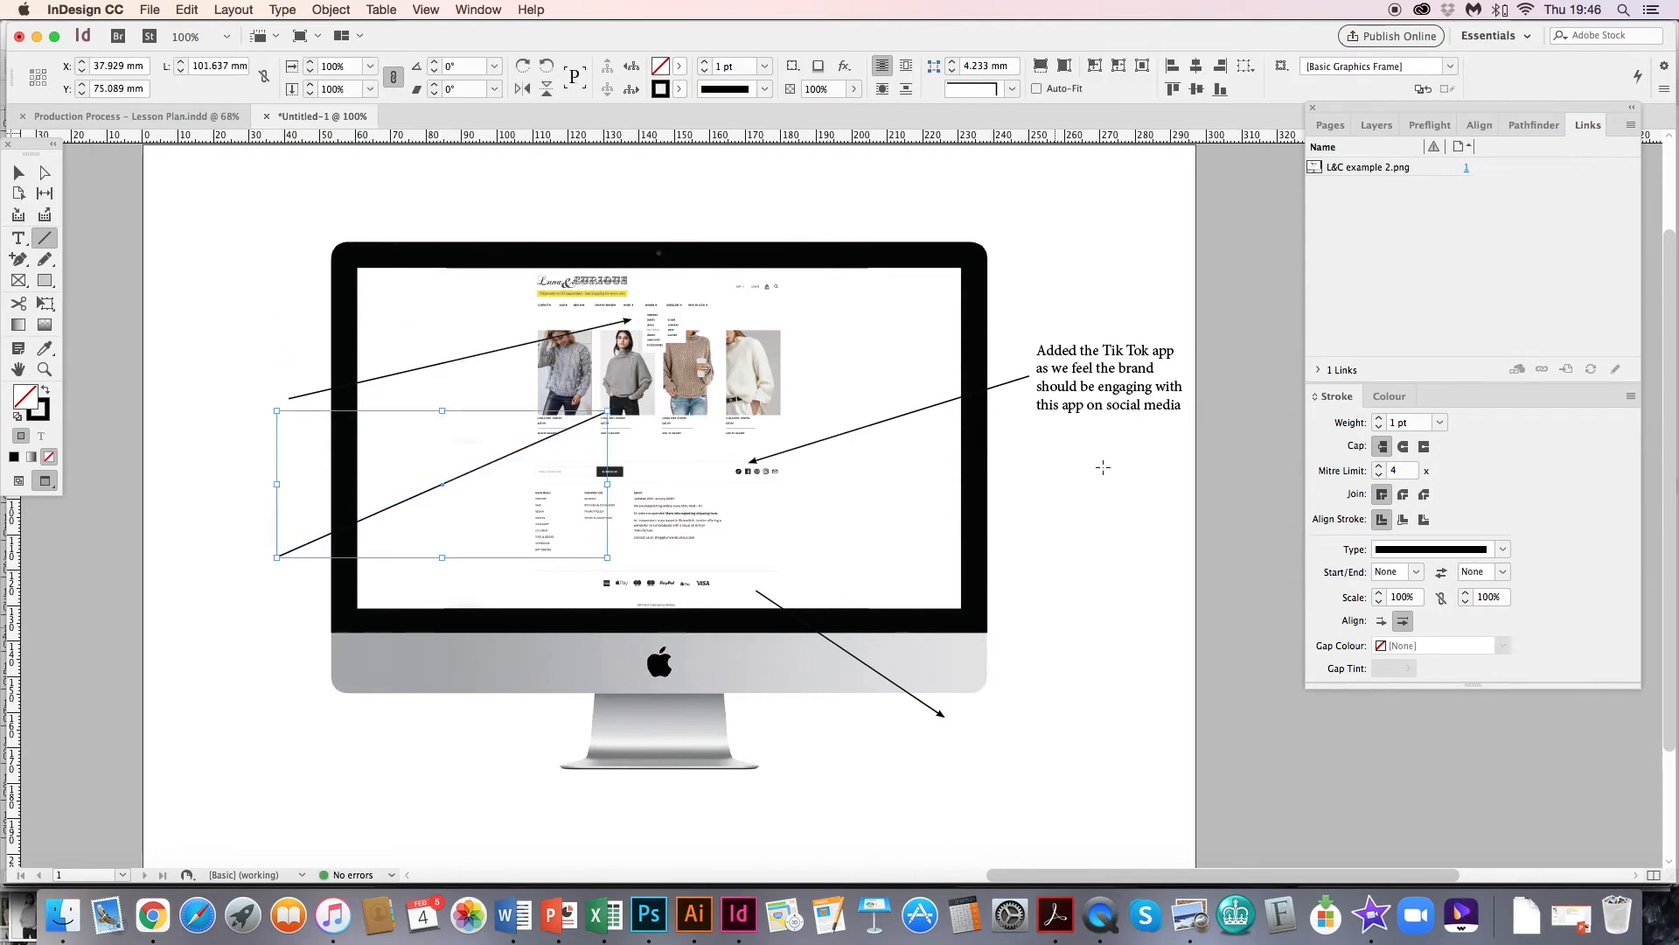
left_click(1503, 573)
left_click(1487, 700)
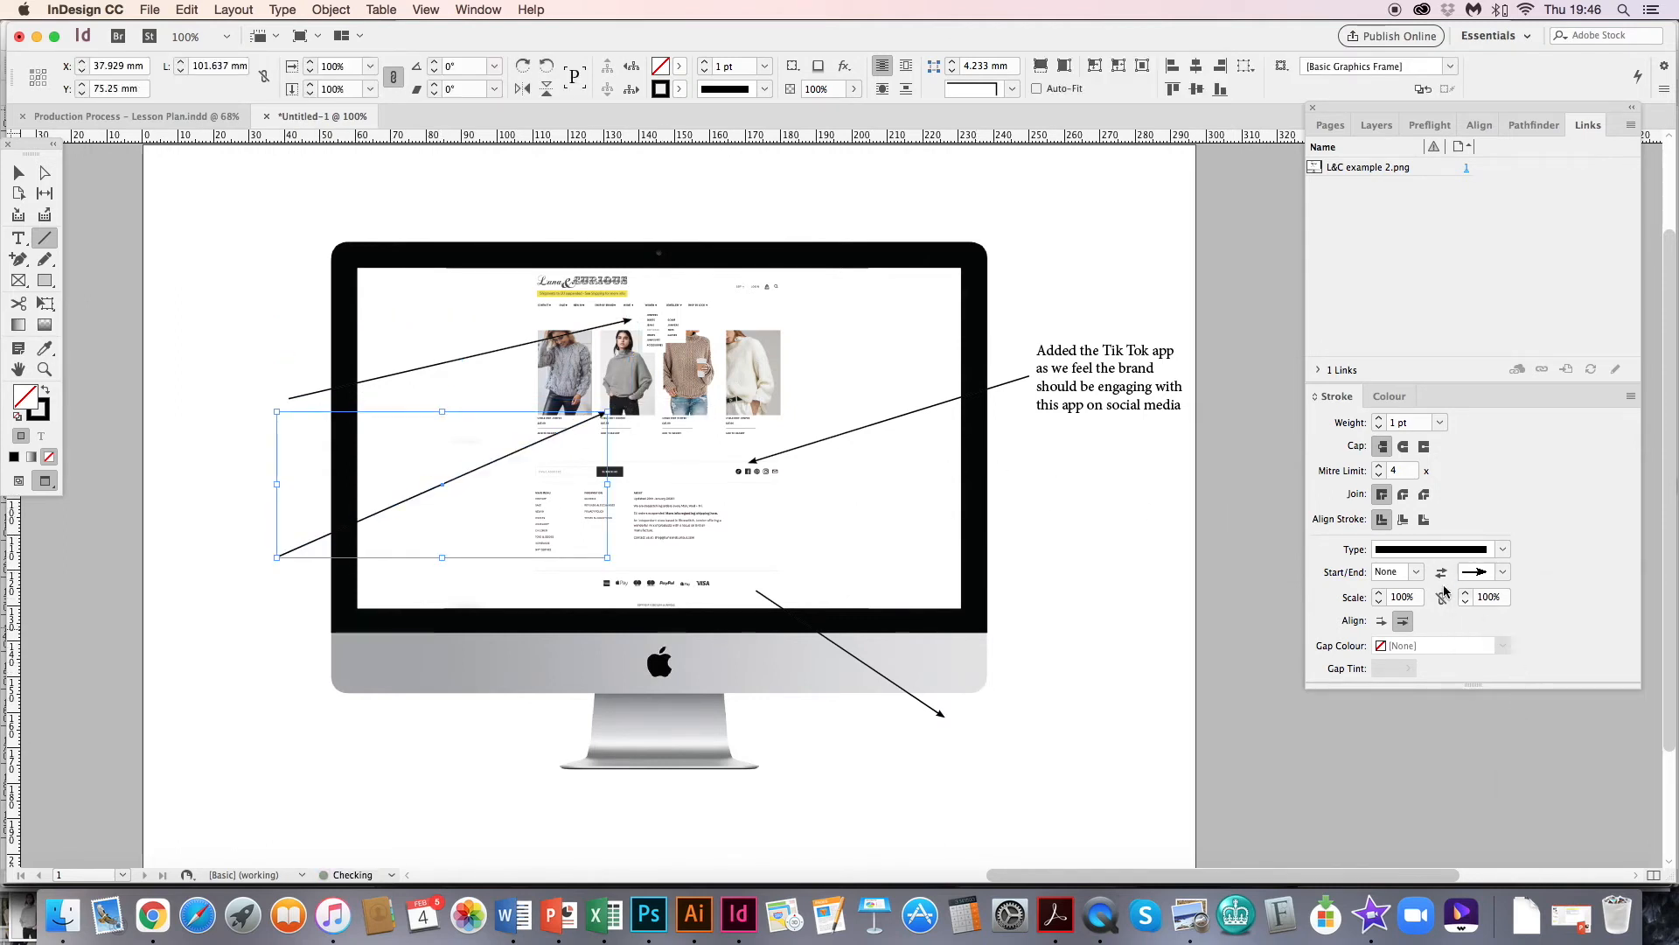
- Move the tail point of the navigation menu arrow higher and slightly further out from the iMac, and deselect it
left_click(45, 172)
left_click(290, 399)
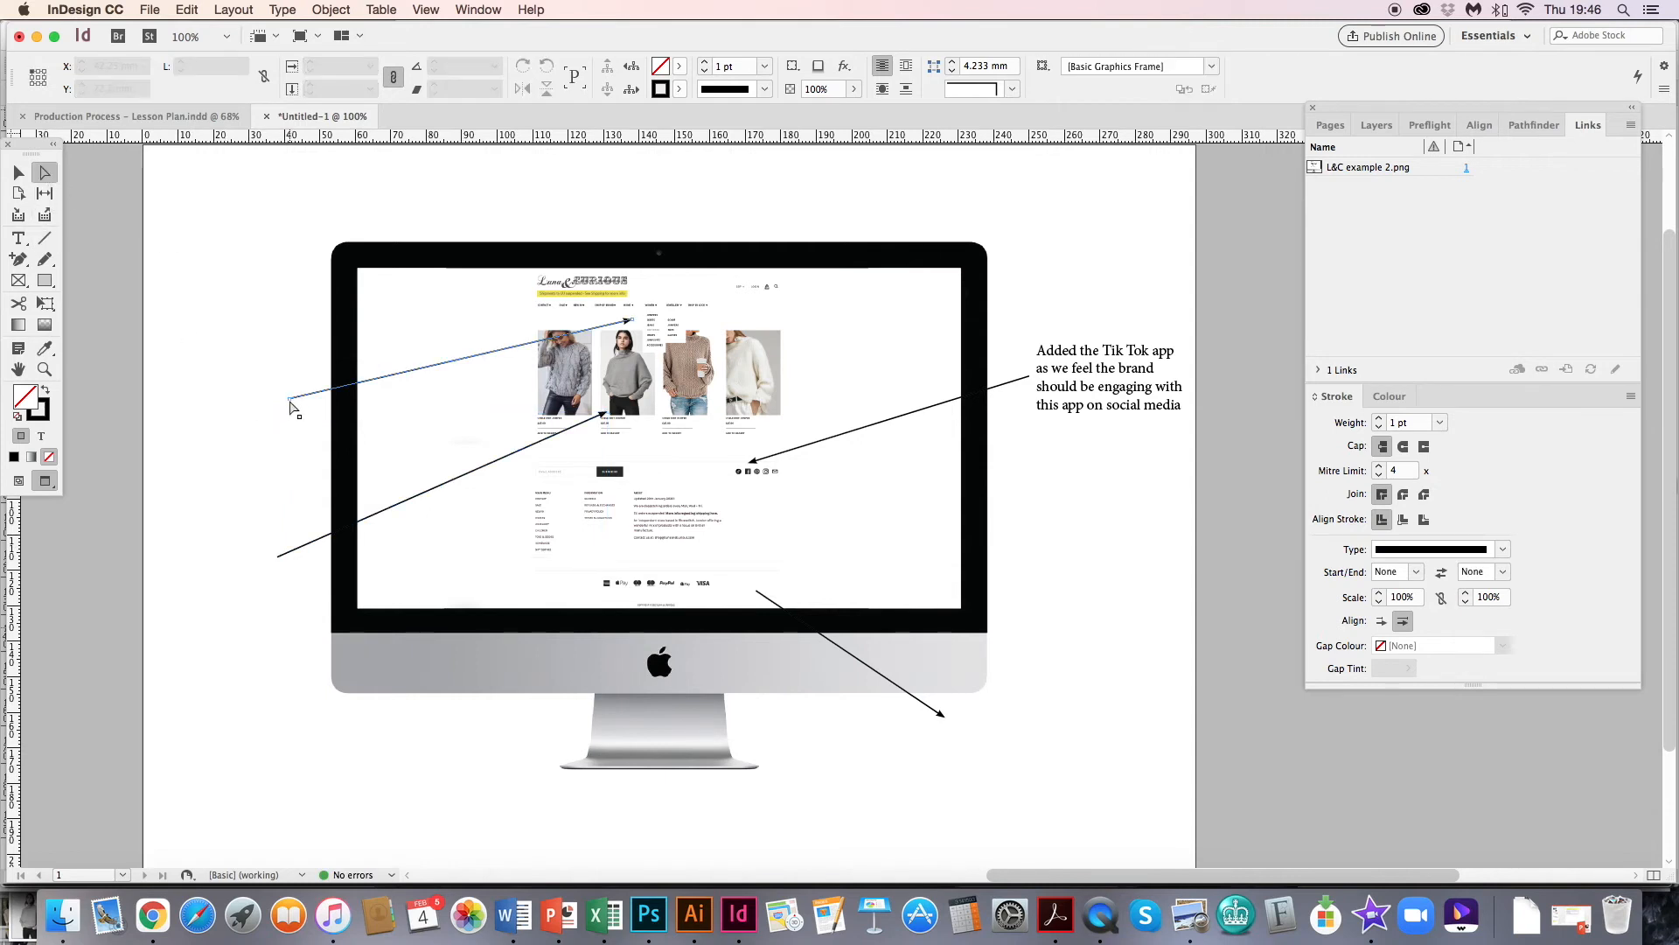
left_click_drag(290, 398, 273, 298)
left_click(88, 678)
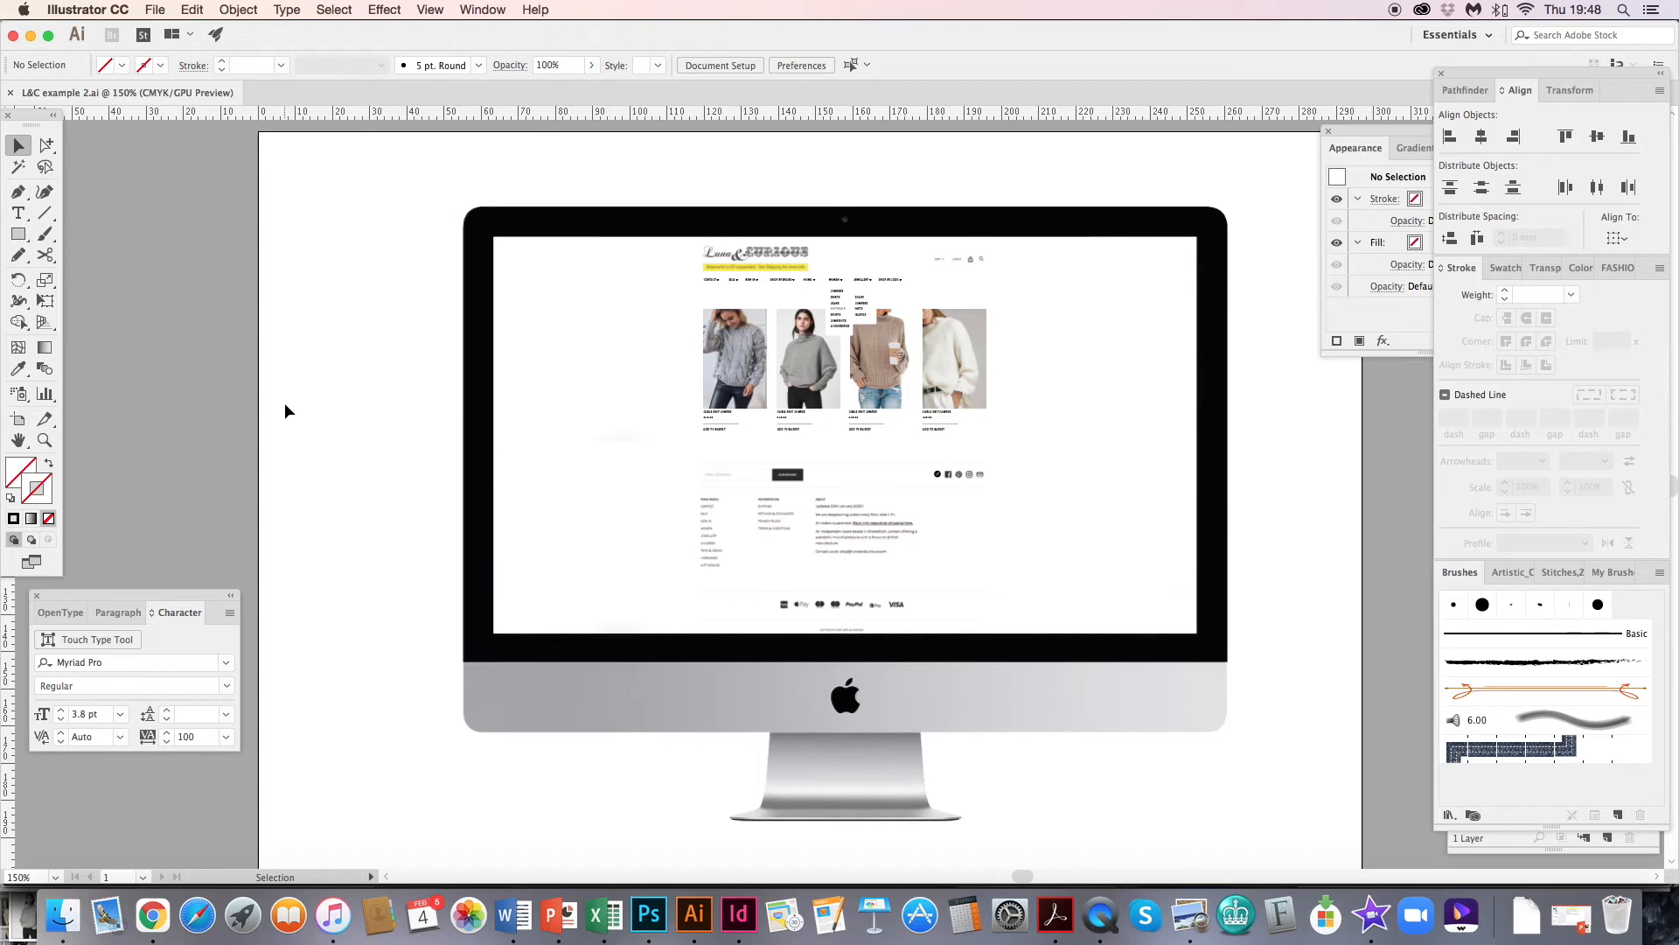
- Unlock all objects and move the whole iMac mock-up off the artboard to clear it
key("super+minus")
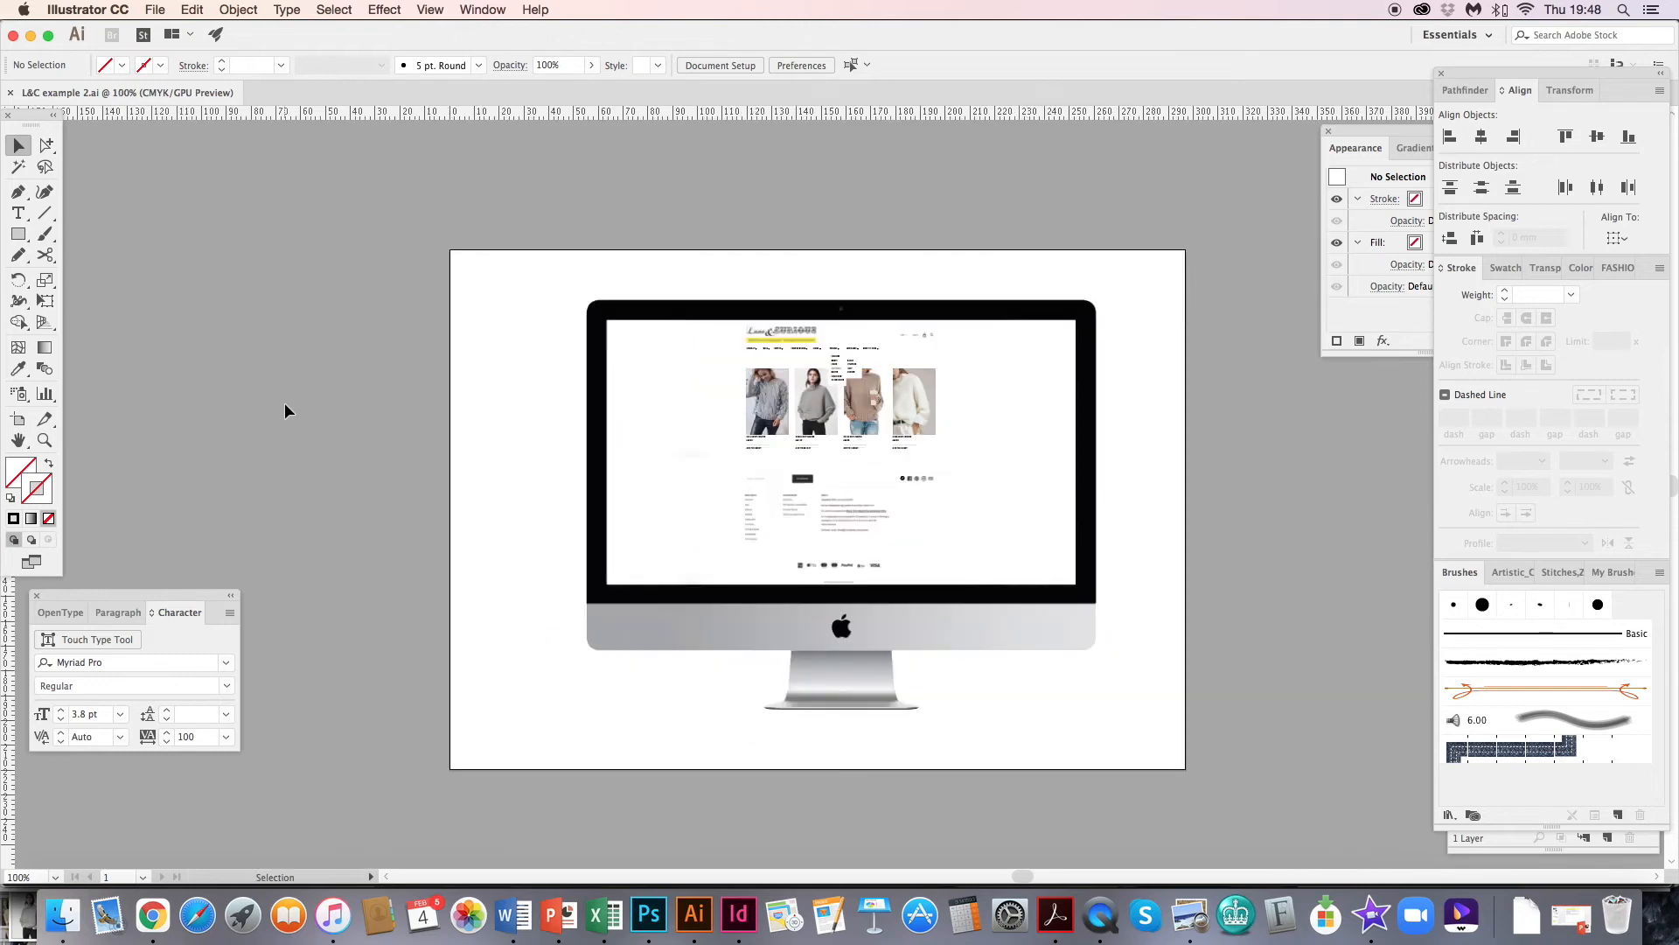
mouse_move(567, 279)
left_mouse_down()
mouse_move(1111, 733)
mouse_move(569, 292)
left_mouse_up()
key("alt+super+2")
left_click_drag(471, 372, 357, 386)
left_click_drag(478, 429, 412, 433)
left_click(548, 215)
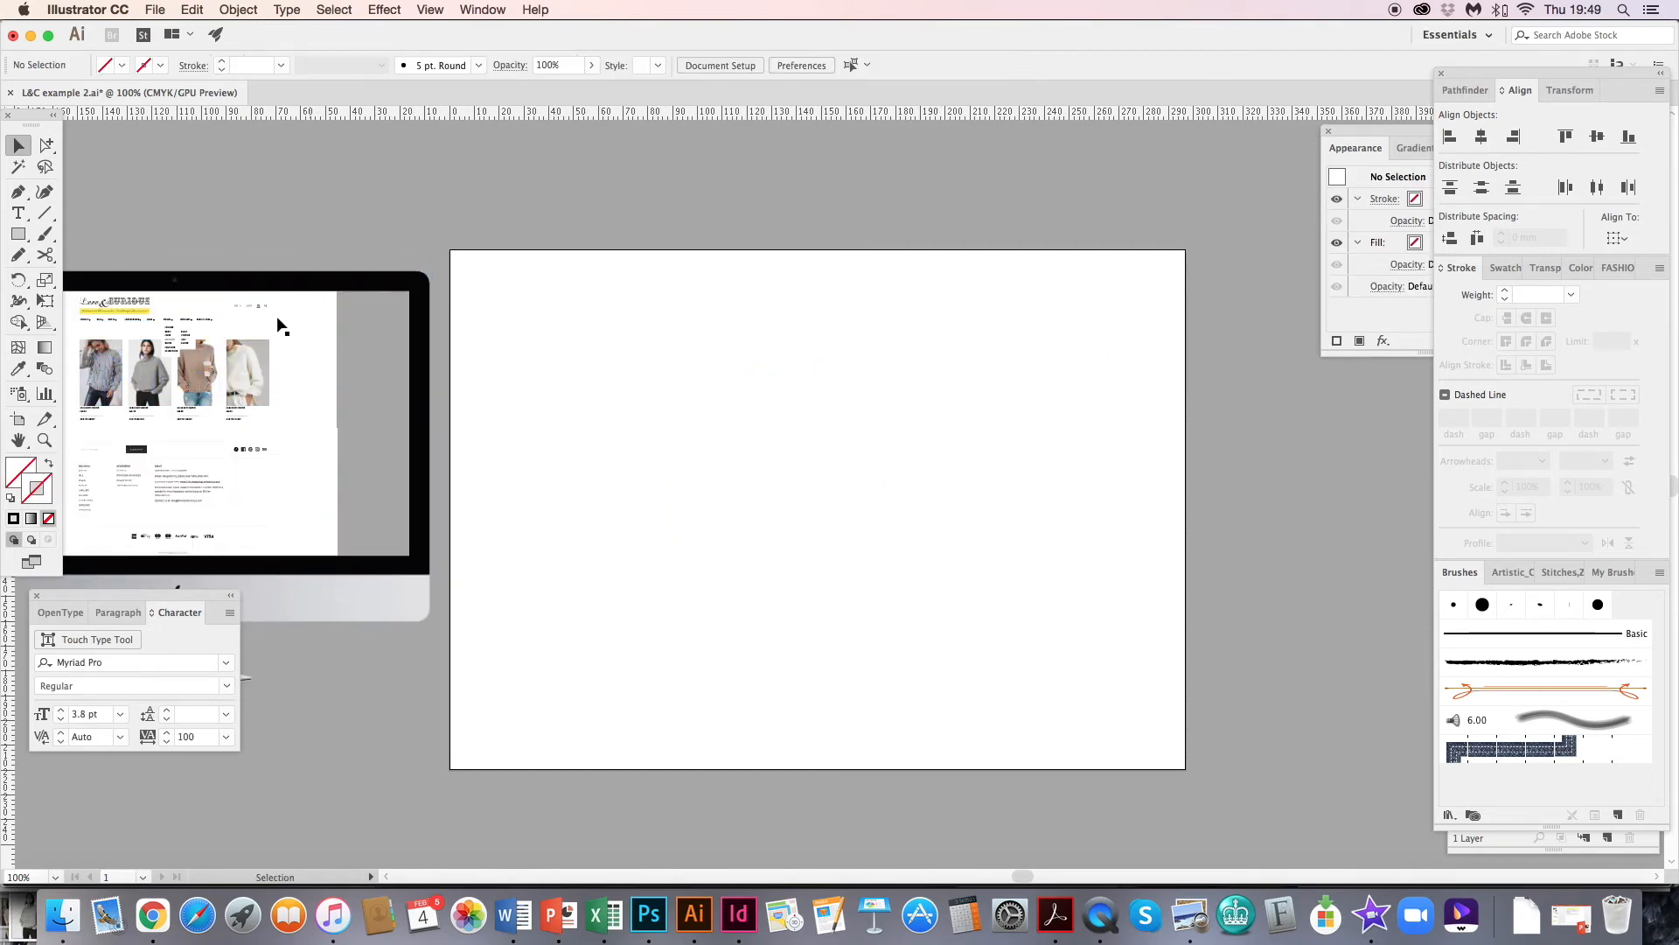
- Place IMG_4993 copy.jpg from the Social media Screen grabs folder on the artboard at about 69 by 149 mm and embed it
left_click(62, 915)
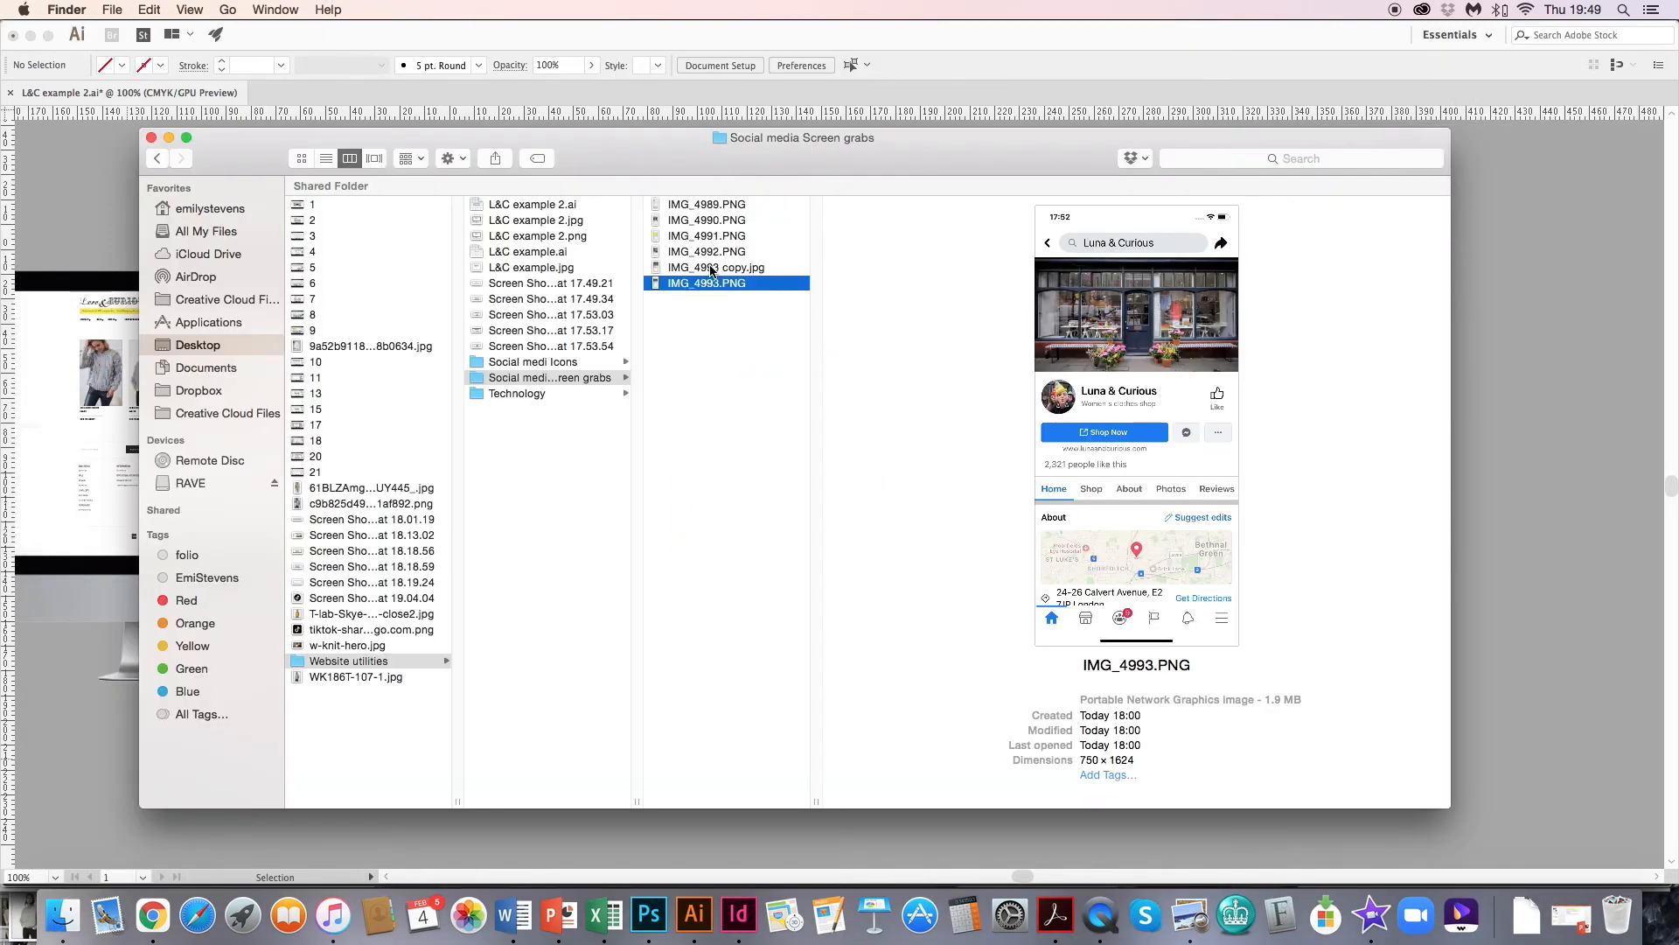
left_click(719, 268)
left_click(726, 252)
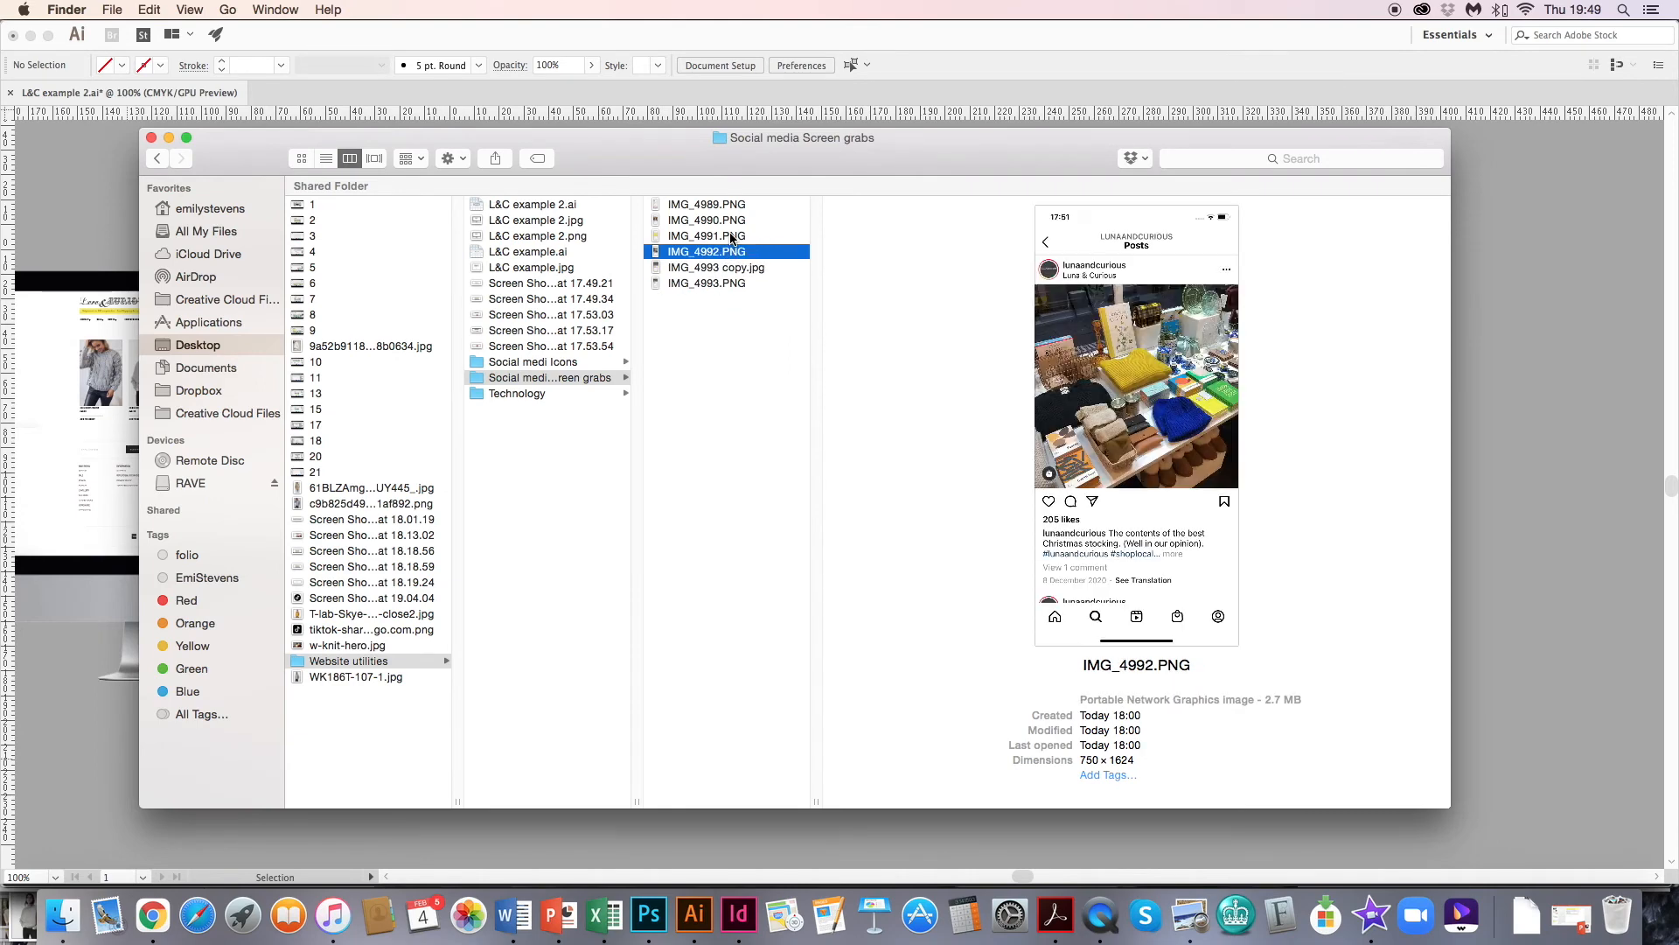
left_click(733, 237)
left_click(731, 208)
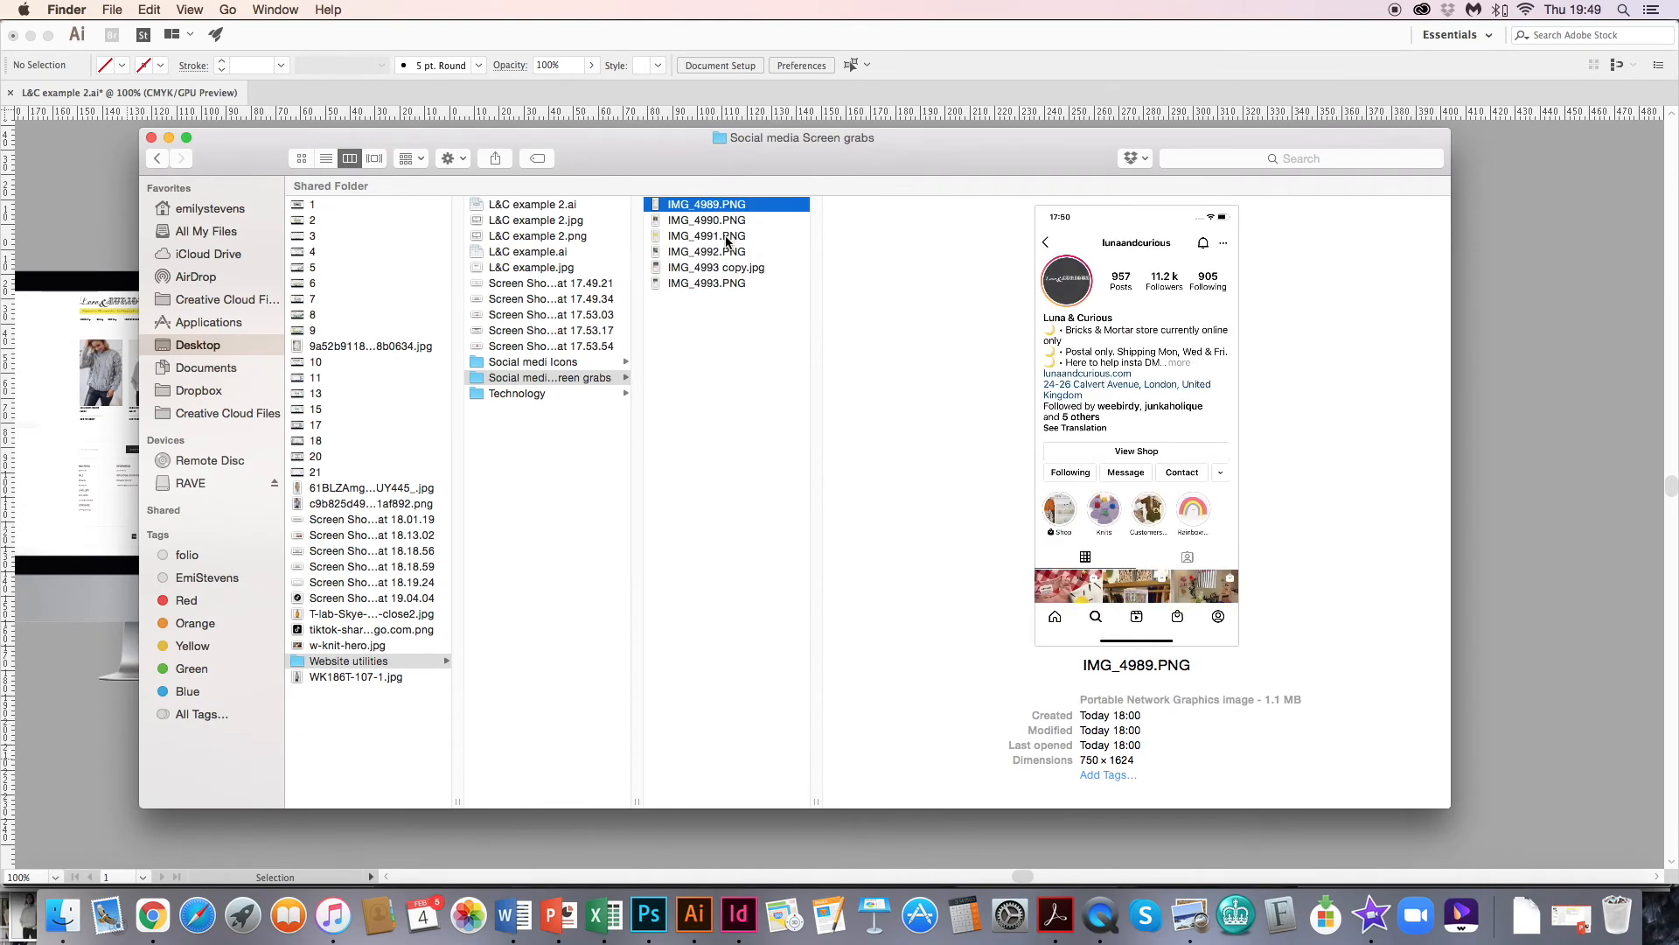
left_click_drag(736, 210, 1477, 446)
left_click_drag(743, 267, 627, 527)
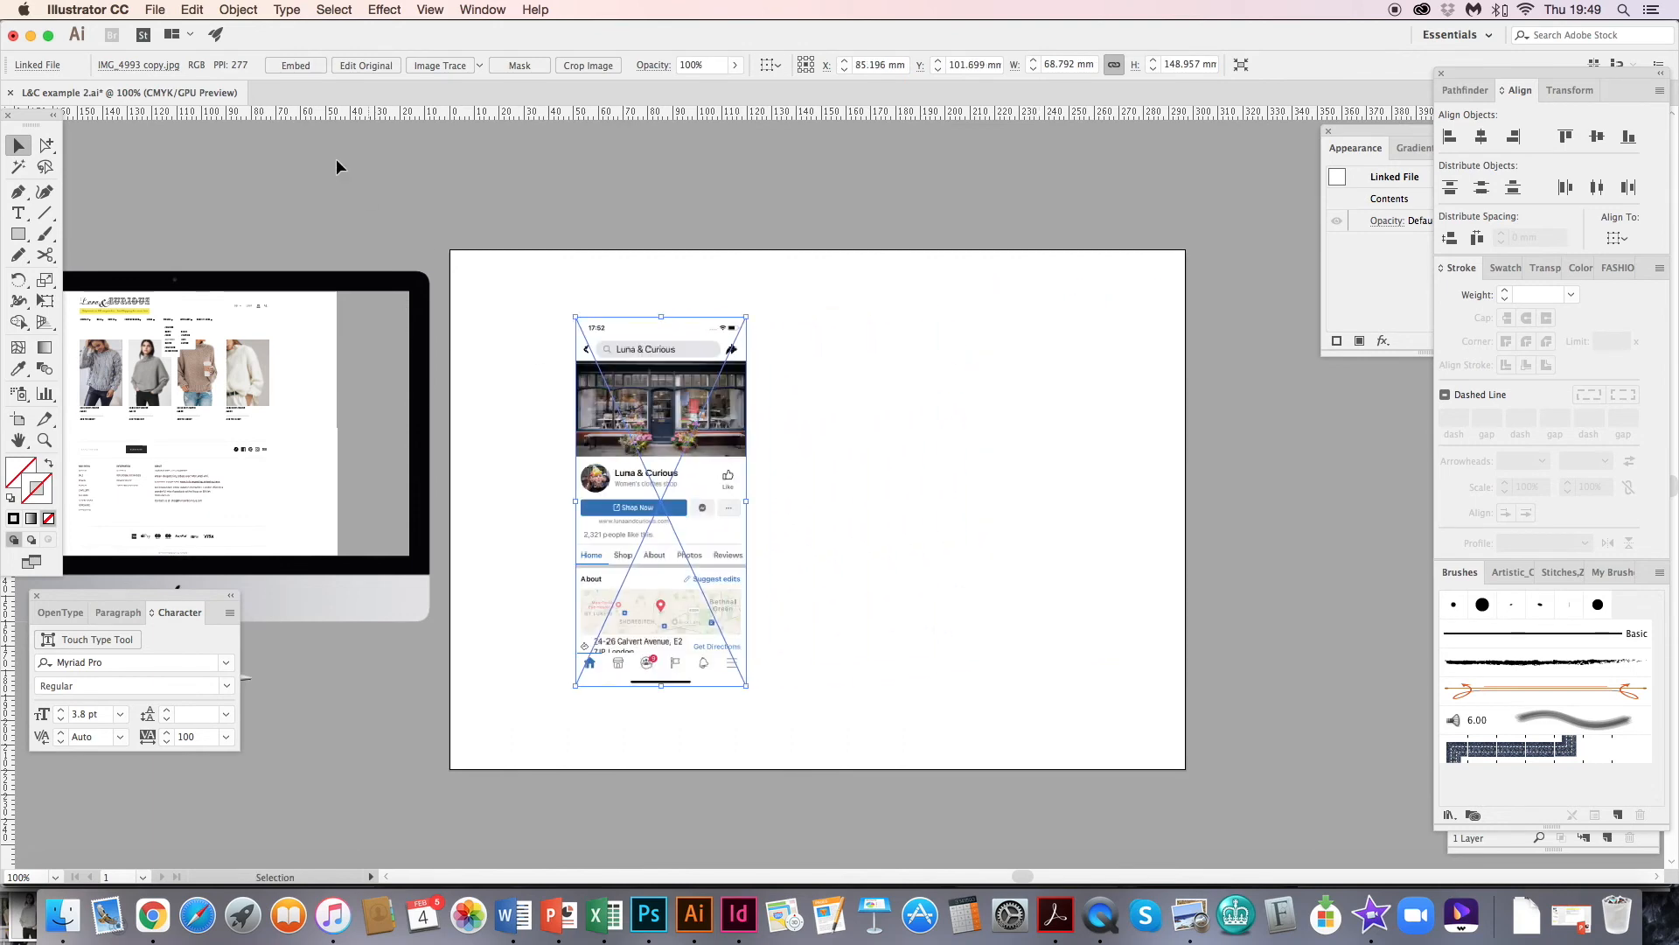
left_click(296, 65)
- Try placing IMG_4992.PNG beside the Facebook screen grab, and delete it from the document
left_click(62, 915)
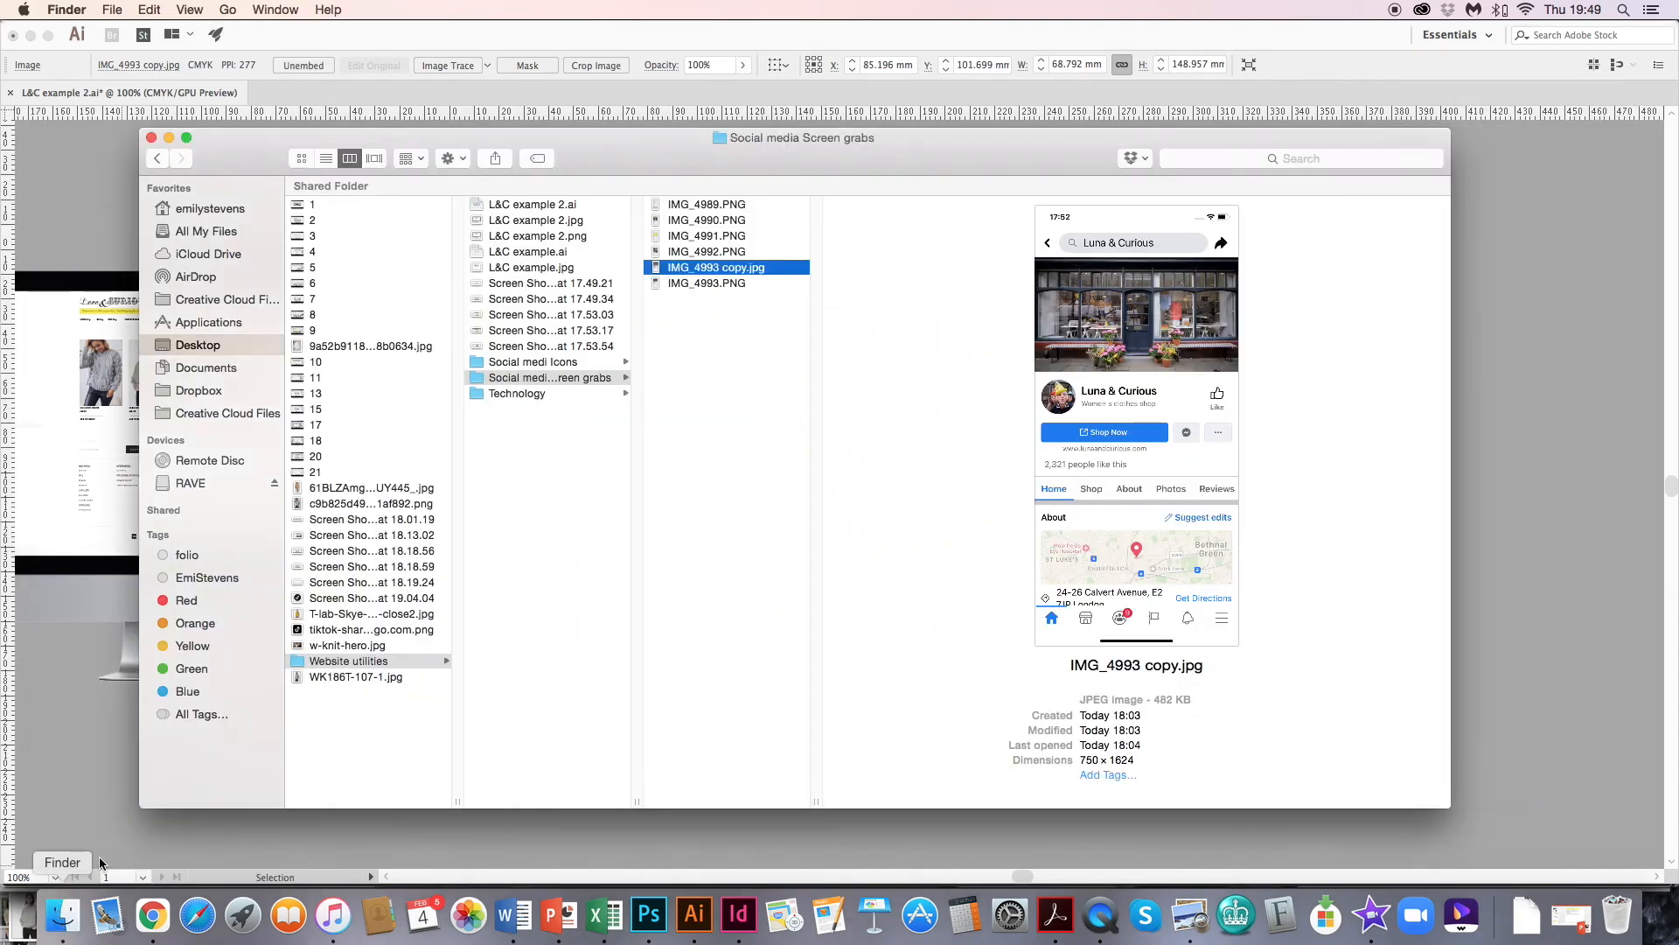
left_click(729, 253)
left_click_drag(703, 253, 757, 490)
left_click_drag(592, 487, 956, 502)
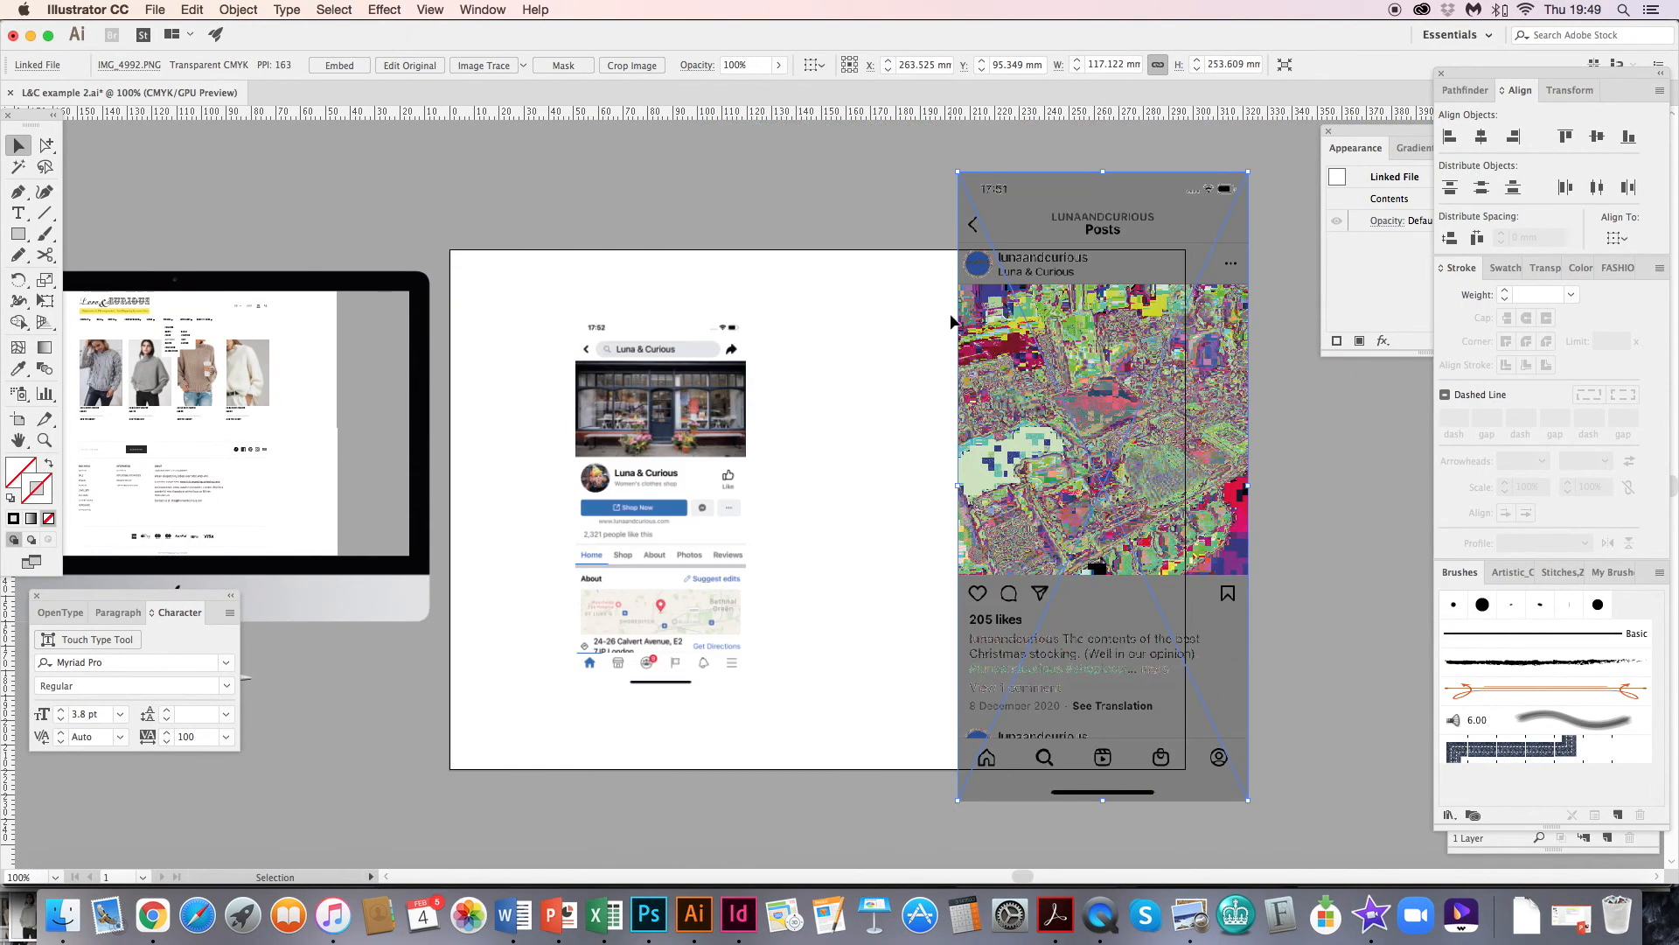
key("Delete")
- Open IMG_4992.PNG in Photoshop and save it as the JPEG IMG_4992 copy.jpg in the same folder
left_click(64, 913)
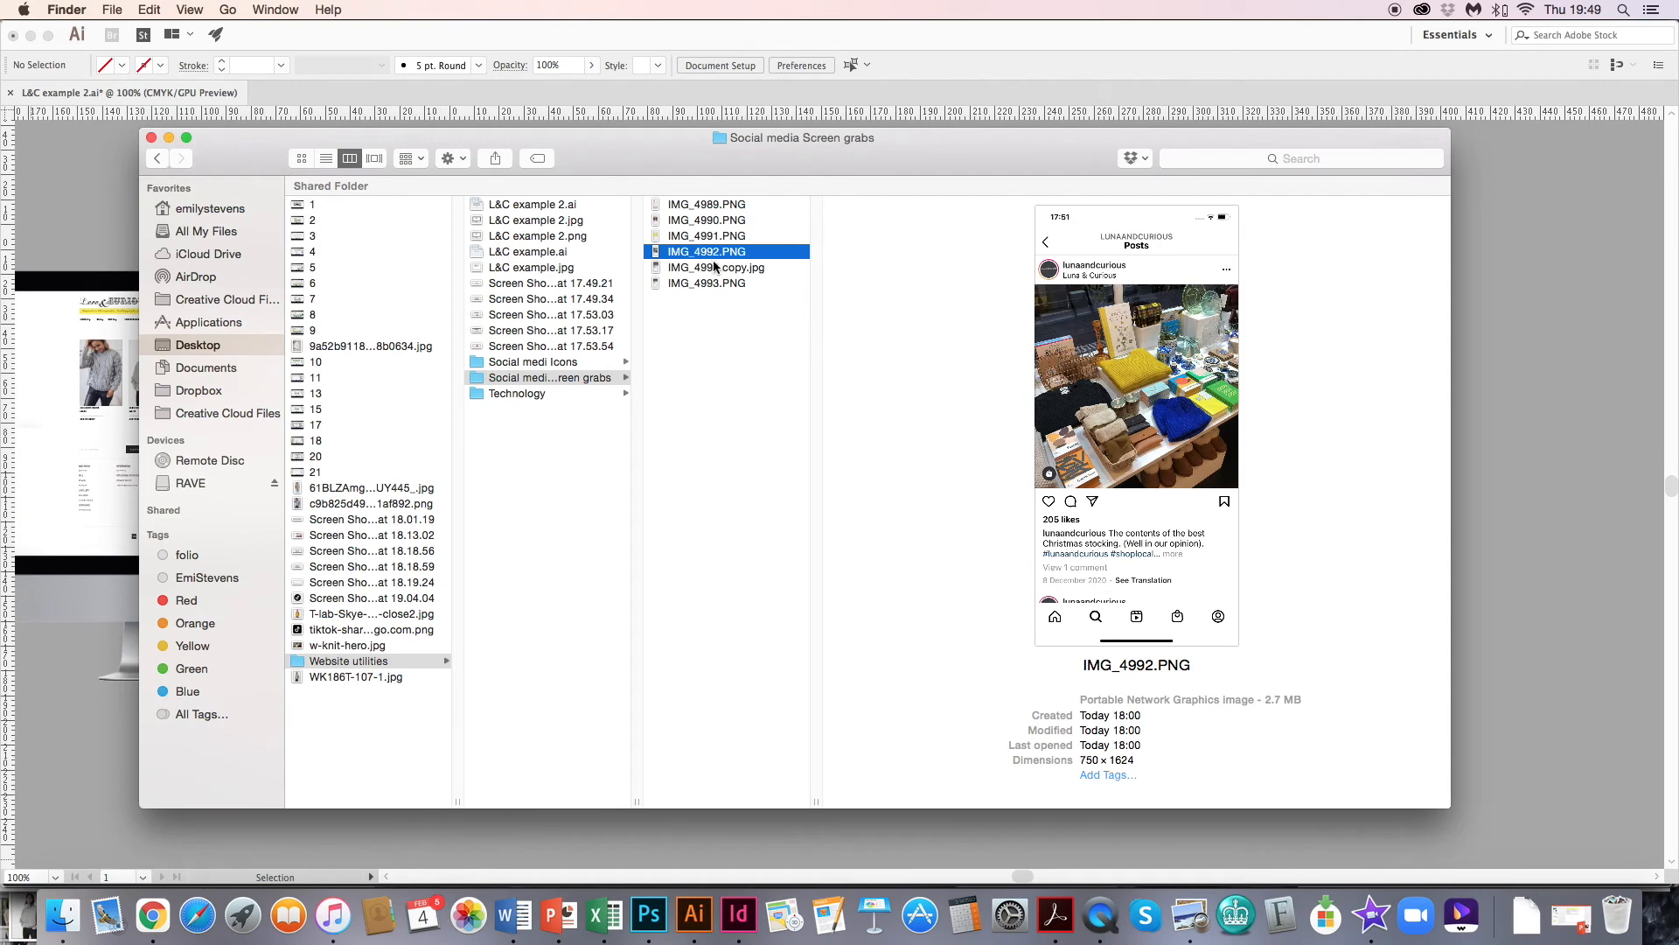
left_click_drag(696, 256, 645, 915)
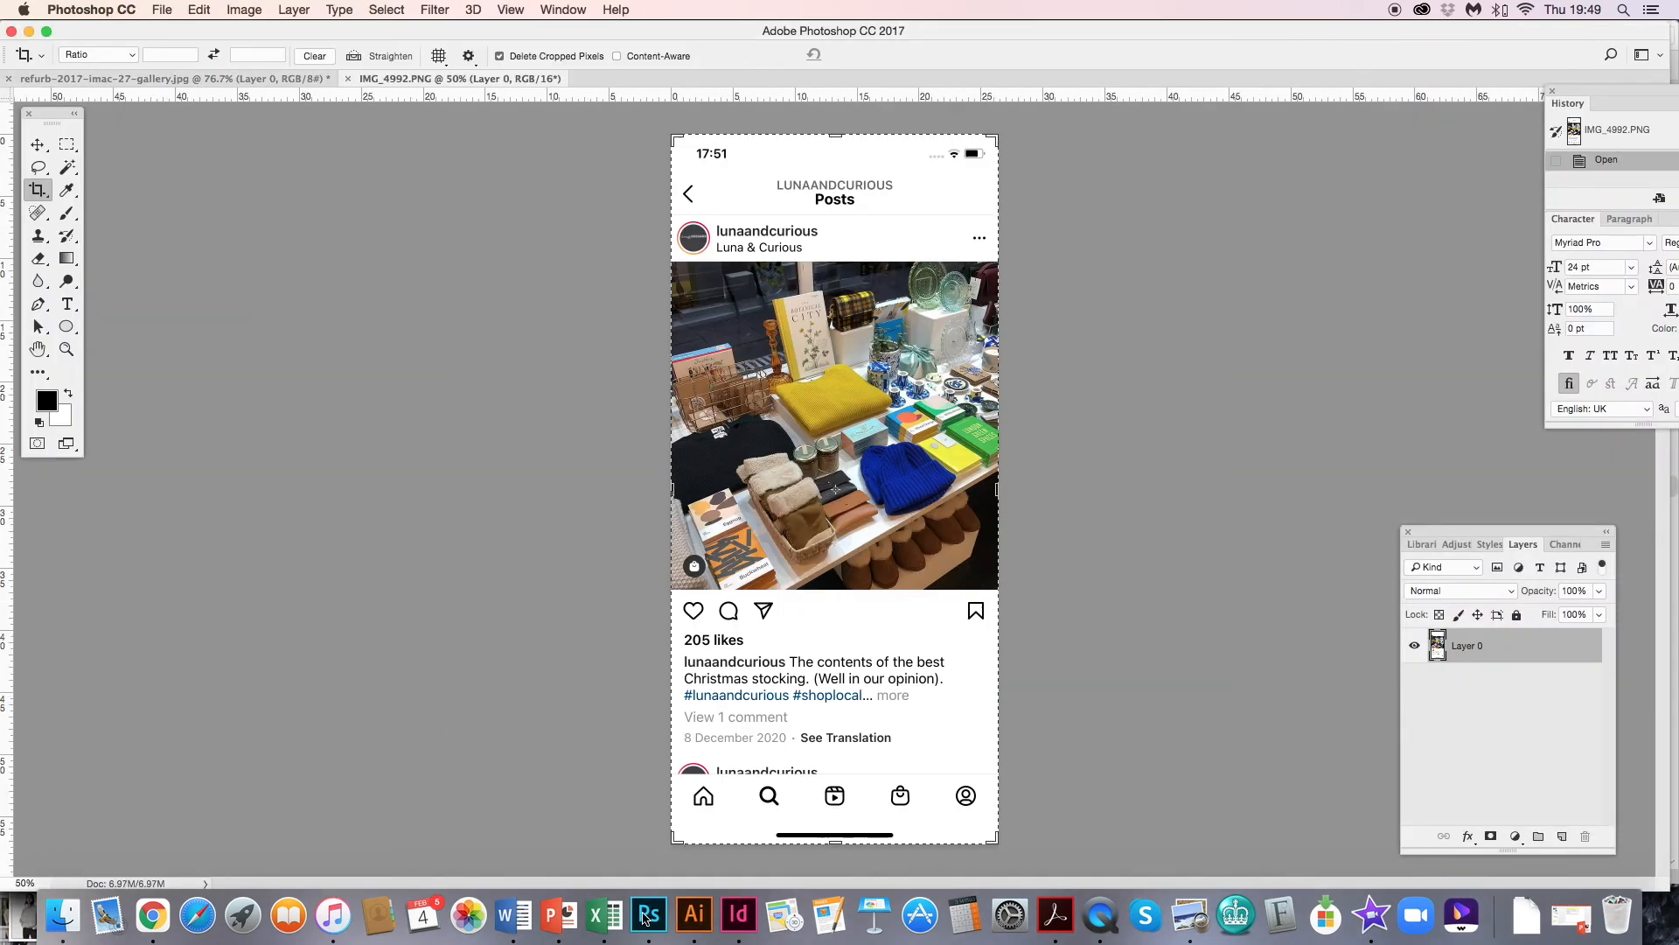
key("shift+super+s")
left_click(731, 682)
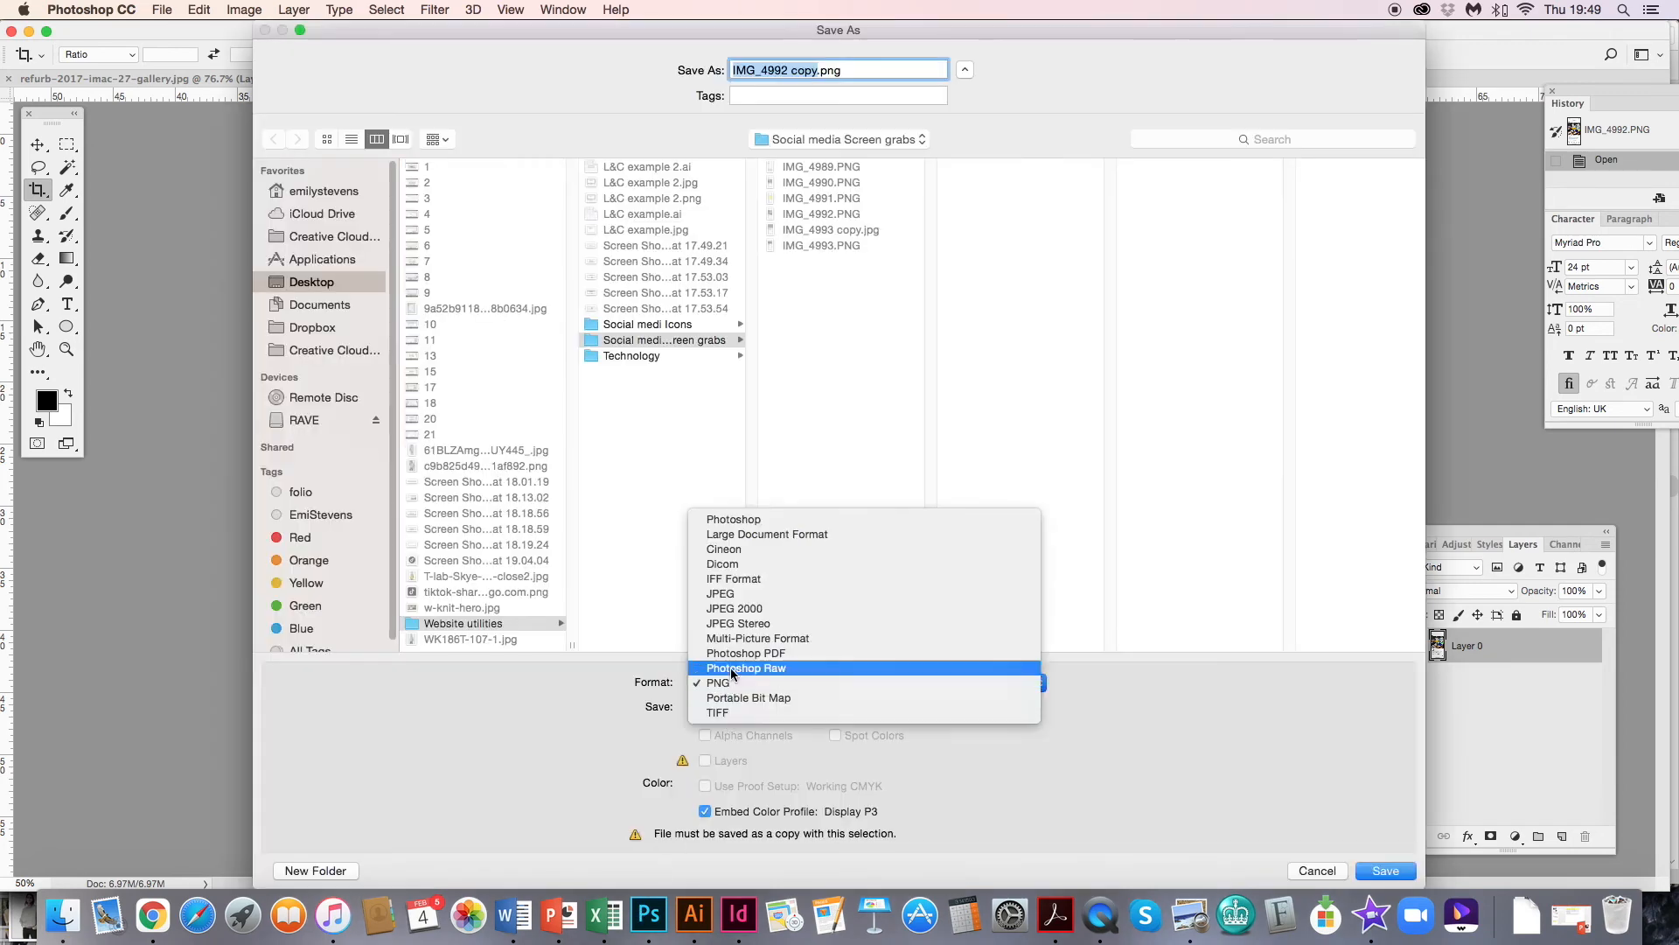
left_click(739, 596)
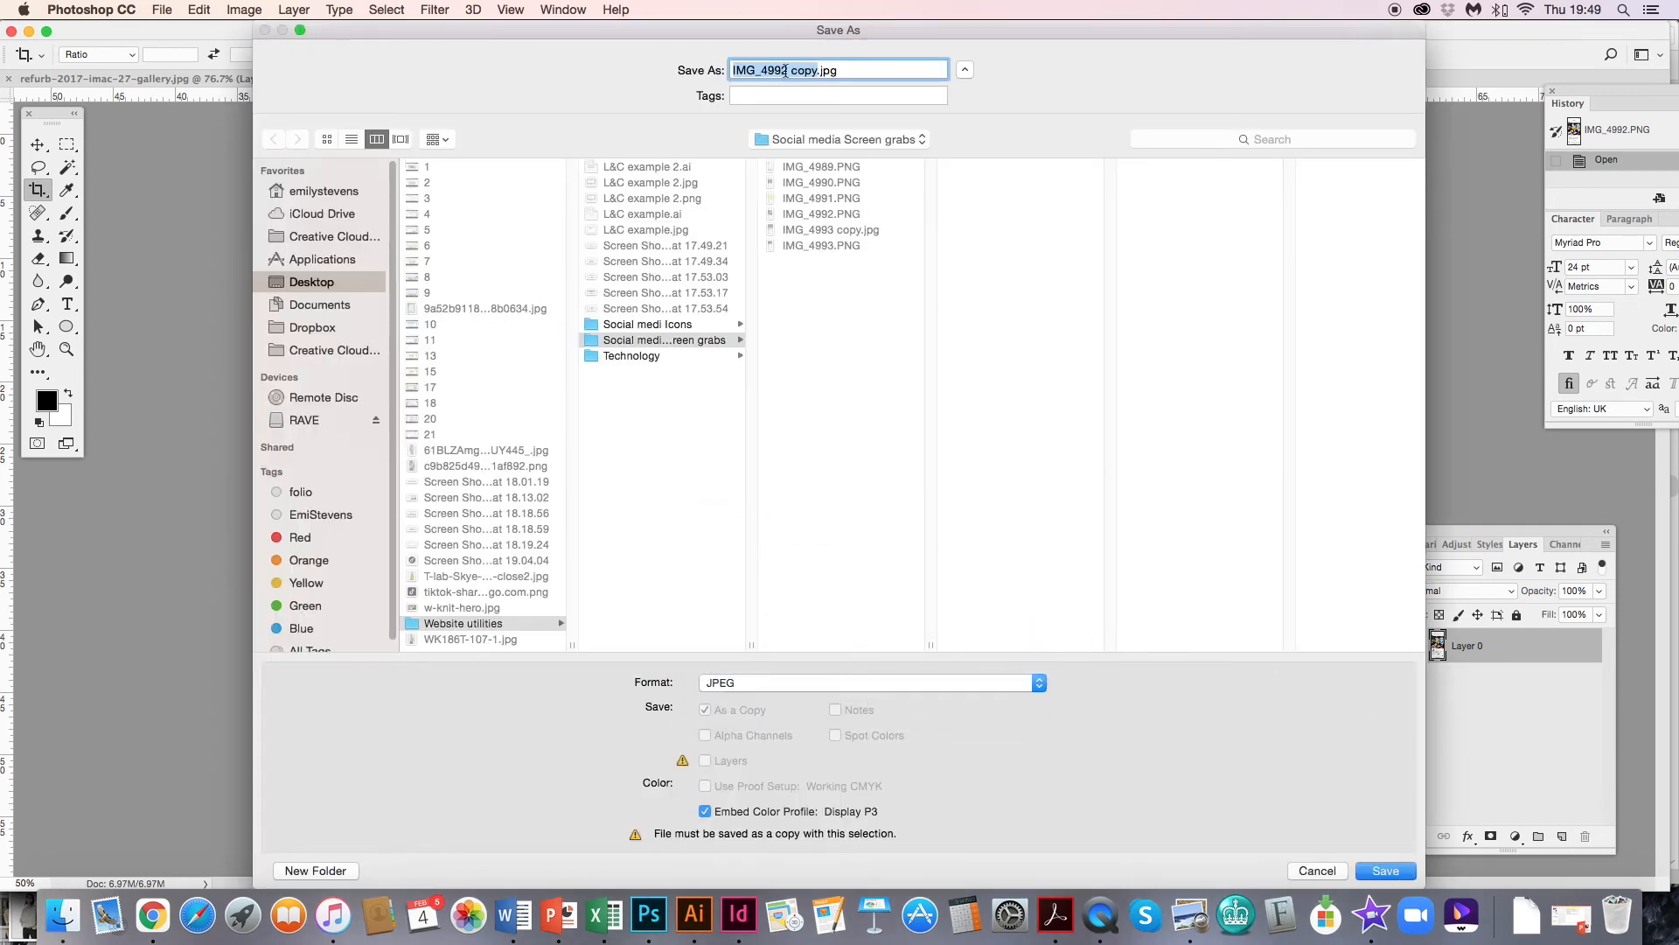
left_click(1386, 870)
left_click(901, 187)
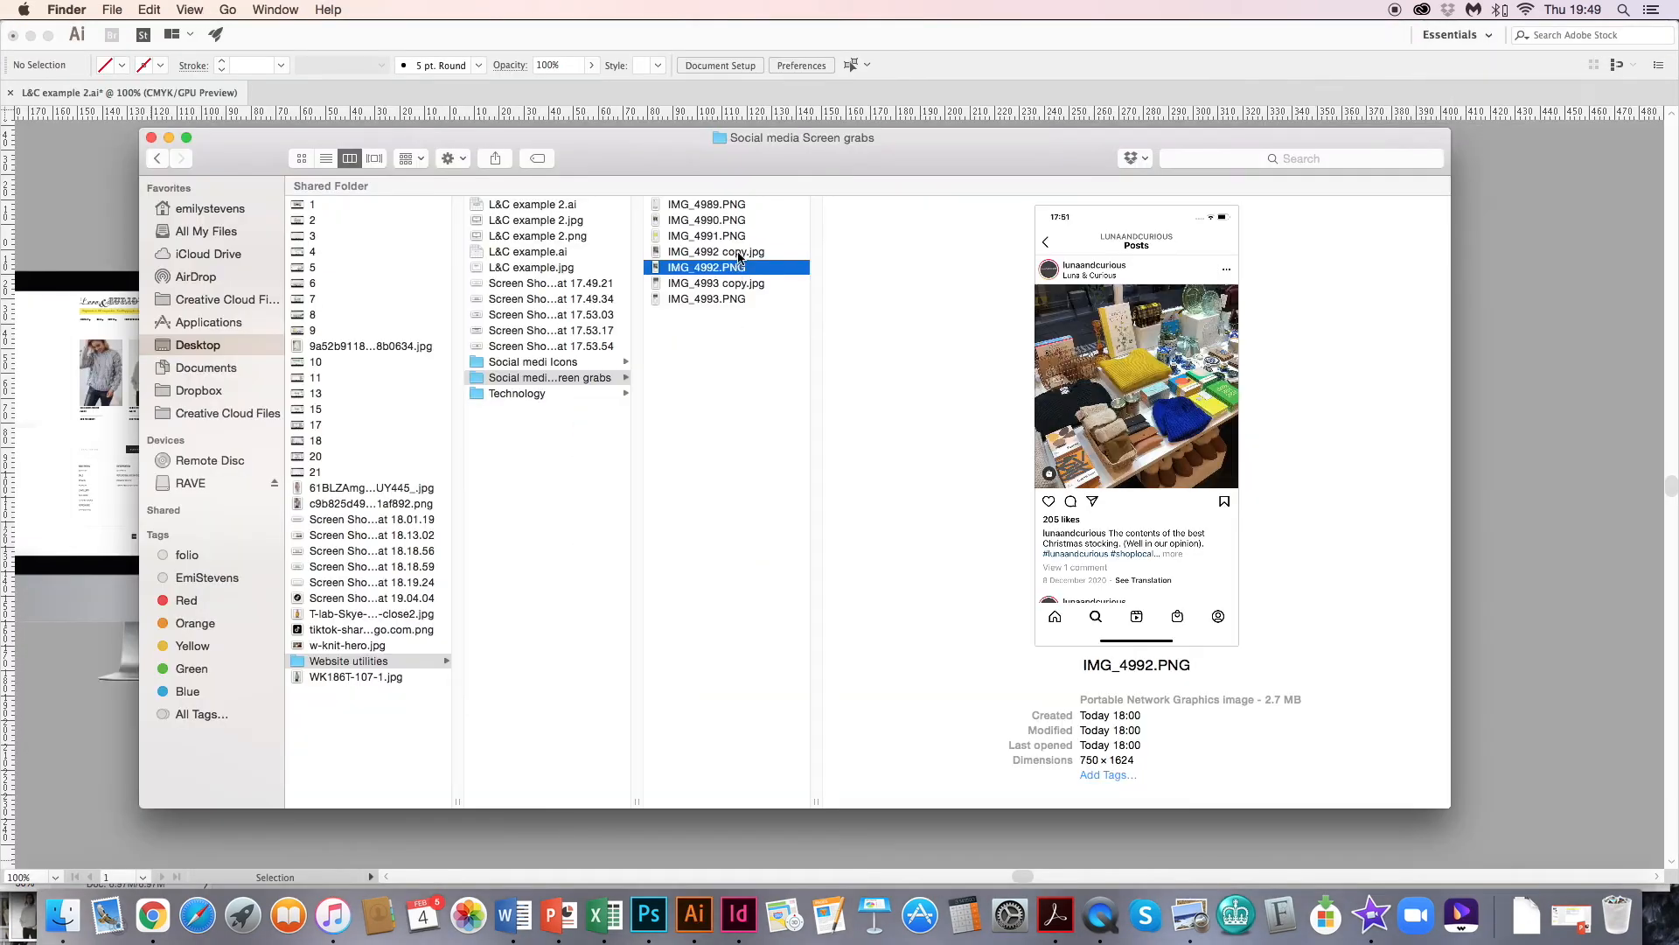
- Place IMG_4992 copy.jpg in the Illustrator document beside the Facebook screen grab, enlarge it slightly and embed it
left_click(731, 253)
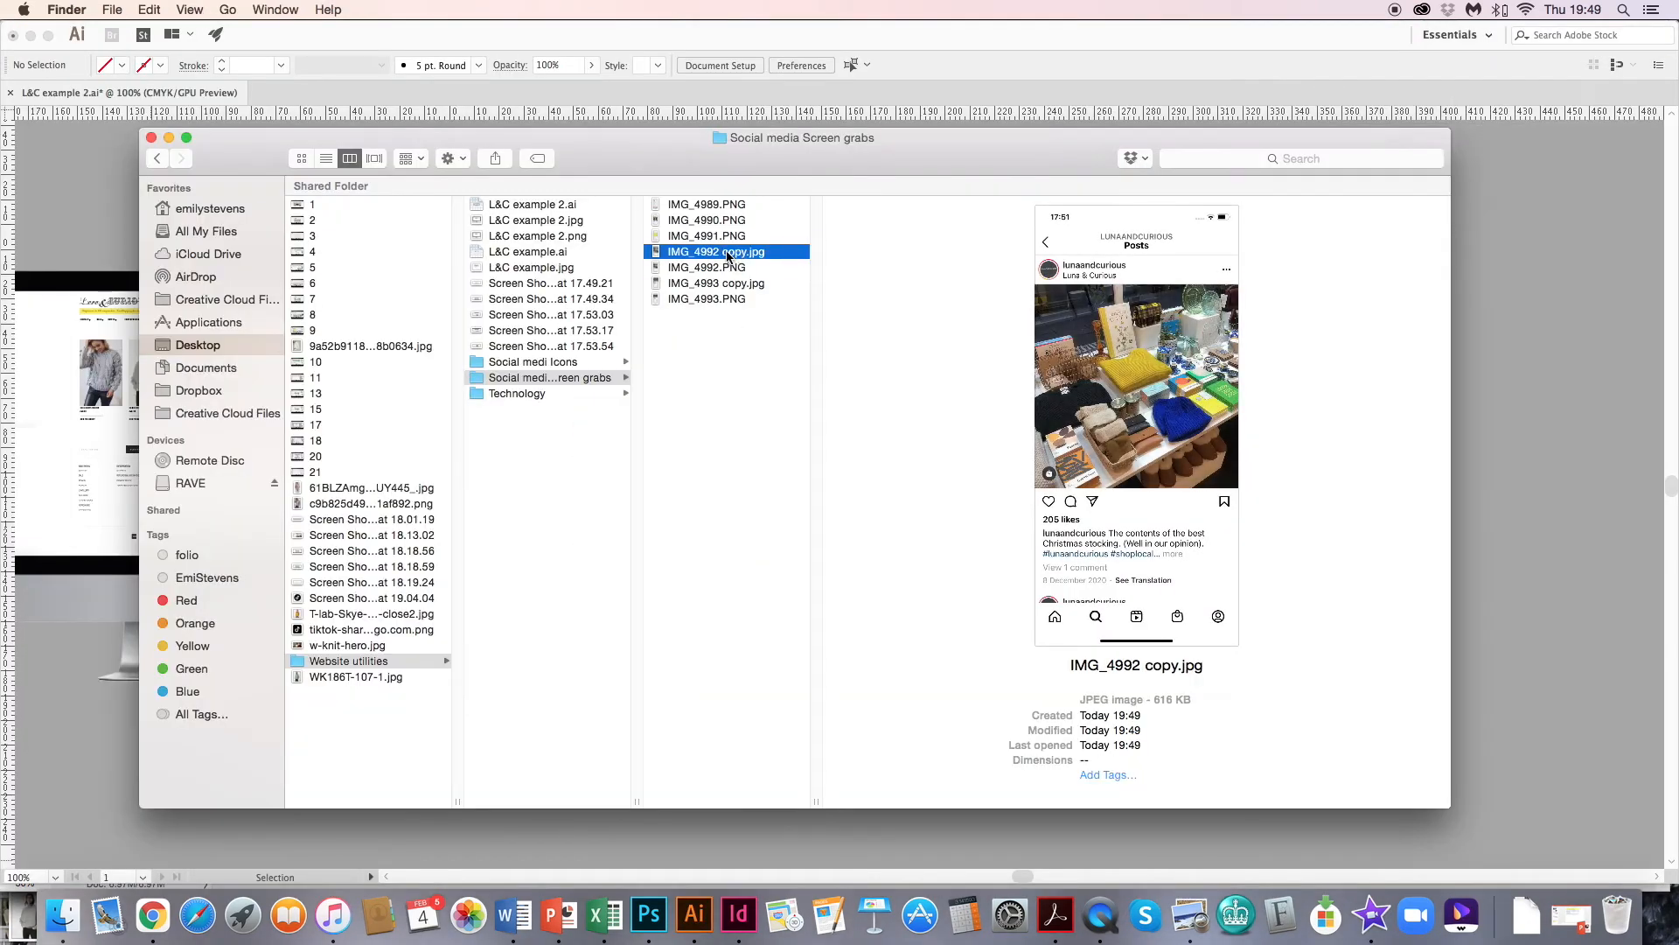
left_click_drag(734, 254, 1487, 438)
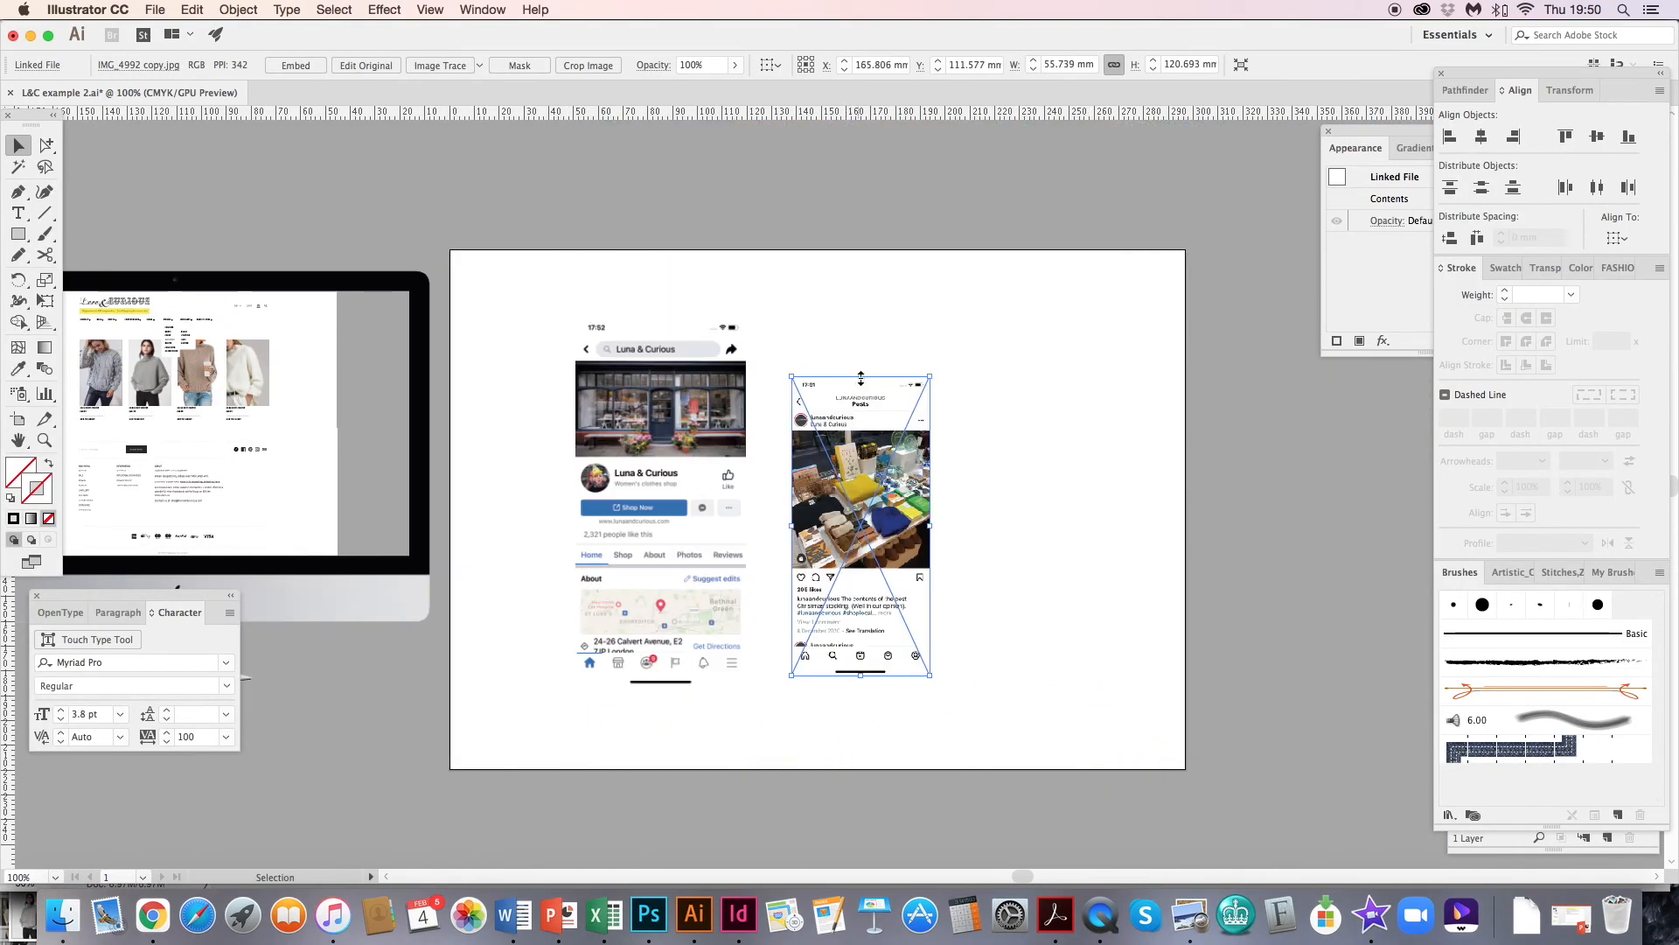
left_click_drag(859, 677, 860, 689)
left_click(297, 66)
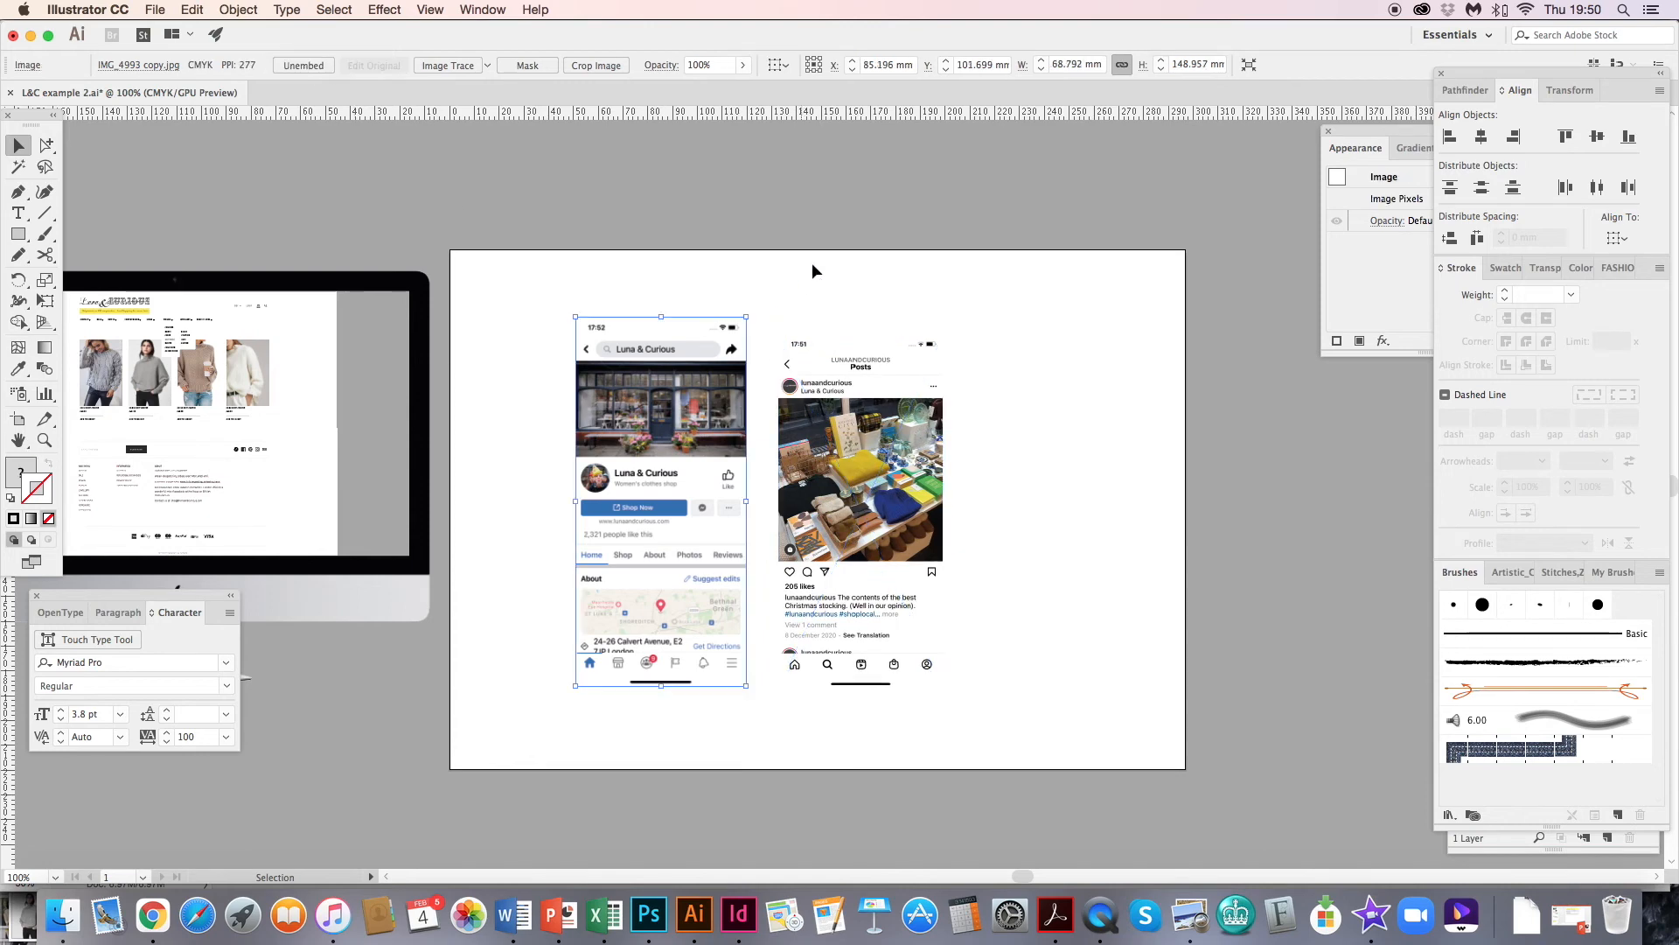
left_click(813, 271)
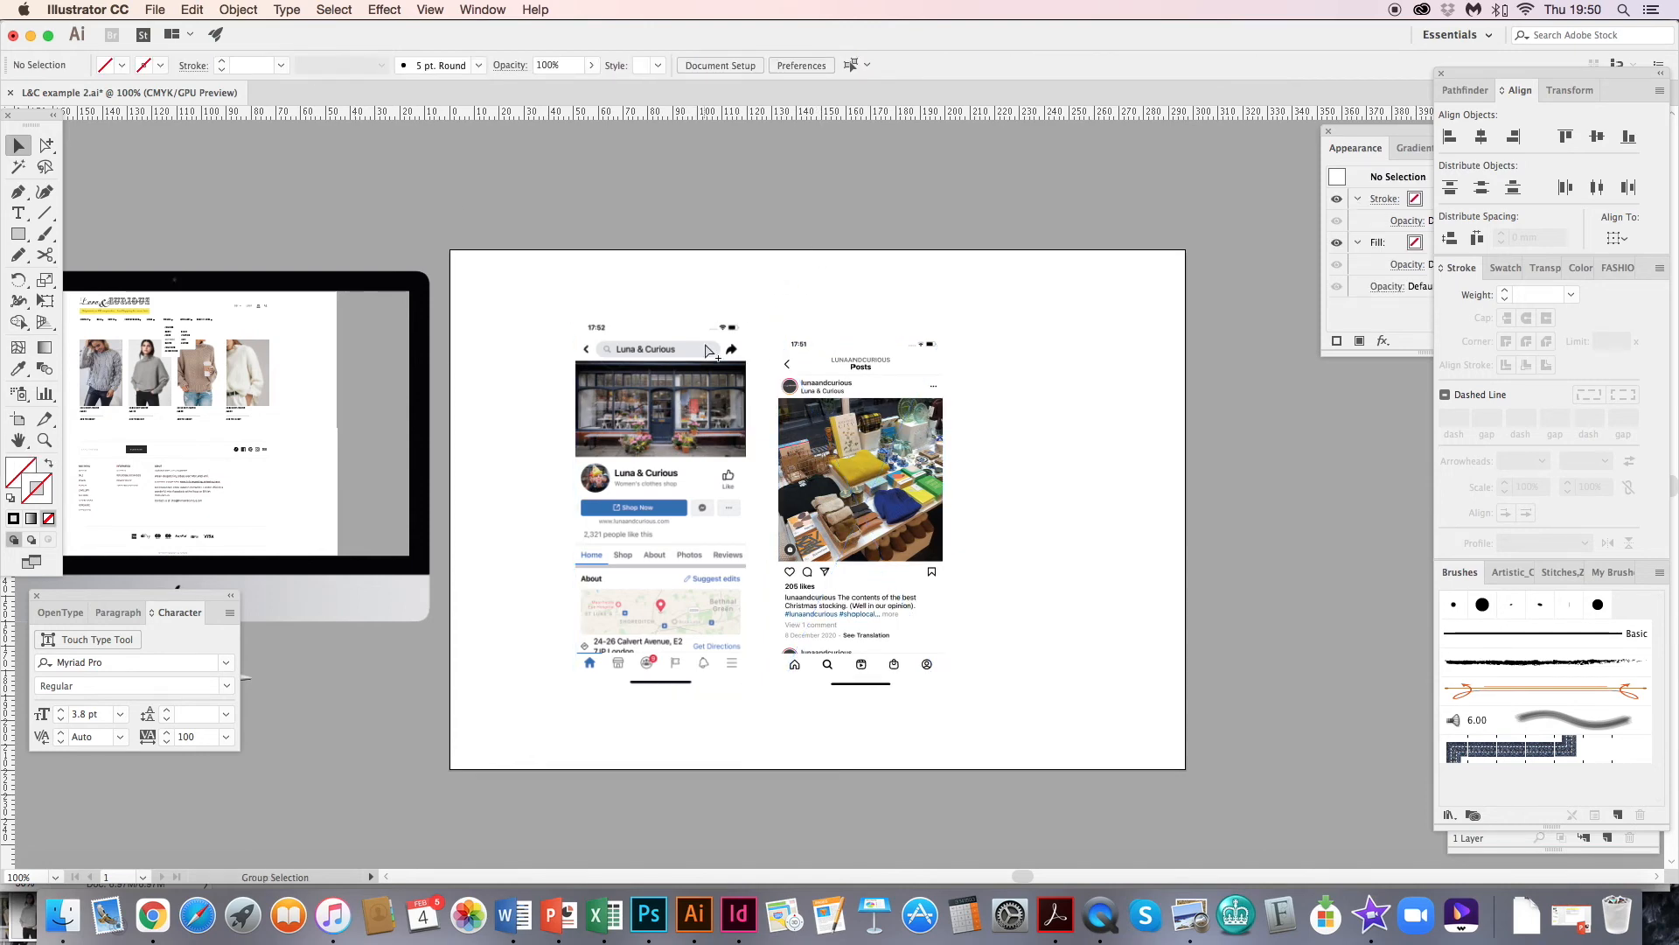
- Place and embed the Luna & Curious kids' clothes shop photo, scaled to about 88 mm wide, over the Facebook screen grab
key("super+=")
key("super+=")
left_click_drag(449, 473, 616, 481)
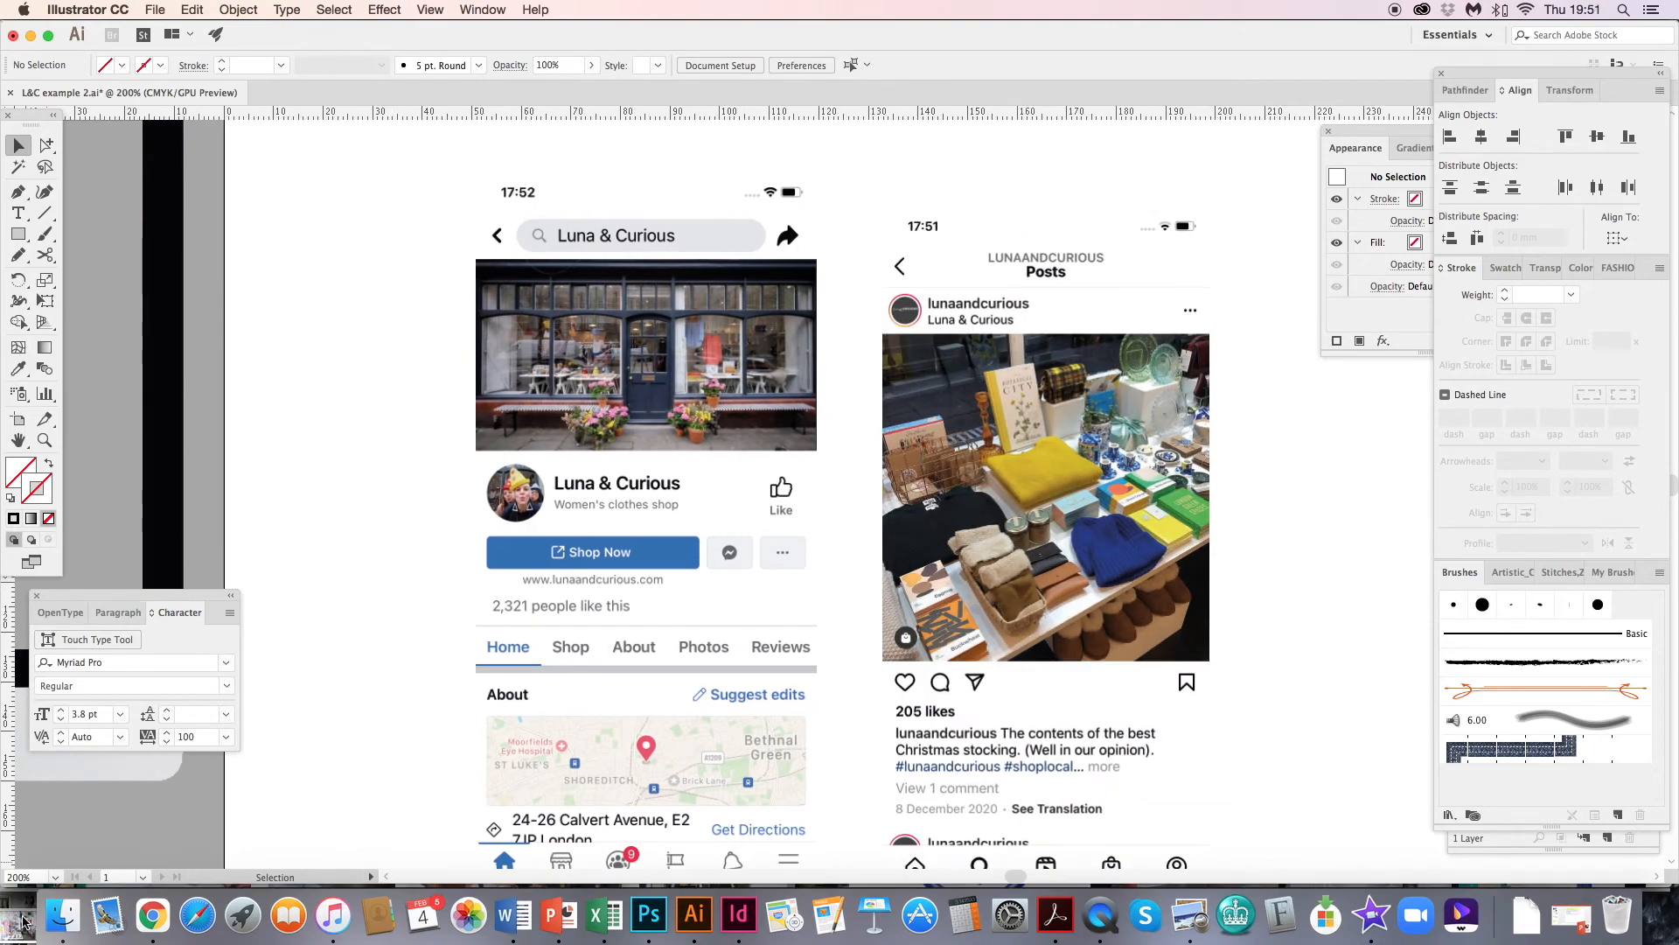
left_click_drag(73, 853, 635, 374)
key("super+-")
key("super+-")
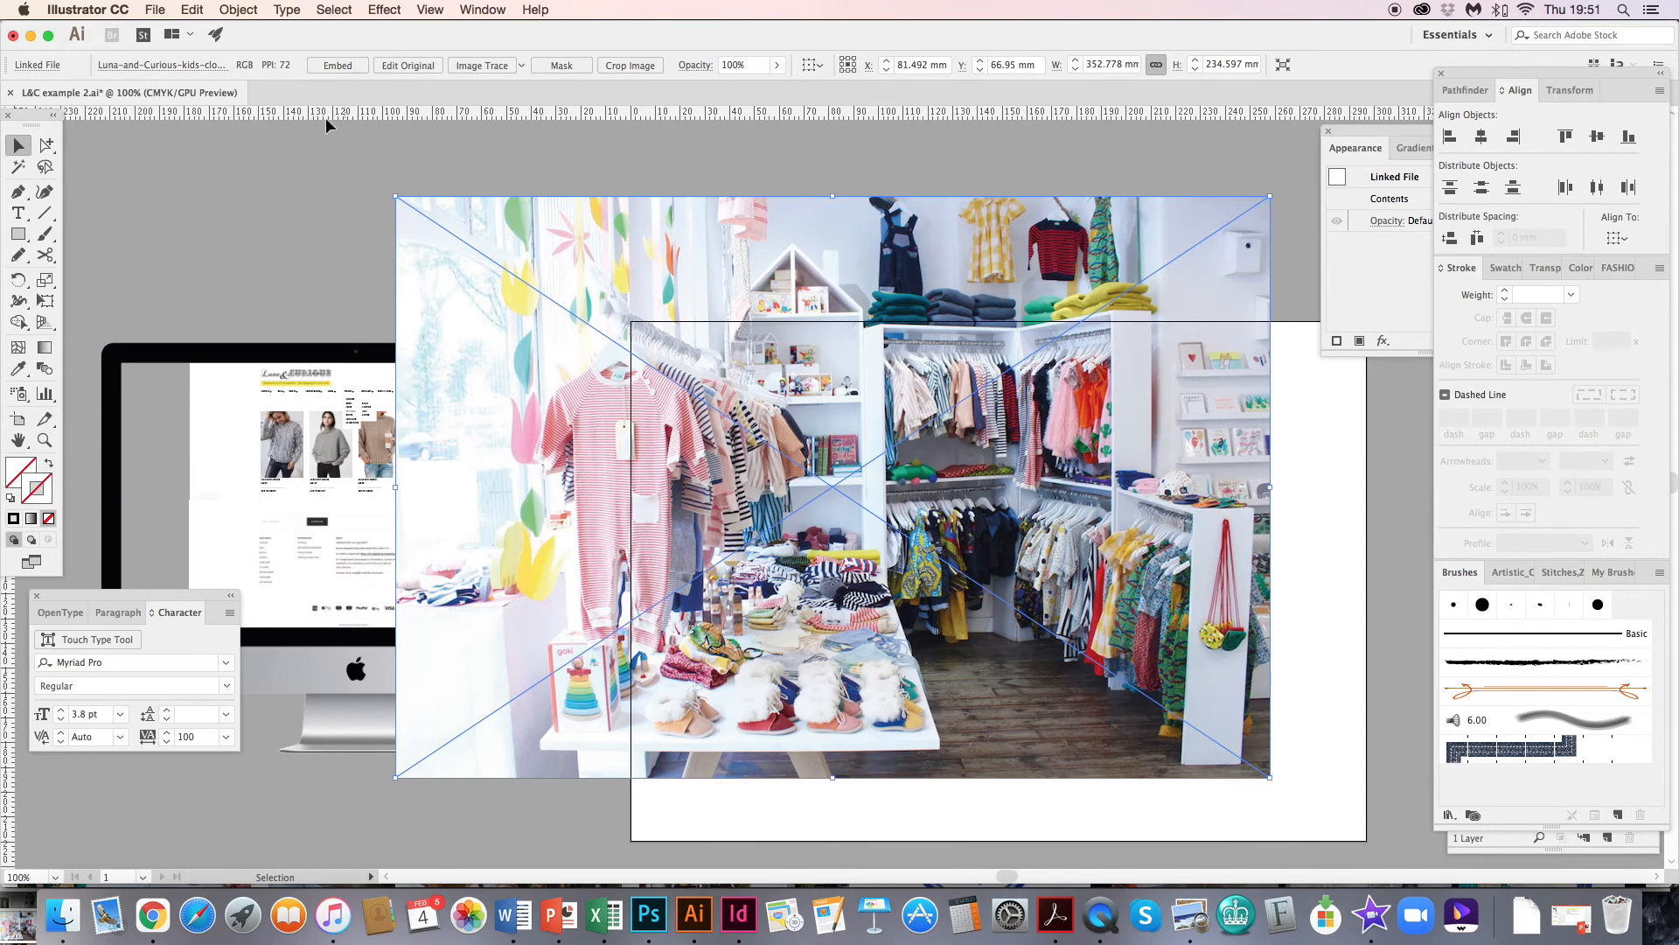
left_click(338, 66)
left_click_drag(397, 487, 1063, 487)
left_click_drag(1139, 428, 664, 783)
- Draw a rectangle about 69 by 39 mm over the Facebook cover photo and fill it with red
key("super+plus")
key("super+plus")
key("super+plus")
left_click(19, 235)
left_click_drag(552, 253, 1068, 542)
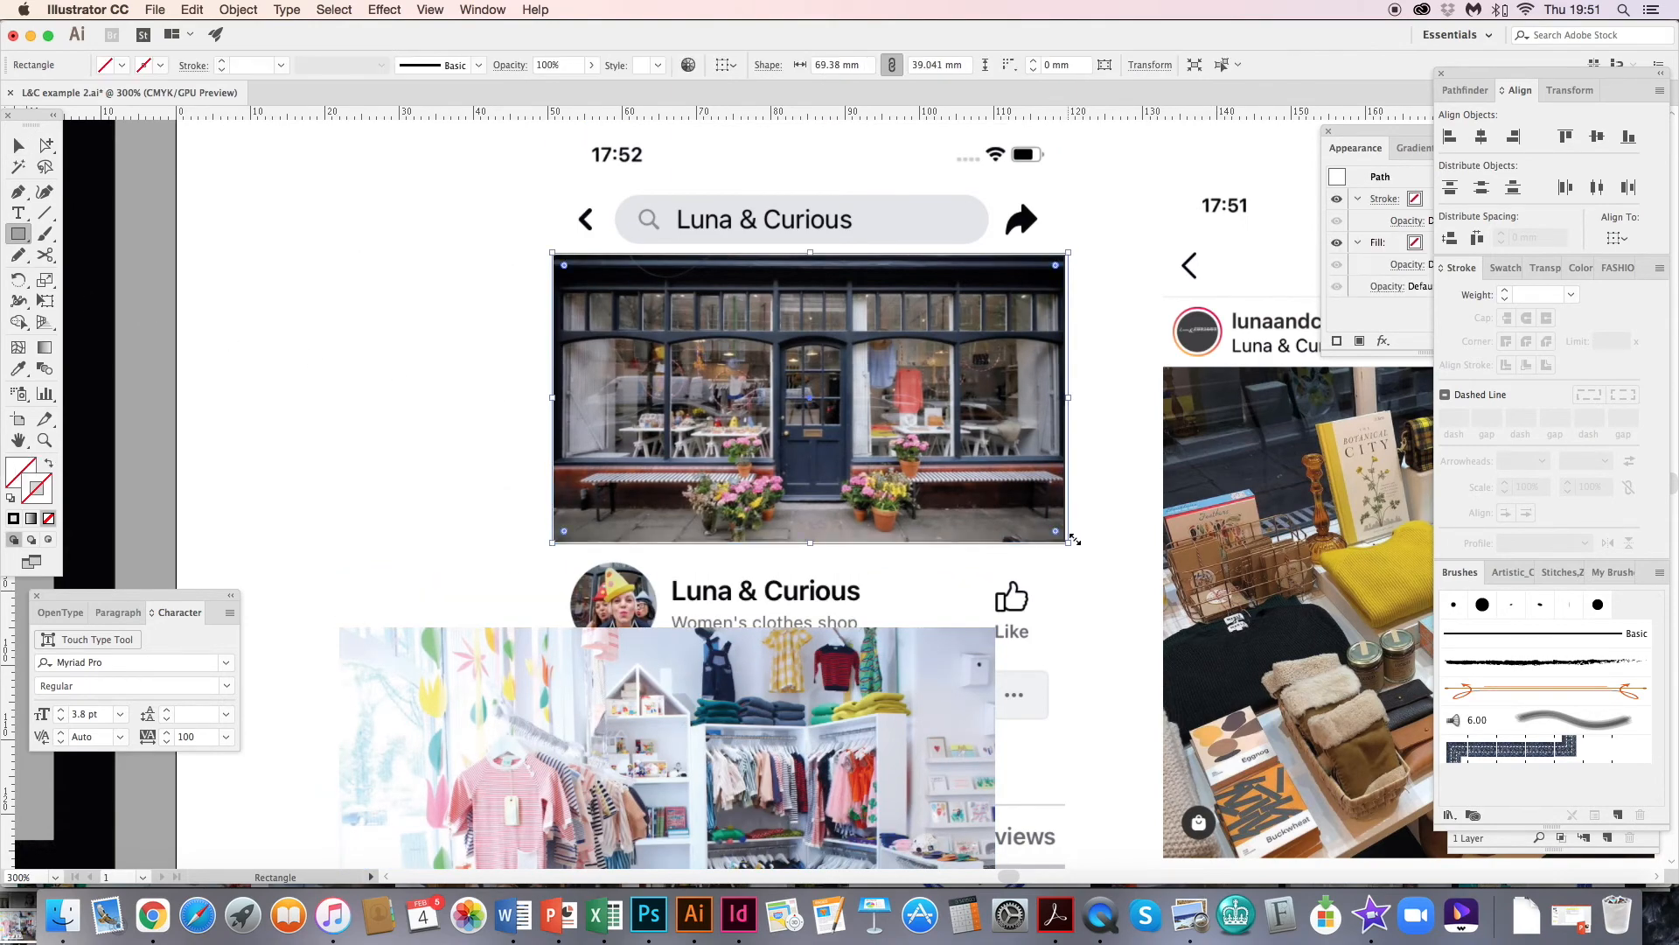
left_click(1505, 268)
left_click(1494, 322)
- Move the kids' shop photo behind the red rectangle and scale it to about 70 by 47 mm
left_click(21, 145)
left_click_drag(668, 719, 812, 556)
left_click_drag(793, 641, 794, 574)
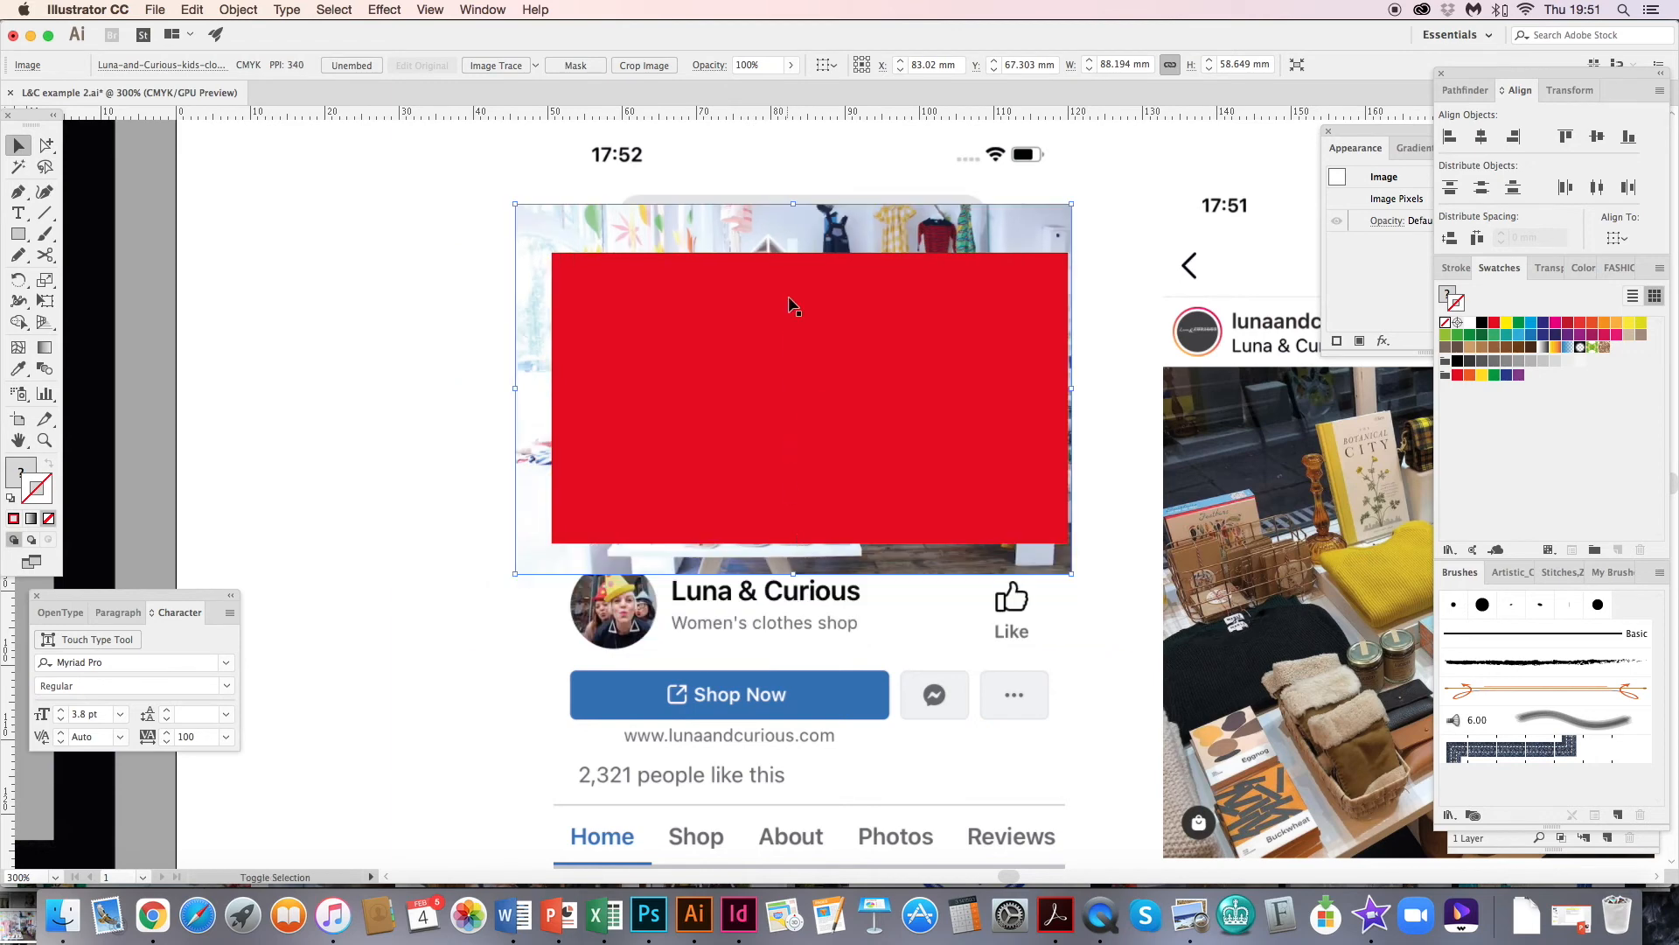
left_click_drag(794, 204, 791, 226)
- Make a clipping mask from the red rectangle and the kids' shop photo, and deselect the result
left_click(757, 299)
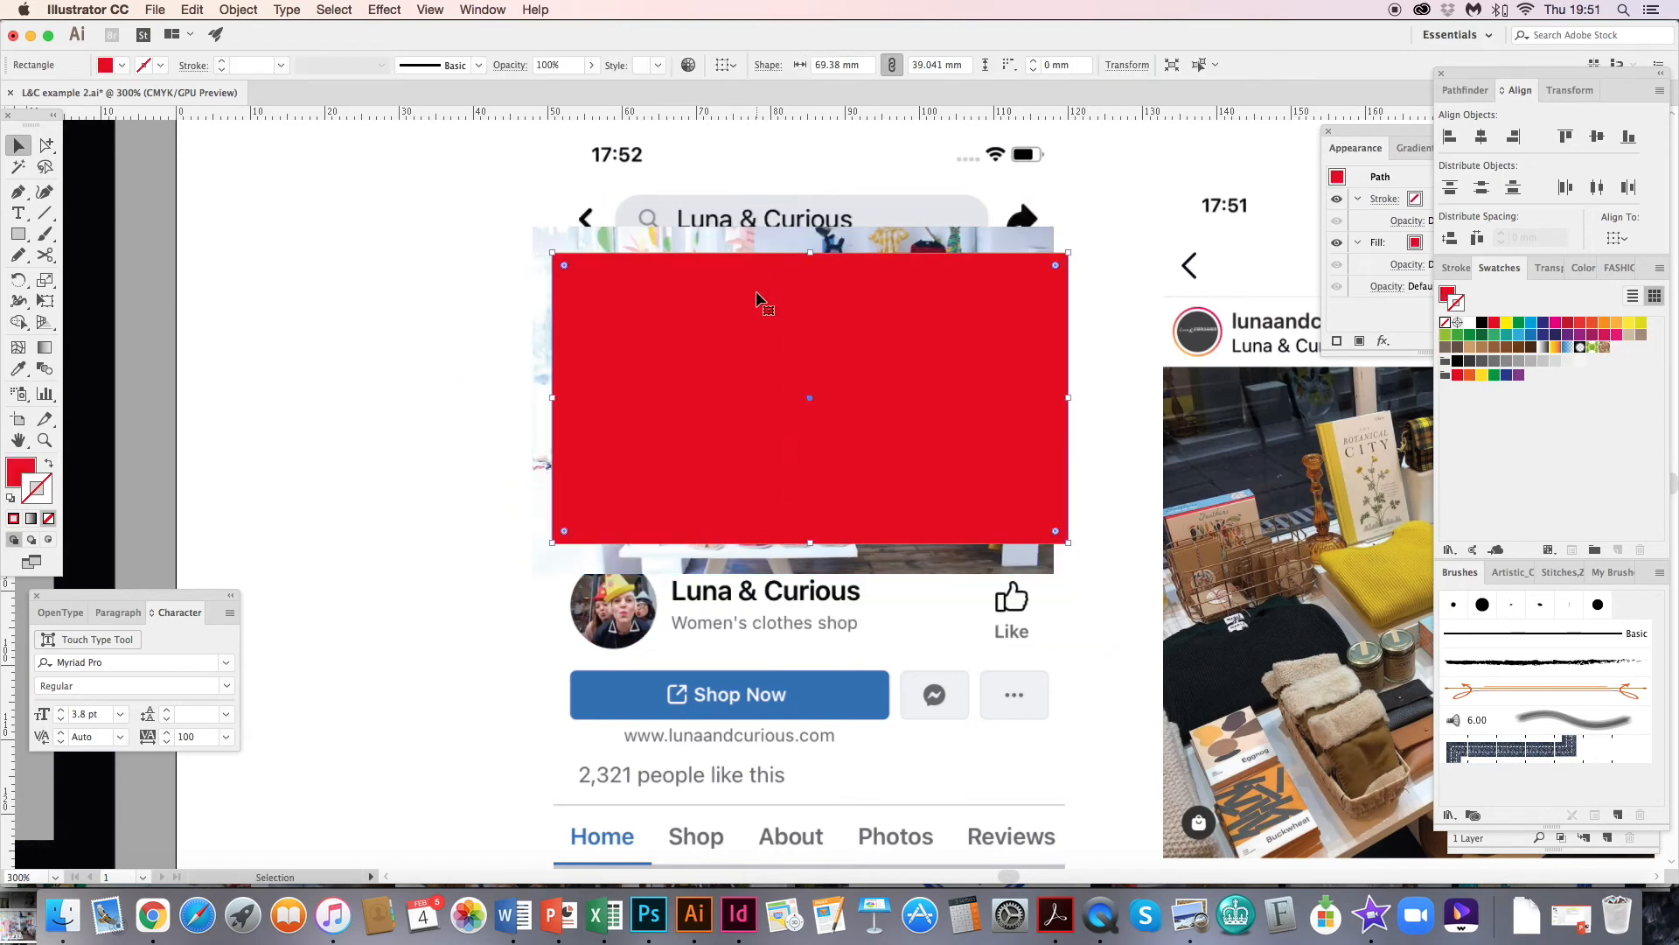
left_click(592, 243, "shift")
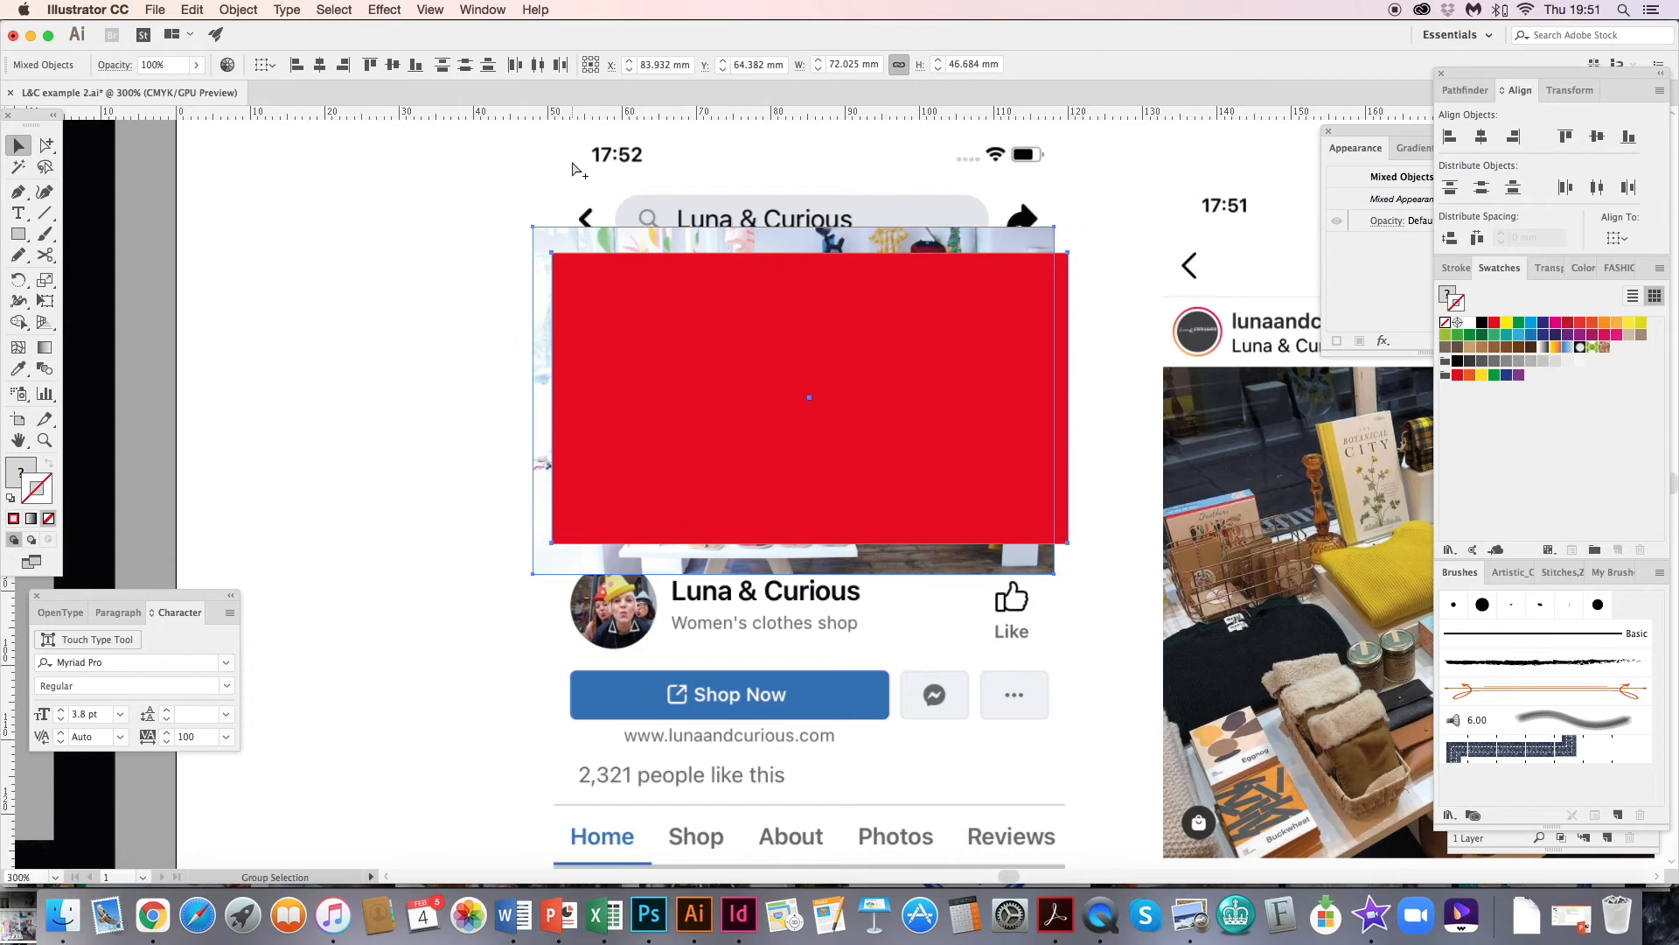
key("super+7")
left_click(238, 9)
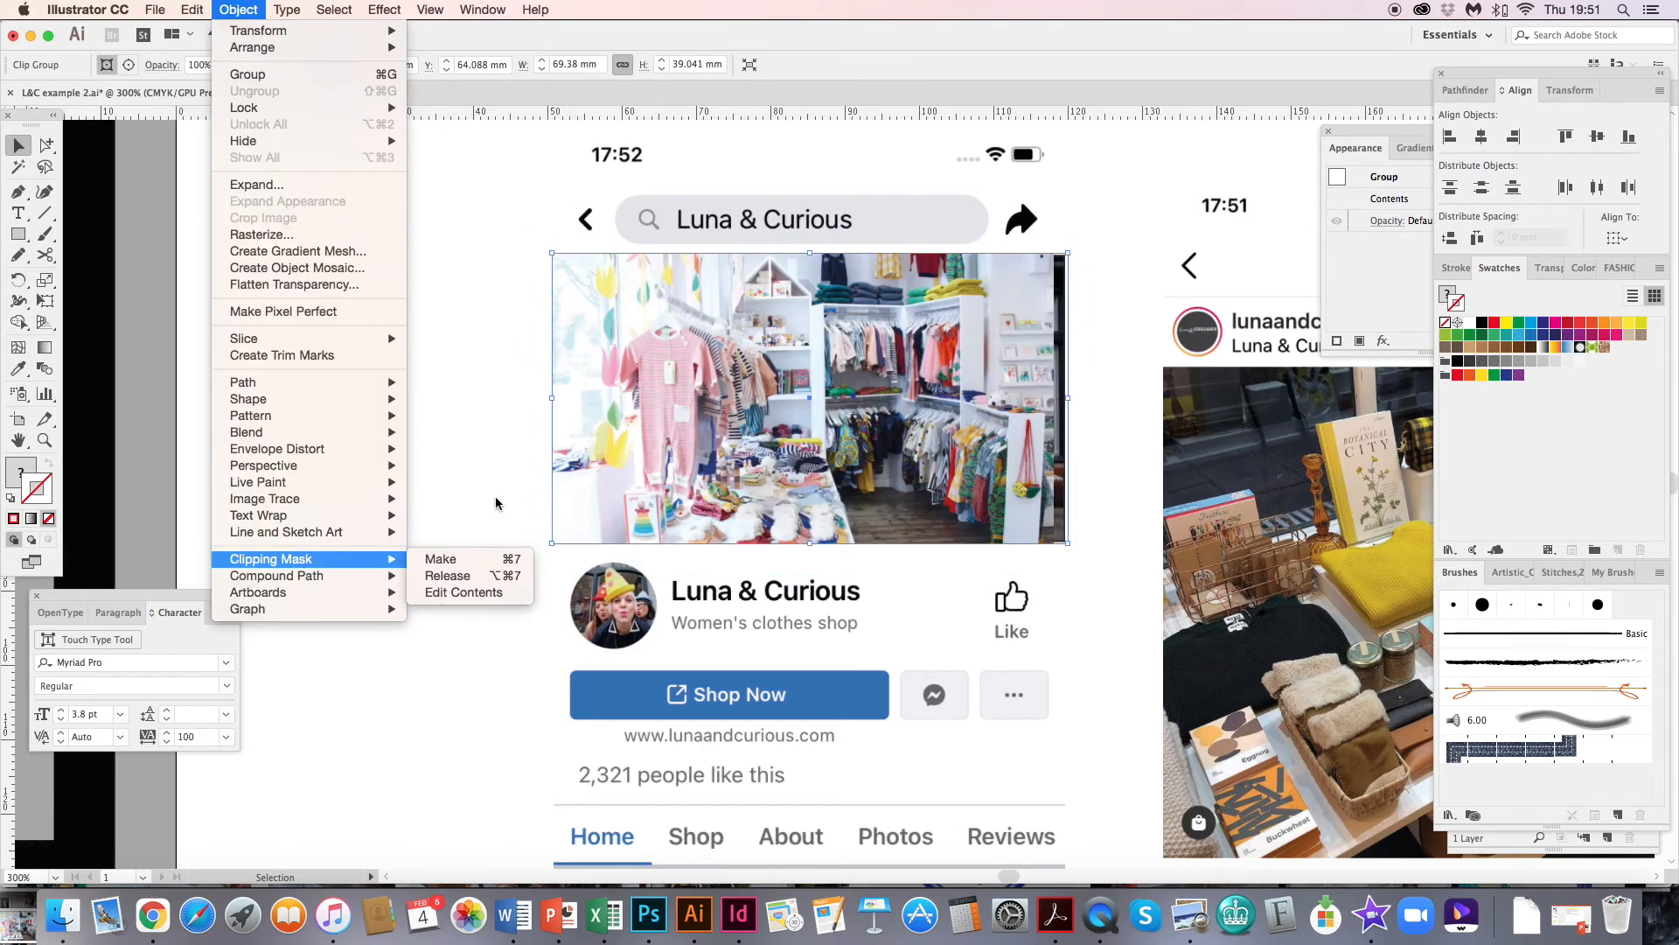
left_click(509, 408)
- Shift the kids' shop photo inside its clipping mask to cover the whole Facebook cover area
left_click_drag(46, 145, 97, 146)
left_click(311, 323)
left_click(1006, 341)
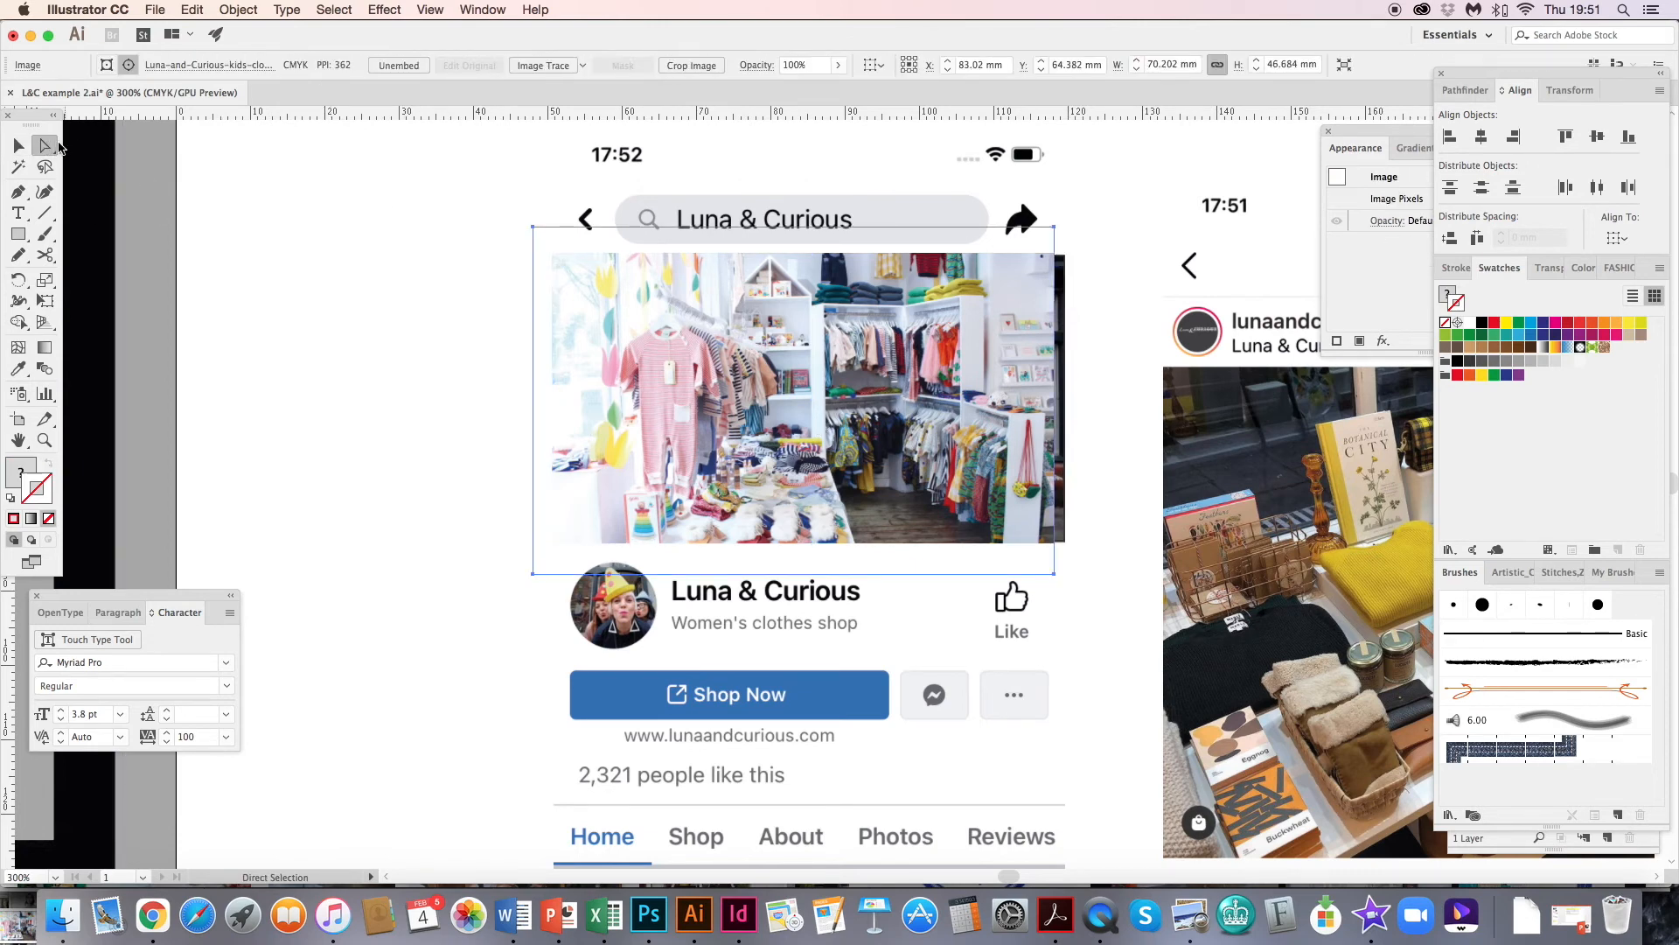
key("v")
left_click_drag(49, 150, 89, 160)
left_click(285, 292)
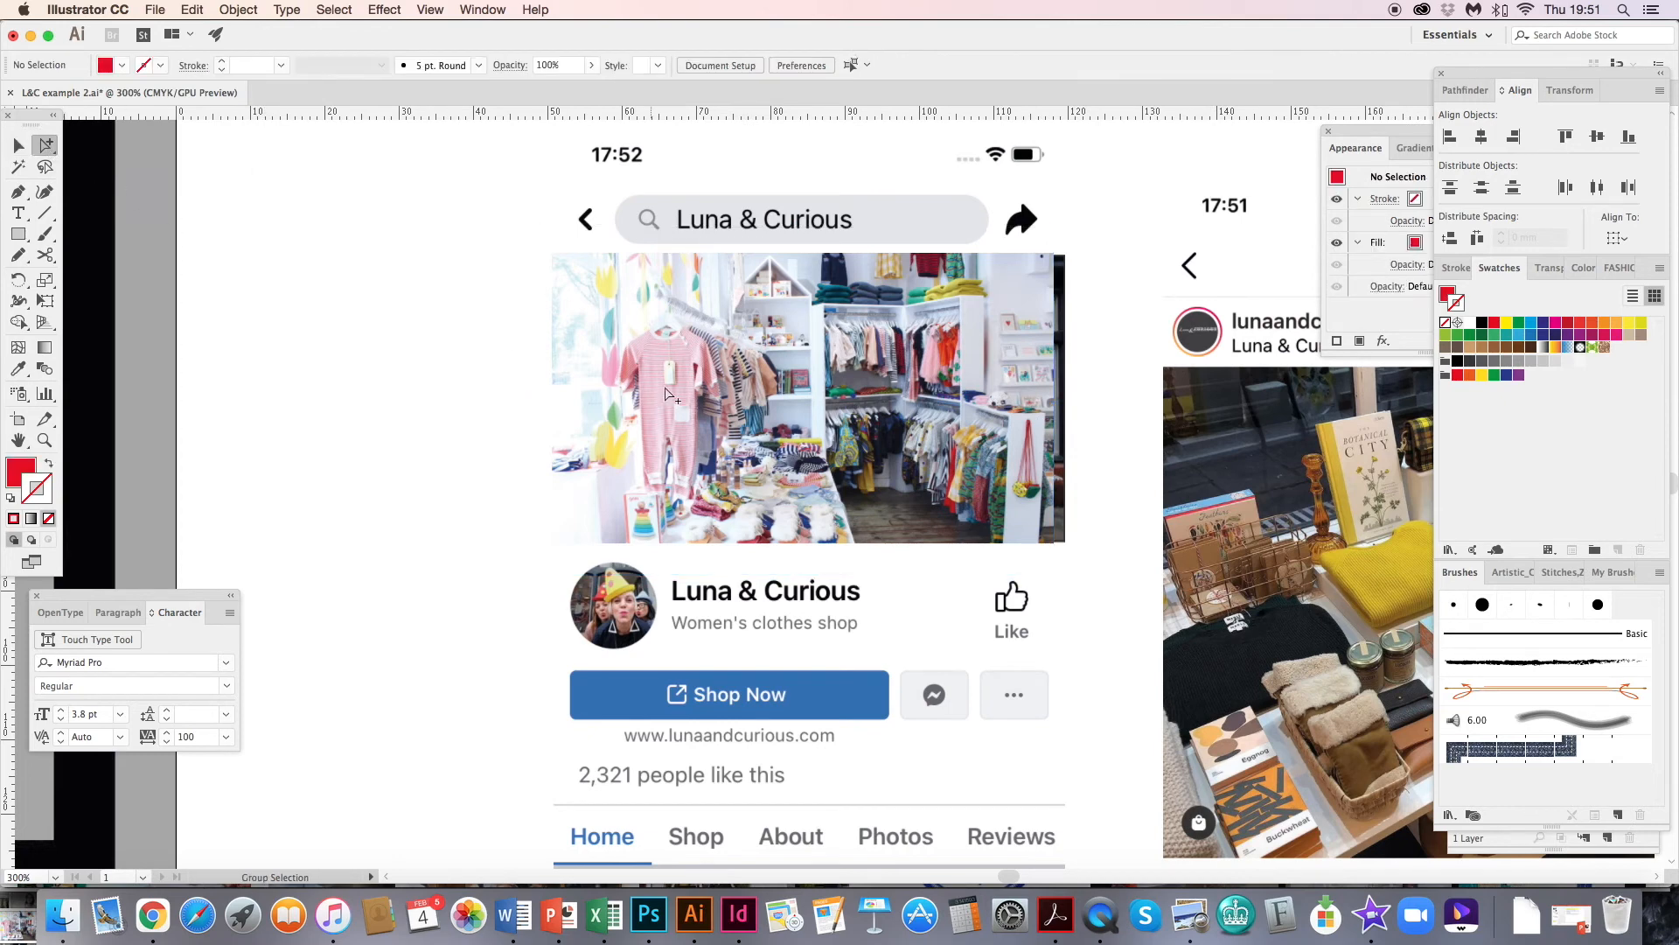
left_click_drag(669, 395, 601, 459)
left_click(404, 480)
key("space")
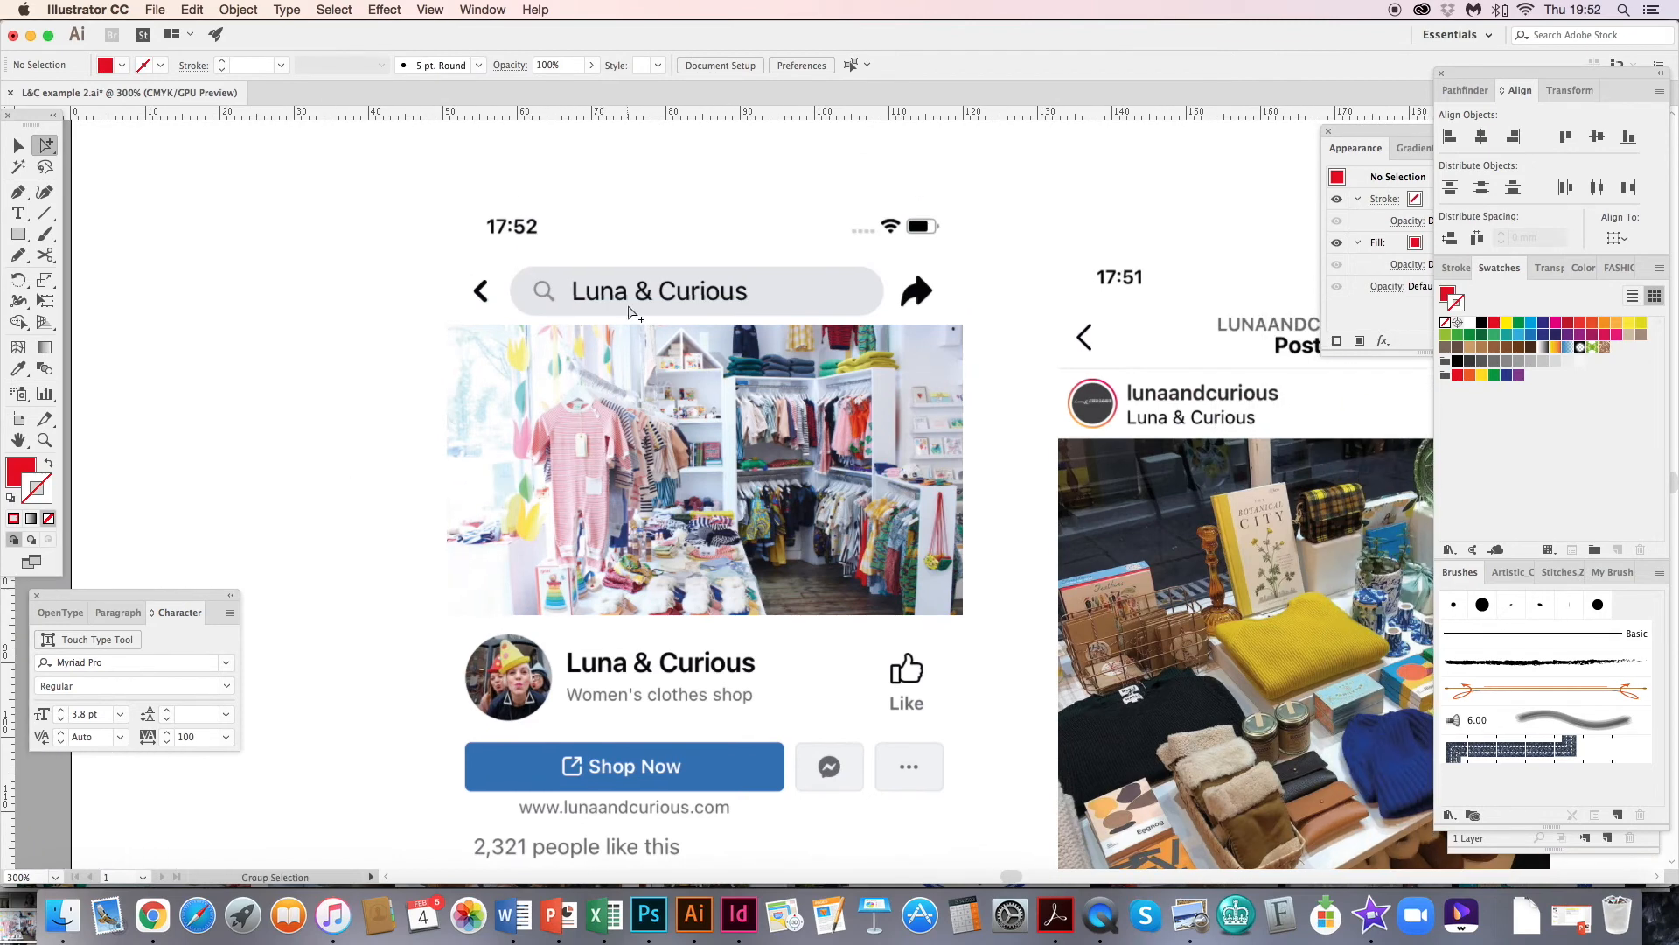
- Try cropping the Facebook screen grab to 133.05 mm high, cutting off the area above the cover photo, and undo the crop
left_click(638, 296)
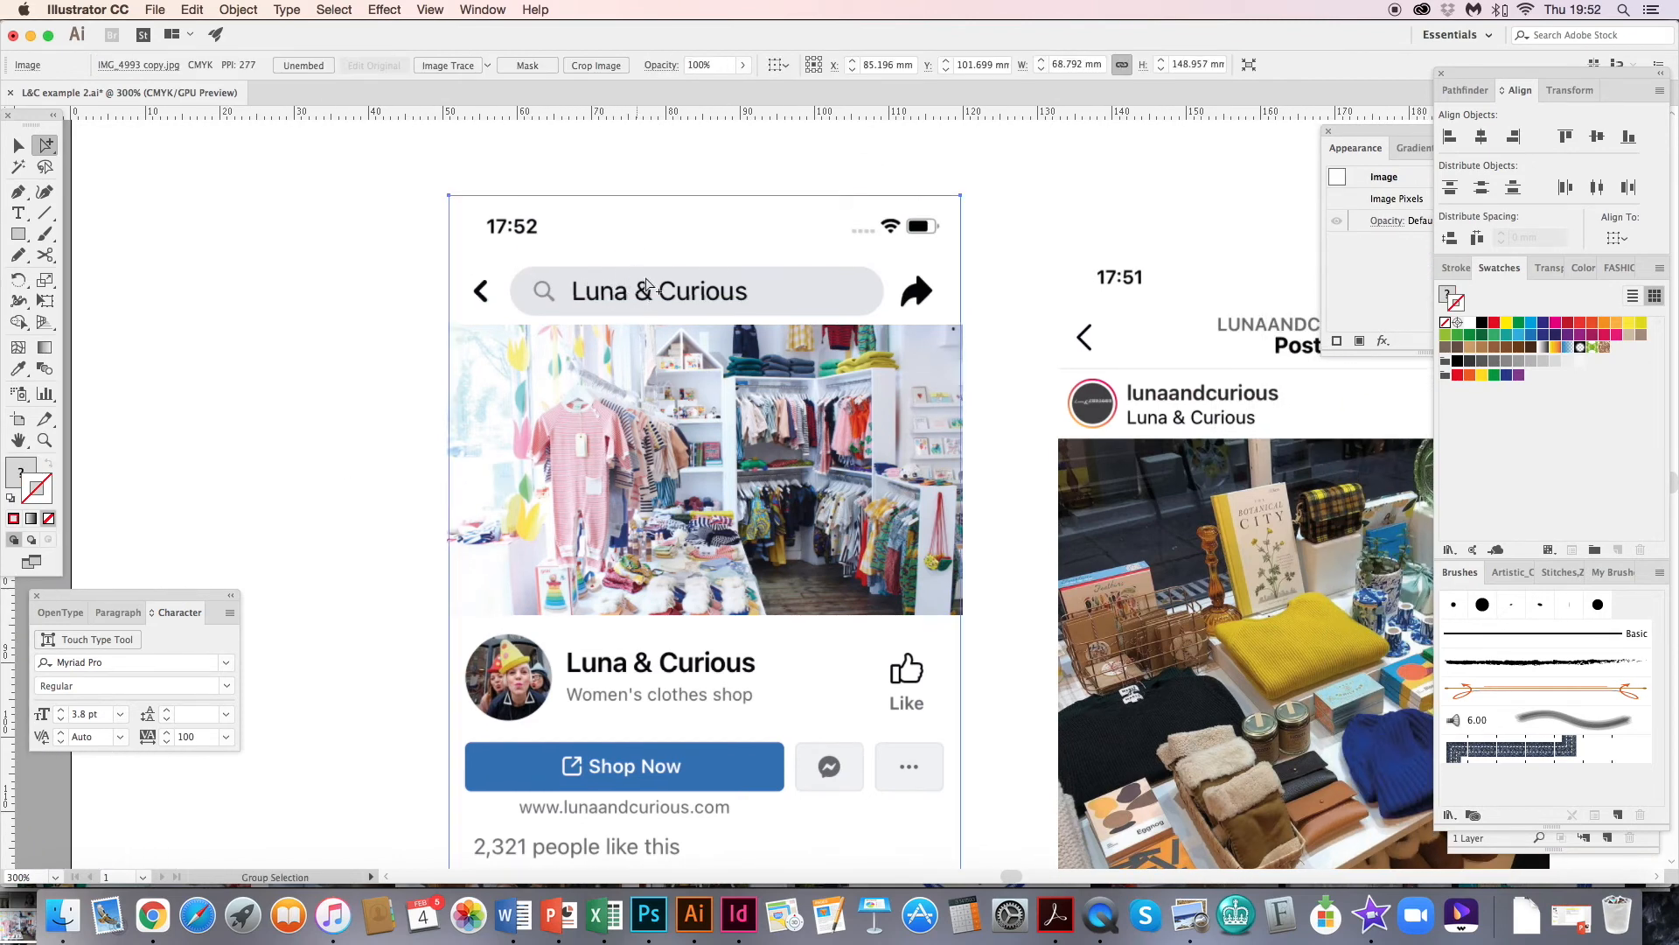
left_click(595, 65)
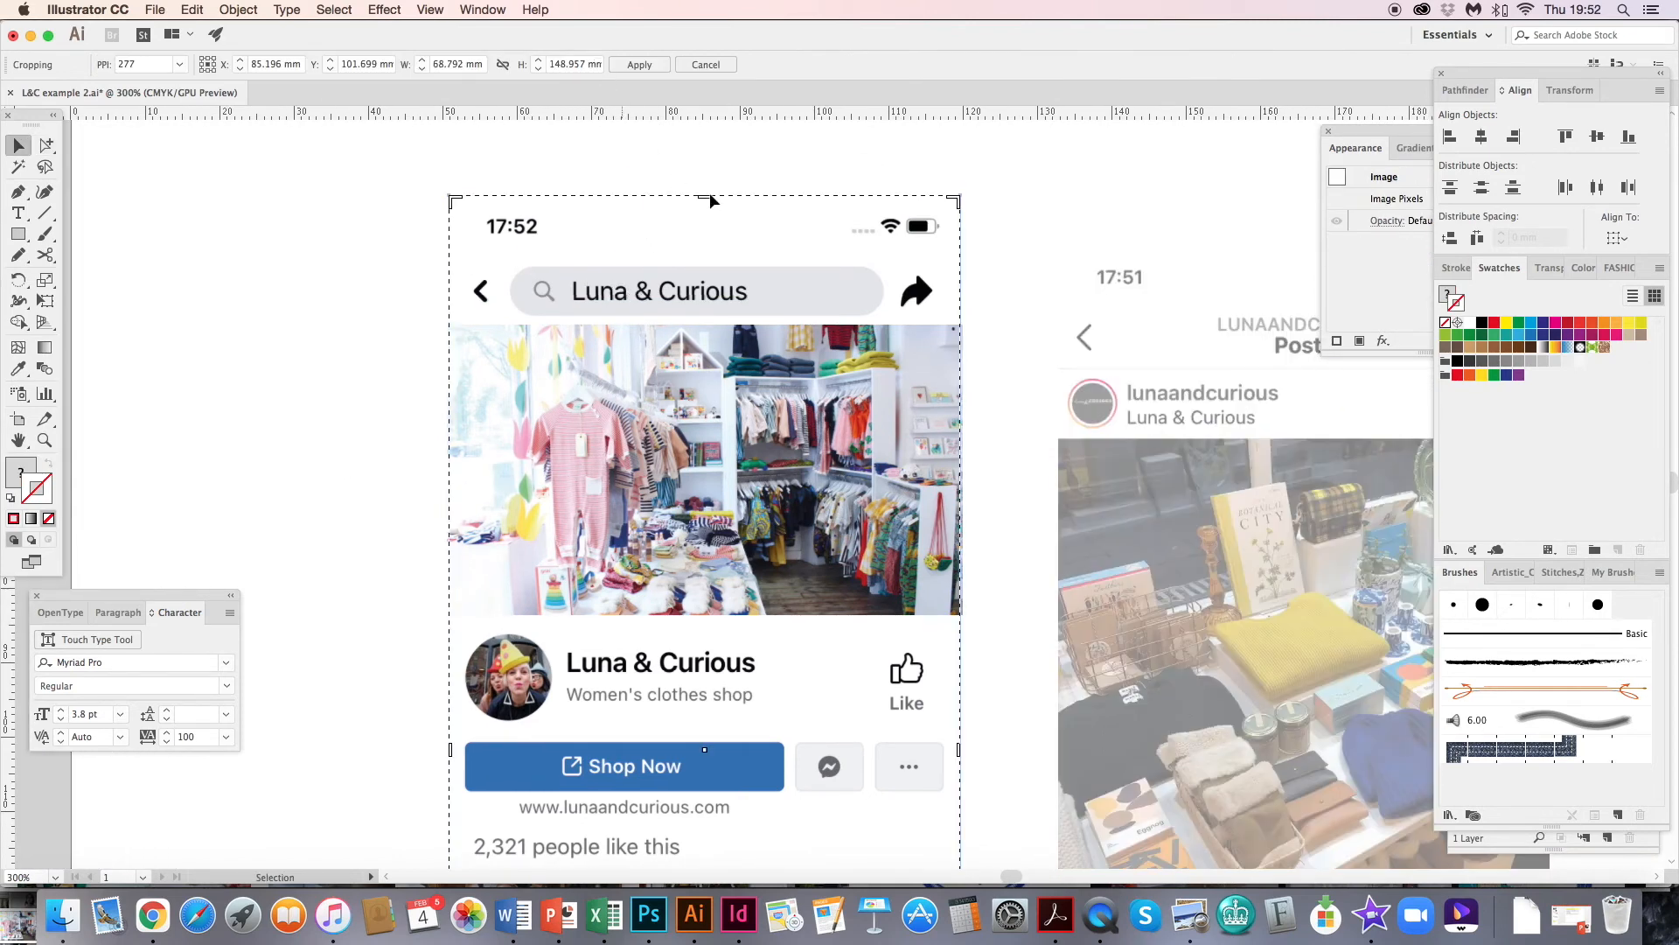
left_click_drag(707, 201, 701, 313)
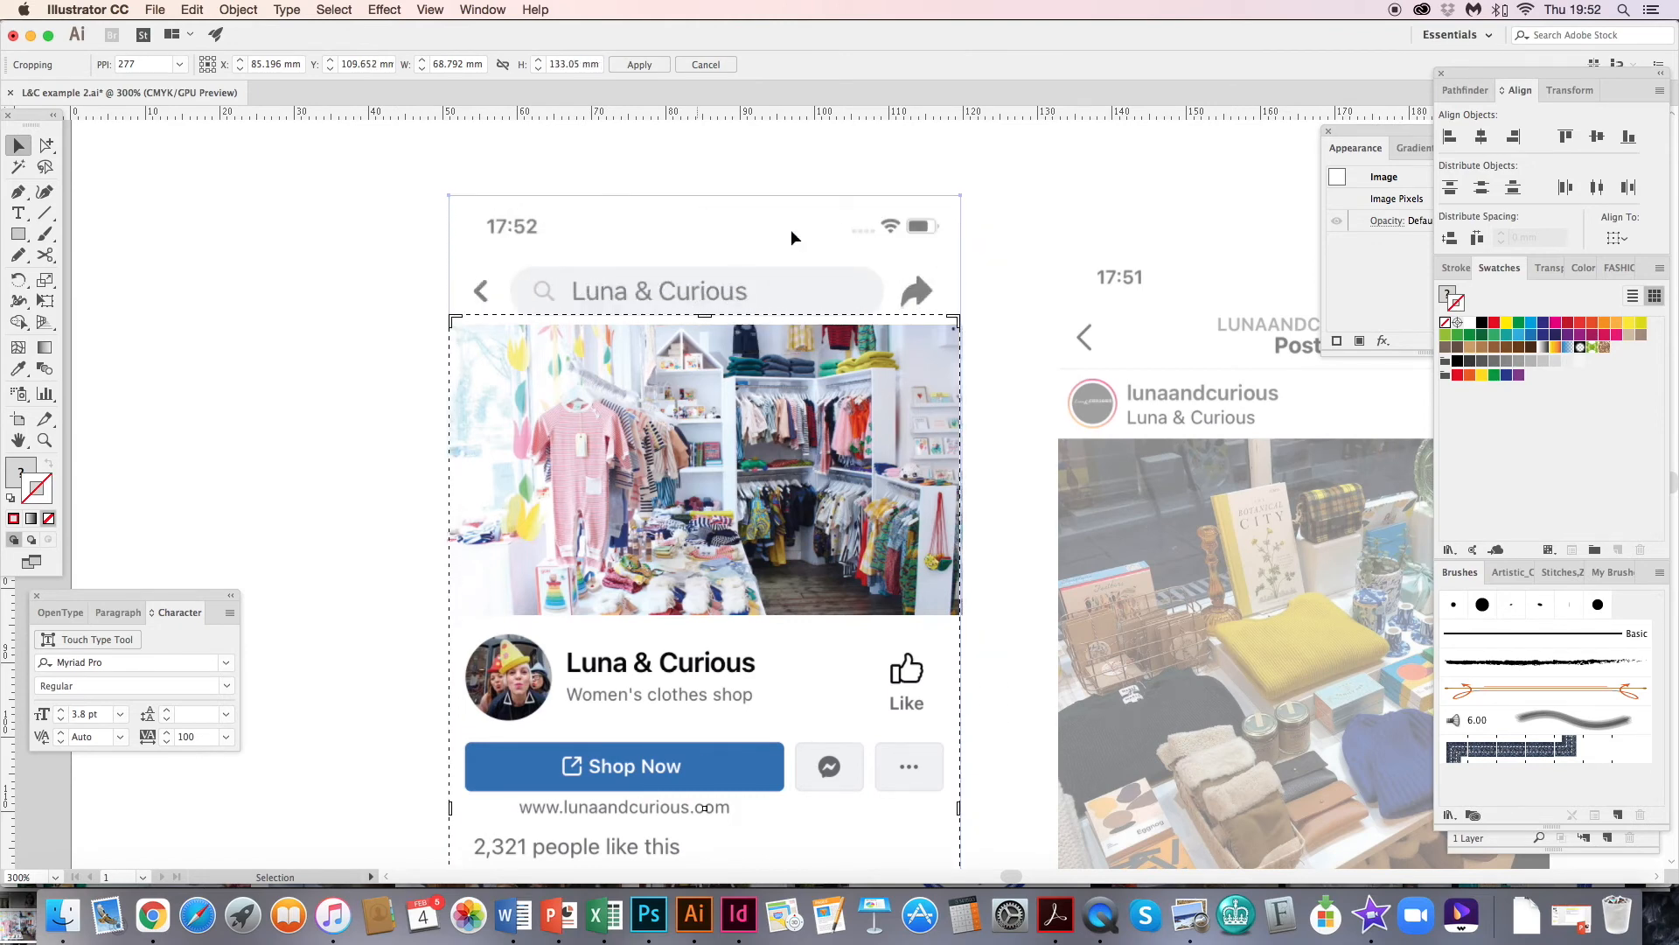
key("Return")
key("super+z")
scroll(341, 490, "down", 4)
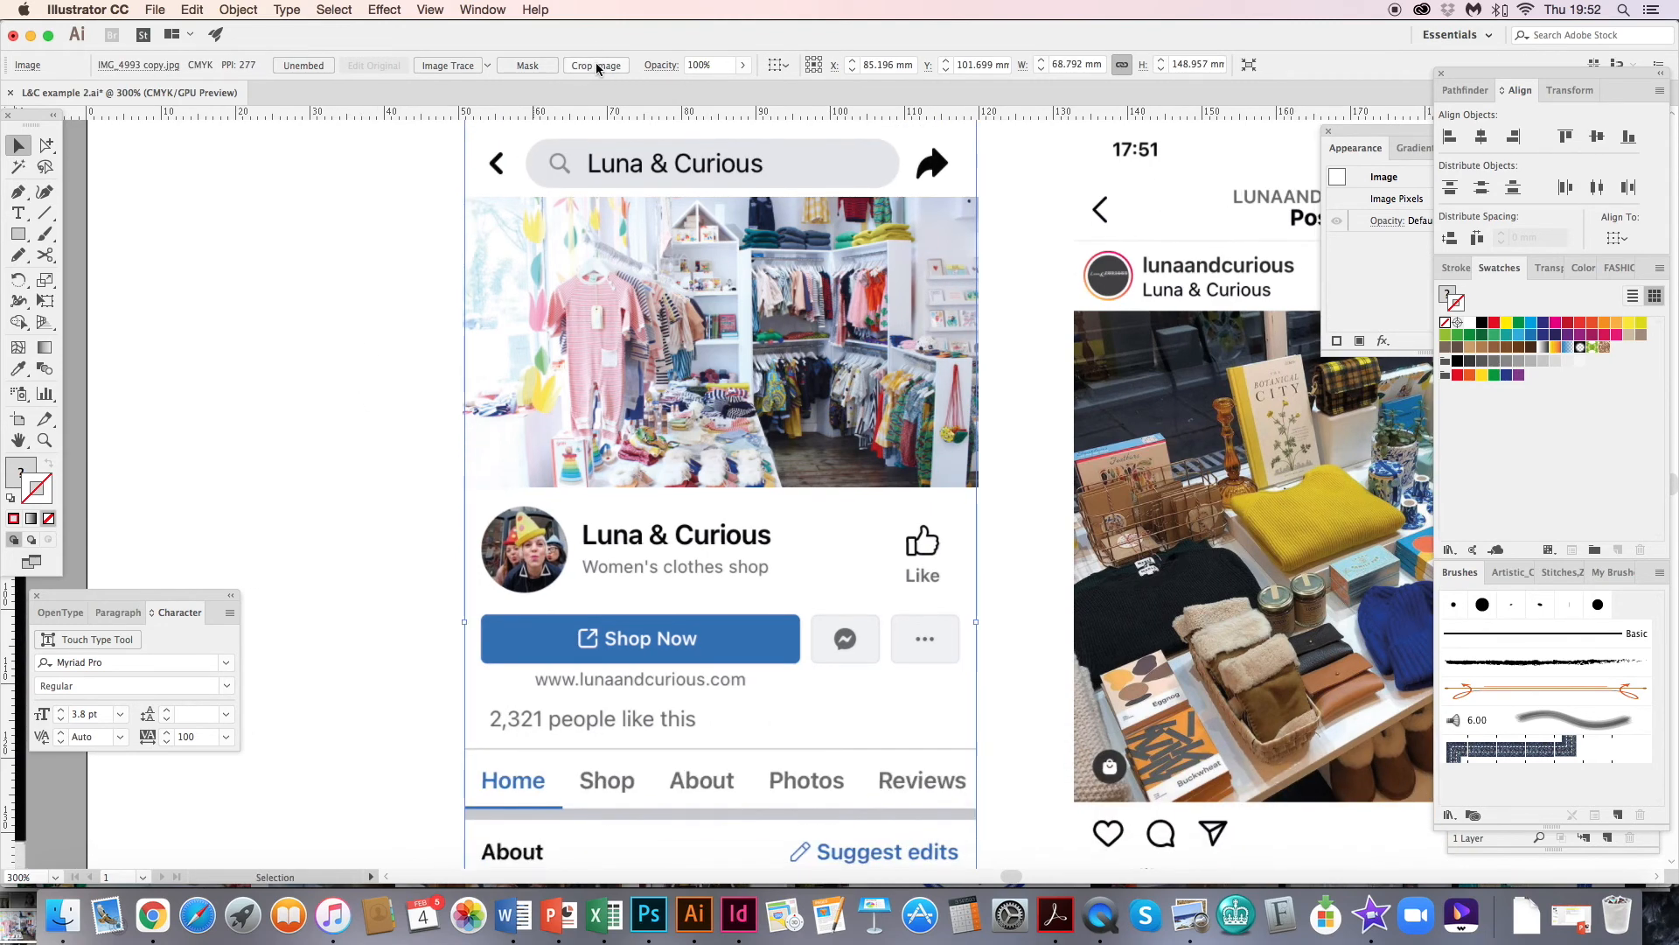
- Try cropping the Facebook screen grab to 66.935 mm wide by trimming its left edge
left_click(597, 67)
left_click_drag(467, 621, 477, 620)
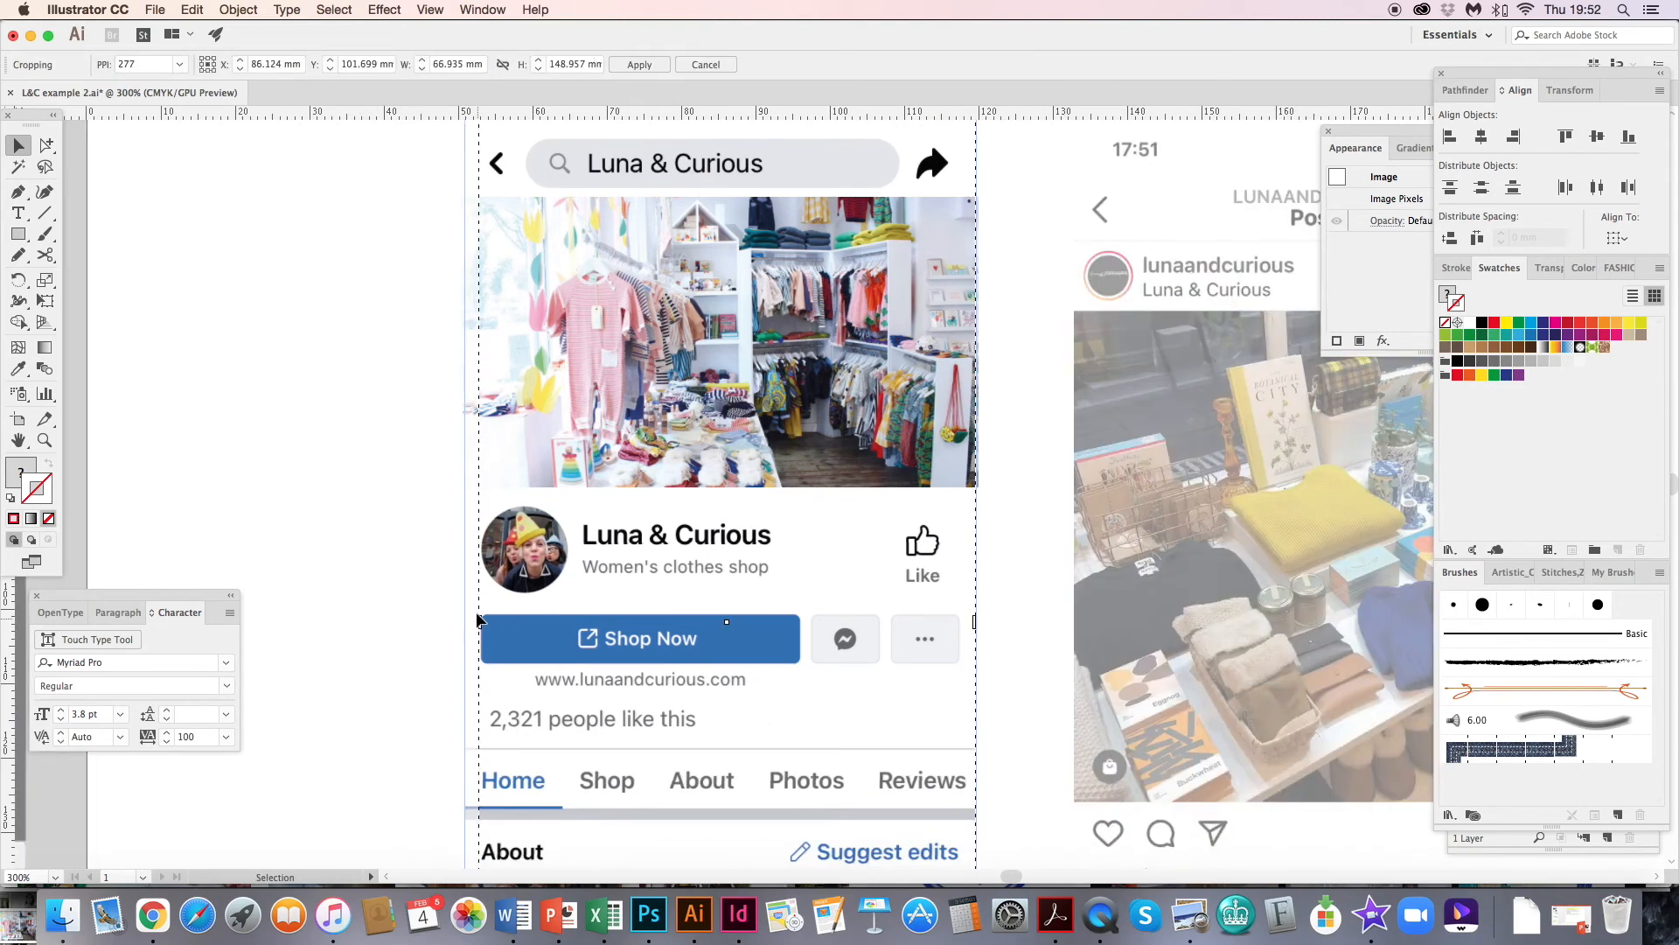
left_click(394, 553)
- Add a "Luna & Curious" text line in Arial and enlarge it directly above the page name on the Facebook screen
left_click_drag(660, 552, 662, 390)
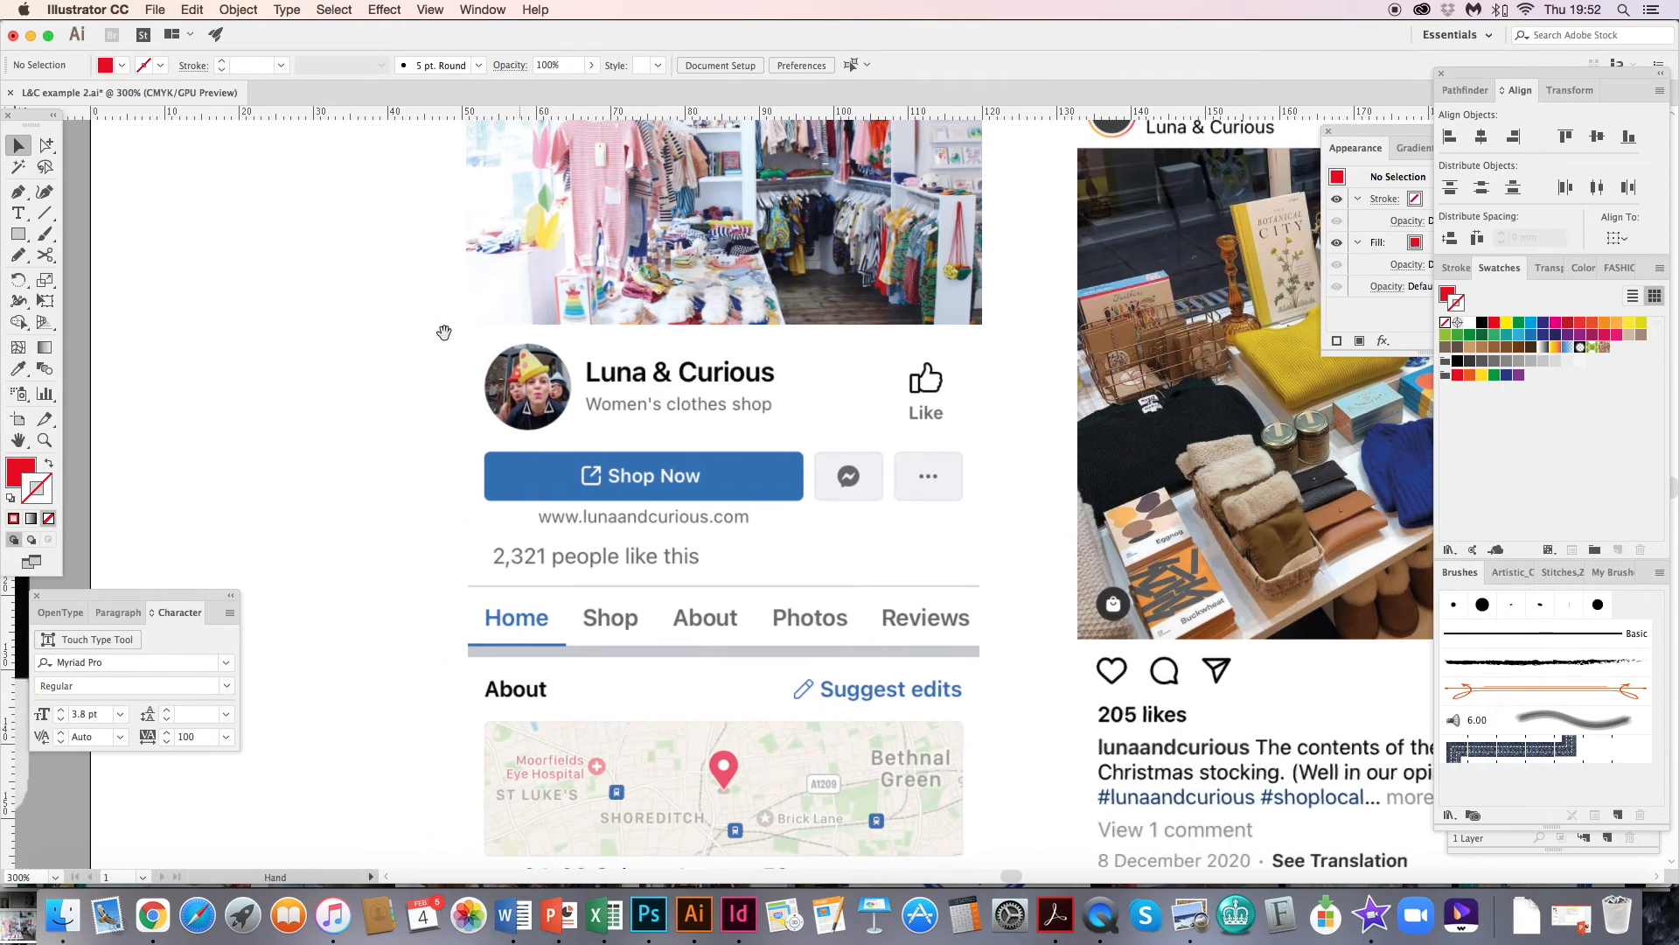
left_click(18, 214)
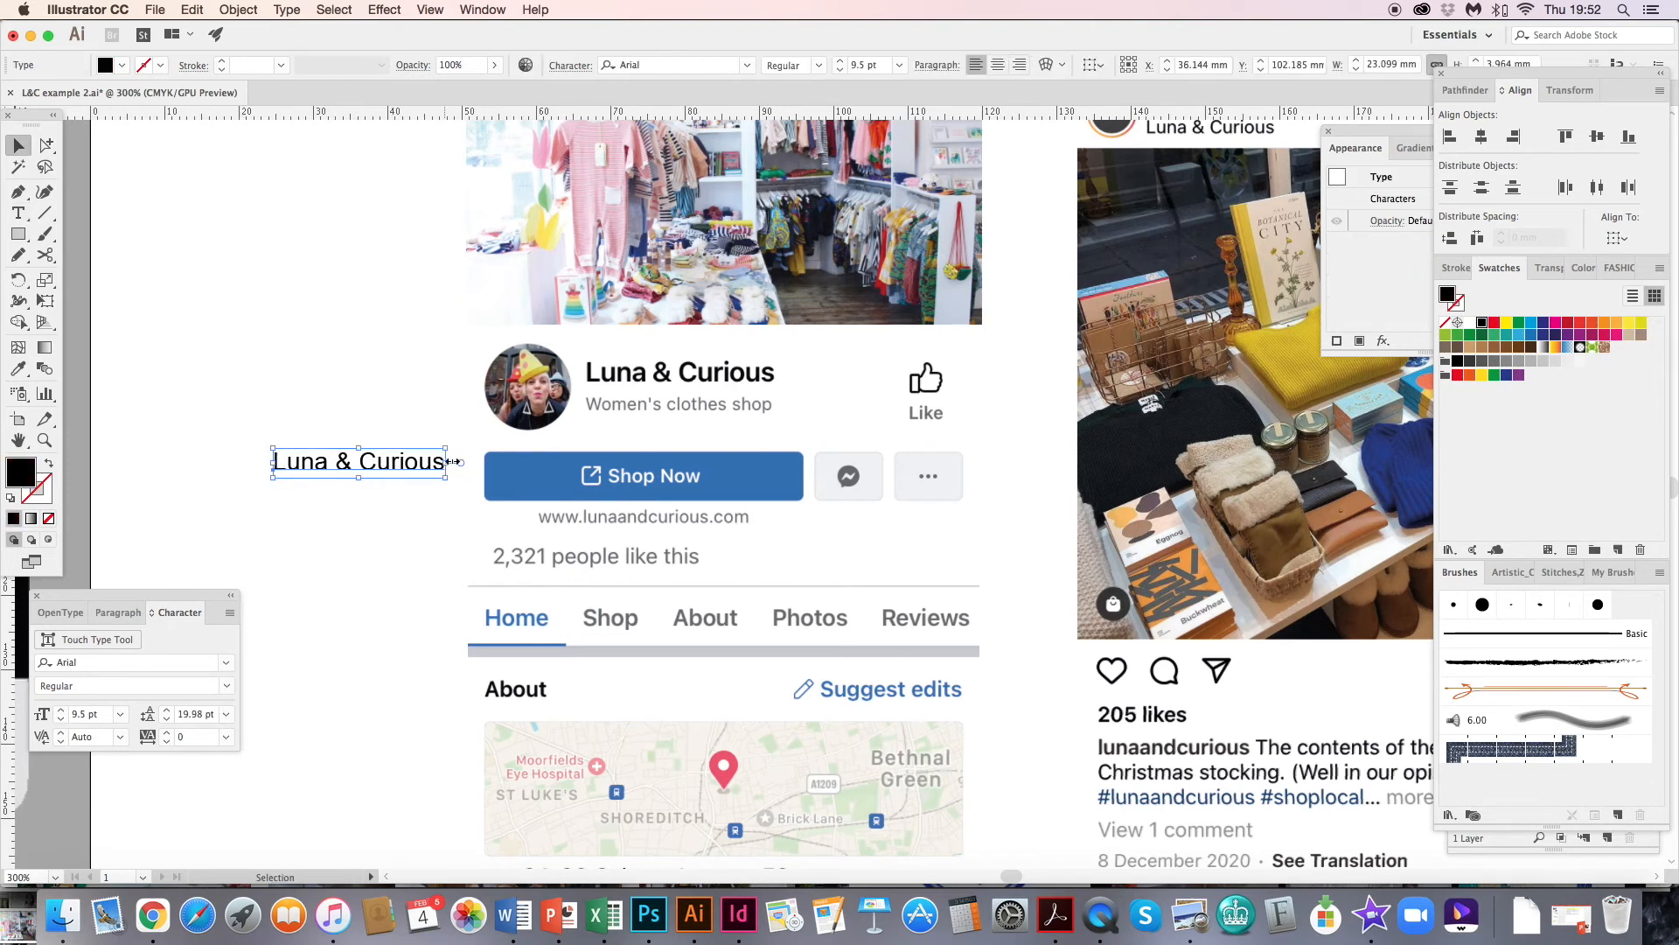
left_click_drag(452, 461, 770, 348)
left_click(283, 435)
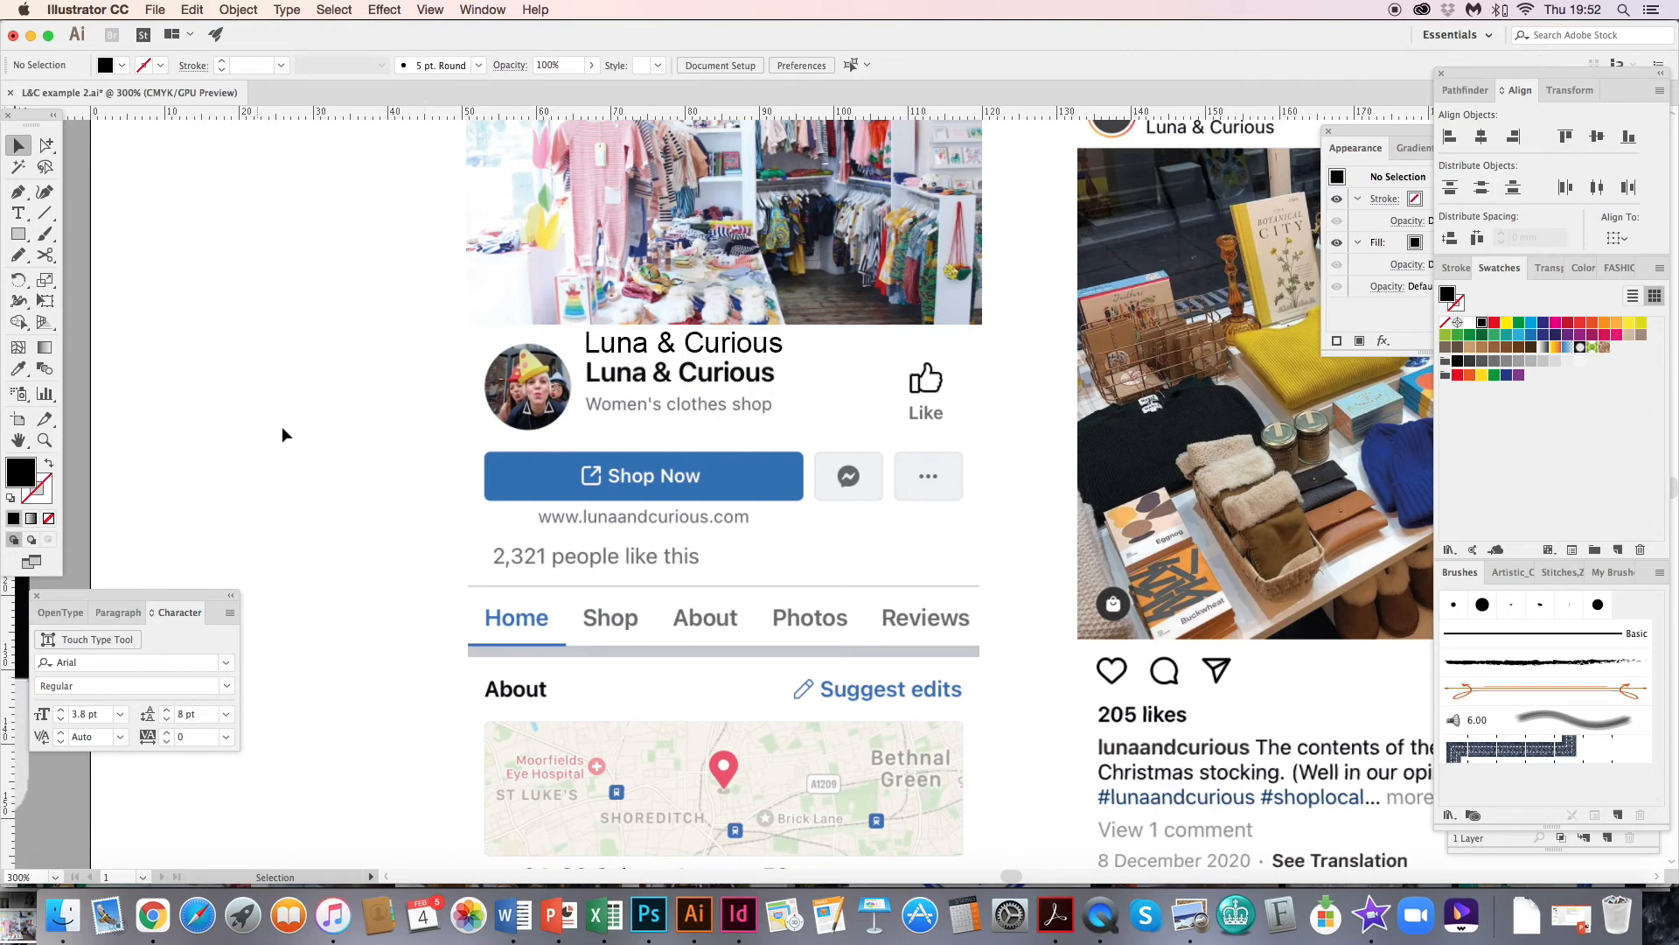
- Match the Arial text's width to the Facebook page name at 10.53 pt and move it off to the side of the page
left_click_drag(651, 381, 636, 328)
left_click(601, 273)
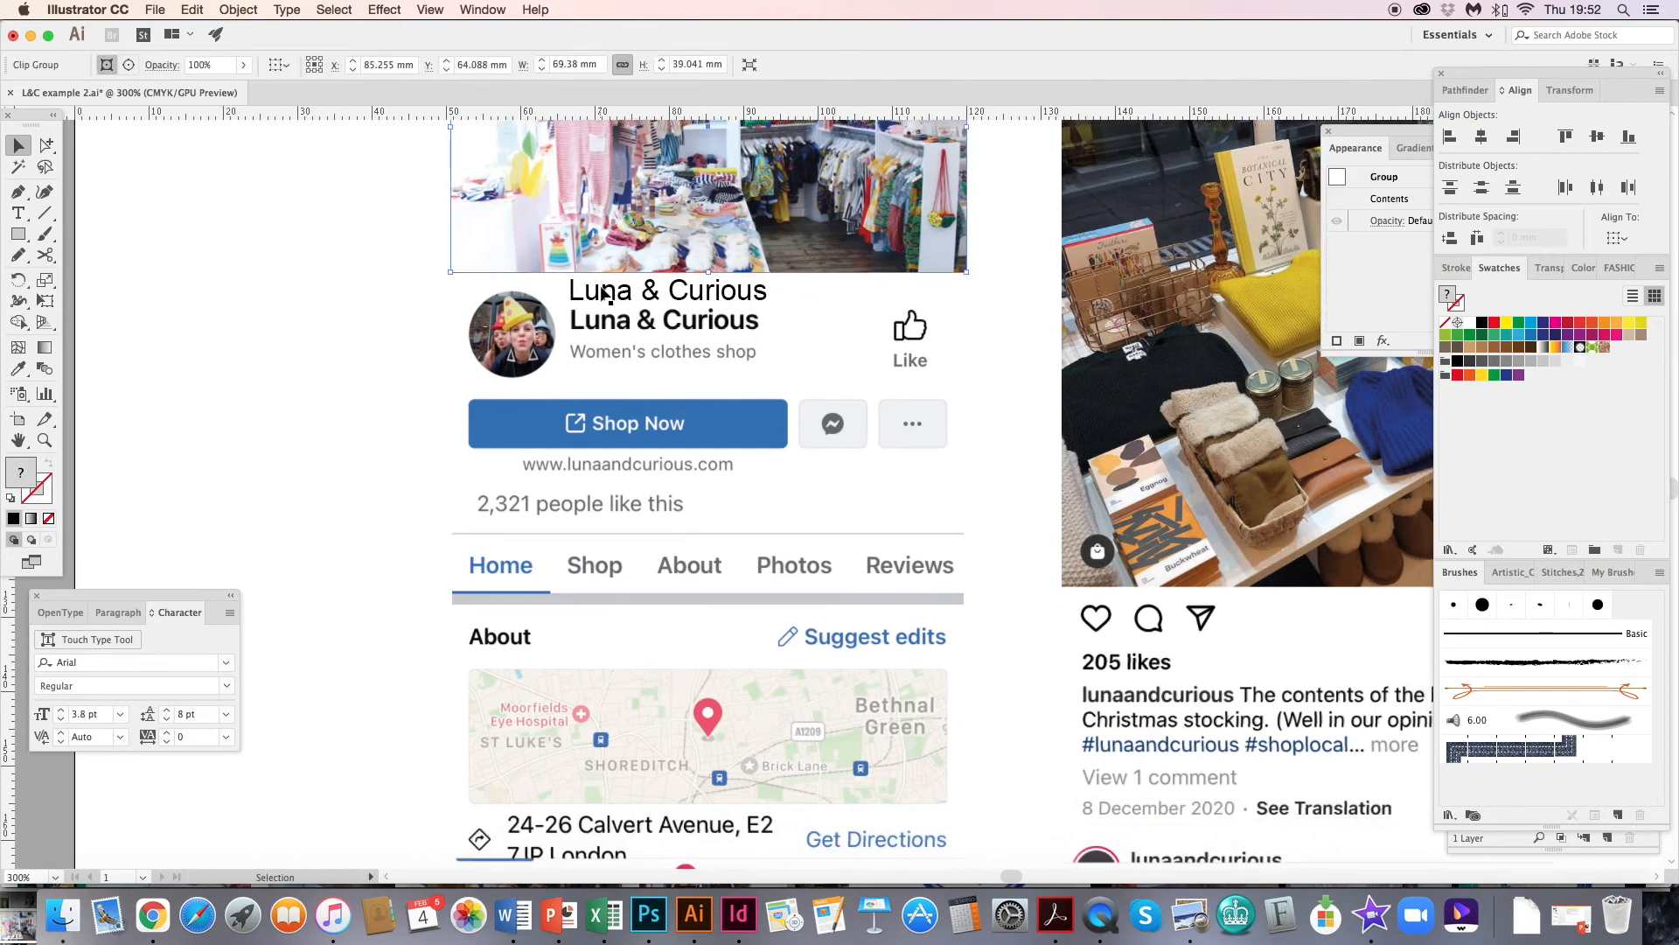
double_click(603, 289)
left_click(18, 146)
left_click_drag(768, 292, 760, 294)
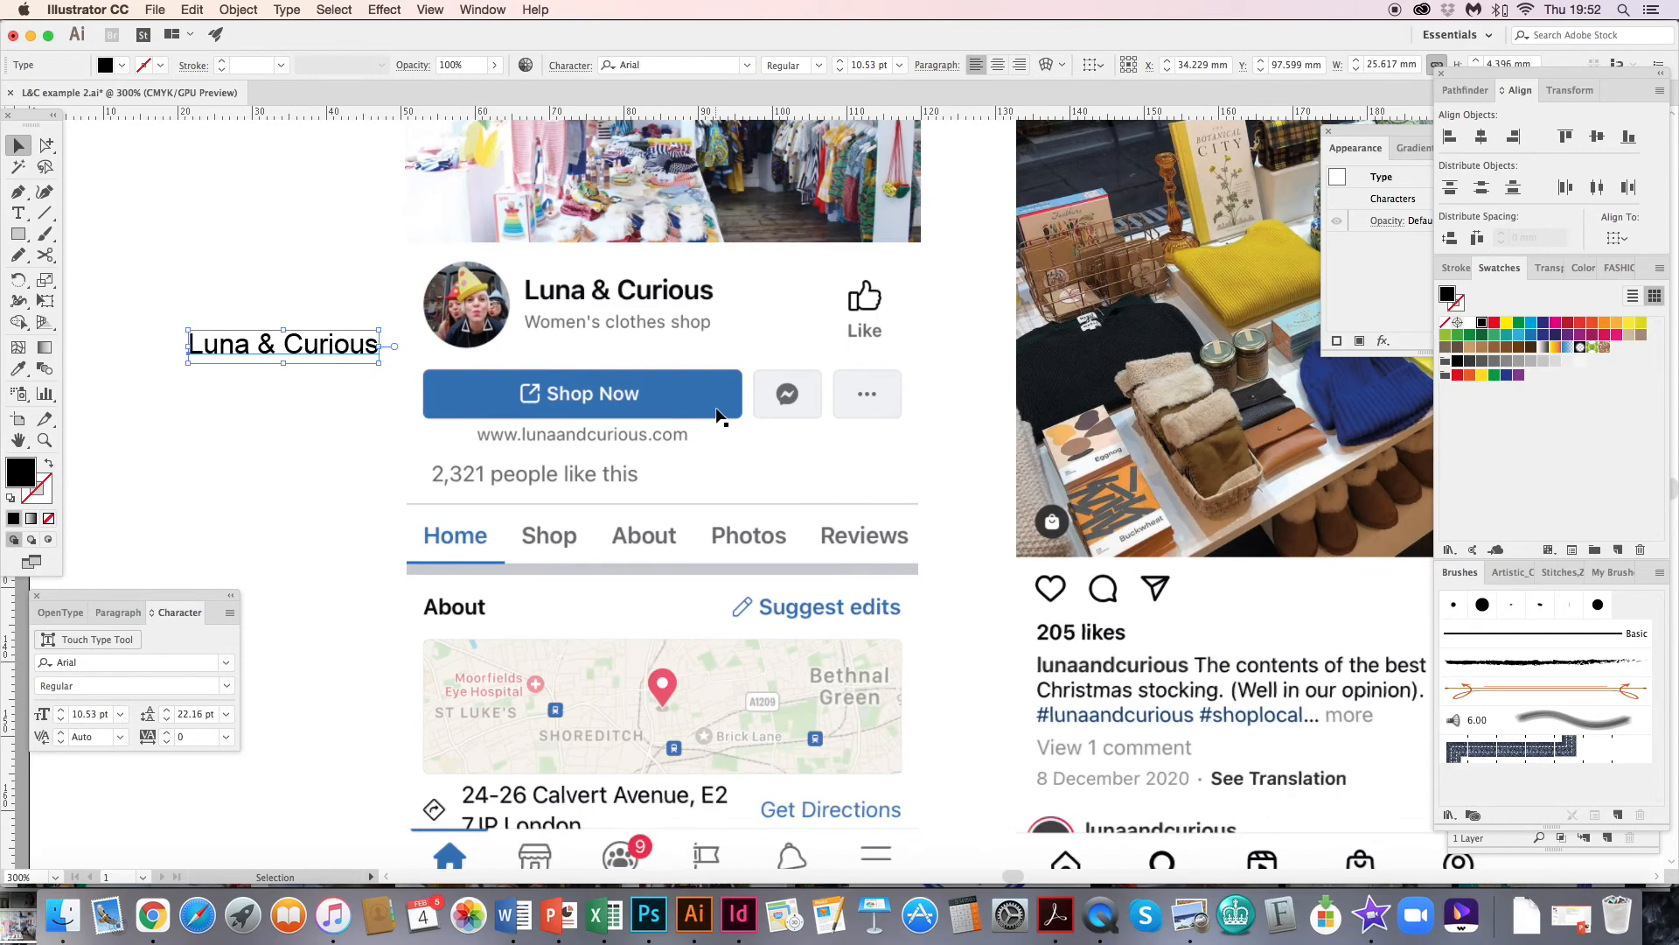
left_click_drag(557, 313, 617, 424)
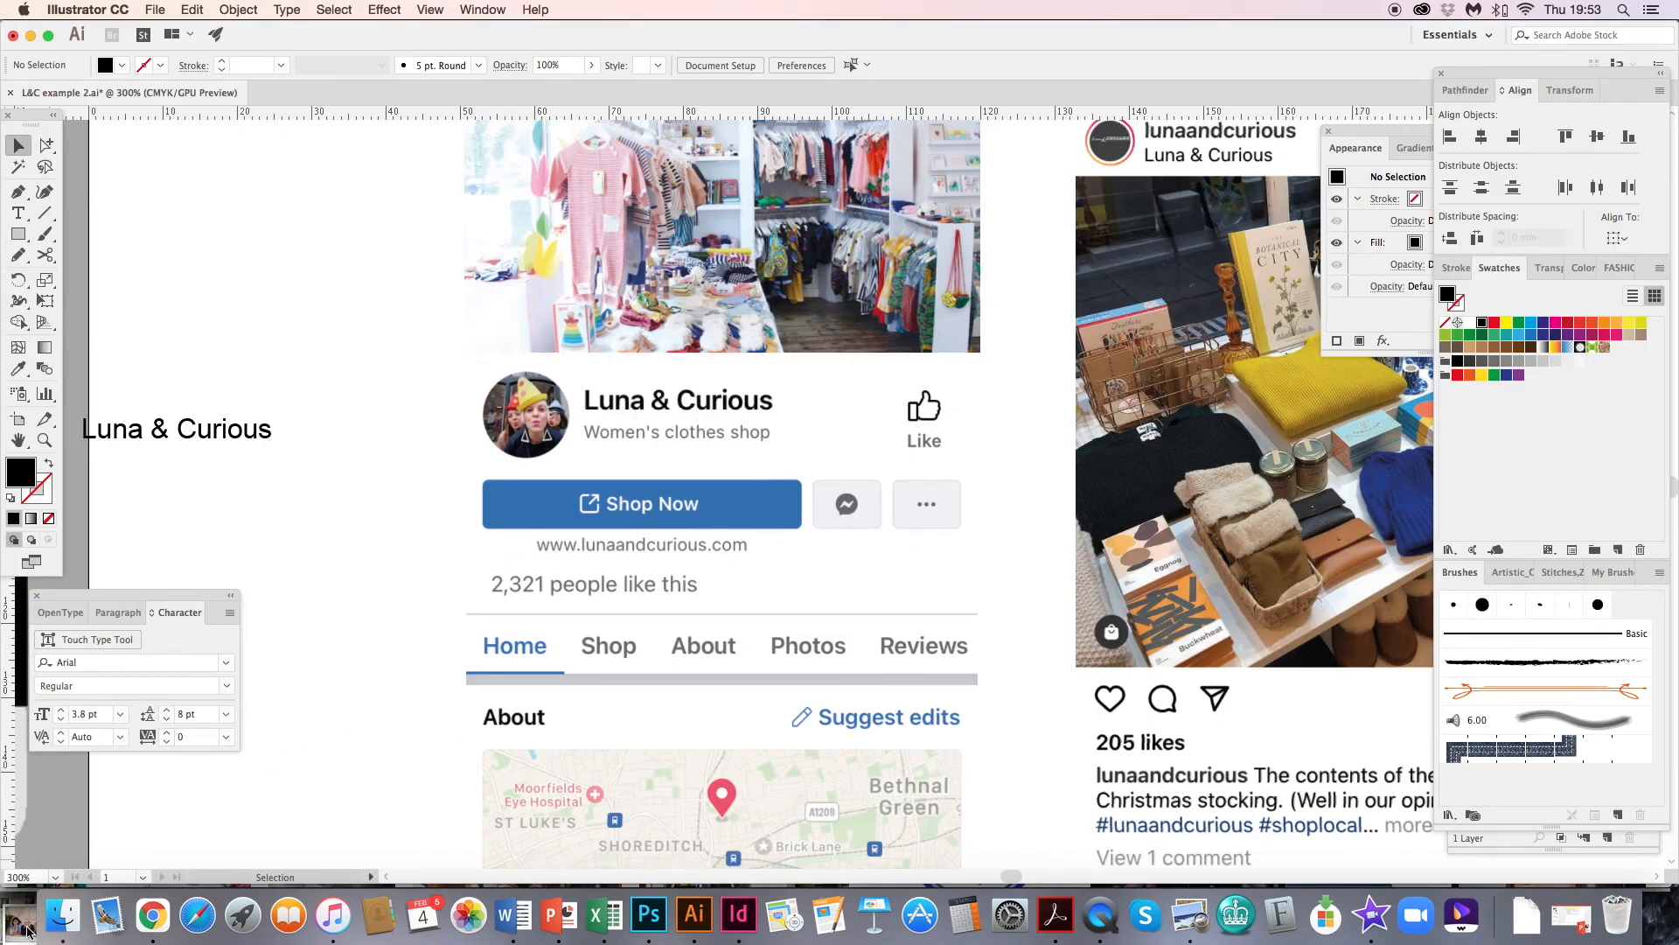
- Place the LunaCurious_Counter photo in the Illustrator document and scale it down to about 76 by 61 mm
left_click_drag(27, 930, 796, 418)
key("super+minus")
key("super+minus")
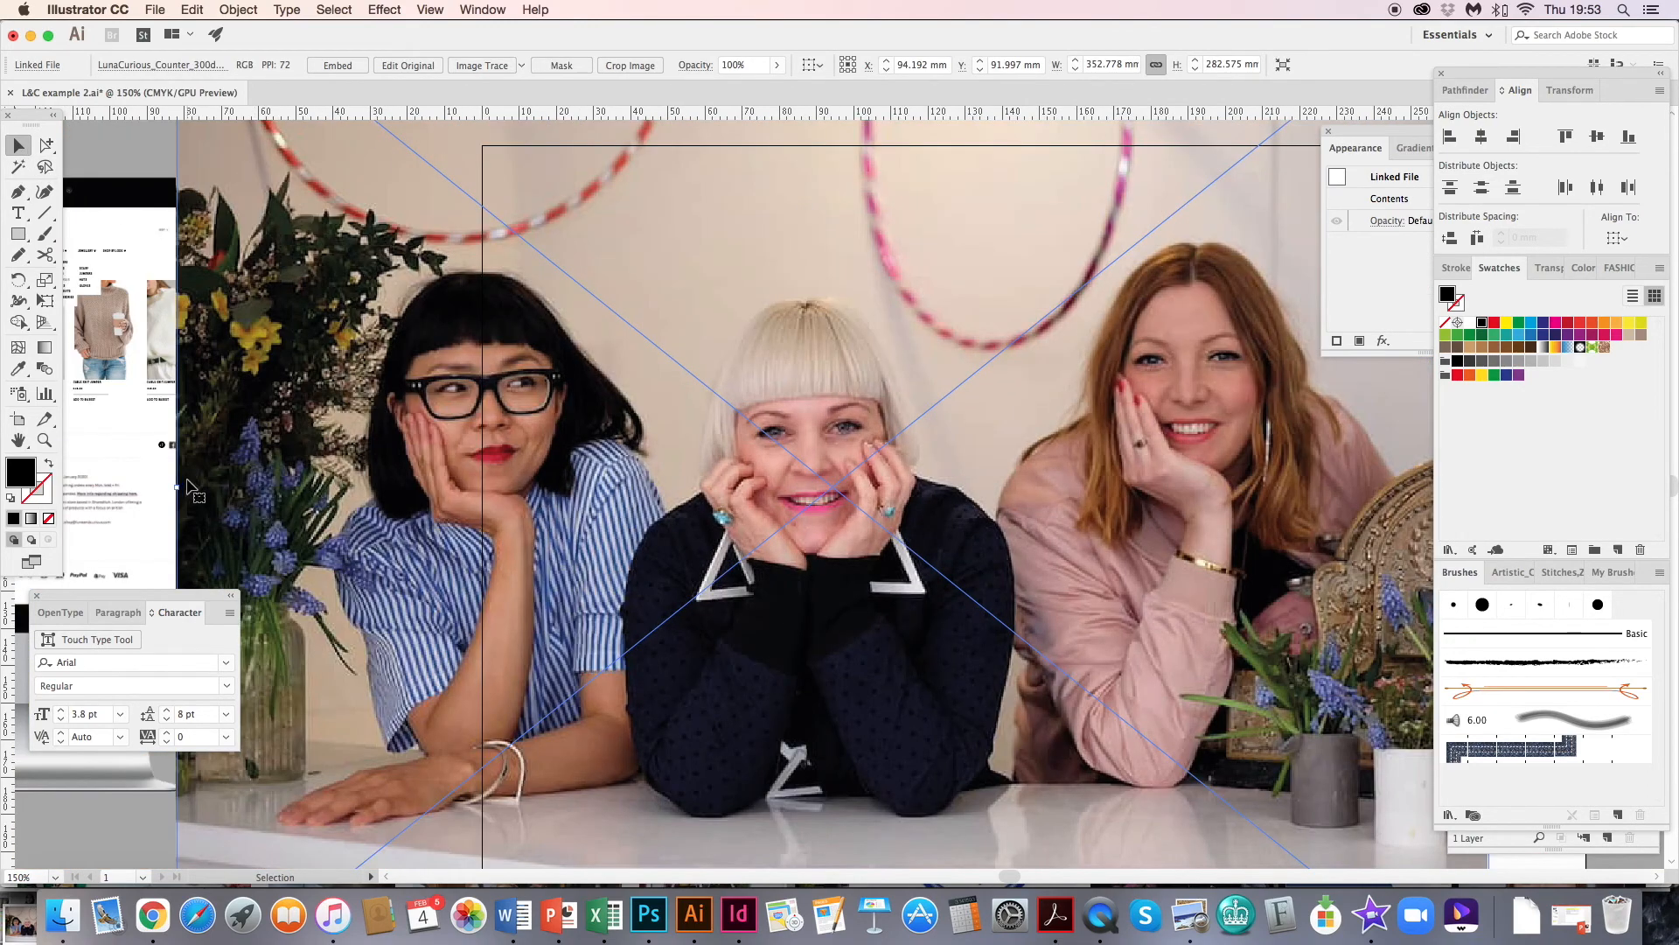
left_click_drag(180, 490, 1204, 489)
left_click_drag(1410, 532, 943, 548)
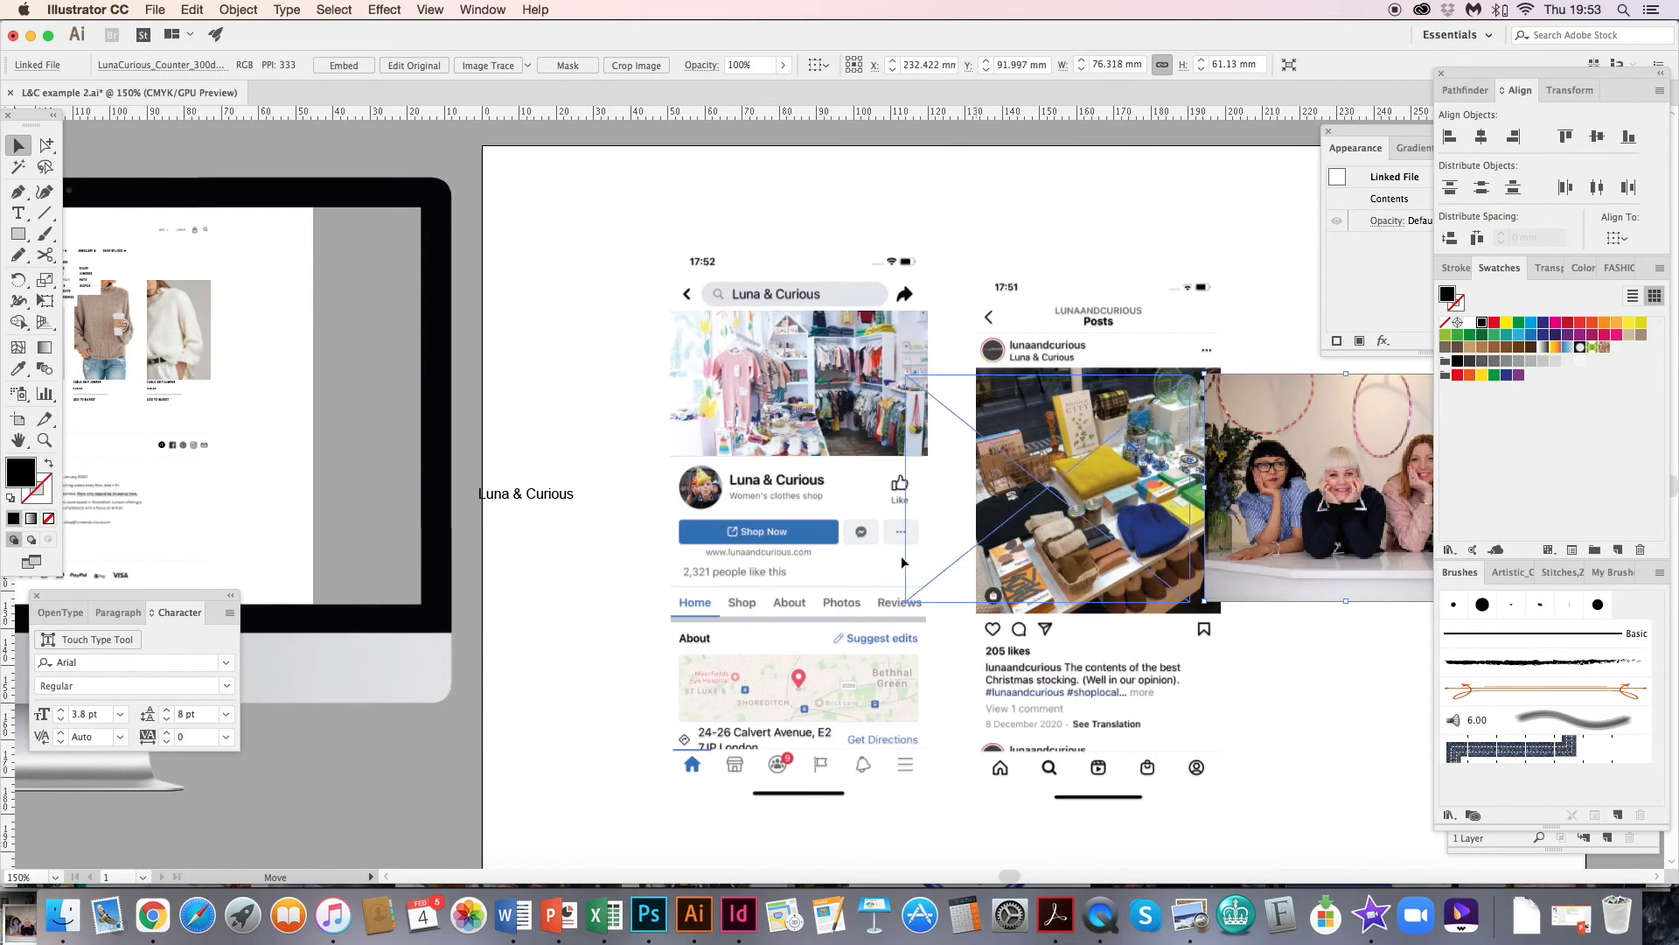
- Embed the counter photo and scale it to about 19.6 by 15.7 mm next to the Facebook profile picture
key("super+equal")
key("super+equal")
key("super+equal")
left_click(344, 66)
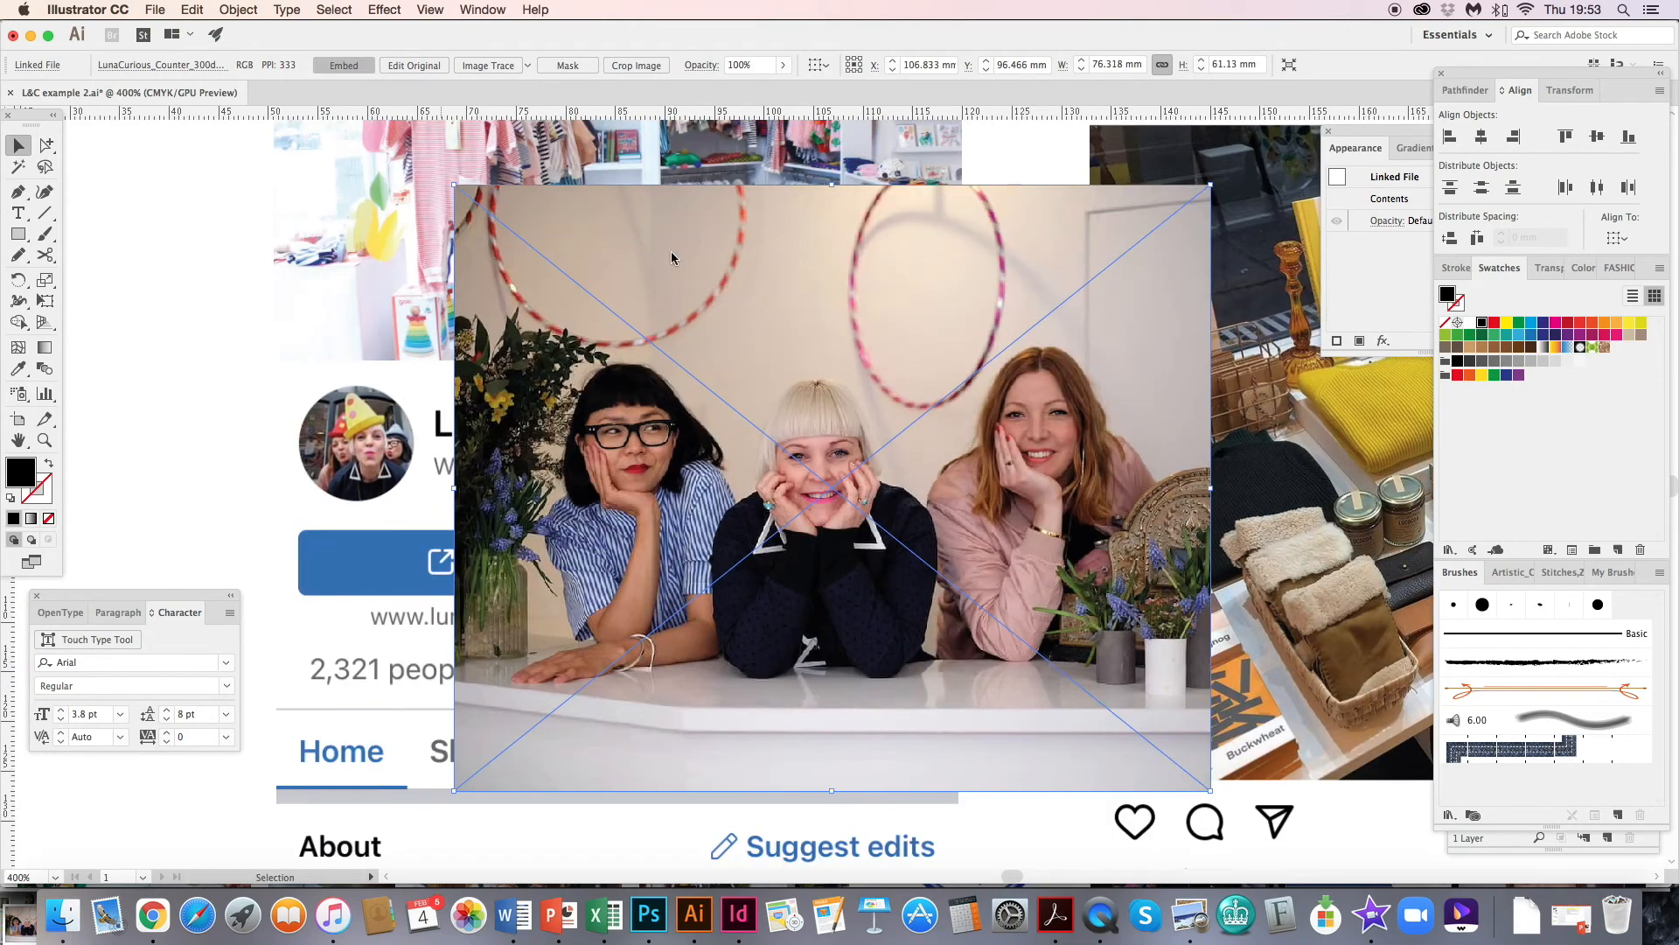
left_click_drag(1210, 516, 565, 427)
- Draw a black circle about 11.8 mm across and position it exactly over the round Facebook profile picture
left_click(24, 236)
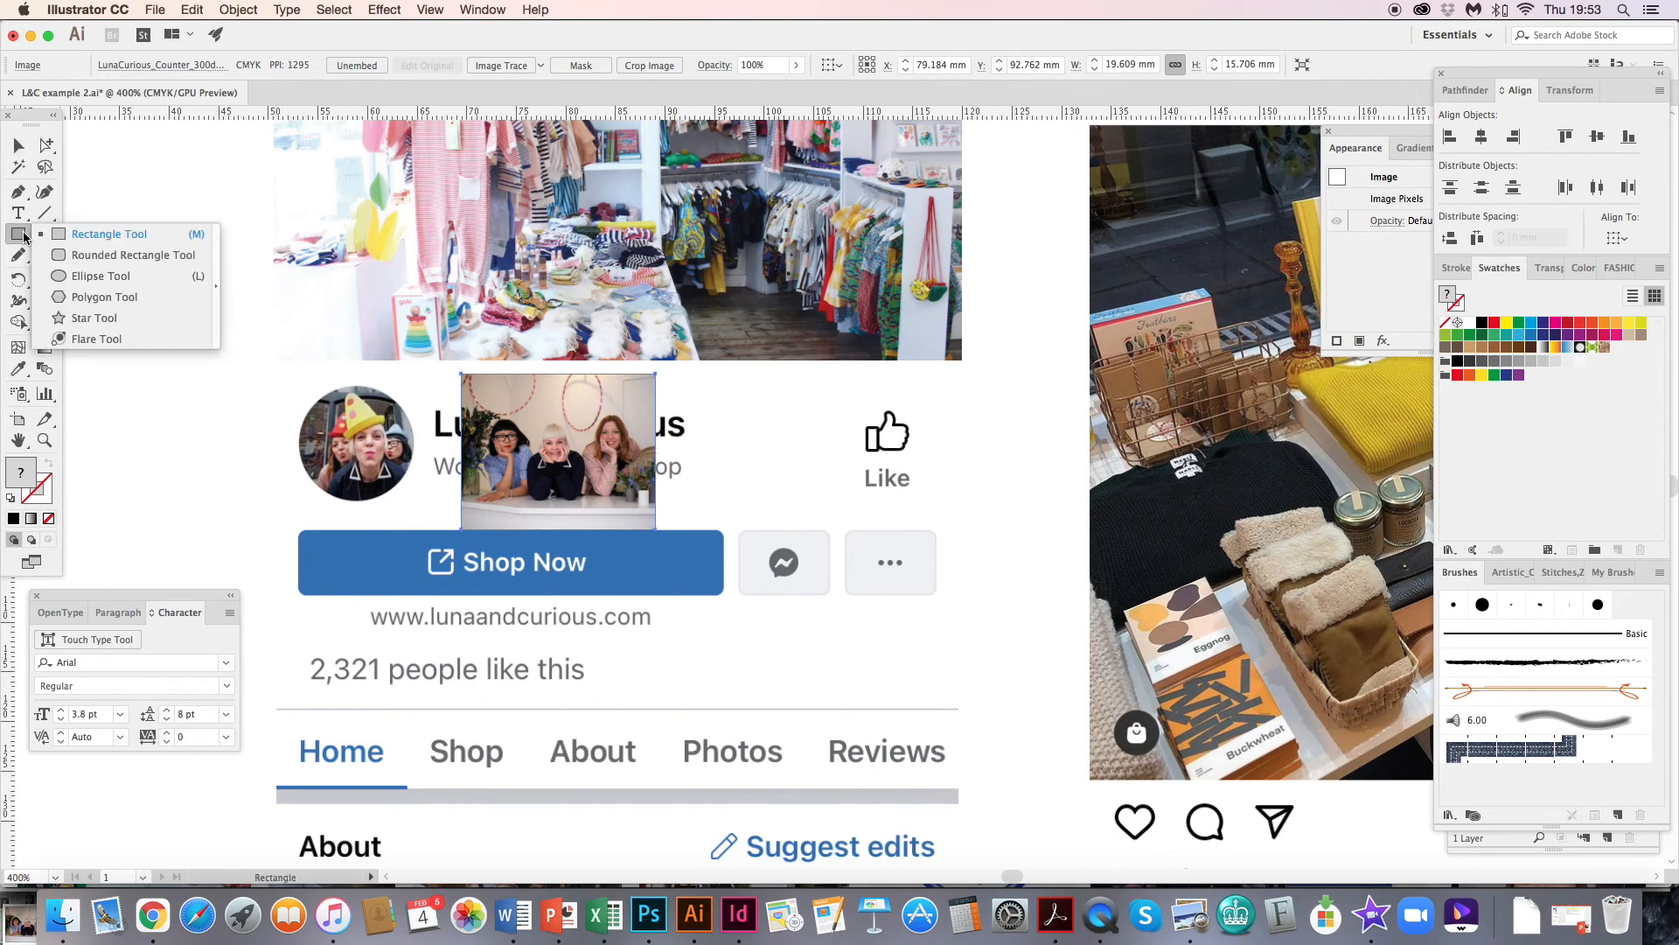
left_click(77, 277)
left_click_drag(106, 255, 221, 375)
key("v")
mouse_move(332, 488)
left_mouse_down()
mouse_move(356, 467)
mouse_move(358, 501)
left_mouse_up()
- Move the counter photo behind the black circle and make a clipping mask from the two
left_click(560, 494)
mouse_move(422, 474)
left_mouse_down()
mouse_move(367, 477)
mouse_move(420, 482)
left_mouse_up()
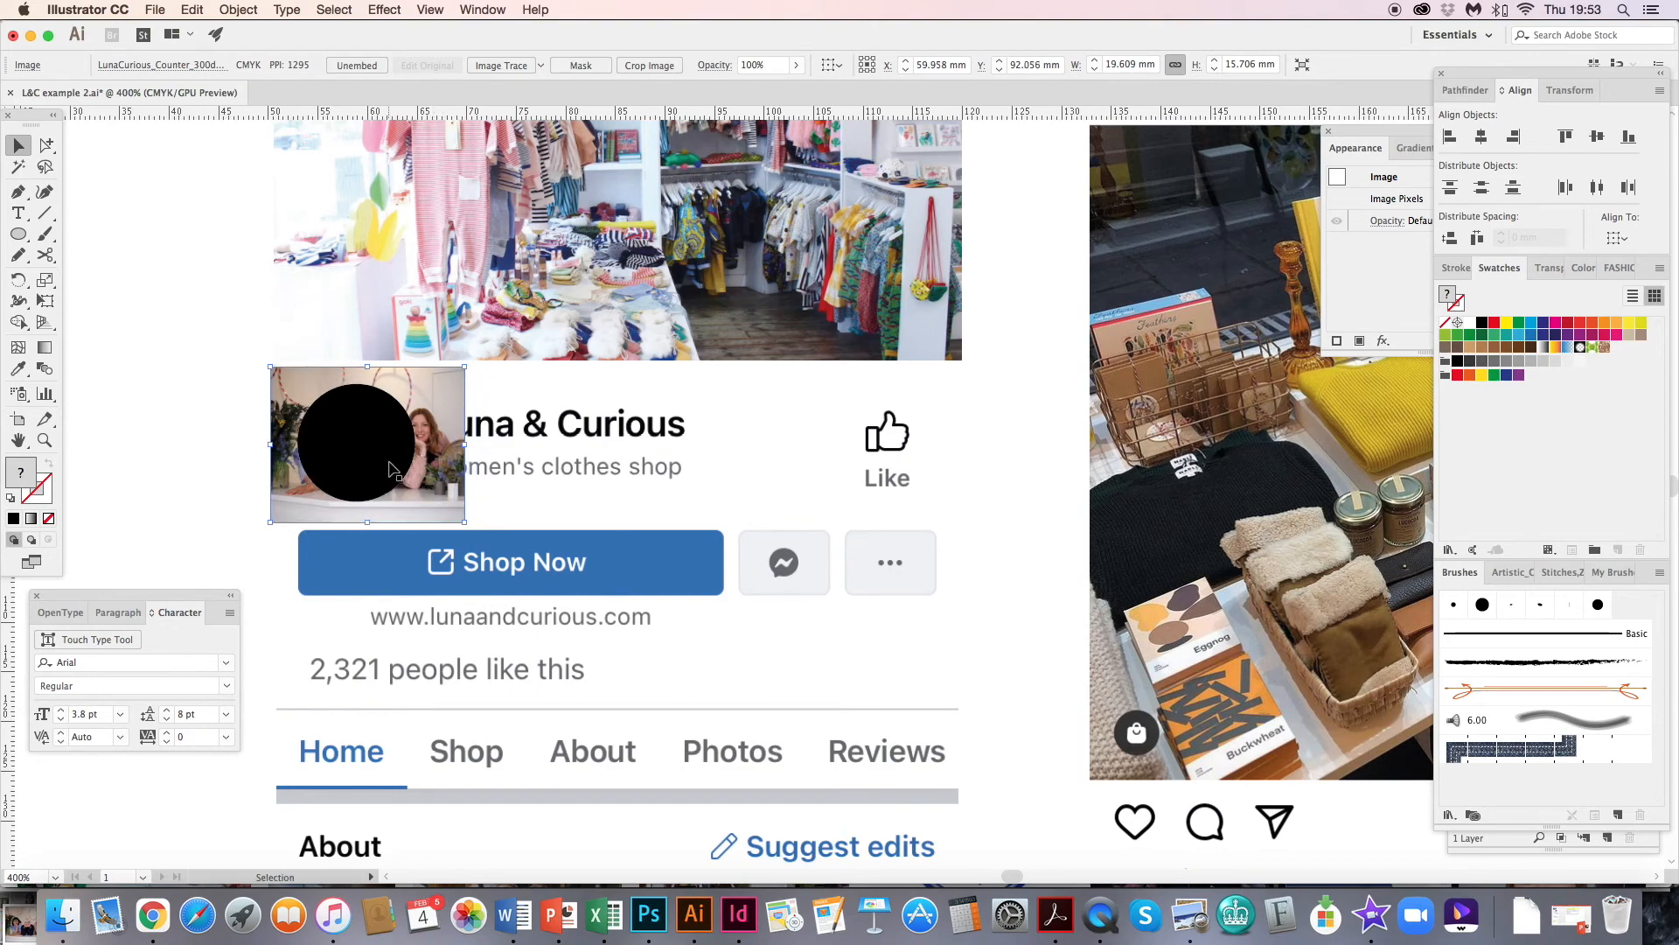
left_click(390, 463)
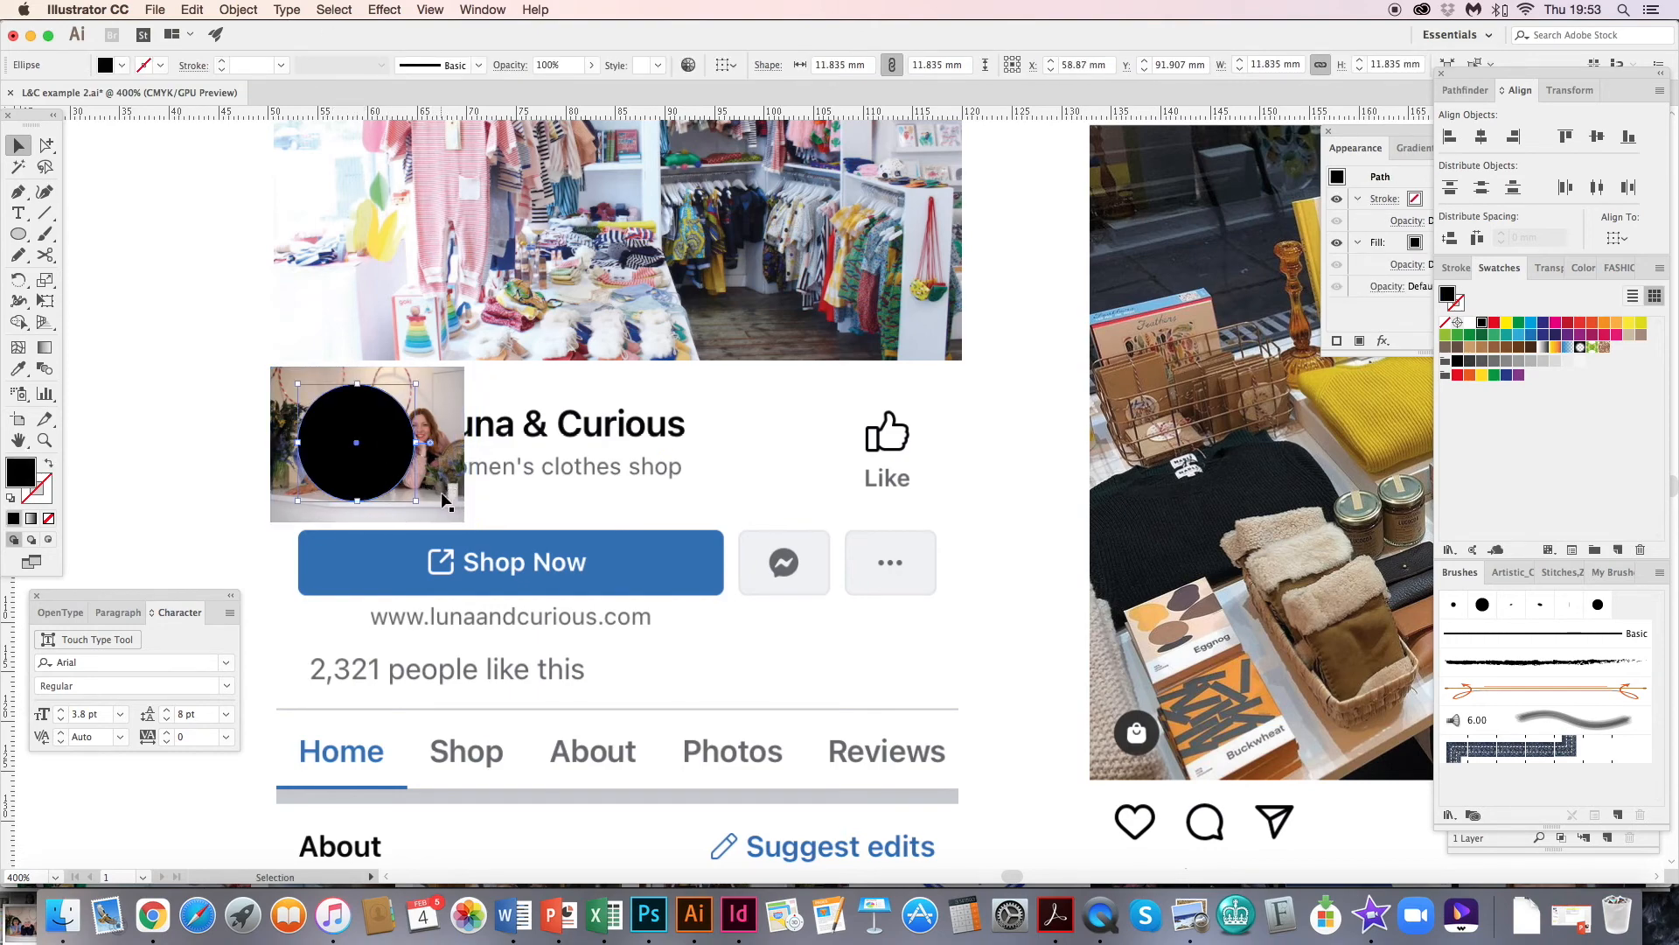
left_click(447, 452, "shift")
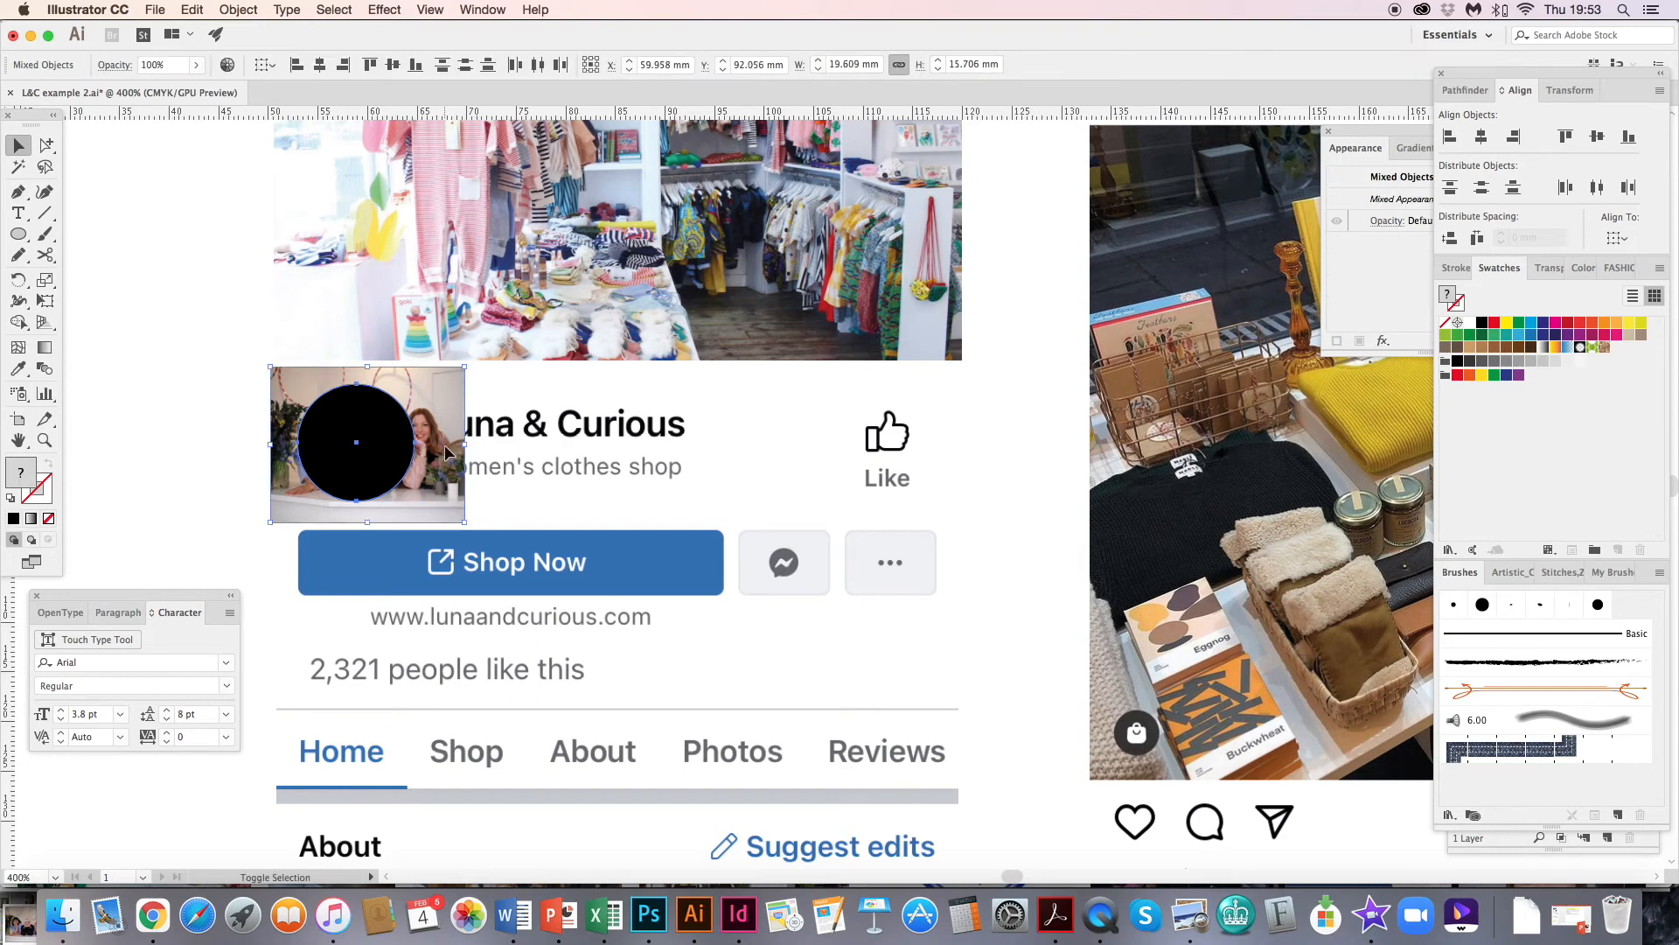
key("super+7")
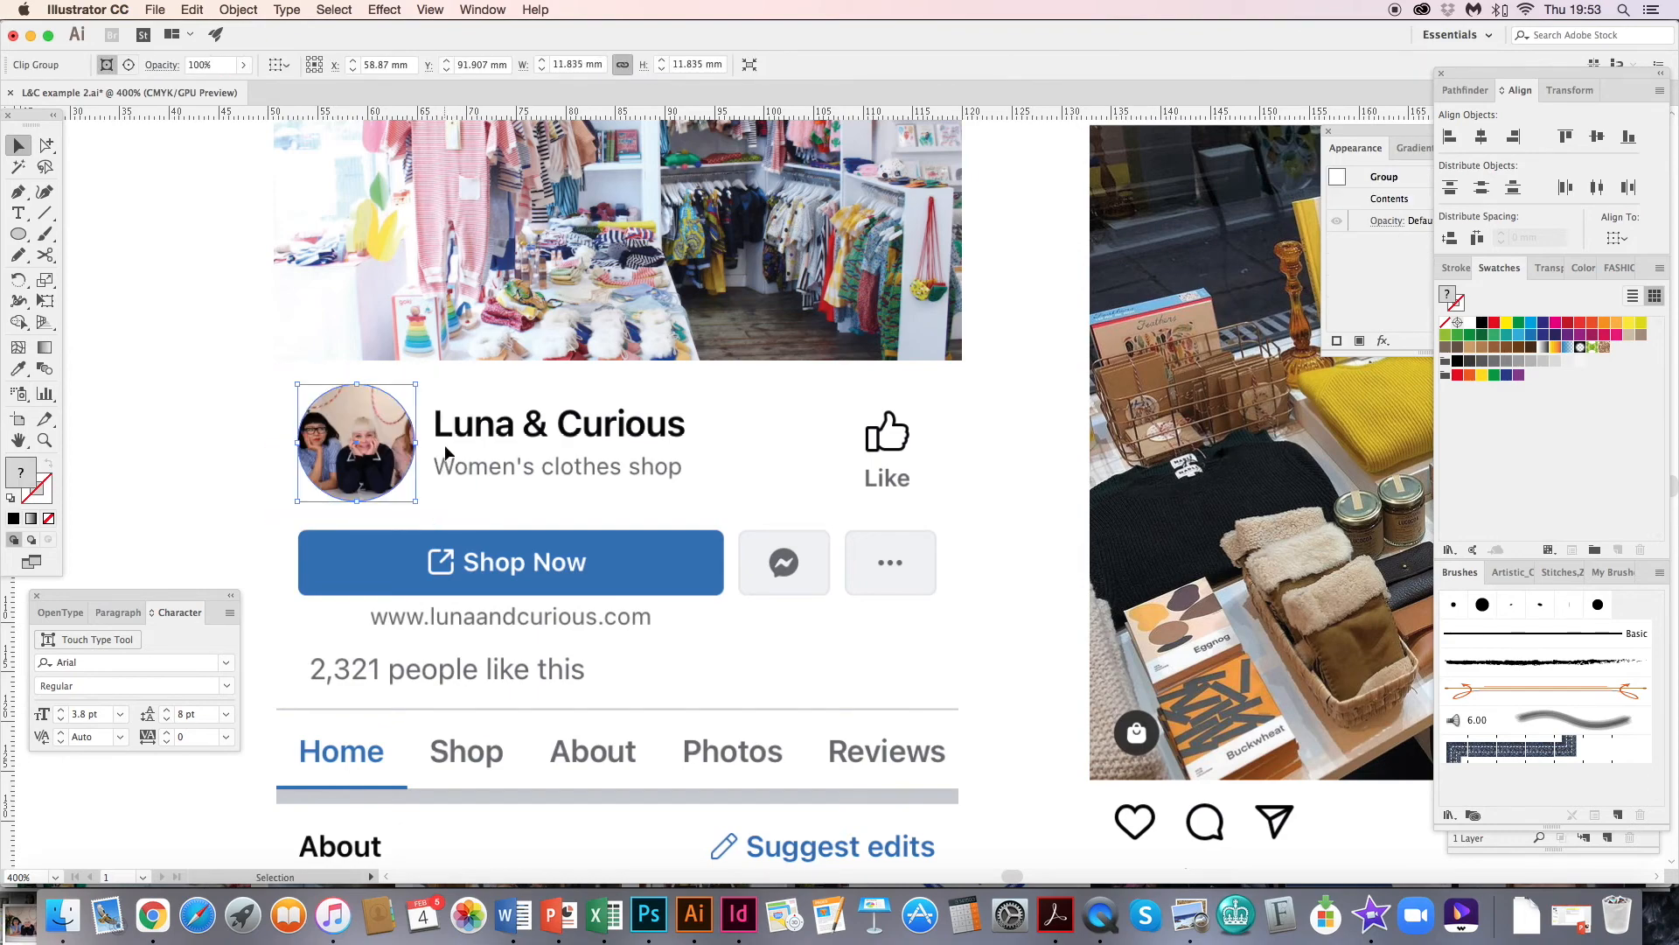
- Scale the counter photo inside its circular mask to about 16.6 by 13.3 mm so all three faces fit, and deselect it
left_click(46, 144)
left_click(372, 450)
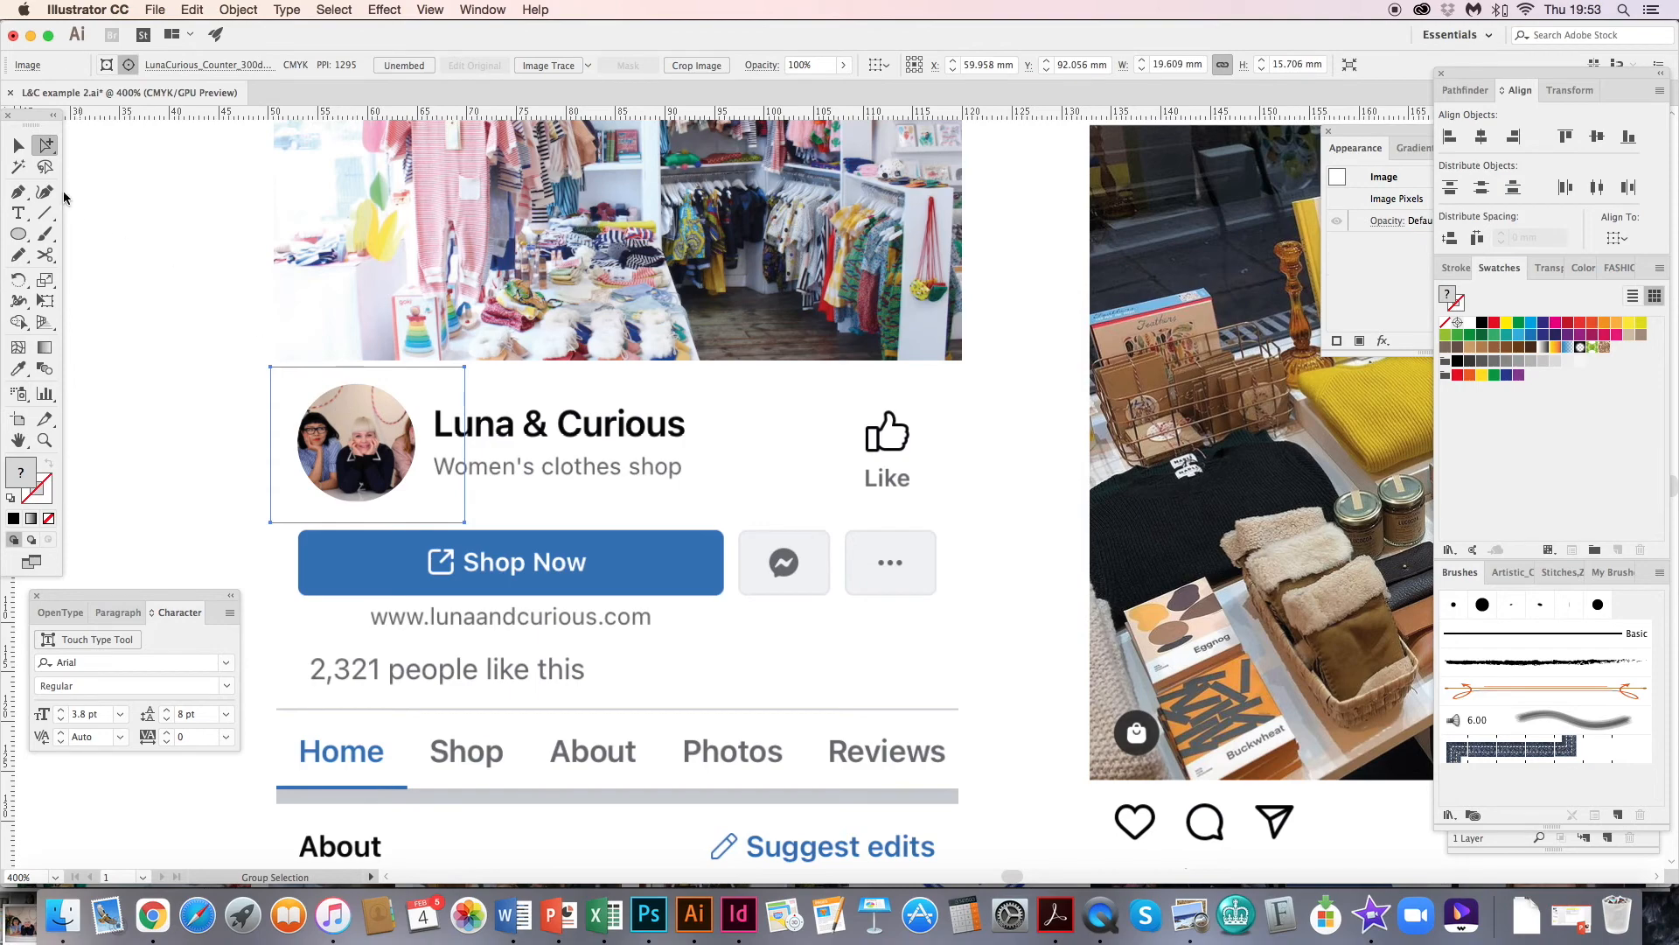
left_click_drag(48, 150, 85, 171)
left_click(218, 492)
left_click(334, 444)
left_click(18, 145)
left_click_drag(465, 445, 435, 445)
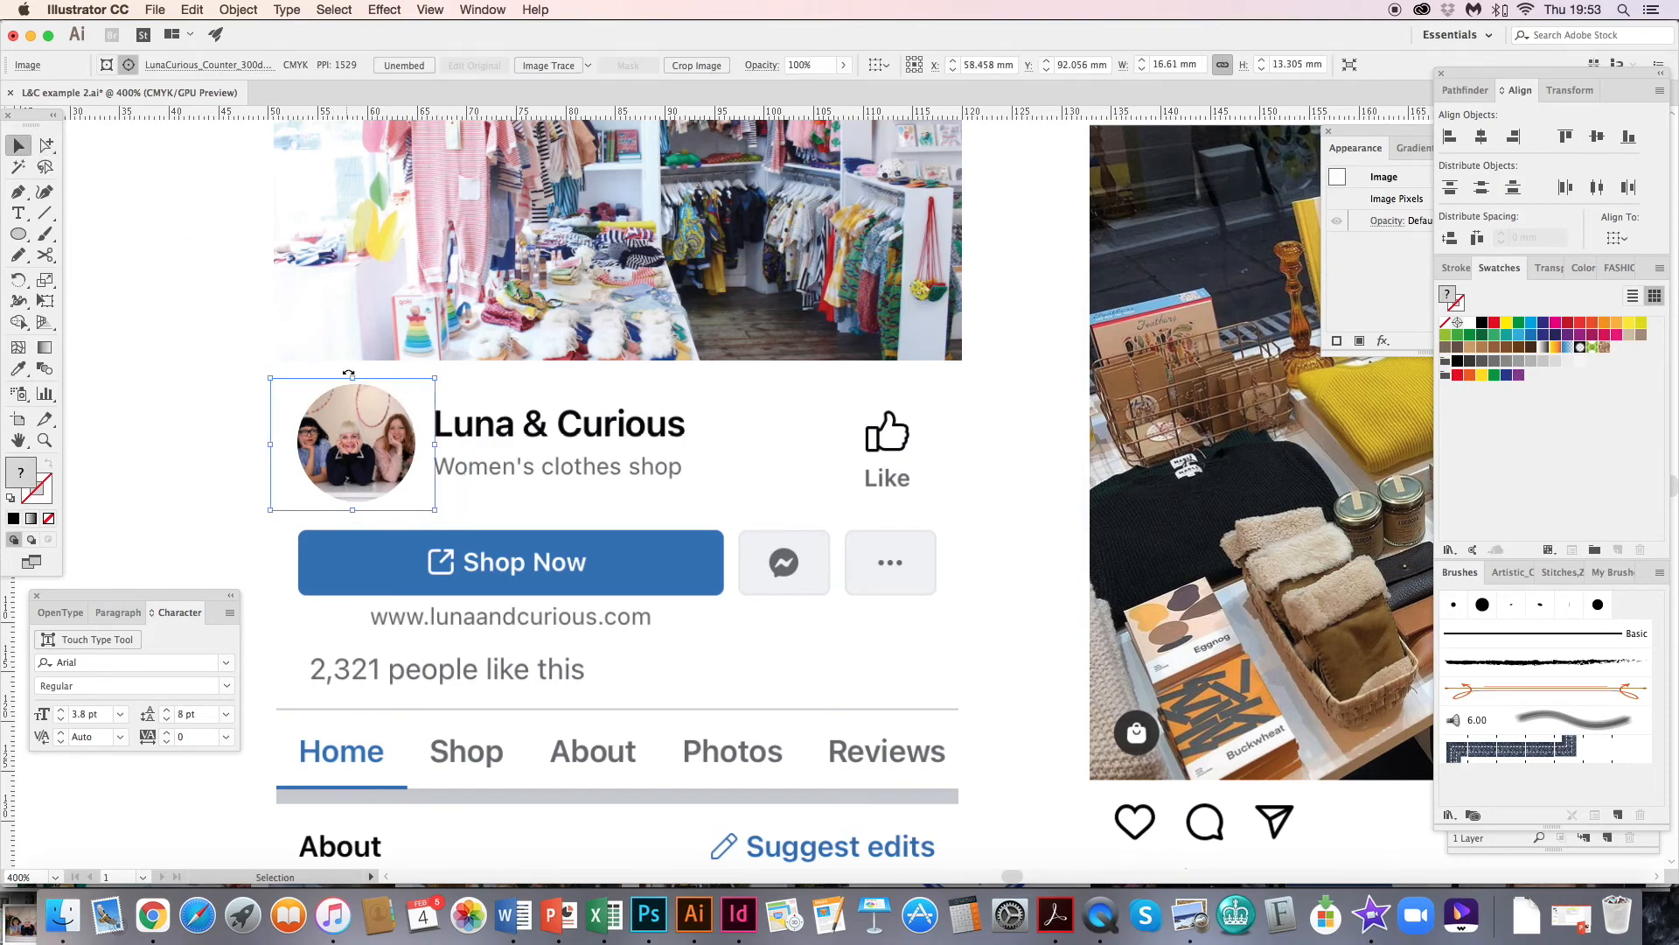
left_click(46, 145)
left_click(258, 344)
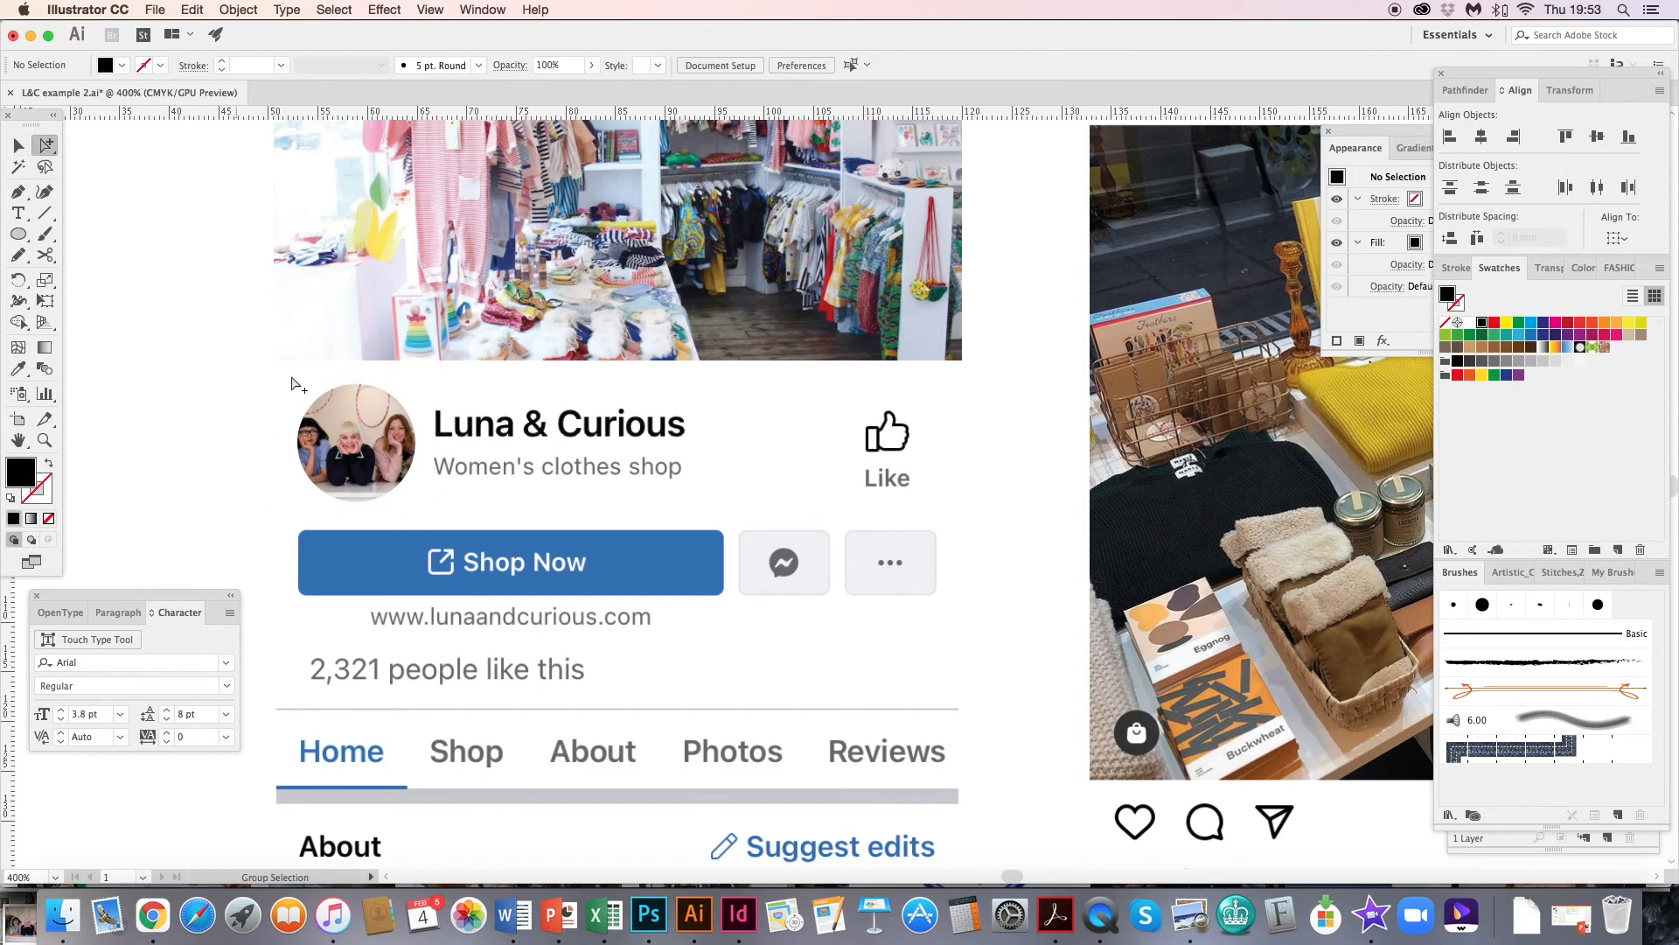
- Give the profile picture's circular mask a 1 pt magenta stroke after trying yellow and cyan, and deselect it
left_click(340, 390)
left_click_drag(309, 348, 350, 454)
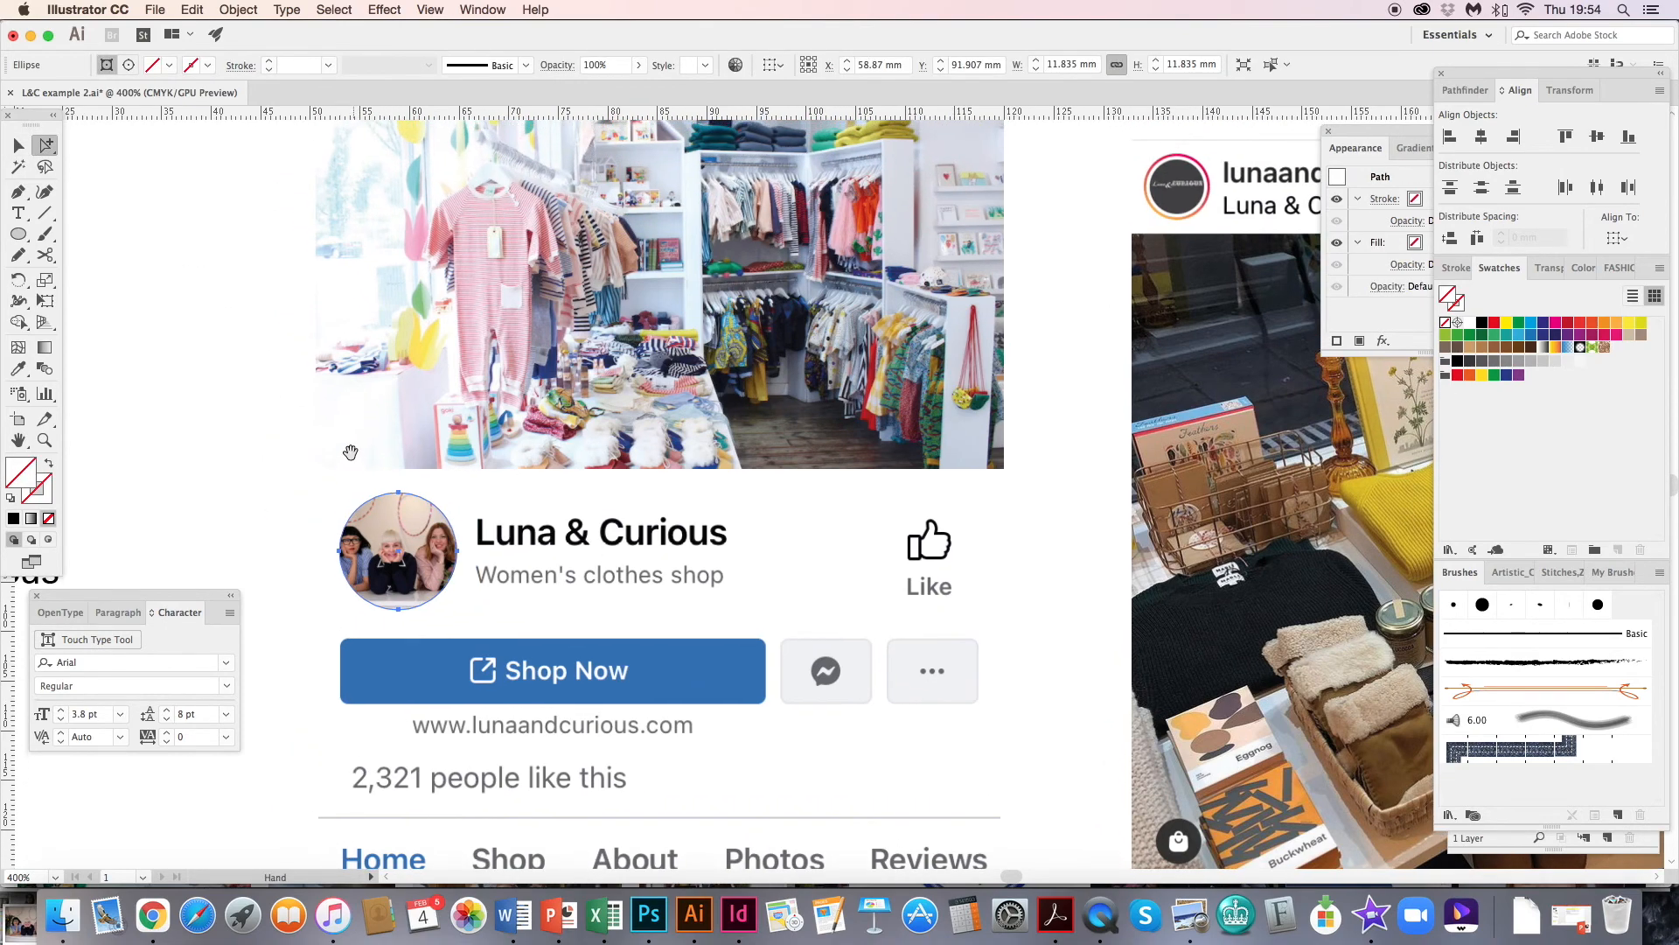
left_click(297, 507)
left_click(368, 511)
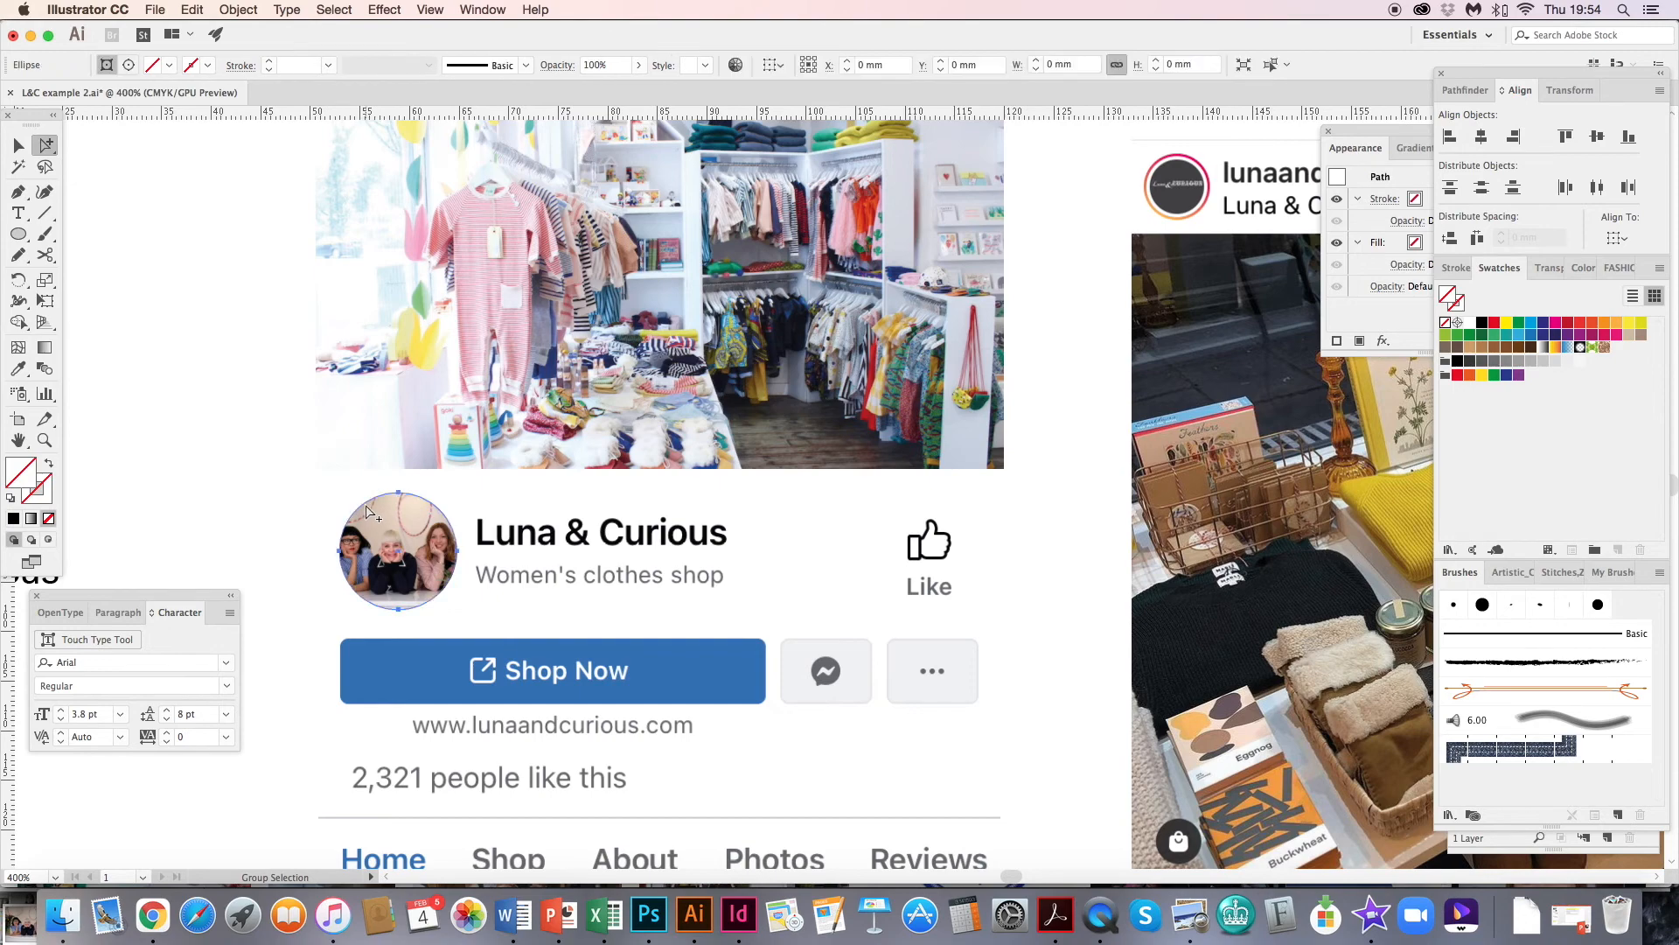
left_click(48, 486)
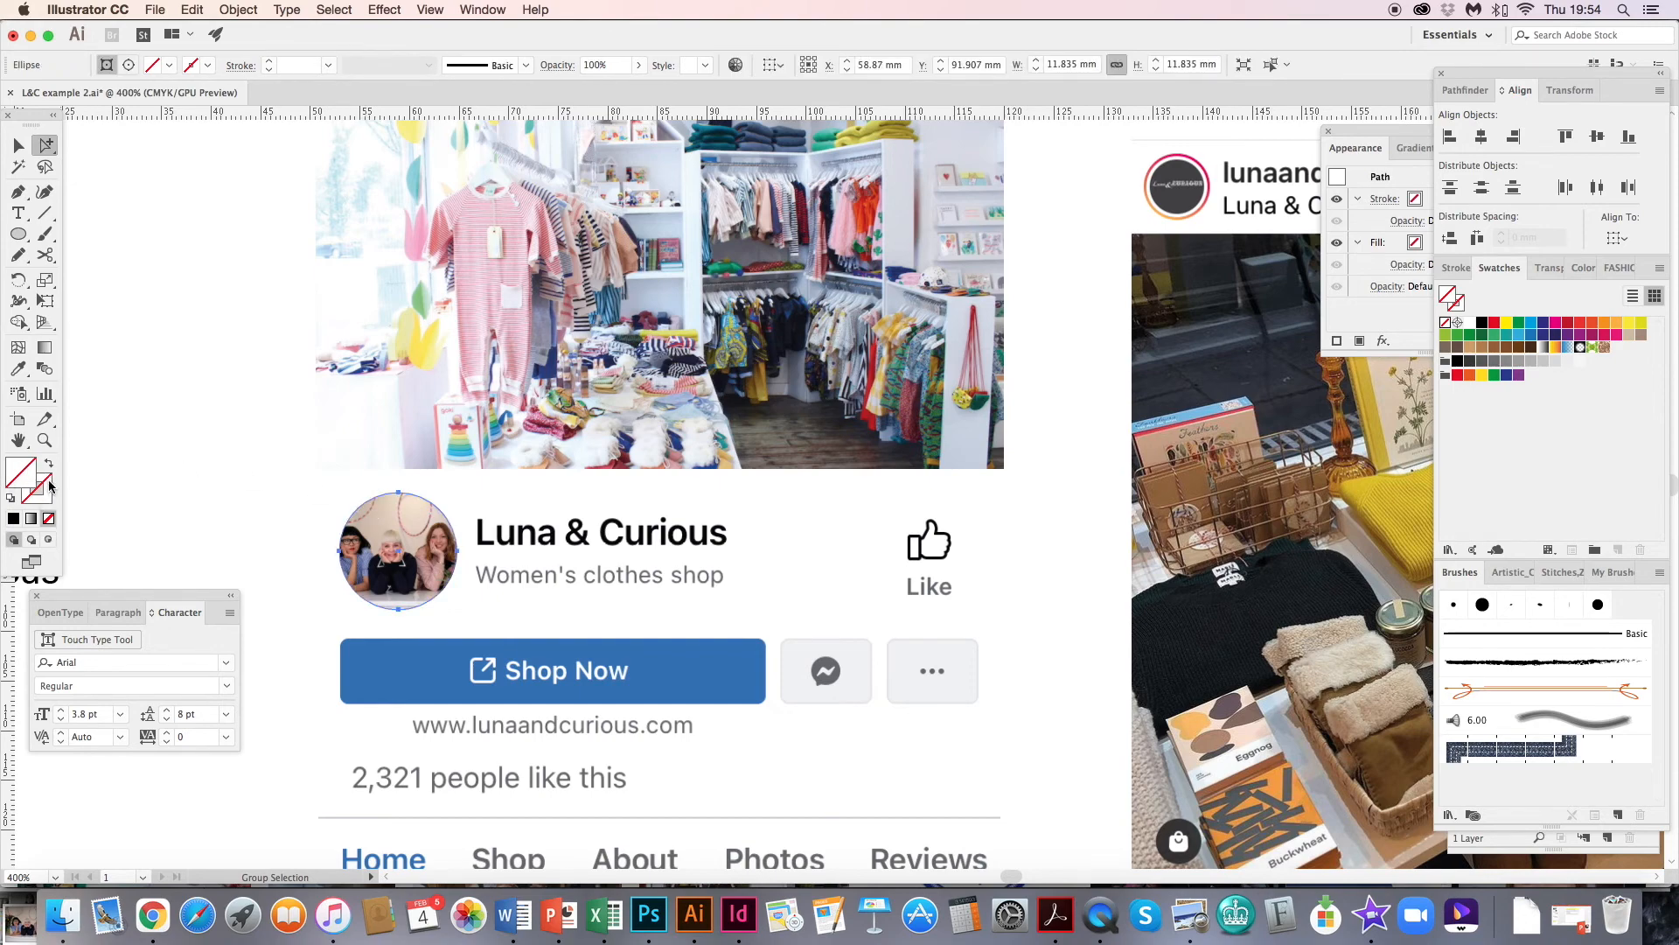
left_click(1495, 268)
left_click(1507, 323)
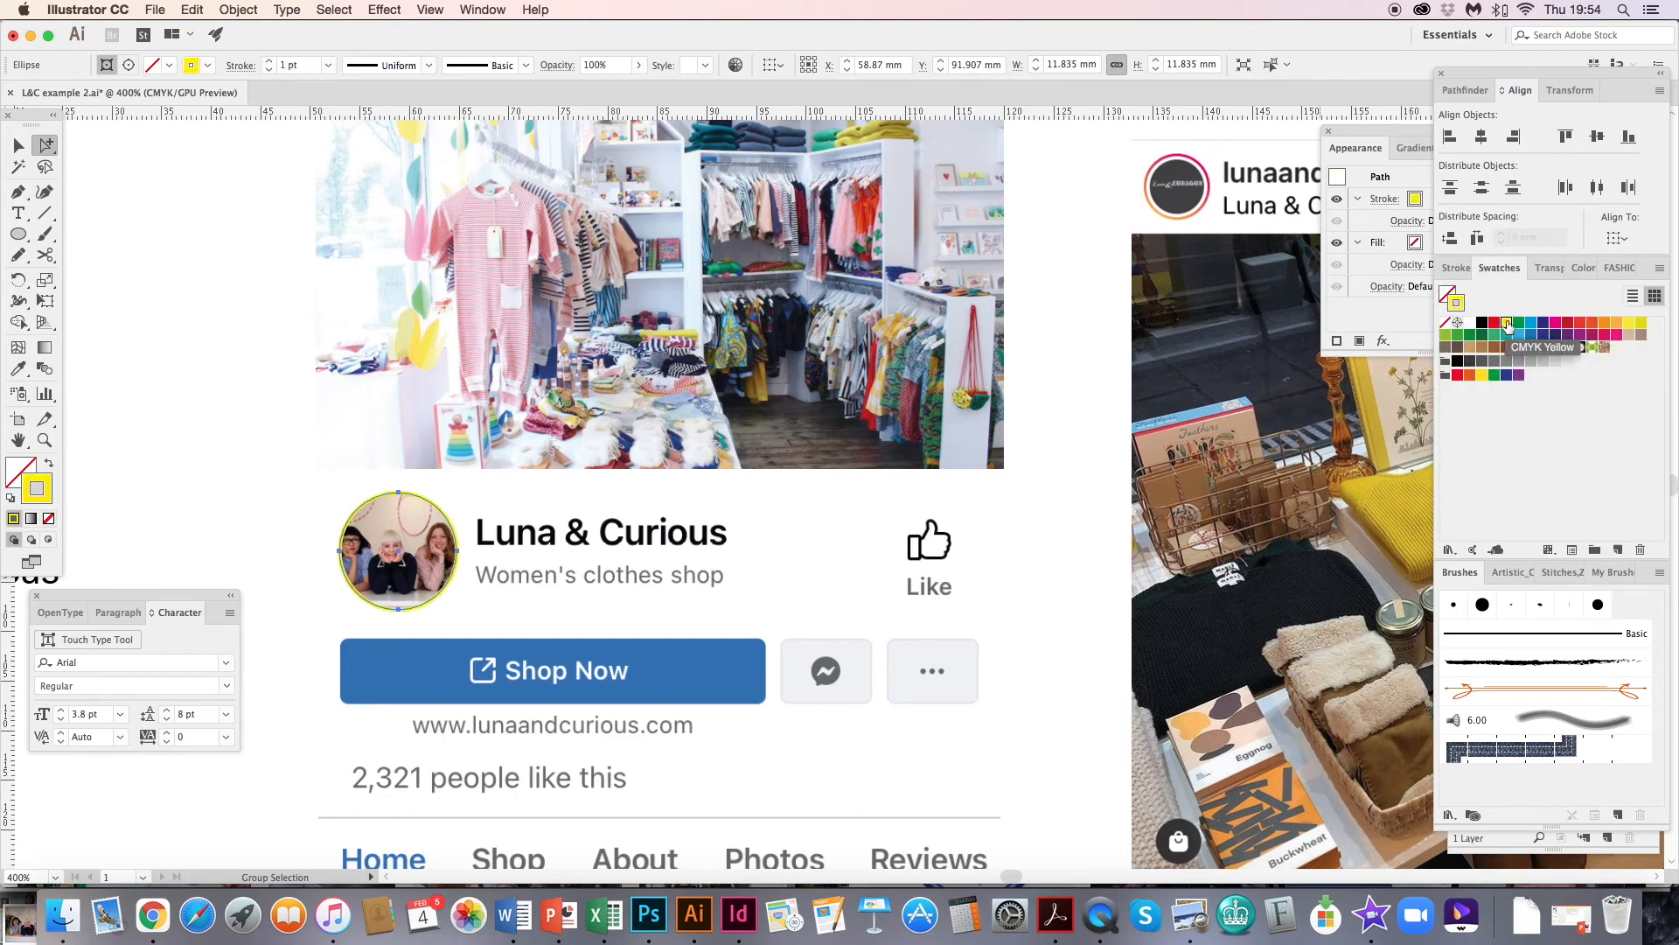
left_click(1531, 323)
left_click(1555, 323)
left_click(189, 423)
- Show all the hidden replacement photos and captions on the Instagram pages
key("super+minus")
left_click_drag(681, 553, 656, 294)
left_click_drag(656, 469, 529, 586)
key("super+minus")
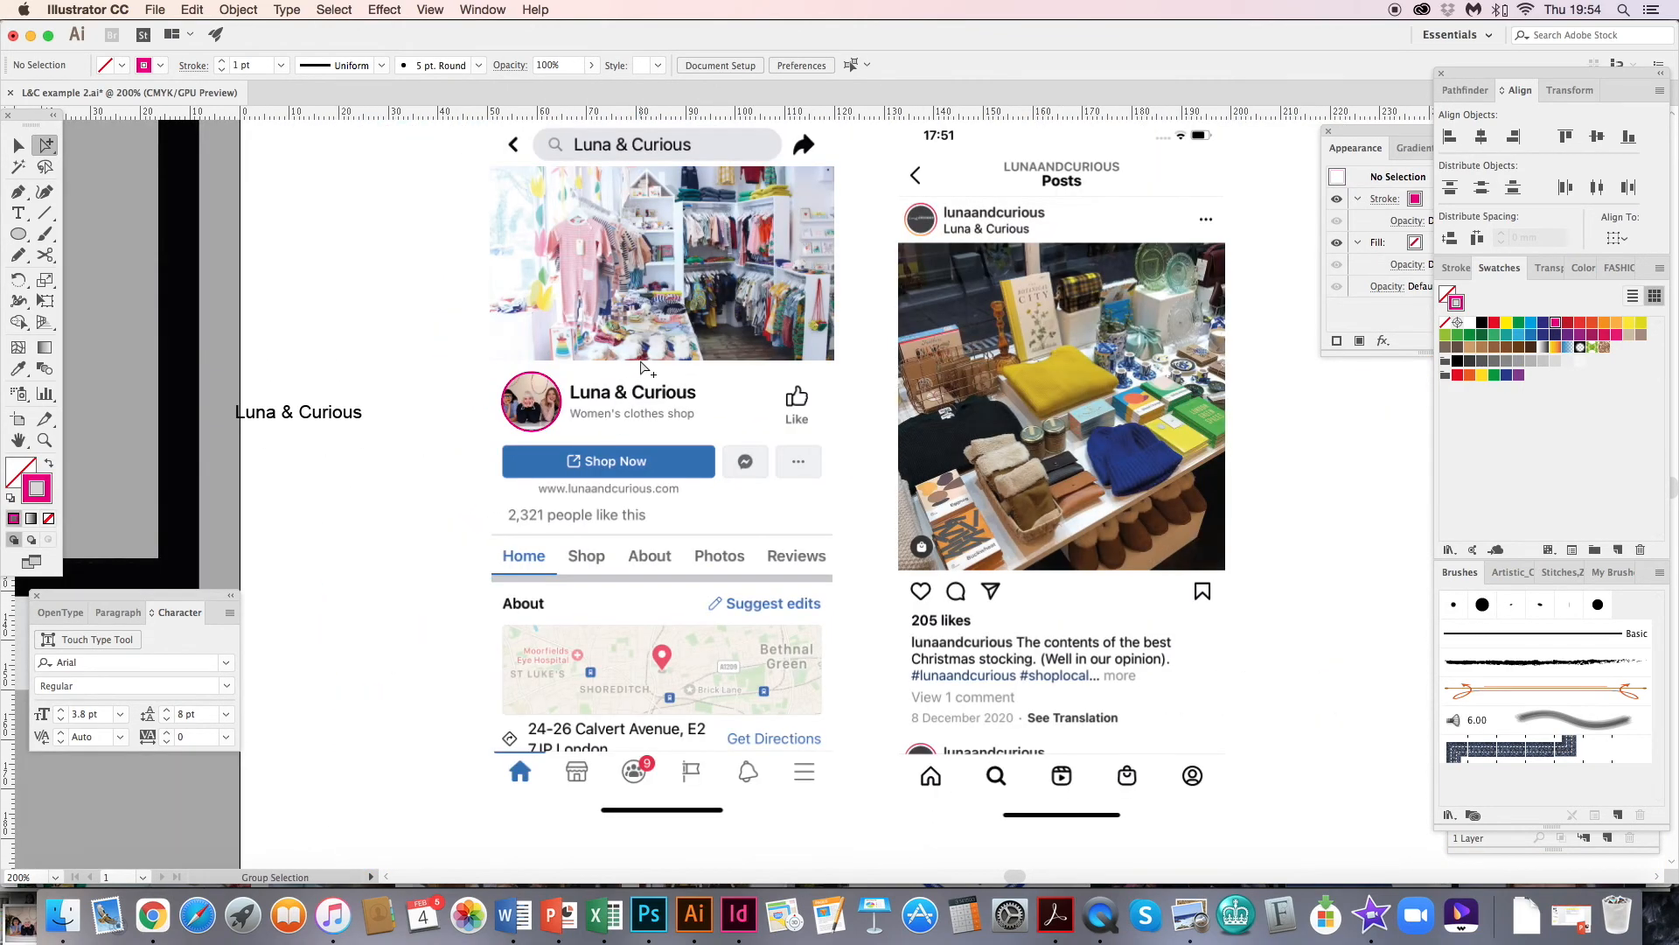
key("super+minus")
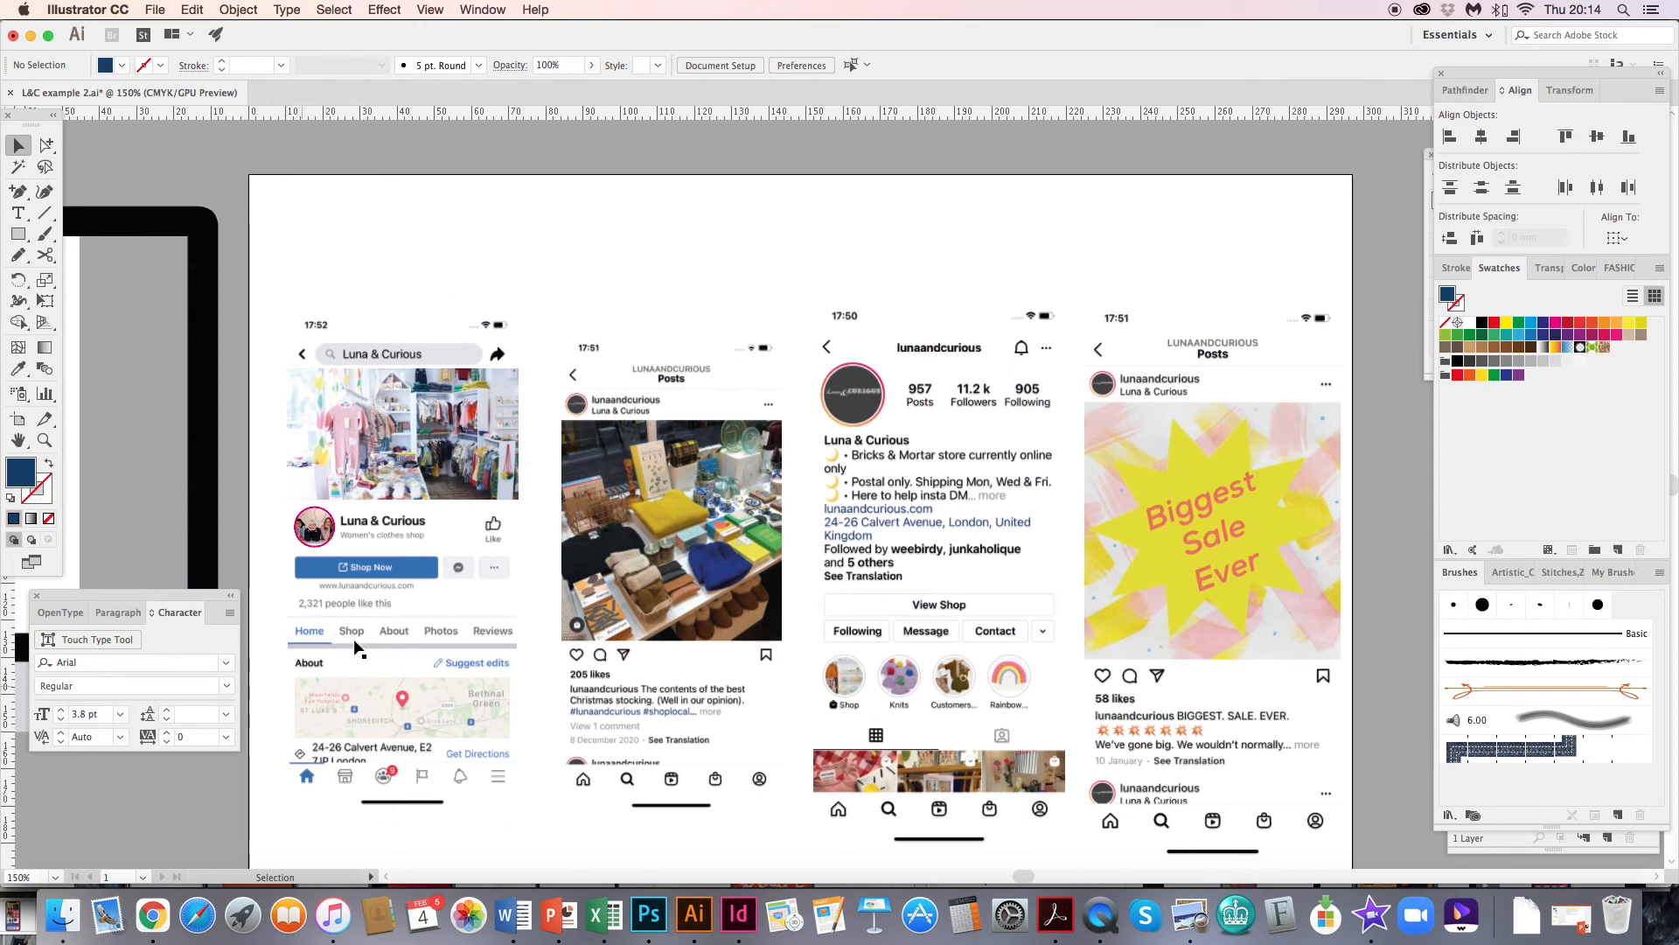
scroll(837, 602, "right", 5)
scroll(837, 602, "down", 2)
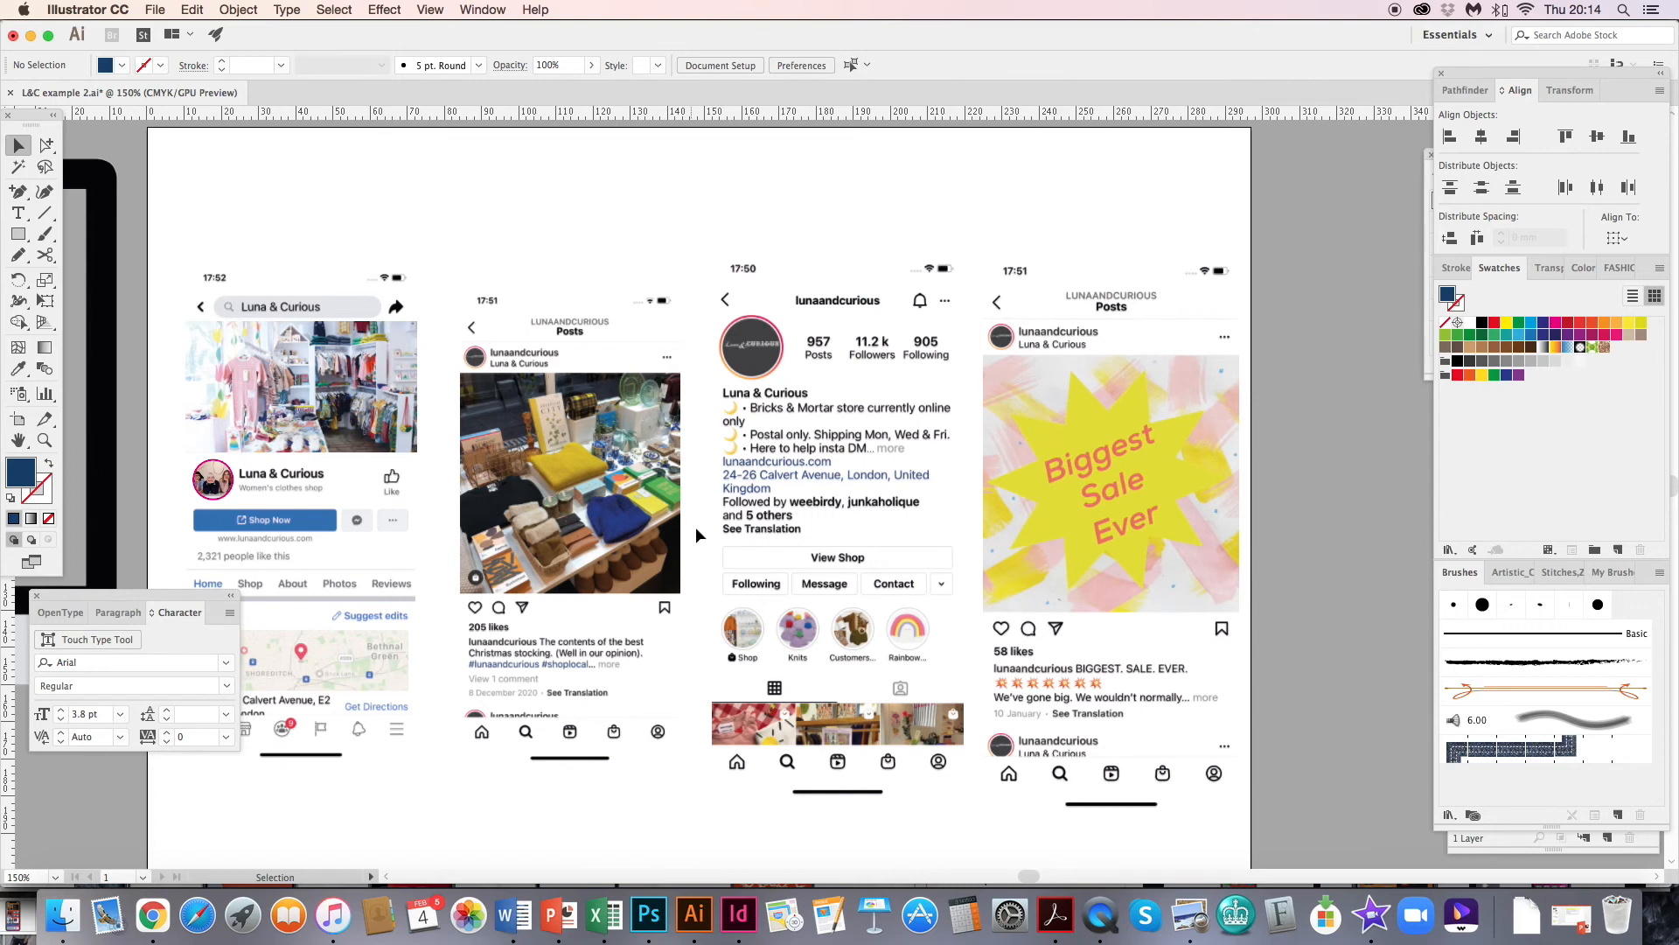
key("alt+super+3")
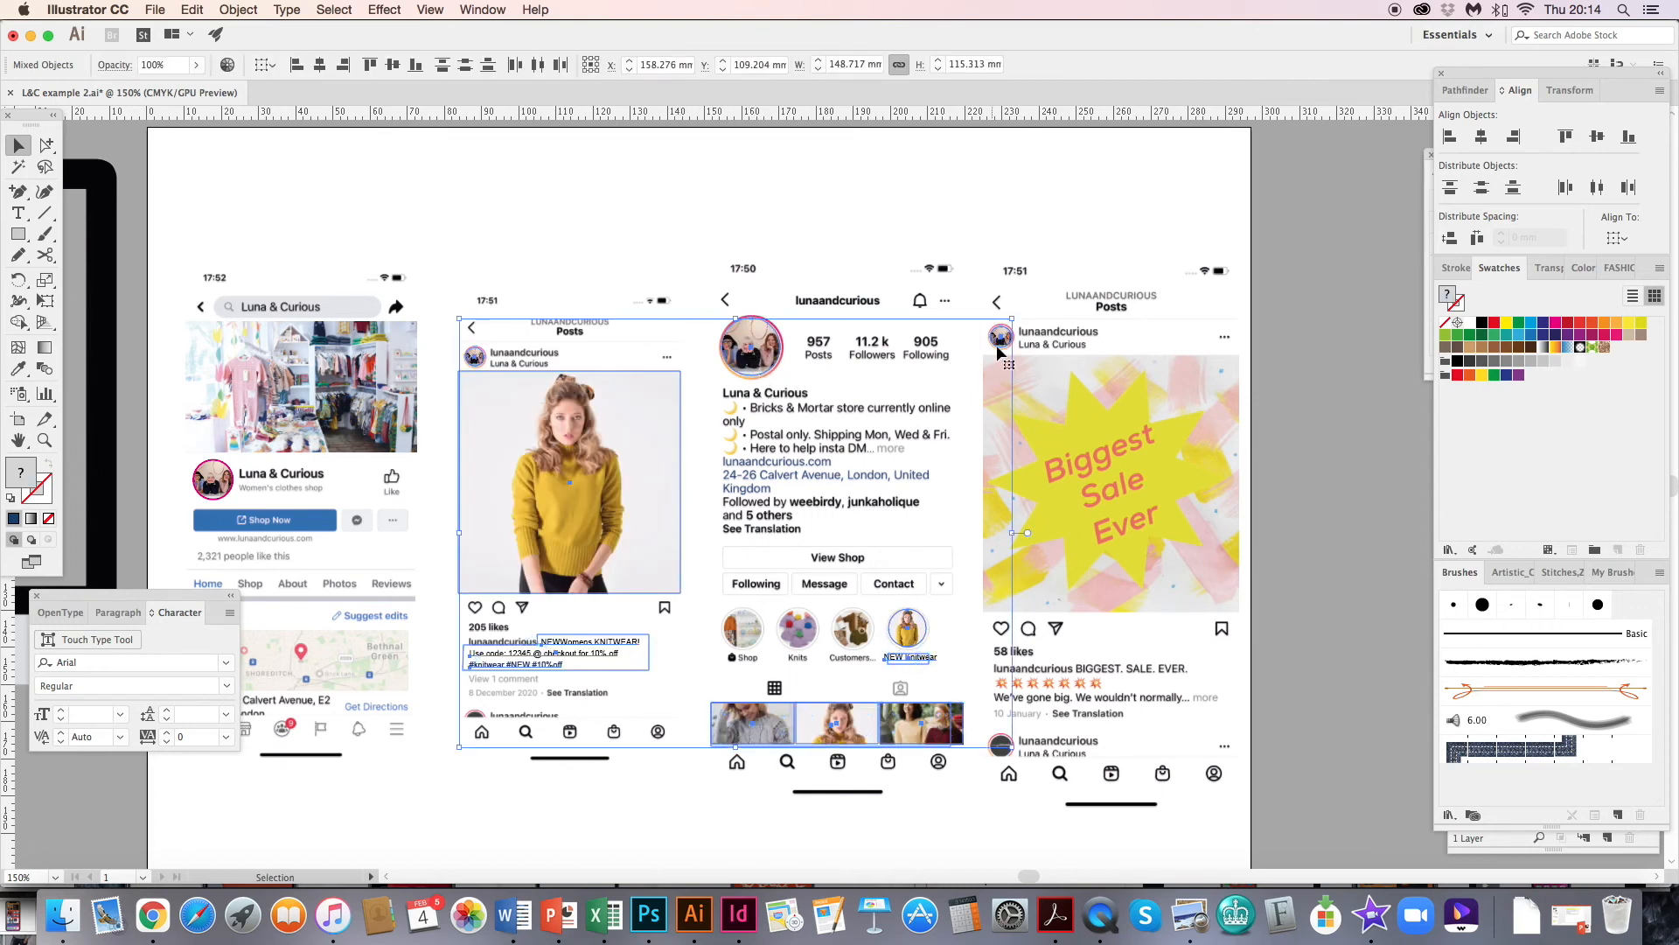
- Compare the original and edited Instagram pages by repeatedly undoing and redoing the reveal of the replacement objects
key("super+z")
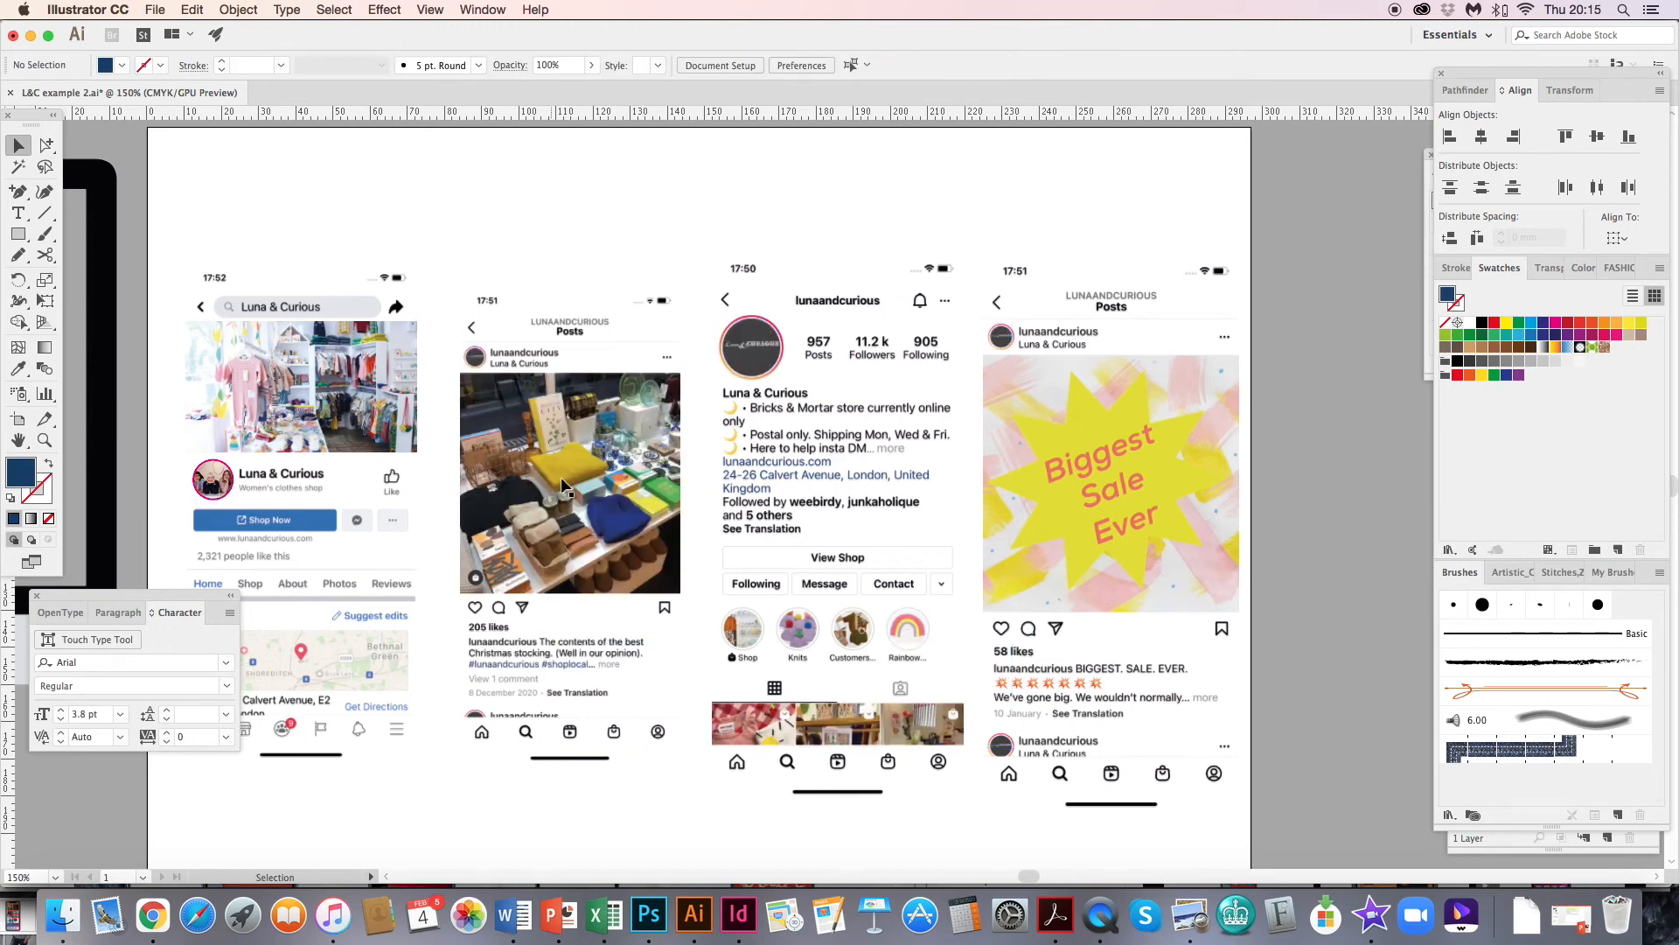
key("shift+super+z")
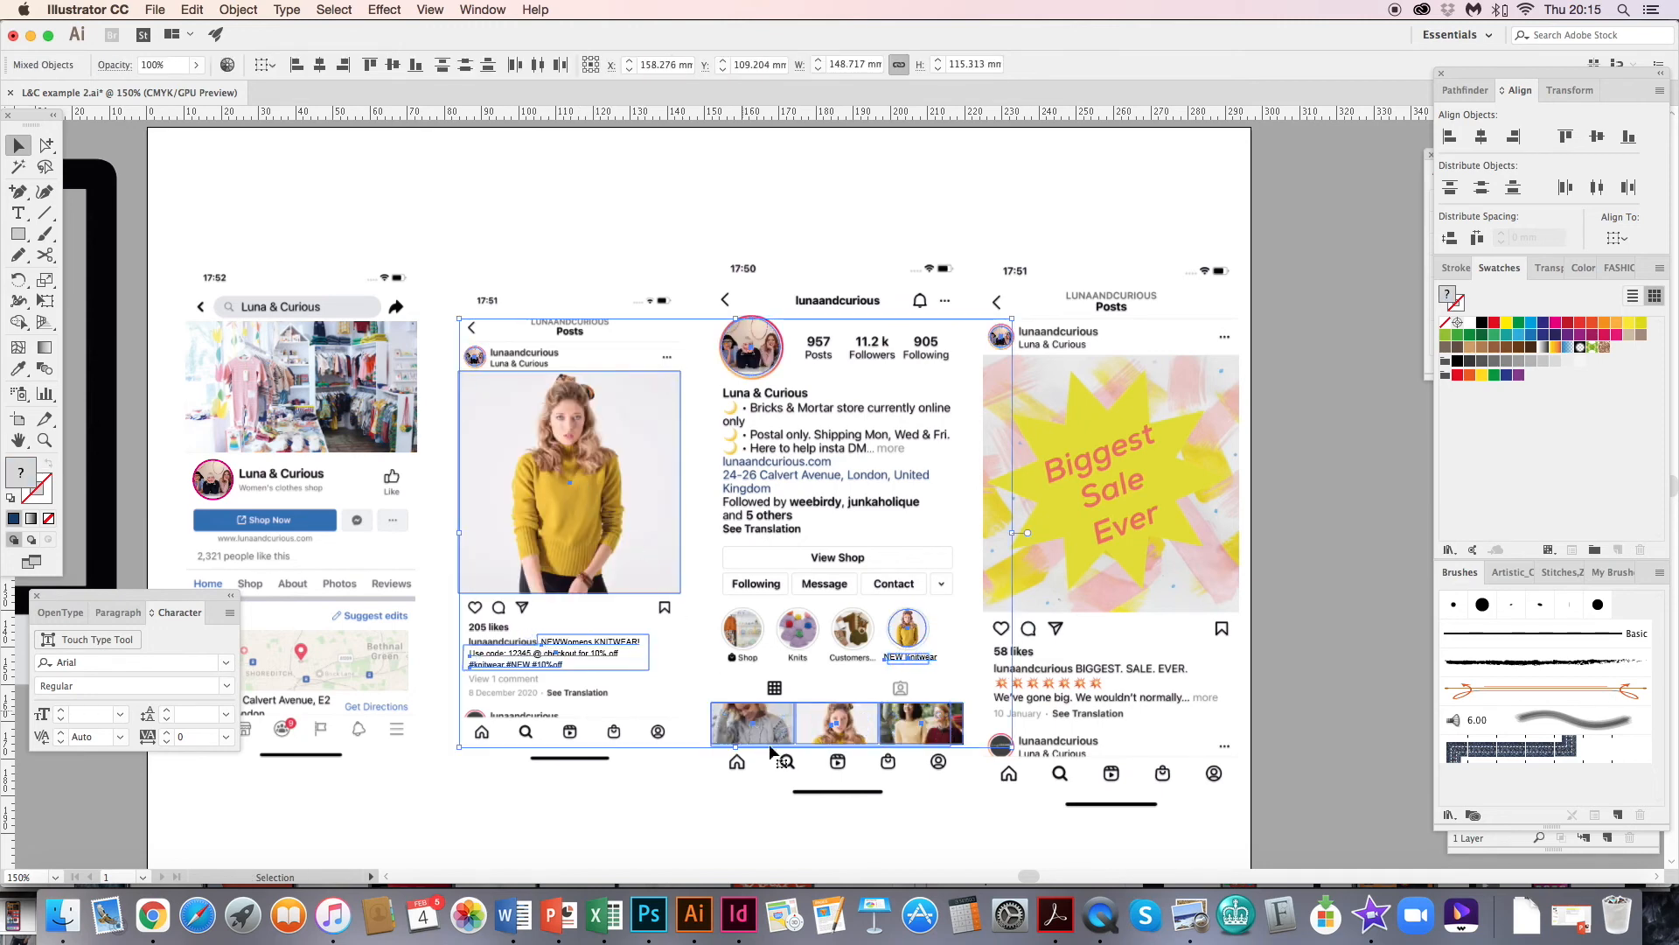
key("super+z")
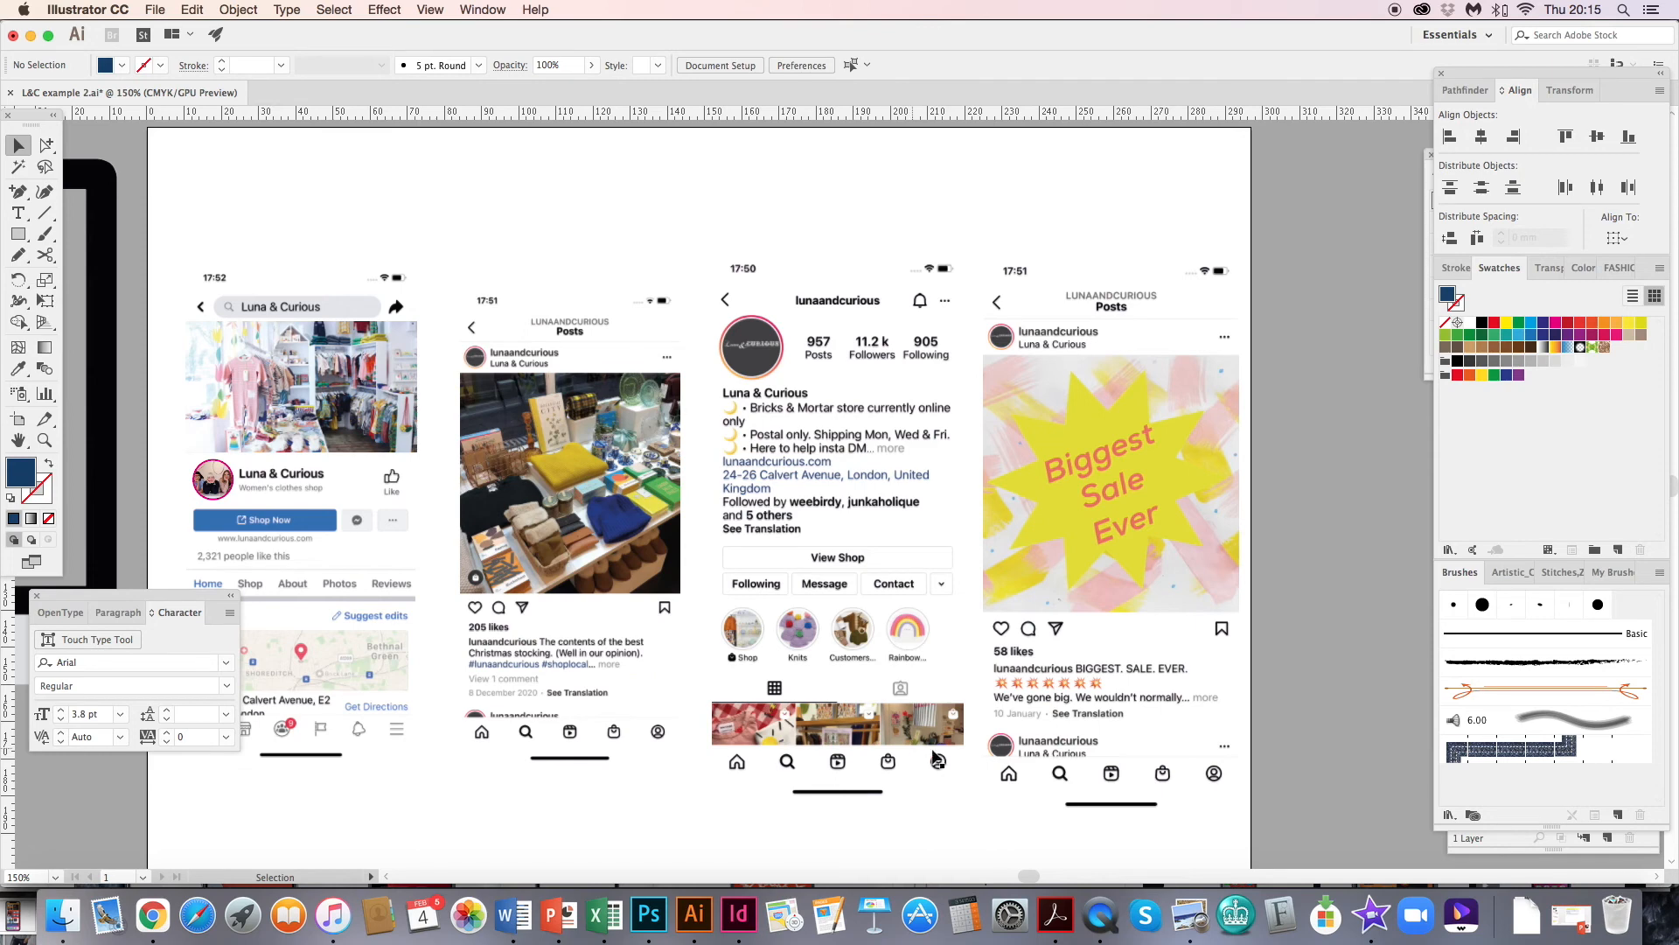
key("shift+super+z")
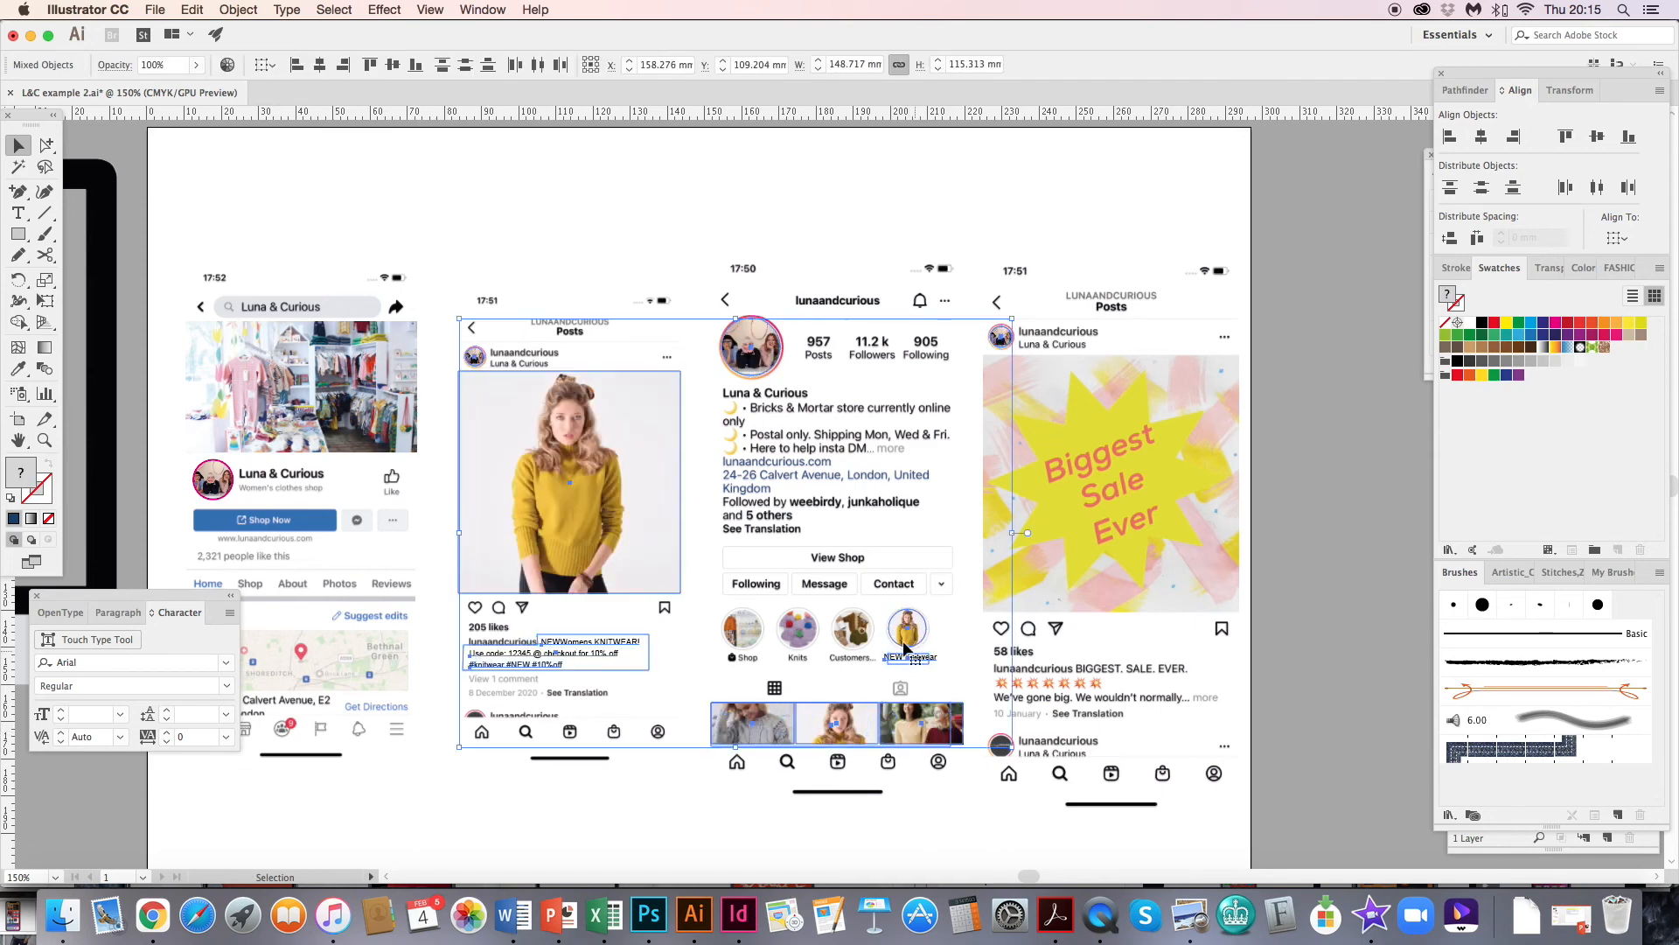
key("super+z")
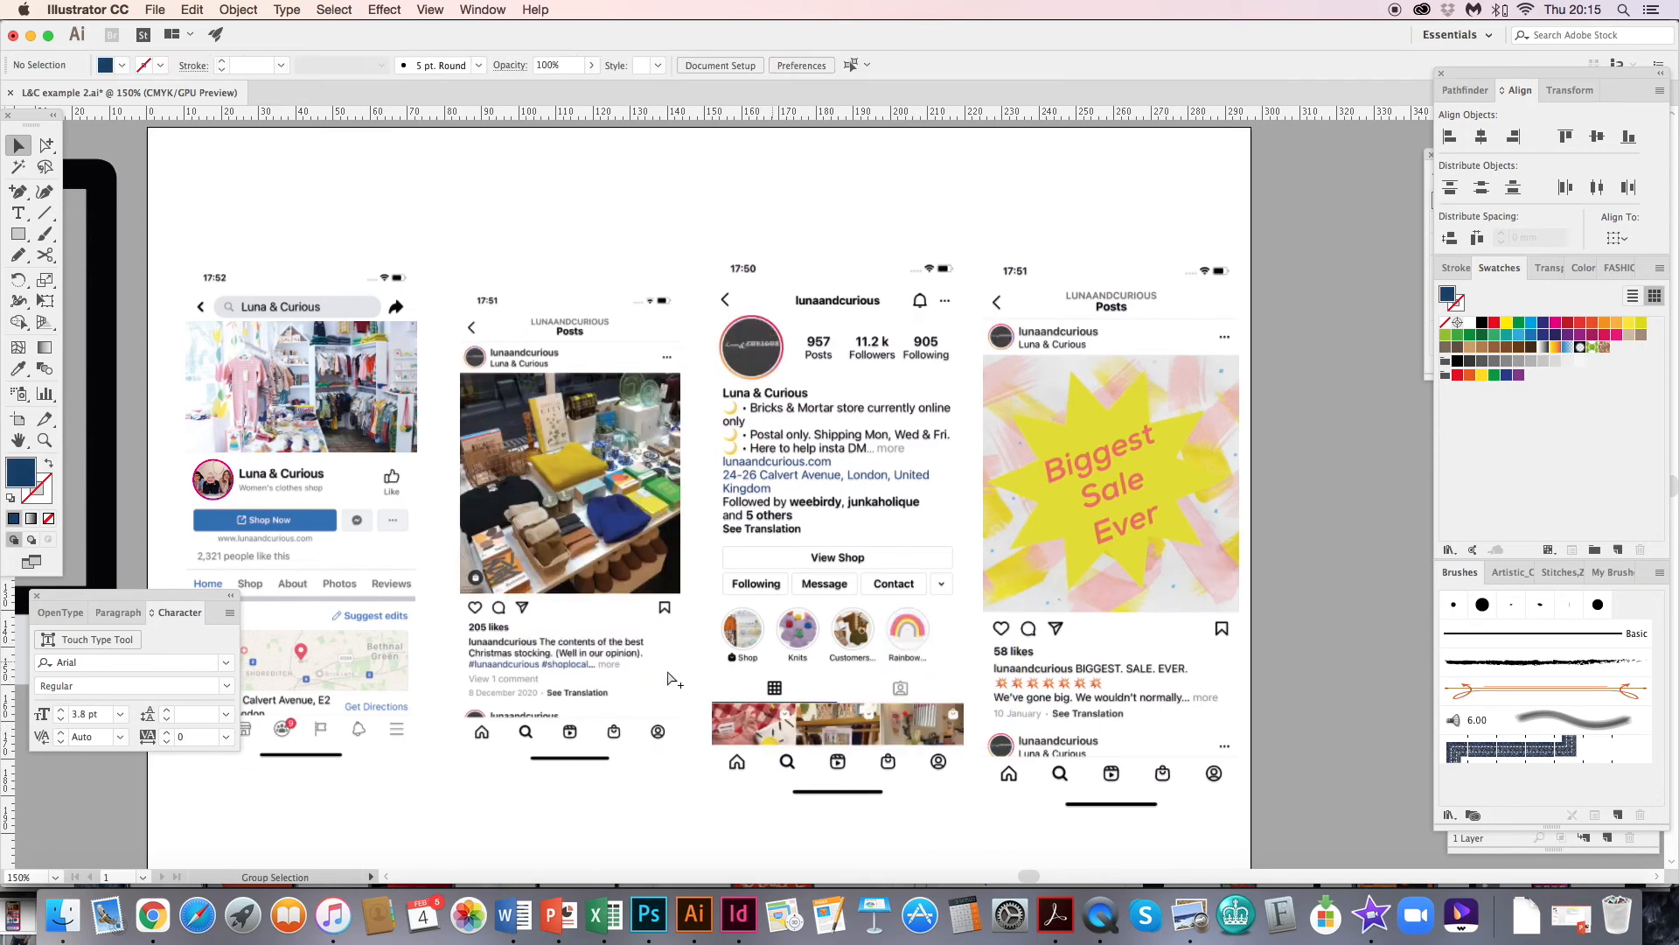
key("shift+super+z")
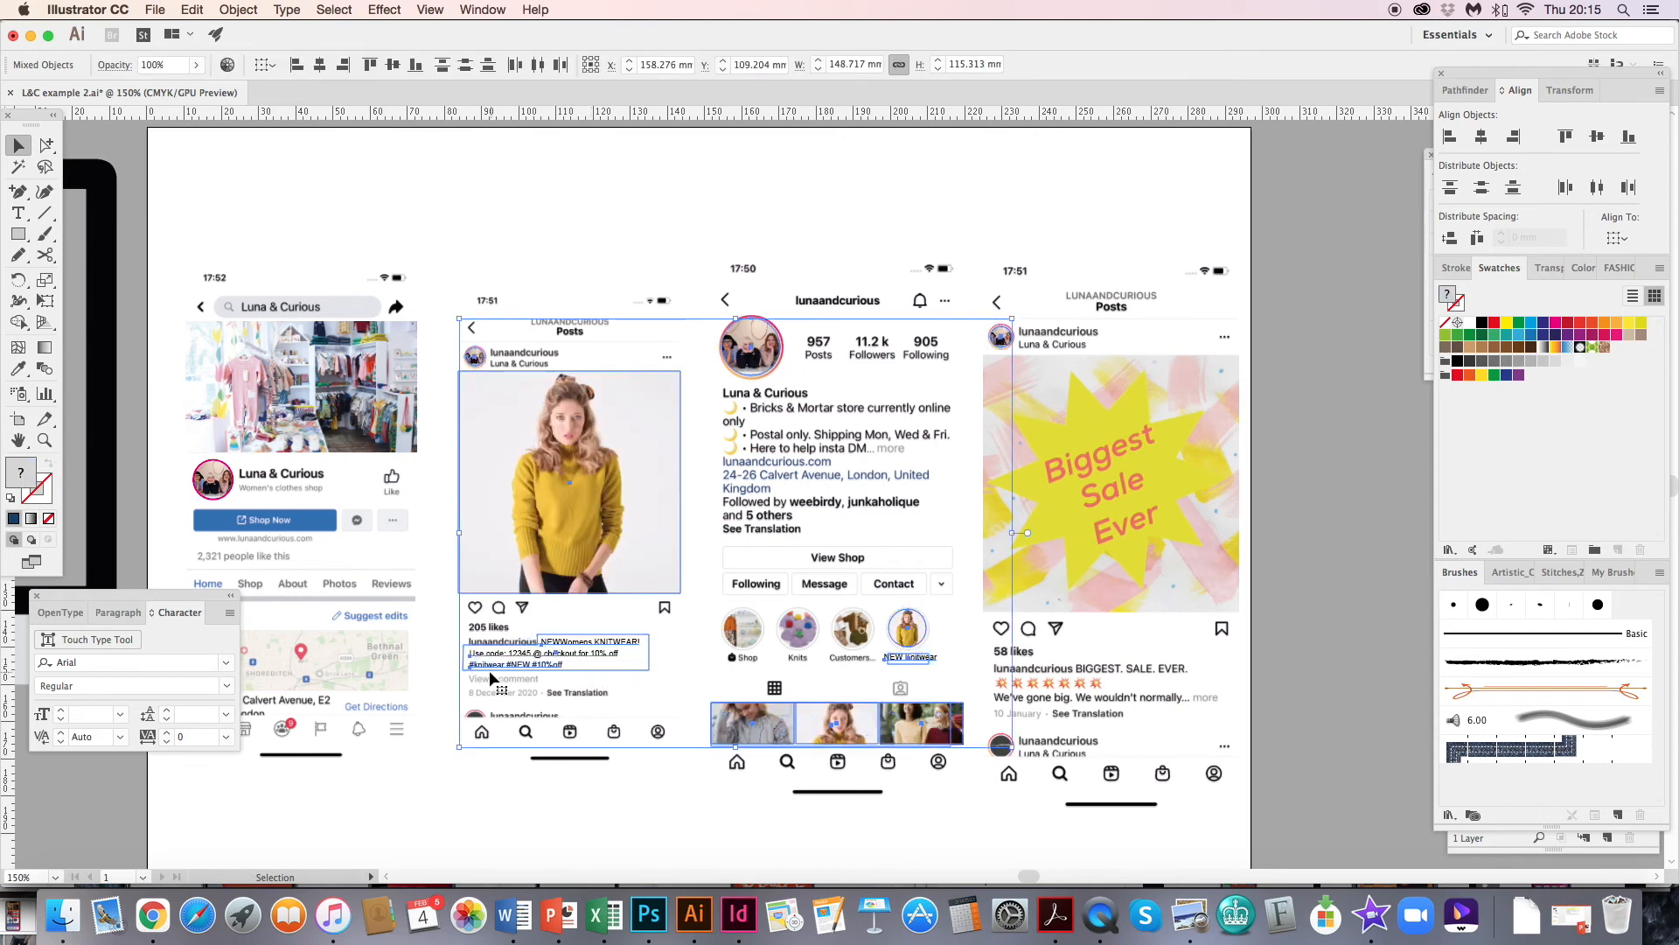
- Try deleting the white shape behind the knitwear caption on the Instagram post, and restore it
left_click(618, 801)
left_click(632, 668)
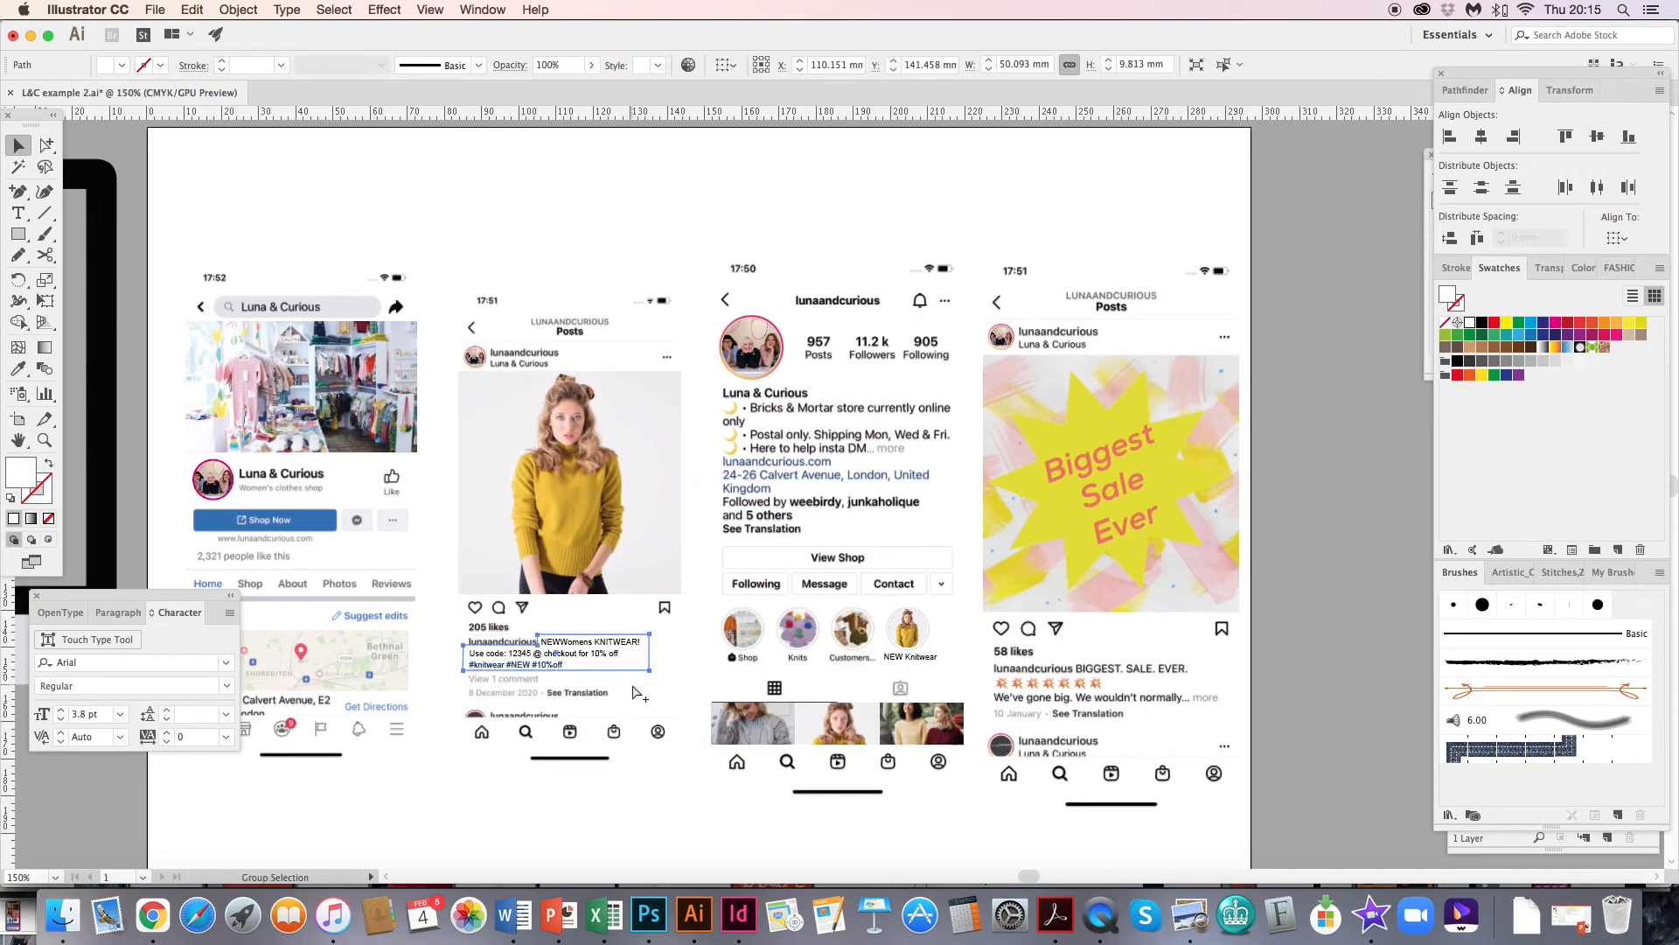
key("Delete")
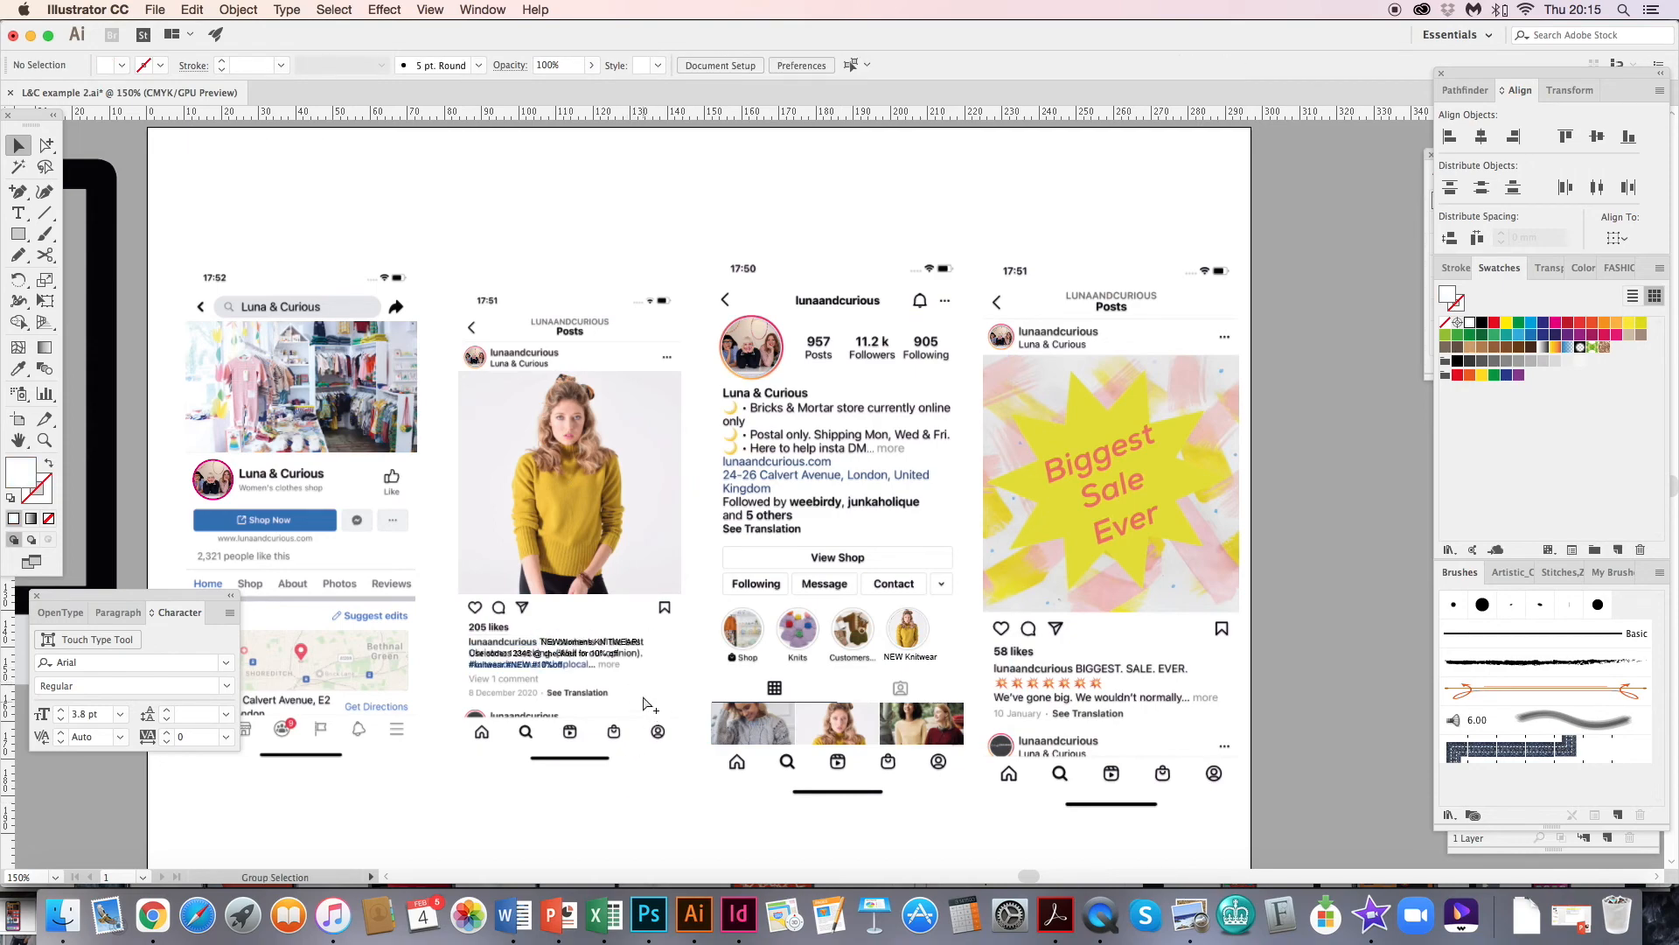
key("super+equal")
key("super+equal")
left_click_drag(498, 547, 673, 477)
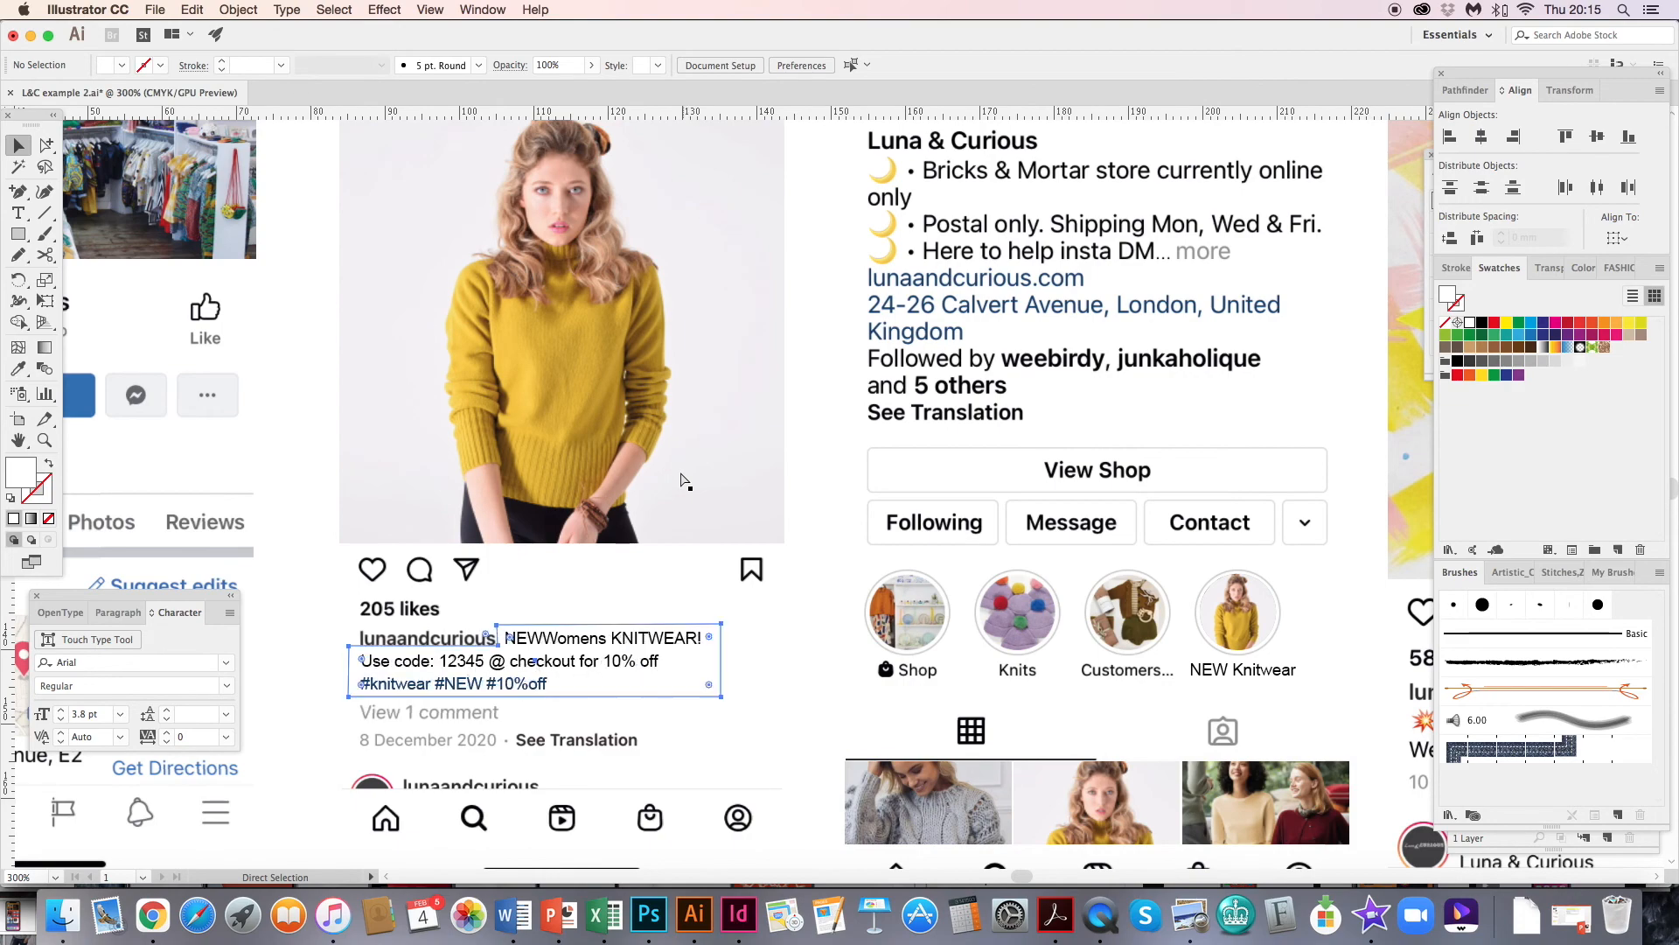
- Insert the missing space between NEW and Womens in the knitwear post's caption
key("super+z")
double_click(545, 641)
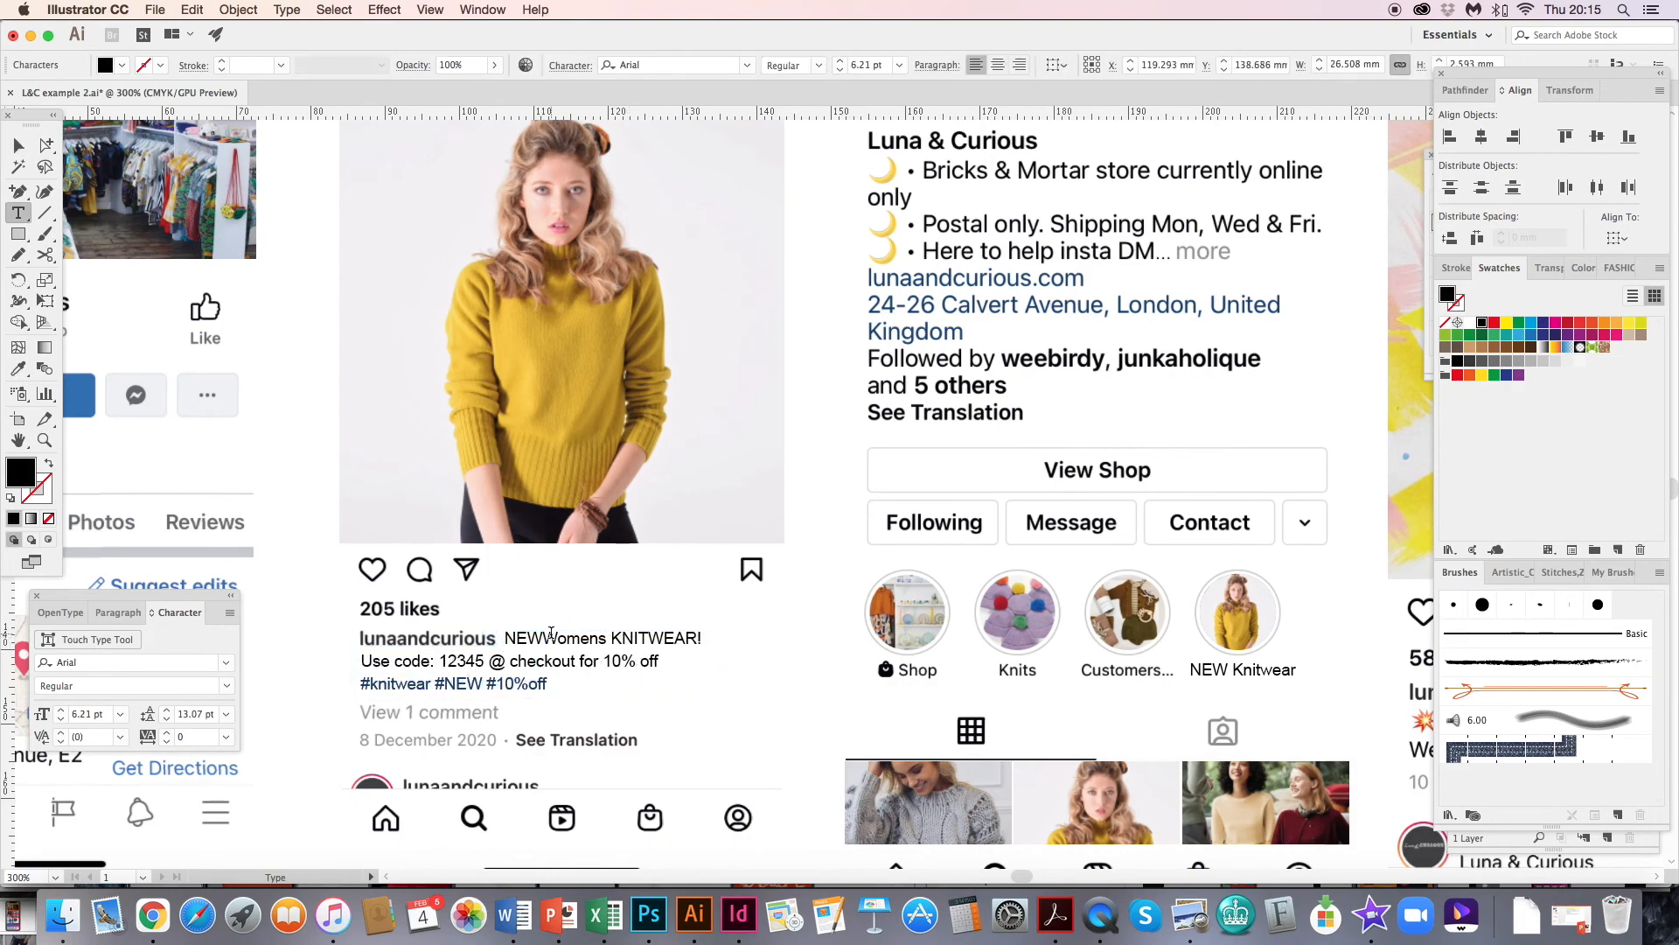
left_click(24, 150)
key("super+minus")
key("super+minus")
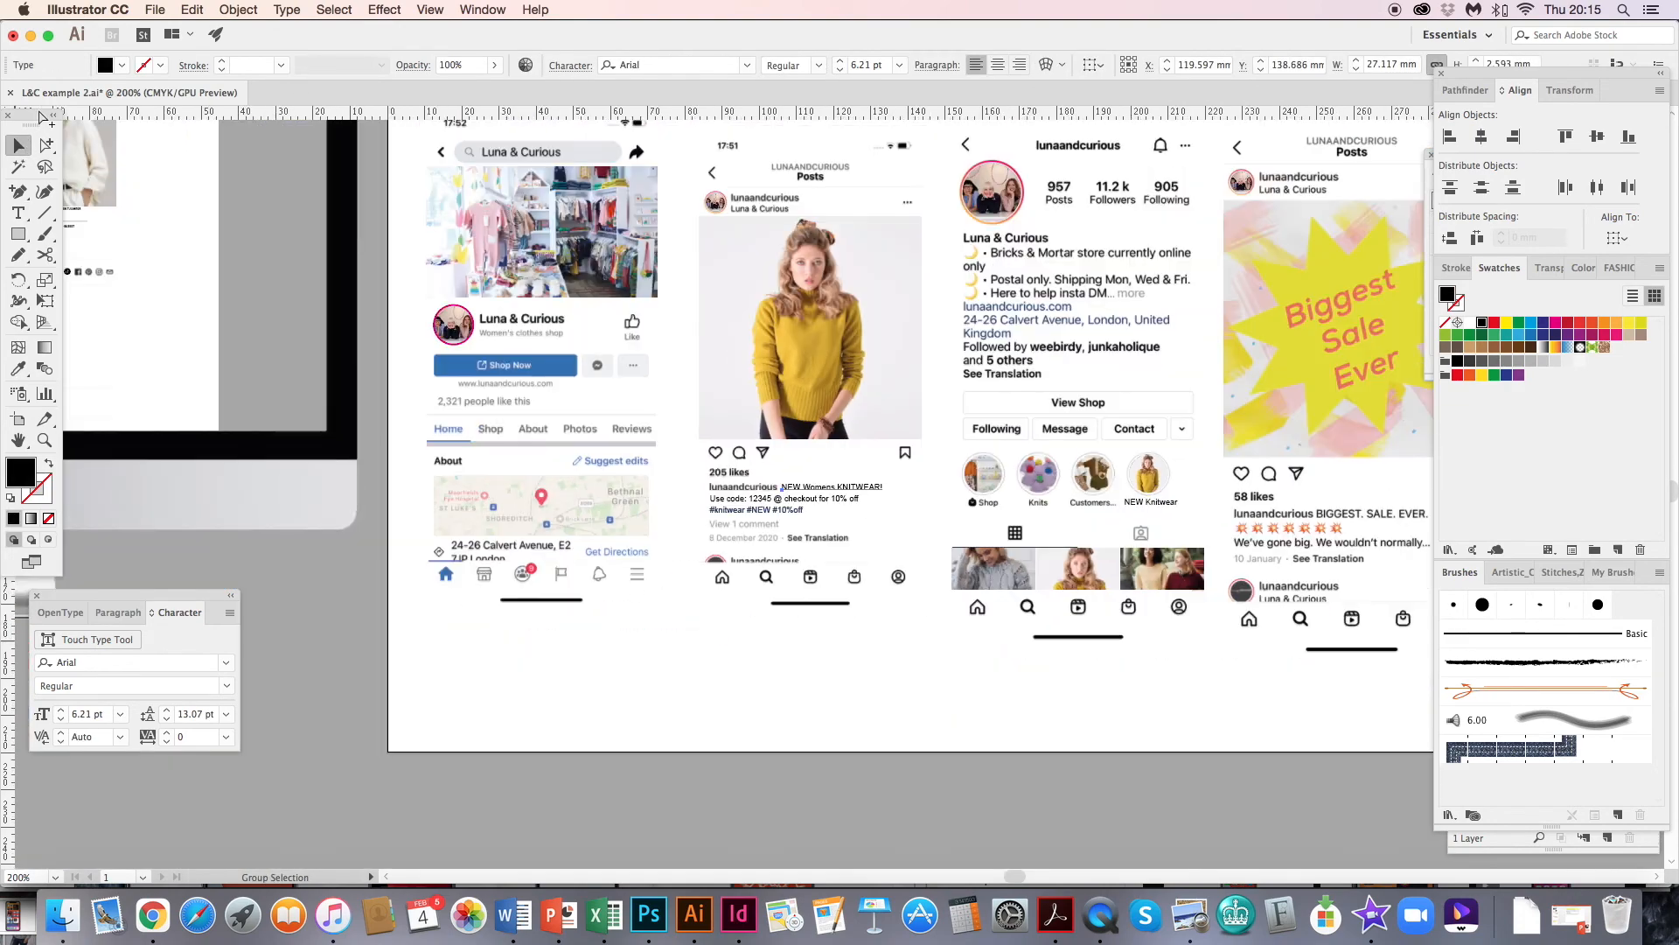
left_click_drag(1102, 310, 914, 463)
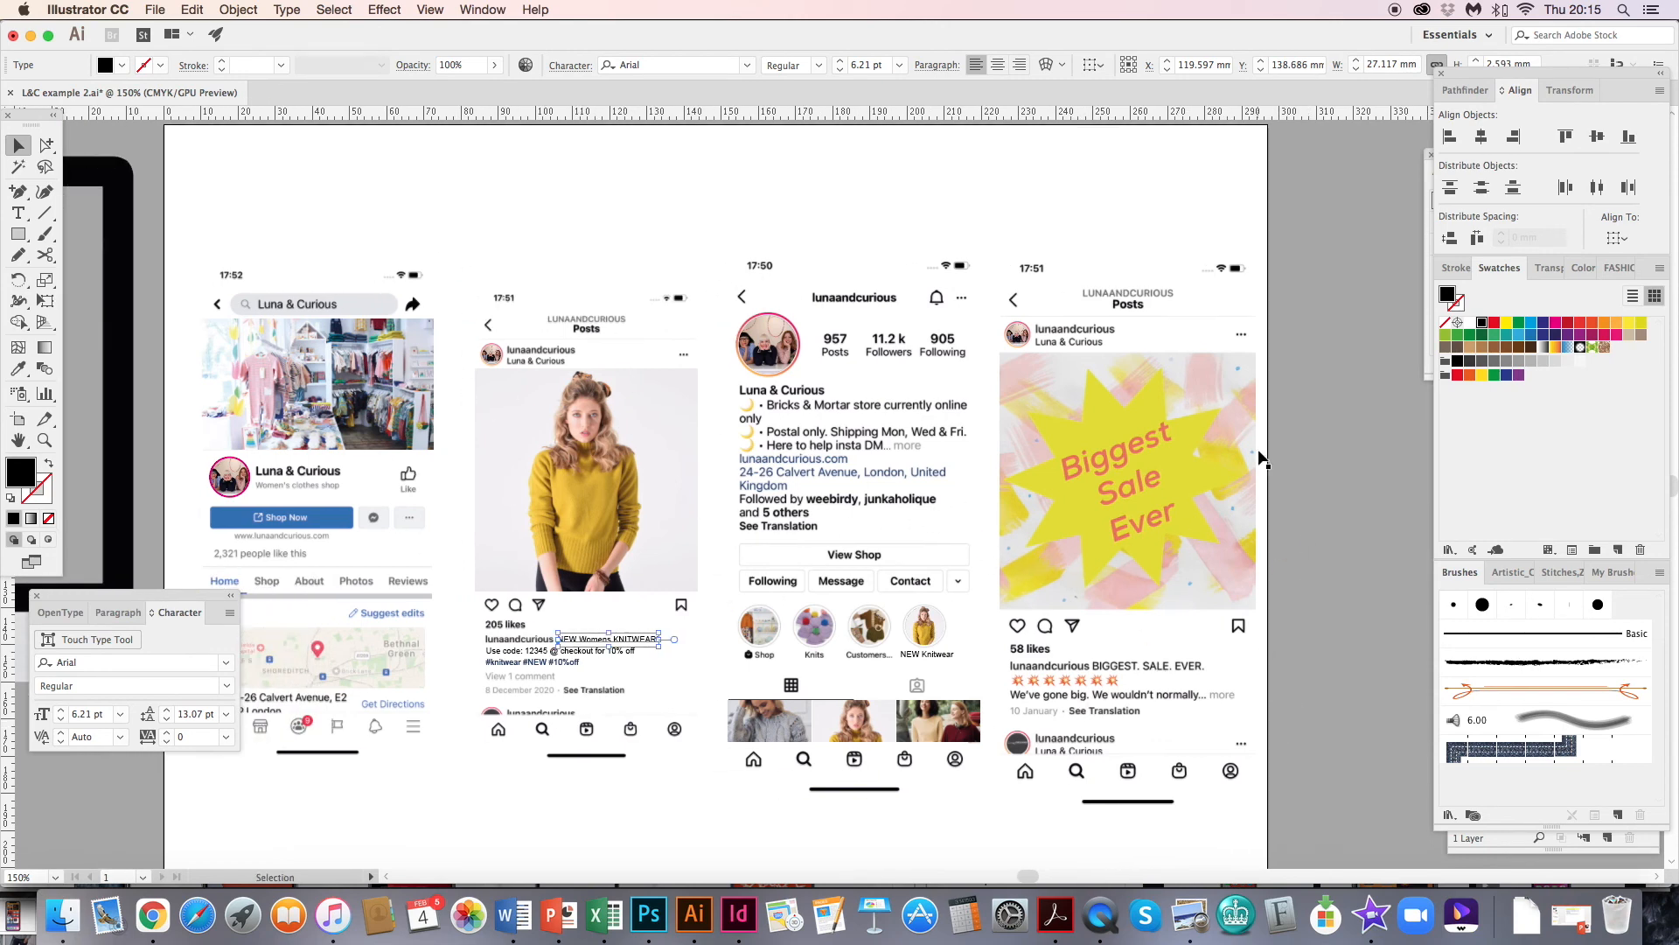
key("super+minus")
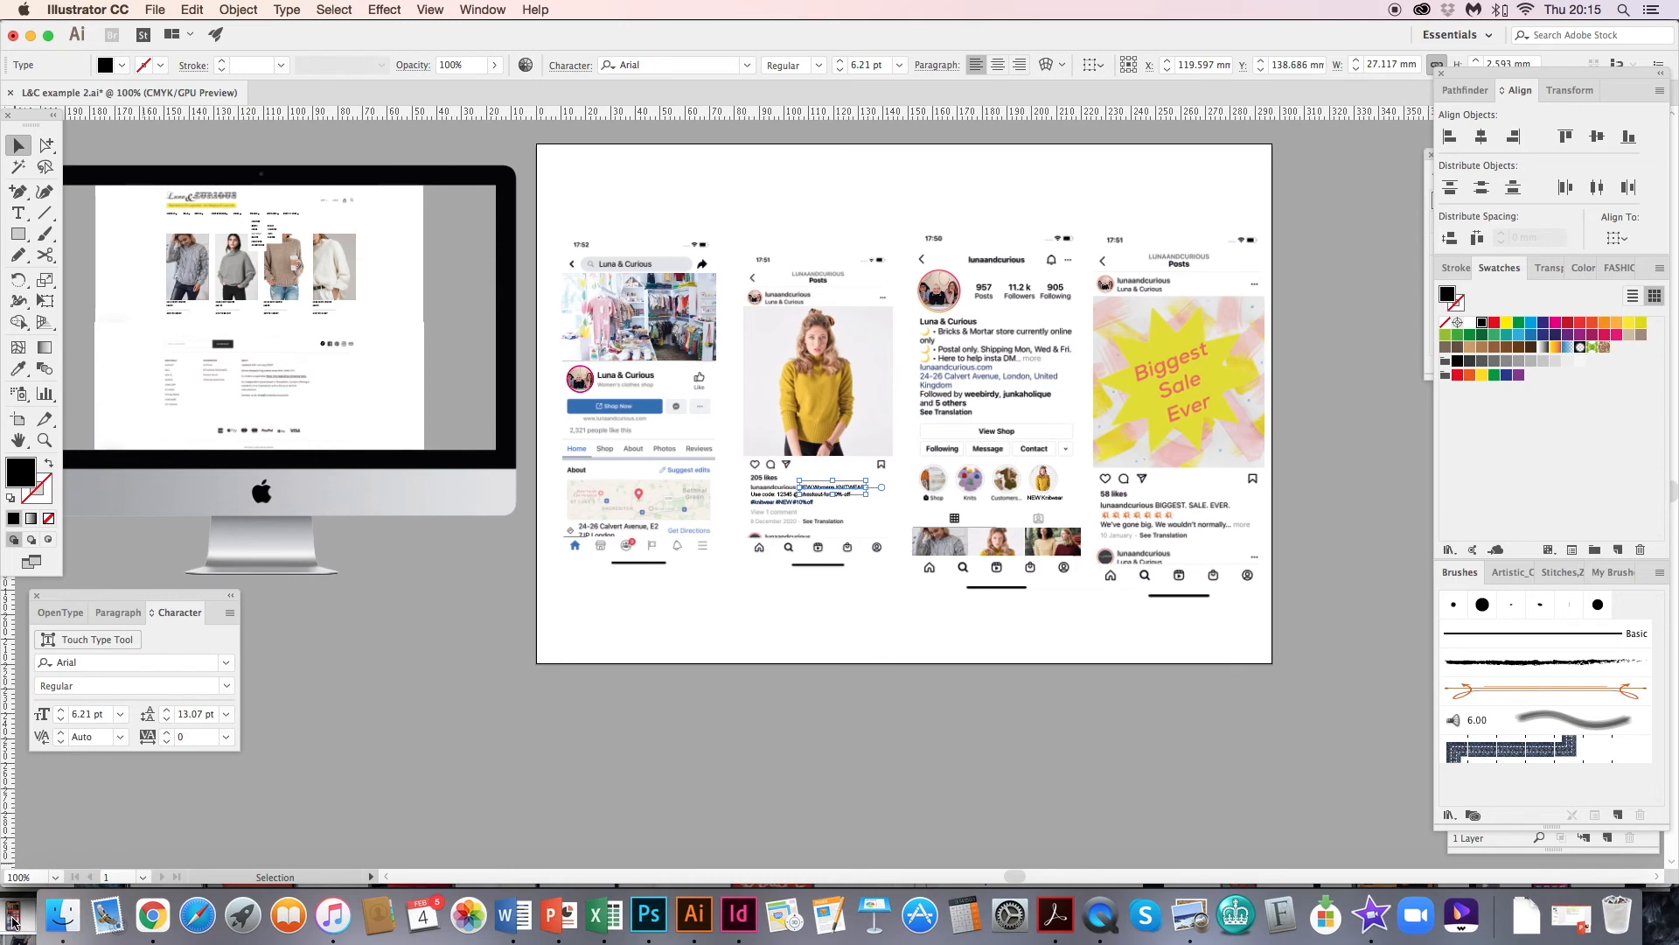
- Switch to Photoshop and remove the white background around the phone in 1000x-1.jpg with the Magic Wand, unlocking the background layer
left_click(647, 918)
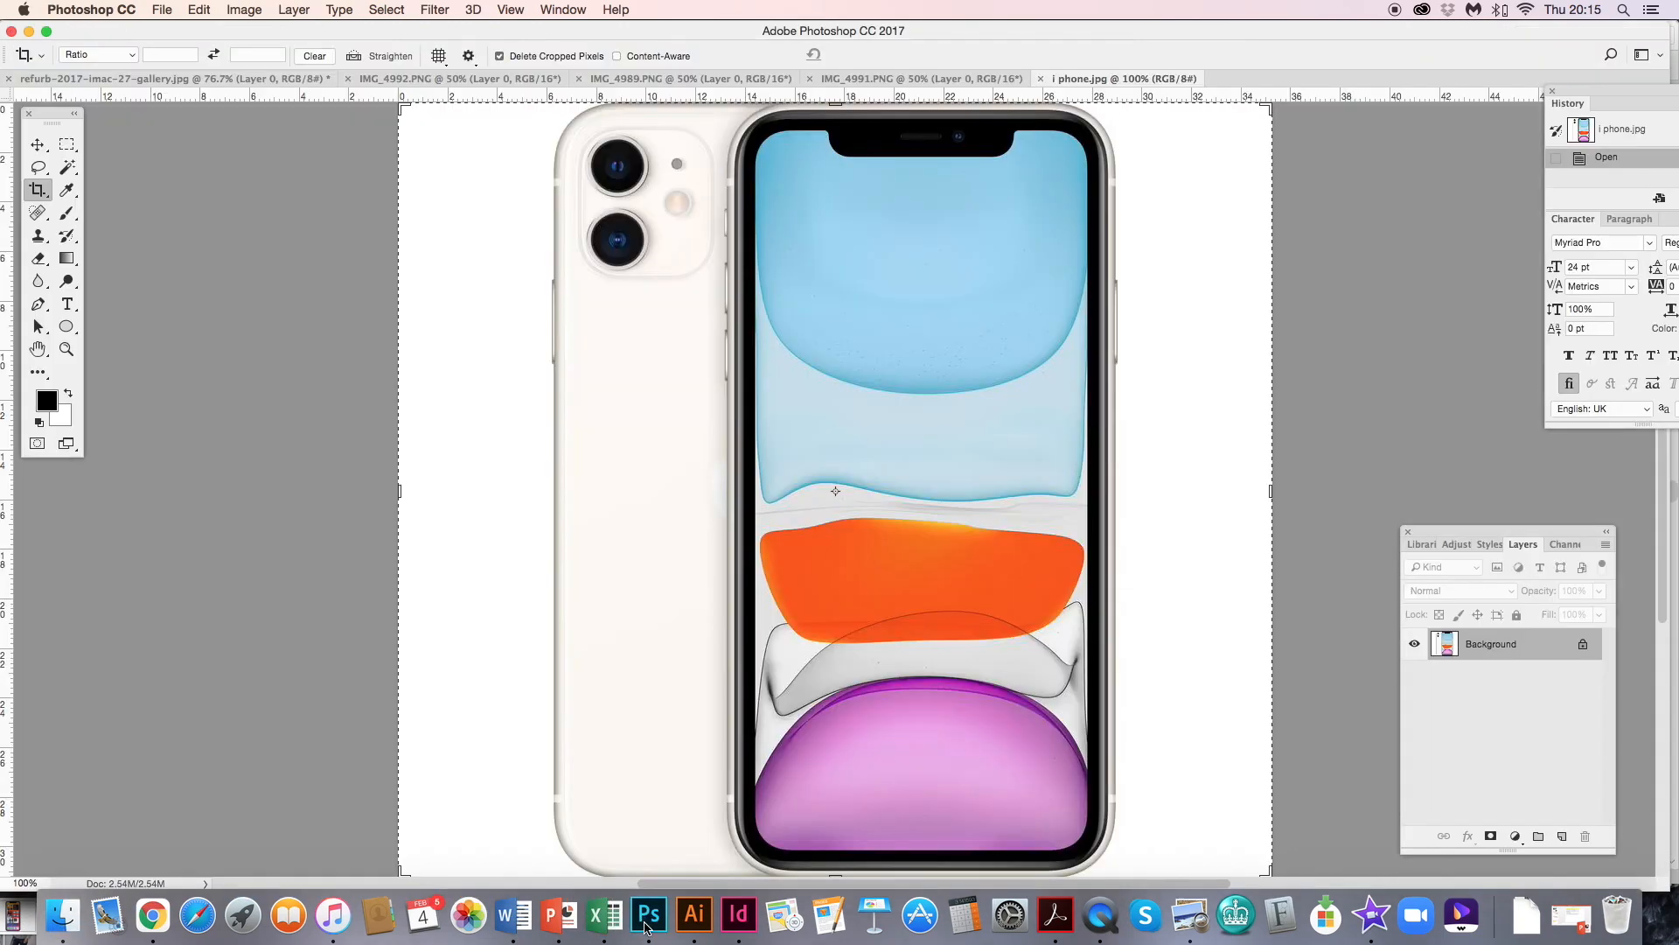
left_click(68, 167)
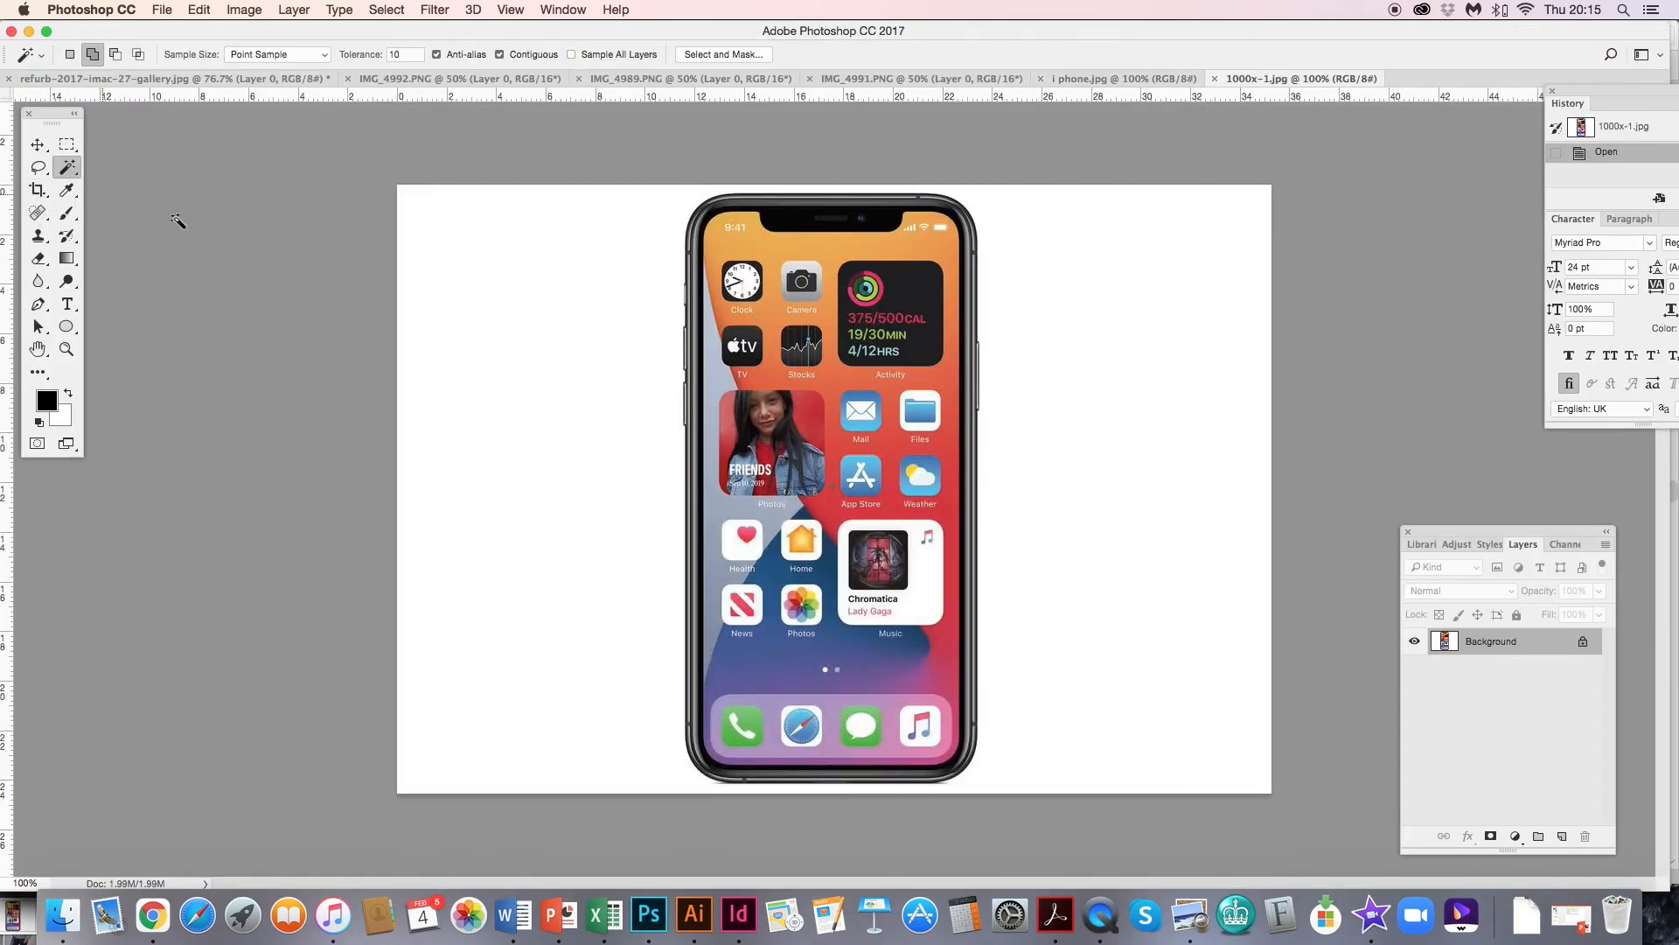
left_click(522, 333)
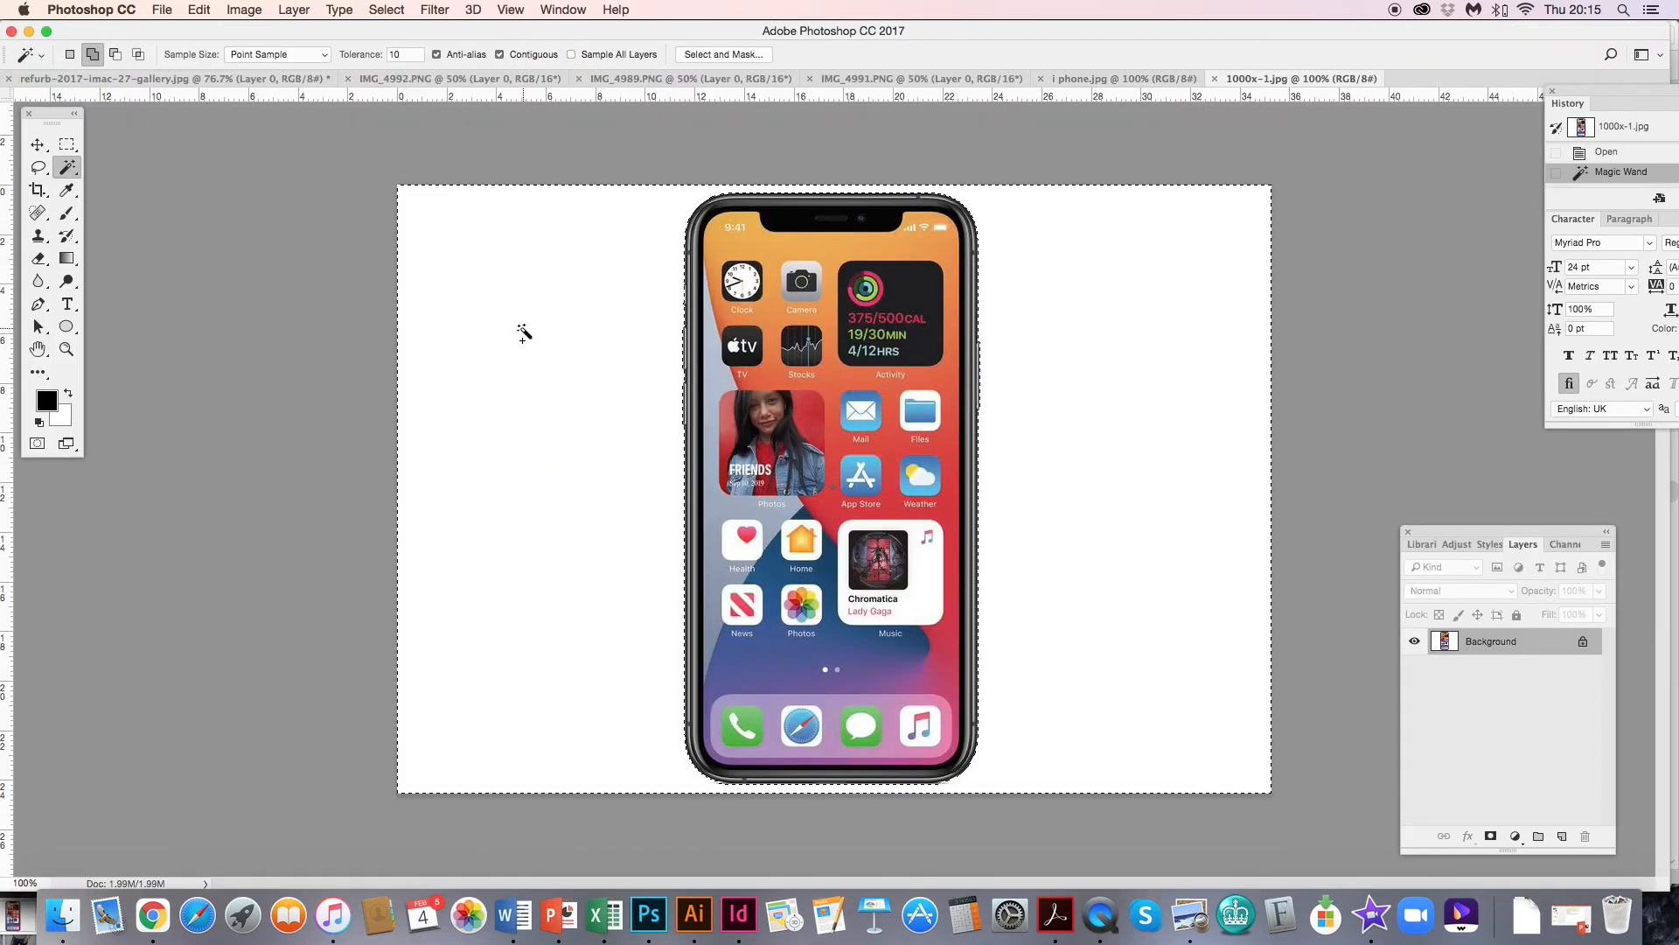
left_click(1583, 644)
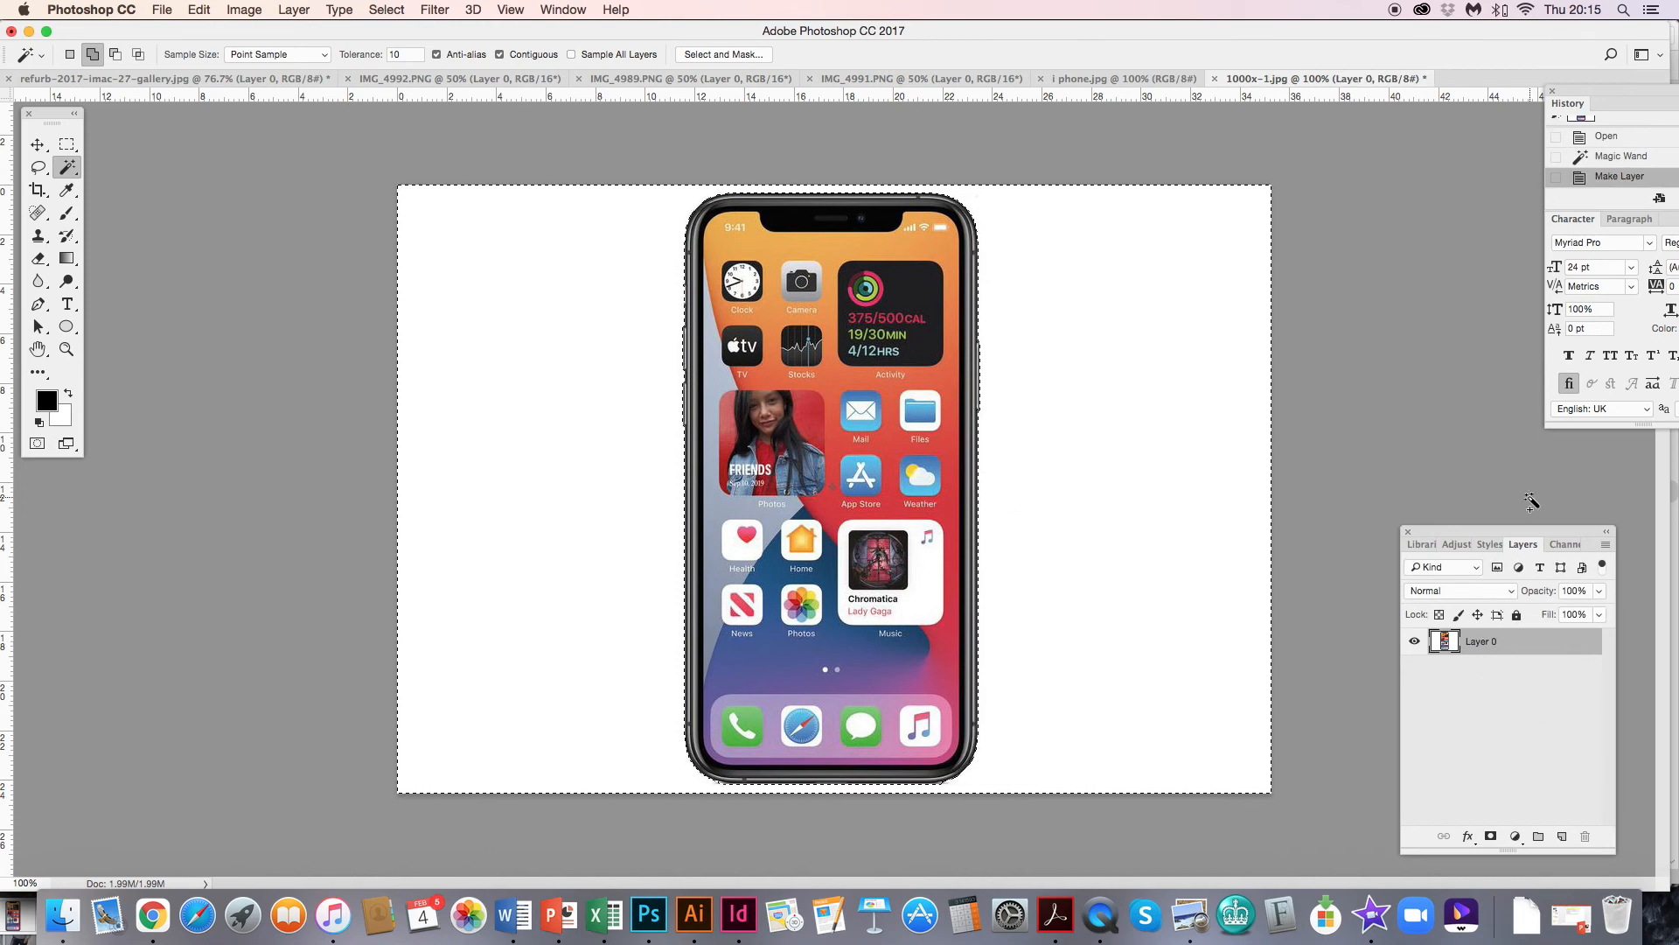
key("Delete")
- Crop the excess transparent canvas on both sides of the phone, leaving a narrow margin
key("c")
left_click_drag(395, 488, 525, 486)
left_click_drag(1140, 492, 1028, 489)
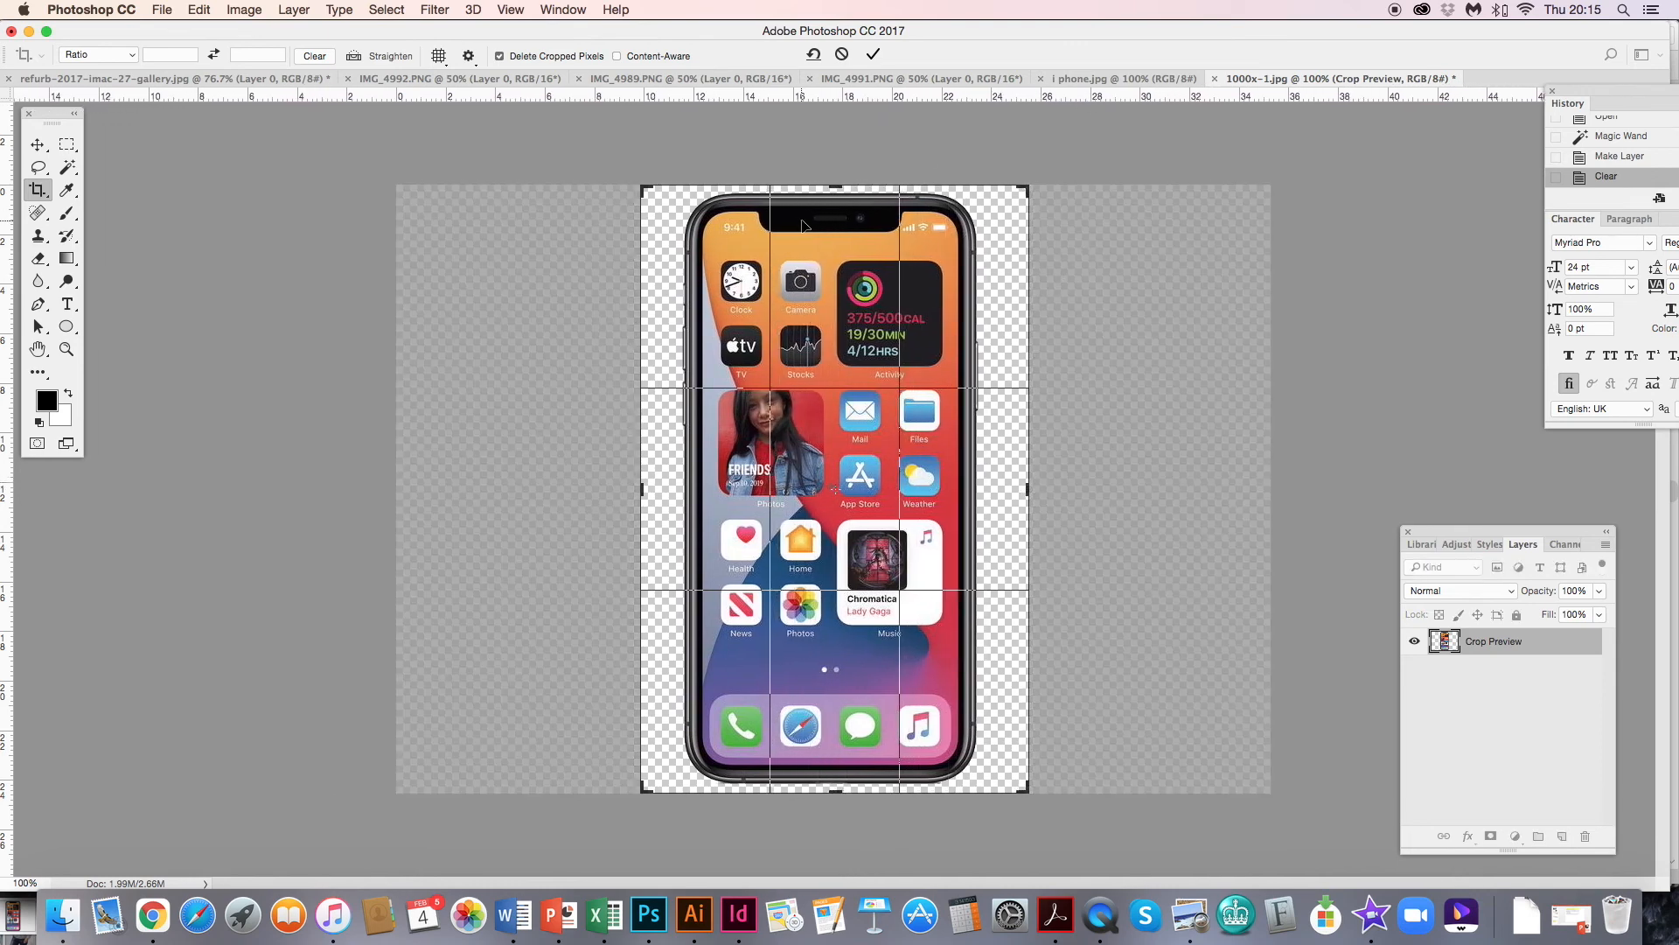
key("Return")
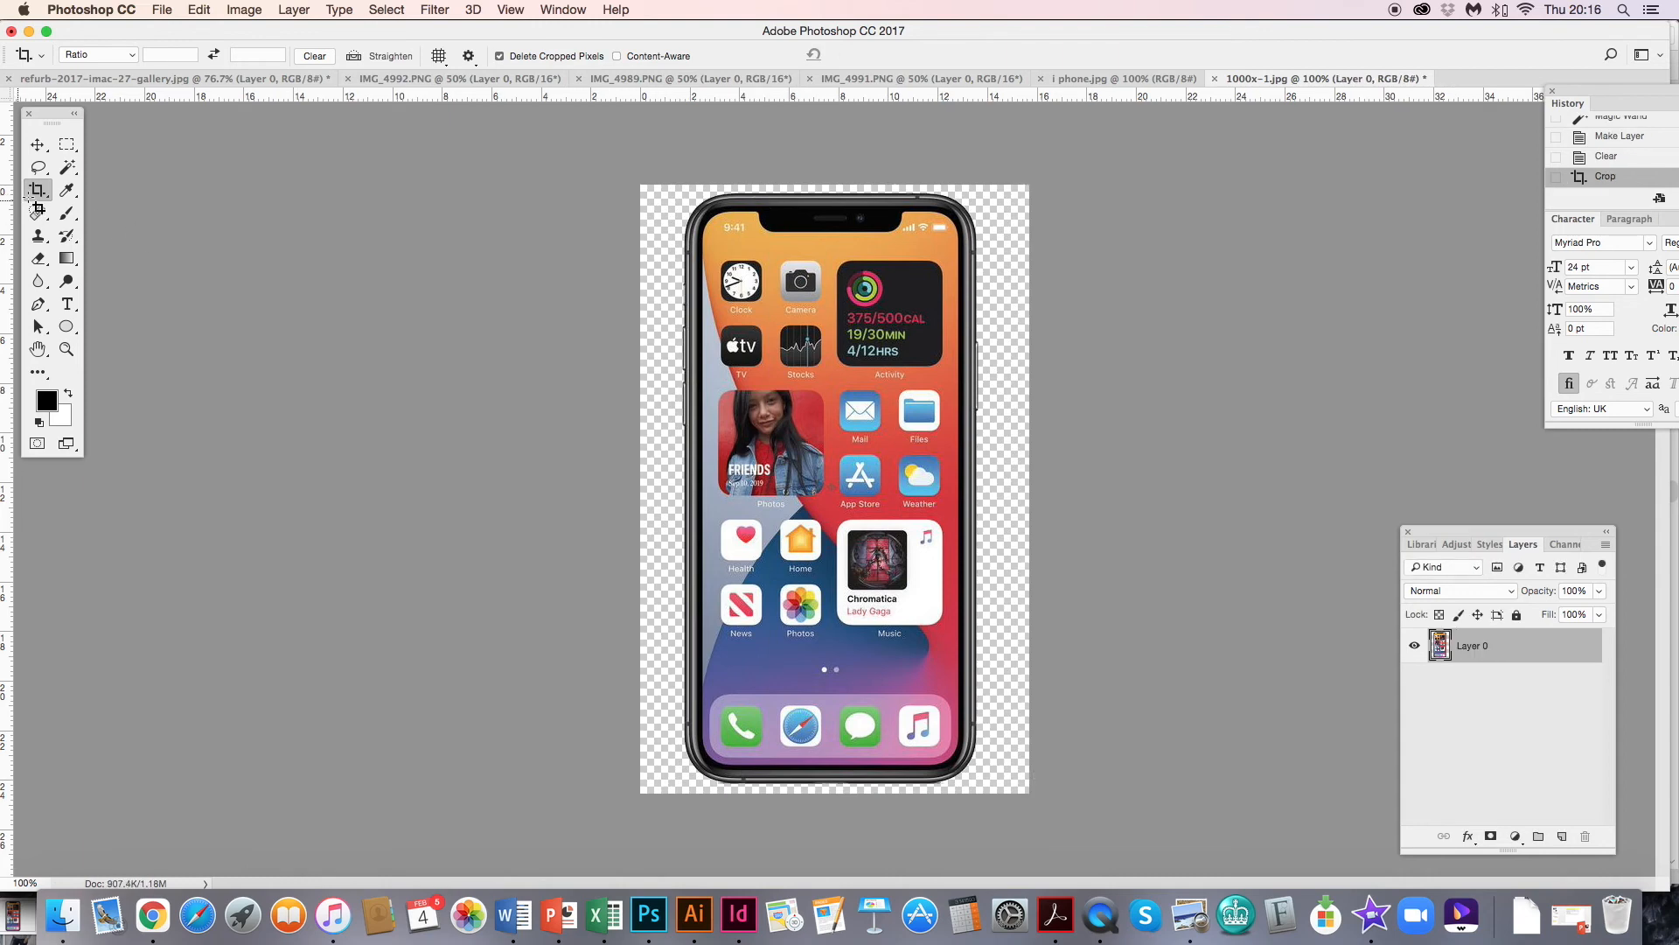
- Try selecting parts of the phone's screen with Quick Selection and the Magic Wand, and deselect them
left_click(61, 167)
left_click(708, 220)
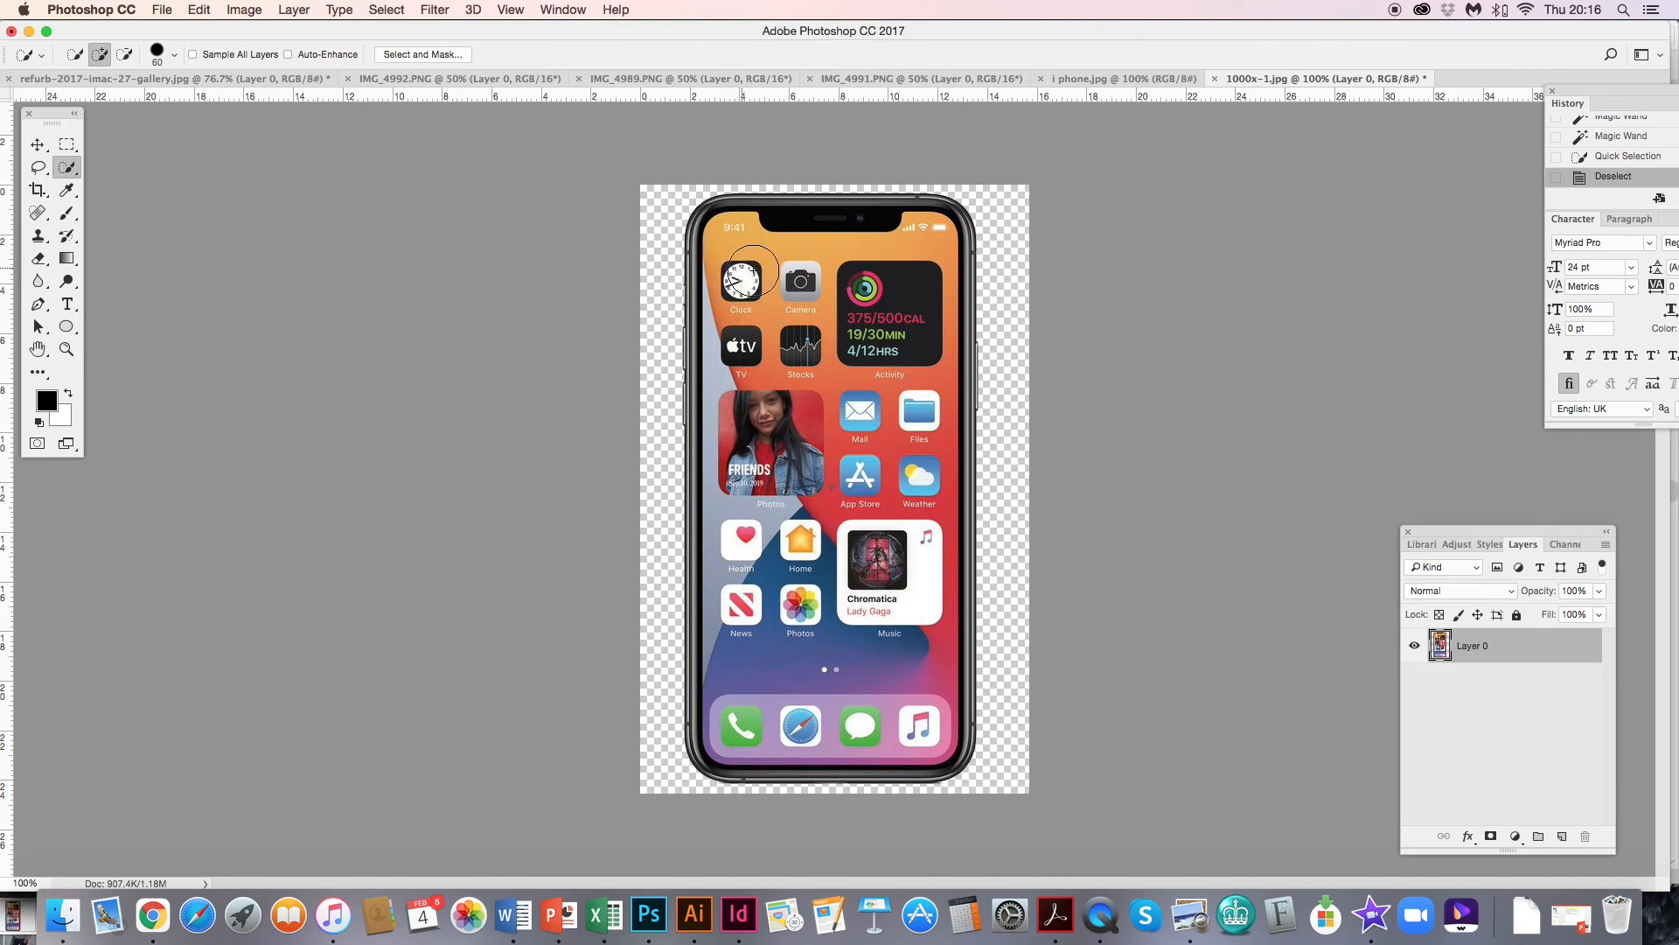
left_click(66, 167)
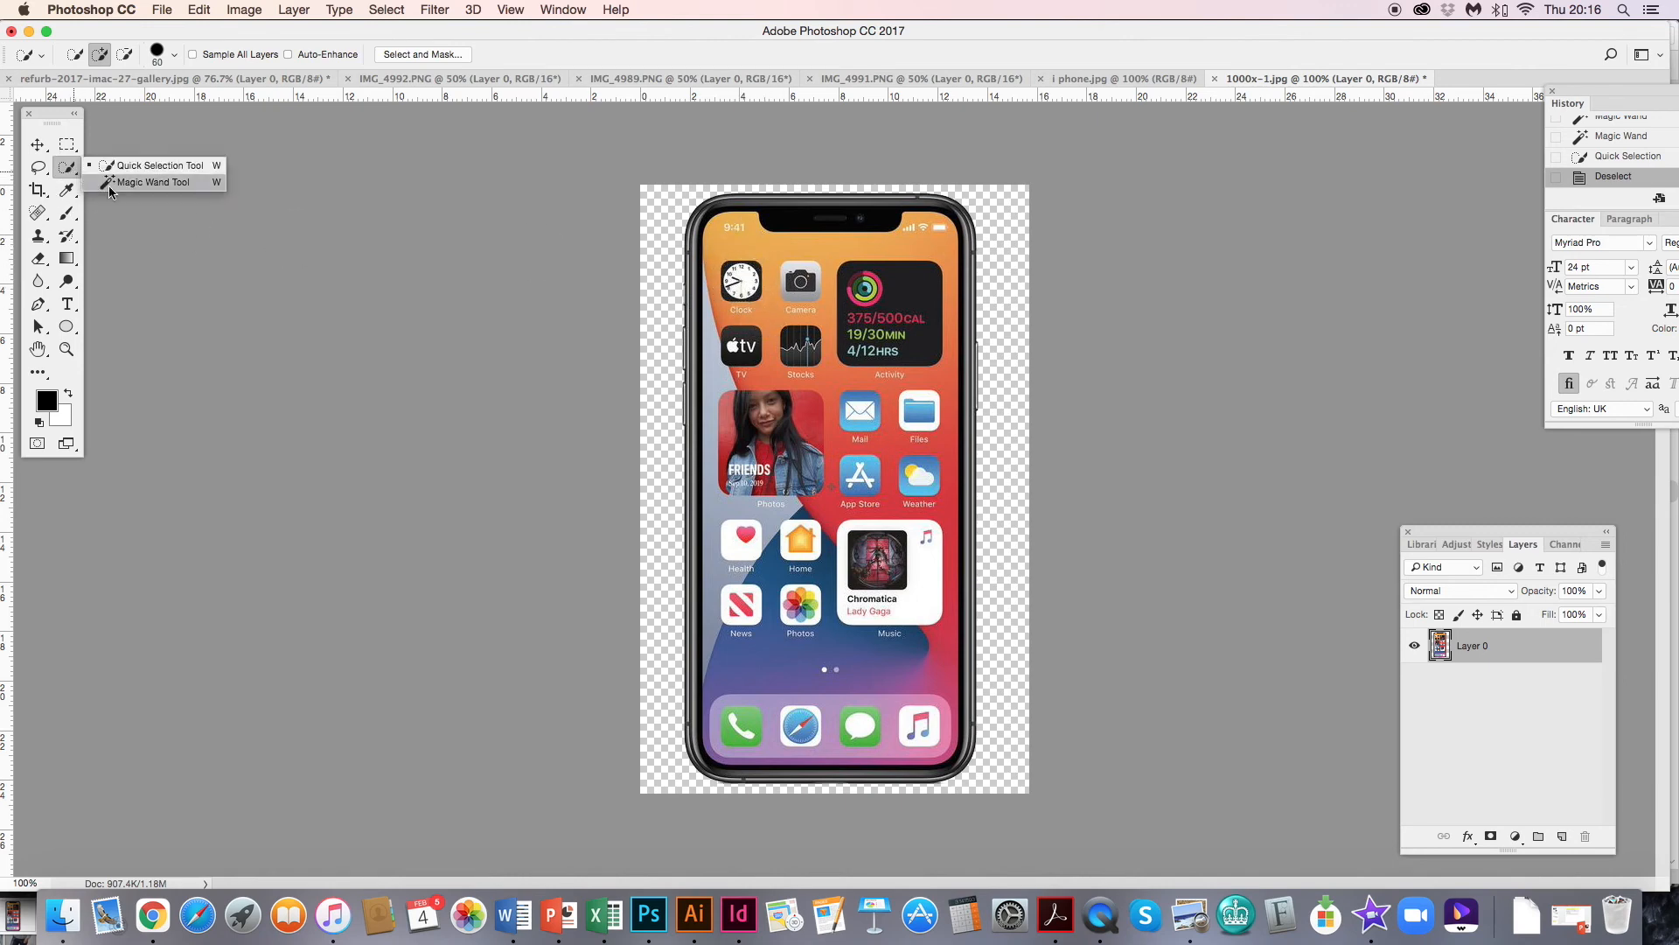
left_click(108, 186)
left_click(896, 270)
left_click(914, 249)
left_click(851, 276)
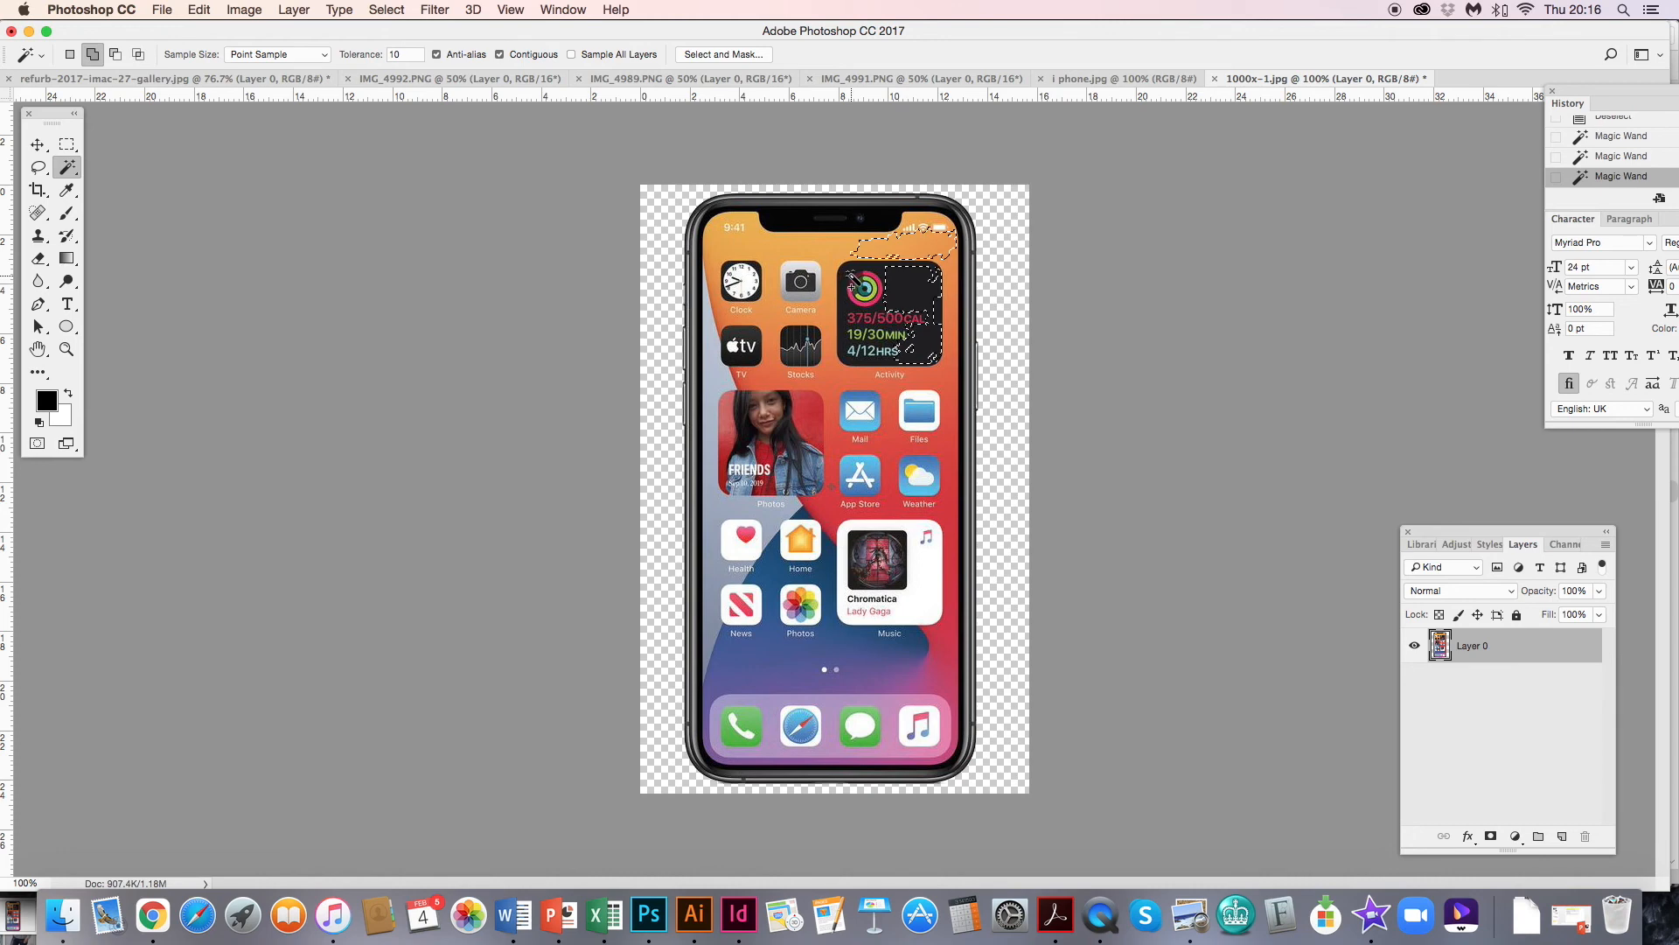
left_click(805, 247)
key("super+d")
- Clear the wallpaper and all icons from the phone's screen with Quick Selection, keeping only the frame and notch, and deselect
left_click(66, 172)
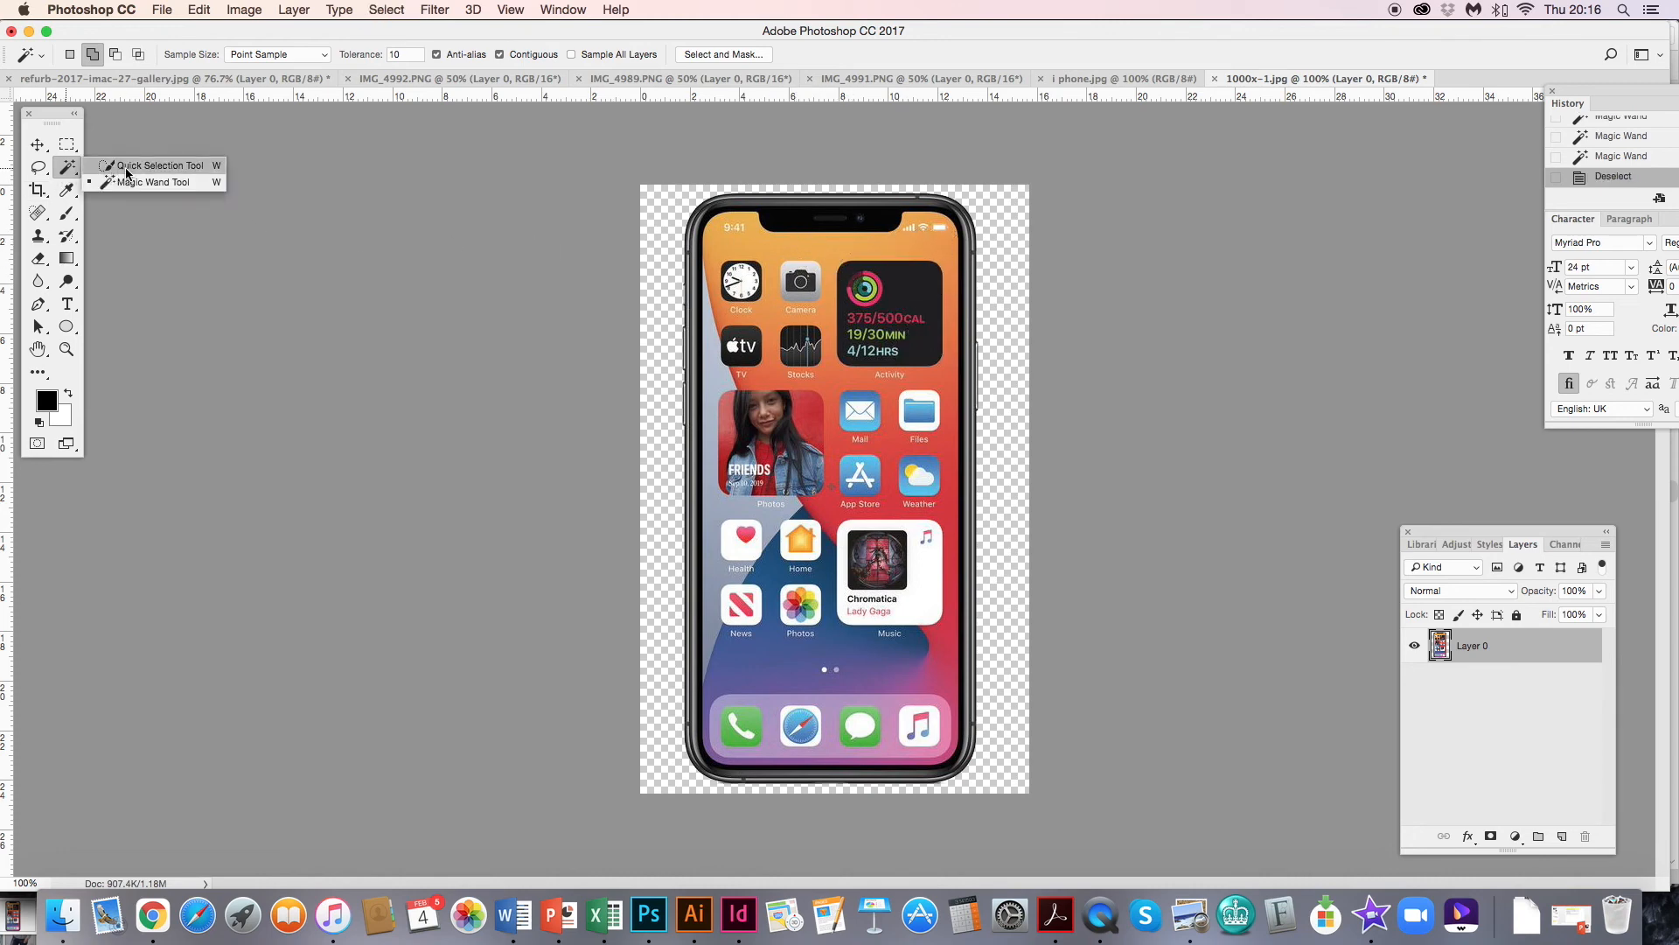
left_click(132, 165)
mouse_move(717, 319)
left_mouse_down()
mouse_move(770, 359)
mouse_move(893, 315)
mouse_move(726, 232)
mouse_move(804, 280)
mouse_move(781, 335)
left_mouse_up()
key("Delete")
mouse_move(819, 420)
left_mouse_down()
mouse_move(877, 459)
mouse_move(867, 548)
mouse_move(793, 588)
mouse_move(894, 480)
left_mouse_up()
key("Delete")
left_click(750, 408)
key("Delete")
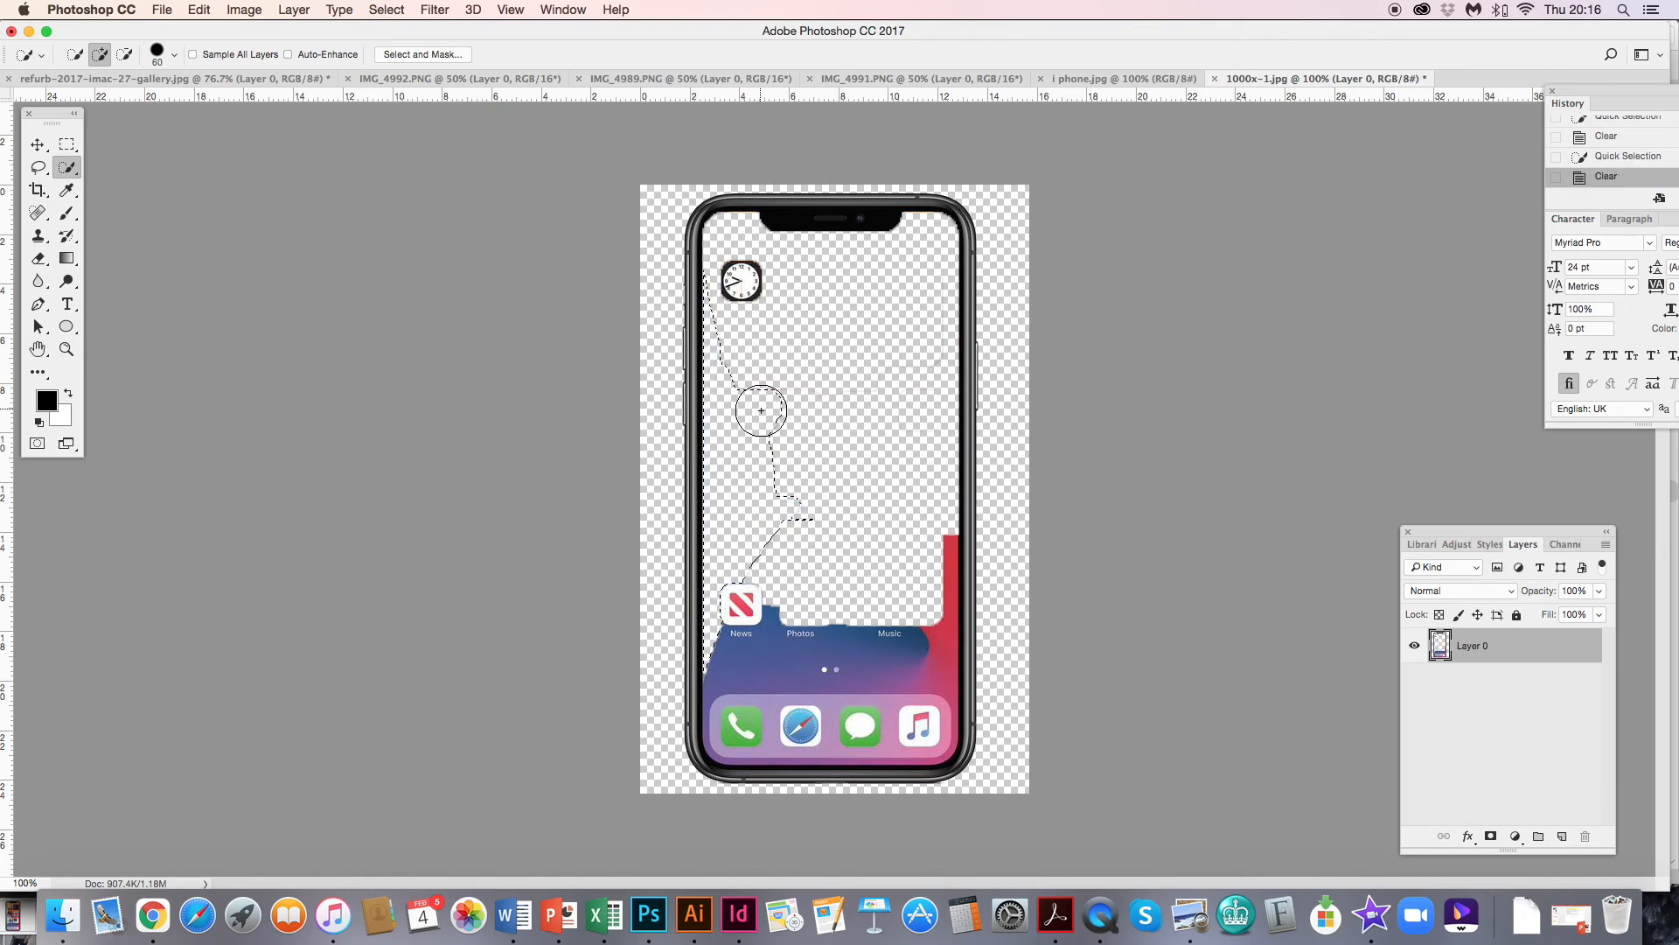
left_click(746, 283)
key("Delete")
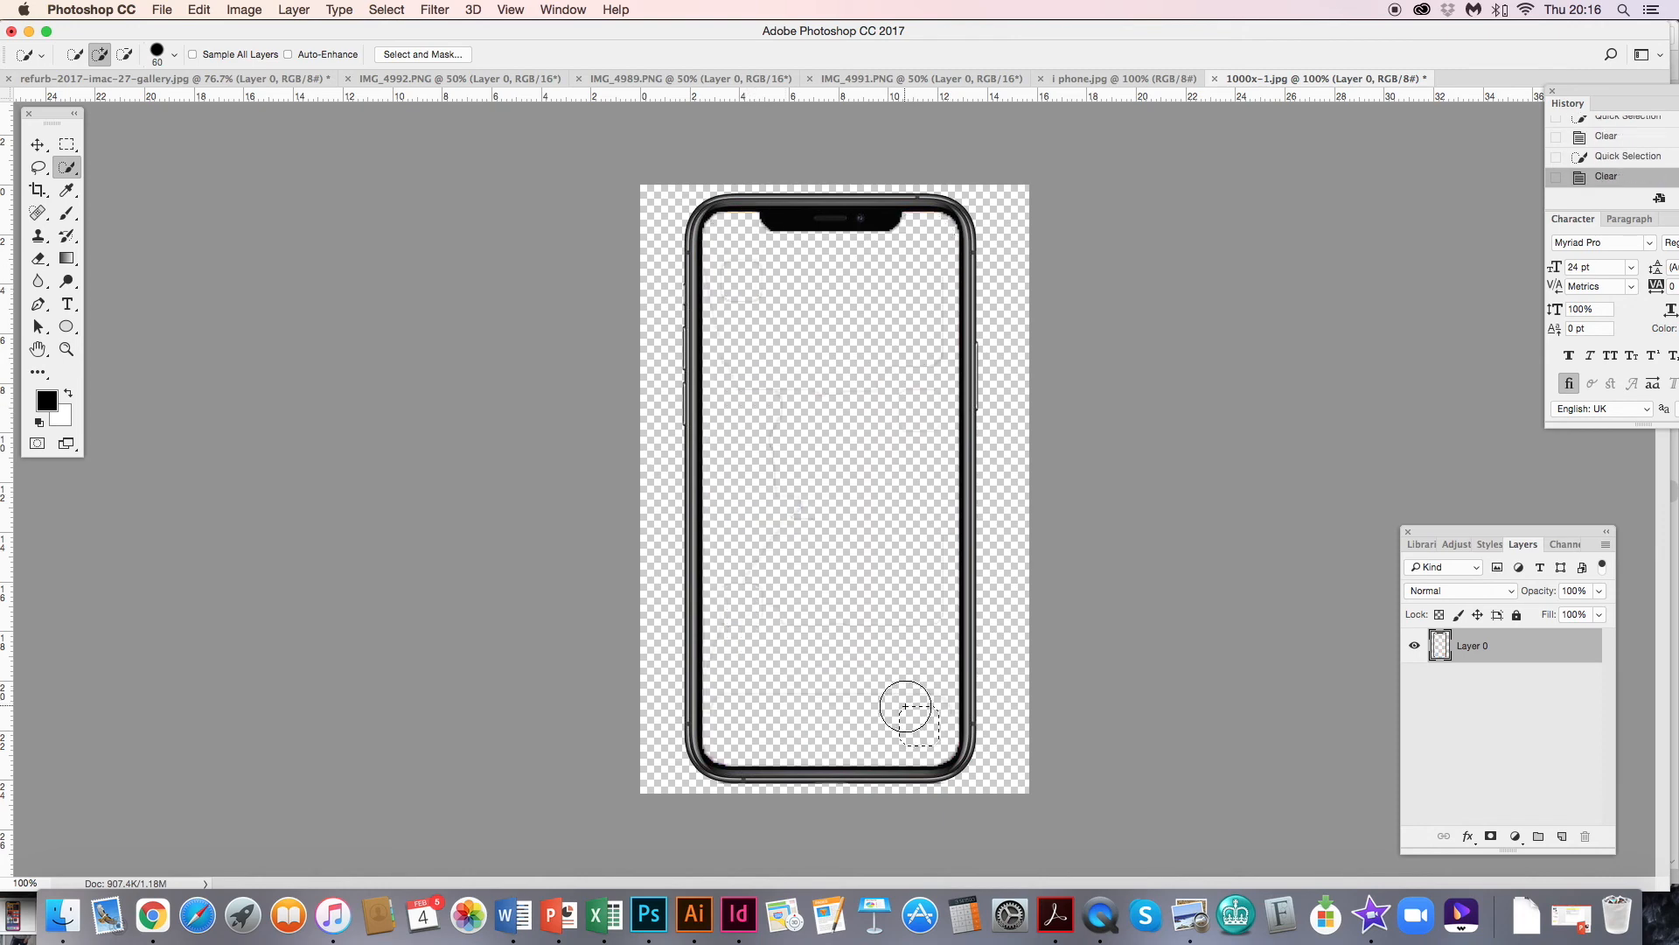
key("super+d")
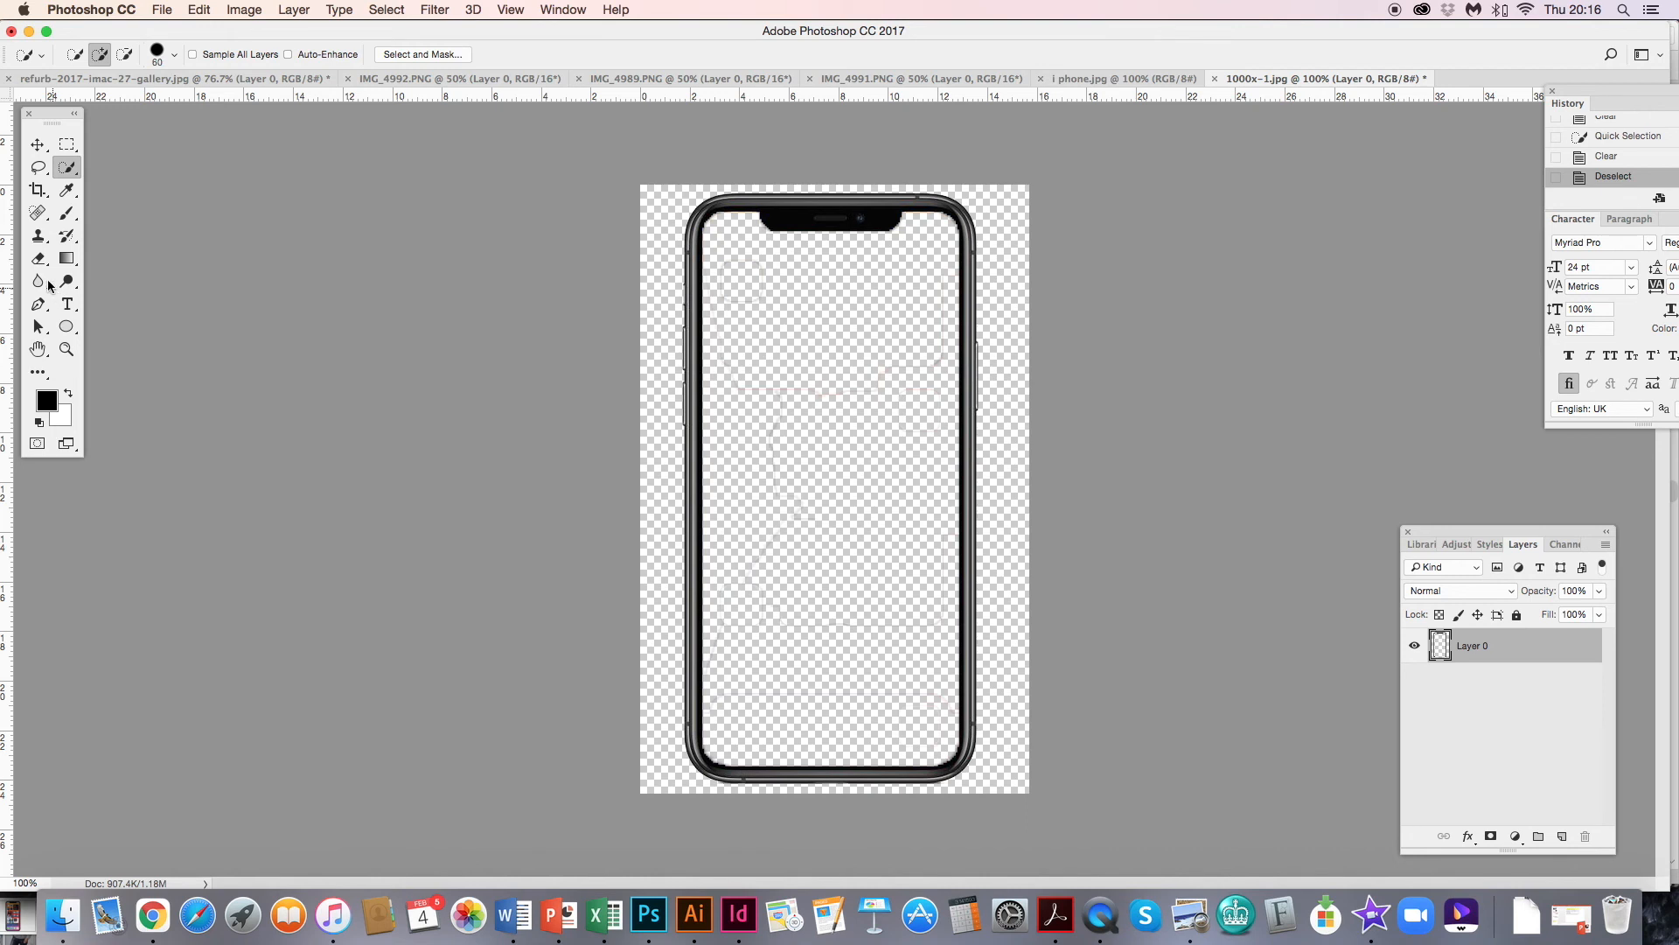
- Set the Eraser to a hard round brush of size 150 with 100% flow, erasing specks in the screen area
left_click(39, 259)
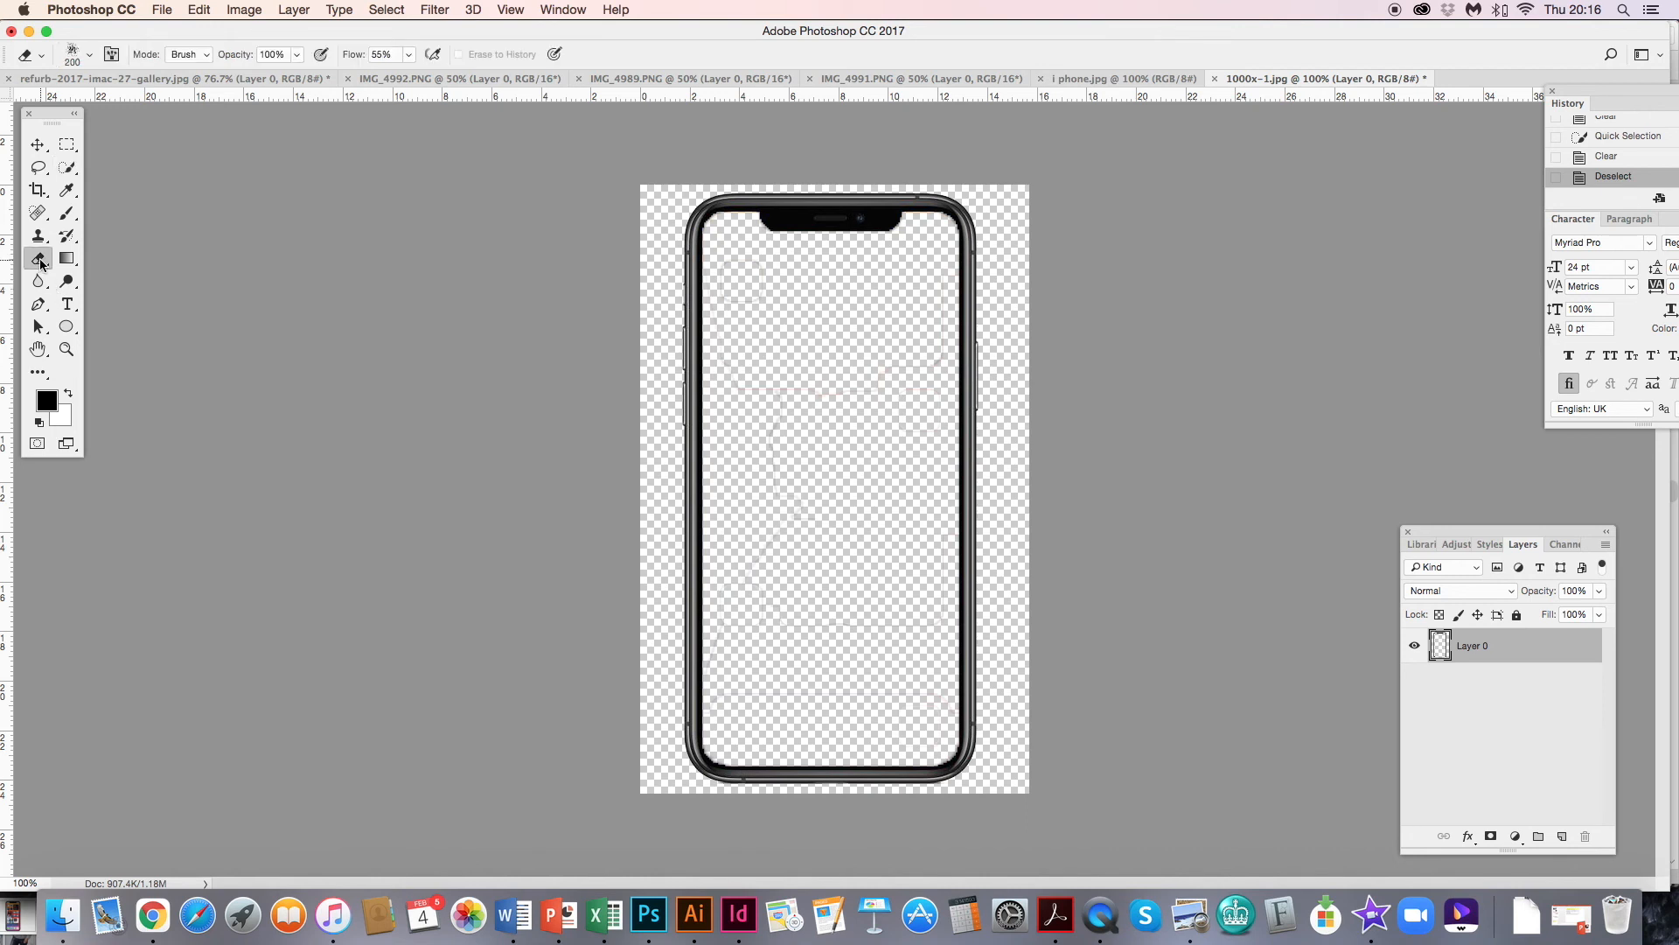
left_click(91, 56)
left_click(118, 221)
mouse_move(810, 387)
left_mouse_down()
mouse_move(803, 404)
mouse_move(811, 380)
left_mouse_up()
key("bracketleft")
key("bracketleft")
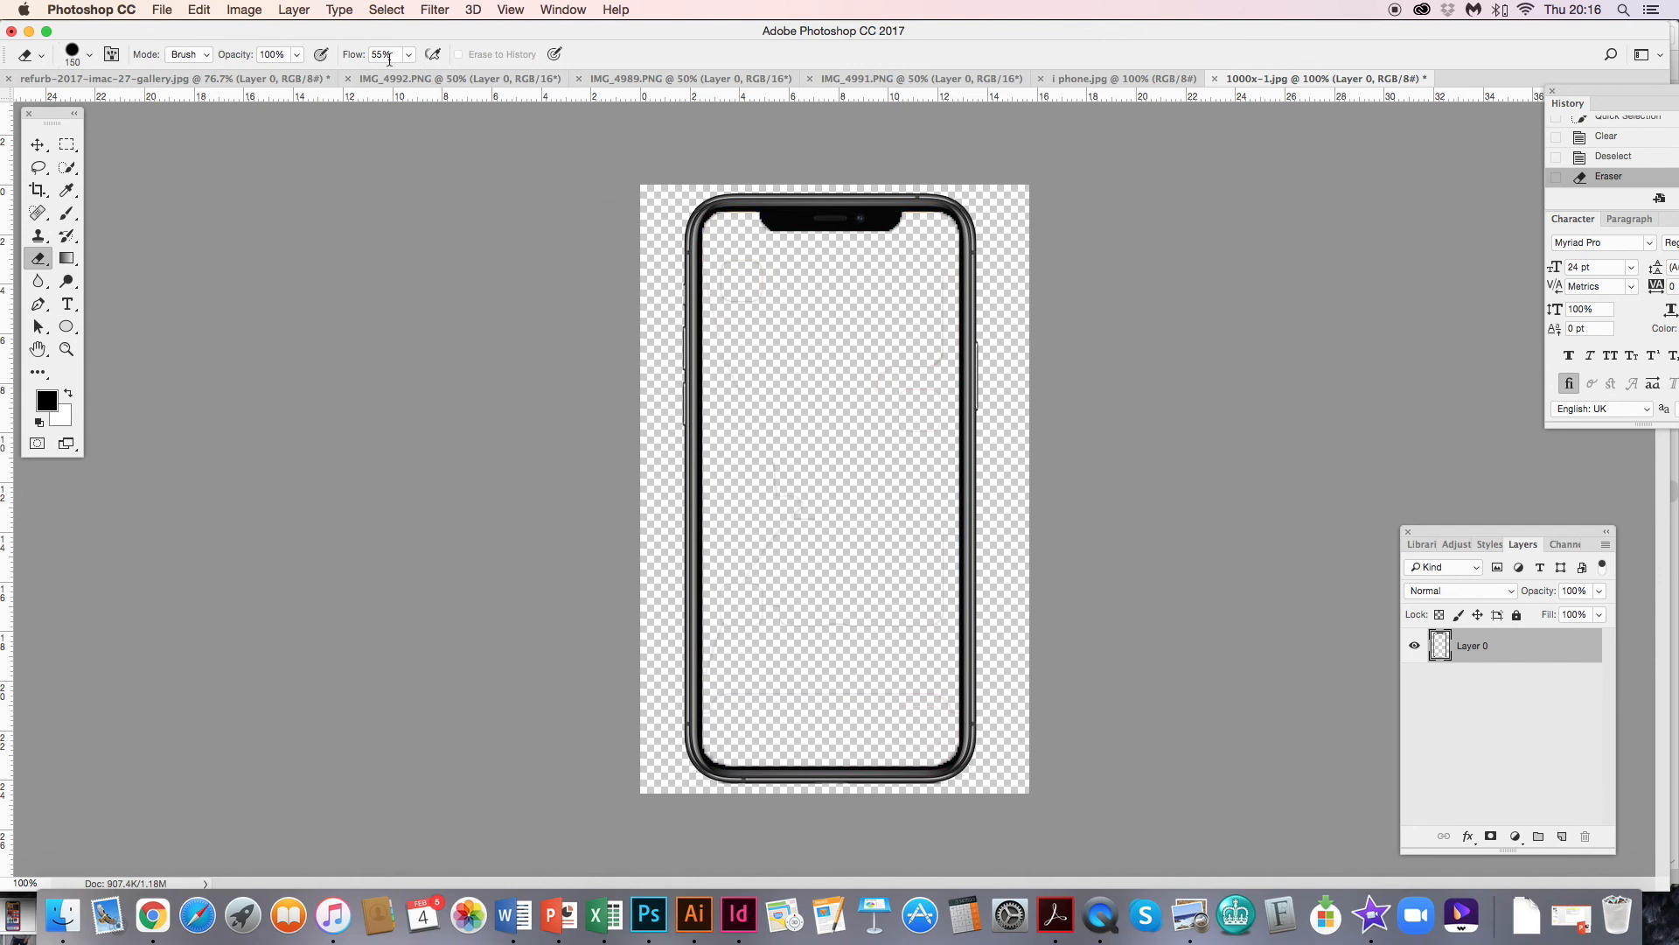
left_click_drag(411, 63, 450, 67)
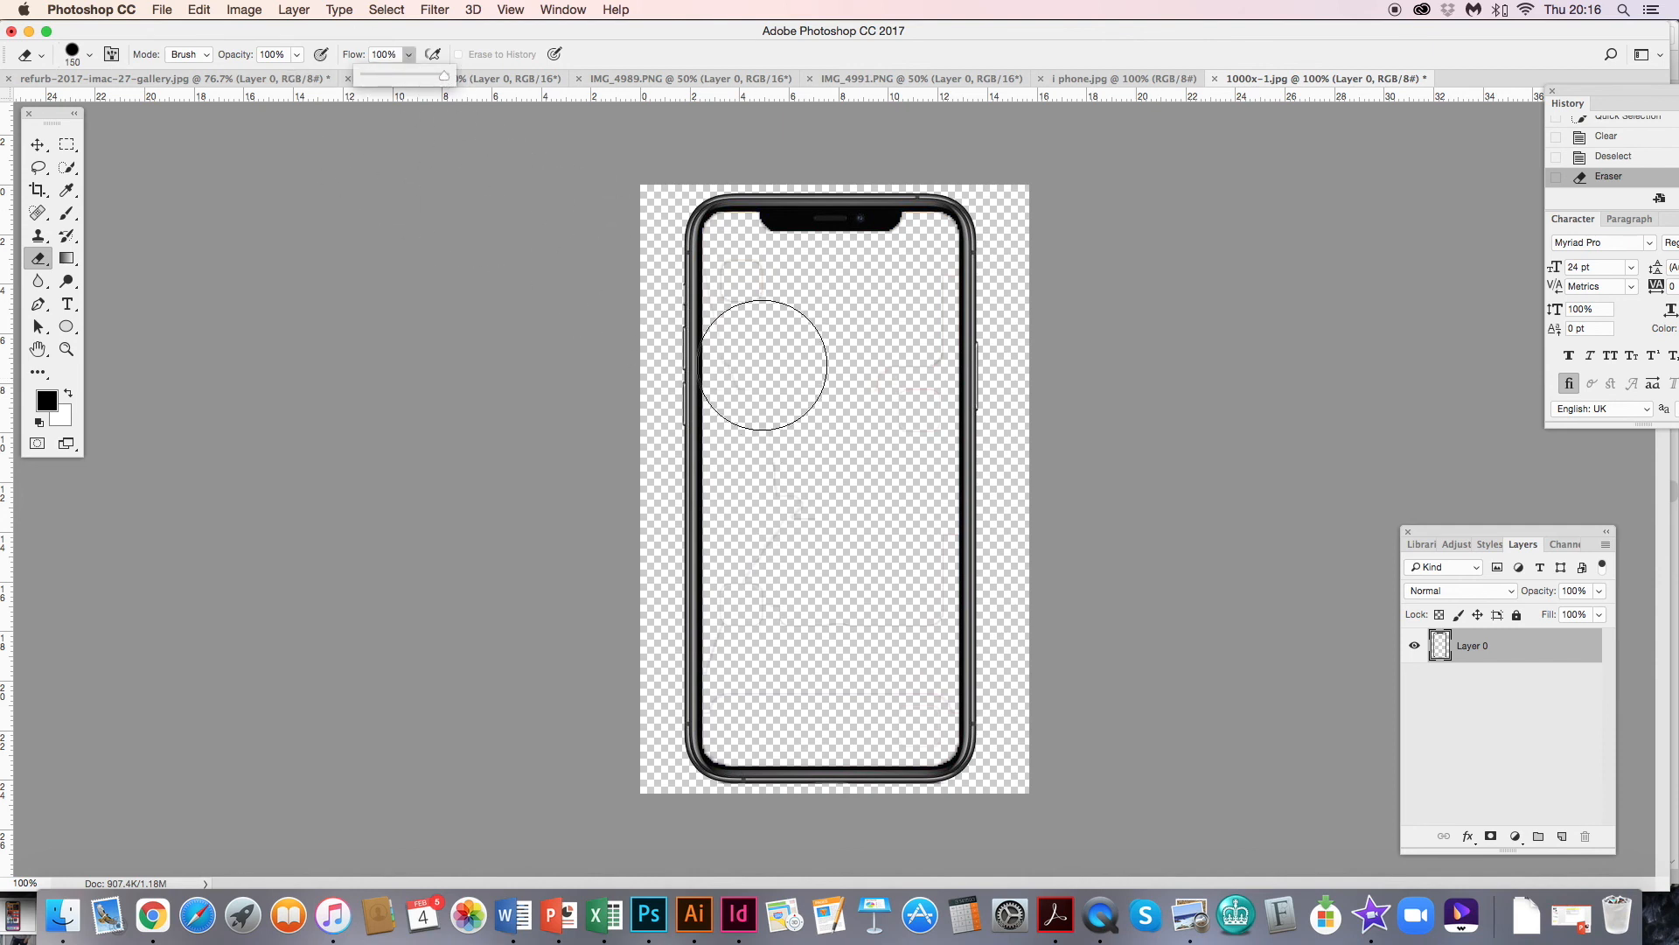
- Erase the leftover pixels inside the phone frame, reducing the Eraser to size 60 near the edges
left_click(731, 345)
left_click(739, 263)
key("bracketleft")
key("bracketleft")
key("bracketleft")
key("bracketleft")
key("bracketleft")
key("bracketleft")
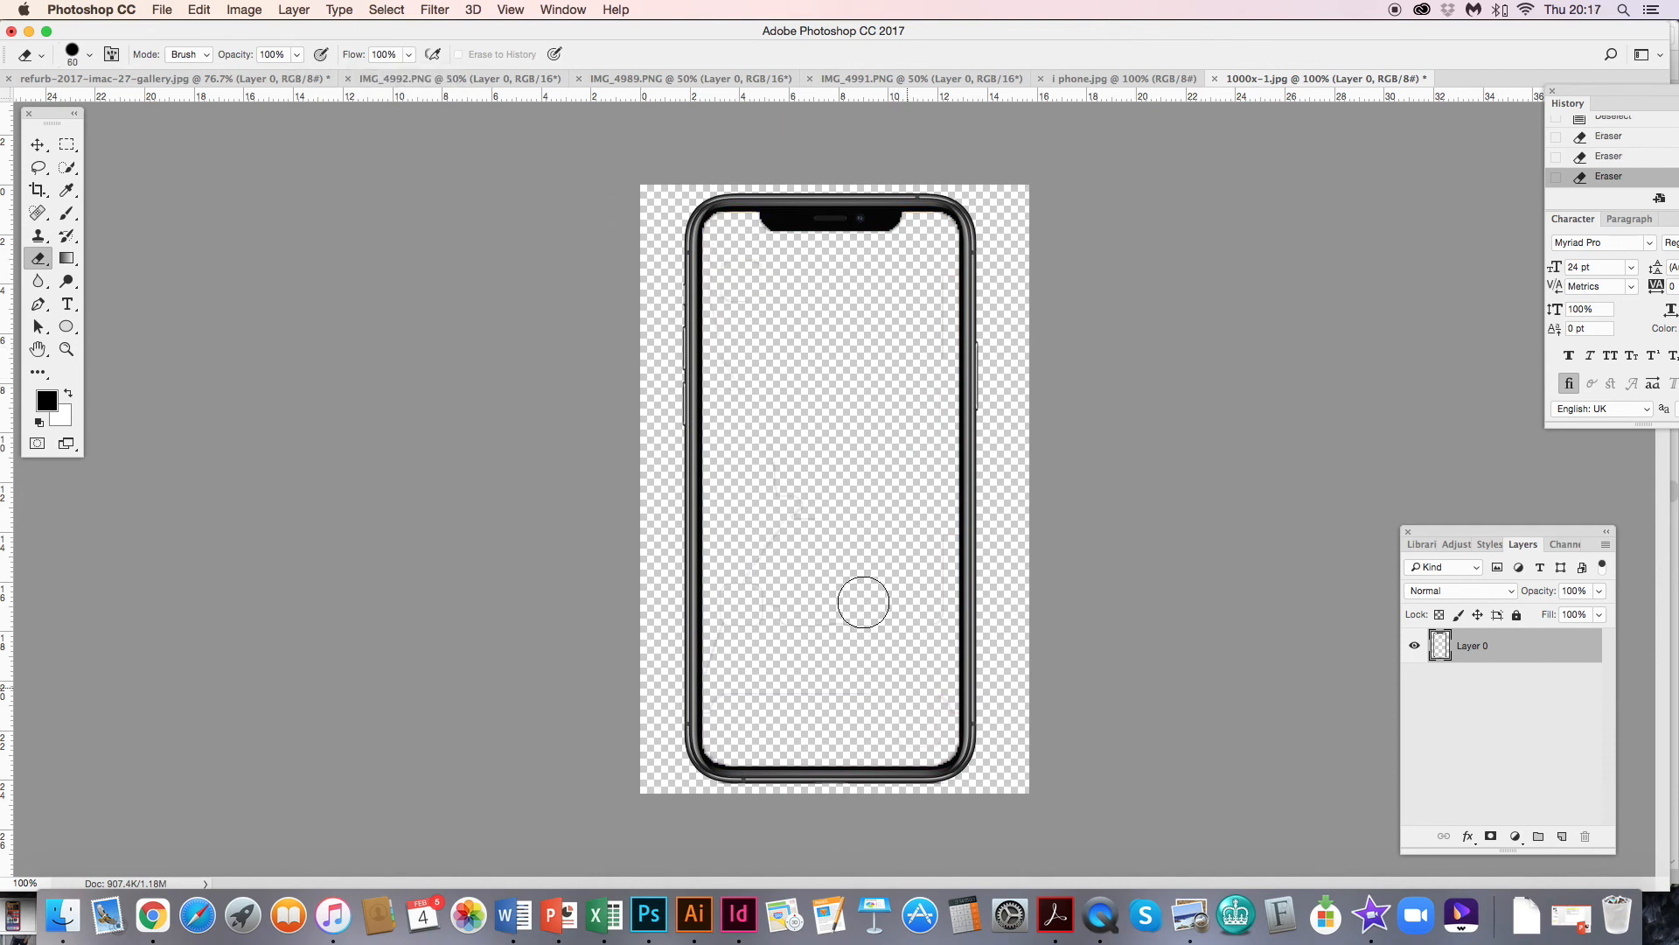
mouse_move(754, 531)
left_mouse_down()
mouse_move(754, 362)
mouse_move(778, 585)
mouse_move(846, 590)
mouse_move(897, 356)
mouse_move(929, 298)
mouse_move(789, 284)
mouse_move(756, 314)
mouse_move(737, 261)
mouse_move(903, 302)
left_mouse_up()
- Save the cut-out phone as a PNG named i phone empty in the Technology folder of Website utilities
key("super+shift+s")
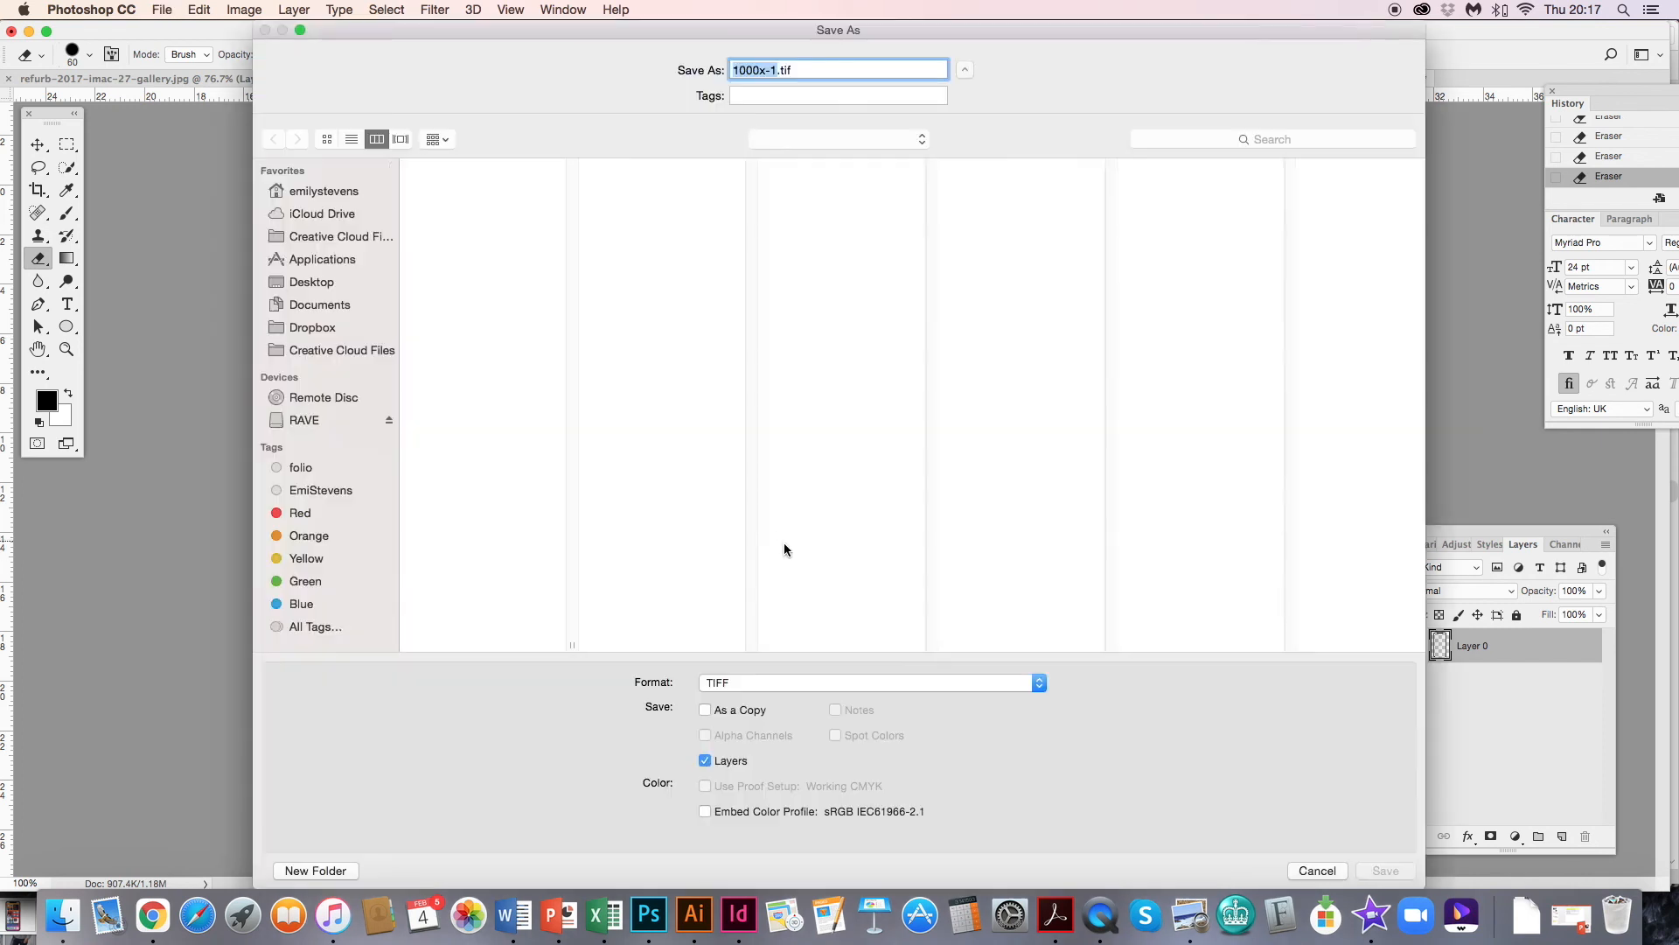
left_click(826, 687)
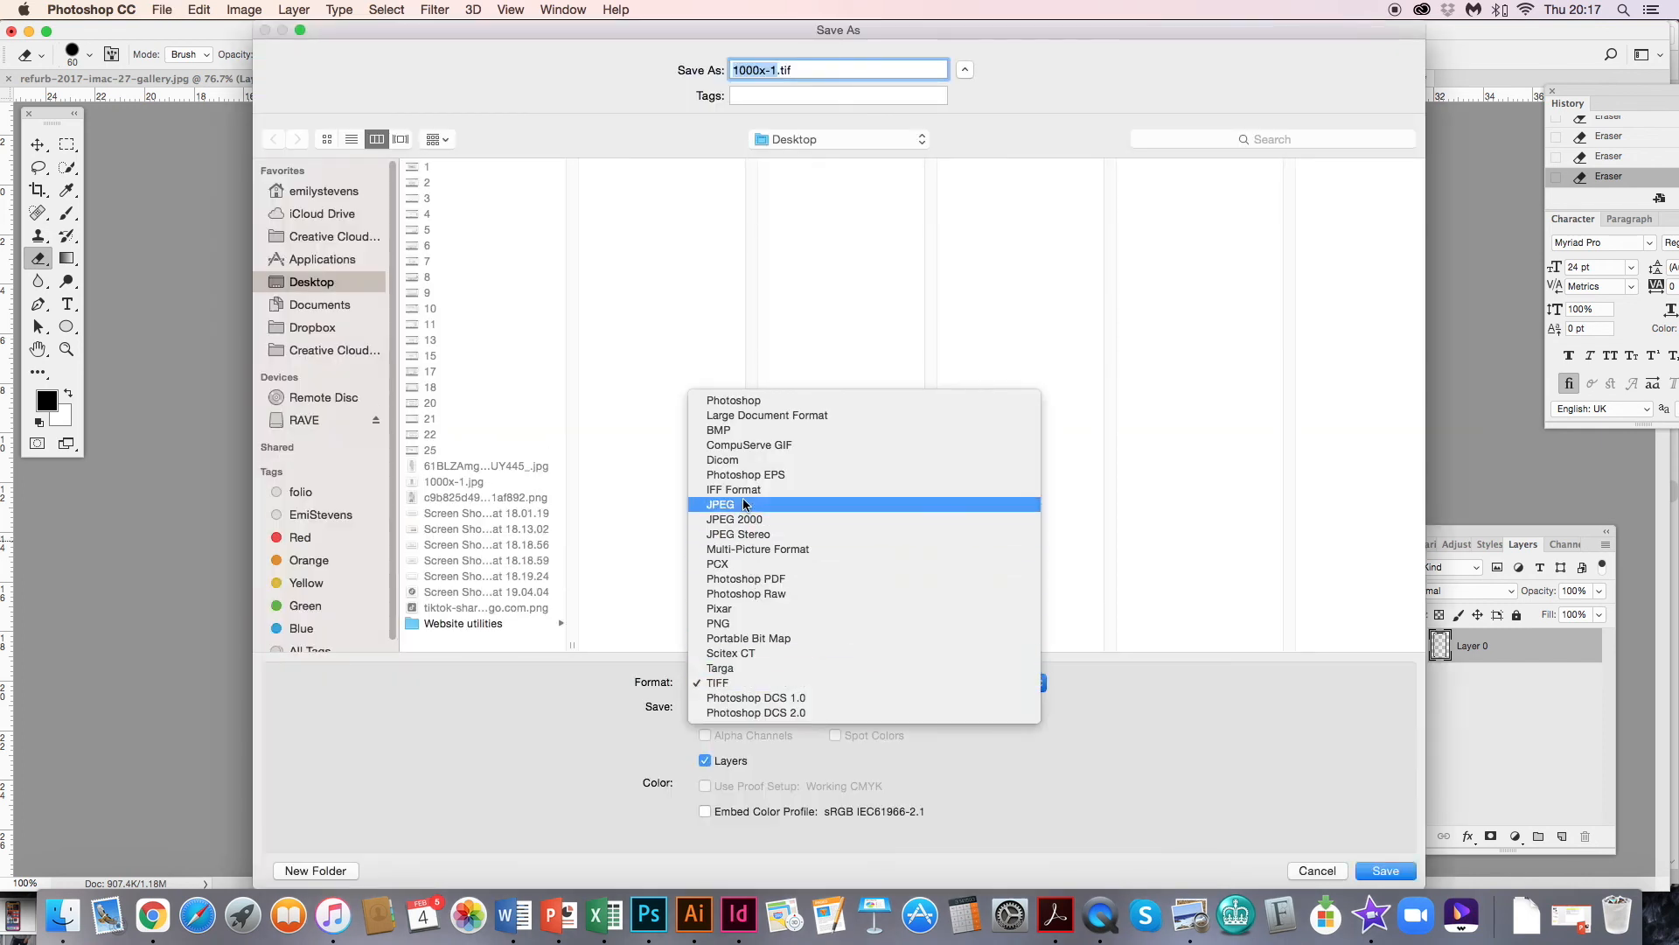
left_click(740, 623)
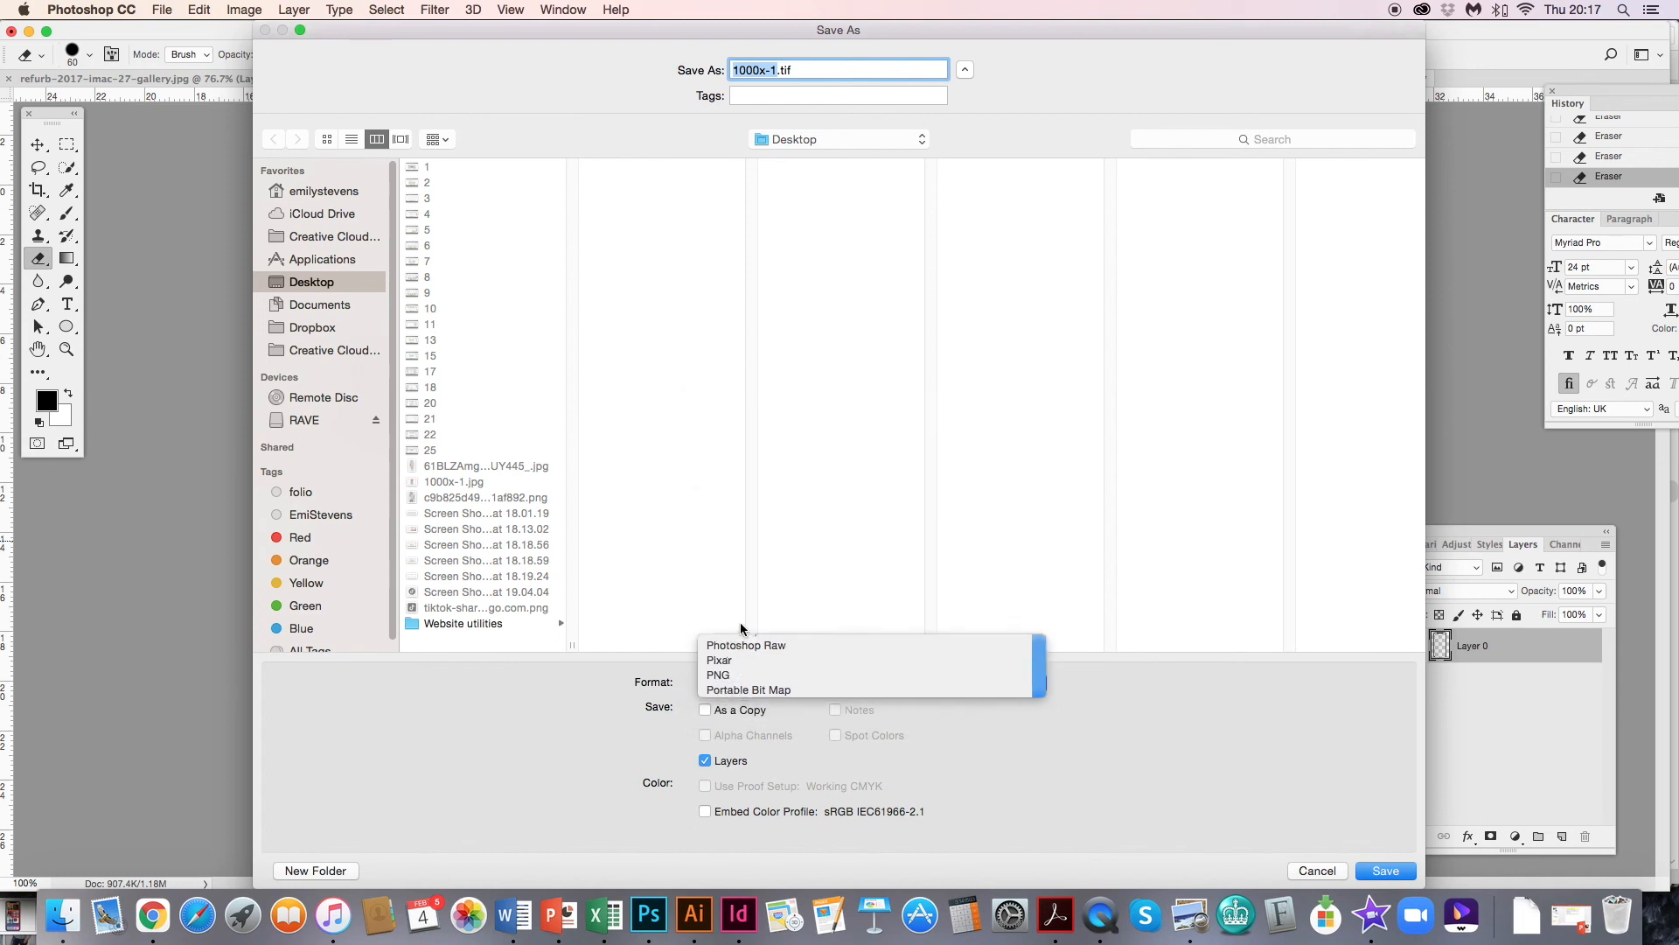
key("BackSpace")
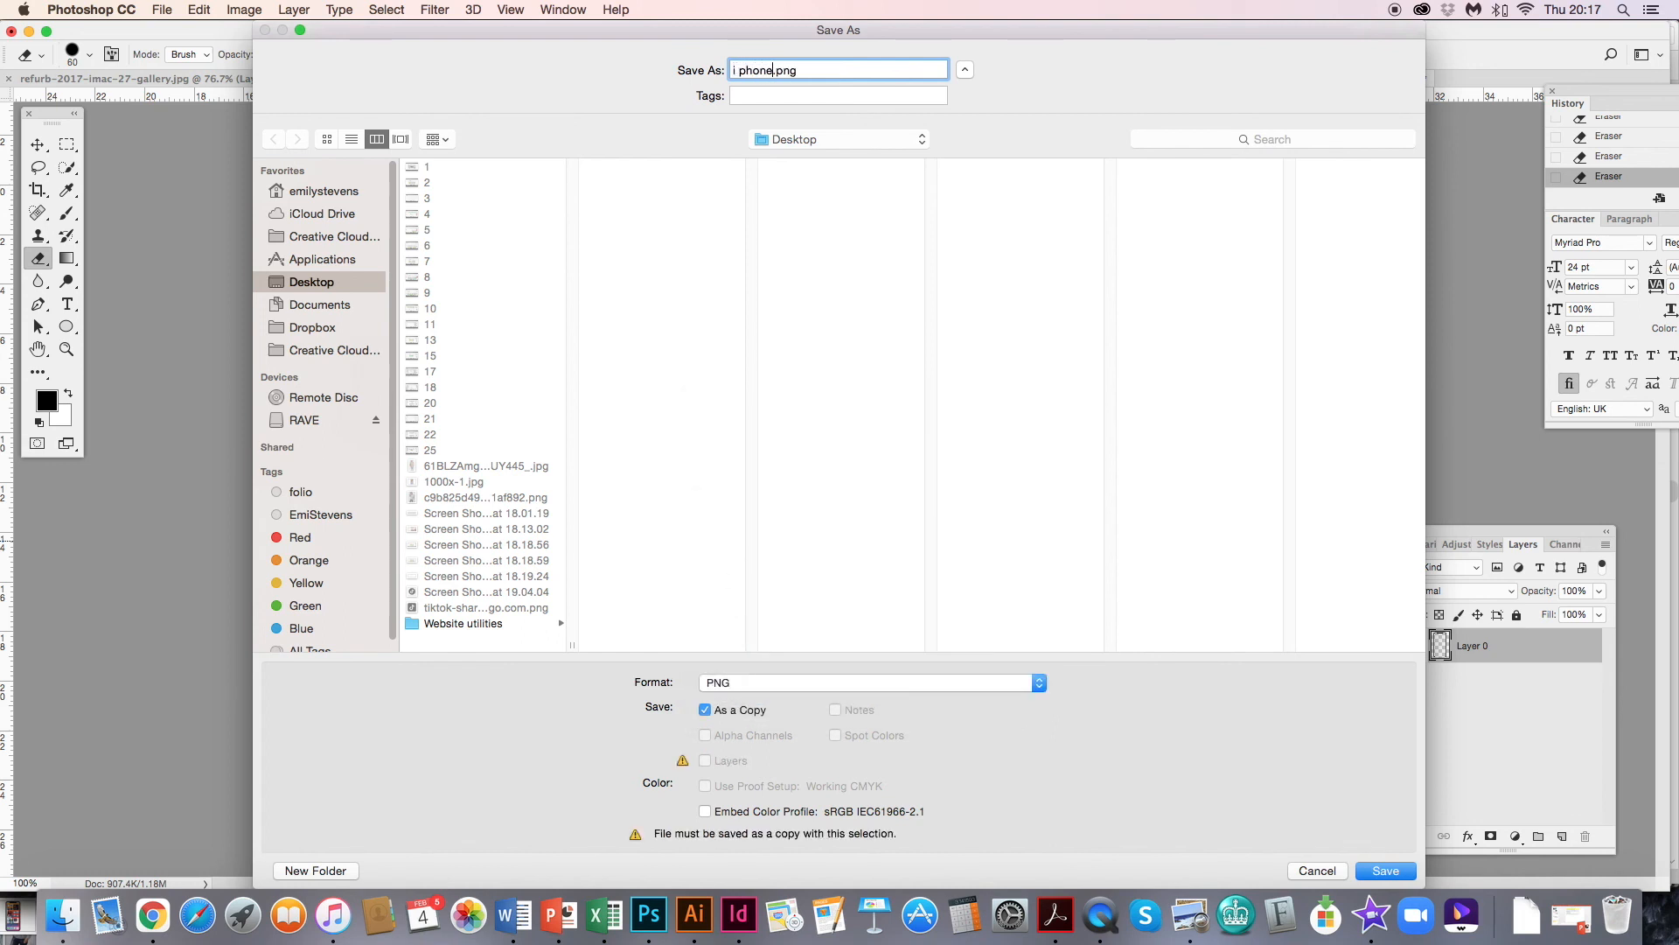
left_click(440, 623)
left_click(632, 356)
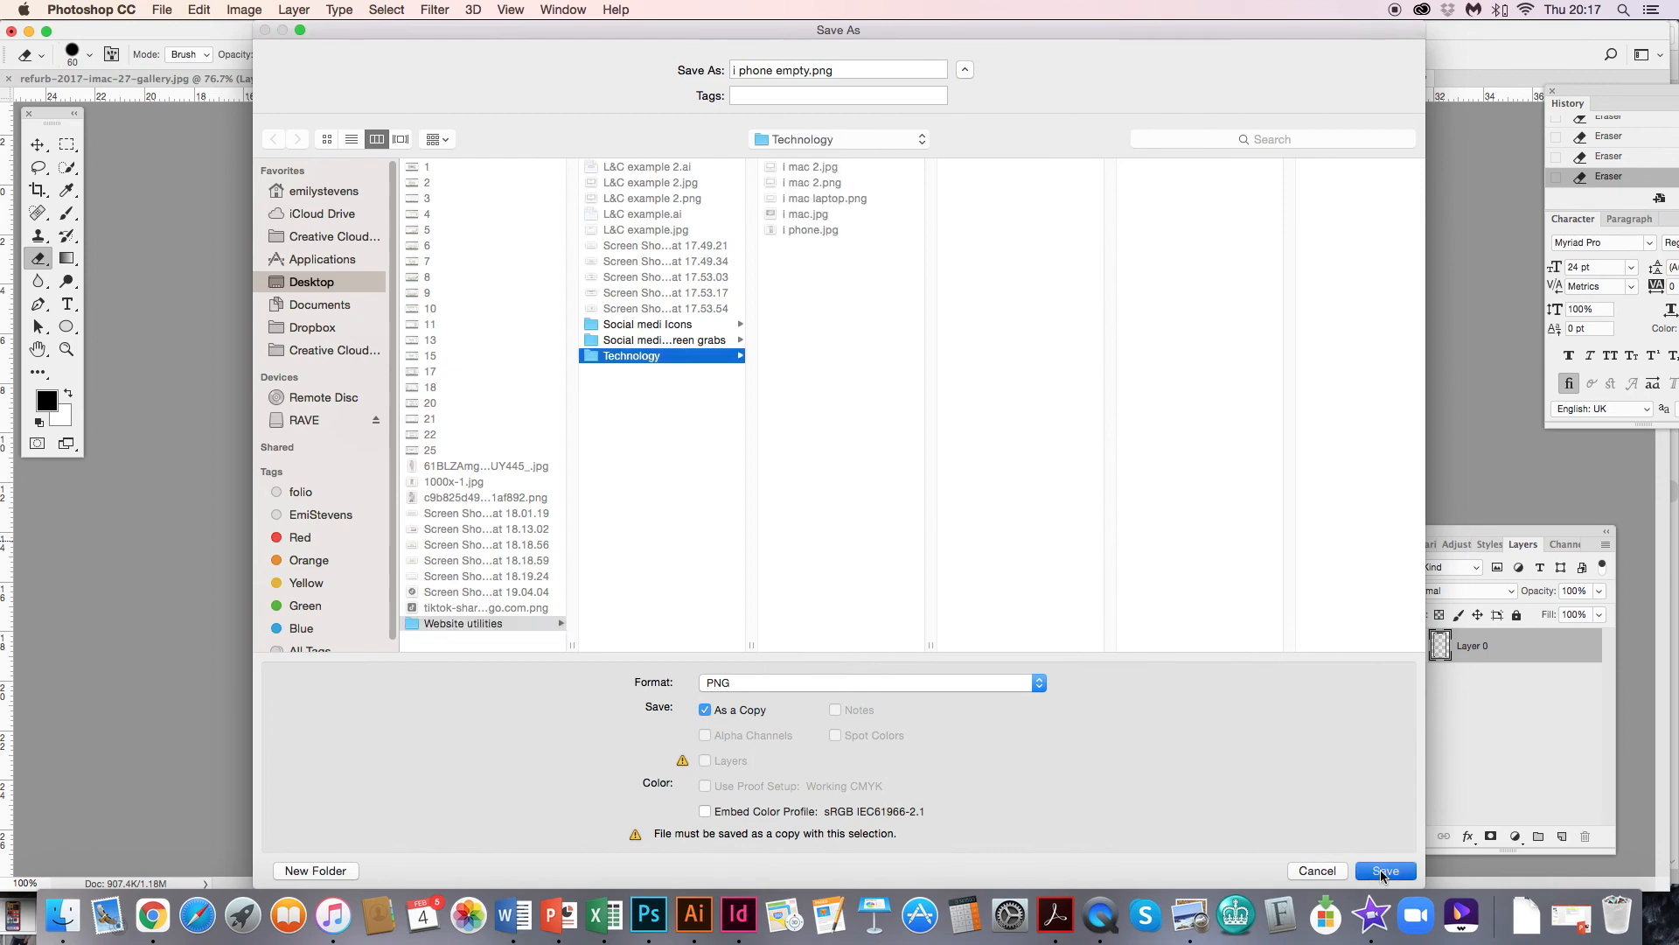
left_click(1386, 872)
left_click(901, 294)
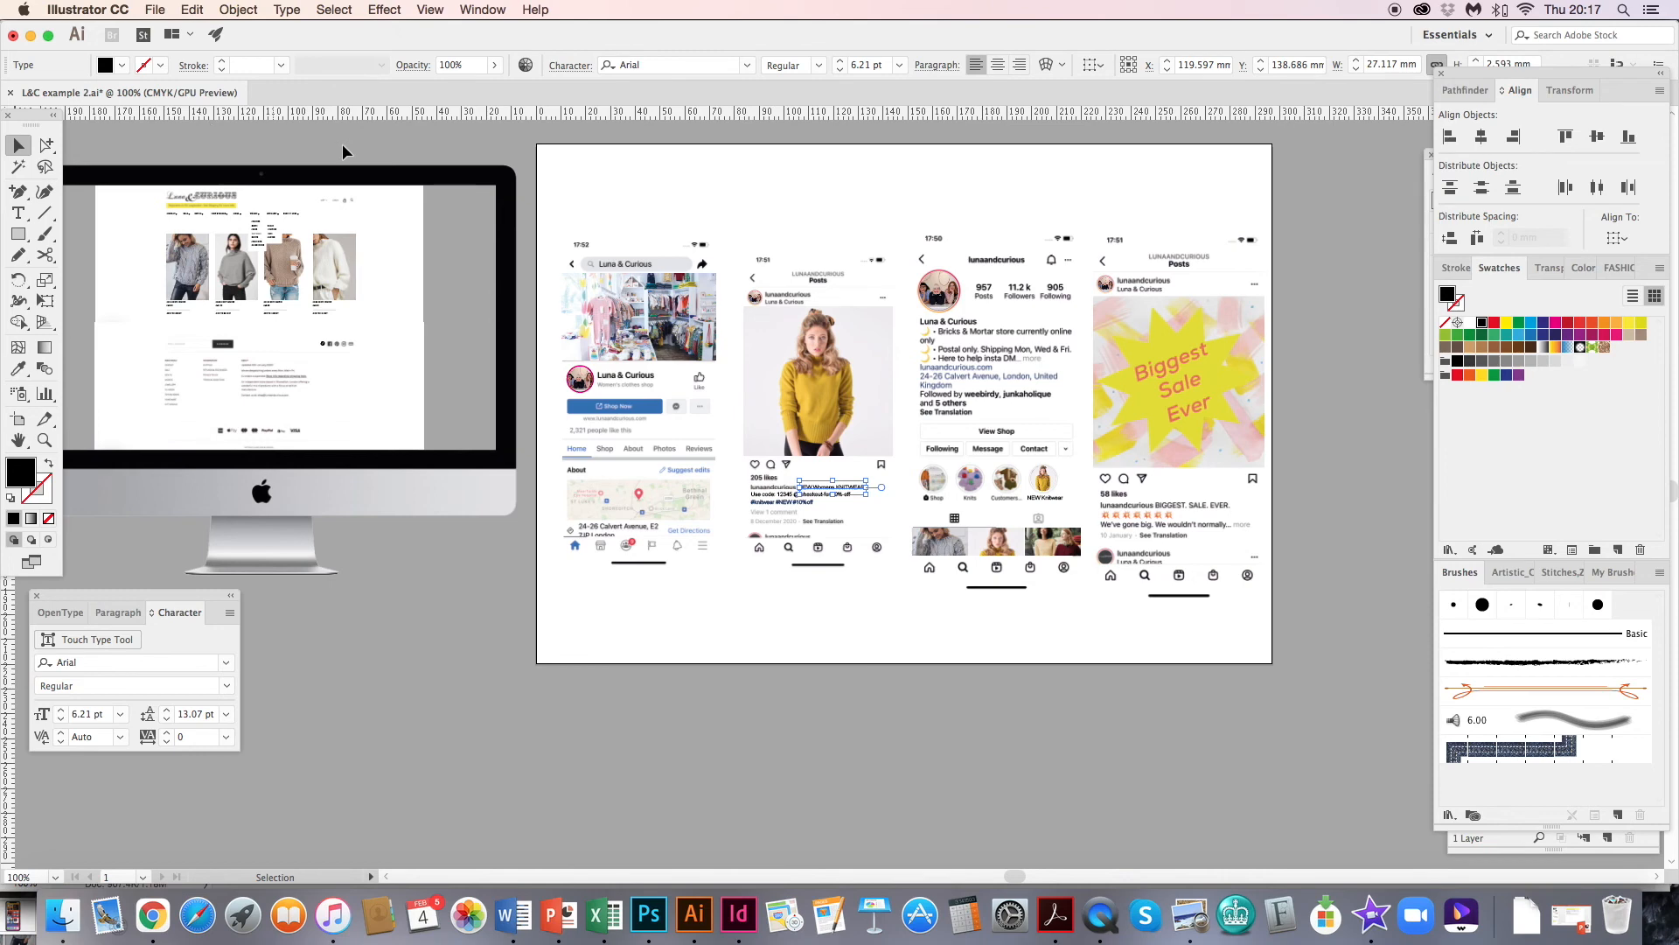
- Switch to Illustrator and delete the iMac mock-up beside the artboard
key("super+minus")
left_click_drag(253, 244, 615, 551)
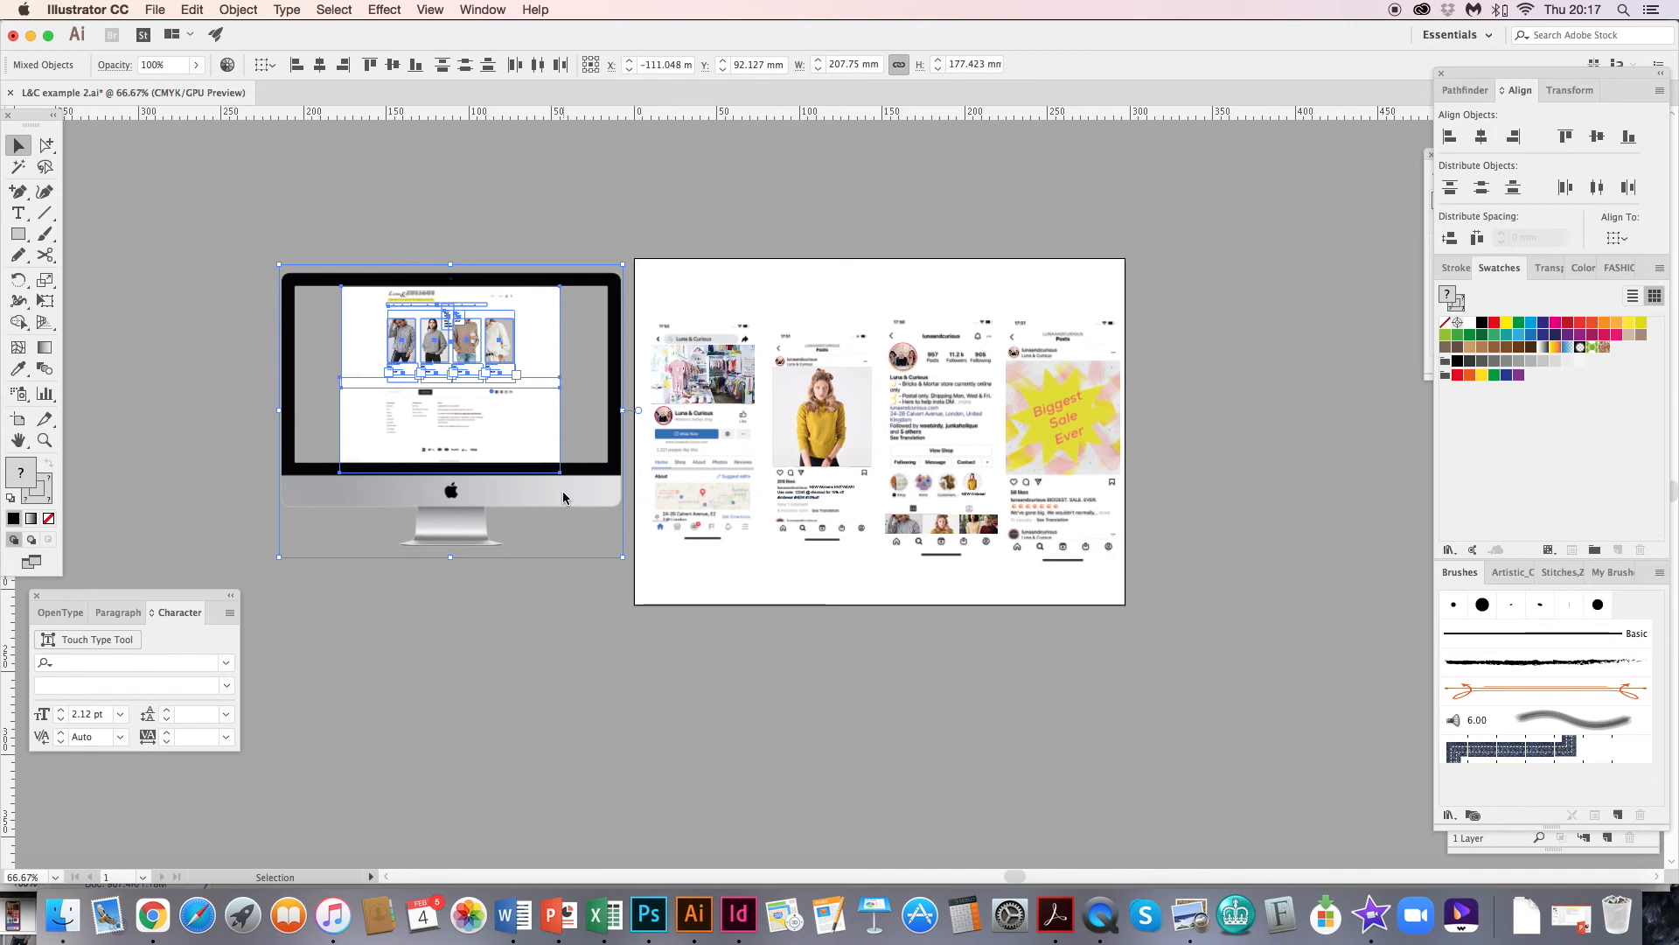
key("Delete")
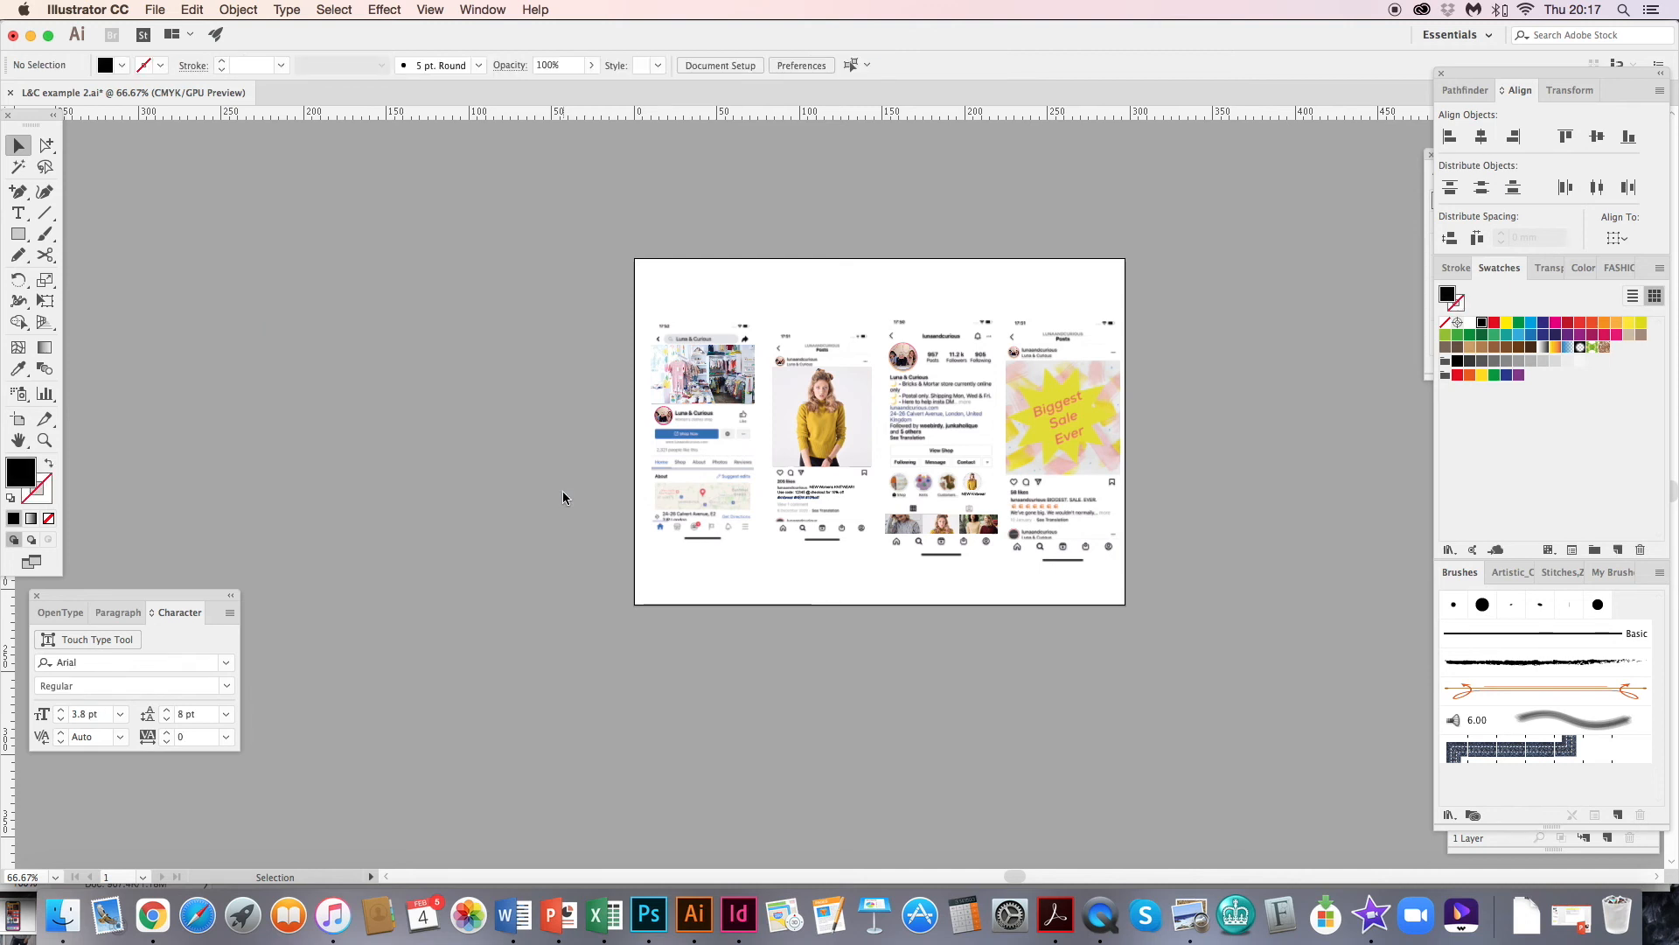
- Place i phone empty.png from the Technology folder of Website utilities on the pasteboard beside the artboard
key("super+equal")
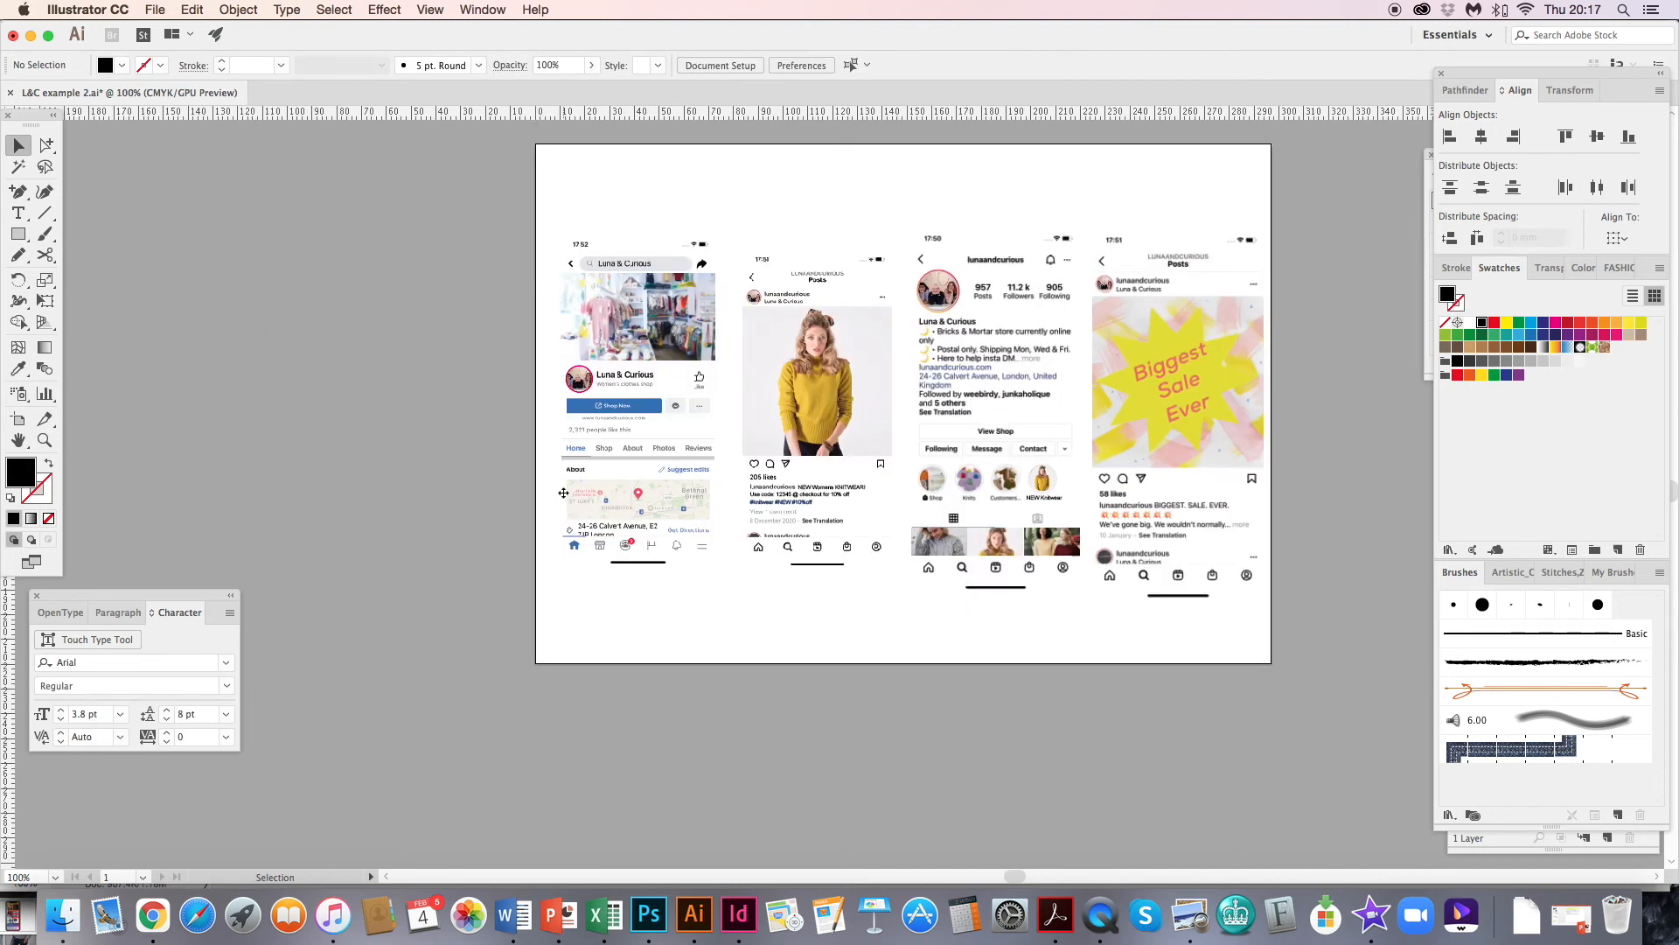
left_click(75, 906)
left_click(350, 661)
left_click(592, 393)
left_click(697, 282)
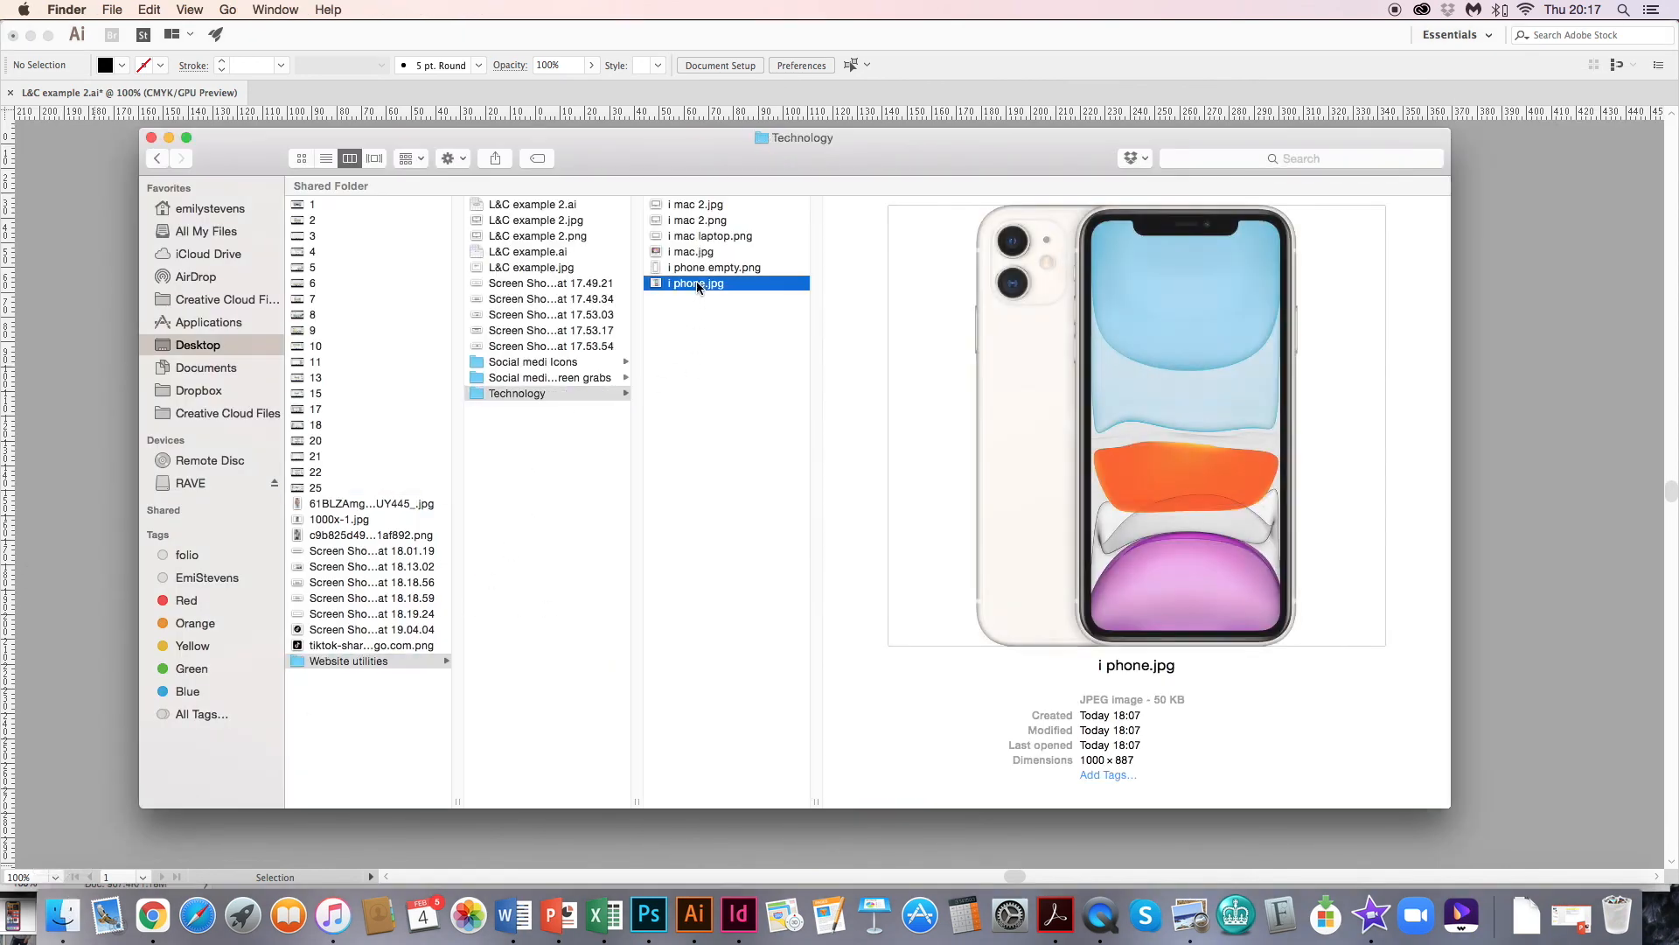
left_click(699, 268)
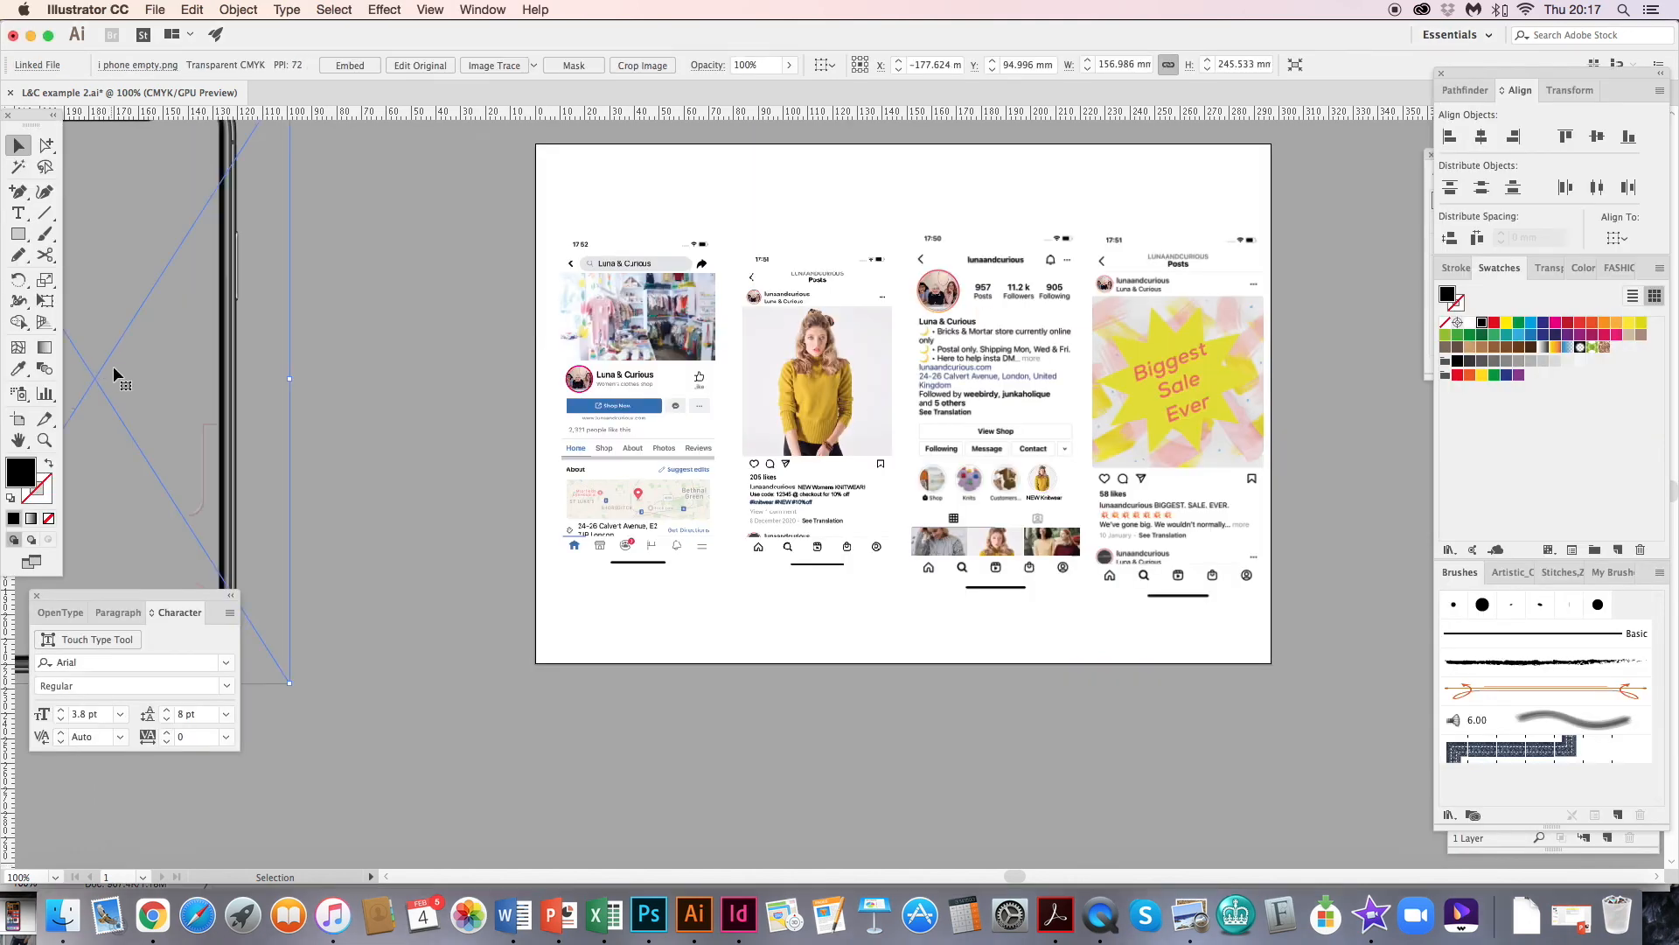
left_click_drag(113, 367, 411, 258)
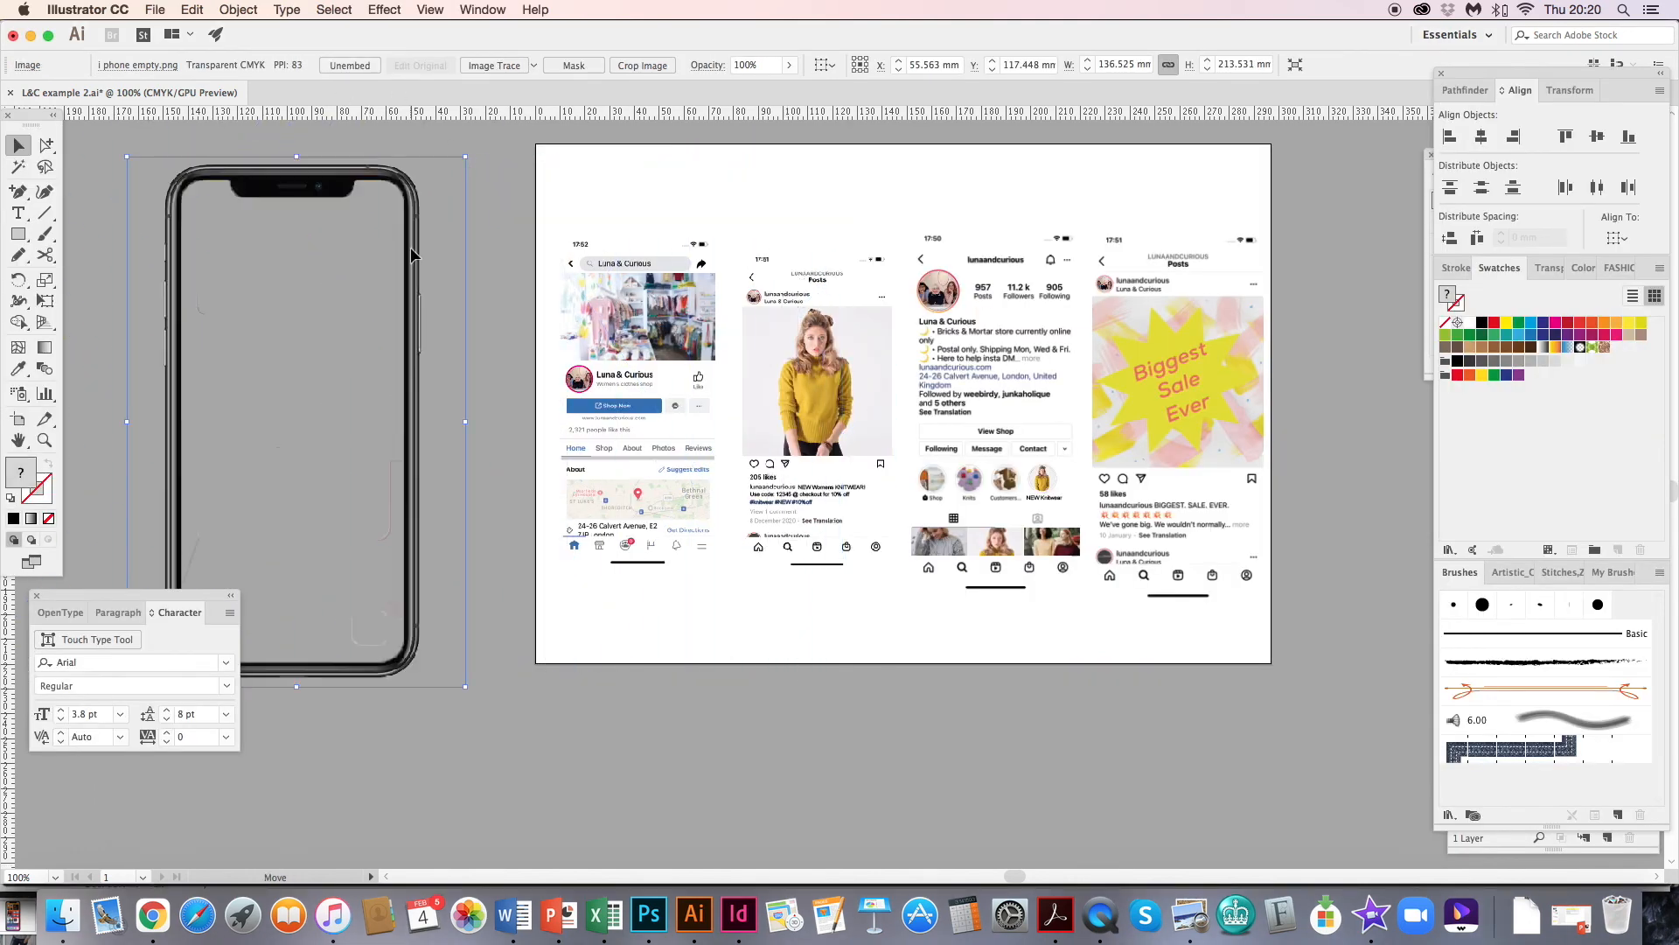
- Remove the Facebook page from the artboard, and move the grouped Instagram knitwear post into its place
left_click_drag(541, 209, 718, 598)
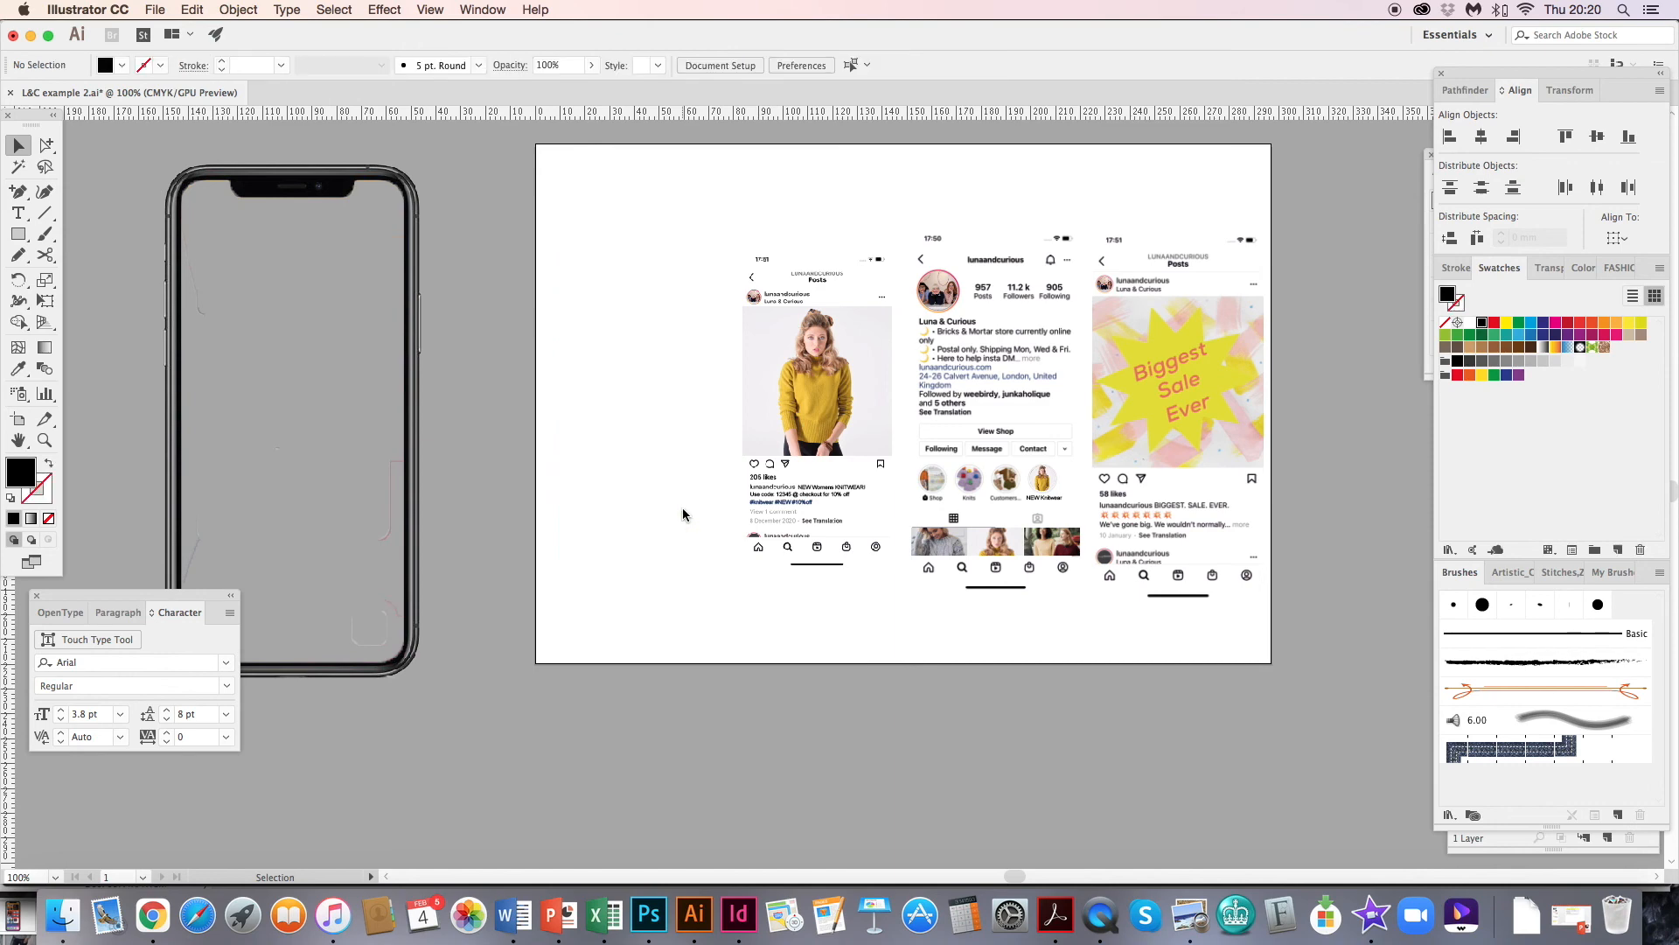
left_click_drag(701, 210, 895, 628)
left_click_drag(861, 430, 679, 415)
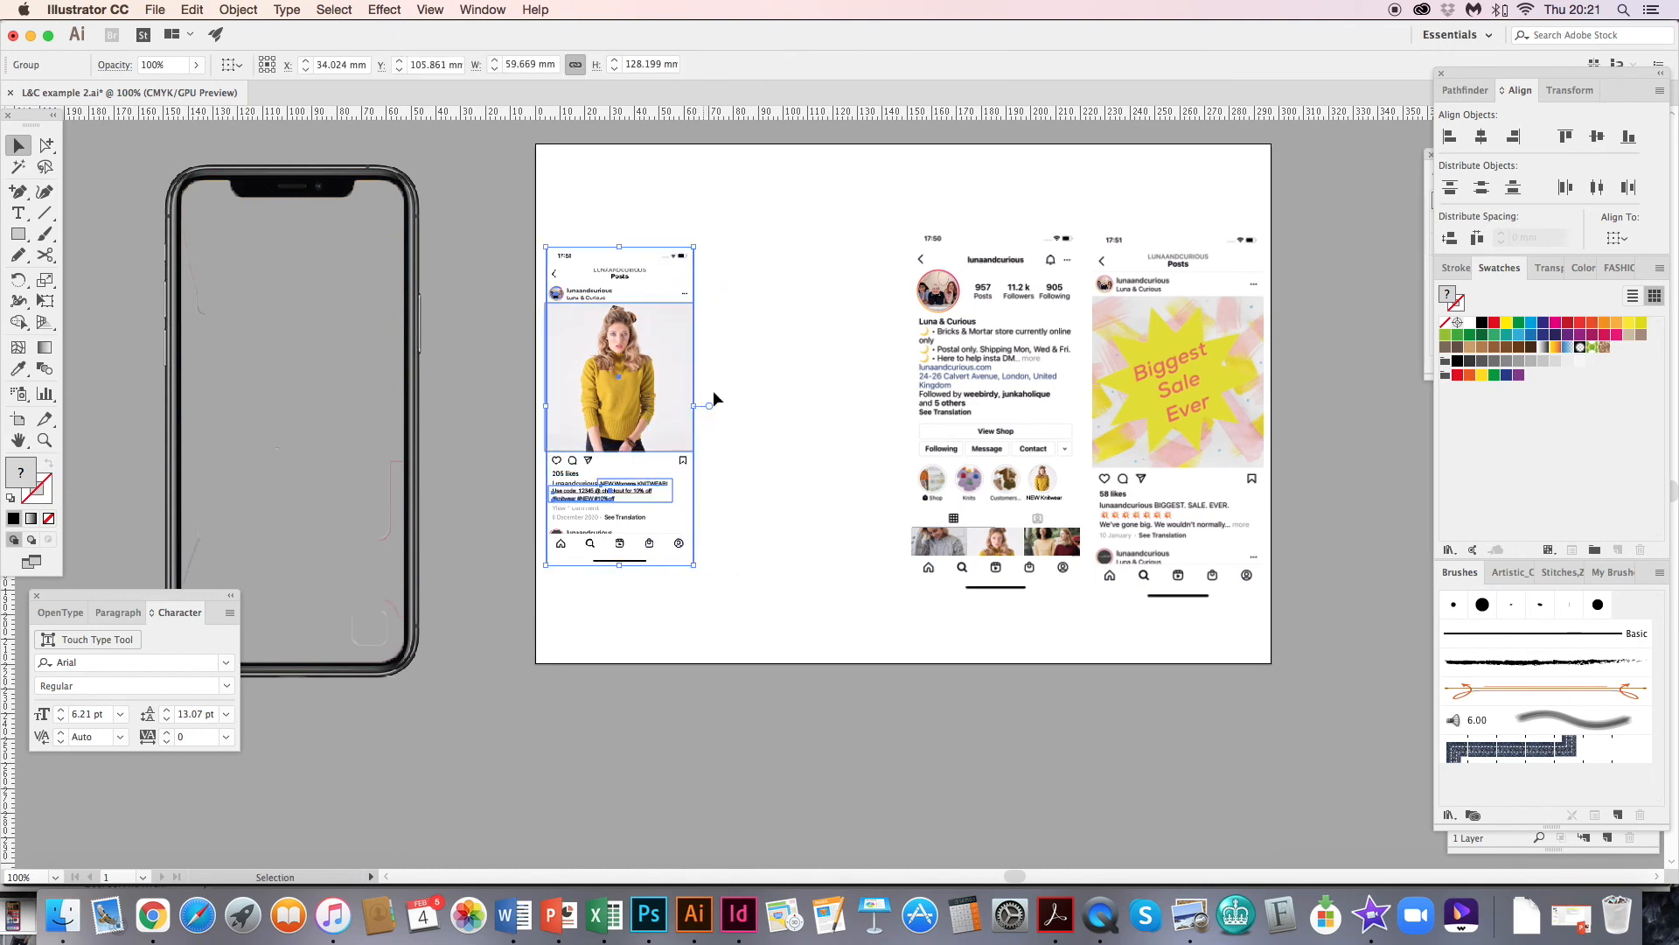
- Group the Instagram profile page and the sale post separately, moving the profile page closer to the knitwear post
left_click(796, 282)
left_click_drag(854, 201, 1083, 632)
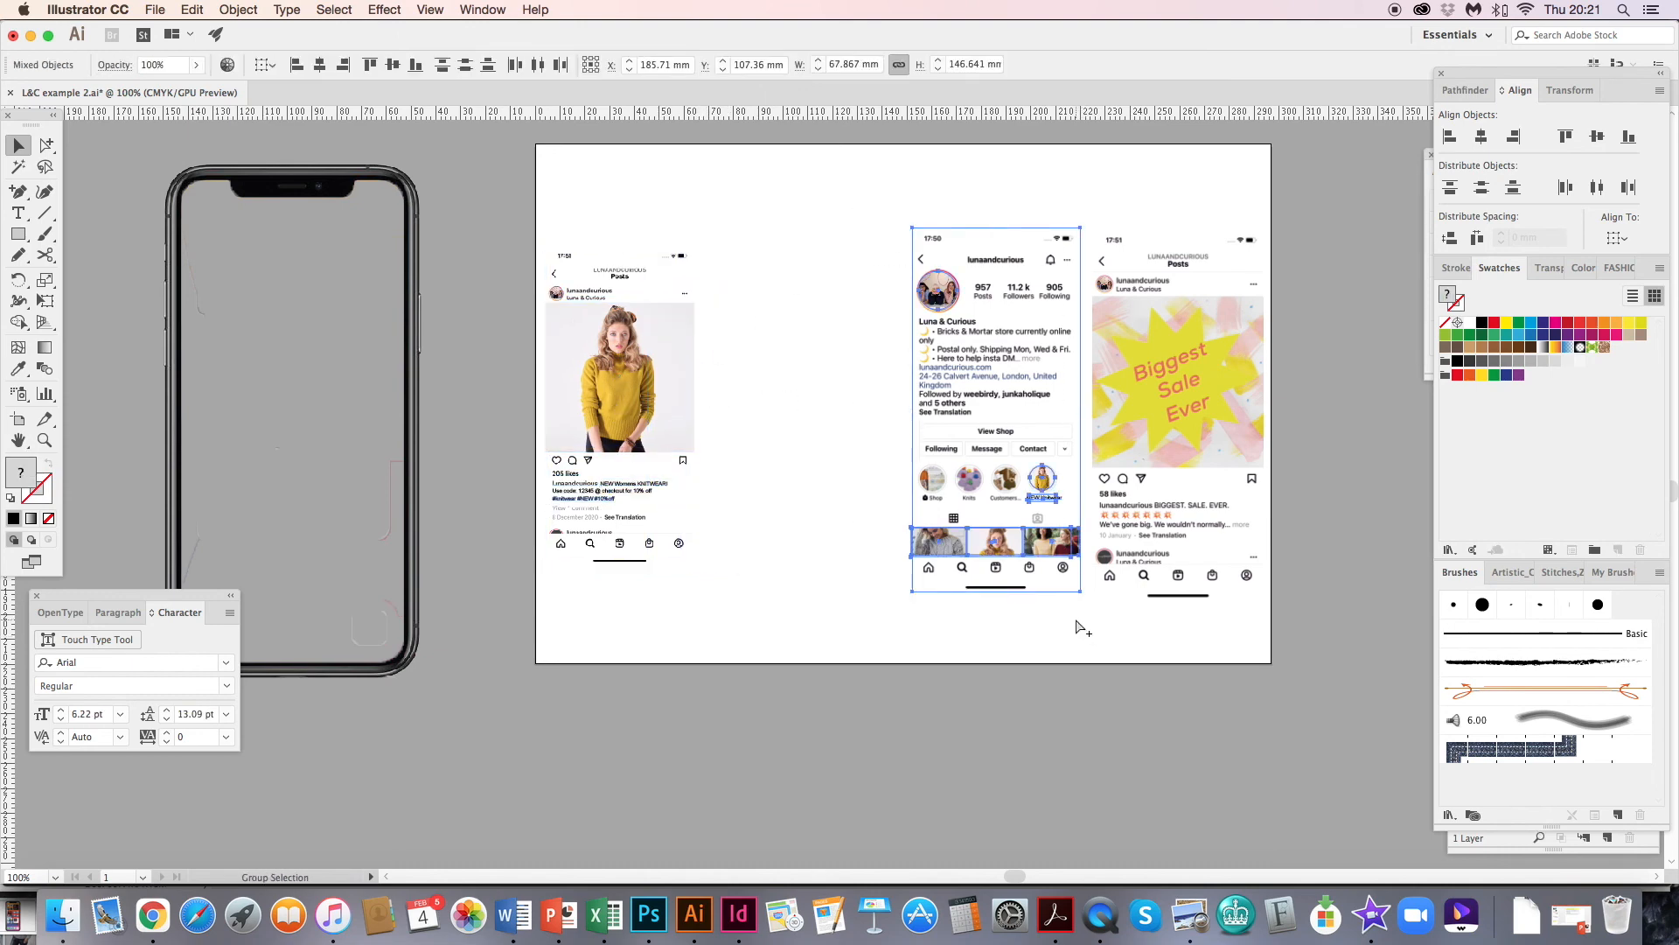
left_click_drag(1032, 542, 897, 553)
left_click(1216, 569)
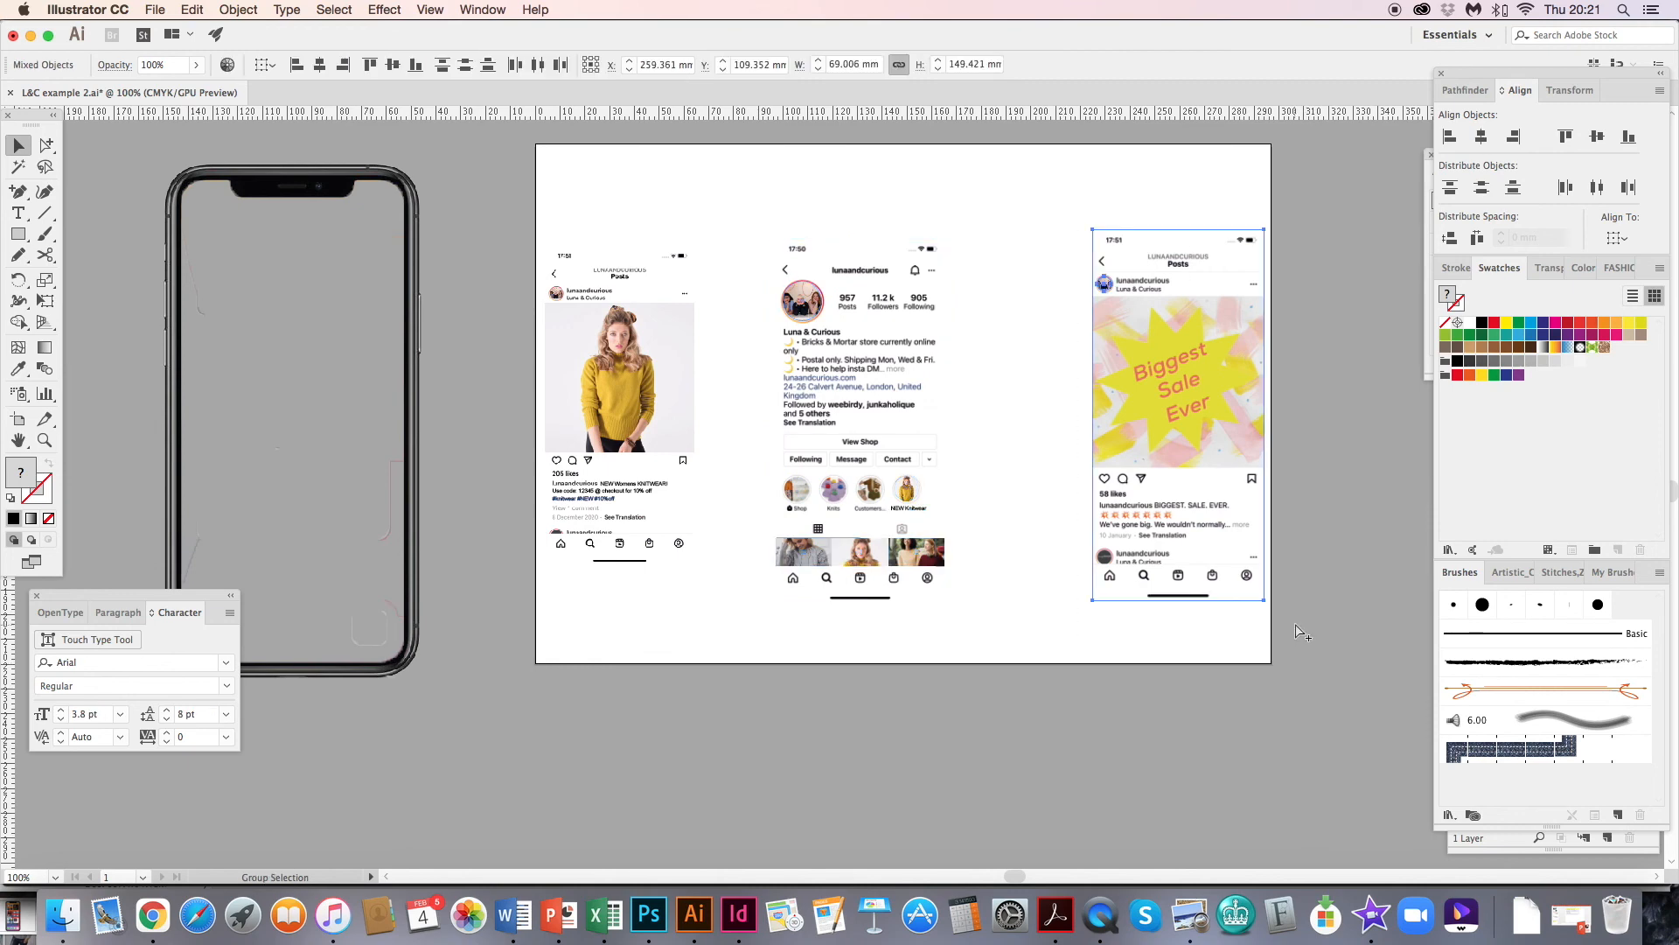
- Move the grouped knitwear post into the empty phone frame on the pasteboard and enlarge it to fill the phone's screen
left_click_drag(724, 415, 490, 515)
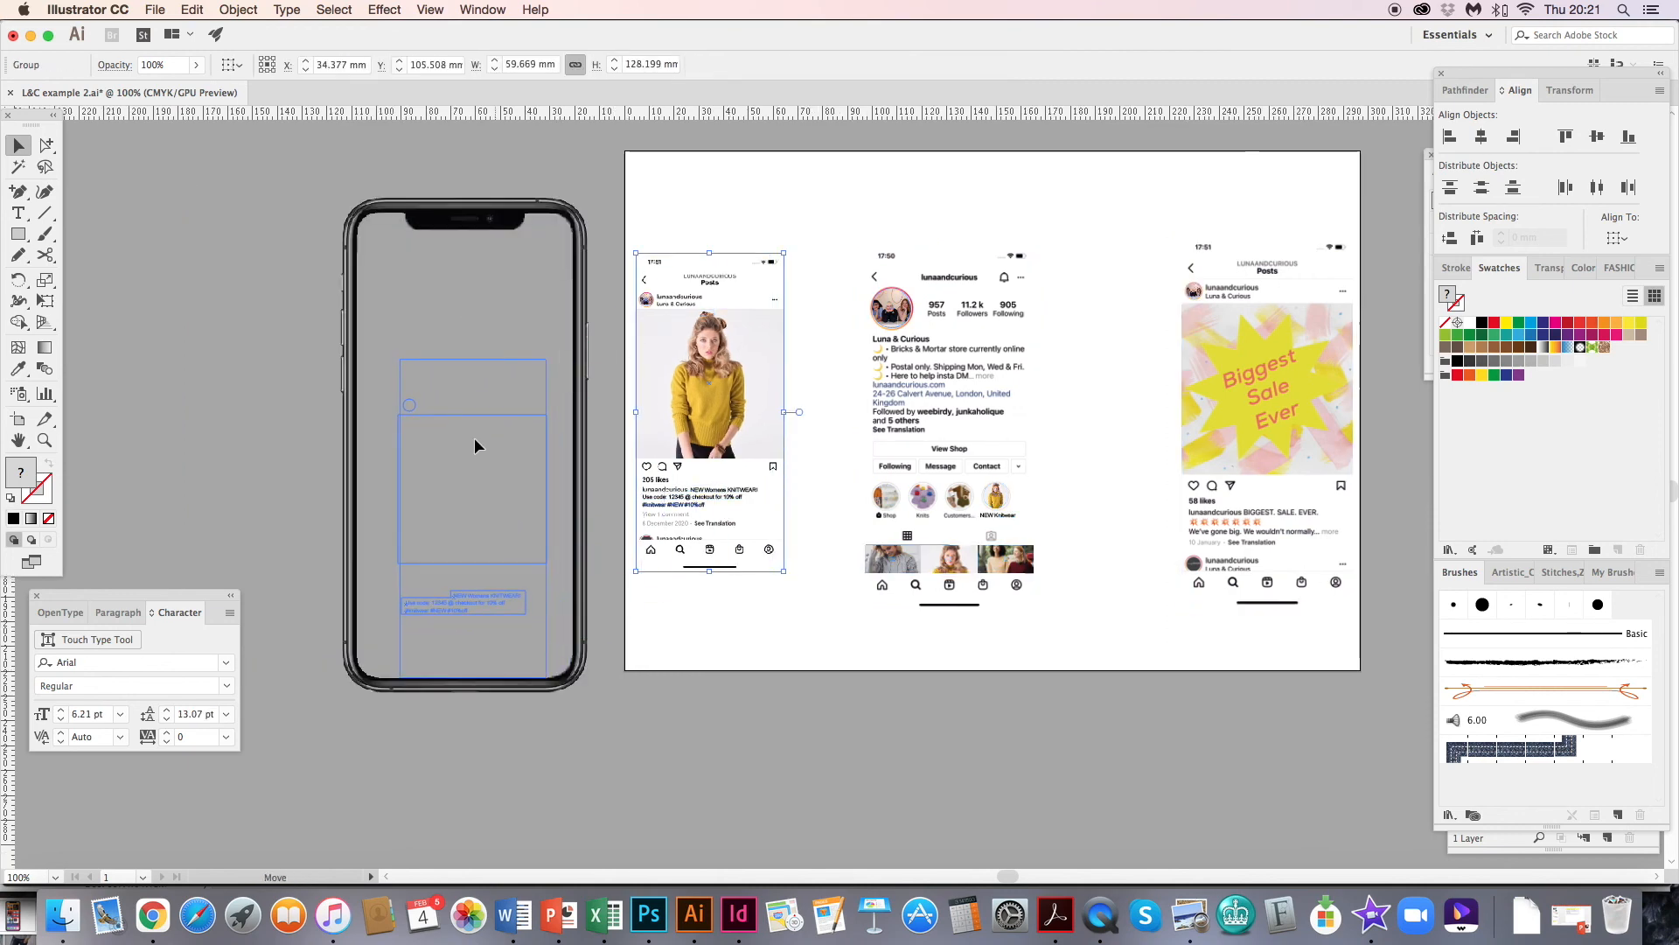
left_click_drag(475, 361, 473, 209)
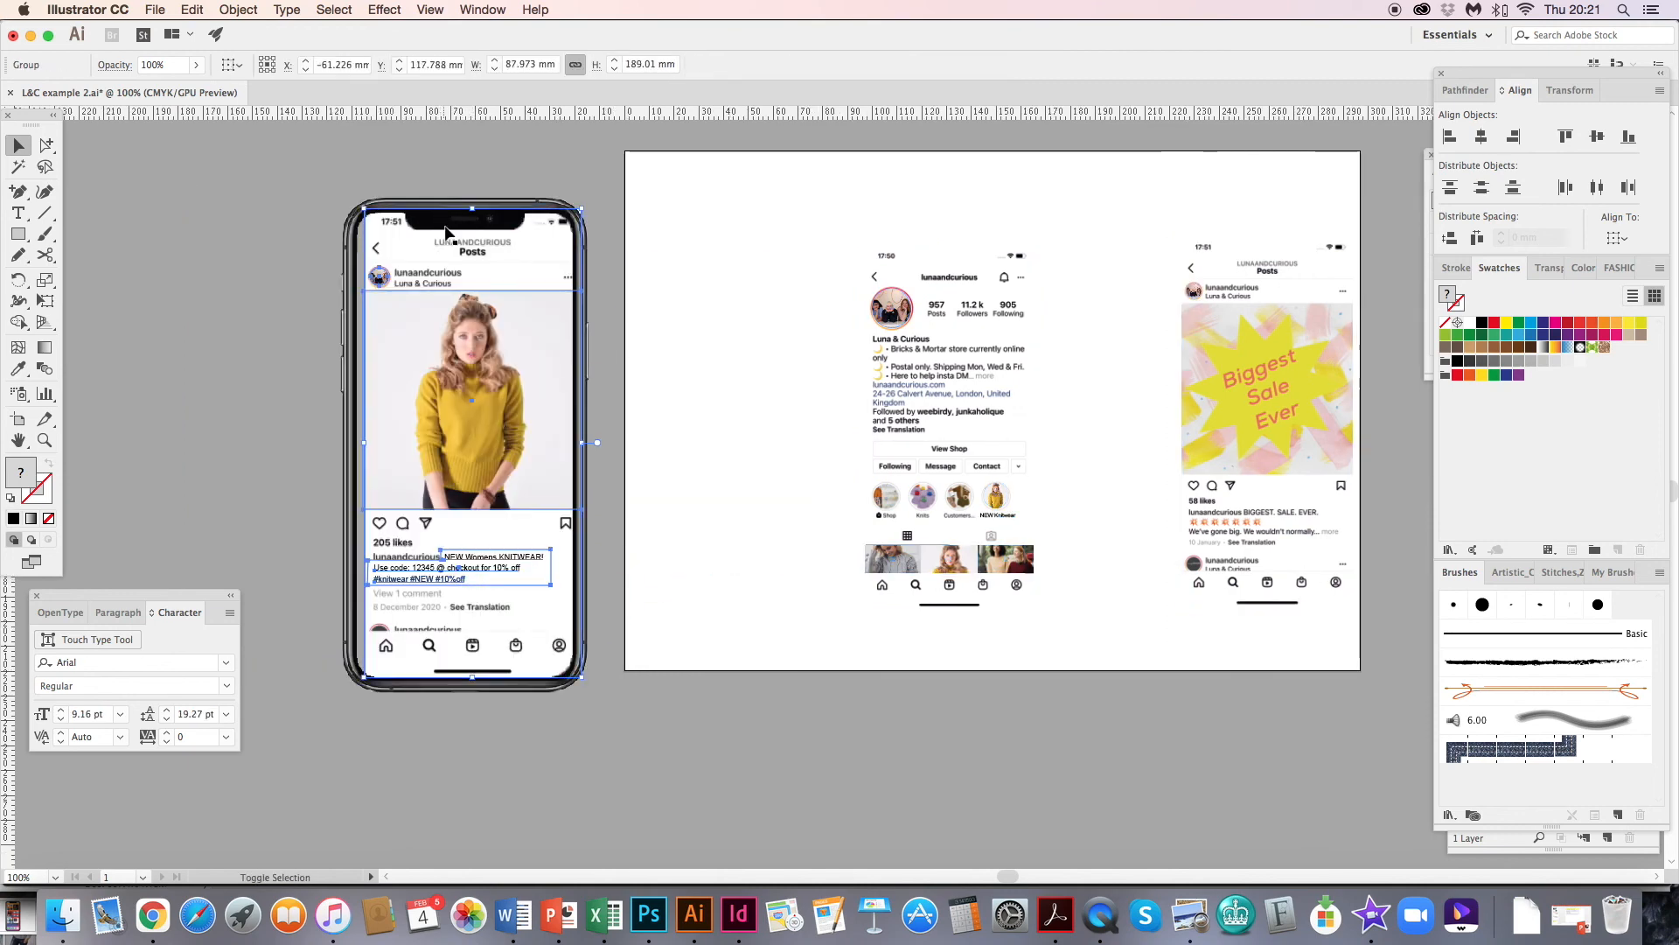
left_click_drag(503, 276, 491, 274)
key("super+z")
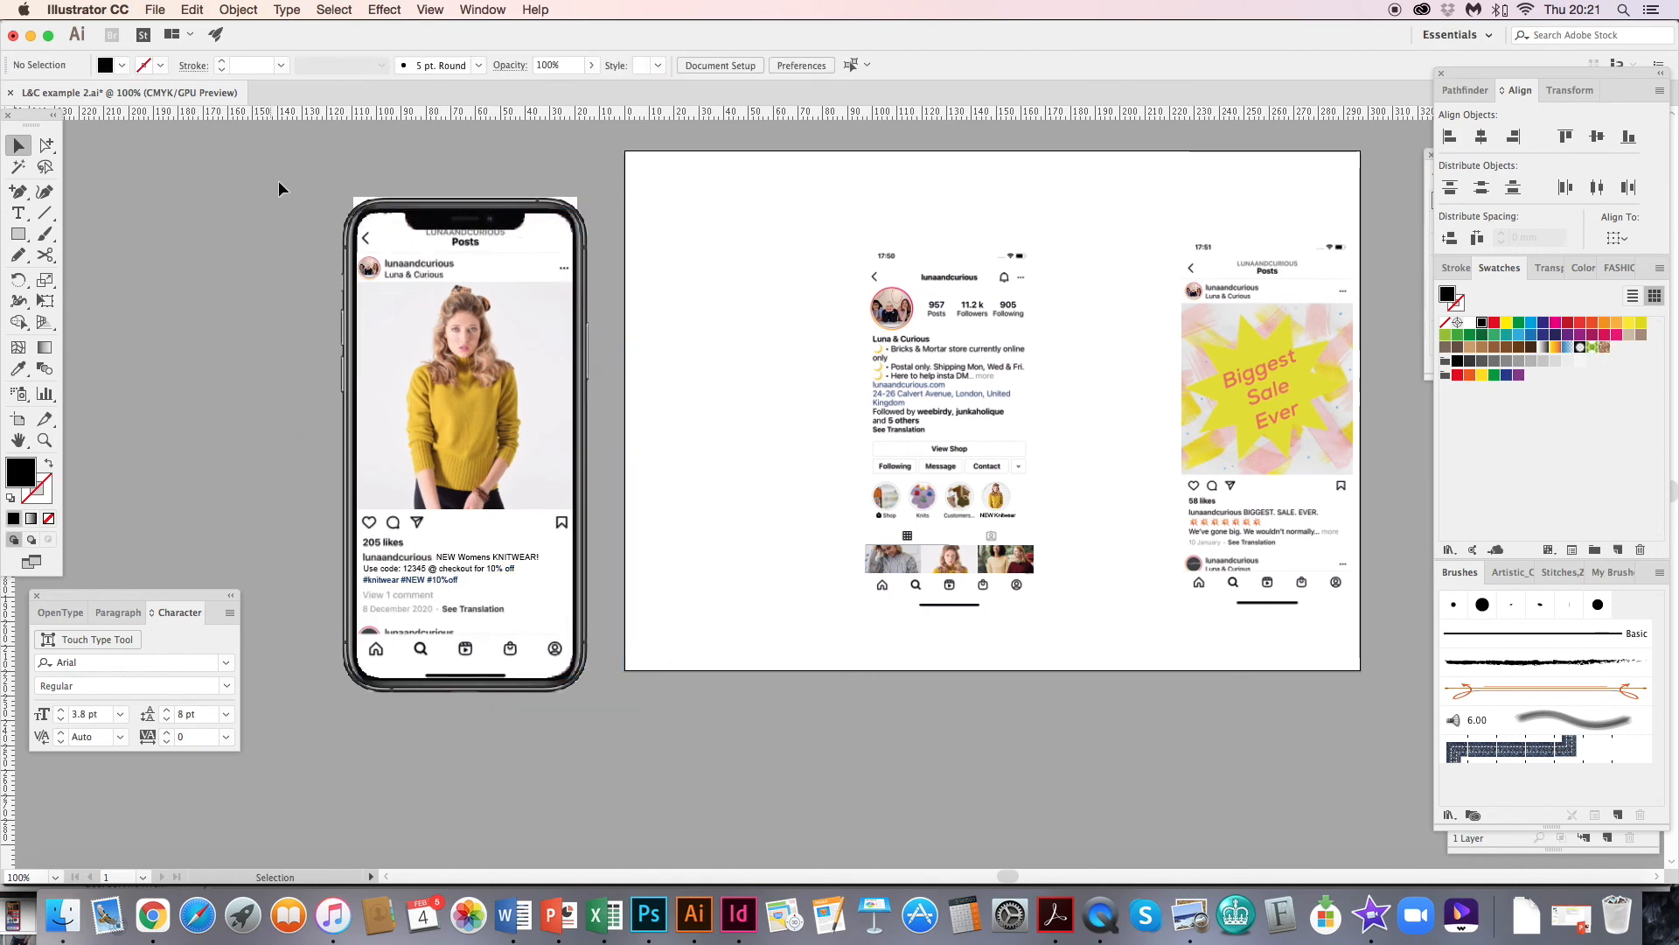
- Move the phone frame with its knitwear post onto the artboard's left side and fine-tune the post's fit inside the frame
left_click_drag(278, 180, 753, 533)
left_click_drag(528, 148, 575, 220)
left_click_drag(777, 399, 521, 492)
left_click(500, 567)
key("Down")
key("Down")
key("Down")
key("Down")
key("Down")
key("Down")
key("Down")
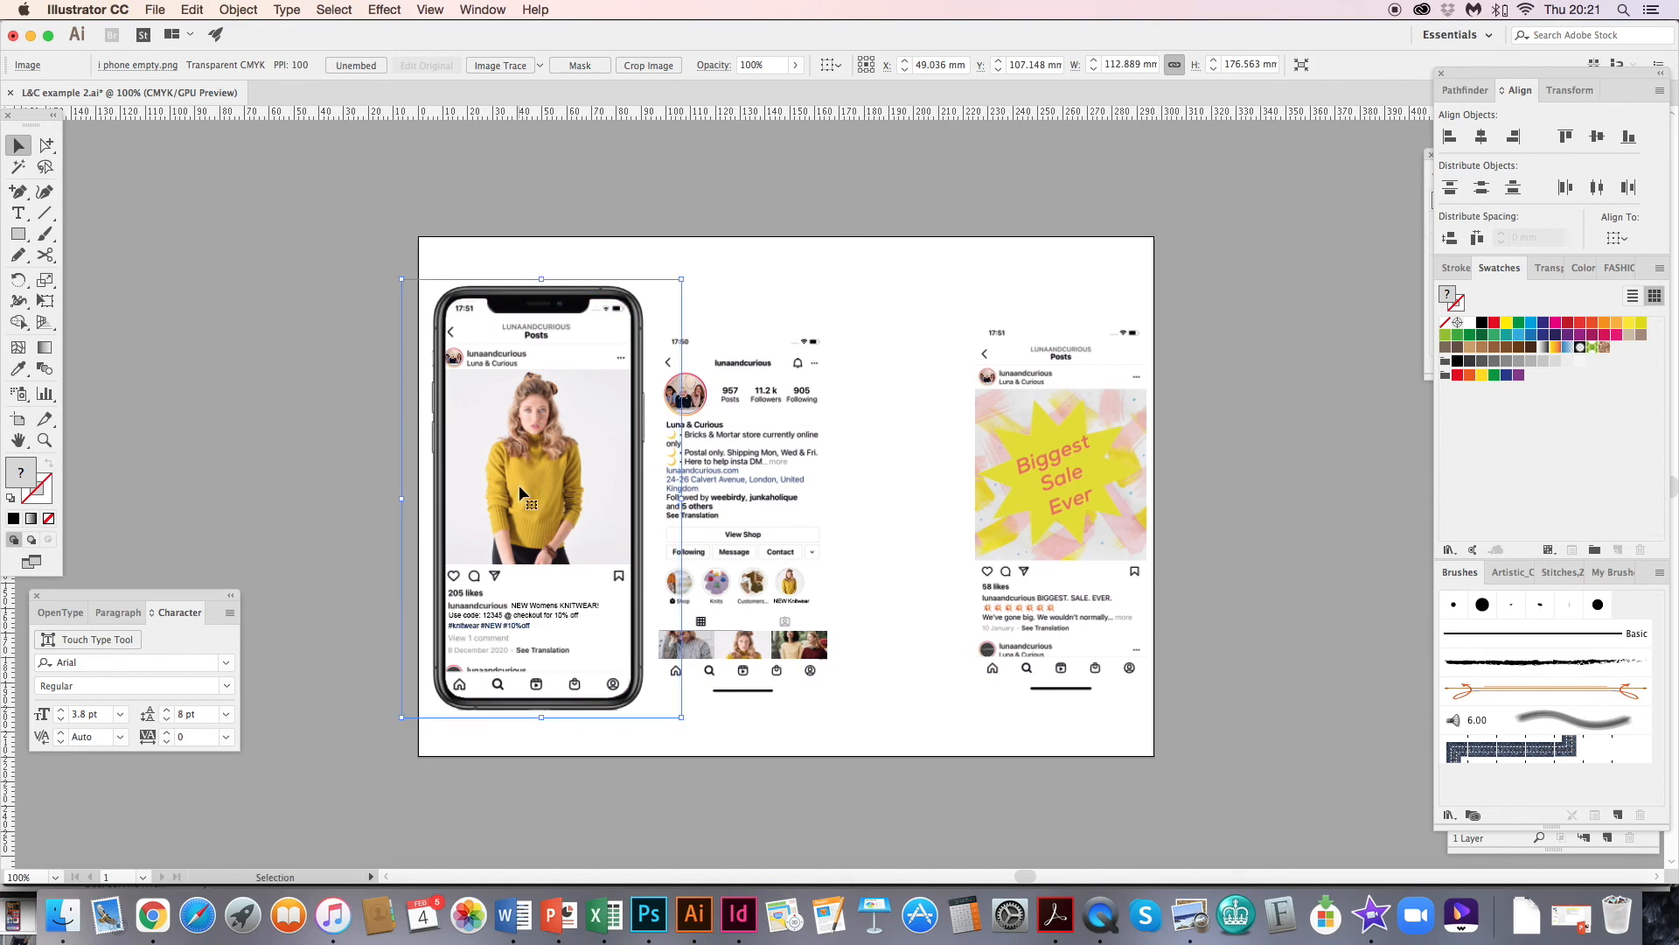
- Shift the Instagram profile page clear of the first phone and place a copy of the phone frame around it
left_click(351, 619)
left_click_drag(645, 586, 727, 584)
left_click(529, 336)
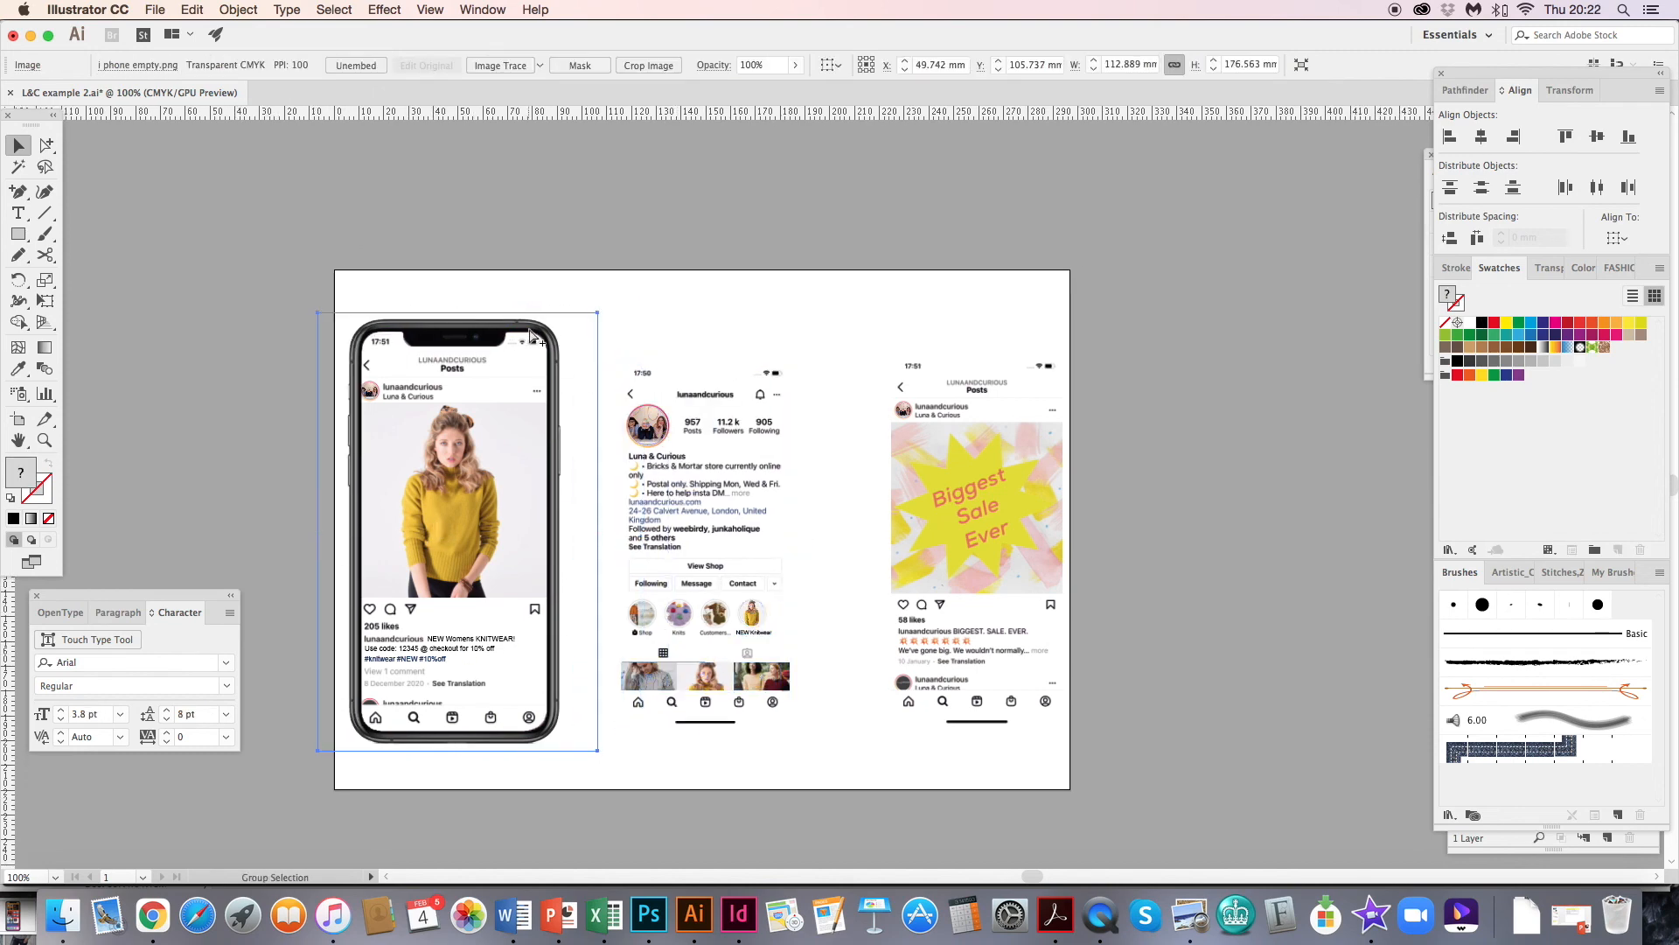
left_click_drag(533, 334, 786, 335)
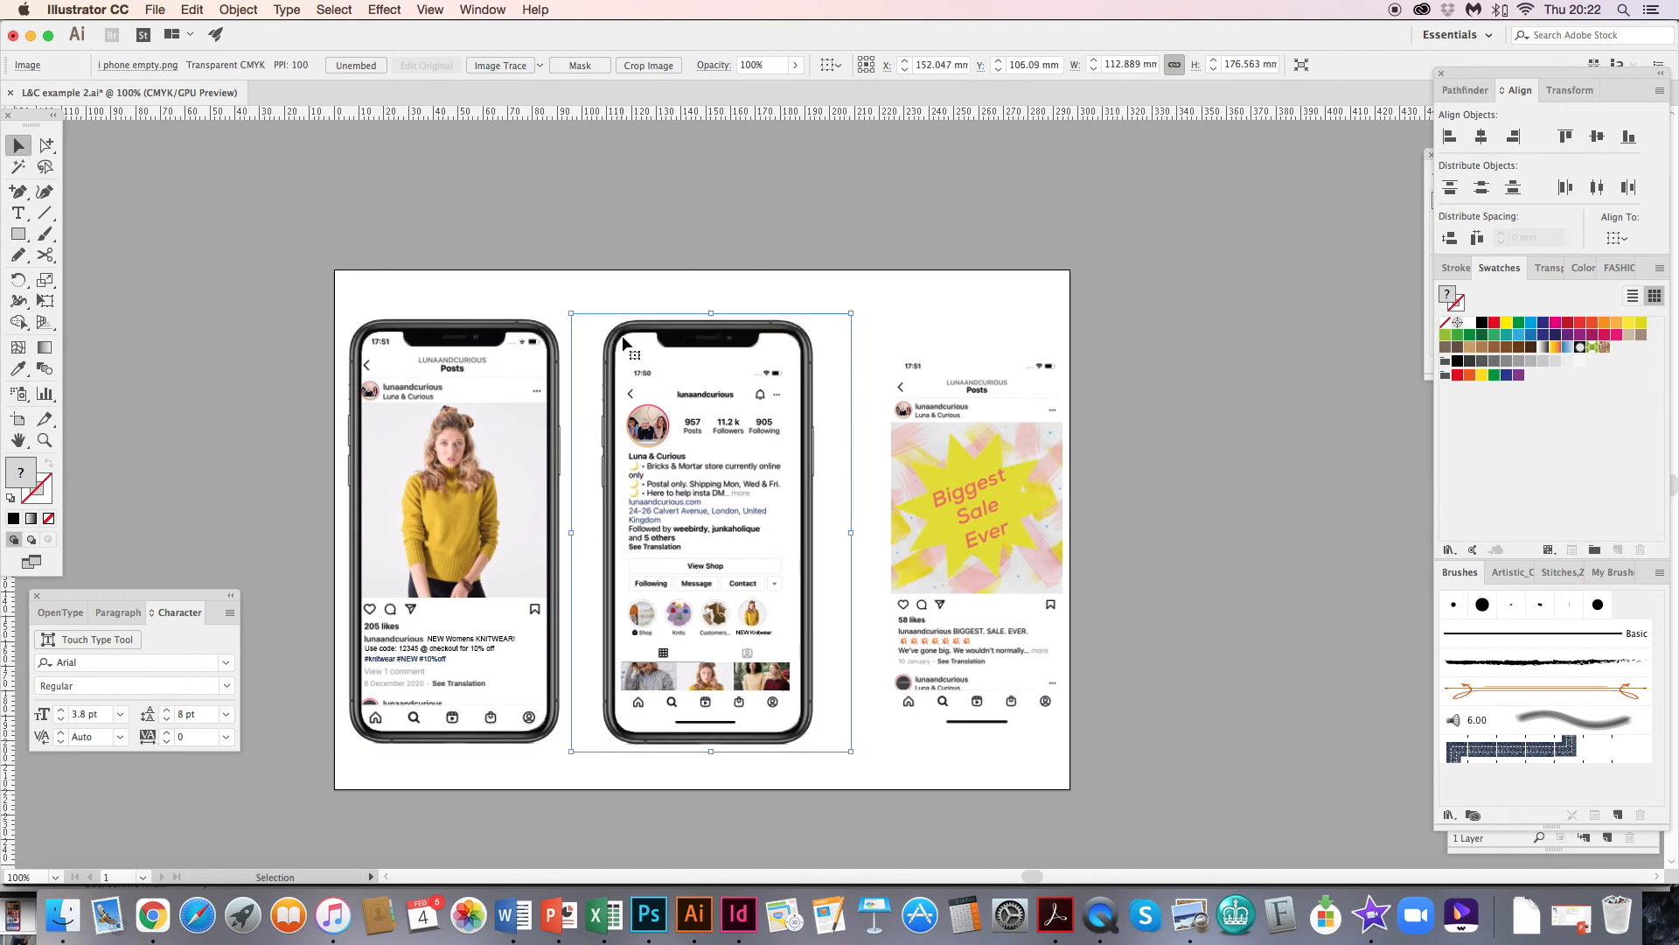
left_click_drag(706, 501, 729, 472)
key("Down")
key("Down")
key("Down")
key("Right")
key("Right")
key("Right")
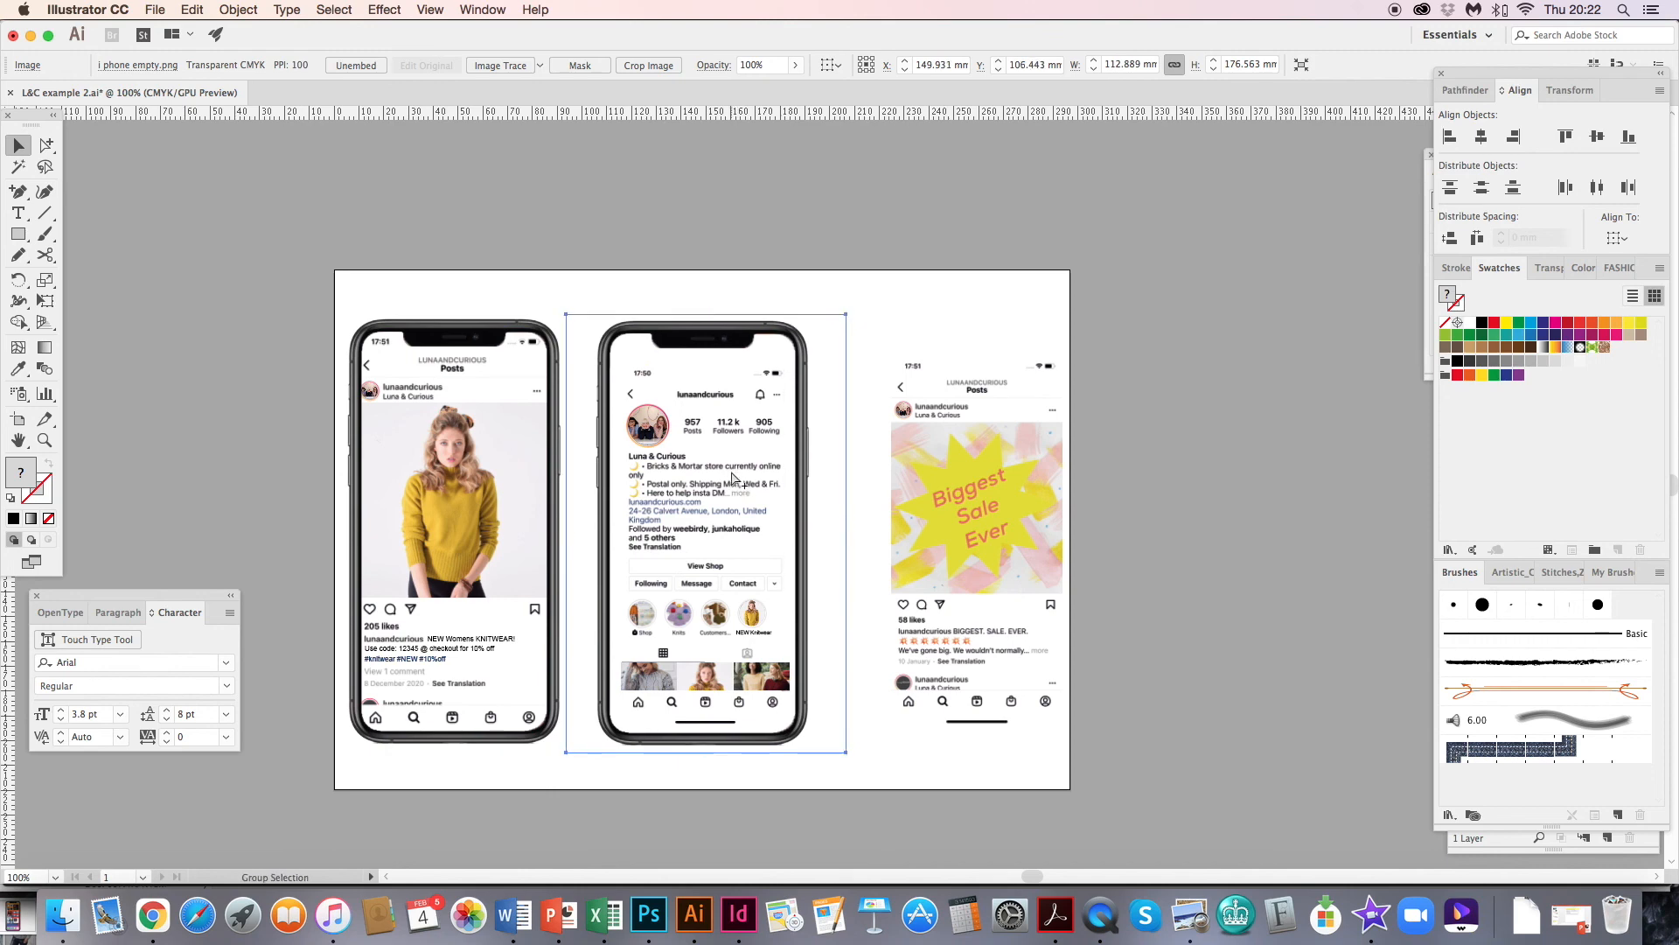
- Enlarge the profile page to fill the second phone's screen, keeping the phone frame locked only while resizing
left_click(238, 10)
mouse_move(261, 108)
left_click(465, 108)
left_click(722, 410)
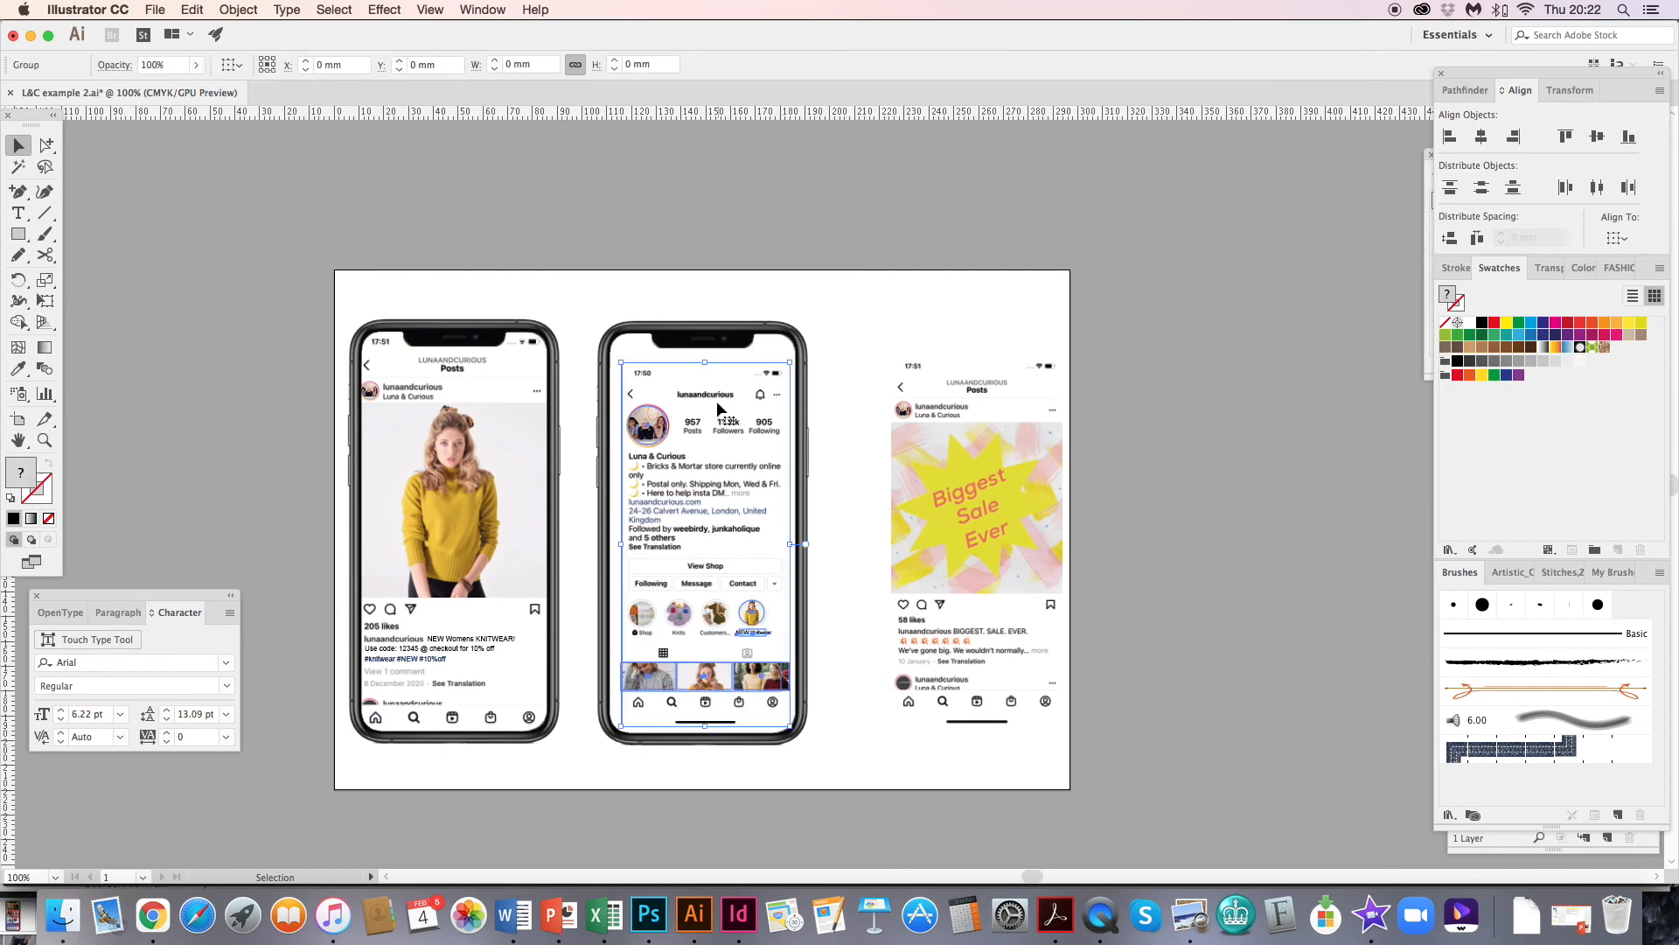
left_click_drag(697, 336, 697, 333)
left_click_drag(705, 726, 705, 737)
left_click_drag(755, 683, 752, 684)
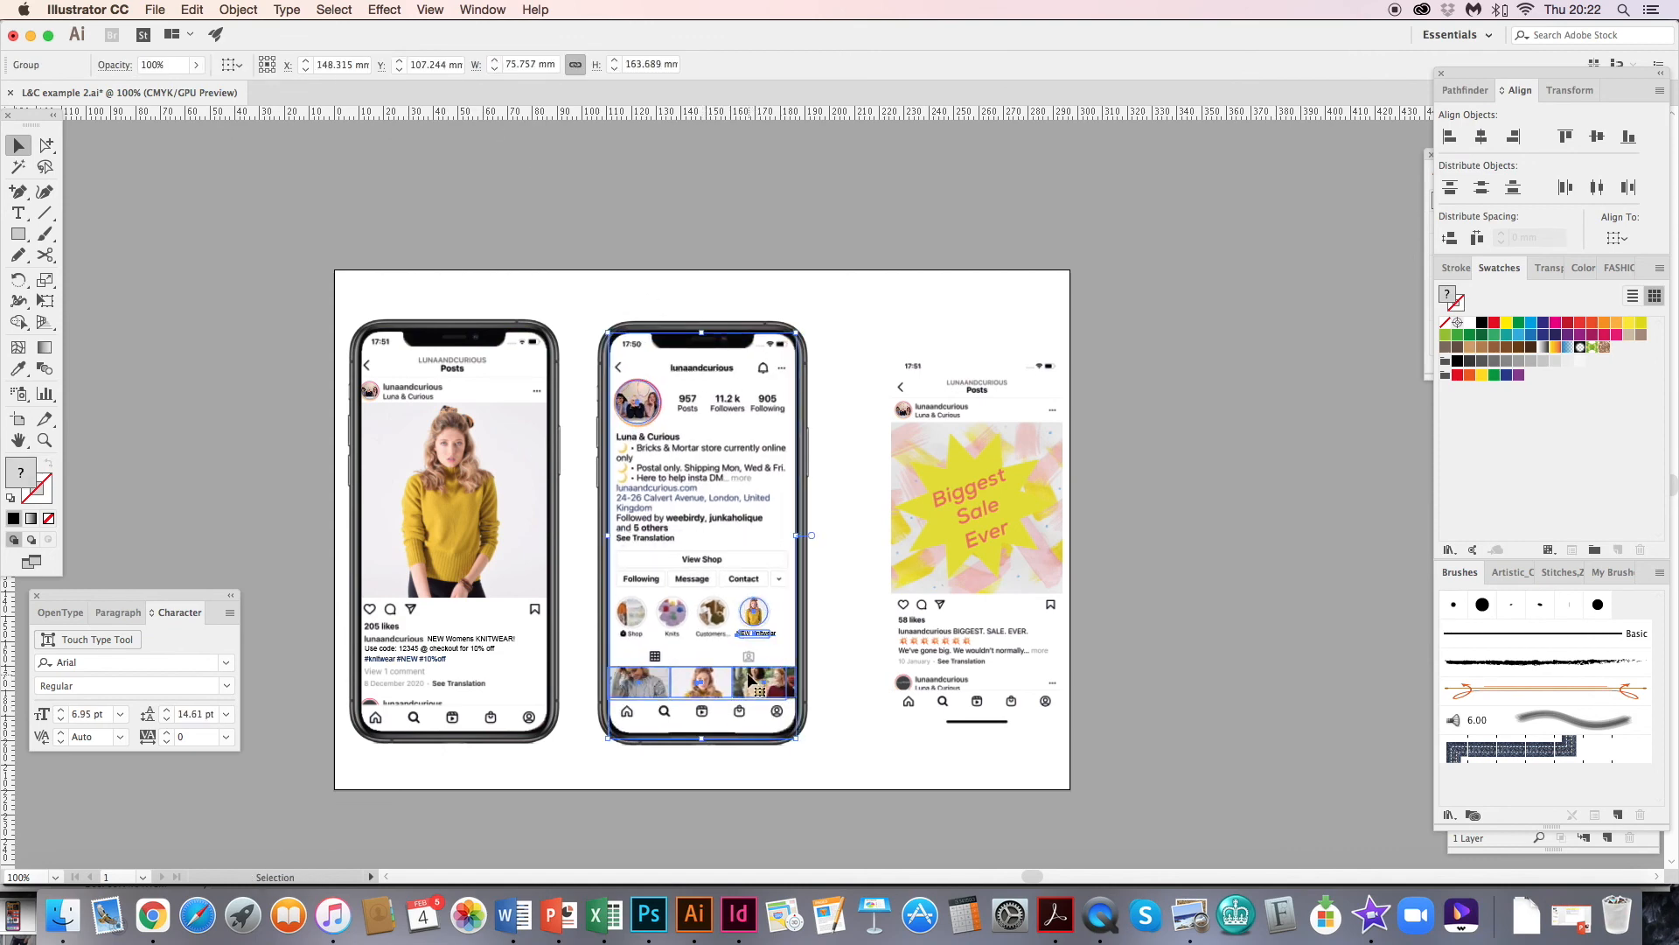
left_click(239, 9)
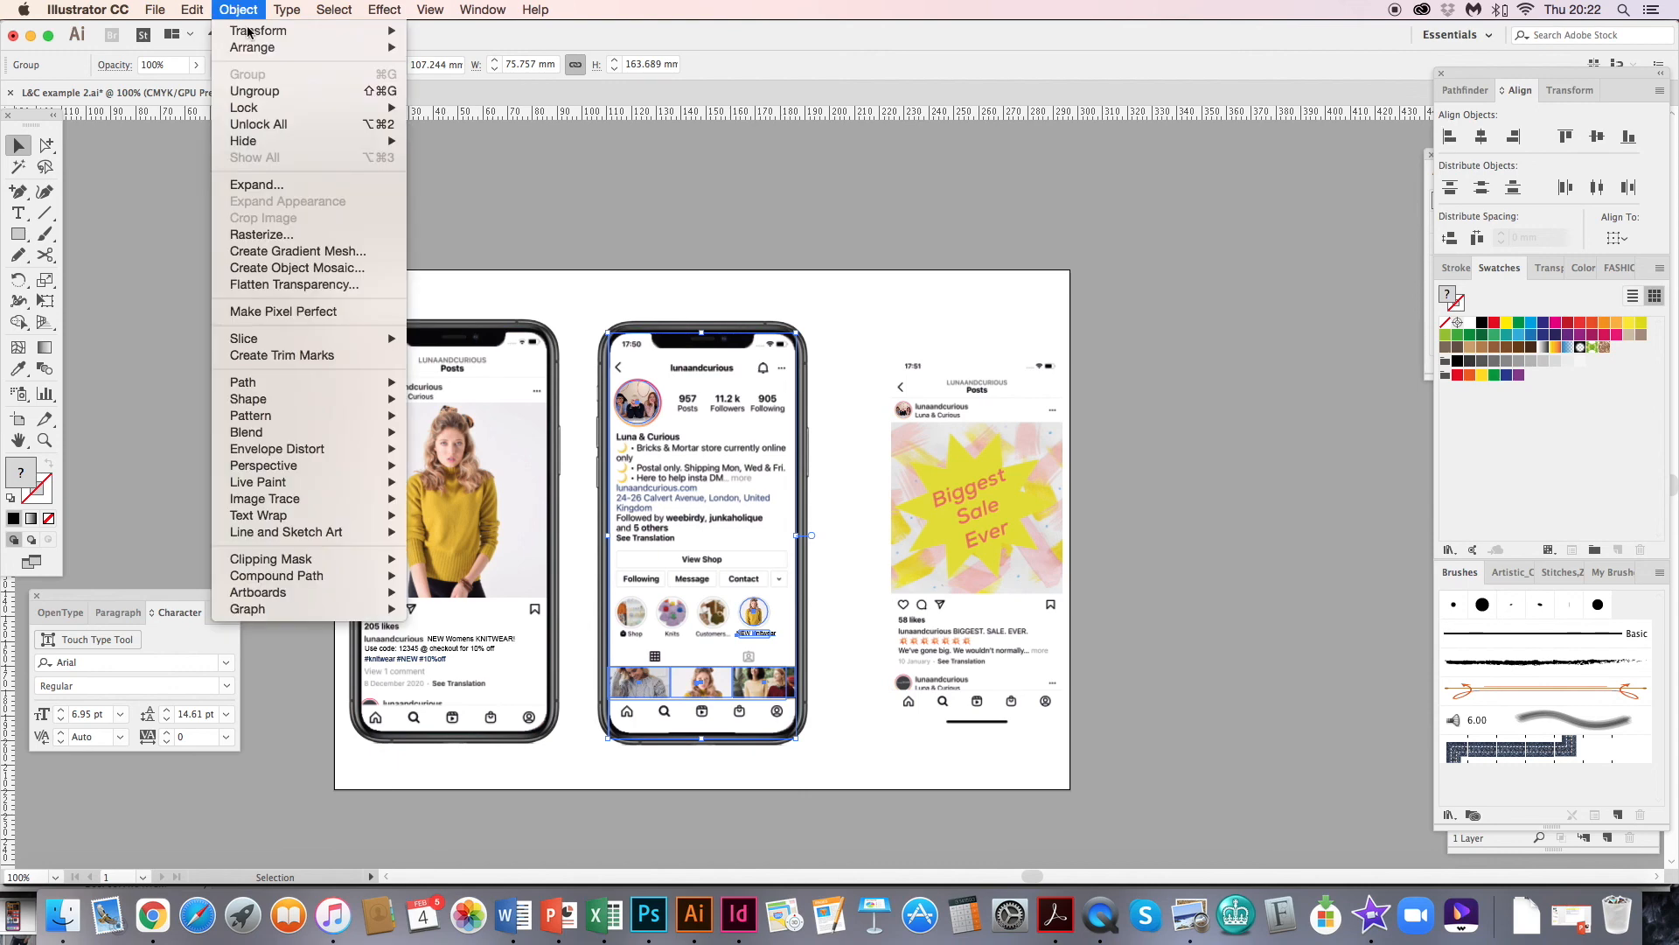
left_click(277, 126)
- Place another copy of the phone frame around the Biggest Sale Ever post and enlarge the post to fill its screen
scroll(761, 341, "right", 2)
left_click(758, 344)
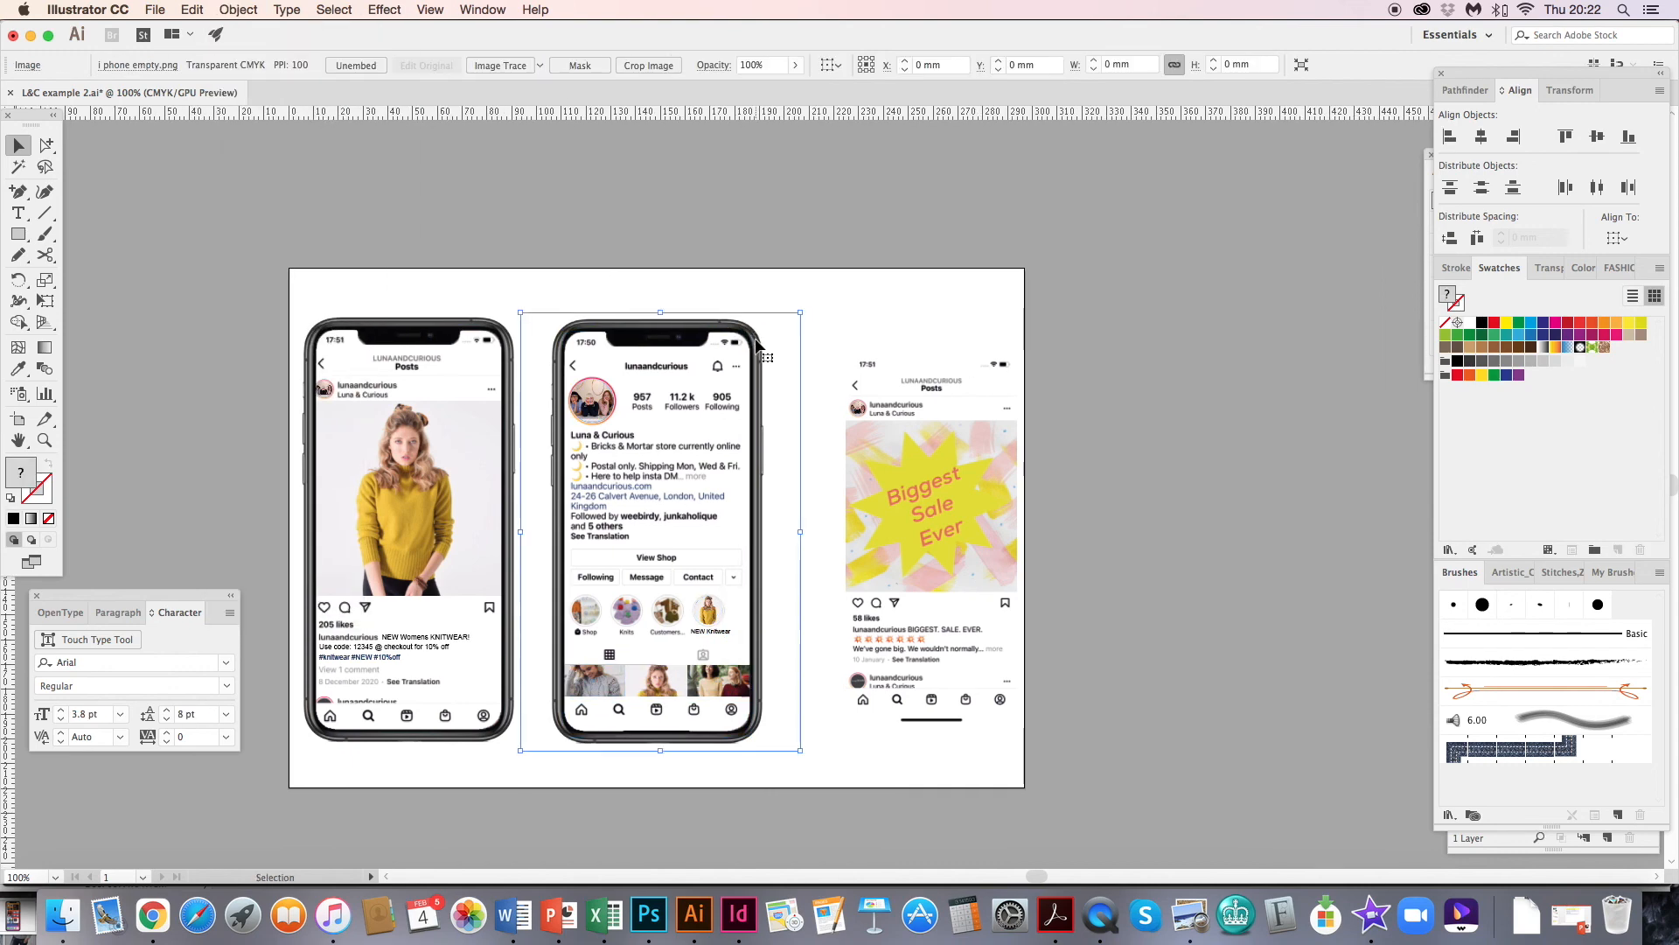
key("ctrl+v")
left_click_drag(801, 289, 882, 323)
scroll(874, 393, "right", 1)
left_click(875, 471)
left_click_drag(874, 464, 859, 436)
left_click_drag(960, 525, 979, 527)
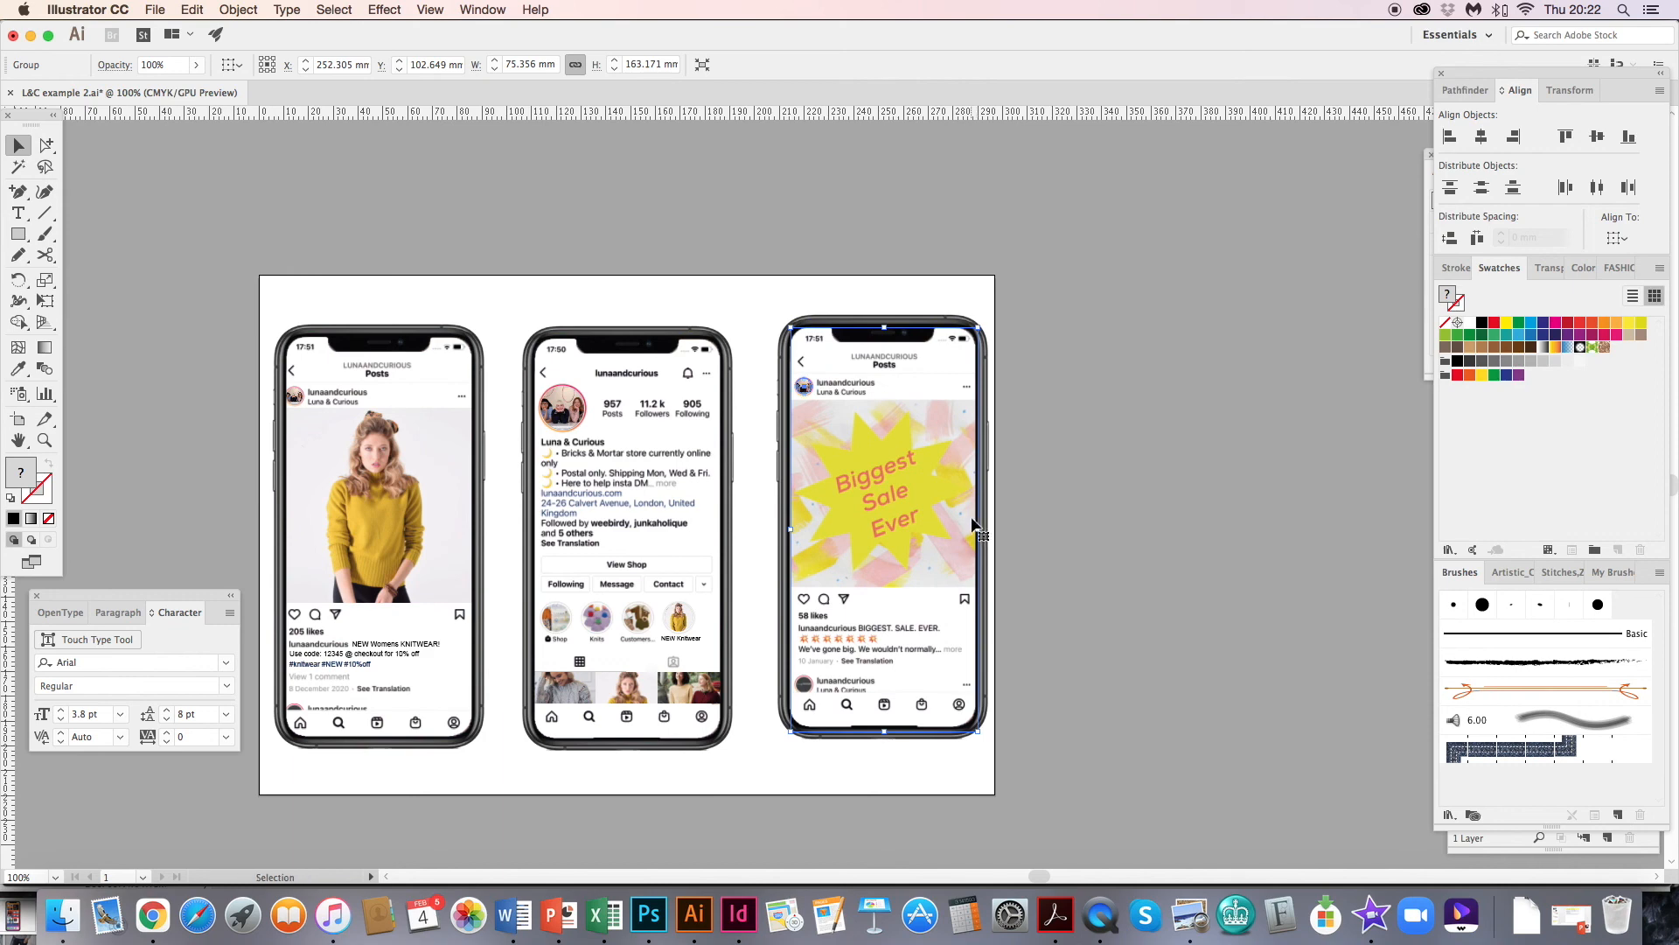
left_click(968, 518)
left_click(1049, 464)
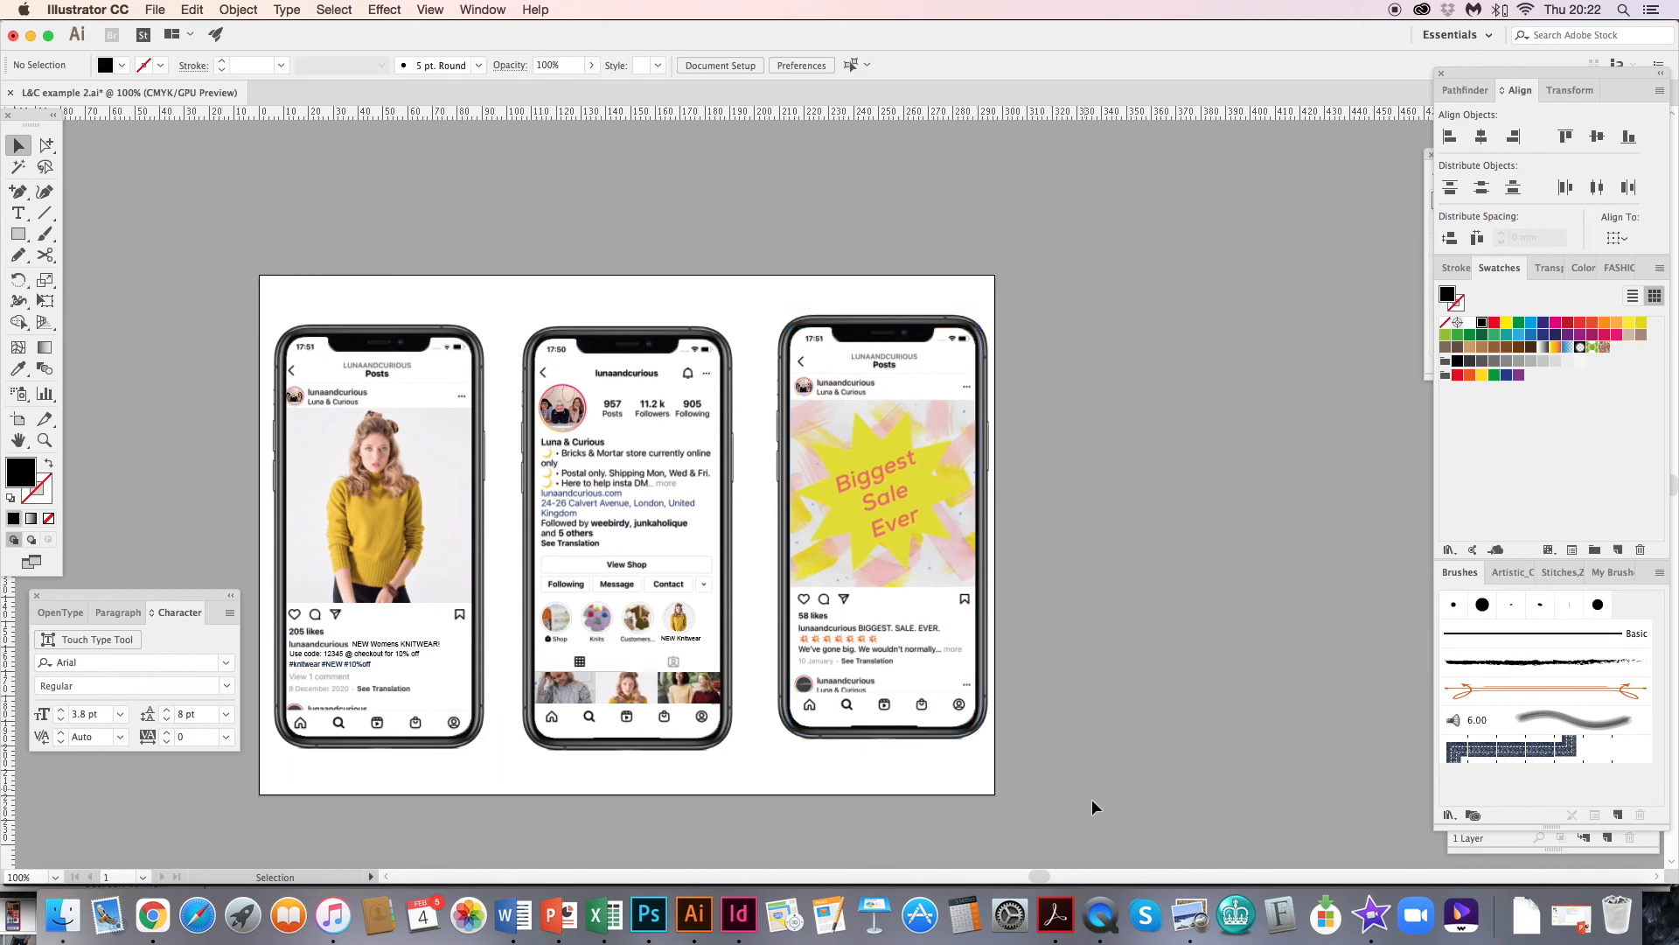
- Group each of the three phone frames with its Instagram page, moving the sale phone partly off the artboard's right edge
left_click_drag(1131, 810, 831, 265)
key("super+g")
left_click_drag(833, 381, 952, 407)
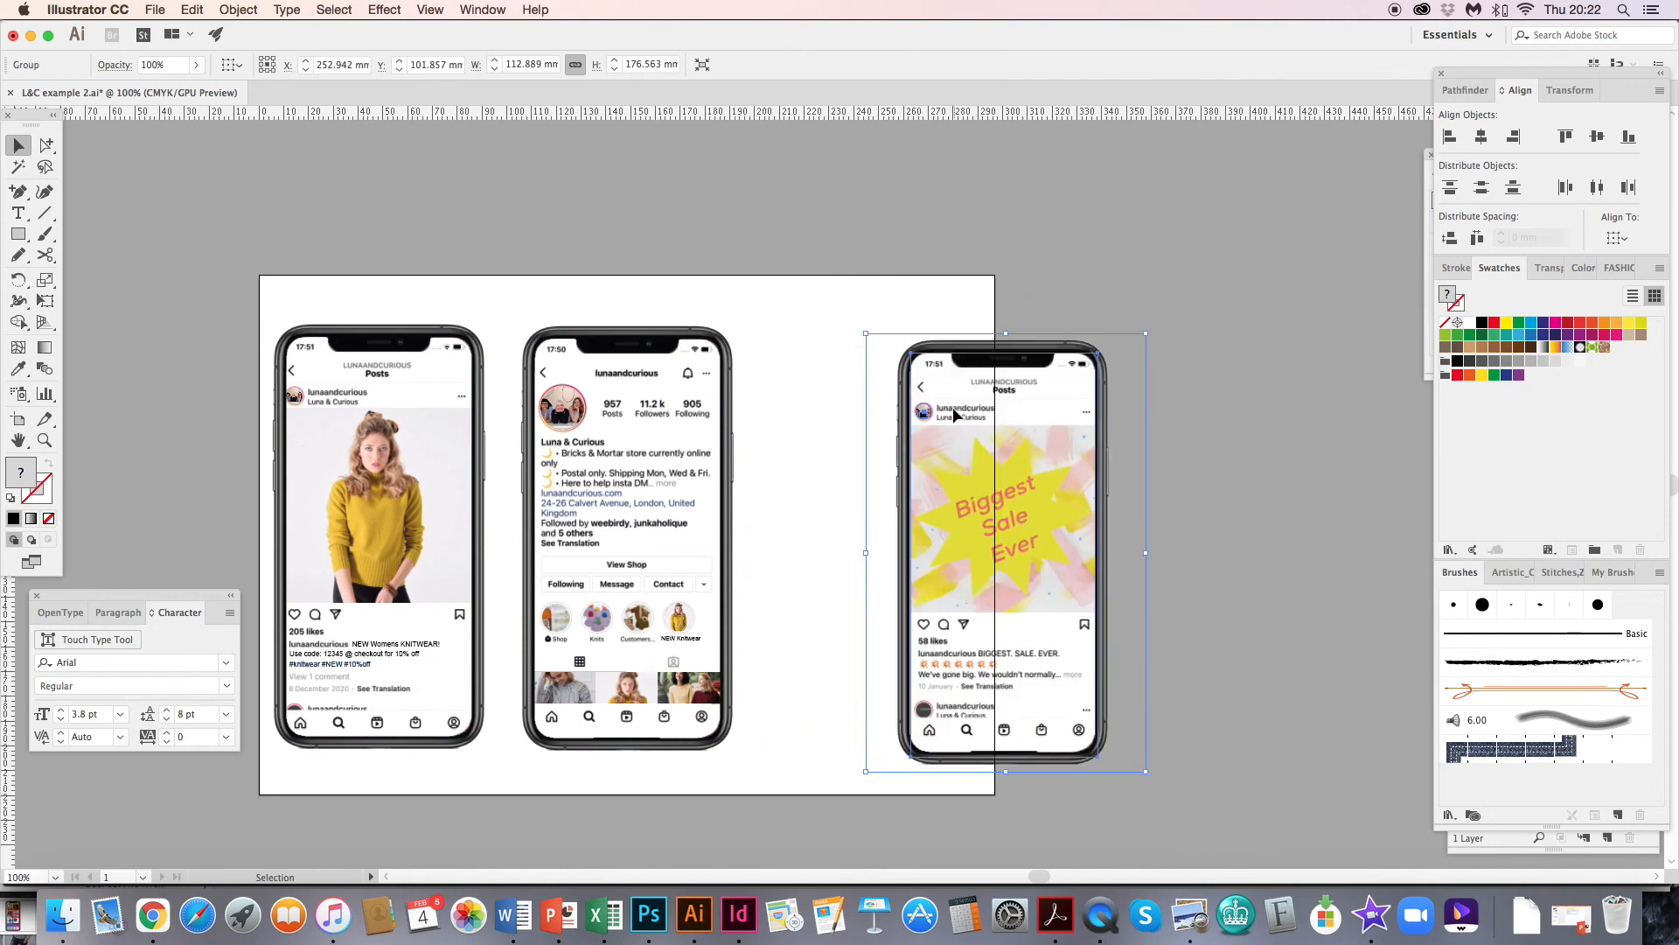
left_click_drag(560, 287, 667, 584)
key("super+g")
left_click_drag(282, 270, 381, 579)
key("super+g")
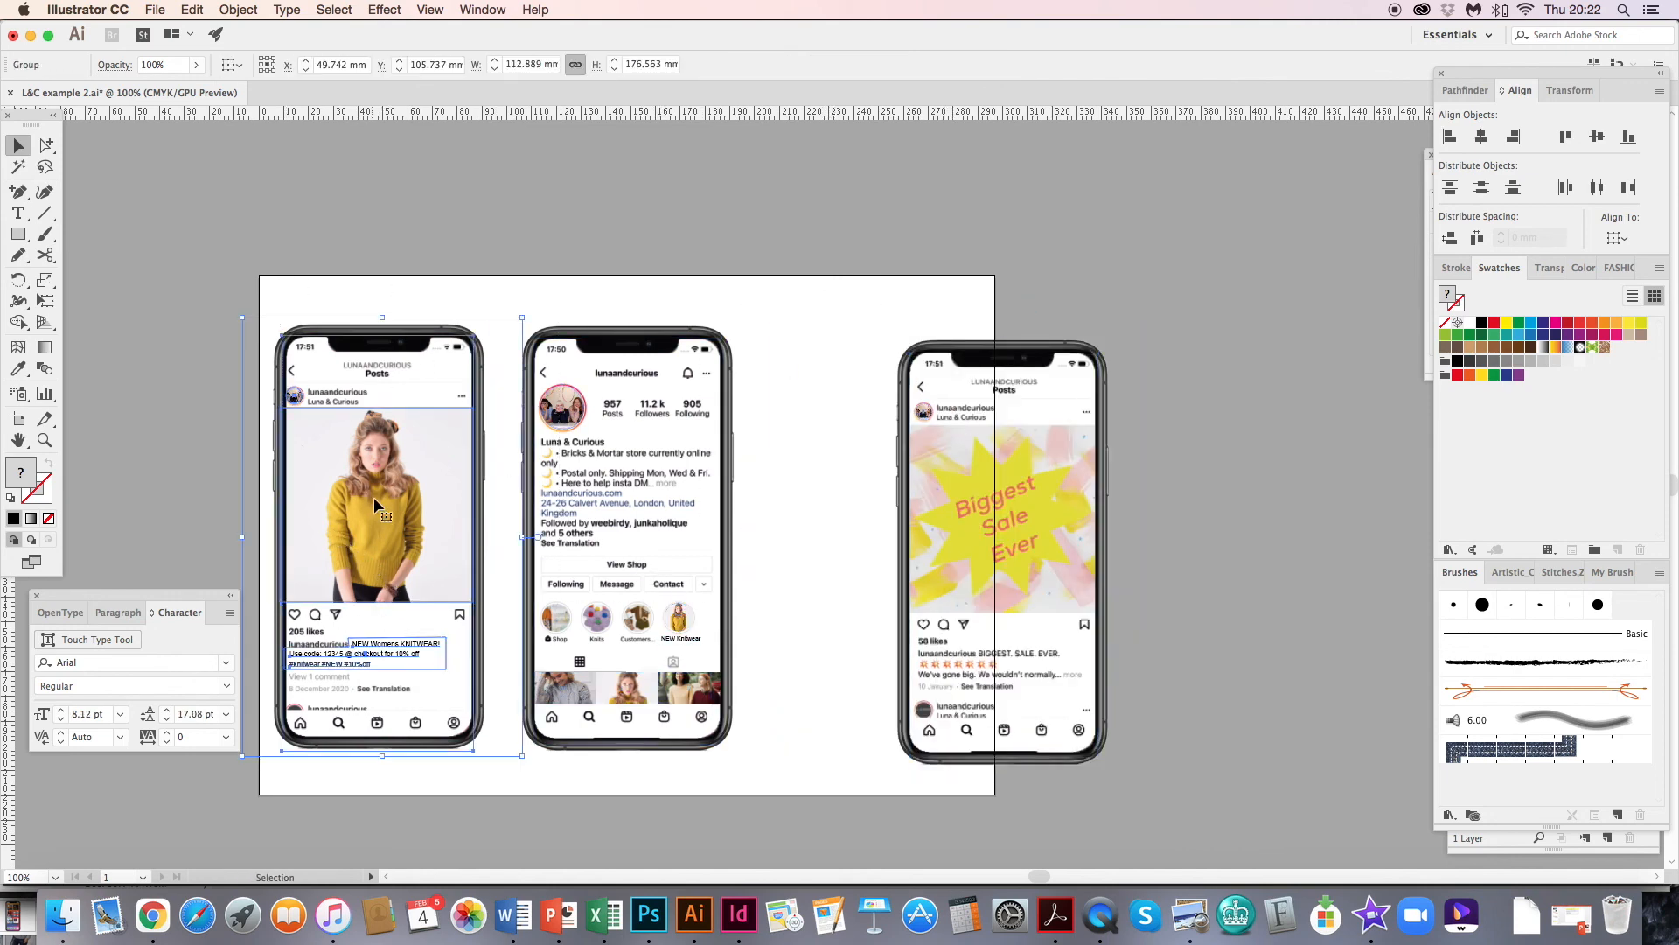
- Move the knitwear phone over the profile phone and bring it to the front of the stack
left_click_drag(375, 497, 689, 506)
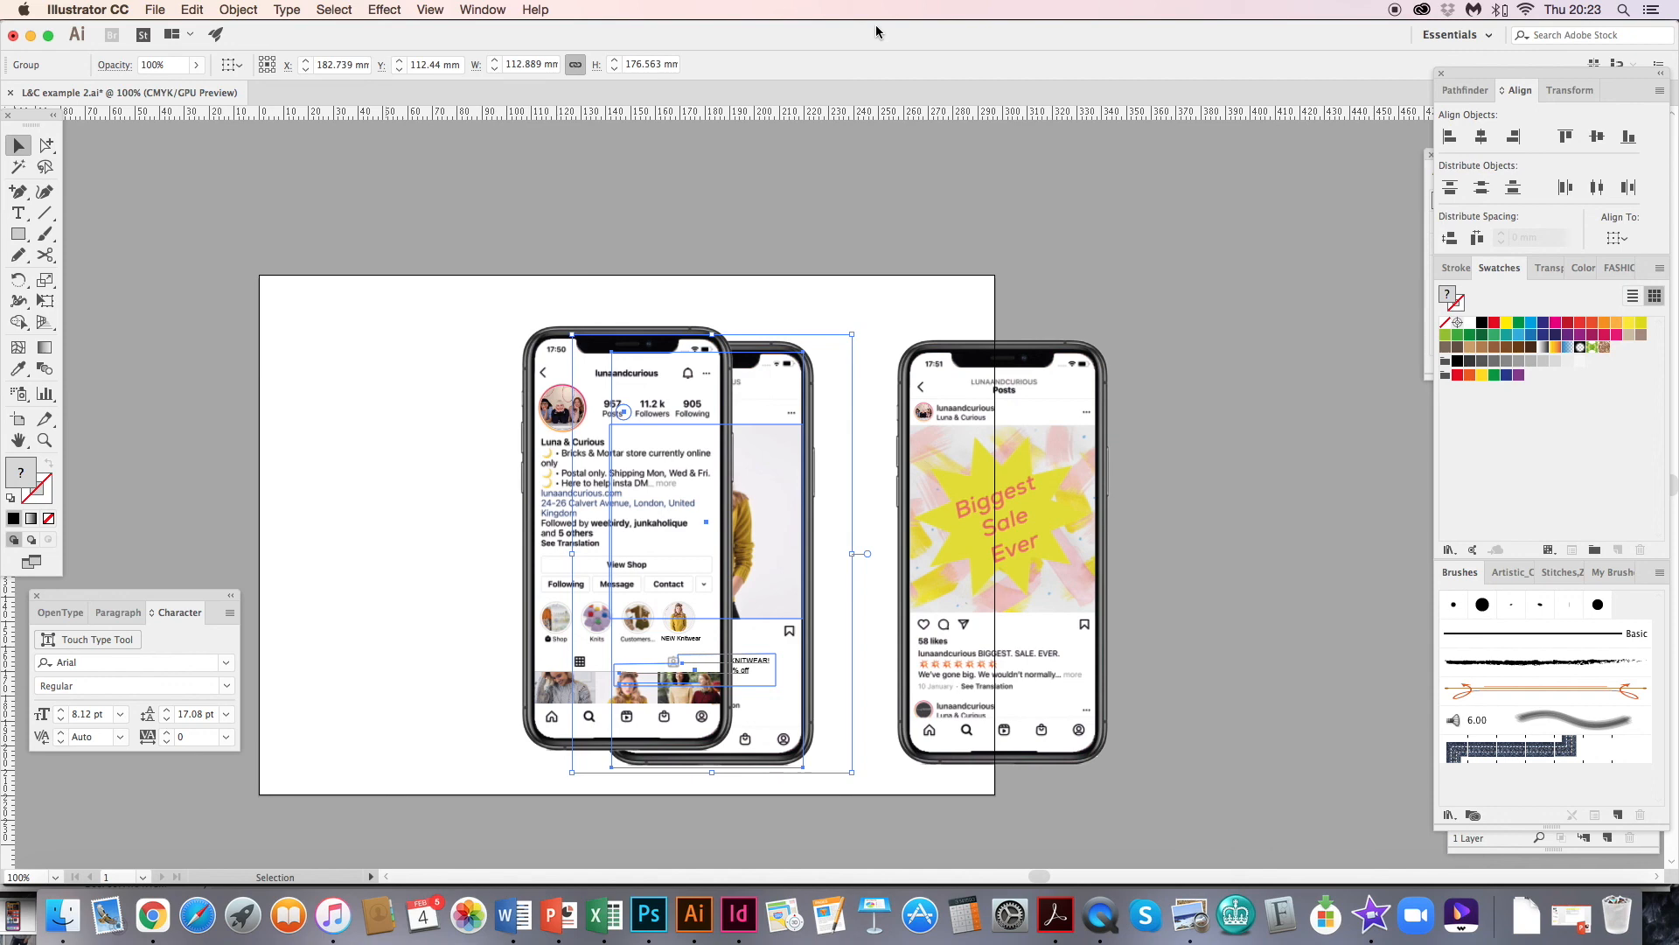
key("shift+super+]")
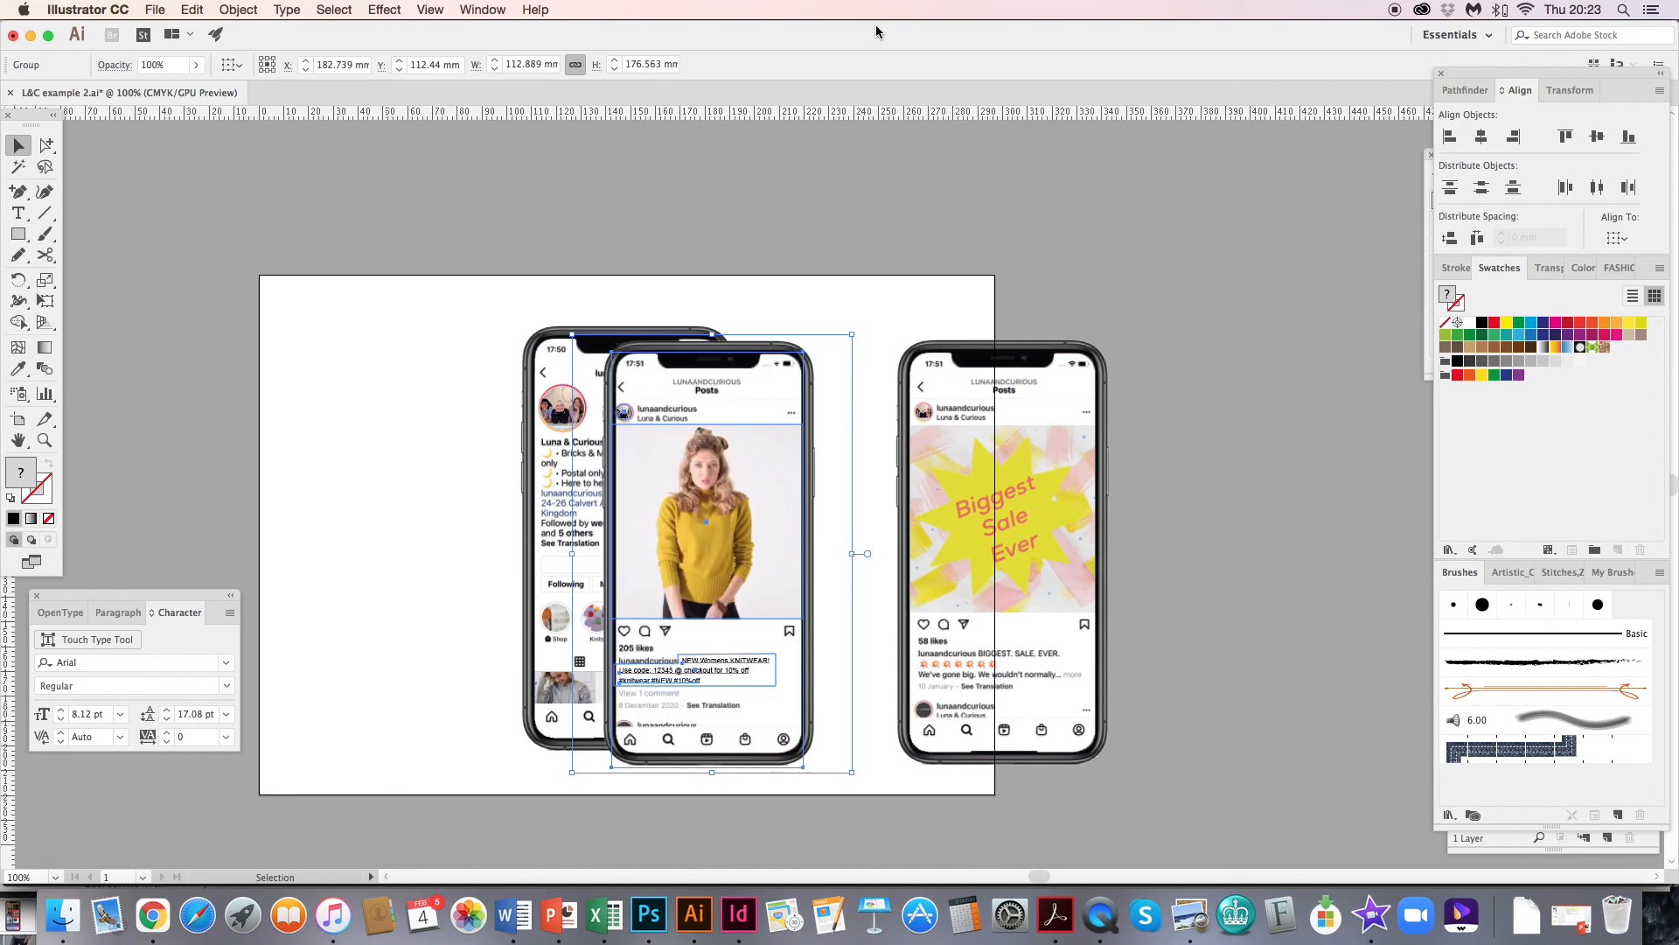
key("shift+super+[")
key("shift+super+]")
key("shift+super+[")
key("shift+super+]")
- Try bringing the knitwear phone to the front and sending it to the back, and undo the last stacking change
left_click(240, 10)
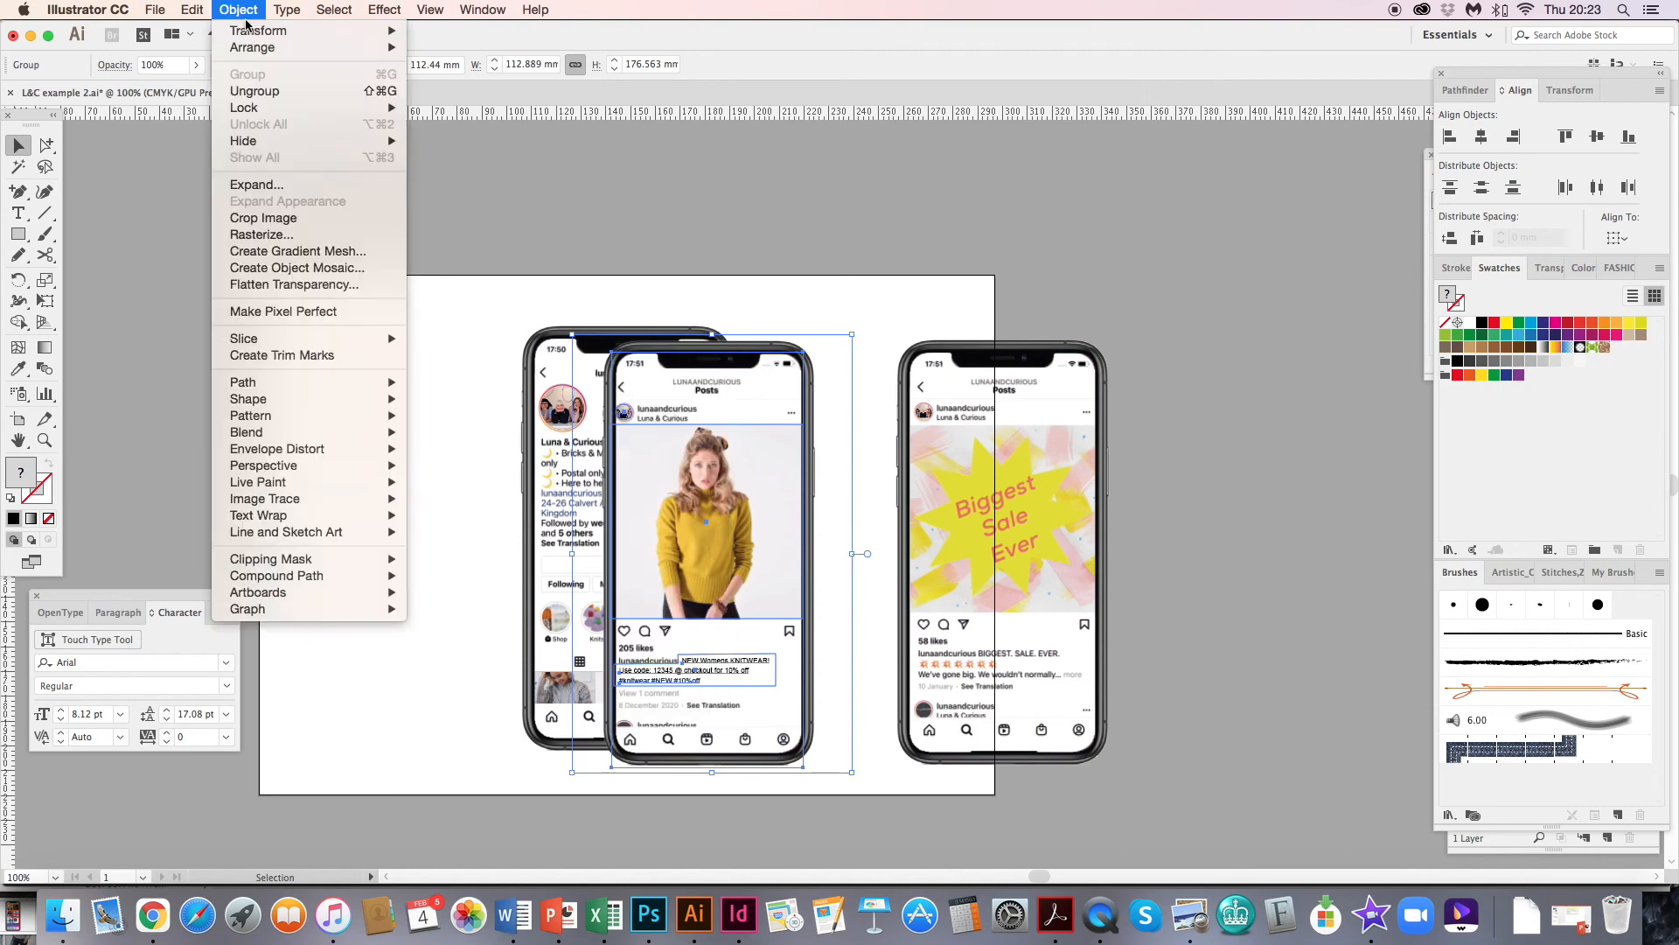
mouse_move(257, 50)
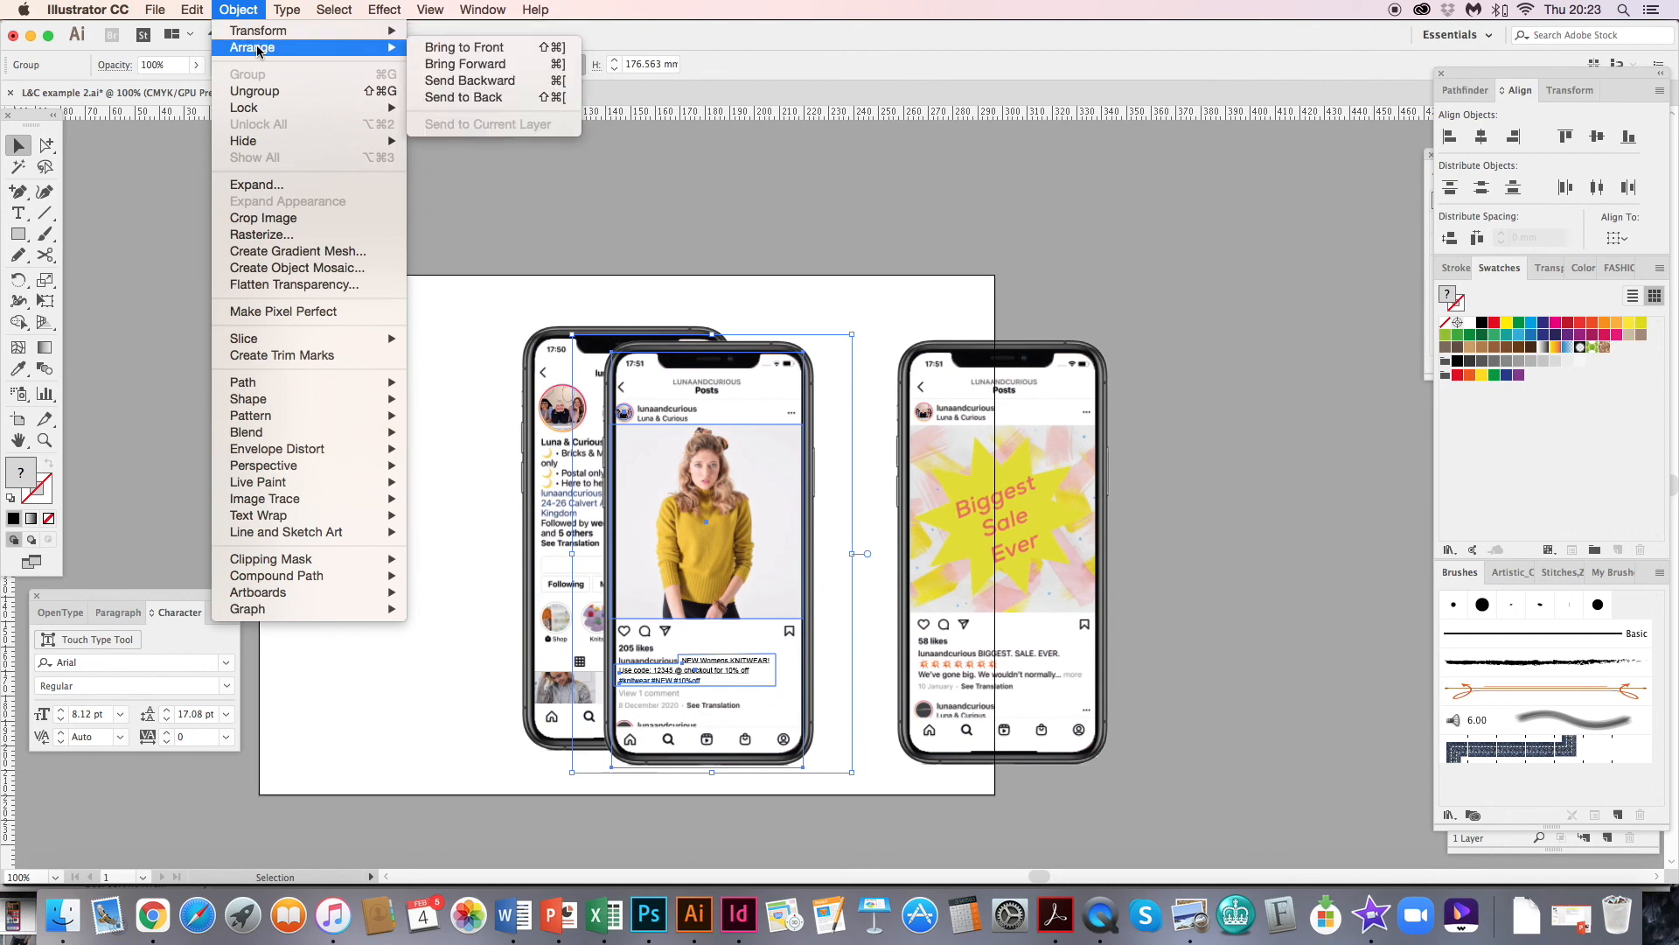
left_click(466, 48)
left_click(239, 10)
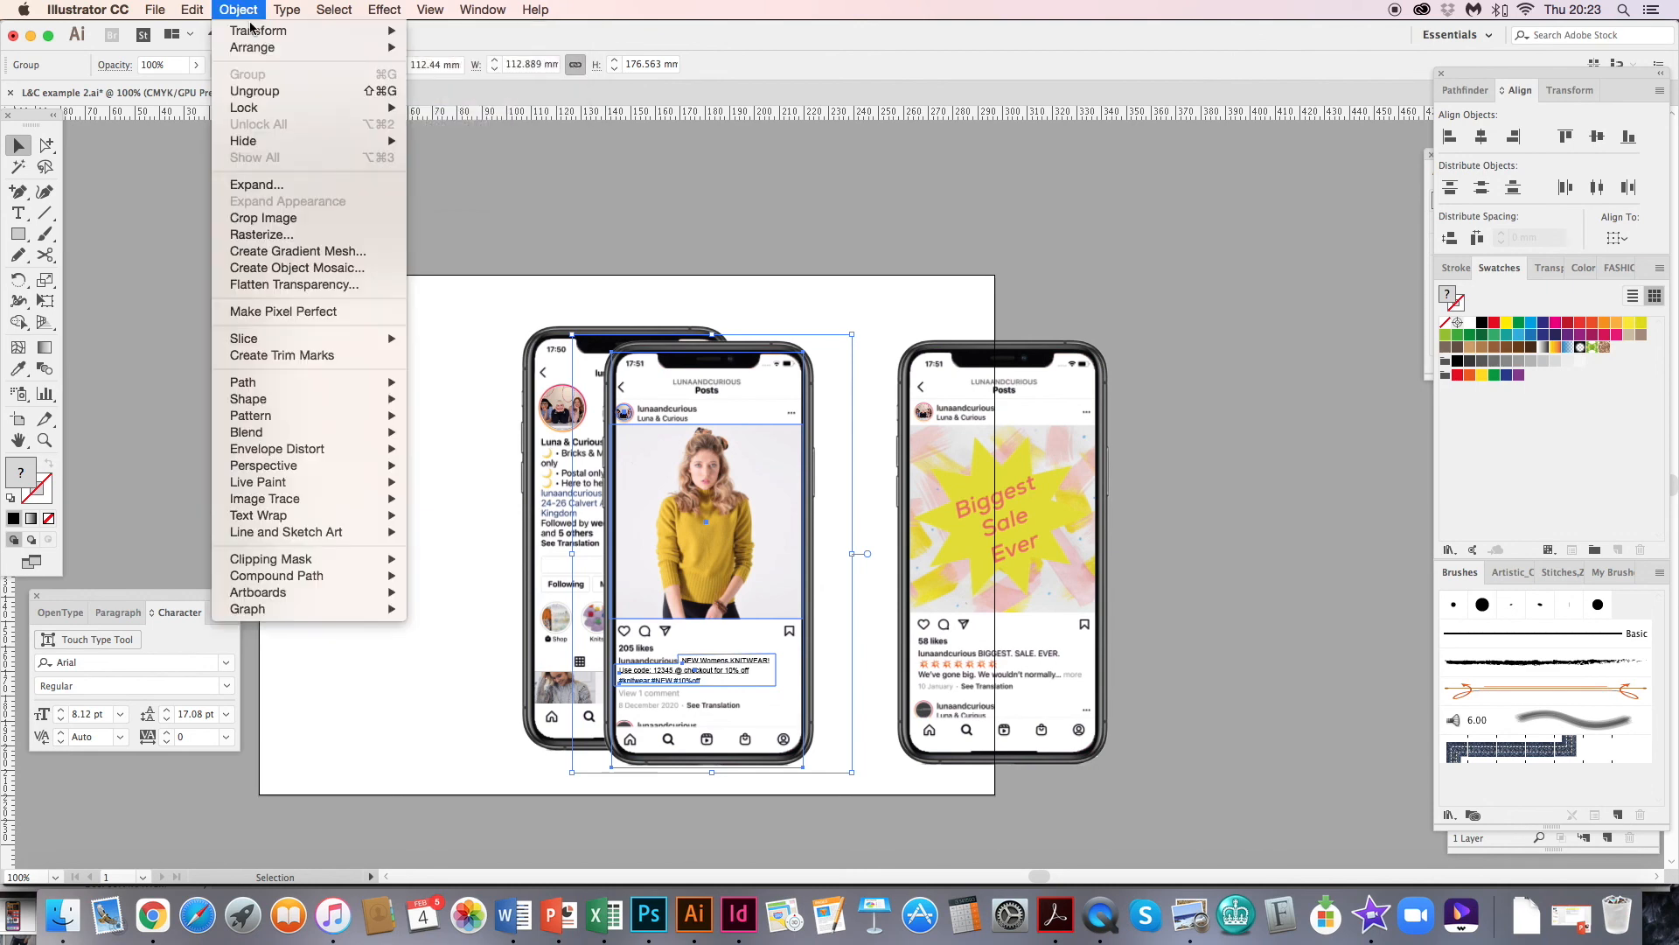
mouse_move(257, 47)
left_click(465, 99)
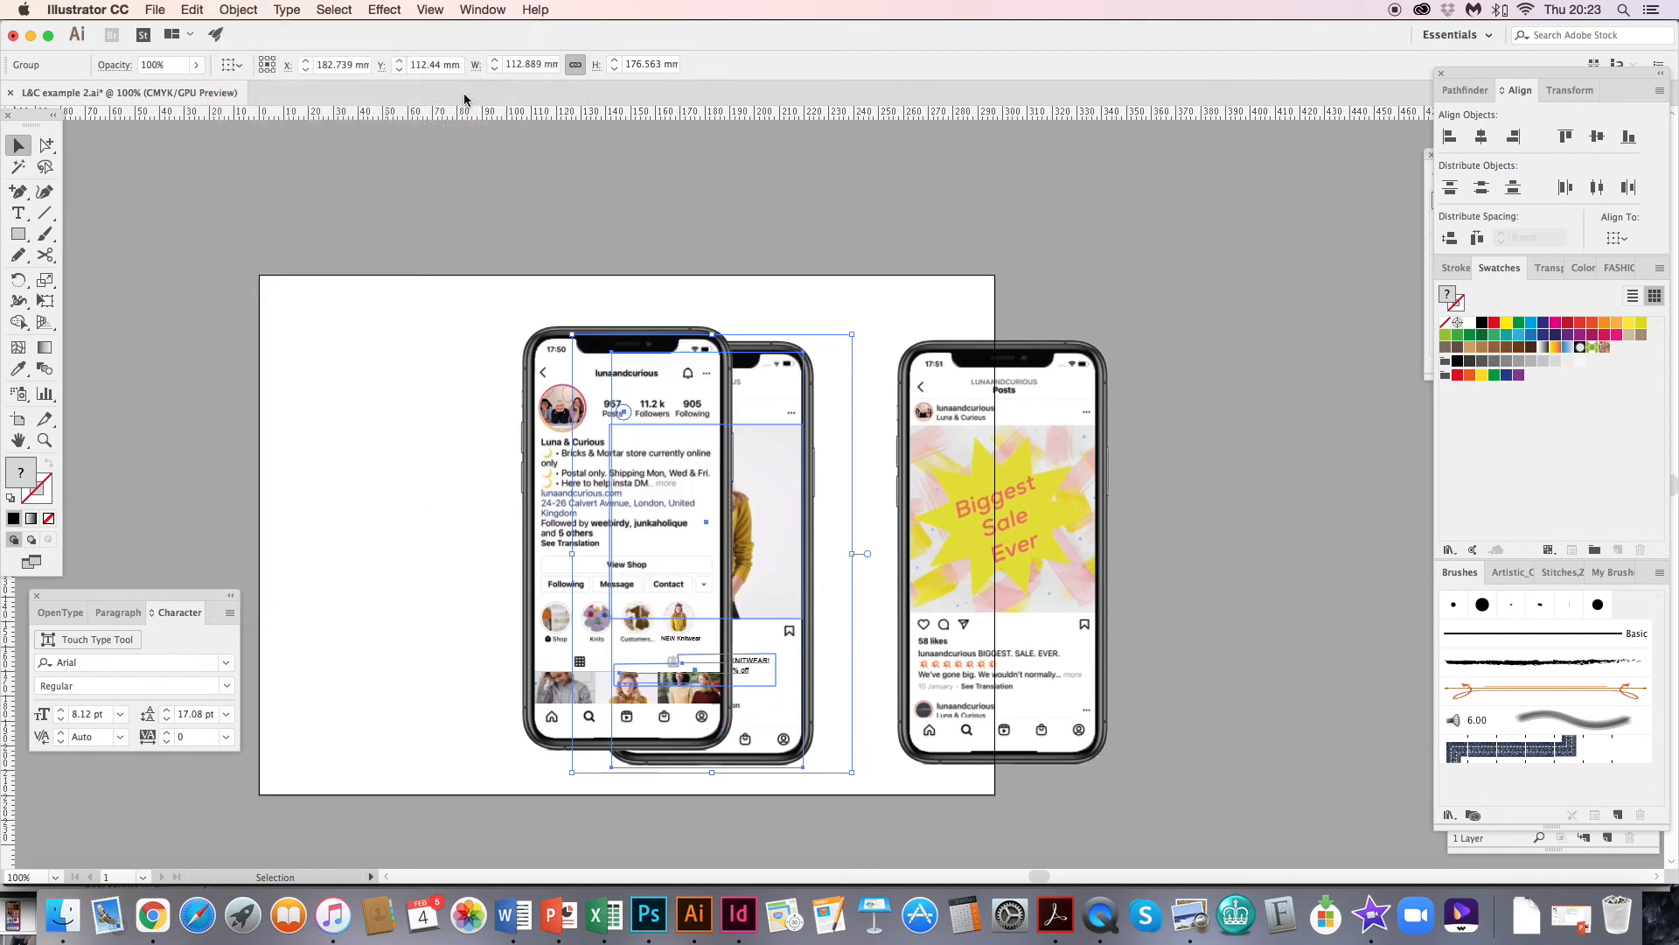
key("super+z")
- Arrange the profile and sale phones on either side behind the knitwear phone and align their top edges
left_click_drag(538, 516, 454, 490)
left_click_drag(1015, 520, 871, 490)
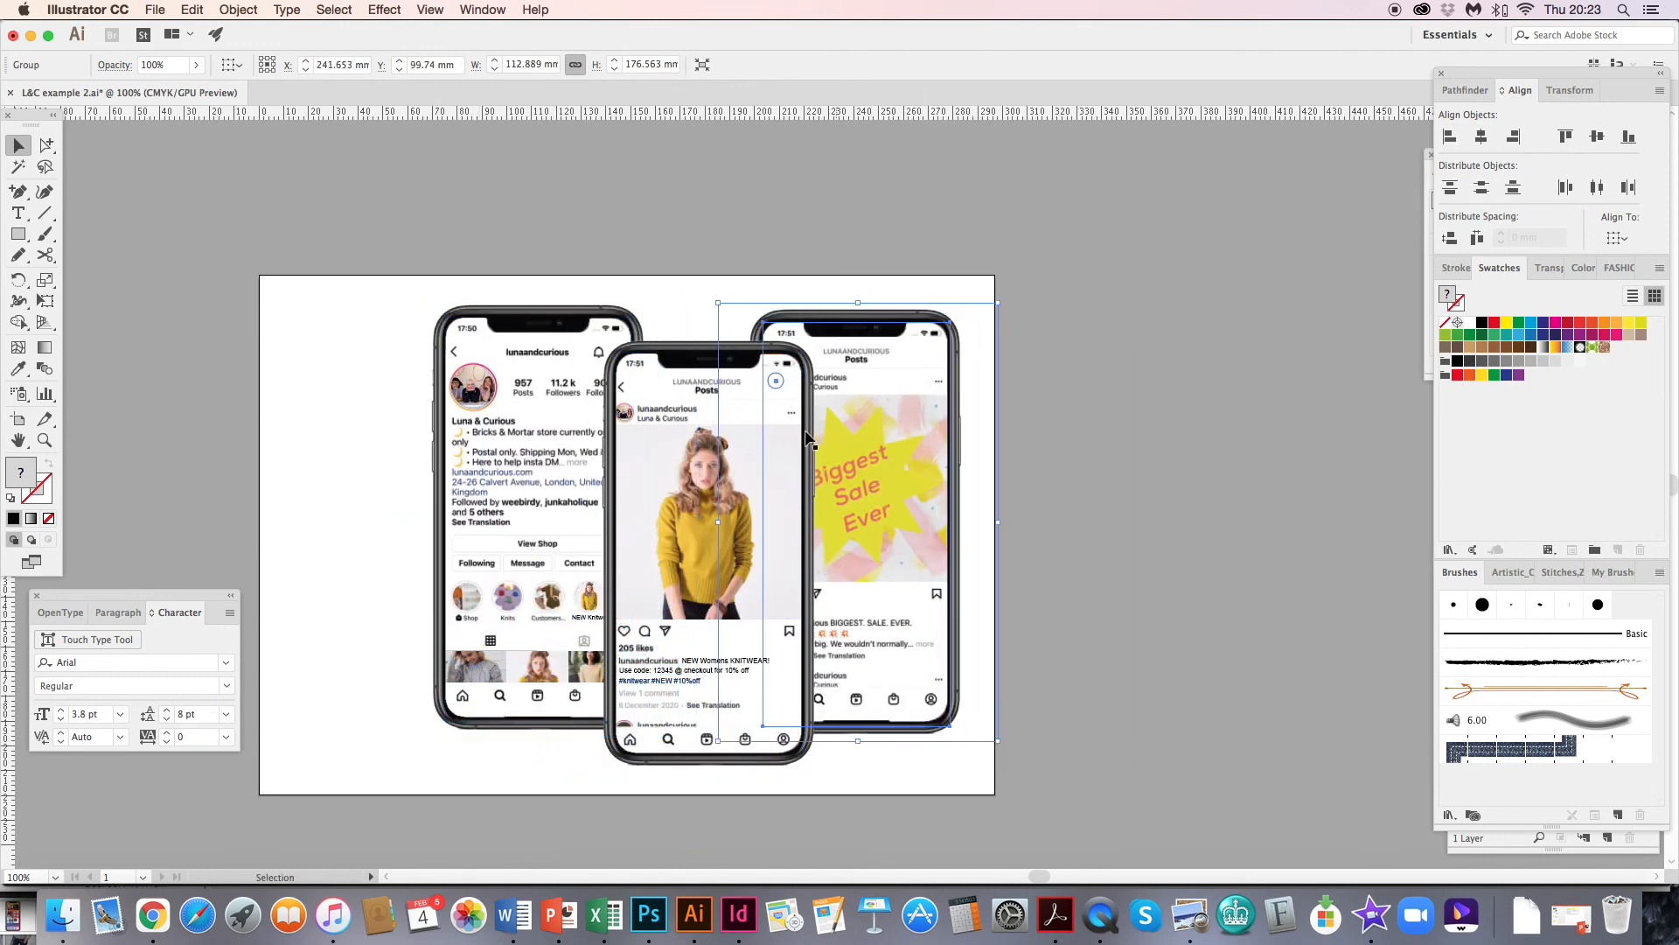
left_click(567, 314, "shift")
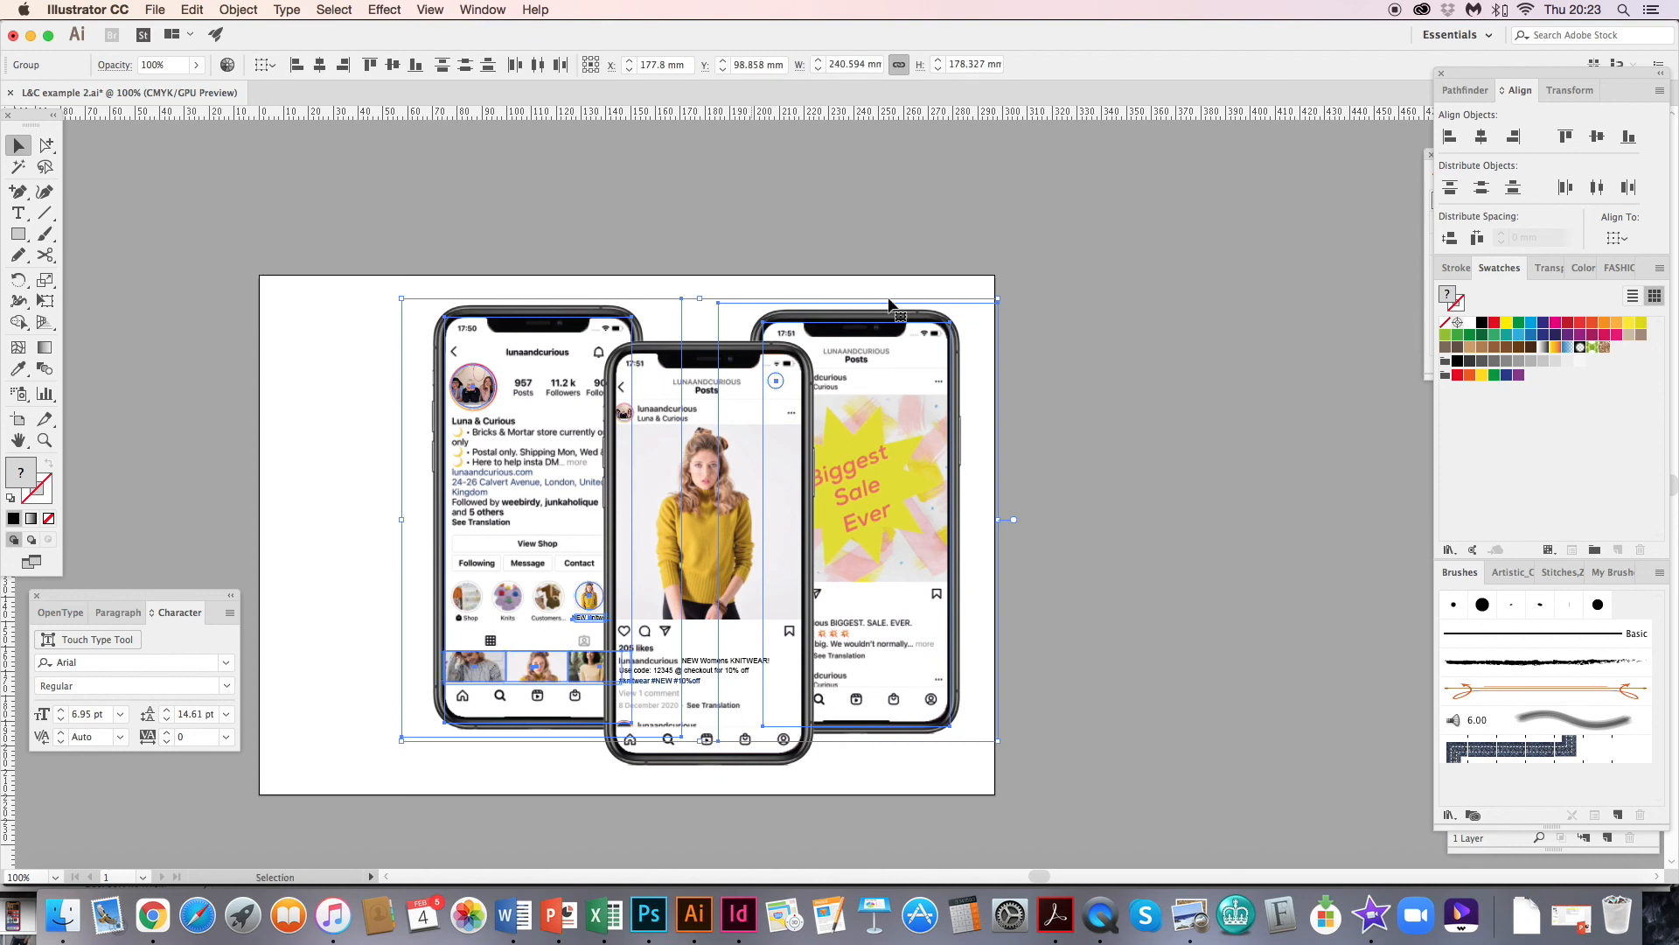
left_click(1563, 137)
left_click(1072, 515)
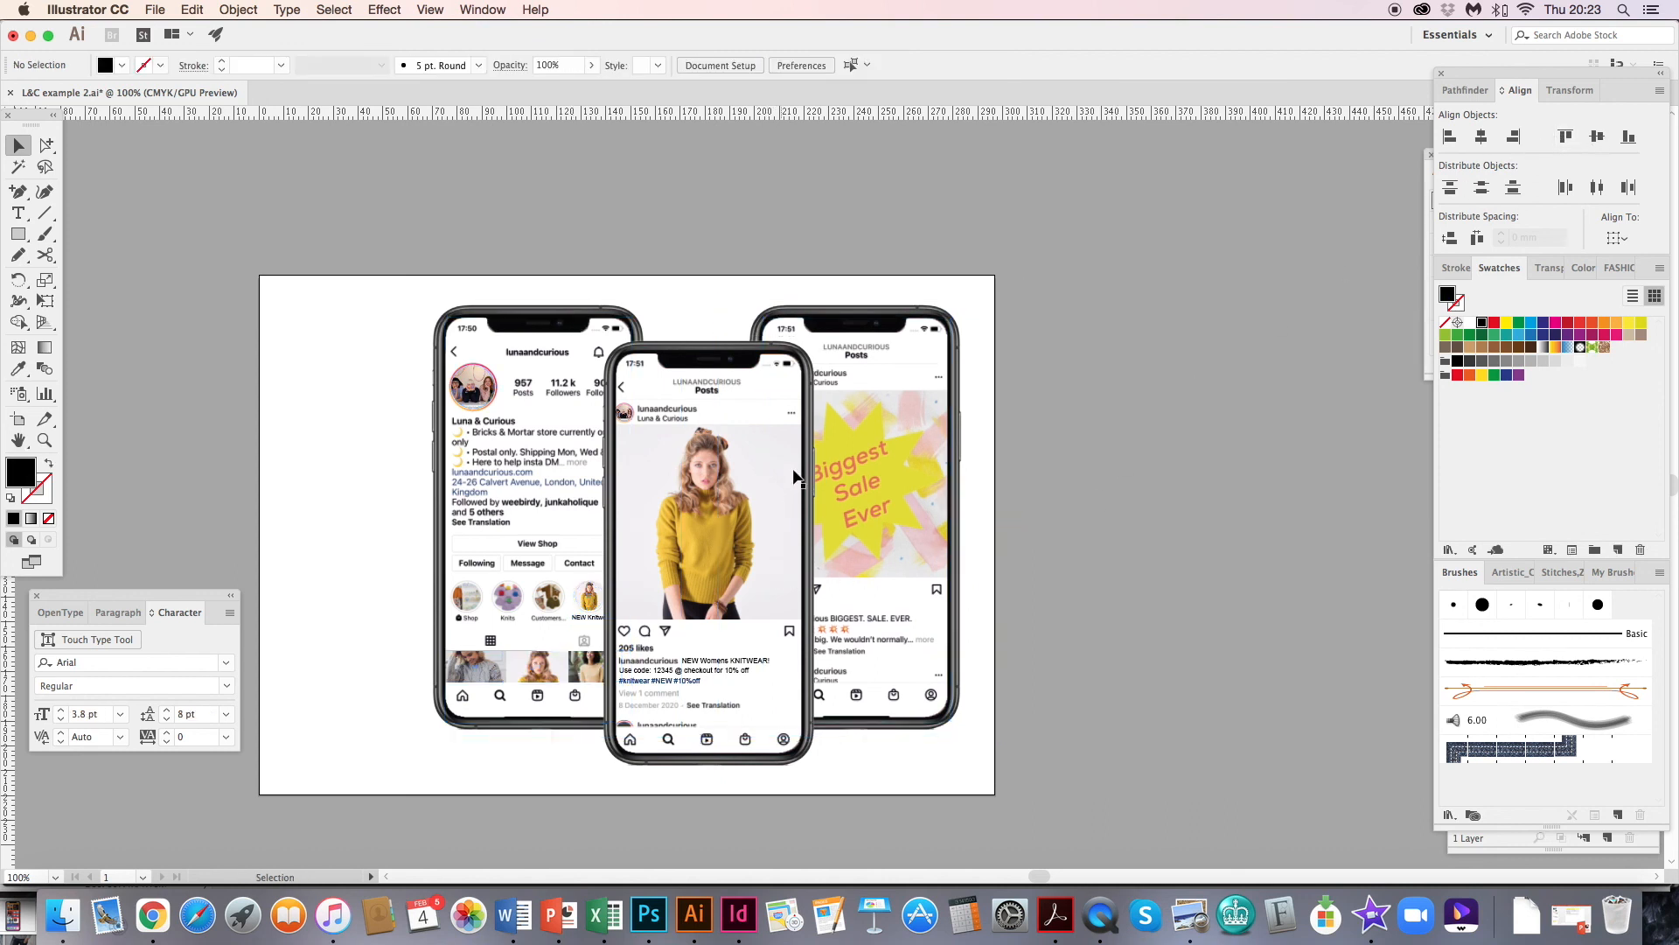
- Adjust the knitwear phone between the two outer phones and centre the trio on the artboard
left_click_drag(763, 425, 757, 424)
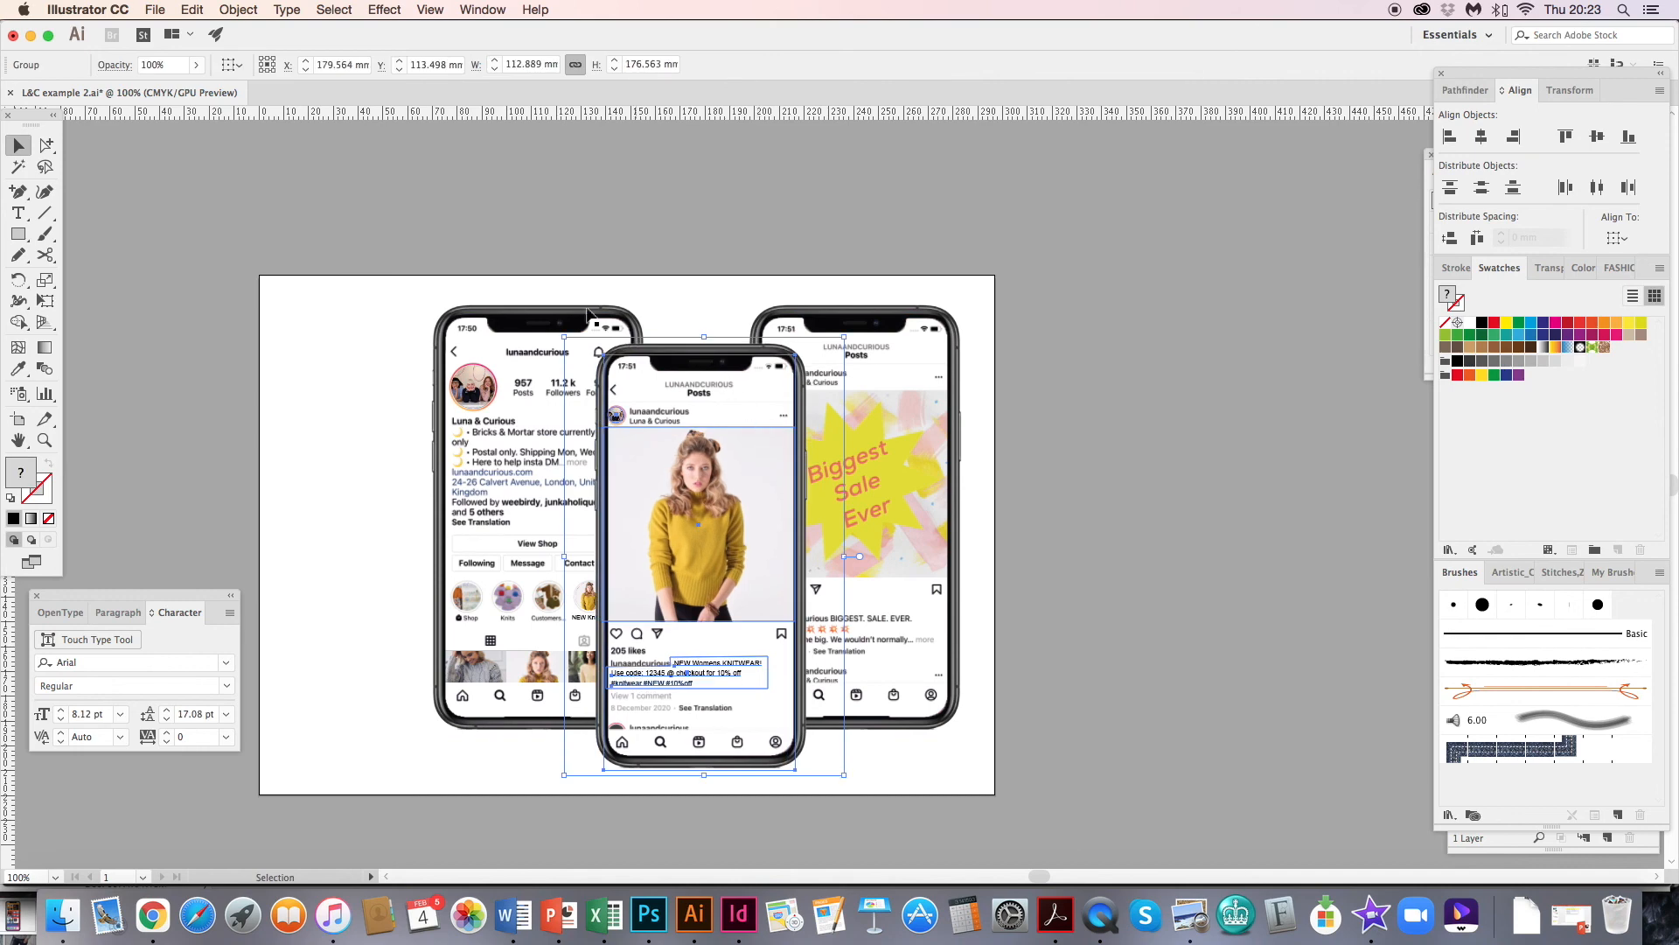
left_click_drag(889, 639, 887, 637)
left_click_drag(863, 602, 786, 599)
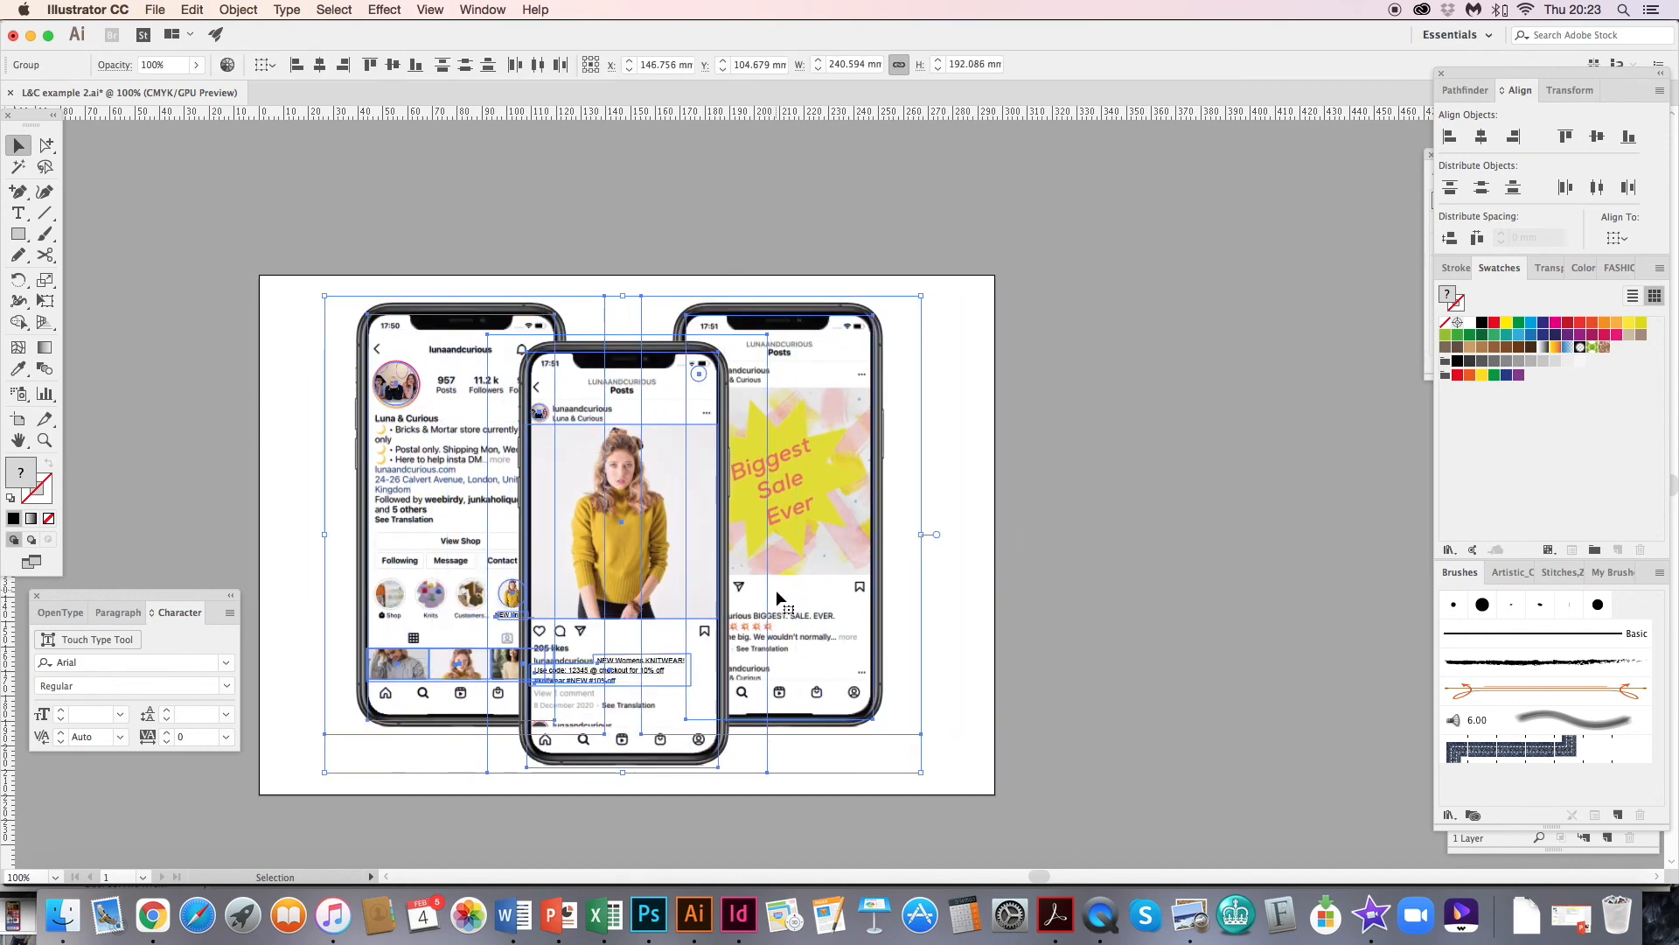
- Spread the profile and sale phones slightly outward so they sit evenly on both sides of the knitwear phone
key("super+plus")
mouse_move(974, 424)
left_mouse_down()
mouse_move(911, 431)
mouse_move(992, 449)
left_mouse_up()
left_click(1242, 406)
left_click(1008, 448)
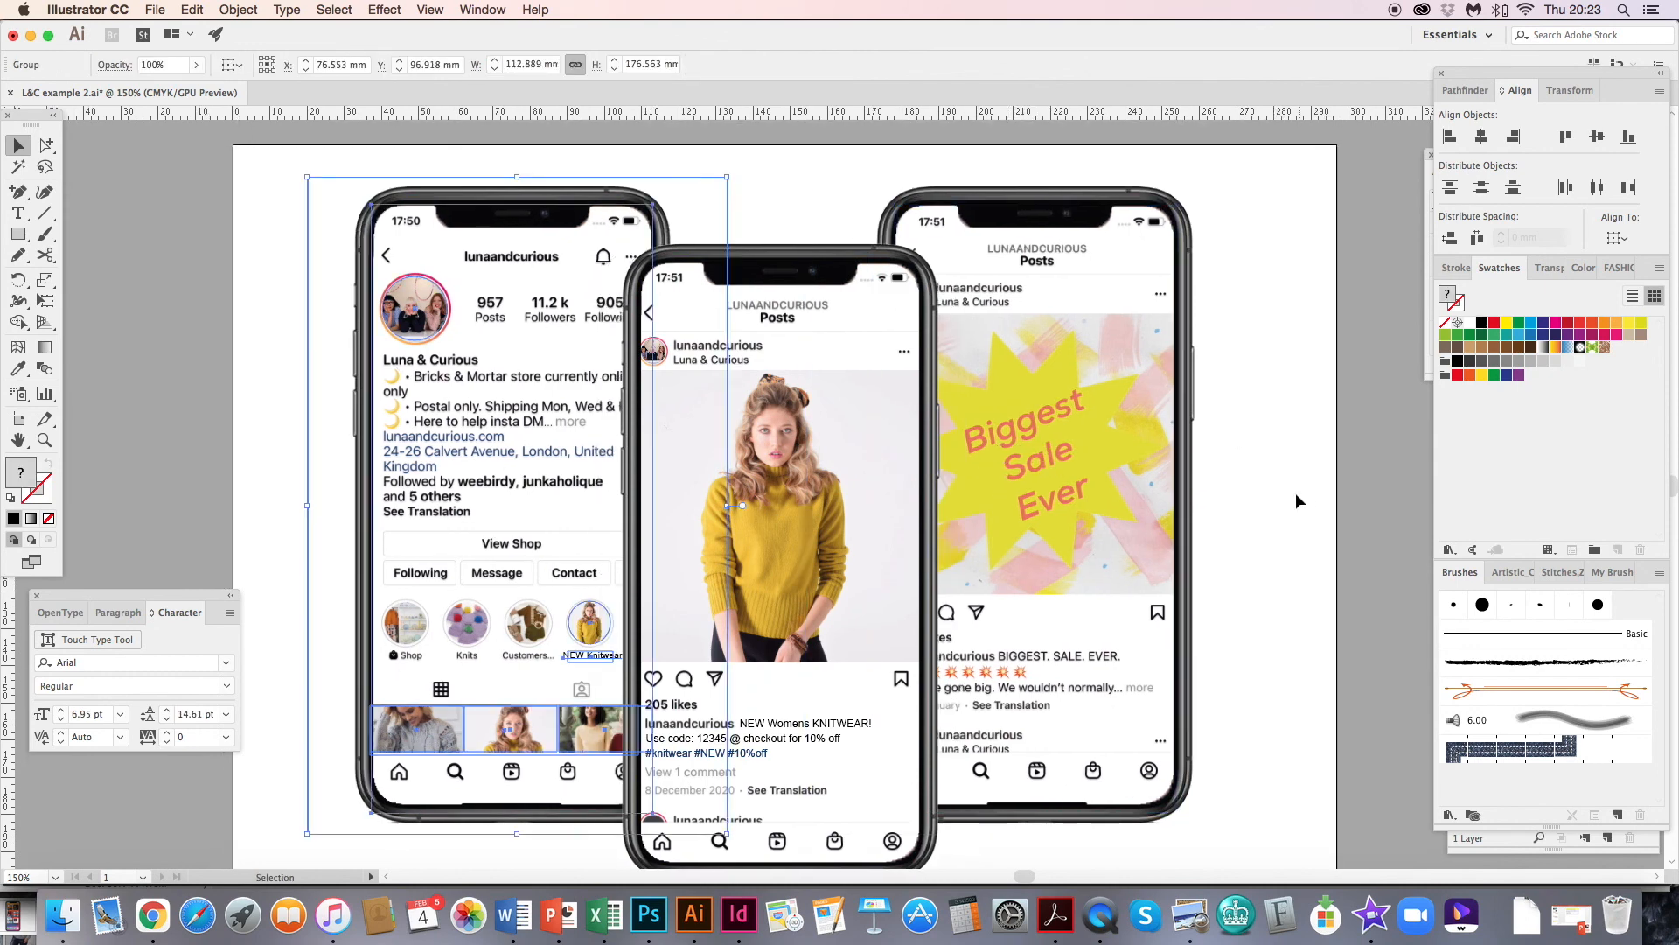
left_click(1298, 492)
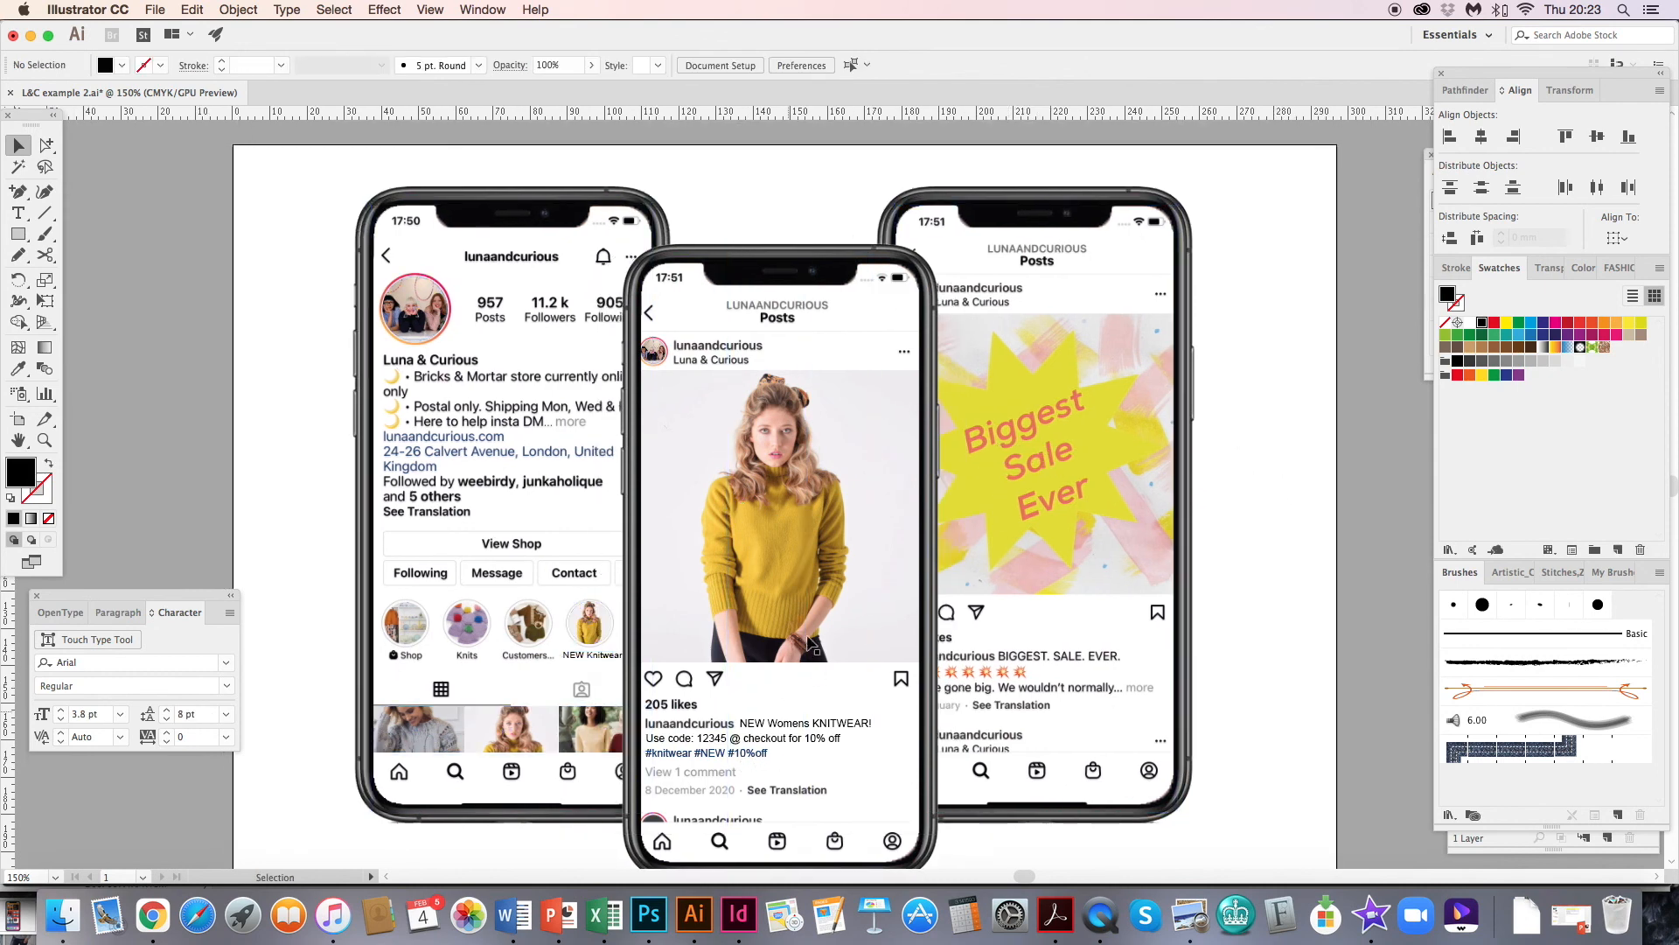
- Try deleting the frame and the knitwear photo from the central phone's group, and undo both deletions
left_click(45, 145)
left_click(763, 444)
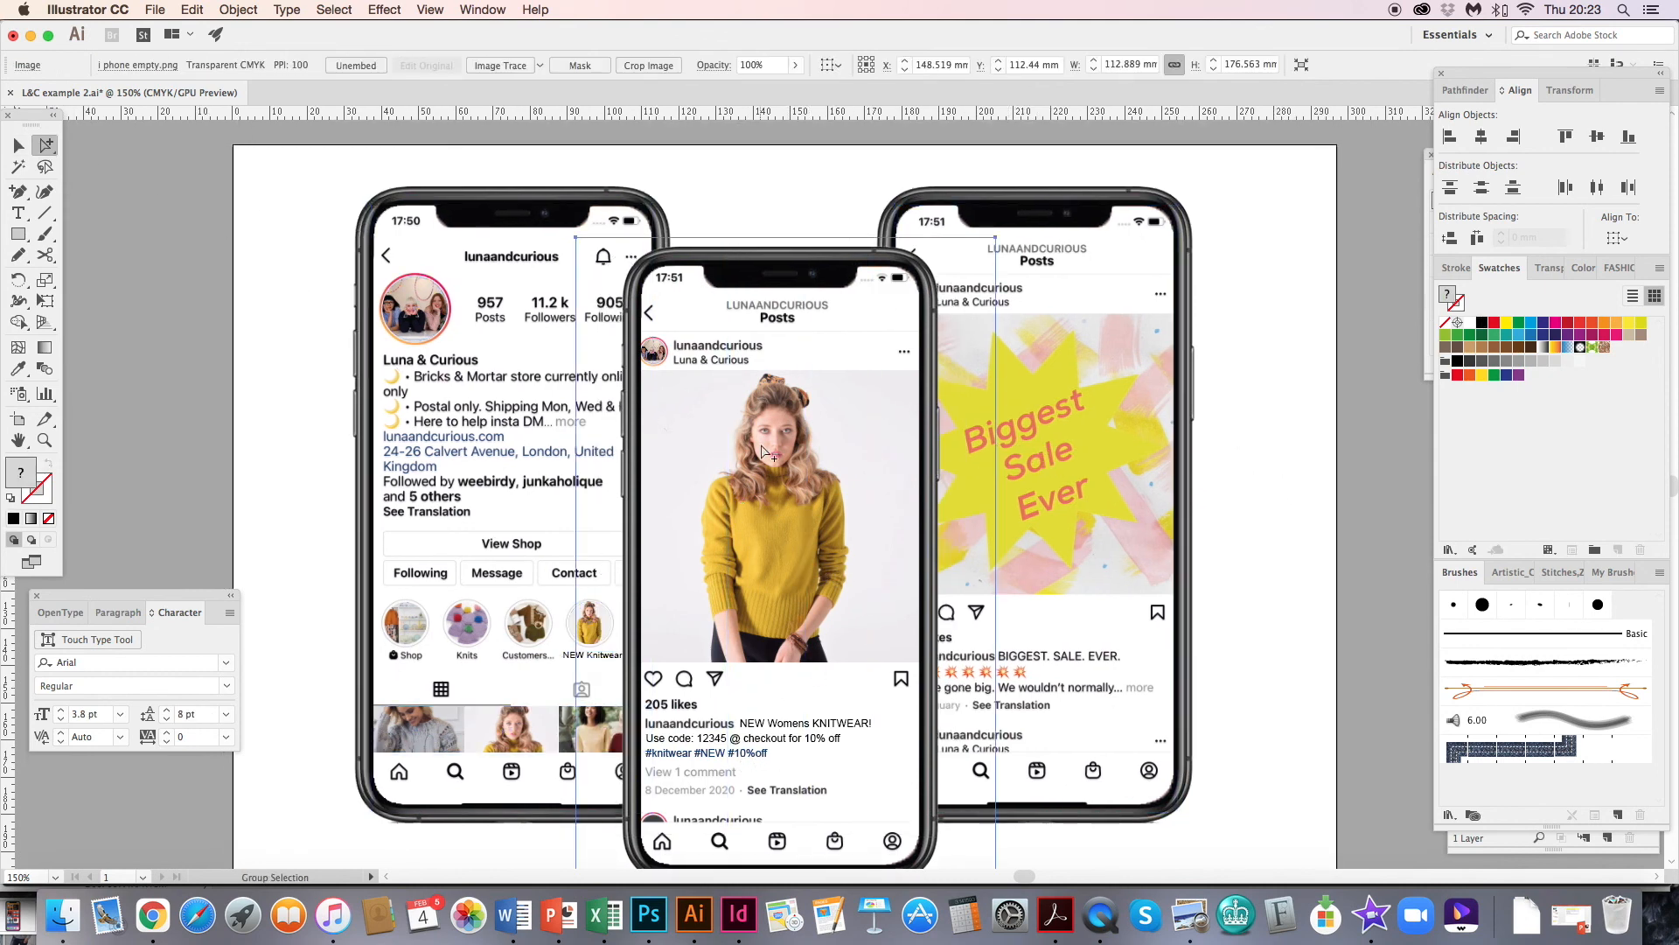
key("Delete")
left_click(765, 446)
key("Delete")
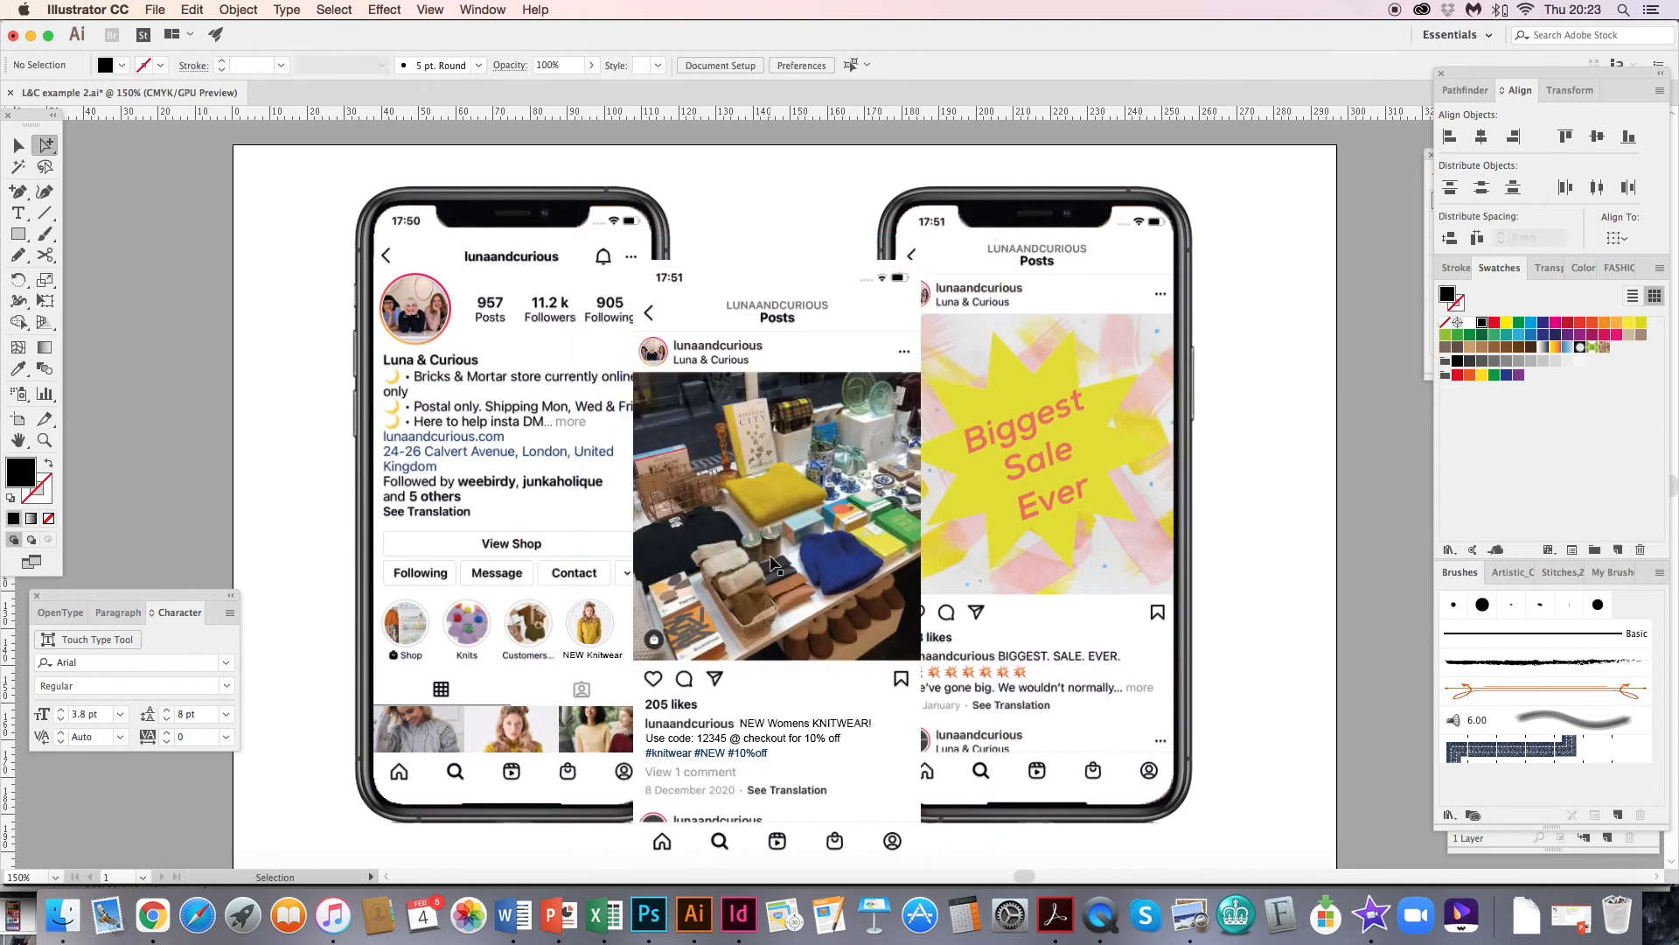
key("super+z")
key("super+z")
- Save the three-phone artwork as a new Illustrator file named Insta mock ups, keeping the default Illustrator CC options
left_click(263, 334)
key("super+minus")
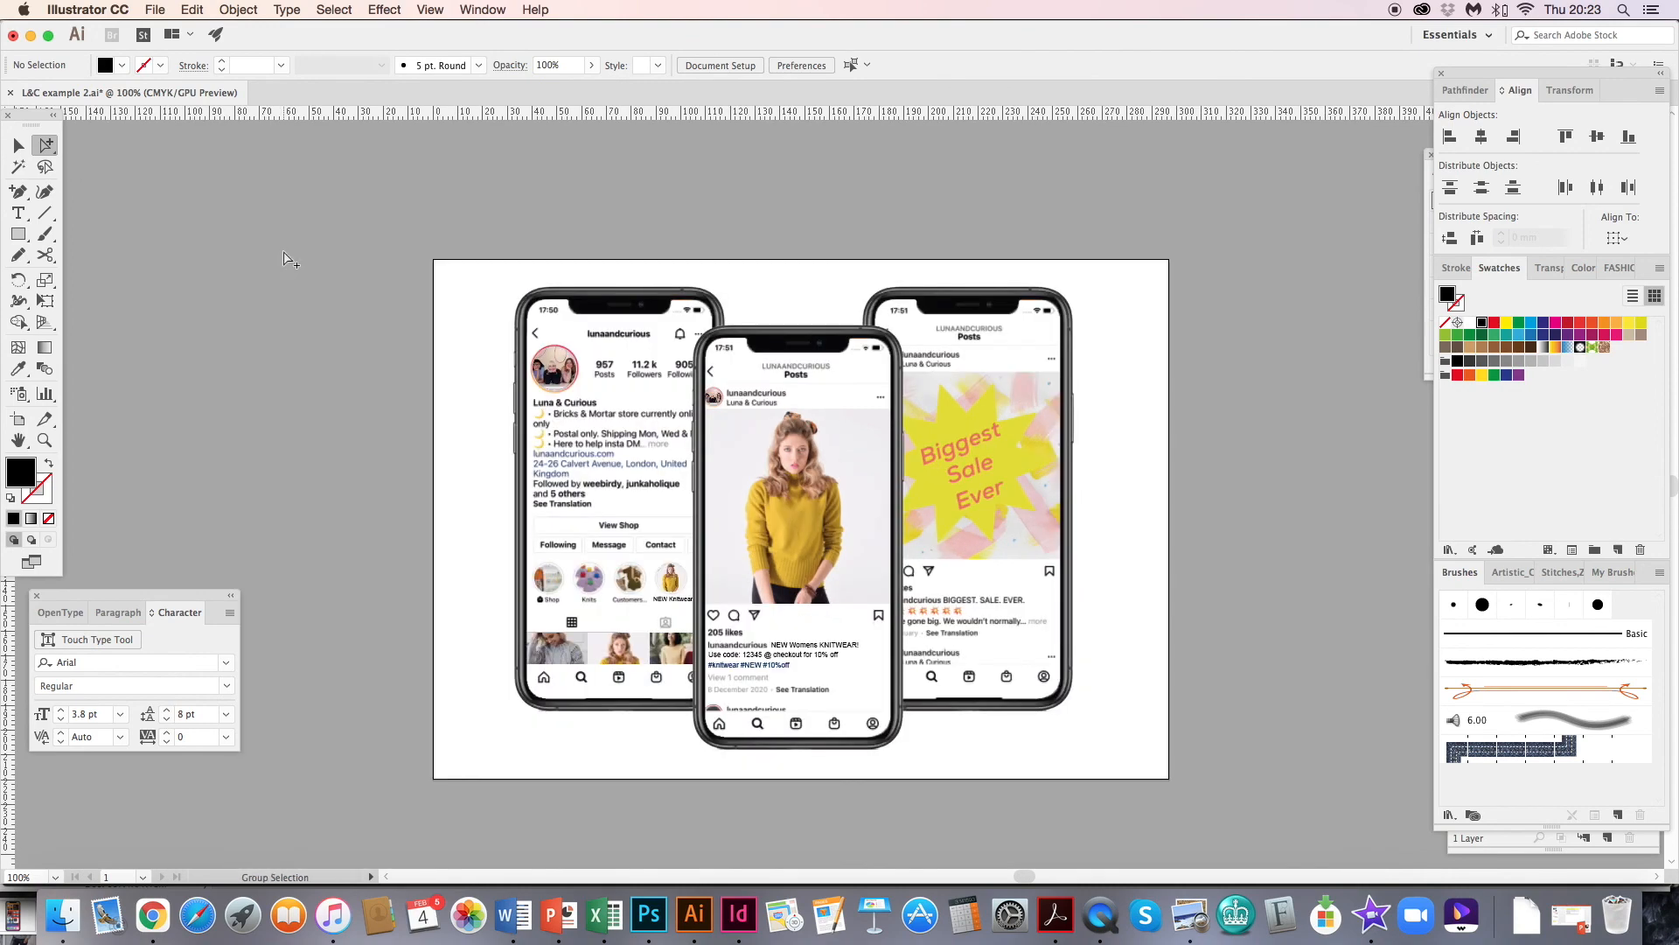
key("super+shift+s")
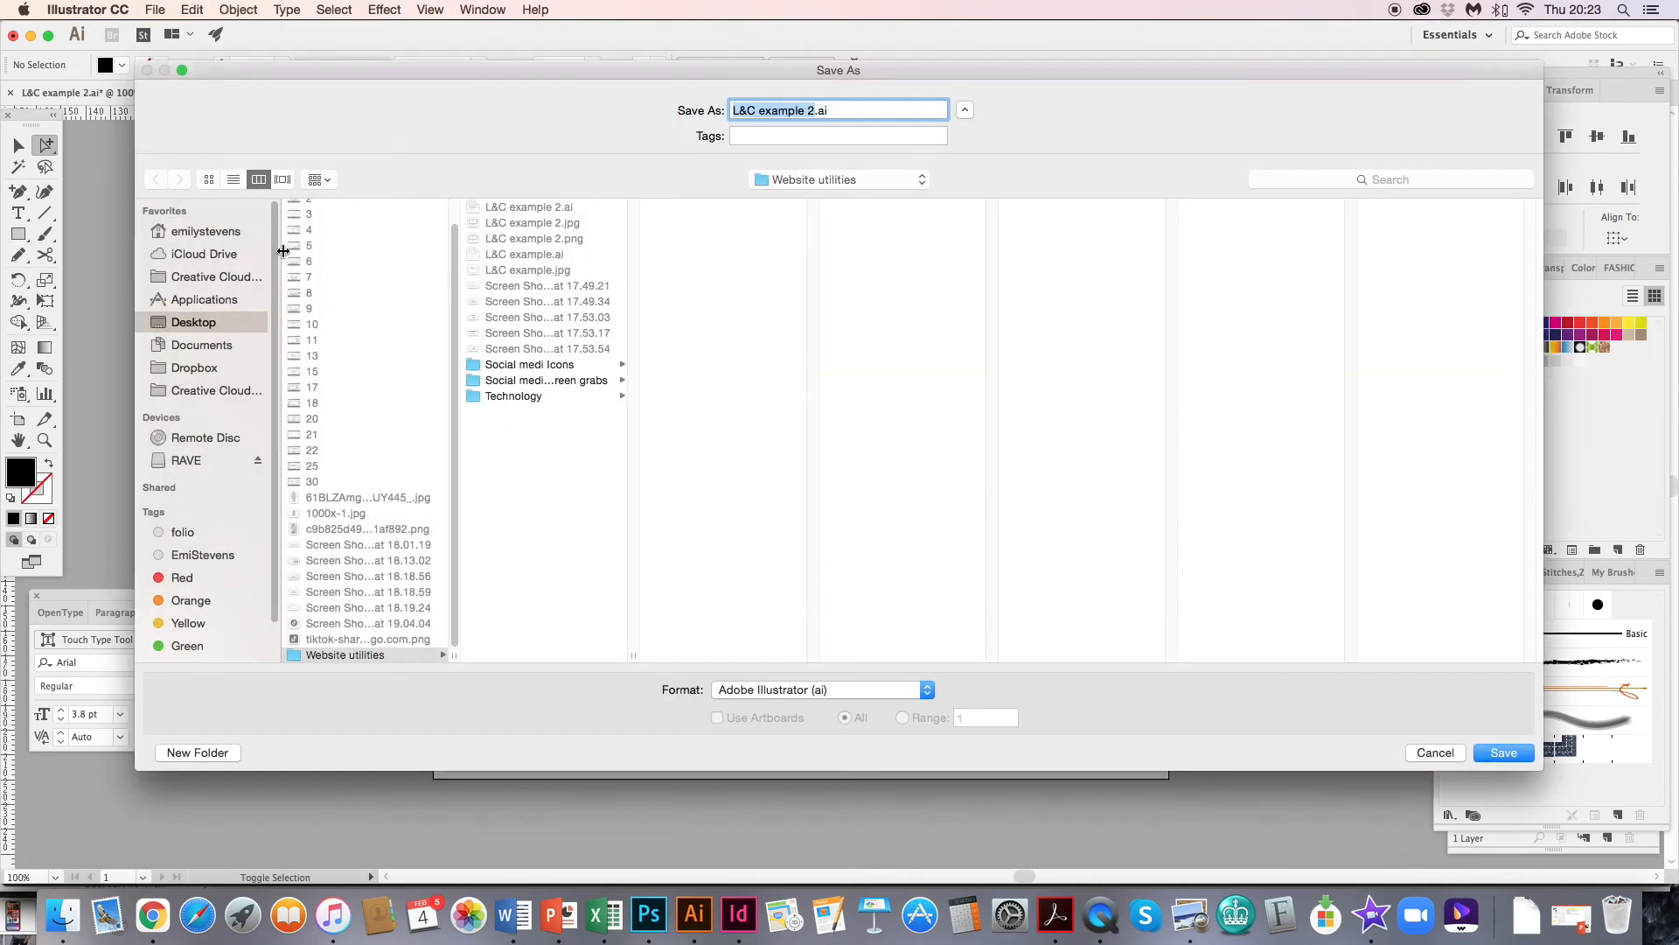
type("ig")
key("Return")
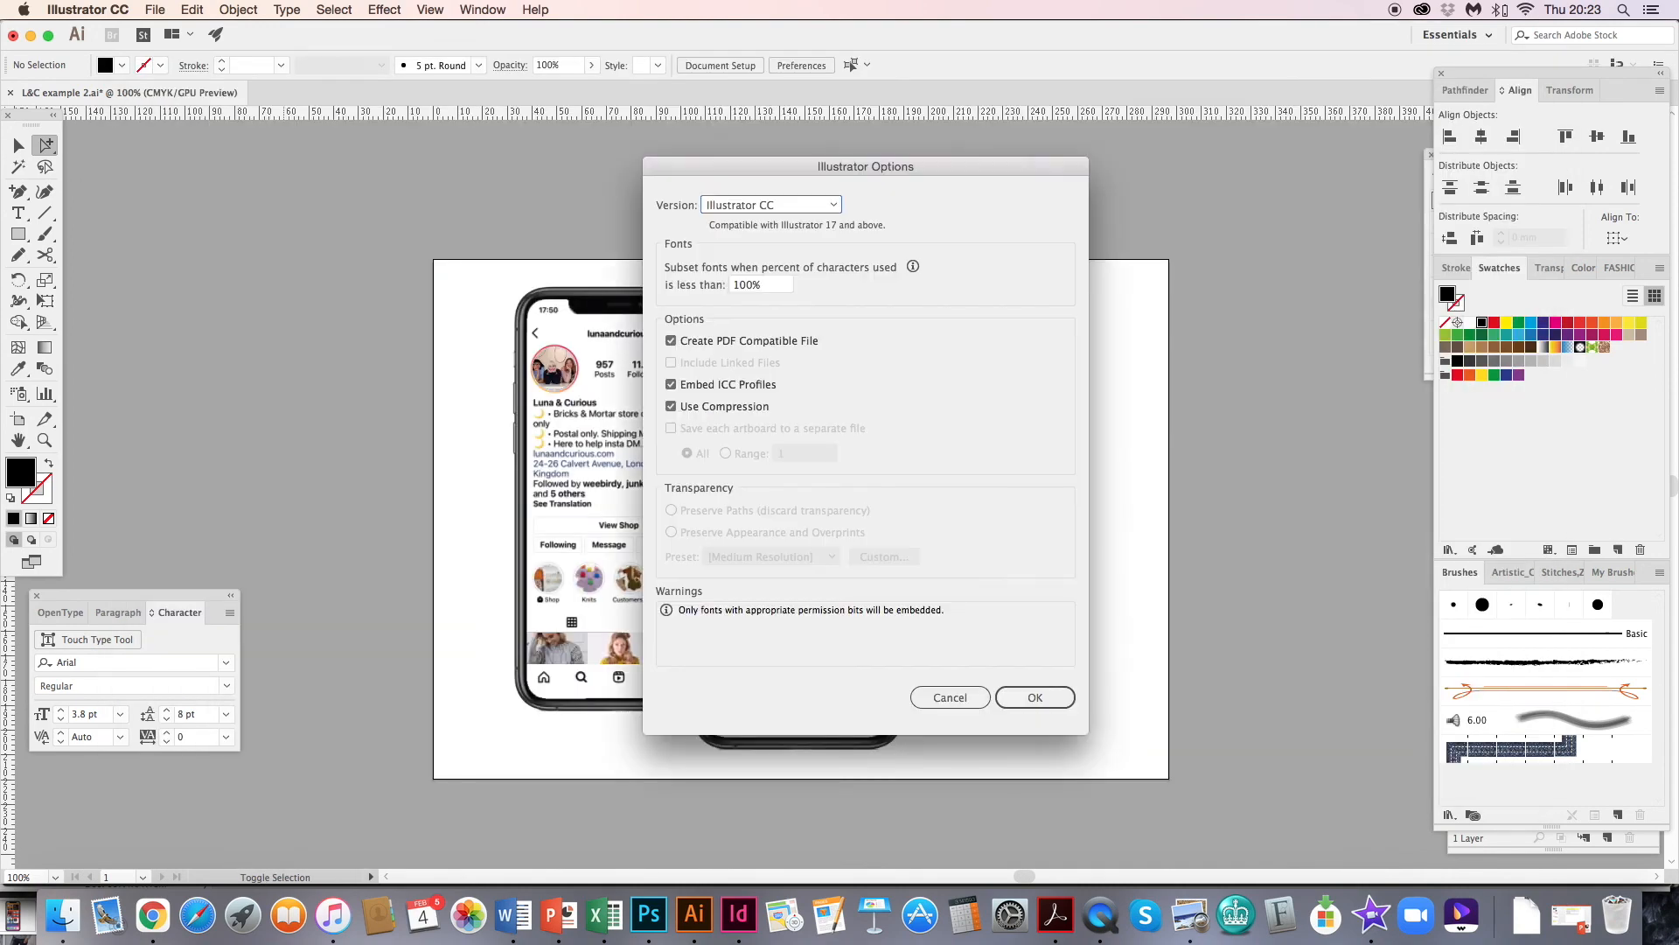
key("Return")
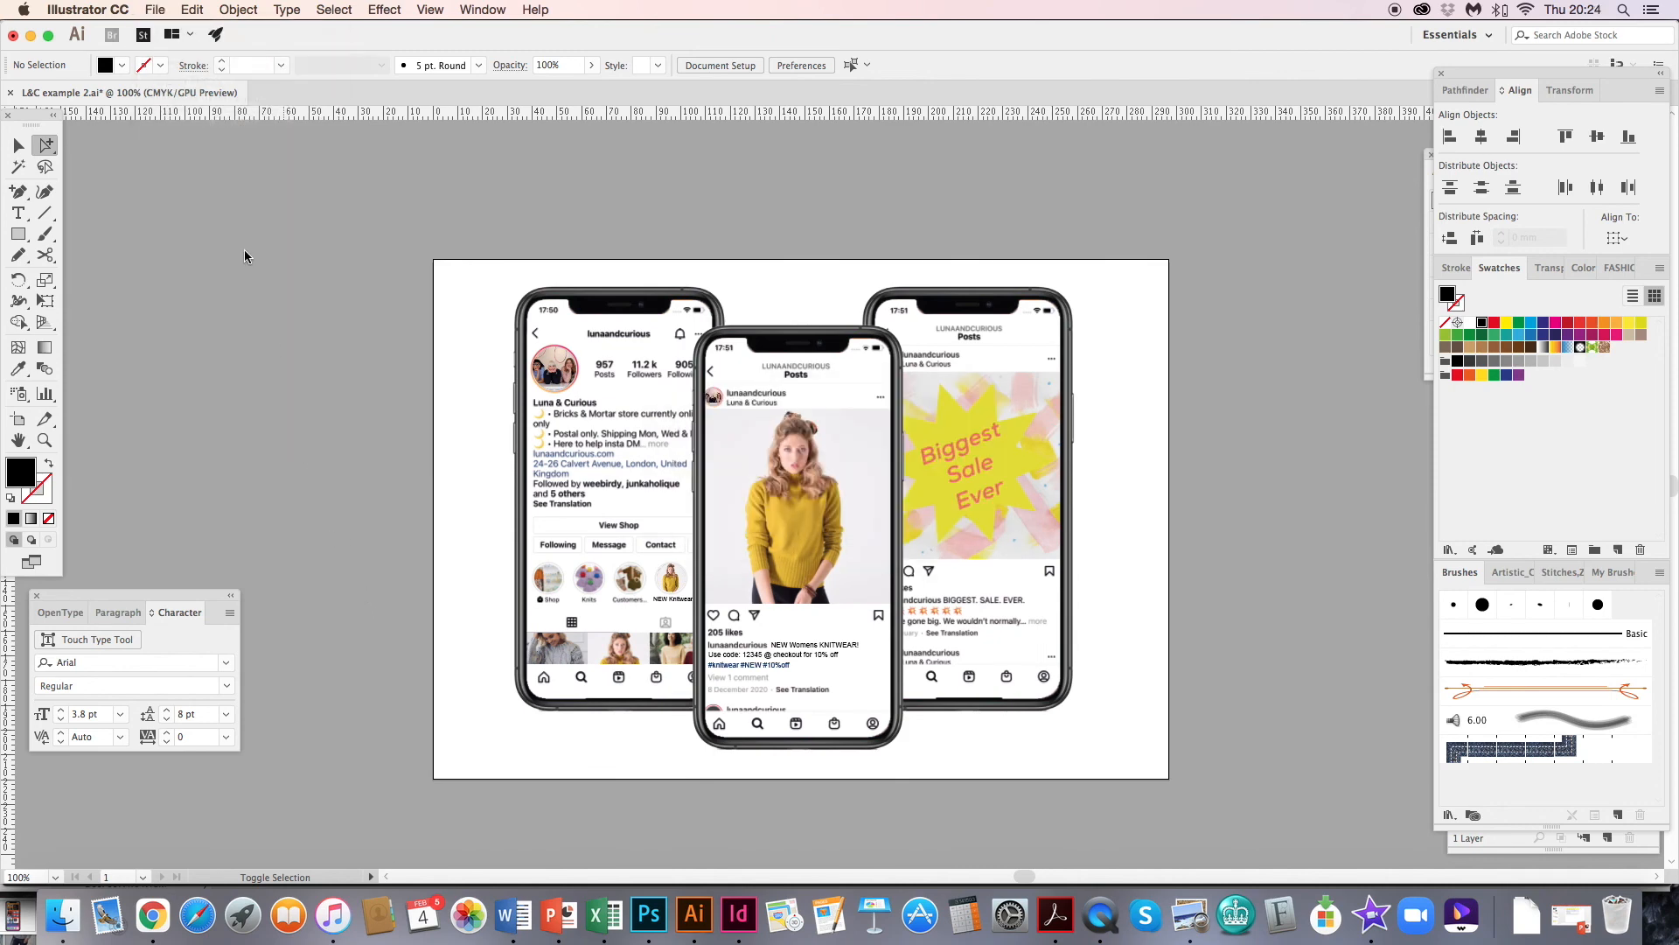
- Export the three-phone artwork as Insta mock ups.png
left_click(153, 10)
mouse_move(201, 294)
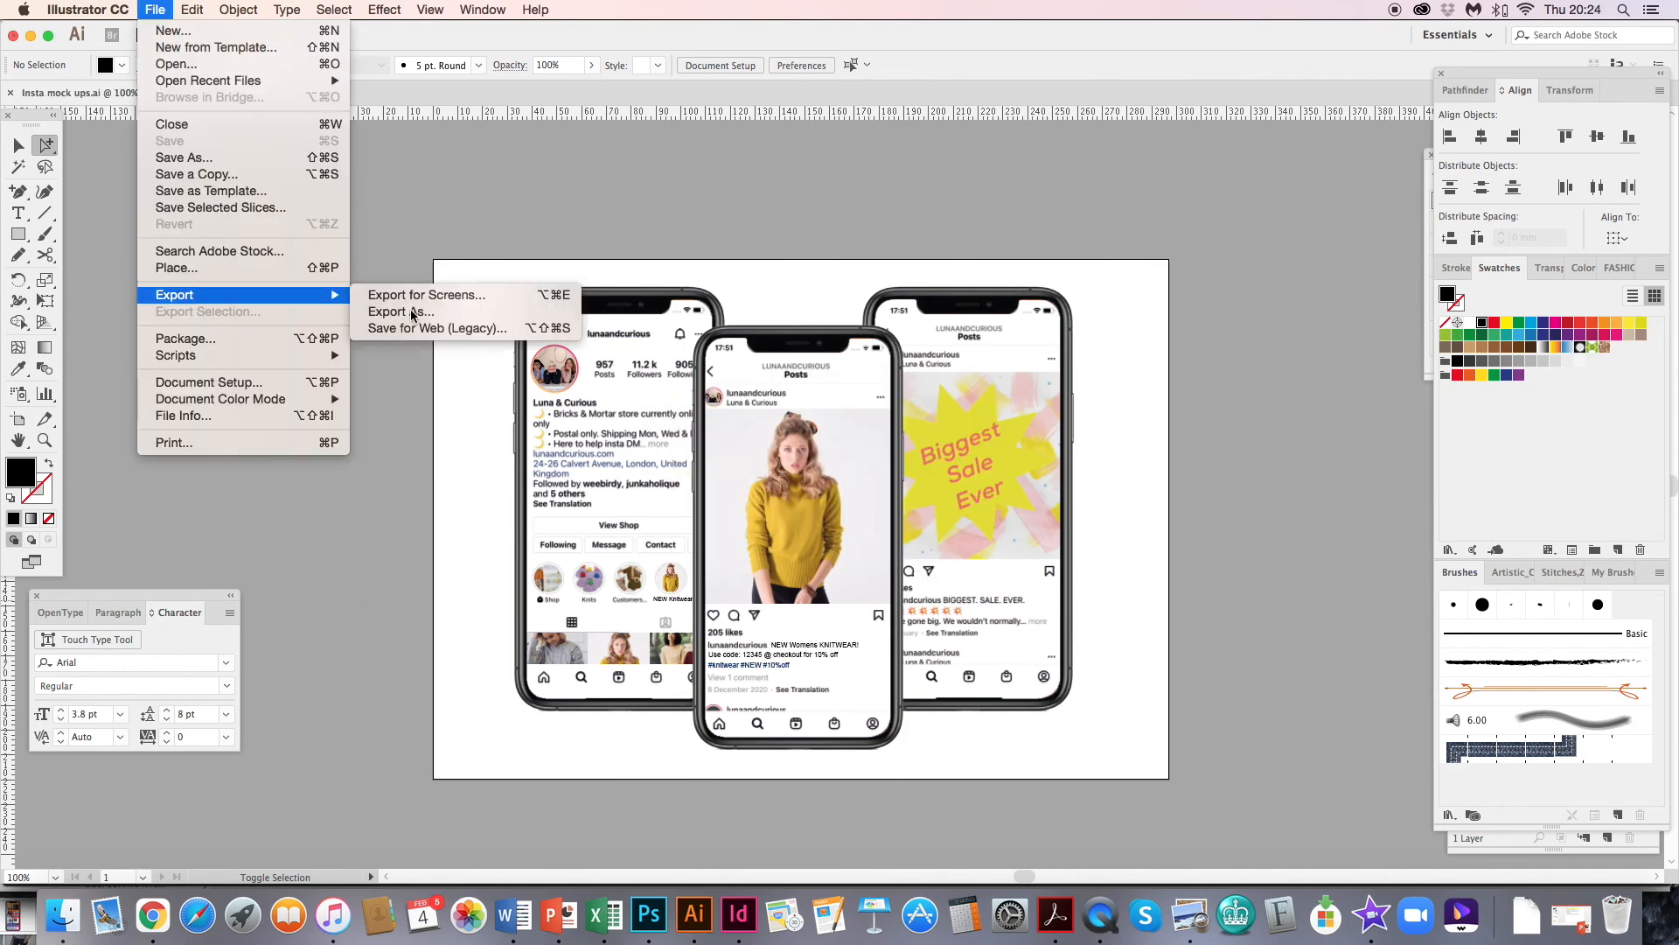
left_click(401, 308)
key("Return")
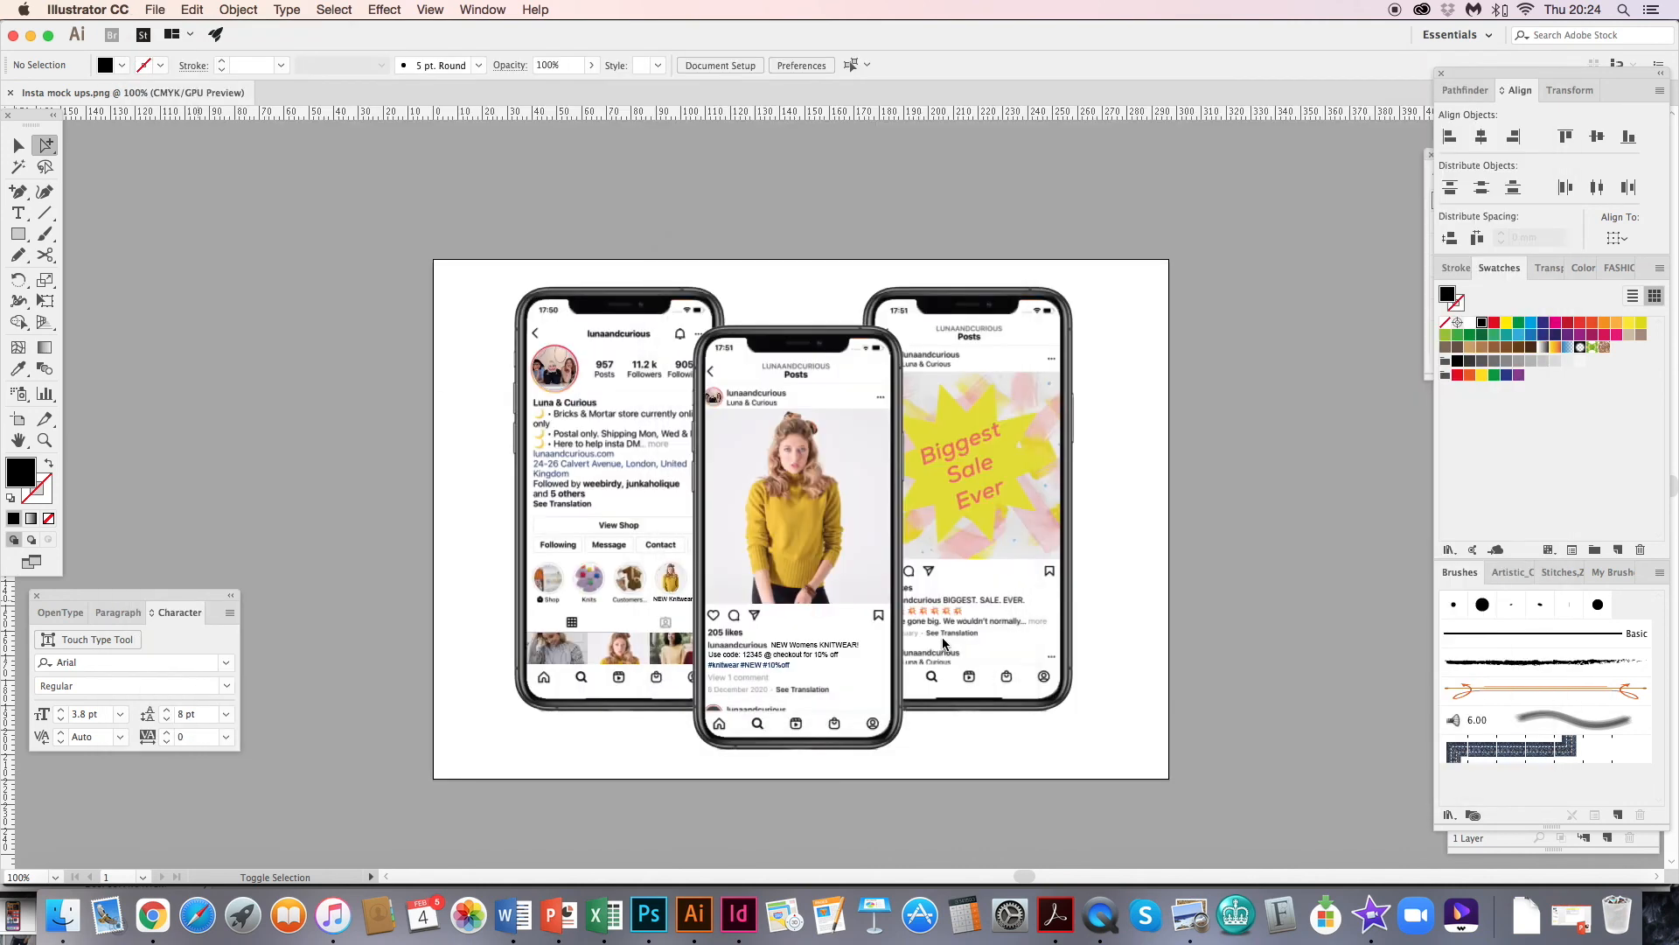
- Switch to InDesign and delete the placed iMac image from the annotated page, keeping the arrows and the note
left_click(739, 914)
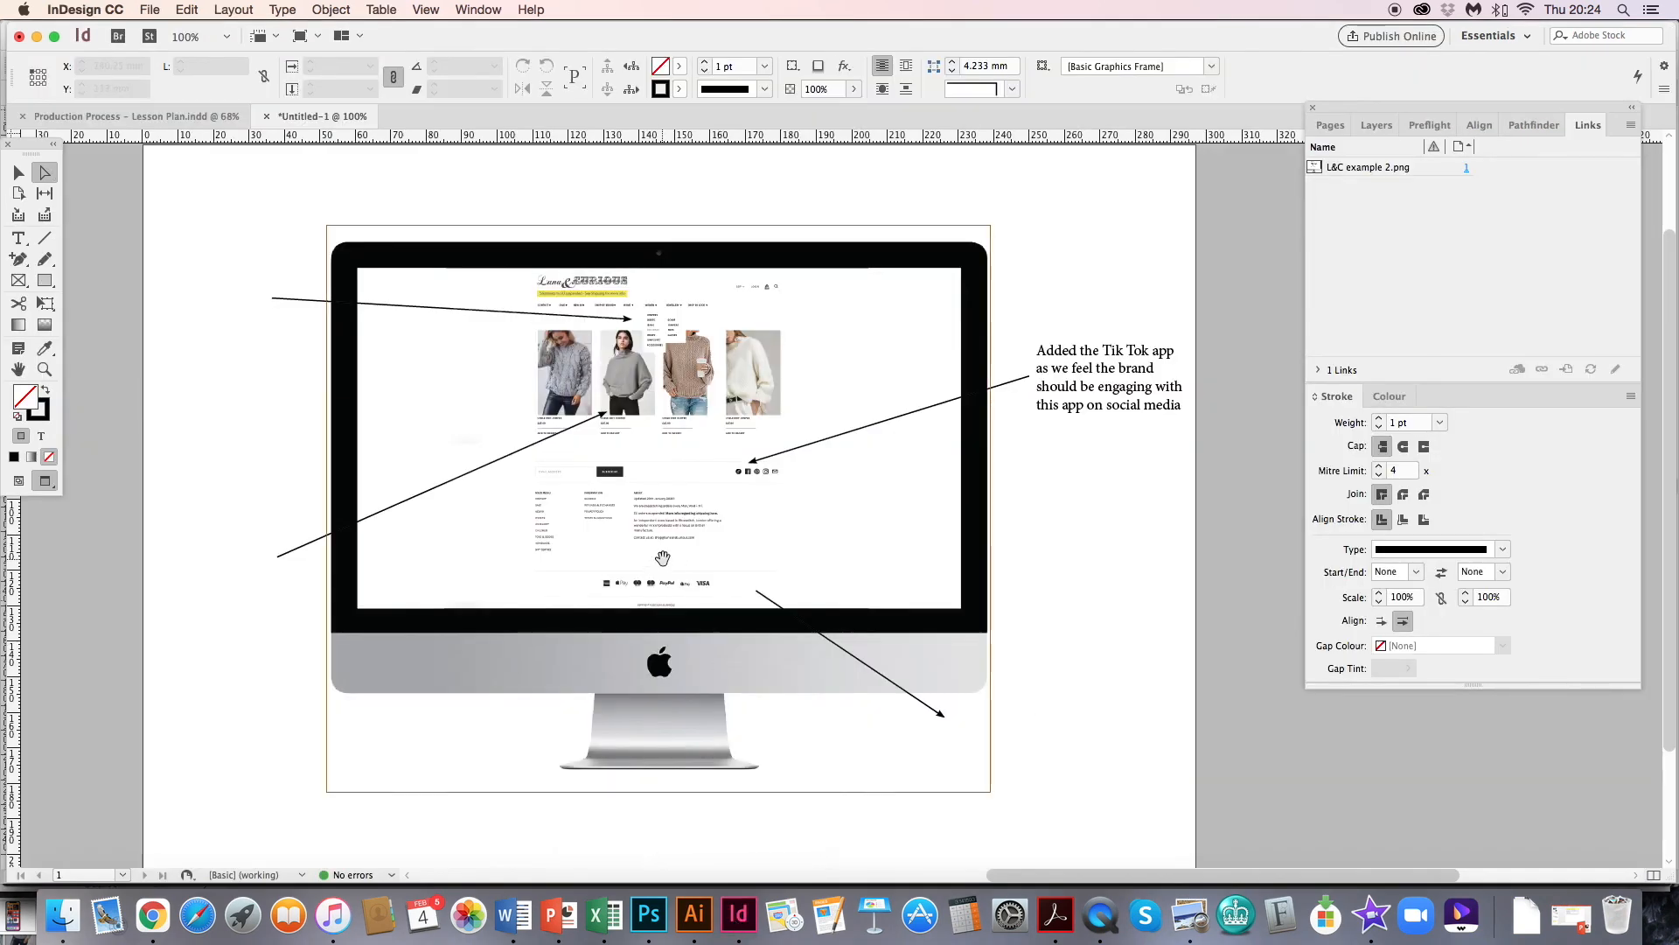
key("BackSpace")
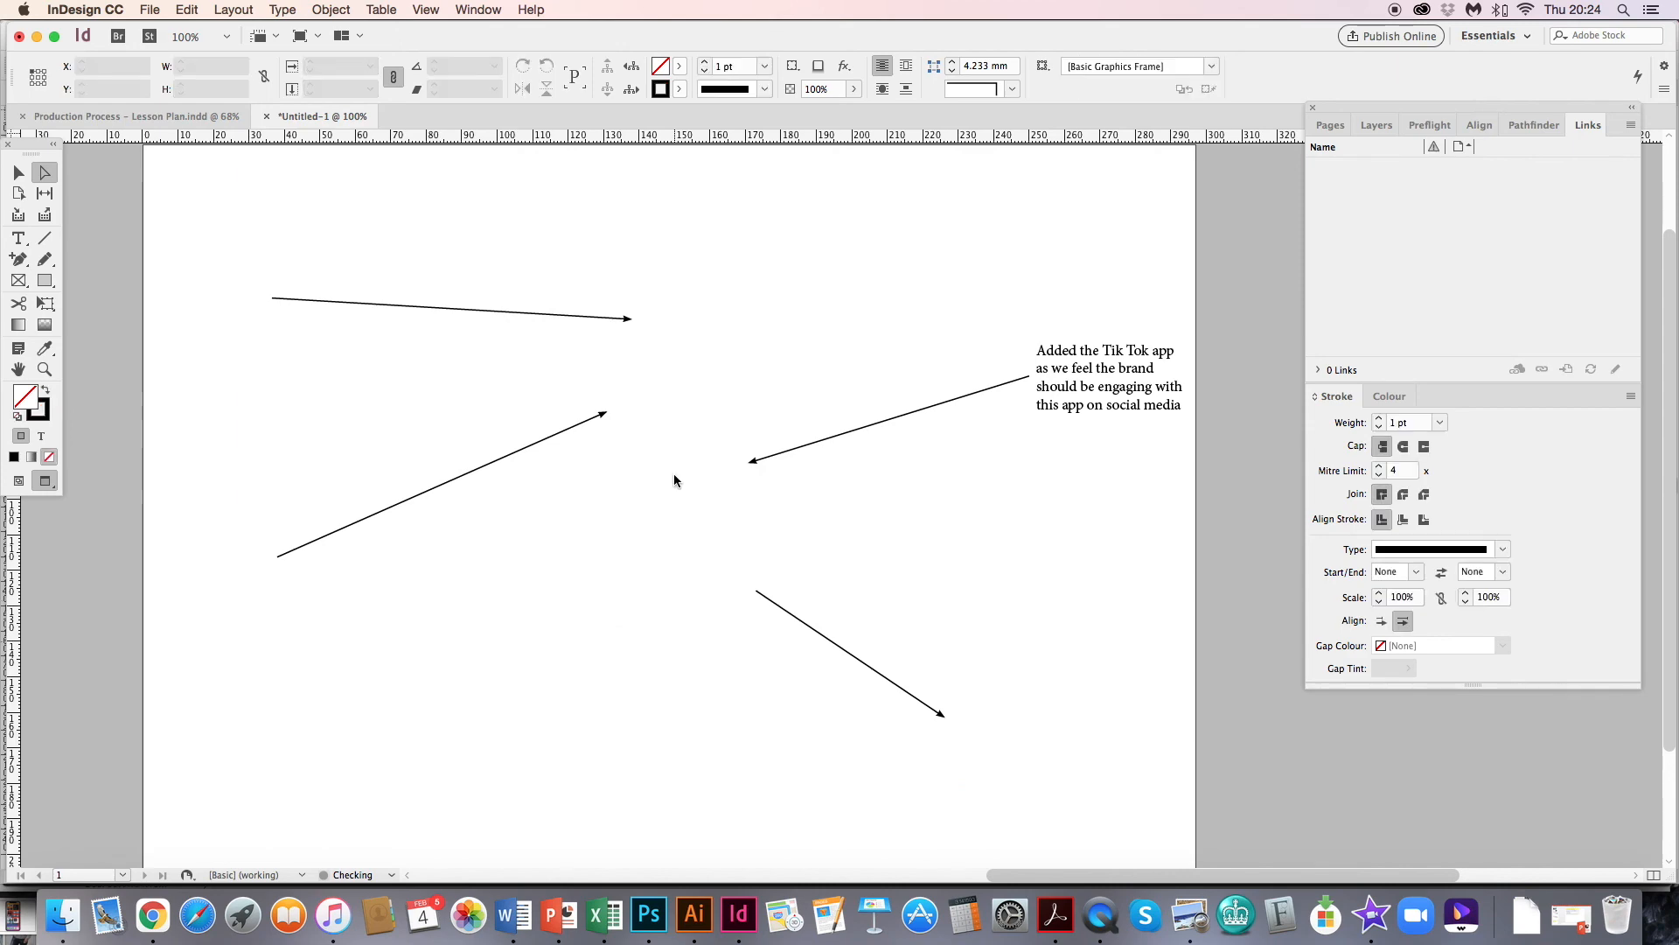
left_click(188, 10)
left_click(142, 307)
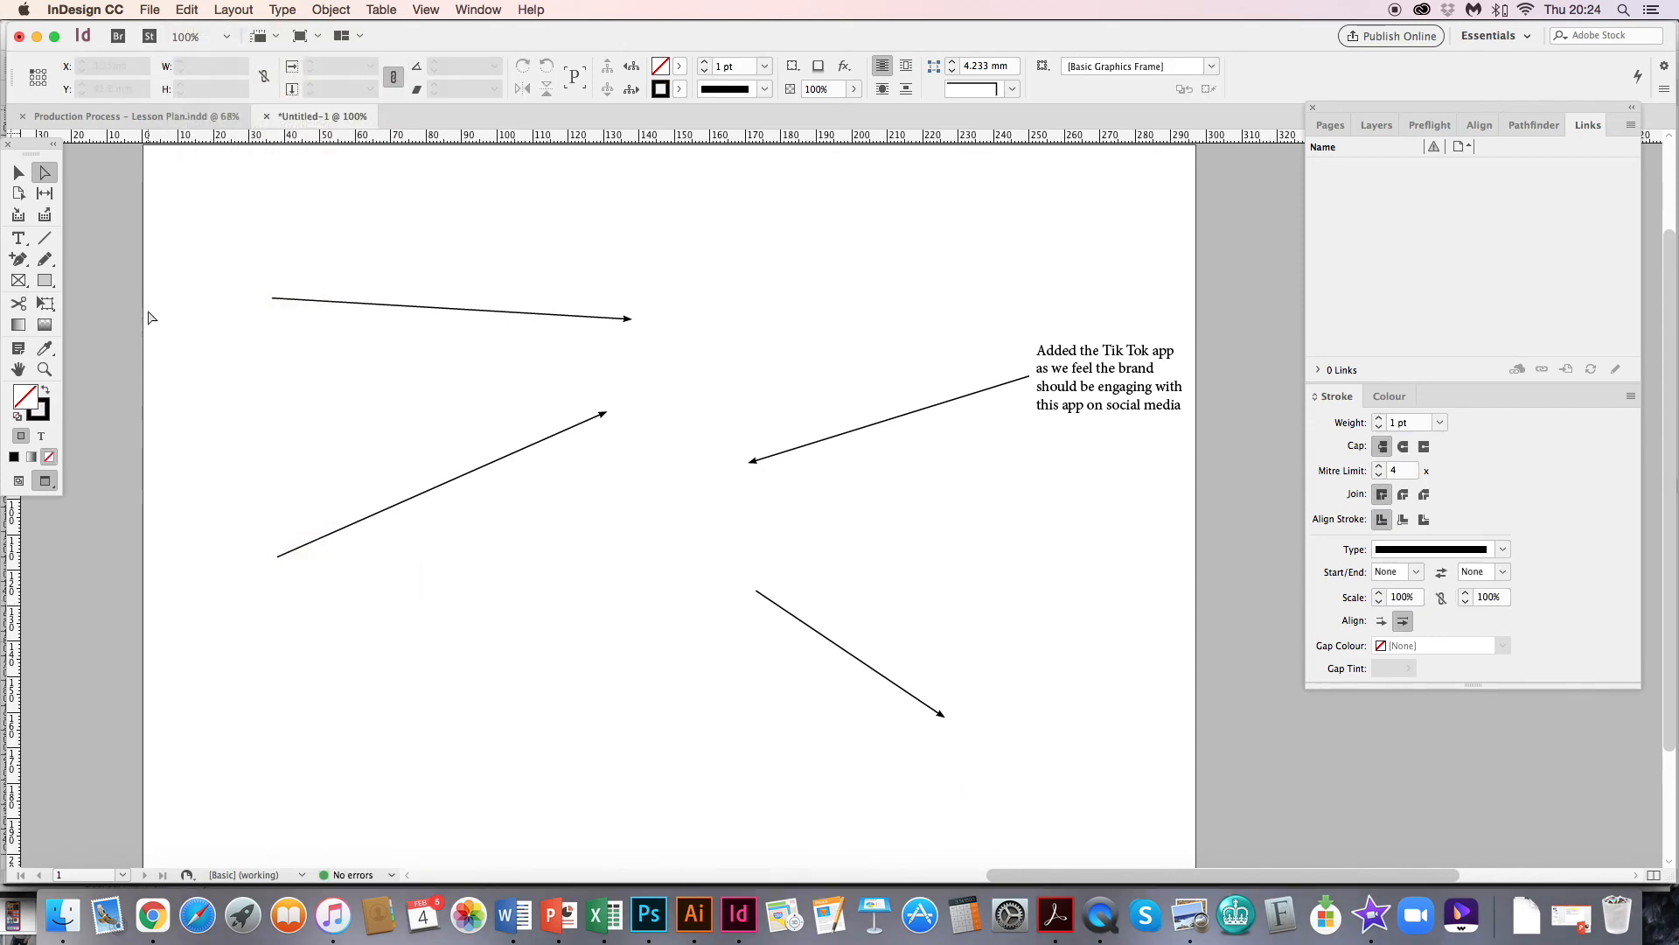
- Place Insta mock ups.png on the page at about 190 by 144 mm and send it behind the arrows
key("super+d")
double_click(814, 162)
left_click_drag(296, 244, 971, 757)
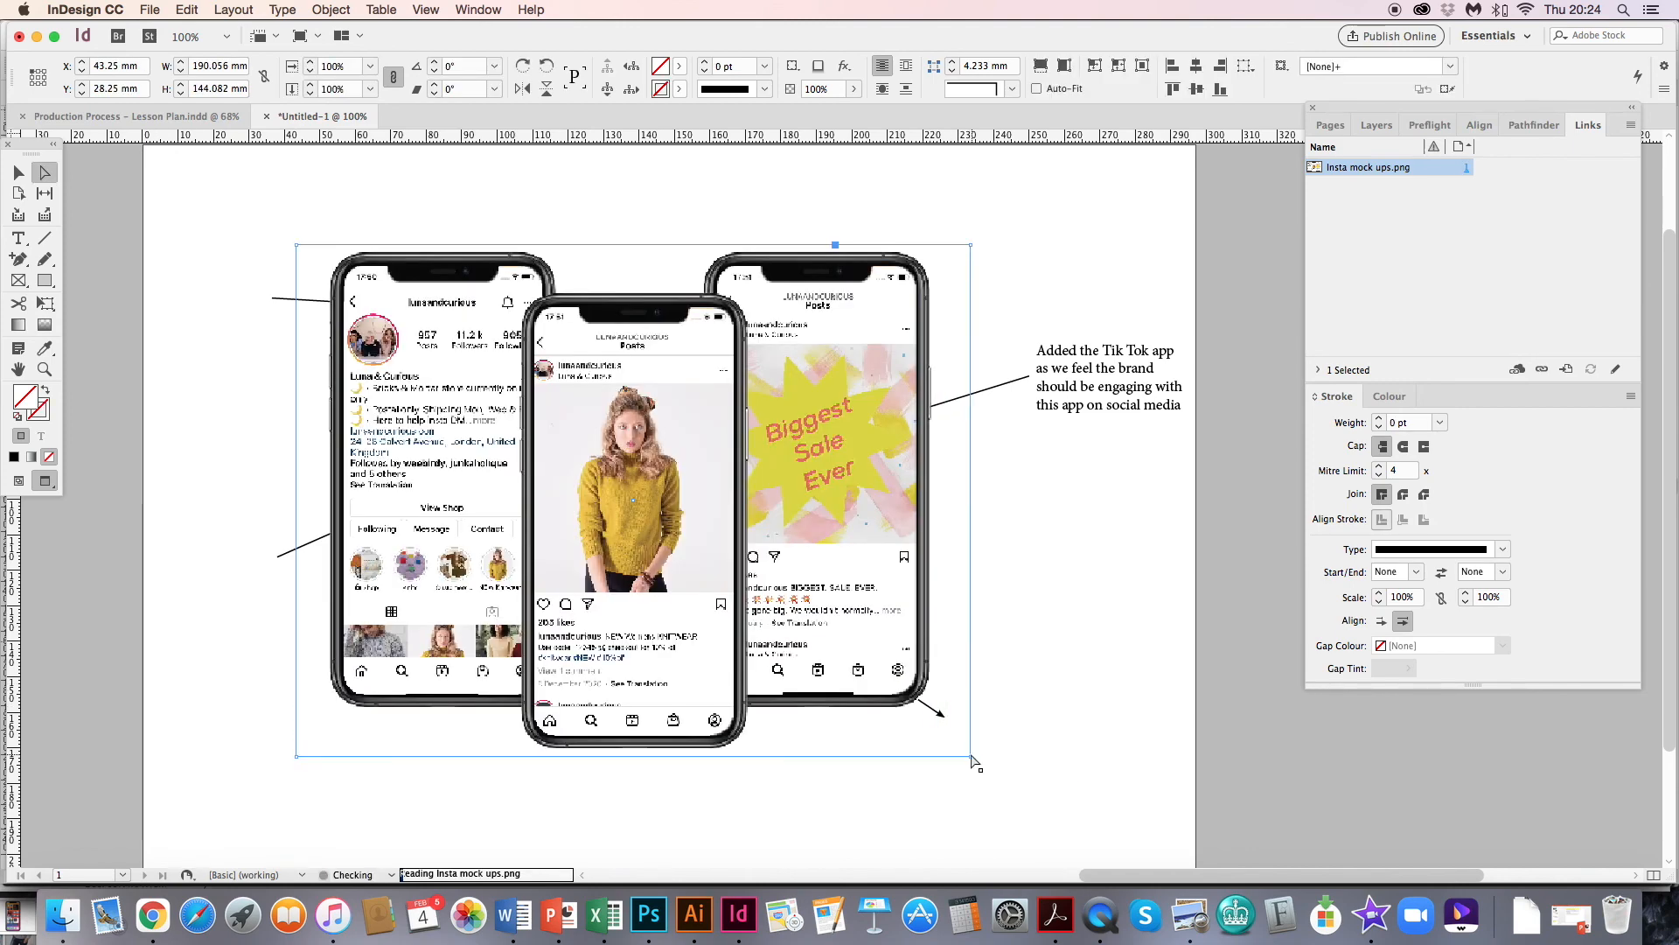
key("super+shift+bracketleft")
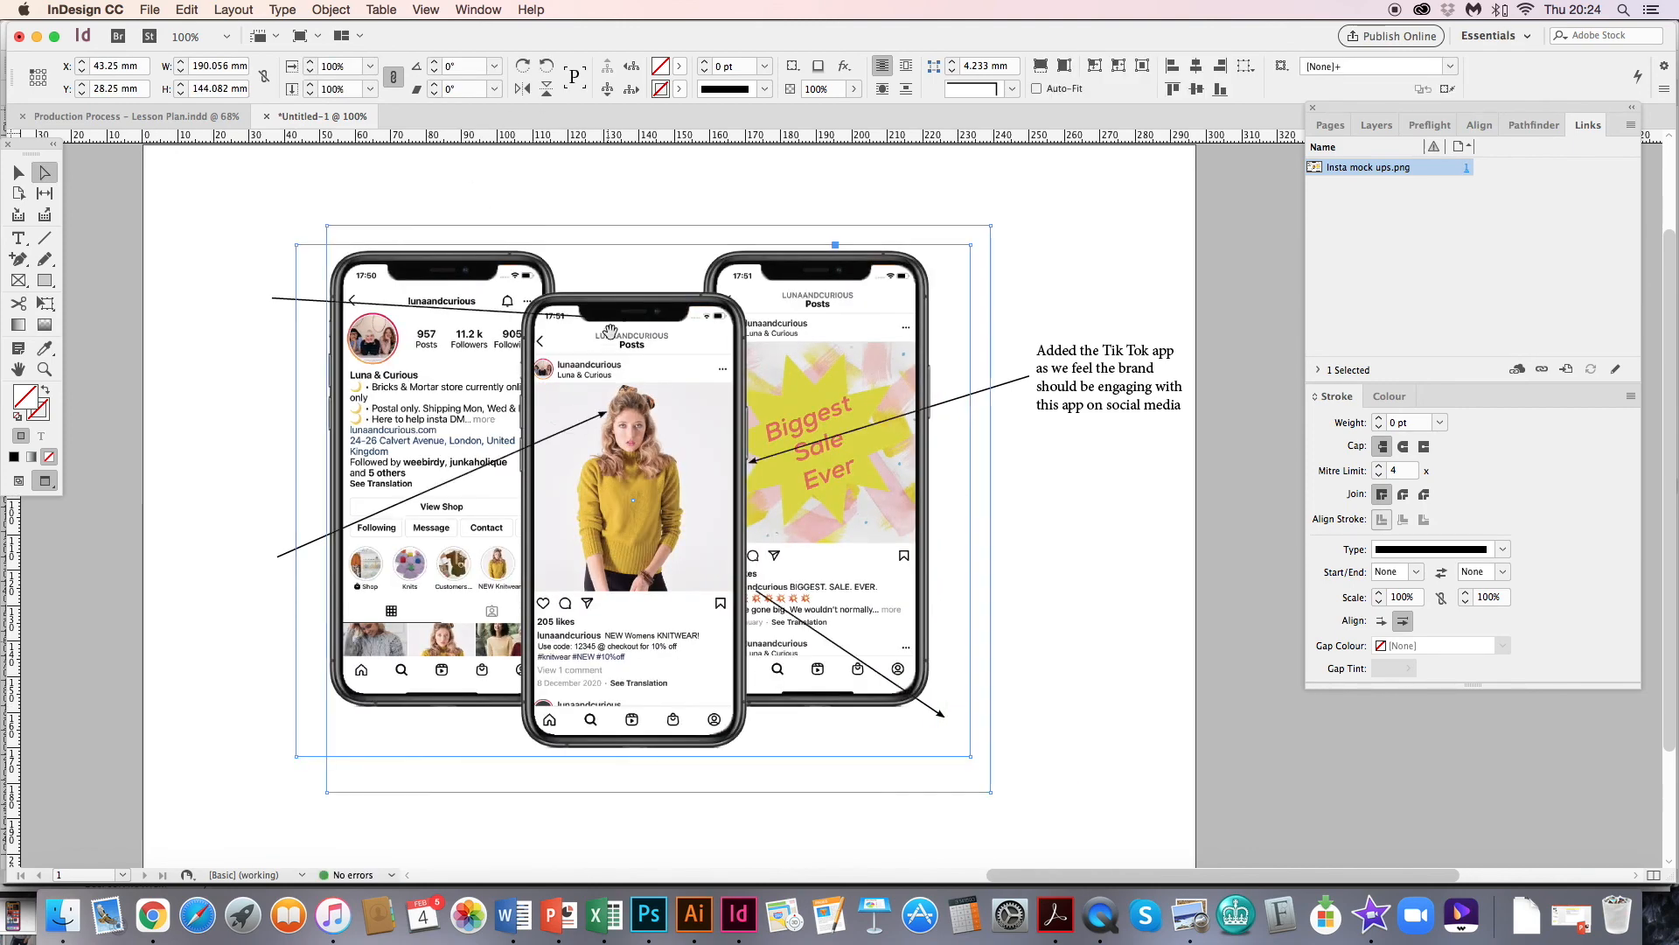
- Move the uppermost arrow so that it points at the profile picture on the first phone
left_click(504, 309)
left_click_drag(504, 312, 252, 326)
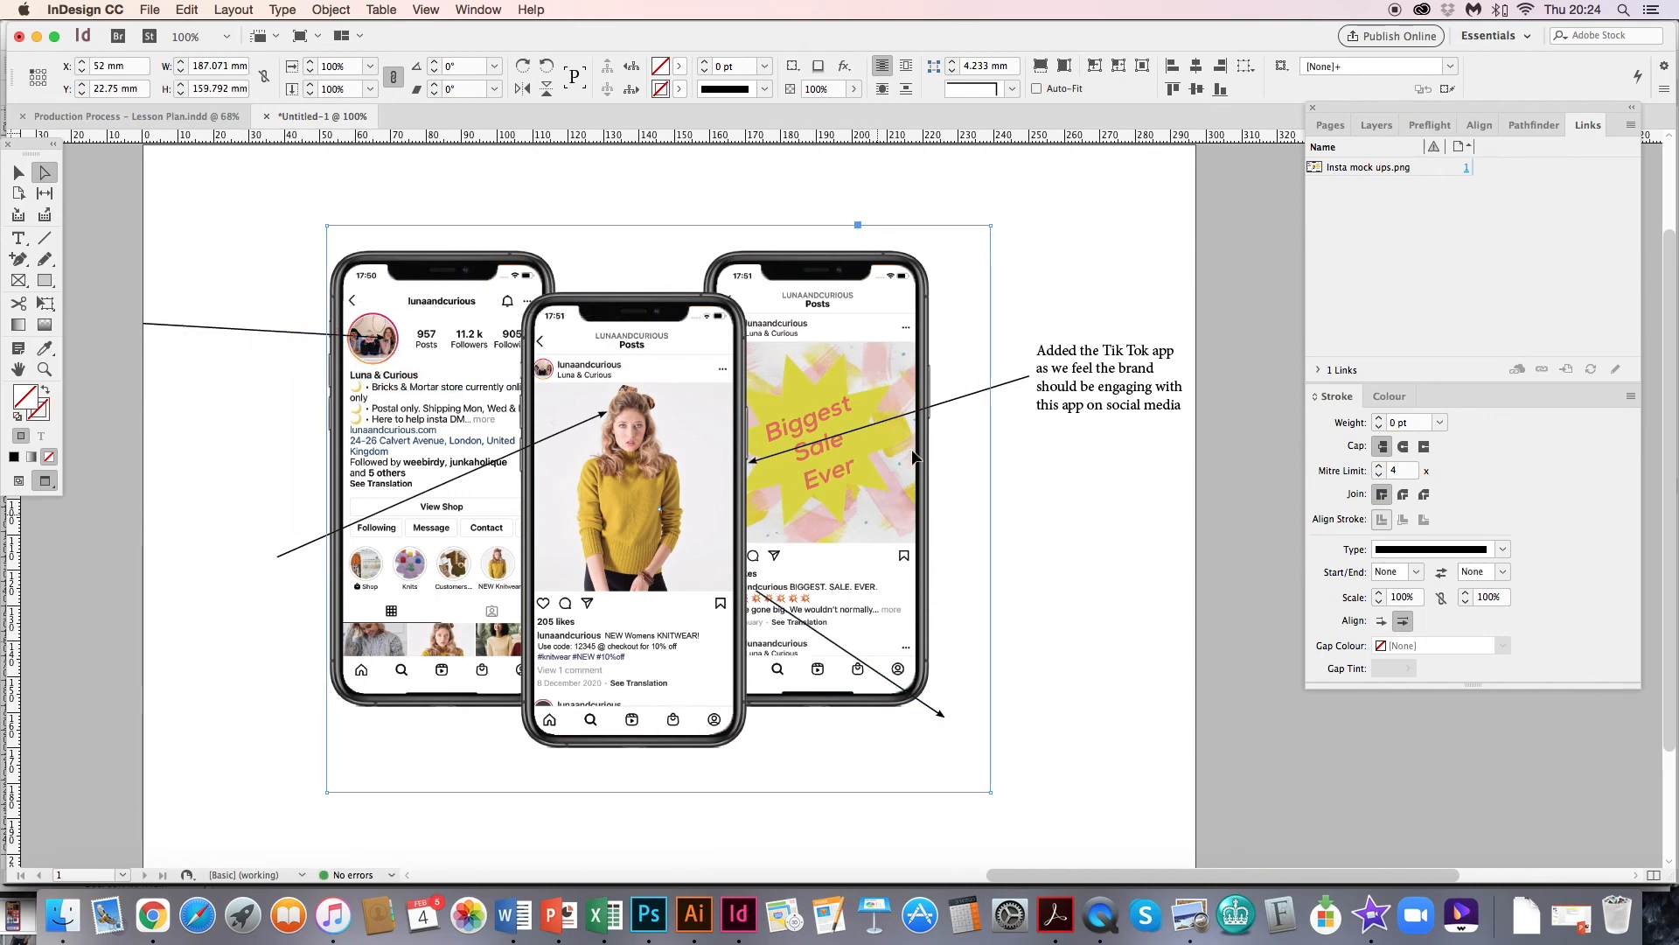
left_click(946, 401)
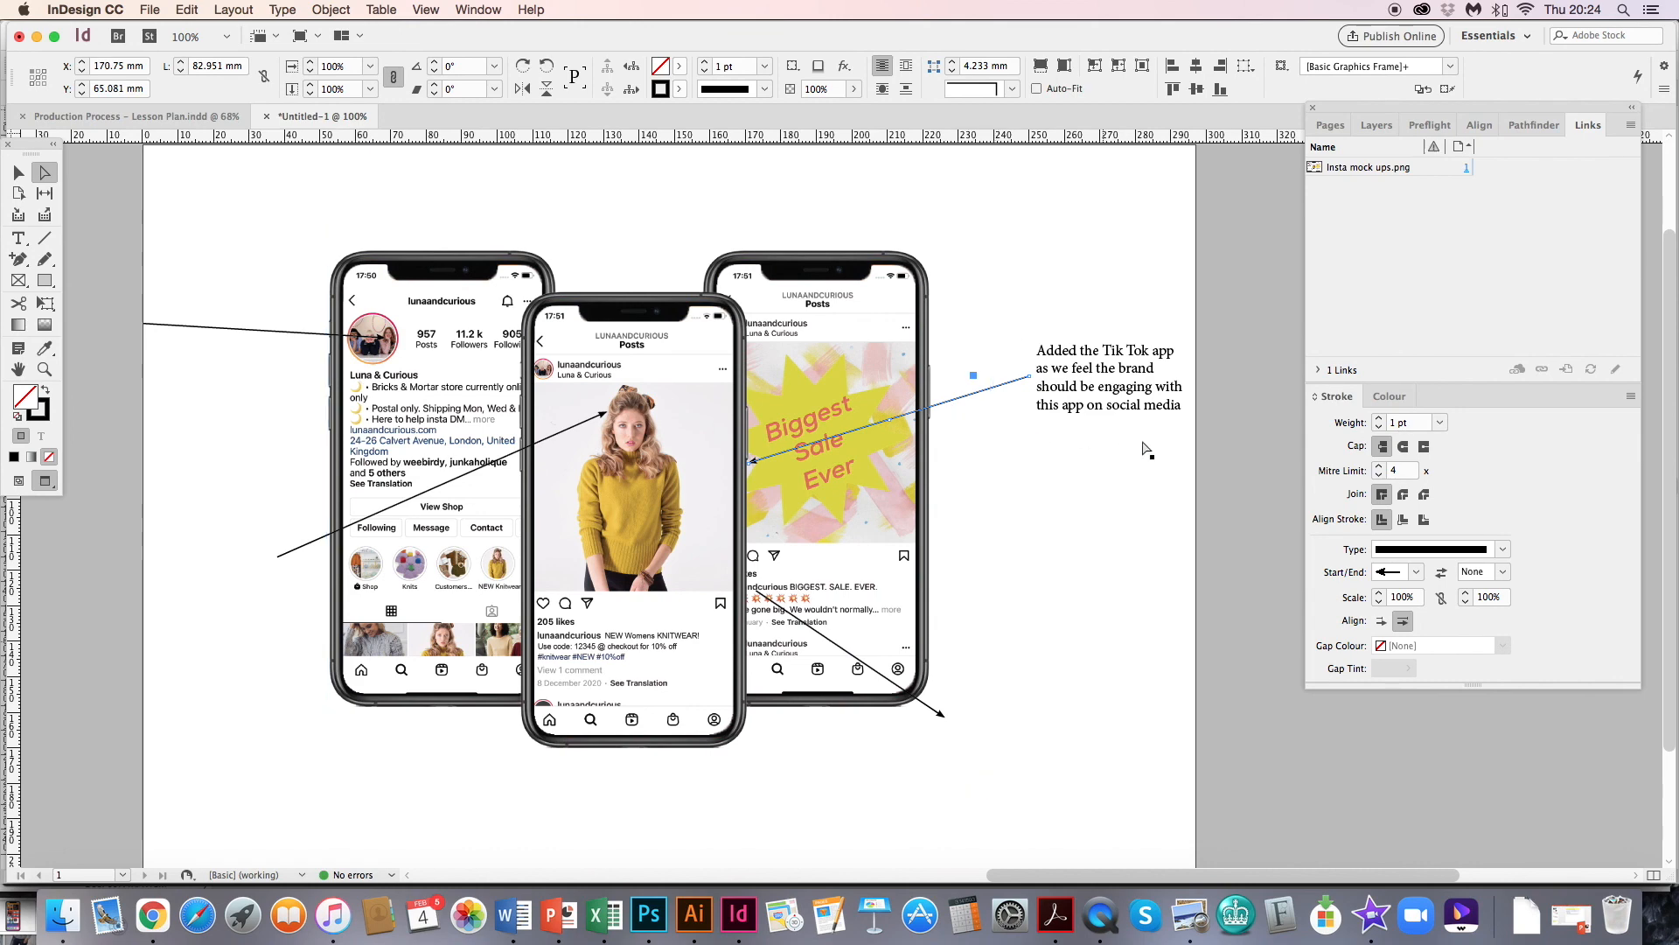
left_click_drag(987, 506, 1099, 501)
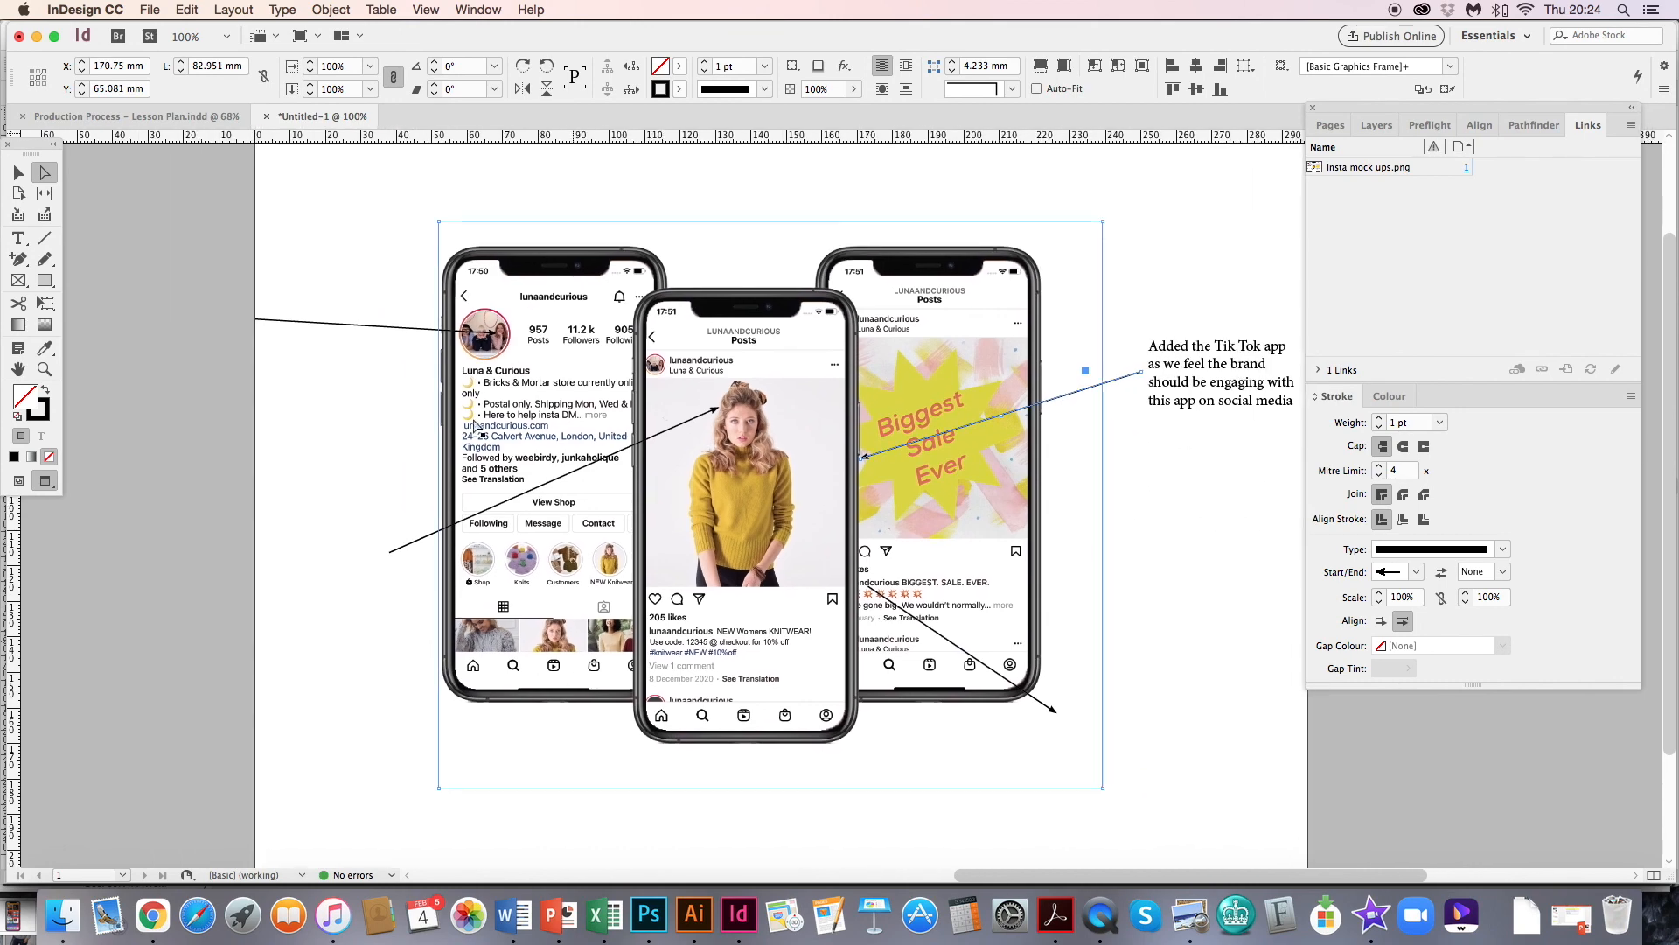
left_click(315, 646)
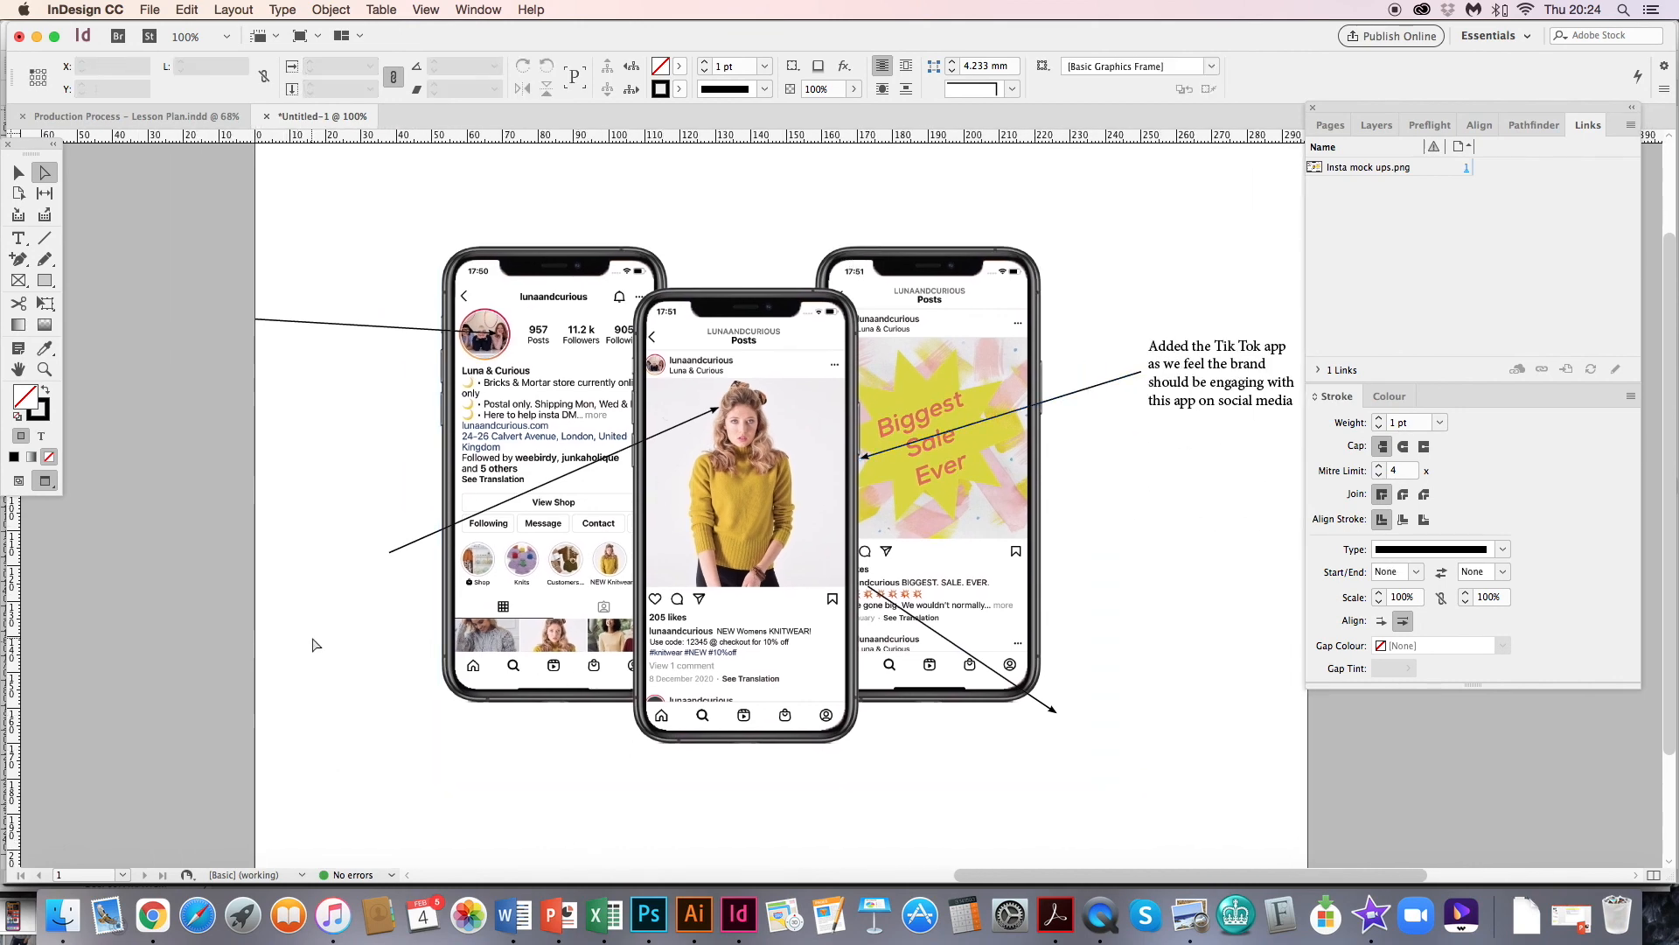
- Shift the phones image and its arrows slightly to the right and move the Tik Tok note down beside the sale phone
key("super+minus")
left_click_drag(883, 562, 770, 573)
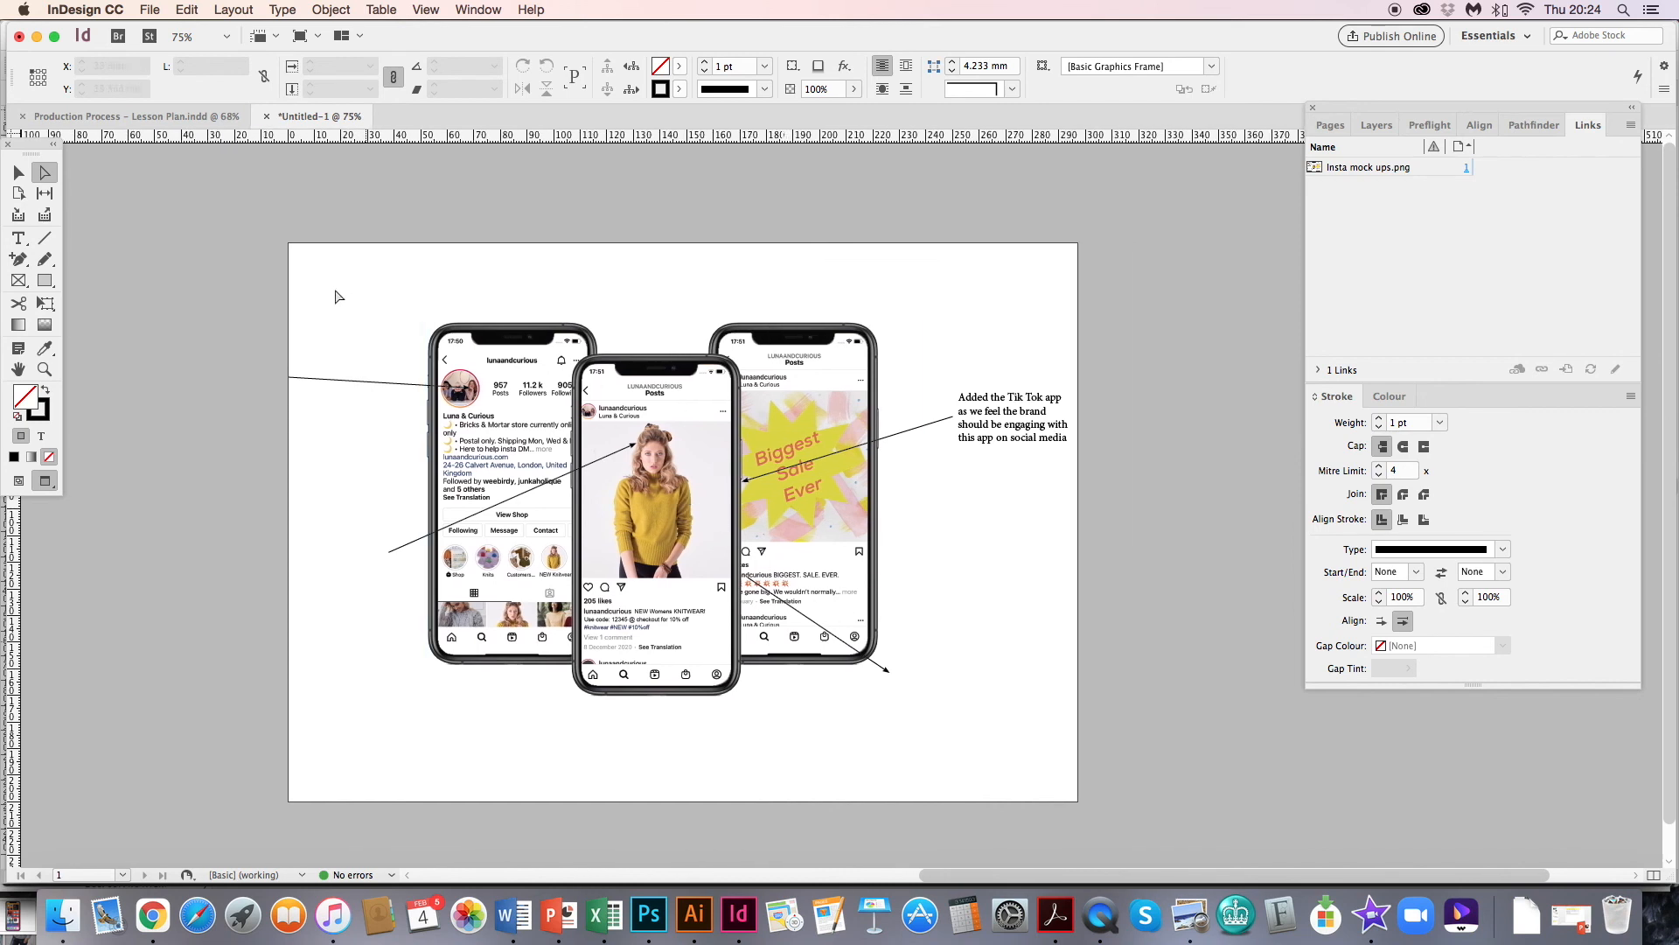
key("v")
left_click_drag(364, 259, 934, 707)
left_click_drag(801, 524, 821, 528)
left_click_drag(1040, 416, 1025, 463)
left_click(1128, 346)
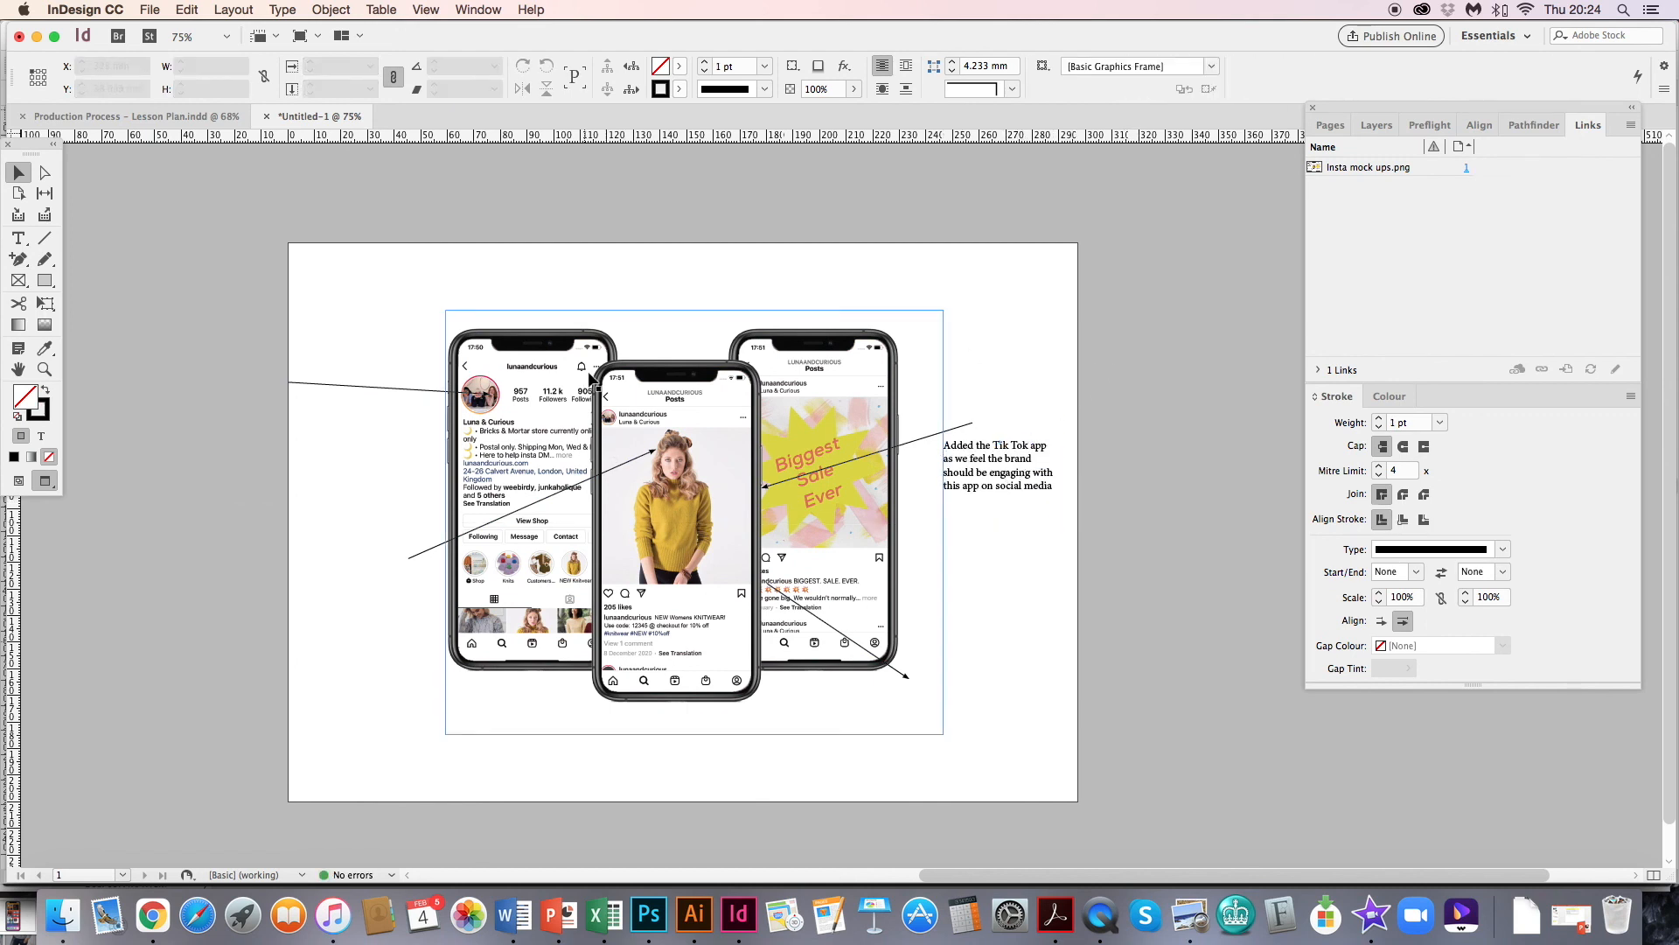